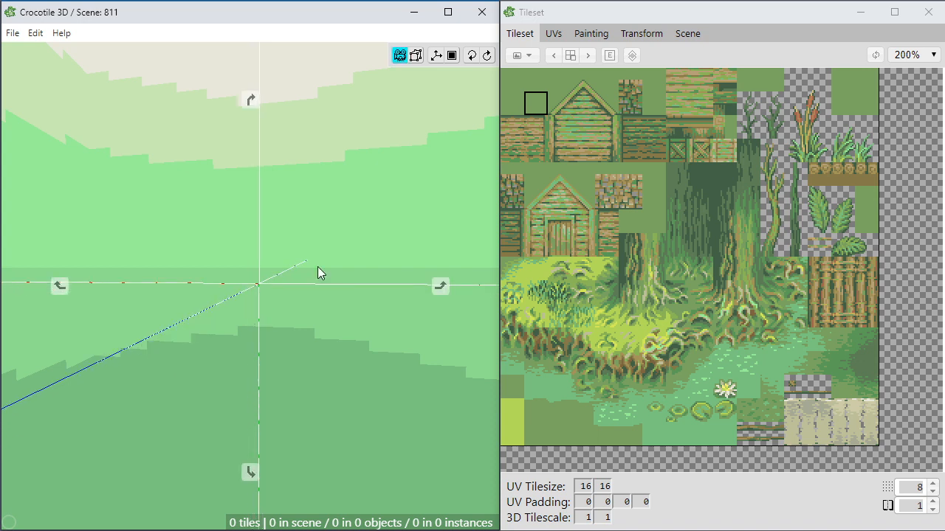
{"action": "scroll", "coordinate": [317, 267], "scroll_direction": "up", "scroll_amount": 1}
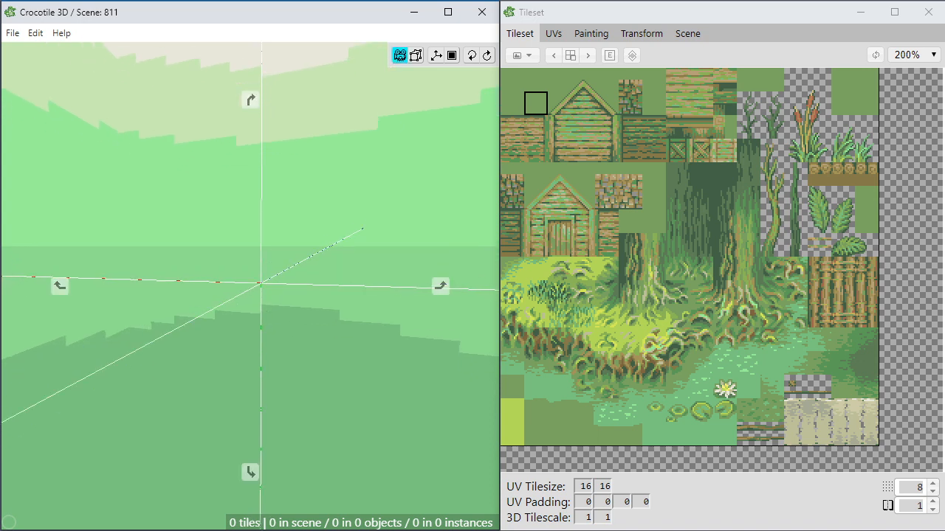
{"action": "key", "text": "w"}
{"action": "key", "text": "w"}
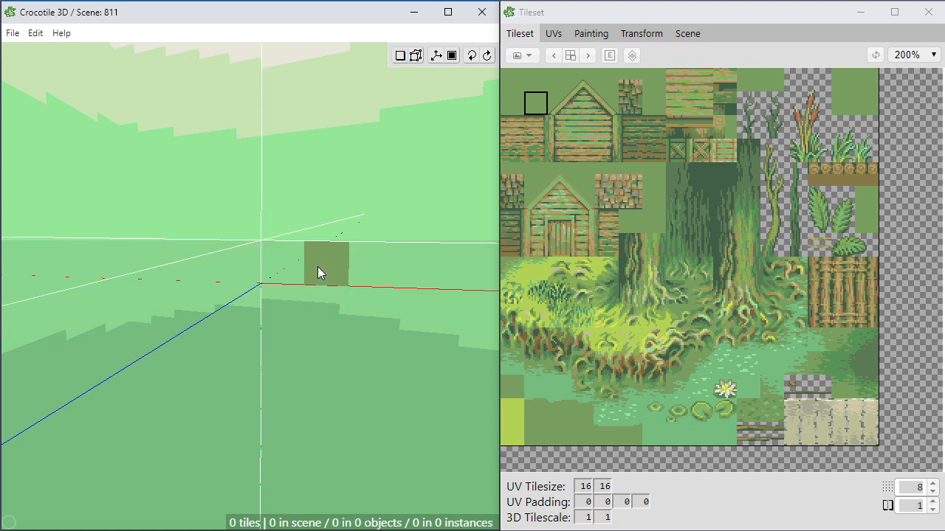
{"action": "key", "text": "s"}
{"action": "key", "text": "s"}
{"action": "key", "text": "s"}
{"action": "key", "text": "s"}
{"action": "key", "text": "w"}
{"action": "key", "text": "w"}
{"action": "key", "text": "d"}
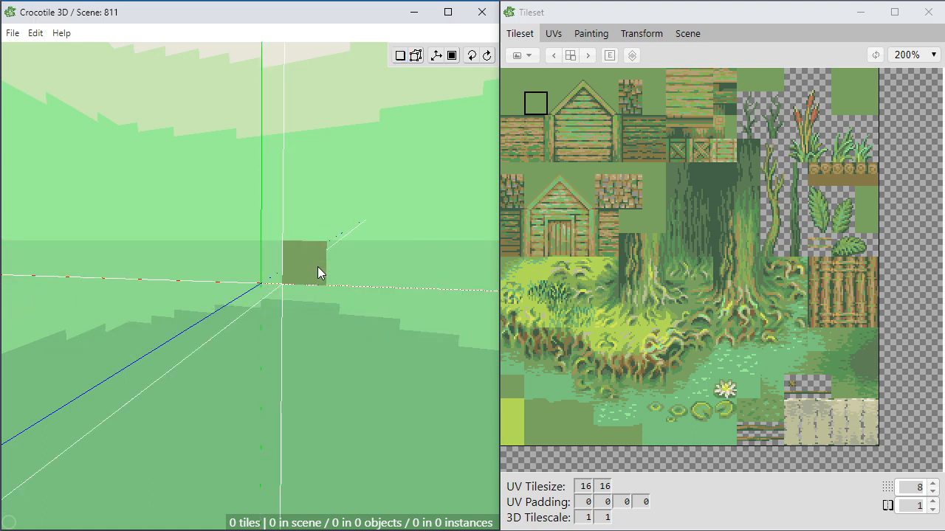
{"action": "key", "text": "a"}
{"action": "key", "text": "d"}
{"action": "key", "text": "space+s"}
{"action": "key", "text": "space+s"}
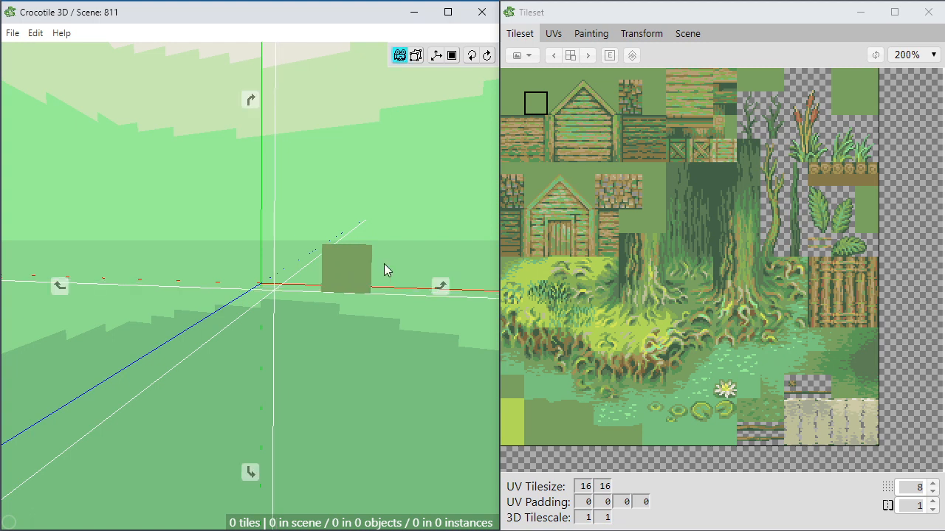
{"action": "key", "text": "a"}
{"action": "key", "text": "a"}
{"action": "key", "text": "d"}
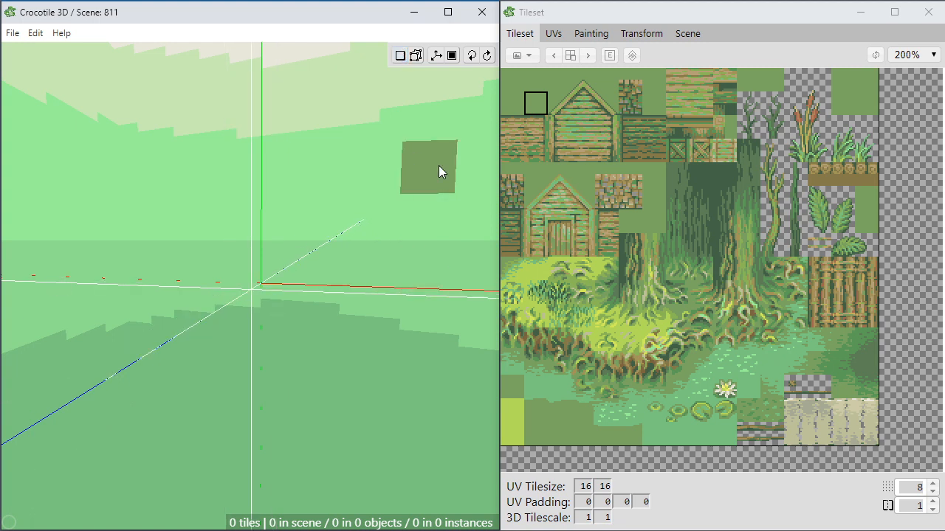
{"action": "key", "text": "space+s"}
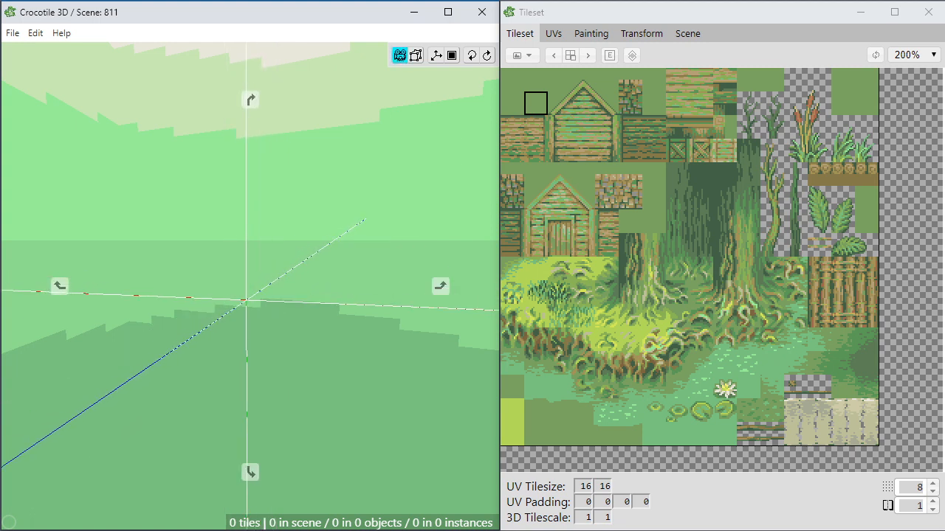
{"action": "key", "text": "space+d"}
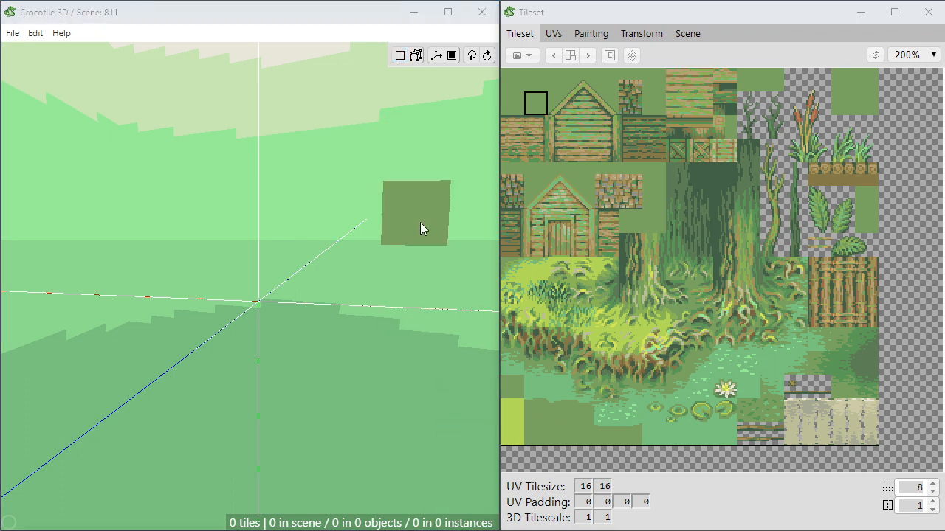
Begin adding a blank opaque tileset and set its size to 4 tiles wide and 4 tiles high.
{"action": "left_click", "coordinate": [527, 56]}
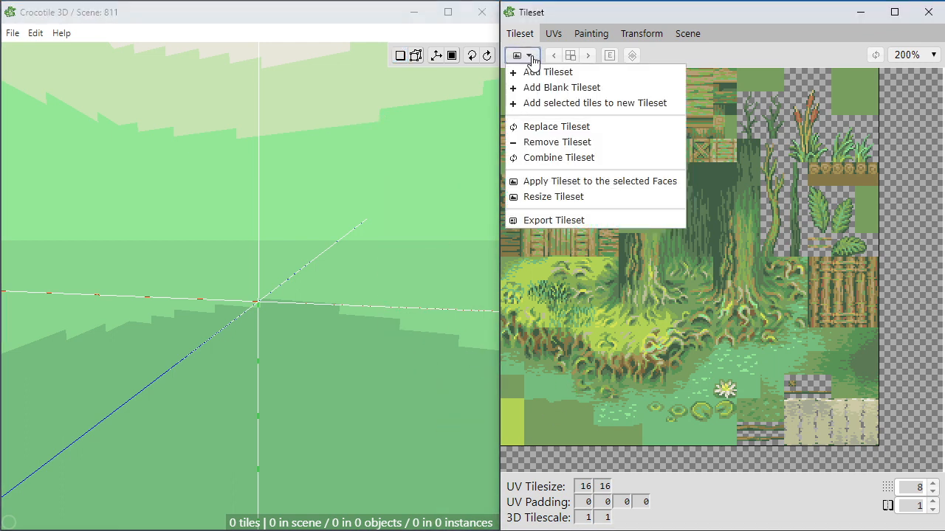
{"action": "left_click", "coordinate": [553, 88]}
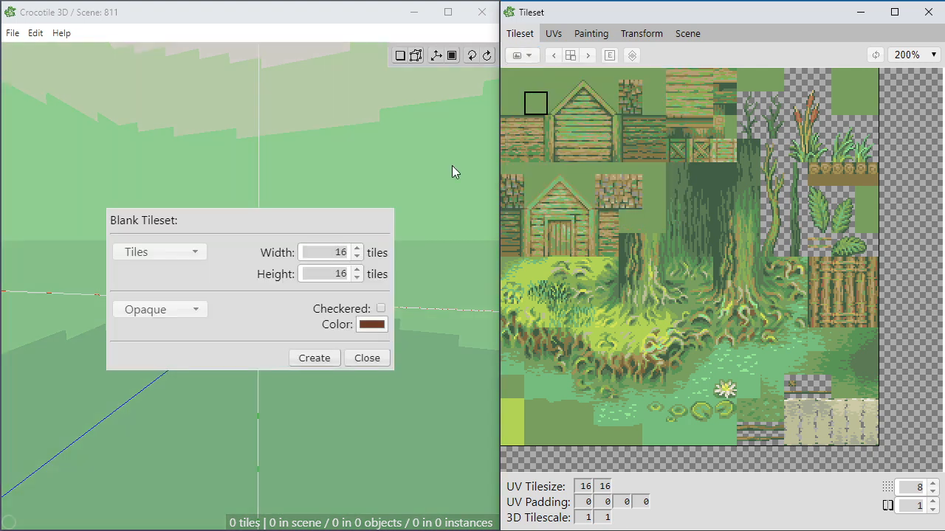
{"action": "left_click", "coordinate": [357, 257]}
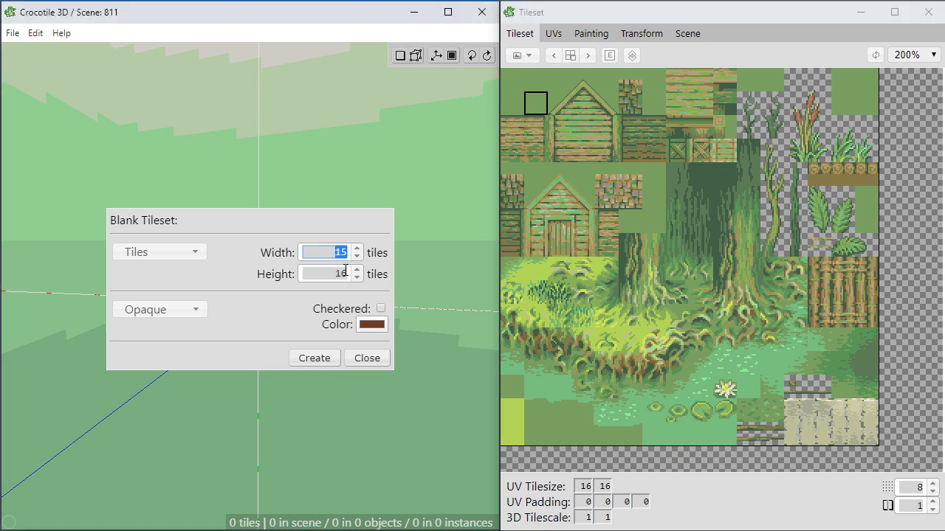
{"action": "left_click", "coordinate": [338, 274]}
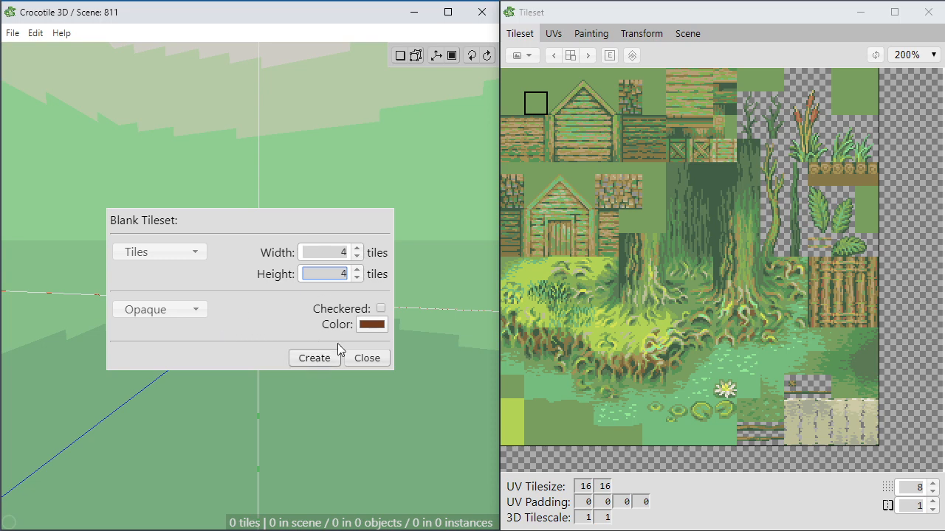
Give the blank tileset a slate blue-grey color (RGB 92, 104, 122) and create it.
{"action": "left_click", "coordinate": [375, 329]}
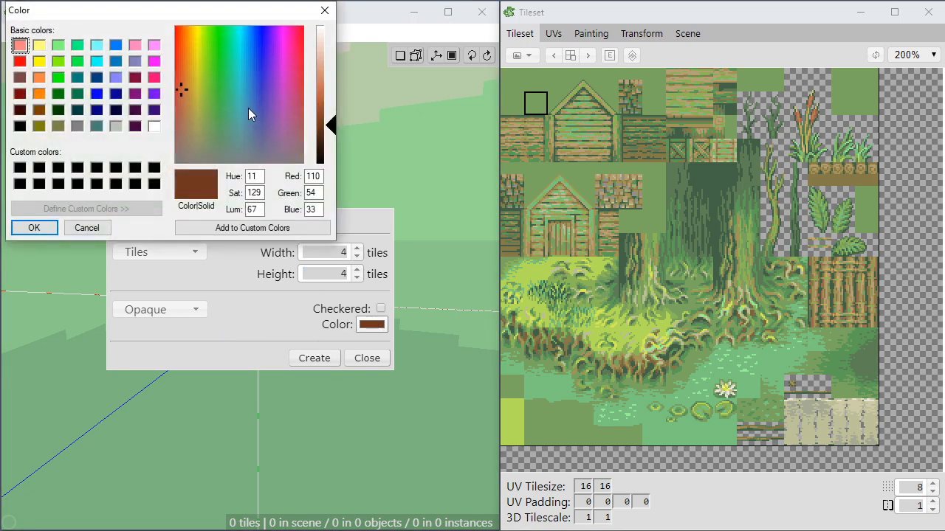
{"action": "left_click_drag", "start_coordinate": [262, 118], "coordinate": [253, 145]}
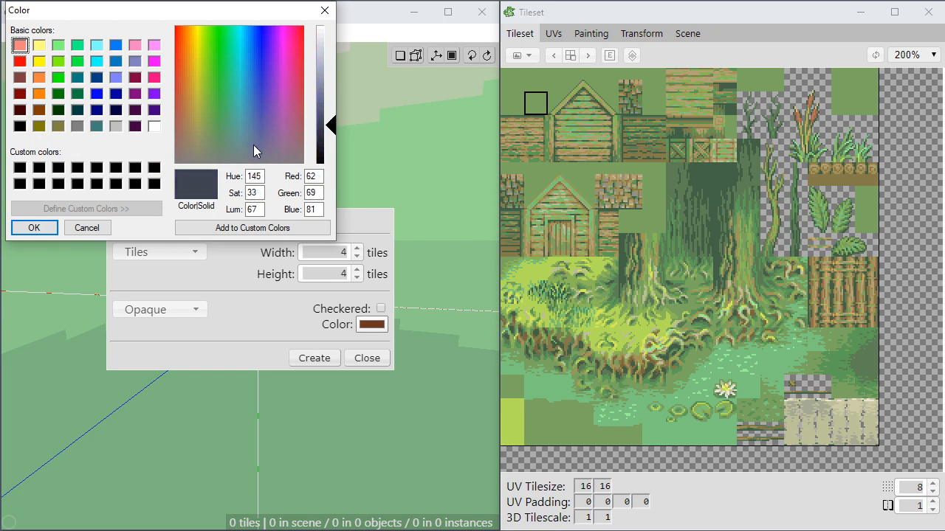
{"action": "mouse_move", "coordinate": [322, 105]}
{"action": "left_mouse_down"}
{"action": "mouse_move", "coordinate": [327, 85]}
{"action": "mouse_move", "coordinate": [328, 109]}
{"action": "left_mouse_up"}
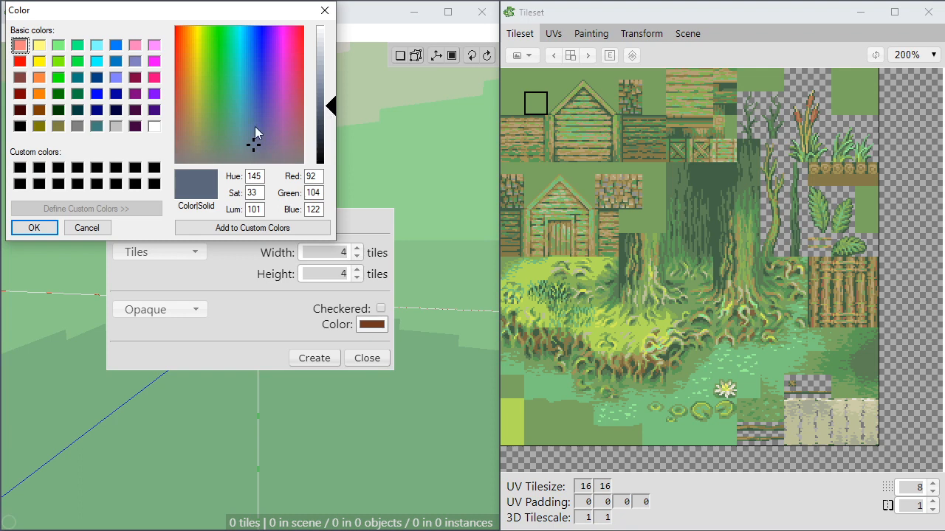
{"action": "left_click", "coordinate": [33, 228]}
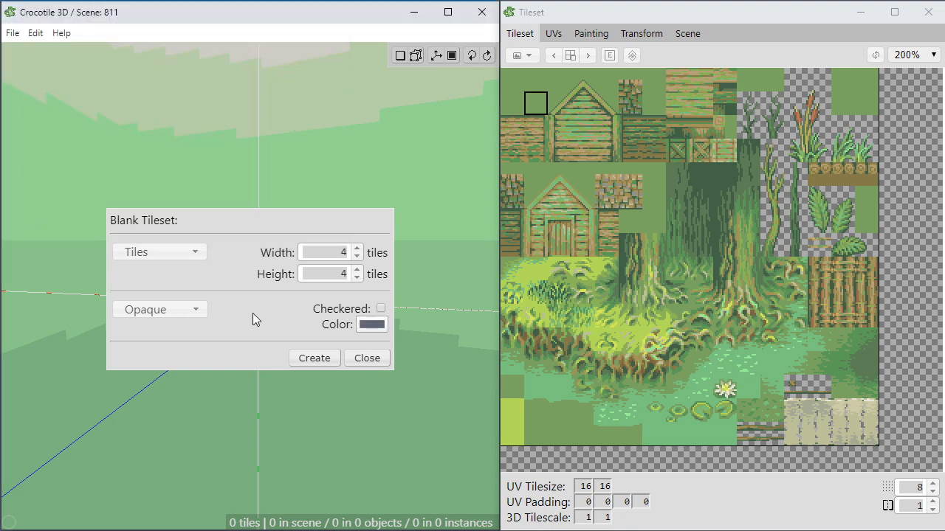
{"action": "left_click", "coordinate": [302, 363]}
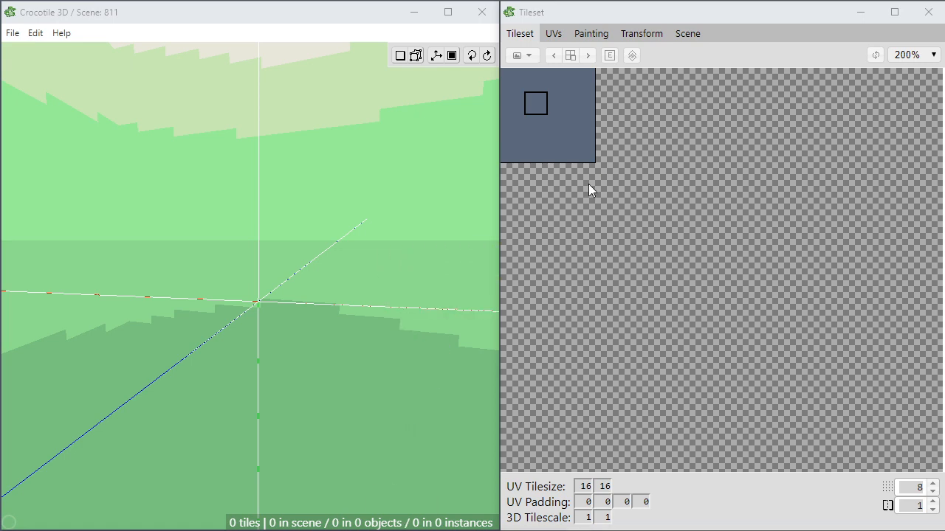
Set the UV tile size to 4 by 4 and select a single tile of that size on the blank tileset.
{"action": "scroll", "coordinate": [556, 89], "scroll_direction": "up", "scroll_amount": 5}
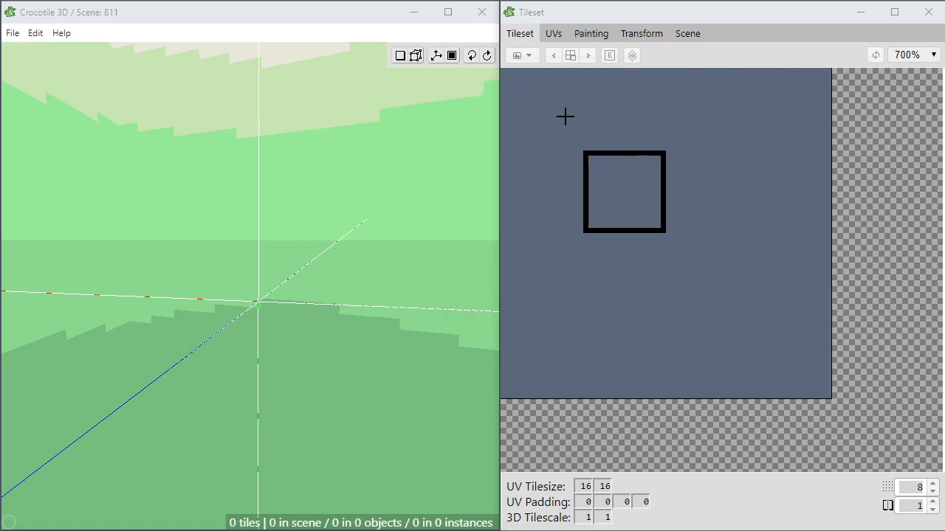
{"action": "mouse_move", "coordinate": [510, 93]}
{"action": "left_mouse_down"}
{"action": "mouse_move", "coordinate": [620, 274]}
{"action": "mouse_move", "coordinate": [770, 335]}
{"action": "mouse_move", "coordinate": [778, 325]}
{"action": "mouse_move", "coordinate": [709, 265]}
{"action": "left_mouse_up"}
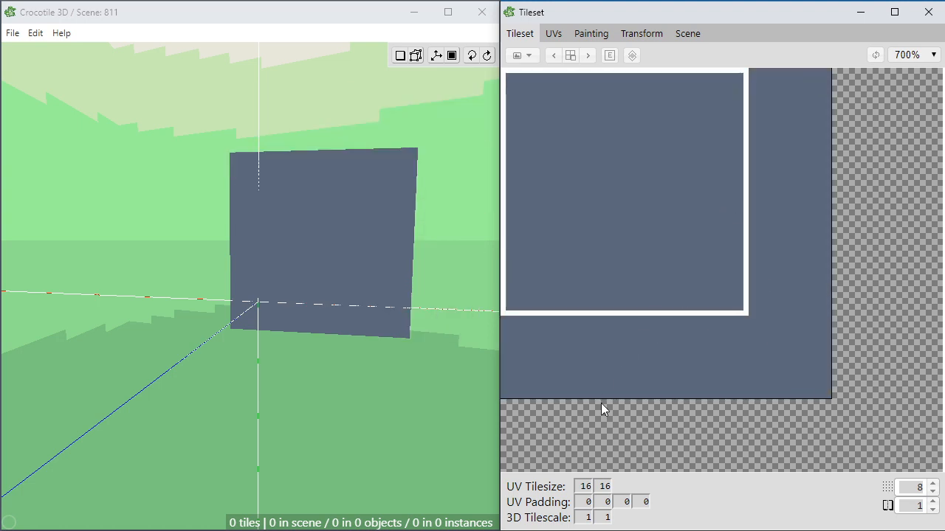
{"action": "left_click", "coordinate": [649, 195]}
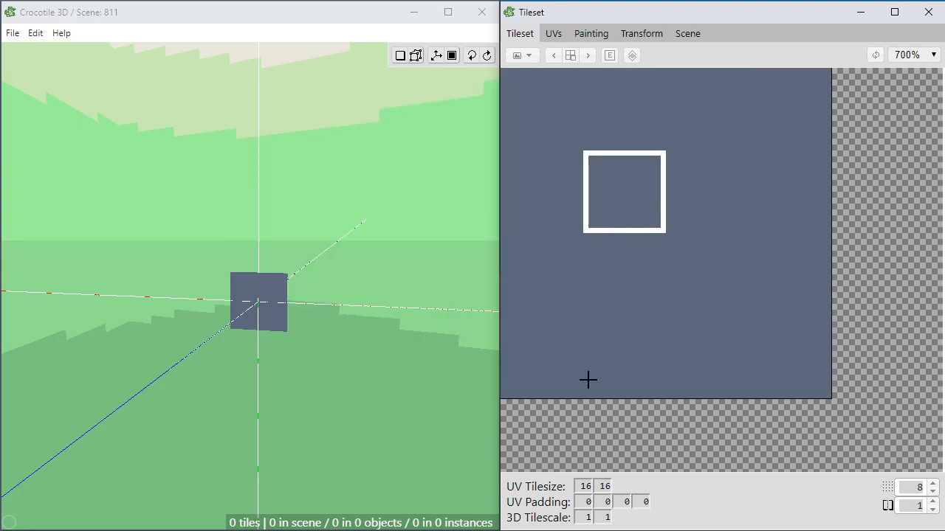
{"action": "double_click", "coordinate": [586, 488]}
{"action": "type", "text": "4"}
{"action": "double_click", "coordinate": [608, 487]}
{"action": "type", "text": "4"}
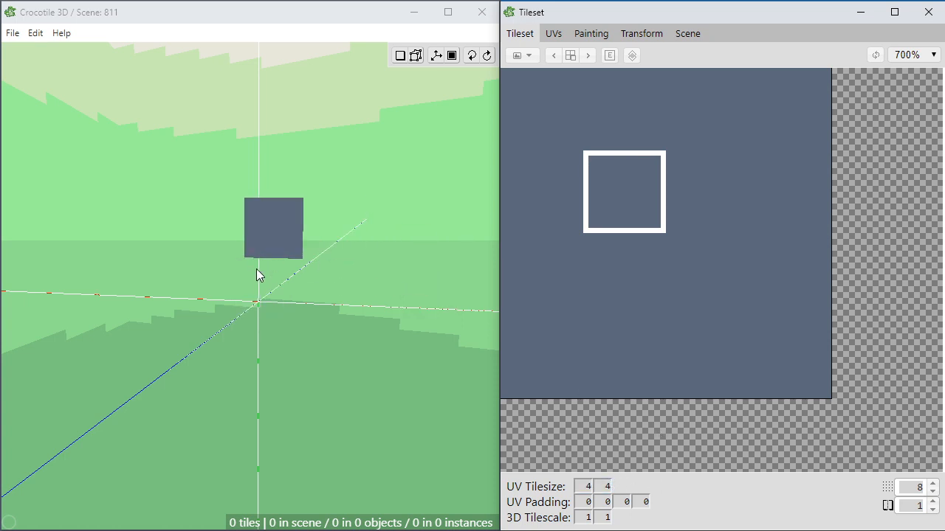
{"action": "left_click", "coordinate": [616, 188]}
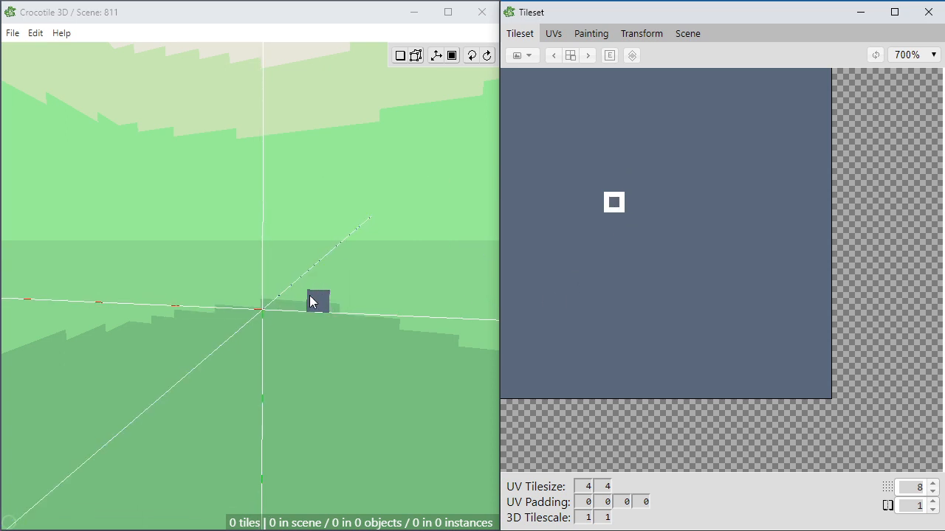
Select the entire area of the blank tileset as the tile to place in the scene.
{"action": "right_click_drag", "start_coordinate": [310, 307], "coordinate": [263, 322]}
{"action": "middle_click_drag", "start_coordinate": [320, 308], "coordinate": [287, 312]}
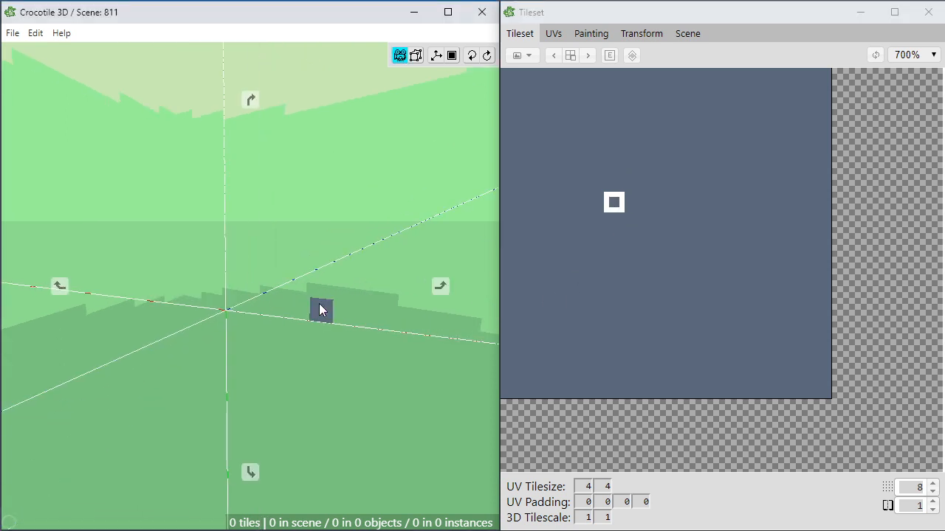
{"action": "right_click_drag", "start_coordinate": [320, 308], "coordinate": [350, 296]}
{"action": "middle_click_drag", "start_coordinate": [311, 277], "coordinate": [308, 327]}
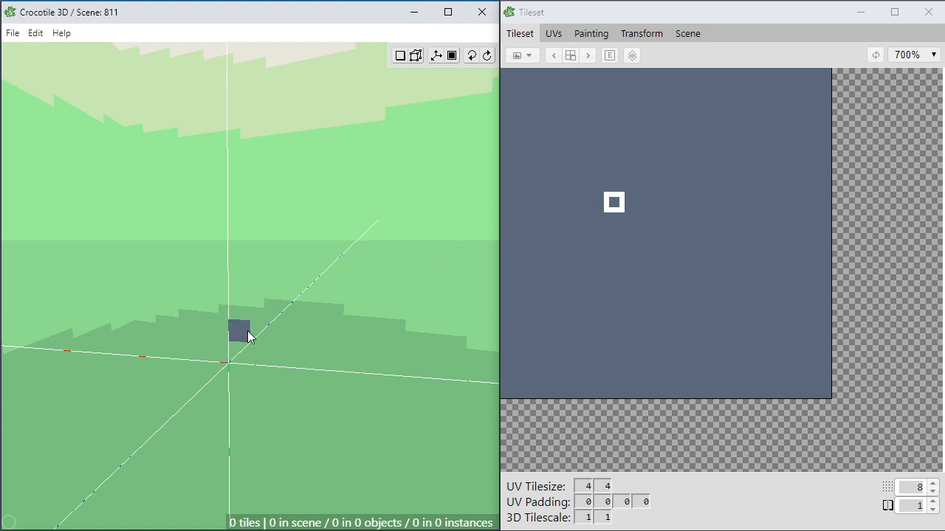
{"action": "left_click", "coordinate": [594, 191]}
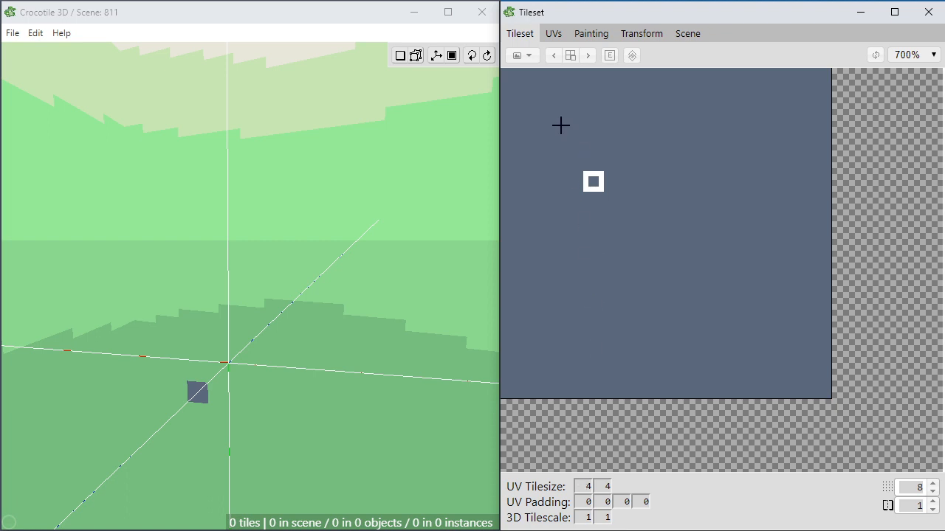
{"action": "left_click_drag", "start_coordinate": [506, 71], "coordinate": [823, 393]}
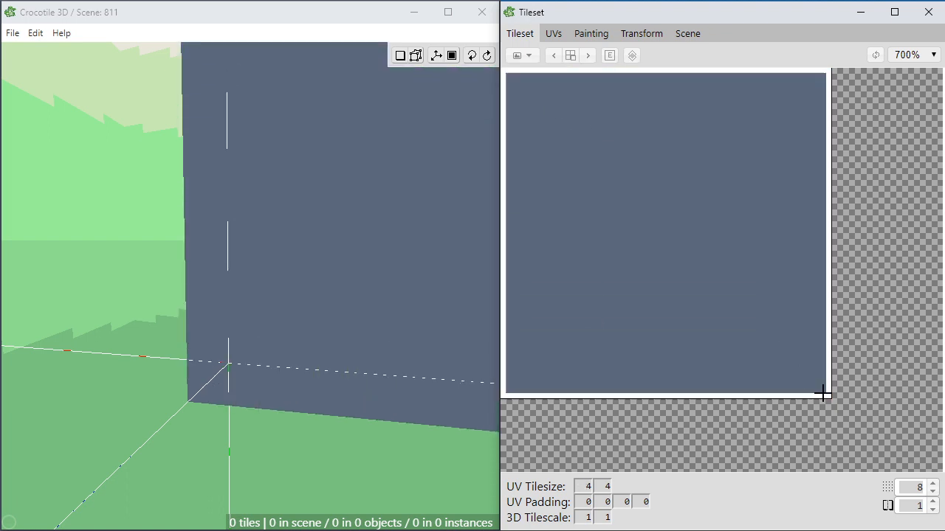
Switch to painting the blank tileset and show the grid over it.
{"action": "left_click", "coordinate": [597, 33]}
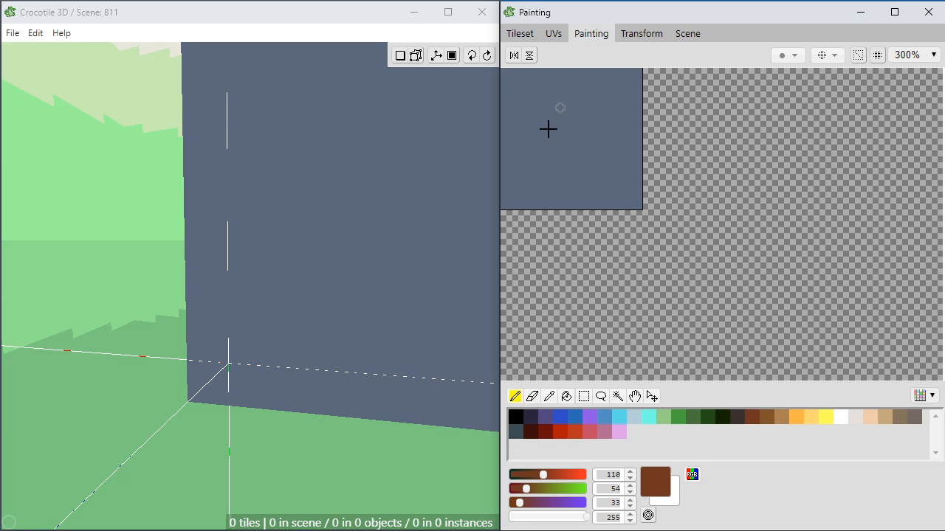
{"action": "left_click", "coordinate": [876, 54]}
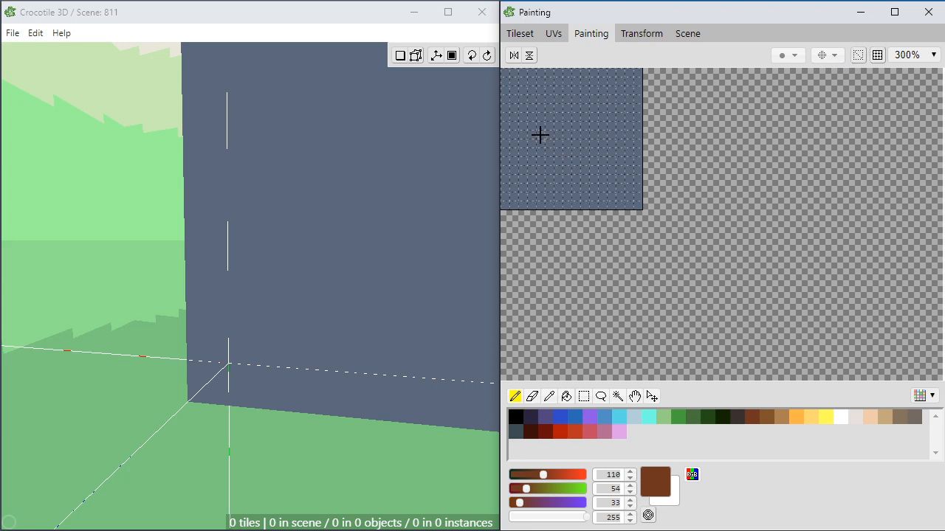
{"action": "scroll", "coordinate": [540, 134], "scroll_direction": "up", "scroll_amount": 5}
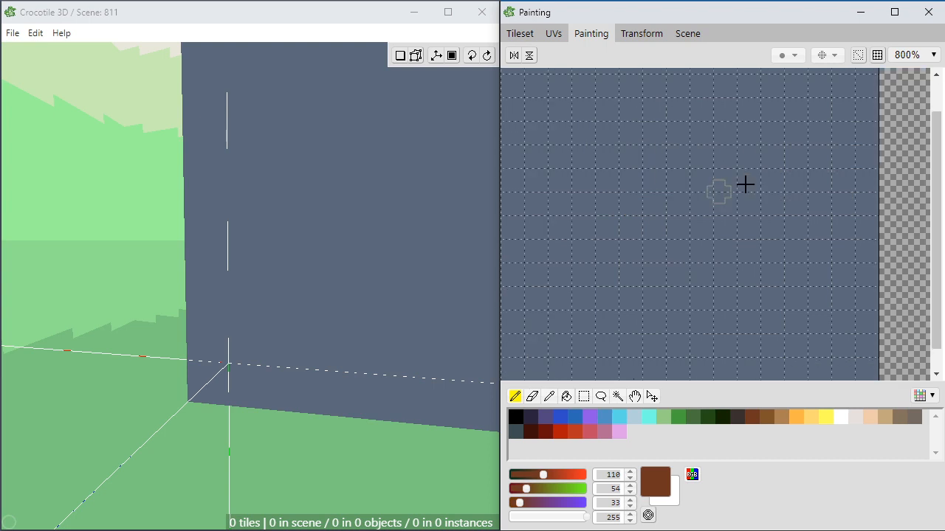
{"action": "scroll", "coordinate": [593, 190], "scroll_direction": "up", "scroll_amount": 1}
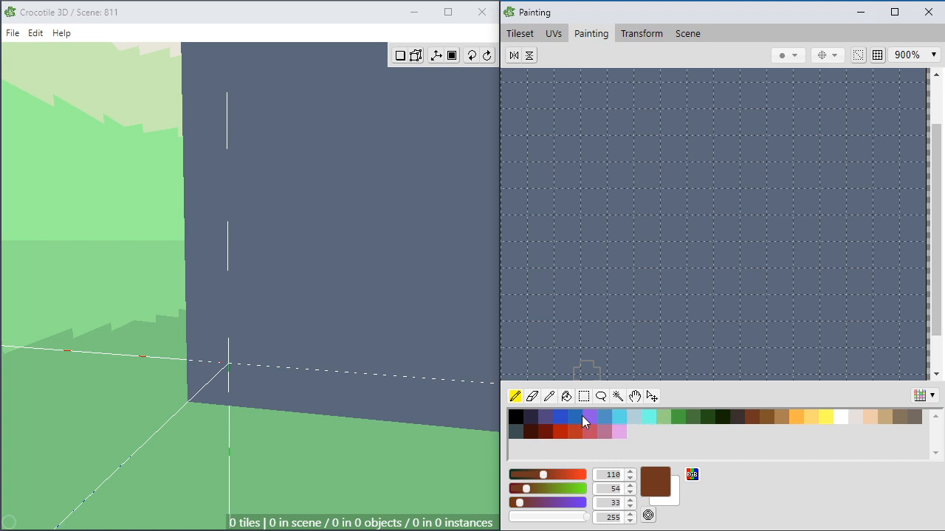
Paint a small brown (128, 84, 43) spot at a grid intersection and cover it with a dark navy (43, 36, 61) cross about 4 pixels wide.
{"action": "left_click", "coordinate": [546, 419]}
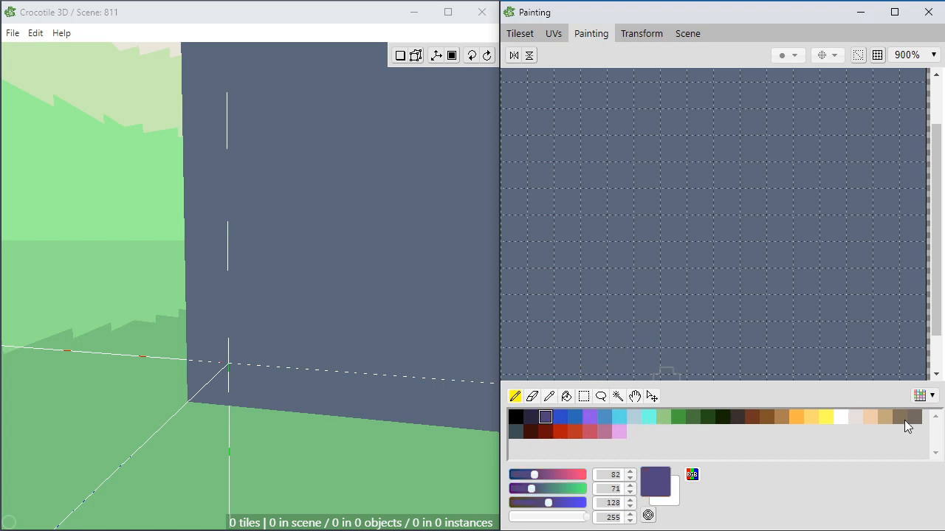
{"action": "left_click", "coordinate": [767, 417]}
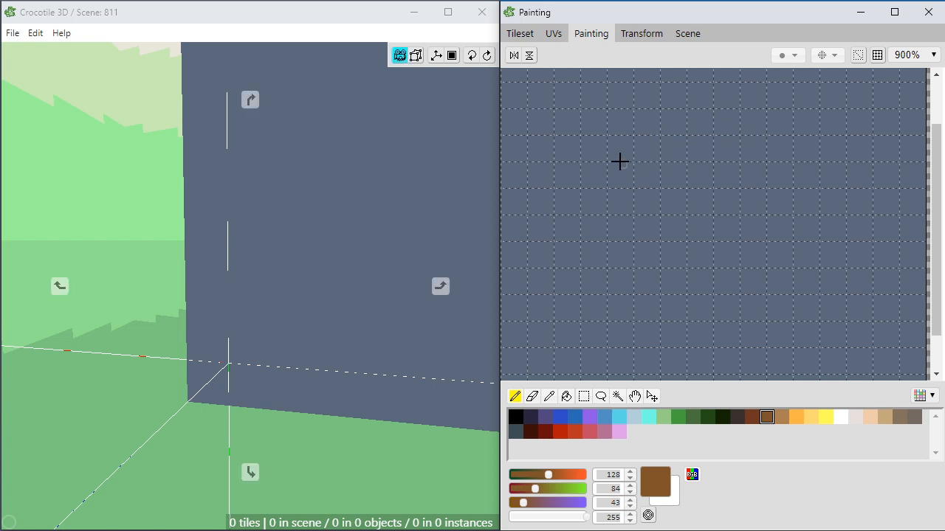
{"action": "scroll", "coordinate": [660, 226], "scroll_direction": "up", "scroll_amount": 3}
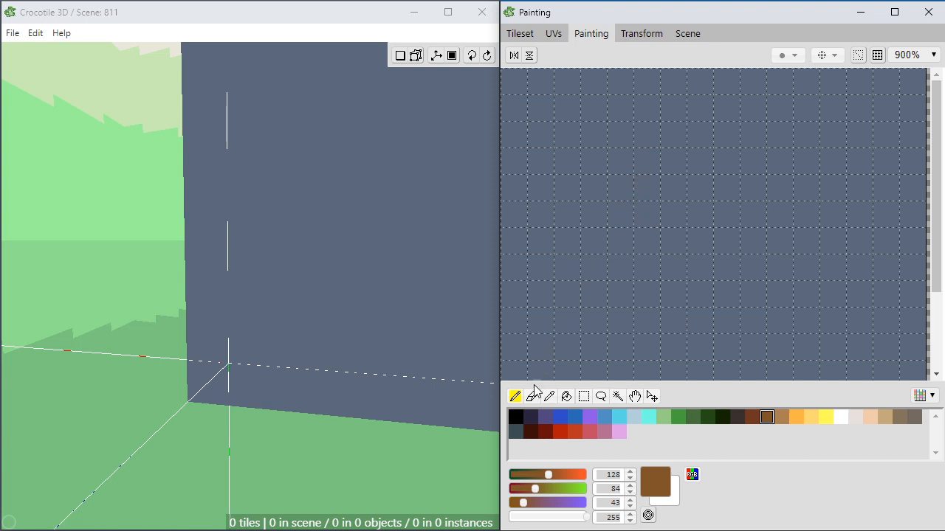
{"action": "left_click_drag", "start_coordinate": [632, 178], "coordinate": [630, 172]}
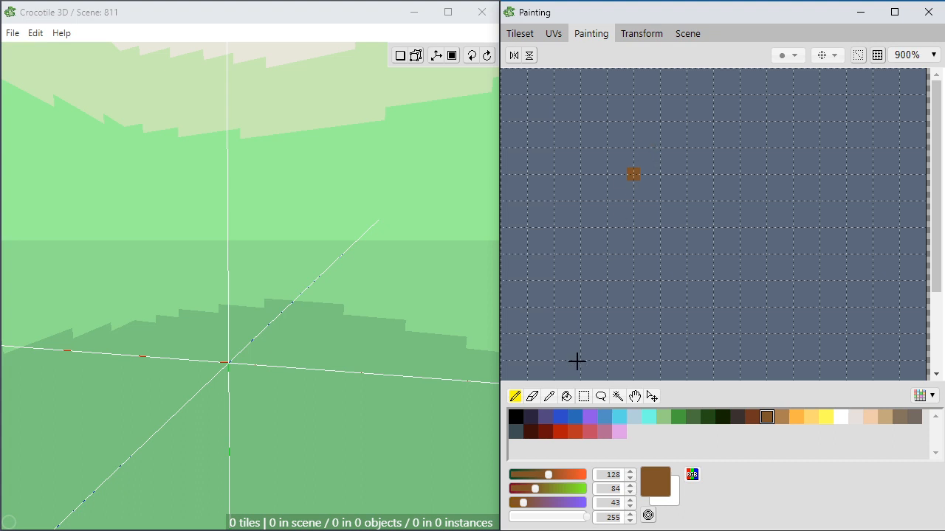
{"action": "left_click", "coordinate": [531, 417]}
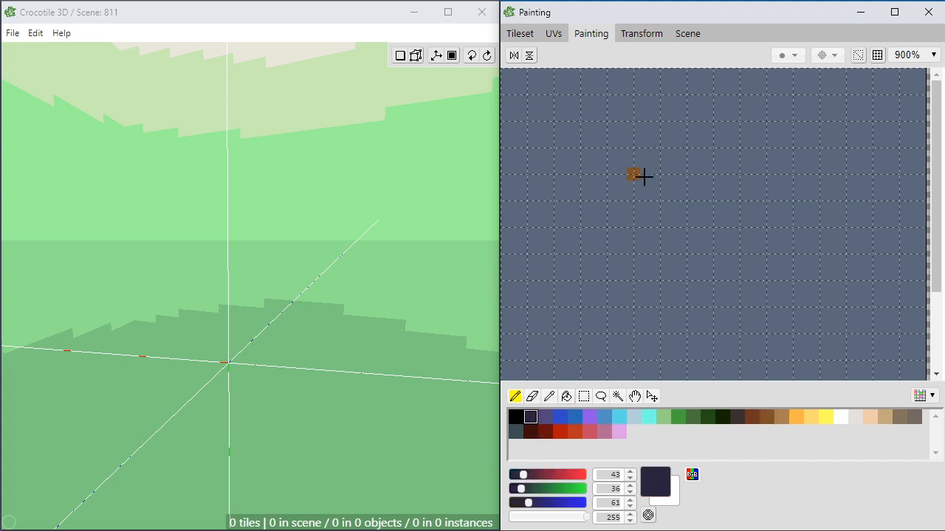
{"action": "left_click_drag", "start_coordinate": [633, 174], "coordinate": [633, 164]}
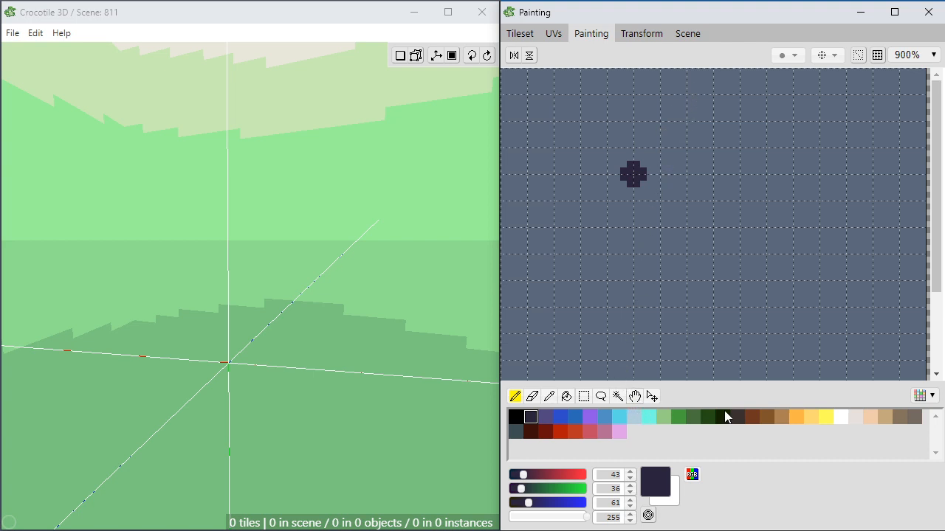
Add a white highlight pixel to the dark navy spot and fill a 16 by 16 pixel square beside it with peach (240, 204, 173).
{"action": "left_click", "coordinate": [841, 417]}
{"action": "left_click", "coordinate": [630, 171]}
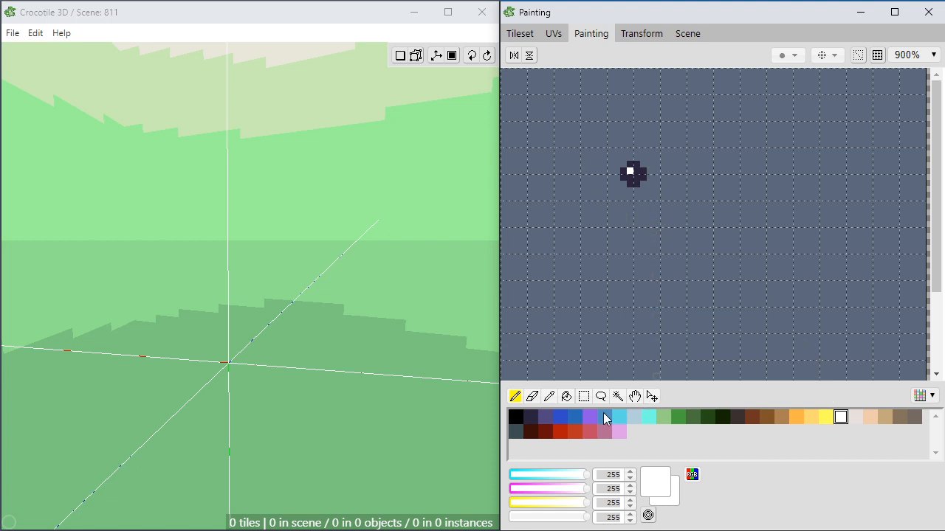
{"action": "left_click", "coordinate": [869, 417]}
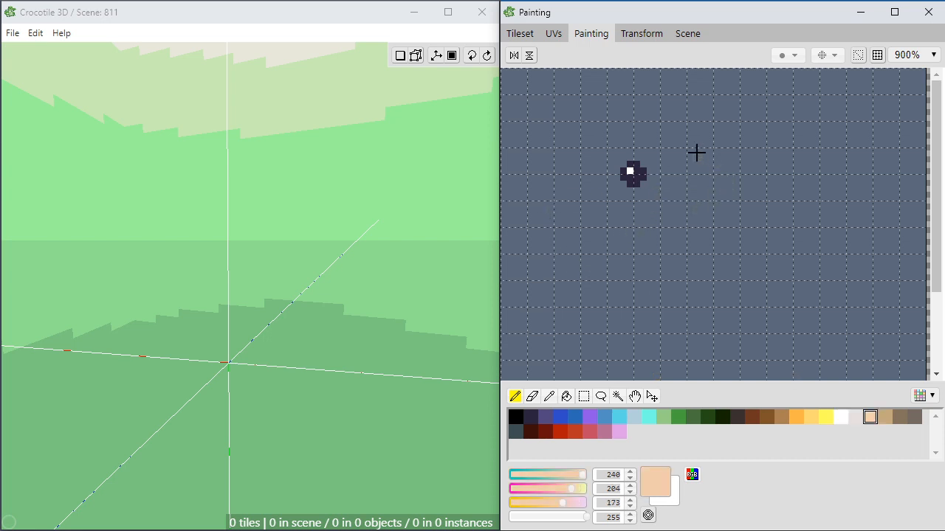
{"action": "key", "text": "m"}
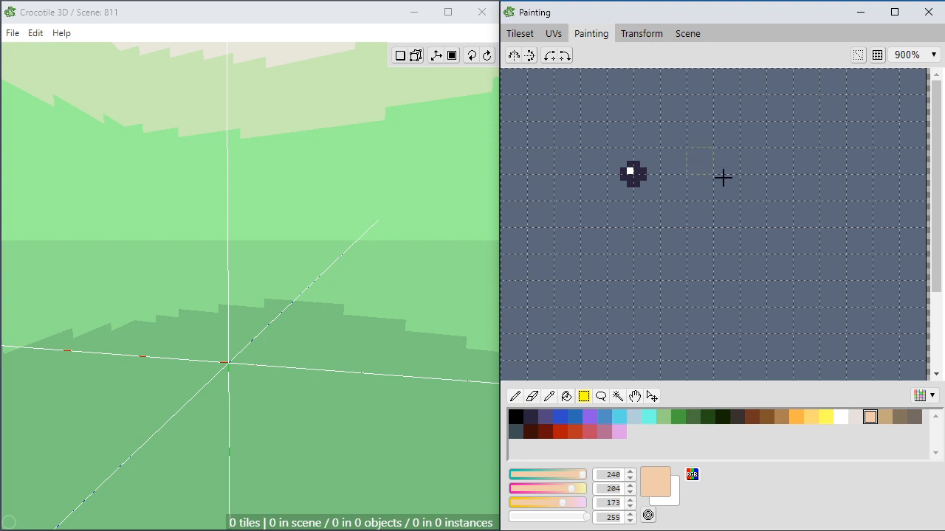
{"action": "left_click_drag", "start_coordinate": [754, 200], "coordinate": [781, 251]}
{"action": "key", "text": "g"}
{"action": "left_click", "coordinate": [704, 206]}
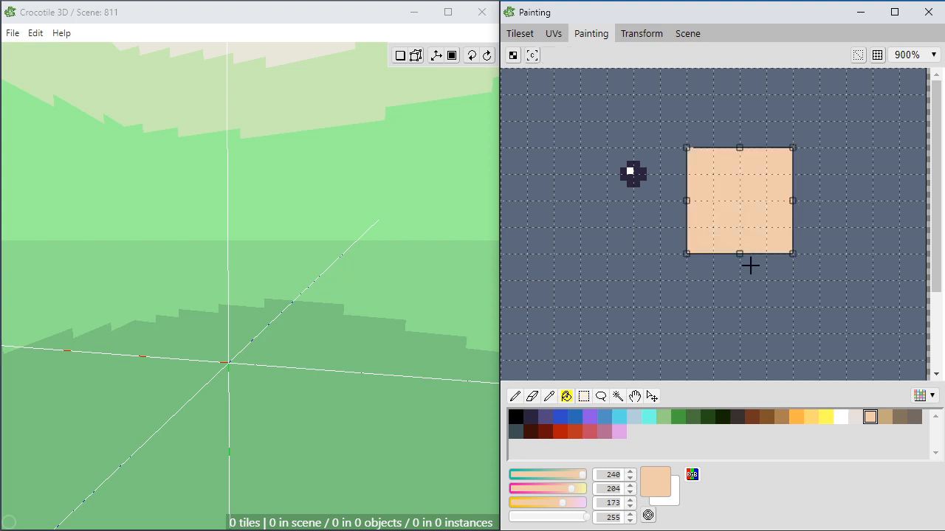
{"action": "key", "text": "Escape"}
{"action": "key", "text": "b"}
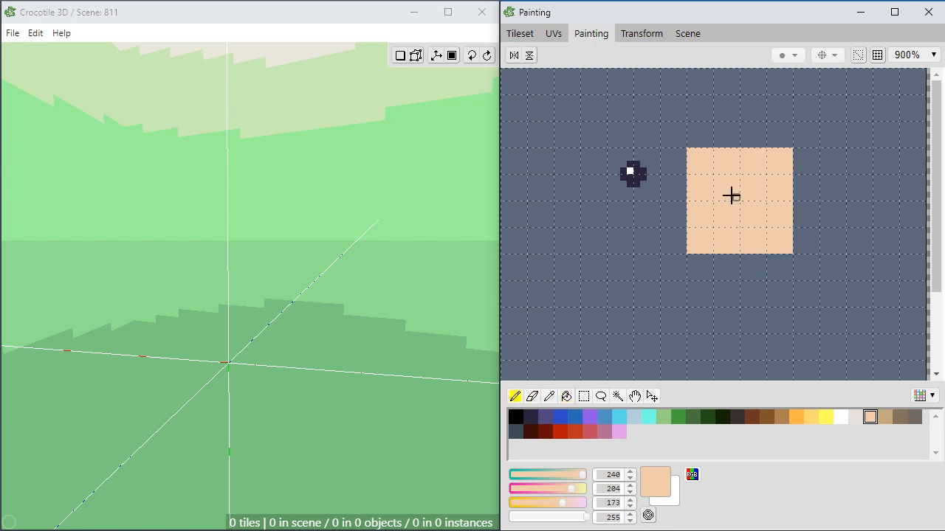
Draw a brown (133, 115, 94) horizontal line about 12 pixels long across the peach square, reaching its outer edge away from the dark spot.
{"action": "left_click", "coordinate": [897, 418]}
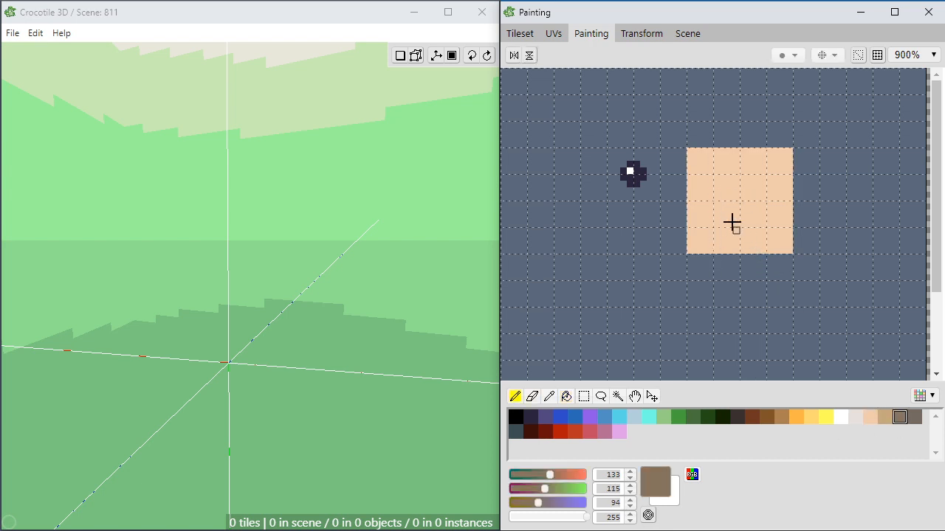
{"action": "left_click_drag", "start_coordinate": [714, 197], "coordinate": [797, 197]}
{"action": "left_click", "coordinate": [799, 197], "text": "alt"}
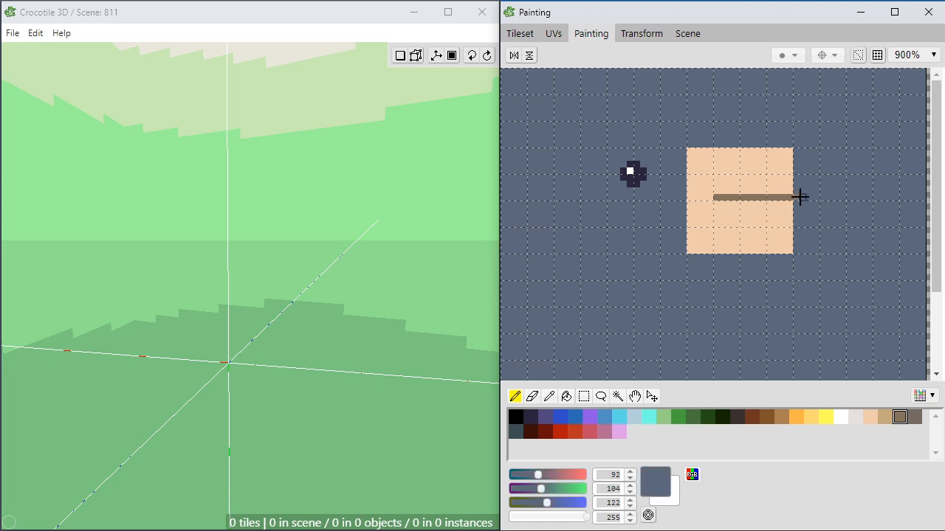
{"action": "left_click", "coordinate": [747, 197], "text": "alt"}
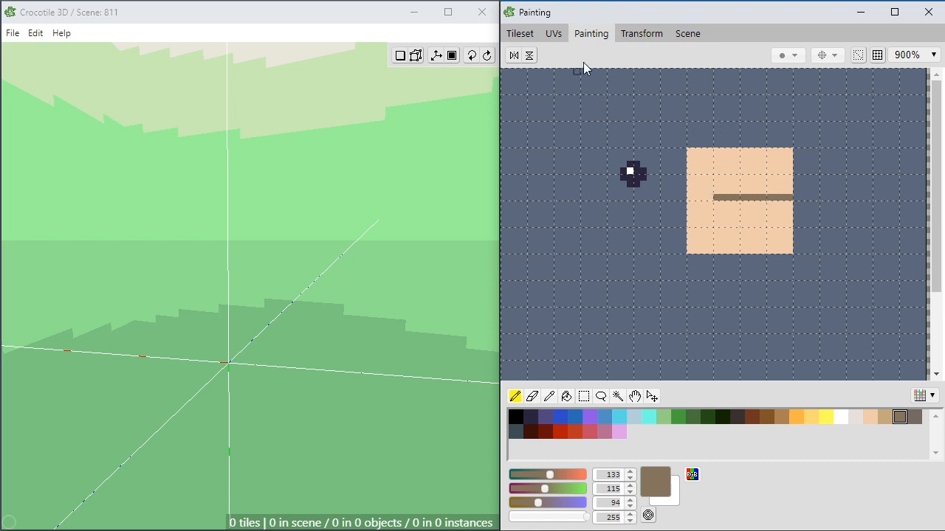
Select the two-by-two-tile area around the dark eye in the tileset and place it in the scene.
{"action": "left_click", "coordinate": [520, 34]}
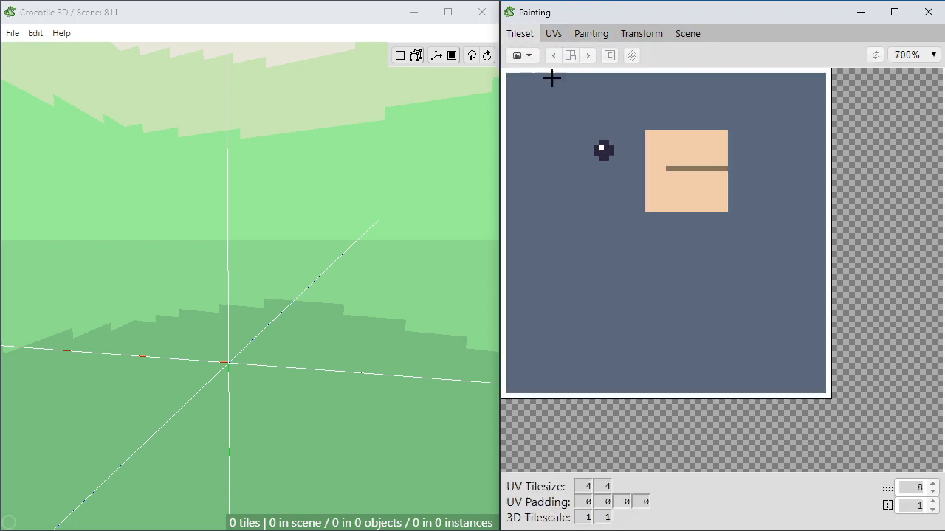
{"action": "left_click", "coordinate": [676, 161]}
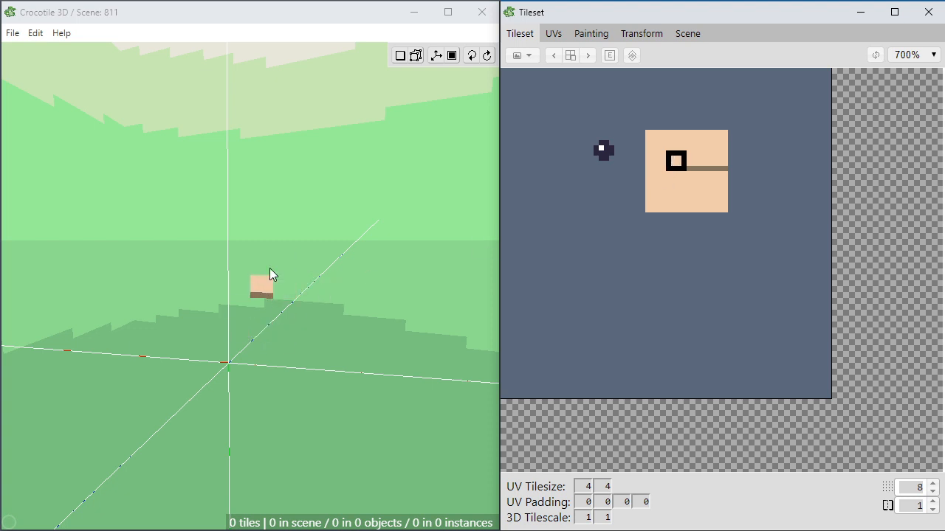
{"action": "scroll", "coordinate": [288, 294], "scroll_direction": "up", "scroll_amount": 1}
{"action": "middle_click_drag", "start_coordinate": [288, 294], "coordinate": [317, 255]}
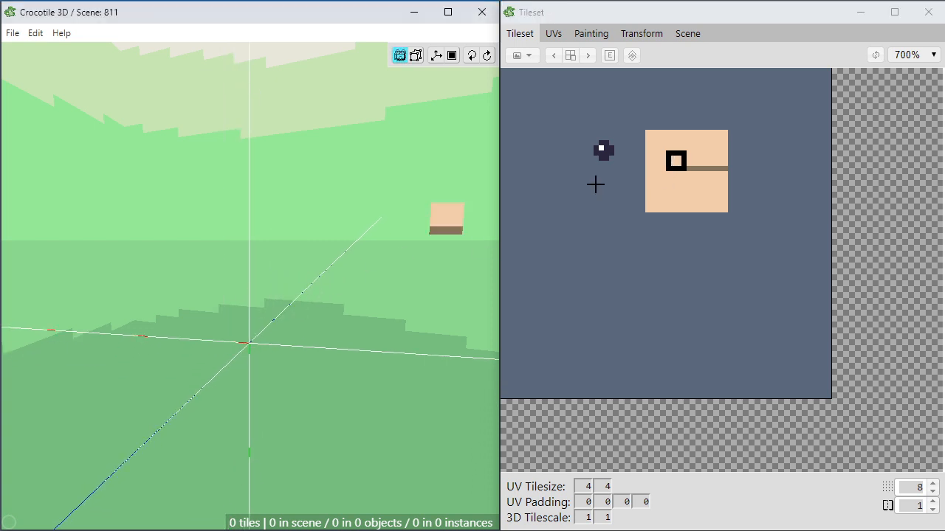
{"action": "left_click", "coordinate": [611, 149]}
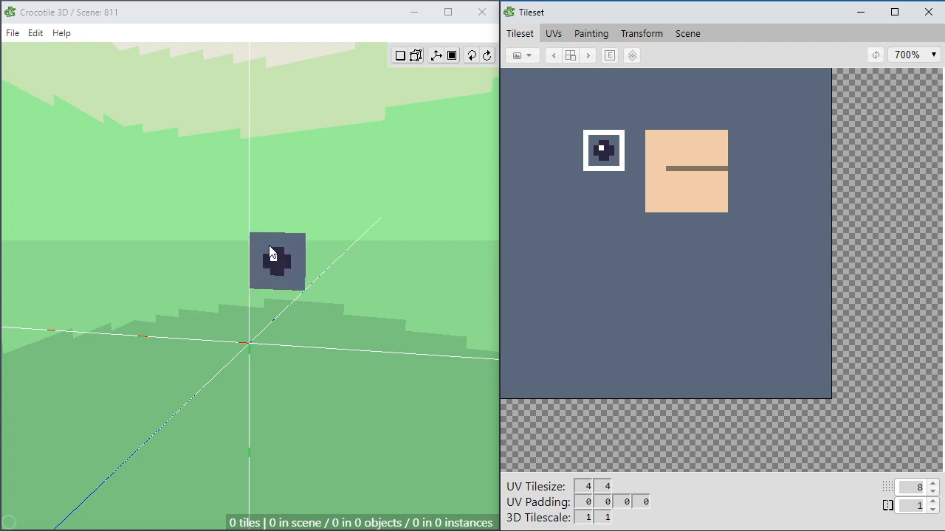
{"action": "left_click", "coordinate": [270, 231]}
{"action": "scroll", "coordinate": [378, 319], "scroll_direction": "up", "scroll_amount": 2}
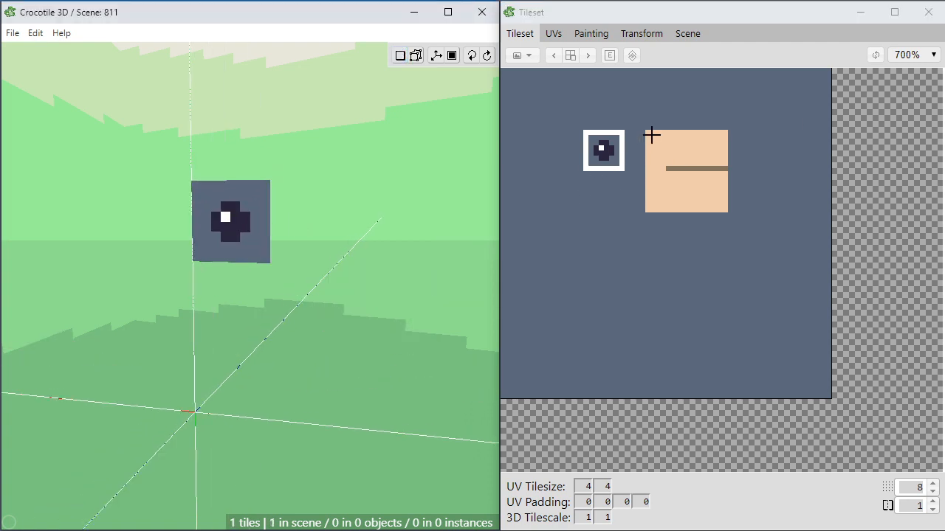
{"action": "left_click_drag", "start_coordinate": [651, 135], "coordinate": [715, 204]}
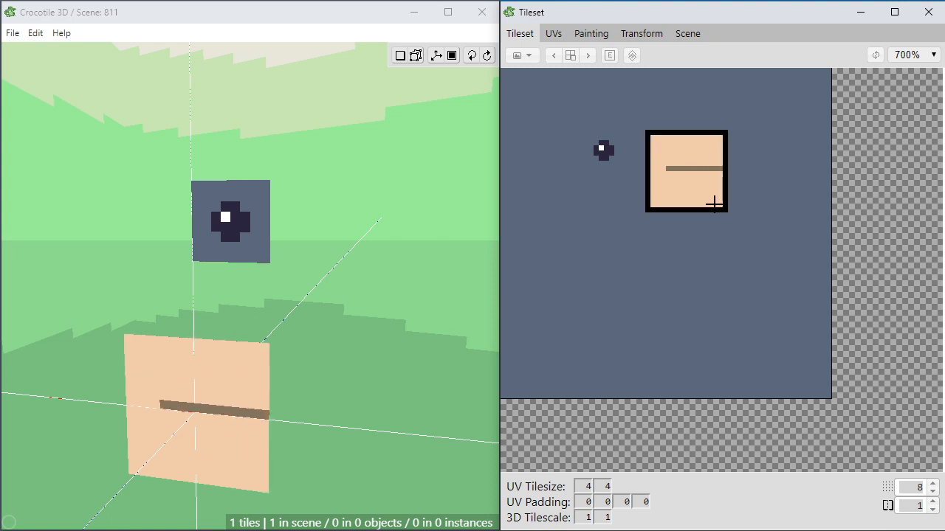
{"action": "left_click", "coordinate": [676, 158]}
{"action": "left_click_drag", "start_coordinate": [643, 136], "coordinate": [720, 170]}
{"action": "left_click", "coordinate": [697, 201]}
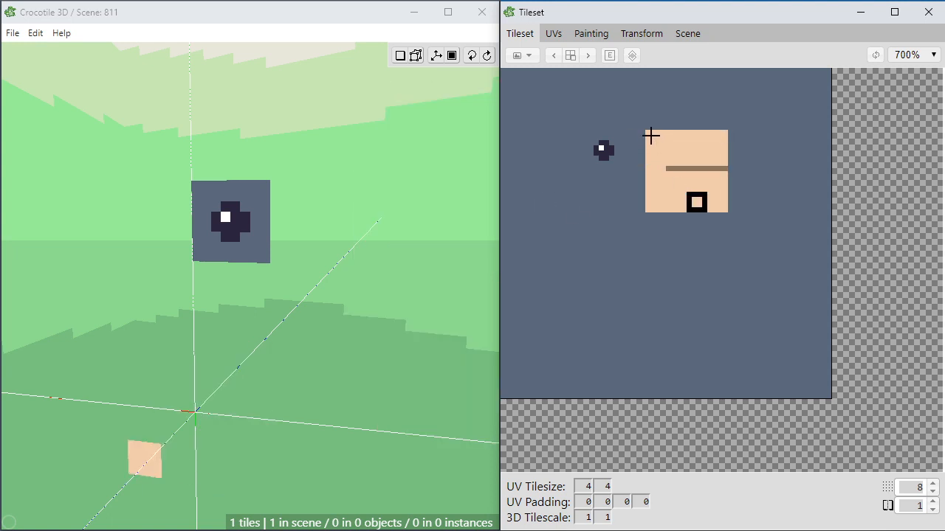
Select the upper half of the peach square including the brown line and place it directly beside the eye tile in the scene.
{"action": "left_click_drag", "start_coordinate": [650, 135], "coordinate": [713, 160]}
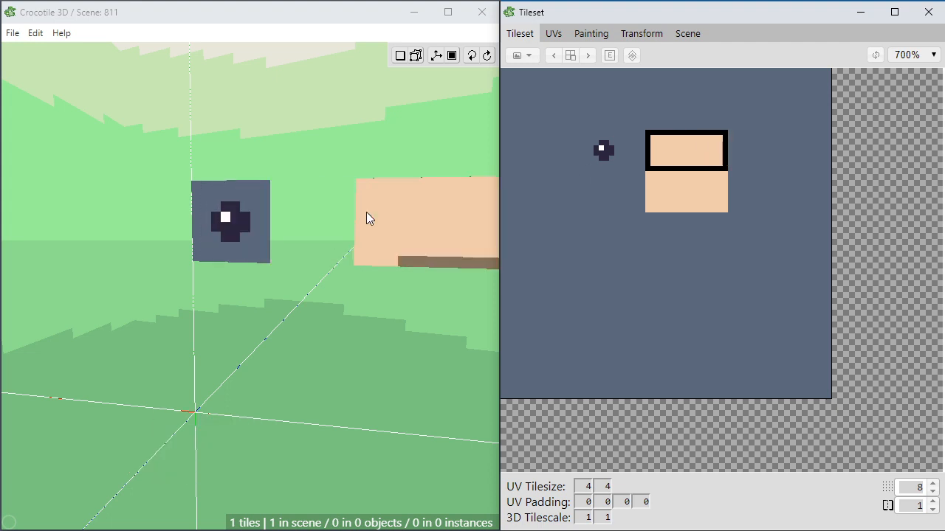
{"action": "left_click", "coordinate": [254, 208]}
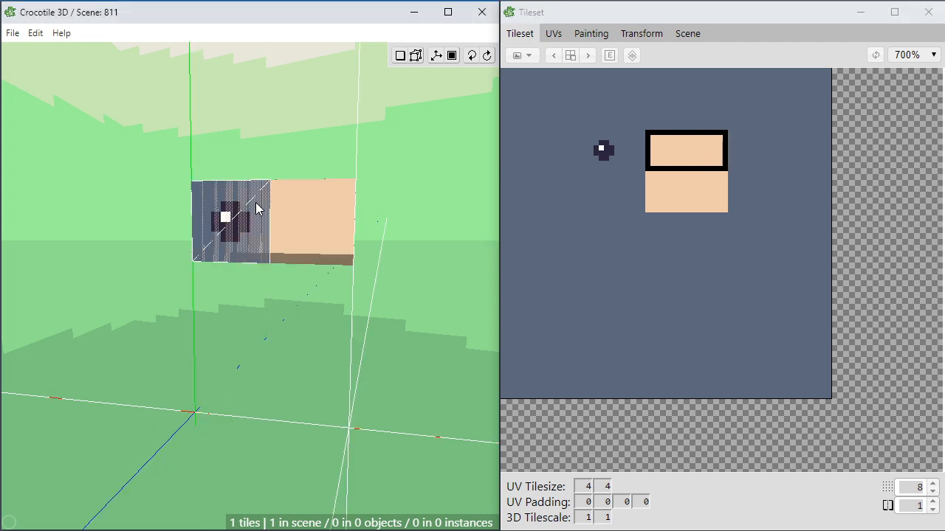
{"action": "left_click", "coordinate": [340, 235]}
{"action": "key", "text": "space"}
{"action": "right_click_drag", "start_coordinate": [378, 342], "coordinate": [320, 324]}
{"action": "key", "text": "space"}
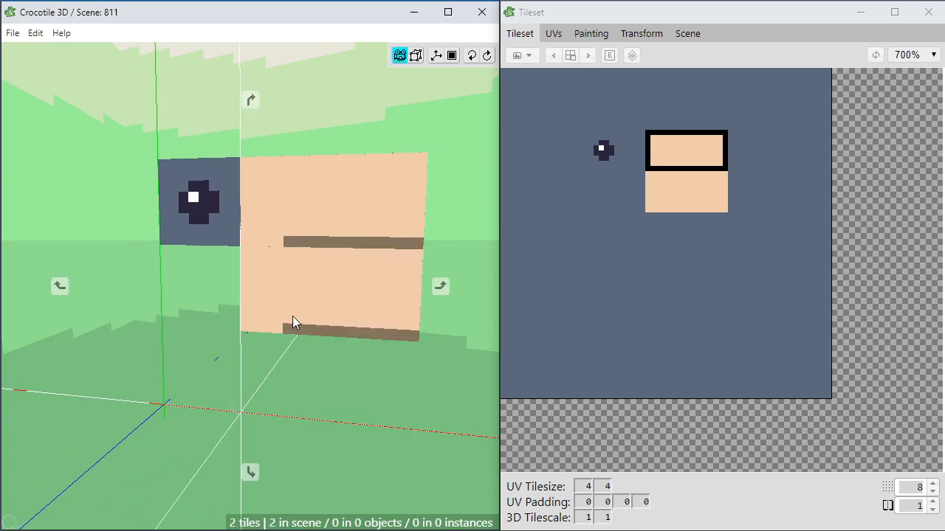
{"action": "key", "text": "space"}
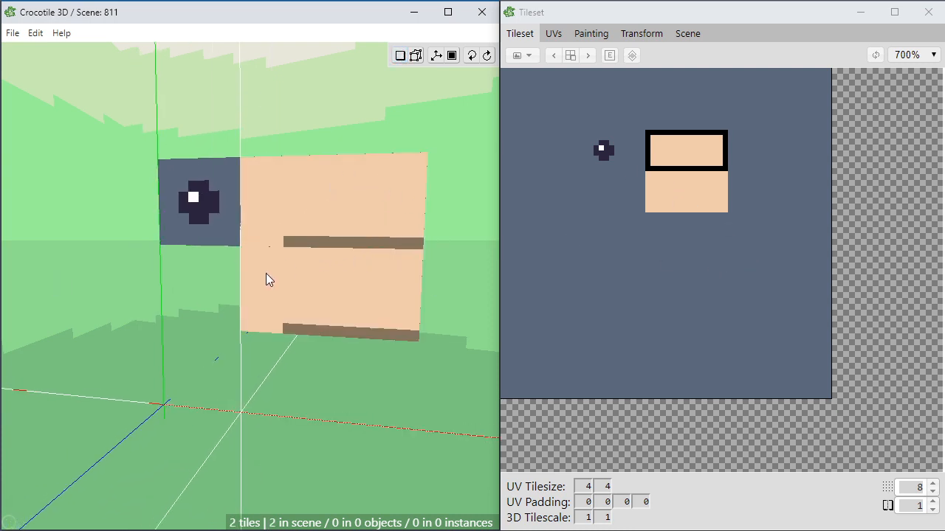
{"action": "key", "text": "space"}
{"action": "key", "text": "space"}
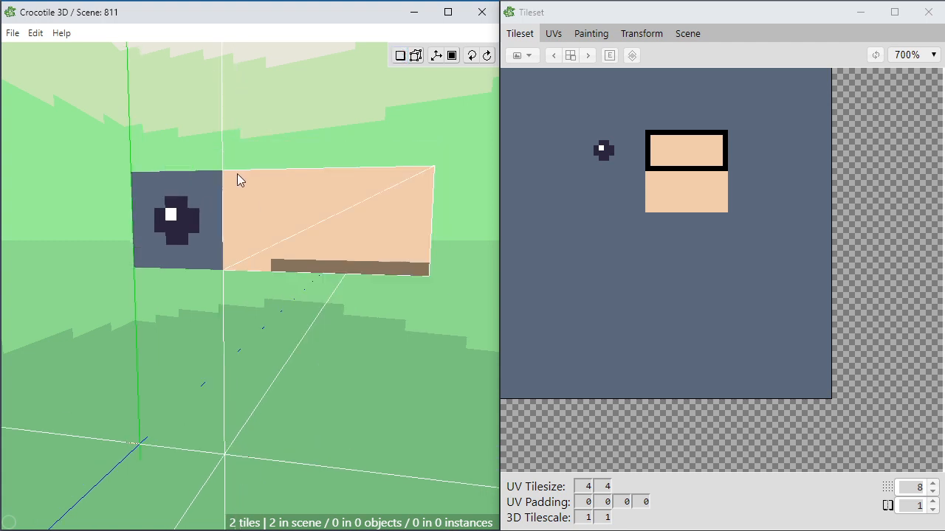
{"action": "key", "text": "space"}
{"action": "right_click_drag", "start_coordinate": [226, 254], "coordinate": [225, 254]}
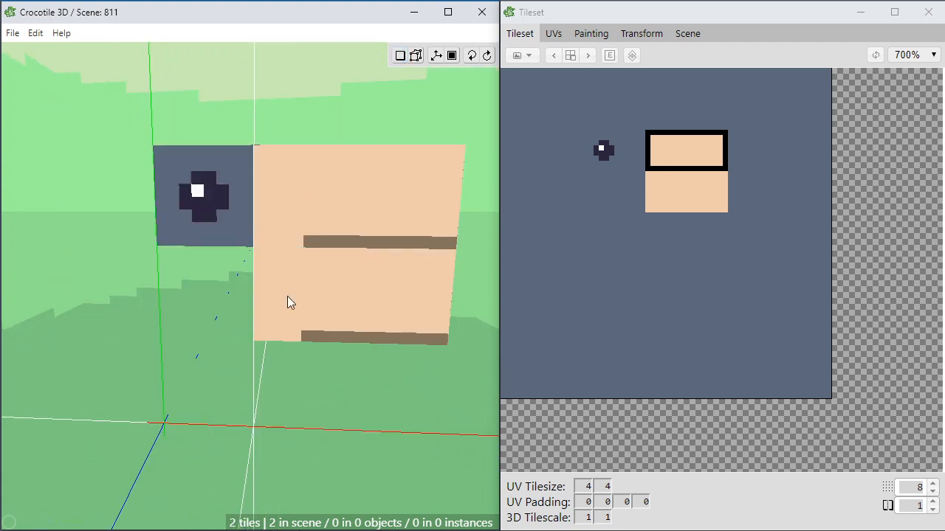
{"action": "right_click_drag", "start_coordinate": [287, 295], "coordinate": [240, 319]}
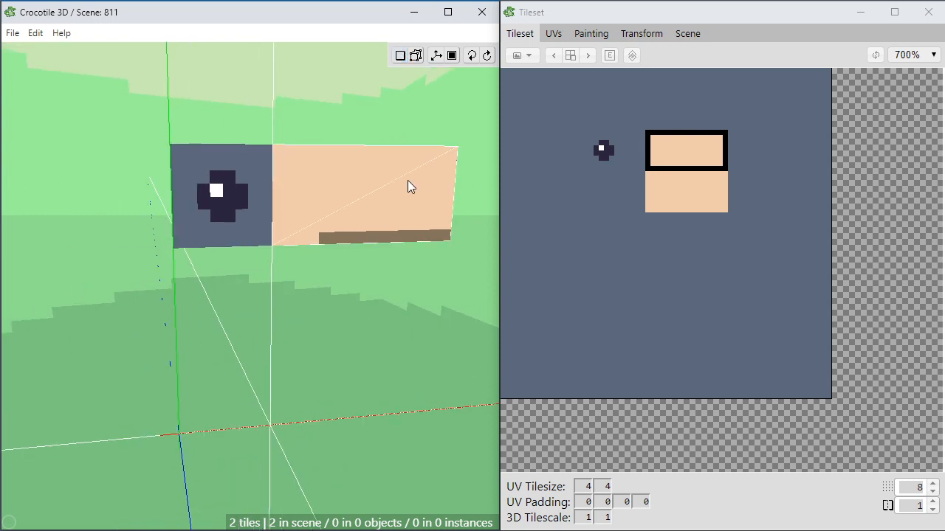
Select the entire tileset area, switch back to painting and hide the grid.
{"action": "left_click_drag", "start_coordinate": [511, 74], "coordinate": [822, 400]}
{"action": "left_click", "coordinate": [590, 33]}
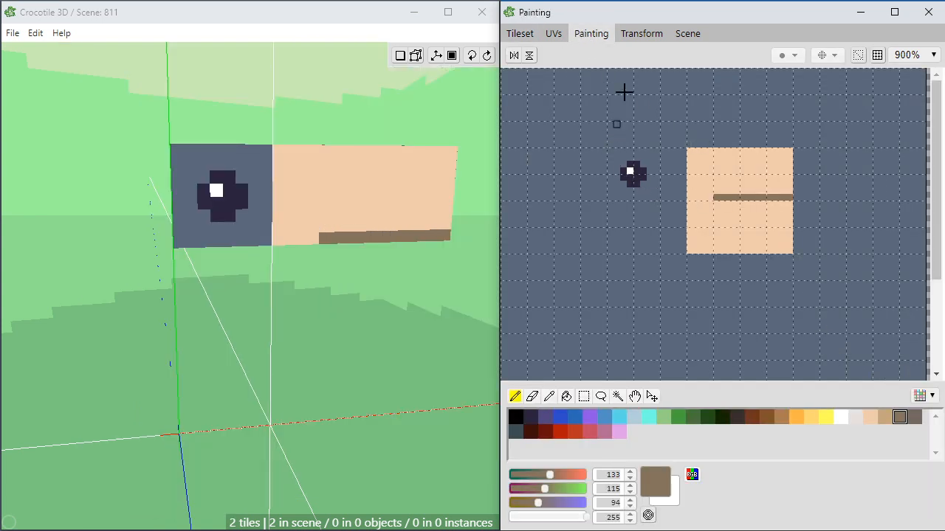
{"action": "left_click", "coordinate": [878, 59]}
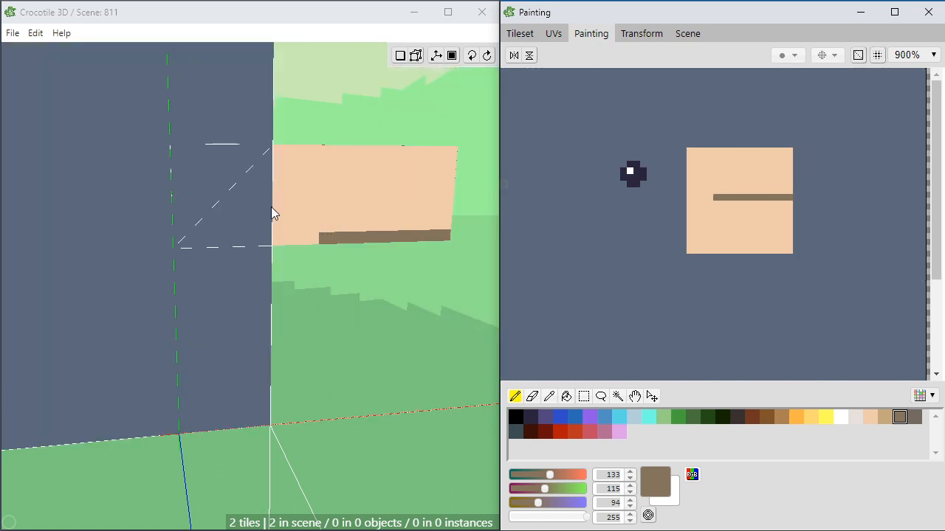
Switch the scene to edit mode and select both the eye face and the peach face to outline their UV areas on the canvas.
{"action": "left_click", "coordinate": [272, 213]}
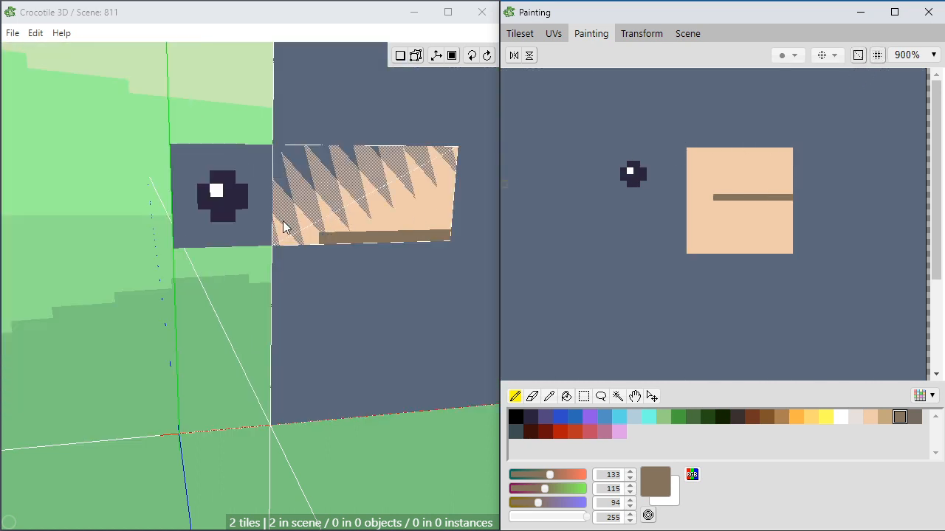
{"action": "key", "text": "Tab"}
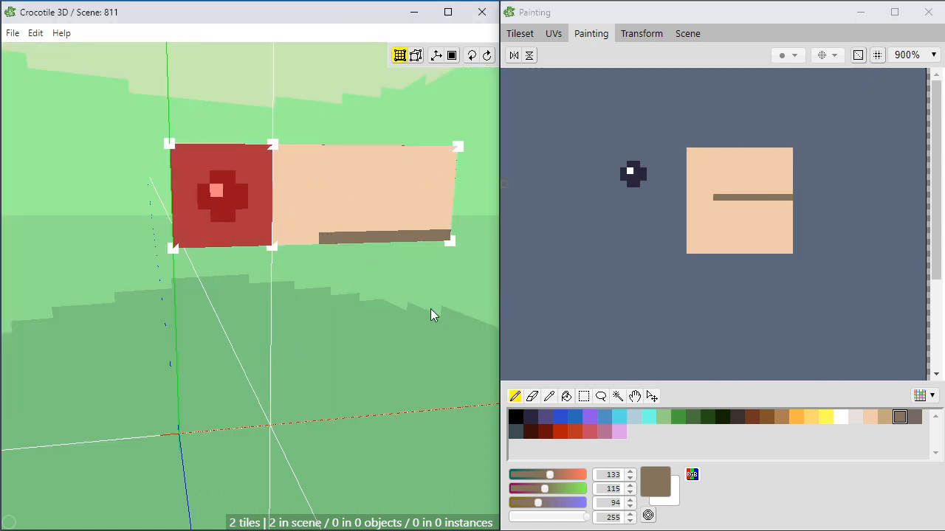
{"action": "left_click", "coordinate": [348, 205], "text": "shift"}
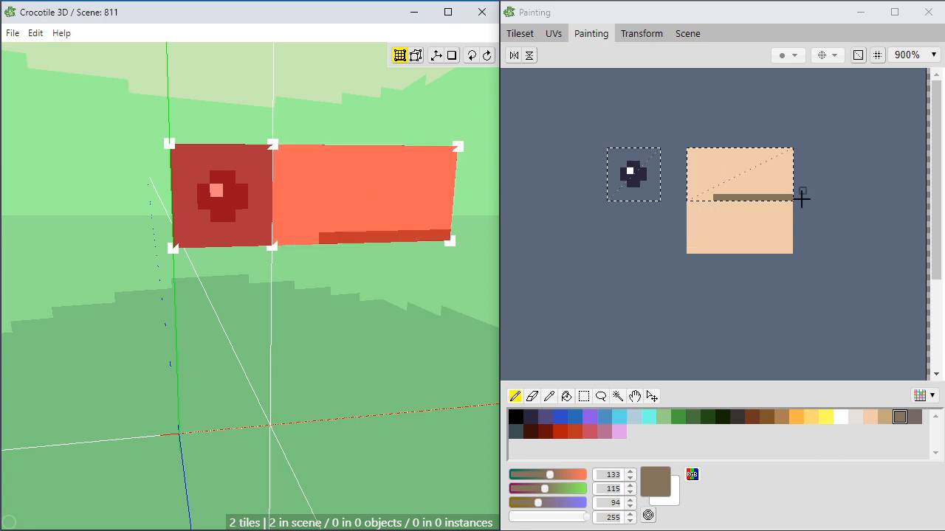
{"action": "middle_click_drag", "start_coordinate": [696, 263], "coordinate": [696, 261]}
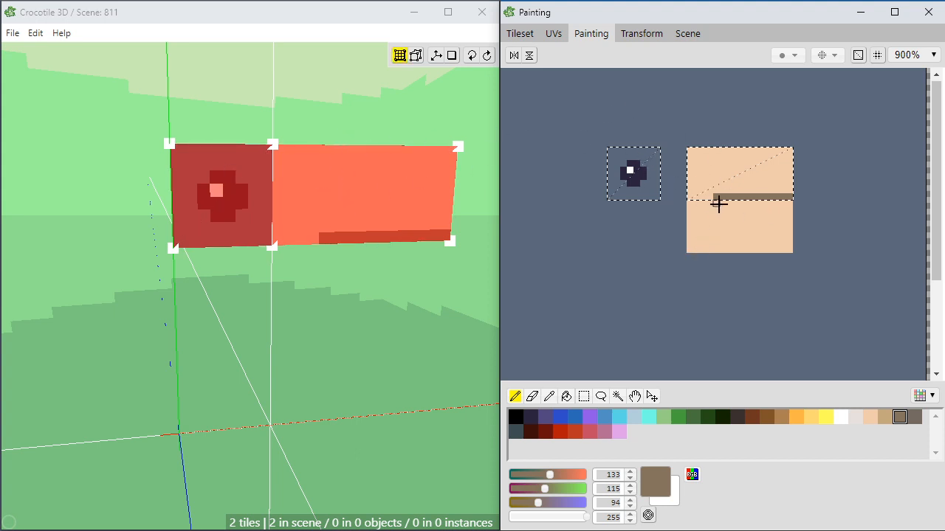
Sample the slate background colour and lighten it to a blue-grey paint colour of (111, 132, 154).
{"action": "left_click", "coordinate": [661, 245], "text": "alt"}
{"action": "left_click", "coordinate": [555, 504]}
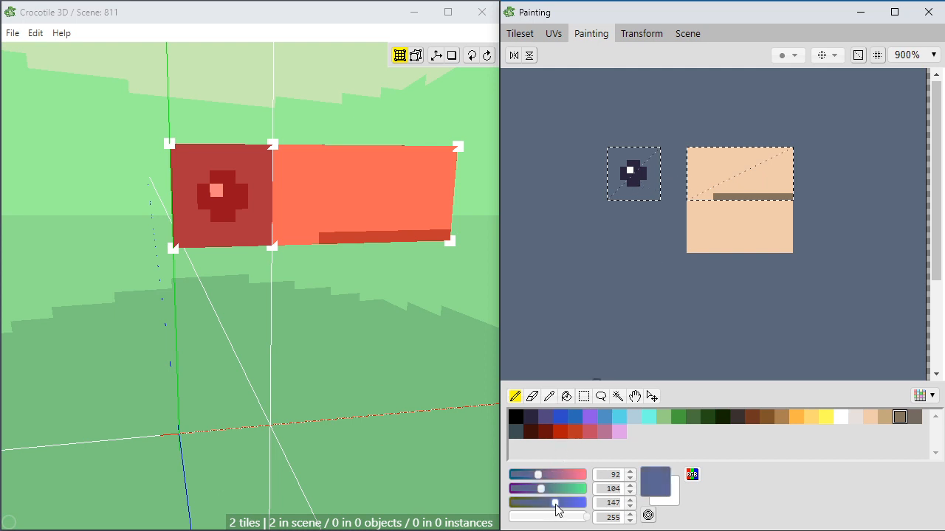
{"action": "left_click", "coordinate": [555, 489]}
{"action": "left_click", "coordinate": [544, 475]}
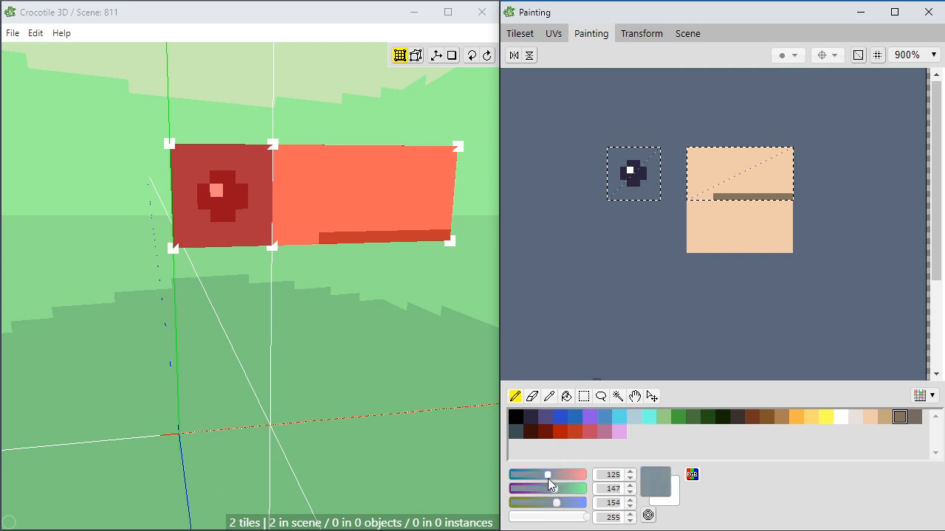
{"action": "left_click", "coordinate": [549, 490]}
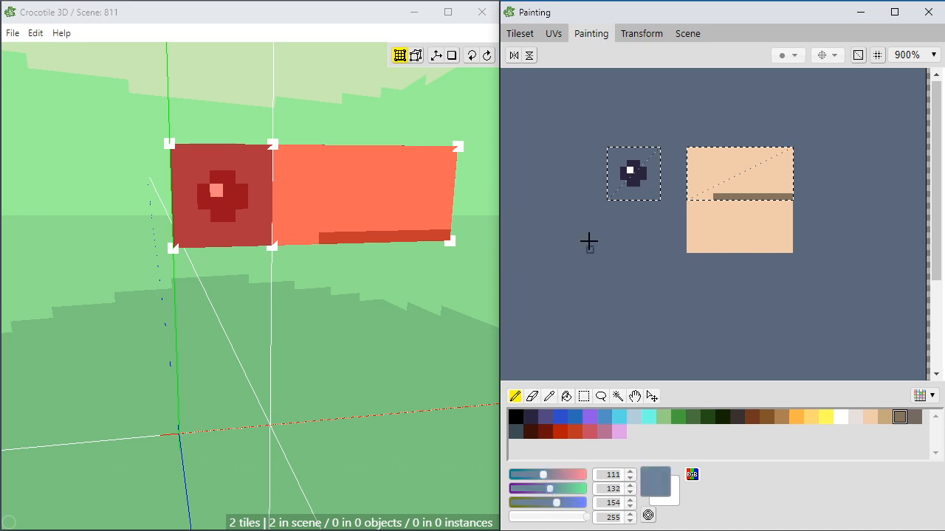
Paint a lighter blue-grey highlight arc above and to the left of the pupil inside the eye's UV outline.
{"action": "scroll", "coordinate": [588, 242], "scroll_direction": "up", "scroll_amount": 2}
{"action": "left_click", "coordinate": [601, 110]}
{"action": "left_click", "coordinate": [574, 111]}
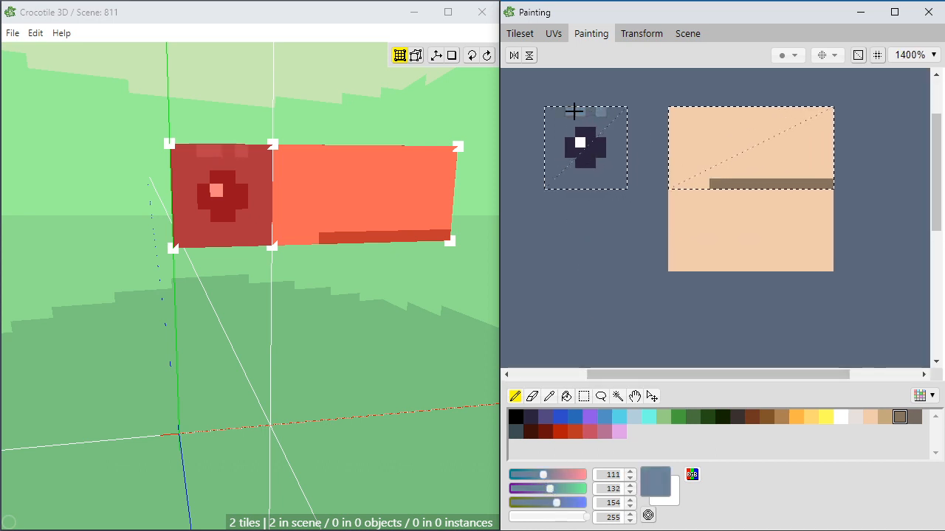
{"action": "left_click_drag", "start_coordinate": [574, 123], "coordinate": [561, 130]}
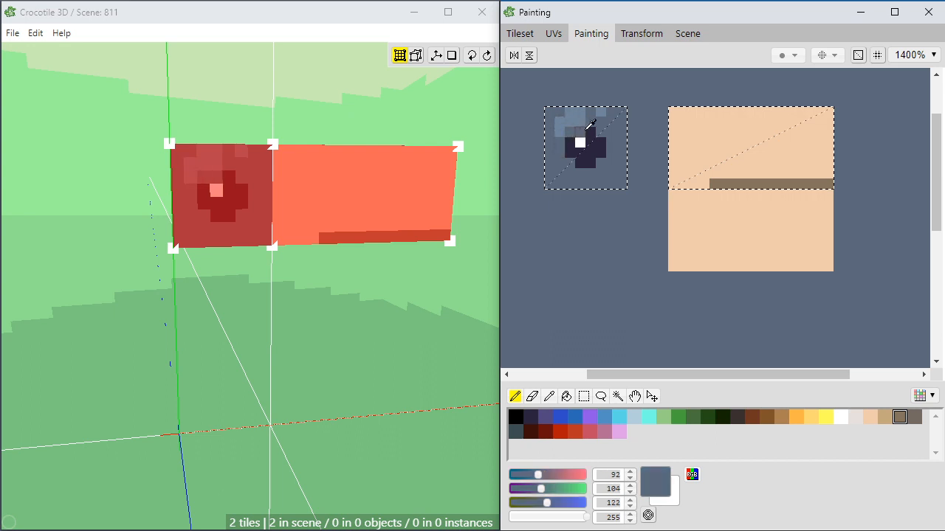
{"action": "right_click", "coordinate": [587, 130]}
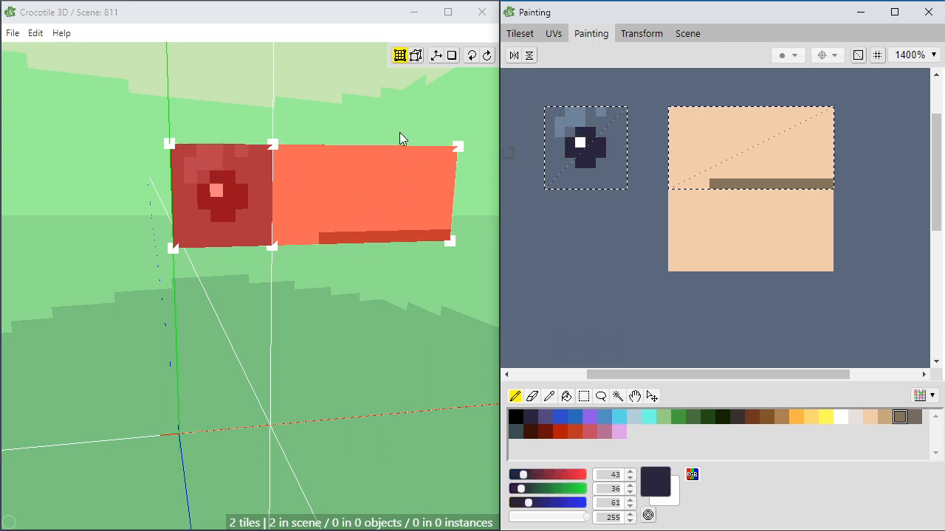
{"action": "right_click", "coordinate": [568, 119]}
{"action": "left_click", "coordinate": [586, 111]}
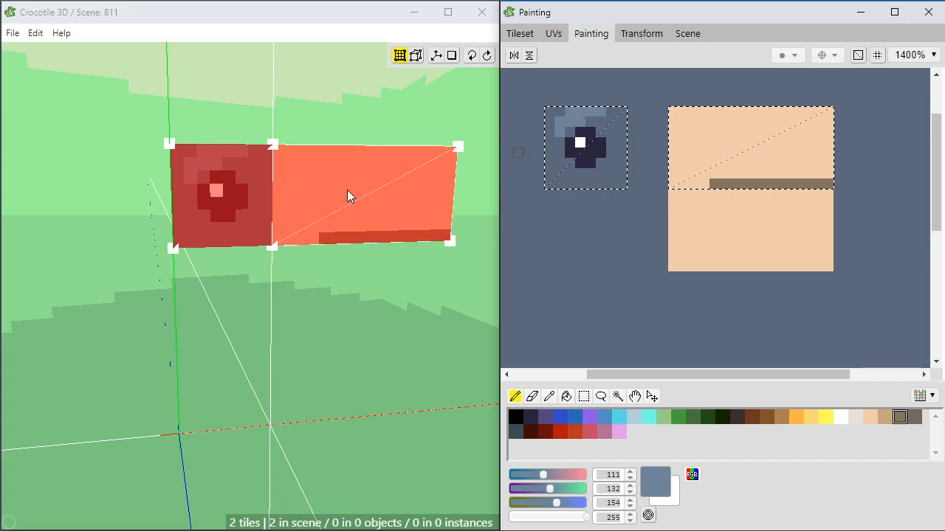
Paint a blue-grey highlight patch directly above the eye's UV outline on the canvas, and sample the peach colour from the neighbouring face.
{"action": "key", "text": "space"}
{"action": "mouse_move", "coordinate": [348, 192]}
{"action": "left_mouse_down"}
{"action": "mouse_move", "coordinate": [384, 192]}
{"action": "mouse_move", "coordinate": [380, 159]}
{"action": "mouse_move", "coordinate": [325, 199]}
{"action": "mouse_move", "coordinate": [299, 243]}
{"action": "mouse_move", "coordinate": [339, 200]}
{"action": "left_mouse_up"}
{"action": "key", "text": "space"}
{"action": "key", "text": "space"}
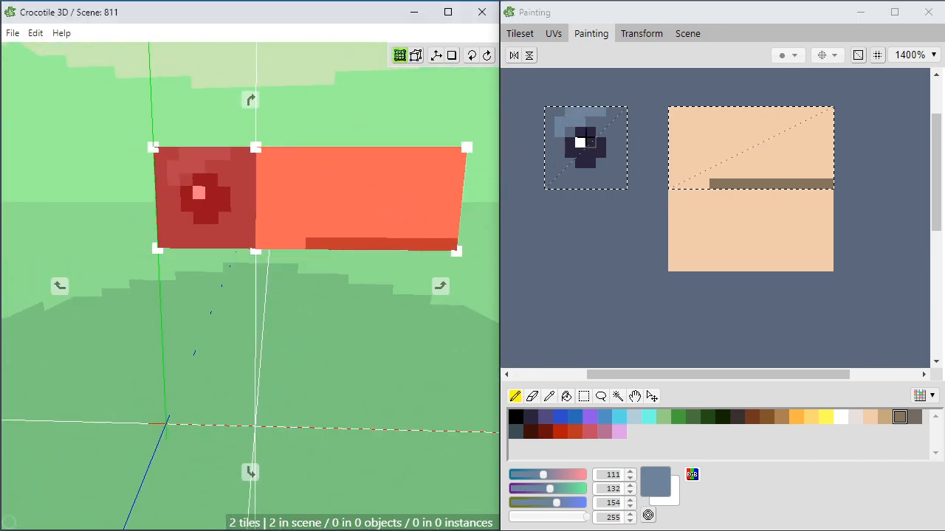
{"action": "key", "text": "space"}
{"action": "key", "text": "space"}
{"action": "middle_click_drag", "start_coordinate": [580, 101], "coordinate": [621, 182]}
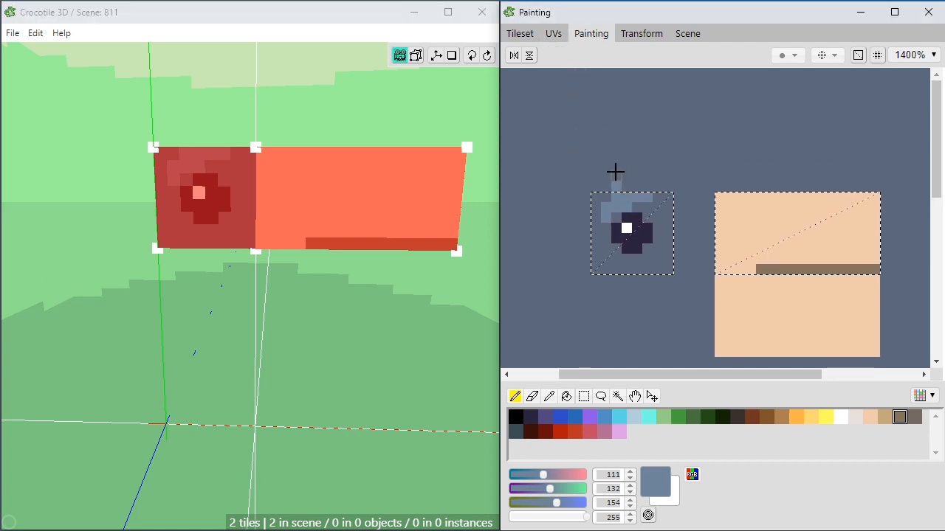
{"action": "key", "text": "space"}
{"action": "left_click", "coordinate": [622, 182], "text": "alt"}
{"action": "left_click", "coordinate": [620, 195], "text": "alt"}
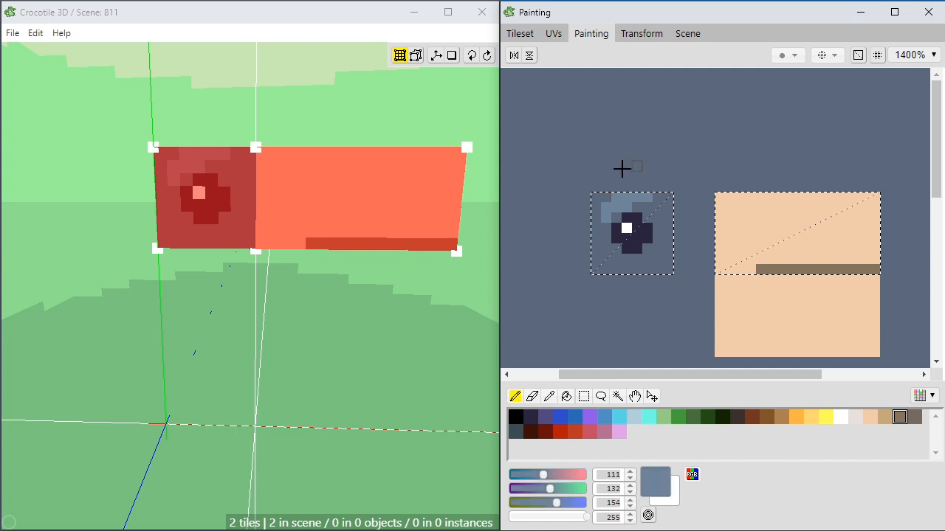
{"action": "mouse_move", "coordinate": [622, 169]}
{"action": "left_mouse_down"}
{"action": "mouse_move", "coordinate": [633, 182]}
{"action": "mouse_move", "coordinate": [612, 160]}
{"action": "mouse_move", "coordinate": [629, 133]}
{"action": "left_mouse_up"}
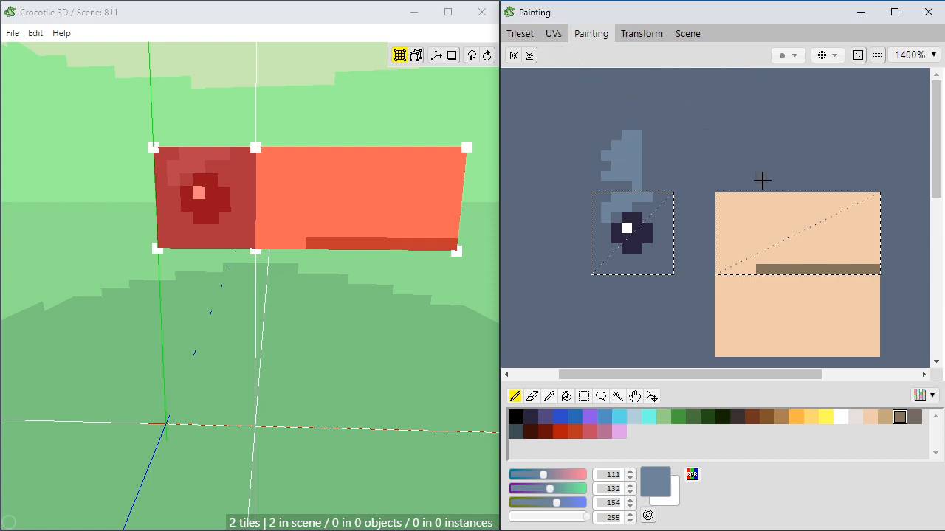
{"action": "left_click", "coordinate": [782, 248]}
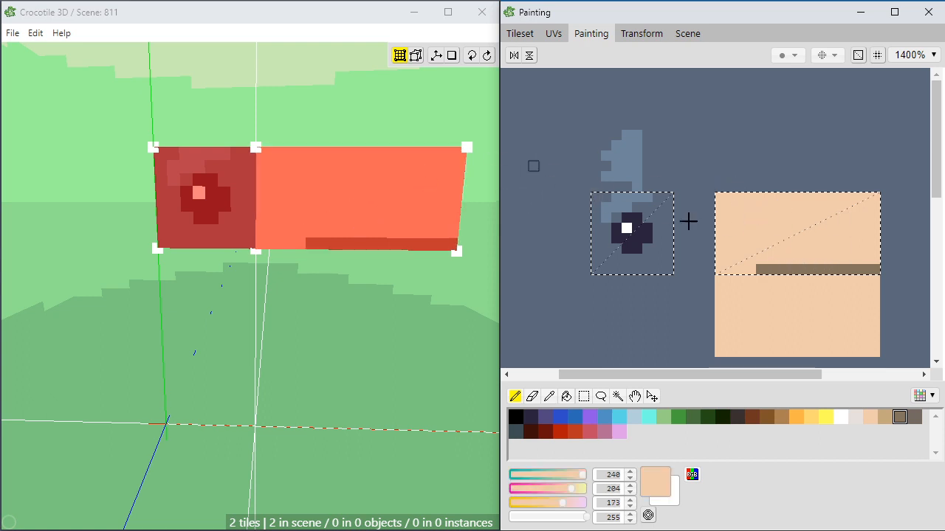
Return to the tileset and select the square area directly above the eye that contains the painted blue-grey highlight.
{"action": "left_click", "coordinate": [529, 34]}
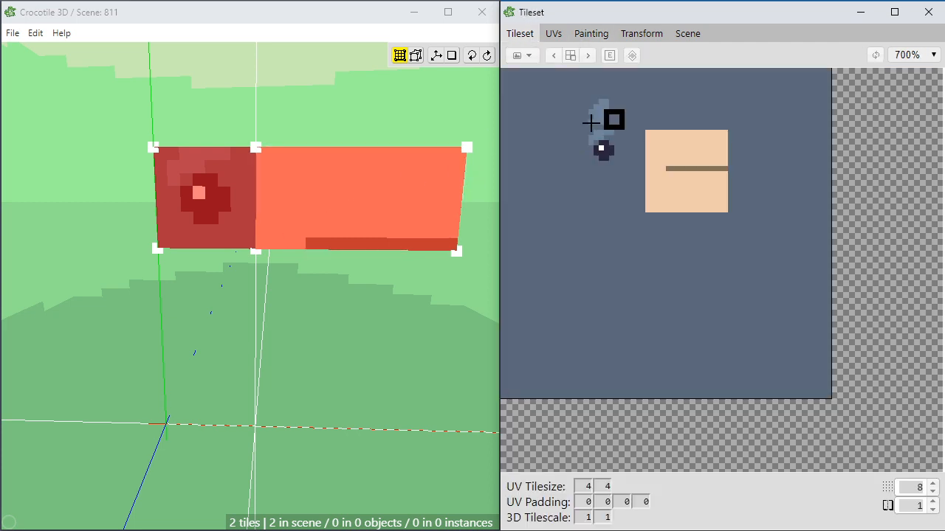
{"action": "left_click_drag", "start_coordinate": [590, 123], "coordinate": [611, 107]}
{"action": "key", "text": "space"}
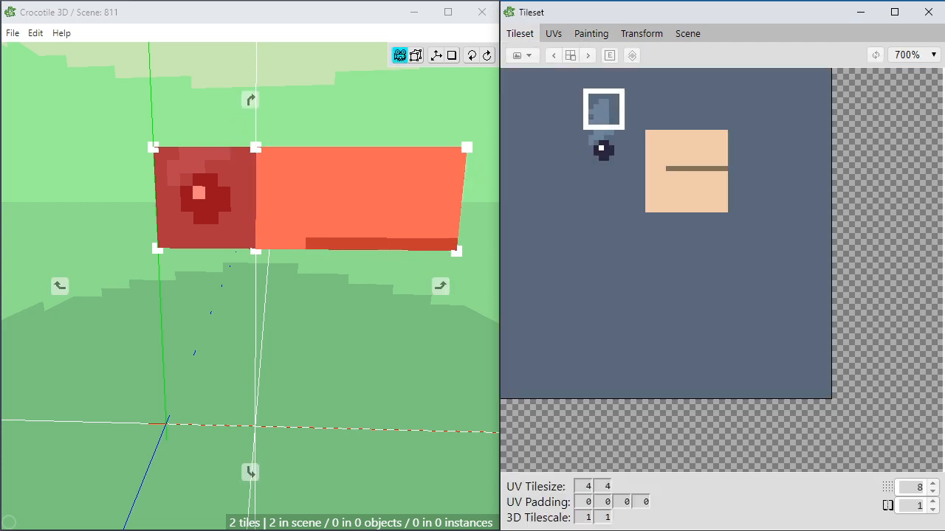
{"action": "left_click_drag", "start_coordinate": [240, 116], "coordinate": [222, 121]}
{"action": "key", "text": "space"}
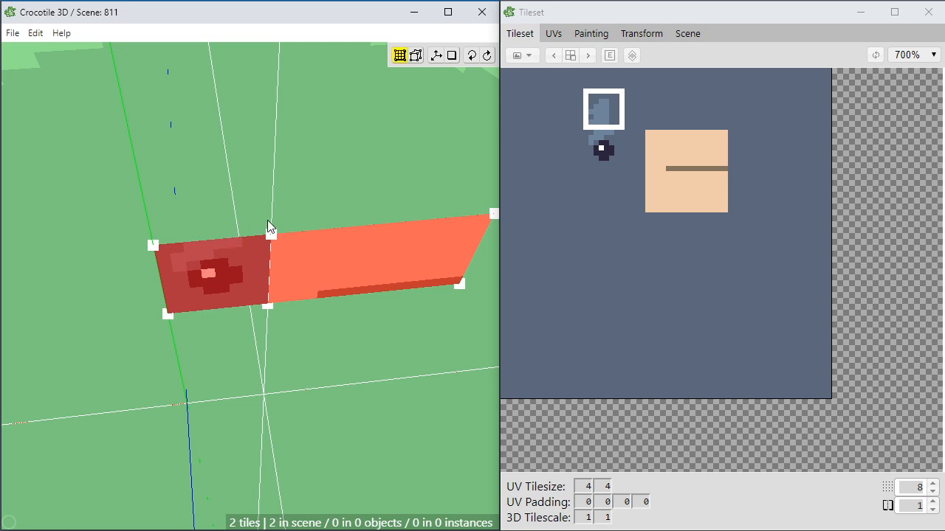
Move the 3D cursor to the upper corner shared by the eye and peach faces, and switch the scene to tile drawing.
{"action": "left_click", "coordinate": [270, 233]}
{"action": "key", "text": "space"}
{"action": "mouse_move", "coordinate": [91, 155]}
{"action": "left_mouse_down"}
{"action": "mouse_move", "coordinate": [118, 89]}
{"action": "mouse_move", "coordinate": [94, 145]}
{"action": "left_mouse_up"}
{"action": "right_click_drag", "start_coordinate": [192, 144], "coordinate": [217, 186]}
{"action": "key", "text": "space"}
{"action": "key", "text": "space"}
{"action": "left_click_drag", "start_coordinate": [220, 181], "coordinate": [223, 177]}
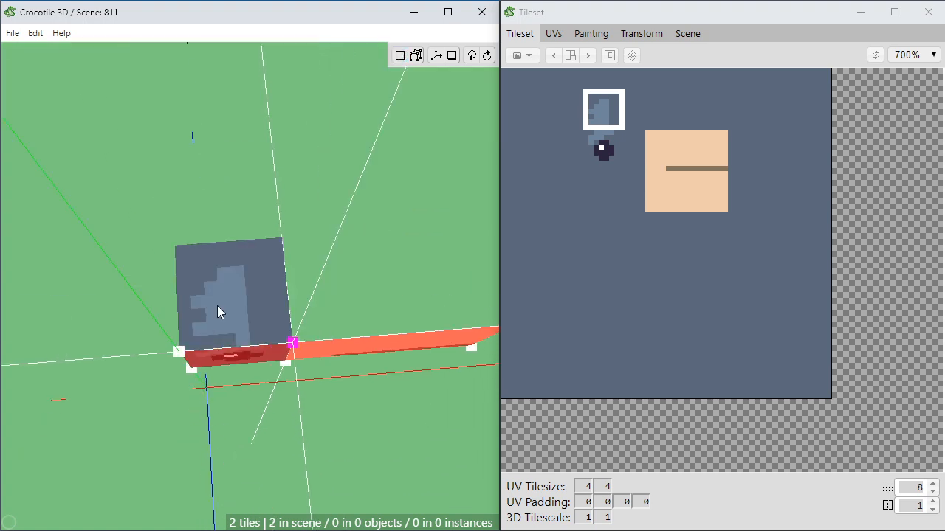
Place the highlight tile flat on top of the eye face, extending backward from its upper edge.
{"action": "key", "text": "space"}
{"action": "right_click_drag", "start_coordinate": [170, 317], "coordinate": [233, 237]}
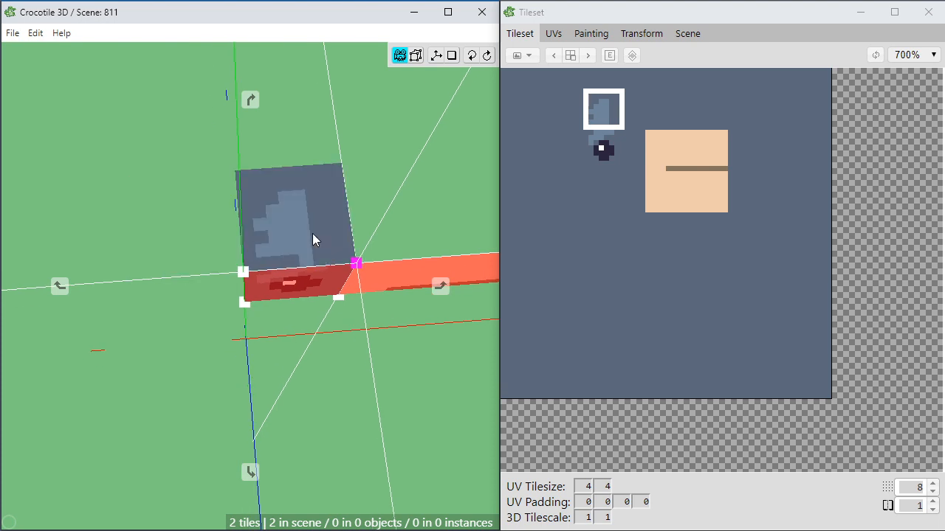
{"action": "key", "text": "space"}
{"action": "key", "text": "r"}
{"action": "key", "text": "r"}
{"action": "key", "text": "r"}
{"action": "key", "text": "r"}
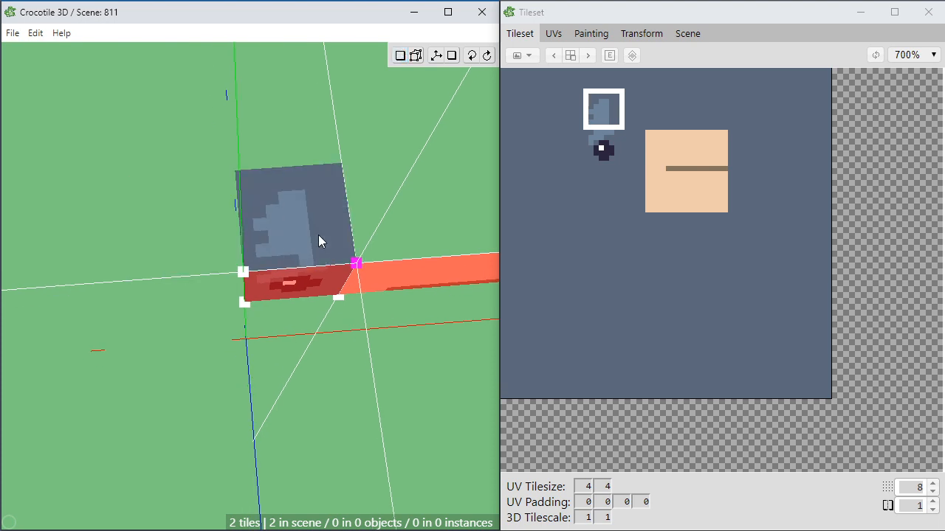
{"action": "left_click", "coordinate": [319, 238]}
Clear the selection of the eye and peach faces.
{"action": "key", "text": "space"}
{"action": "mouse_move", "coordinate": [318, 235]}
{"action": "left_mouse_down"}
{"action": "mouse_move", "coordinate": [316, 194]}
{"action": "mouse_move", "coordinate": [302, 214]}
{"action": "mouse_move", "coordinate": [276, 365]}
{"action": "mouse_move", "coordinate": [289, 369]}
{"action": "mouse_move", "coordinate": [274, 362]}
{"action": "left_mouse_up"}
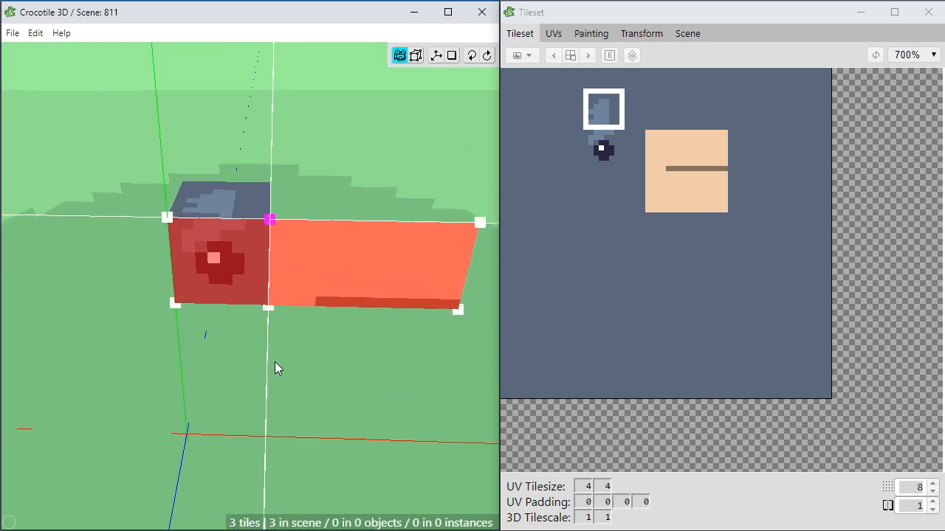
{"action": "key", "text": "space"}
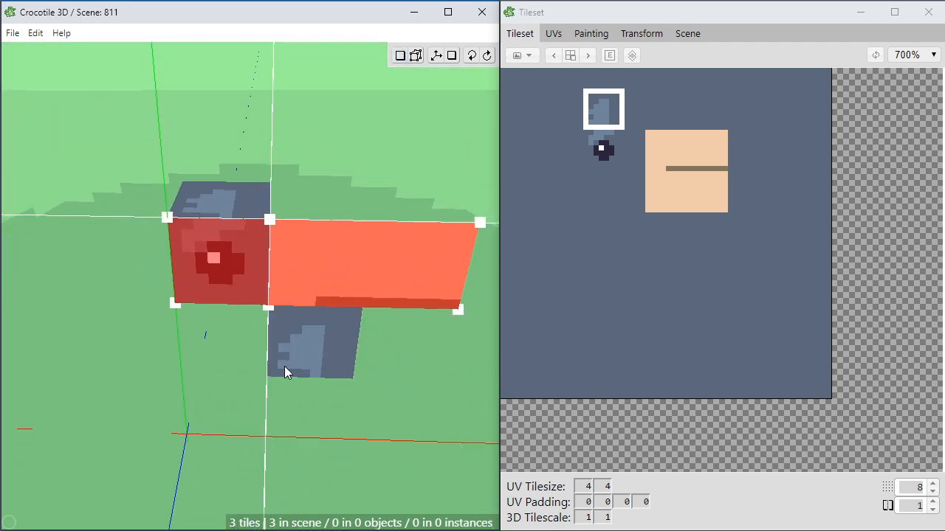
{"action": "key", "text": "Escape"}
{"action": "key", "text": "Escape"}
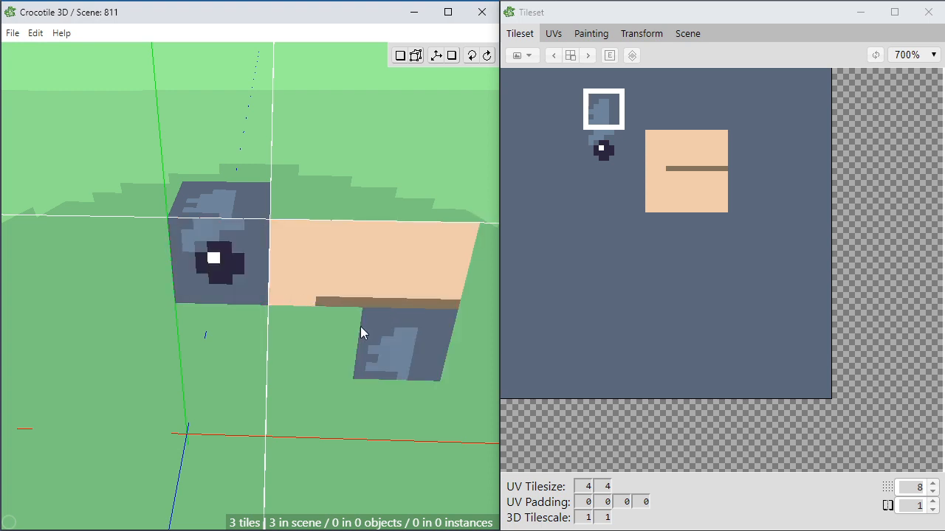
{"action": "key", "text": "space"}
{"action": "left_click_drag", "start_coordinate": [236, 338], "coordinate": [312, 354]}
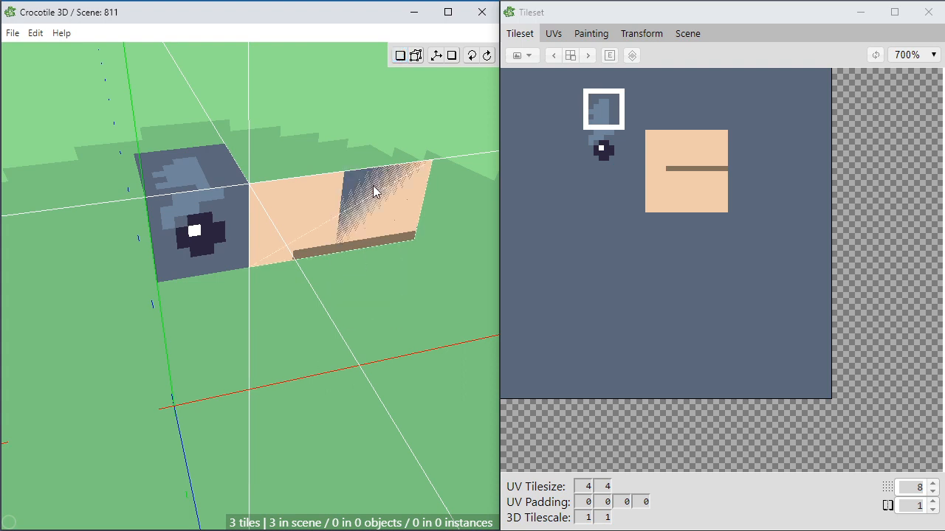
Set the 3D cursor's movement increment to 1.
{"action": "left_click", "coordinate": [913, 488]}
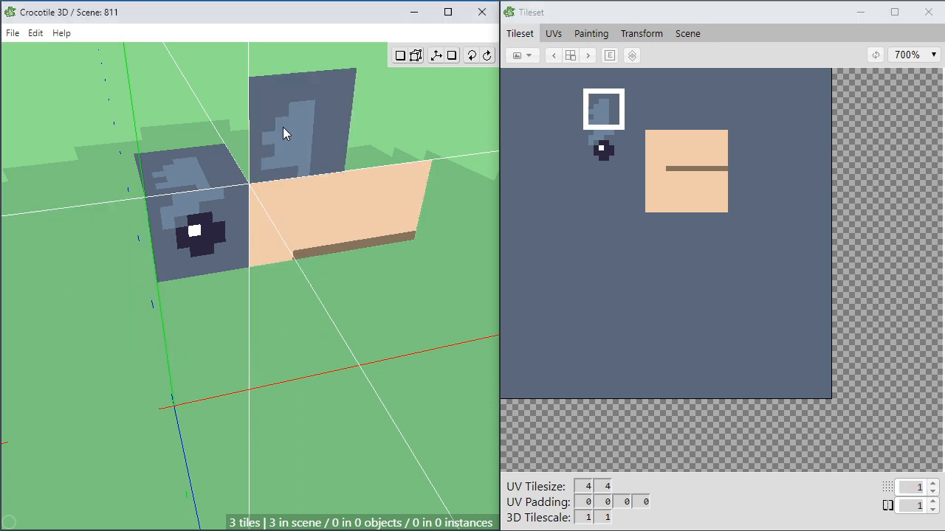
{"action": "right_click_drag", "start_coordinate": [341, 325], "coordinate": [320, 325]}
{"action": "middle_click_drag", "start_coordinate": [319, 325], "coordinate": [336, 330]}
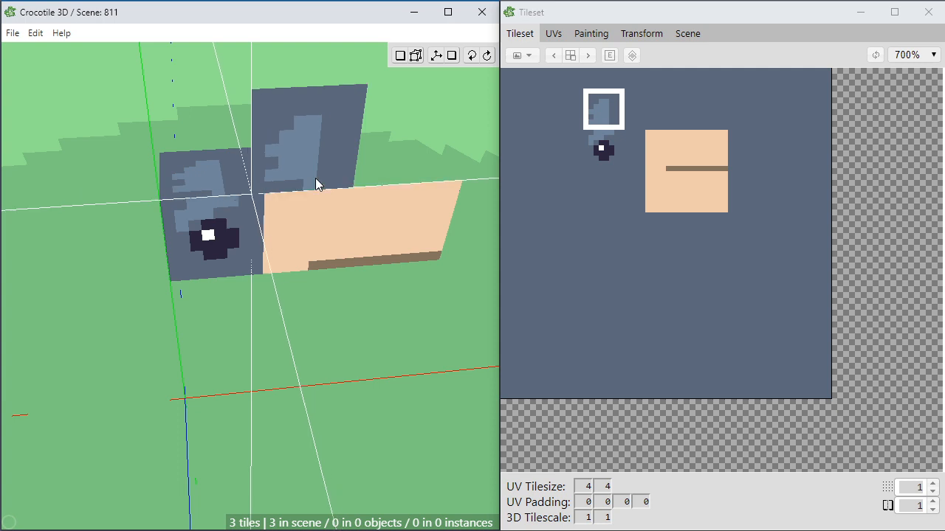
Try nudging the 3D cursor in small increments along different axes around the corner shared by the eye and peach faces.
{"action": "key", "text": "a"}
{"action": "key", "text": "s"}
{"action": "key", "text": "s"}
{"action": "key", "text": "d"}
{"action": "key", "text": "d"}
{"action": "key", "text": "d"}
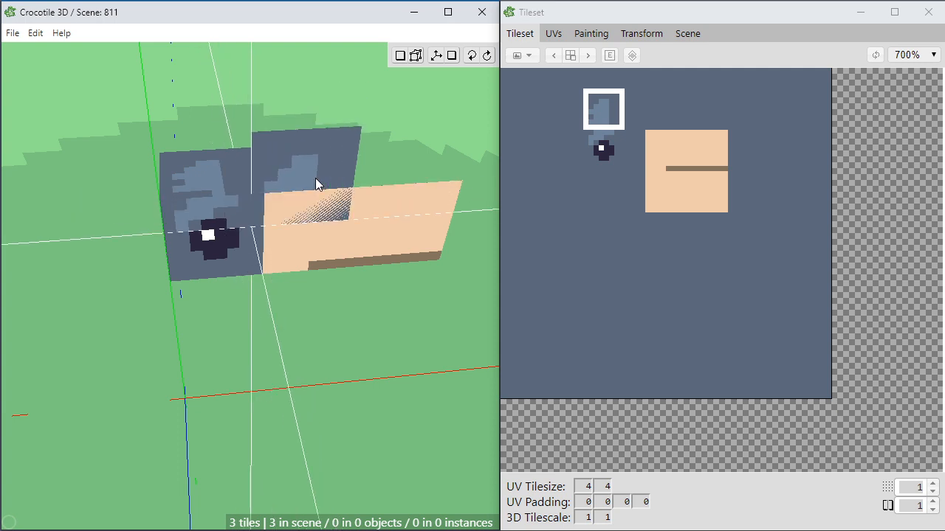
{"action": "key", "text": "w"}
{"action": "key", "text": "w"}
{"action": "key", "text": "w"}
{"action": "key", "text": "space"}
{"action": "left_click_drag", "start_coordinate": [334, 156], "coordinate": [331, 183]}
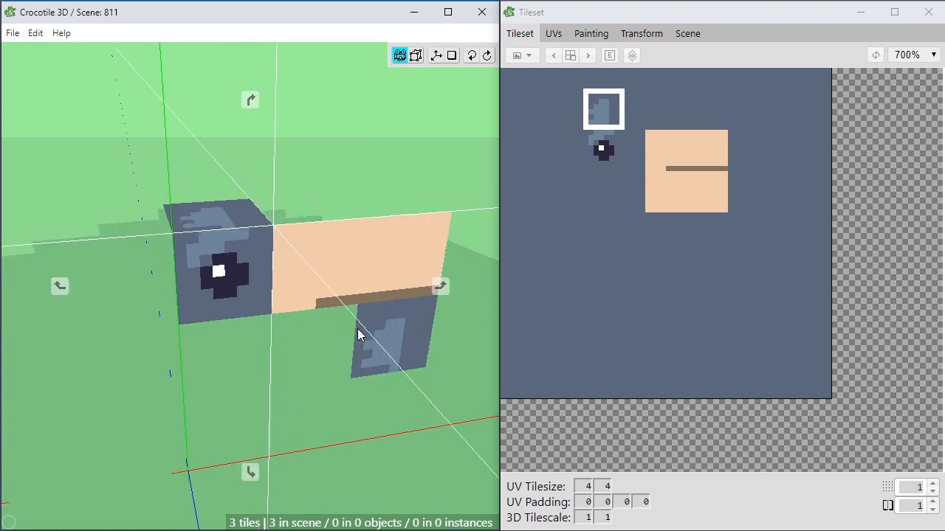
{"action": "key", "text": "w"}
{"action": "key", "text": "w"}
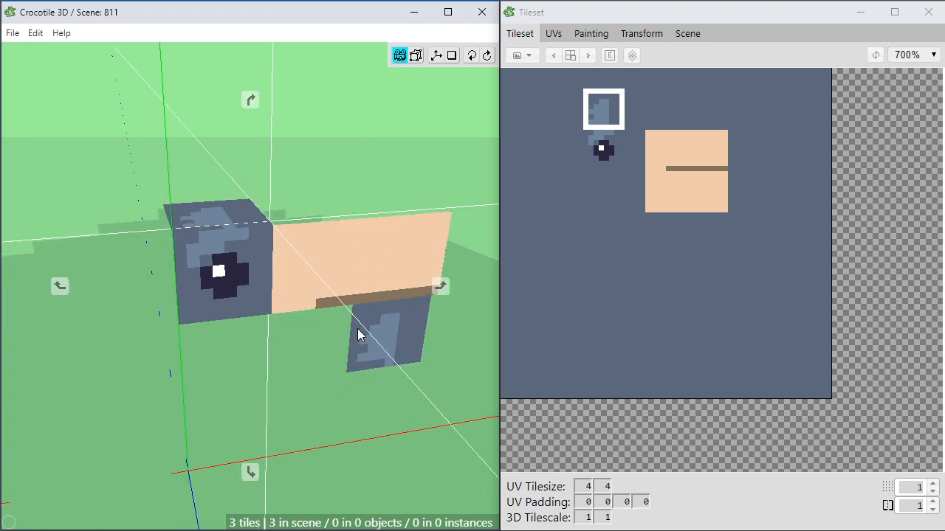
{"action": "key", "text": "w"}
{"action": "key", "text": "s"}
{"action": "key", "text": "s"}
{"action": "key", "text": "s"}
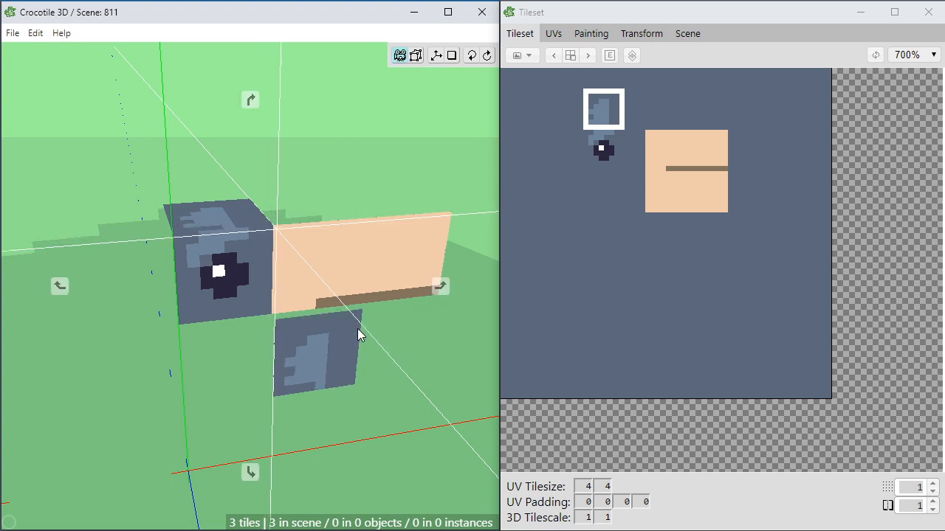
{"action": "key", "text": "w"}
{"action": "mouse_move", "coordinate": [327, 371]}
{"action": "right_mouse_down"}
{"action": "mouse_move", "coordinate": [287, 358]}
{"action": "mouse_move", "coordinate": [229, 373]}
{"action": "mouse_move", "coordinate": [321, 380]}
{"action": "mouse_move", "coordinate": [333, 368]}
{"action": "right_mouse_up"}
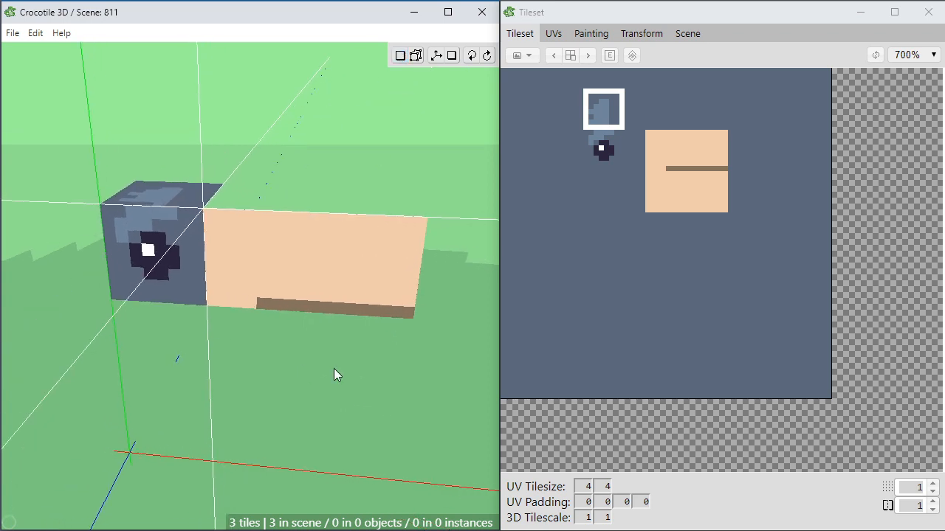
Switch the scene to edit mode and select the peach face.
{"action": "key", "text": "Tab"}
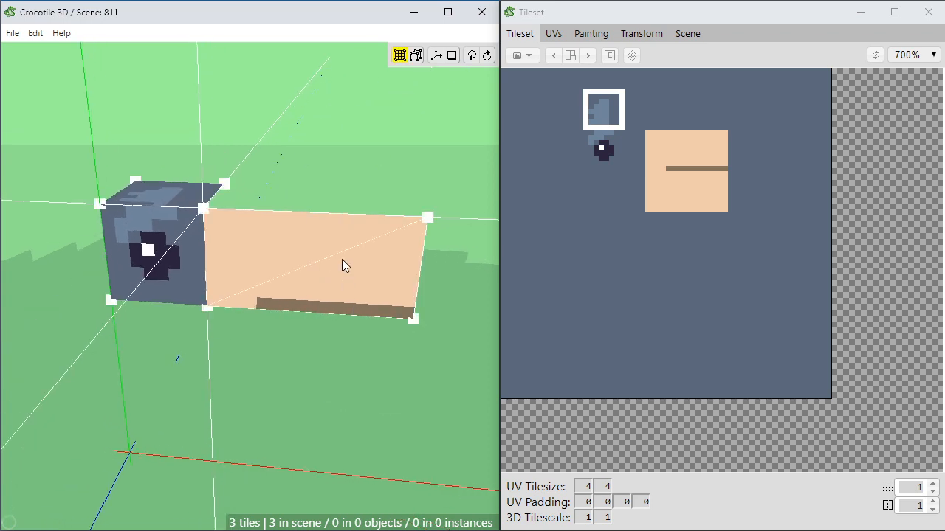
{"action": "left_click", "coordinate": [342, 259]}
{"action": "right_click_drag", "start_coordinate": [325, 381], "coordinate": [325, 381]}
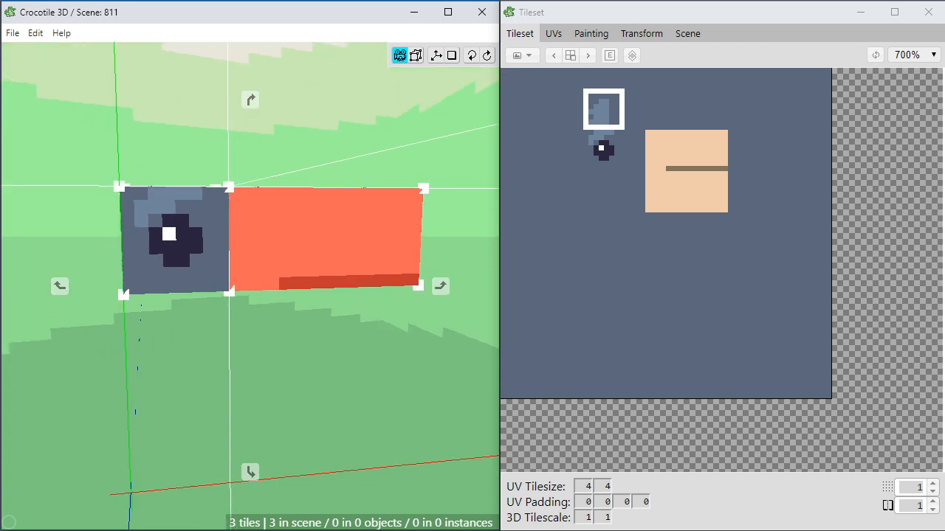
{"action": "right_click_drag", "start_coordinate": [304, 341], "coordinate": [295, 341]}
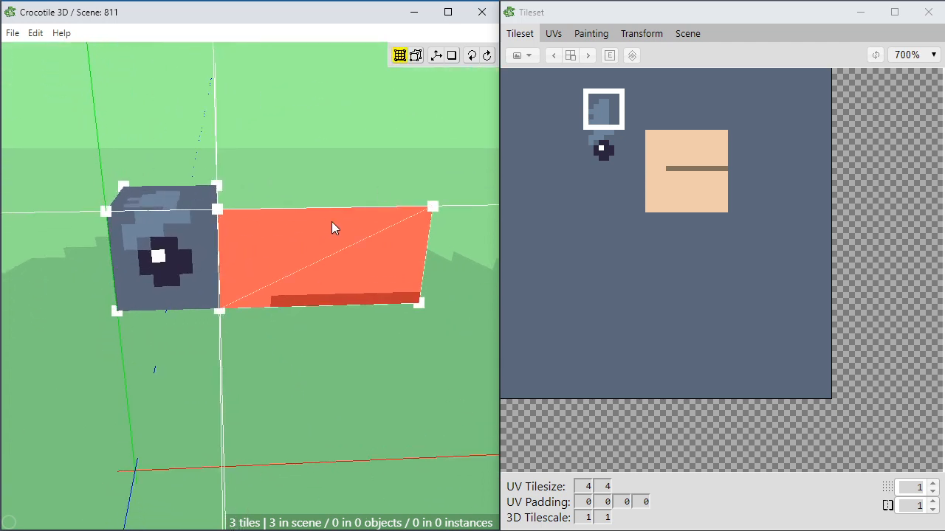
{"action": "right_click_drag", "start_coordinate": [349, 227], "coordinate": [229, 207]}
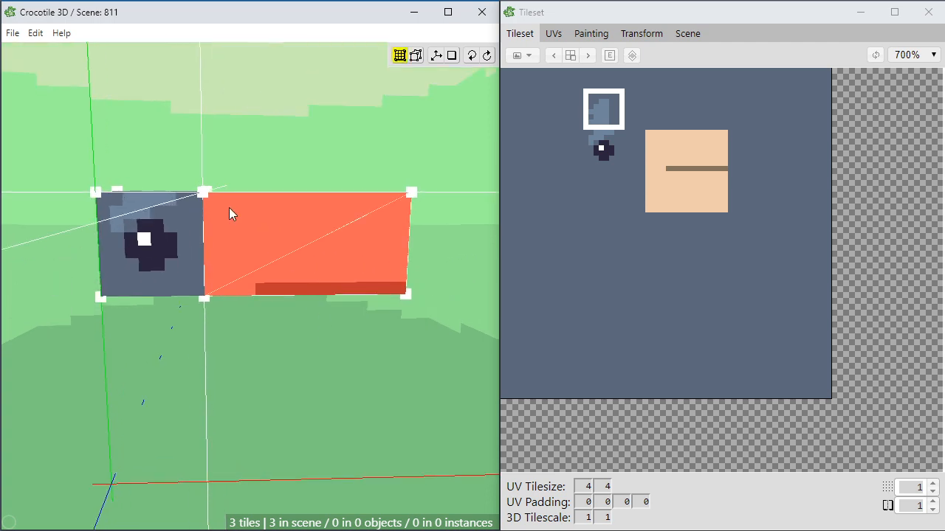
{"action": "right_click_drag", "start_coordinate": [230, 305], "coordinate": [240, 312]}
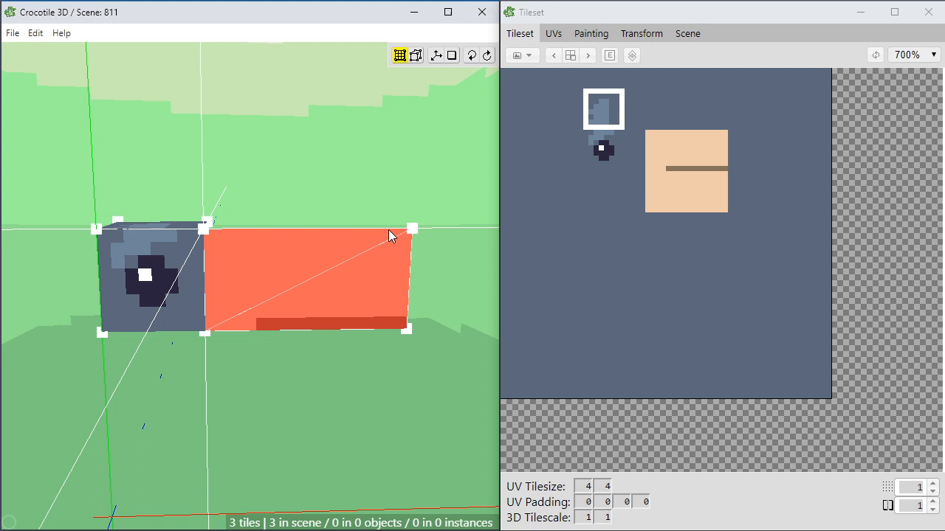
{"action": "key", "text": "space"}
{"action": "left_click_drag", "start_coordinate": [367, 272], "coordinate": [367, 271]}
{"action": "scroll", "coordinate": [367, 271], "scroll_direction": "up", "scroll_amount": 1}
{"action": "key", "text": "space"}
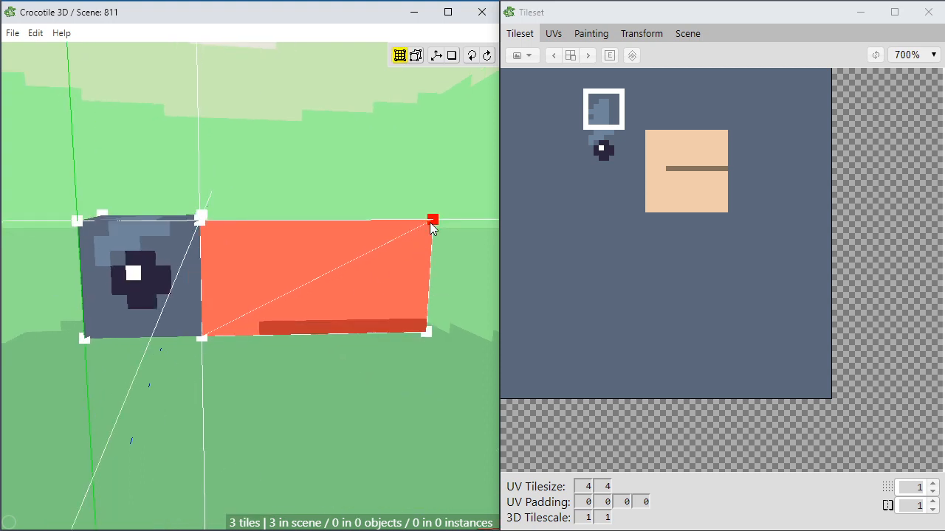
Snap the 3D cursor to the peach face's upper corner farthest from the eye, and select only that vertex.
{"action": "left_click", "coordinate": [430, 222]}
{"action": "key", "text": "a"}
{"action": "key", "text": "d"}
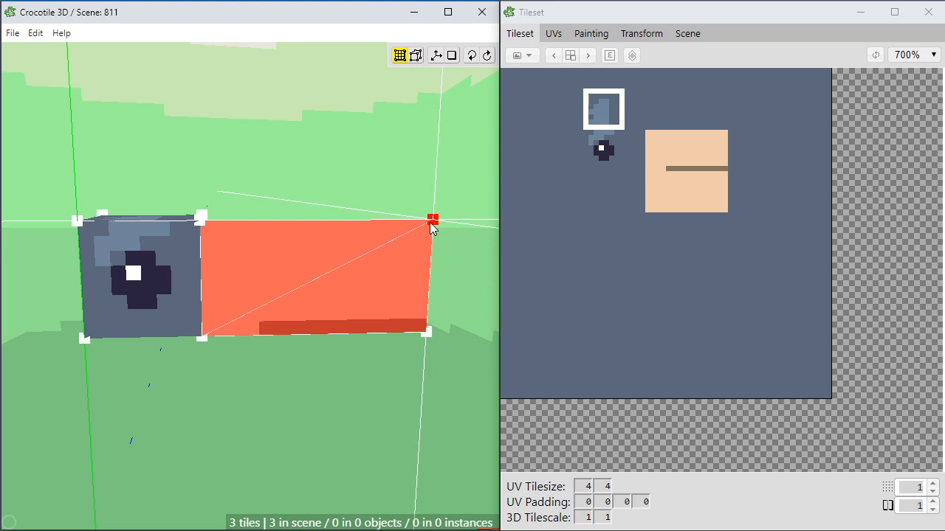
{"action": "left_click", "coordinate": [432, 220]}
{"action": "key", "text": "ctrl+a"}
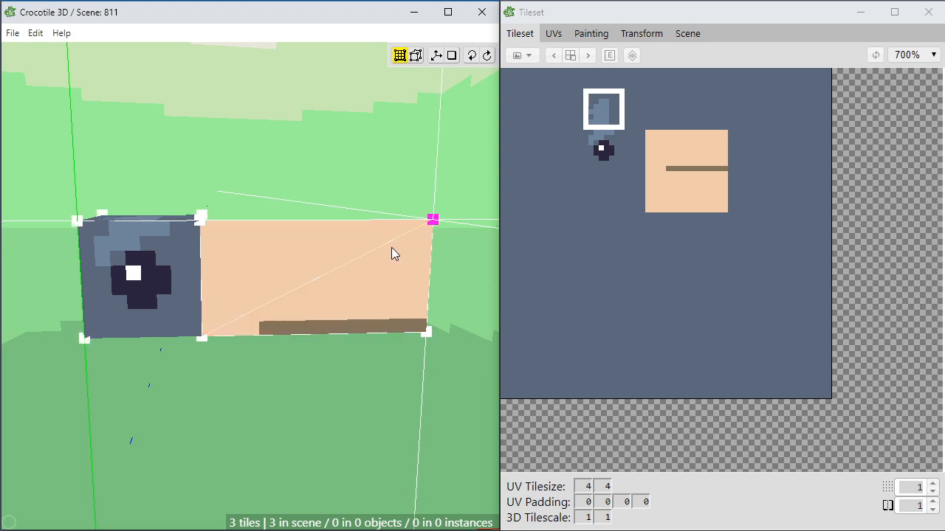
{"action": "left_click", "coordinate": [434, 222]}
Move the selected peach-face vertex inward toward the eye and slightly downward in small increments.
{"action": "key", "text": "a"}
{"action": "key", "text": "s"}
{"action": "key", "text": "a"}
{"action": "key", "text": "a"}
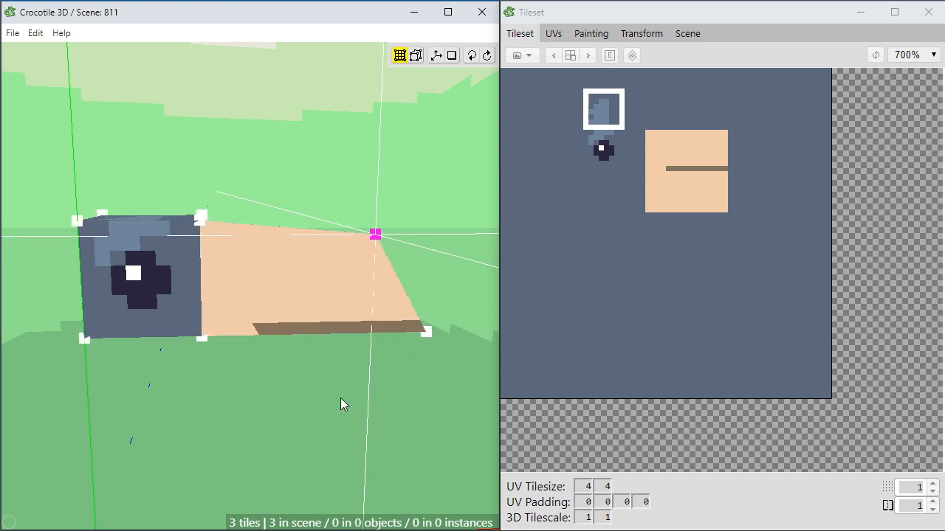
{"action": "key", "text": "a"}
{"action": "key", "text": "s"}
{"action": "key", "text": "a"}
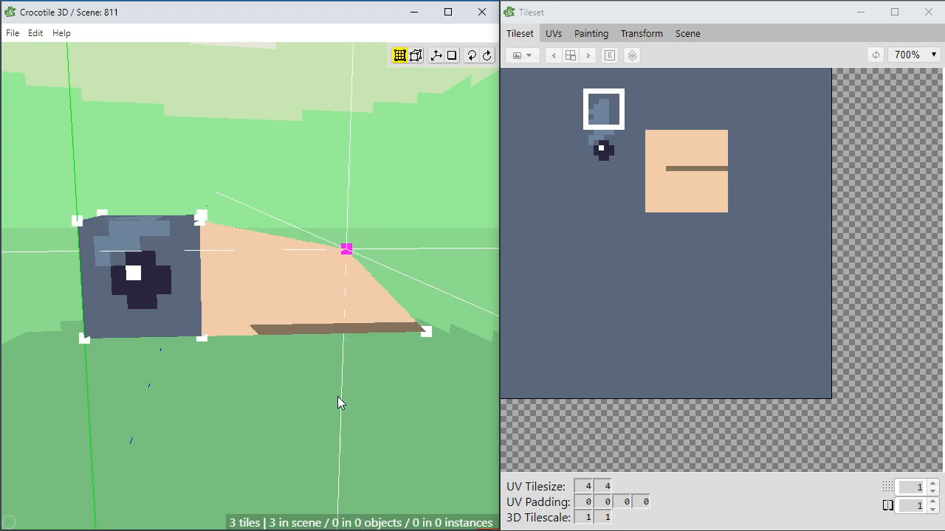
{"action": "key", "text": "w"}
{"action": "key", "text": "a"}
Shift the selected vertex farther toward the eye and raise it level with the peach face's other upper corner.
{"action": "key", "text": "space"}
{"action": "left_click_drag", "start_coordinate": [337, 396], "coordinate": [293, 420]}
{"action": "key", "text": "s"}
{"action": "key", "text": "s"}
{"action": "key", "text": "s"}
{"action": "key", "text": "a"}
{"action": "key", "text": "a"}
{"action": "key", "text": "a"}
{"action": "key", "text": "a"}
{"action": "key", "text": "a"}
{"action": "key", "text": "w"}
{"action": "key", "text": "w"}
{"action": "key", "text": "w"}
{"action": "key", "text": "w"}
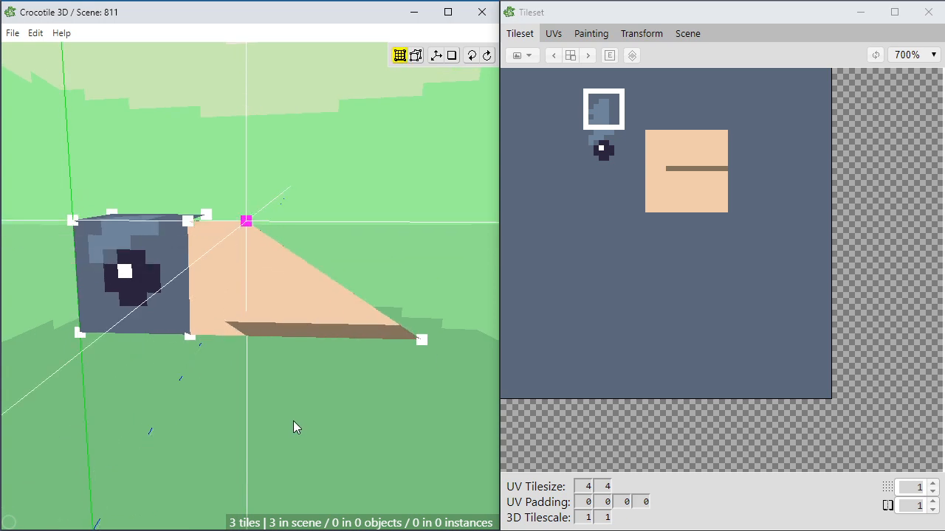
Nudge the selected vertex away from the eye and lower it to about half the eye face's height to form a tapered beak.
{"action": "key", "text": "d"}
{"action": "key", "text": "s"}
{"action": "key", "text": "s"}
{"action": "key", "text": "s"}
{"action": "key", "text": "s"}
{"action": "key", "text": "s"}
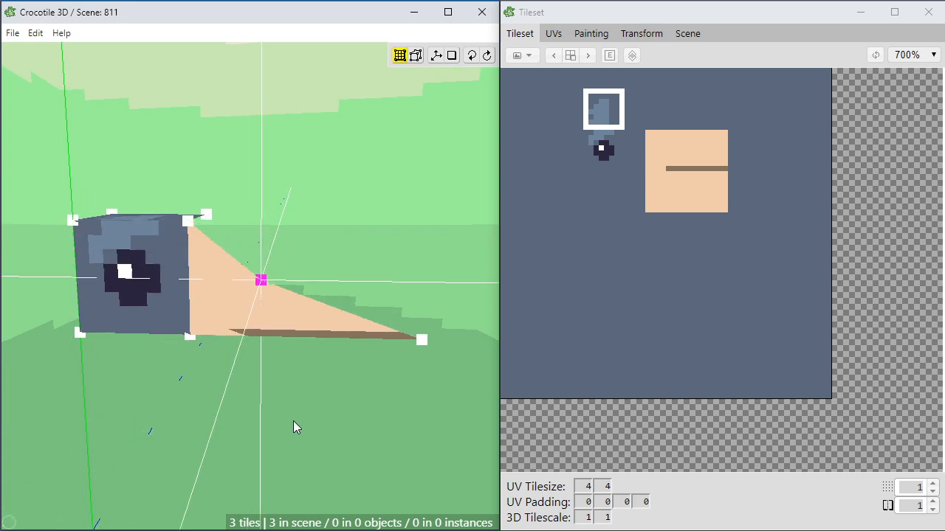
{"action": "key", "text": "space"}
{"action": "mouse_move", "coordinate": [265, 422]}
{"action": "left_mouse_down"}
{"action": "mouse_move", "coordinate": [247, 391]}
{"action": "mouse_move", "coordinate": [265, 384]}
{"action": "mouse_move", "coordinate": [265, 418]}
{"action": "left_mouse_up"}
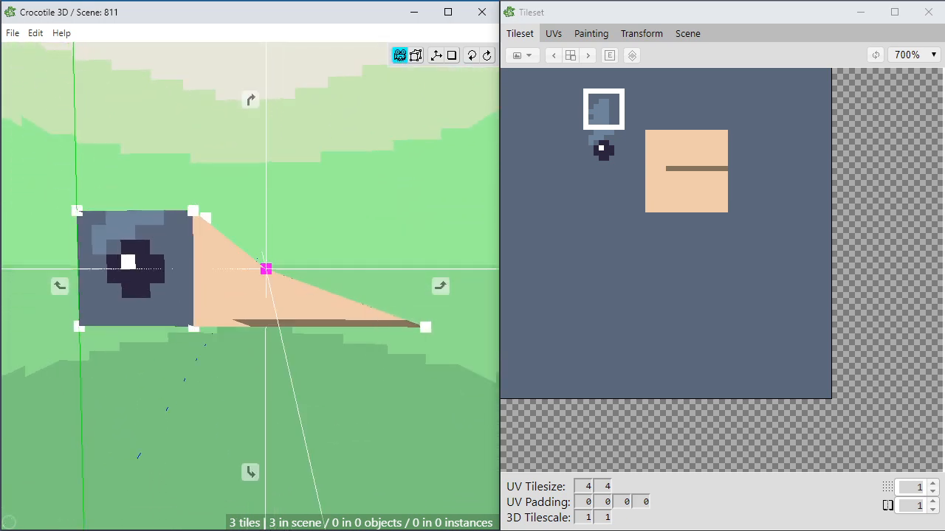
Nudge the selected beak vertex one increment closer to the eye.
{"action": "right_click_drag", "start_coordinate": [265, 419], "coordinate": [258, 421]}
{"action": "left_click_drag", "start_coordinate": [258, 421], "coordinate": [293, 392]}
{"action": "key", "text": "space"}
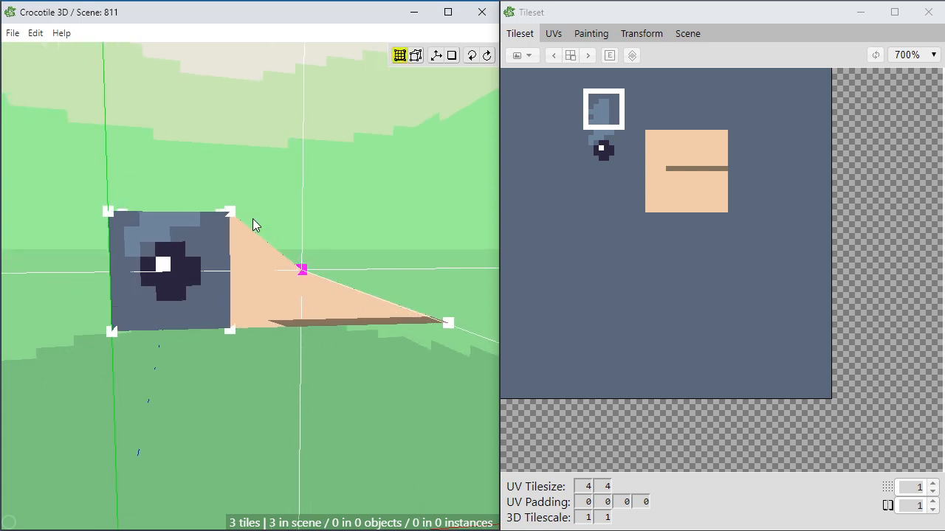
{"action": "key", "text": "a"}
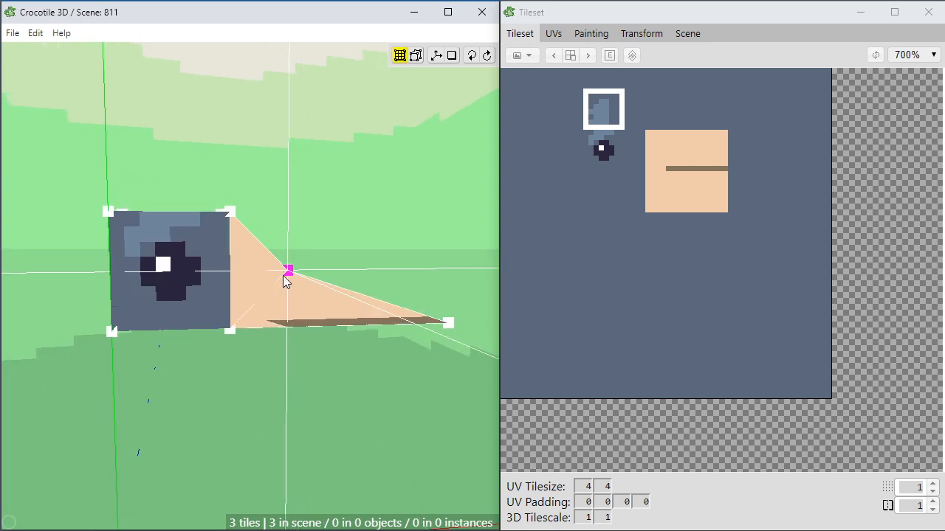
{"action": "key", "text": "space"}
{"action": "left_click_drag", "start_coordinate": [290, 375], "coordinate": [285, 320]}
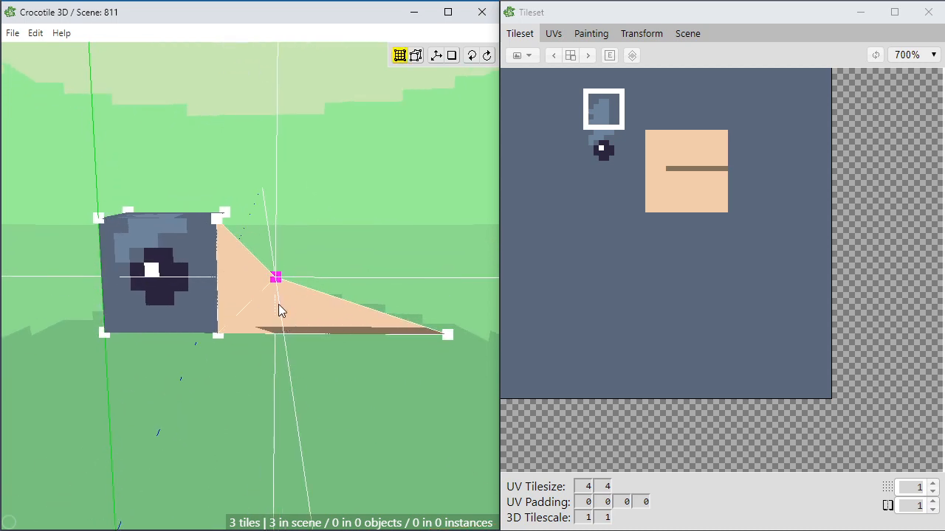
Select the beak face and move its UV's upper outer corner inward and down to match the tapered beak outline.
{"action": "key", "text": "space"}
{"action": "left_click_drag", "start_coordinate": [299, 381], "coordinate": [264, 399]}
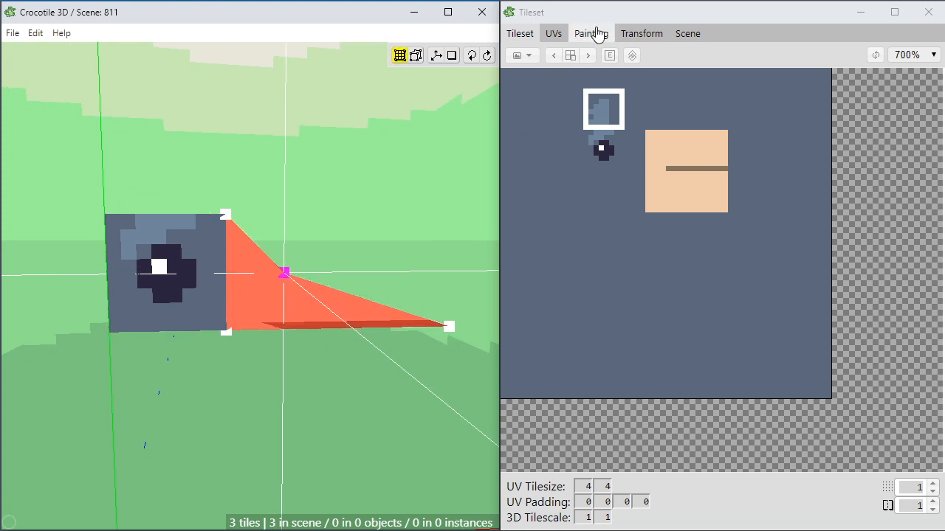
{"action": "left_click", "coordinate": [555, 34]}
{"action": "scroll", "coordinate": [554, 112], "scroll_direction": "up", "scroll_amount": 6}
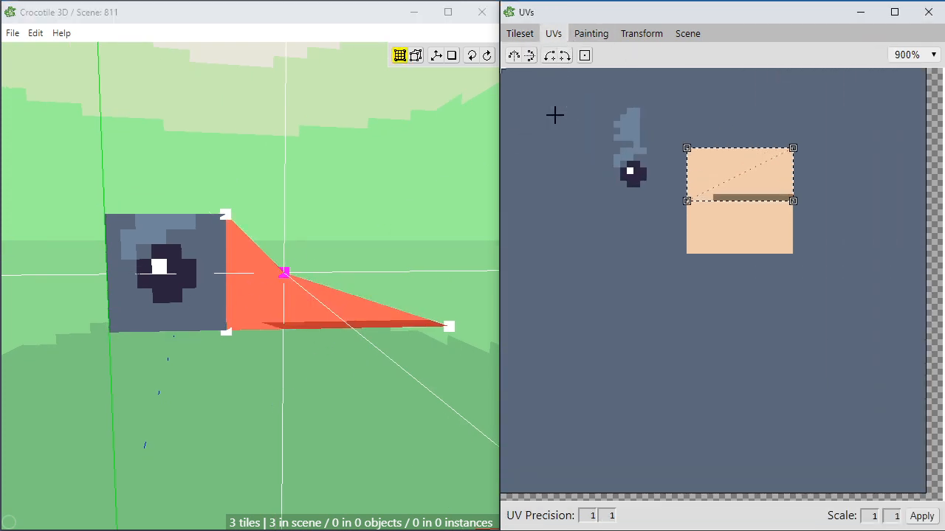
{"action": "scroll", "coordinate": [690, 153], "scroll_direction": "up", "scroll_amount": 1}
{"action": "key", "text": "ctrl+a"}
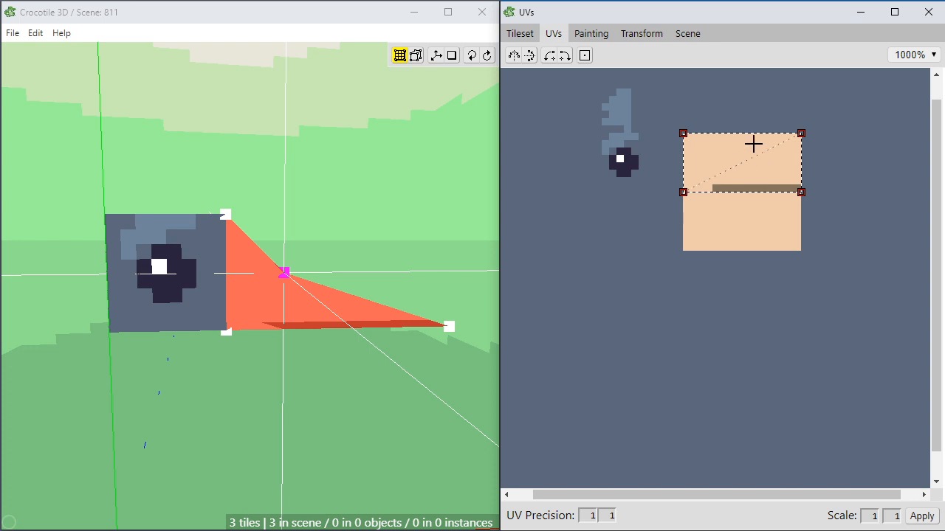
{"action": "left_click_drag", "start_coordinate": [801, 133], "coordinate": [712, 162]}
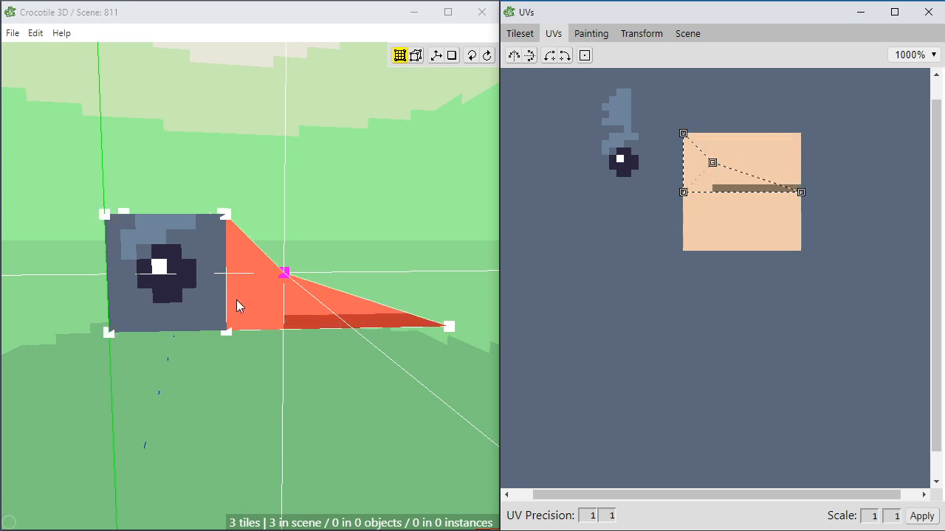
{"action": "scroll", "coordinate": [279, 300], "scroll_direction": "up", "scroll_amount": 3}
{"action": "mouse_move", "coordinate": [279, 300]}
{"action": "middle_mouse_down"}
{"action": "mouse_move", "coordinate": [255, 305]}
{"action": "mouse_move", "coordinate": [275, 300]}
{"action": "middle_mouse_up"}
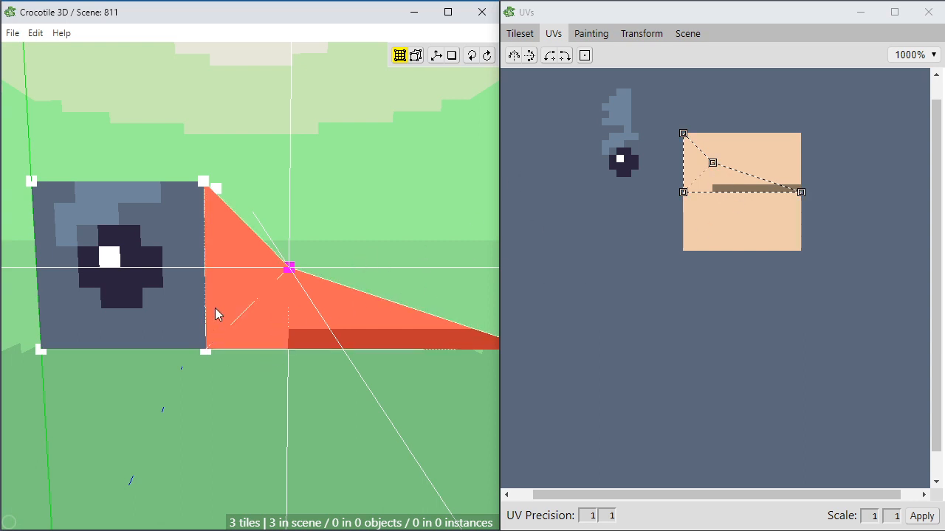
{"action": "scroll", "coordinate": [318, 332], "scroll_direction": "down", "scroll_amount": 3}
{"action": "scroll", "coordinate": [295, 331], "scroll_direction": "down", "scroll_amount": 2}
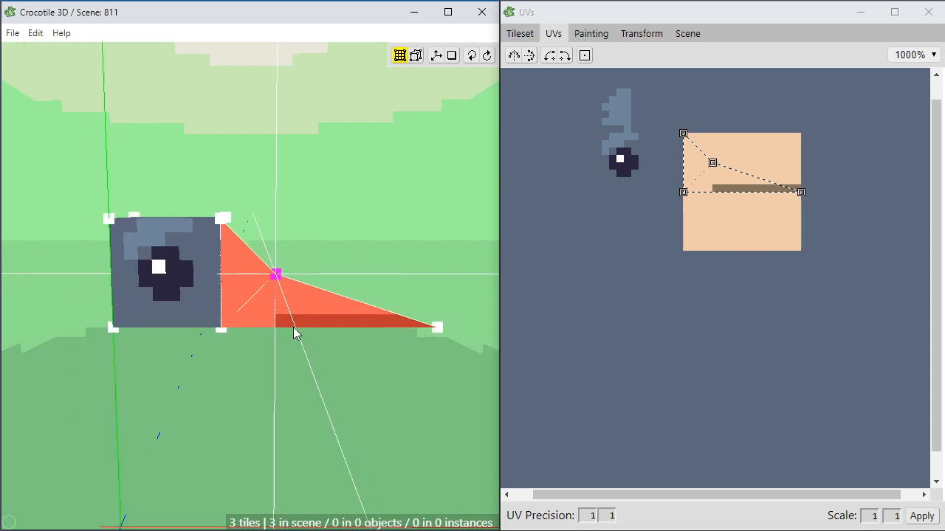
{"action": "right_click_drag", "start_coordinate": [313, 459], "coordinate": [276, 437]}
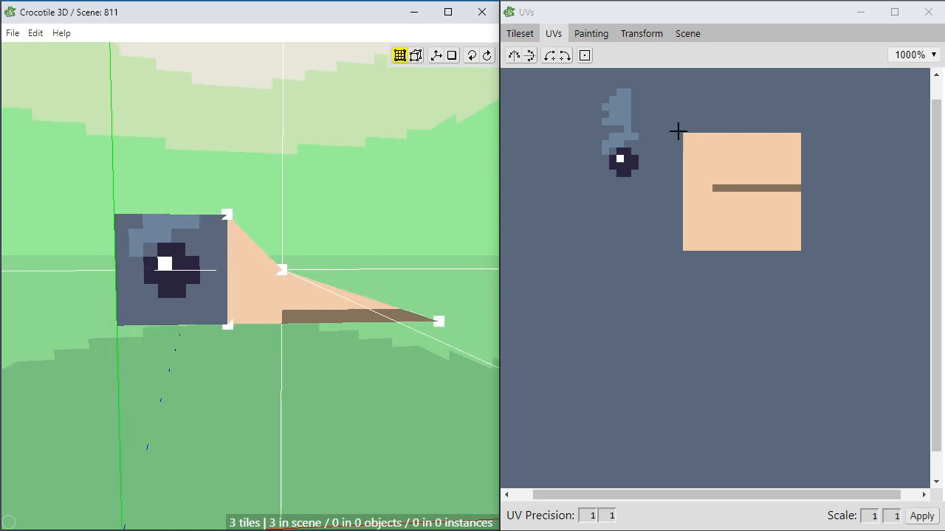
Select a four-by-four block of tiles covering both the eye and the peach area, and open it for painting.
{"action": "left_click", "coordinate": [583, 34]}
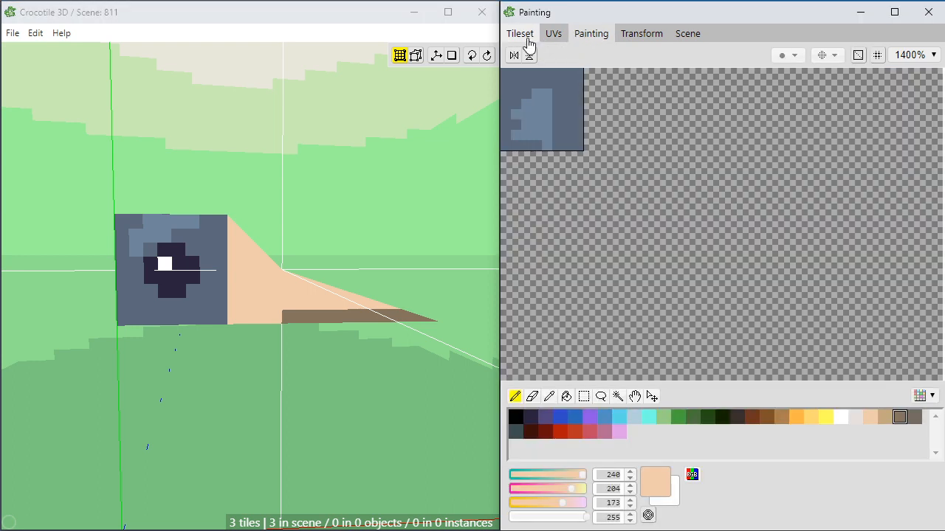
{"action": "left_click", "coordinate": [526, 36]}
{"action": "left_click_drag", "start_coordinate": [587, 94], "coordinate": [744, 251]}
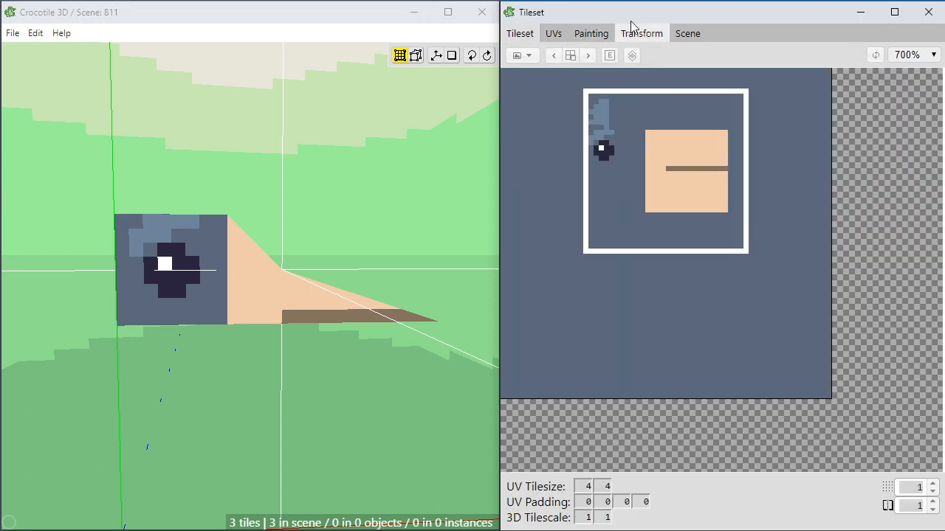
{"action": "left_click", "coordinate": [588, 34]}
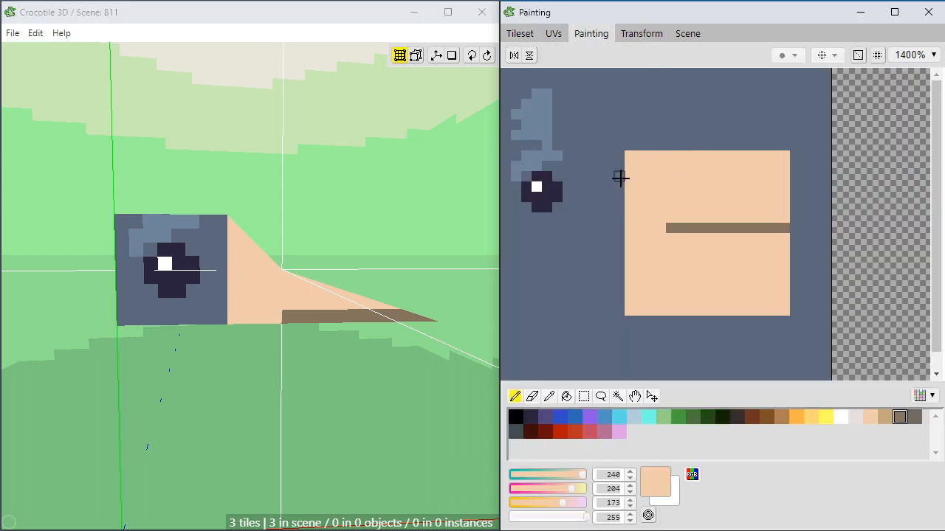
Sample the slate-blue head colour and paint a stepped patch over the peach area's upper corner nearest the eye.
{"action": "left_click", "coordinate": [619, 205], "text": "alt"}
{"action": "mouse_move", "coordinate": [618, 215]}
{"action": "left_mouse_down"}
{"action": "mouse_move", "coordinate": [645, 165]}
{"action": "mouse_move", "coordinate": [636, 195]}
{"action": "mouse_move", "coordinate": [646, 180]}
{"action": "mouse_move", "coordinate": [632, 154]}
{"action": "mouse_move", "coordinate": [628, 177]}
{"action": "mouse_move", "coordinate": [640, 167]}
{"action": "left_mouse_up"}
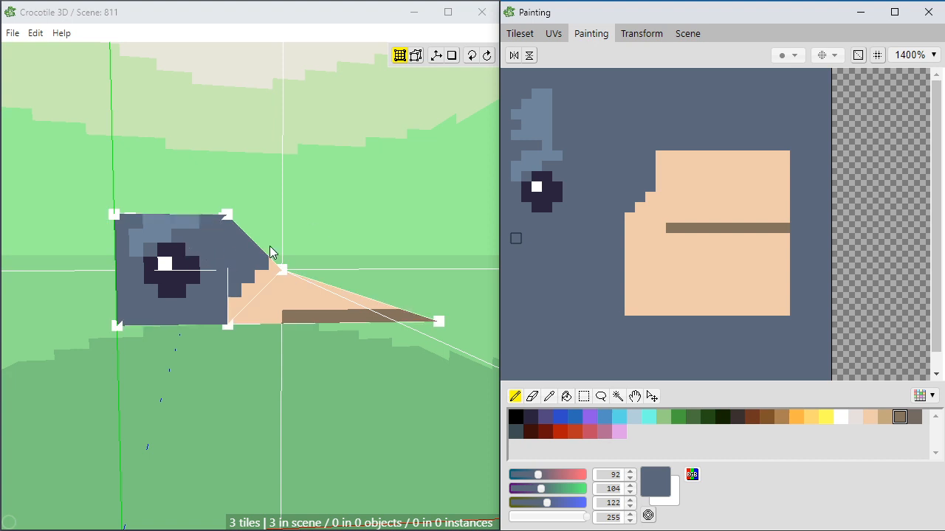
{"action": "key", "text": "space"}
{"action": "left_click_drag", "start_coordinate": [270, 250], "coordinate": [264, 305]}
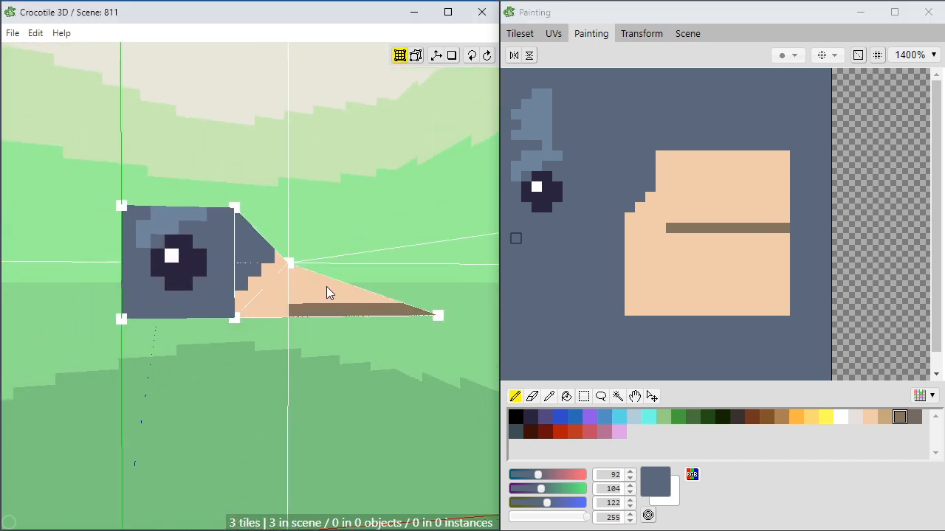
{"action": "left_click", "coordinate": [626, 194]}
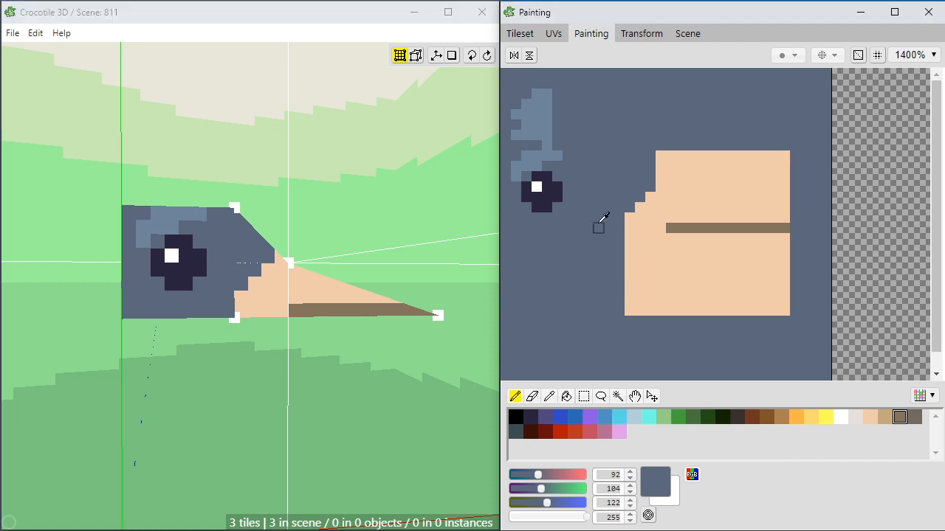
Sample the slate-blue and peach colours on either side of their border to compare their RGB values.
{"action": "left_click", "coordinate": [640, 223], "text": "alt"}
{"action": "left_click", "coordinate": [601, 233], "text": "alt"}
{"action": "left_click", "coordinate": [631, 216], "text": "alt"}
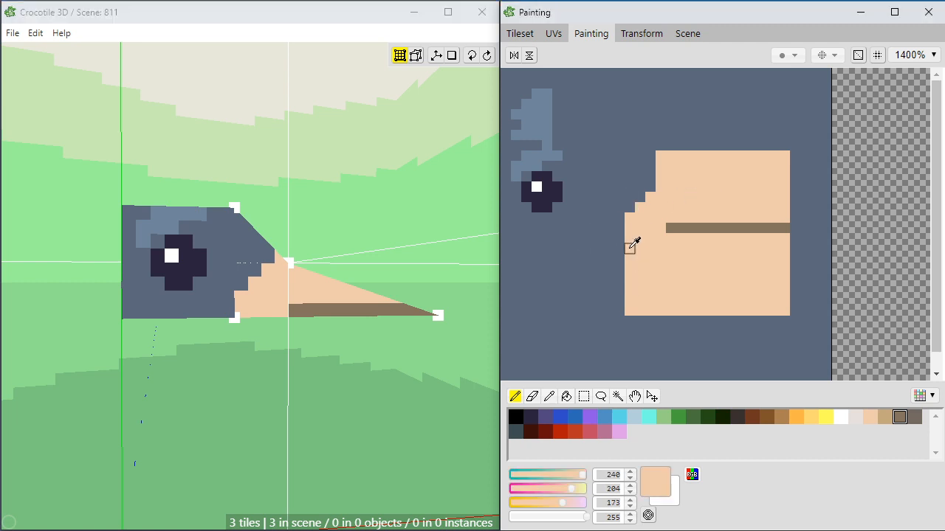
{"action": "left_click", "coordinate": [626, 245], "text": "alt"}
{"action": "left_click", "coordinate": [599, 248], "text": "alt"}
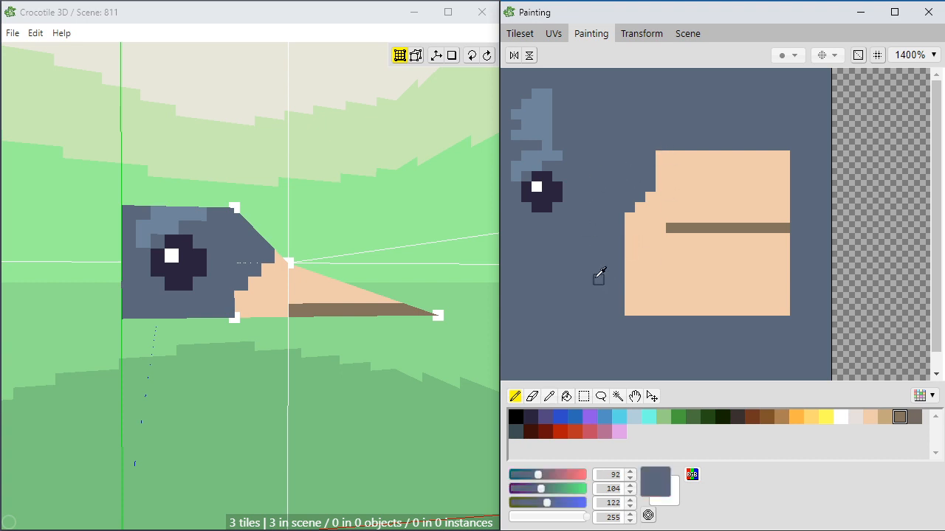
{"action": "left_click", "coordinate": [643, 267], "text": "alt"}
{"action": "left_click", "coordinate": [602, 268], "text": "alt"}
{"action": "left_click", "coordinate": [642, 257], "text": "alt"}
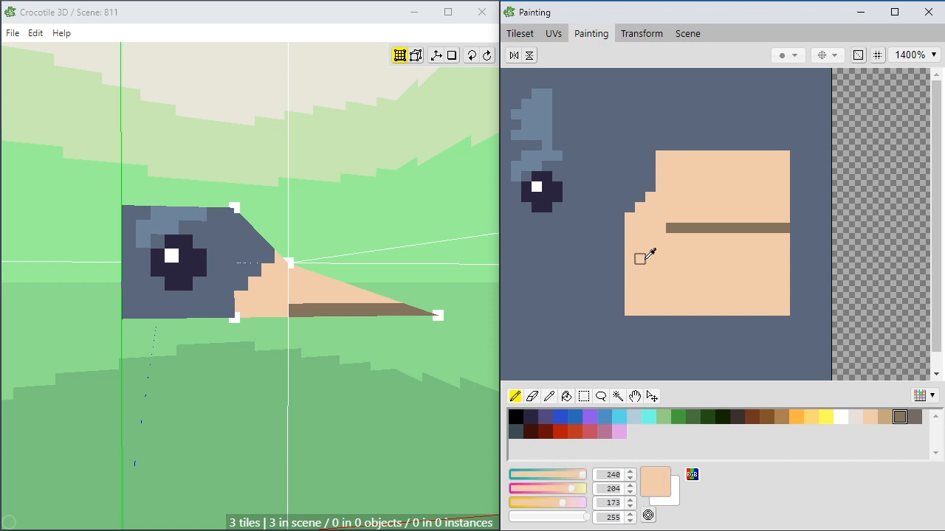
{"action": "left_click", "coordinate": [609, 267], "text": "alt"}
{"action": "left_click", "coordinate": [642, 257], "text": "alt"}
{"action": "right_click_drag", "start_coordinate": [588, 279], "coordinate": [646, 277]}
{"action": "right_click", "coordinate": [596, 287]}
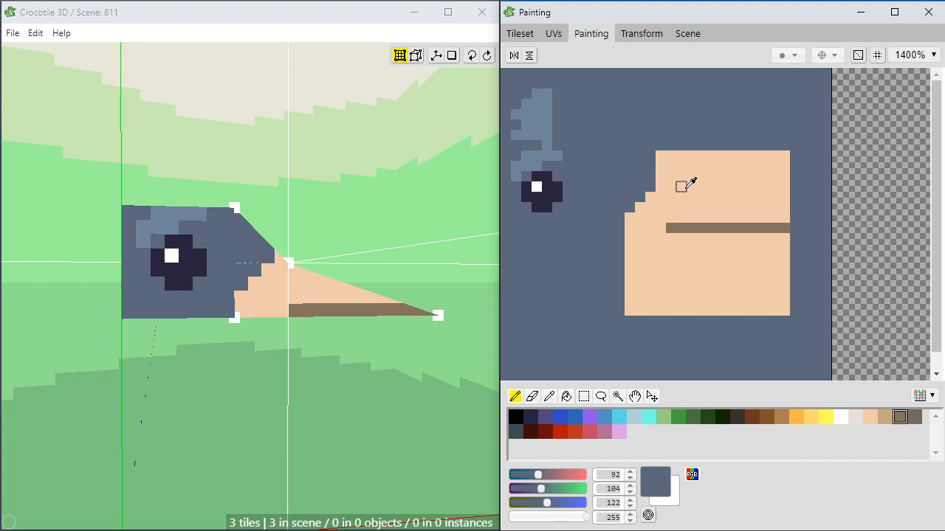
{"action": "right_click", "coordinate": [639, 269]}
{"action": "right_click", "coordinate": [619, 268]}
{"action": "right_click", "coordinate": [629, 278]}
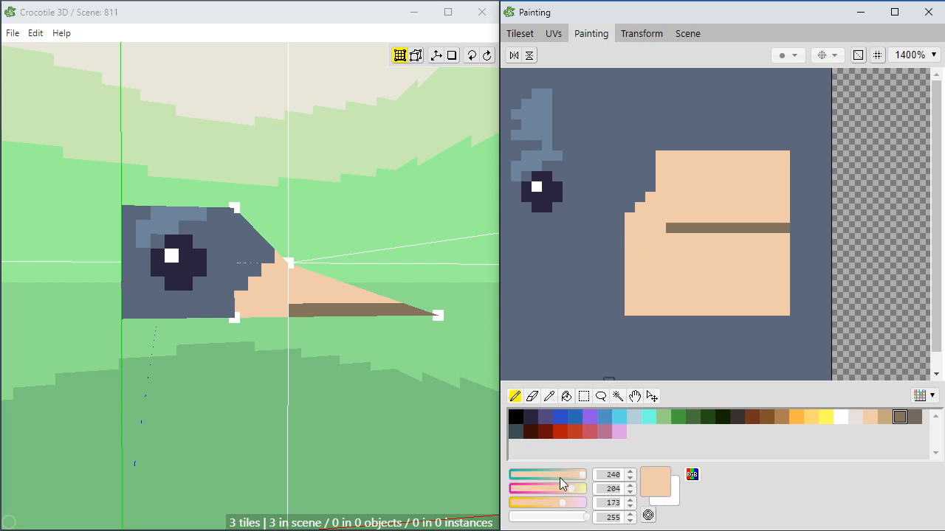
Mix an in-between grey of RGB 168, 161, 154 and paint it along the stepped border between slate blue and peach.
{"action": "left_click_drag", "start_coordinate": [557, 491], "coordinate": [559, 490]}
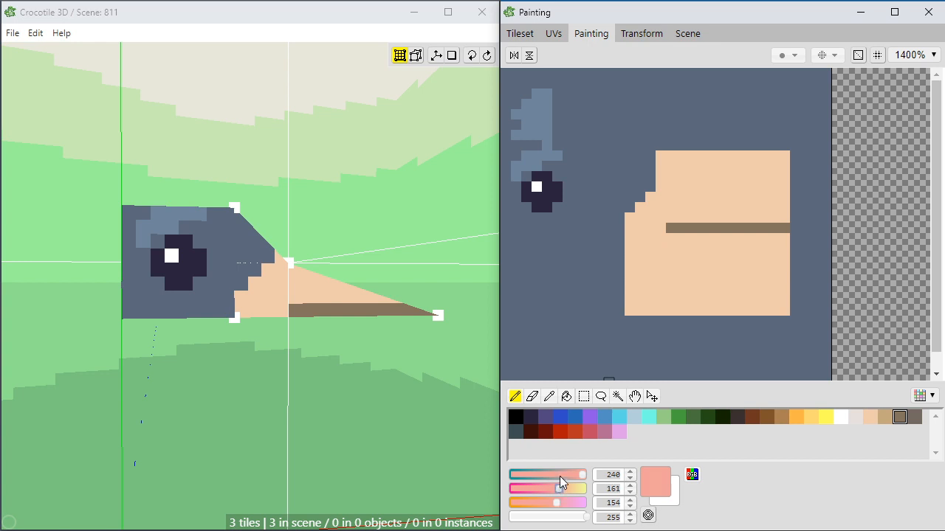
{"action": "left_click", "coordinate": [559, 475]}
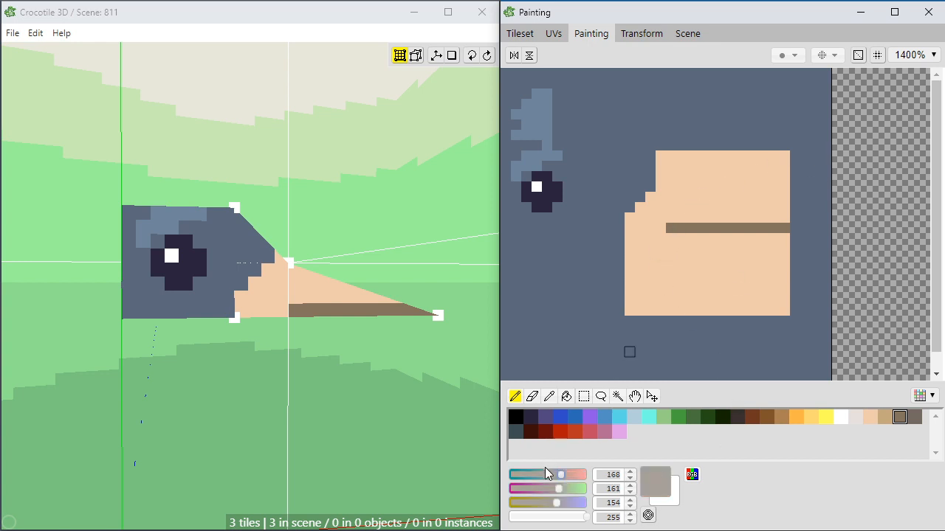
{"action": "left_click", "coordinate": [628, 218]}
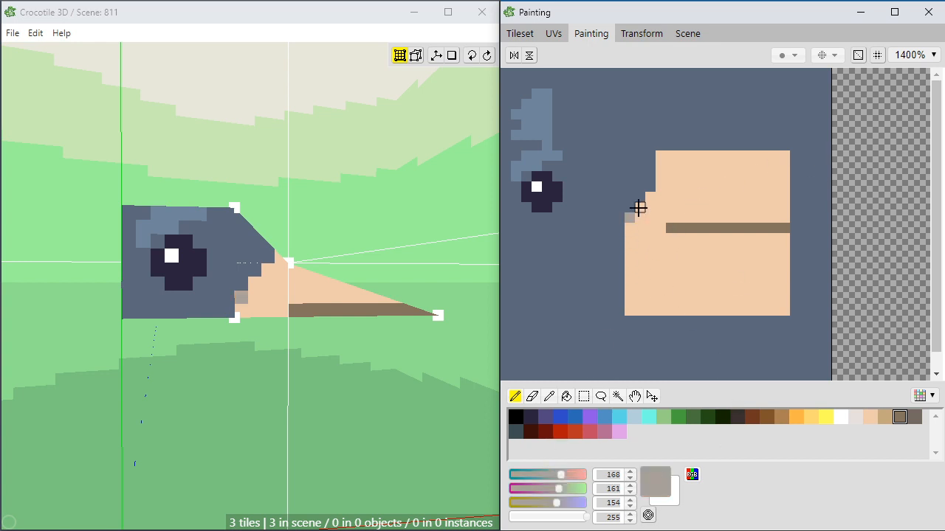
{"action": "left_click", "coordinate": [639, 208]}
{"action": "left_click", "coordinate": [648, 197]}
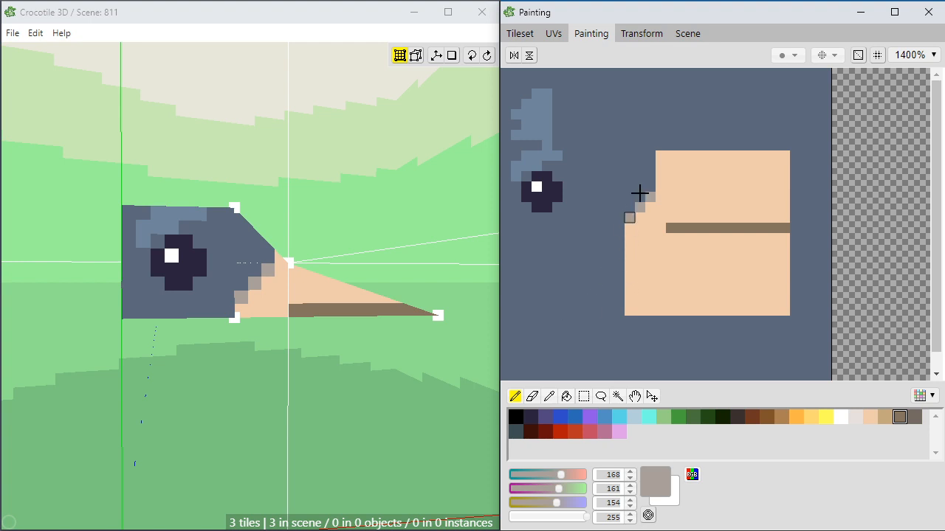
{"action": "left_click_drag", "start_coordinate": [660, 185], "coordinate": [659, 158]}
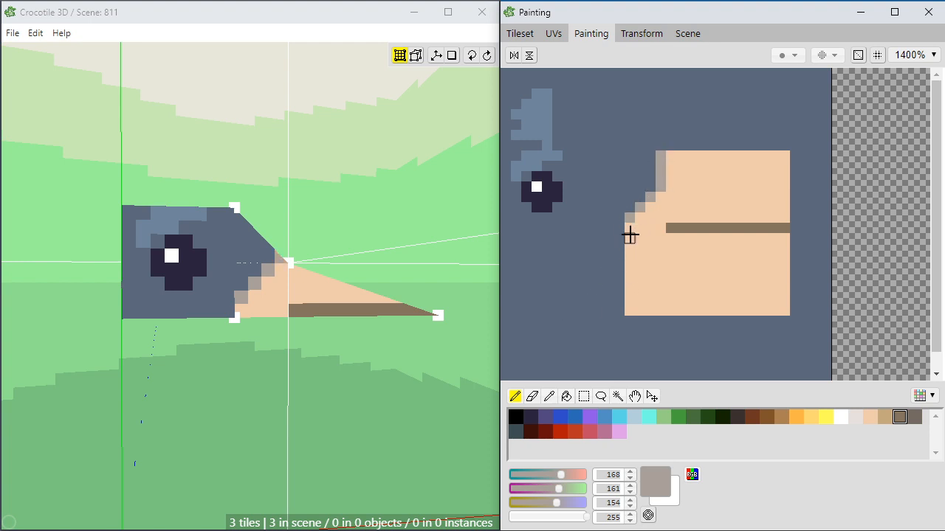
Extend the grey border one more pixel down at the beak's base, and check the result from another angle.
{"action": "left_click", "coordinate": [278, 375]}
{"action": "mouse_move", "coordinate": [279, 375]}
{"action": "middle_mouse_down"}
{"action": "mouse_move", "coordinate": [244, 410]}
{"action": "mouse_move", "coordinate": [280, 391]}
{"action": "mouse_move", "coordinate": [302, 366]}
{"action": "mouse_move", "coordinate": [295, 358]}
{"action": "mouse_move", "coordinate": [266, 386]}
{"action": "mouse_move", "coordinate": [284, 395]}
{"action": "mouse_move", "coordinate": [273, 398]}
{"action": "mouse_move", "coordinate": [263, 386]}
{"action": "mouse_move", "coordinate": [281, 394]}
{"action": "mouse_move", "coordinate": [418, 305]}
{"action": "middle_mouse_up"}
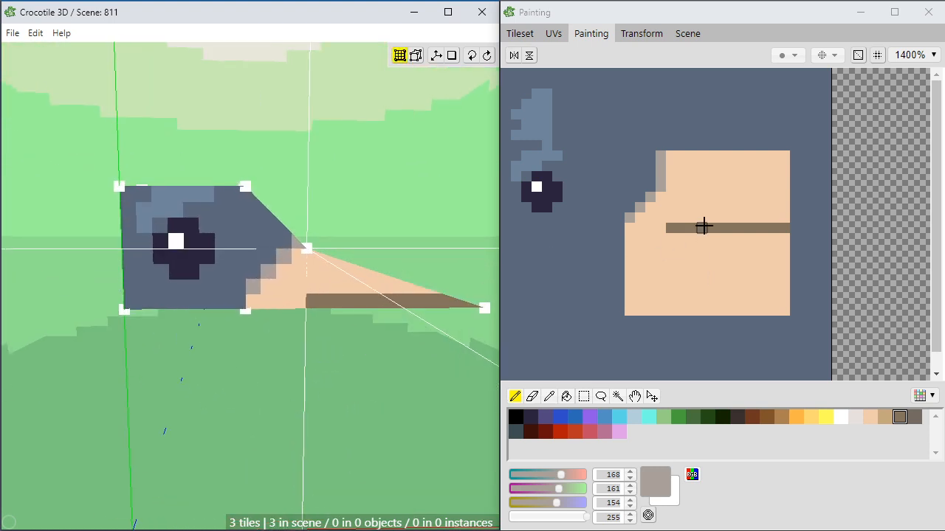
{"action": "left_click", "coordinate": [626, 228]}
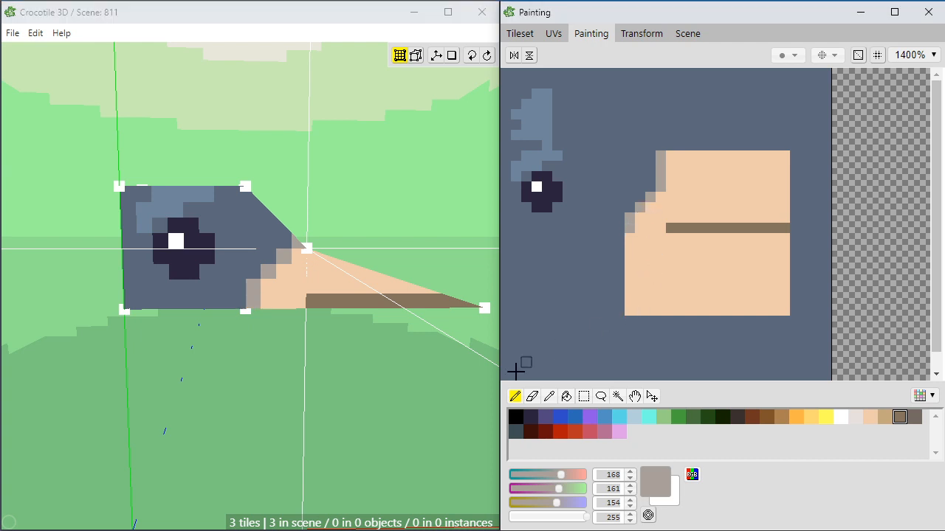
{"action": "left_click", "coordinate": [284, 382]}
{"action": "key", "text": "space"}
{"action": "mouse_move", "coordinate": [284, 382]}
{"action": "left_mouse_down"}
{"action": "mouse_move", "coordinate": [235, 405]}
{"action": "mouse_move", "coordinate": [299, 382]}
{"action": "mouse_move", "coordinate": [254, 402]}
{"action": "mouse_move", "coordinate": [281, 382]}
{"action": "left_mouse_up"}
{"action": "key", "text": "space"}
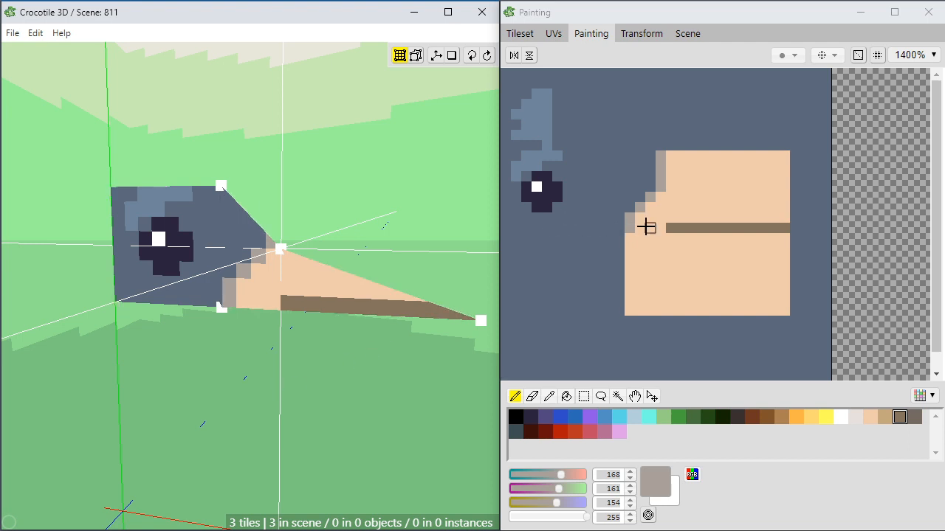
Sample the brown mouth-line colour and lengthen the line by two pixels toward the eye.
{"action": "left_click", "coordinate": [704, 227], "text": "alt"}
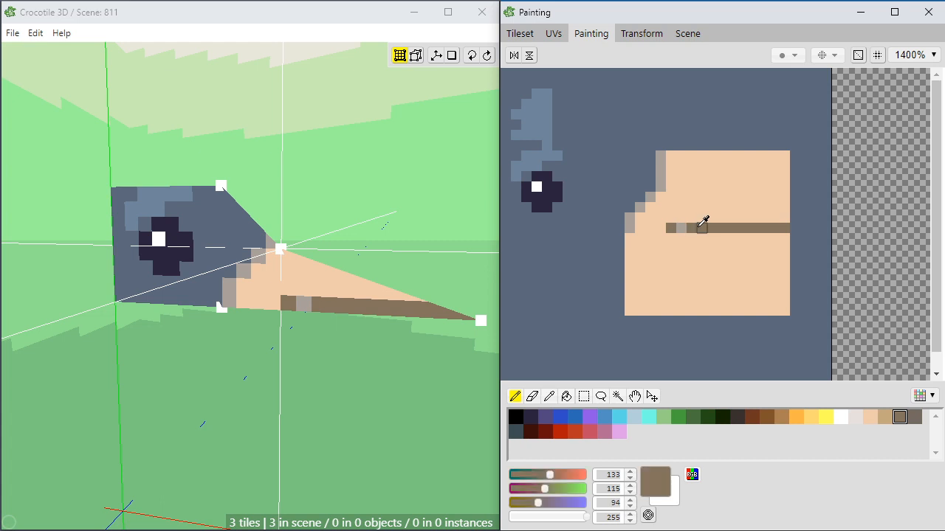
{"action": "left_click", "coordinate": [660, 228]}
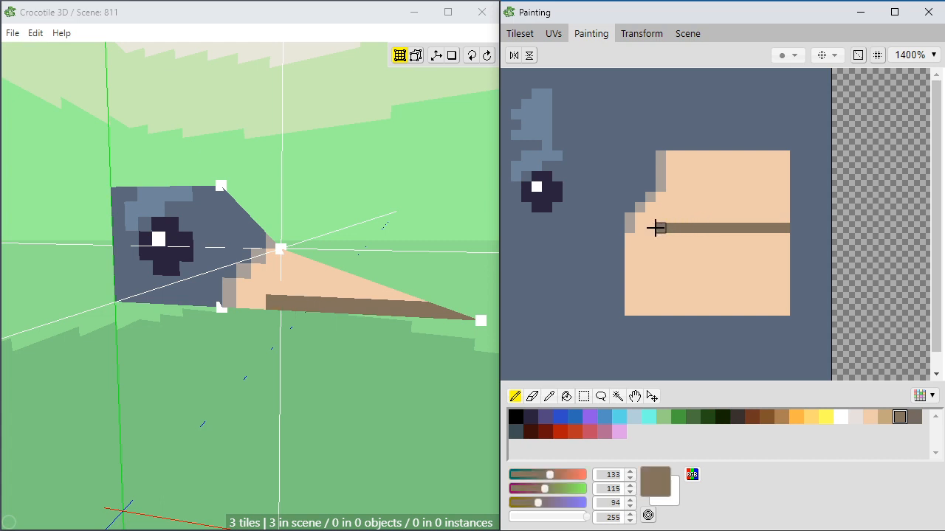
{"action": "left_click", "coordinate": [650, 228]}
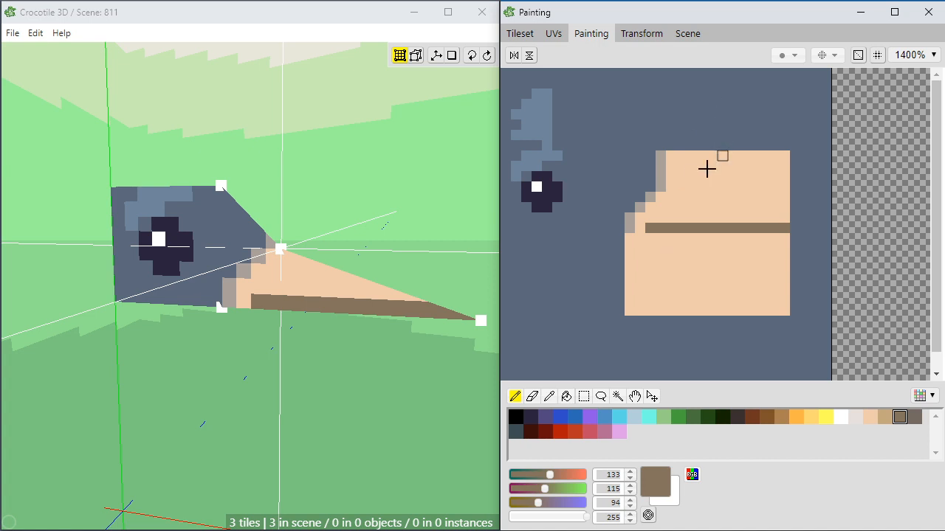
Sample the grey border colour and recolour the mouth line's end pixel nearest the eye with it.
{"action": "left_click", "coordinate": [630, 225], "text": "alt"}
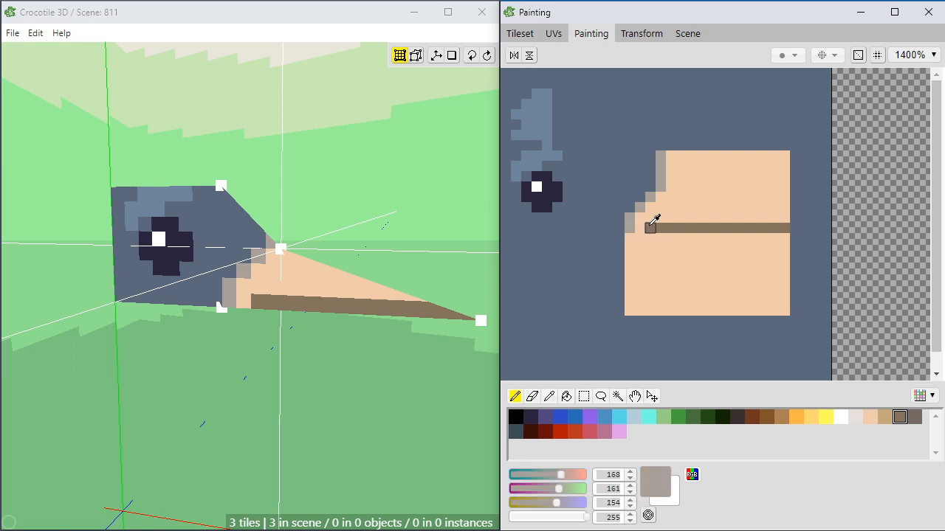
{"action": "left_click", "coordinate": [620, 236], "text": "alt"}
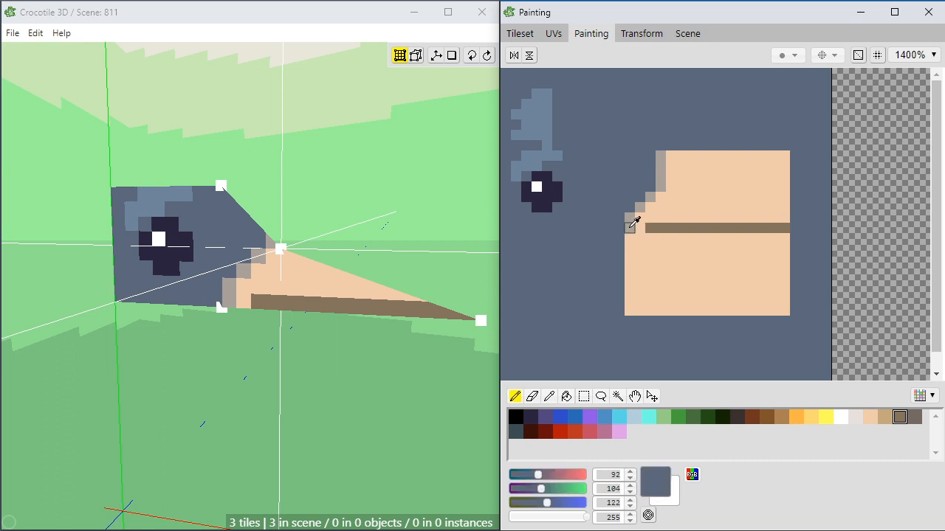
{"action": "left_click", "coordinate": [630, 226], "text": "alt"}
{"action": "left_click", "coordinate": [651, 227]}
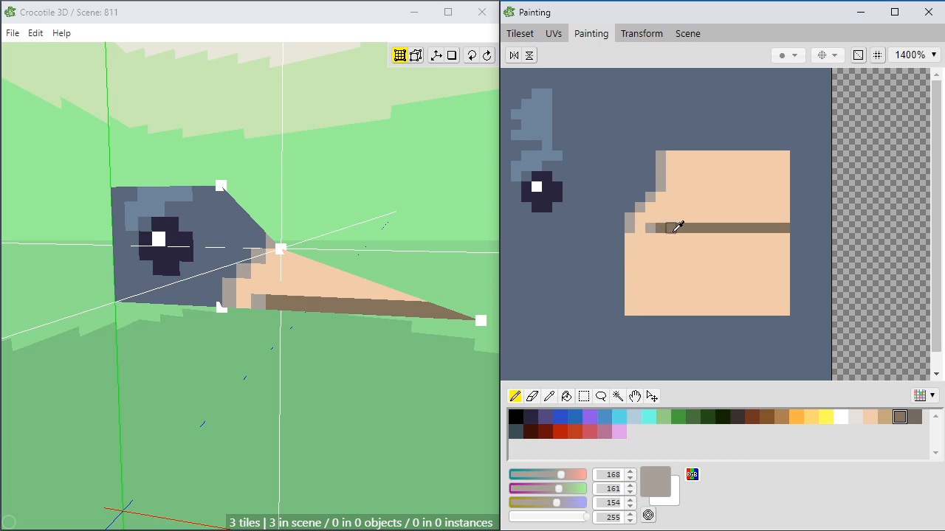
Sample the eye's dark navy and paint it over the two mouth-line pixels nearest the eye.
{"action": "left_click", "coordinate": [655, 228], "text": "alt"}
{"action": "left_click", "coordinate": [552, 199], "text": "alt"}
{"action": "left_click_drag", "start_coordinate": [649, 228], "coordinate": [660, 228]}
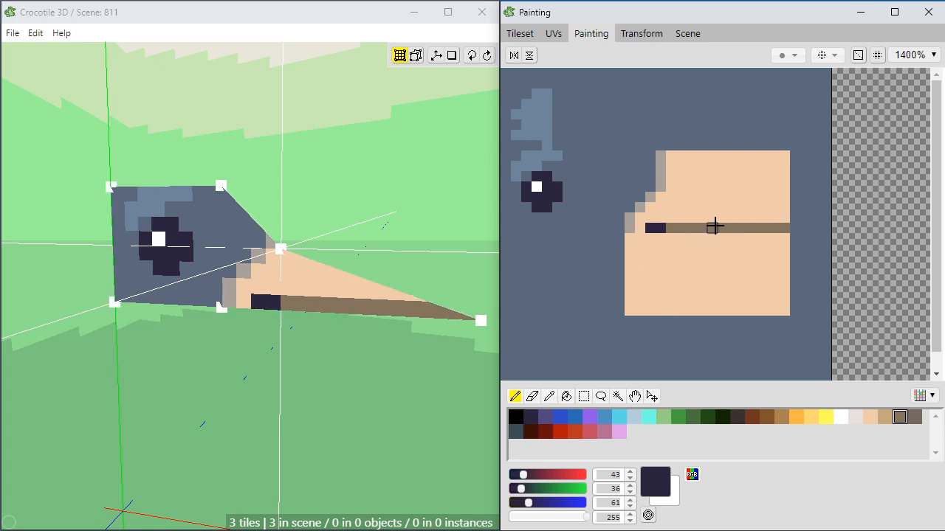
{"action": "left_click", "coordinate": [680, 184], "text": "alt"}
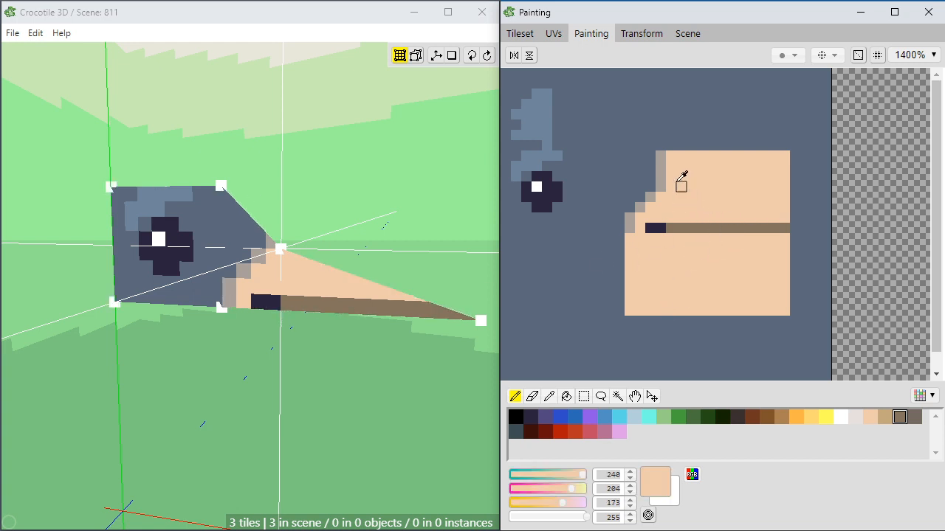
{"action": "left_click", "coordinate": [810, 417]}
{"action": "mouse_move", "coordinate": [686, 185]}
{"action": "left_mouse_down"}
{"action": "mouse_move", "coordinate": [710, 179]}
{"action": "mouse_move", "coordinate": [690, 176]}
{"action": "left_mouse_up"}
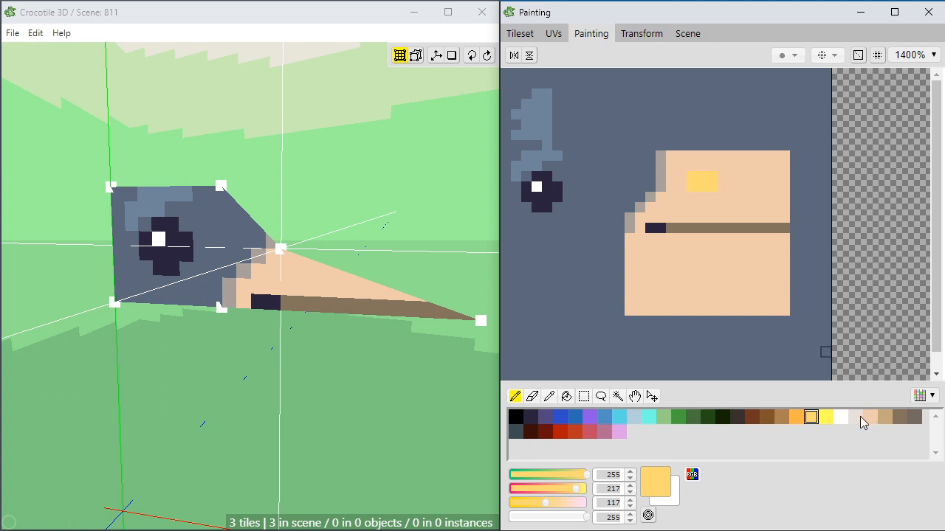
Lighten the sampled peach to RGB 240, 226, 202 and paint a stepped highlight on the beak above the mouth line.
{"action": "left_click", "coordinate": [716, 230], "text": "alt"}
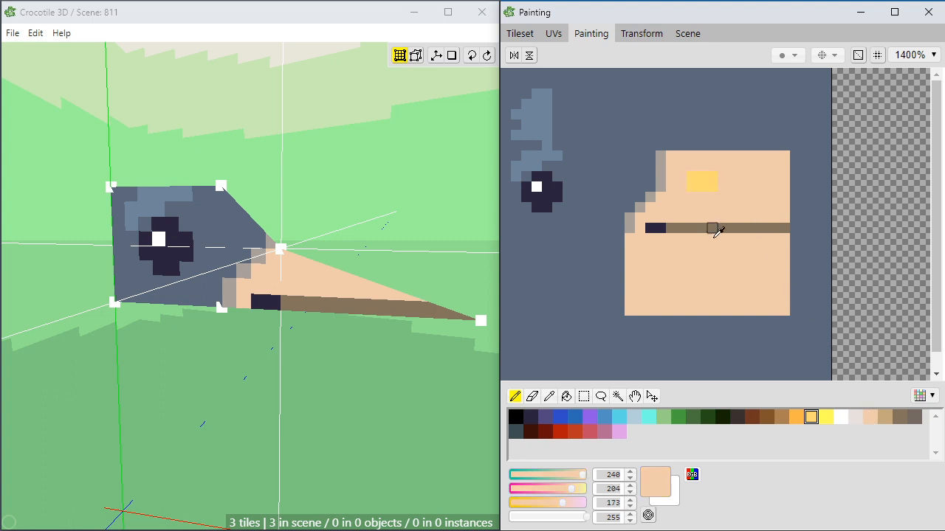
{"action": "left_click", "coordinate": [578, 490]}
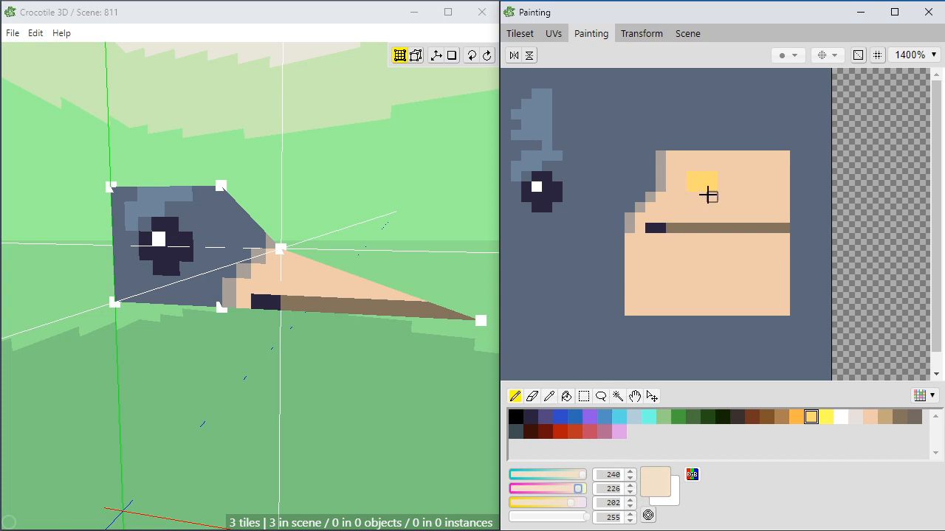
{"action": "mouse_move", "coordinate": [708, 188]}
{"action": "left_mouse_down"}
{"action": "mouse_move", "coordinate": [687, 185]}
{"action": "mouse_move", "coordinate": [716, 175]}
{"action": "mouse_move", "coordinate": [736, 184]}
{"action": "mouse_move", "coordinate": [669, 209]}
{"action": "mouse_move", "coordinate": [743, 205]}
{"action": "mouse_move", "coordinate": [733, 193]}
{"action": "left_mouse_up"}
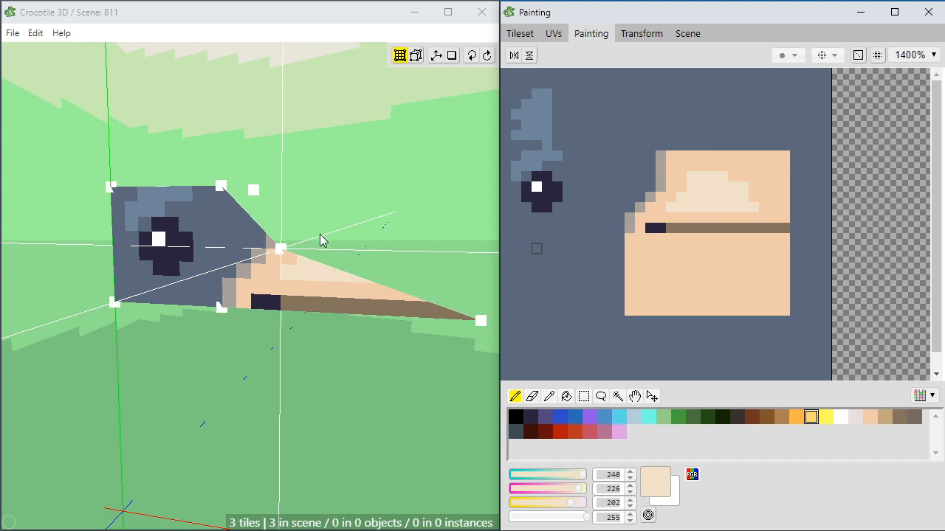
Paint a two-pixel nostril of dark navy and brown in the beak highlight, and check the model from another angle.
{"action": "left_click", "coordinate": [662, 229], "text": "alt"}
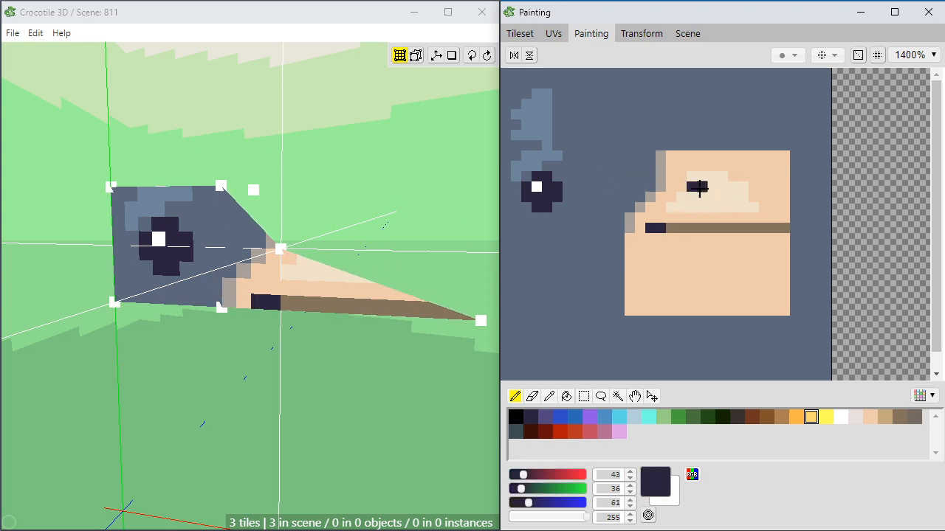
{"action": "left_click", "coordinate": [691, 226], "text": "alt"}
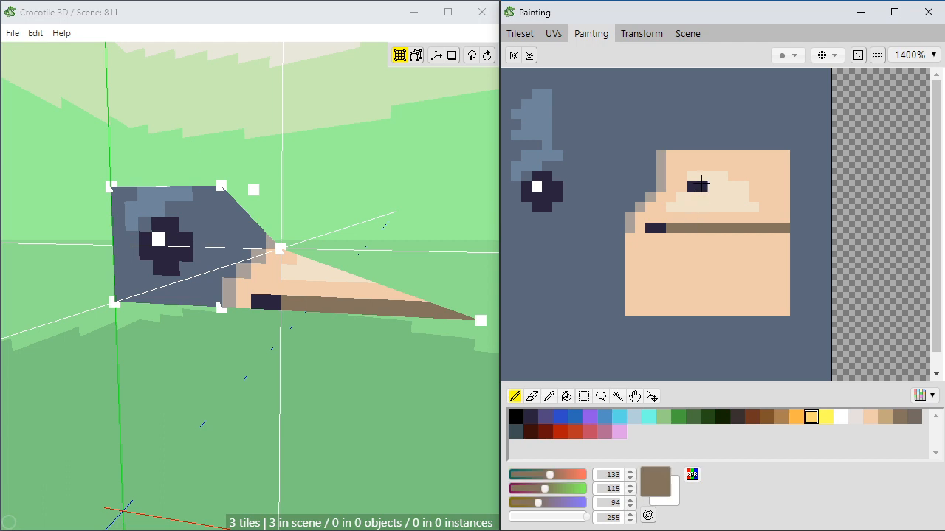
{"action": "left_click", "coordinate": [701, 186]}
{"action": "left_click", "coordinate": [366, 200]}
{"action": "key", "text": "space"}
{"action": "left_click_drag", "start_coordinate": [367, 200], "coordinate": [358, 240]}
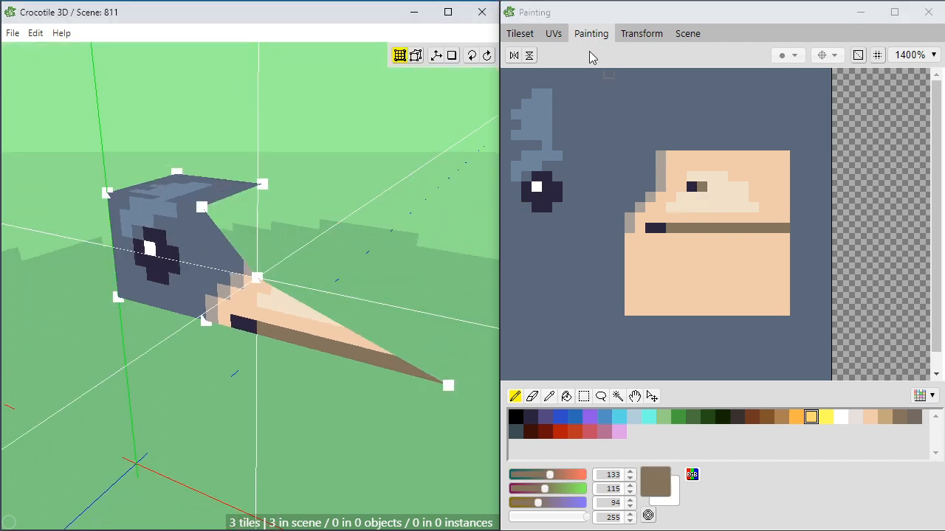
Examine which tileset regions cover the upper beak and nostril, and compare them with the beak on the model.
{"action": "left_click", "coordinate": [550, 35]}
{"action": "left_click", "coordinate": [520, 33]}
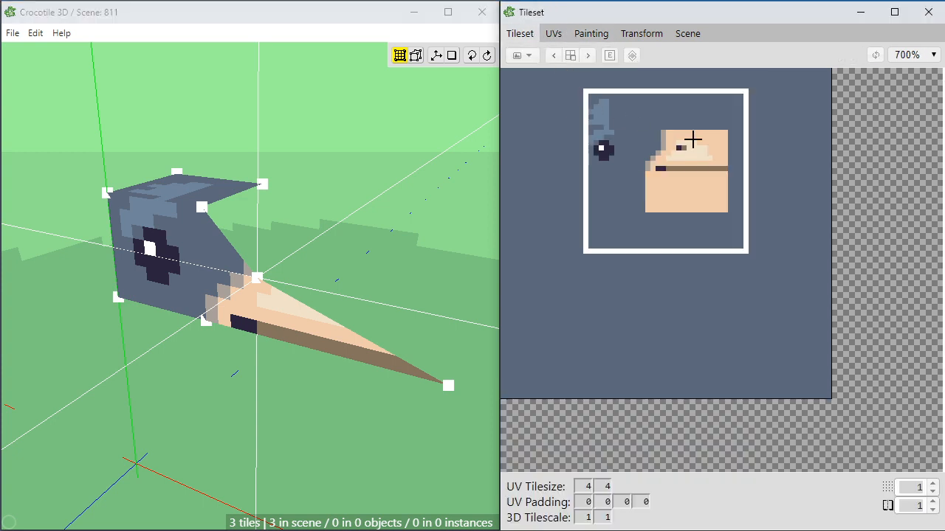
{"action": "left_click", "coordinate": [697, 140]}
{"action": "left_click_drag", "start_coordinate": [719, 139], "coordinate": [662, 155]}
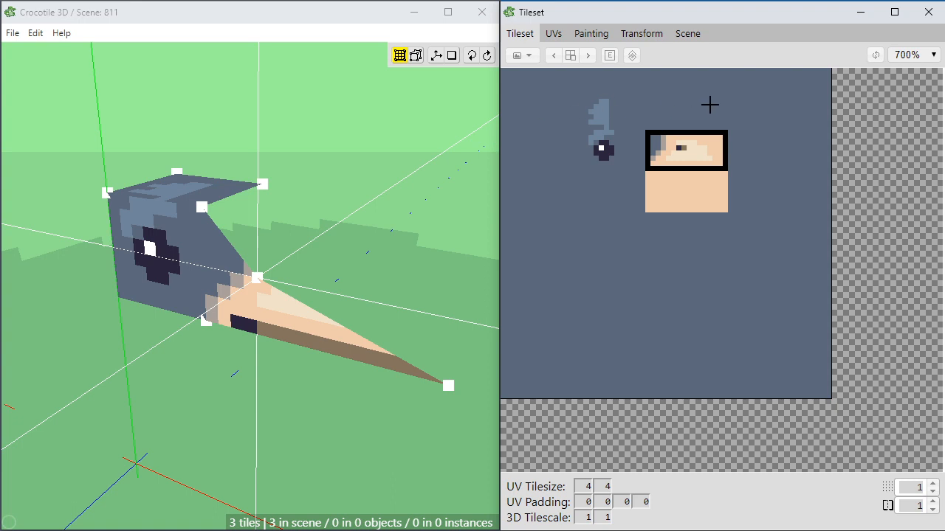
{"action": "left_click_drag", "start_coordinate": [710, 120], "coordinate": [651, 146]}
{"action": "key", "text": "space"}
{"action": "left_click_drag", "start_coordinate": [247, 238], "coordinate": [302, 238]}
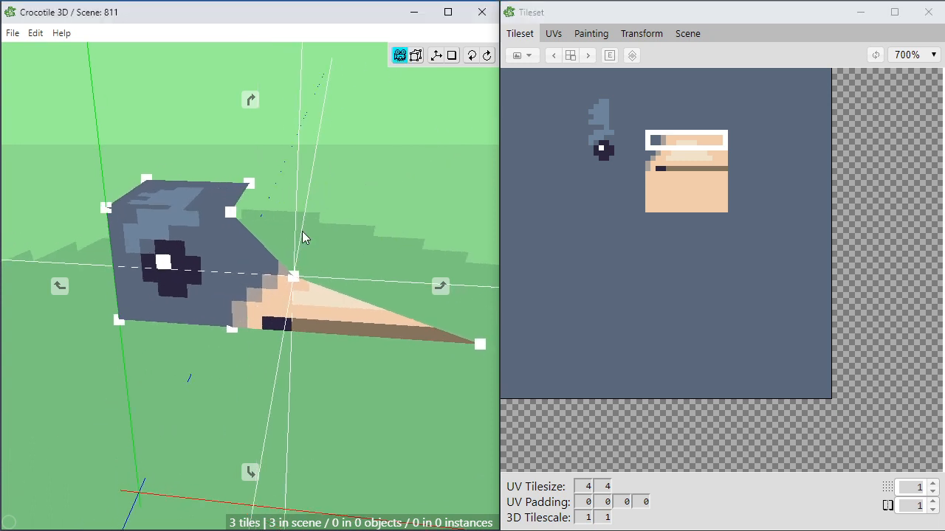
{"action": "key", "text": "space"}
{"action": "scroll", "coordinate": [319, 246], "scroll_direction": "up", "scroll_amount": 5}
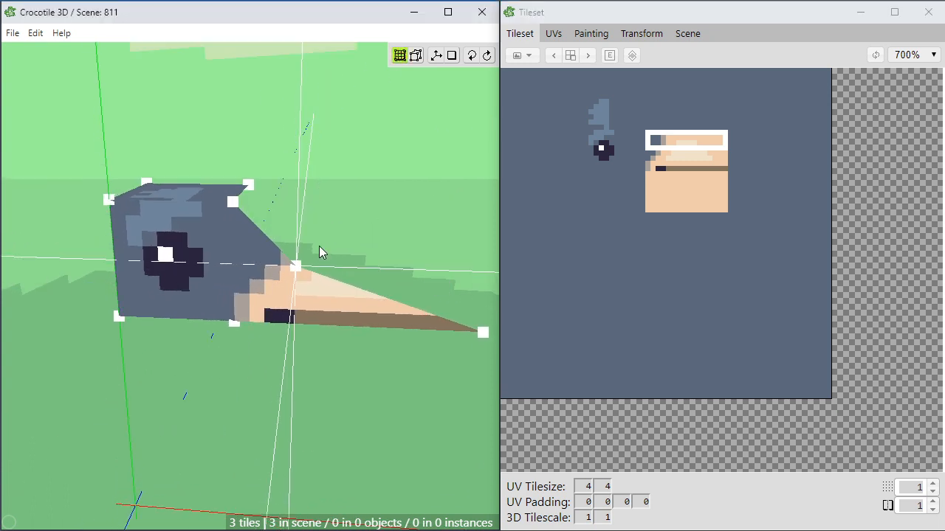
{"action": "scroll", "coordinate": [361, 212], "scroll_direction": "down", "scroll_amount": 2}
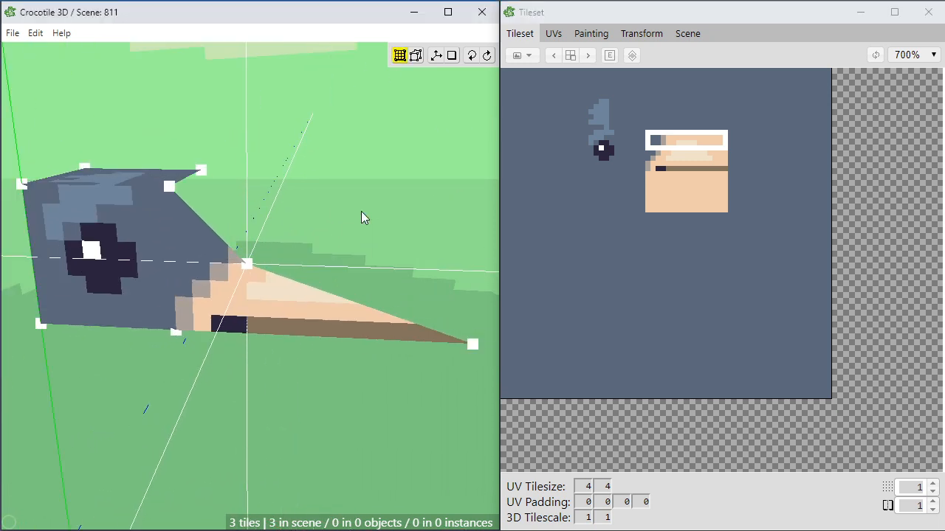
{"action": "left_click", "coordinate": [683, 147]}
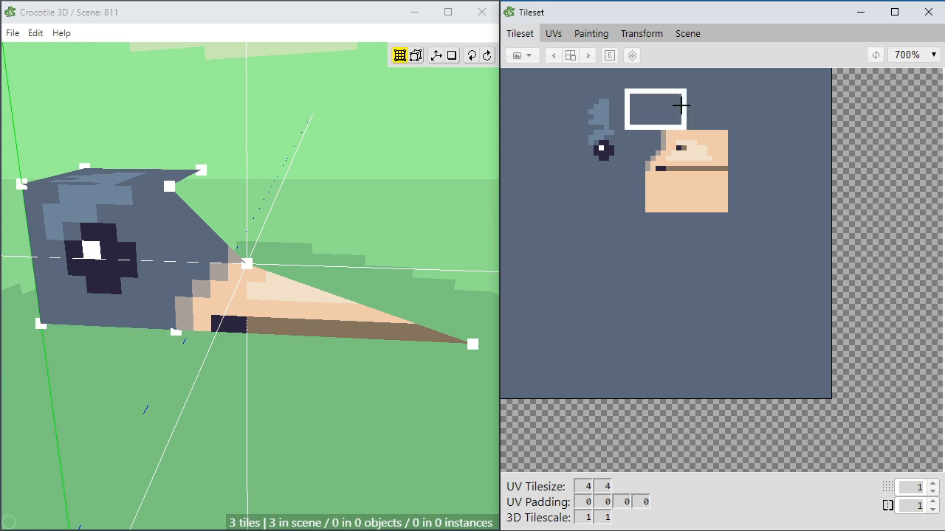
{"action": "left_click_drag", "start_coordinate": [574, 106], "coordinate": [731, 217]}
Extend the grey border column upward in the texture and outline a peach block above the beak area.
{"action": "left_click", "coordinate": [598, 34]}
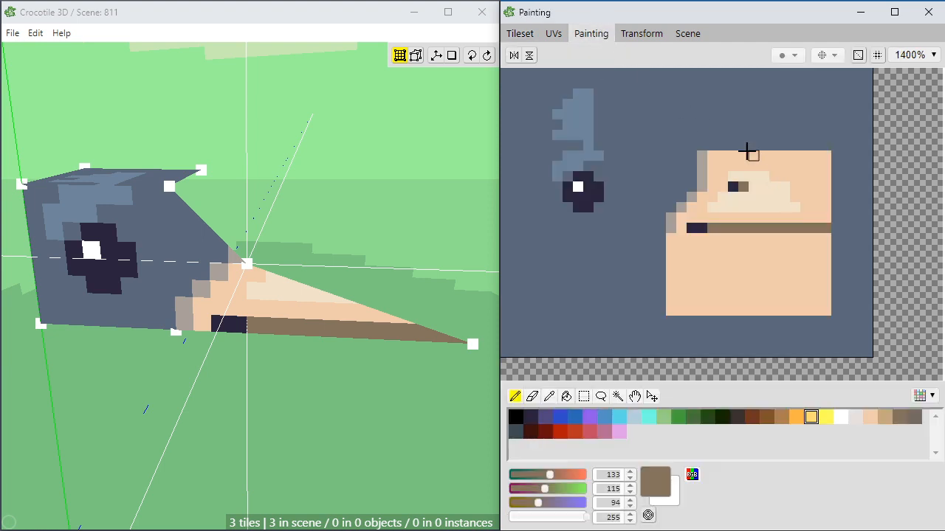
{"action": "left_click", "coordinate": [702, 153], "text": "alt"}
{"action": "left_click_drag", "start_coordinate": [702, 152], "coordinate": [702, 91]}
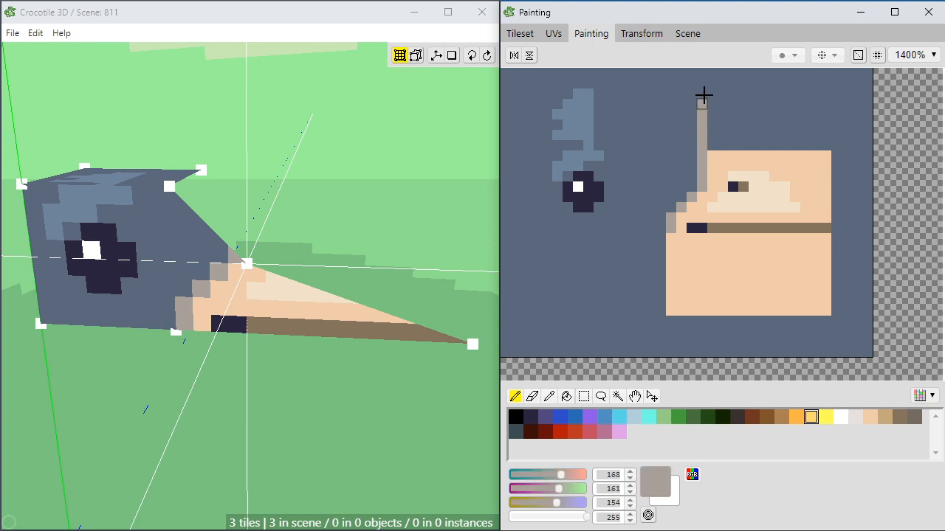
{"action": "left_click", "coordinate": [809, 154], "text": "alt"}
{"action": "mouse_move", "coordinate": [826, 147]}
{"action": "left_mouse_down"}
{"action": "mouse_move", "coordinate": [827, 93]}
{"action": "mouse_move", "coordinate": [710, 93]}
{"action": "left_mouse_up"}
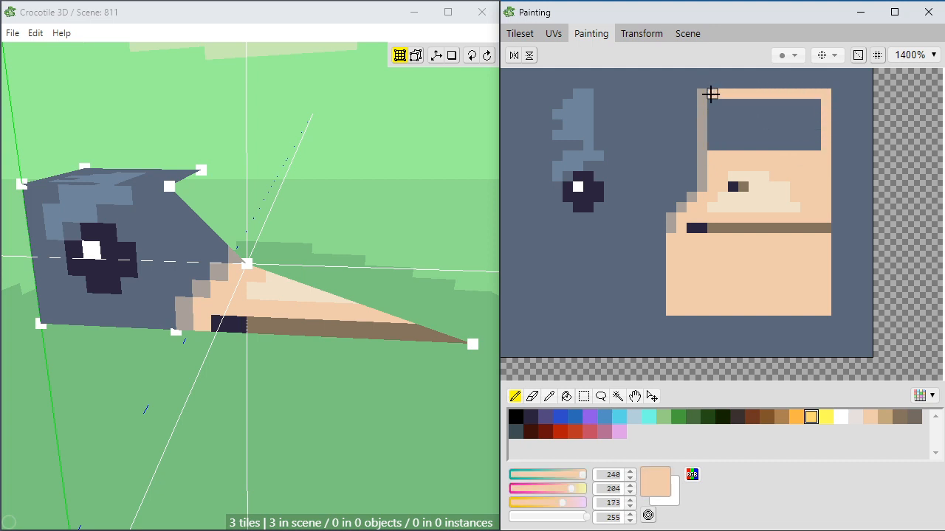
Show the pixel grid and extend the peach area and its grey border up past the block's outline.
{"action": "left_click", "coordinate": [877, 55]}
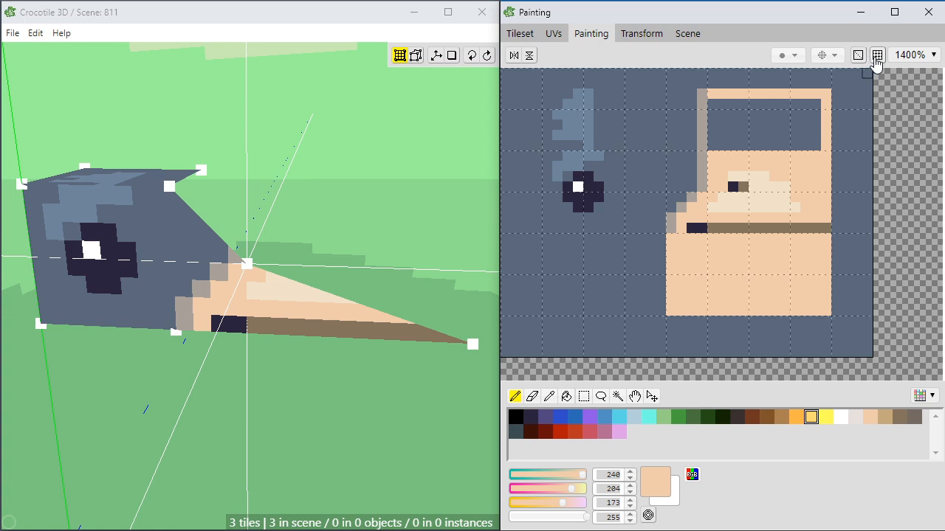
{"action": "mouse_move", "coordinate": [827, 71]}
{"action": "left_mouse_down"}
{"action": "mouse_move", "coordinate": [710, 82]}
{"action": "mouse_move", "coordinate": [814, 80]}
{"action": "left_mouse_up"}
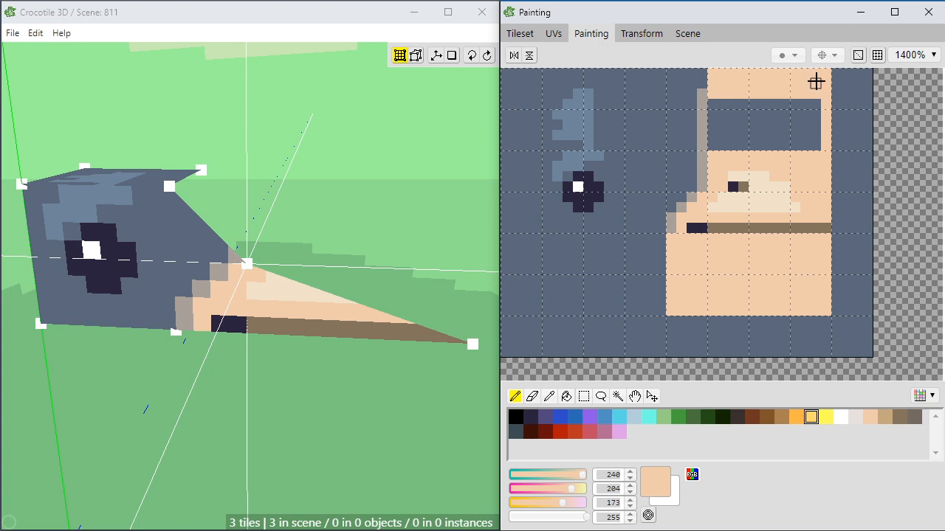
{"action": "left_click", "coordinate": [702, 87], "text": "alt"}
Sample the beak's peach and fill the enclosed slate-blue rectangle with it using a contiguous fill.
{"action": "left_click", "coordinate": [734, 155], "text": "alt"}
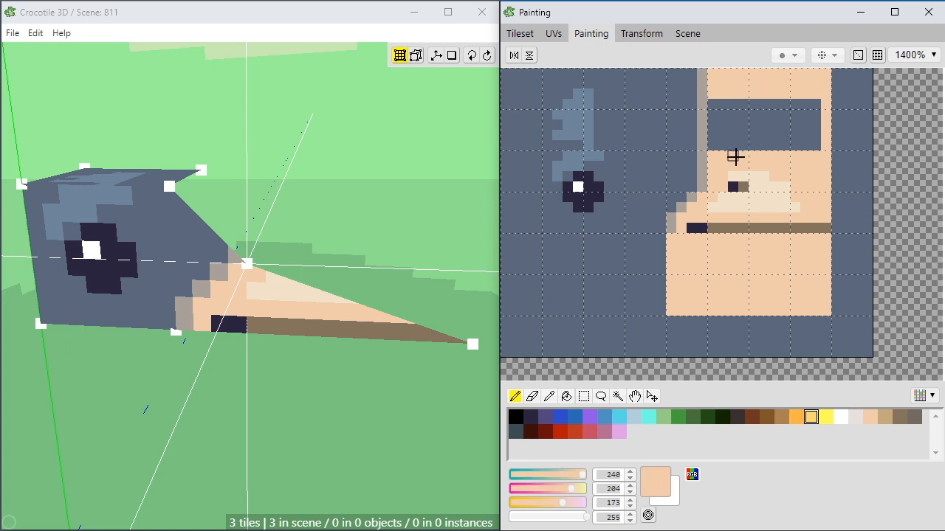
{"action": "key", "text": "f"}
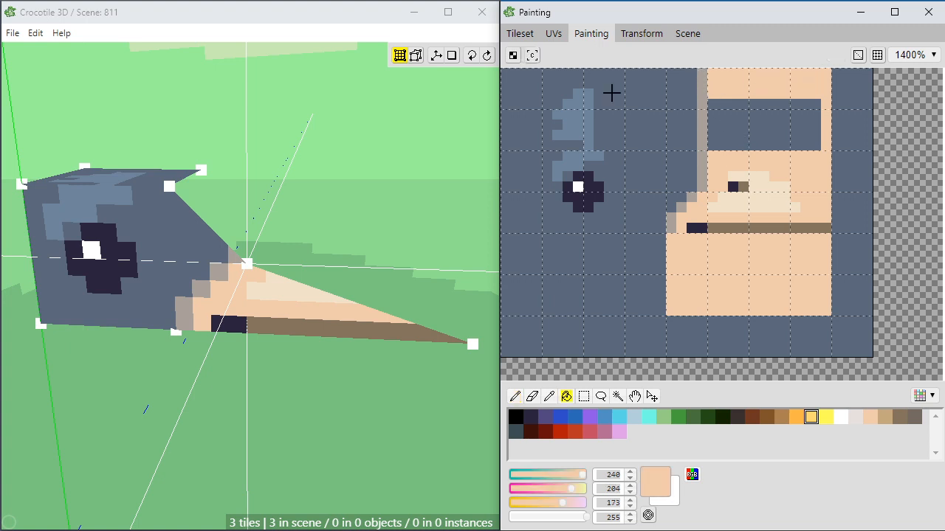
{"action": "left_click", "coordinate": [532, 54]}
{"action": "left_click", "coordinate": [779, 126]}
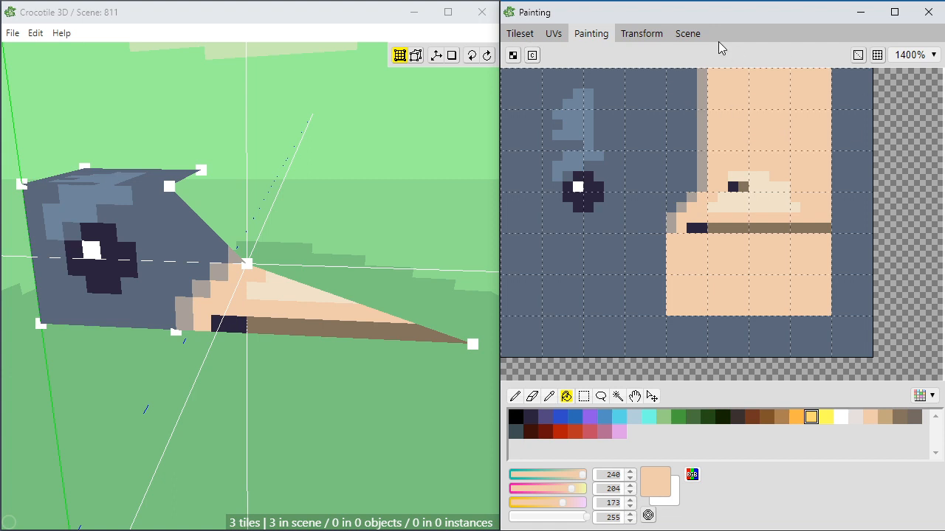
Paint two nostrils in the new peach area, each two pixels wide with a brown and a dark navy pixel.
{"action": "left_click", "coordinate": [746, 184], "text": "alt"}
{"action": "key", "text": "b"}
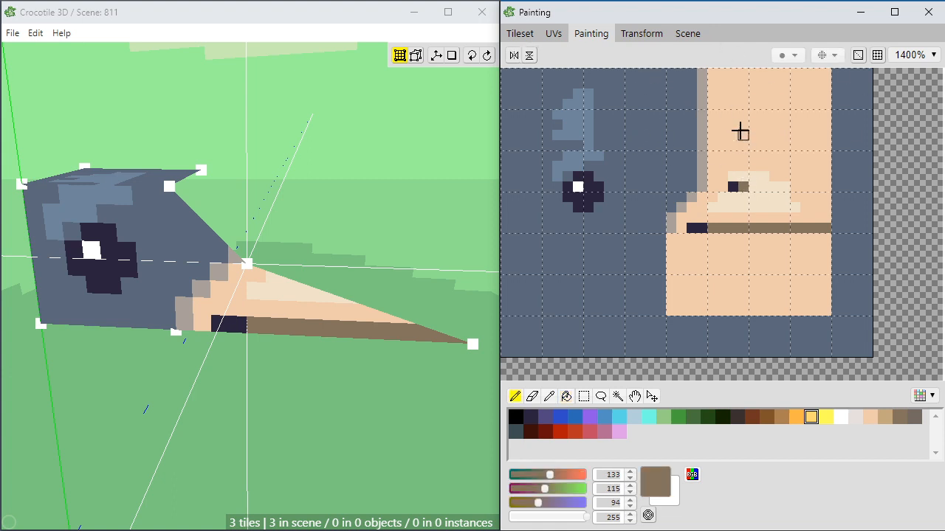
{"action": "left_click_drag", "start_coordinate": [741, 136], "coordinate": [733, 135]}
{"action": "left_click_drag", "start_coordinate": [741, 80], "coordinate": [731, 83]}
{"action": "left_click", "coordinate": [732, 186], "text": "alt"}
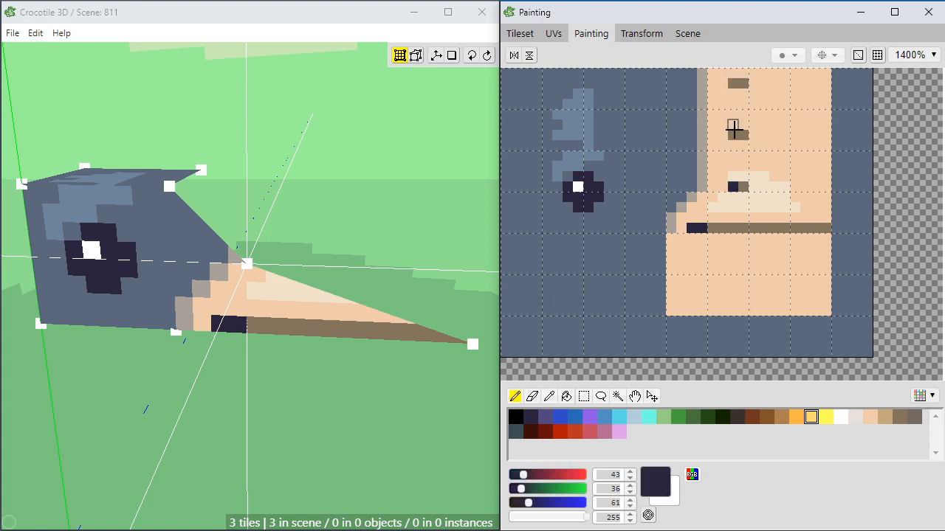
{"action": "left_click", "coordinate": [733, 135]}
Paint over the nostril in the highlight with cream and the uppermost nostril with peach, and check the model.
{"action": "left_click", "coordinate": [753, 185], "text": "alt"}
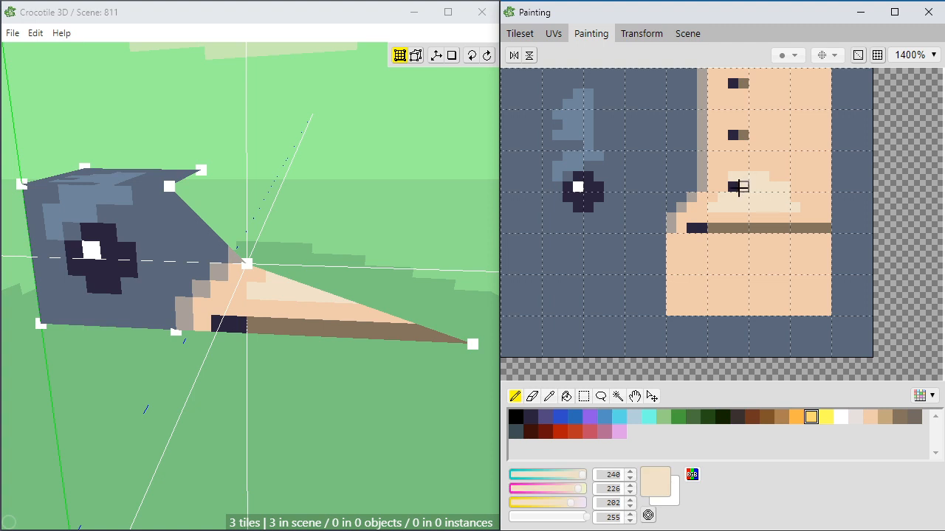
{"action": "left_click_drag", "start_coordinate": [743, 186], "coordinate": [733, 186]}
{"action": "left_click", "coordinate": [744, 114], "text": "alt"}
{"action": "left_click_drag", "start_coordinate": [733, 84], "coordinate": [753, 84]}
{"action": "mouse_move", "coordinate": [293, 219]}
{"action": "right_mouse_down"}
{"action": "mouse_move", "coordinate": [207, 273]}
{"action": "mouse_move", "coordinate": [151, 325]}
{"action": "mouse_move", "coordinate": [318, 226]}
{"action": "mouse_move", "coordinate": [148, 317]}
{"action": "mouse_move", "coordinate": [315, 243]}
{"action": "right_mouse_up"}
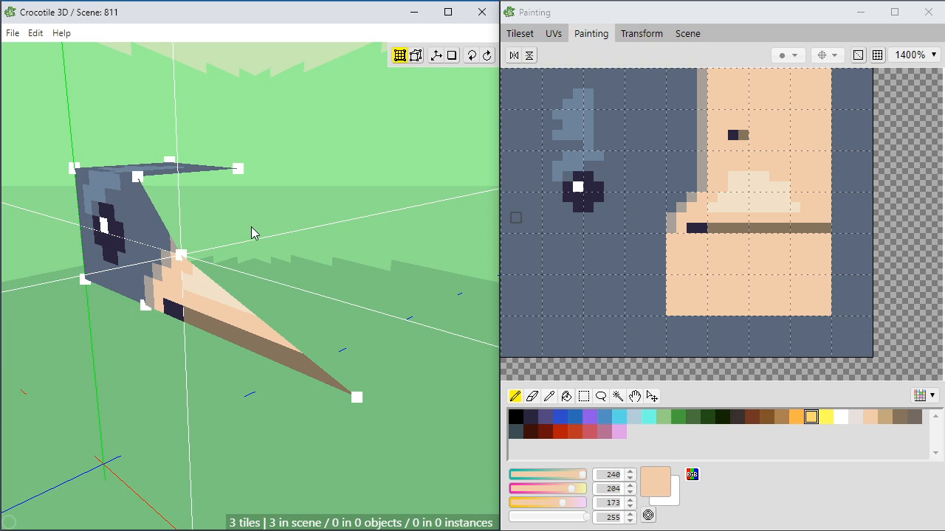
{"action": "right_click_drag", "start_coordinate": [251, 233], "coordinate": [261, 238]}
{"action": "left_click", "coordinate": [520, 34]}
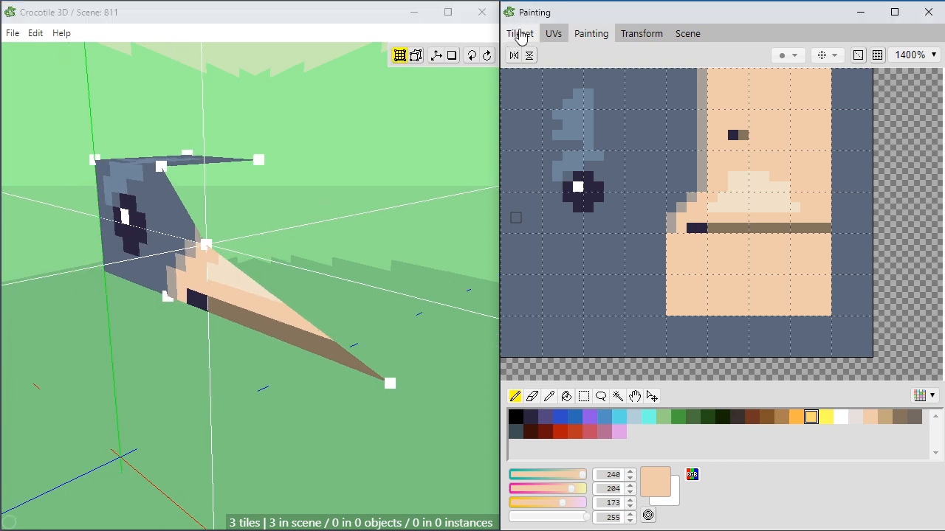
{"action": "key", "text": "Tab"}
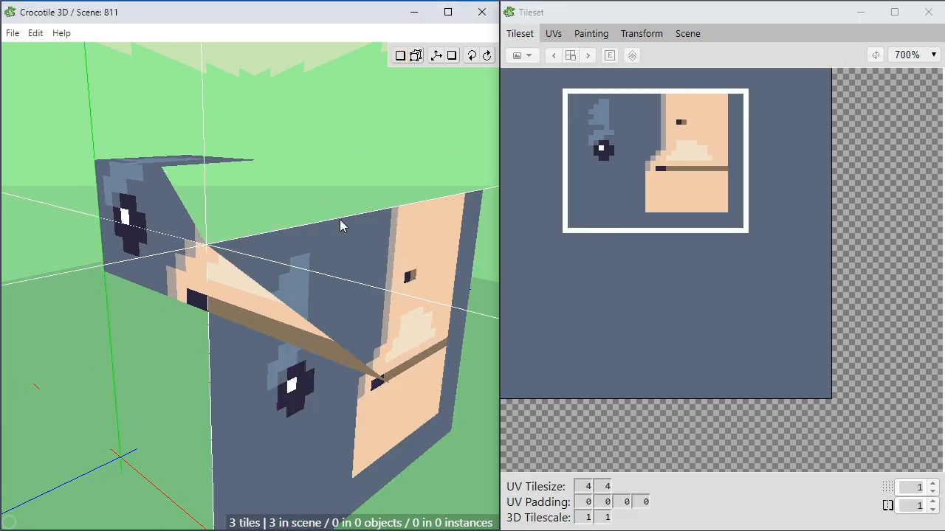
{"action": "key", "text": "Tab"}
{"action": "left_click_drag", "start_coordinate": [396, 120], "coordinate": [22, 381]}
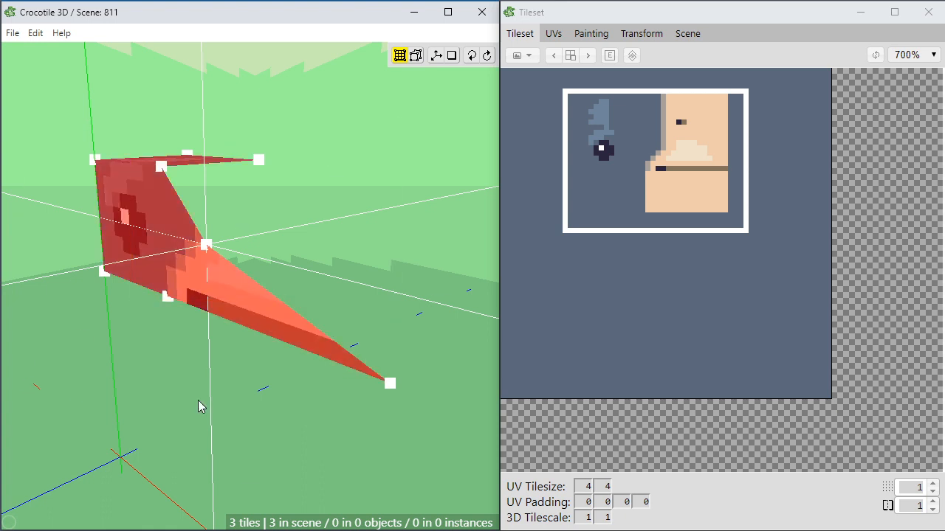
{"action": "mouse_move", "coordinate": [200, 406]}
{"action": "right_mouse_down"}
{"action": "mouse_move", "coordinate": [221, 399]}
{"action": "mouse_move", "coordinate": [199, 407]}
{"action": "right_mouse_up"}
{"action": "left_click", "coordinate": [199, 407]}
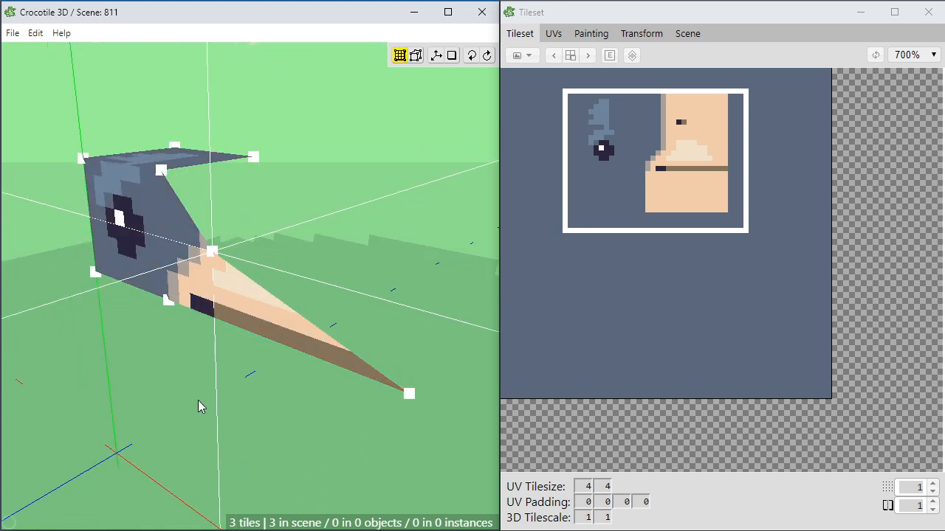
Select all three tiles of the bird head and create an object from their faces.
{"action": "key", "text": "ctrl+a"}
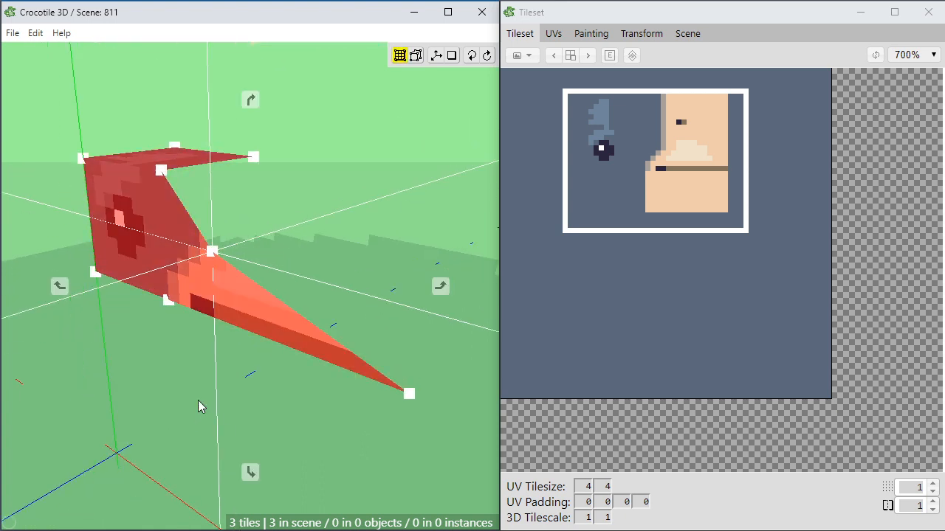
{"action": "mouse_move", "coordinate": [198, 406]}
{"action": "right_mouse_down"}
{"action": "mouse_move", "coordinate": [244, 369]}
{"action": "mouse_move", "coordinate": [249, 286]}
{"action": "mouse_move", "coordinate": [198, 400]}
{"action": "right_mouse_up"}
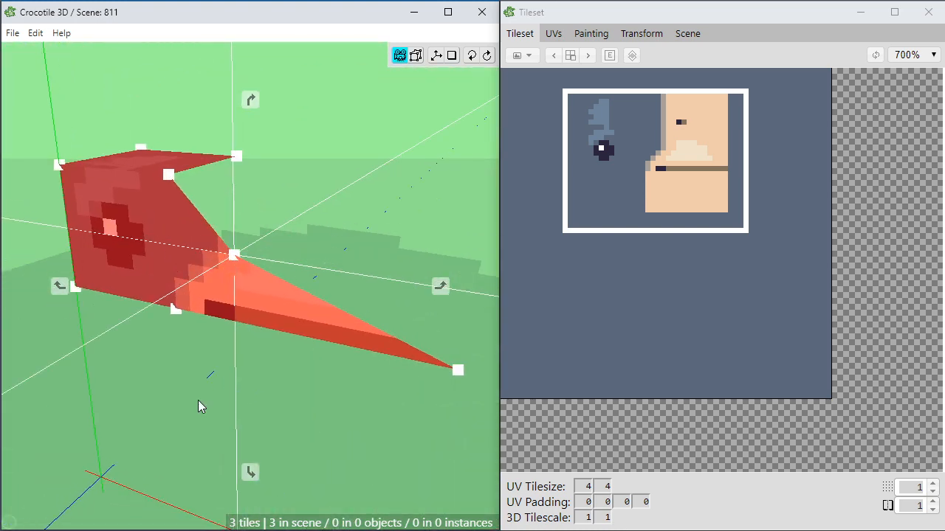
{"action": "left_click", "coordinate": [401, 56]}
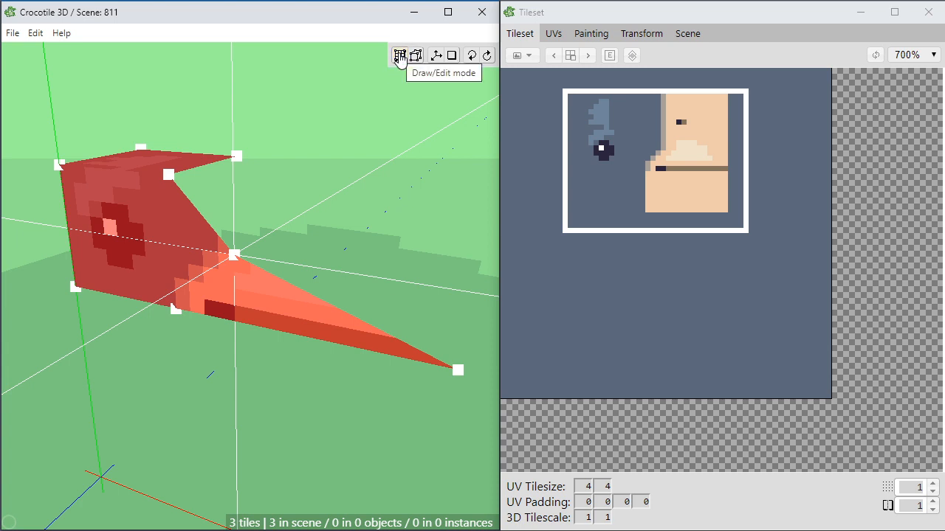
{"action": "right_click", "coordinate": [134, 194]}
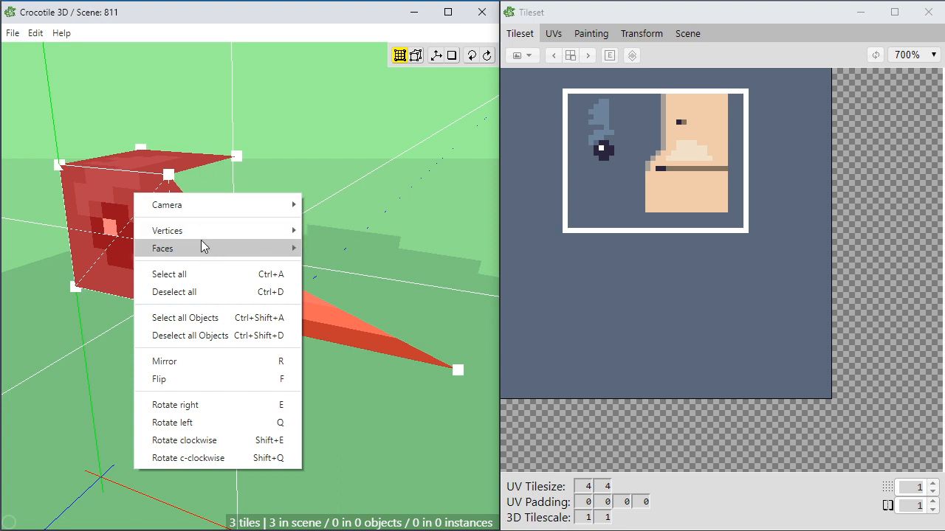
{"action": "right_click", "coordinate": [277, 122]}
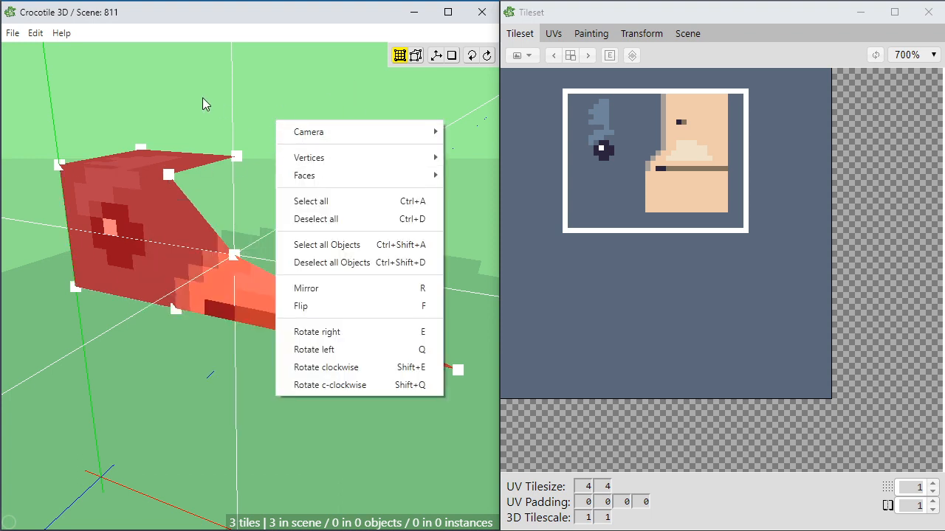
{"action": "right_click", "coordinate": [134, 104]}
{"action": "mouse_move", "coordinate": [190, 163]}
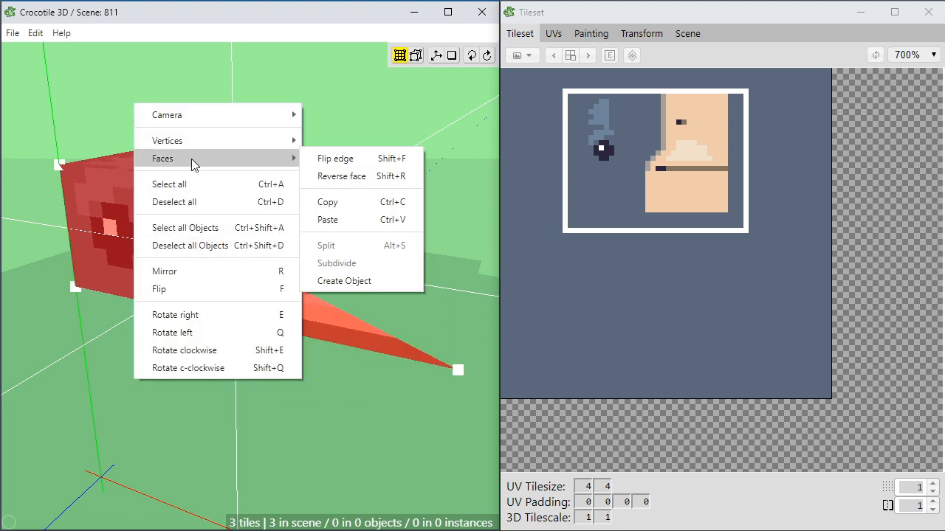
{"action": "left_click", "coordinate": [371, 284]}
{"action": "left_click", "coordinate": [208, 268]}
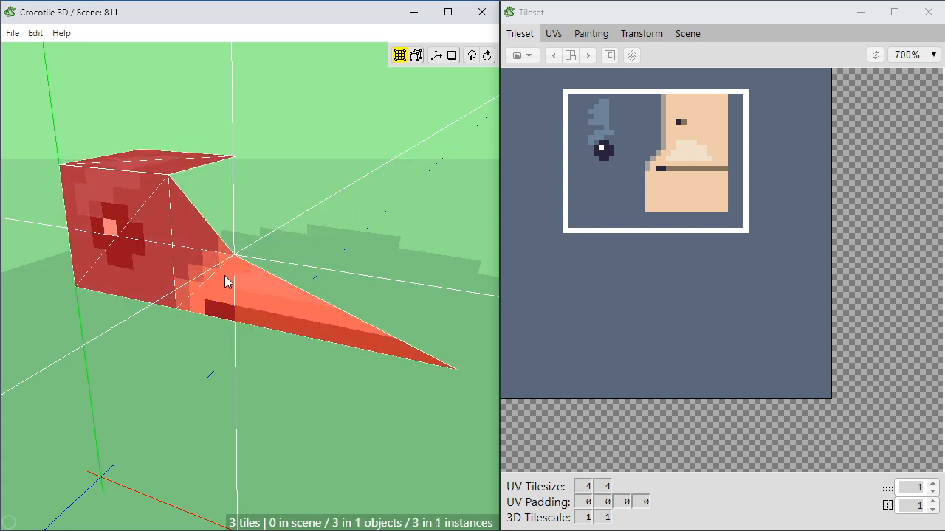
{"action": "left_click", "coordinate": [314, 281]}
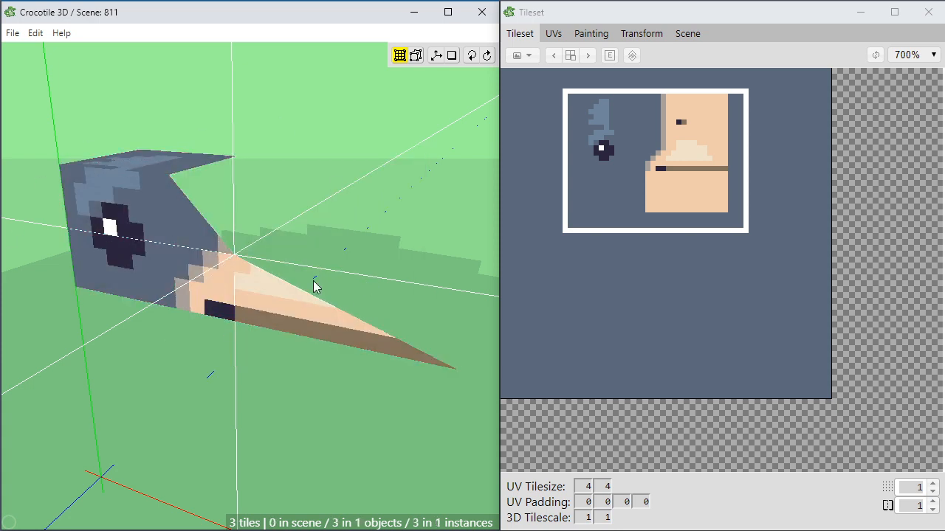
Rename the newly created object as bird.
{"action": "left_click", "coordinate": [682, 37]}
{"action": "double_click", "coordinate": [559, 84]}
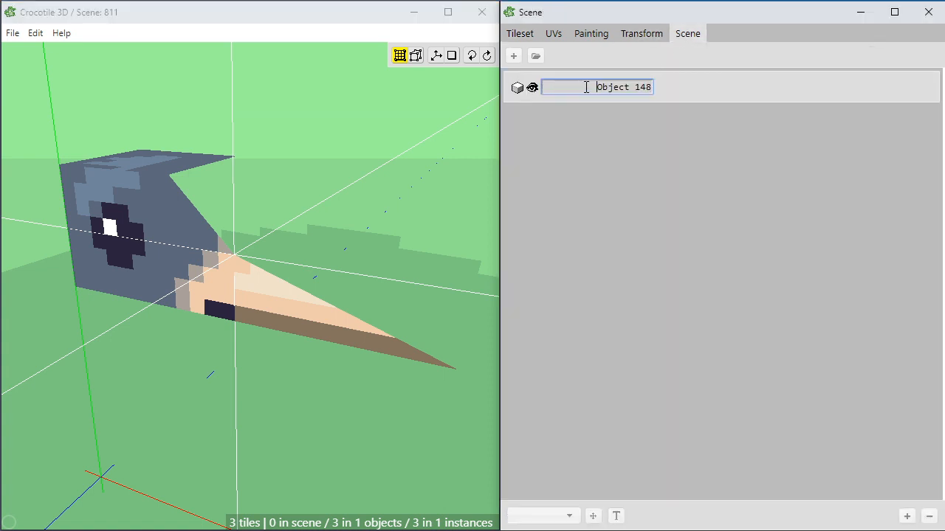
{"action": "left_click_drag", "start_coordinate": [586, 87], "coordinate": [653, 87]}
{"action": "key", "text": "Return"}
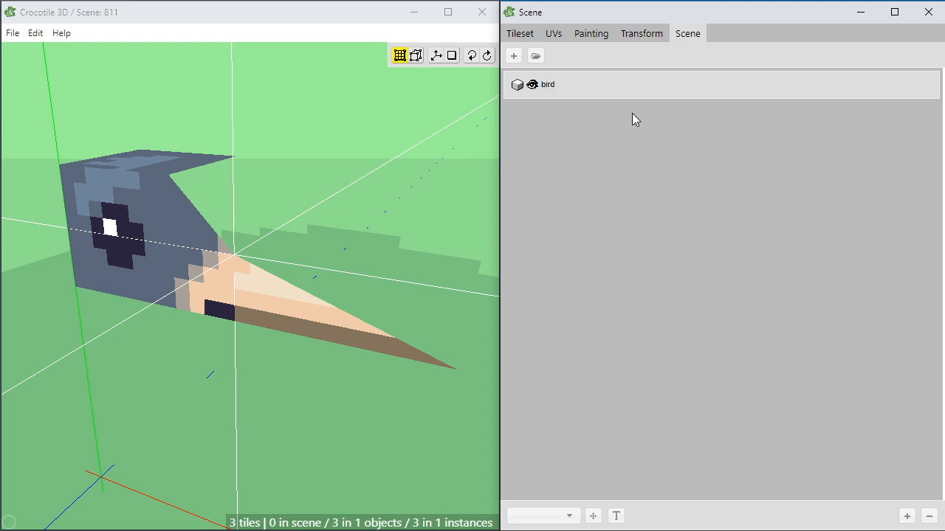
Enable mirroring in the bird object's properties and set its axis to Z.
{"action": "right_click", "coordinate": [575, 88]}
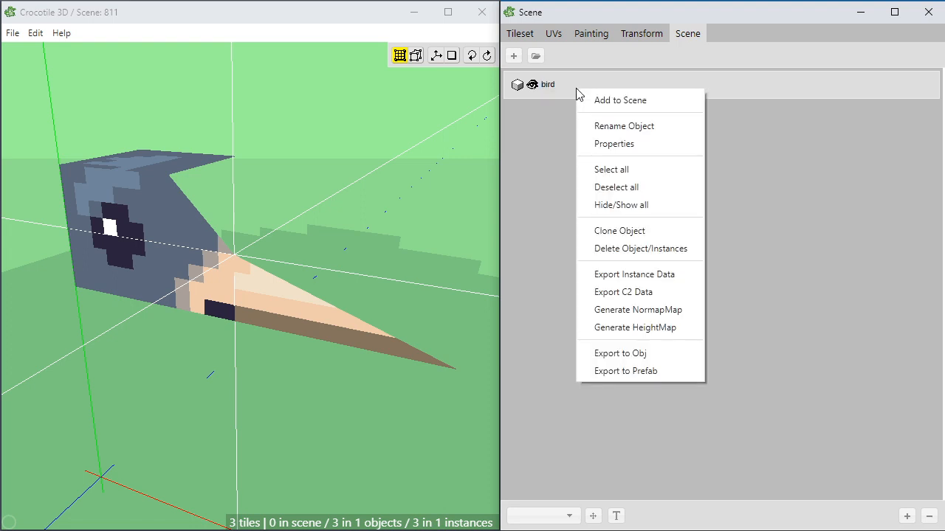
{"action": "left_click", "coordinate": [602, 145]}
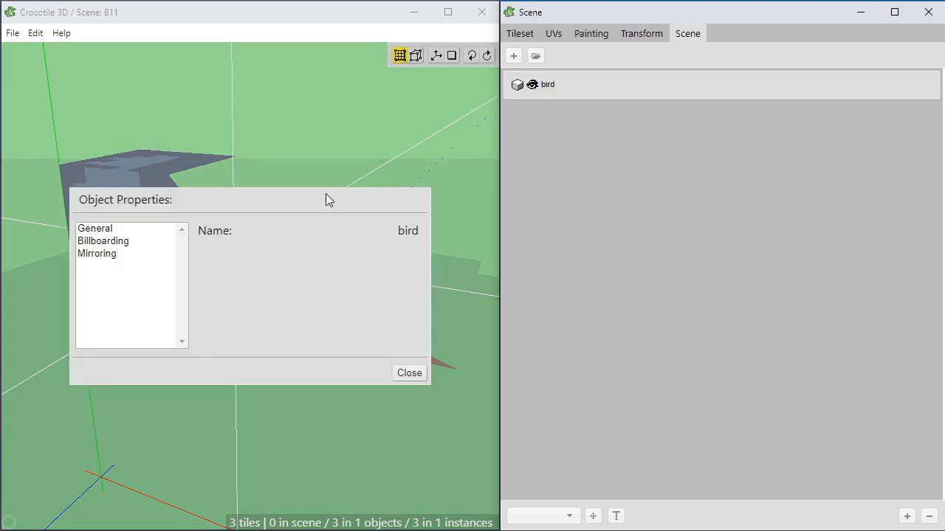
{"action": "left_click", "coordinate": [101, 241]}
{"action": "left_click", "coordinate": [104, 229]}
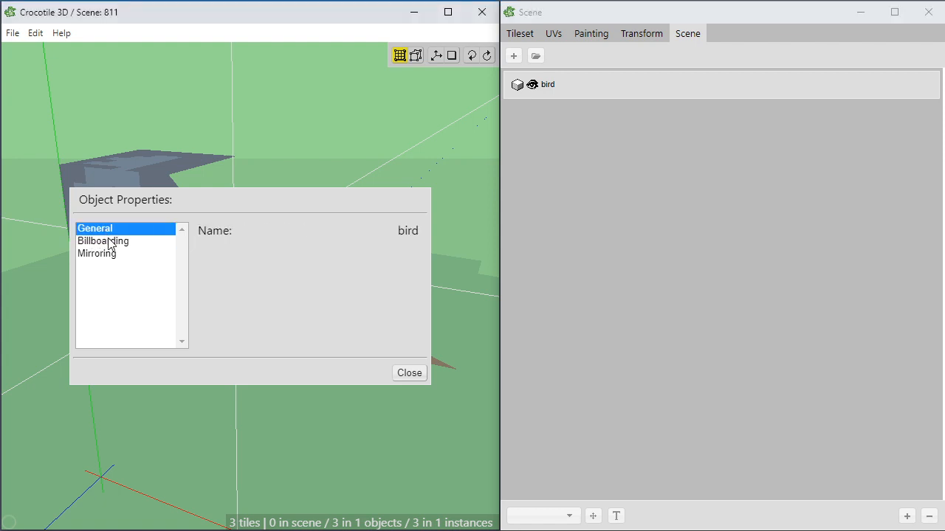
{"action": "left_click", "coordinate": [109, 243]}
{"action": "left_click", "coordinate": [110, 255]}
{"action": "left_click", "coordinate": [222, 242]}
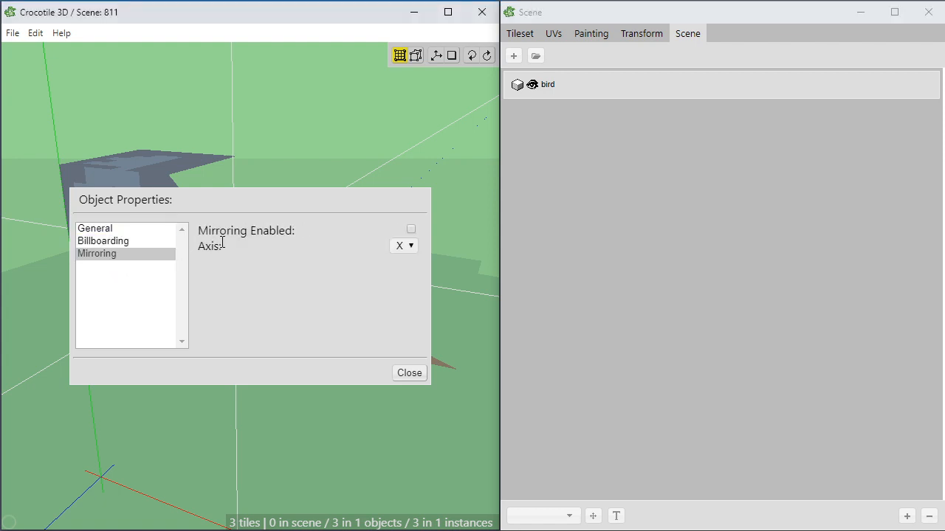
{"action": "left_click", "coordinate": [411, 229]}
{"action": "left_click", "coordinate": [393, 246]}
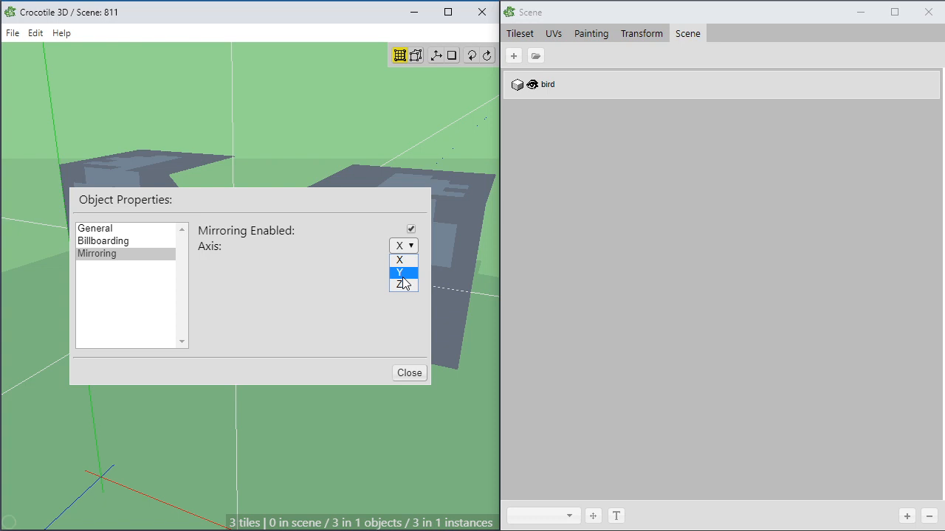
{"action": "left_click", "coordinate": [403, 284]}
{"action": "left_click", "coordinate": [397, 373]}
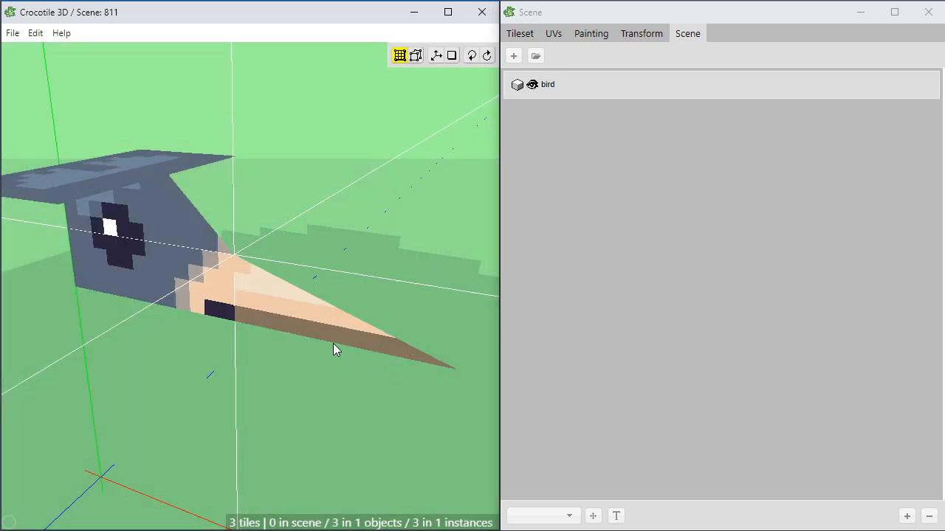
Orbit around the mirrored head and open the bird object for editing.
{"action": "key", "text": "space"}
{"action": "left_click_drag", "start_coordinate": [332, 343], "coordinate": [247, 186]}
{"action": "key", "text": "space"}
{"action": "left_click", "coordinate": [247, 186]}
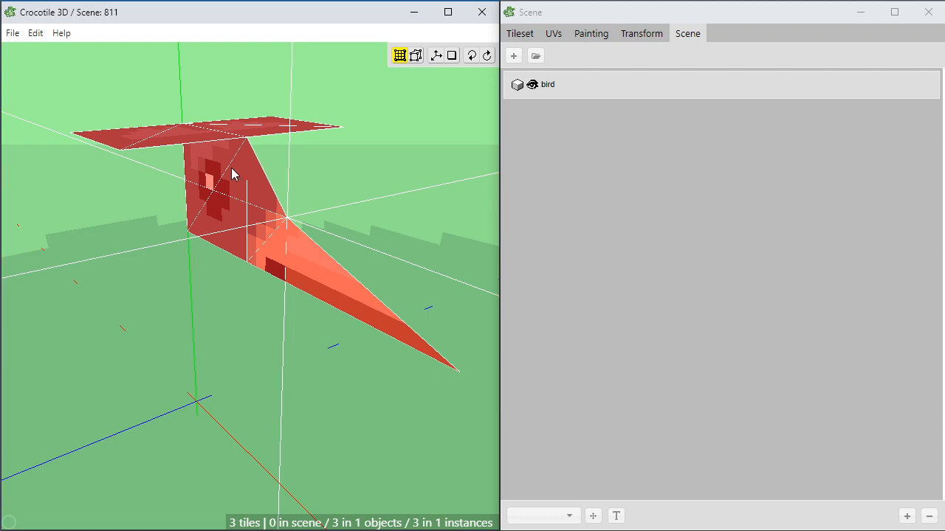
{"action": "right_click", "coordinate": [231, 174]}
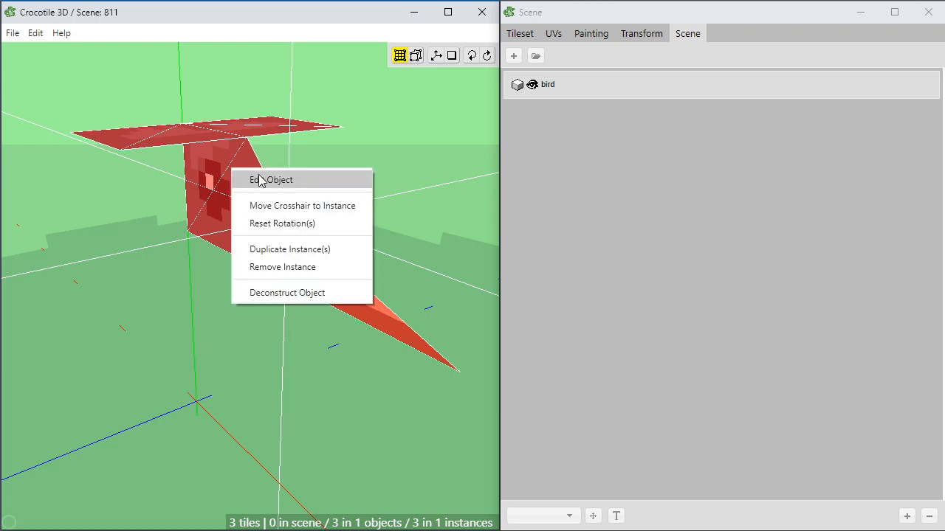
{"action": "left_click", "coordinate": [332, 155]}
{"action": "left_click", "coordinate": [219, 199]}
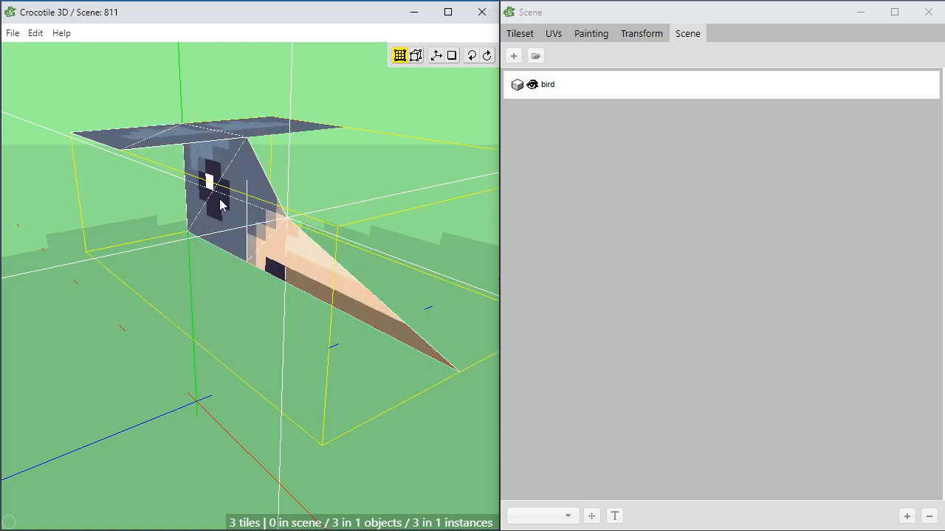
{"action": "double_click", "coordinate": [219, 198]}
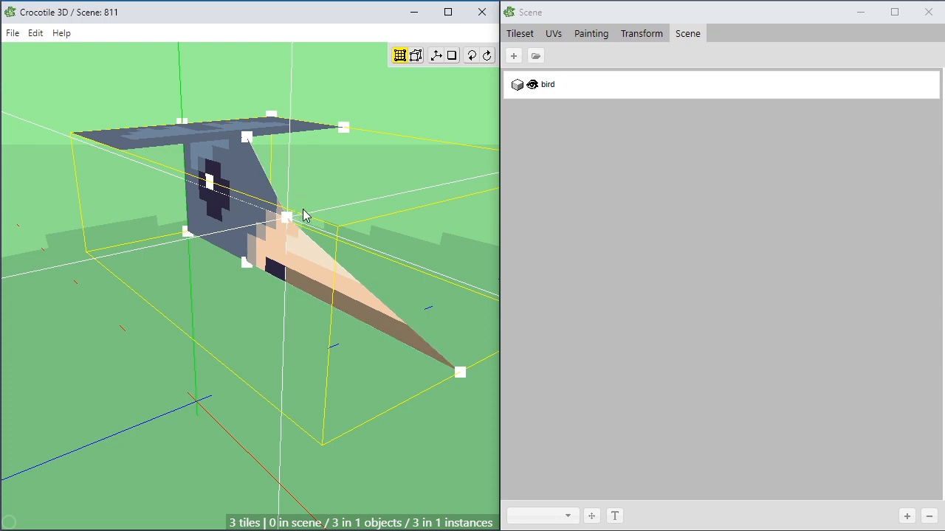
Select the bird object's 0: Origin point and move it to the crosshair beside the head.
{"action": "left_click_drag", "start_coordinate": [303, 209], "coordinate": [309, 202]}
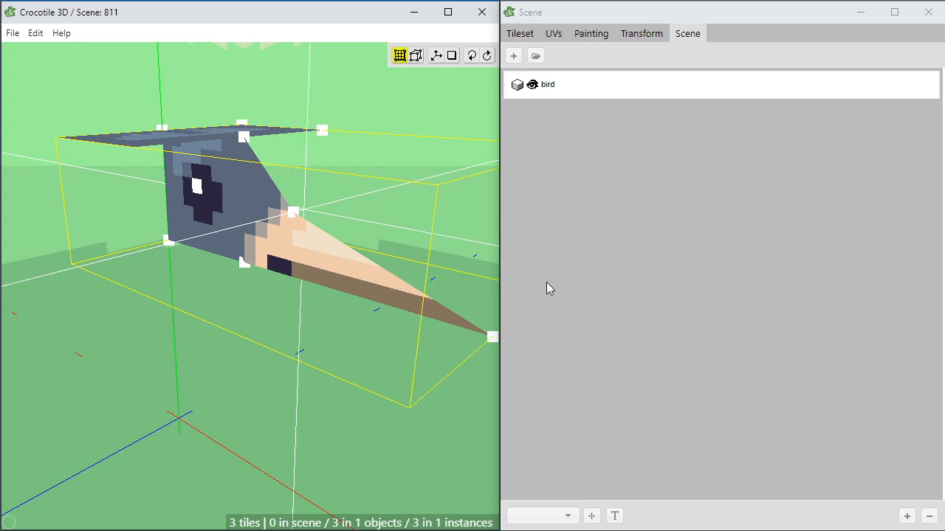
{"action": "left_click", "coordinate": [575, 520]}
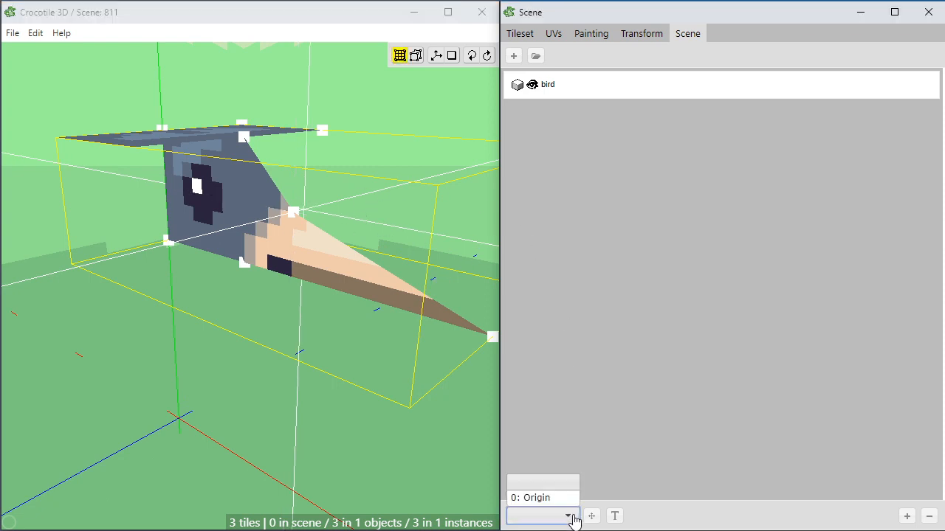
{"action": "left_click", "coordinate": [547, 502]}
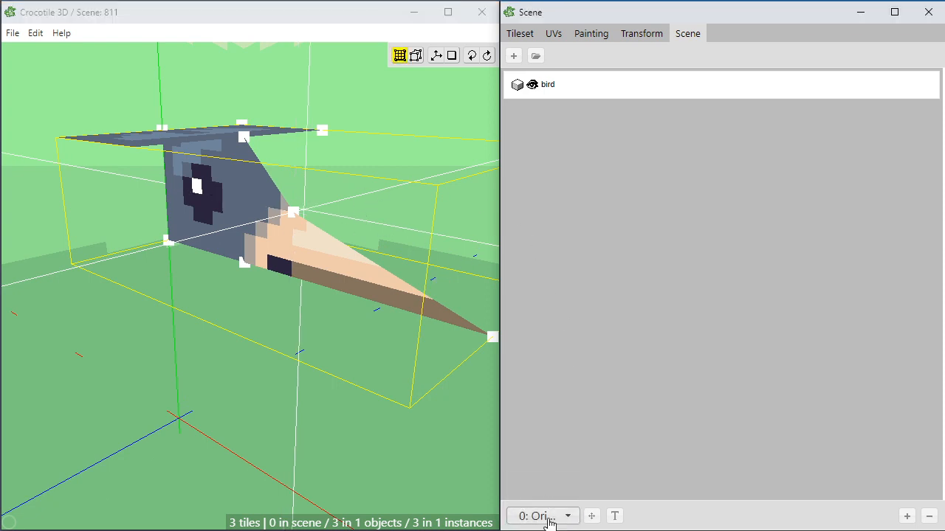
{"action": "left_click", "coordinate": [549, 516]}
{"action": "left_click", "coordinate": [548, 499]}
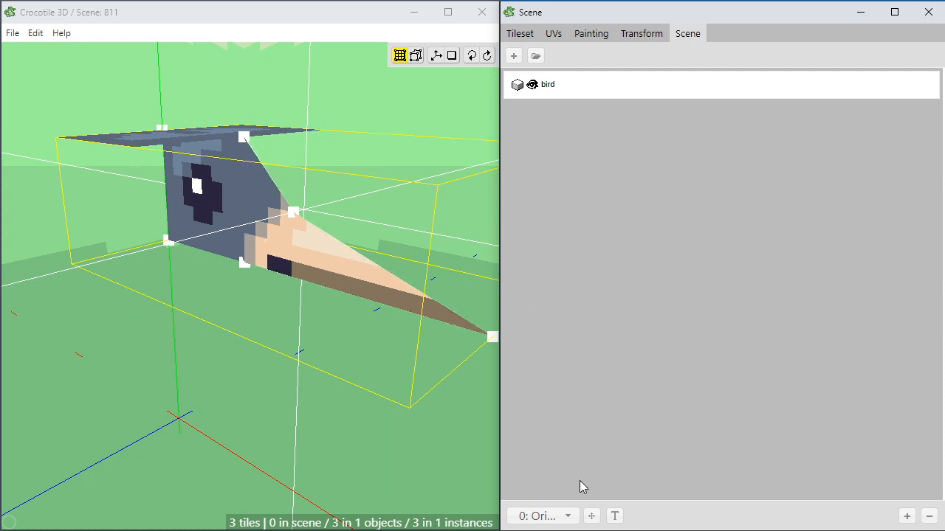
{"action": "left_click", "coordinate": [267, 325]}
{"action": "key", "text": "space"}
{"action": "left_click_drag", "start_coordinate": [293, 359], "coordinate": [232, 367]}
{"action": "key", "text": "space"}
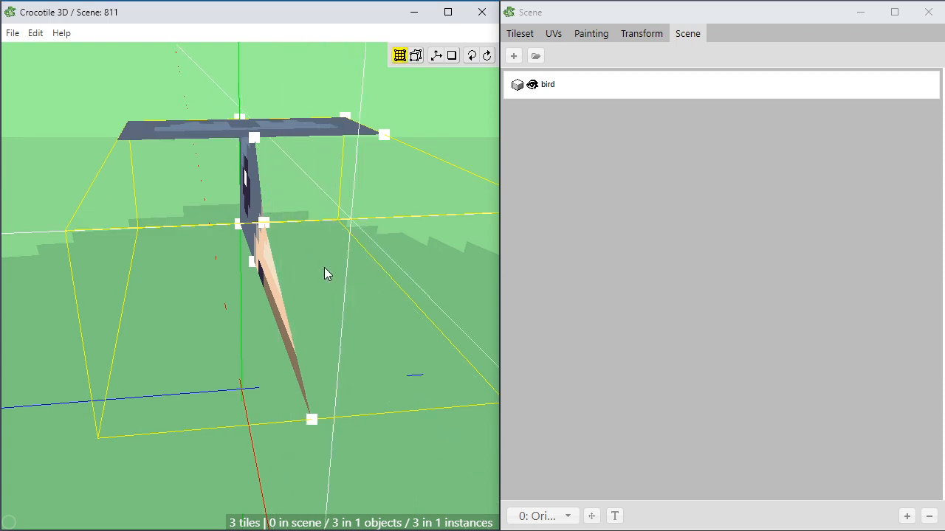
{"action": "key", "text": "space"}
{"action": "left_click_drag", "start_coordinate": [376, 319], "coordinate": [347, 326]}
{"action": "key", "text": "space"}
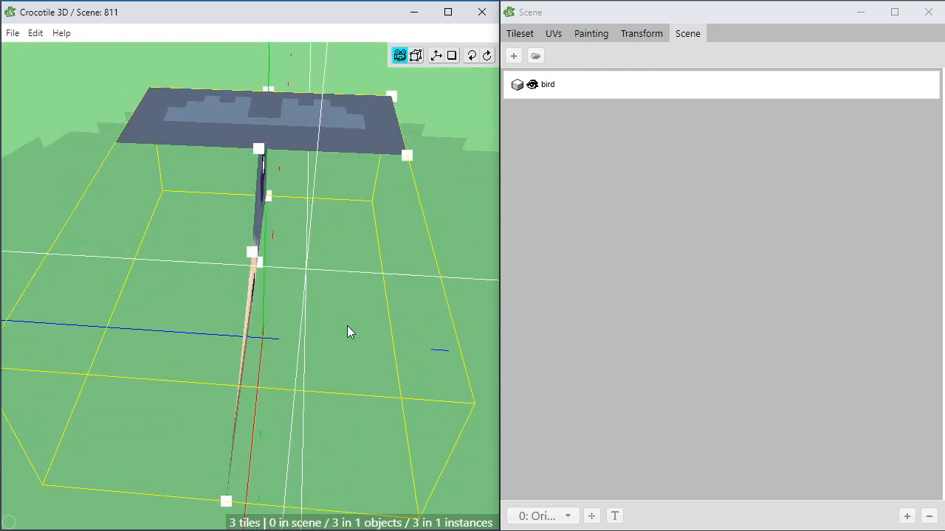
{"action": "key", "text": "space"}
{"action": "key", "text": "space"}
{"action": "left_click_drag", "start_coordinate": [340, 351], "coordinate": [343, 329]}
{"action": "key", "text": "space"}
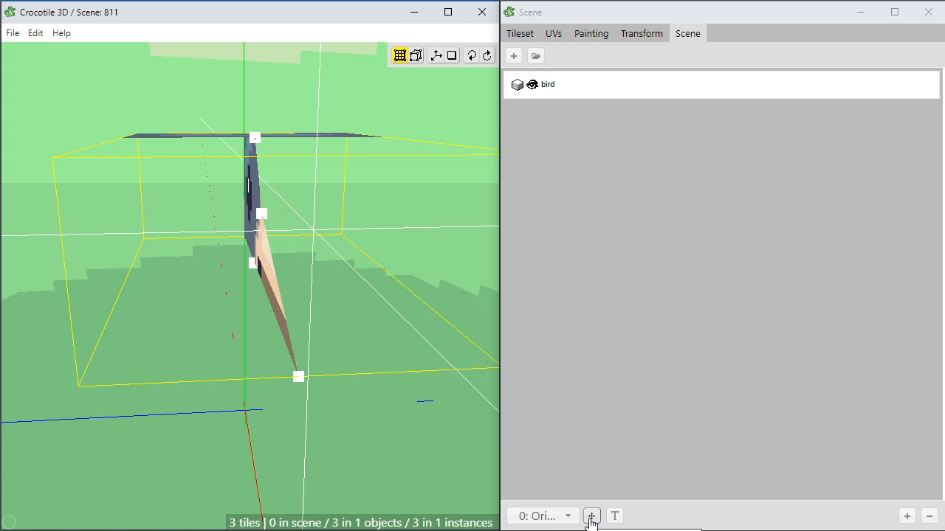
{"action": "left_click", "coordinate": [590, 517]}
Examine the mirrored head and the relocated origin point from several angles.
{"action": "key", "text": "space"}
{"action": "left_click_drag", "start_coordinate": [243, 436], "coordinate": [329, 334]}
{"action": "scroll", "coordinate": [308, 337], "scroll_direction": "up", "scroll_amount": 2}
{"action": "right_click_drag", "start_coordinate": [379, 210], "coordinate": [322, 263]}
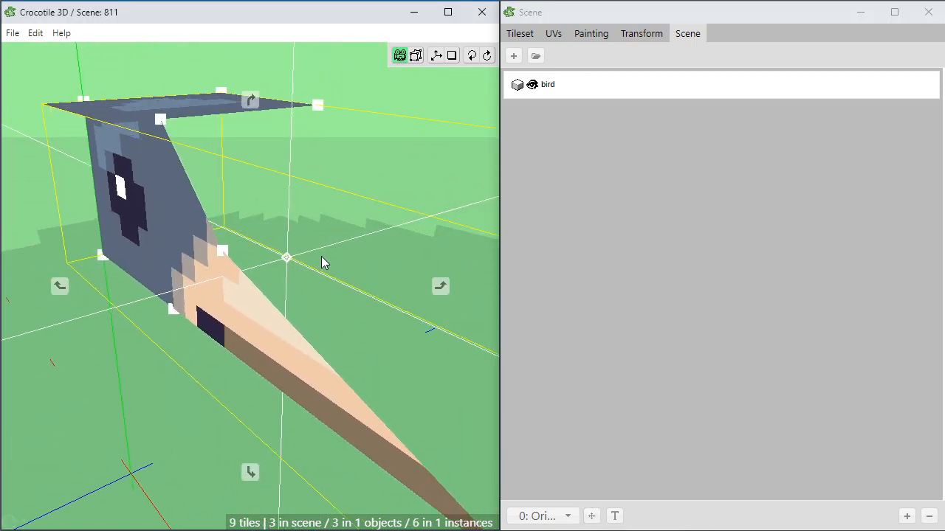
{"action": "scroll", "coordinate": [322, 257], "scroll_direction": "up", "scroll_amount": 2}
{"action": "scroll", "coordinate": [321, 257], "scroll_direction": "down", "scroll_amount": 1}
{"action": "key", "text": "space"}
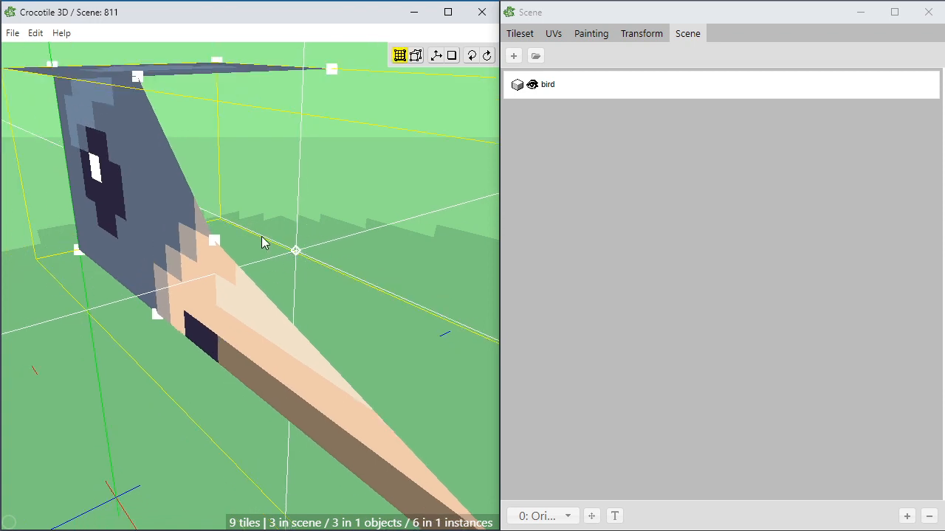
{"action": "scroll", "coordinate": [262, 243], "scroll_direction": "down", "scroll_amount": 2}
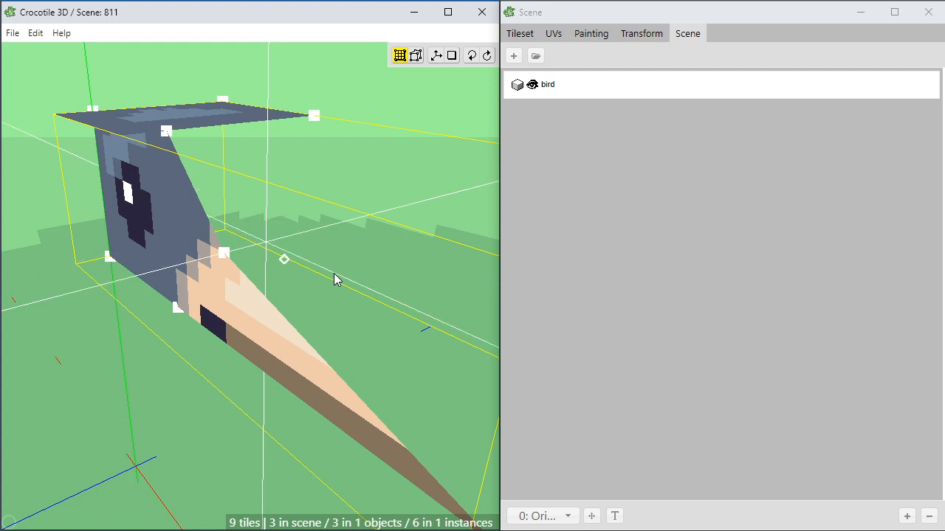
{"action": "key", "text": "space"}
{"action": "left_click_drag", "start_coordinate": [334, 274], "coordinate": [307, 296]}
{"action": "key", "text": "space"}
{"action": "key", "text": "space"}
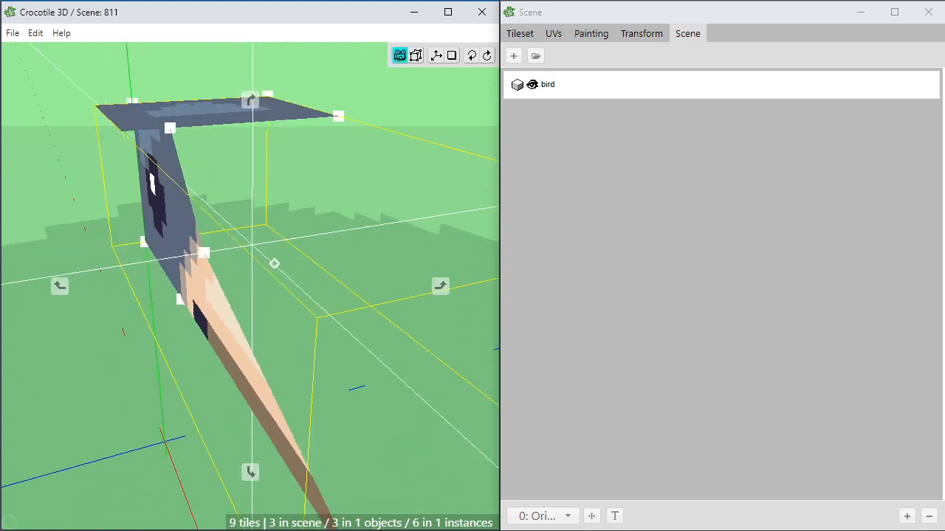
{"action": "right_click_drag", "start_coordinate": [307, 295], "coordinate": [302, 239]}
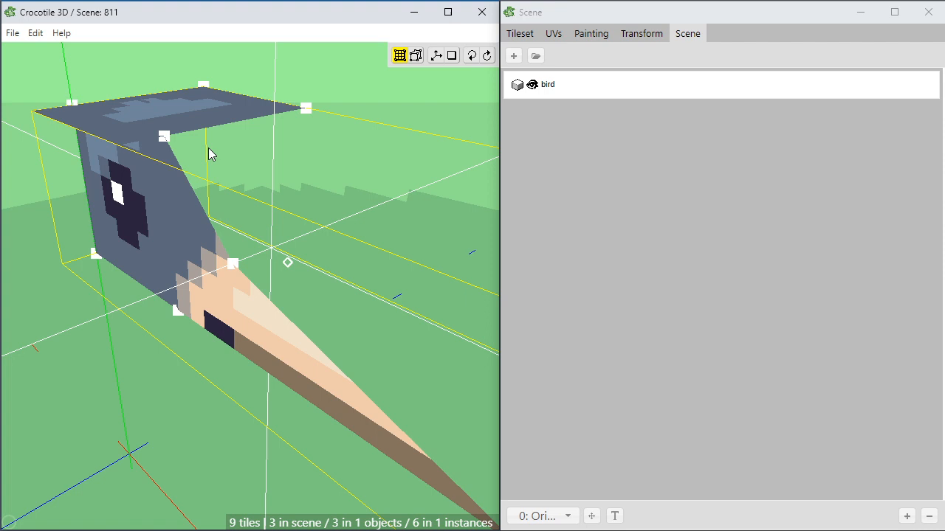
Examine the head's top face and how its mirrored half overlaps it from above.
{"action": "key", "text": "space"}
{"action": "right_click_drag", "start_coordinate": [200, 153], "coordinate": [258, 211]}
{"action": "left_click", "coordinate": [315, 159]}
{"action": "key", "text": "space"}
{"action": "left_click_drag", "start_coordinate": [325, 211], "coordinate": [359, 187]}
{"action": "key", "text": "space"}
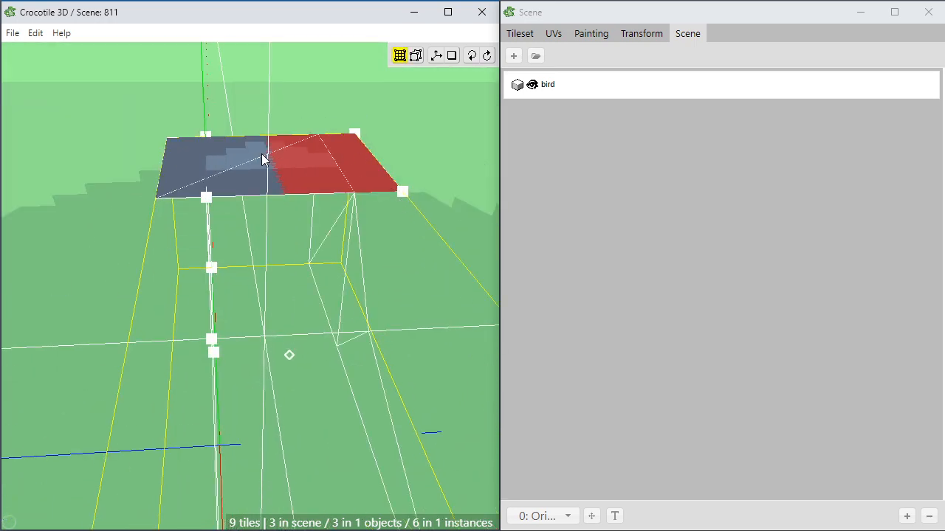
{"action": "key", "text": "space"}
{"action": "left_click_drag", "start_coordinate": [283, 143], "coordinate": [286, 218]}
{"action": "key", "text": "space"}
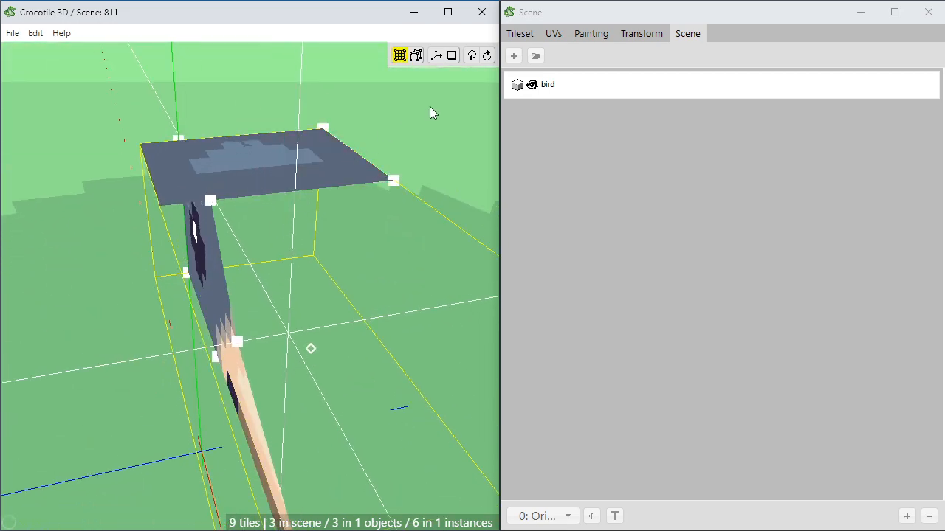
Select the outer-edge vertices of the head's top face and move them inward to the mirror's centre line.
{"action": "left_click_drag", "start_coordinate": [429, 108], "coordinate": [307, 253]}
{"action": "key", "text": "a"}
{"action": "key", "text": "a"}
{"action": "key", "text": "a"}
{"action": "key", "text": "a"}
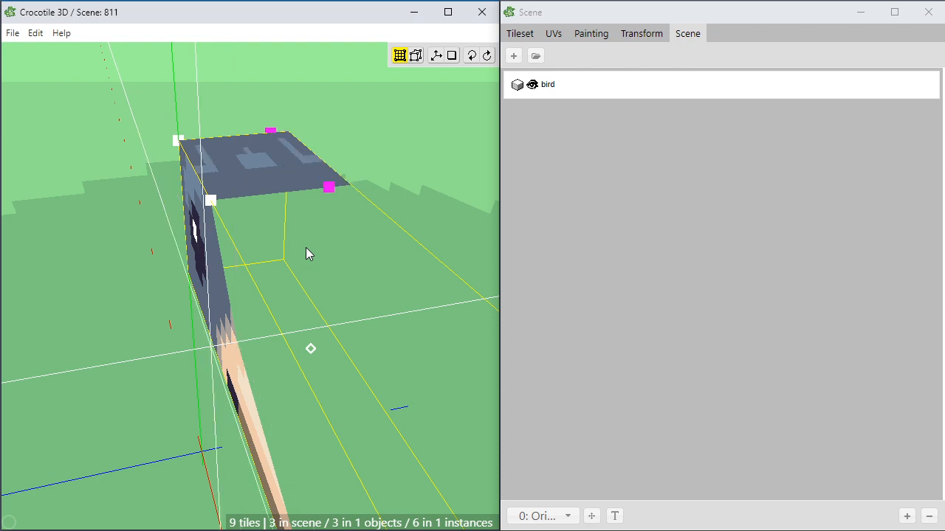
{"action": "key", "text": "a"}
{"action": "key", "text": "d"}
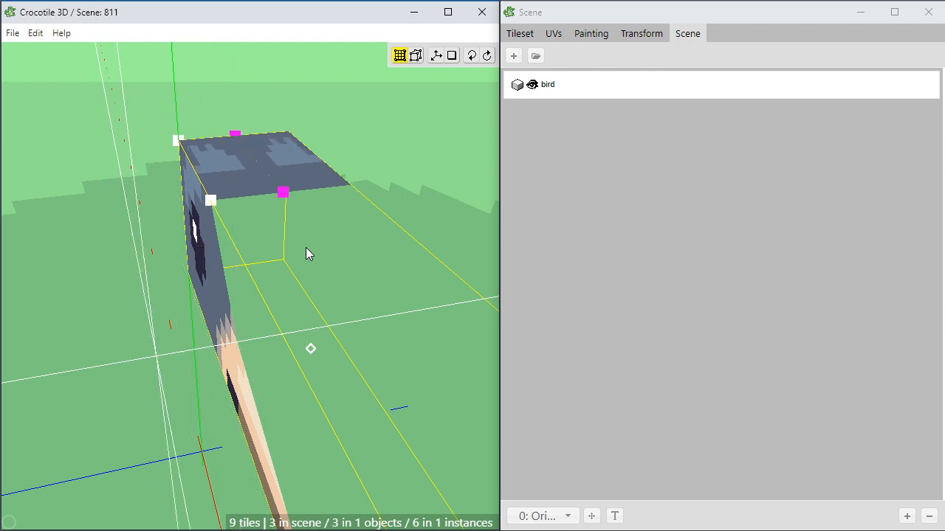
Raise the centre-line vertices of the head's top face so both halves slope up to a ridge.
{"action": "key", "text": "w"}
{"action": "key", "text": "w"}
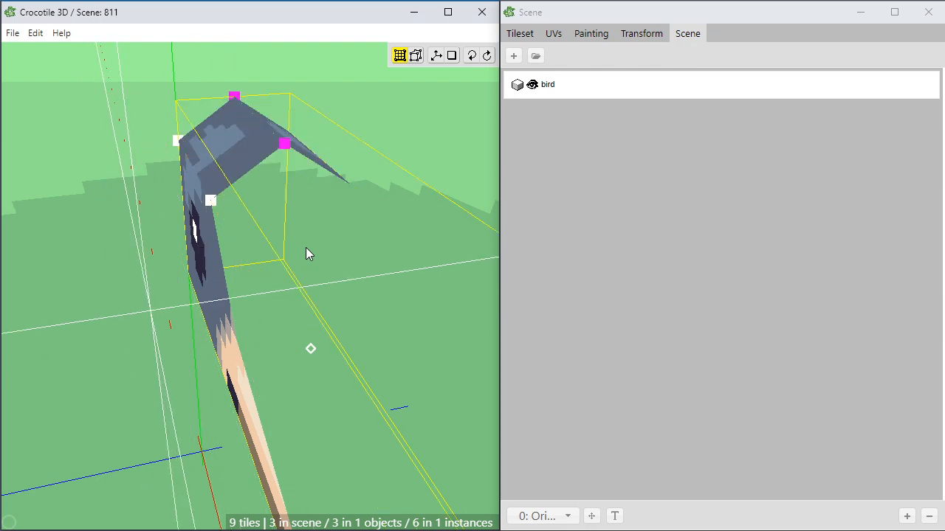
{"action": "left_click", "coordinate": [305, 253]}
{"action": "key", "text": "space"}
{"action": "mouse_move", "coordinate": [306, 253]}
{"action": "left_mouse_down"}
{"action": "mouse_move", "coordinate": [243, 240]}
{"action": "mouse_move", "coordinate": [330, 214]}
{"action": "mouse_move", "coordinate": [334, 184]}
{"action": "mouse_move", "coordinate": [308, 251]}
{"action": "left_mouse_up"}
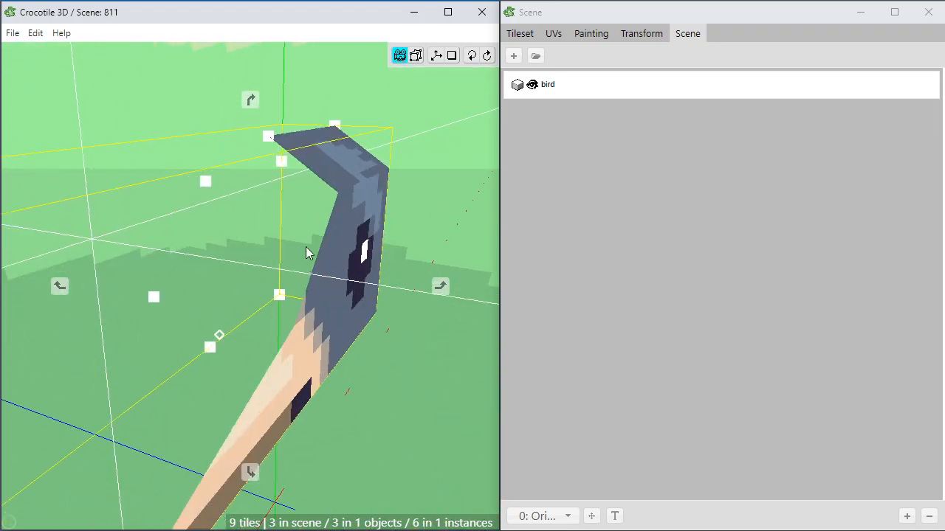
{"action": "scroll", "coordinate": [307, 251], "scroll_direction": "down", "scroll_amount": 2}
{"action": "right_click_drag", "start_coordinate": [307, 251], "coordinate": [329, 197]}
{"action": "left_click_drag", "start_coordinate": [249, 256], "coordinate": [337, 184]}
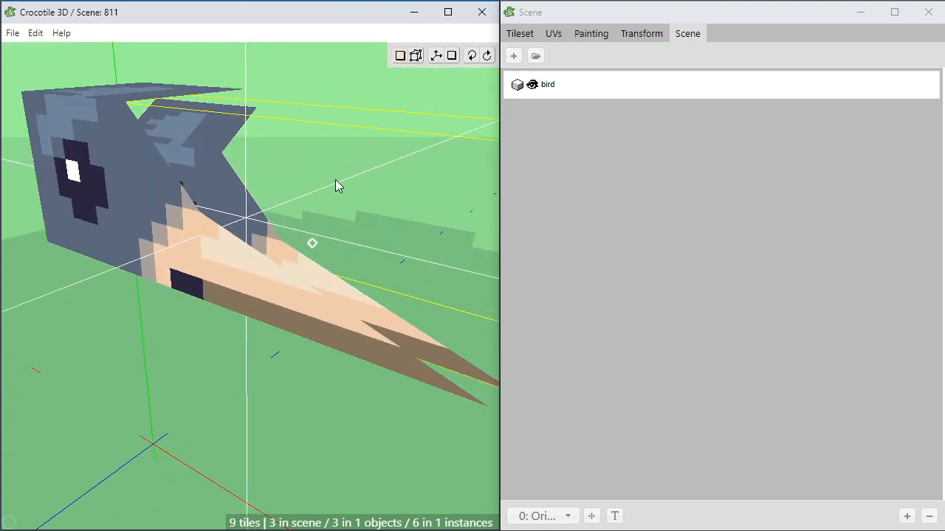
{"action": "scroll", "coordinate": [335, 179], "scroll_direction": "down", "scroll_amount": 2}
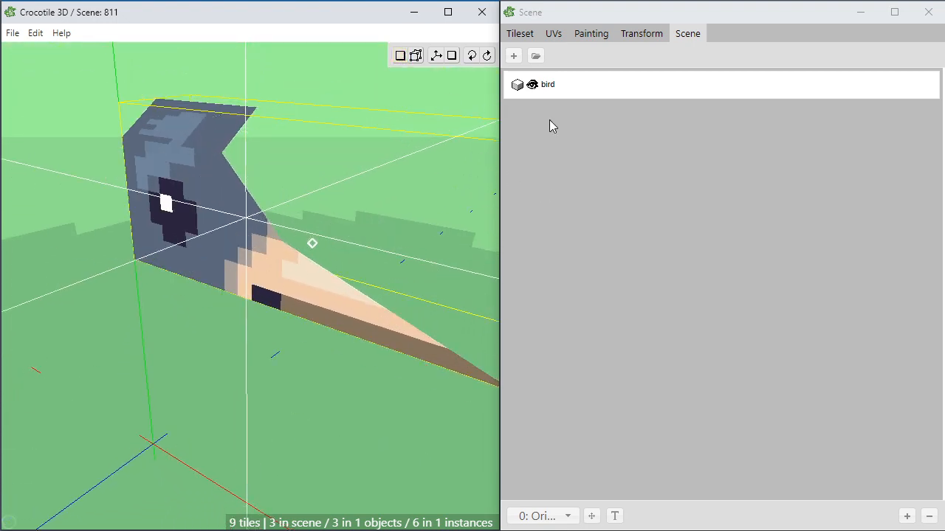
Choose the four-by-two-tile beak-top region of the tileset and target the head's upper front corner for placement.
{"action": "left_click", "coordinate": [529, 37]}
{"action": "left_click", "coordinate": [648, 111]}
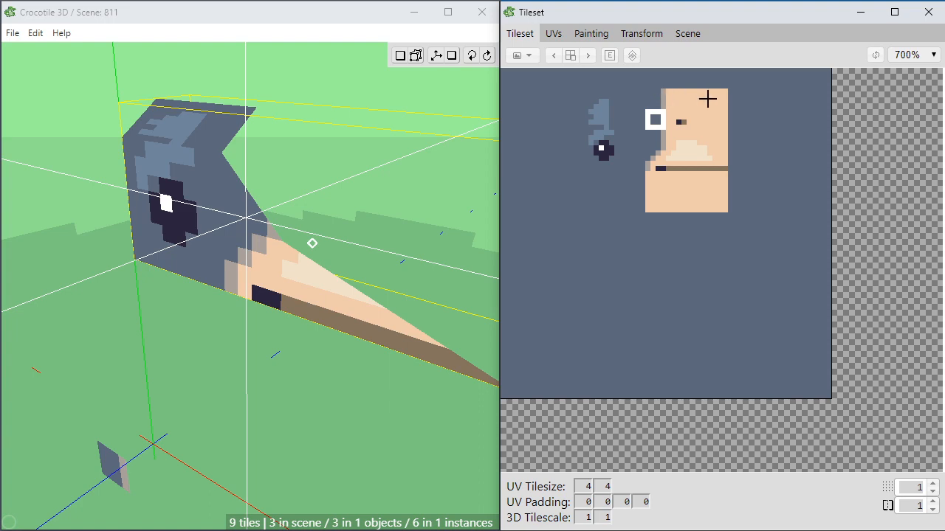
{"action": "left_click_drag", "start_coordinate": [707, 98], "coordinate": [651, 124]}
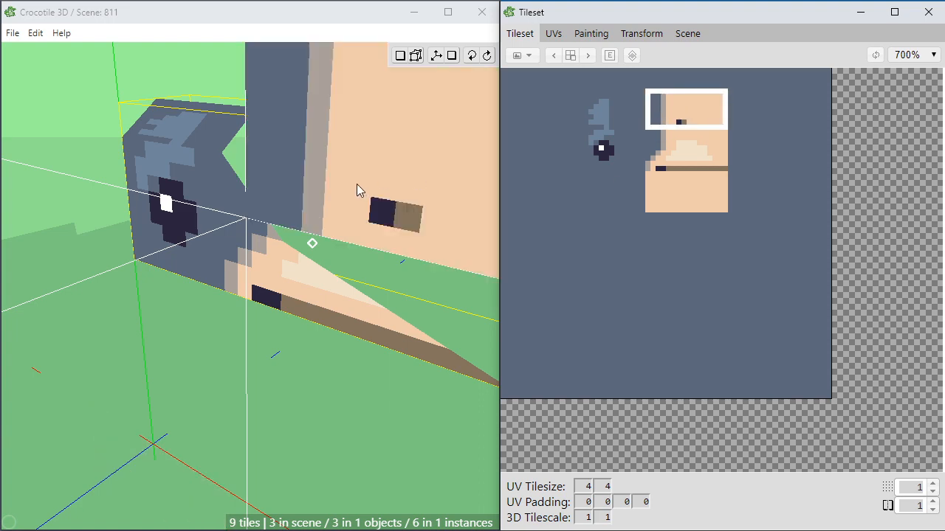
{"action": "right_click_drag", "start_coordinate": [356, 184], "coordinate": [253, 184]}
{"action": "key", "text": "Tab"}
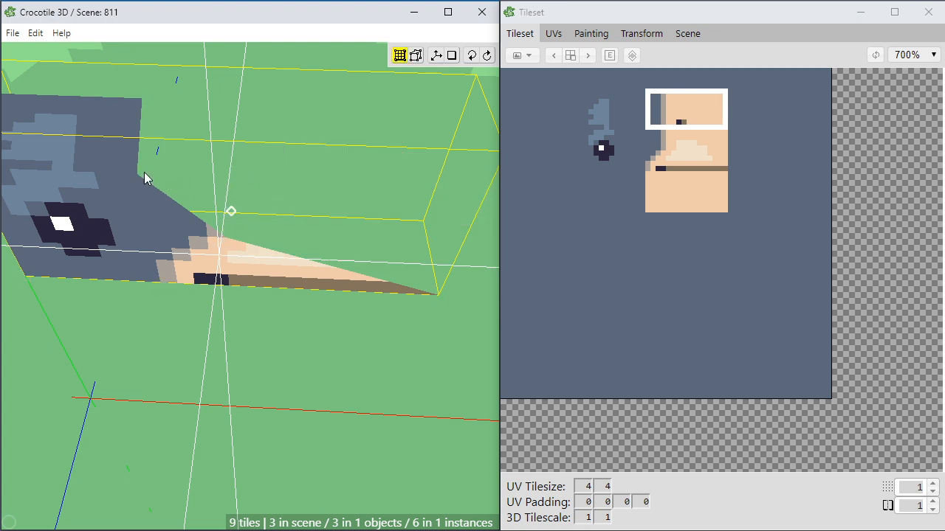
{"action": "left_click", "coordinate": [140, 174]}
Try to place the beak-top tile in front of the head, then undo the placement.
{"action": "right_click_drag", "start_coordinate": [243, 217], "coordinate": [266, 192]}
{"action": "key", "text": "Tab"}
{"action": "left_click", "coordinate": [324, 172]}
{"action": "key", "text": "Tab"}
{"action": "middle_click_drag", "start_coordinate": [209, 166], "coordinate": [280, 232]}
{"action": "right_click_drag", "start_coordinate": [280, 232], "coordinate": [237, 229]}
{"action": "key", "text": "ctrl+z"}
Place the beak-top tile horizontally so it extends forward from the head's upper front edge.
{"action": "left_click", "coordinate": [265, 154]}
{"action": "key", "text": "Tab"}
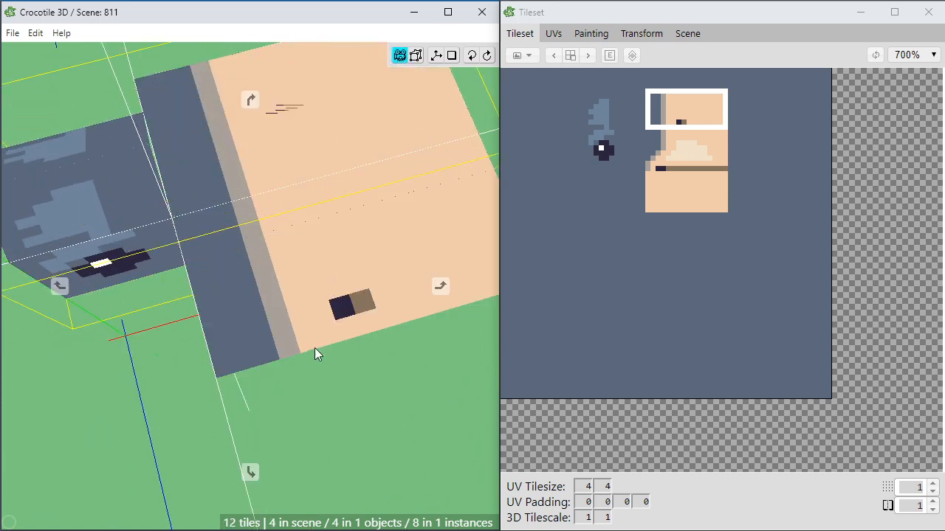
{"action": "right_click_drag", "start_coordinate": [315, 348], "coordinate": [319, 322]}
{"action": "key", "text": "Tab"}
{"action": "right_click_drag", "start_coordinate": [268, 395], "coordinate": [381, 156]}
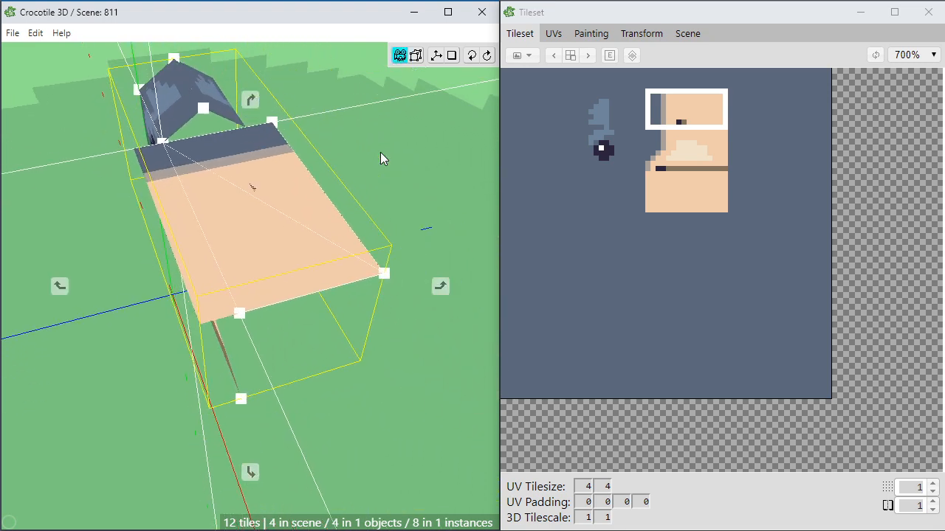
Select the outer-edge vertices of the beak-top face and move them inward to the mirror's centre line.
{"action": "left_click", "coordinate": [399, 55]}
{"action": "left_click_drag", "start_coordinate": [299, 137], "coordinate": [264, 151]}
{"action": "left_click_drag", "start_coordinate": [421, 213], "coordinate": [362, 296], "text": "shift"}
{"action": "key", "text": "a"}
{"action": "key", "text": "a"}
{"action": "key", "text": "a"}
{"action": "key", "text": "a"}
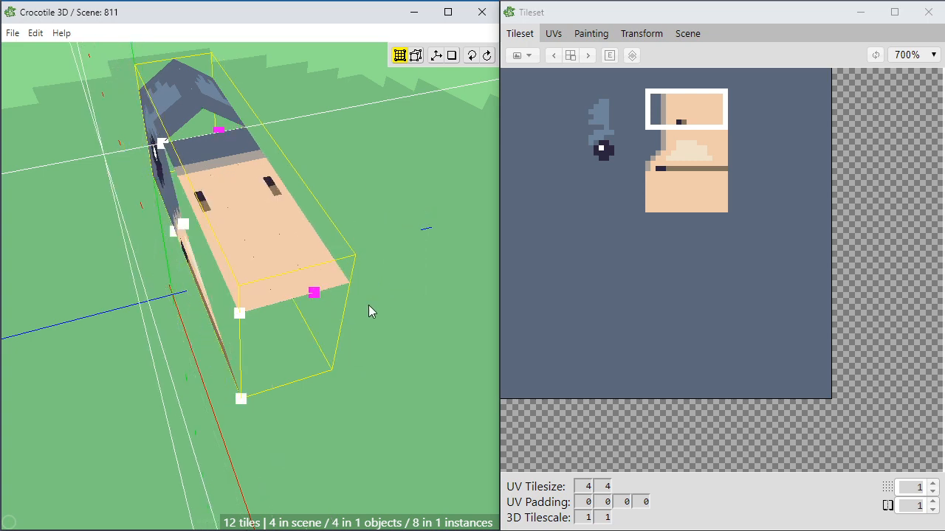
{"action": "key", "text": "s"}
{"action": "key", "text": "space"}
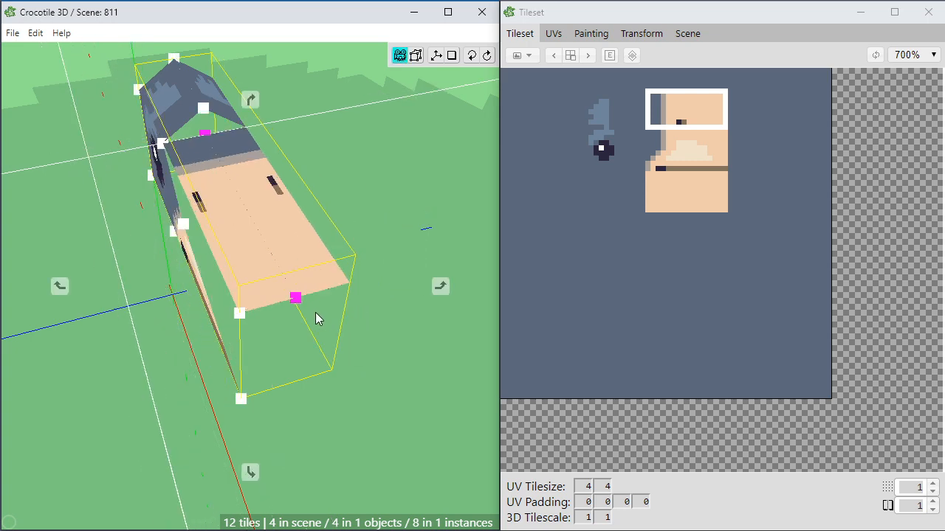
Raise the beak-top face's centre-line vertices to the height of the head's ridge.
{"action": "key", "text": "w"}
{"action": "key", "text": "w"}
{"action": "left_click_drag", "start_coordinate": [315, 312], "coordinate": [420, 273]}
{"action": "left_click_drag", "start_coordinate": [203, 244], "coordinate": [244, 327]}
{"action": "key", "text": "space"}
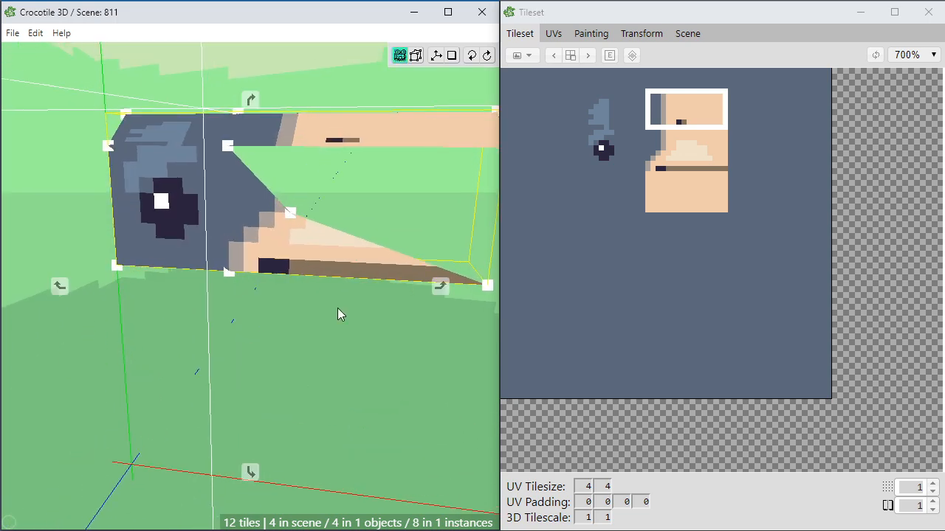
Select the beak-top face and examine from several angles how it lines up with the head and beak side.
{"action": "left_click_drag", "start_coordinate": [339, 295], "coordinate": [186, 165]}
{"action": "left_click", "coordinate": [258, 181]}
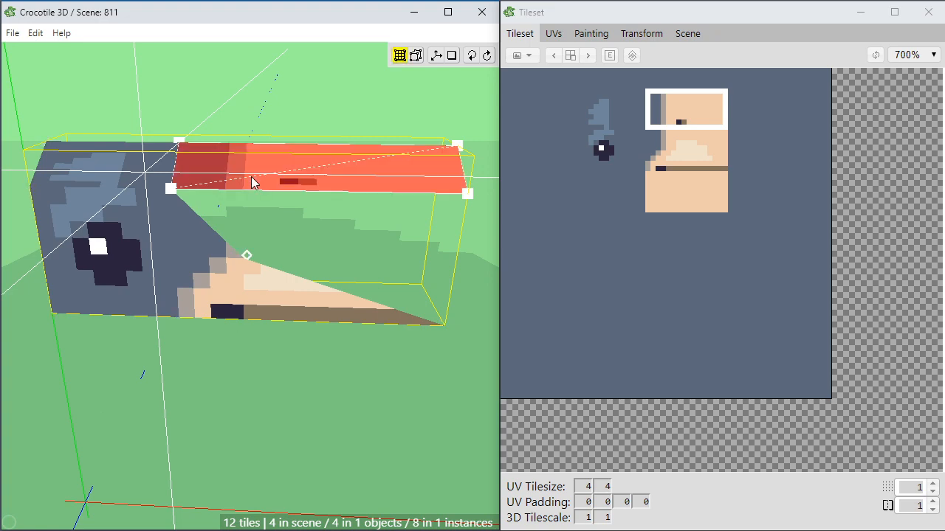
{"action": "key", "text": "space"}
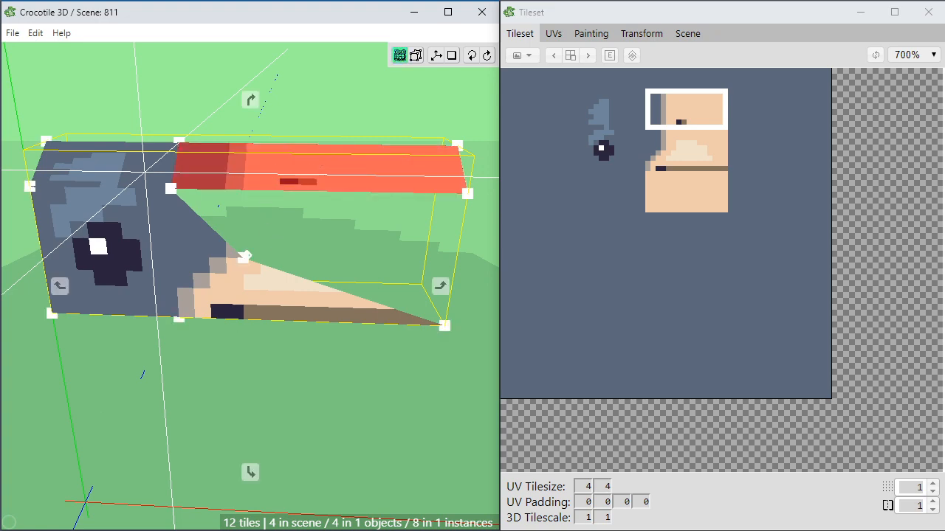
{"action": "left_click_drag", "start_coordinate": [264, 179], "coordinate": [262, 287]}
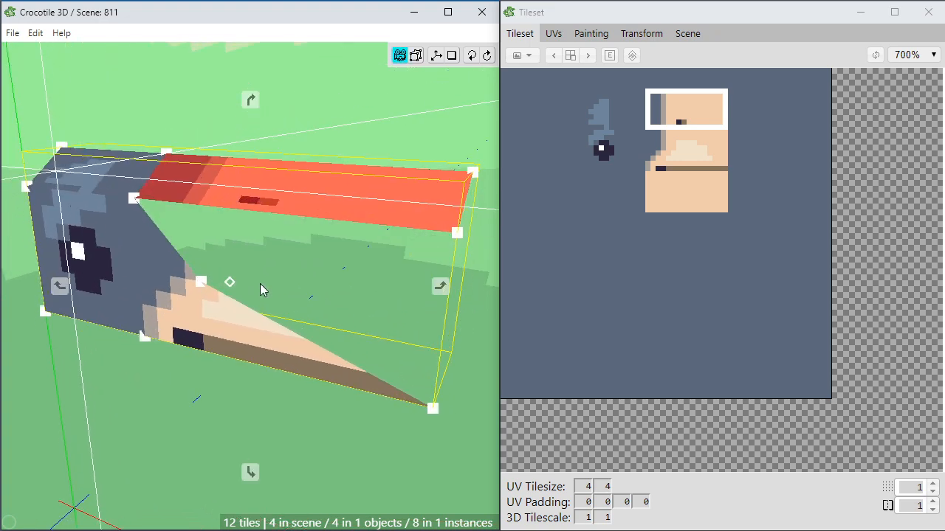
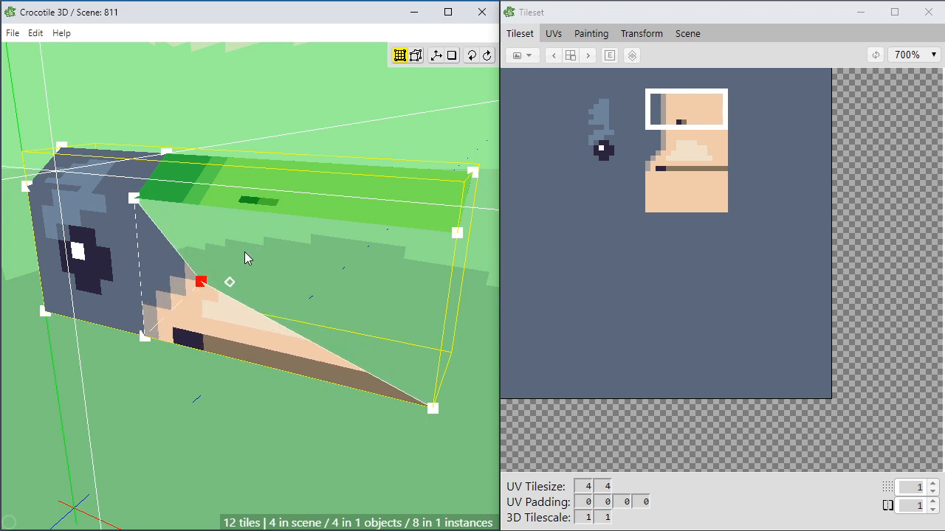
{"action": "middle_click_drag", "start_coordinate": [257, 261], "coordinate": [261, 217]}
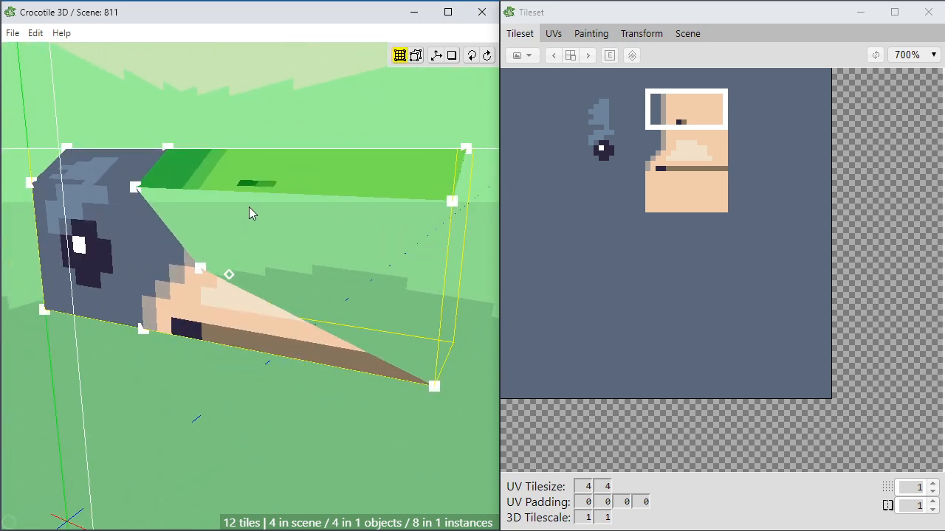
{"action": "left_click_drag", "start_coordinate": [241, 117], "coordinate": [99, 212]}
{"action": "left_click_drag", "start_coordinate": [297, 109], "coordinate": [474, 244]}
{"action": "left_click_drag", "start_coordinate": [331, 189], "coordinate": [122, 103]}
{"action": "middle_click_drag", "start_coordinate": [354, 268], "coordinate": [371, 264]}
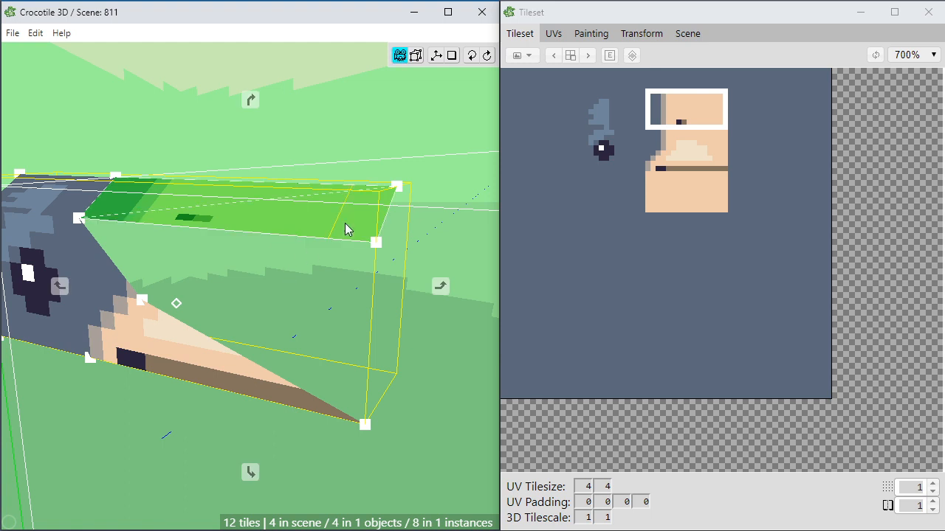
{"action": "middle_click_drag", "start_coordinate": [375, 241], "coordinate": [456, 233]}
{"action": "middle_click_drag", "start_coordinate": [213, 263], "coordinate": [224, 246]}
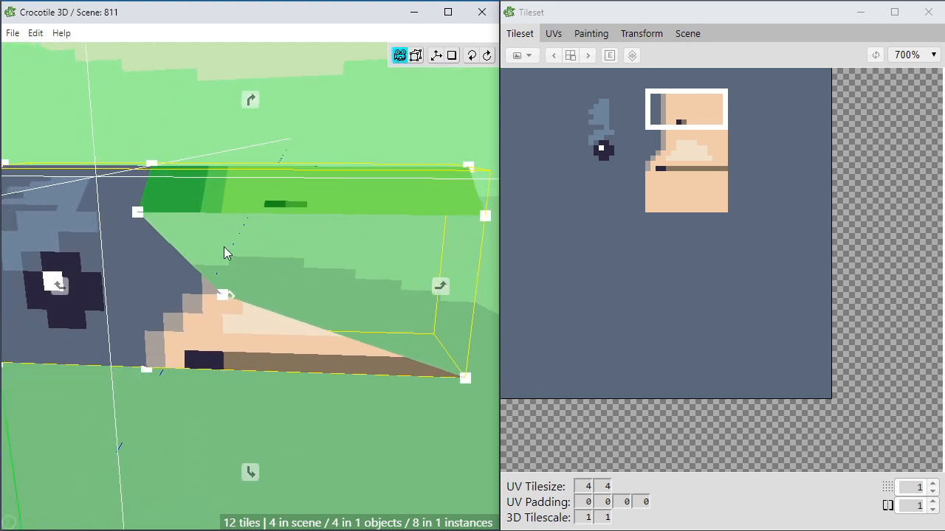
Split the beak-top face across its width where the grey strip meets the peach beak colour.
{"action": "right_click", "coordinate": [227, 203]}
{"action": "mouse_move", "coordinate": [232, 254]}
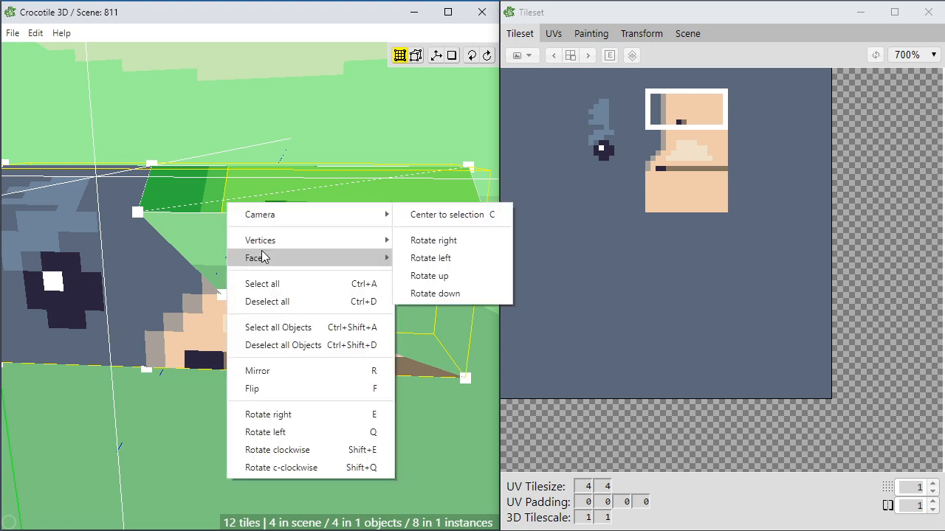
{"action": "left_click", "coordinate": [204, 232]}
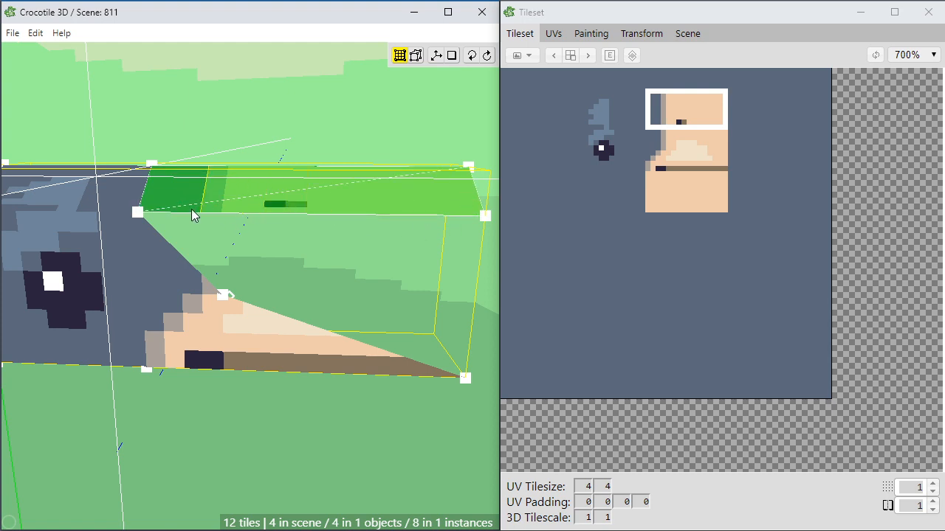
{"action": "right_click", "coordinate": [228, 208]}
{"action": "mouse_move", "coordinate": [275, 265]}
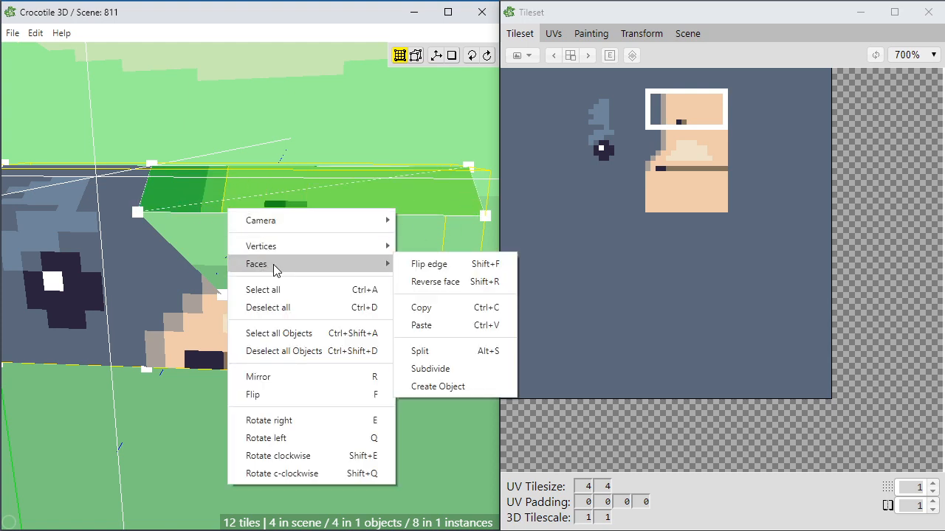
{"action": "left_click", "coordinate": [456, 351]}
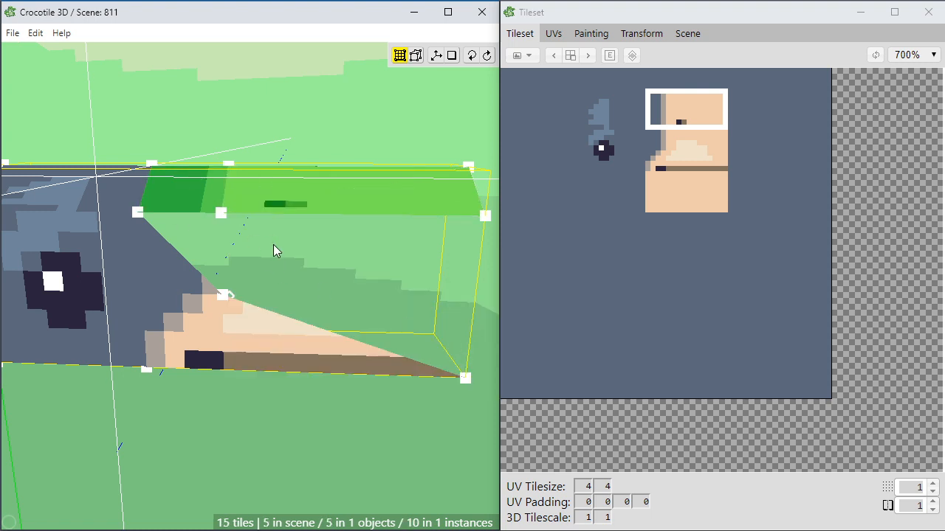
{"action": "left_click", "coordinate": [223, 228]}
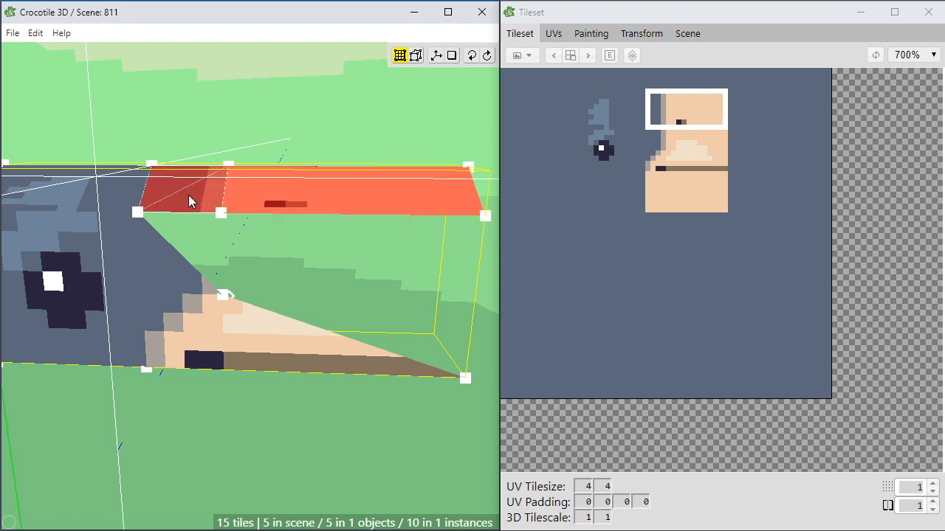
{"action": "left_click", "coordinate": [259, 233]}
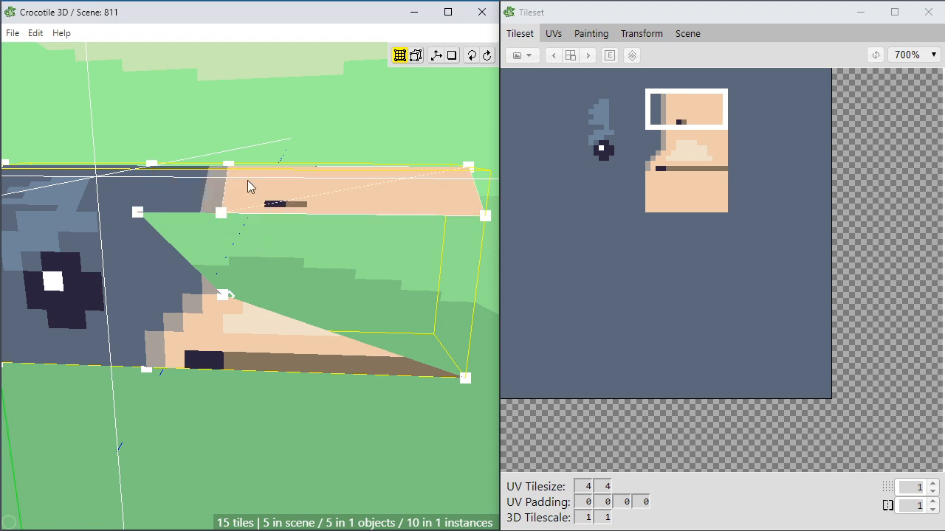
Lower the vertices along the new split until they meet the upper corner at the base of the beak side.
{"action": "left_click_drag", "start_coordinate": [250, 141], "coordinate": [208, 219]}
{"action": "key", "text": "s"}
{"action": "key", "text": "s"}
{"action": "key", "text": "s"}
{"action": "key", "text": "s"}
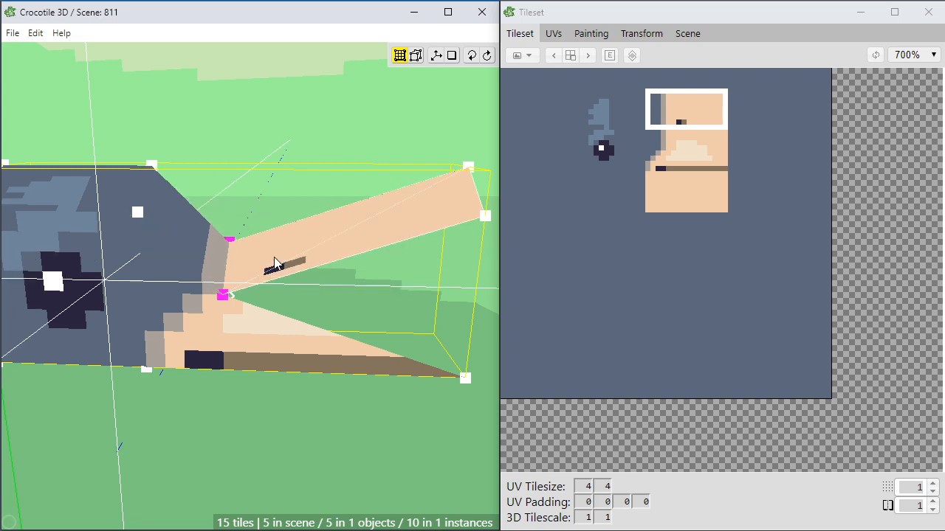
Lower the front-end vertices of the beak-top face until they meet the tip of the beak side.
{"action": "left_click_drag", "start_coordinate": [445, 150], "coordinate": [498, 232]}
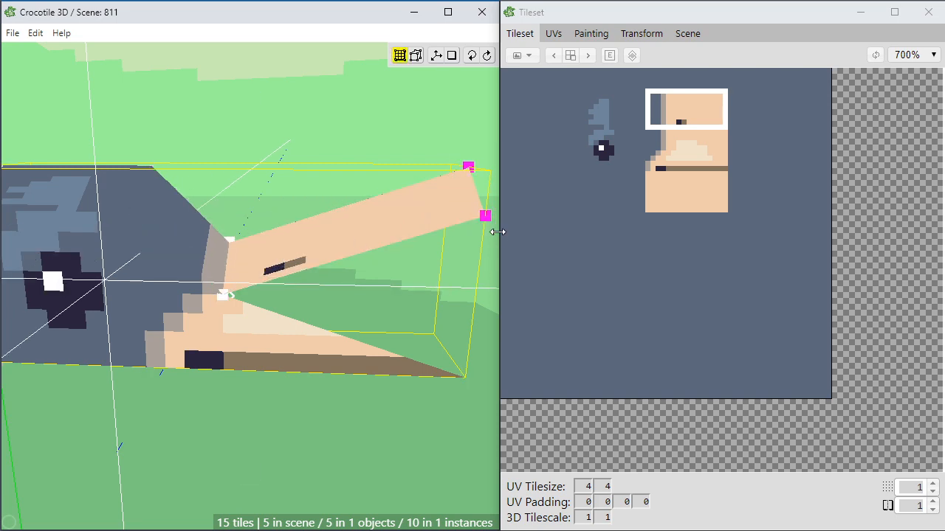
{"action": "key", "text": "s"}
{"action": "key", "text": "s"}
{"action": "key", "text": "s"}
{"action": "key", "text": "s"}
{"action": "key", "text": "s"}
{"action": "key", "text": "s"}
{"action": "key", "text": "s"}
{"action": "key", "text": "s"}
{"action": "left_click", "coordinate": [386, 393]}
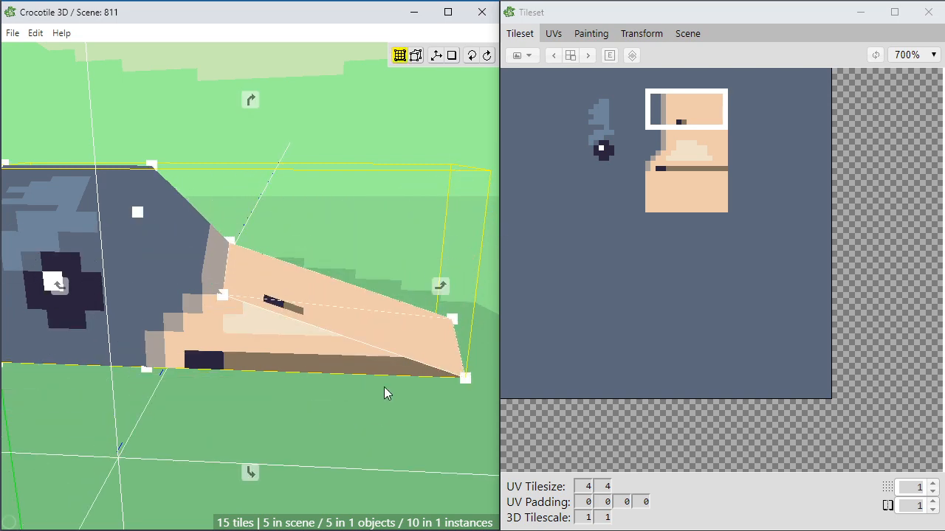
Select the beak-top, sloping forehead and beak-side faces together and show their UVs at 1300% zoom.
{"action": "middle_click_drag", "start_coordinate": [386, 394], "coordinate": [341, 301]}
{"action": "left_click", "coordinate": [340, 294]}
{"action": "left_click", "coordinate": [214, 221], "text": "shift"}
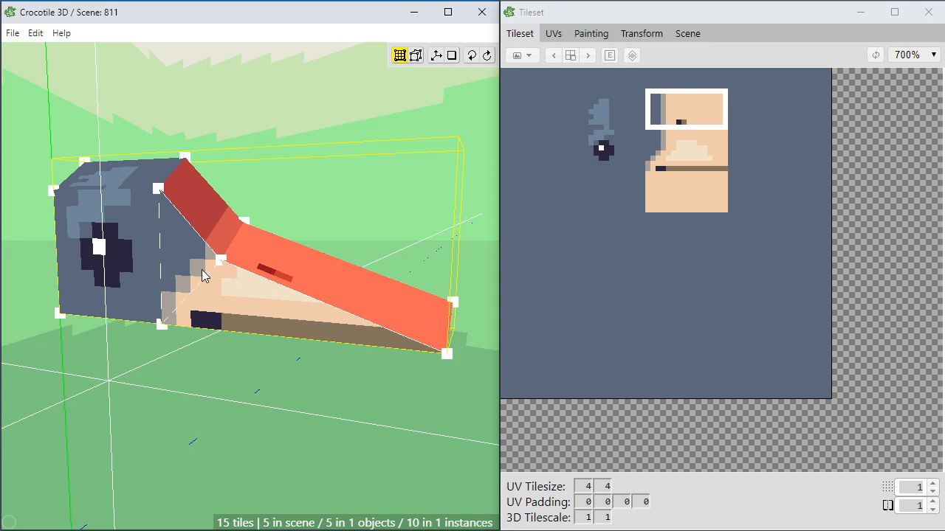
{"action": "left_click", "coordinate": [204, 276], "text": "shift"}
{"action": "left_click", "coordinate": [559, 35]}
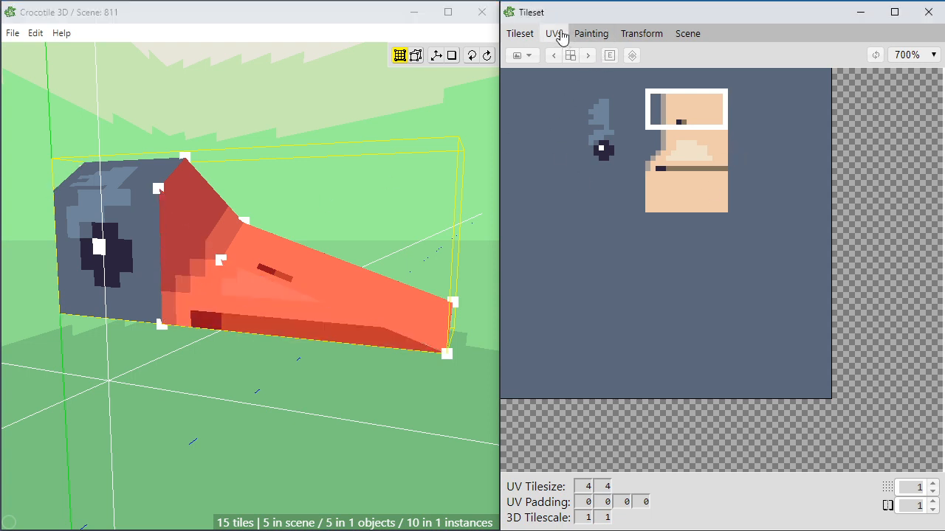
{"action": "left_click", "coordinate": [561, 35]}
{"action": "scroll", "coordinate": [625, 129], "scroll_direction": "up", "scroll_amount": 3}
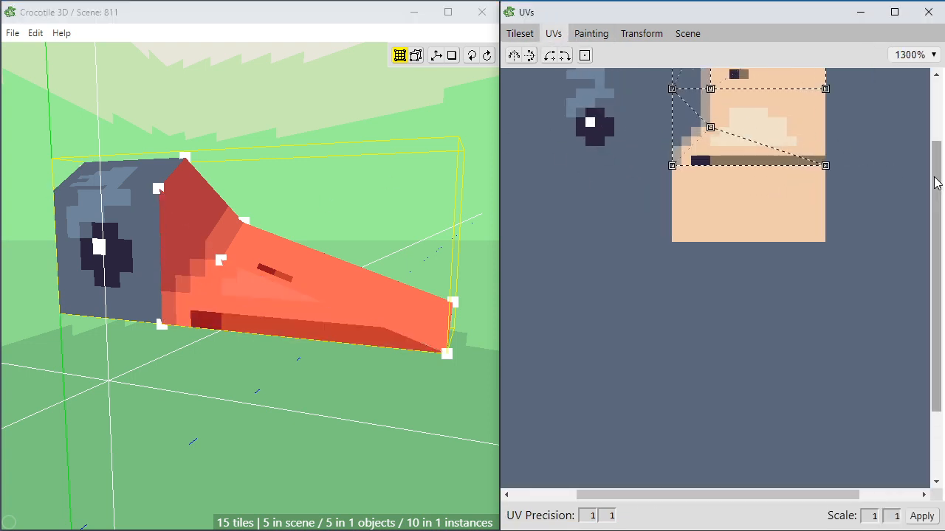
Turn on shared handling of overlapping UV points so that coincident corners of neighbouring faces move together.
{"action": "left_click_drag", "start_coordinate": [935, 175], "coordinate": [935, 113]}
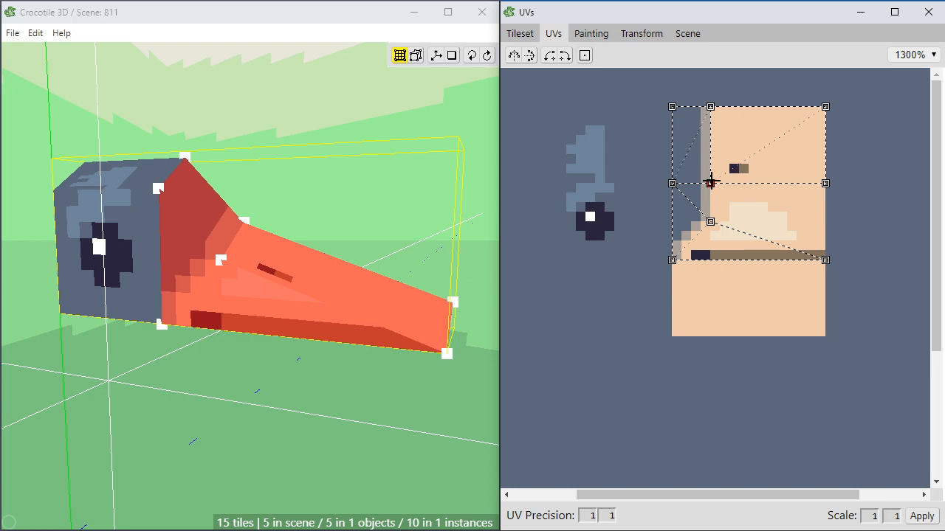
{"action": "left_click", "coordinate": [584, 57]}
Move the lower UV corners of the beak-top face onto the upper UV corners of the beak-side face.
{"action": "left_click_drag", "start_coordinate": [710, 183], "coordinate": [710, 221]}
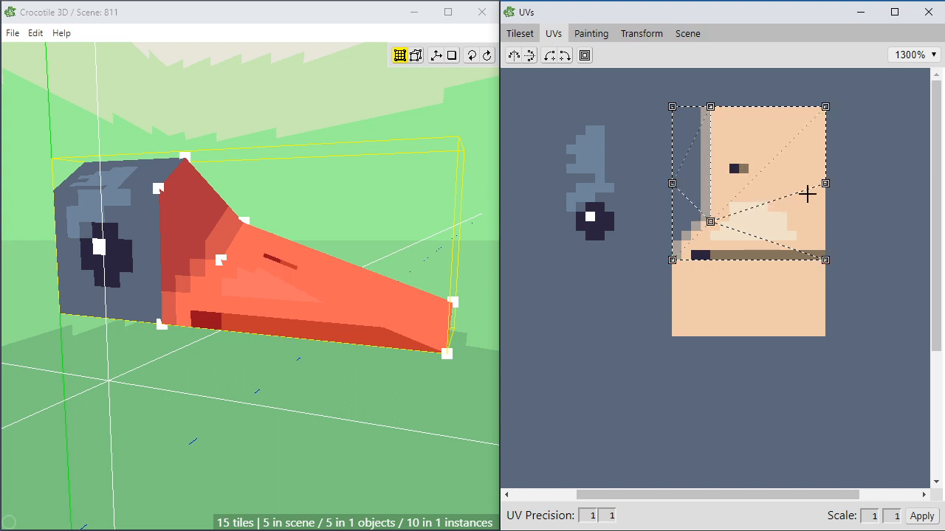
{"action": "left_click_drag", "start_coordinate": [825, 185], "coordinate": [825, 260]}
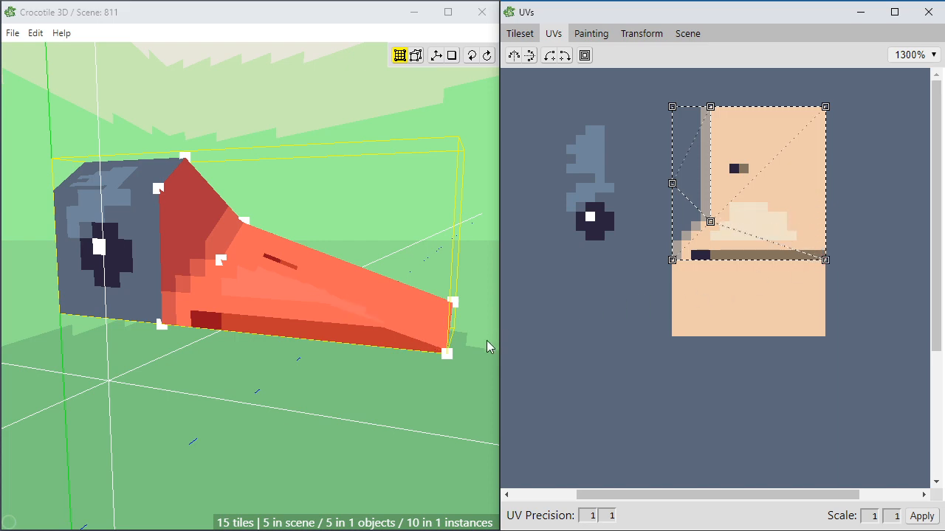
{"action": "key", "text": "space"}
{"action": "left_click_drag", "start_coordinate": [469, 364], "coordinate": [453, 390]}
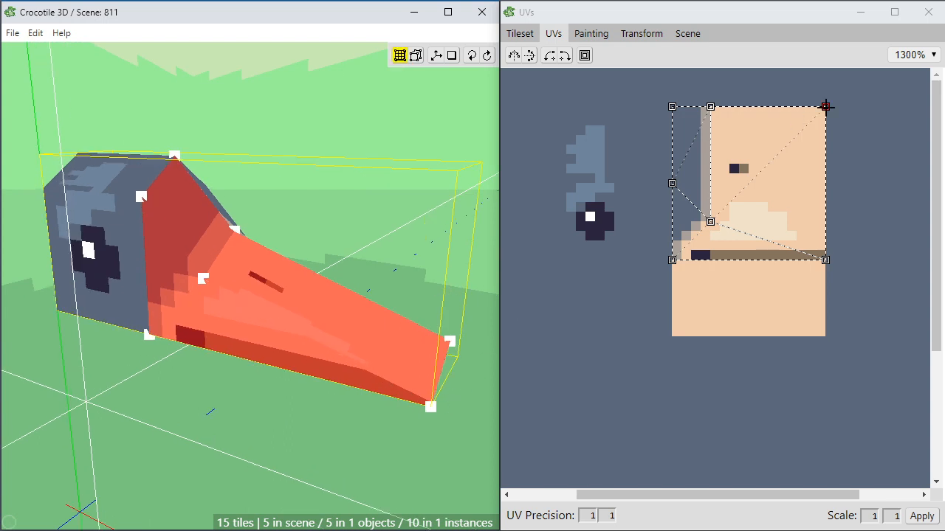
Lower the upper UV corners of the beak-top face to one level row just above the cream highlight.
{"action": "left_click_drag", "start_coordinate": [825, 106], "coordinate": [825, 193]}
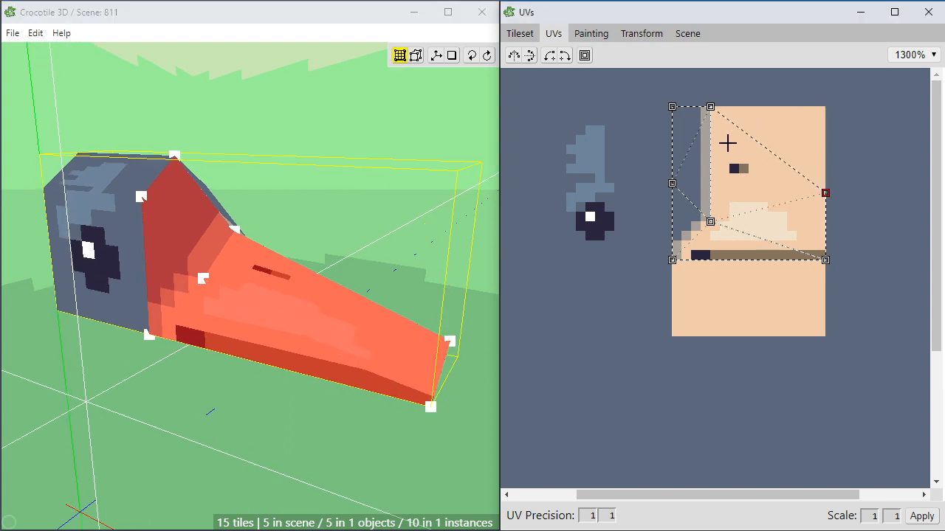
{"action": "left_click_drag", "start_coordinate": [709, 120], "coordinate": [710, 183]}
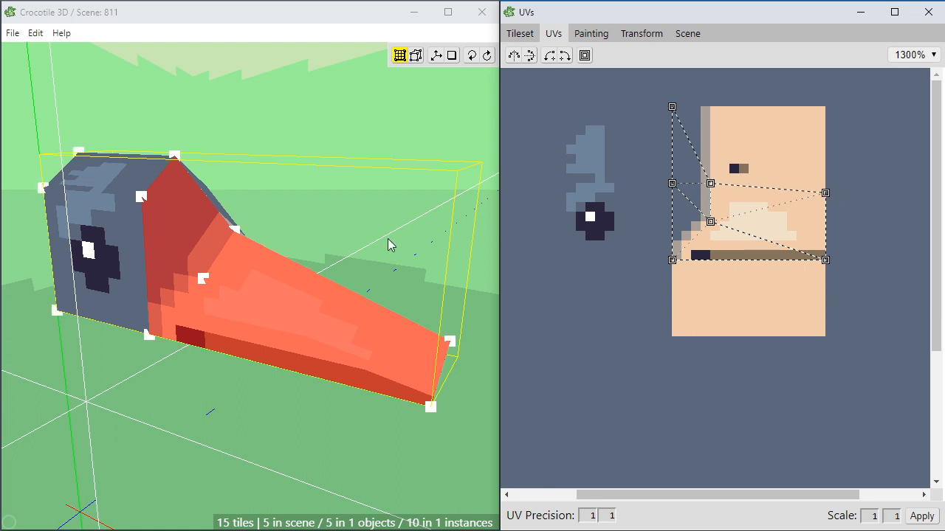
{"action": "key", "text": "space"}
{"action": "left_click_drag", "start_coordinate": [341, 202], "coordinate": [365, 193]}
{"action": "key", "text": "space"}
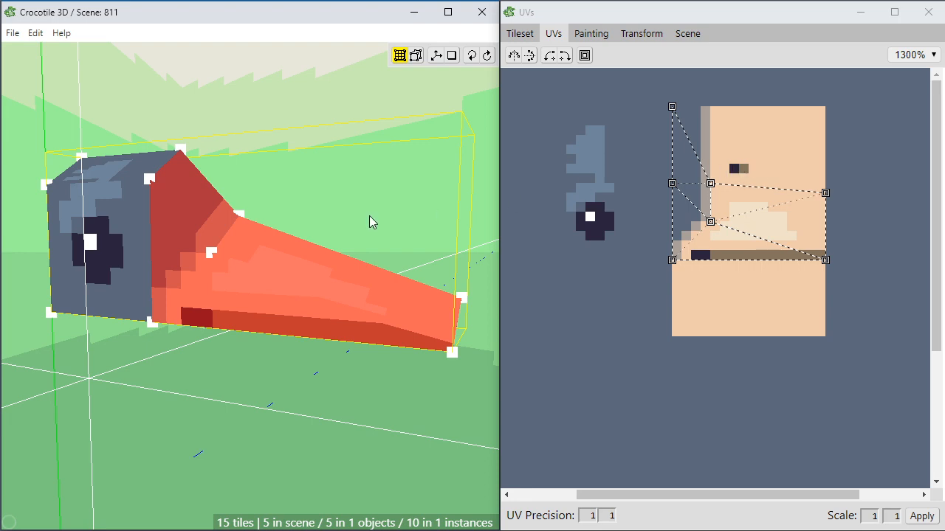
{"action": "key", "text": "space"}
{"action": "mouse_move", "coordinate": [357, 209]}
{"action": "left_mouse_down"}
{"action": "mouse_move", "coordinate": [347, 210]}
{"action": "mouse_move", "coordinate": [384, 221]}
{"action": "mouse_move", "coordinate": [347, 210]}
{"action": "mouse_move", "coordinate": [364, 200]}
{"action": "left_mouse_up"}
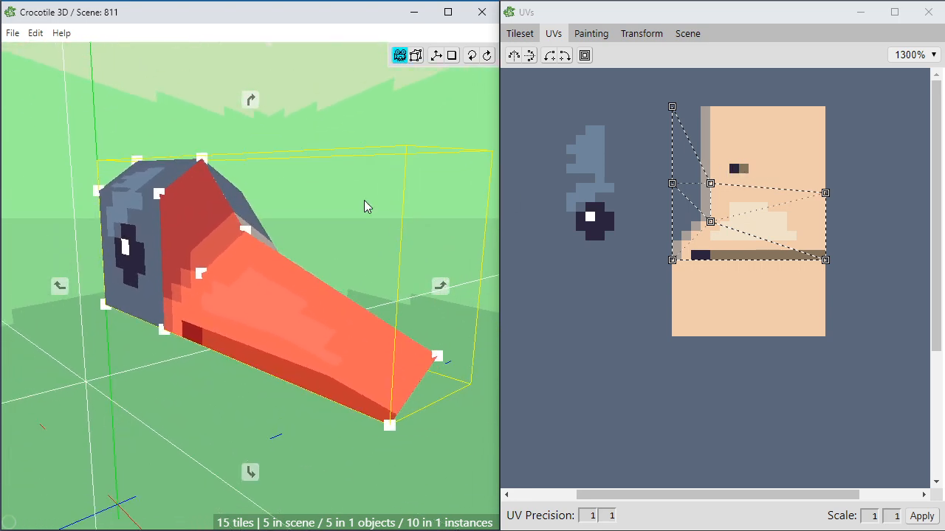
{"action": "key", "text": "space"}
{"action": "left_click", "coordinate": [710, 185]}
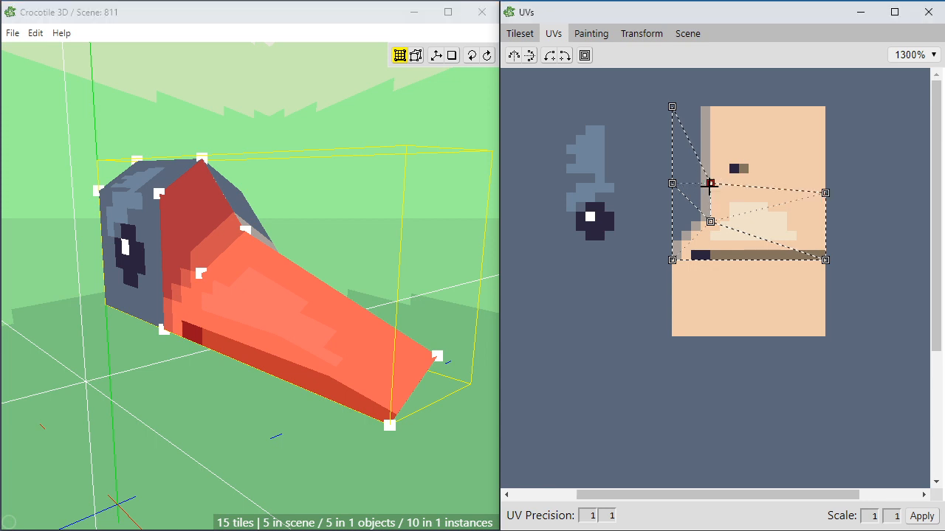
{"action": "left_click_drag", "start_coordinate": [826, 192], "coordinate": [825, 183]}
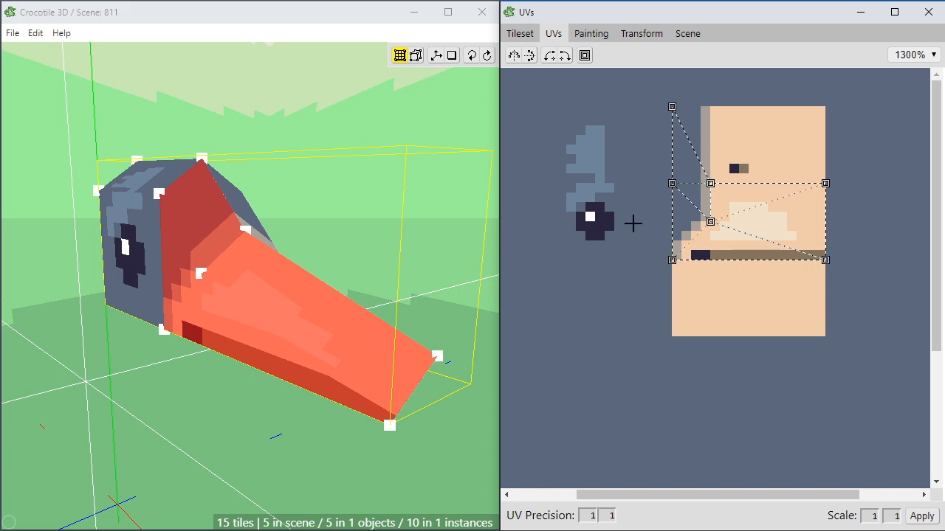
{"action": "right_click_drag", "start_coordinate": [421, 234], "coordinate": [354, 252]}
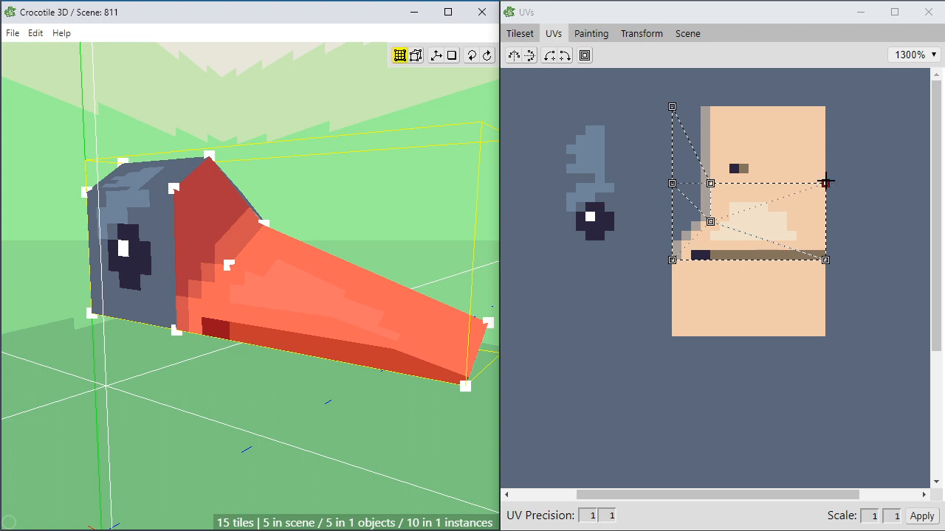
Try the beak-top UVs higher on the tileset, and undo all the trial beak-top UV edits.
{"action": "left_click_drag", "start_coordinate": [775, 218], "coordinate": [774, 141]}
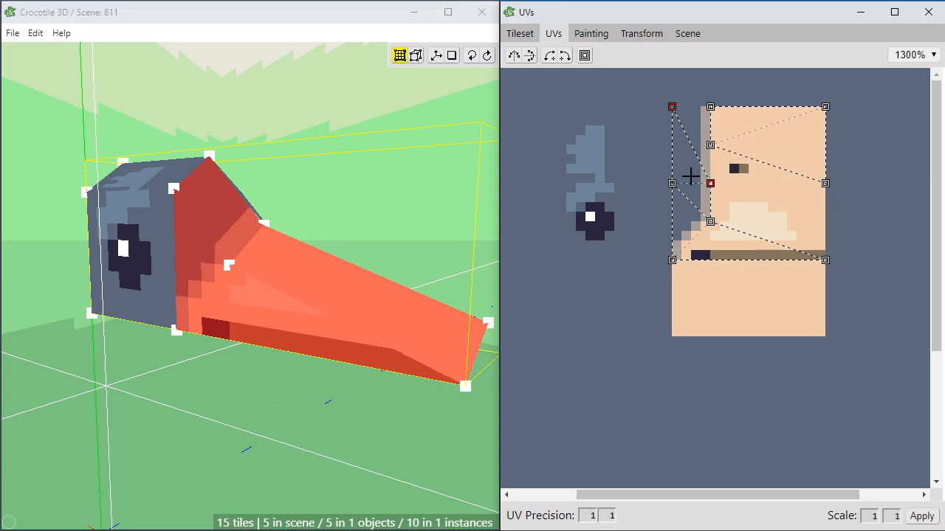
{"action": "left_click_drag", "start_coordinate": [707, 176], "coordinate": [857, 180]}
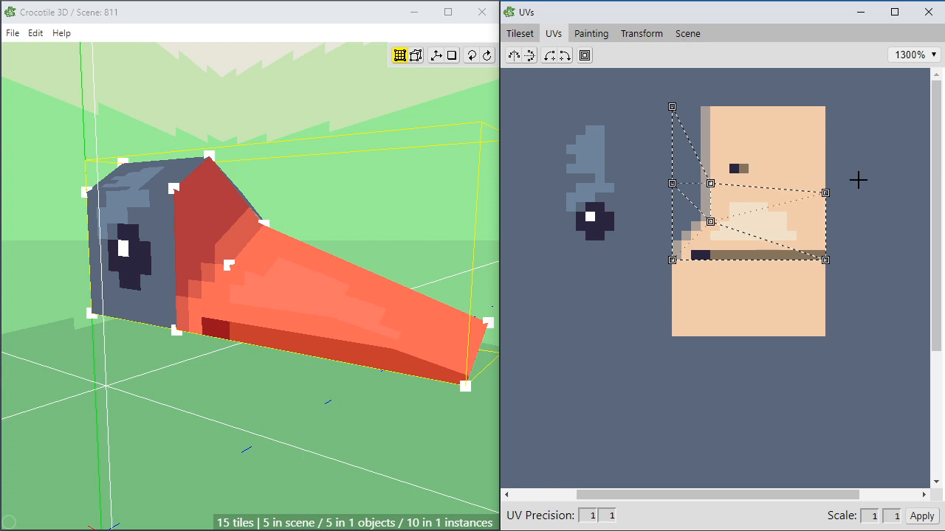
{"action": "key", "text": "ctrl+z"}
{"action": "key", "text": "ctrl+z"}
{"action": "key", "text": "ctrl+z"}
{"action": "key", "text": "ctrl+z"}
{"action": "key", "text": "ctrl+z"}
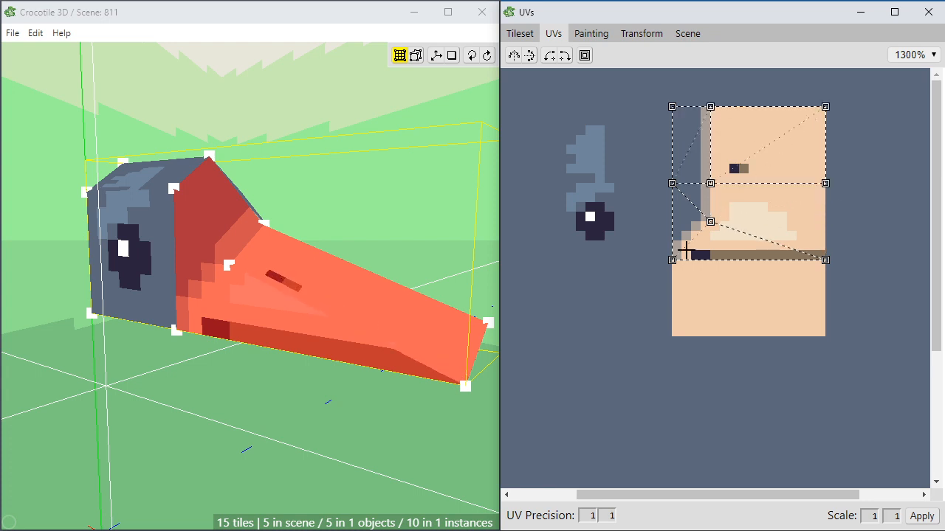
Lower the three upper UV points of the forehead and beak-top faces together by about 5 pixels.
{"action": "scroll", "coordinate": [336, 193], "scroll_direction": "up", "scroll_amount": 3}
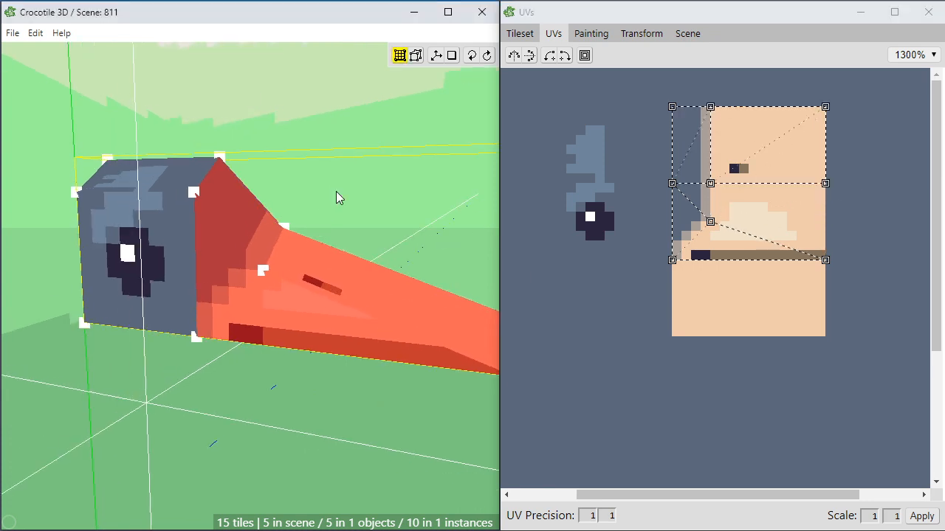
{"action": "right_click_drag", "start_coordinate": [379, 154], "coordinate": [377, 189]}
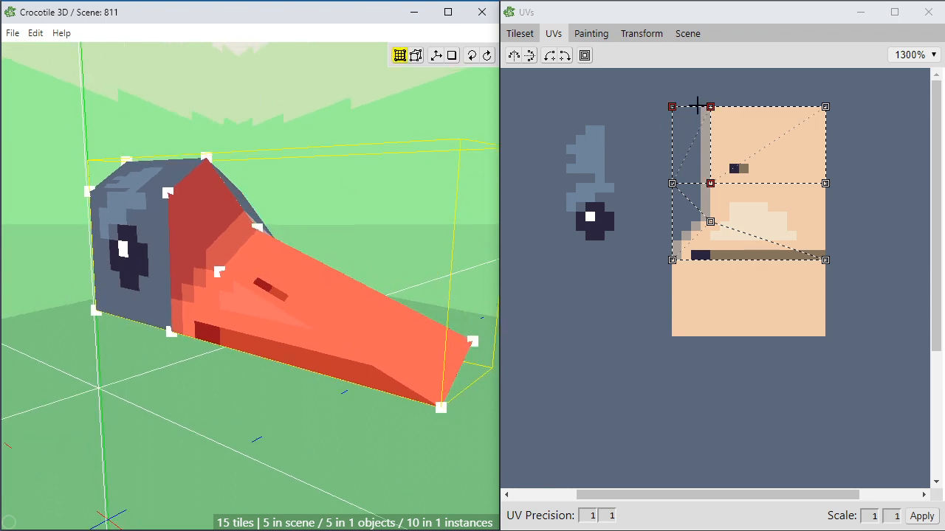
{"action": "left_click", "coordinate": [871, 110]}
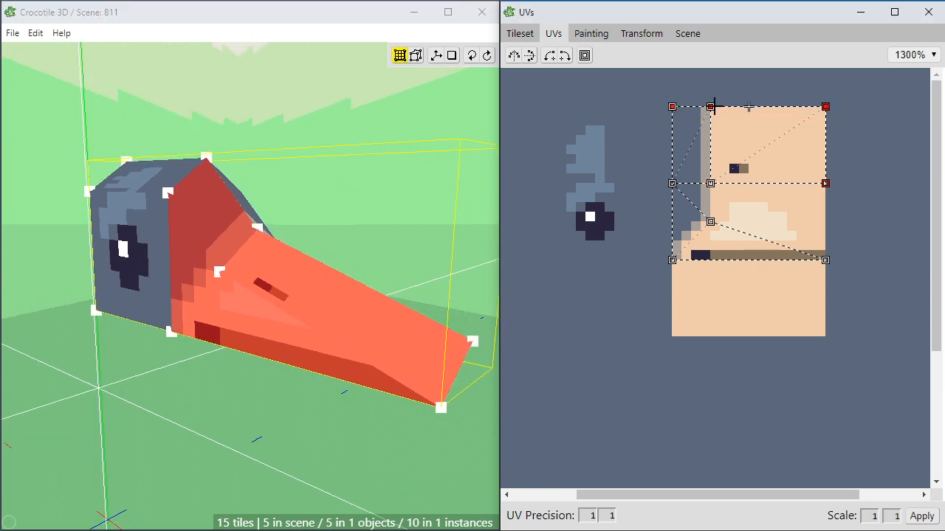
{"action": "left_click_drag", "start_coordinate": [710, 107], "coordinate": [710, 144]}
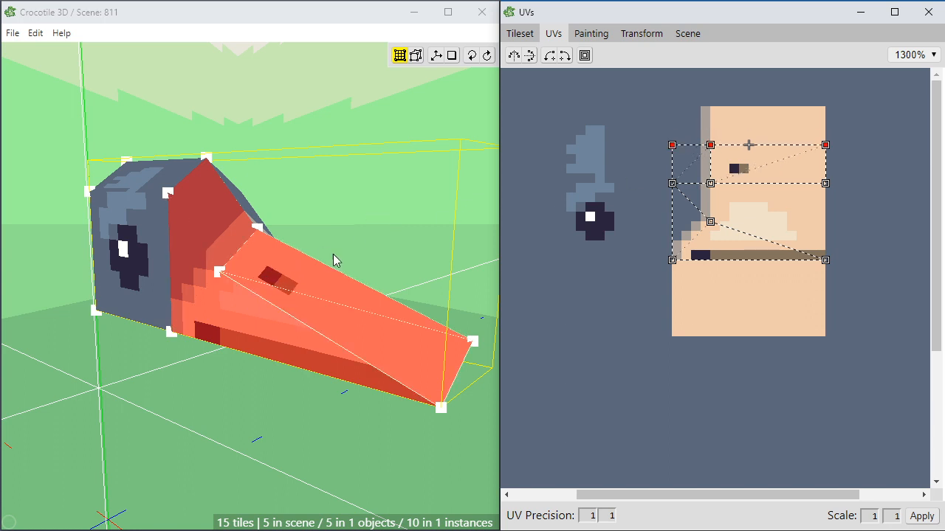
{"action": "left_click_drag", "start_coordinate": [710, 145], "coordinate": [710, 155]}
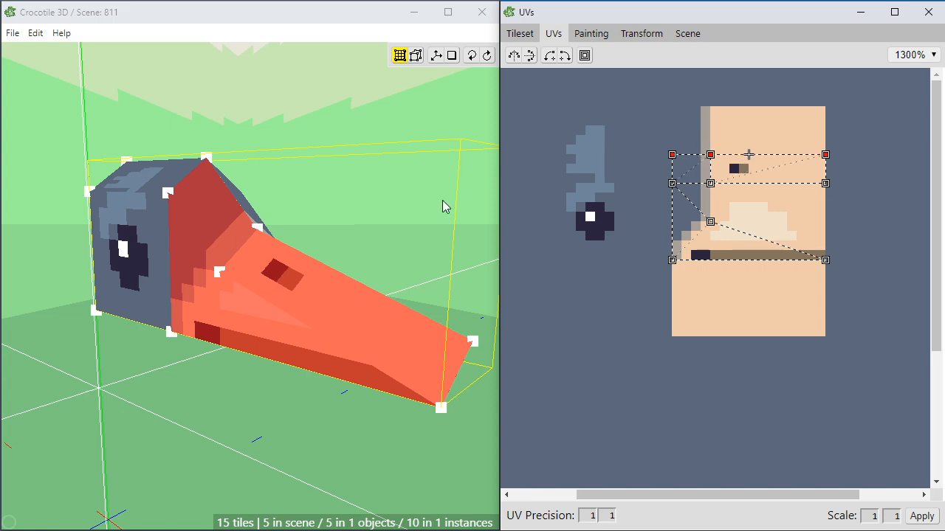
Deselect the faces and examine the nostril and highlight on the beak from several angles.
{"action": "right_click_drag", "start_coordinate": [393, 195], "coordinate": [356, 310]}
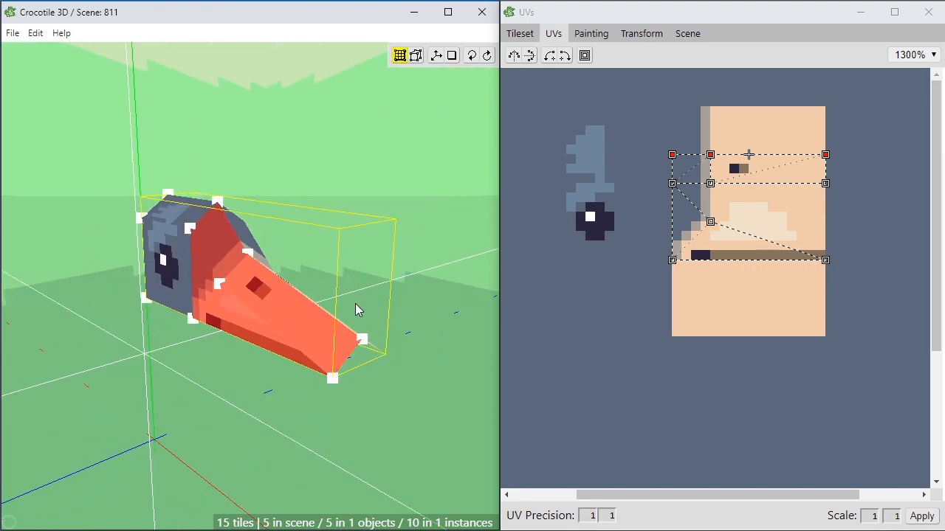
{"action": "right_click_drag", "start_coordinate": [209, 394], "coordinate": [319, 318]}
{"action": "left_click", "coordinate": [362, 342]}
{"action": "scroll", "coordinate": [340, 406], "scroll_direction": "up", "scroll_amount": 2}
{"action": "scroll", "coordinate": [373, 328], "scroll_direction": "down", "scroll_amount": 2}
{"action": "scroll", "coordinate": [374, 328], "scroll_direction": "down", "scroll_amount": 2}
{"action": "scroll", "coordinate": [319, 318], "scroll_direction": "up", "scroll_amount": 2}
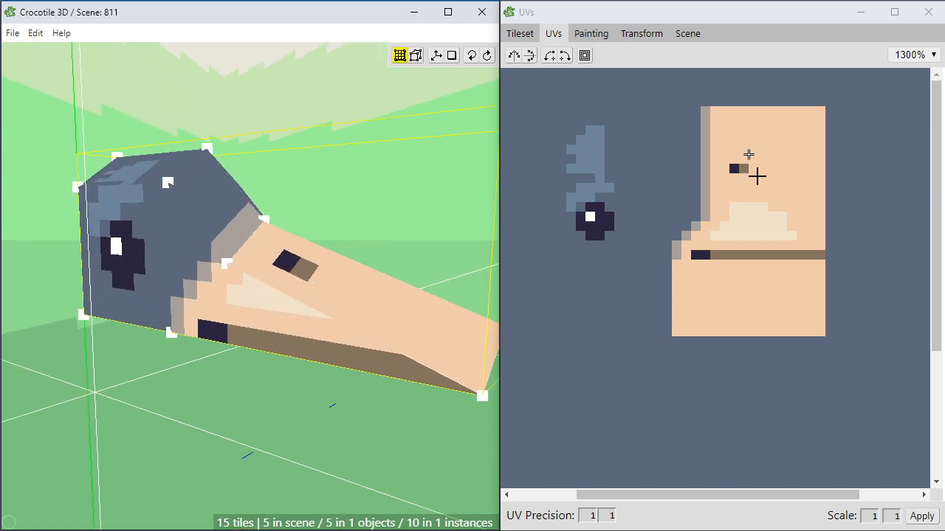
Sample the cream highlight colour and paint a two-pixel-wide band past the nostril to the upper edge of the beak art.
{"action": "left_click", "coordinate": [583, 36]}
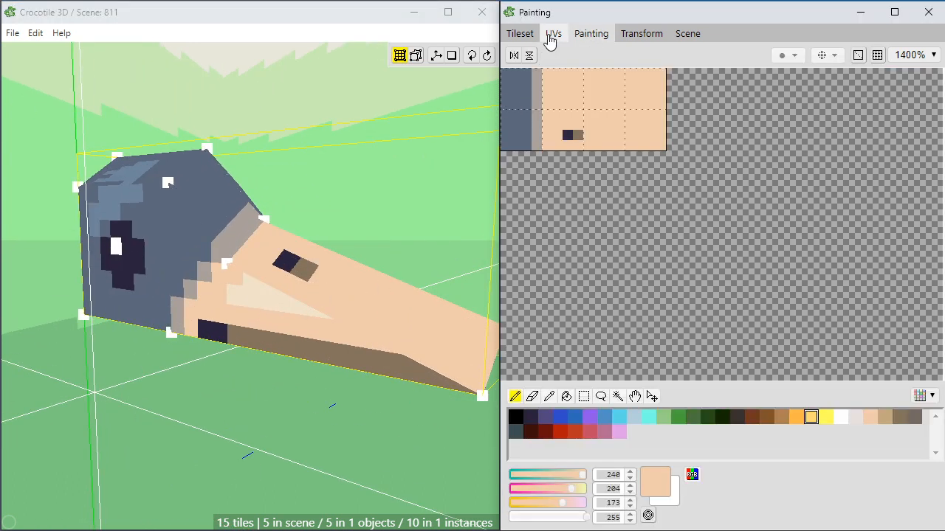
{"action": "left_click", "coordinate": [524, 37]}
{"action": "left_click_drag", "start_coordinate": [565, 72], "coordinate": [738, 226]}
{"action": "left_click", "coordinate": [591, 33]}
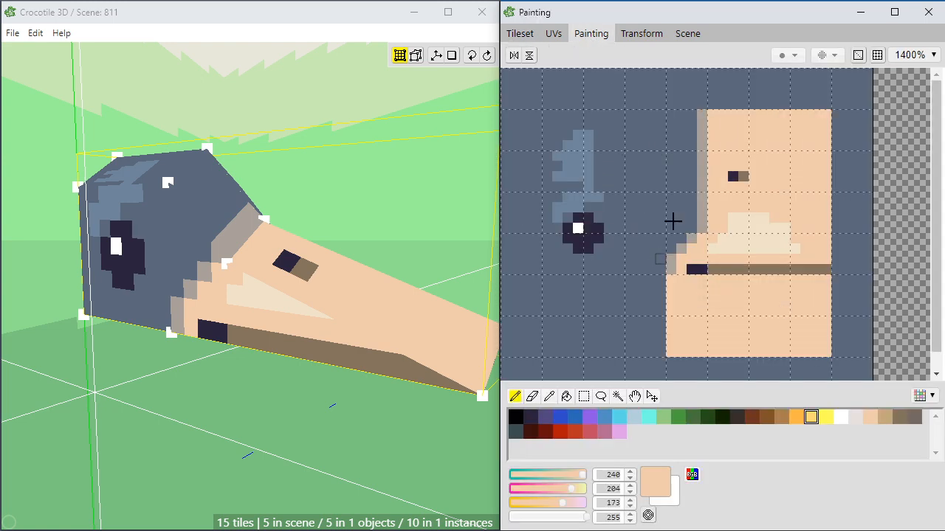
{"action": "left_click", "coordinate": [738, 216], "text": "alt"}
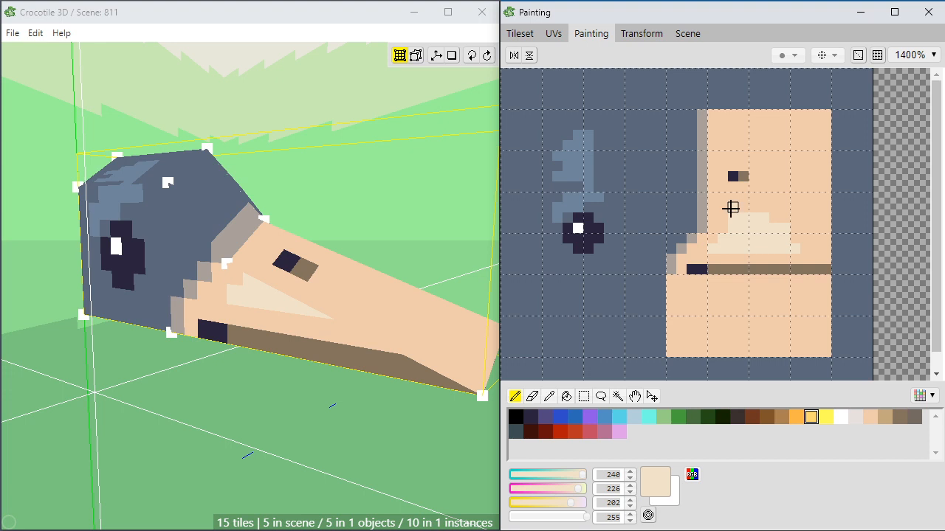
{"action": "left_click_drag", "start_coordinate": [731, 195], "coordinate": [731, 189]}
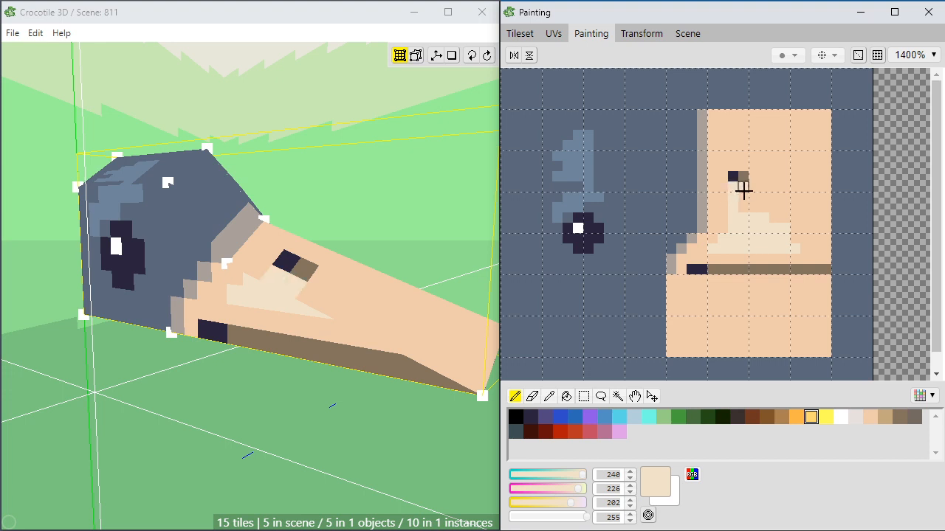
{"action": "mouse_move", "coordinate": [738, 172]}
{"action": "left_mouse_down"}
{"action": "mouse_move", "coordinate": [733, 118]}
{"action": "mouse_move", "coordinate": [742, 158]}
{"action": "left_mouse_up"}
{"action": "left_click", "coordinate": [358, 216]}
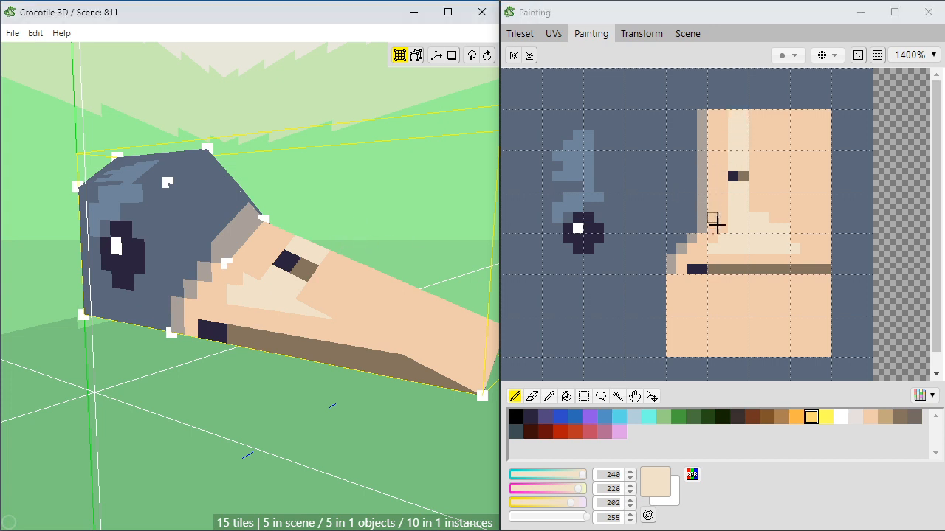
Widen the cream band on both sides of the nostril to about five pixels.
{"action": "left_click_drag", "start_coordinate": [720, 229], "coordinate": [718, 125]}
{"action": "left_click_drag", "start_coordinate": [753, 207], "coordinate": [752, 111]}
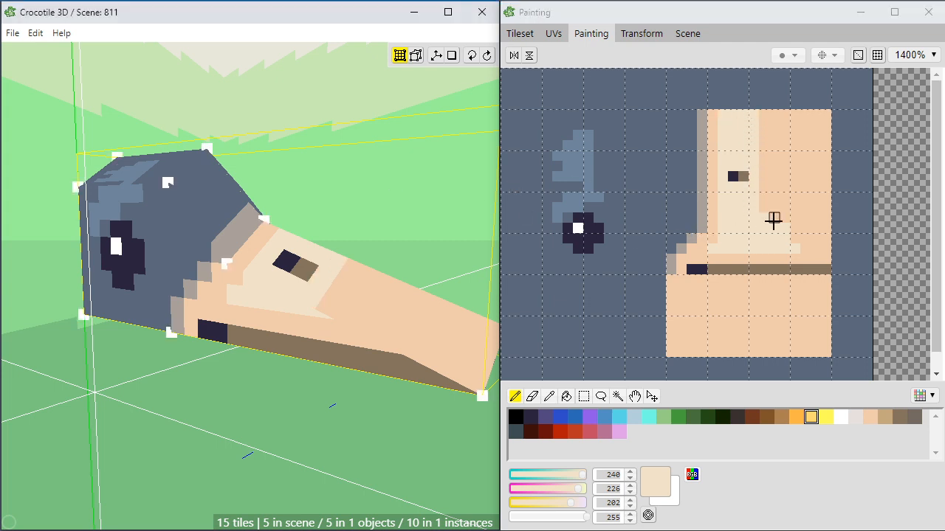
{"action": "left_click_drag", "start_coordinate": [763, 189], "coordinate": [764, 126]}
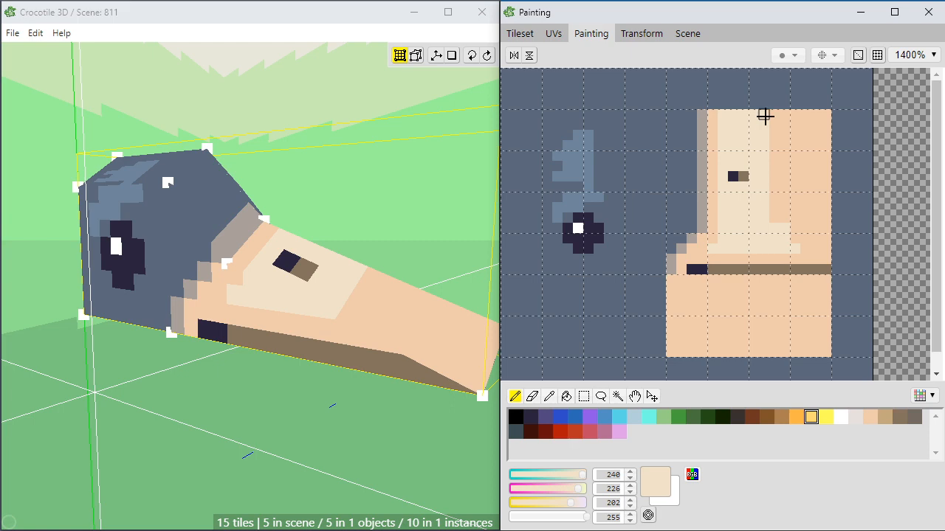
Extend the cream highlight above the beak side about three pixels further toward the beak tip.
{"action": "left_click", "coordinate": [329, 229]}
{"action": "key", "text": "space"}
{"action": "left_click_drag", "start_coordinate": [382, 270], "coordinate": [359, 299]}
{"action": "scroll", "coordinate": [359, 300], "scroll_direction": "down", "scroll_amount": 2}
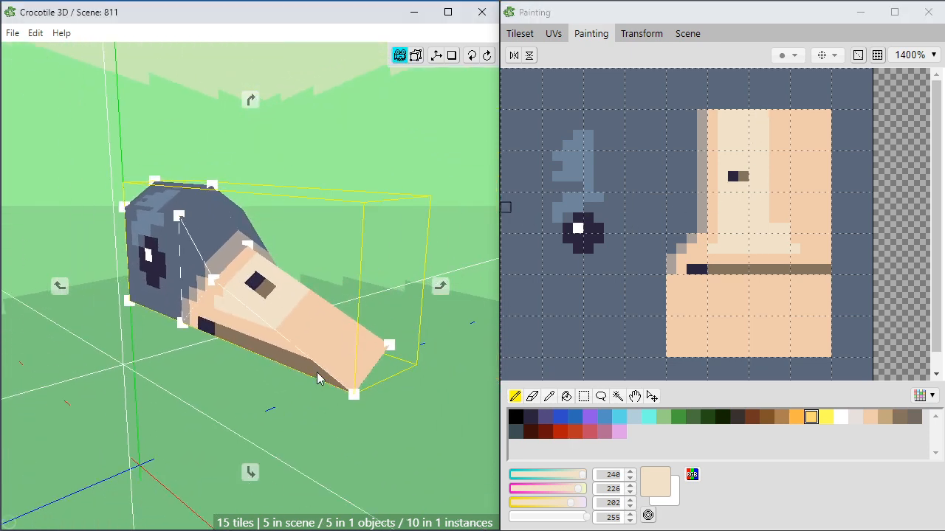
{"action": "mouse_move", "coordinate": [320, 378]}
{"action": "left_mouse_down"}
{"action": "mouse_move", "coordinate": [398, 340]}
{"action": "mouse_move", "coordinate": [324, 370]}
{"action": "left_mouse_up"}
{"action": "key", "text": "space"}
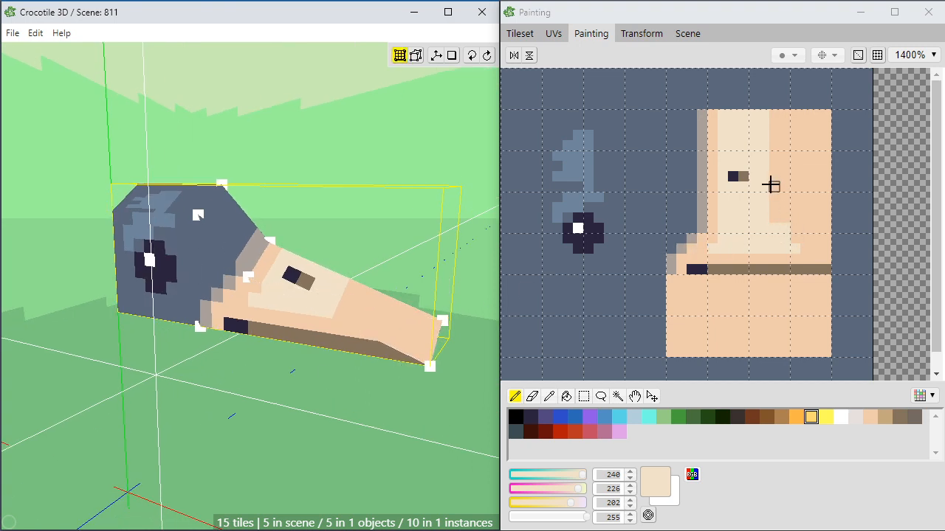
{"action": "mouse_move", "coordinate": [770, 186]}
{"action": "left_mouse_down"}
{"action": "mouse_move", "coordinate": [791, 187]}
{"action": "mouse_move", "coordinate": [774, 118]}
{"action": "mouse_move", "coordinate": [785, 184]}
{"action": "mouse_move", "coordinate": [792, 110]}
{"action": "left_mouse_up"}
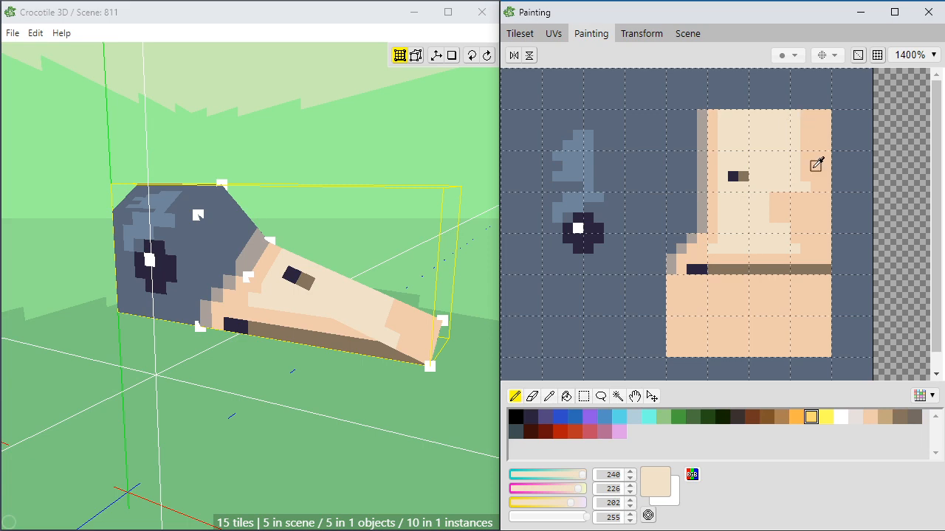
Sample the peach beak colour and repaint the lowest highlight pixels nearest the tip with it.
{"action": "left_click", "coordinate": [812, 170], "text": "alt"}
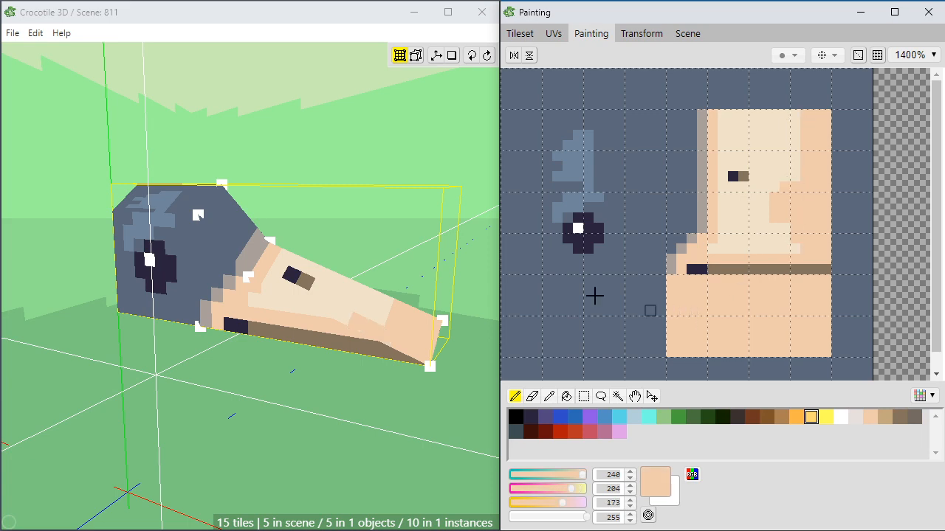
{"action": "key", "text": "Tab"}
{"action": "mouse_move", "coordinate": [310, 273]}
{"action": "left_mouse_down"}
{"action": "mouse_move", "coordinate": [222, 247]}
{"action": "mouse_move", "coordinate": [303, 259]}
{"action": "mouse_move", "coordinate": [295, 269]}
{"action": "left_mouse_up"}
Resample the cream colour and fill the upper beak area with it out to the beak tip edge.
{"action": "left_click", "coordinate": [795, 164], "text": "alt"}
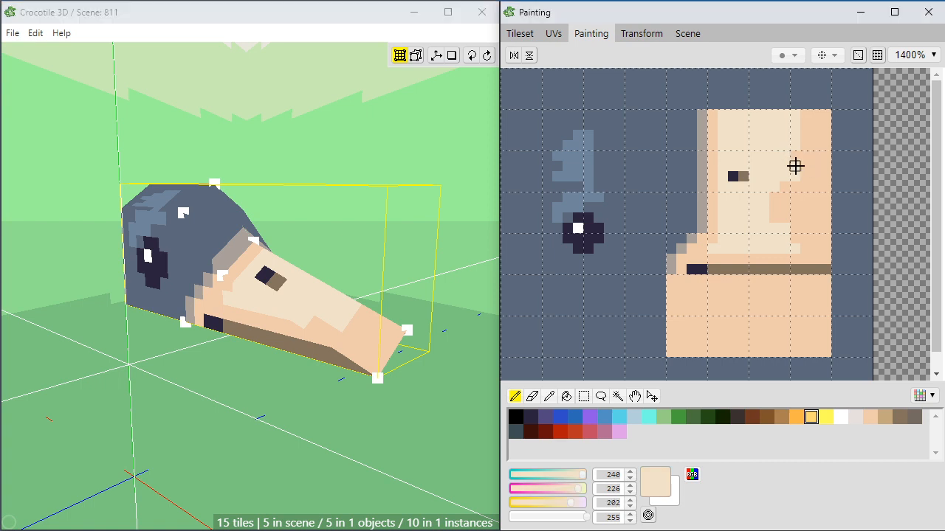
{"action": "left_click_drag", "start_coordinate": [802, 147], "coordinate": [802, 116]}
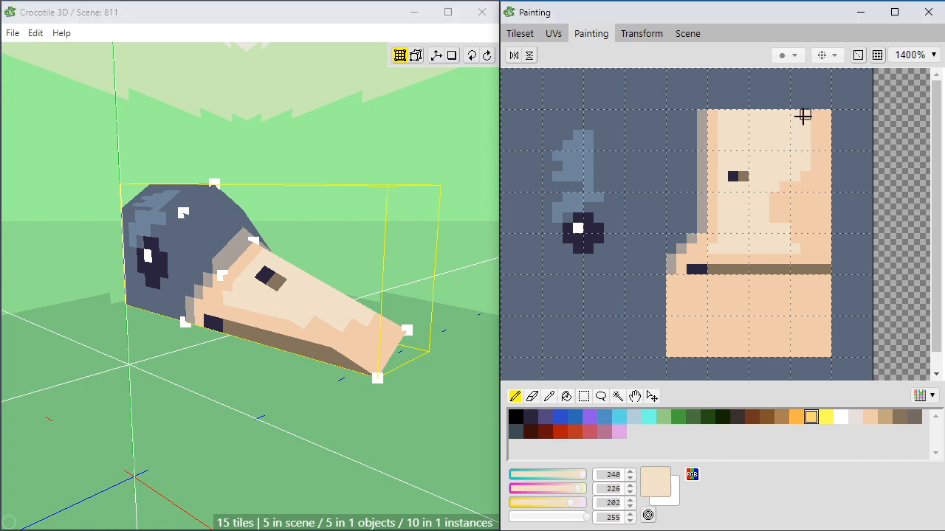
{"action": "mouse_move", "coordinate": [806, 160]}
{"action": "left_mouse_down"}
{"action": "mouse_move", "coordinate": [810, 119]}
{"action": "mouse_move", "coordinate": [827, 143]}
{"action": "mouse_move", "coordinate": [826, 178]}
{"action": "mouse_move", "coordinate": [782, 187]}
{"action": "left_mouse_up"}
{"action": "left_click", "coordinate": [818, 188]}
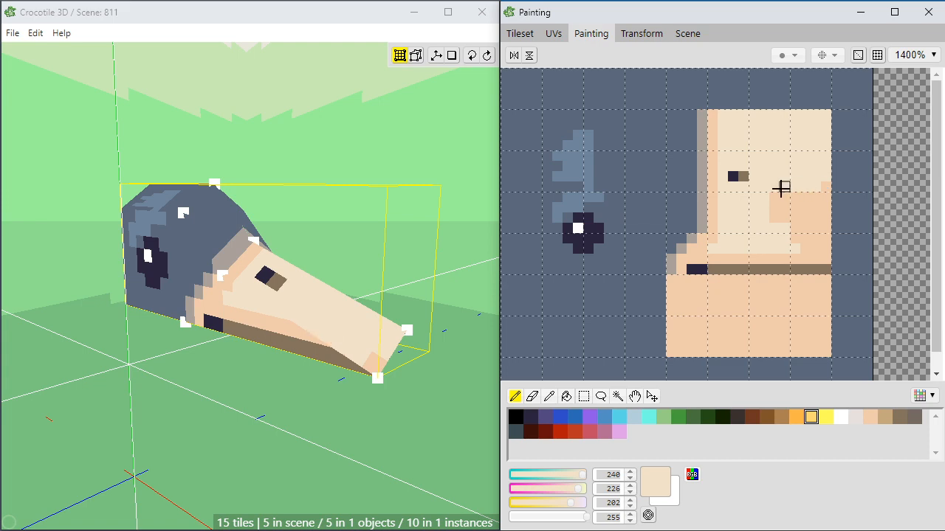
Paint the remaining peach pixel on the beak tip edge, directly above the peach patch, with cream.
{"action": "left_click", "coordinate": [825, 187]}
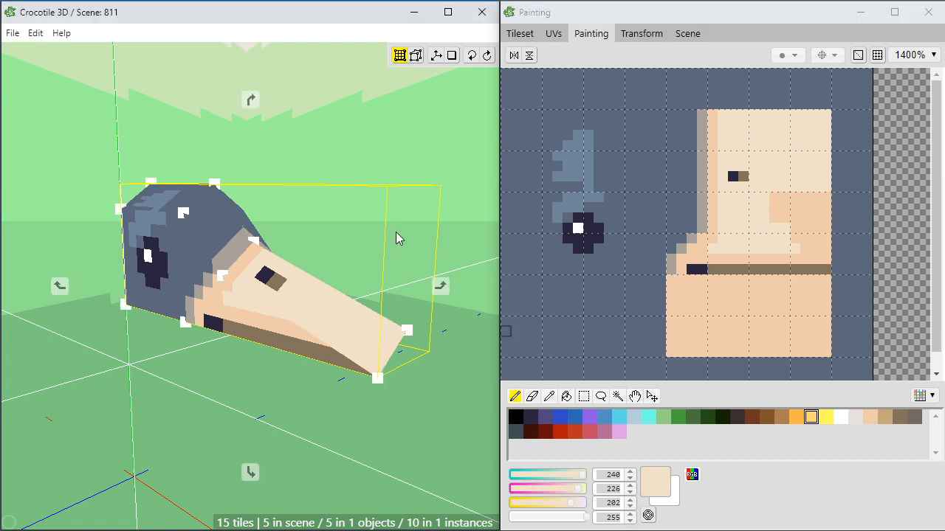
{"action": "mouse_move", "coordinate": [396, 235]}
{"action": "right_mouse_down"}
{"action": "mouse_move", "coordinate": [441, 225]}
{"action": "mouse_move", "coordinate": [428, 207]}
{"action": "mouse_move", "coordinate": [387, 218]}
{"action": "right_mouse_up"}
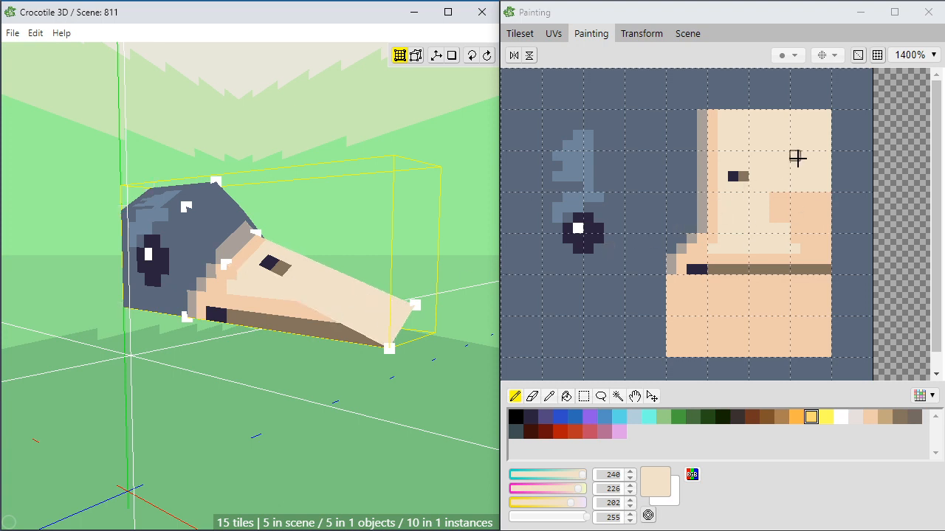
Select the three beak side faces and move the upper beak face's lower tip UV corner down about four pixels.
{"action": "left_click", "coordinate": [553, 33]}
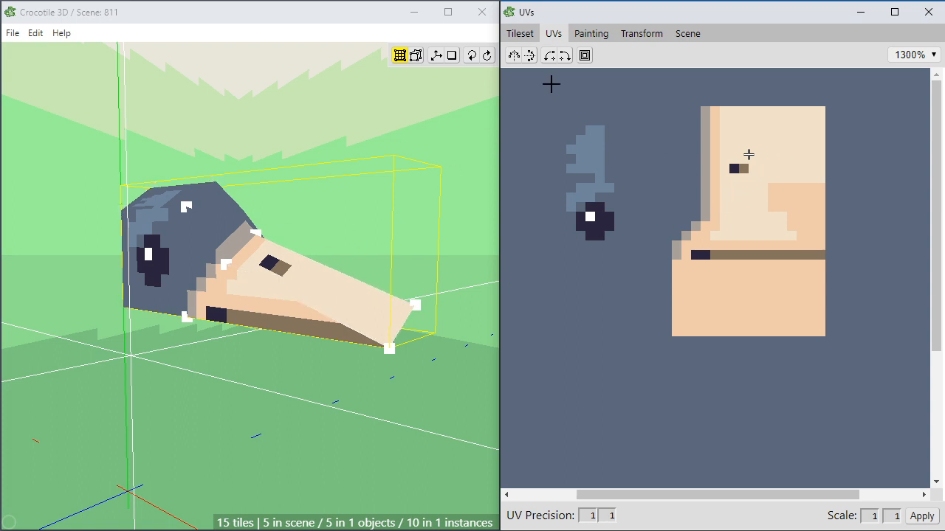
{"action": "left_click", "coordinate": [279, 288]}
{"action": "left_click", "coordinate": [255, 295], "text": "shift"}
{"action": "left_click", "coordinate": [241, 250], "text": "shift"}
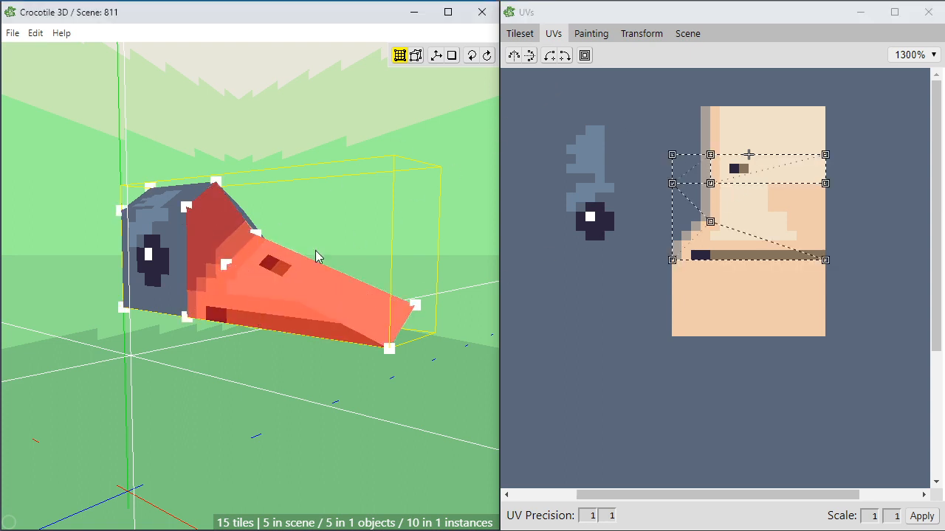
{"action": "scroll", "coordinate": [365, 348], "scroll_direction": "up", "scroll_amount": 3}
{"action": "key", "text": "space"}
{"action": "left_click_drag", "start_coordinate": [446, 350], "coordinate": [375, 438]}
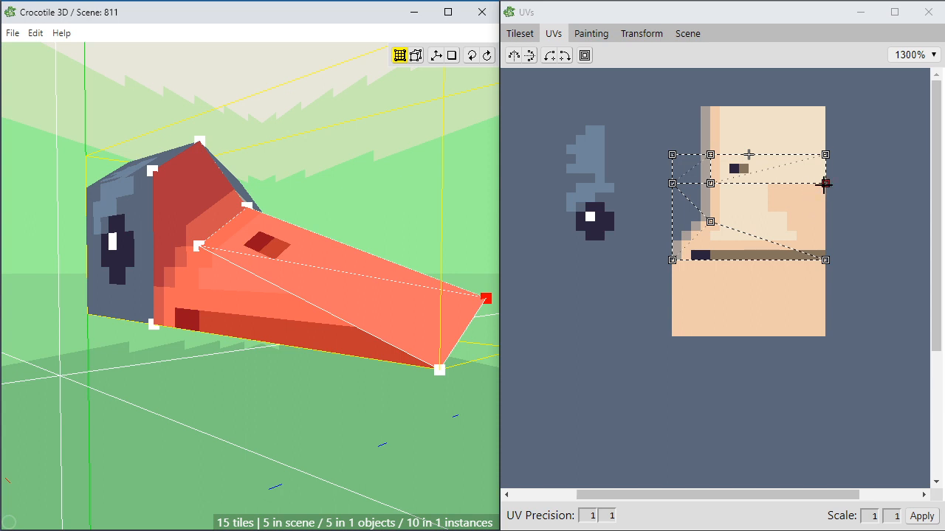
{"action": "left_click_drag", "start_coordinate": [825, 183], "coordinate": [825, 220]}
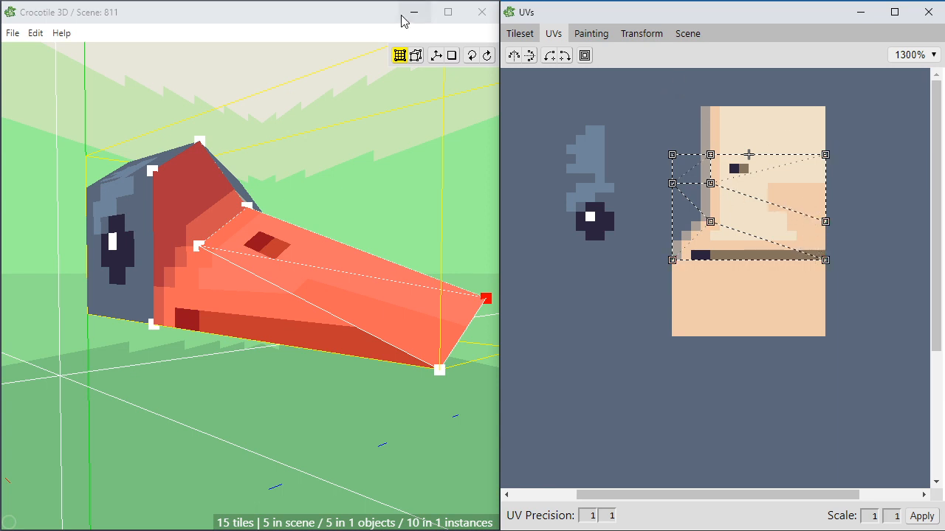
Sample the brown mouth colour and paint a four-pixel brown row at the beak tip edge along the moved UV corner.
{"action": "left_click", "coordinate": [583, 40]}
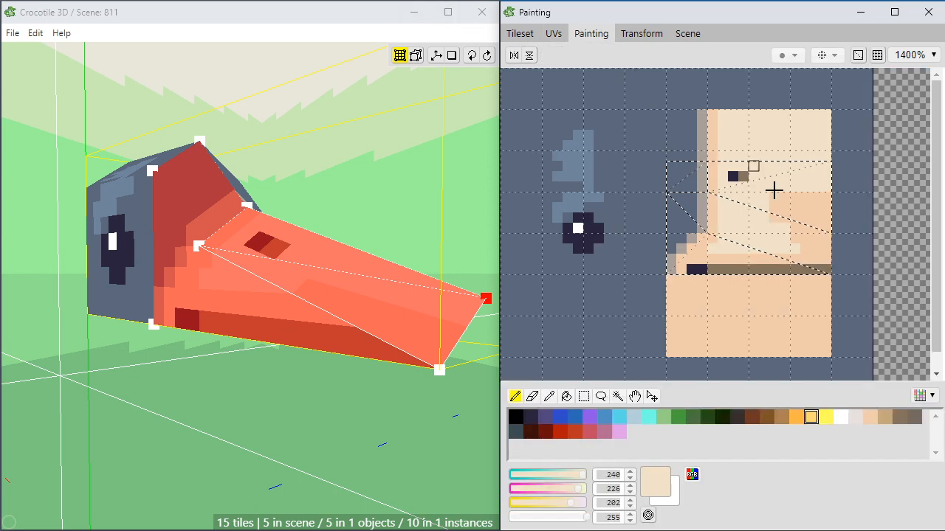
{"action": "left_click", "coordinate": [823, 269], "text": "alt"}
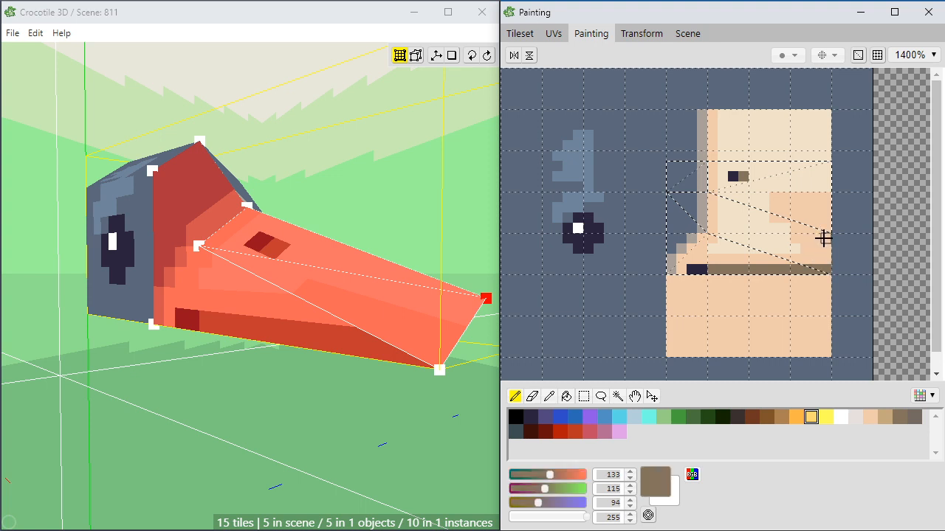
{"action": "mouse_move", "coordinate": [824, 228]}
{"action": "left_mouse_down"}
{"action": "mouse_move", "coordinate": [805, 226]}
{"action": "mouse_move", "coordinate": [812, 230]}
{"action": "left_mouse_up"}
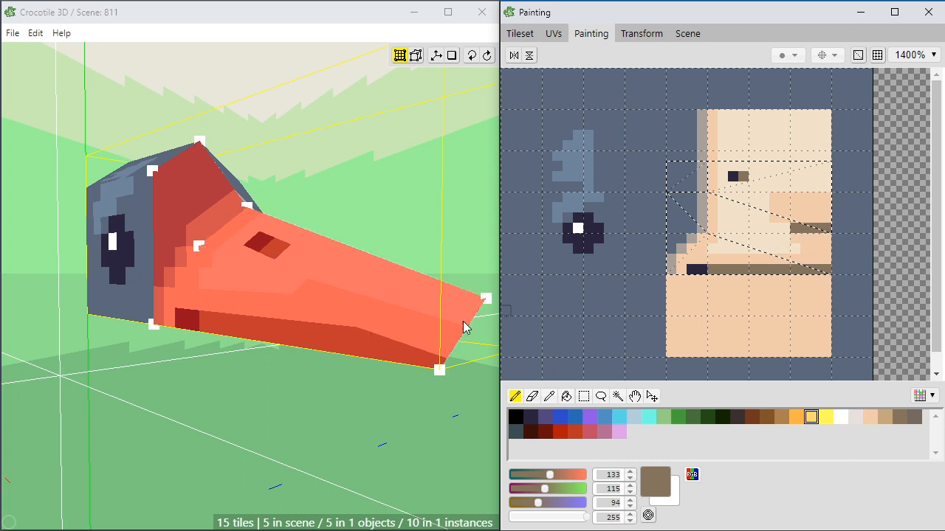
Try a second, longer brown row above the beak tip stripe, and cover it with the sampled peach colour.
{"action": "left_click_drag", "start_coordinate": [820, 219], "coordinate": [803, 218]}
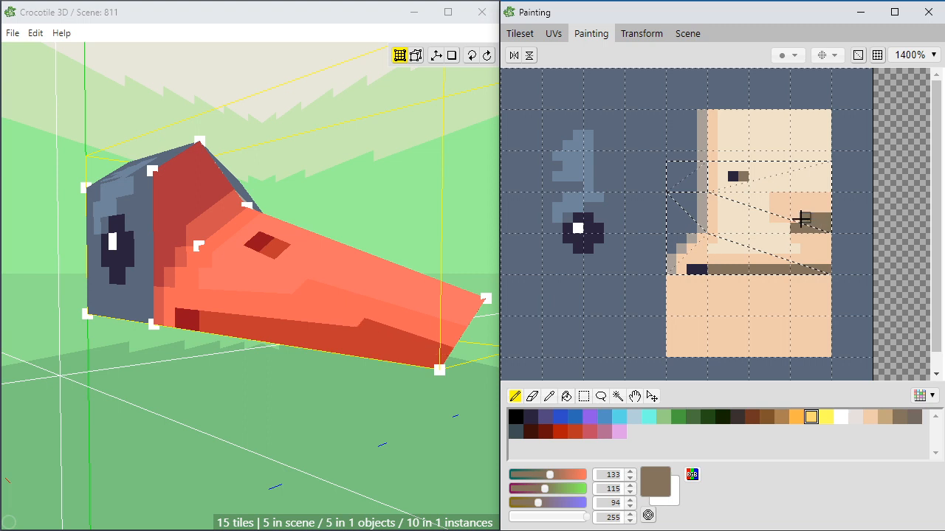
{"action": "left_click", "coordinate": [791, 219]}
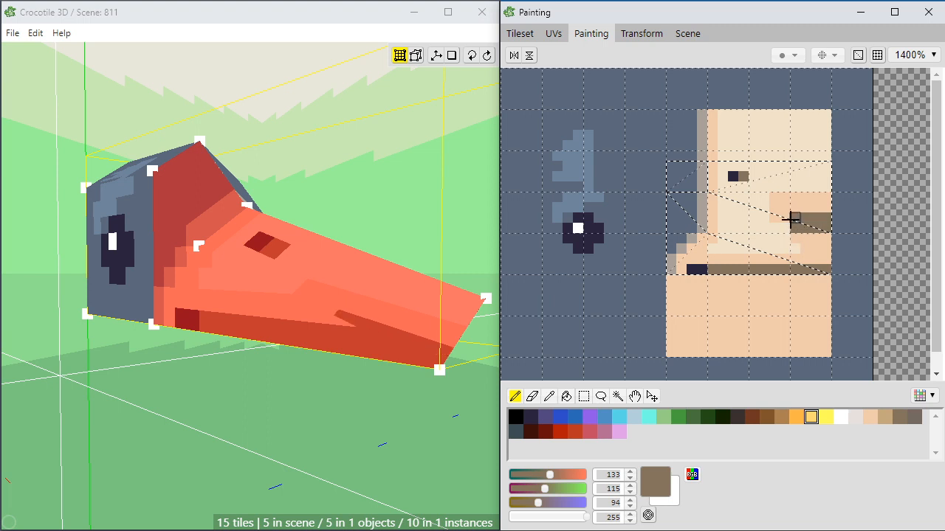
{"action": "left_click", "coordinate": [785, 217]}
{"action": "left_click", "coordinate": [783, 218]}
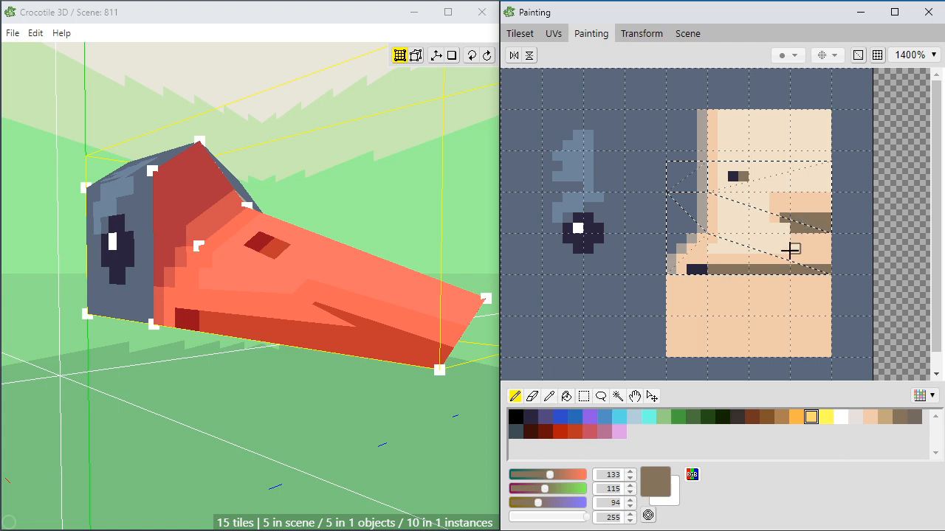
{"action": "left_click", "coordinate": [775, 217]}
{"action": "left_click", "coordinate": [795, 207], "text": "alt"}
{"action": "left_click_drag", "start_coordinate": [774, 214], "coordinate": [823, 214]}
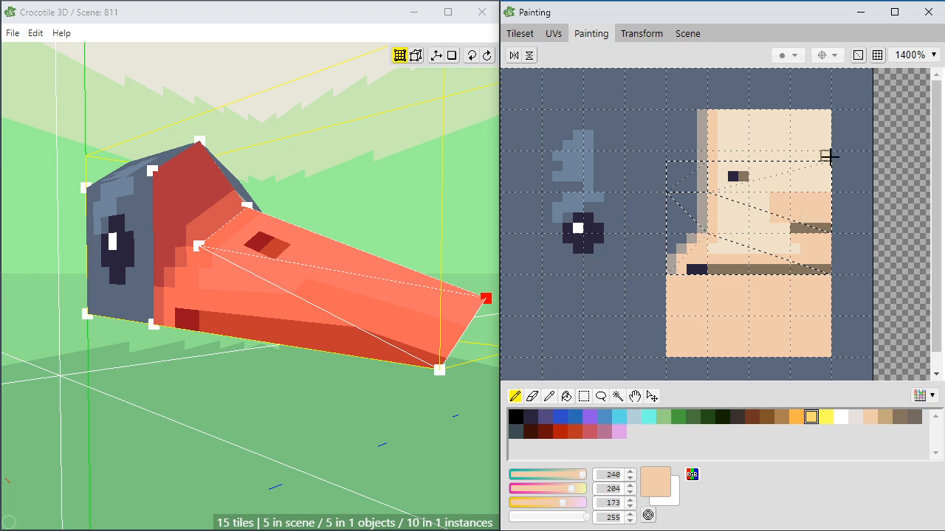
Move the upper beak face's upper tip UV corner down about four pixels into the peach patch.
{"action": "left_click", "coordinate": [549, 35]}
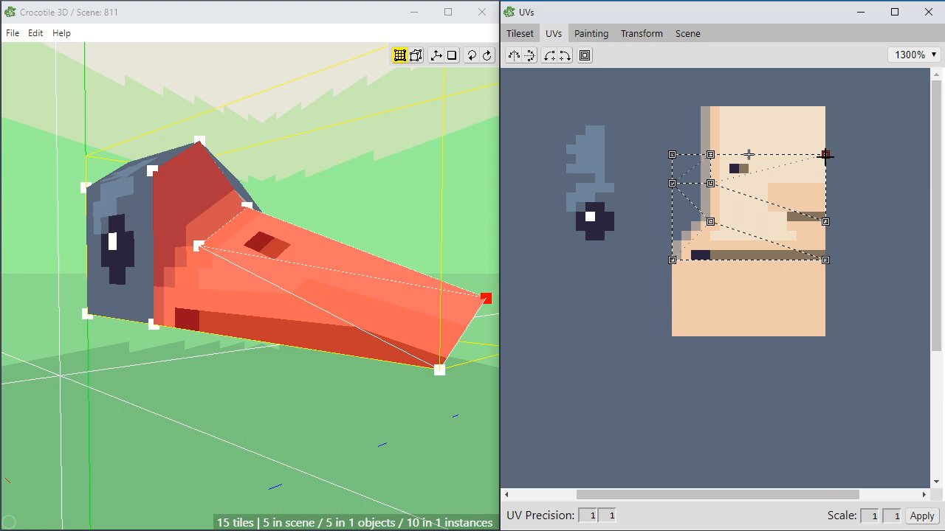
{"action": "left_click_drag", "start_coordinate": [825, 155], "coordinate": [825, 181]}
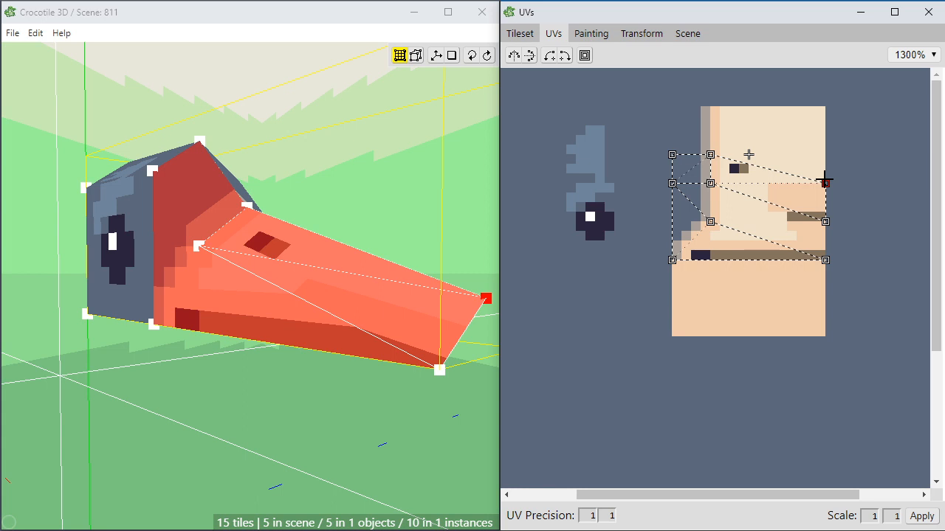
{"action": "left_click_drag", "start_coordinate": [825, 184], "coordinate": [825, 192]}
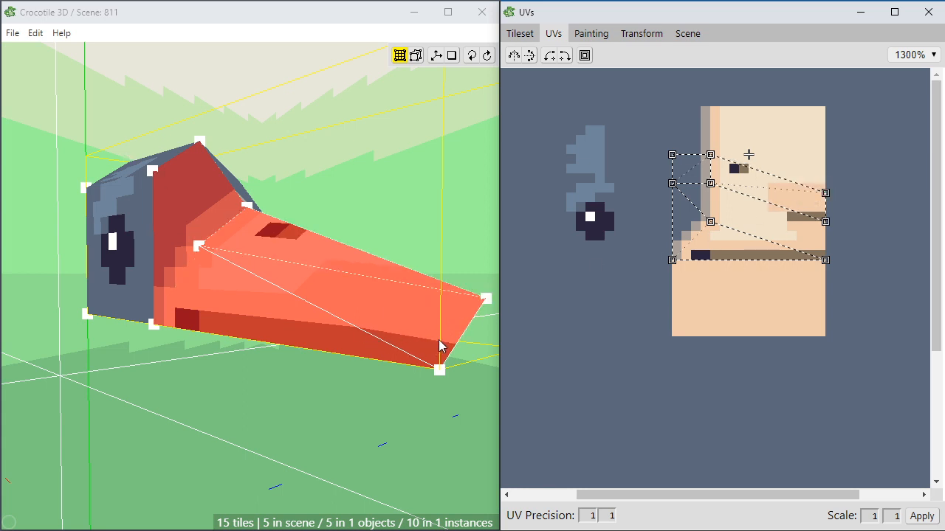
Raise the upper UV corners at the beak base and head side by one pixel, shifting the beak-base corner one pixel toward the tip.
{"action": "scroll", "coordinate": [438, 339], "scroll_direction": "up", "scroll_amount": 2}
{"action": "middle_click_drag", "start_coordinate": [409, 401], "coordinate": [325, 401]}
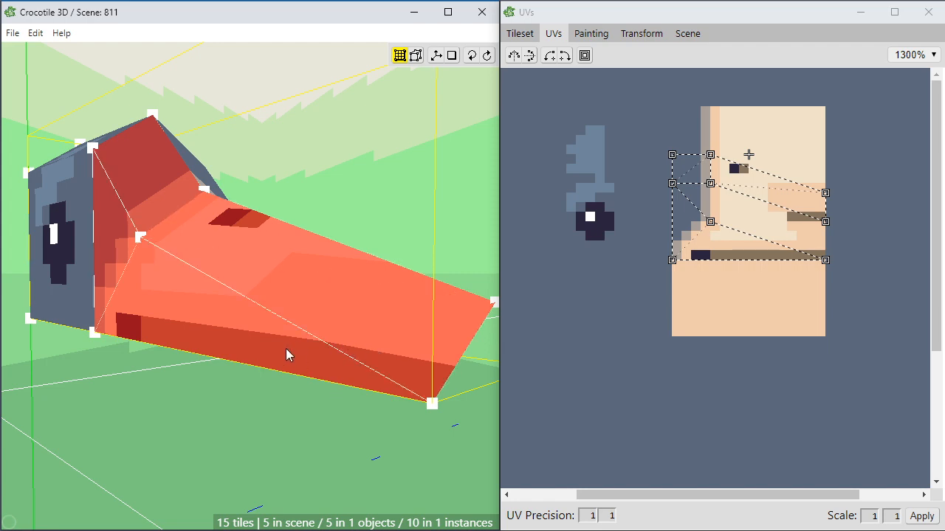
{"action": "right_click_drag", "start_coordinate": [288, 354], "coordinate": [268, 326]}
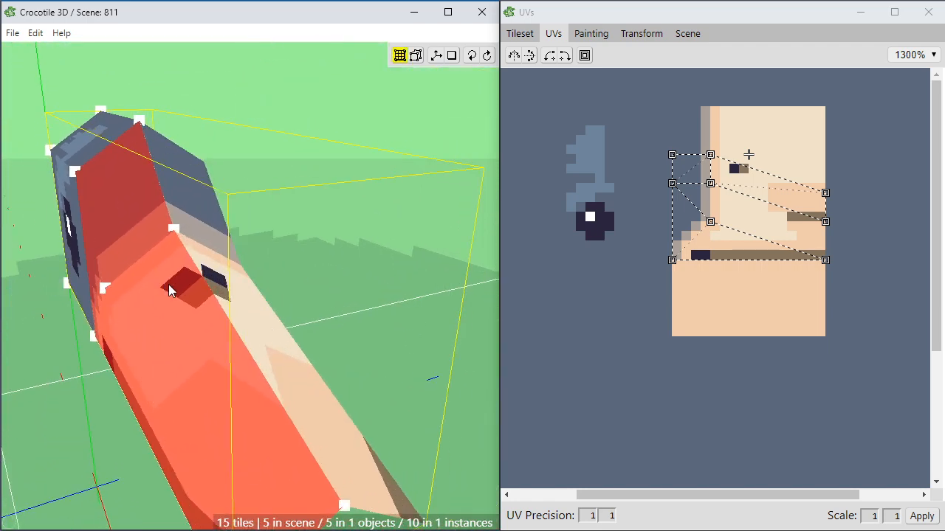
{"action": "right_click_drag", "start_coordinate": [207, 295], "coordinate": [229, 321]}
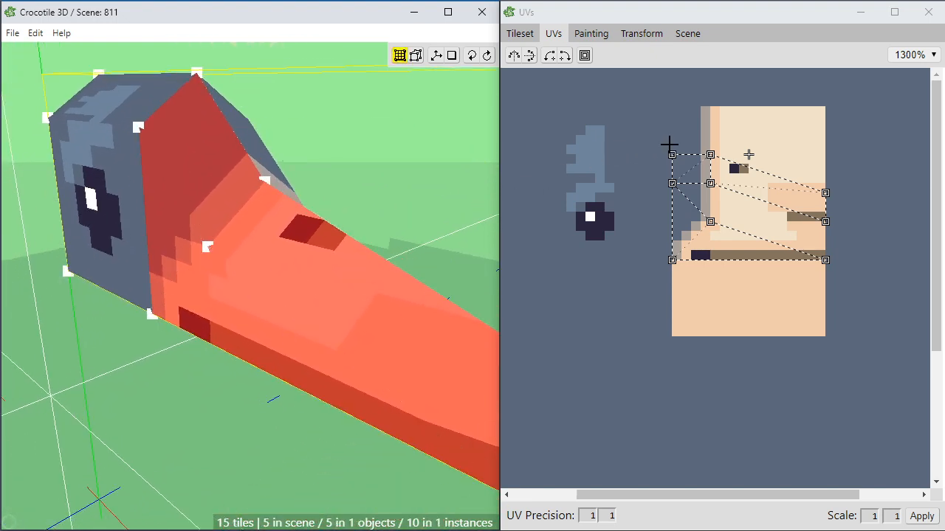
{"action": "mouse_move", "coordinate": [749, 154]}
{"action": "left_mouse_down"}
{"action": "mouse_move", "coordinate": [768, 154]}
{"action": "mouse_move", "coordinate": [758, 144]}
{"action": "left_mouse_up"}
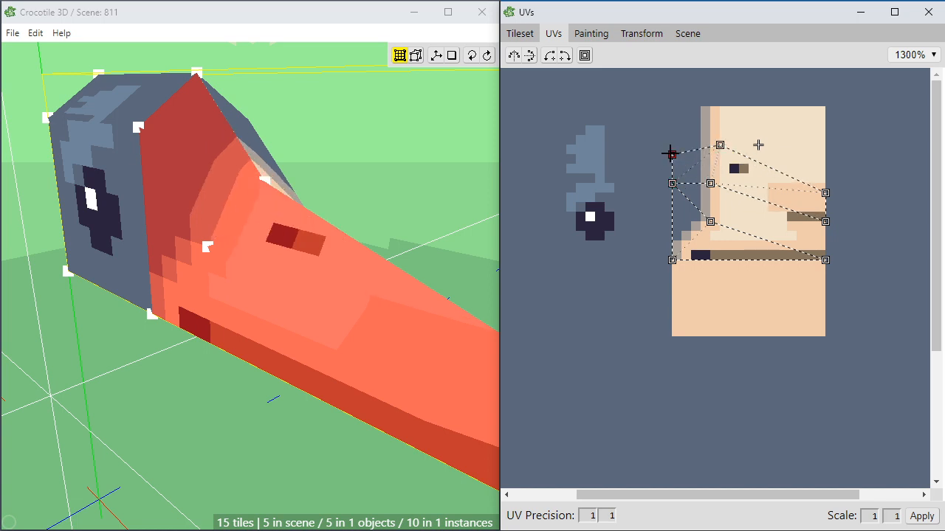
{"action": "left_click_drag", "start_coordinate": [670, 153], "coordinate": [671, 144]}
Deselect the beak faces and examine the texture across the beak side and its base from several angles.
{"action": "key", "text": "space"}
{"action": "left_click_drag", "start_coordinate": [409, 210], "coordinate": [251, 203]}
{"action": "scroll", "coordinate": [408, 210], "scroll_direction": "down", "scroll_amount": 2}
{"action": "left_click_drag", "start_coordinate": [341, 302], "coordinate": [495, 288]}
{"action": "key", "text": "space"}
{"action": "left_click", "coordinate": [402, 391]}
{"action": "key", "text": "space"}
{"action": "mouse_move", "coordinate": [403, 399]}
{"action": "left_mouse_down"}
{"action": "mouse_move", "coordinate": [295, 398]}
{"action": "mouse_move", "coordinate": [413, 399]}
{"action": "mouse_move", "coordinate": [398, 400]}
{"action": "left_mouse_up"}
{"action": "key", "text": "space"}
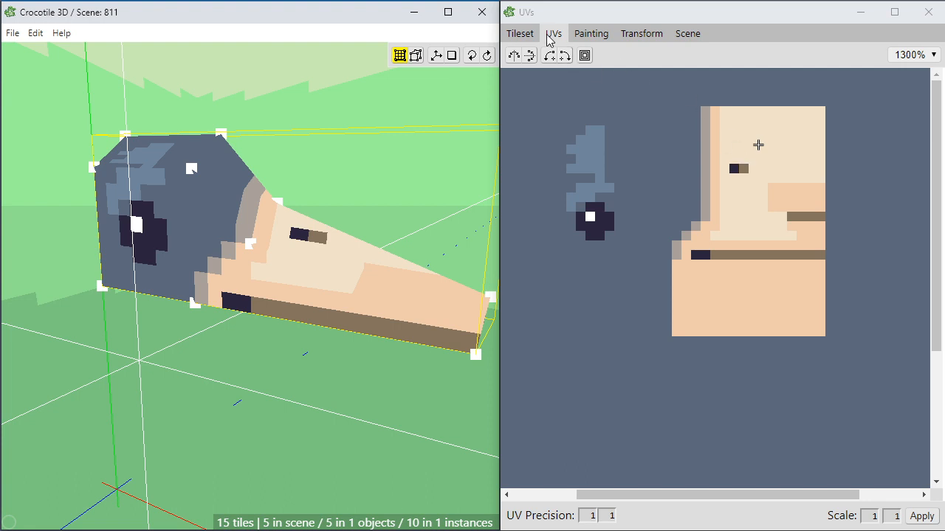
Move the nostril down one pixel in the texture by repainting its brown and dark pixels and covering the old ones with cream.
{"action": "left_click", "coordinate": [589, 34]}
{"action": "left_click", "coordinate": [743, 175], "text": "alt"}
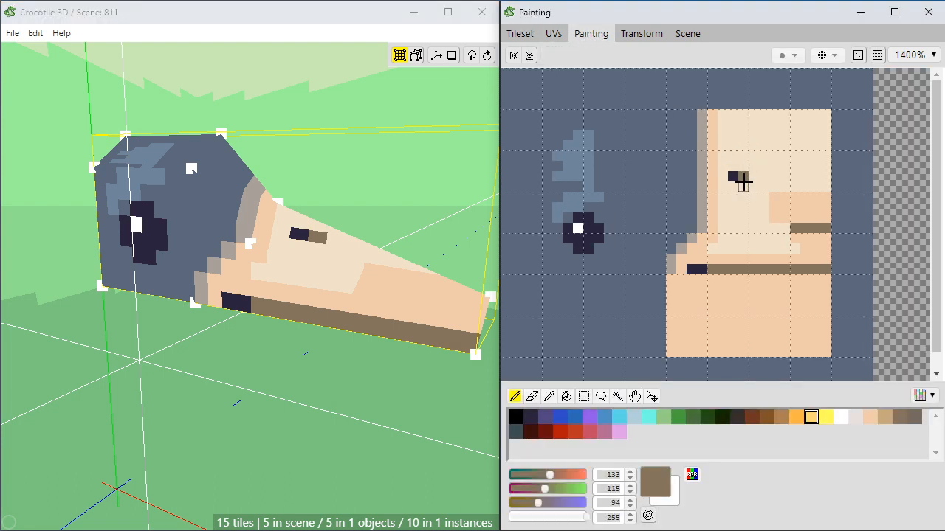
{"action": "mouse_move", "coordinate": [741, 186]}
{"action": "left_mouse_down"}
{"action": "mouse_move", "coordinate": [733, 182]}
{"action": "mouse_move", "coordinate": [743, 175]}
{"action": "left_mouse_up"}
{"action": "left_click", "coordinate": [733, 175], "text": "alt"}
{"action": "left_click", "coordinate": [733, 186]}
{"action": "left_click", "coordinate": [738, 159], "text": "alt"}
Examine the nostril and the grey and peach bands where the beak meets the head.
{"action": "mouse_move", "coordinate": [417, 185]}
{"action": "right_mouse_down"}
{"action": "mouse_move", "coordinate": [280, 228]}
{"action": "mouse_move", "coordinate": [267, 219]}
{"action": "mouse_move", "coordinate": [354, 200]}
{"action": "mouse_move", "coordinate": [288, 203]}
{"action": "mouse_move", "coordinate": [310, 312]}
{"action": "mouse_move", "coordinate": [267, 396]}
{"action": "right_mouse_up"}
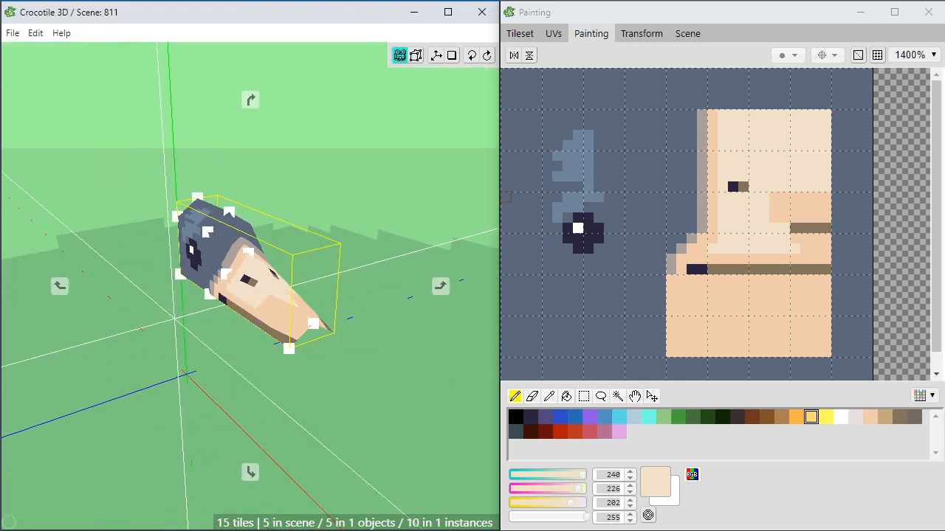
{"action": "right_click_drag", "start_coordinate": [268, 297], "coordinate": [370, 204]}
{"action": "scroll", "coordinate": [217, 354], "scroll_direction": "up", "scroll_amount": 3}
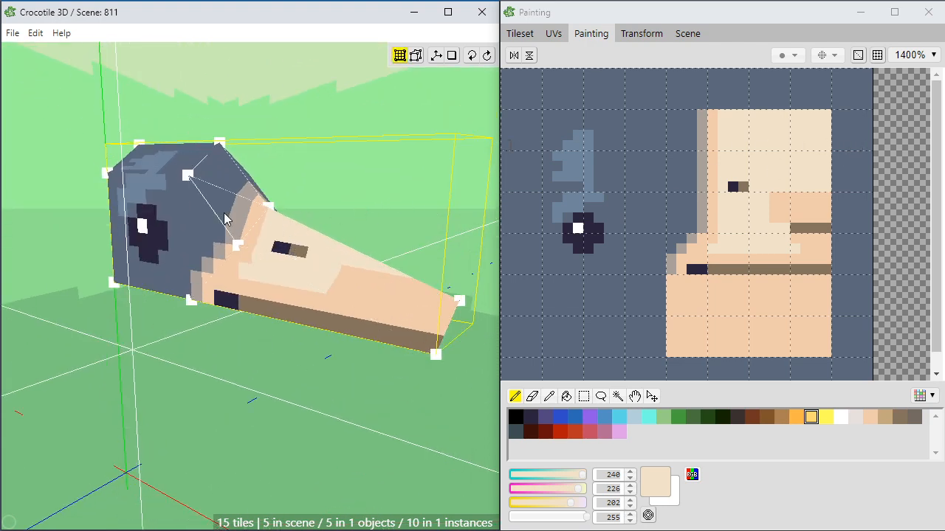
{"action": "right_click_drag", "start_coordinate": [255, 265], "coordinate": [248, 271]}
{"action": "left_click_drag", "start_coordinate": [246, 265], "coordinate": [198, 279]}
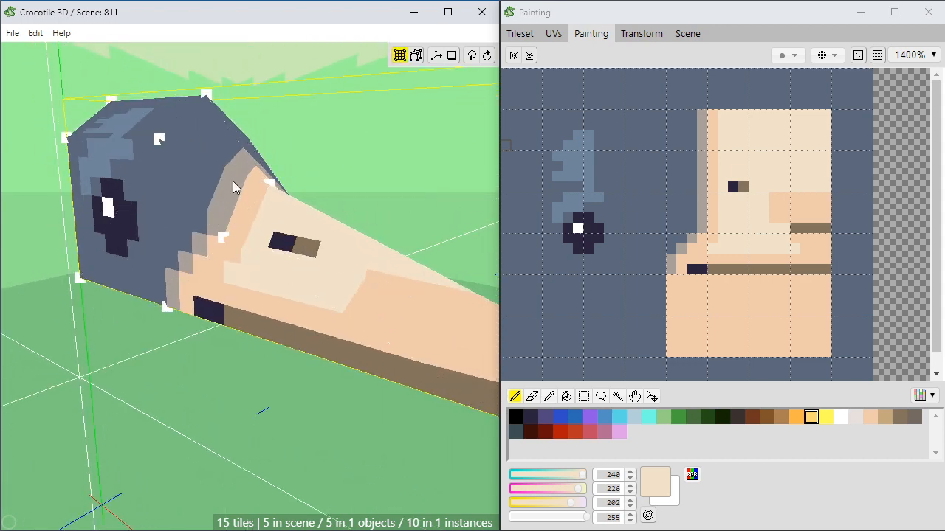
{"action": "left_click", "coordinate": [560, 34]}
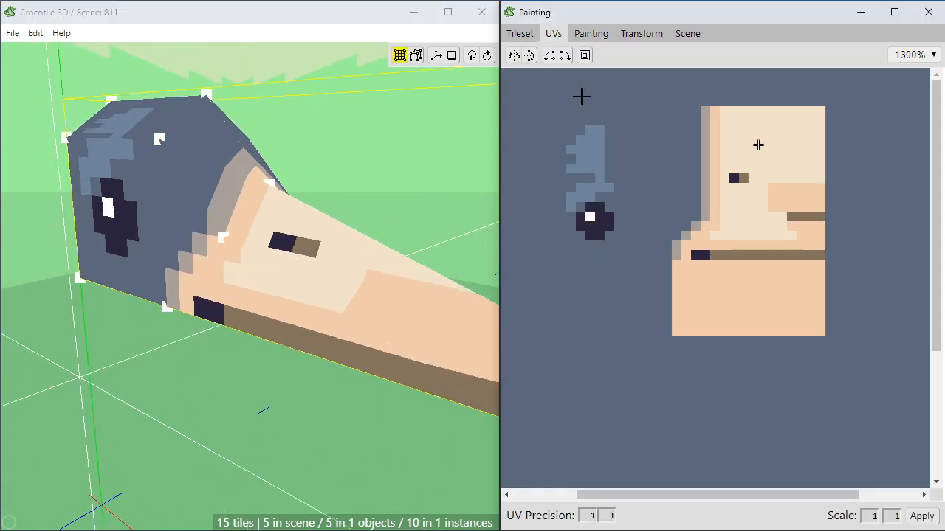
{"action": "left_click", "coordinate": [521, 33]}
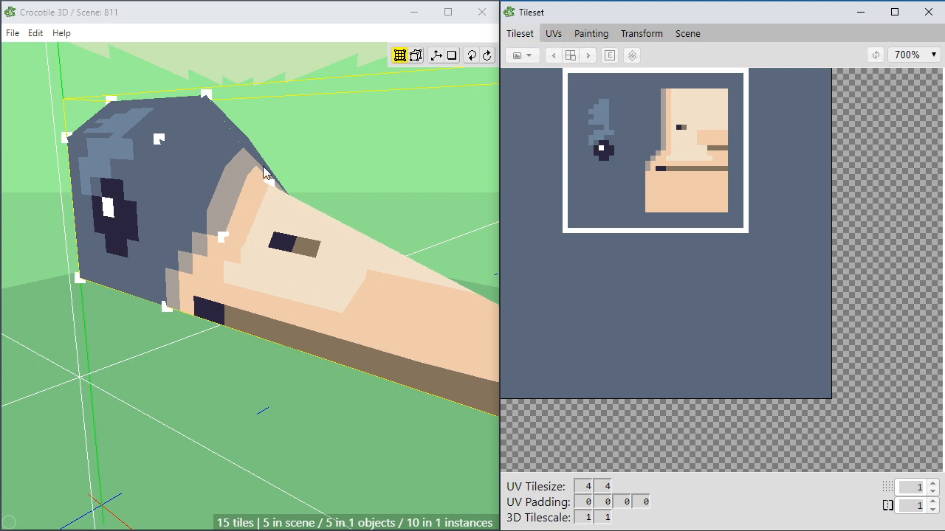
Reselect the three beak side faces and raise their two upper base UV corners one pixel, shifting the beak-side one two pixels toward the head.
{"action": "left_click", "coordinate": [562, 36]}
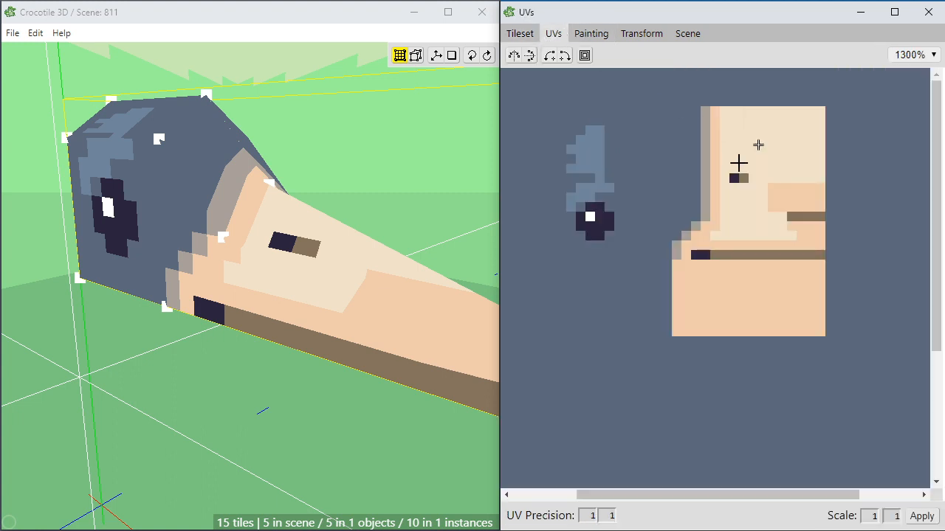
{"action": "left_click", "coordinate": [200, 175]}
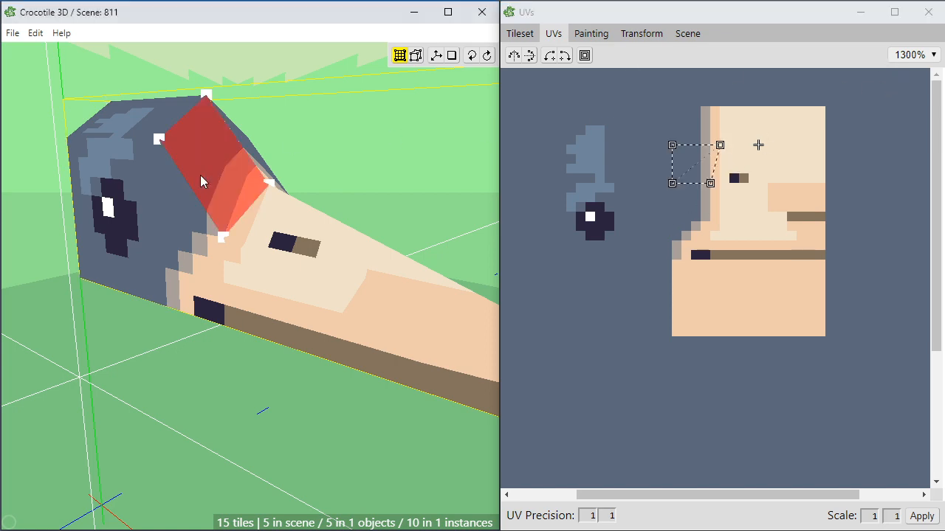
{"action": "left_click", "coordinate": [304, 245], "text": "shift"}
{"action": "left_click", "coordinate": [312, 277], "text": "shift"}
{"action": "mouse_move", "coordinate": [312, 276]}
{"action": "right_mouse_down"}
{"action": "mouse_move", "coordinate": [277, 276]}
{"action": "mouse_move", "coordinate": [310, 276]}
{"action": "right_mouse_up"}
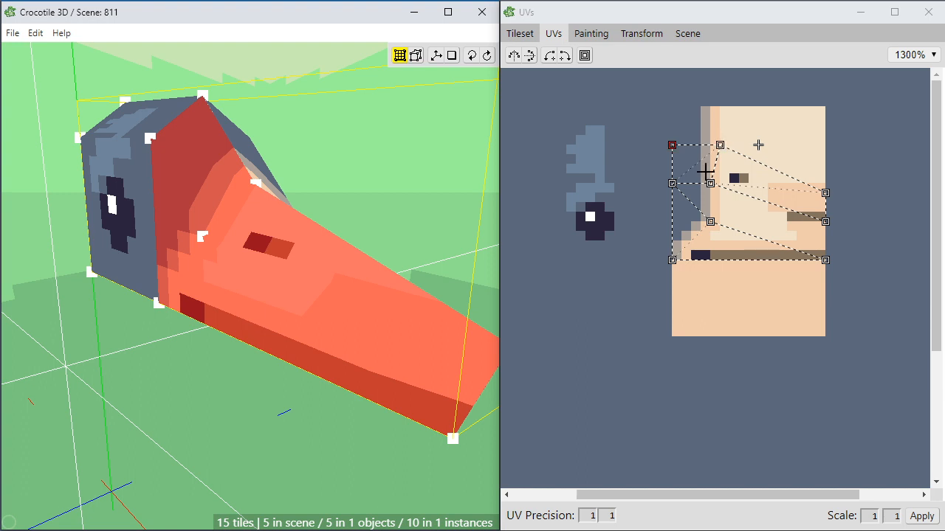
{"action": "left_click_drag", "start_coordinate": [757, 145], "coordinate": [738, 135]}
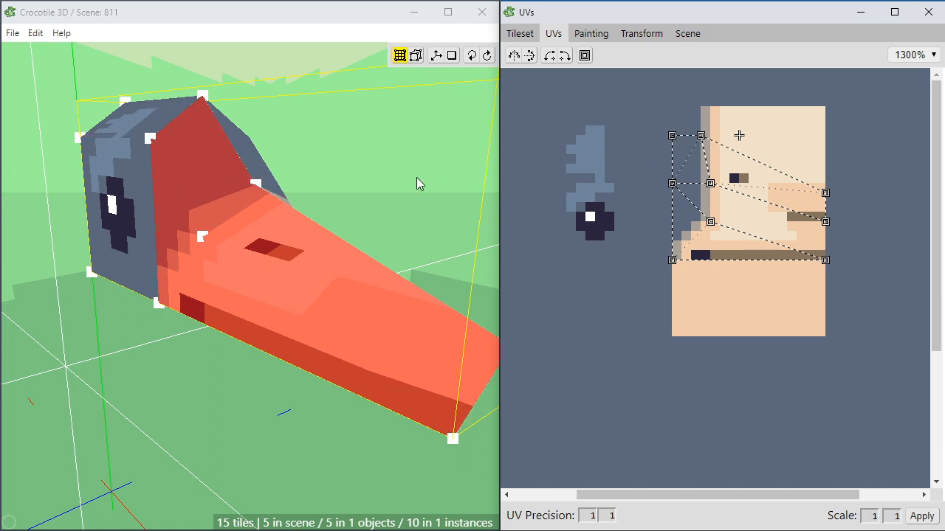
Examine how the bands at the beak base and the nostril line up on the model from several angles.
{"action": "key", "text": "space"}
{"action": "left_click_drag", "start_coordinate": [233, 259], "coordinate": [335, 310]}
{"action": "key", "text": "space"}
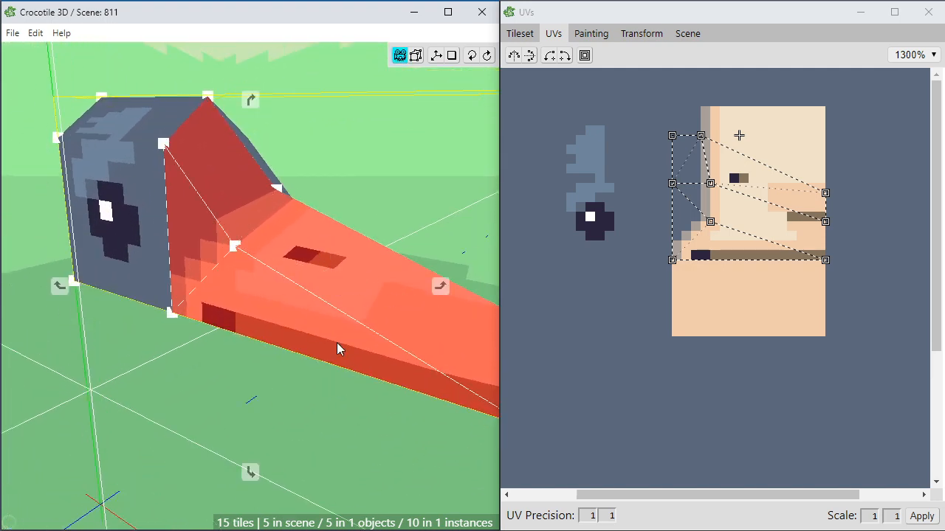
{"action": "left_click_drag", "start_coordinate": [337, 348], "coordinate": [279, 259]}
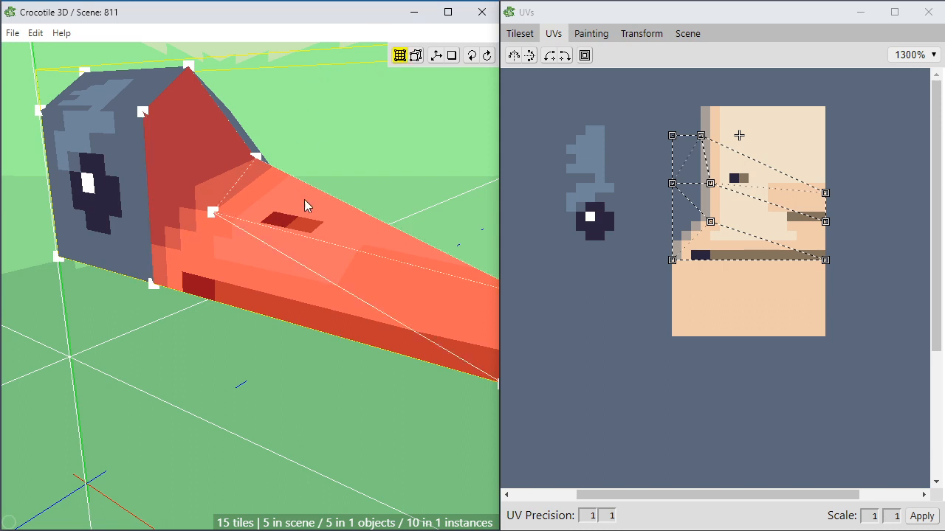
{"action": "key", "text": "space"}
{"action": "left_click_drag", "start_coordinate": [376, 301], "coordinate": [349, 338]}
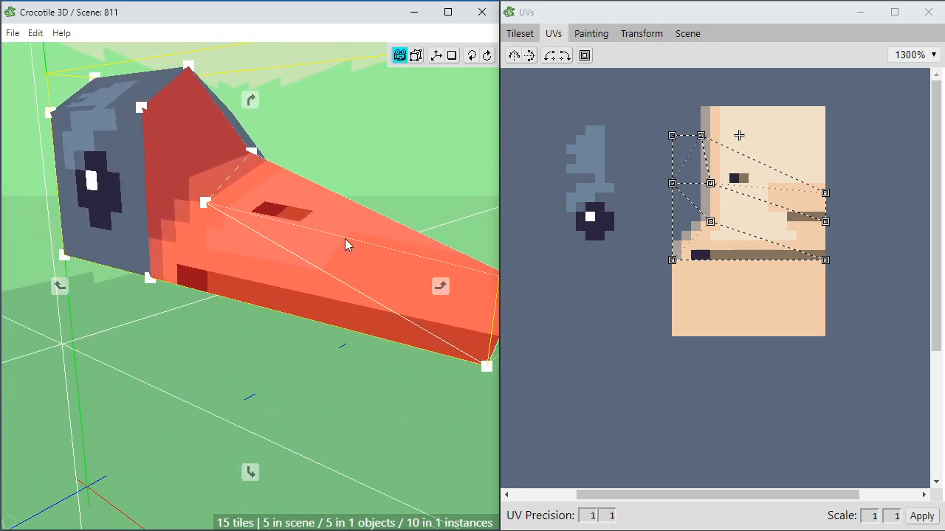
{"action": "left_click_drag", "start_coordinate": [335, 259], "coordinate": [378, 259]}
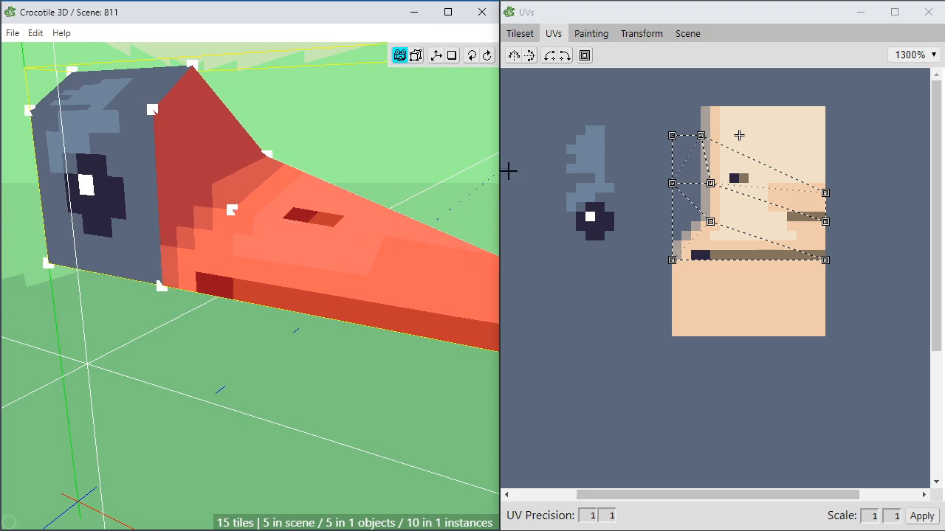
Deselect the beak faces and examine the painted head and beak from the side, front and above.
{"action": "scroll", "coordinate": [312, 210], "scroll_direction": "down", "scroll_amount": 3}
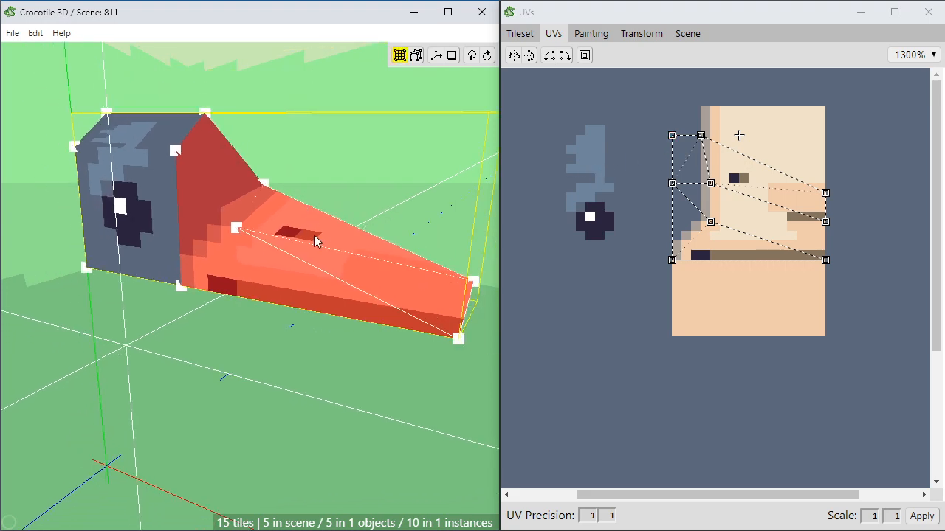
{"action": "left_click", "coordinate": [338, 191]}
{"action": "left_click_drag", "start_coordinate": [338, 191], "coordinate": [293, 317]}
{"action": "scroll", "coordinate": [311, 285], "scroll_direction": "down", "scroll_amount": 3}
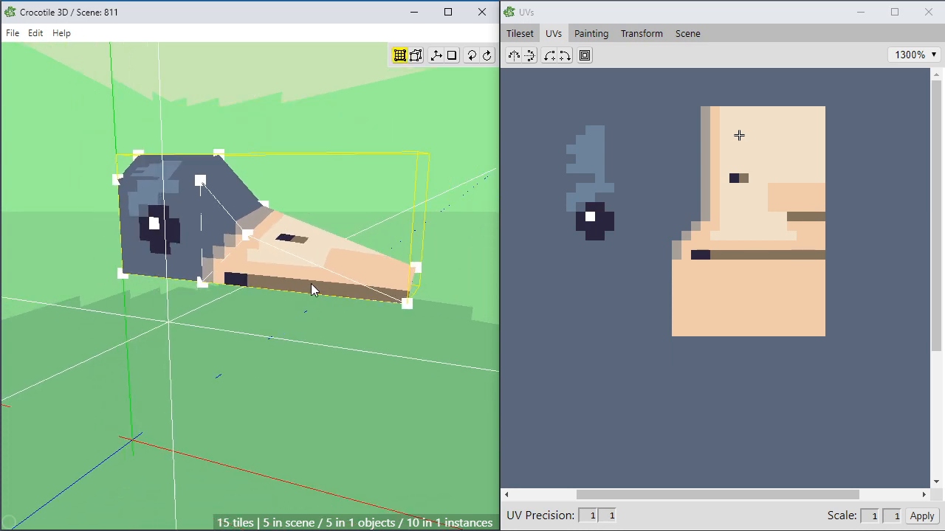
{"action": "left_click_drag", "start_coordinate": [311, 285], "coordinate": [299, 374]}
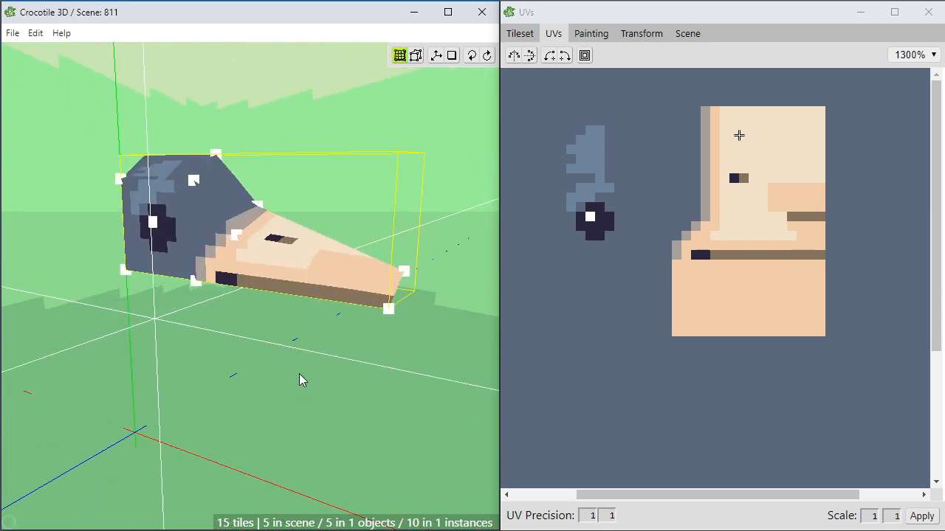
{"action": "scroll", "coordinate": [221, 274], "scroll_direction": "up", "scroll_amount": 3}
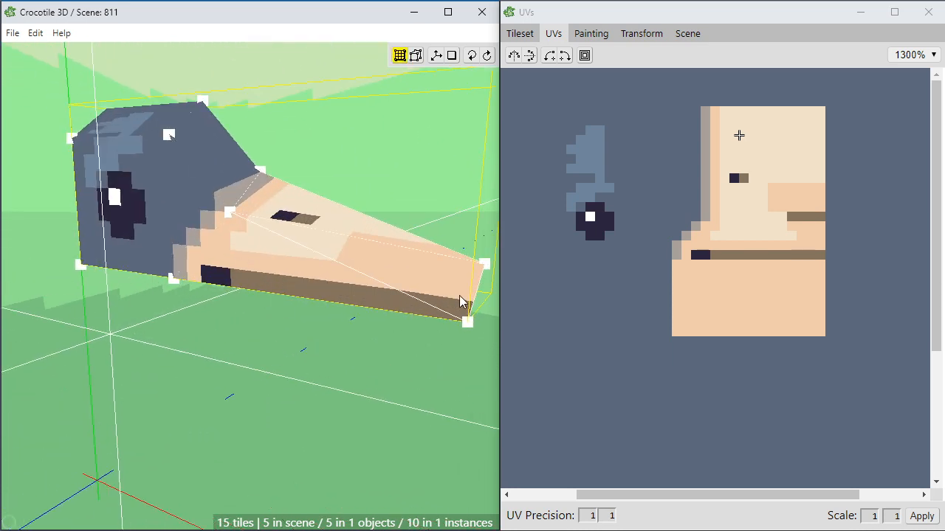
{"action": "scroll", "coordinate": [293, 286], "scroll_direction": "up", "scroll_amount": 5}
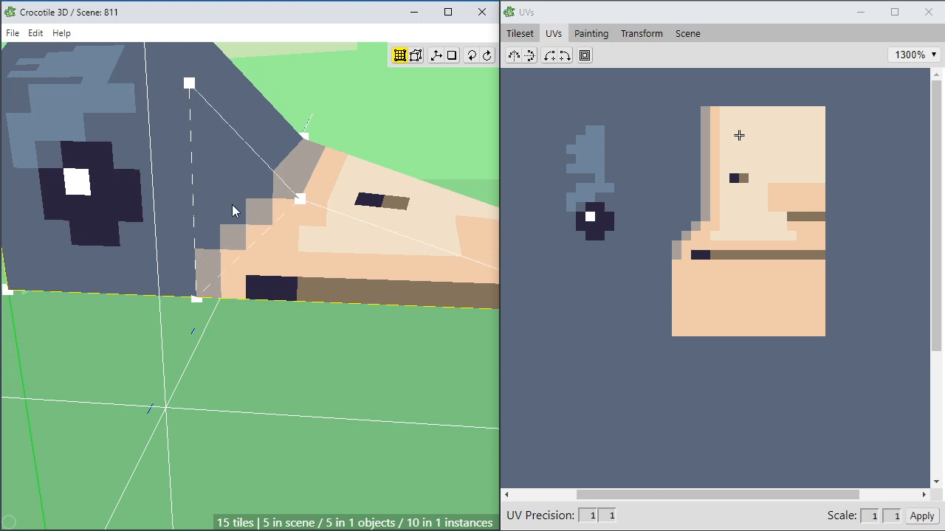
{"action": "key", "text": "space"}
{"action": "right_click_drag", "start_coordinate": [208, 258], "coordinate": [253, 320]}
{"action": "left_click_drag", "start_coordinate": [208, 250], "coordinate": [156, 249]}
{"action": "scroll", "coordinate": [208, 250], "scroll_direction": "down", "scroll_amount": 2}
{"action": "left_click_drag", "start_coordinate": [258, 319], "coordinate": [291, 351]}
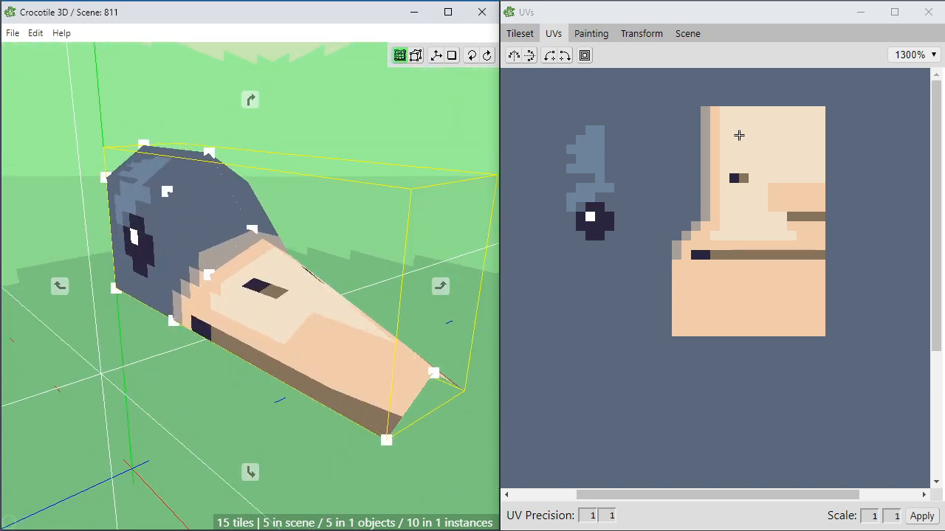
{"action": "left_click_drag", "start_coordinate": [333, 320], "coordinate": [233, 379]}
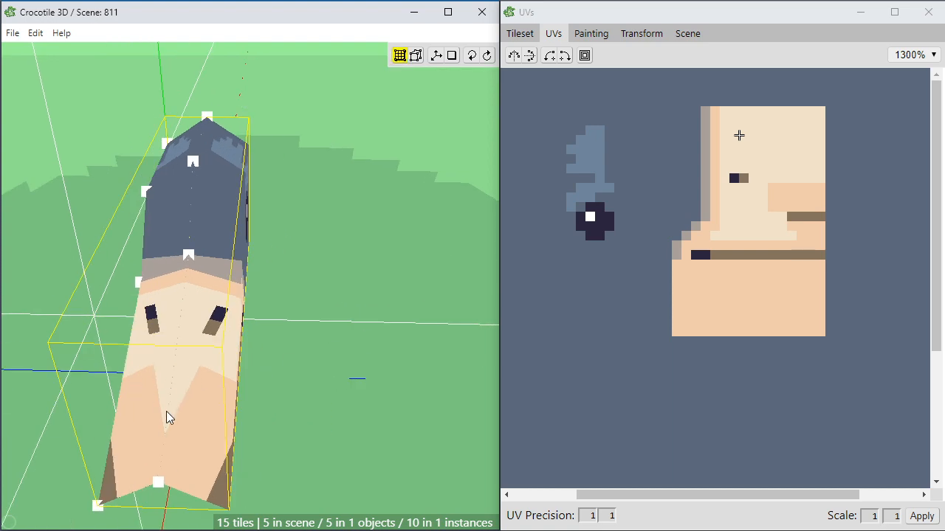
{"action": "left_click_drag", "start_coordinate": [209, 365], "coordinate": [166, 384]}
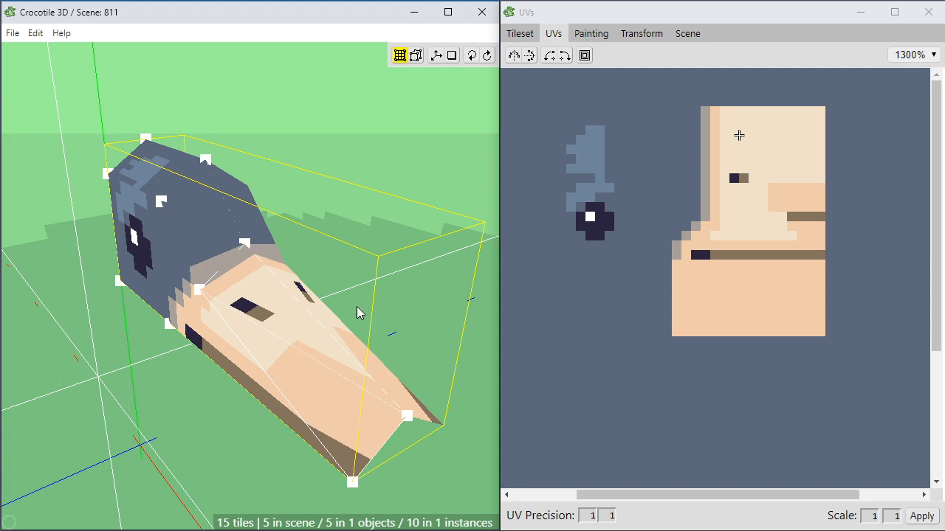
Select the upper beak face and paint cream over the two upper pixel rows of the peach patch near the beak tip.
{"action": "left_click", "coordinate": [308, 355]}
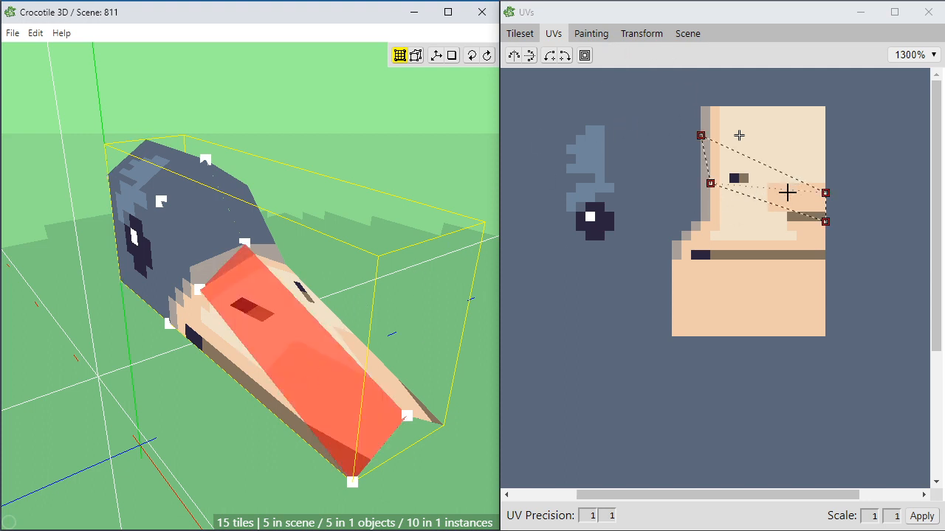
{"action": "scroll", "coordinate": [786, 180], "scroll_direction": "up", "scroll_amount": 1}
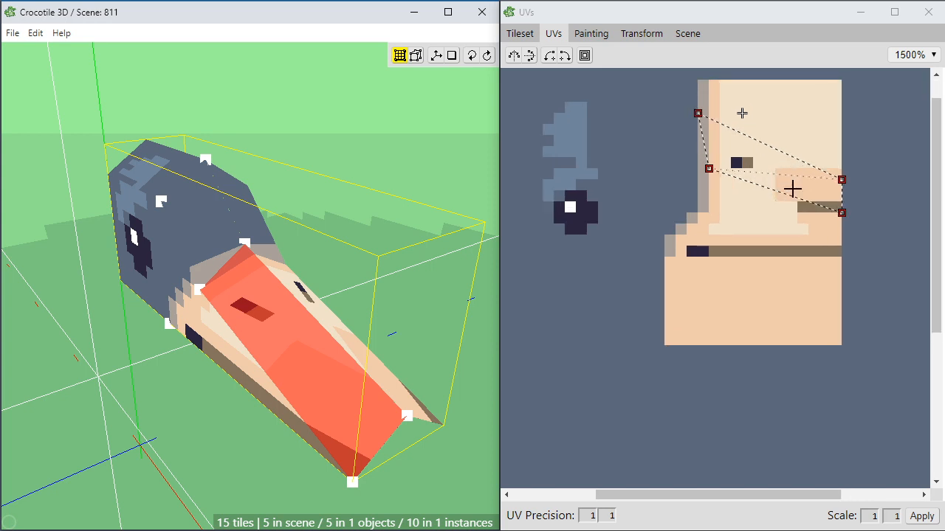
{"action": "left_click", "coordinate": [601, 34]}
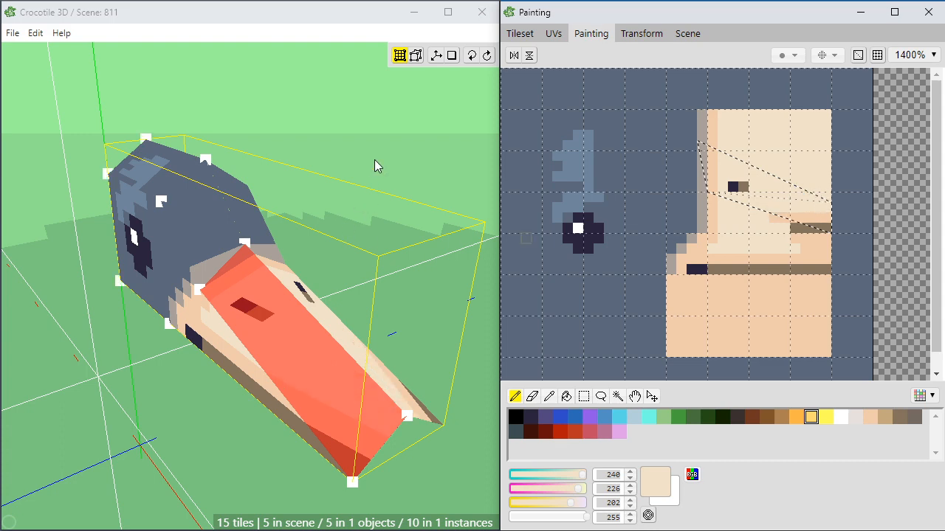
{"action": "key", "text": "space"}
{"action": "left_click_drag", "start_coordinate": [374, 166], "coordinate": [358, 221]}
{"action": "left_click", "coordinate": [358, 221]}
{"action": "key", "text": "space"}
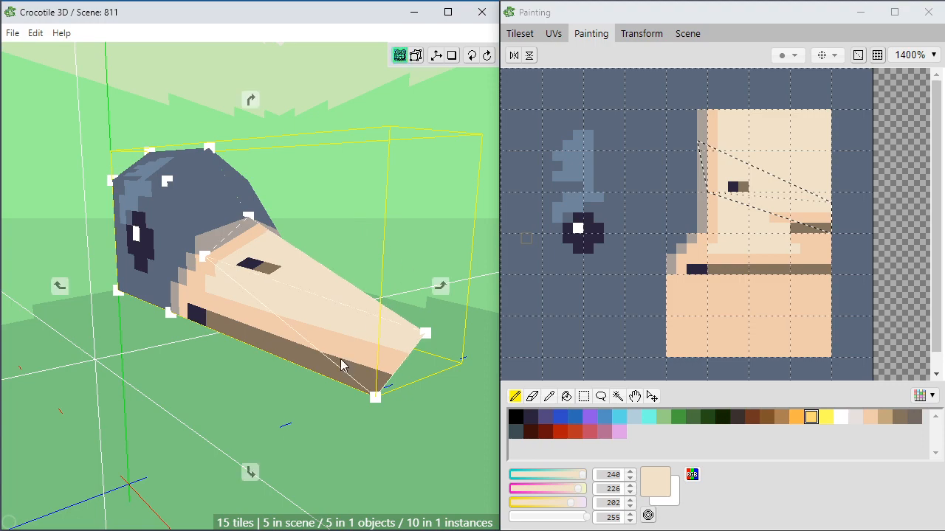
Examine the repainted beak side and the brown mouth line from low and side angles.
{"action": "left_click_drag", "start_coordinate": [341, 366], "coordinate": [344, 285]}
{"action": "scroll", "coordinate": [344, 285], "scroll_direction": "down", "scroll_amount": 3}
{"action": "left_click_drag", "start_coordinate": [313, 394], "coordinate": [293, 349]}
{"action": "scroll", "coordinate": [316, 391], "scroll_direction": "up", "scroll_amount": 3}
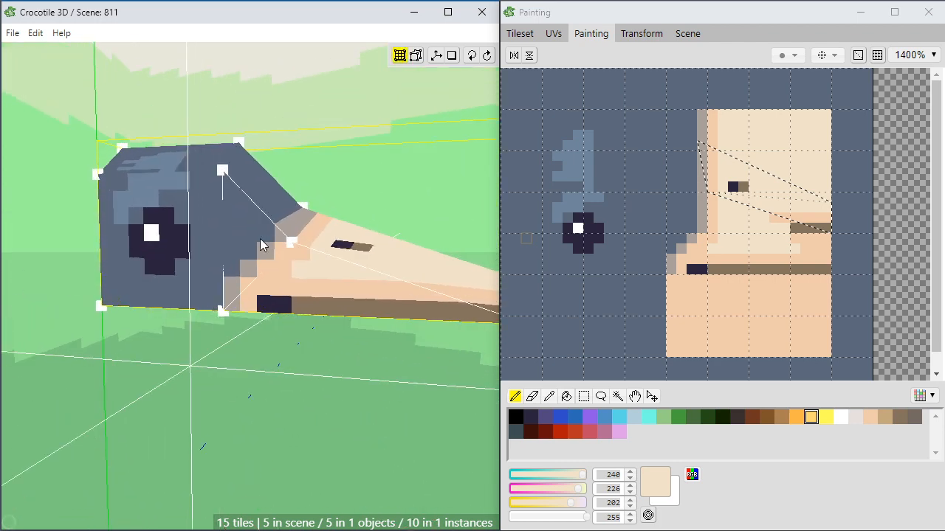
{"action": "right_click_drag", "start_coordinate": [361, 350], "coordinate": [325, 347]}
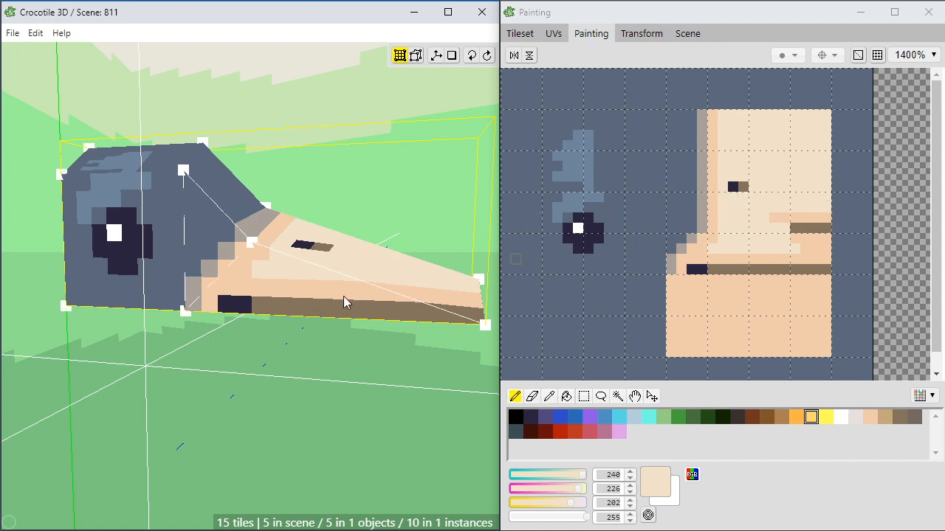
{"action": "scroll", "coordinate": [332, 346], "scroll_direction": "down", "scroll_amount": 1}
{"action": "left_click_drag", "start_coordinate": [332, 346], "coordinate": [350, 317]}
Place the 3D cursor on the lower corner vertex at the beak's tip.
{"action": "key", "text": "Tab"}
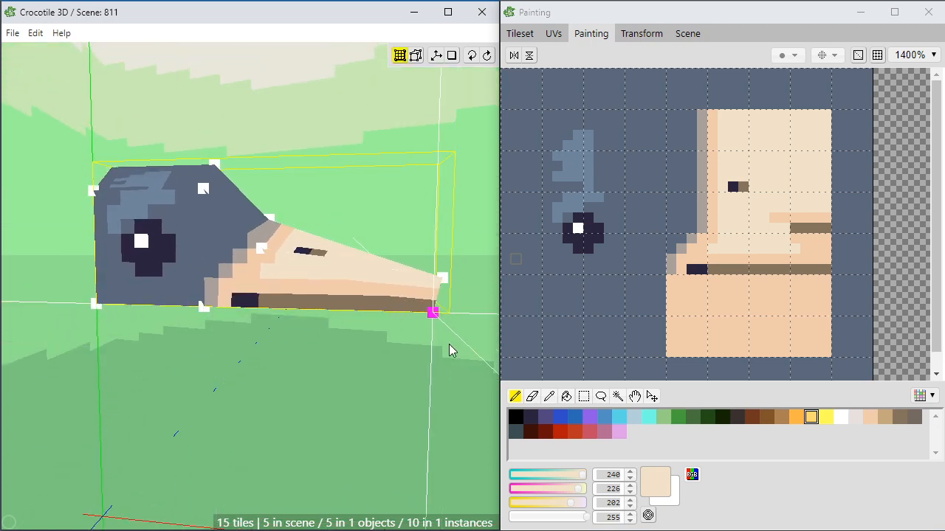
{"action": "key", "text": "Tab"}
{"action": "mouse_move", "coordinate": [421, 384]}
{"action": "left_mouse_down"}
{"action": "mouse_move", "coordinate": [391, 387]}
{"action": "mouse_move", "coordinate": [404, 384]}
{"action": "mouse_move", "coordinate": [423, 342]}
{"action": "left_mouse_up"}
{"action": "key", "text": "Tab"}
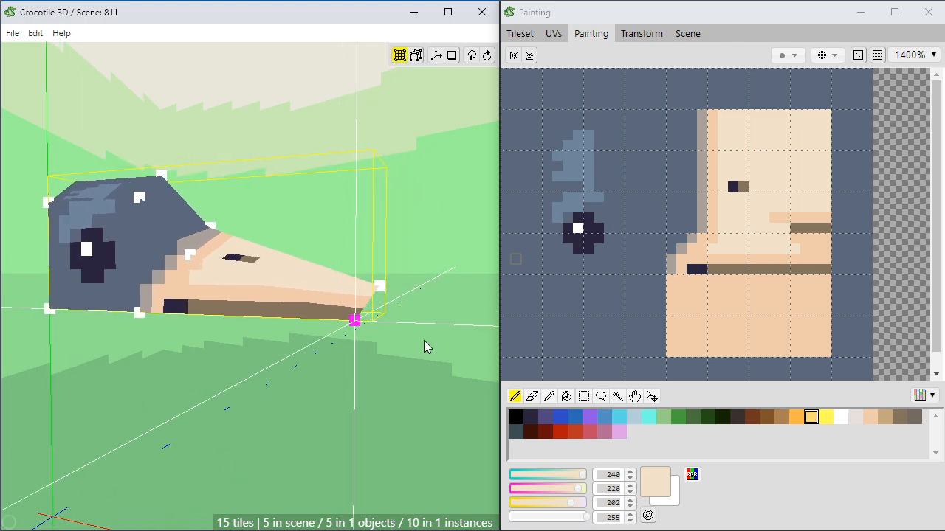
{"action": "left_click", "coordinate": [394, 369]}
{"action": "key", "text": "Tab"}
{"action": "left_click_drag", "start_coordinate": [394, 369], "coordinate": [376, 377]}
{"action": "scroll", "coordinate": [376, 377], "scroll_direction": "up", "scroll_amount": 2}
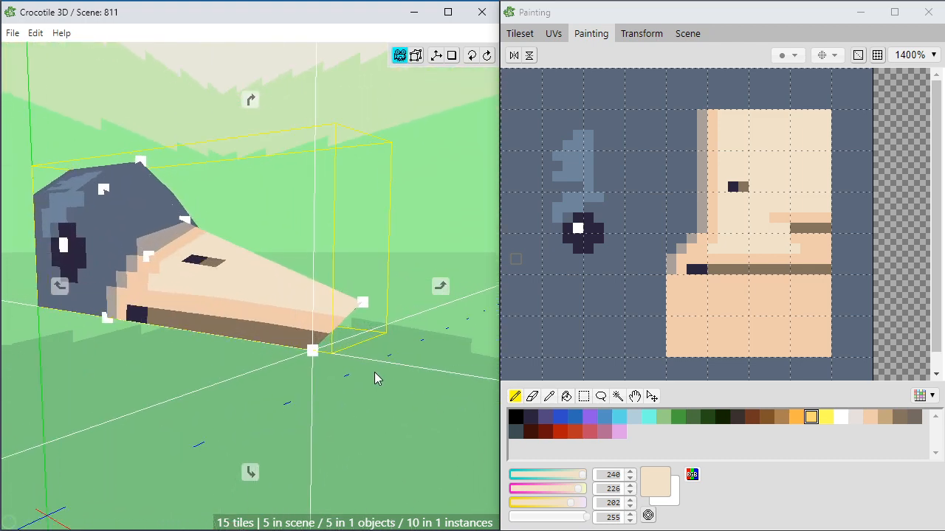
{"action": "key", "text": "space"}
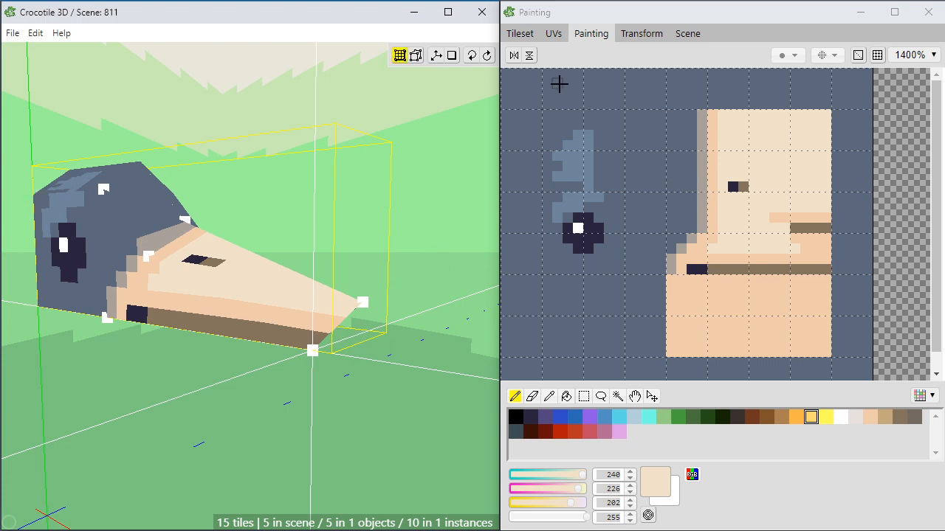
Pick the blank 4 by 4 tile beside the beak texture and place it extending forward from the lower beak tip.
{"action": "left_click", "coordinate": [535, 35]}
{"action": "left_click", "coordinate": [729, 160]}
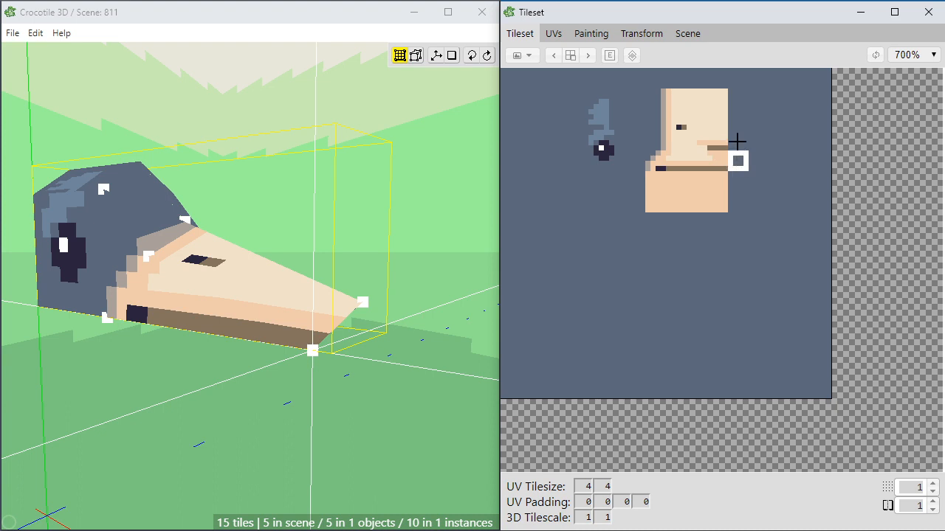
{"action": "left_click", "coordinate": [737, 135]}
{"action": "left_click", "coordinate": [738, 162]}
{"action": "key", "text": "Tab"}
{"action": "key", "text": "space"}
{"action": "left_click_drag", "start_coordinate": [350, 332], "coordinate": [426, 350]}
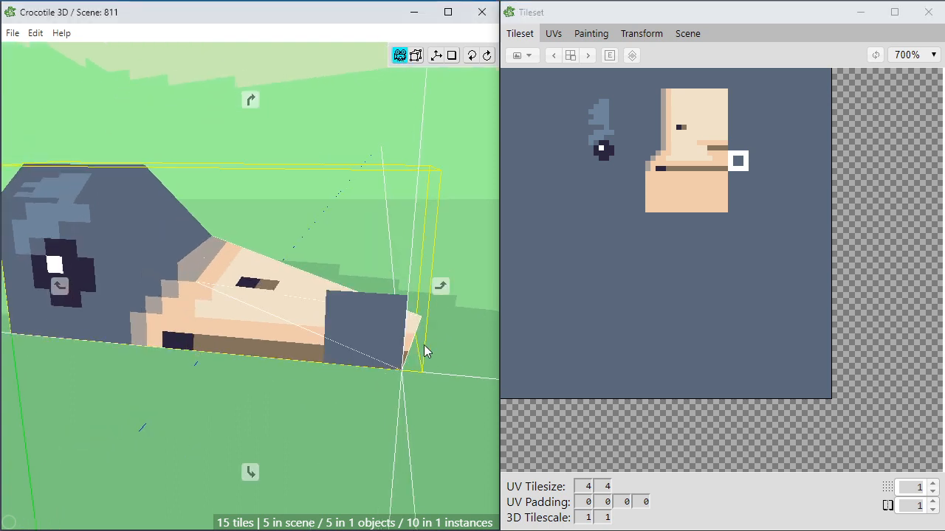
{"action": "key", "text": "space"}
{"action": "right_click_drag", "start_coordinate": [474, 392], "coordinate": [274, 341]}
{"action": "key", "text": "Tab"}
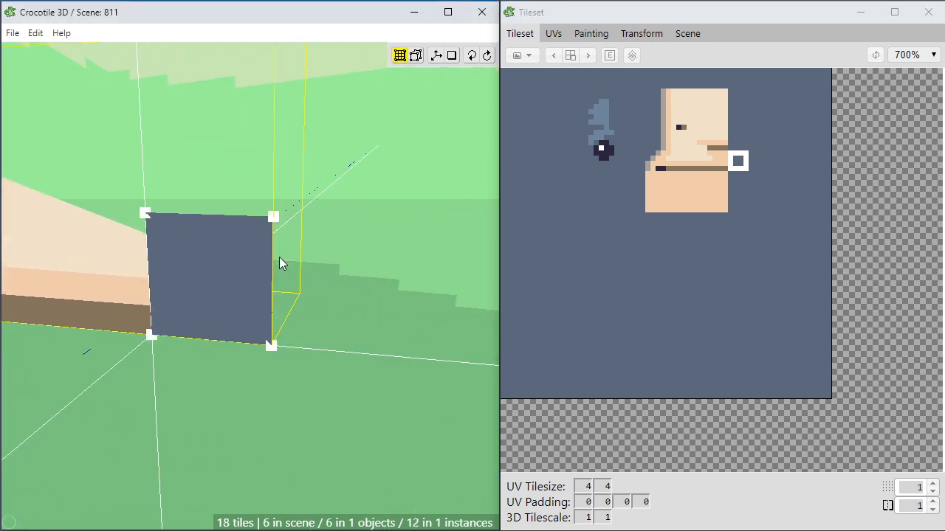
Paint the new tip tile in the texture, continuing the beak's cream, peach and brown bands across it.
{"action": "mouse_move", "coordinate": [567, 89]}
{"action": "left_mouse_down"}
{"action": "mouse_move", "coordinate": [818, 242]}
{"action": "mouse_move", "coordinate": [841, 269]}
{"action": "mouse_move", "coordinate": [868, 268]}
{"action": "mouse_move", "coordinate": [845, 259]}
{"action": "mouse_move", "coordinate": [863, 258]}
{"action": "mouse_move", "coordinate": [839, 240]}
{"action": "mouse_move", "coordinate": [864, 237]}
{"action": "mouse_move", "coordinate": [835, 249]}
{"action": "mouse_move", "coordinate": [836, 259]}
{"action": "left_mouse_up"}
{"action": "left_click", "coordinate": [590, 34]}
{"action": "left_click", "coordinate": [825, 270], "text": "alt"}
{"action": "left_click", "coordinate": [821, 251], "text": "alt"}
{"action": "left_click", "coordinate": [837, 251]}
{"action": "left_click", "coordinate": [767, 228], "text": "alt"}
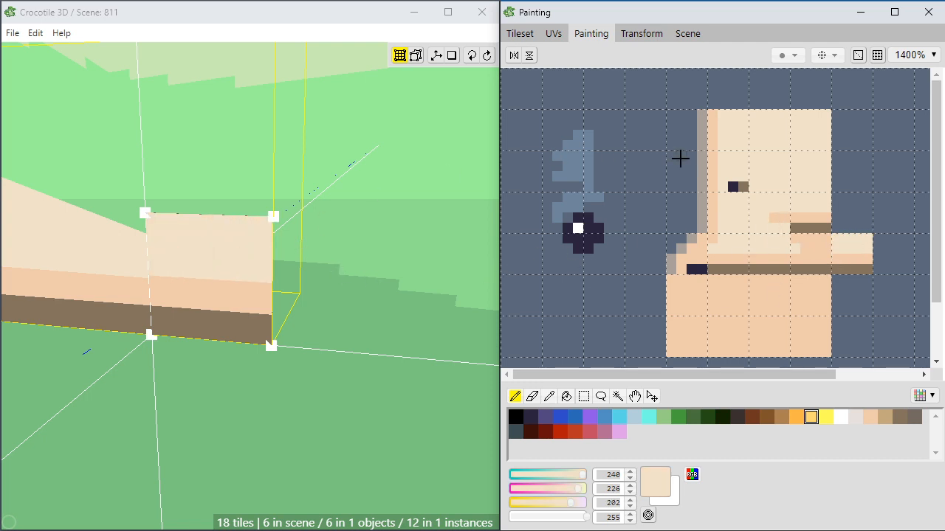
Reshape the new tile into a sloping beak tip by joining it to the beak's end and moving its upper outer corner to the centre.
{"action": "left_click", "coordinate": [350, 188]}
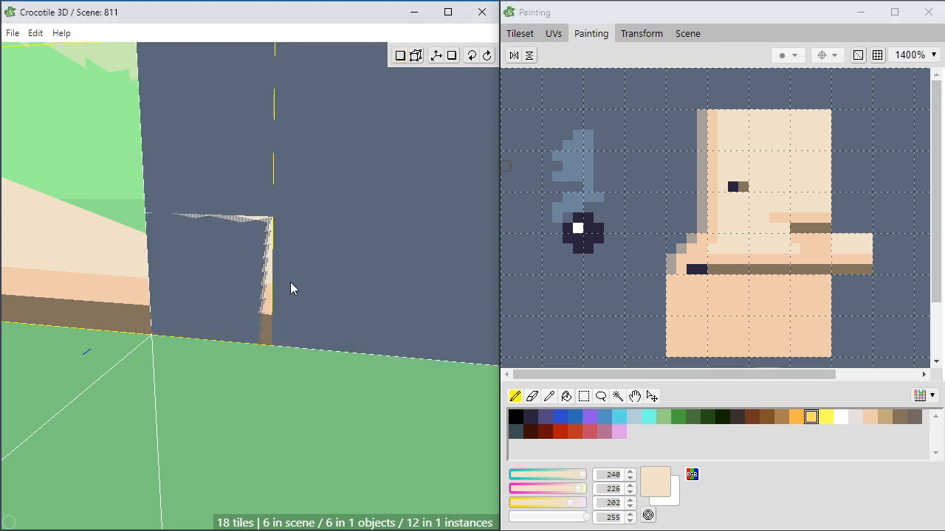
{"action": "right_click_drag", "start_coordinate": [132, 205], "coordinate": [216, 195]}
{"action": "left_click_drag", "start_coordinate": [286, 206], "coordinate": [299, 256]}
{"action": "right_click_drag", "start_coordinate": [296, 253], "coordinate": [245, 322]}
{"action": "left_click_drag", "start_coordinate": [314, 265], "coordinate": [327, 304]}
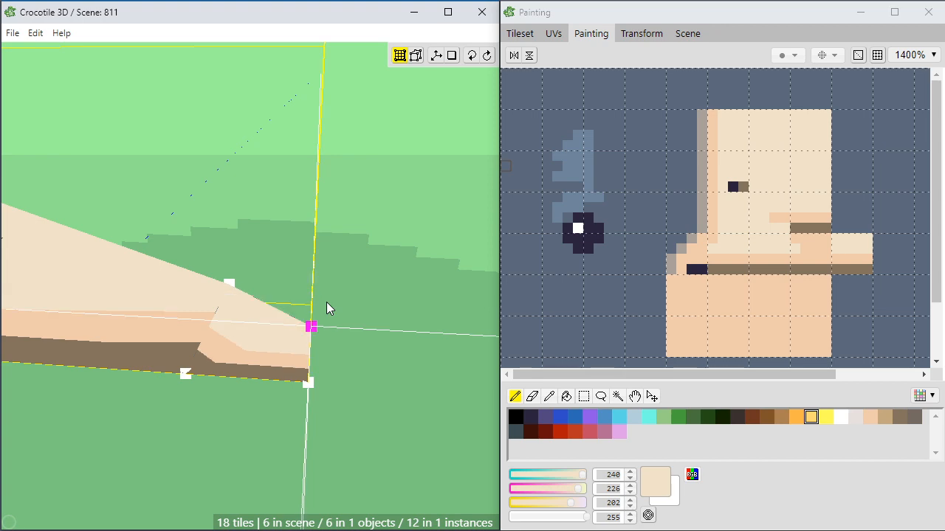
{"action": "right_click_drag", "start_coordinate": [327, 304], "coordinate": [330, 367]}
{"action": "mouse_move", "coordinate": [268, 377]}
{"action": "right_mouse_down"}
{"action": "mouse_move", "coordinate": [186, 295]}
{"action": "mouse_move", "coordinate": [200, 354]}
{"action": "mouse_move", "coordinate": [178, 381]}
{"action": "mouse_move", "coordinate": [298, 300]}
{"action": "mouse_move", "coordinate": [343, 318]}
{"action": "mouse_move", "coordinate": [330, 238]}
{"action": "right_mouse_up"}
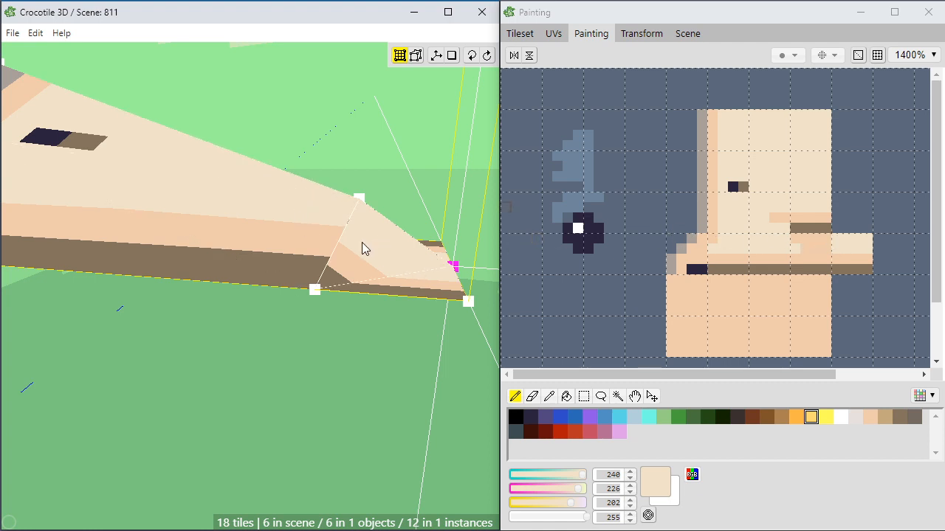
Select the beak side and tip faces and lower the tip face's two upper UV corners by one pixel.
{"action": "left_click", "coordinate": [271, 217]}
{"action": "left_click", "coordinate": [191, 255], "text": "shift"}
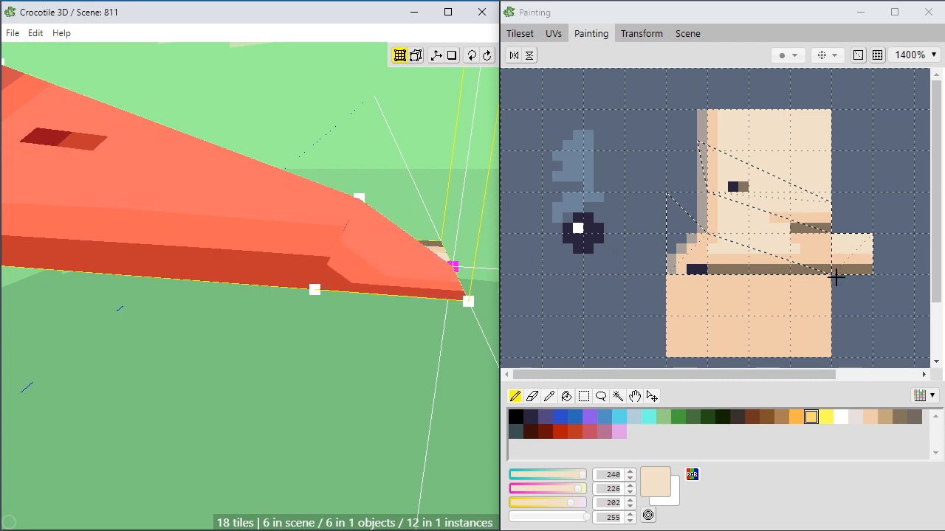
{"action": "mouse_move", "coordinate": [351, 307]}
{"action": "right_mouse_down"}
{"action": "mouse_move", "coordinate": [273, 296]}
{"action": "mouse_move", "coordinate": [399, 315]}
{"action": "right_mouse_up"}
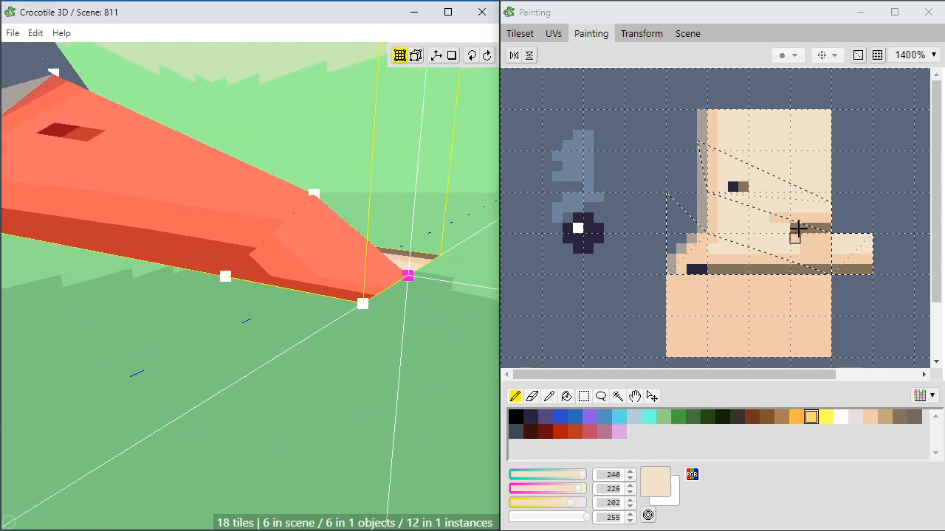
{"action": "right_click_drag", "start_coordinate": [296, 259], "coordinate": [332, 275]}
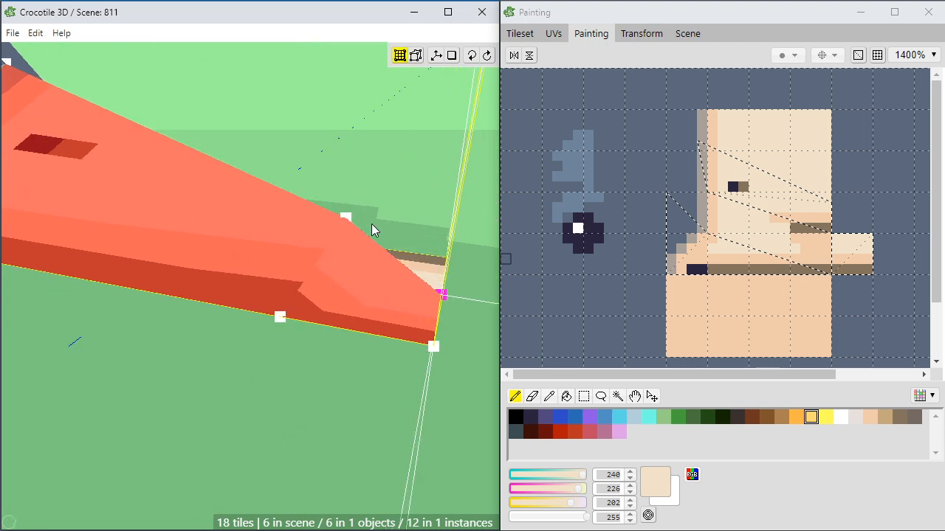
{"action": "right_click_drag", "start_coordinate": [306, 236], "coordinate": [364, 203]}
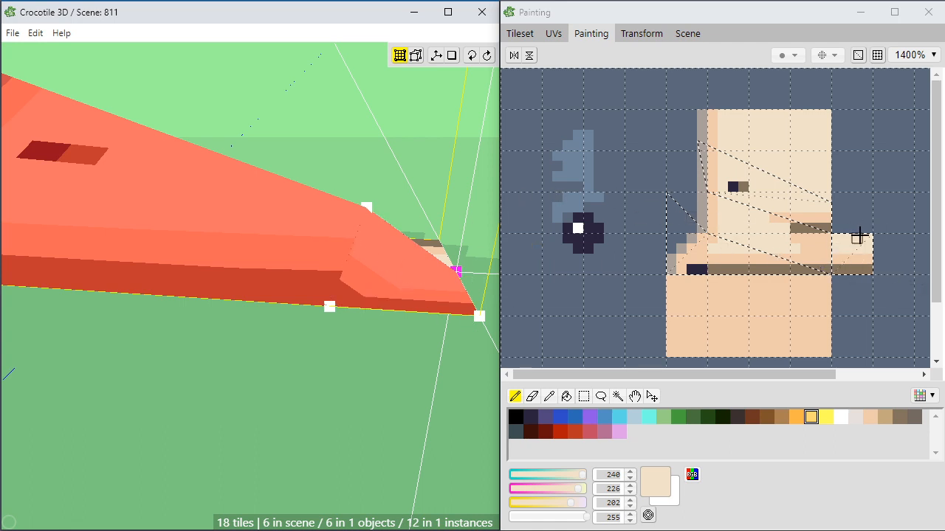
{"action": "left_click", "coordinate": [554, 35]}
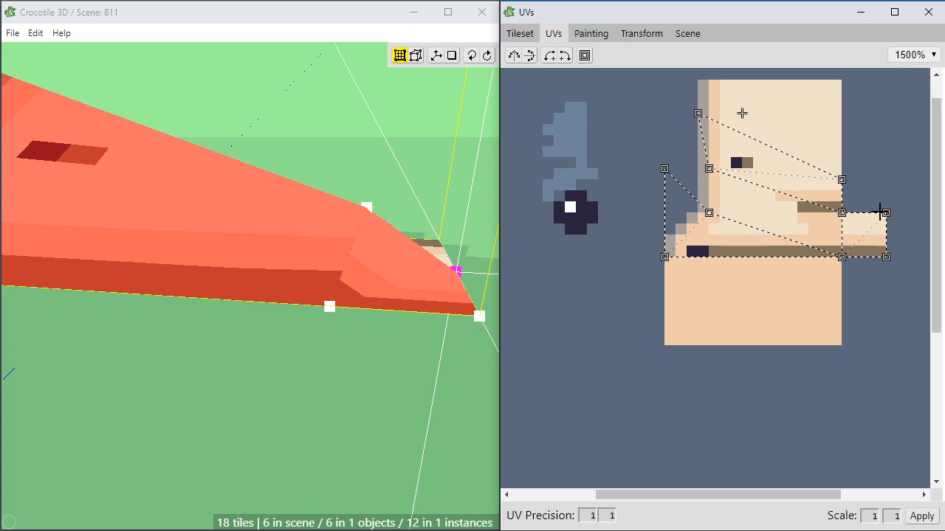
{"action": "left_click_drag", "start_coordinate": [883, 218], "coordinate": [883, 222]}
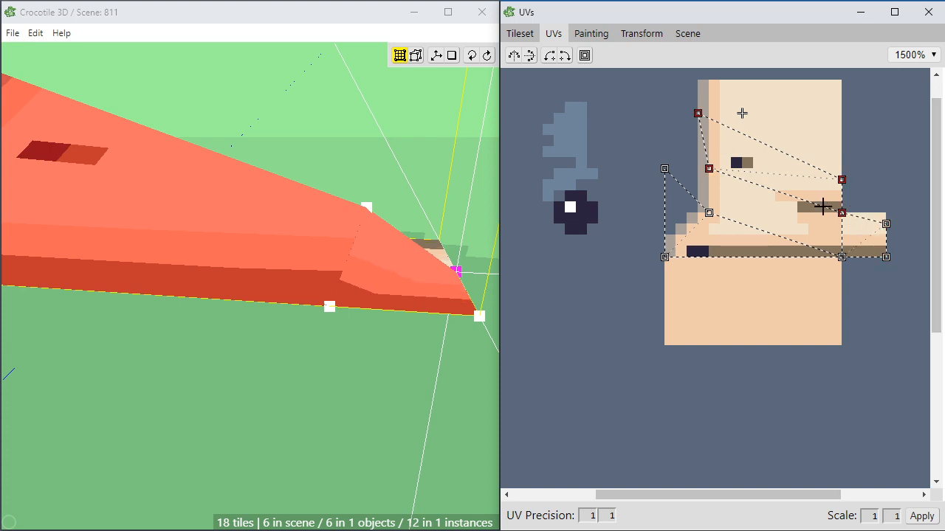
{"action": "key", "text": "d"}
{"action": "key", "text": "s"}
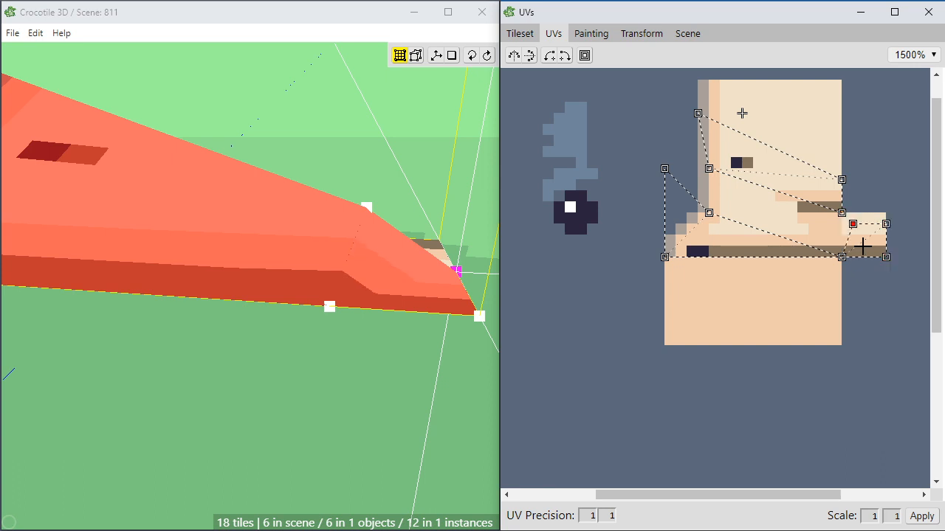
{"action": "key", "text": "a"}
Select the beak tip's lower outer vertex and move it down below the beak's underside.
{"action": "key", "text": "space"}
{"action": "left_click_drag", "start_coordinate": [347, 306], "coordinate": [515, 299]}
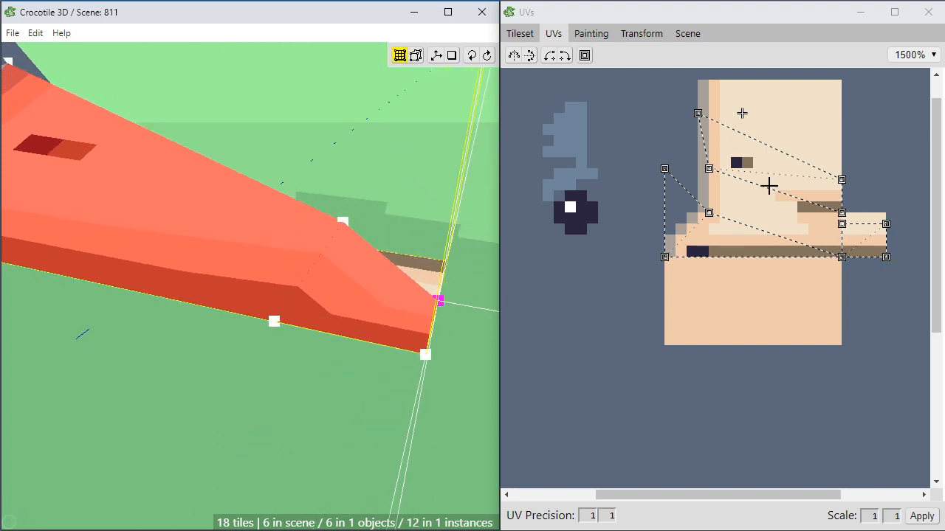
{"action": "left_click", "coordinate": [520, 34]}
{"action": "left_click", "coordinate": [412, 183]}
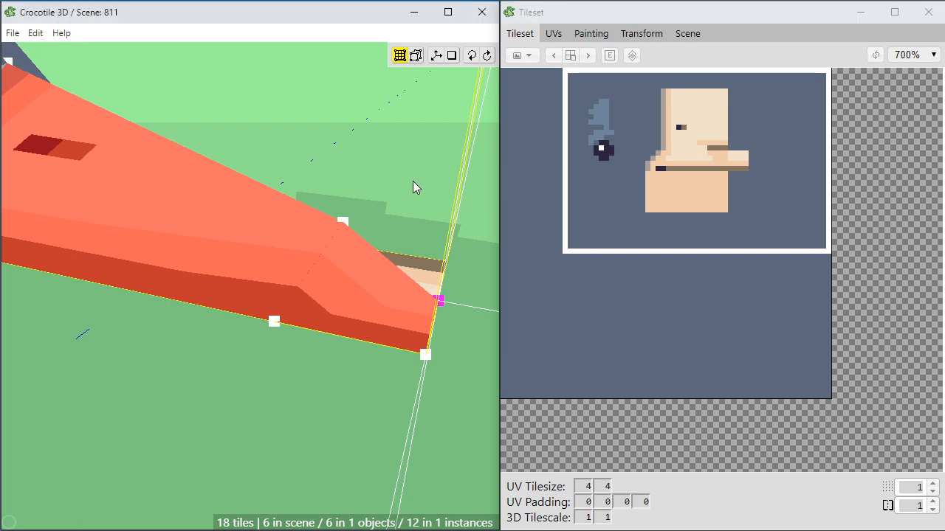
{"action": "key", "text": "space"}
{"action": "left_click_drag", "start_coordinate": [412, 183], "coordinate": [365, 320]}
{"action": "key", "text": "space"}
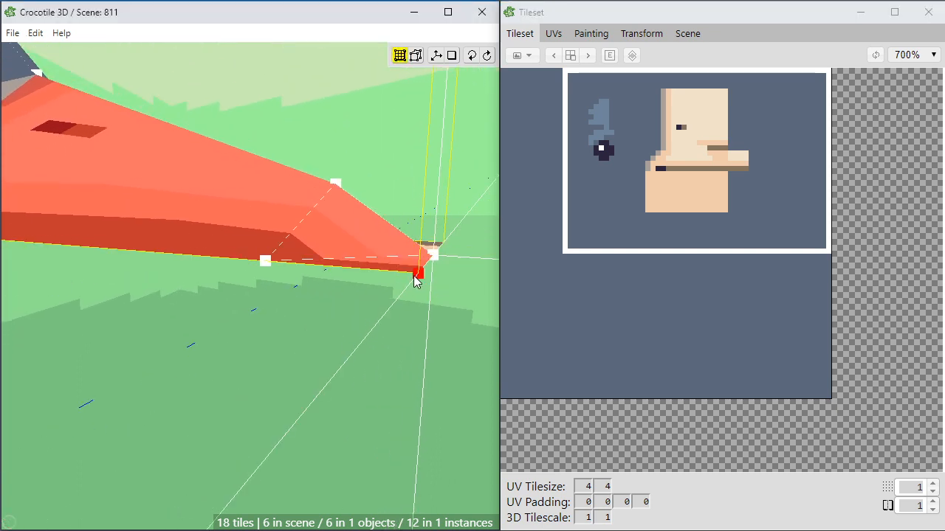
{"action": "left_click", "coordinate": [414, 275]}
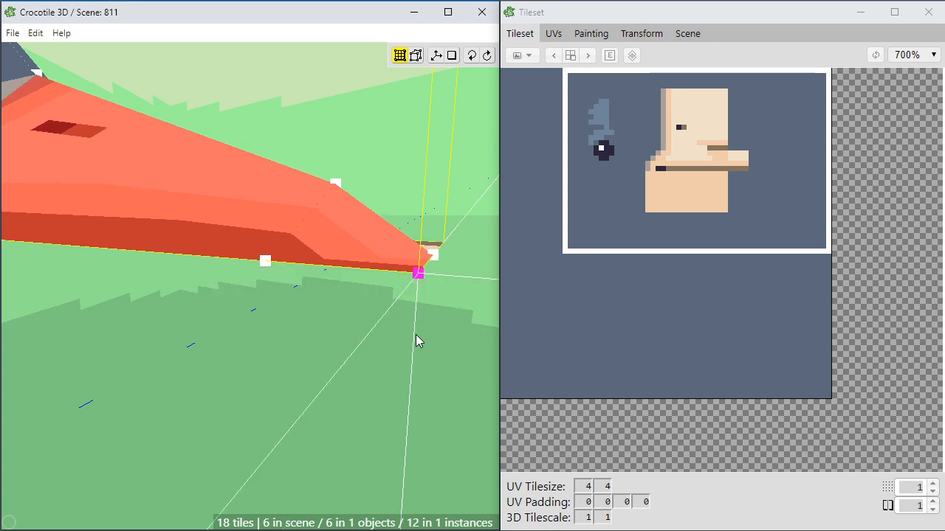
{"action": "left_click", "coordinate": [416, 334]}
{"action": "left_click", "coordinate": [419, 275]}
{"action": "key", "text": "s"}
{"action": "key", "text": "s"}
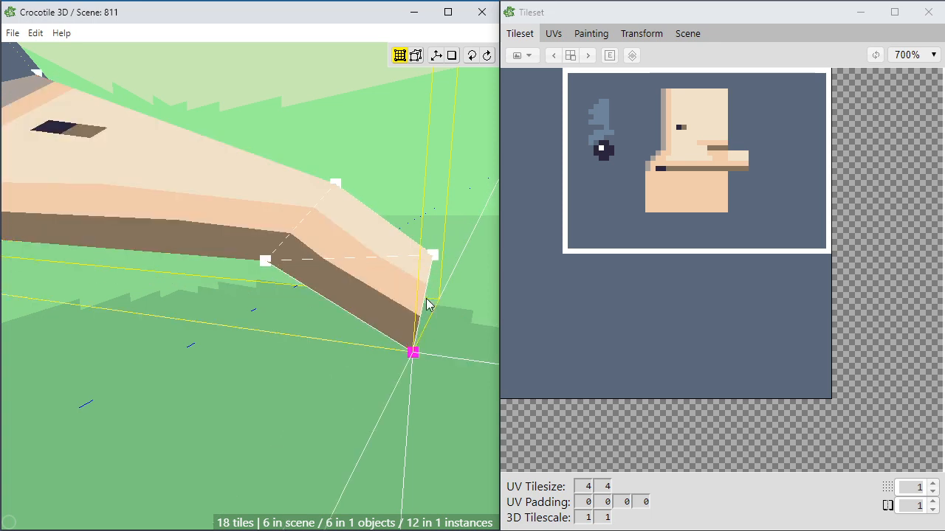
Pull the lowered tip vertex back toward the head so the beak end forms a downward hook.
{"action": "key", "text": "a"}
{"action": "key", "text": "a"}
{"action": "key", "text": "a"}
{"action": "key", "text": "a"}
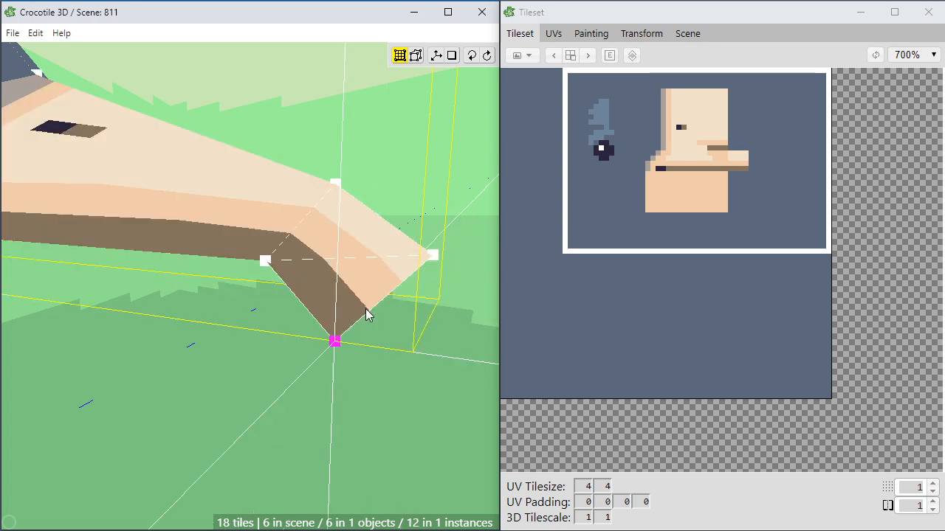
{"action": "middle_click_drag", "start_coordinate": [359, 378], "coordinate": [260, 370]}
{"action": "key", "text": "d"}
{"action": "key", "text": "d"}
{"action": "key", "text": "d"}
{"action": "key", "text": "s"}
{"action": "key", "text": "s"}
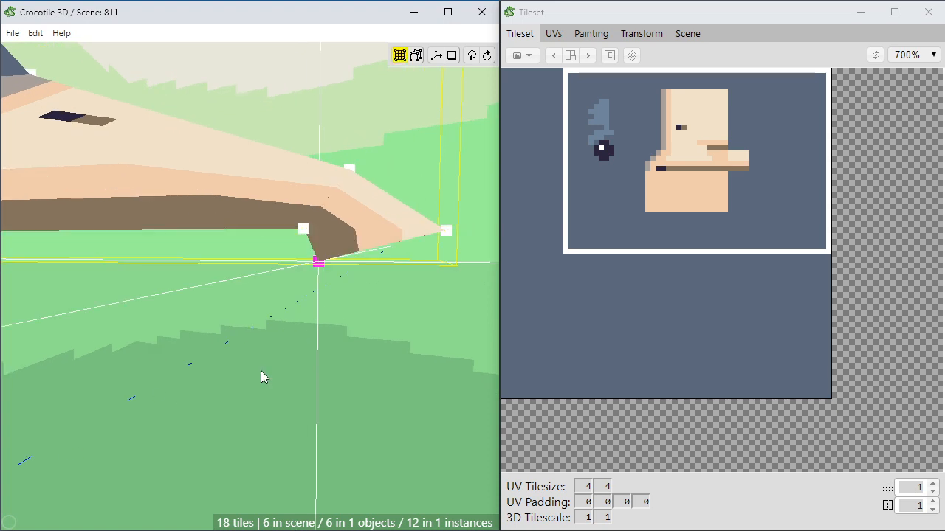
Raise the hooked tip vertex back up level with the beak's underside.
{"action": "key", "text": "space"}
{"action": "left_click_drag", "start_coordinate": [260, 371], "coordinate": [194, 312]}
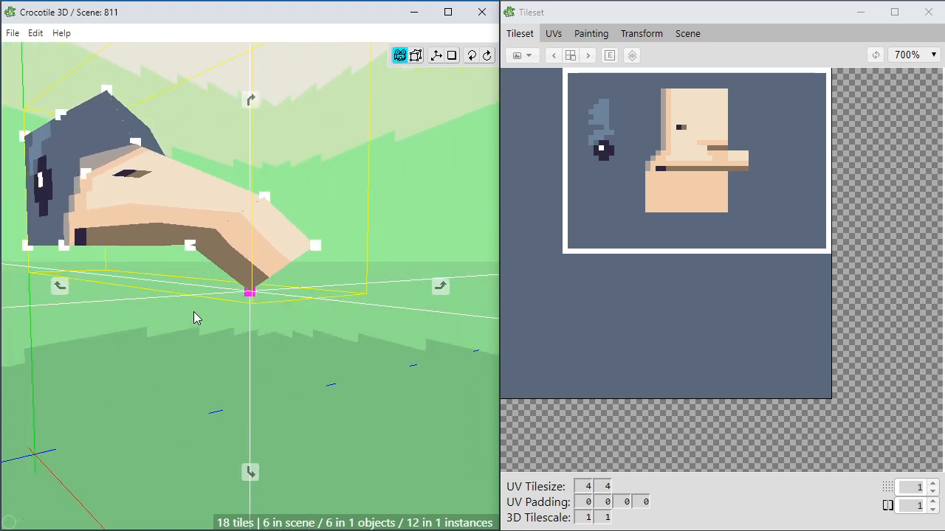
{"action": "key", "text": "s"}
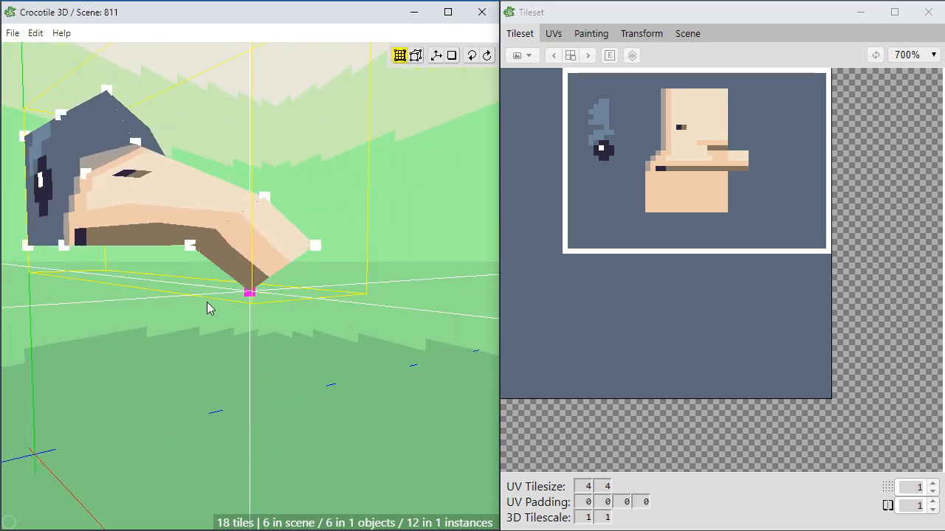
{"action": "key", "text": "space"}
{"action": "key", "text": "w"}
{"action": "key", "text": "w"}
{"action": "key", "text": "space"}
Examine the reshaped beak tip from below and from the side.
{"action": "key", "text": "space"}
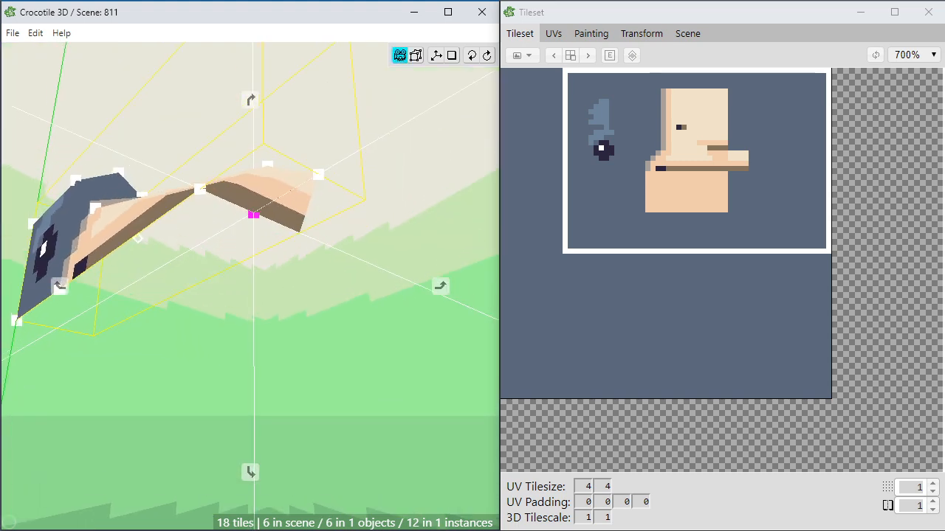
{"action": "key", "text": "space"}
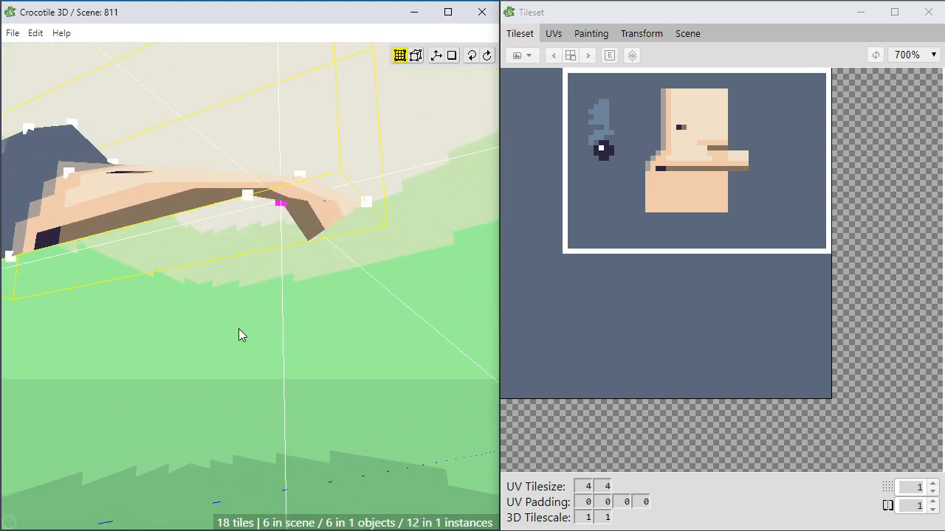
{"action": "key", "text": "space"}
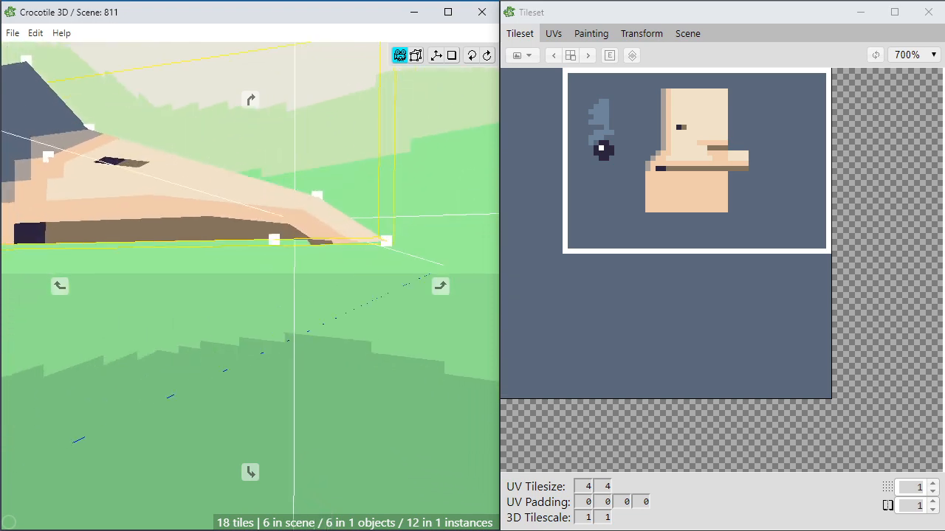
{"action": "key", "text": "space"}
{"action": "key", "text": "space"}
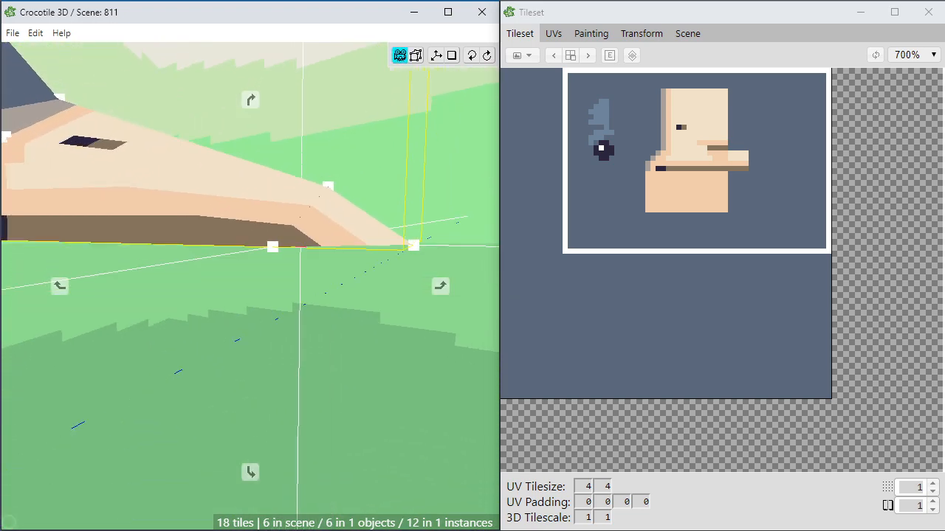
{"action": "key", "text": "space"}
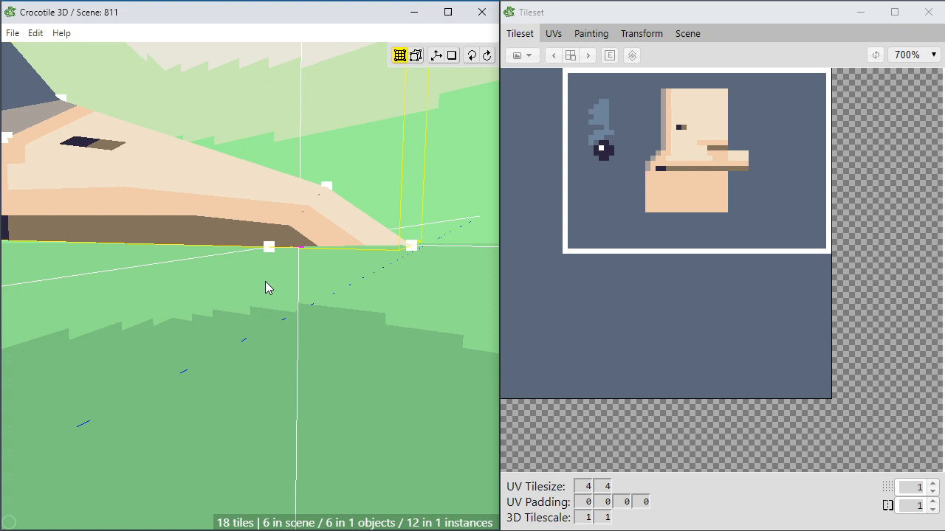
{"action": "key", "text": "space"}
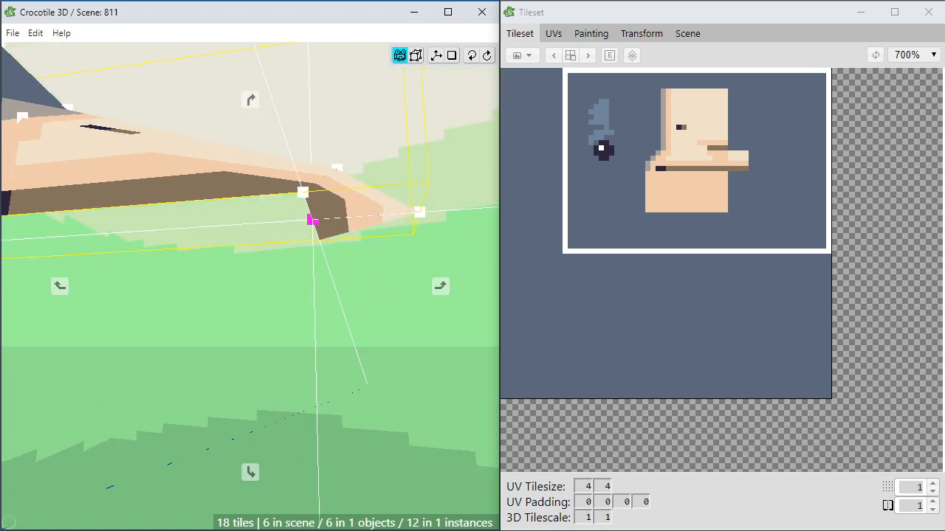
Lower the selected vertex beneath the snout tip so the front face folds down into a pointed chin.
{"action": "key", "text": "space"}
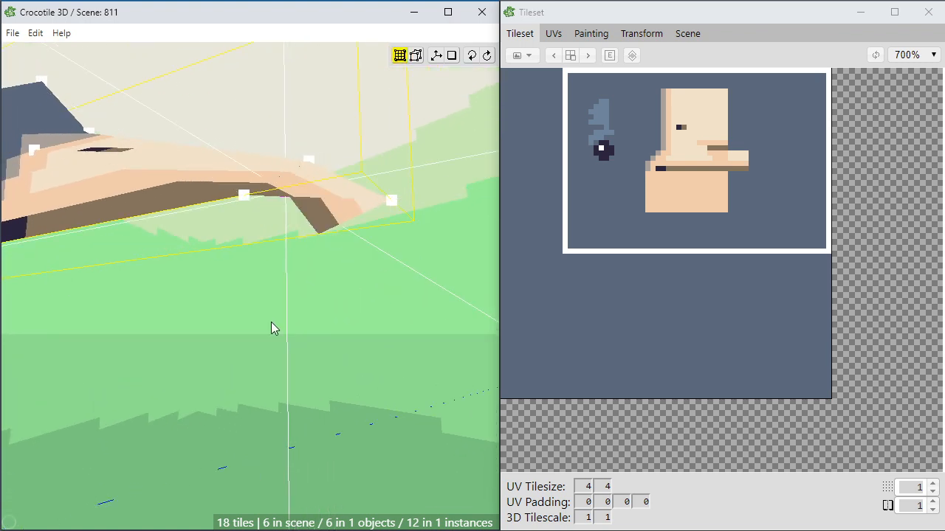
{"action": "key", "text": "space"}
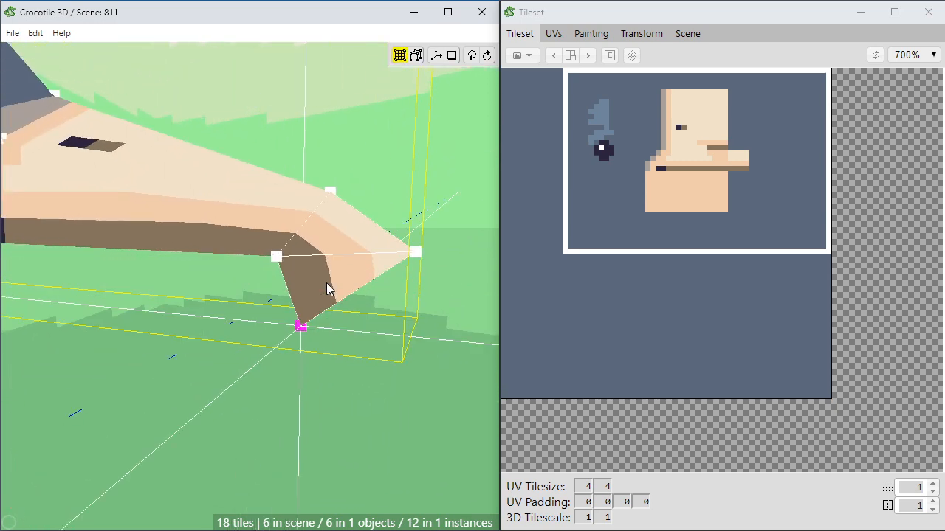
{"action": "key", "text": "space"}
{"action": "key", "text": "s"}
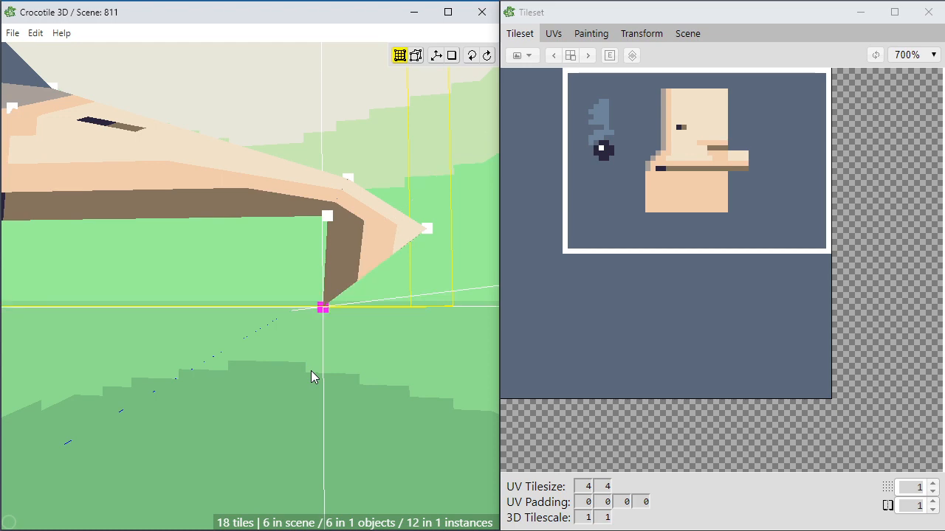
{"action": "key", "text": "space"}
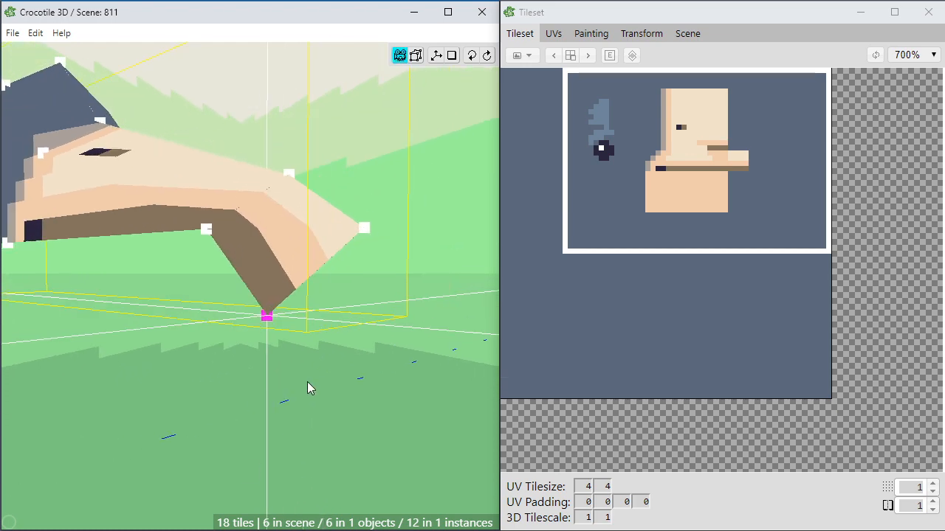
{"action": "key", "text": "space"}
{"action": "key", "text": "space"}
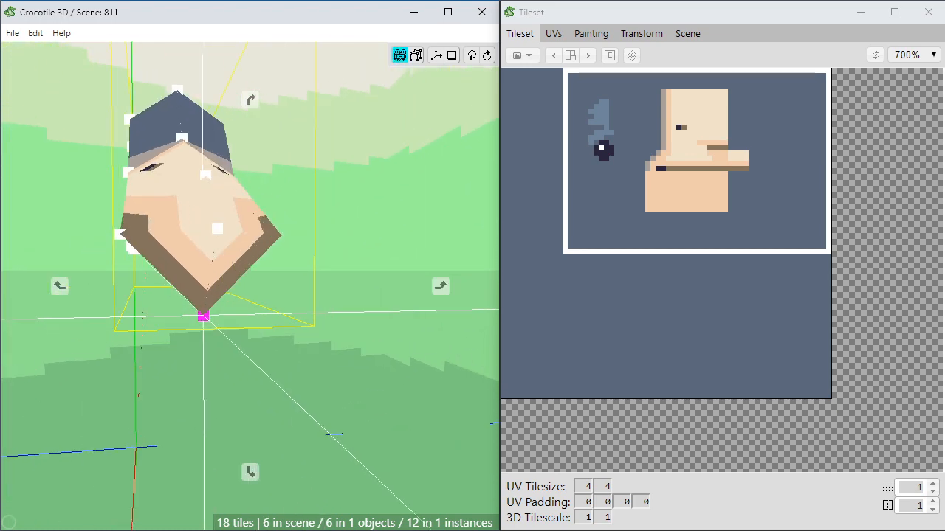
{"action": "key", "text": "space"}
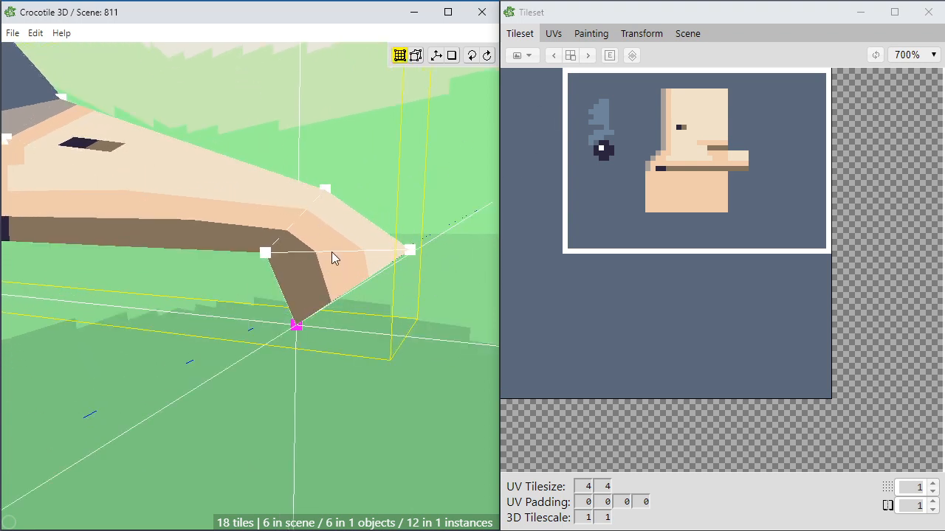
Reshape the UVs of the downturned snout-tip face, moving its lower outer corner below the inner edge and its upper outer corner to the mouth line.
{"action": "left_click", "coordinate": [554, 34]}
{"action": "left_click", "coordinate": [348, 258]}
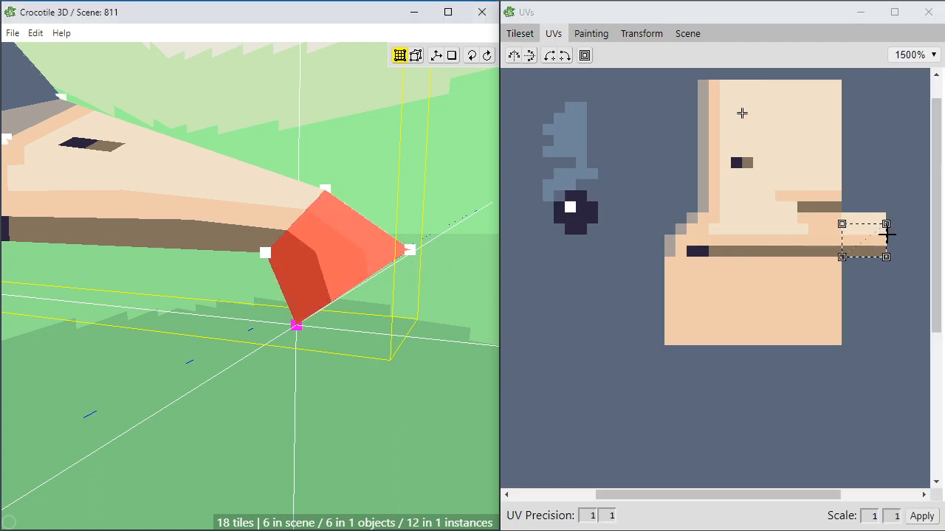
{"action": "left_click_drag", "start_coordinate": [886, 257], "coordinate": [843, 290]}
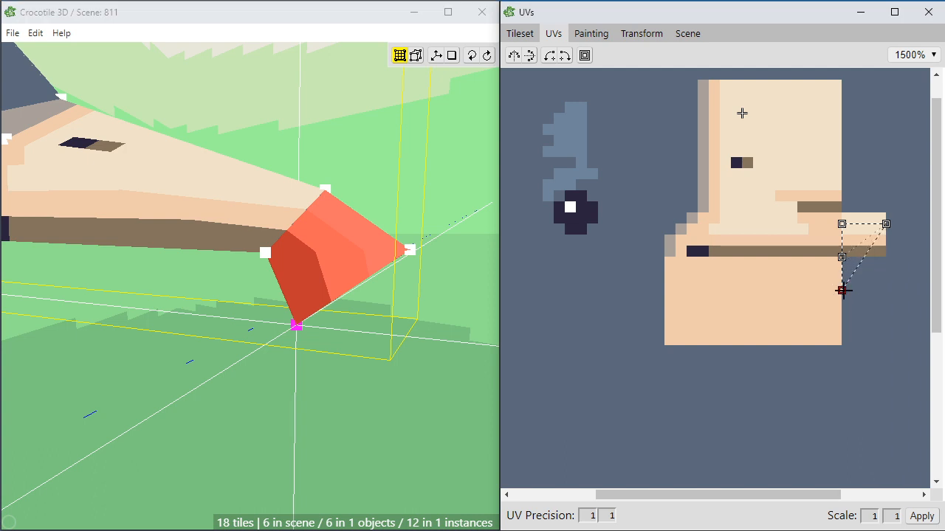
{"action": "left_click_drag", "start_coordinate": [886, 223], "coordinate": [886, 257]}
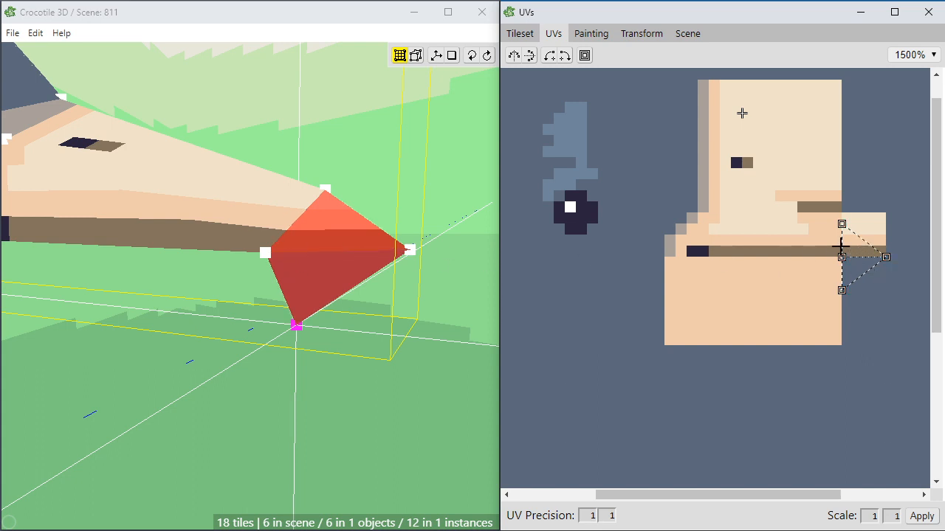
{"action": "left_click", "coordinate": [366, 185]}
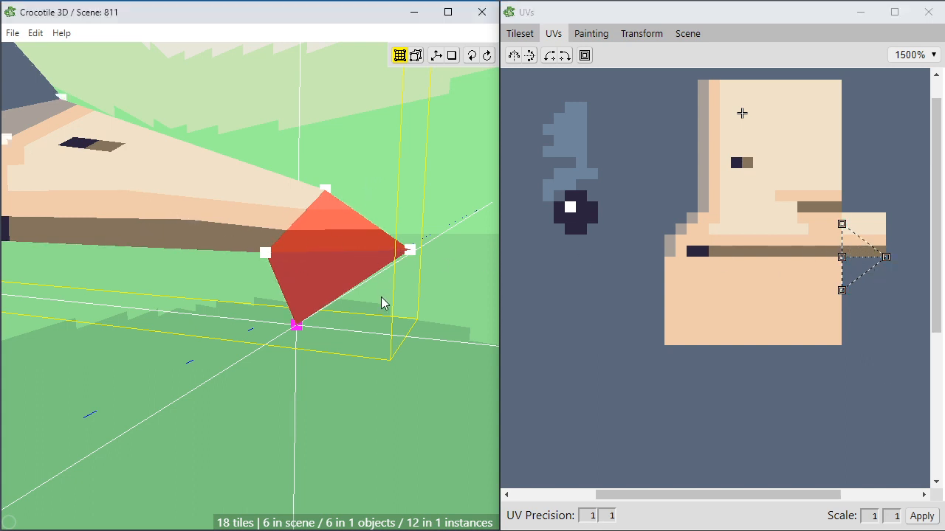
{"action": "left_click", "coordinate": [390, 329]}
{"action": "mouse_move", "coordinate": [390, 328]}
{"action": "middle_mouse_down"}
{"action": "mouse_move", "coordinate": [169, 328]}
{"action": "mouse_move", "coordinate": [384, 342]}
{"action": "middle_mouse_up"}
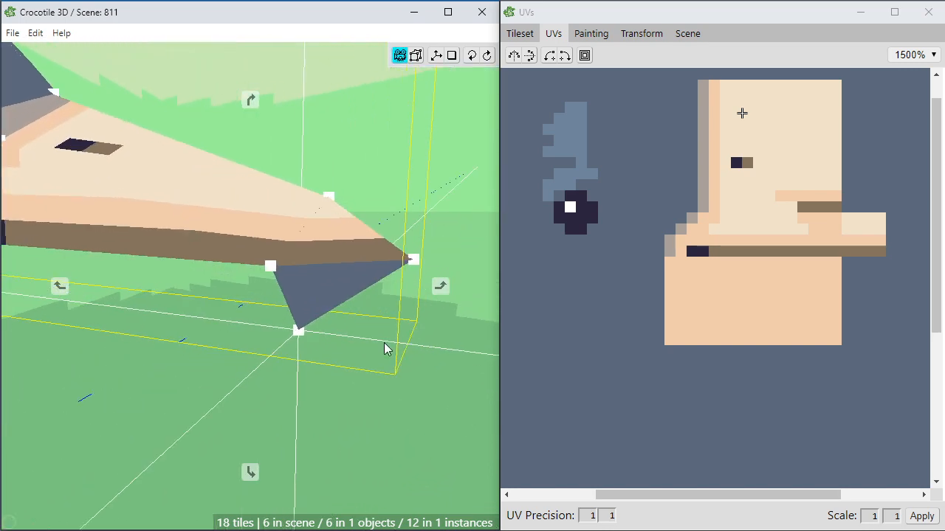
{"action": "middle_click_drag", "start_coordinate": [321, 327], "coordinate": [295, 316]}
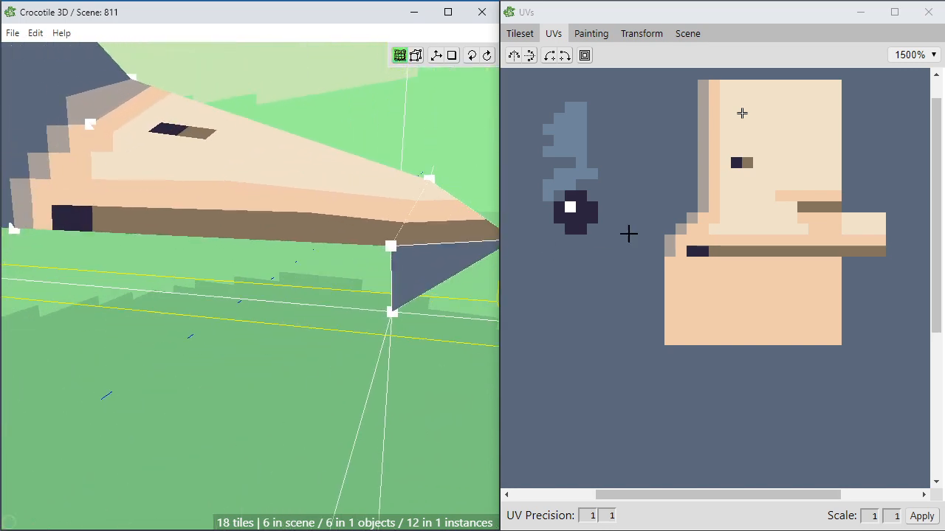
Paint over the darker peach patch above the mouth line near the snout tip with the cream colour.
{"action": "left_click", "coordinate": [580, 36]}
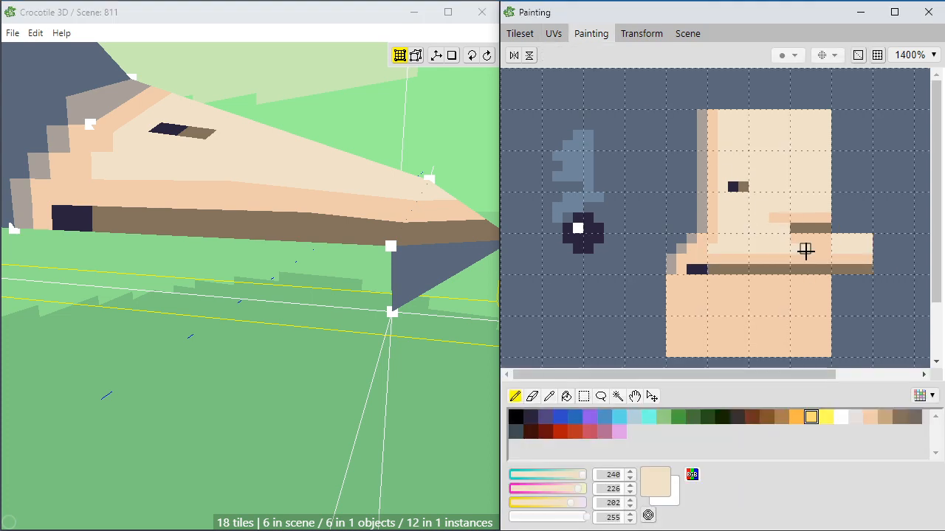
{"action": "left_click_drag", "start_coordinate": [826, 240], "coordinate": [794, 238]}
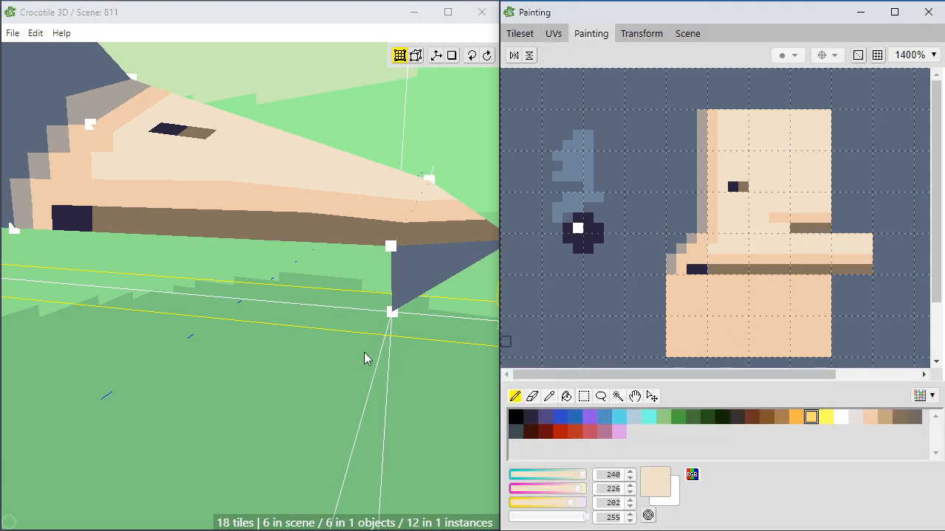
{"action": "mouse_move", "coordinate": [365, 354]}
{"action": "middle_mouse_down"}
{"action": "mouse_move", "coordinate": [340, 353]}
{"action": "mouse_move", "coordinate": [346, 369]}
{"action": "mouse_move", "coordinate": [336, 332]}
{"action": "mouse_move", "coordinate": [398, 253]}
{"action": "middle_mouse_up"}
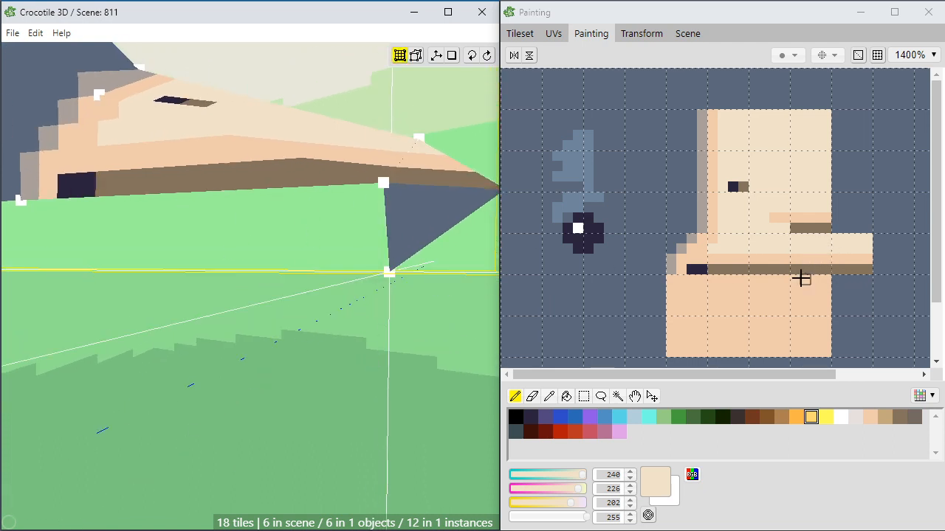
Mix a grey-brown of RGB 164, 147, 137 and paint a strip across the peach block below the mouth line.
{"action": "left_click", "coordinate": [801, 279]}
{"action": "left_click", "coordinate": [806, 264], "text": "alt"}
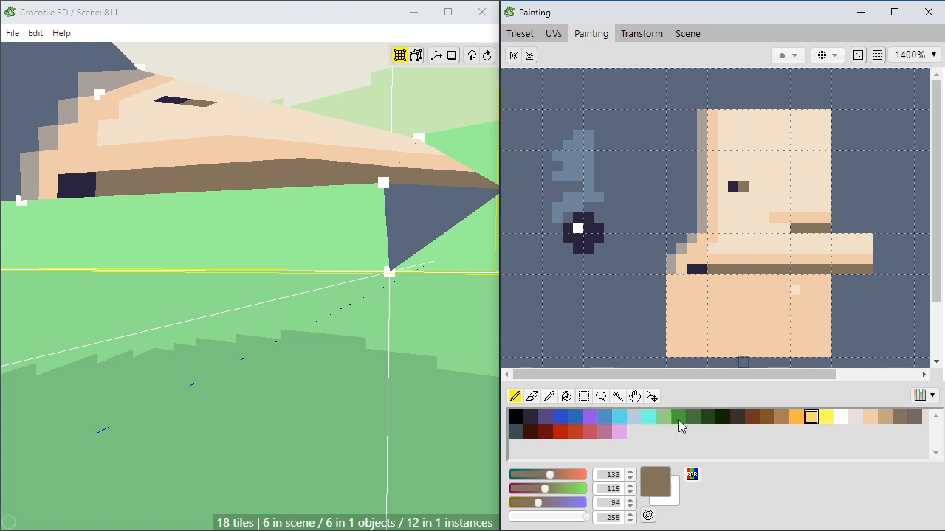
{"action": "left_click_drag", "start_coordinate": [550, 495], "coordinate": [554, 494]}
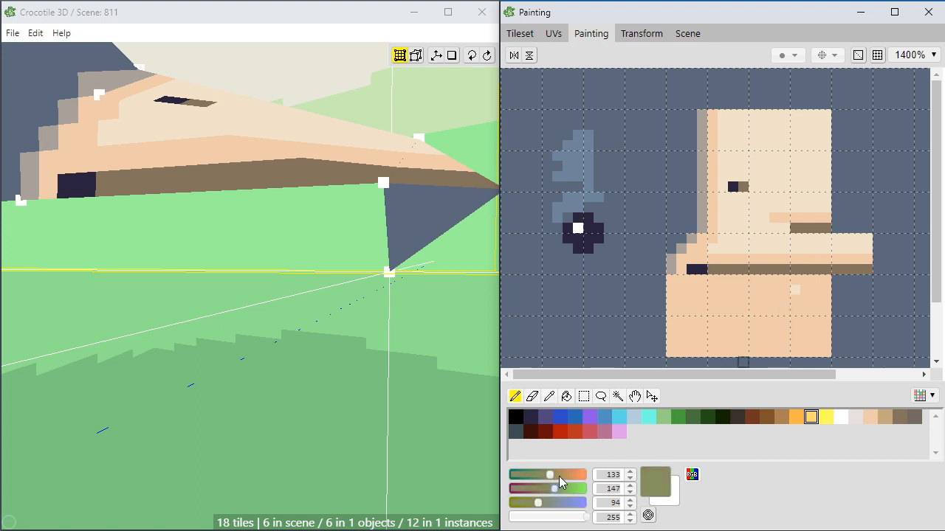
{"action": "left_click", "coordinate": [558, 476]}
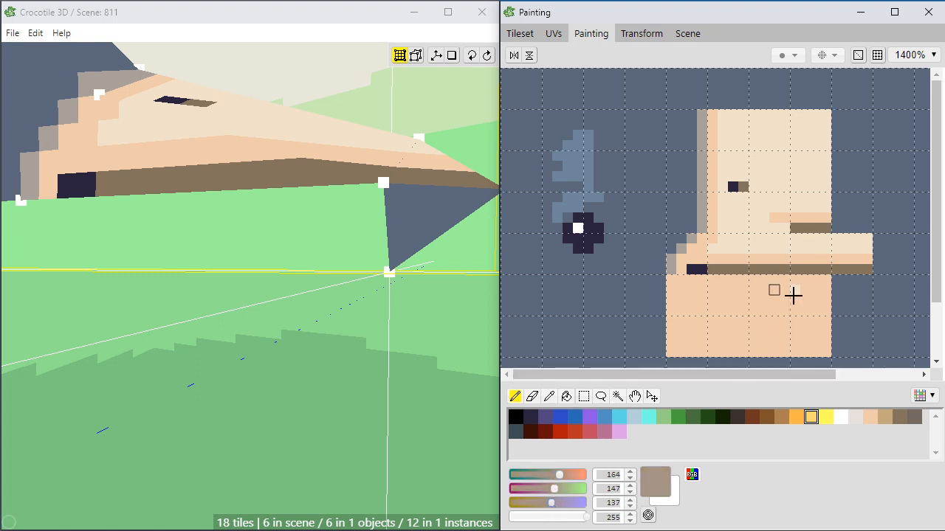
{"action": "mouse_move", "coordinate": [826, 291]}
{"action": "left_mouse_down"}
{"action": "mouse_move", "coordinate": [723, 291]}
{"action": "mouse_move", "coordinate": [698, 310]}
{"action": "mouse_move", "coordinate": [807, 302]}
{"action": "left_mouse_up"}
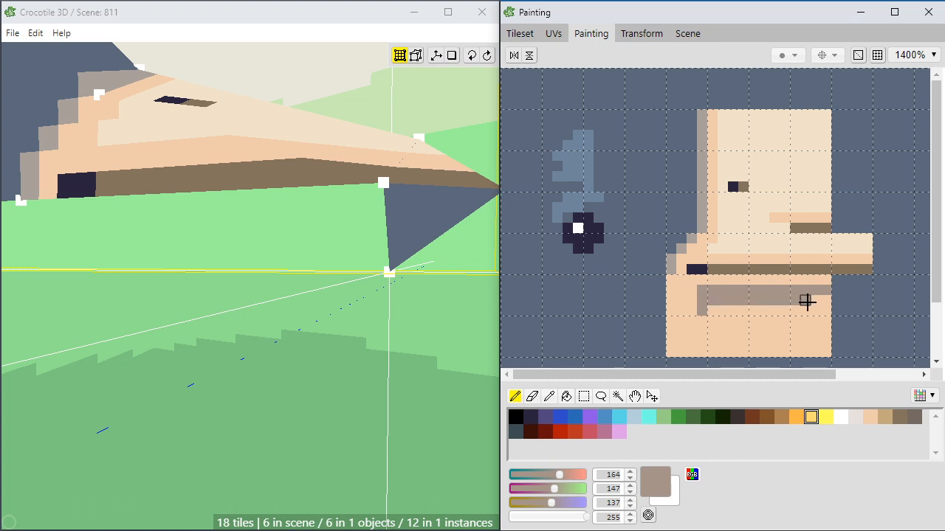
Adjust the shade to a warmer brown of RGB 186, 159, 142 and refill the strip on the peach block.
{"action": "left_click", "coordinate": [701, 219], "text": "alt"}
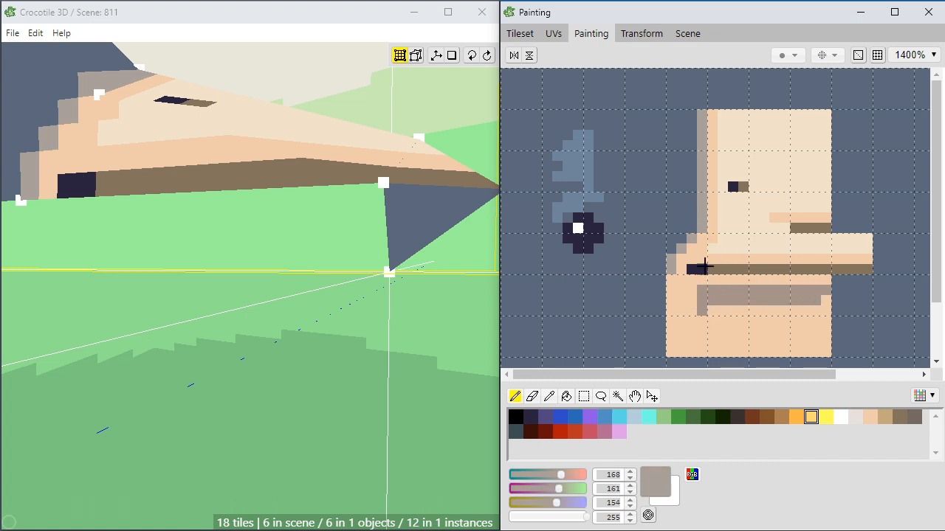
{"action": "left_click", "coordinate": [764, 266], "text": "alt"}
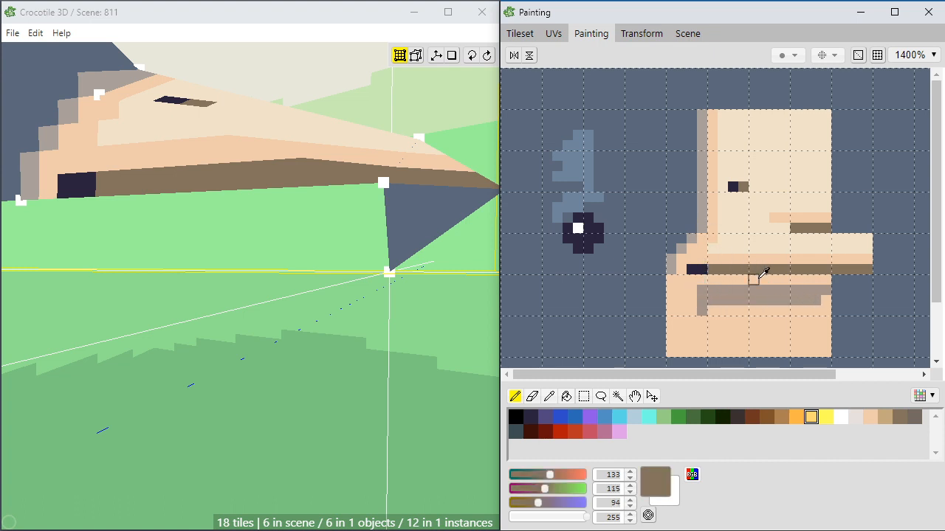
{"action": "left_click", "coordinate": [754, 279], "text": "alt"}
{"action": "left_click", "coordinate": [764, 268], "text": "alt"}
{"action": "left_click", "coordinate": [765, 280], "text": "alt"}
{"action": "left_click", "coordinate": [558, 490]}
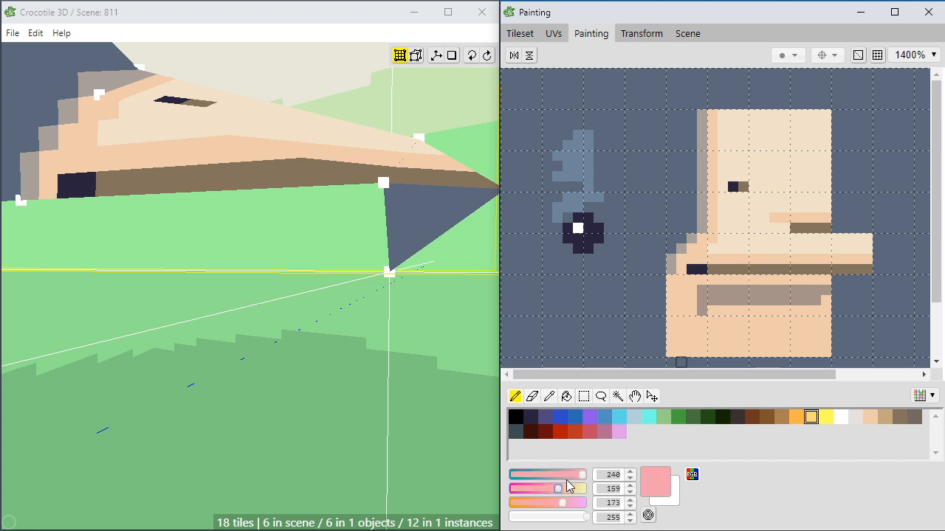
{"action": "left_click", "coordinate": [561, 476]}
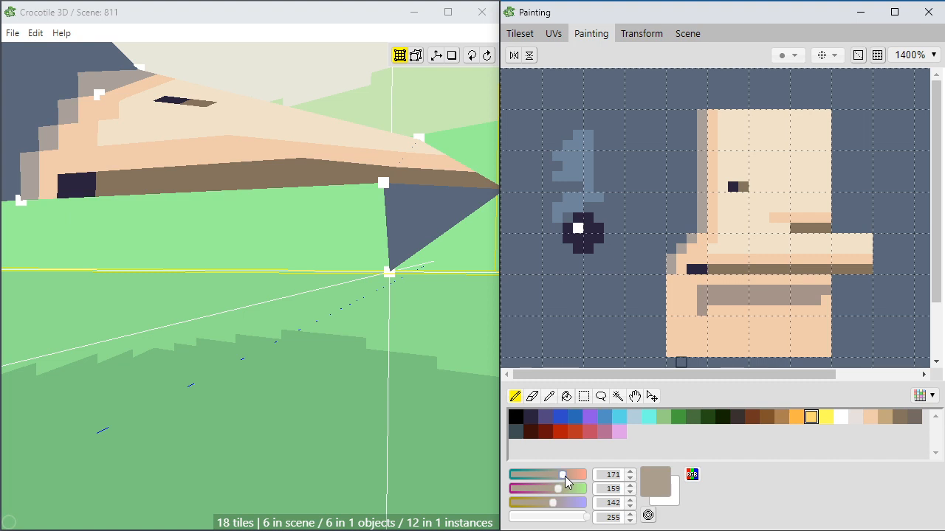
{"action": "key", "text": "f"}
{"action": "left_click", "coordinate": [716, 303]}
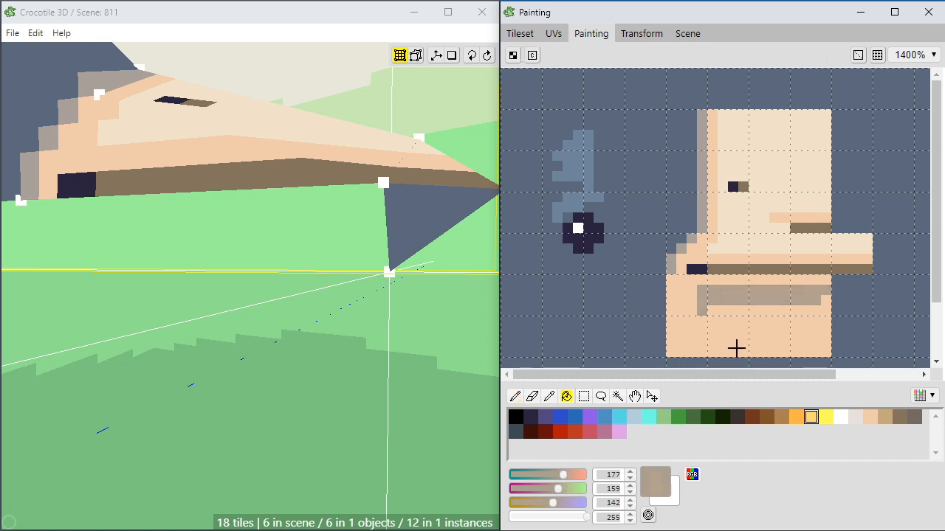
{"action": "left_click", "coordinate": [568, 478]}
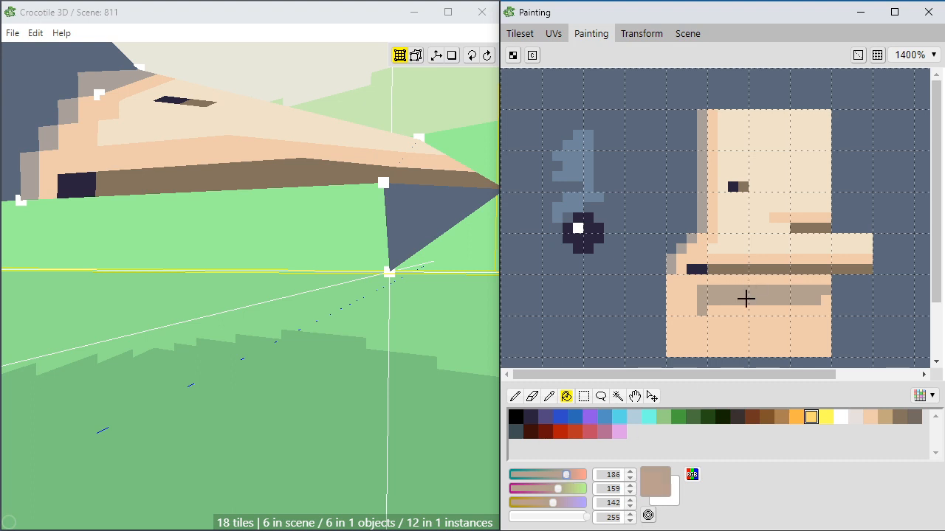
Extend the brown strip to three pixels tall across the whole block and under the snout tip, with a peach row above it.
{"action": "key", "text": "b"}
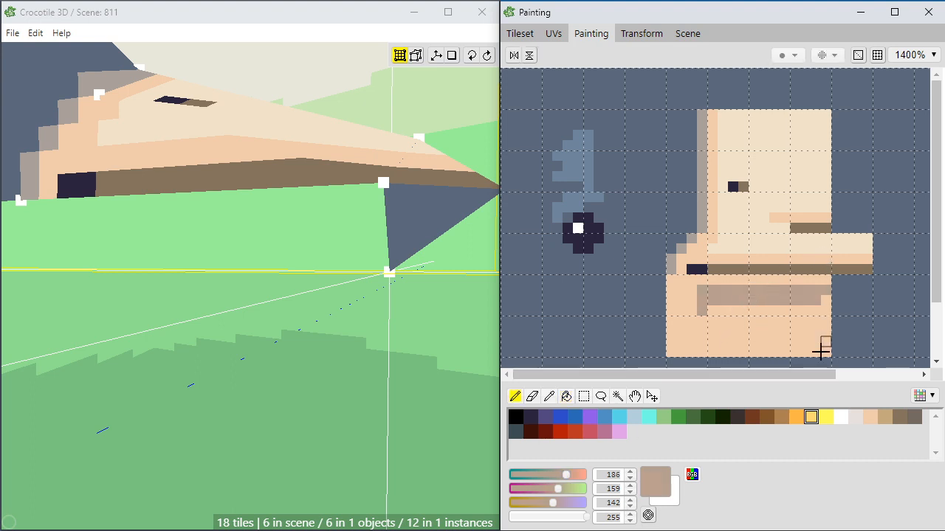
{"action": "left_click_drag", "start_coordinate": [828, 304], "coordinate": [708, 312]}
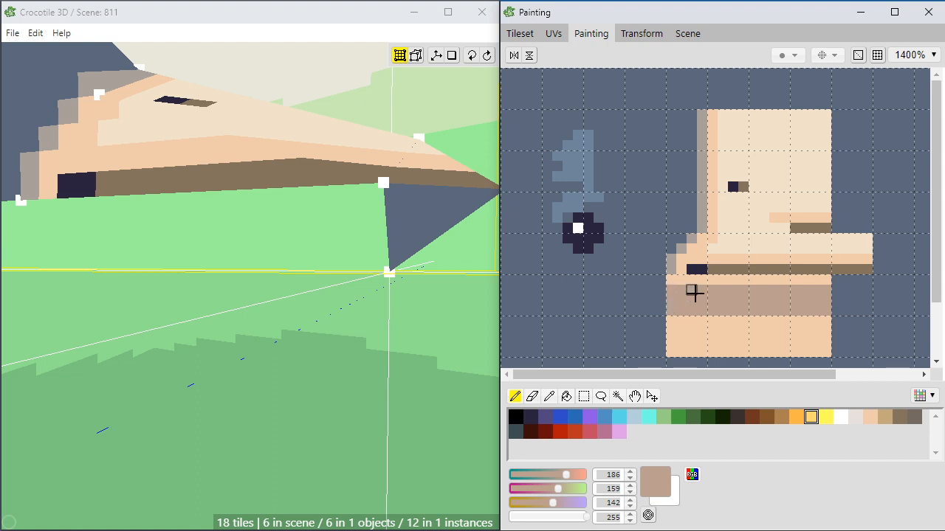
{"action": "mouse_move", "coordinate": [823, 293]}
{"action": "left_mouse_down"}
{"action": "mouse_move", "coordinate": [868, 287]}
{"action": "mouse_move", "coordinate": [861, 299]}
{"action": "mouse_move", "coordinate": [842, 277]}
{"action": "mouse_move", "coordinate": [865, 277]}
{"action": "left_mouse_up"}
{"action": "left_click", "coordinate": [817, 279], "text": "alt"}
{"action": "right_click_drag", "start_coordinate": [429, 276], "coordinate": [420, 332]}
Paint the strip's lower two pixel rows in the mouth line's dark brown, and repair the stray peach pixel on the mouth line.
{"action": "left_click", "coordinate": [764, 267]}
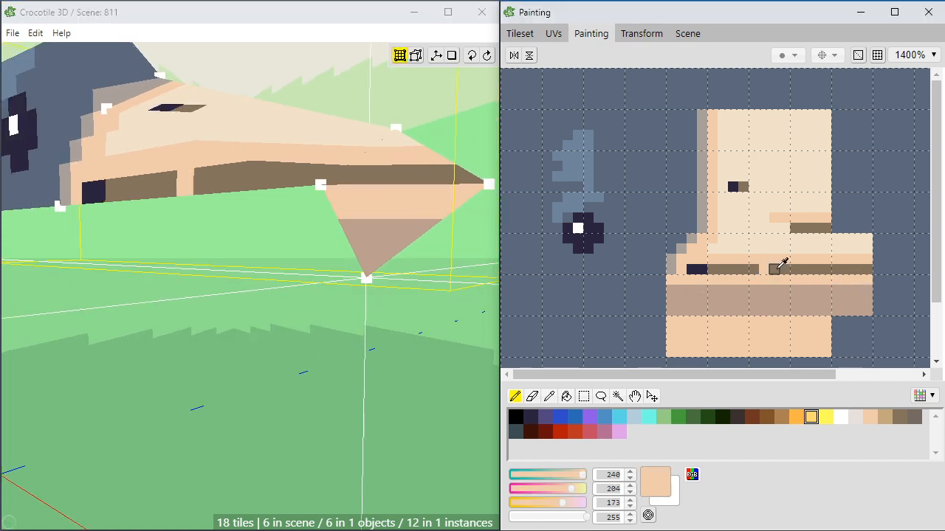
{"action": "left_click", "coordinate": [773, 268], "text": "alt"}
{"action": "left_click", "coordinate": [764, 268]}
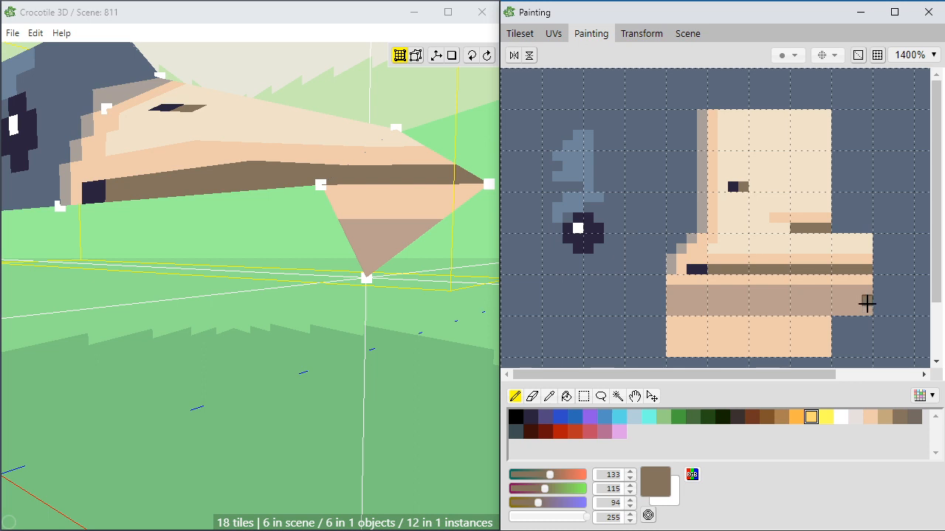
{"action": "mouse_move", "coordinate": [866, 303]}
{"action": "left_mouse_down"}
{"action": "mouse_move", "coordinate": [700, 306]}
{"action": "mouse_move", "coordinate": [862, 309]}
{"action": "left_mouse_up"}
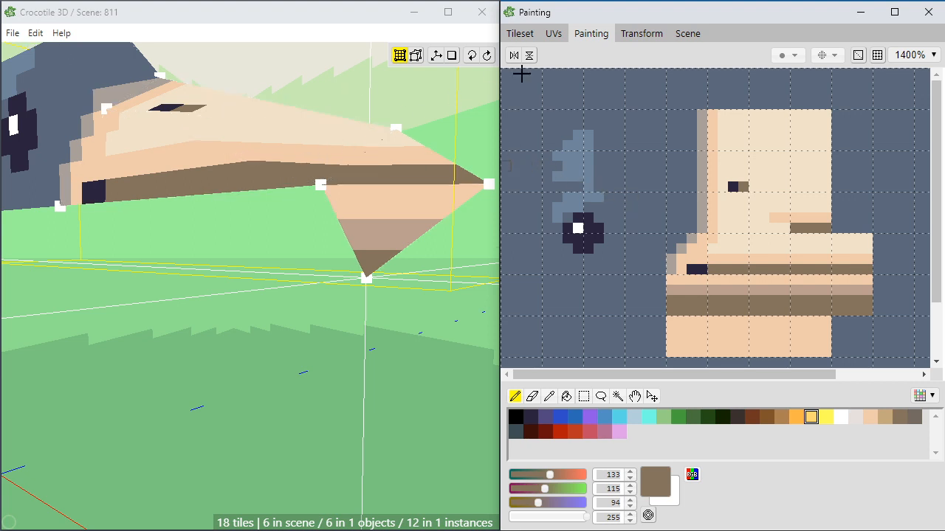
Pick the four-tile-wide striped band from the tileset and place it in the scene below the snout.
{"action": "left_click", "coordinate": [550, 37]}
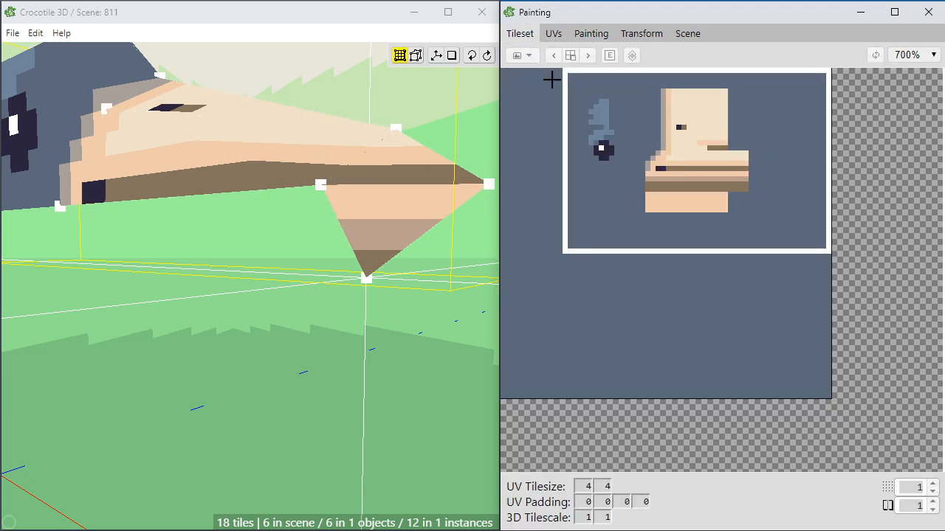
{"action": "right_click_drag", "start_coordinate": [247, 282], "coordinate": [283, 332]}
{"action": "left_click", "coordinate": [675, 181]}
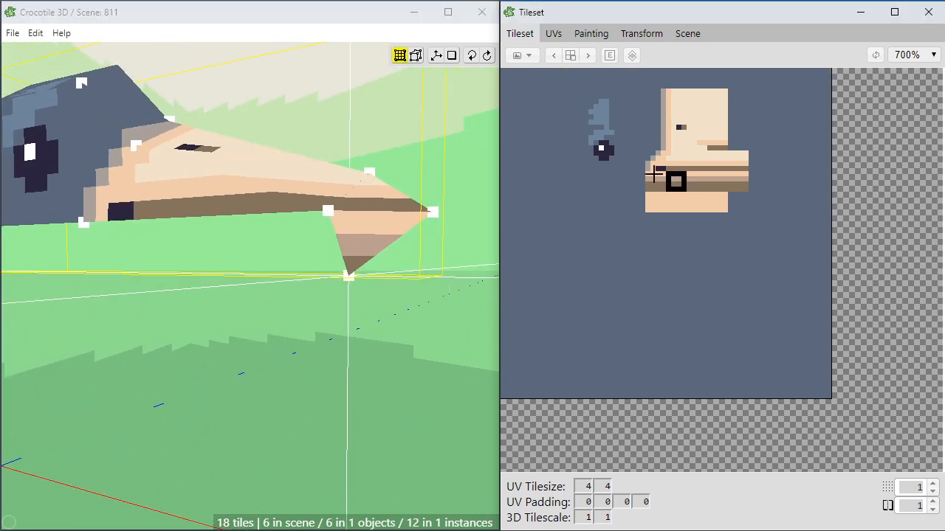
{"action": "left_click_drag", "start_coordinate": [654, 173], "coordinate": [719, 185]}
{"action": "left_click", "coordinate": [299, 283]}
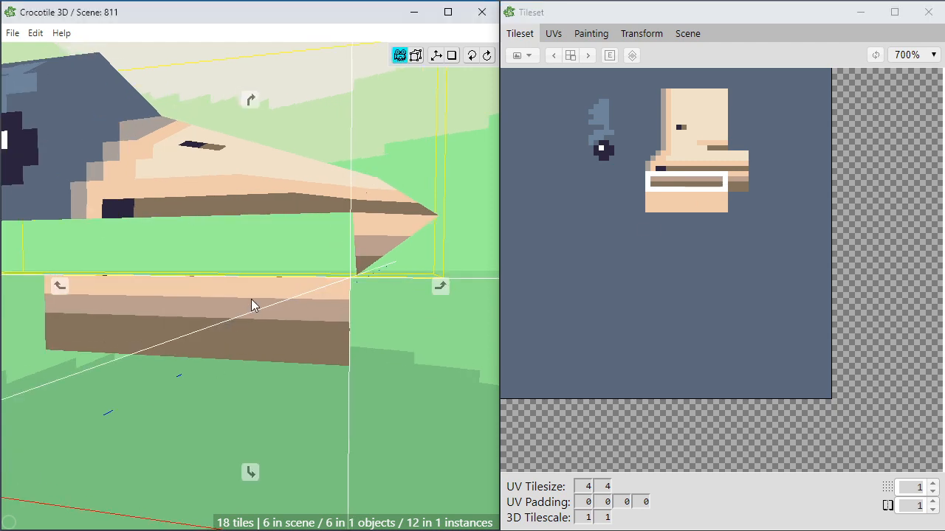
{"action": "right_click_drag", "start_coordinate": [228, 330], "coordinate": [185, 293]}
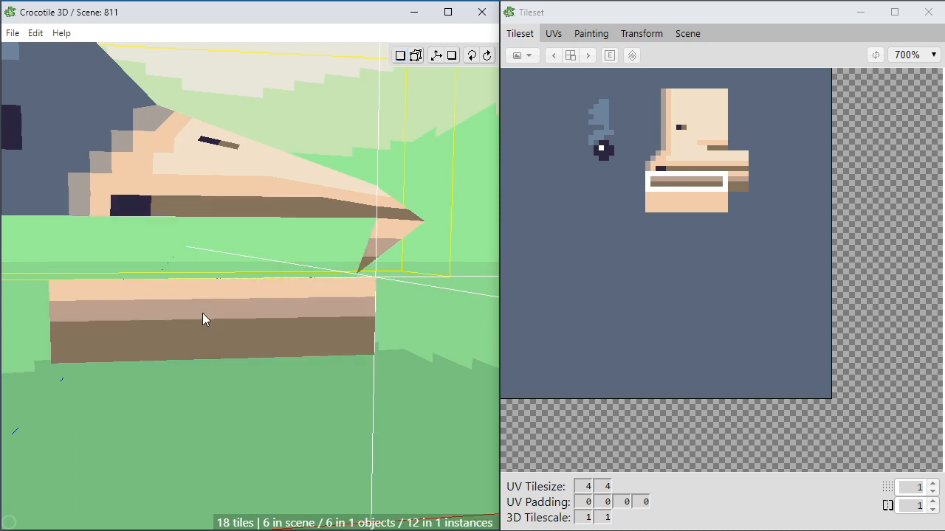
{"action": "left_click", "coordinate": [202, 313]}
Raise the striped band in edit mode until its upper edge meets the snout's lower edge.
{"action": "key", "text": "Tab"}
{"action": "left_click", "coordinate": [275, 324]}
{"action": "key", "text": "w"}
{"action": "key", "text": "w"}
{"action": "key", "text": "w"}
{"action": "left_click", "coordinate": [278, 323]}
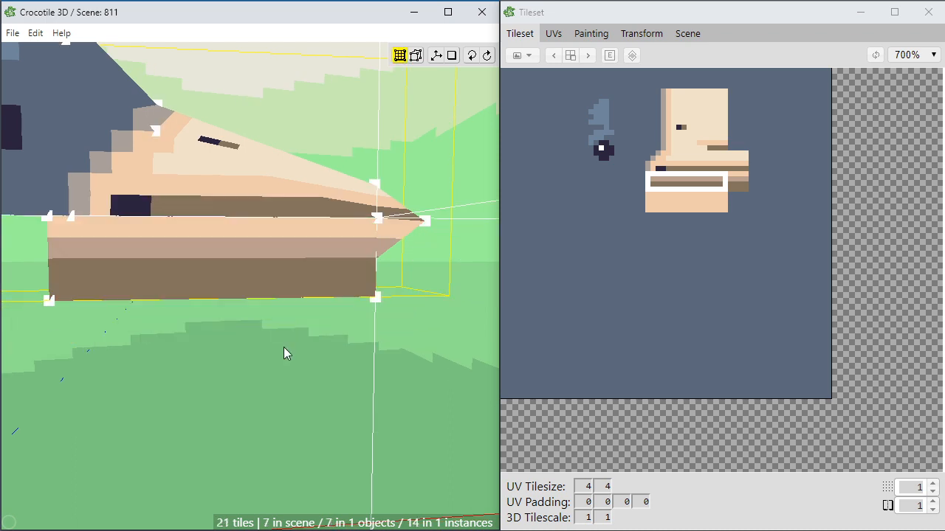
Snap the striped band's lower front corner onto the lower rear vertex of the snout-tip jaw piece.
{"action": "right_click_drag", "start_coordinate": [57, 298], "coordinate": [295, 296]}
{"action": "right_click_drag", "start_coordinate": [191, 344], "coordinate": [217, 272]}
{"action": "right_click_drag", "start_coordinate": [272, 253], "coordinate": [342, 320]}
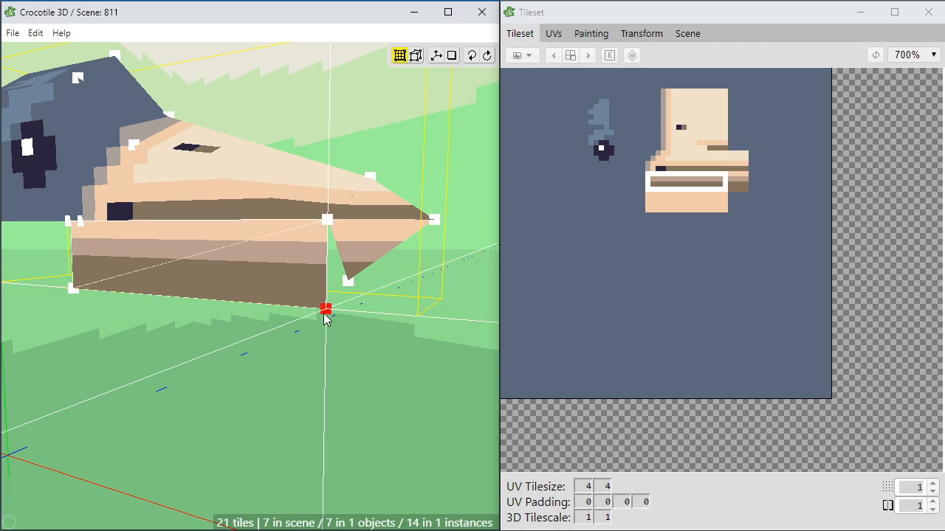
{"action": "left_click_drag", "start_coordinate": [327, 310], "coordinate": [349, 285]}
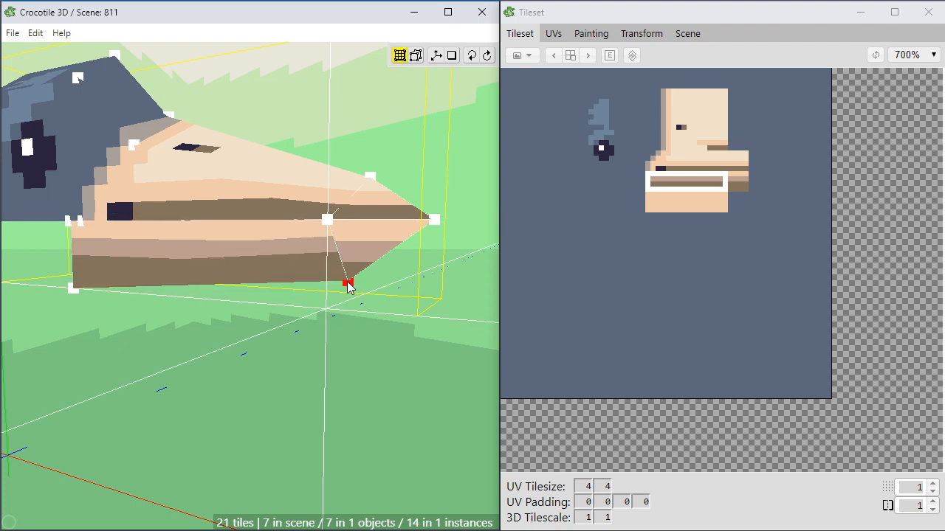
{"action": "scroll", "coordinate": [366, 333], "scroll_direction": "up", "scroll_amount": 1}
Raise the striped band's lower rear UV corner by one pixel.
{"action": "right_click_drag", "start_coordinate": [359, 327], "coordinate": [392, 319]}
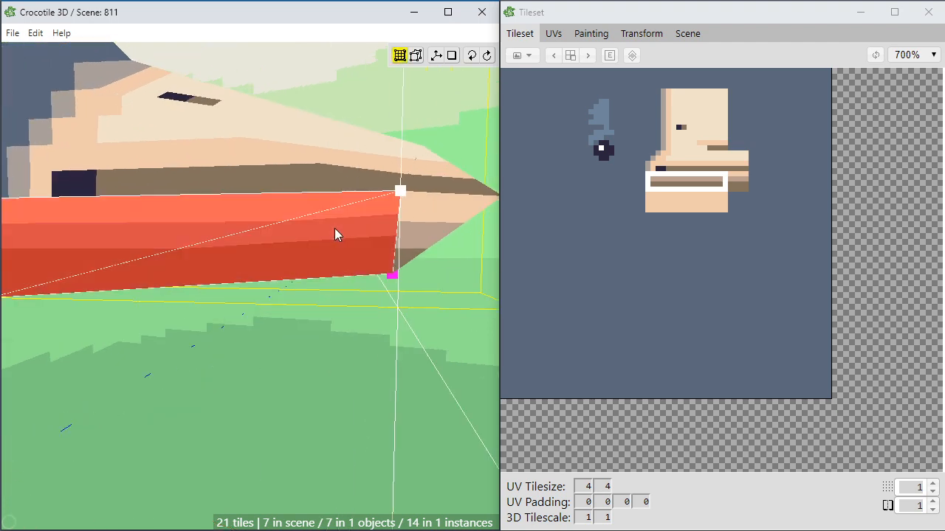
{"action": "scroll", "coordinate": [716, 210], "scroll_direction": "up", "scroll_amount": 5}
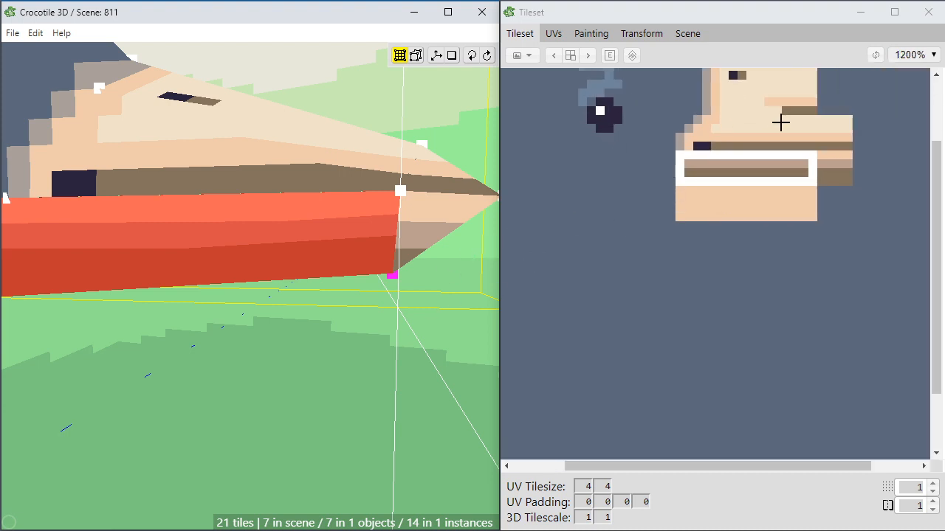
{"action": "left_click", "coordinate": [554, 33]}
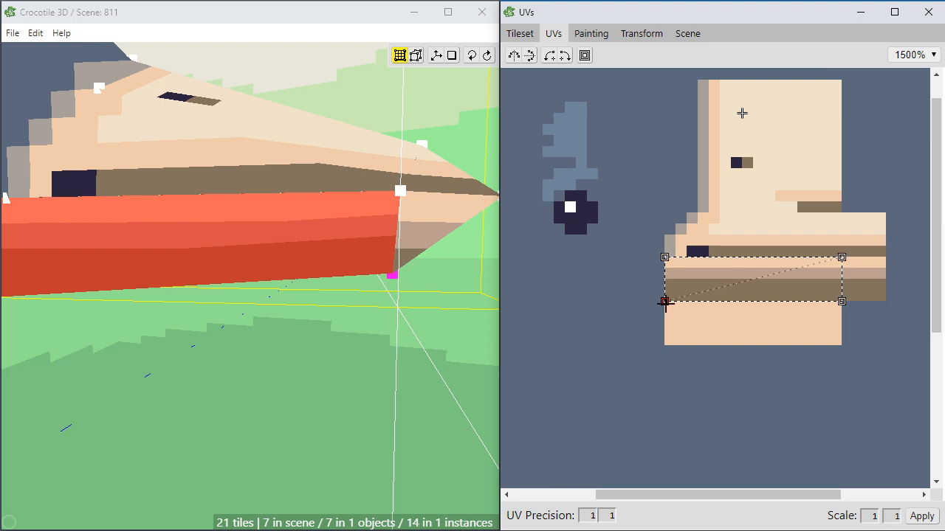
{"action": "left_click_drag", "start_coordinate": [665, 301], "coordinate": [665, 290]}
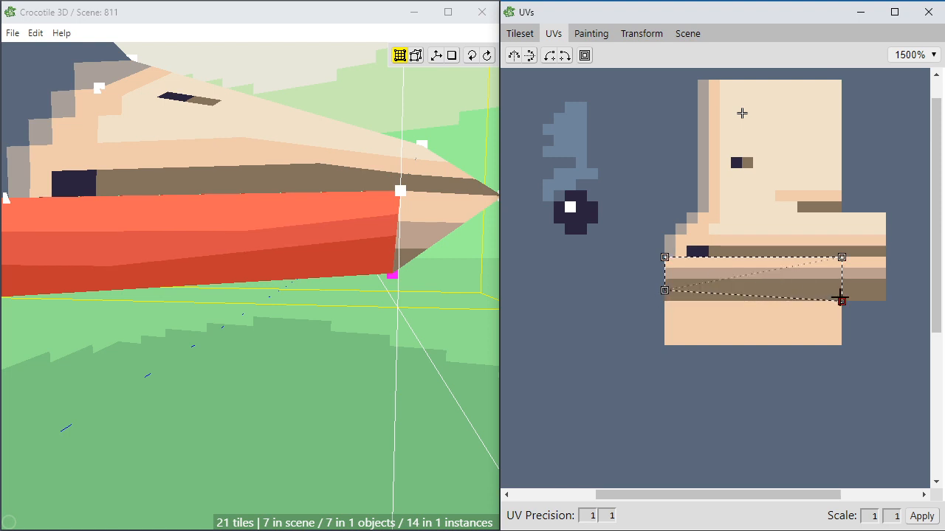
{"action": "left_click", "coordinate": [399, 364]}
{"action": "left_click", "coordinate": [403, 364]}
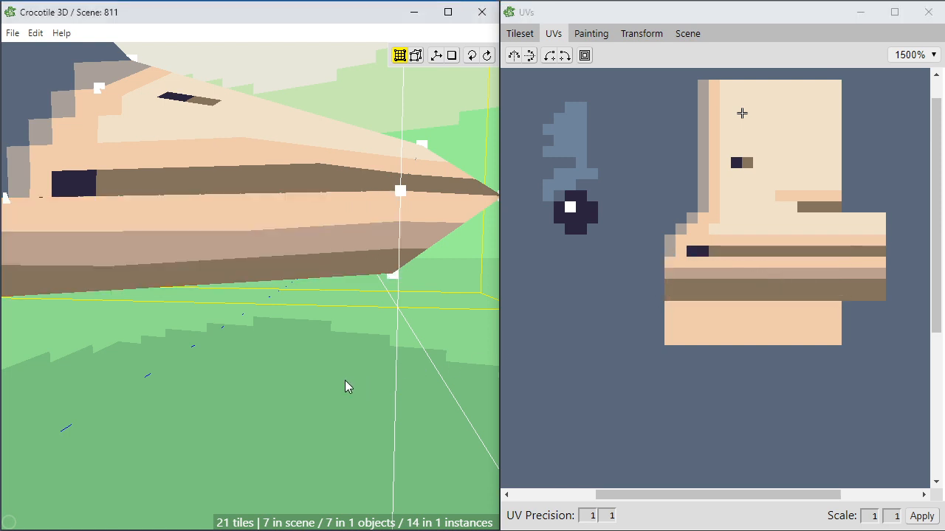
Move the mouth-line vertex near the snout tip inward toward the model's centre to narrow the snout.
{"action": "scroll", "coordinate": [345, 380], "scroll_direction": "down", "scroll_amount": 2}
{"action": "key", "text": "space"}
{"action": "left_click_drag", "start_coordinate": [318, 436], "coordinate": [295, 369]}
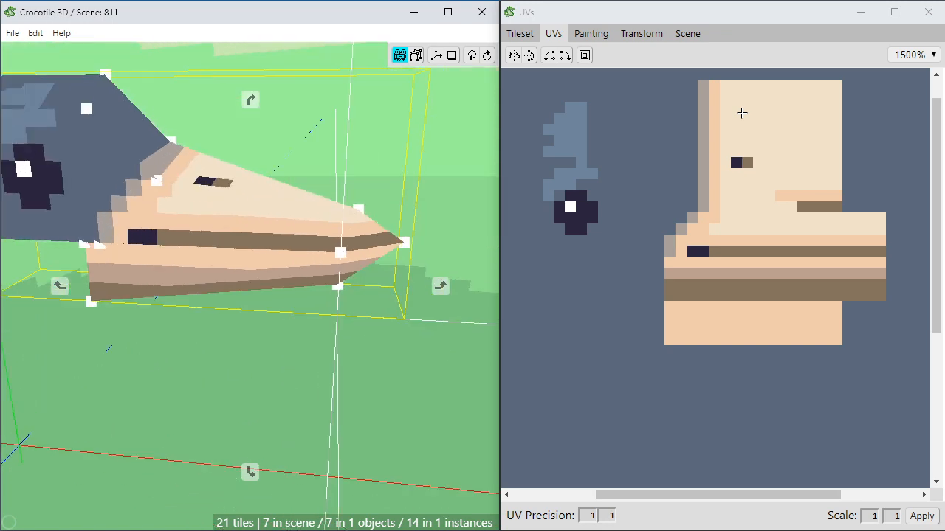
{"action": "left_click_drag", "start_coordinate": [173, 310], "coordinate": [327, 406]}
{"action": "scroll", "coordinate": [199, 300], "scroll_direction": "down", "scroll_amount": 2}
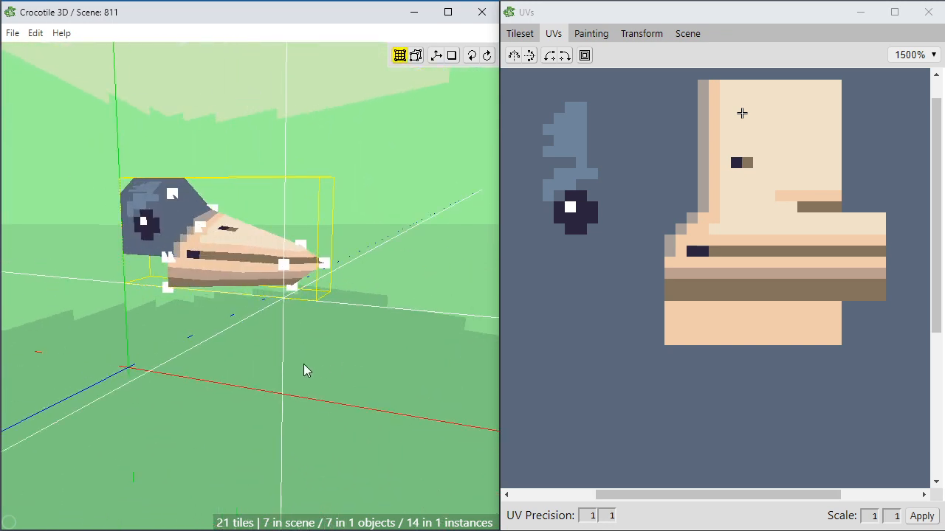
{"action": "key", "text": "space"}
{"action": "left_click_drag", "start_coordinate": [291, 362], "coordinate": [289, 403]}
{"action": "scroll", "coordinate": [291, 367], "scroll_direction": "up", "scroll_amount": 1}
{"action": "key", "text": "space"}
{"action": "left_click", "coordinate": [203, 274]}
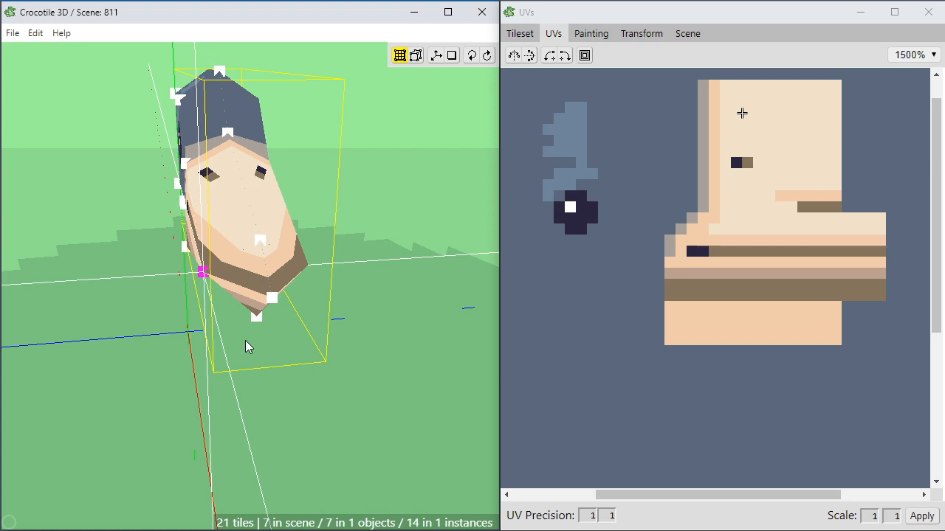
{"action": "key", "text": "d"}
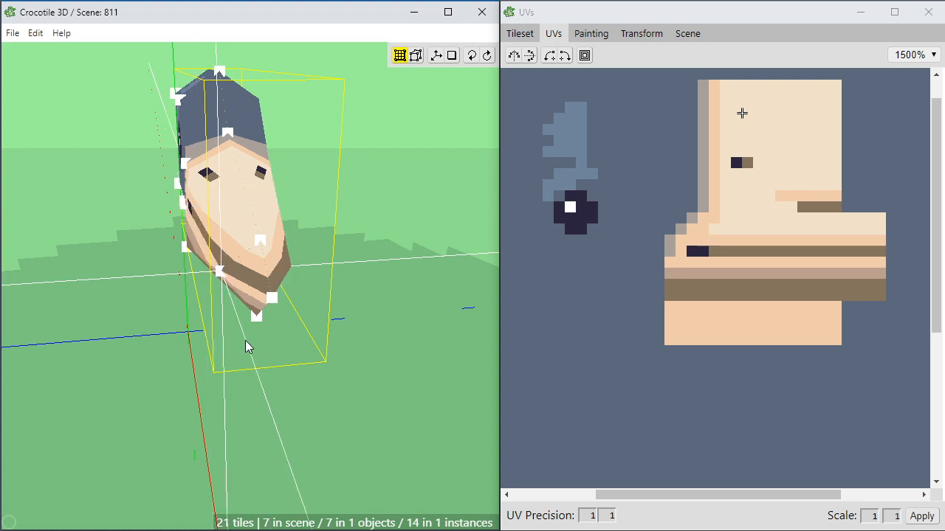
Select the vertices along the head's lower edge and shift them inward toward the model's centre.
{"action": "key", "text": "space"}
{"action": "left_click_drag", "start_coordinate": [246, 341], "coordinate": [318, 302]}
{"action": "scroll", "coordinate": [317, 302], "scroll_direction": "up", "scroll_amount": 1}
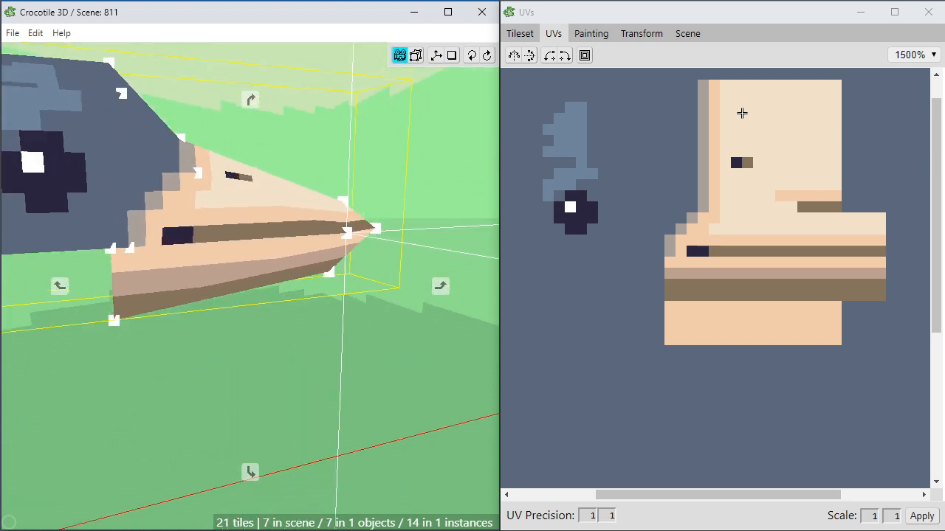
{"action": "left_click_drag", "start_coordinate": [250, 287], "coordinate": [229, 292]}
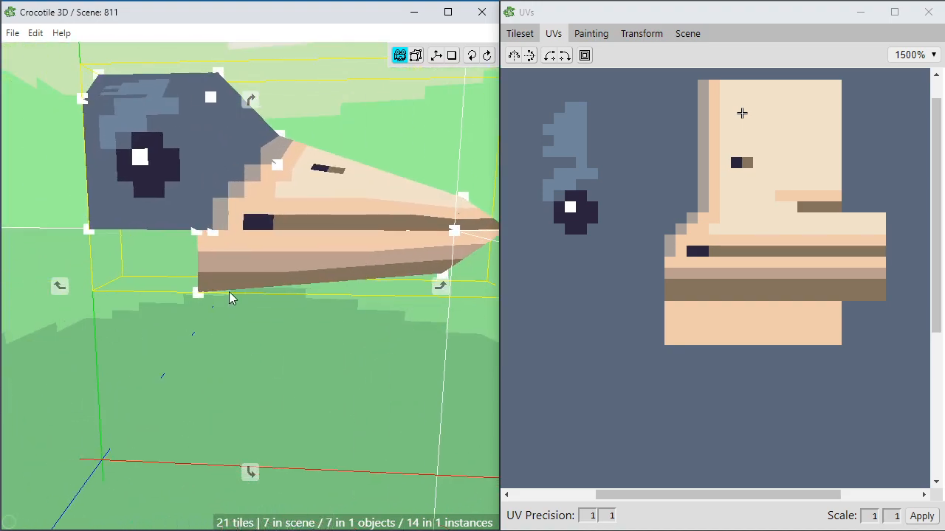
{"action": "key", "text": "Tab"}
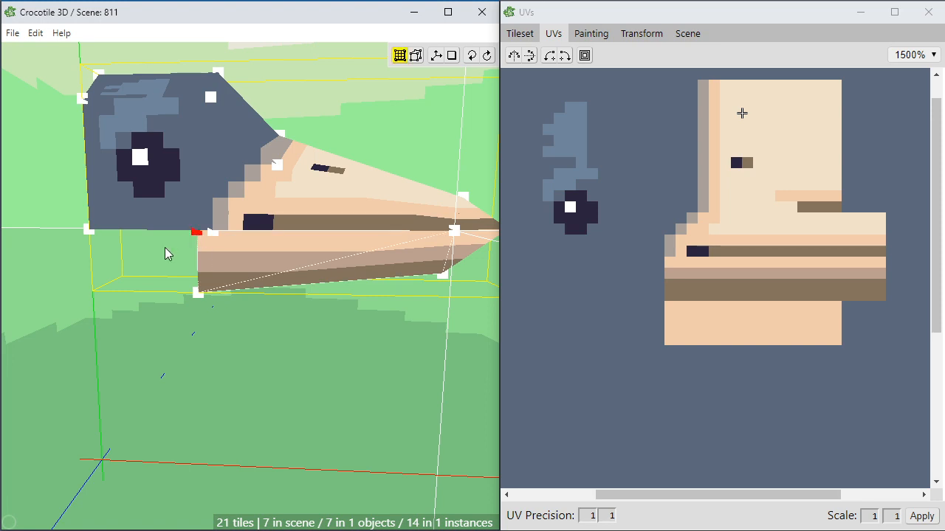
{"action": "left_click_drag", "start_coordinate": [57, 263], "coordinate": [236, 200]}
{"action": "left_click_drag", "start_coordinate": [346, 295], "coordinate": [233, 338]}
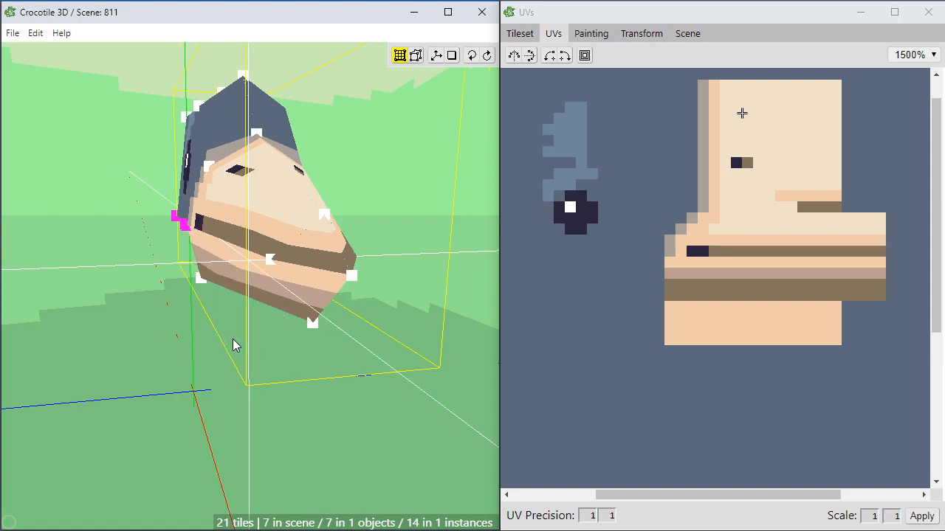
{"action": "left_click", "coordinate": [234, 339]}
{"action": "key", "text": "space"}
{"action": "left_click_drag", "start_coordinate": [233, 339], "coordinate": [147, 338]}
{"action": "left_click_drag", "start_coordinate": [250, 286], "coordinate": [59, 280]}
{"action": "left_click_drag", "start_coordinate": [253, 377], "coordinate": [309, 346]}
{"action": "scroll", "coordinate": [271, 346], "scroll_direction": "down", "scroll_amount": 2}
{"action": "key", "text": "space"}
{"action": "scroll", "coordinate": [301, 361], "scroll_direction": "up", "scroll_amount": 1}
{"action": "key", "text": "d"}
{"action": "scroll", "coordinate": [315, 339], "scroll_direction": "up", "scroll_amount": 2}
{"action": "key", "text": "space"}
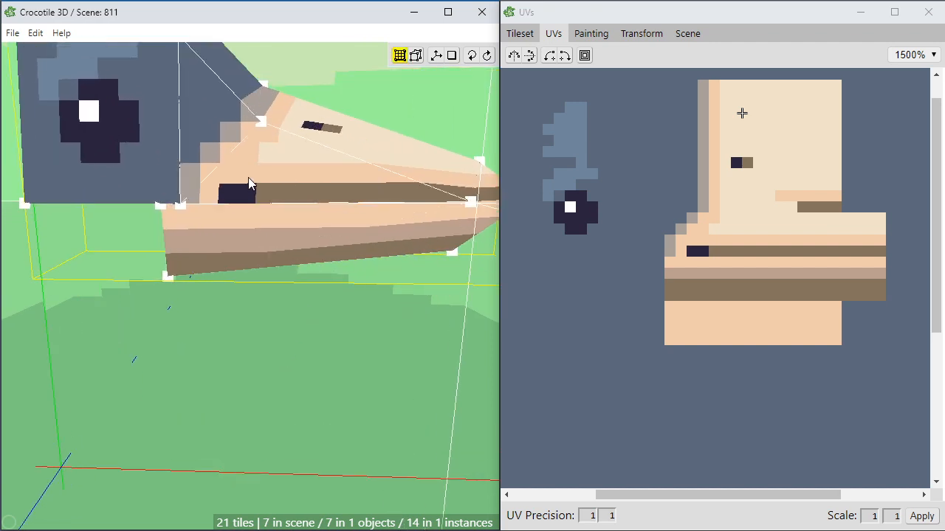
Snap the lower jaw's upper rear corner onto the head's lower front vertex.
{"action": "left_click_drag", "start_coordinate": [159, 205], "coordinate": [177, 229]}
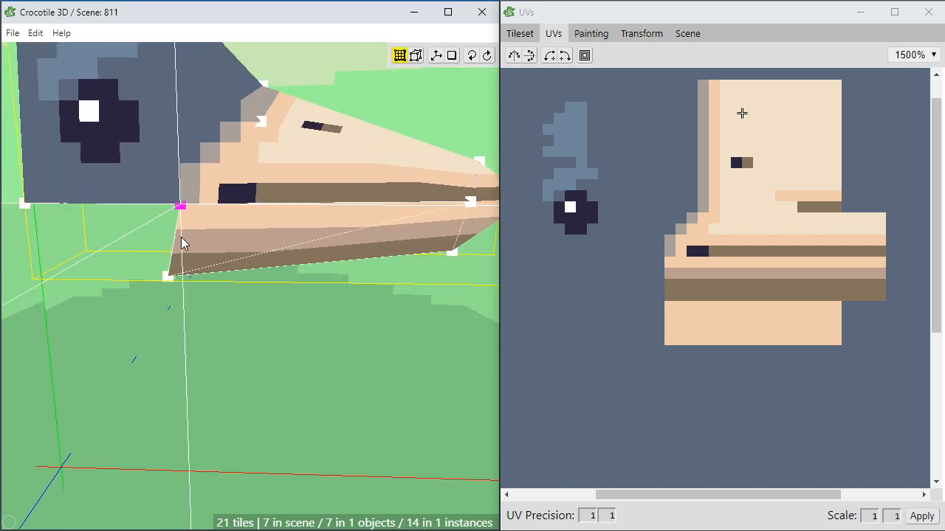
{"action": "left_click_drag", "start_coordinate": [177, 280], "coordinate": [259, 342]}
{"action": "key", "text": "space"}
{"action": "left_click_drag", "start_coordinate": [238, 381], "coordinate": [399, 328]}
{"action": "key", "text": "space"}
{"action": "key", "text": "space"}
{"action": "key", "text": "space"}
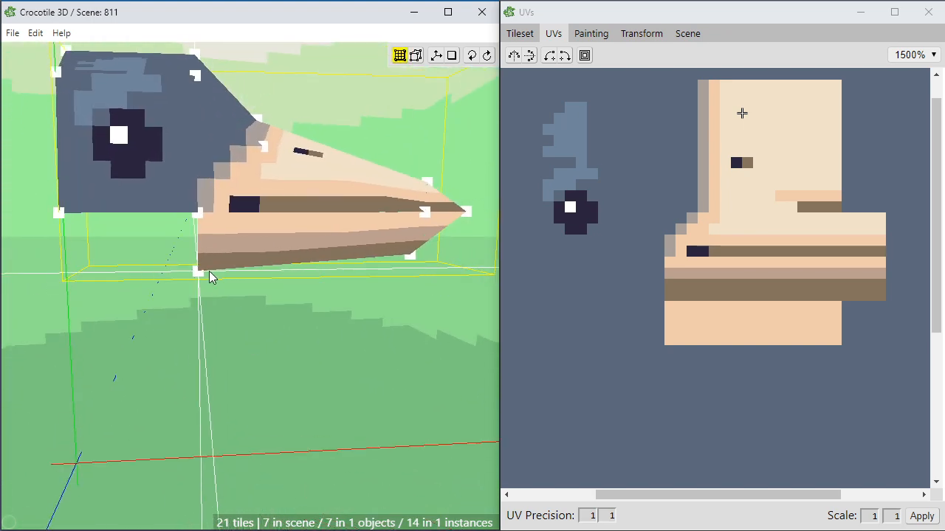
Move the lower jaw's bottom rear vertex forward so the jaw's back edge slants toward the snout.
{"action": "left_click", "coordinate": [198, 272]}
{"action": "key", "text": "d"}
{"action": "key", "text": "d"}
{"action": "key", "text": "d"}
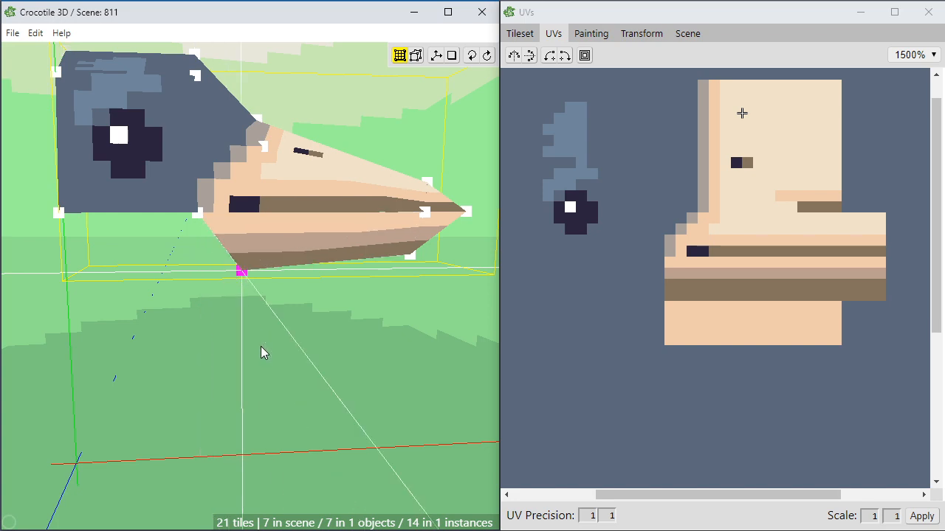
{"action": "key", "text": "a"}
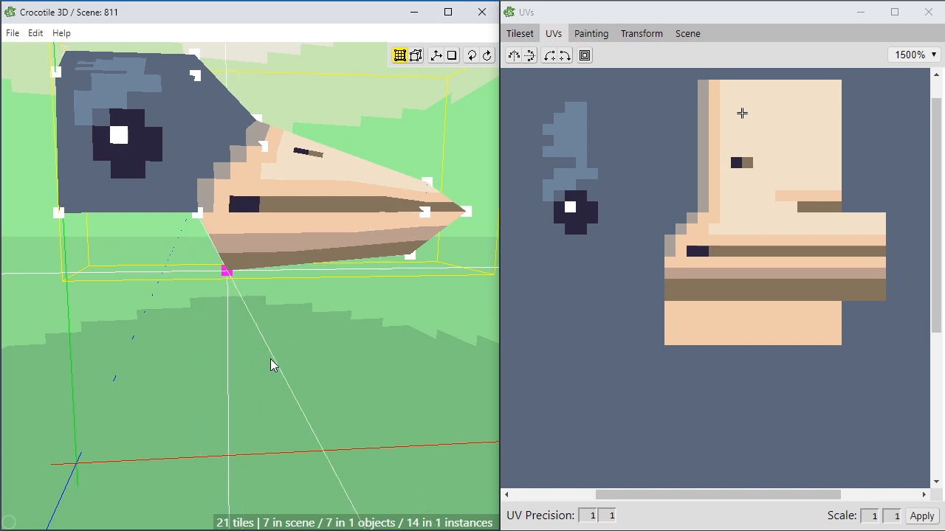
Select the tileset region covering the eye, snout and jaw artwork and load it for painting.
{"action": "key", "text": "space"}
{"action": "left_click_drag", "start_coordinate": [281, 372], "coordinate": [288, 316]}
{"action": "scroll", "coordinate": [288, 316], "scroll_direction": "down", "scroll_amount": 3}
{"action": "left_click_drag", "start_coordinate": [268, 348], "coordinate": [291, 362]}
{"action": "scroll", "coordinate": [223, 274], "scroll_direction": "up", "scroll_amount": 3}
{"action": "left_click_drag", "start_coordinate": [224, 273], "coordinate": [219, 175]}
{"action": "scroll", "coordinate": [265, 221], "scroll_direction": "up", "scroll_amount": 1}
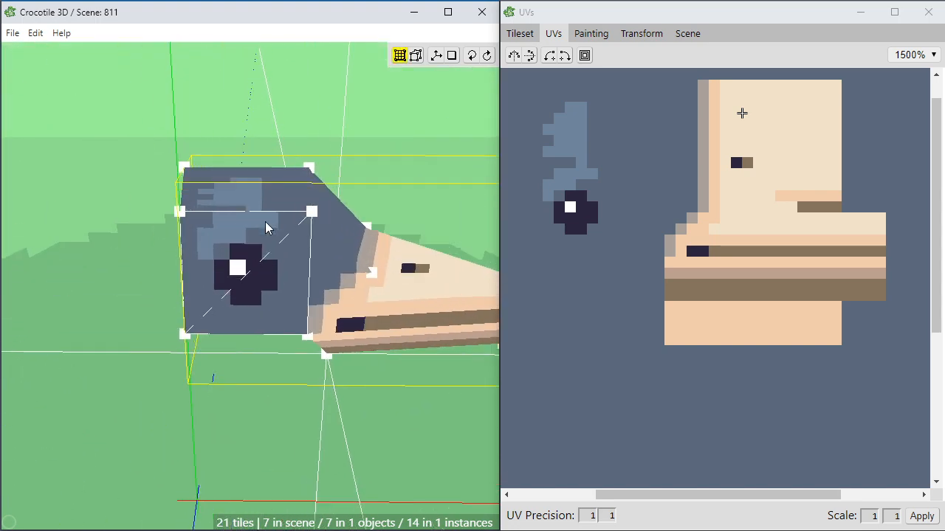
{"action": "left_click", "coordinate": [590, 34]}
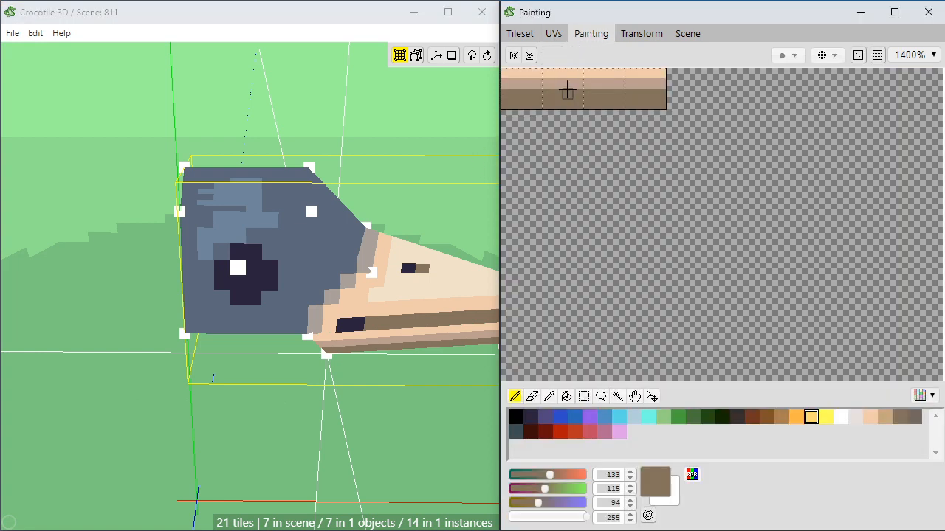
{"action": "left_click", "coordinate": [520, 34]}
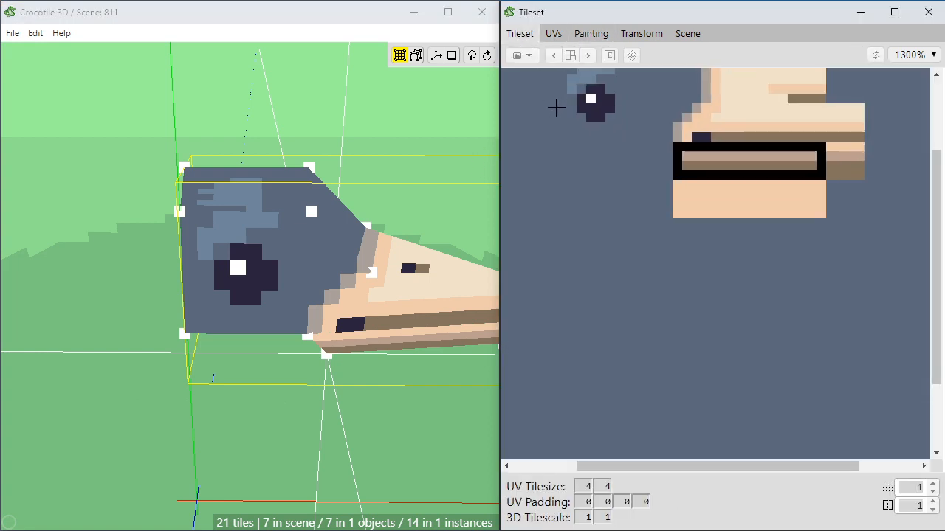
{"action": "scroll", "coordinate": [569, 99], "scroll_direction": "up", "scroll_amount": 1}
{"action": "left_click_drag", "start_coordinate": [564, 89], "coordinate": [896, 340]}
{"action": "left_click", "coordinate": [589, 37]}
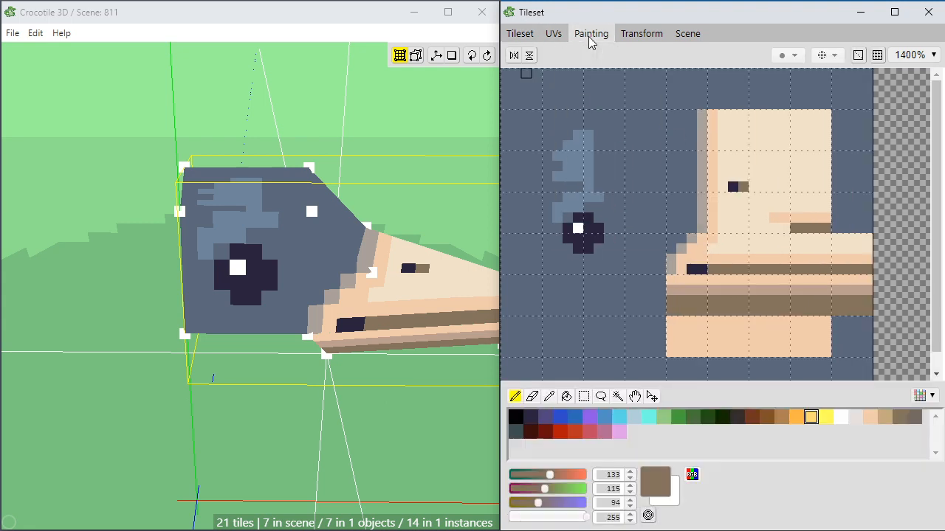
Sample the light blue and fill the patch above the eye into a solid block five pixels wide.
{"action": "left_click", "coordinate": [586, 171], "text": "alt"}
{"action": "left_click_drag", "start_coordinate": [579, 187], "coordinate": [562, 187]}
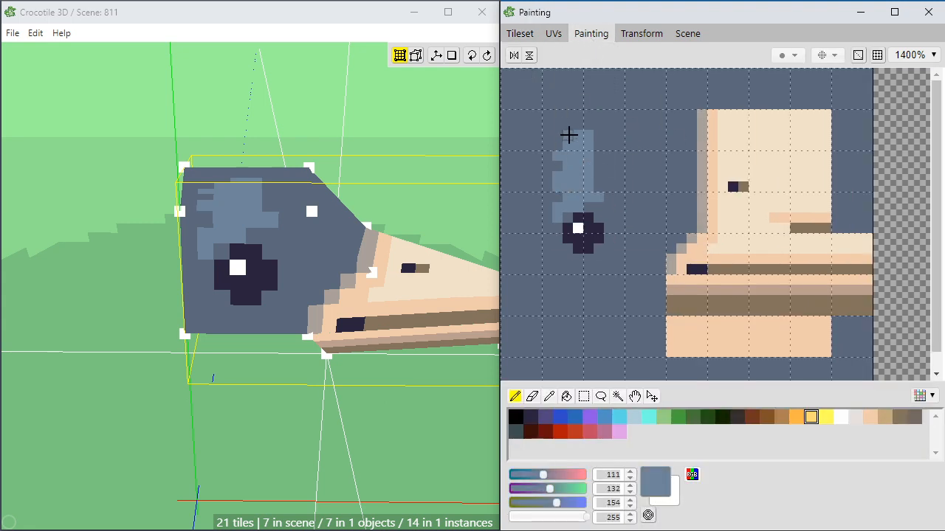
{"action": "mouse_move", "coordinate": [562, 150]}
{"action": "left_mouse_down"}
{"action": "mouse_move", "coordinate": [563, 189]}
{"action": "mouse_move", "coordinate": [550, 146]}
{"action": "mouse_move", "coordinate": [554, 152]}
{"action": "mouse_move", "coordinate": [568, 111]}
{"action": "mouse_move", "coordinate": [593, 120]}
{"action": "mouse_move", "coordinate": [596, 178]}
{"action": "left_mouse_up"}
{"action": "left_click", "coordinate": [542, 175], "text": "alt"}
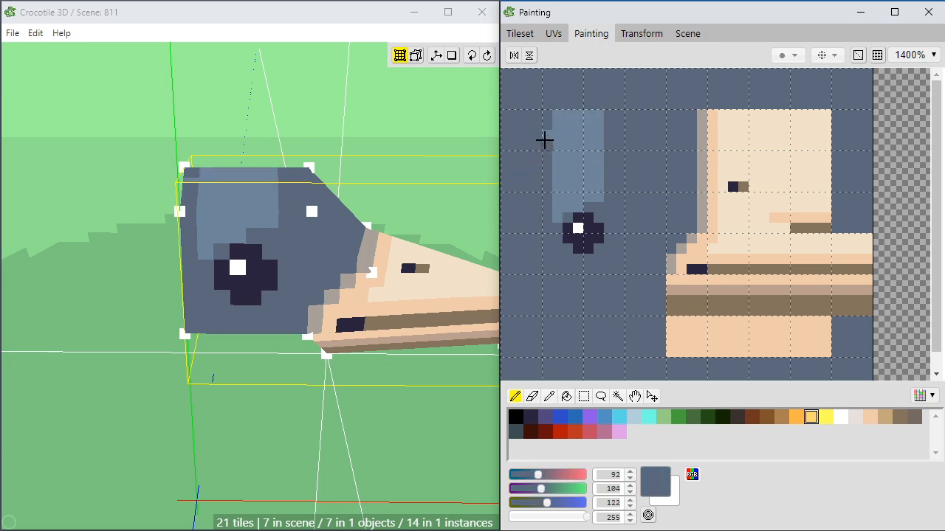
Extend the light blue block forward across the top of the head with a stepped front edge.
{"action": "left_click", "coordinate": [331, 440]}
{"action": "key", "text": "space"}
{"action": "left_click_drag", "start_coordinate": [330, 440], "coordinate": [347, 447]}
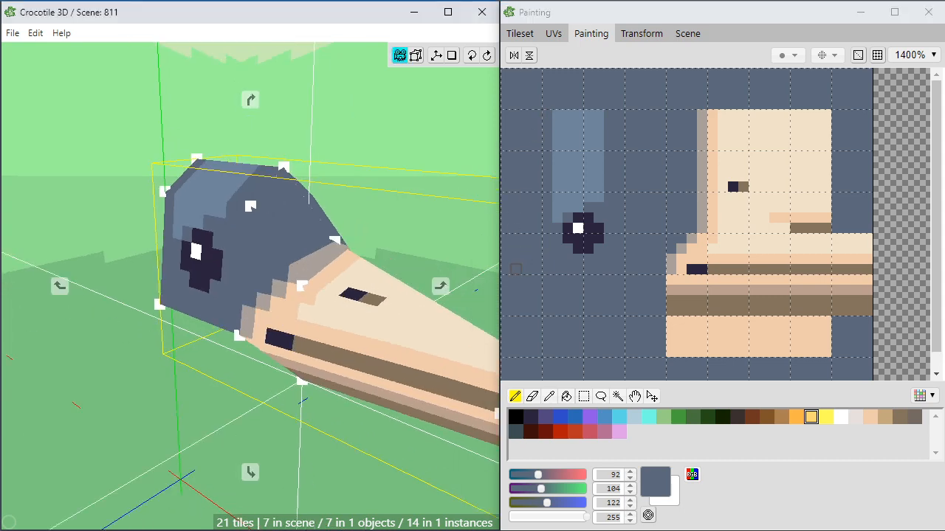
{"action": "scroll", "coordinate": [347, 448], "scroll_direction": "up", "scroll_amount": 1}
{"action": "scroll", "coordinate": [348, 447], "scroll_direction": "down", "scroll_amount": 1}
{"action": "key", "text": "space"}
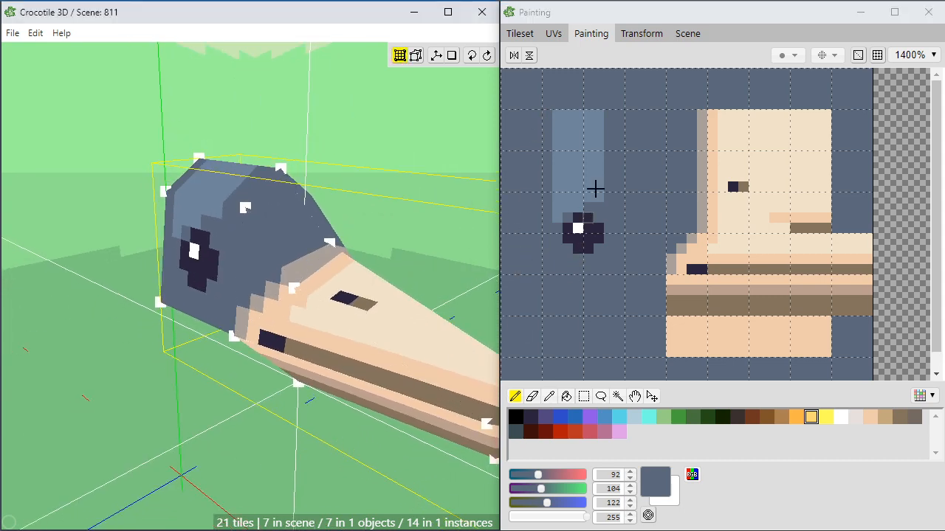
{"action": "left_click", "coordinate": [605, 180]}
{"action": "left_click", "coordinate": [604, 184], "text": "alt"}
{"action": "mouse_move", "coordinate": [607, 185]}
{"action": "left_mouse_down"}
{"action": "mouse_move", "coordinate": [608, 129]}
{"action": "mouse_move", "coordinate": [620, 181]}
{"action": "left_mouse_up"}
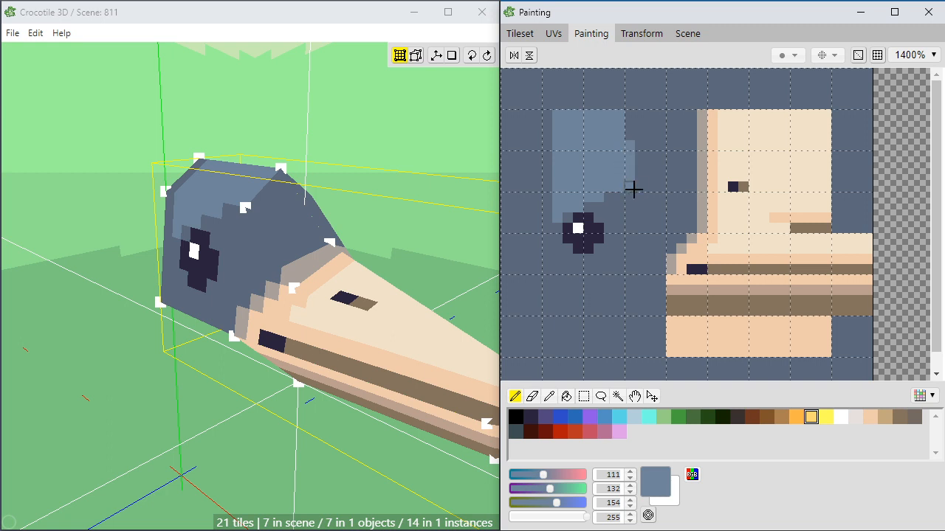
Paint a two-pixel-wide light blue column behind the snout's grey border and join it to the head patch along the bottom.
{"action": "left_click_drag", "start_coordinate": [671, 181], "coordinate": [670, 133]}
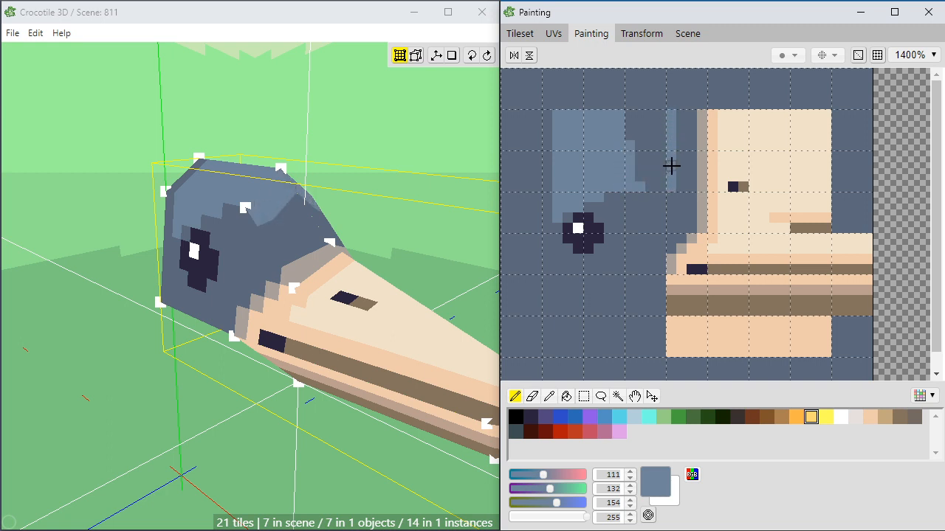
{"action": "left_click_drag", "start_coordinate": [680, 172], "coordinate": [677, 125]}
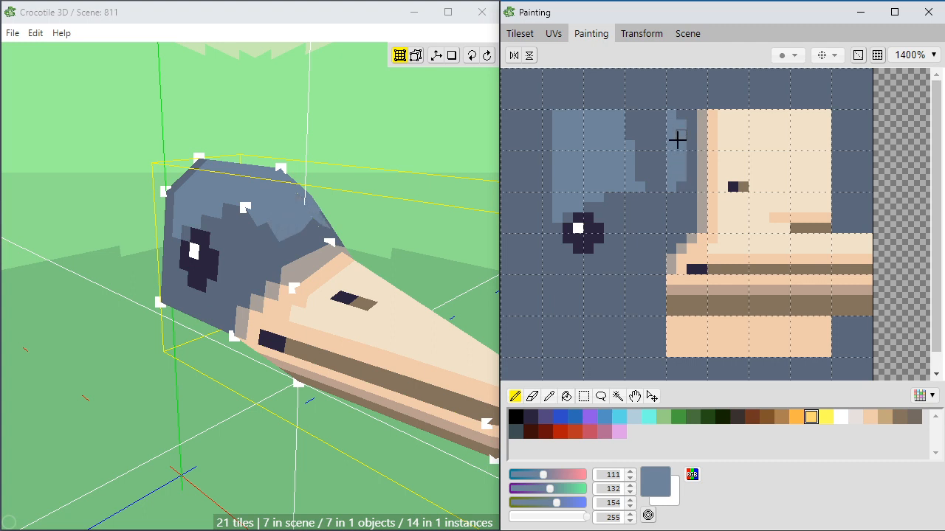
{"action": "left_click", "coordinate": [677, 184]}
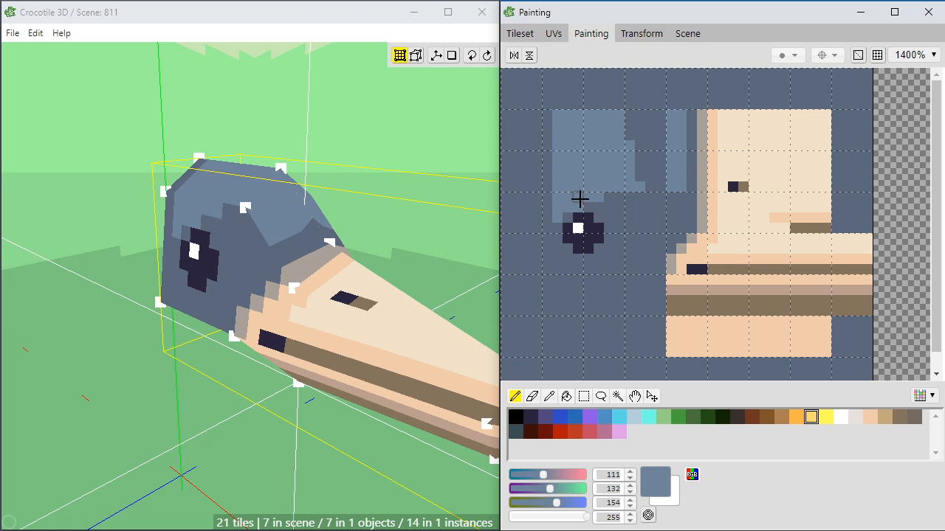
{"action": "mouse_move", "coordinate": [566, 206]}
{"action": "left_mouse_down"}
{"action": "mouse_move", "coordinate": [625, 207]}
{"action": "mouse_move", "coordinate": [601, 195]}
{"action": "mouse_move", "coordinate": [674, 208]}
{"action": "mouse_move", "coordinate": [672, 197]}
{"action": "left_mouse_up"}
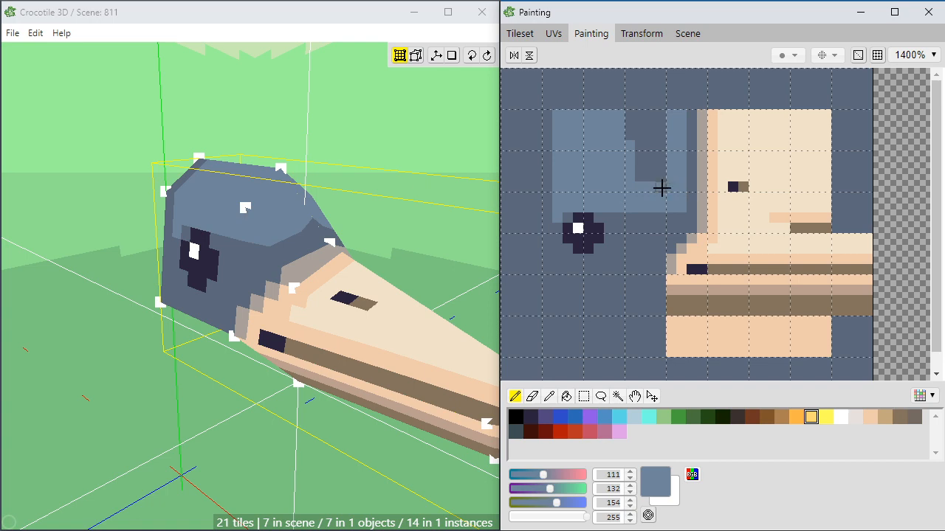
{"action": "right_click_drag", "start_coordinate": [413, 118], "coordinate": [450, 99]}
{"action": "mouse_move", "coordinate": [332, 244]}
{"action": "middle_mouse_down"}
{"action": "mouse_move", "coordinate": [184, 266]}
{"action": "mouse_move", "coordinate": [332, 244]}
{"action": "middle_mouse_up"}
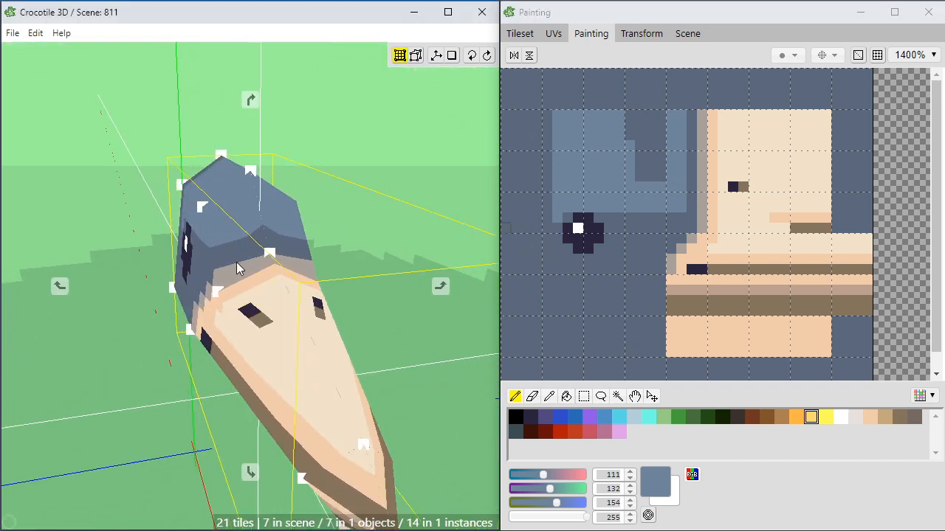
{"action": "scroll", "coordinate": [255, 251], "scroll_direction": "up", "scroll_amount": 2}
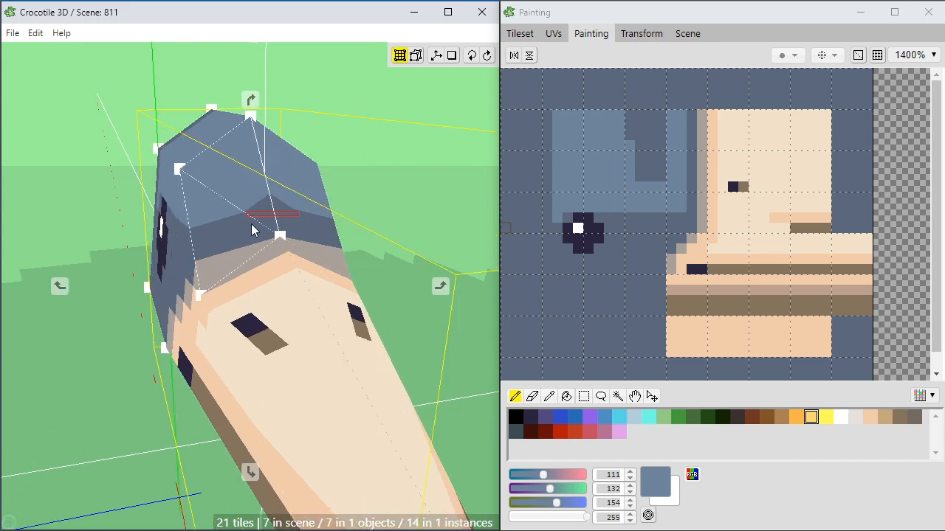
Select all of the head's faces and bring up their combined UV layout.
{"action": "left_click", "coordinate": [248, 244]}
{"action": "middle_click_drag", "start_coordinate": [230, 276], "coordinate": [267, 232]}
{"action": "scroll", "coordinate": [266, 232], "scroll_direction": "up", "scroll_amount": 1}
{"action": "right_click_drag", "start_coordinate": [266, 229], "coordinate": [275, 219]}
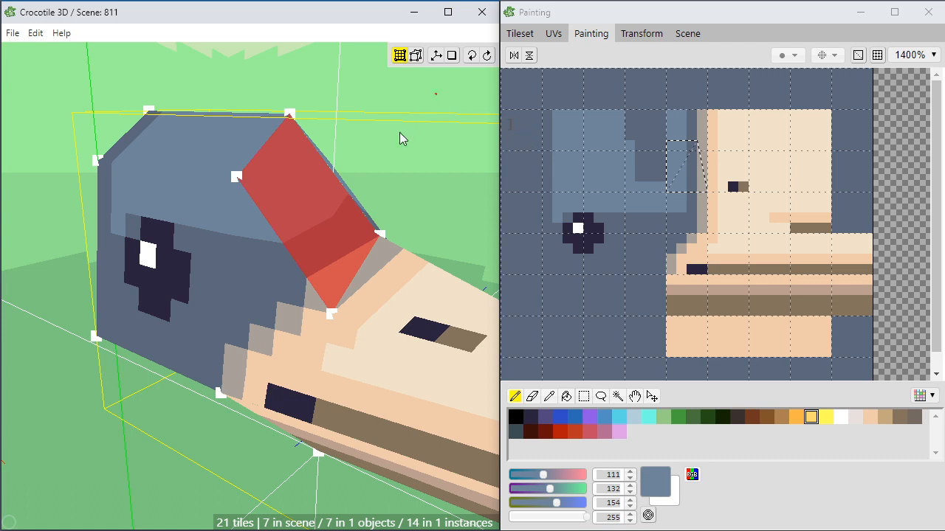
{"action": "key", "text": "ctrl+a"}
{"action": "left_click", "coordinate": [554, 35]}
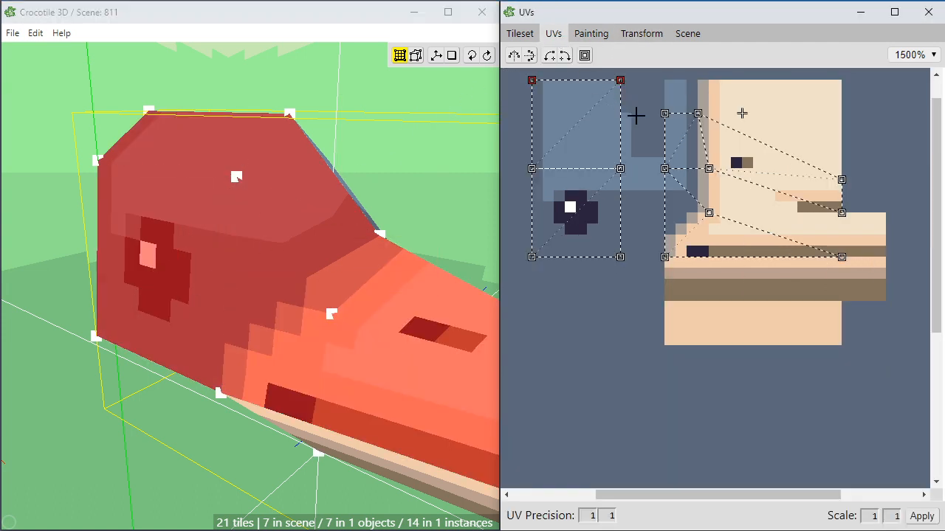
{"action": "key", "text": "space"}
{"action": "left_click_drag", "start_coordinate": [653, 120], "coordinate": [650, 152]}
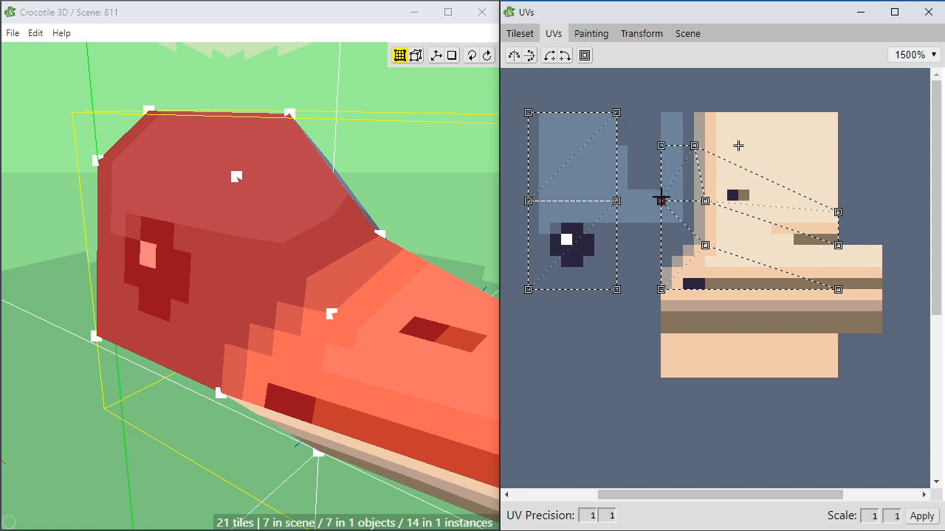
Align the UV points where the snout meets the head with the rear edge of the grey border column.
{"action": "left_click_drag", "start_coordinate": [660, 199], "coordinate": [671, 199]}
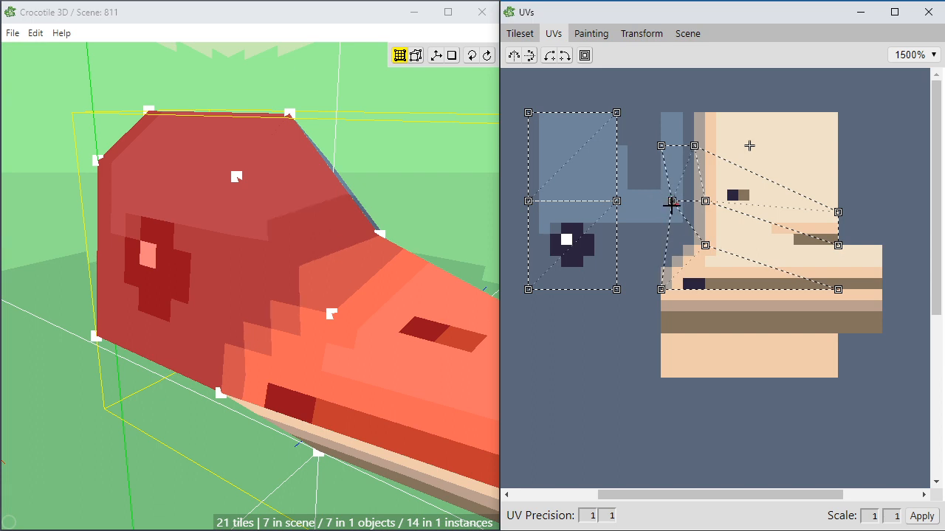
{"action": "left_click_drag", "start_coordinate": [668, 204], "coordinate": [658, 205]}
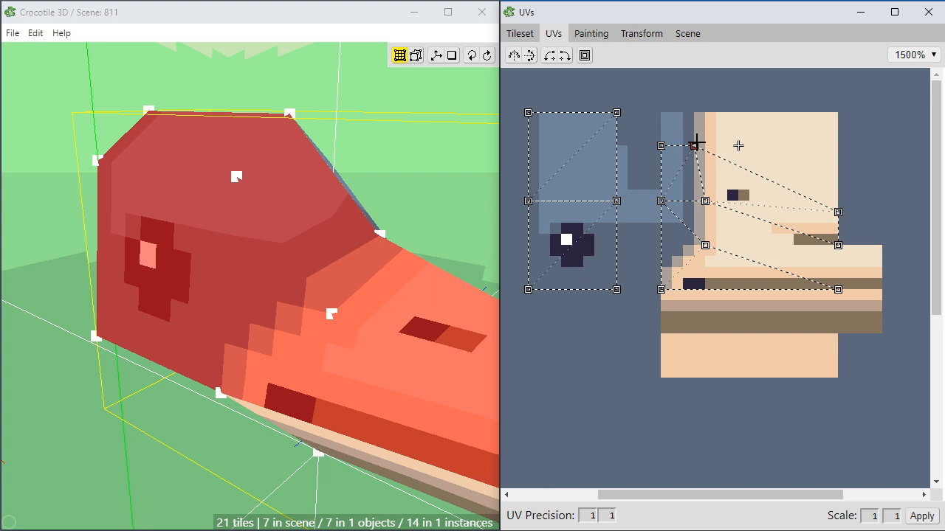
{"action": "left_click_drag", "start_coordinate": [738, 146], "coordinate": [694, 146]}
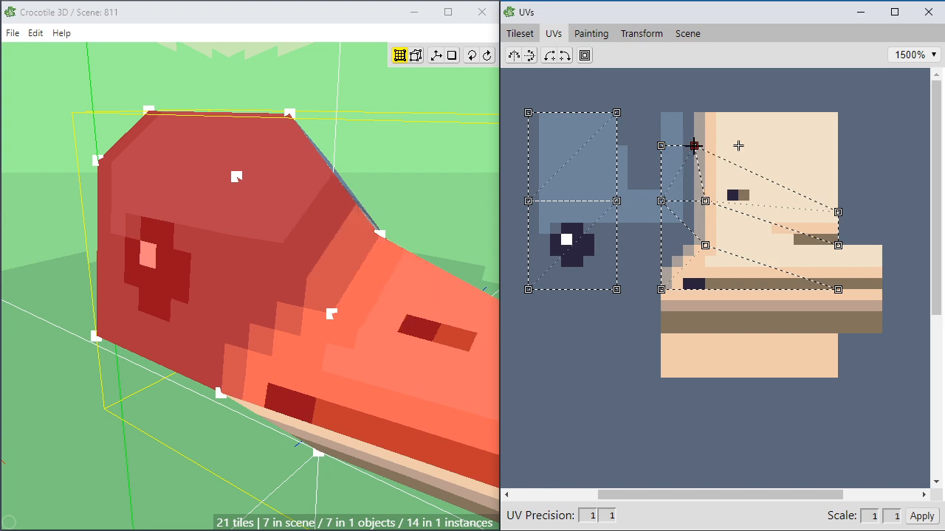
{"action": "left_click_drag", "start_coordinate": [704, 201], "coordinate": [694, 201]}
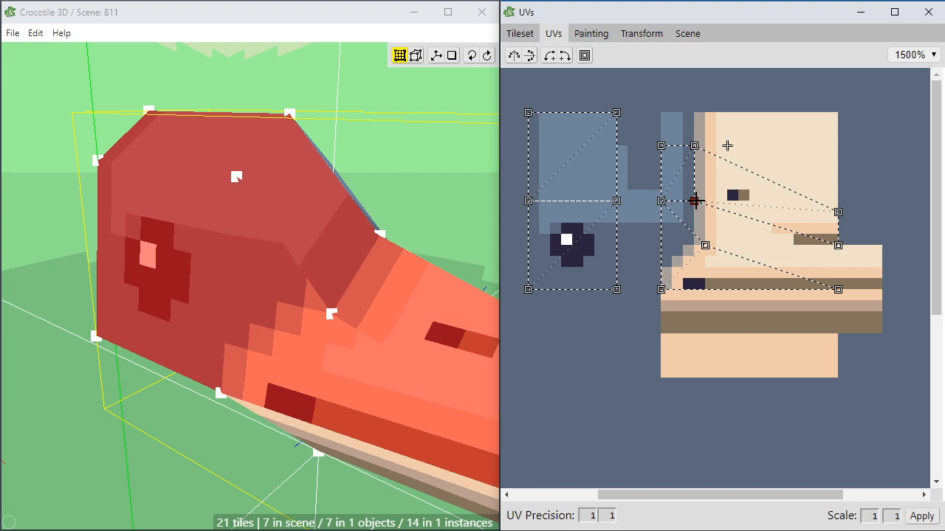
{"action": "left_click_drag", "start_coordinate": [704, 244], "coordinate": [695, 246]}
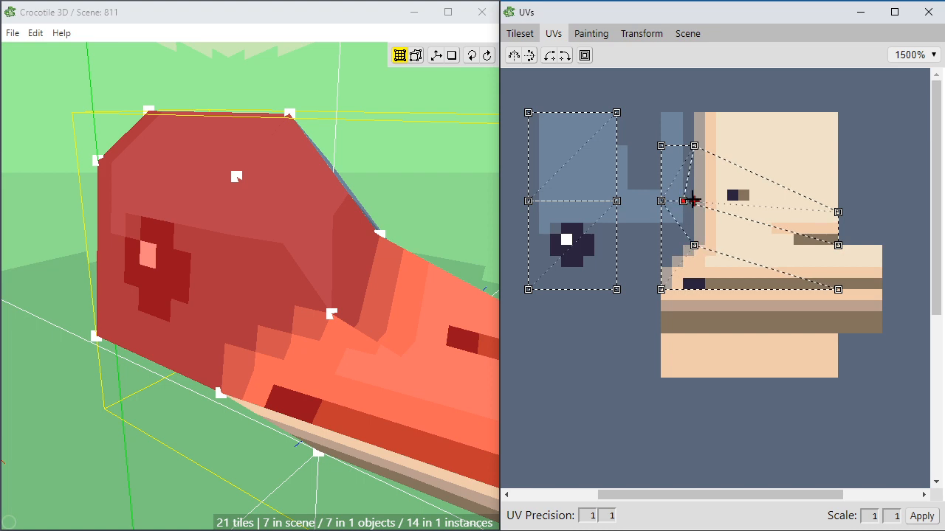
{"action": "left_click_drag", "start_coordinate": [694, 201], "coordinate": [704, 201]}
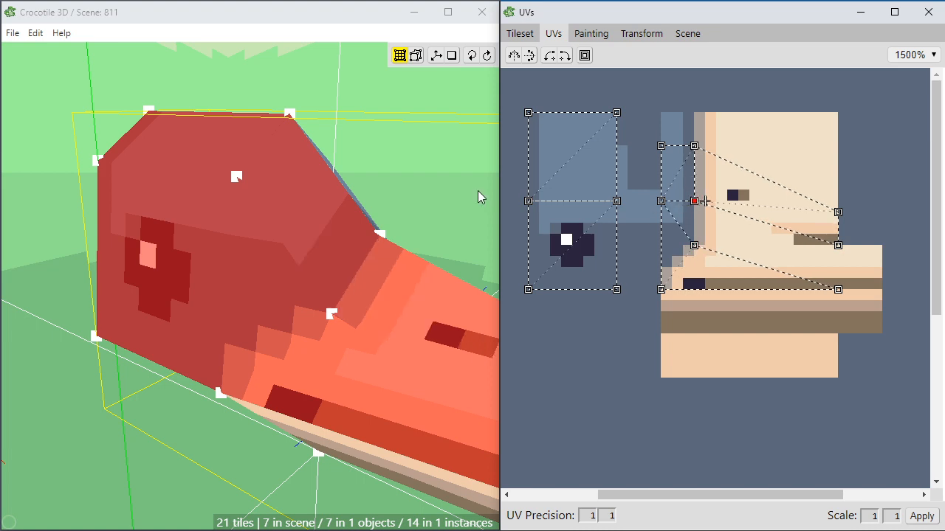
Switch from UV editing to texture painting and turn off the grid over the artwork.
{"action": "key", "text": "space"}
{"action": "left_click_drag", "start_coordinate": [473, 229], "coordinate": [472, 179]}
{"action": "key", "text": "space"}
{"action": "key", "text": "space"}
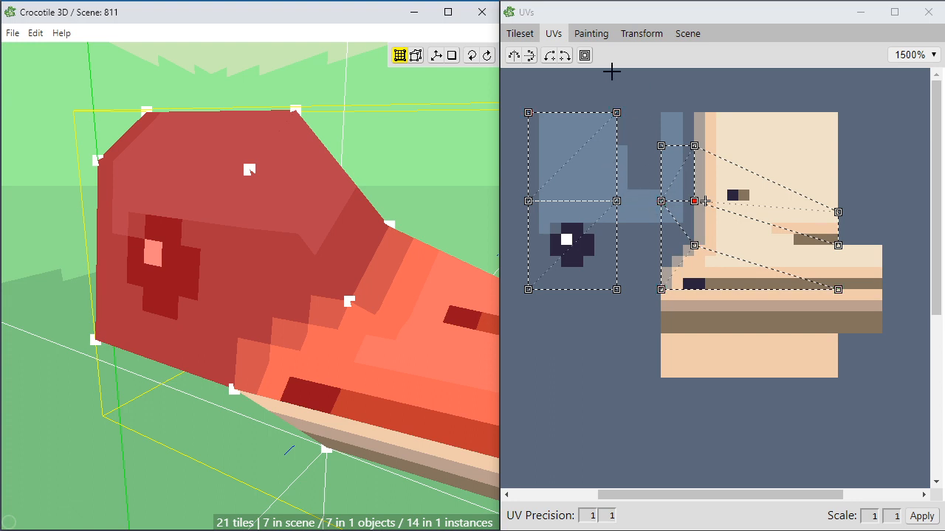
{"action": "left_click", "coordinate": [519, 34]}
{"action": "left_click", "coordinate": [608, 31]}
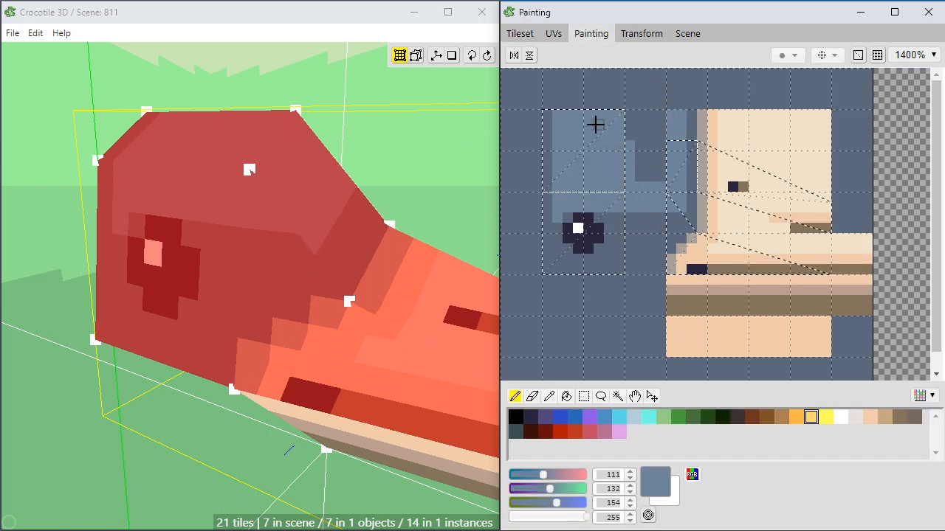
{"action": "left_click", "coordinate": [876, 55]}
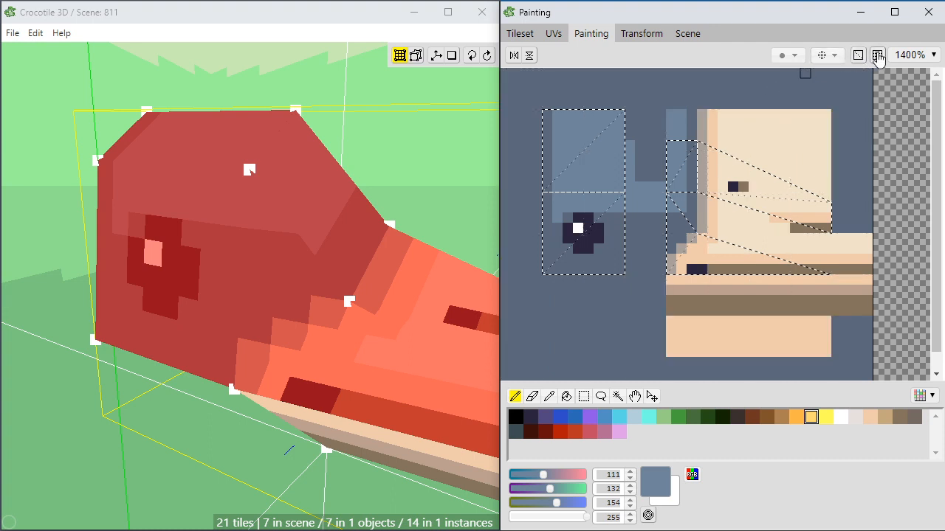
Sample the light blue and extend the head patch one pixel row downward and one pixel column to its rear edge.
{"action": "left_click", "coordinate": [659, 206]}
{"action": "left_click", "coordinate": [678, 215], "text": "alt"}
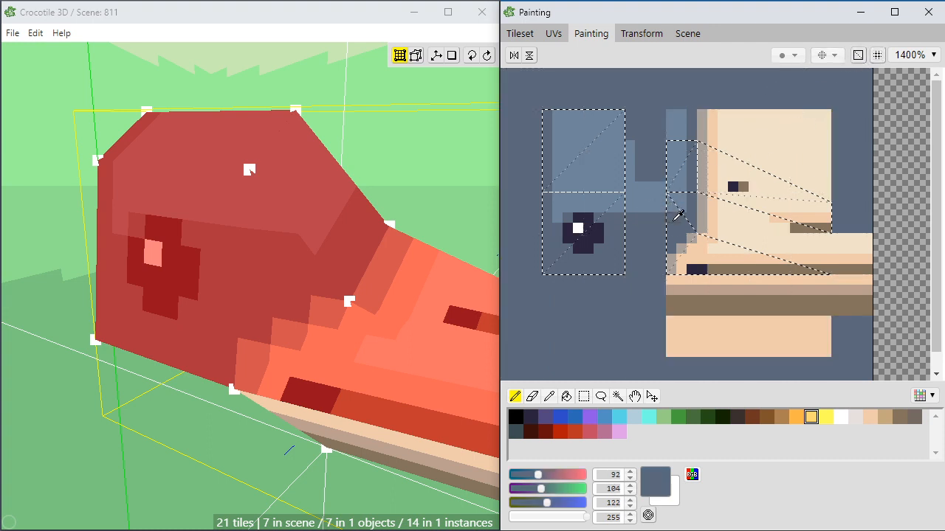
{"action": "left_click", "coordinate": [673, 209], "text": "alt"}
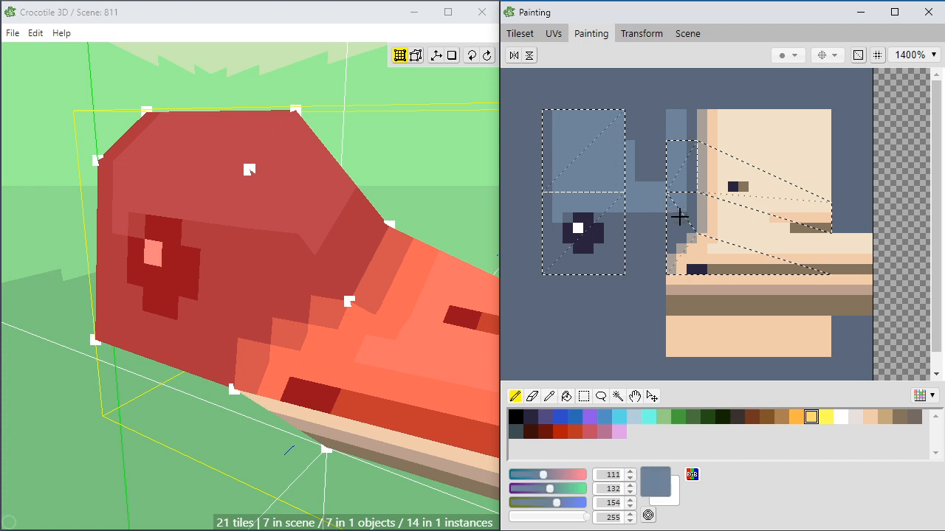
{"action": "left_click_drag", "start_coordinate": [678, 215], "coordinate": [621, 218]}
{"action": "left_click", "coordinate": [610, 216]}
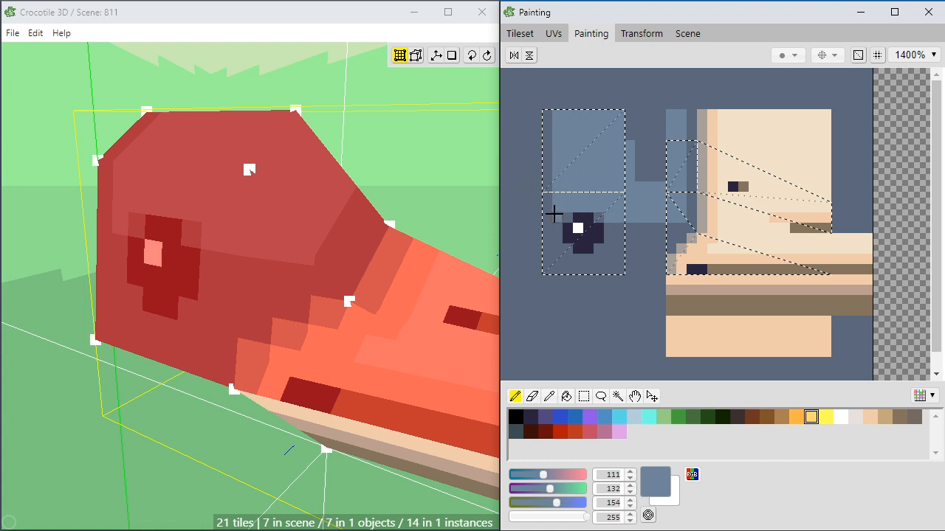
{"action": "left_click_drag", "start_coordinate": [553, 214], "coordinate": [545, 116]}
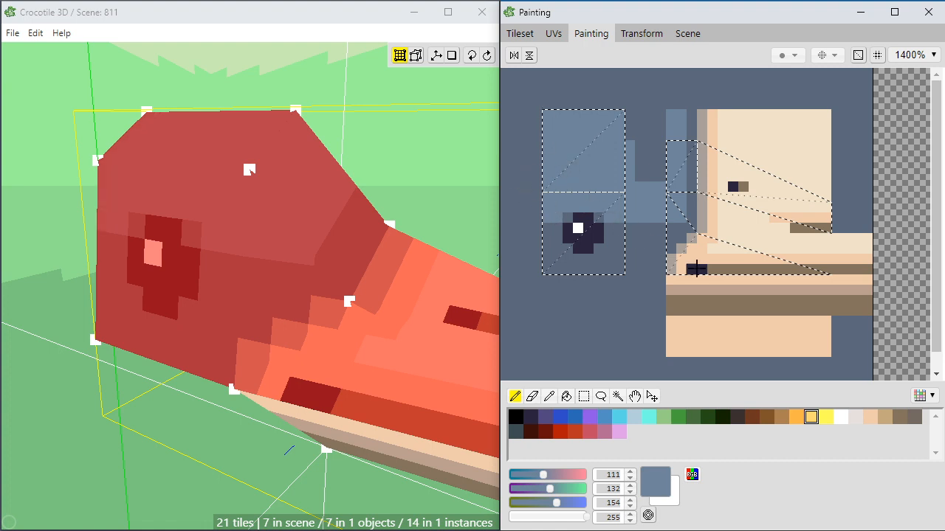
Mix a paler blue of 144, 166, 178 and paint a five-pixel brow row above the eye with a three-pixel row on top.
{"action": "left_click_drag", "start_coordinate": [552, 490], "coordinate": [564, 506]}
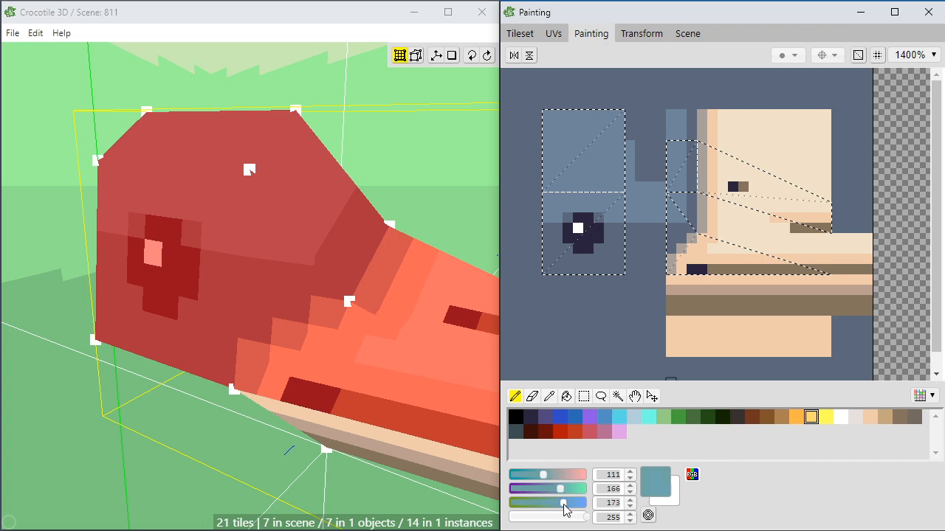
{"action": "left_click", "coordinate": [553, 476]}
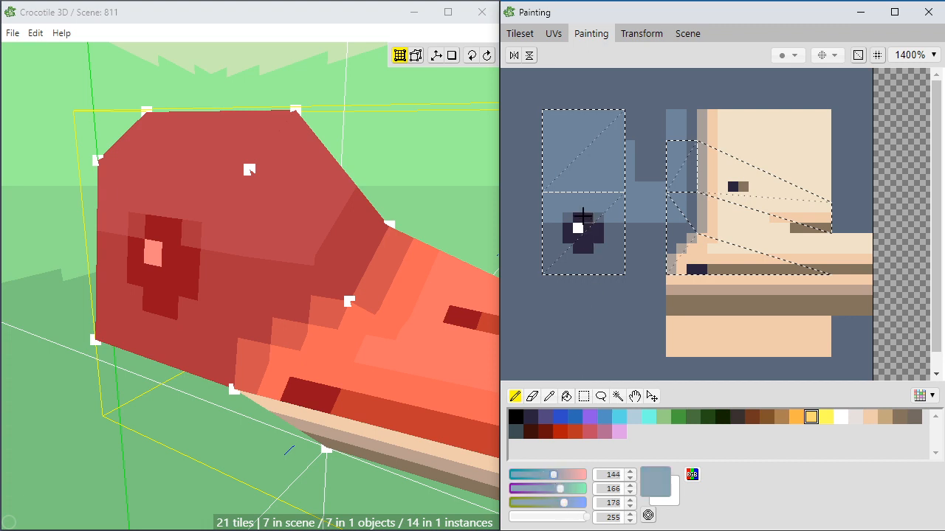
{"action": "left_click_drag", "start_coordinate": [594, 205], "coordinate": [566, 207]}
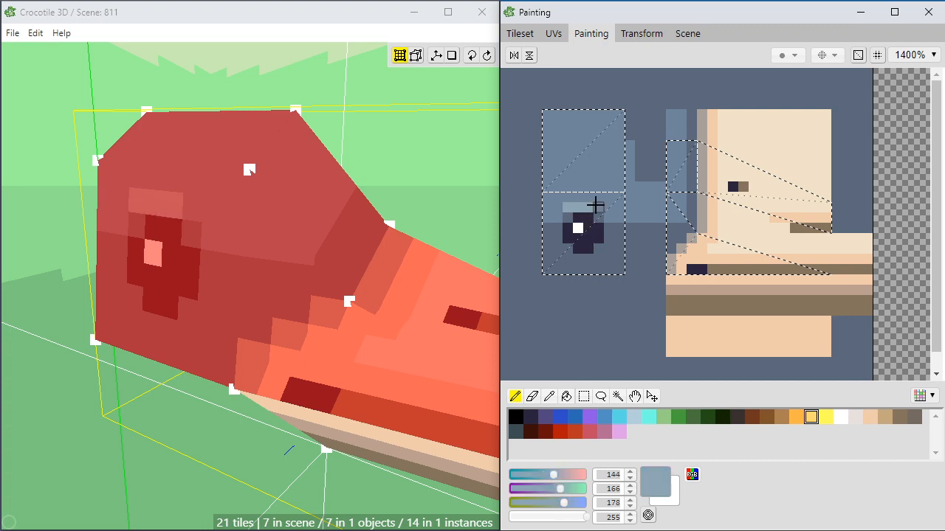
{"action": "left_click", "coordinate": [596, 205]}
{"action": "left_click", "coordinate": [555, 206]}
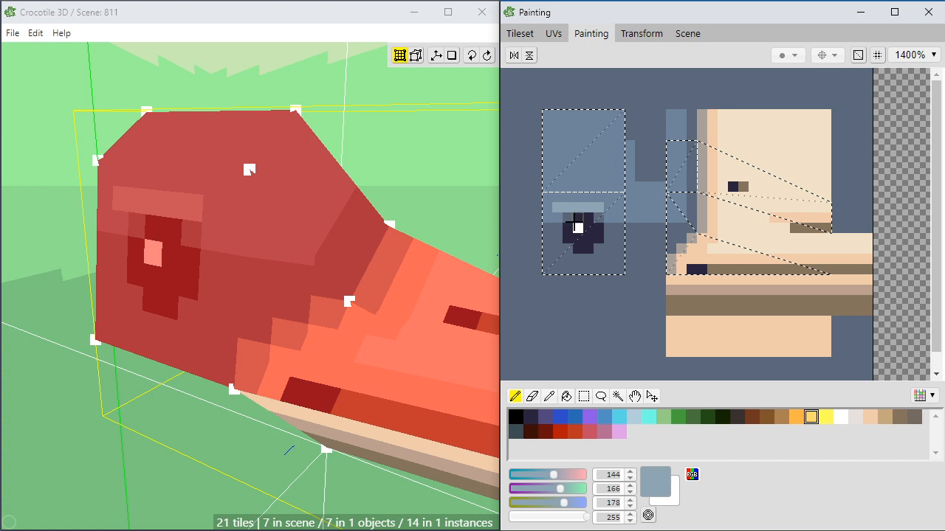
{"action": "left_click_drag", "start_coordinate": [569, 196], "coordinate": [588, 196]}
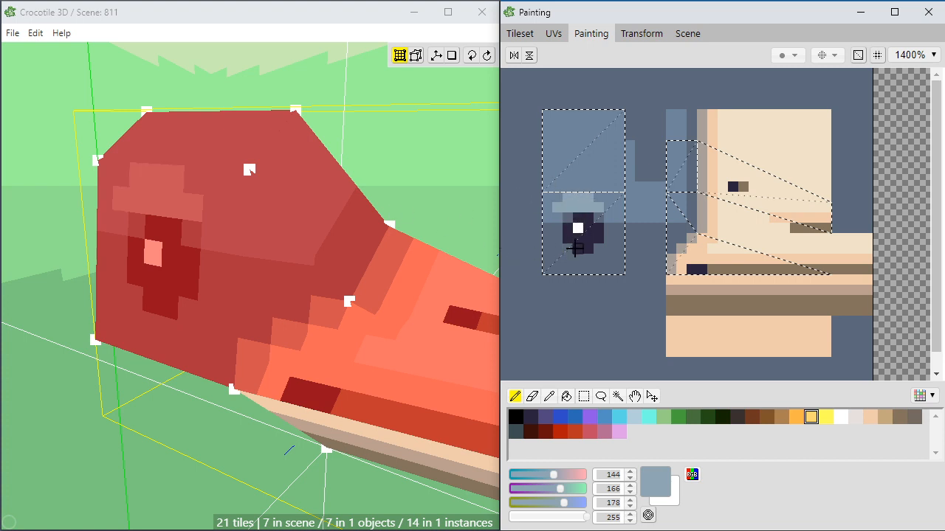
Examine the pale brow and the blue head shading on the model from several angles.
{"action": "left_click", "coordinate": [483, 157]}
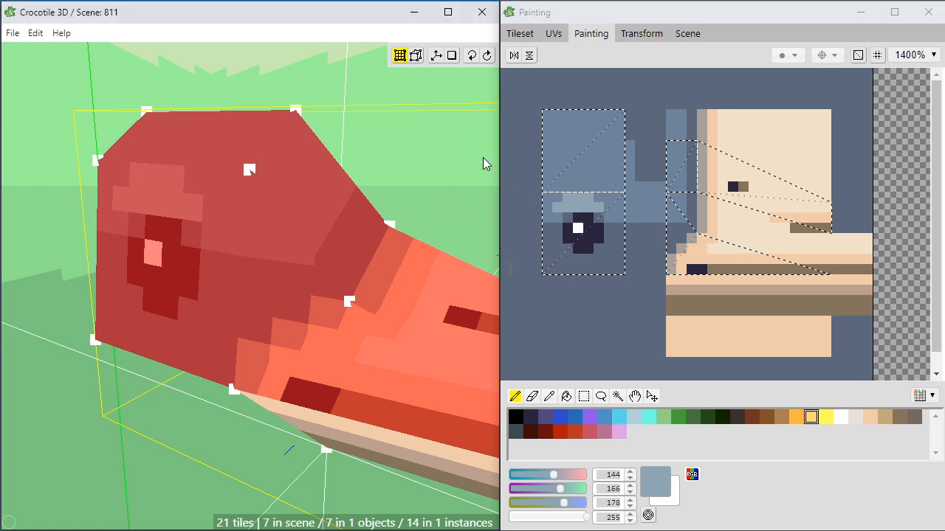
{"action": "scroll", "coordinate": [396, 214], "scroll_direction": "down", "scroll_amount": 3}
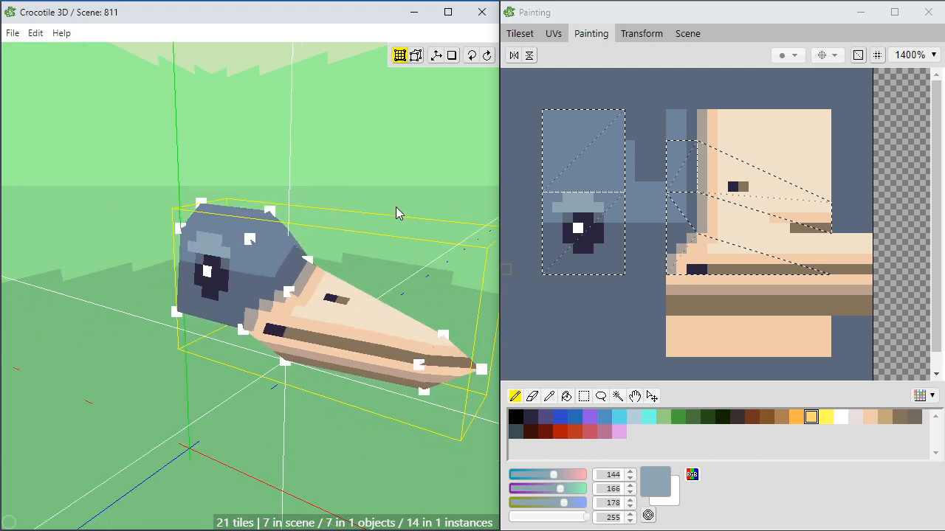
{"action": "scroll", "coordinate": [396, 214], "scroll_direction": "up", "scroll_amount": 2}
{"action": "key", "text": "space"}
{"action": "left_click_drag", "start_coordinate": [383, 340], "coordinate": [372, 310]}
{"action": "scroll", "coordinate": [372, 305], "scroll_direction": "down", "scroll_amount": 3}
{"action": "mouse_move", "coordinate": [259, 365]}
{"action": "left_mouse_down"}
{"action": "mouse_move", "coordinate": [339, 365]}
{"action": "mouse_move", "coordinate": [258, 365]}
{"action": "left_mouse_up"}
{"action": "scroll", "coordinate": [258, 361], "scroll_direction": "up", "scroll_amount": 5}
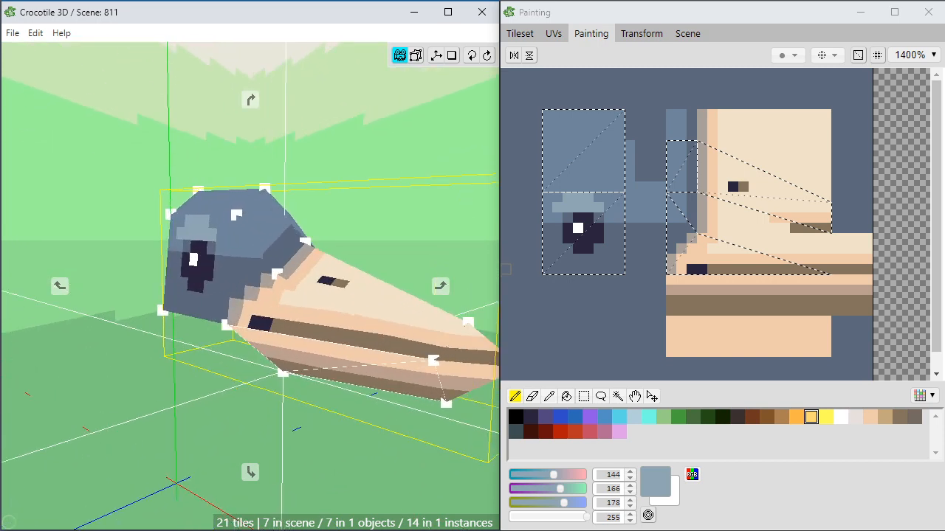
{"action": "left_click_drag", "start_coordinate": [253, 279], "coordinate": [276, 265]}
{"action": "key", "text": "space"}
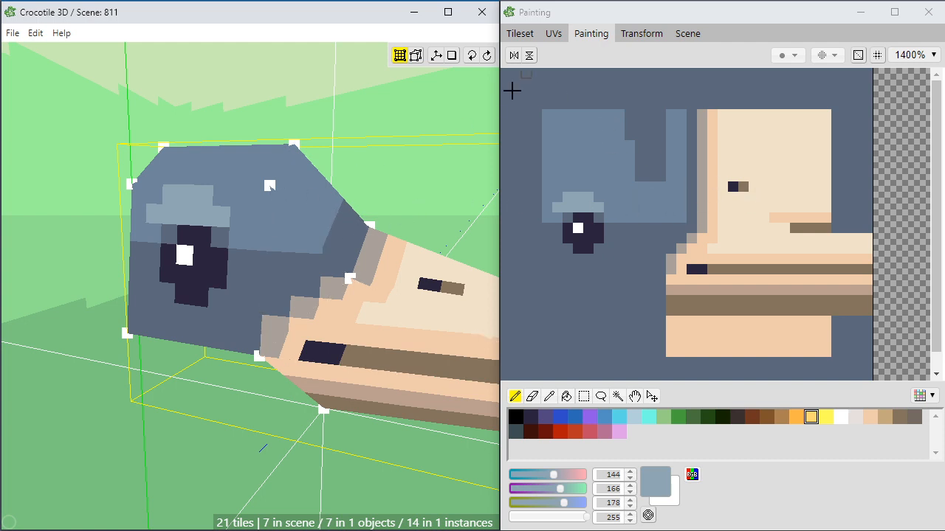
Show the UVs of all head faces, turn off grouped UV point selection and try moving one point at the head's front edge.
{"action": "key", "text": "ctrl+a"}
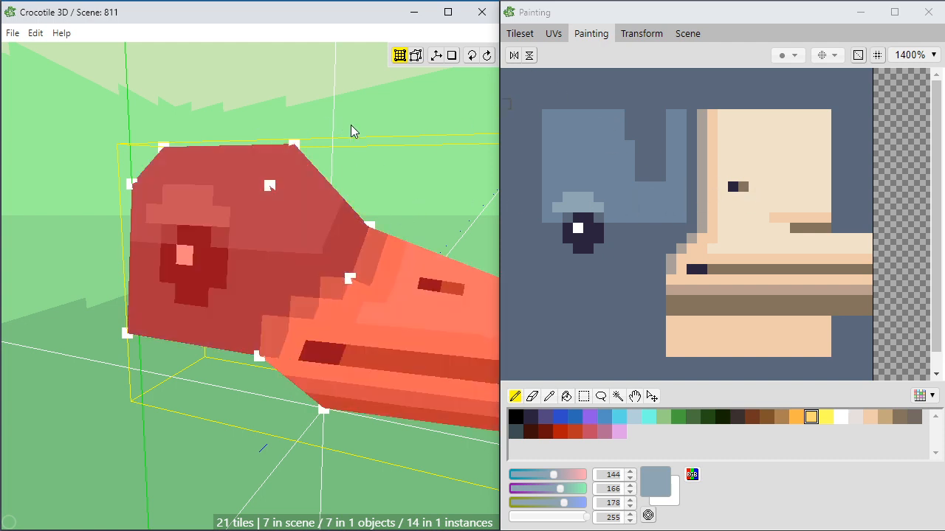
{"action": "left_click", "coordinate": [553, 33]}
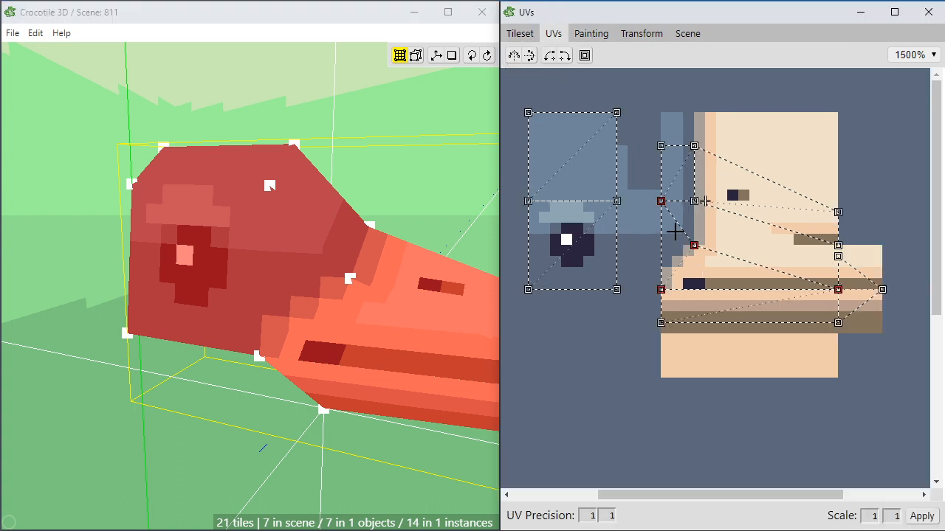
{"action": "left_click", "coordinate": [585, 55]}
{"action": "mouse_move", "coordinate": [661, 199]}
{"action": "left_mouse_down"}
{"action": "mouse_move", "coordinate": [642, 211]}
{"action": "mouse_move", "coordinate": [660, 188]}
{"action": "mouse_move", "coordinate": [659, 219]}
{"action": "mouse_move", "coordinate": [660, 200]}
{"action": "left_mouse_up"}
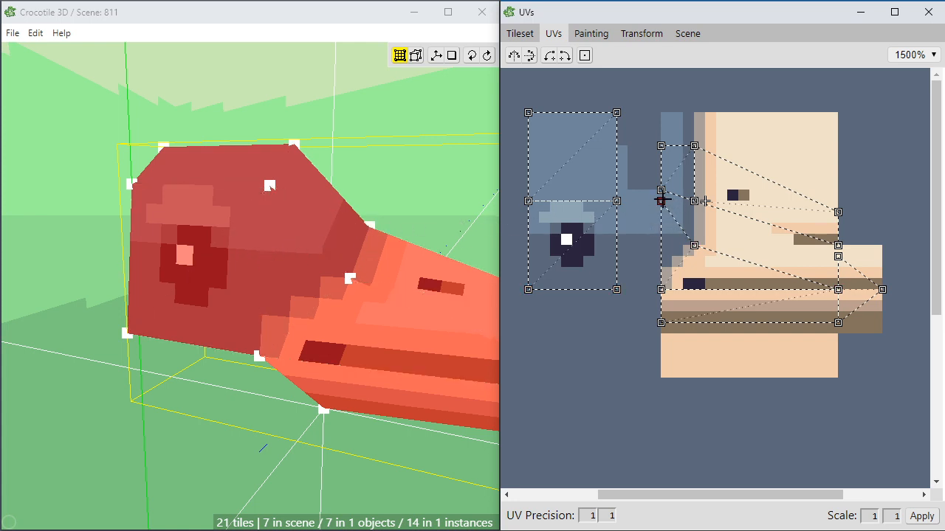
{"action": "mouse_move", "coordinate": [659, 200]}
{"action": "left_mouse_down"}
{"action": "mouse_move", "coordinate": [637, 202]}
{"action": "mouse_move", "coordinate": [672, 201]}
{"action": "mouse_move", "coordinate": [661, 200]}
{"action": "left_mouse_up"}
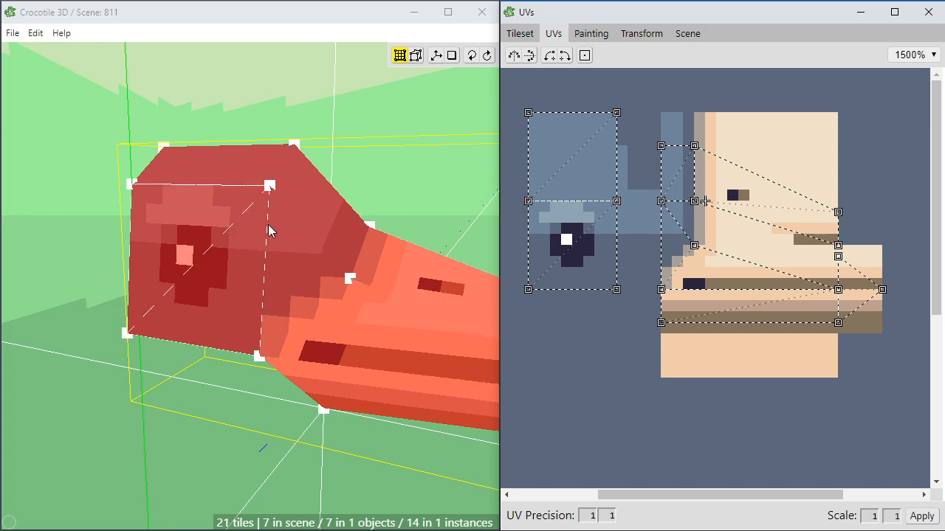
Inspect the textured head from the side, front and open rear to check the face alignment.
{"action": "key", "text": "space"}
{"action": "mouse_move", "coordinate": [364, 178]}
{"action": "left_mouse_down"}
{"action": "mouse_move", "coordinate": [317, 199]}
{"action": "mouse_move", "coordinate": [364, 178]}
{"action": "left_mouse_up"}
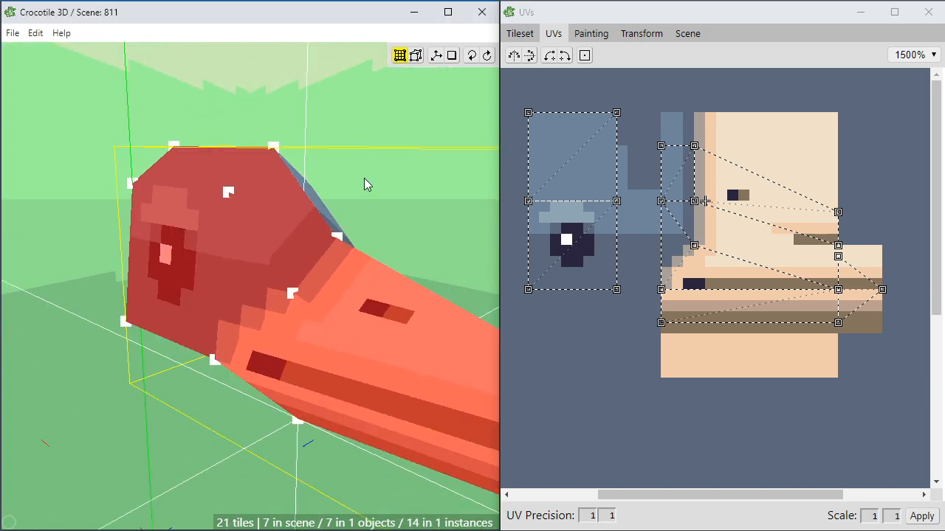
{"action": "left_click", "coordinate": [363, 178]}
{"action": "key", "text": "space"}
{"action": "left_click_drag", "start_coordinate": [271, 303], "coordinate": [290, 280]}
{"action": "key", "text": "space"}
{"action": "scroll", "coordinate": [303, 408], "scroll_direction": "down", "scroll_amount": 3}
{"action": "right_click_drag", "start_coordinate": [303, 408], "coordinate": [244, 357]}
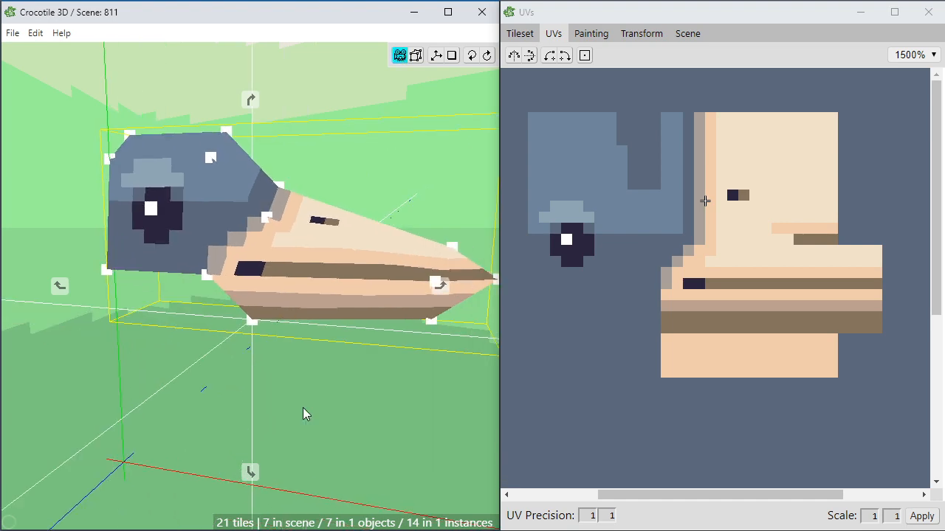
{"action": "left_click_drag", "start_coordinate": [302, 408], "coordinate": [369, 369]}
{"action": "key", "text": "space"}
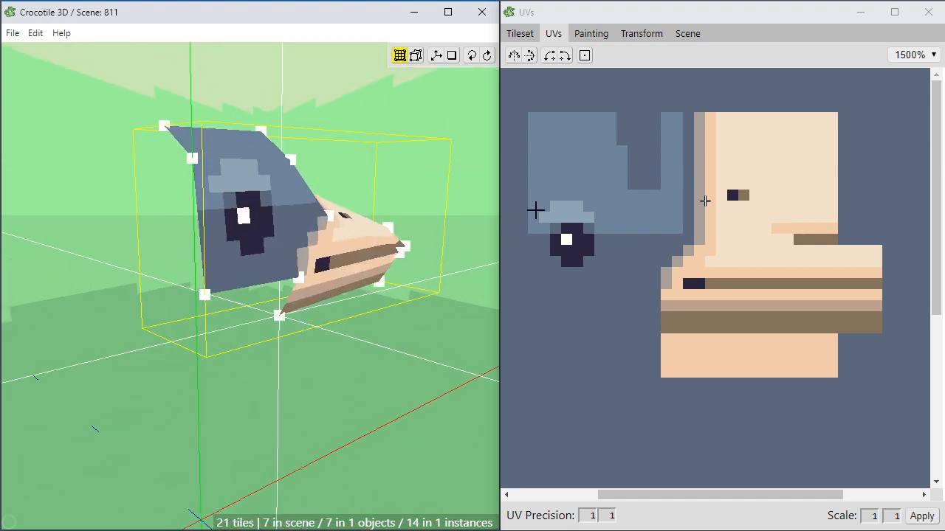
Select a plain slate-blue area two tiles wide and one tile high beside the blue shading in the tileset.
{"action": "left_click", "coordinate": [524, 35]}
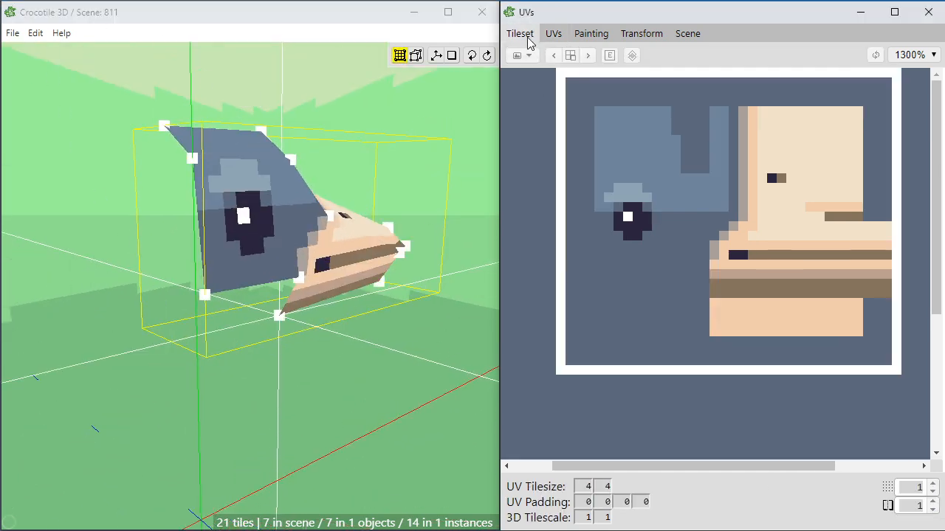
{"action": "left_click", "coordinate": [583, 163]}
{"action": "left_click_drag", "start_coordinate": [588, 123], "coordinate": [548, 167]}
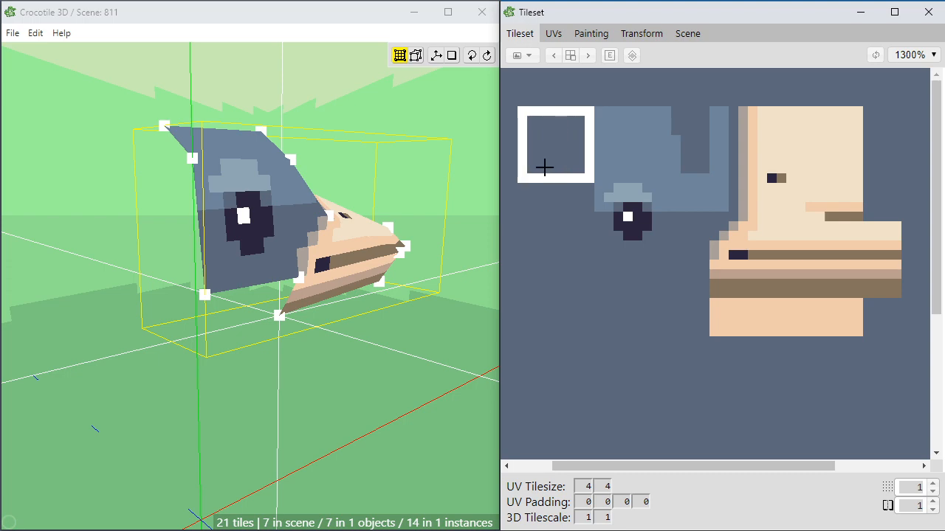
{"action": "key", "text": "space"}
{"action": "key", "text": "Tab"}
{"action": "key", "text": "space"}
{"action": "left_click_drag", "start_coordinate": [191, 226], "coordinate": [140, 229]}
{"action": "right_click_drag", "start_coordinate": [148, 228], "coordinate": [337, 208]}
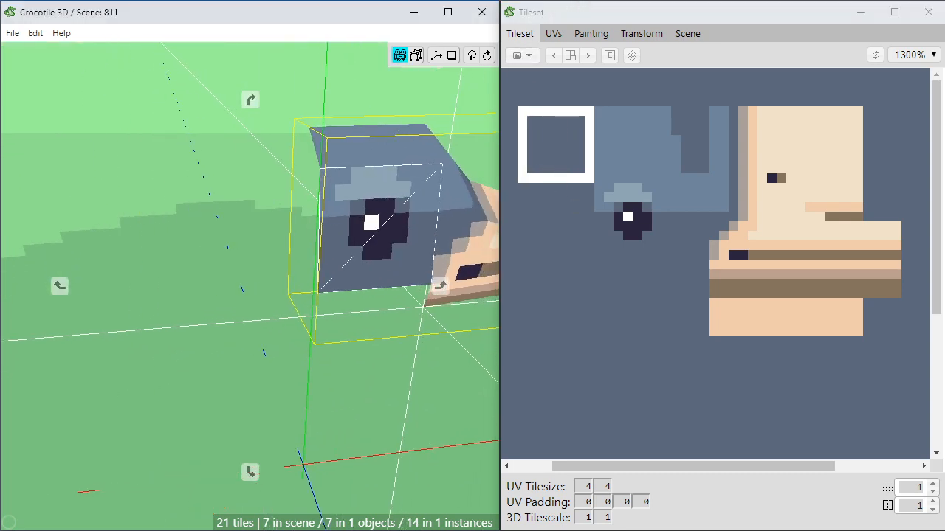
{"action": "left_click_drag", "start_coordinate": [560, 159], "coordinate": [534, 164]}
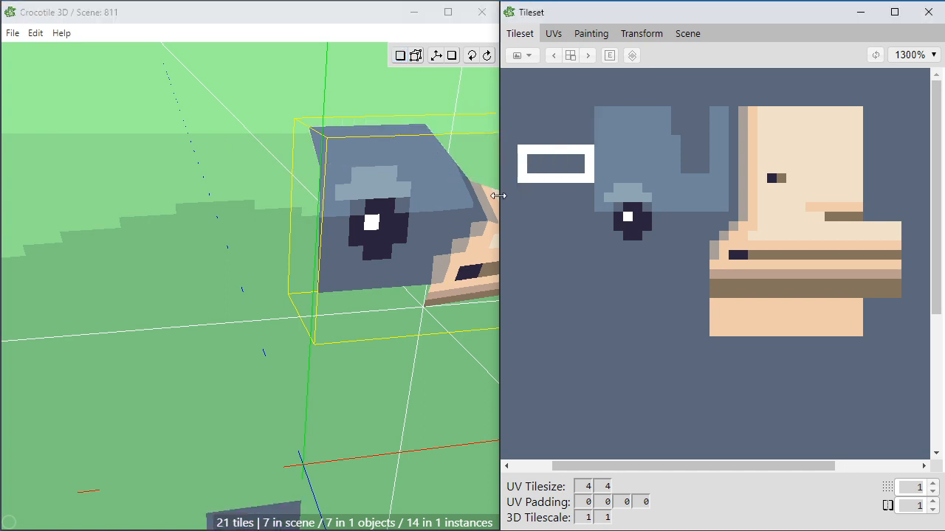
Draw the selected tile behind the eye face, starting from the head's upper rear side corner.
{"action": "left_click", "coordinate": [310, 198]}
{"action": "left_click", "coordinate": [323, 171]}
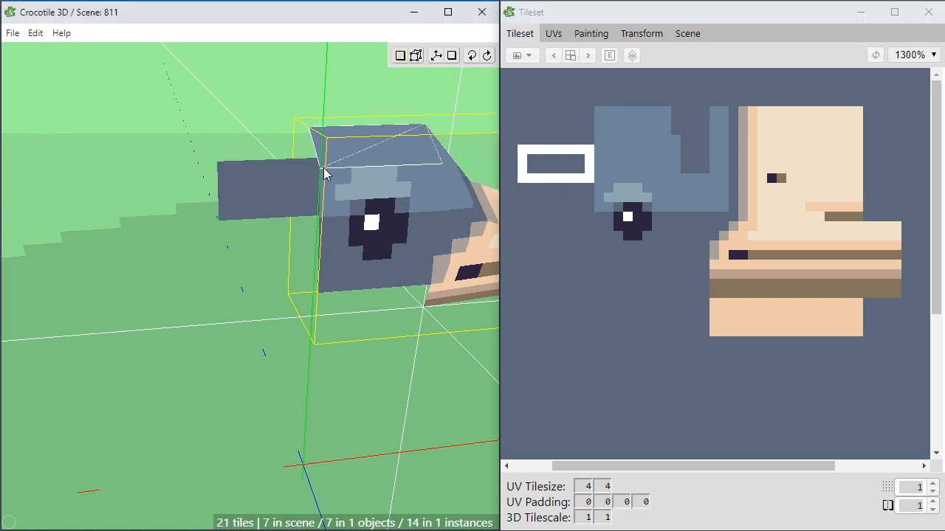
{"action": "key", "text": "Tab"}
{"action": "left_click", "coordinate": [321, 169]}
{"action": "key", "text": "Tab"}
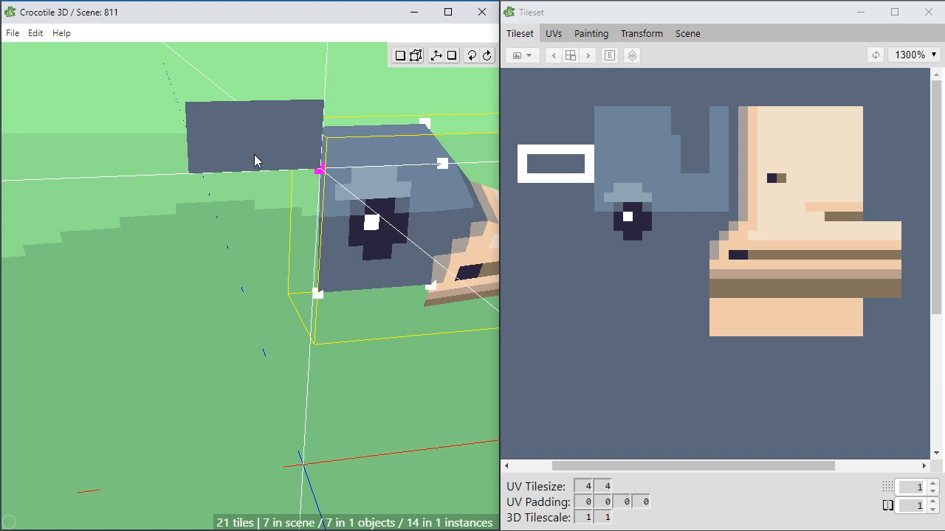
{"action": "left_click", "coordinate": [254, 161]}
{"action": "right_click_drag", "start_coordinate": [254, 161], "coordinate": [191, 164]}
{"action": "key", "text": "Tab"}
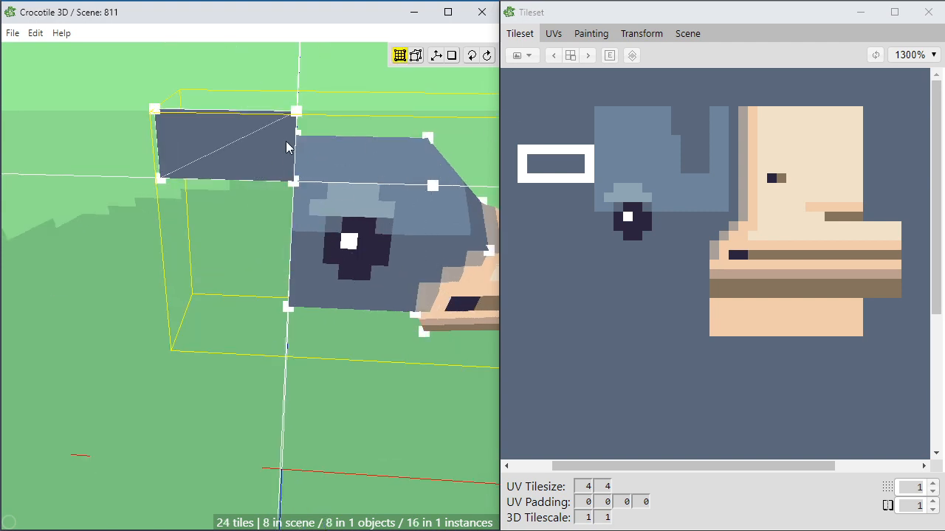
{"action": "left_click_drag", "start_coordinate": [311, 97], "coordinate": [140, 130]}
{"action": "key", "text": "w"}
{"action": "key", "text": "shift+s"}
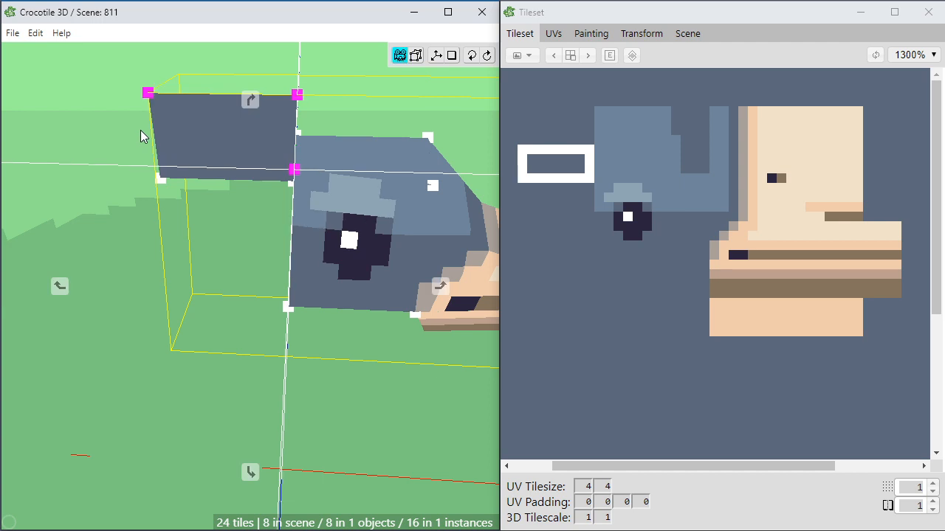
{"action": "scroll", "coordinate": [233, 246], "scroll_direction": "up", "scroll_amount": 3}
{"action": "mouse_move", "coordinate": [233, 247]}
{"action": "right_mouse_down"}
{"action": "mouse_move", "coordinate": [195, 274]}
{"action": "mouse_move", "coordinate": [233, 246]}
{"action": "right_mouse_up"}
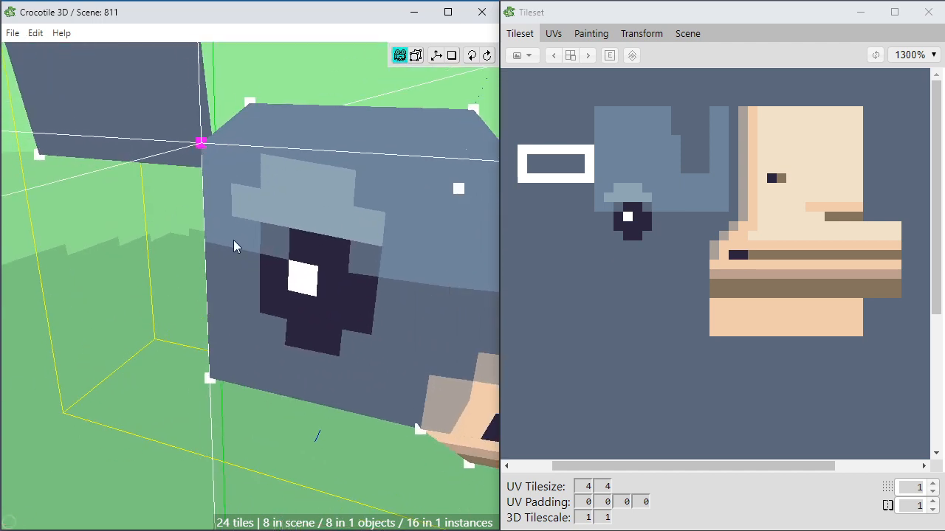
{"action": "key", "text": "ctrl+z"}
{"action": "key", "text": "ctrl+z"}
Fold the new tile's upper two points inward so the tile meets the rear edge of the head's top face.
{"action": "right_click_drag", "start_coordinate": [176, 244], "coordinate": [229, 207]}
{"action": "left_click_drag", "start_coordinate": [287, 76], "coordinate": [28, 121]}
{"action": "key", "text": "shift+w"}
{"action": "key", "text": "shift+w"}
{"action": "key", "text": "shift+w"}
{"action": "key", "text": "shift+w"}
{"action": "key", "text": "shift+f"}
{"action": "key", "text": "shift+f"}
{"action": "key", "text": "shift+f"}
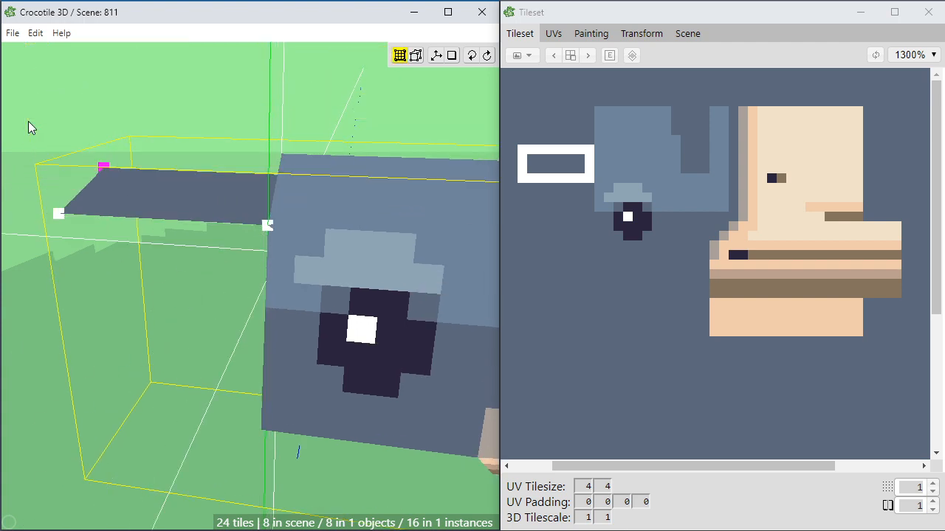
{"action": "key", "text": "shift+r"}
{"action": "key", "text": "shift+s"}
{"action": "left_click", "coordinate": [28, 121]}
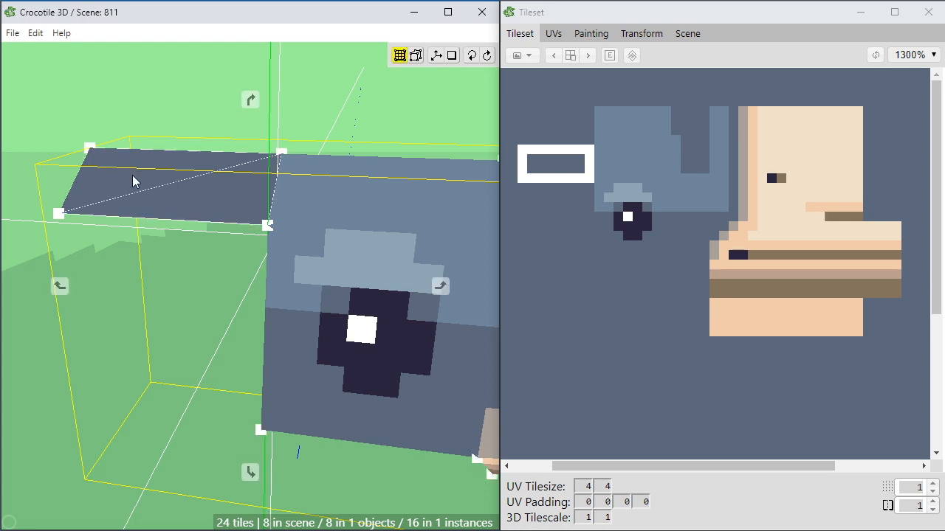
Lower the new tile's two outer points and move them toward the head so the tile slopes down behind it.
{"action": "right_click_drag", "start_coordinate": [133, 181], "coordinate": [118, 140]}
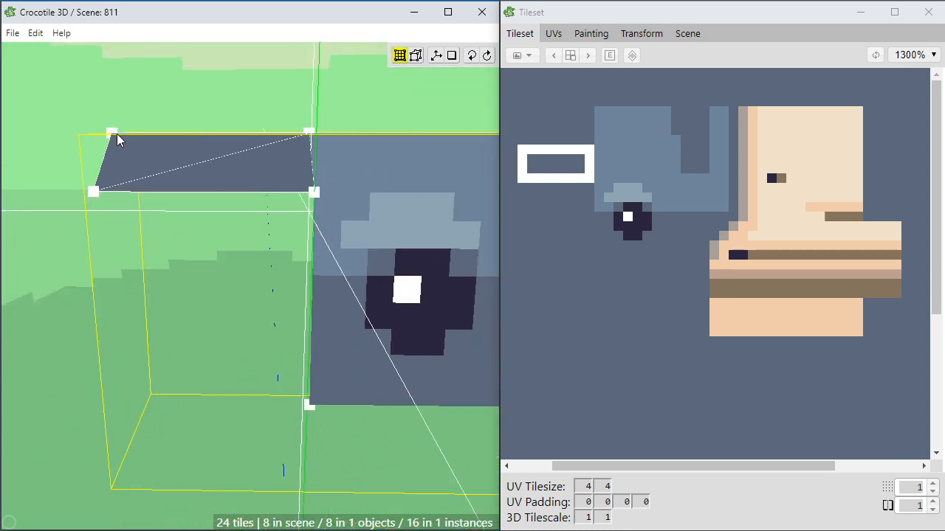
{"action": "left_click_drag", "start_coordinate": [66, 115], "coordinate": [130, 223]}
{"action": "key", "text": "shift+f"}
{"action": "key", "text": "shift+f"}
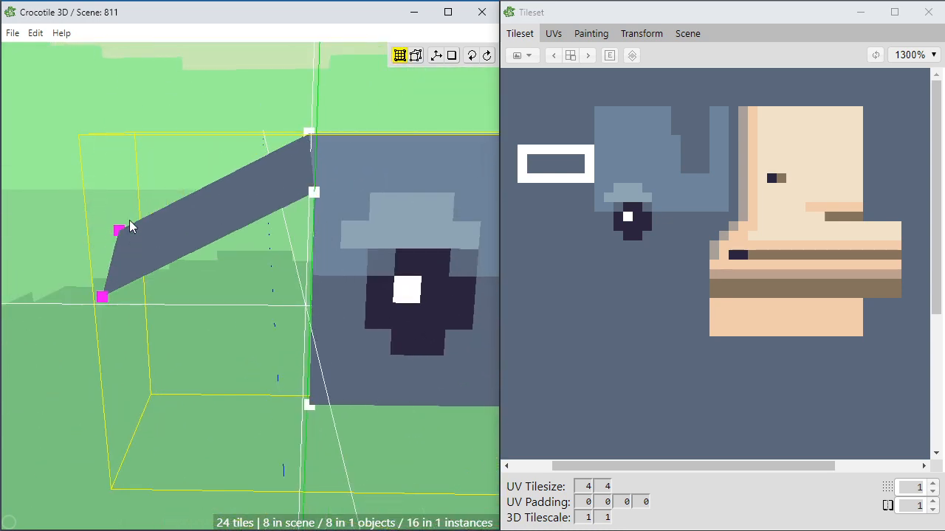
{"action": "key", "text": "shift+f"}
{"action": "key", "text": "shift+d"}
{"action": "key", "text": "shift+d"}
{"action": "scroll", "coordinate": [278, 291], "scroll_direction": "down", "scroll_amount": 4}
{"action": "middle_click_drag", "start_coordinate": [270, 298], "coordinate": [238, 209]}
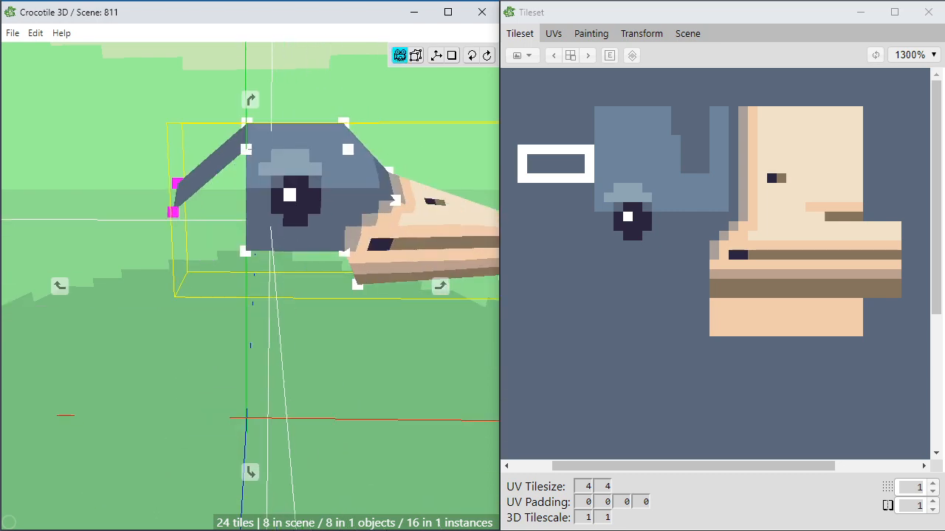
{"action": "middle_click_drag", "start_coordinate": [308, 339], "coordinate": [276, 332]}
{"action": "mouse_move", "coordinate": [277, 331]}
{"action": "right_mouse_down"}
{"action": "mouse_move", "coordinate": [240, 288]}
{"action": "mouse_move", "coordinate": [283, 339]}
{"action": "right_mouse_up"}
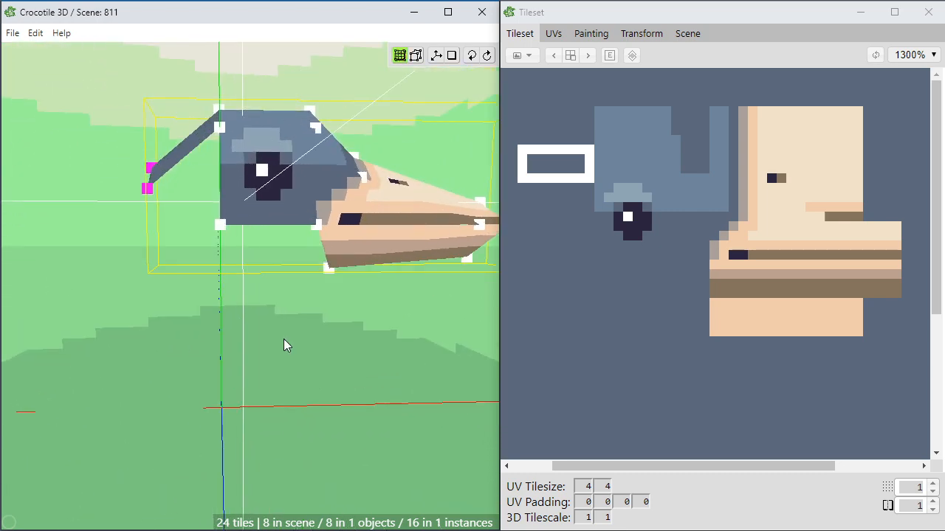
Move the sloping face's outer side point forward and down onto the head's lower rear corner.
{"action": "key", "text": "shift+d"}
{"action": "right_click_drag", "start_coordinate": [226, 276], "coordinate": [215, 271]}
{"action": "key", "text": "shift+d"}
{"action": "key", "text": "shift+d"}
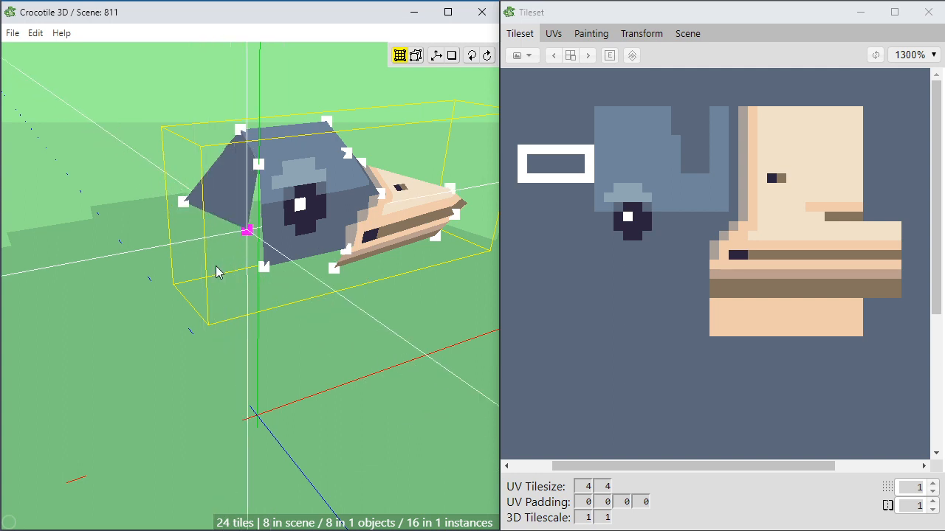
{"action": "key", "text": "shift+d"}
{"action": "key", "text": "shift+q"}
{"action": "key", "text": "shift+q"}
{"action": "key", "text": "shift+q"}
{"action": "key", "text": "shift+q"}
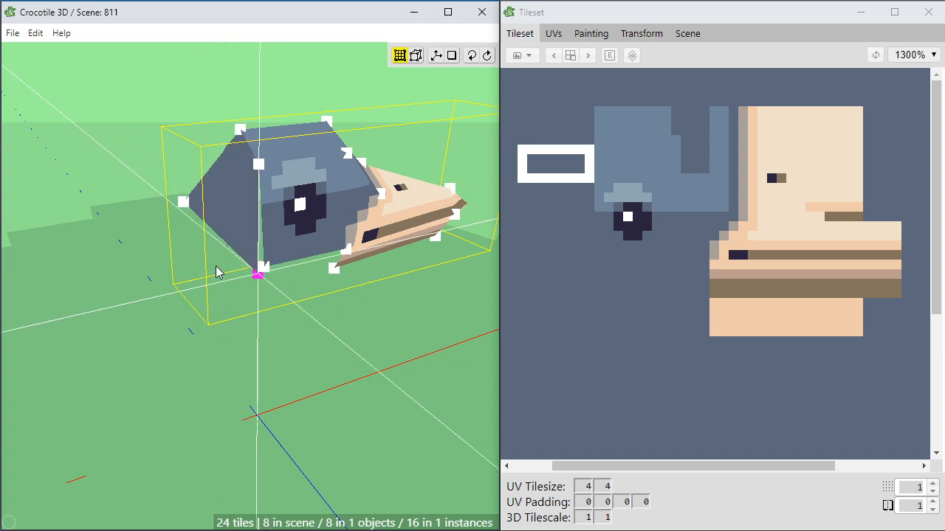
{"action": "key", "text": "shift+e"}
{"action": "key", "text": "shift+s"}
Select the new rear face and turn on the Wireframe display.
{"action": "right_click_drag", "start_coordinate": [221, 276], "coordinate": [200, 251]}
{"action": "left_click", "coordinate": [220, 226]}
{"action": "scroll", "coordinate": [195, 276], "scroll_direction": "up", "scroll_amount": 2}
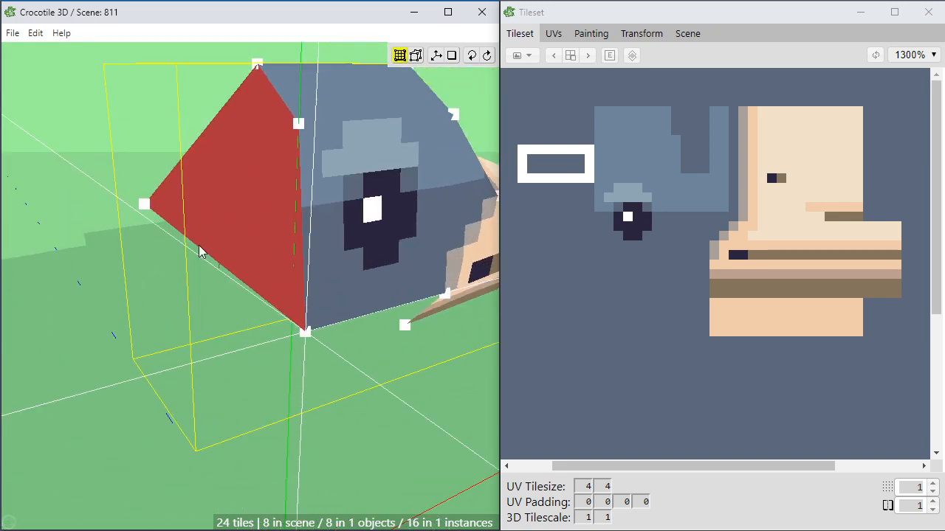
{"action": "key", "text": "ctrl+comma"}
{"action": "left_click", "coordinate": [343, 195]}
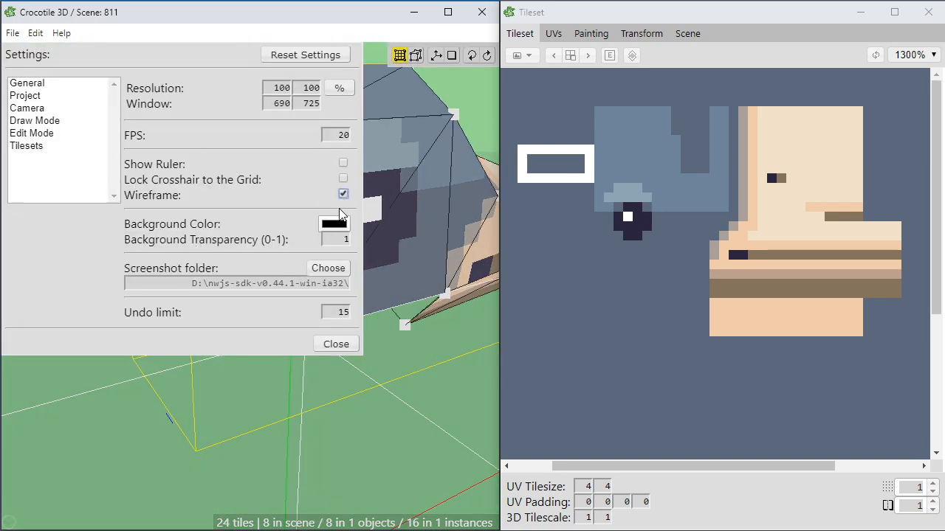
{"action": "key", "text": "Escape"}
{"action": "right_click_drag", "start_coordinate": [313, 252], "coordinate": [354, 323]}
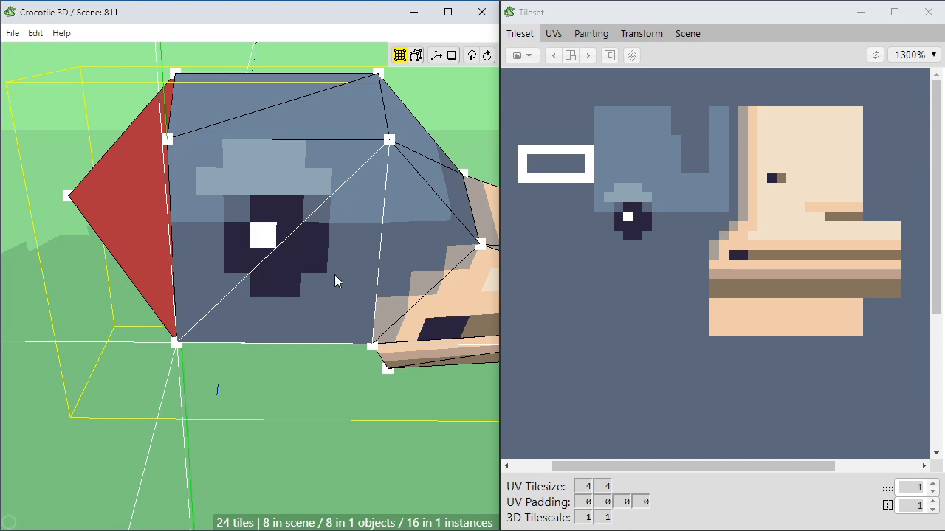
Flip the rear face's diagonal so it runs from the upper side corner to the head's rearmost point.
{"action": "key", "text": "space"}
{"action": "mouse_move", "coordinate": [150, 264]}
{"action": "left_mouse_down"}
{"action": "mouse_move", "coordinate": [194, 251]}
{"action": "mouse_move", "coordinate": [155, 255]}
{"action": "left_mouse_up"}
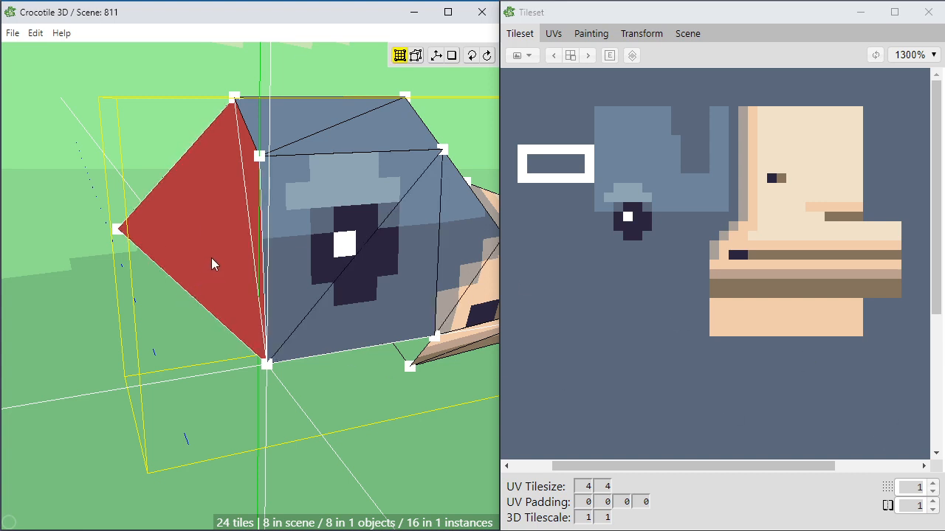
{"action": "key", "text": "f"}
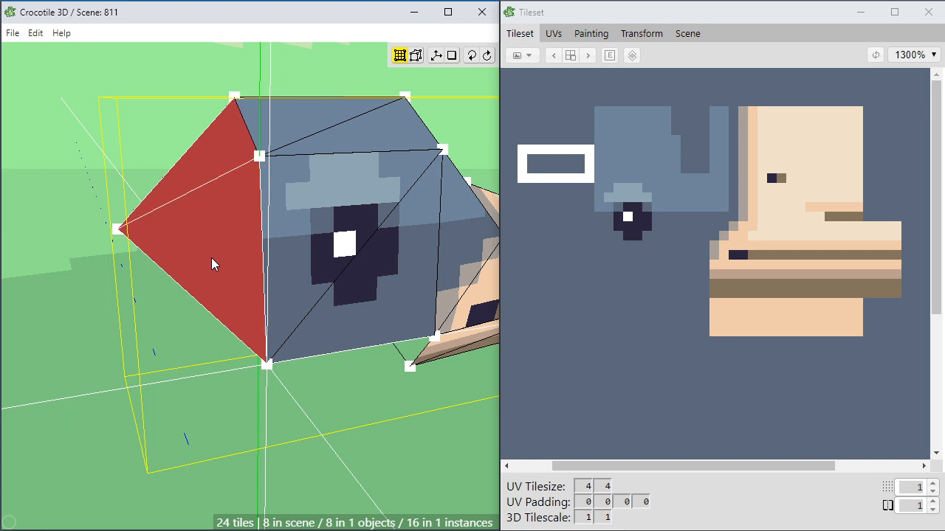
{"action": "key", "text": "space"}
{"action": "mouse_move", "coordinate": [212, 257]}
{"action": "left_mouse_down"}
{"action": "mouse_move", "coordinate": [296, 255]}
{"action": "mouse_move", "coordinate": [185, 280]}
{"action": "mouse_move", "coordinate": [211, 286]}
{"action": "mouse_move", "coordinate": [251, 241]}
{"action": "mouse_move", "coordinate": [310, 253]}
{"action": "mouse_move", "coordinate": [265, 250]}
{"action": "mouse_move", "coordinate": [332, 280]}
{"action": "mouse_move", "coordinate": [222, 248]}
{"action": "left_mouse_up"}
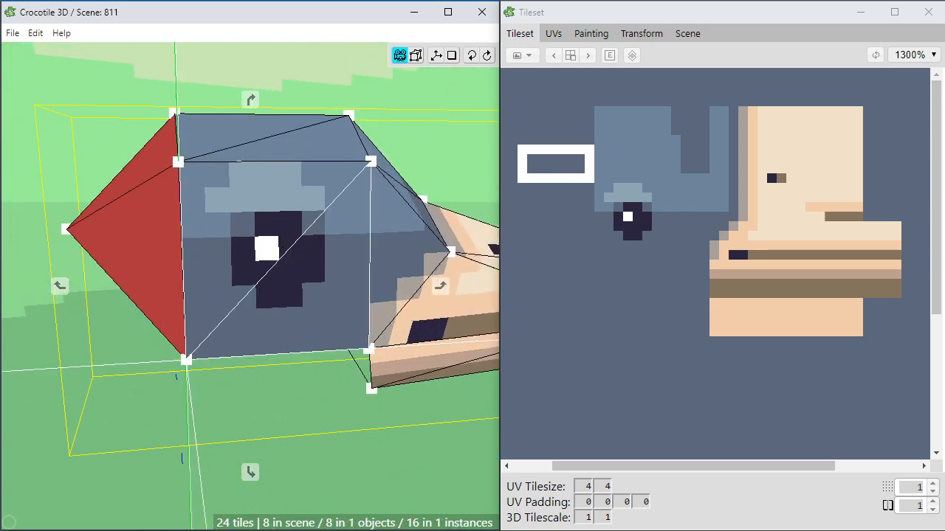
{"action": "middle_click_drag", "start_coordinate": [236, 332], "coordinate": [259, 293]}
{"action": "right_click_drag", "start_coordinate": [259, 293], "coordinate": [317, 295]}
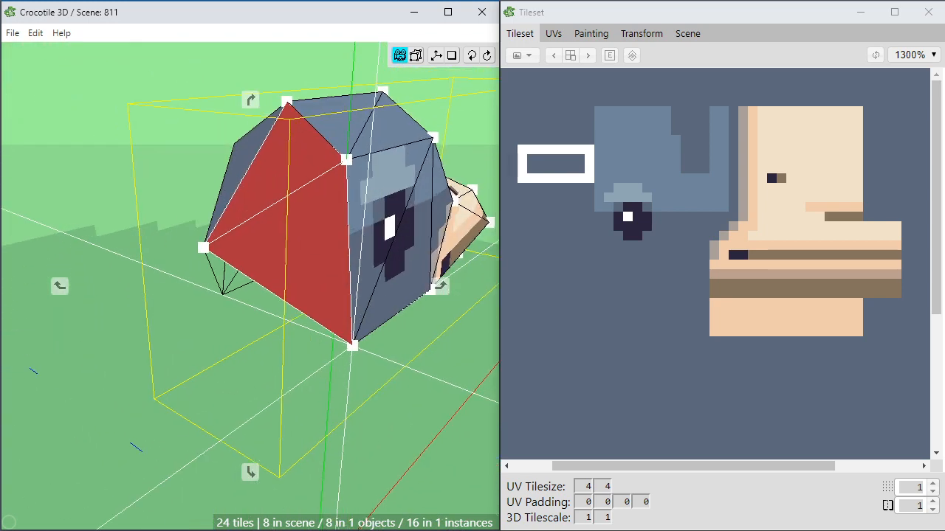
{"action": "scroll", "coordinate": [207, 215], "scroll_direction": "up", "scroll_amount": 5}
{"action": "key", "text": "Tab"}
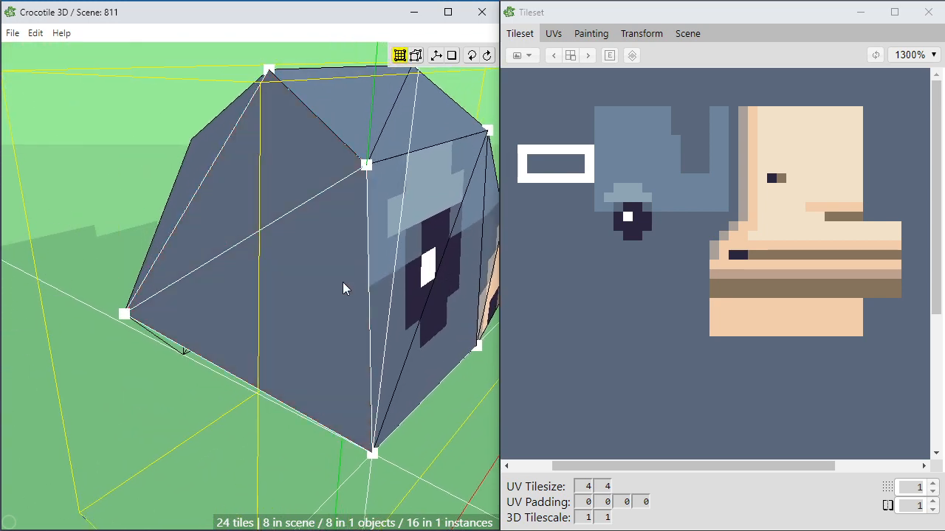
Duplicate the rear face and move the copy down until it sits clear below the back of the head.
{"action": "left_click", "coordinate": [272, 198]}
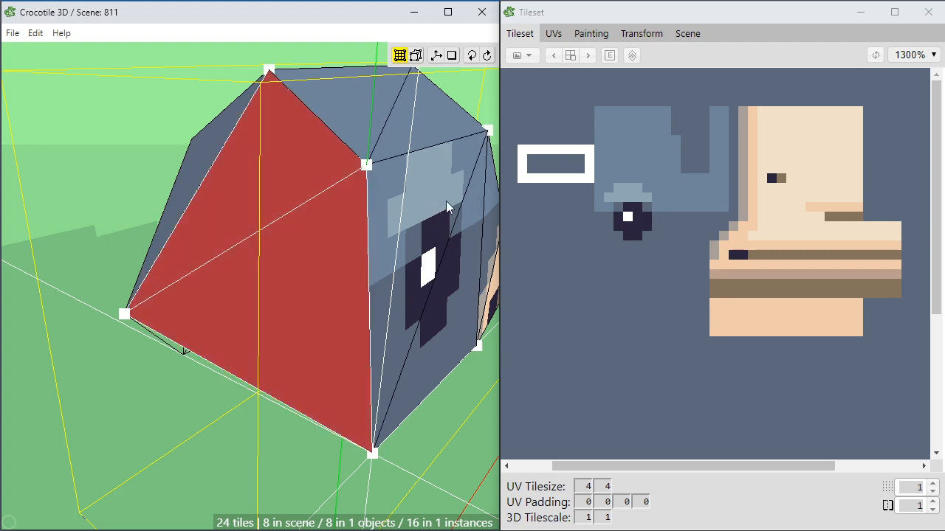
{"action": "key", "text": "space"}
{"action": "left_click_drag", "start_coordinate": [129, 227], "coordinate": [44, 214]}
{"action": "right_click_drag", "start_coordinate": [44, 214], "coordinate": [148, 208]}
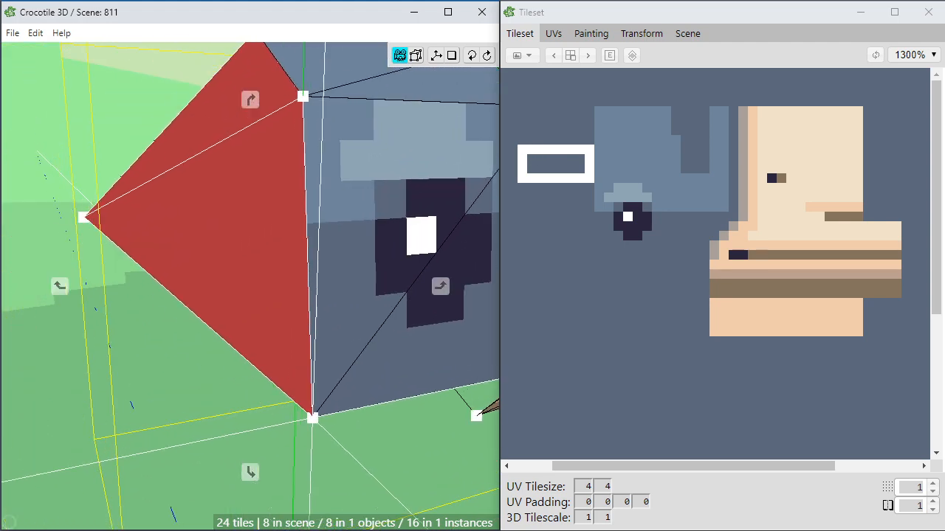
{"action": "scroll", "coordinate": [158, 273], "scroll_direction": "down", "scroll_amount": 5}
{"action": "left_click_drag", "start_coordinate": [158, 274], "coordinate": [215, 345]}
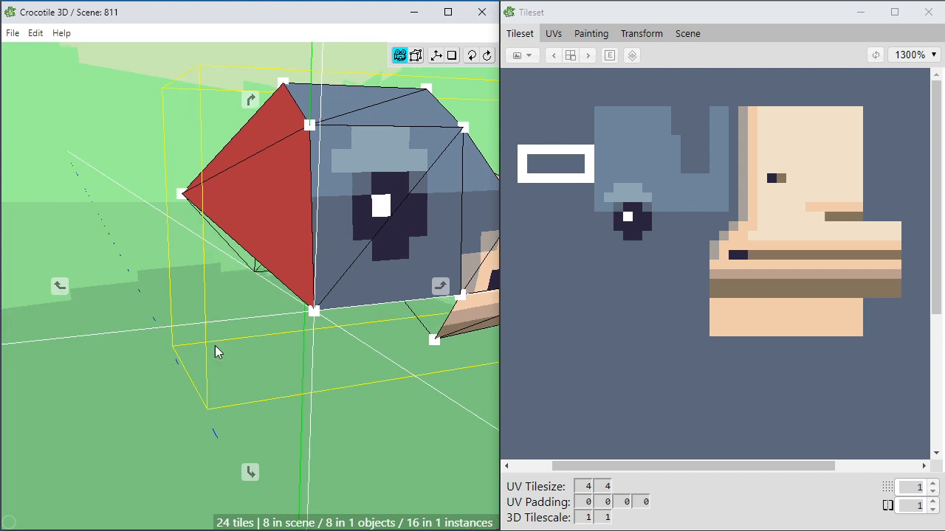
{"action": "key", "text": "space"}
{"action": "left_click", "coordinate": [215, 345]}
{"action": "key", "text": "s"}
{"action": "key", "text": "s"}
{"action": "key", "text": "s"}
{"action": "key", "text": "a"}
{"action": "key", "text": "a"}
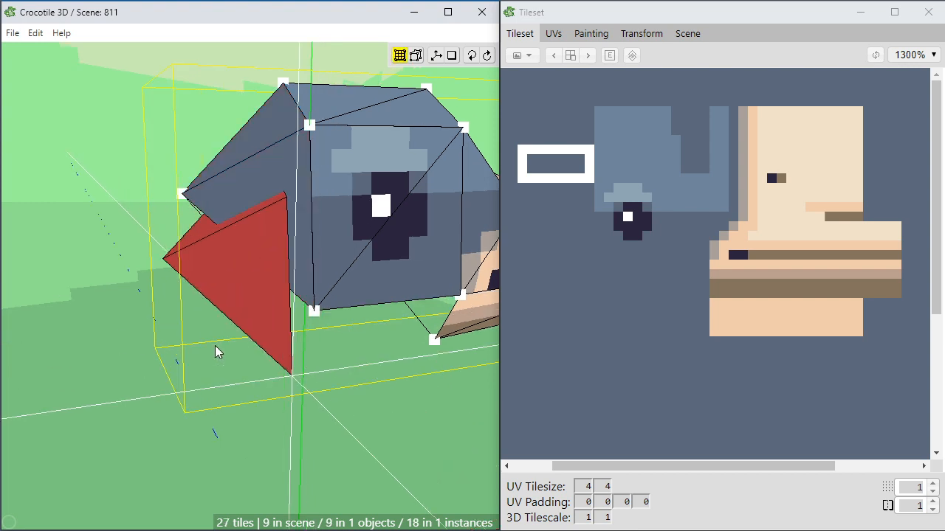
{"action": "key", "text": "s"}
{"action": "key", "text": "s"}
{"action": "key", "text": "s"}
{"action": "key", "text": "s"}
Attach the copy's two upper points to the head's rear point and lower rear corner, and raise its lower front point beneath that corner.
{"action": "key", "text": "space"}
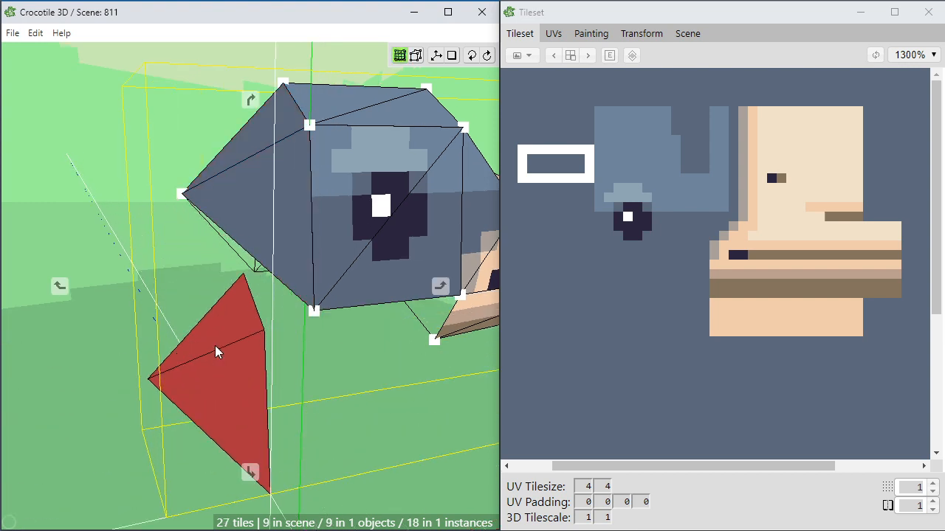
{"action": "left_click_drag", "start_coordinate": [215, 346], "coordinate": [217, 349]}
{"action": "left_click_drag", "start_coordinate": [227, 277], "coordinate": [163, 196]}
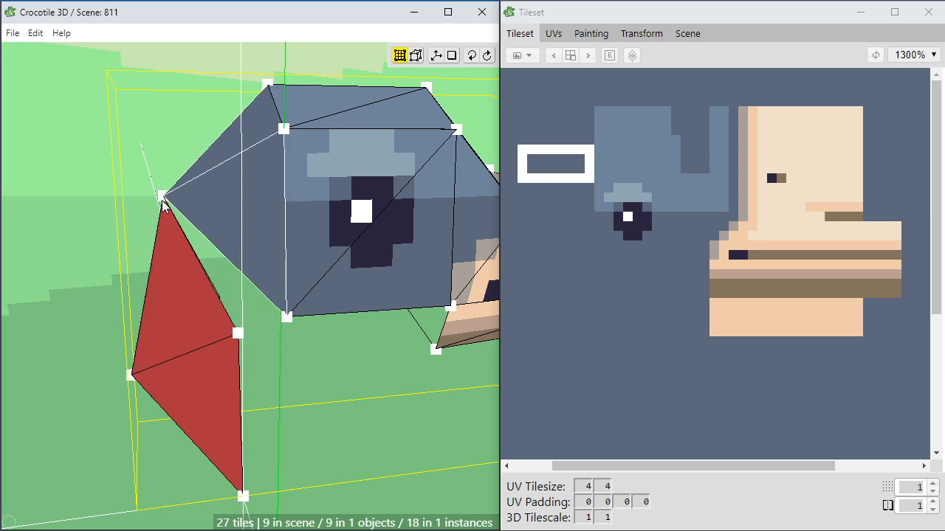
{"action": "left_click_drag", "start_coordinate": [237, 334], "coordinate": [286, 318]}
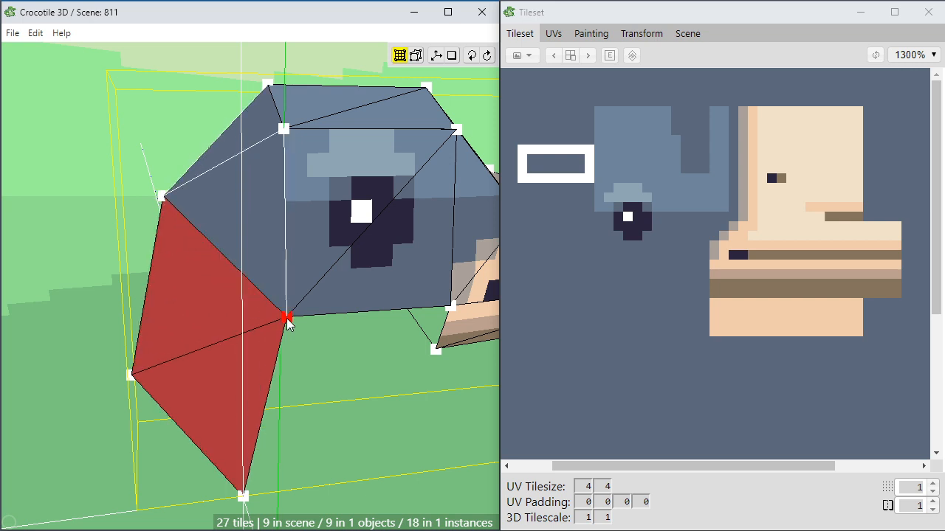
{"action": "left_click_drag", "start_coordinate": [243, 495], "coordinate": [296, 386]}
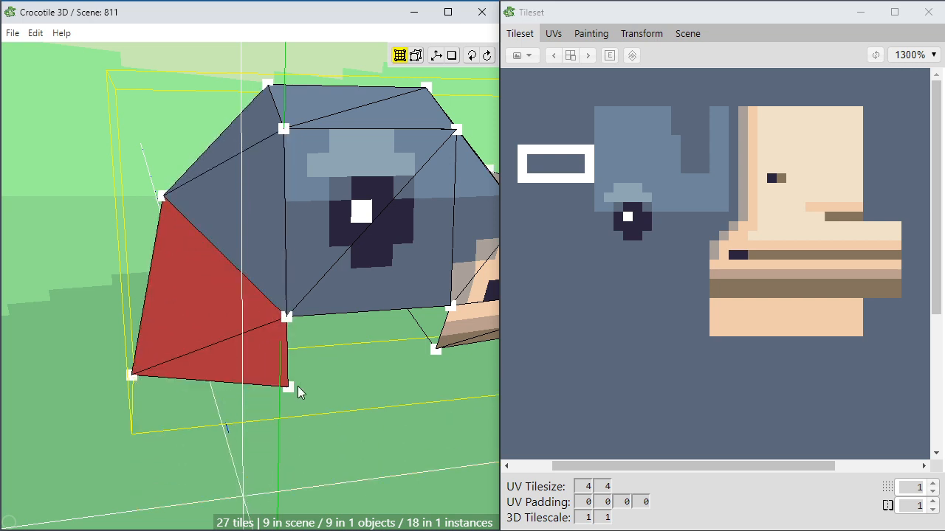
{"action": "left_click_drag", "start_coordinate": [139, 379], "coordinate": [177, 366]}
Shift the lower front point of the rear neck face sideways towards the line below the head's lower rear corner.
{"action": "key", "text": "space"}
{"action": "left_click_drag", "start_coordinate": [211, 458], "coordinate": [193, 421]}
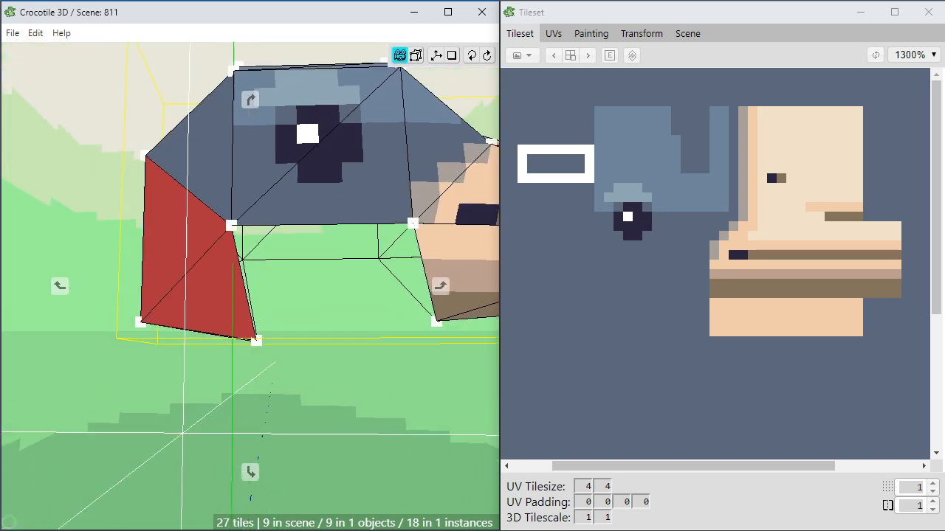
{"action": "scroll", "coordinate": [207, 465], "scroll_direction": "down", "scroll_amount": 3}
{"action": "left_click_drag", "start_coordinate": [208, 465], "coordinate": [310, 318]}
{"action": "scroll", "coordinate": [224, 423], "scroll_direction": "up", "scroll_amount": 1}
{"action": "scroll", "coordinate": [226, 415], "scroll_direction": "down", "scroll_amount": 2}
{"action": "scroll", "coordinate": [244, 368], "scroll_direction": "down", "scroll_amount": 2}
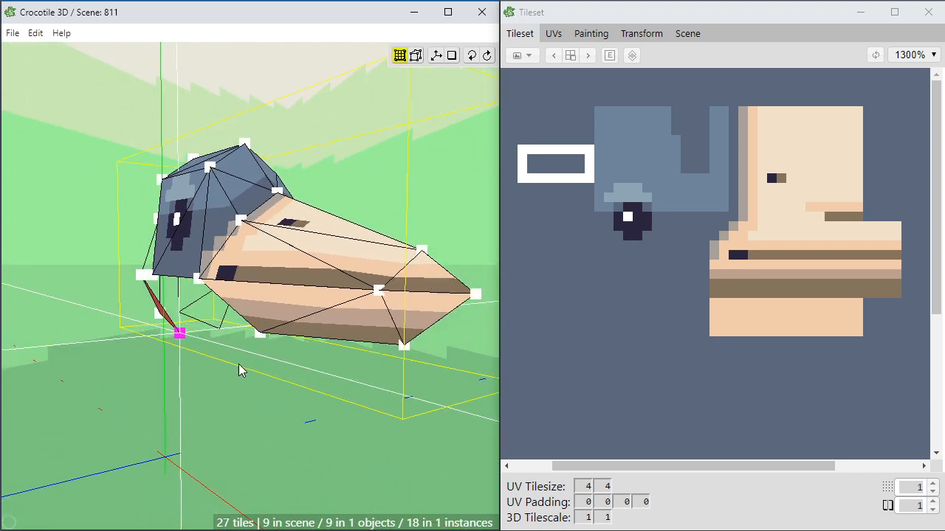
{"action": "key", "text": "space"}
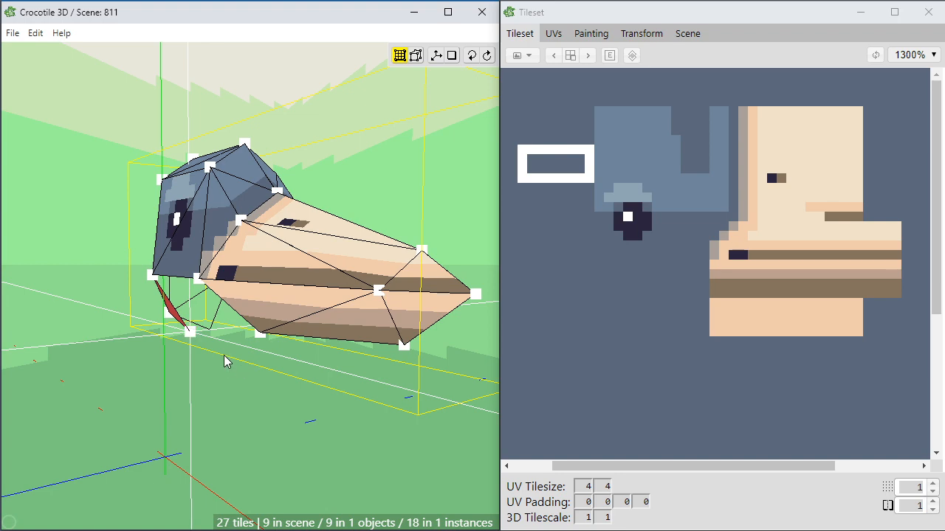
{"action": "left_click_drag", "start_coordinate": [223, 355], "coordinate": [188, 351]}
{"action": "key", "text": "Left"}
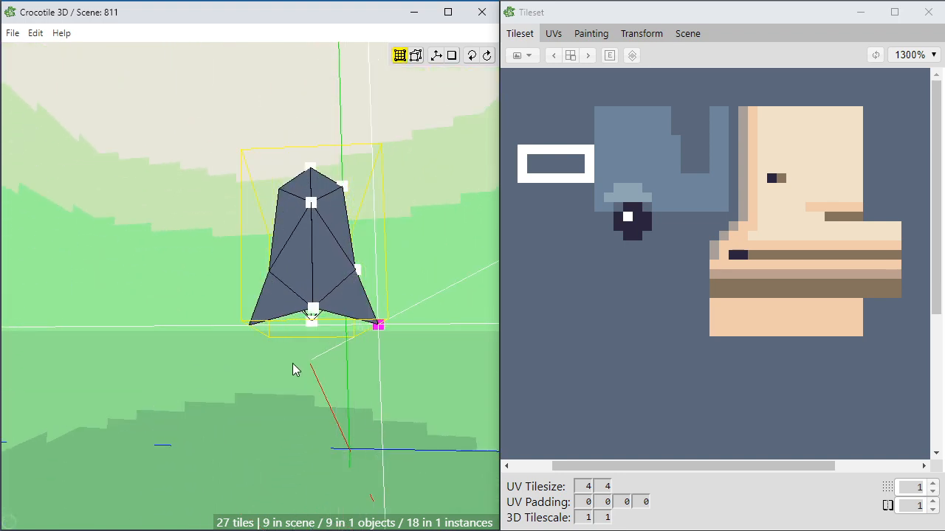
{"action": "key", "text": "space"}
{"action": "left_click_drag", "start_coordinate": [292, 364], "coordinate": [229, 388]}
{"action": "key", "text": "Left"}
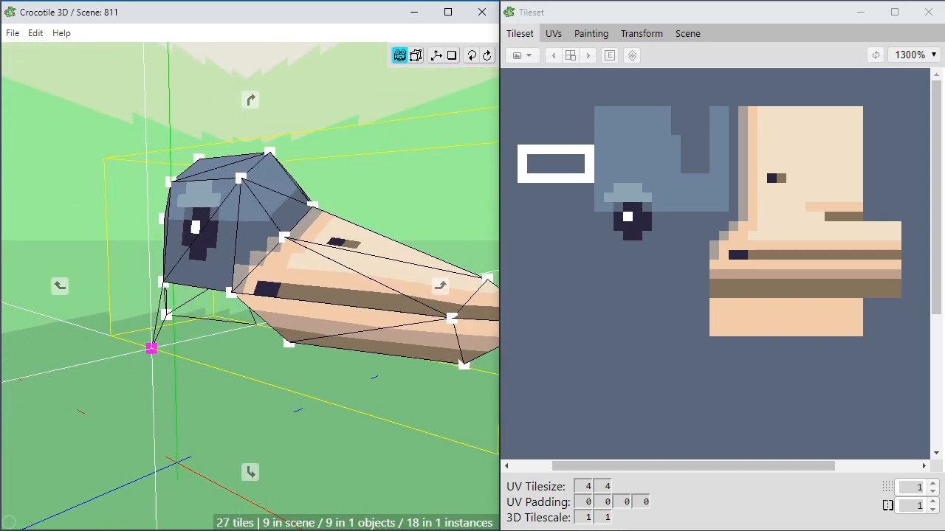
Fine-tune that lower point from several angles so it sits beneath and slightly behind the head's lower rear corner.
{"action": "key", "text": "space"}
{"action": "left_click_drag", "start_coordinate": [350, 377], "coordinate": [243, 380]}
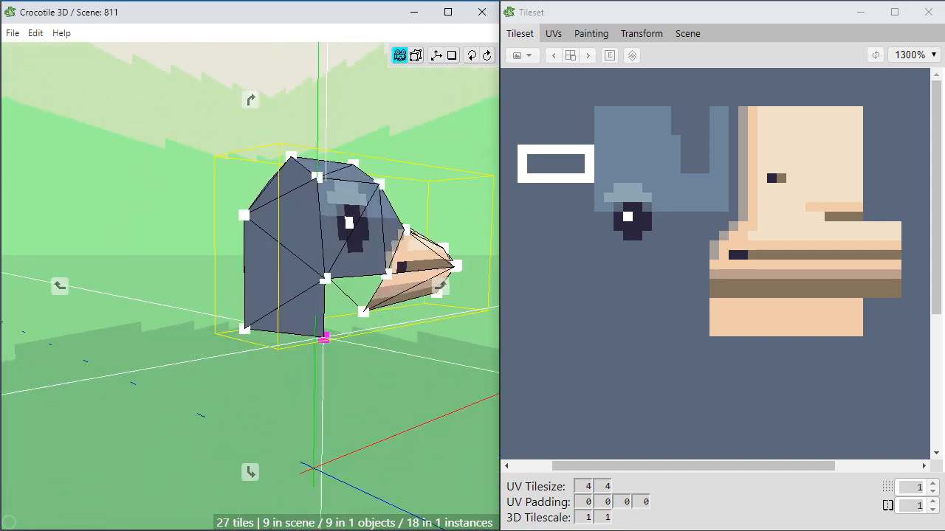
{"action": "scroll", "coordinate": [344, 379], "scroll_direction": "up", "scroll_amount": 2}
{"action": "left_click_drag", "start_coordinate": [344, 380], "coordinate": [295, 380]}
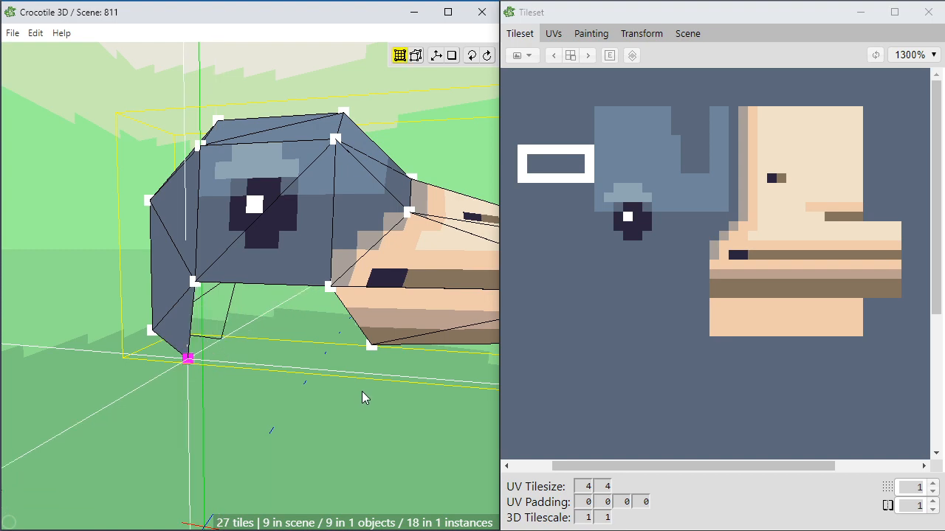
{"action": "left_click_drag", "start_coordinate": [343, 430], "coordinate": [303, 424]}
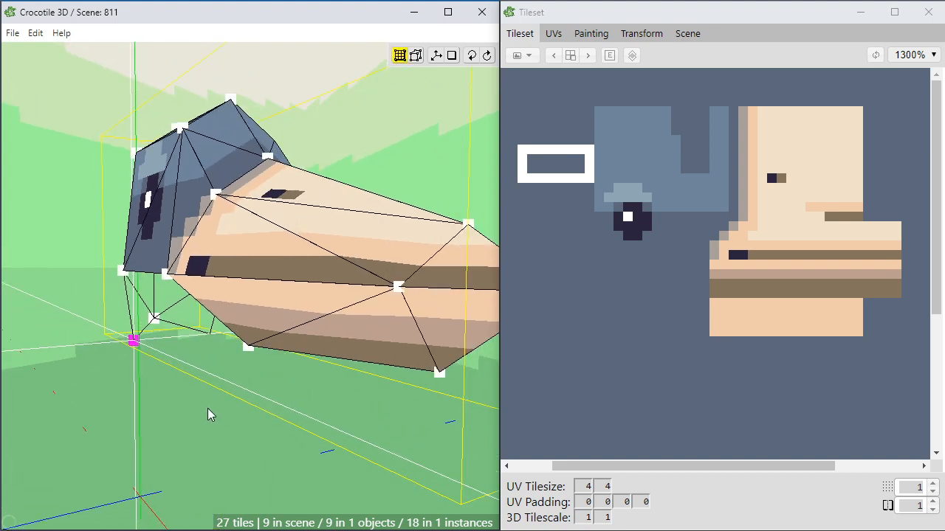
{"action": "key", "text": "space"}
{"action": "left_click_drag", "start_coordinate": [162, 443], "coordinate": [52, 440]}
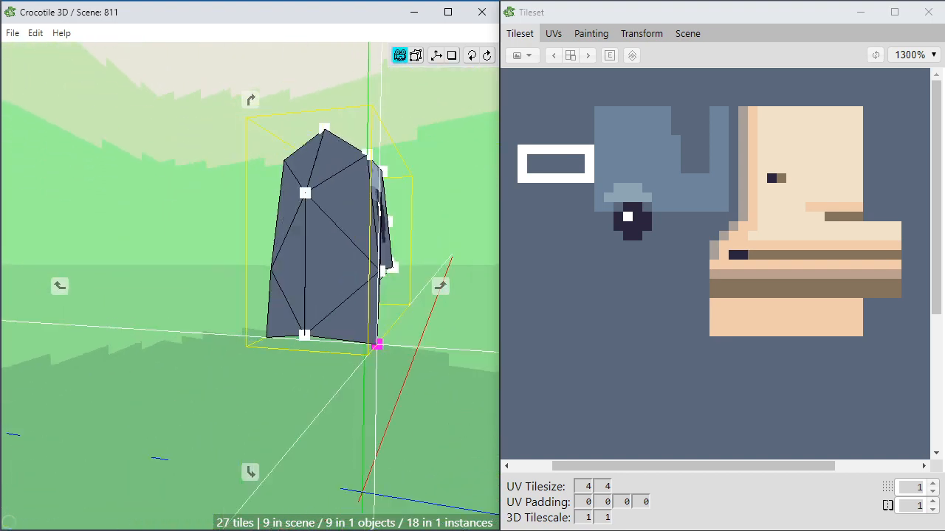
{"action": "left_click_drag", "start_coordinate": [185, 410], "coordinate": [74, 411]}
{"action": "left_click", "coordinate": [211, 408]}
{"action": "key", "text": "space"}
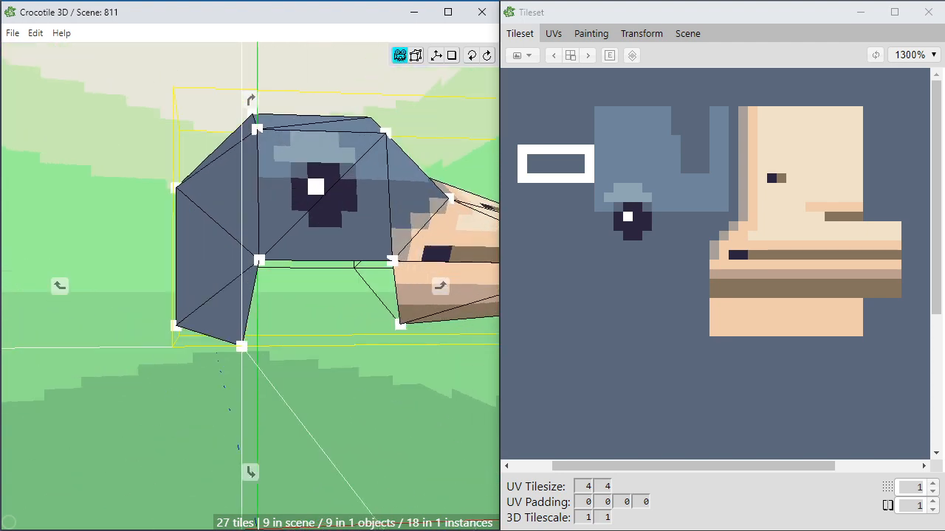
{"action": "left_click_drag", "start_coordinate": [296, 390], "coordinate": [264, 389]}
{"action": "key", "text": "space"}
{"action": "left_click_drag", "start_coordinate": [268, 442], "coordinate": [248, 443]}
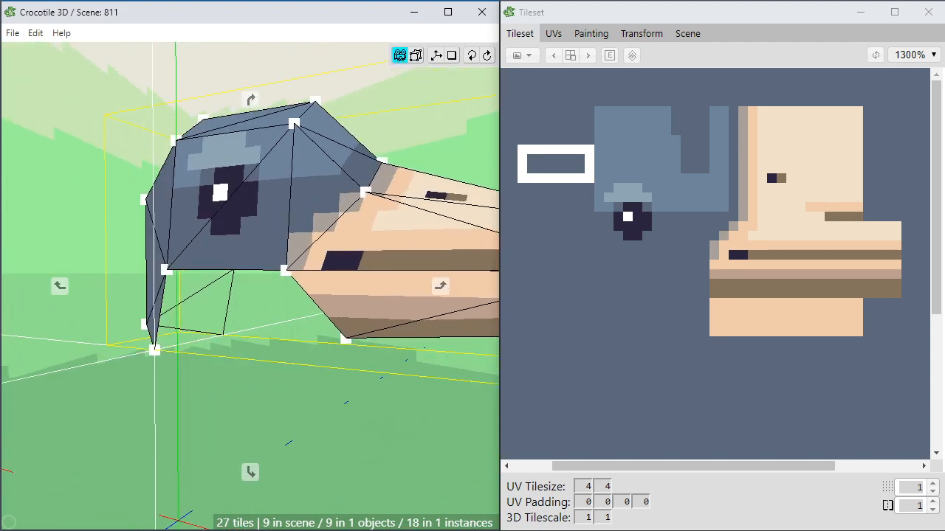
{"action": "left_click_drag", "start_coordinate": [287, 315], "coordinate": [347, 315]}
{"action": "key", "text": "space"}
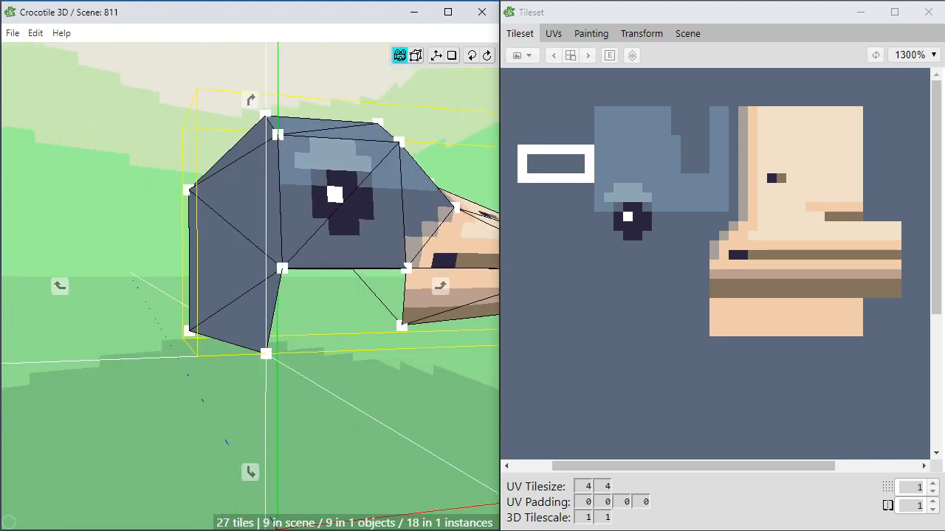
{"action": "left_click_drag", "start_coordinate": [269, 288], "coordinate": [240, 288]}
Place a blank blue-grey face two tiles wide below the eye and attach its upper points to the head's two lower side corners.
{"action": "left_click", "coordinate": [631, 270]}
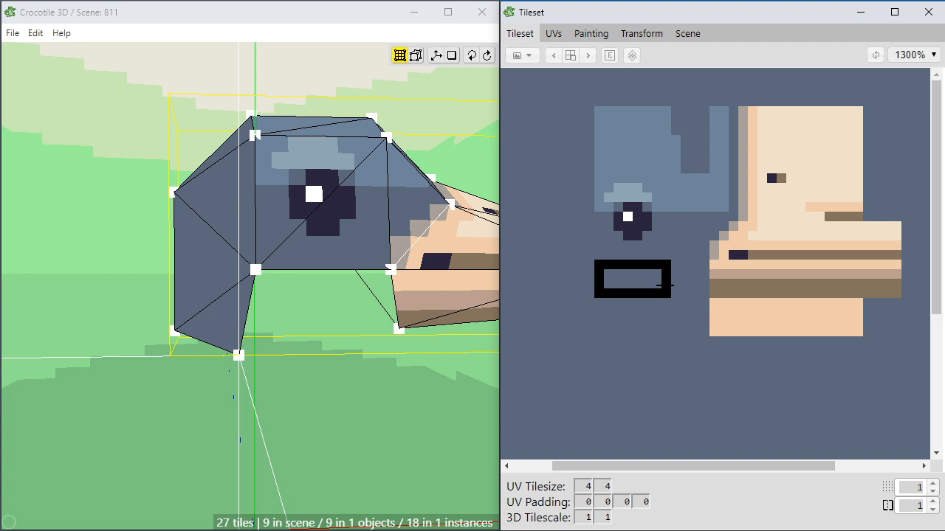
{"action": "key", "text": "Tab"}
{"action": "left_click", "coordinate": [306, 308]}
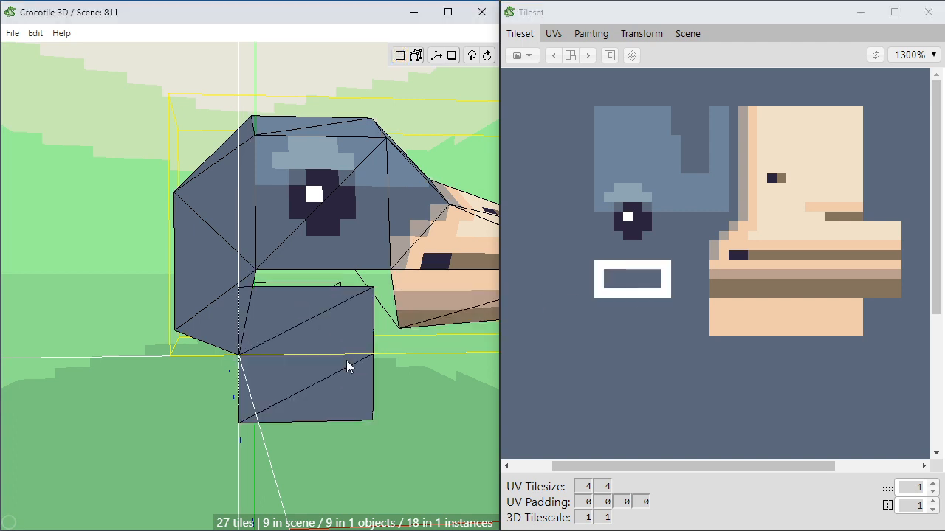
{"action": "key", "text": "Tab"}
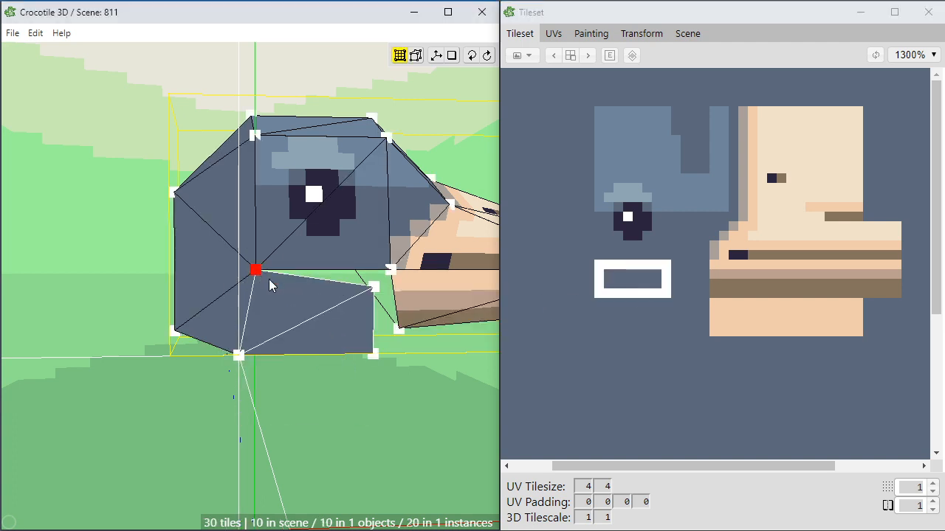
{"action": "left_click_drag", "start_coordinate": [370, 296], "coordinate": [392, 273]}
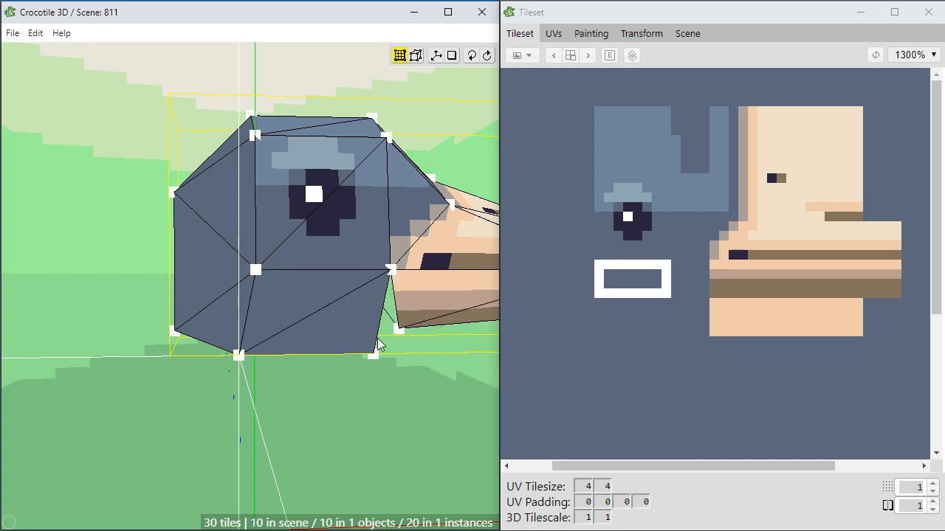
{"action": "left_click_drag", "start_coordinate": [375, 360], "coordinate": [295, 328]}
{"action": "key", "text": "space"}
{"action": "scroll", "coordinate": [327, 408], "scroll_direction": "down", "scroll_amount": 1}
{"action": "mouse_move", "coordinate": [327, 408]}
{"action": "left_mouse_down"}
{"action": "mouse_move", "coordinate": [178, 399]}
{"action": "mouse_move", "coordinate": [133, 324]}
{"action": "mouse_move", "coordinate": [321, 406]}
{"action": "left_mouse_up"}
{"action": "scroll", "coordinate": [299, 405], "scroll_direction": "up", "scroll_amount": 3}
{"action": "key", "text": "space"}
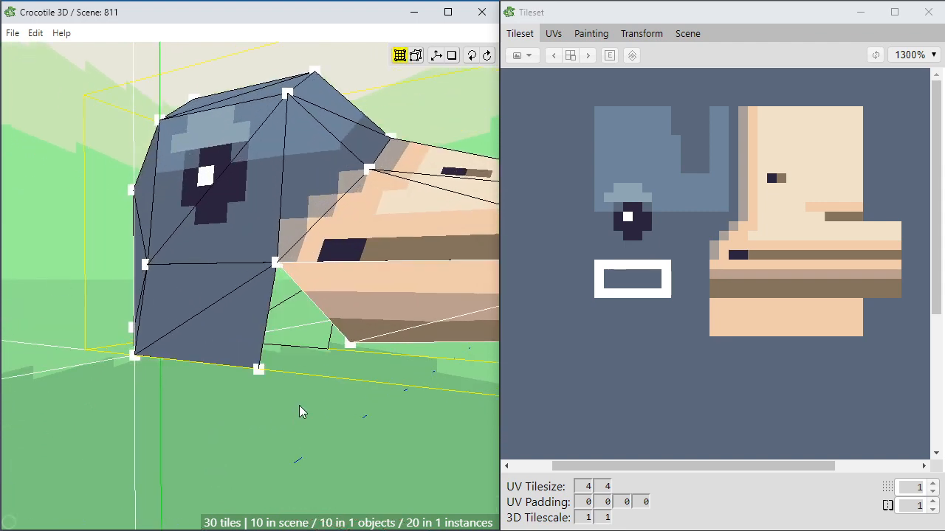
{"action": "key", "text": "space"}
{"action": "left_click_drag", "start_coordinate": [259, 401], "coordinate": [252, 420]}
{"action": "key", "text": "space"}
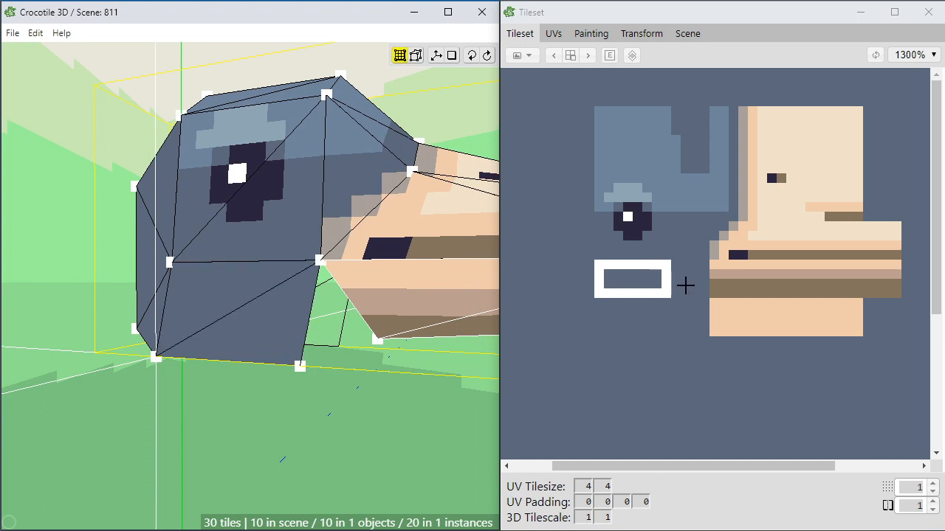
Place a single blank blue-grey tile in front of the side neck face and attach its upper rear point to the head's lower front corner.
{"action": "left_click", "coordinate": [685, 286]}
{"action": "left_click", "coordinate": [321, 327]}
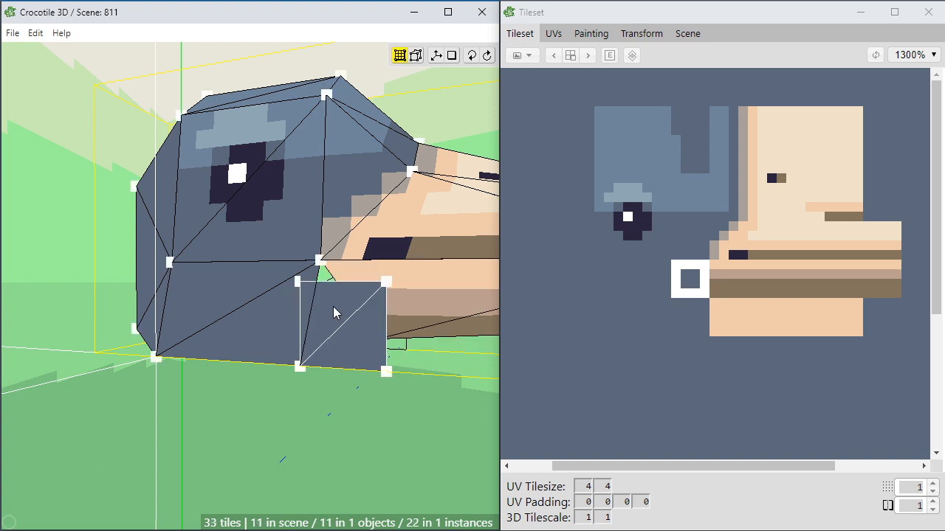
{"action": "left_click", "coordinate": [300, 288]}
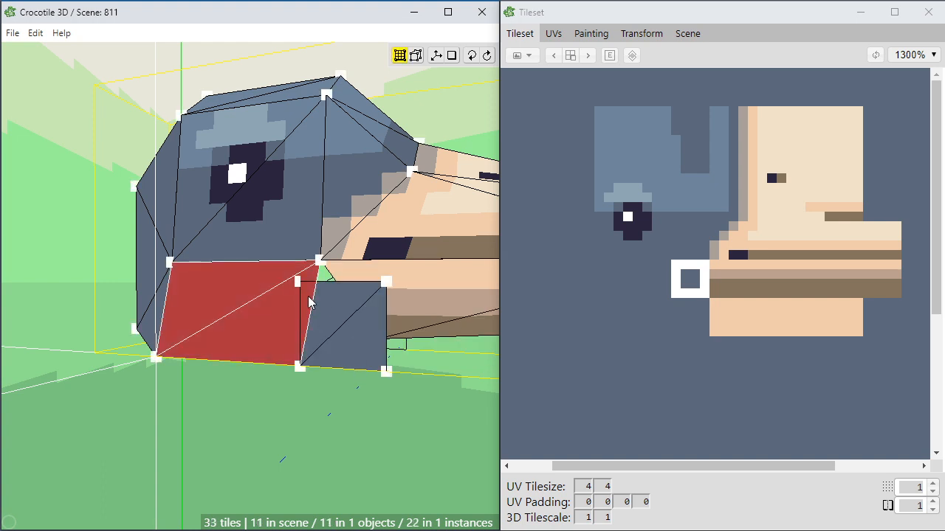
{"action": "left_click", "coordinate": [298, 285]}
{"action": "left_click_drag", "start_coordinate": [331, 287], "coordinate": [321, 262]}
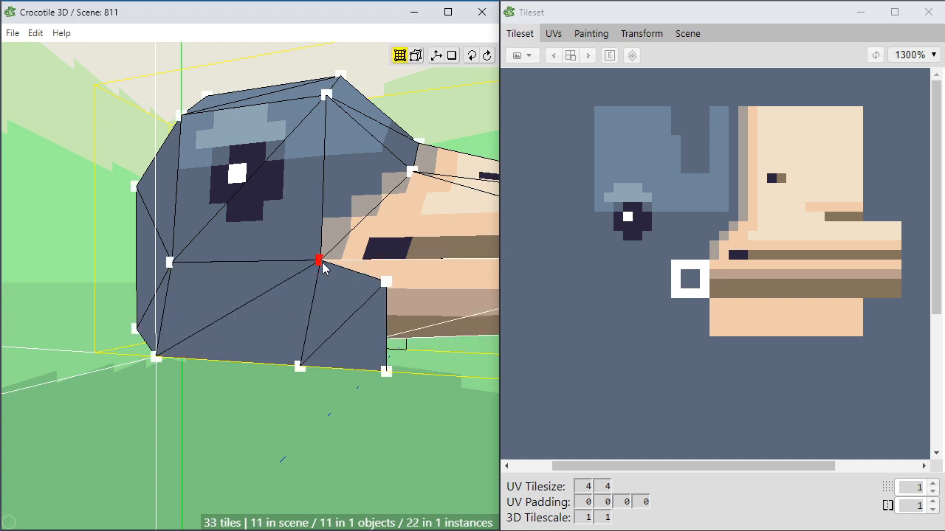
Attach the front neck tile's upper front point to the beak's lower rear point.
{"action": "right_click_drag", "start_coordinate": [342, 337], "coordinate": [348, 310]}
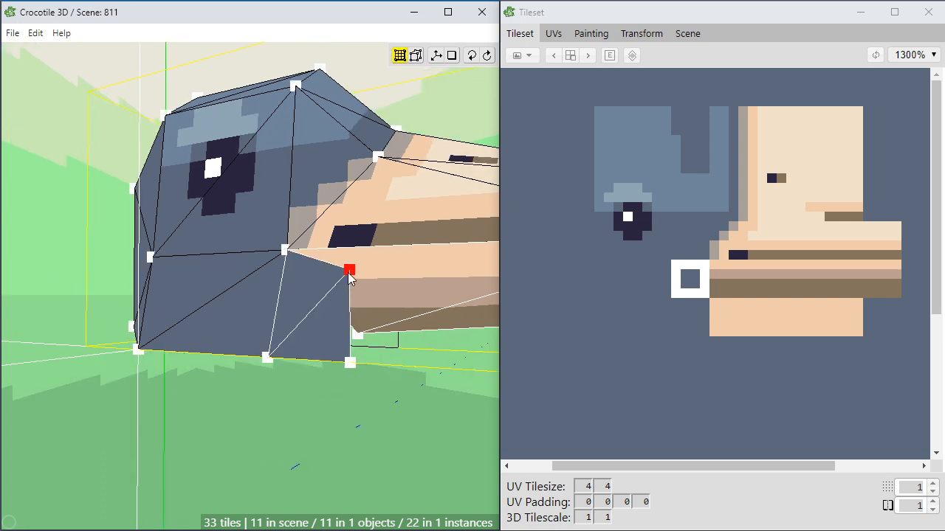
{"action": "left_click_drag", "start_coordinate": [350, 273], "coordinate": [383, 341]}
{"action": "key", "text": "w"}
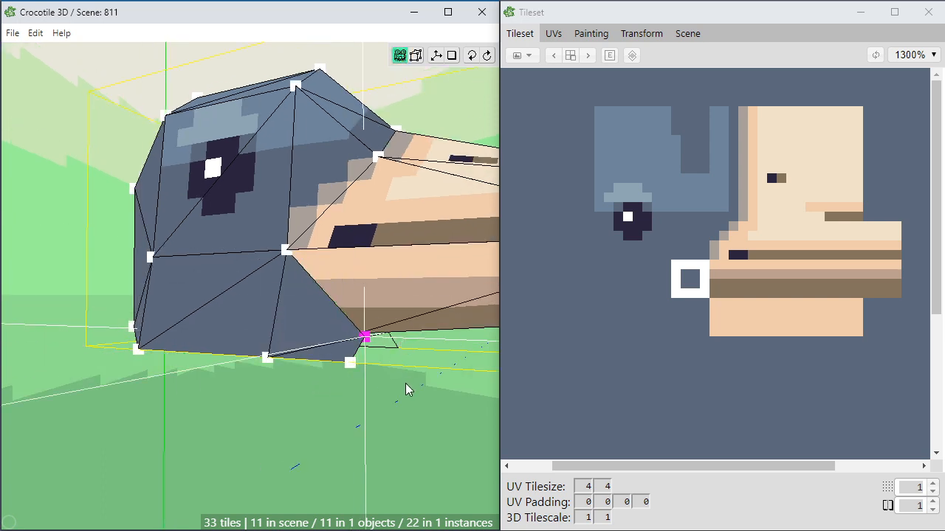
{"action": "key", "text": "a"}
{"action": "key", "text": "w"}
{"action": "key", "text": "w"}
{"action": "left_click_drag", "start_coordinate": [405, 383], "coordinate": [383, 404]}
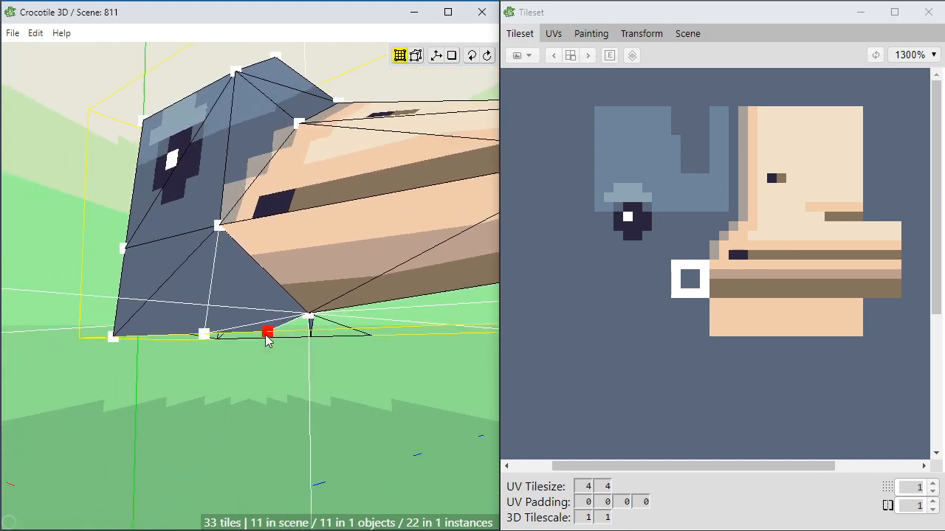
Pull the front neck tile's lower front point down below the beak and inward to the head's centre plane.
{"action": "left_click_drag", "start_coordinate": [266, 333], "coordinate": [308, 425]}
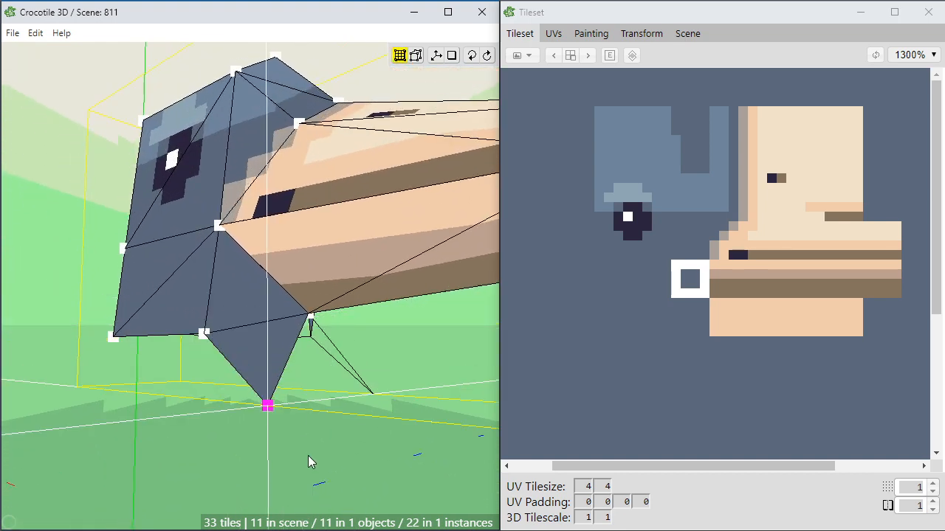
{"action": "key", "text": "space"}
{"action": "mouse_move", "coordinate": [369, 456]}
{"action": "left_mouse_down"}
{"action": "mouse_move", "coordinate": [307, 467]}
{"action": "mouse_move", "coordinate": [369, 448]}
{"action": "left_mouse_up"}
{"action": "key", "text": "d"}
{"action": "key", "text": "d"}
{"action": "key", "text": "d"}
{"action": "key", "text": "space"}
{"action": "key", "text": "space"}
{"action": "left_click_drag", "start_coordinate": [258, 398], "coordinate": [303, 398]}
{"action": "scroll", "coordinate": [303, 398], "scroll_direction": "down", "scroll_amount": 3}
{"action": "key", "text": "a"}
{"action": "key", "text": "a"}
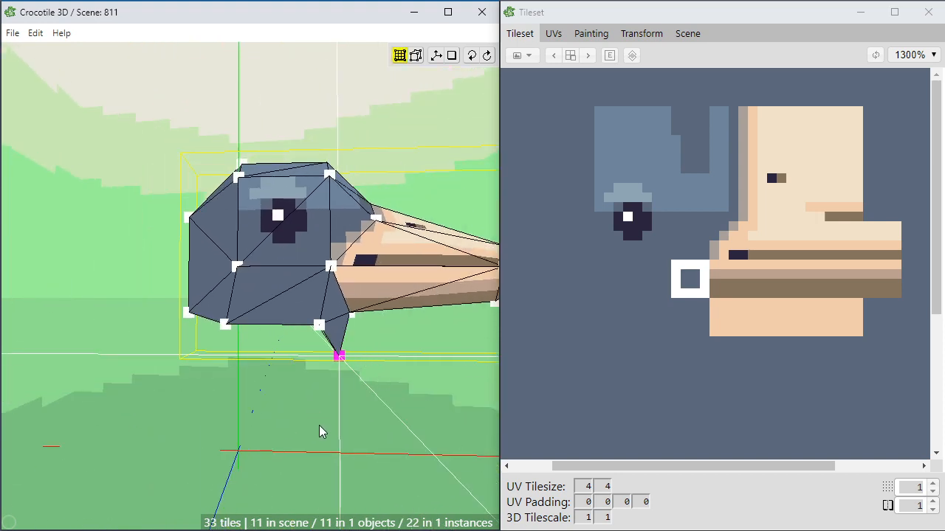
{"action": "key", "text": "d"}
Move the centred throat point forward until it sits directly beneath the beak's lower rear point, checking from the side and front.
{"action": "left_click", "coordinate": [434, 448]}
{"action": "key", "text": "space"}
{"action": "left_click_drag", "start_coordinate": [434, 448], "coordinate": [306, 431]}
{"action": "scroll", "coordinate": [354, 417], "scroll_direction": "up", "scroll_amount": 3}
{"action": "scroll", "coordinate": [335, 430], "scroll_direction": "down", "scroll_amount": 3}
{"action": "right_click_drag", "start_coordinate": [306, 430], "coordinate": [254, 432]}
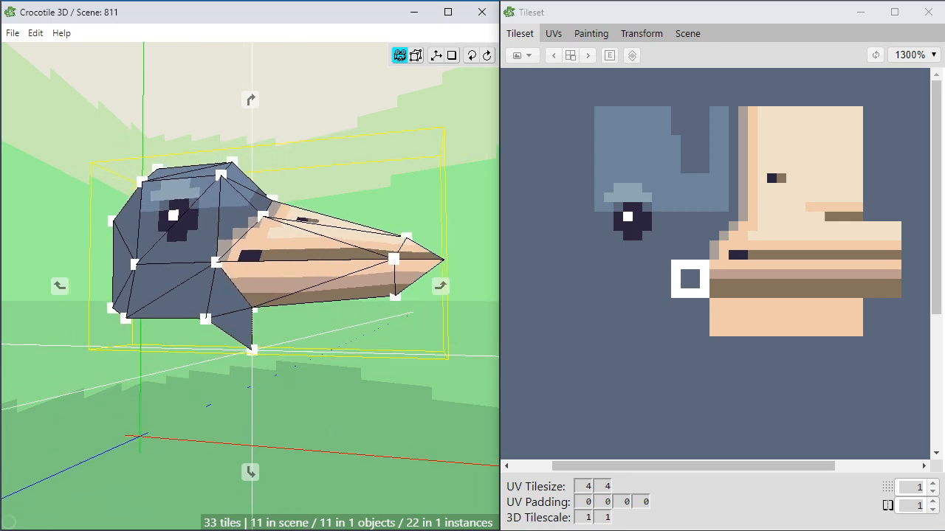
{"action": "left_click_drag", "start_coordinate": [342, 348], "coordinate": [184, 352]}
{"action": "right_click_drag", "start_coordinate": [230, 417], "coordinate": [271, 404]}
{"action": "scroll", "coordinate": [278, 391], "scroll_direction": "up", "scroll_amount": 3}
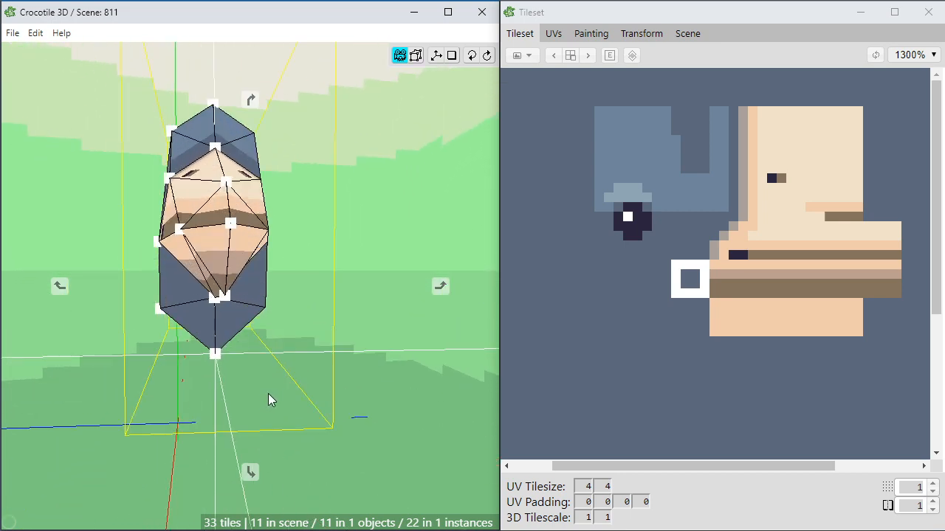
{"action": "left_click_drag", "start_coordinate": [268, 393], "coordinate": [234, 405]}
{"action": "right_click_drag", "start_coordinate": [234, 405], "coordinate": [315, 380]}
Select the three neck faces below the head, duplicate them, and move the copies down and slightly backward.
{"action": "mouse_move", "coordinate": [187, 286]}
{"action": "left_mouse_down"}
{"action": "mouse_move", "coordinate": [214, 251]}
{"action": "mouse_move", "coordinate": [367, 281]}
{"action": "left_mouse_up"}
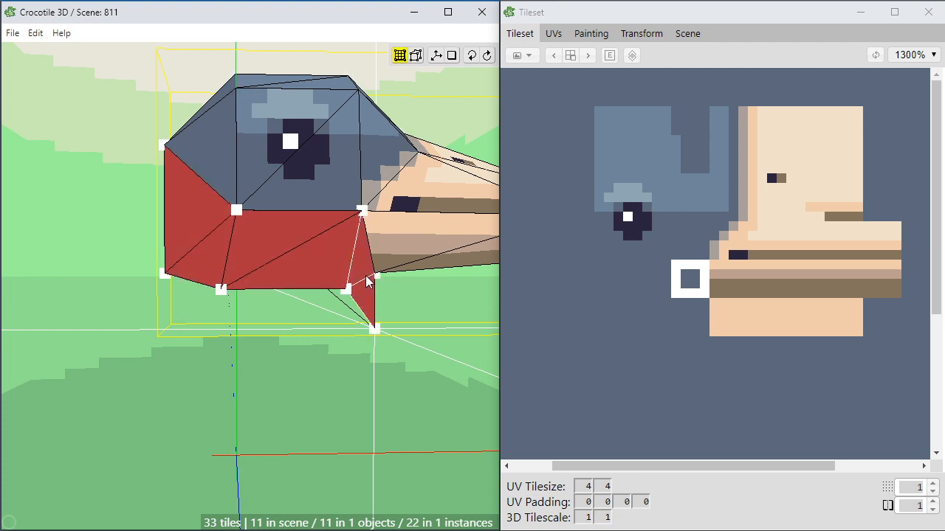
{"action": "key", "text": "e"}
{"action": "key", "text": "s"}
{"action": "key", "text": "s"}
{"action": "key", "text": "s"}
{"action": "key", "text": "s"}
{"action": "key", "text": "s"}
{"action": "key", "text": "s"}
{"action": "key", "text": "s"}
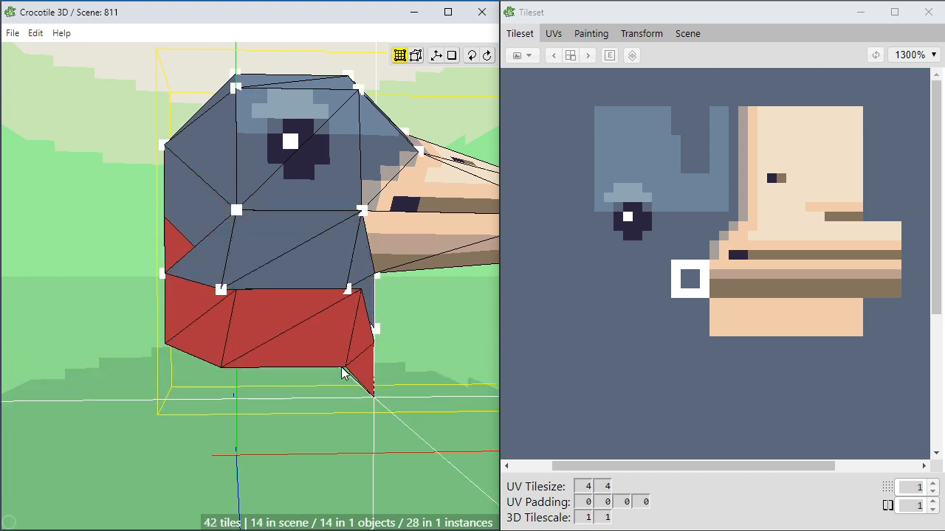
{"action": "key", "text": "a"}
{"action": "key", "text": "a"}
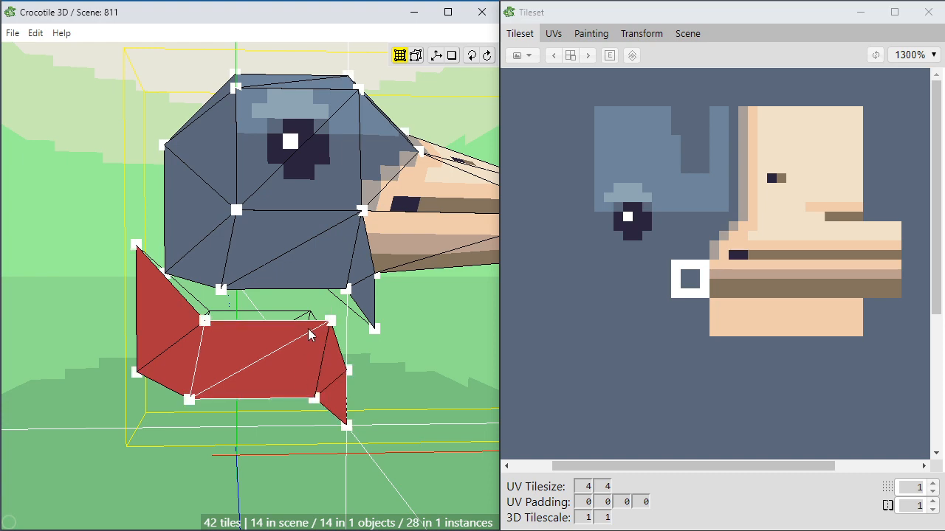
Attach the upper points of the duplicated side neck face, and the adjoining front tile's upper point, to the neck row above.
{"action": "left_click_drag", "start_coordinate": [327, 325], "coordinate": [348, 288]}
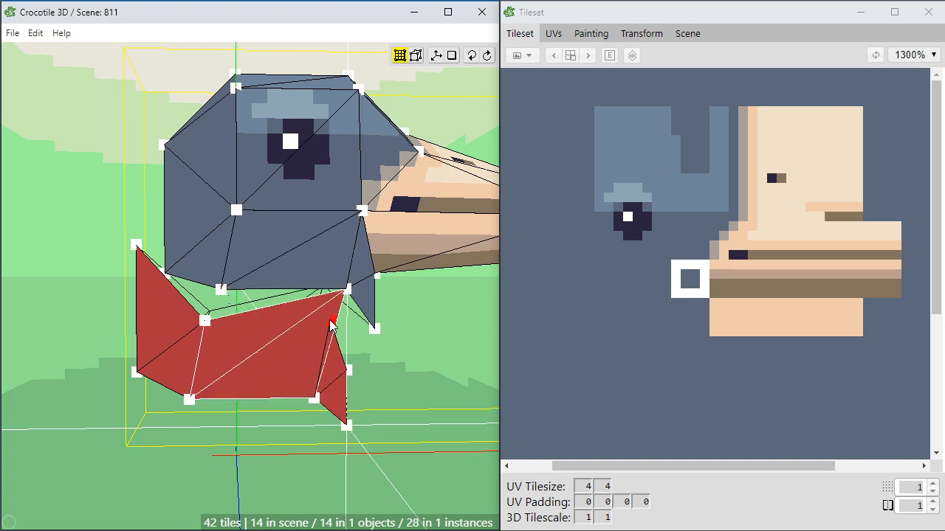
{"action": "right_click_drag", "start_coordinate": [313, 335], "coordinate": [291, 326]}
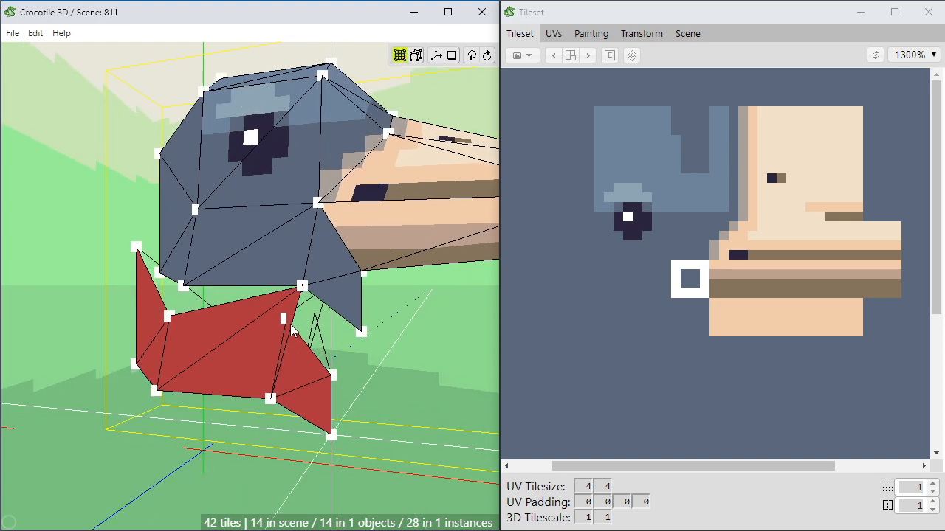
{"action": "key", "text": "Escape"}
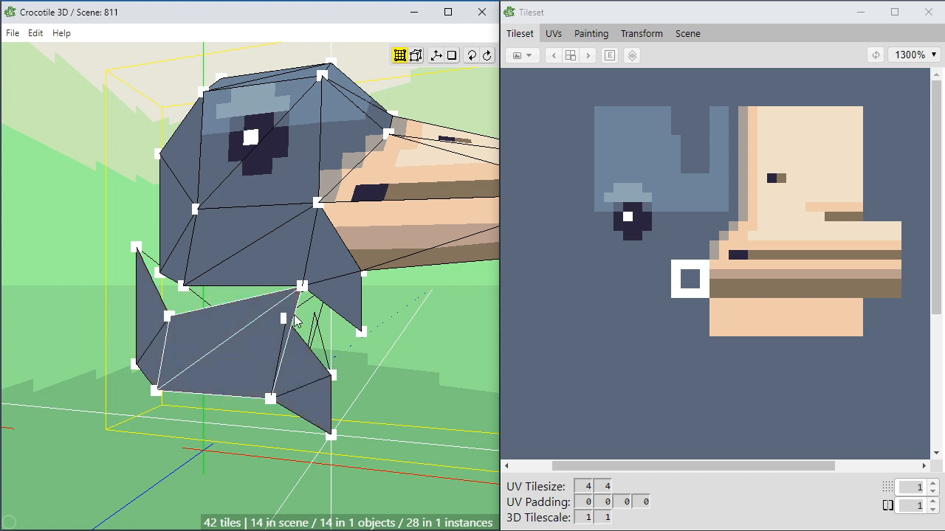
{"action": "left_click_drag", "start_coordinate": [287, 325], "coordinate": [307, 342]}
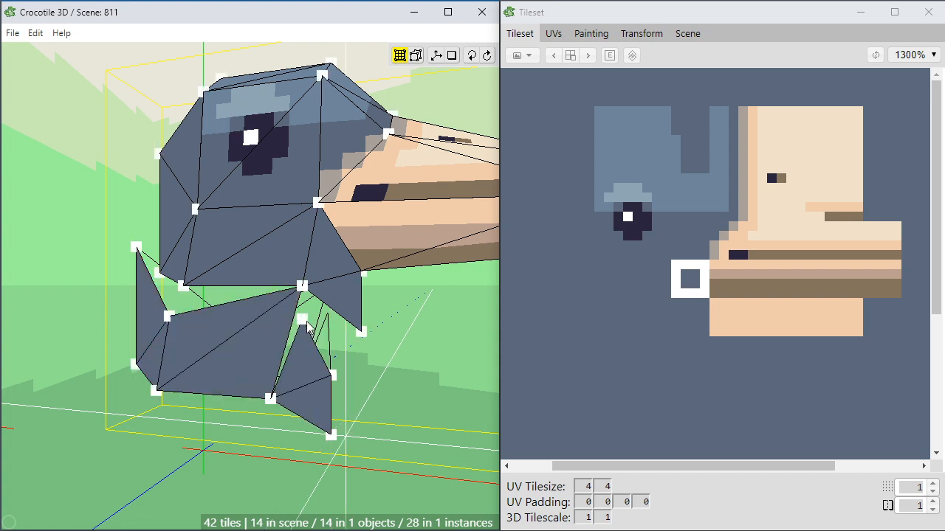
{"action": "left_click_drag", "start_coordinate": [303, 297], "coordinate": [305, 290]}
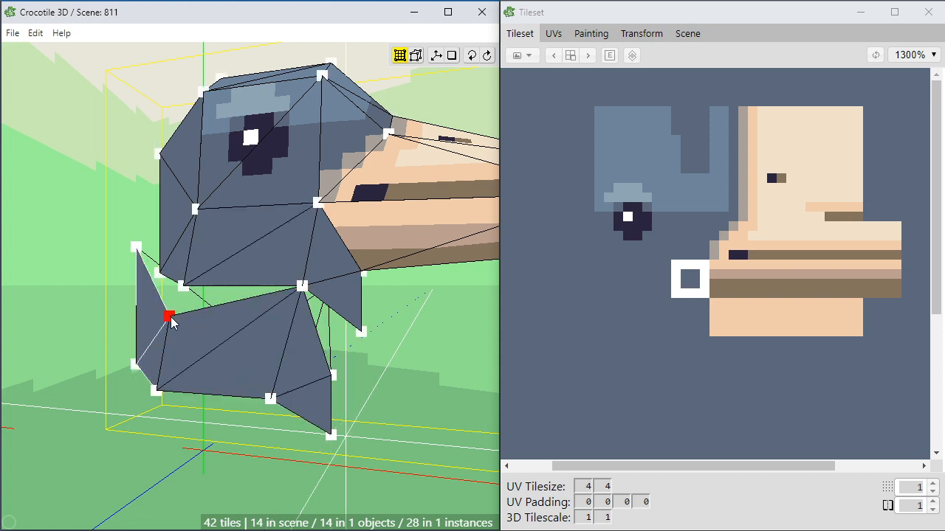
{"action": "left_click_drag", "start_coordinate": [170, 319], "coordinate": [184, 325]}
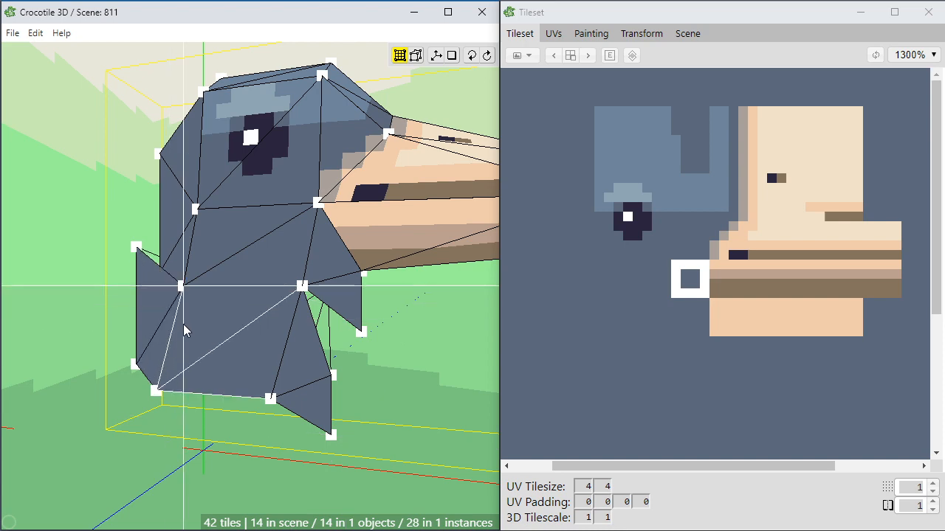
Move the lower neck row's upper rear centre point onto the lower rear point of the row above.
{"action": "right_click_drag", "start_coordinate": [184, 325], "coordinate": [154, 290]}
{"action": "left_click", "coordinate": [166, 265]}
{"action": "key", "text": "q"}
{"action": "key", "text": "q"}
{"action": "key", "text": "q"}
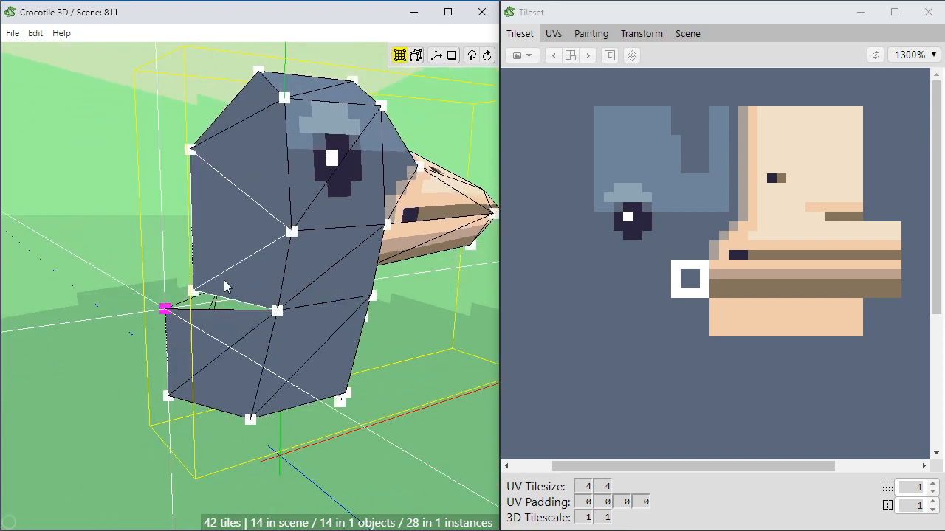
{"action": "key", "text": "d"}
{"action": "key", "text": "d"}
{"action": "key", "text": "e"}
Join the front neck tile's upper centre point to the throat point, and move its lower centre point forward and up.
{"action": "right_click_drag", "start_coordinate": [226, 285], "coordinate": [179, 272]}
{"action": "left_click", "coordinate": [342, 377]}
{"action": "key", "text": "d"}
{"action": "key", "text": "e"}
{"action": "key", "text": "e"}
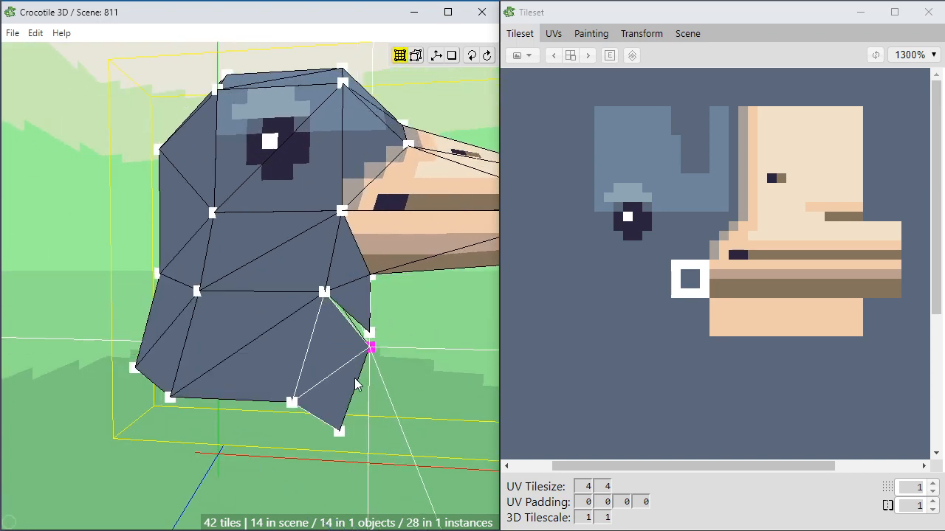
{"action": "right_click_drag", "start_coordinate": [354, 377], "coordinate": [336, 437]}
{"action": "left_click", "coordinate": [337, 436]}
{"action": "key", "text": "d"}
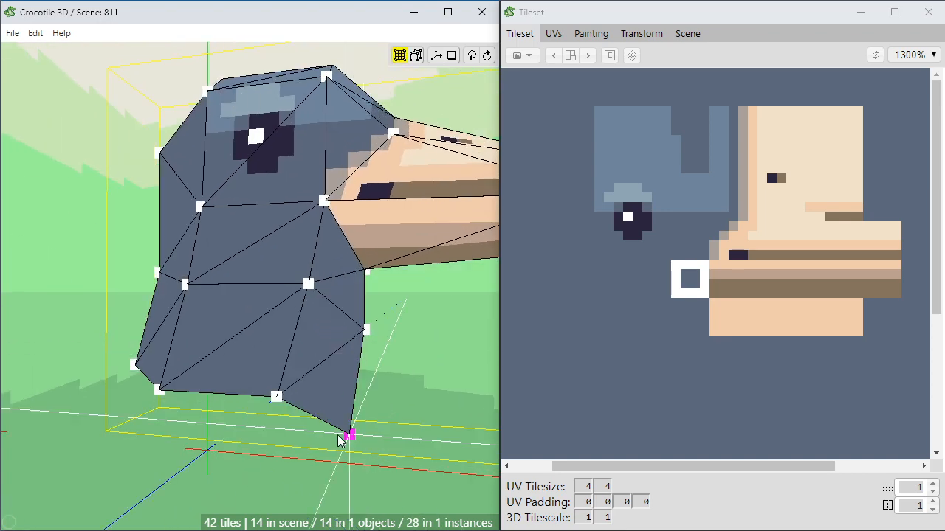
{"action": "key", "text": "d"}
{"action": "key", "text": "e"}
{"action": "key", "text": "d"}
{"action": "key", "text": "e"}
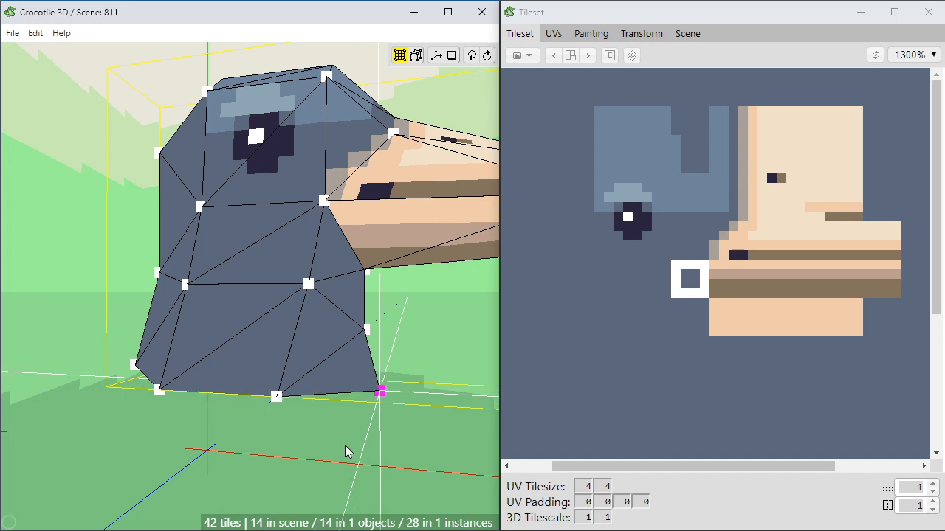
Select the two lower side points at the neck's base and move them outward and slightly up to flare the neck.
{"action": "right_click_drag", "start_coordinate": [344, 445], "coordinate": [334, 442]}
{"action": "left_click_drag", "start_coordinate": [333, 441], "coordinate": [254, 439]}
{"action": "left_click_drag", "start_coordinate": [114, 417], "coordinate": [200, 365]}
{"action": "key", "text": "a"}
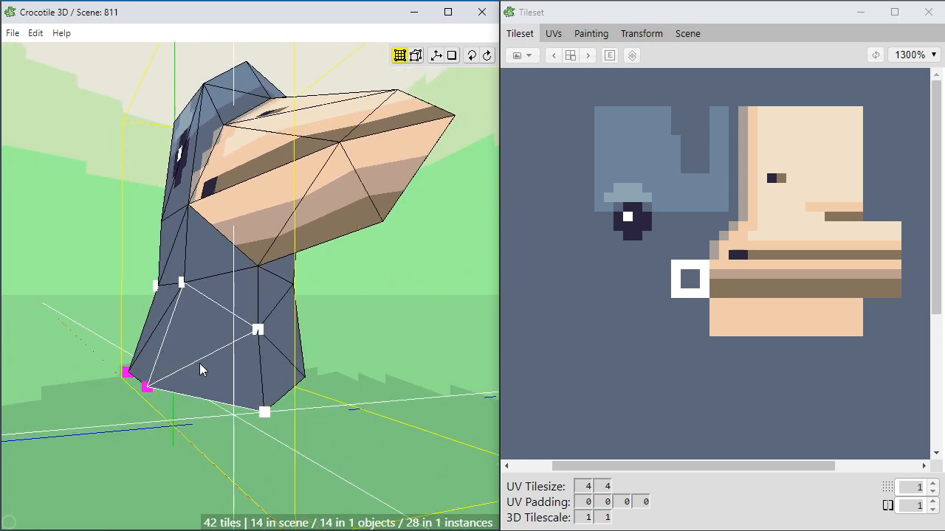
{"action": "key", "text": "a"}
{"action": "key", "text": "a"}
{"action": "key", "text": "a"}
{"action": "key", "text": "e"}
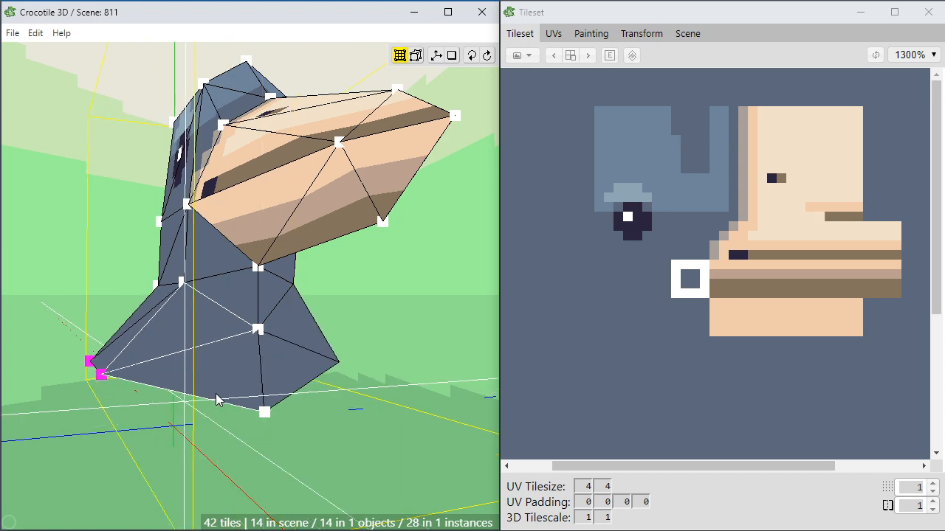
{"action": "key", "text": "d"}
{"action": "key", "text": "d"}
{"action": "left_click", "coordinate": [216, 394]}
Inspect the flared neck's shape from the front, side and rear.
{"action": "key", "text": "space"}
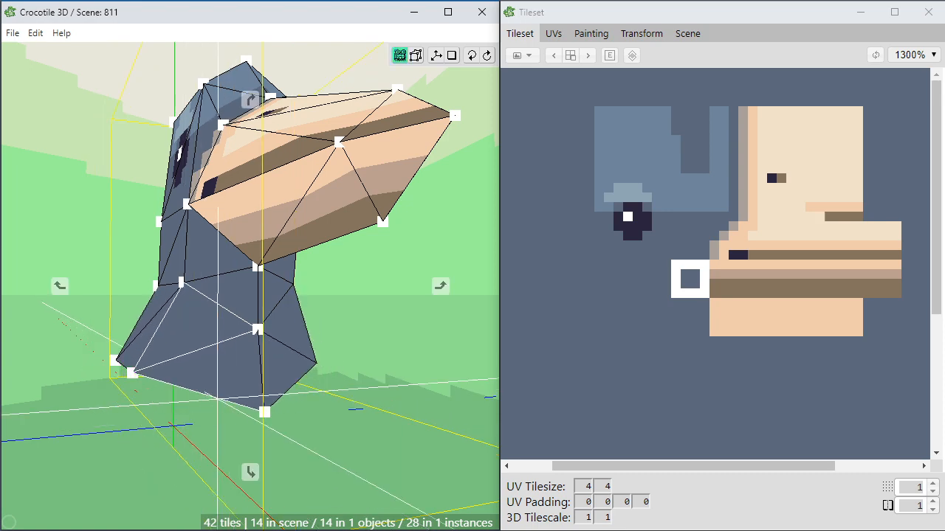
{"action": "left_click_drag", "start_coordinate": [217, 394], "coordinate": [188, 390]}
{"action": "scroll", "coordinate": [258, 392], "scroll_direction": "down", "scroll_amount": 3}
{"action": "left_click_drag", "start_coordinate": [258, 363], "coordinate": [181, 362]}
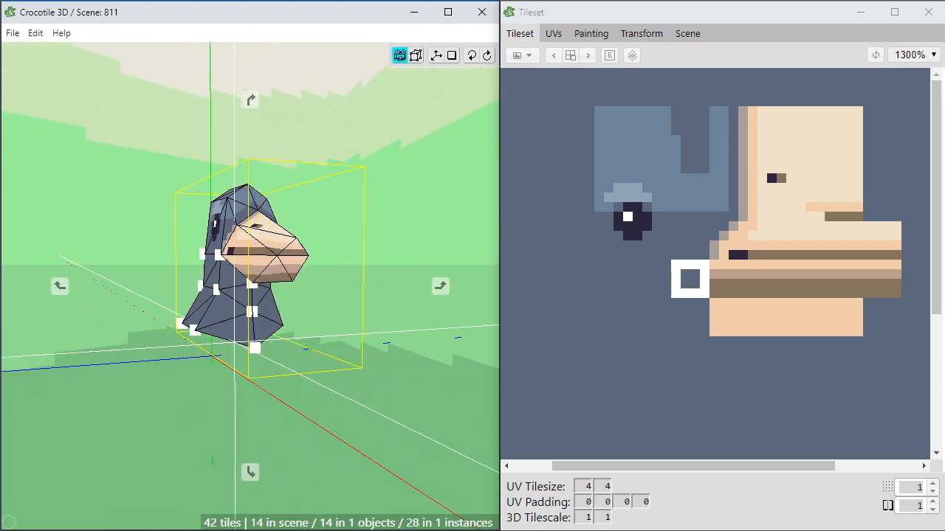
{"action": "scroll", "coordinate": [335, 386], "scroll_direction": "down", "scroll_amount": 3}
{"action": "scroll", "coordinate": [258, 362], "scroll_direction": "up", "scroll_amount": 3}
{"action": "left_click_drag", "start_coordinate": [257, 362], "coordinate": [241, 374]}
{"action": "key", "text": "space"}
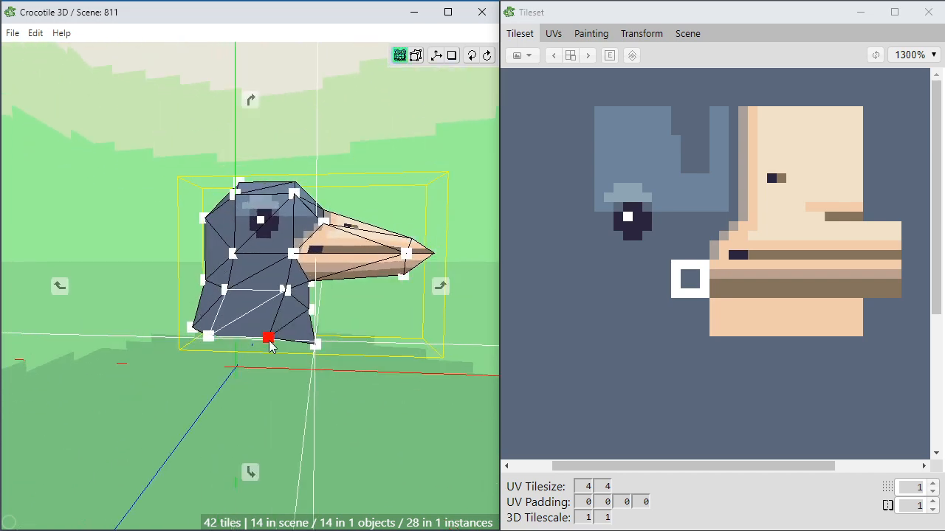
{"action": "mouse_move", "coordinate": [272, 342]}
{"action": "left_mouse_down"}
{"action": "mouse_move", "coordinate": [316, 338]}
{"action": "mouse_move", "coordinate": [287, 353]}
{"action": "left_mouse_up"}
{"action": "scroll", "coordinate": [285, 348], "scroll_direction": "up", "scroll_amount": 1}
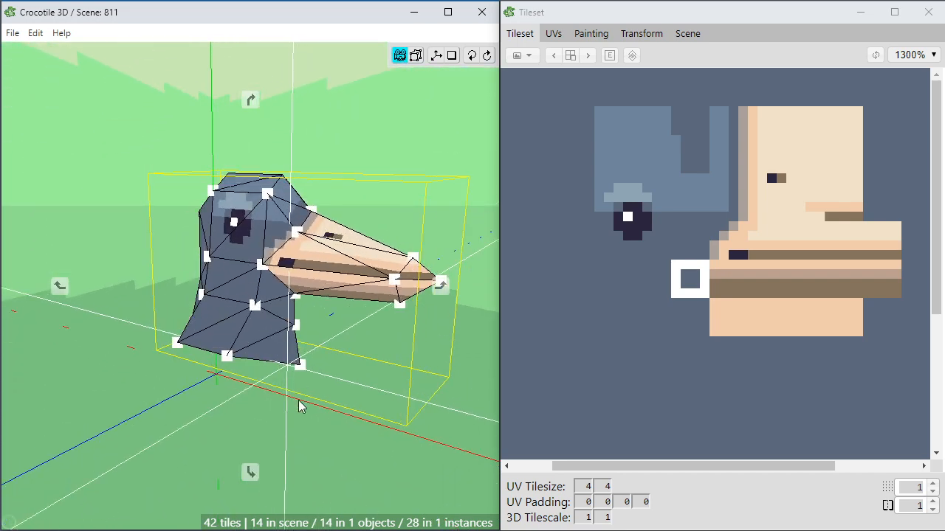
{"action": "left_click_drag", "start_coordinate": [300, 401], "coordinate": [299, 377]}
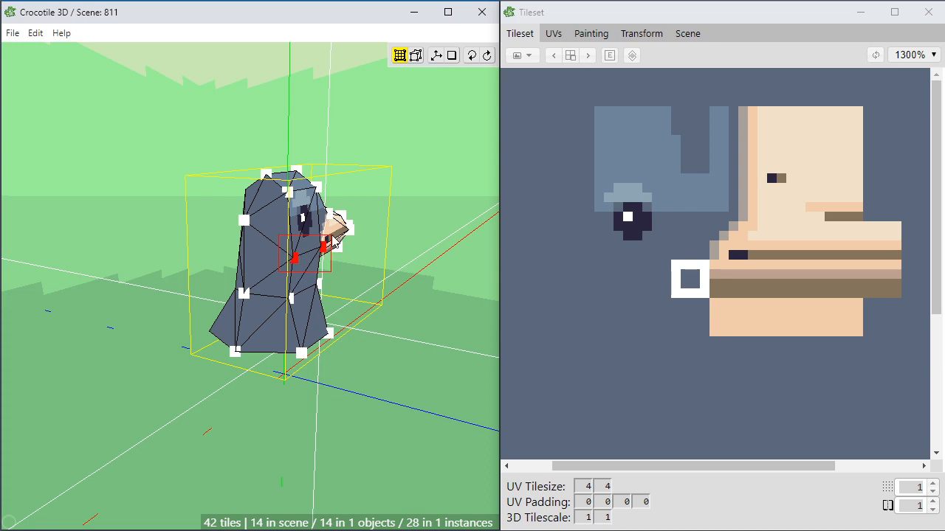
{"action": "scroll", "coordinate": [382, 285], "scroll_direction": "up", "scroll_amount": 2}
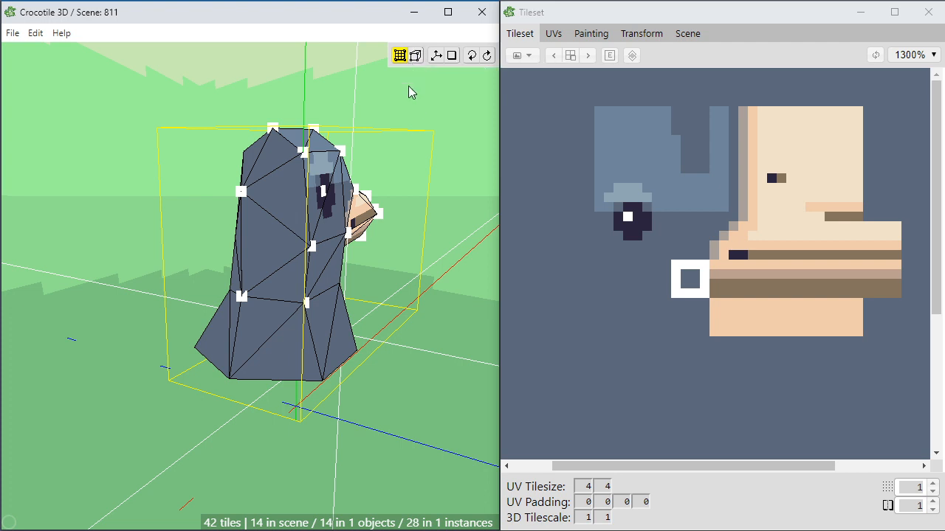
Select the head's side point below and behind the eye and move it outward to widen the cheek.
{"action": "key", "text": "space"}
{"action": "left_click_drag", "start_coordinate": [473, 215], "coordinate": [401, 217]}
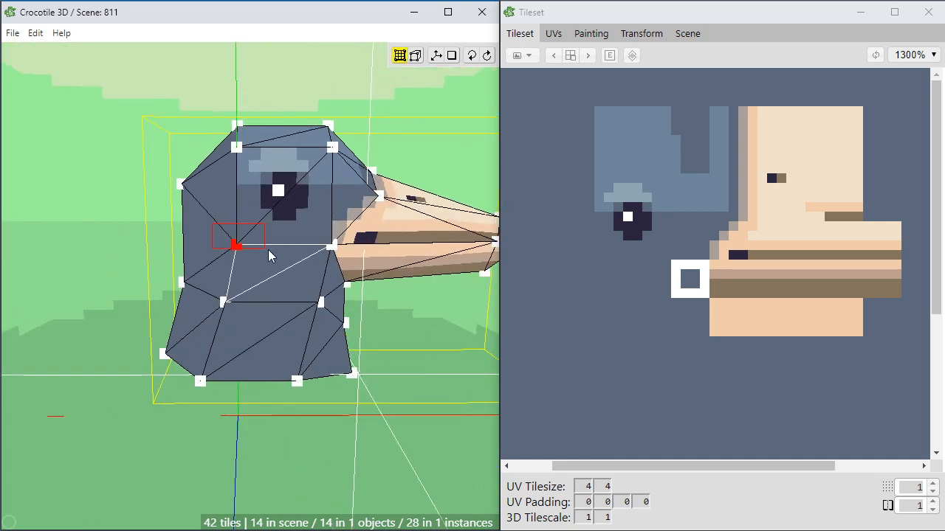
{"action": "left_click", "coordinate": [328, 259]}
{"action": "key", "text": "space"}
{"action": "left_click_drag", "start_coordinate": [388, 337], "coordinate": [353, 382]}
{"action": "key", "text": "space"}
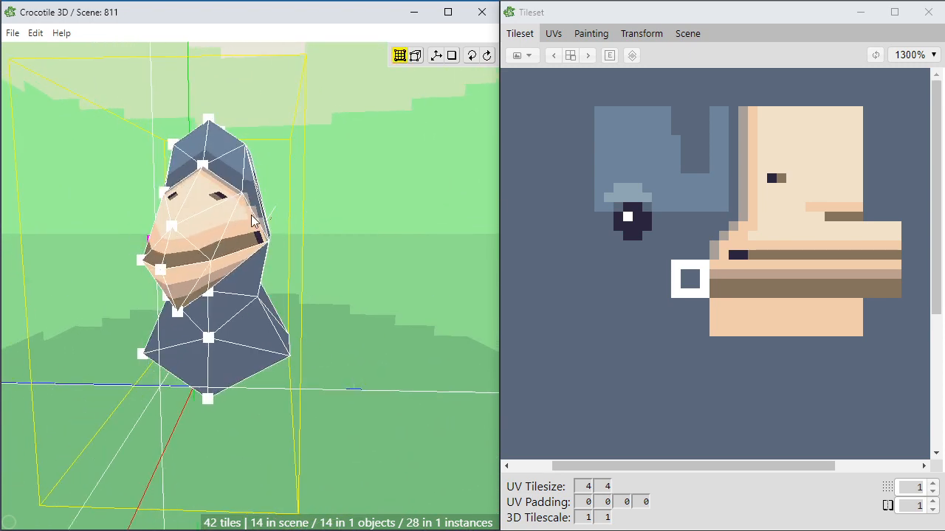
{"action": "key", "text": "space"}
{"action": "left_click_drag", "start_coordinate": [253, 218], "coordinate": [273, 334]}
{"action": "key", "text": "d"}
{"action": "key", "text": "d"}
{"action": "key", "text": "a"}
{"action": "left_click", "coordinate": [177, 237]}
{"action": "key", "text": "a"}
{"action": "key", "text": "space"}
Examine the proportions of the widened head and flared neck from the side, front and above.
{"action": "key", "text": "space"}
{"action": "key", "text": "space"}
{"action": "key", "text": "space"}
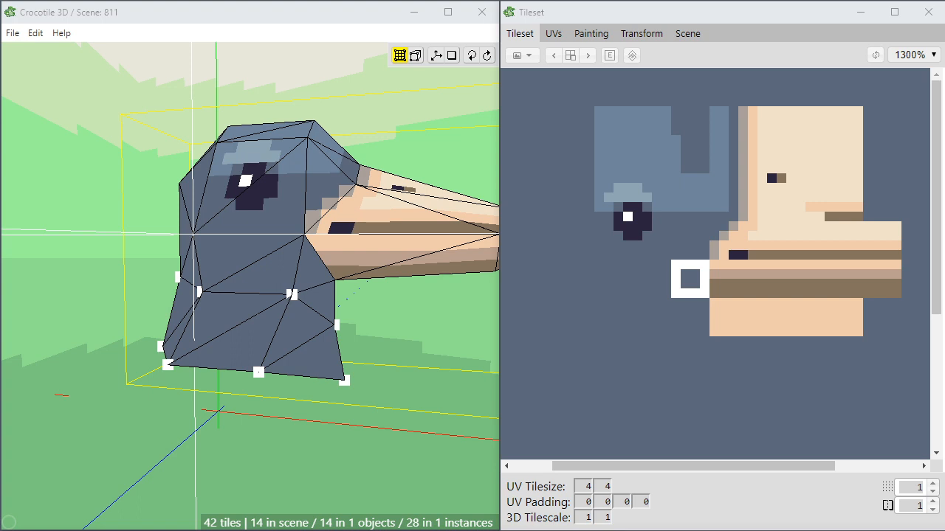
{"action": "key", "text": "ctrl+z"}
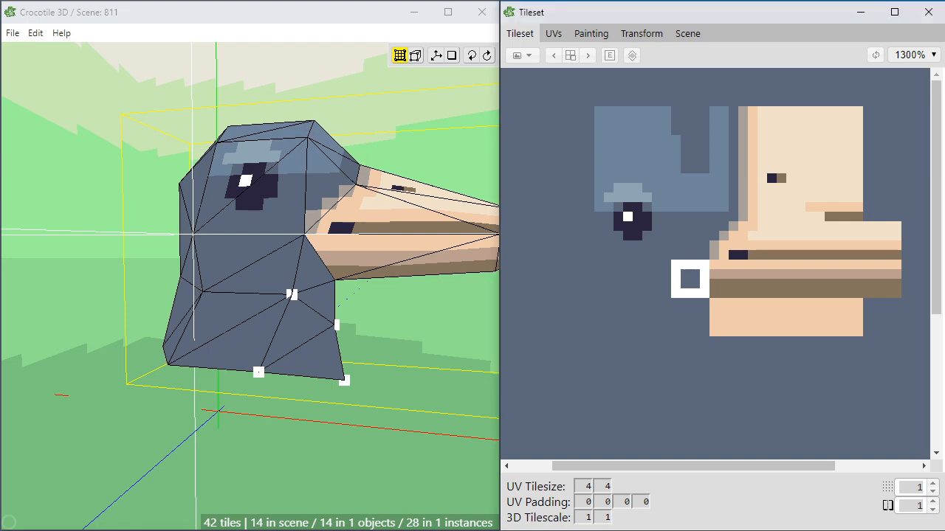
{"action": "key", "text": "ctrl+a"}
{"action": "key", "text": "space"}
{"action": "left_click_drag", "start_coordinate": [395, 361], "coordinate": [420, 403]}
{"action": "scroll", "coordinate": [420, 403], "scroll_direction": "down", "scroll_amount": 3}
{"action": "key", "text": "ctrl+z"}
{"action": "left_click_drag", "start_coordinate": [361, 448], "coordinate": [229, 450]}
{"action": "scroll", "coordinate": [304, 453], "scroll_direction": "up", "scroll_amount": 3}
{"action": "key", "text": "ctrl+z"}
{"action": "left_click_drag", "start_coordinate": [310, 459], "coordinate": [317, 460]}
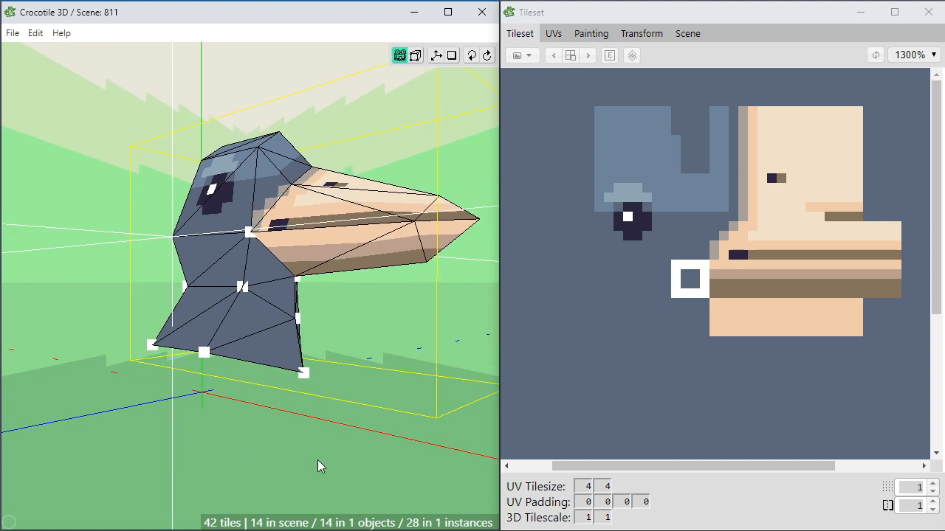
{"action": "key", "text": "ctrl+z"}
{"action": "scroll", "coordinate": [309, 440], "scroll_direction": "down", "scroll_amount": 2}
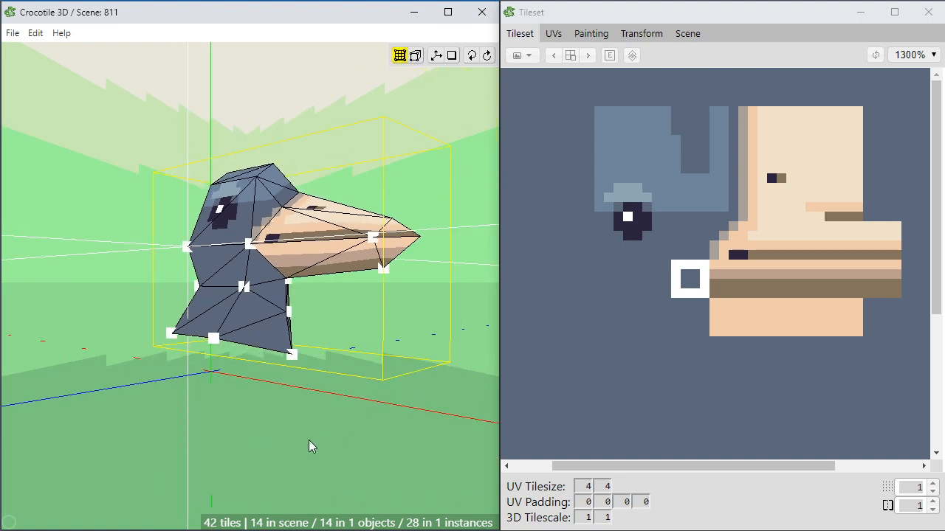
{"action": "right_click_drag", "start_coordinate": [309, 440], "coordinate": [375, 437]}
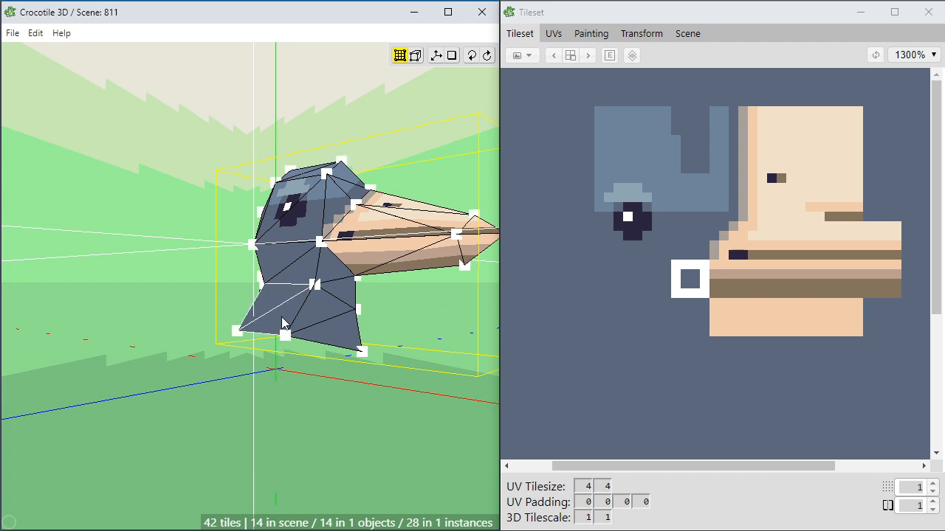
{"action": "mouse_move", "coordinate": [738, 464]}
{"action": "left_mouse_down"}
{"action": "mouse_move", "coordinate": [754, 462]}
{"action": "mouse_move", "coordinate": [741, 464]}
{"action": "left_mouse_up"}
{"action": "scroll", "coordinate": [742, 443], "scroll_direction": "down", "scroll_amount": 1}
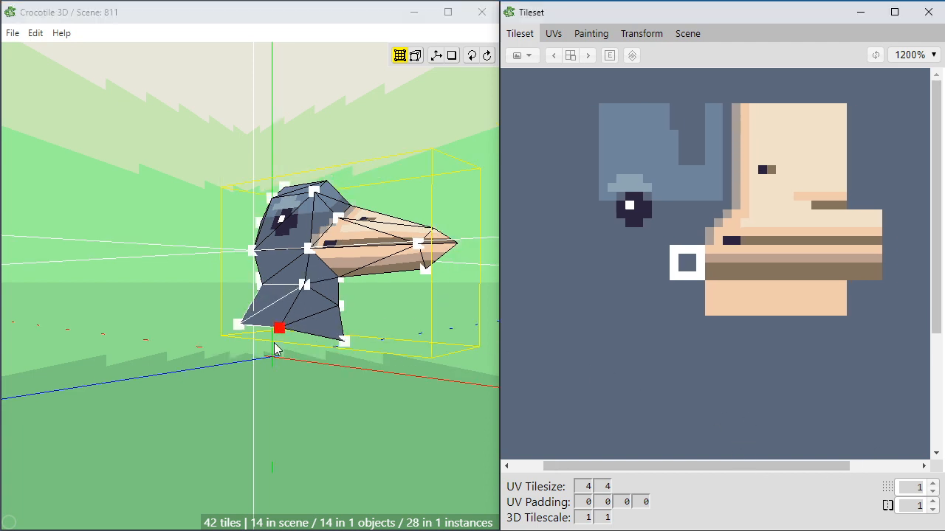
{"action": "middle_click_drag", "start_coordinate": [301, 427], "coordinate": [327, 413]}
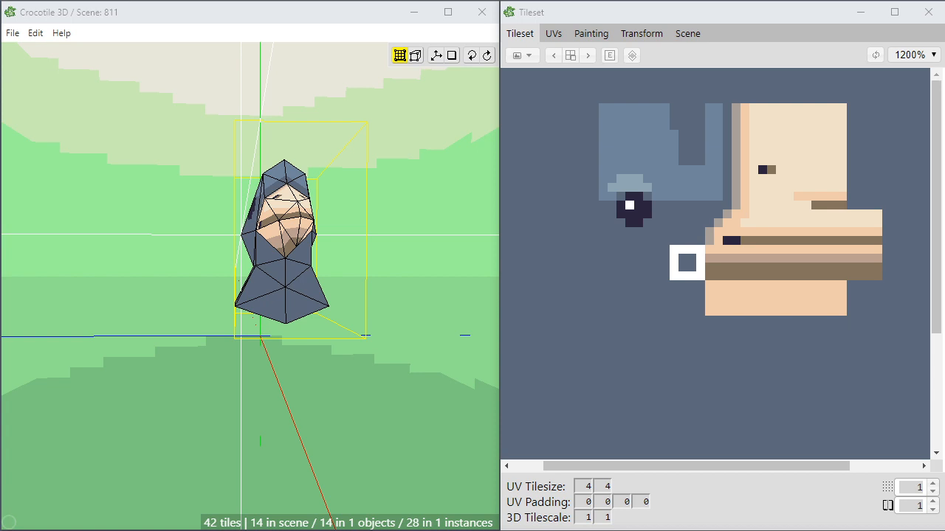
{"action": "key", "text": "v"}
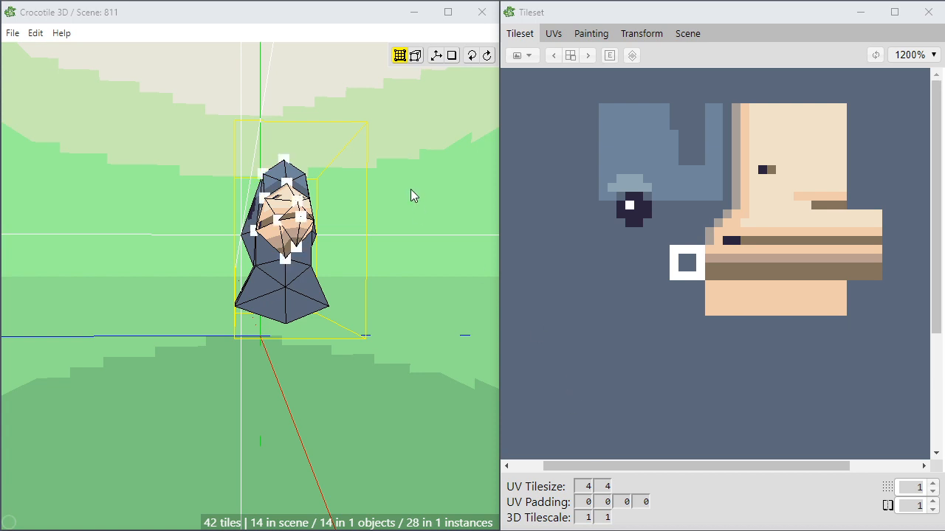
{"action": "scroll", "coordinate": [371, 217], "scroll_direction": "up", "scroll_amount": 2}
{"action": "scroll", "coordinate": [393, 290], "scroll_direction": "up", "scroll_amount": 1}
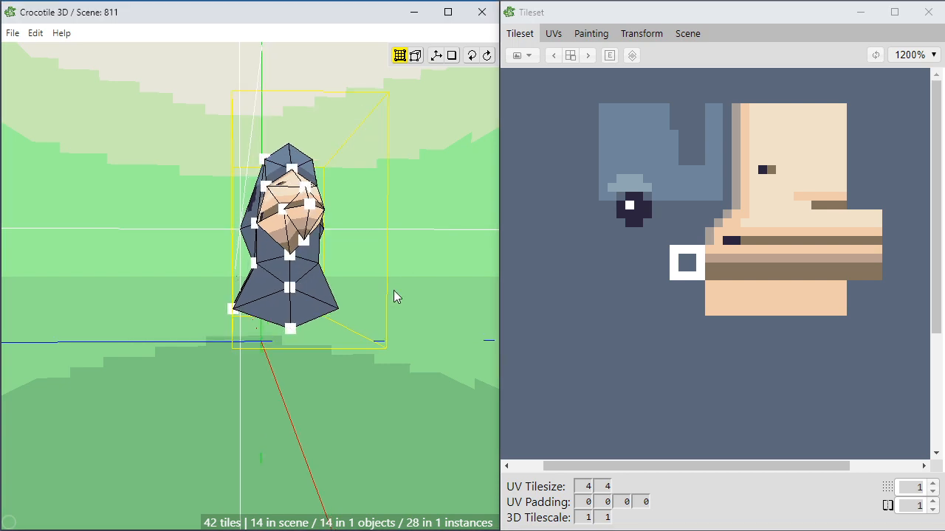
{"action": "key", "text": "space"}
{"action": "left_click_drag", "start_coordinate": [393, 290], "coordinate": [362, 359]}
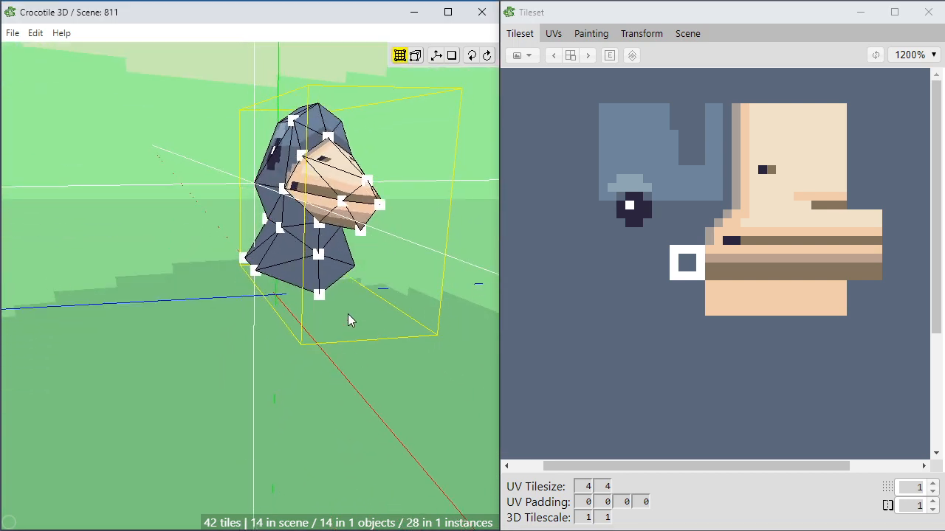
{"action": "key", "text": "space"}
{"action": "left_click_drag", "start_coordinate": [388, 269], "coordinate": [387, 251]}
Select the whole tileset image as the tile area and open it for painting.
{"action": "scroll", "coordinate": [682, 280], "scroll_direction": "down", "scroll_amount": 3}
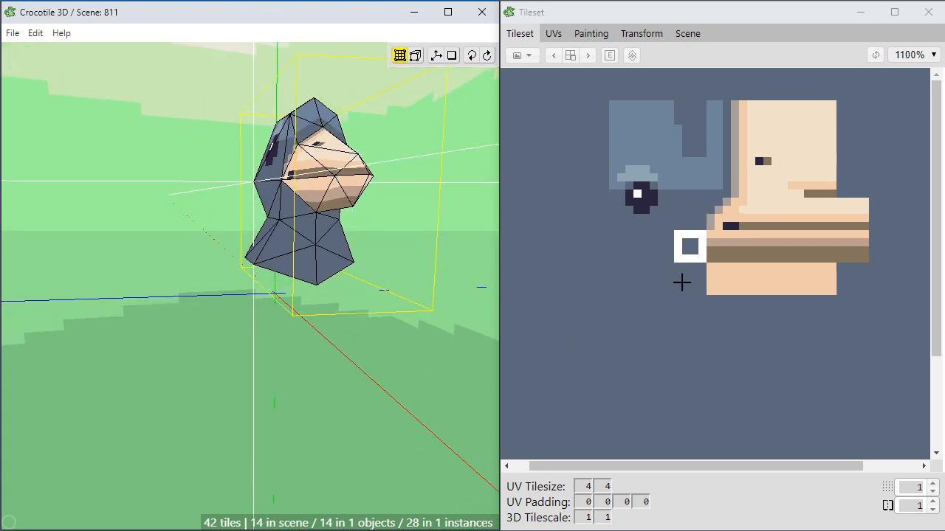
{"action": "scroll", "coordinate": [586, 328], "scroll_direction": "down", "scroll_amount": 1}
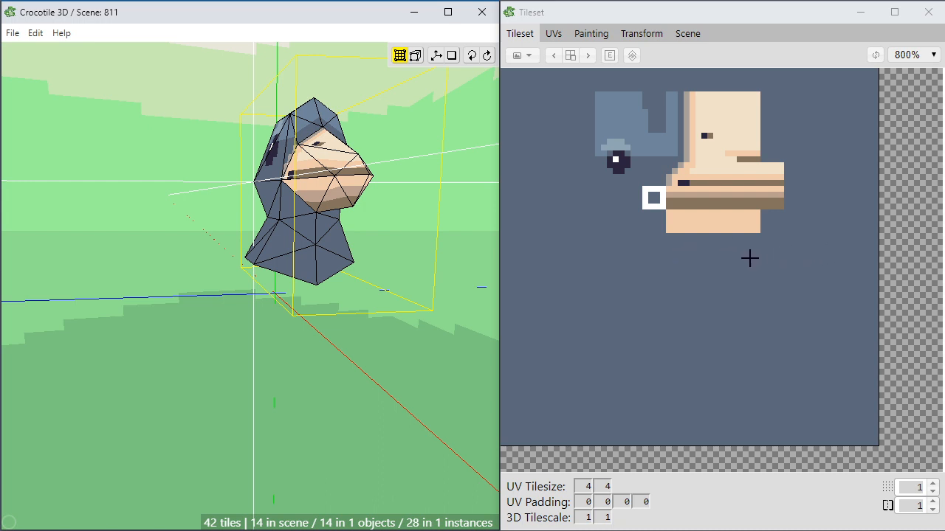
{"action": "left_click_drag", "start_coordinate": [749, 257], "coordinate": [517, 412]}
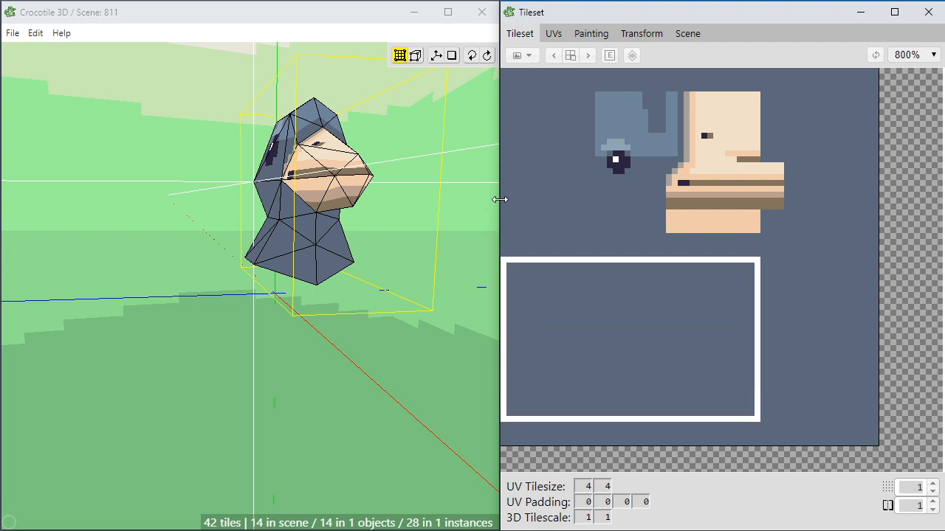
{"action": "left_click_drag", "start_coordinate": [506, 80], "coordinate": [864, 421]}
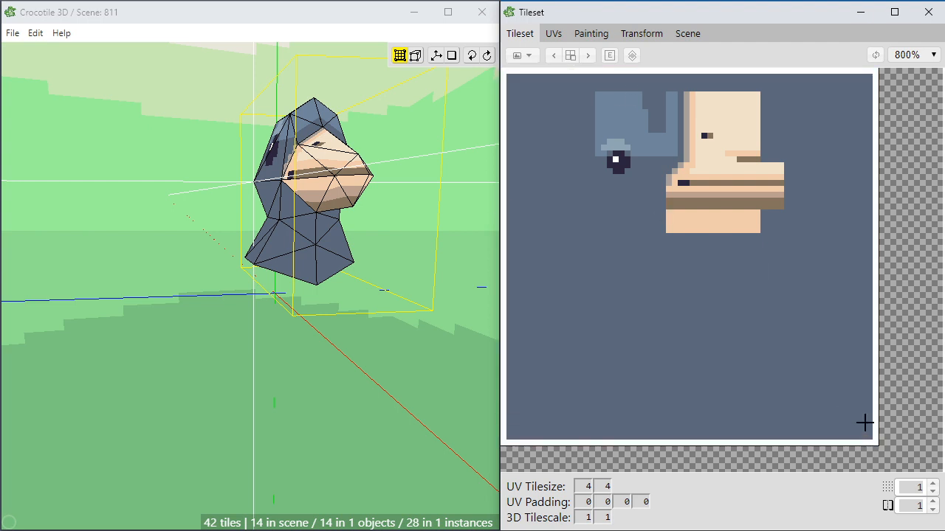
{"action": "left_click", "coordinate": [583, 33]}
{"action": "scroll", "coordinate": [650, 179], "scroll_direction": "down", "scroll_amount": 4}
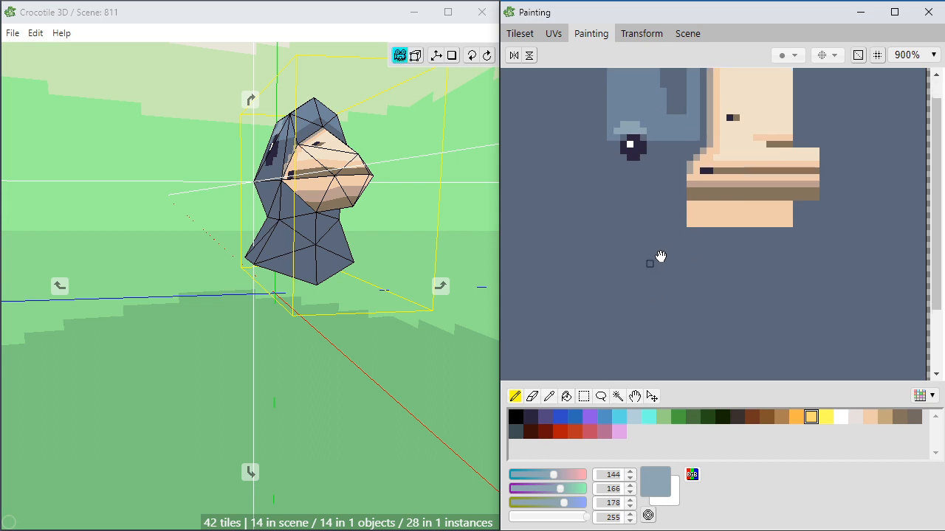
Paint a small patch and short upright feather shapes in slate blue (111, 132, 154) over the grid, below the beak texture.
{"action": "middle_click_drag", "start_coordinate": [661, 256], "coordinate": [671, 205]}
{"action": "scroll", "coordinate": [611, 281], "scroll_direction": "down", "scroll_amount": 2}
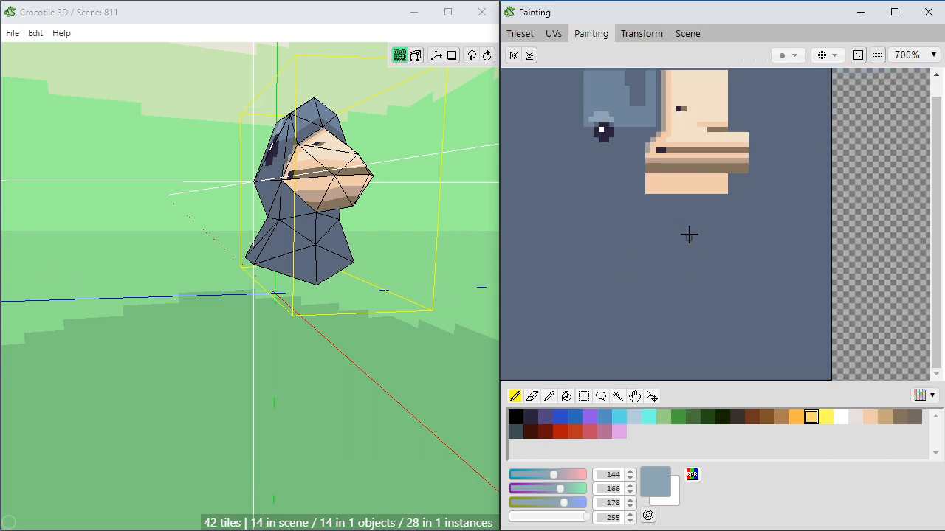
{"action": "left_click", "coordinate": [629, 116], "text": "alt"}
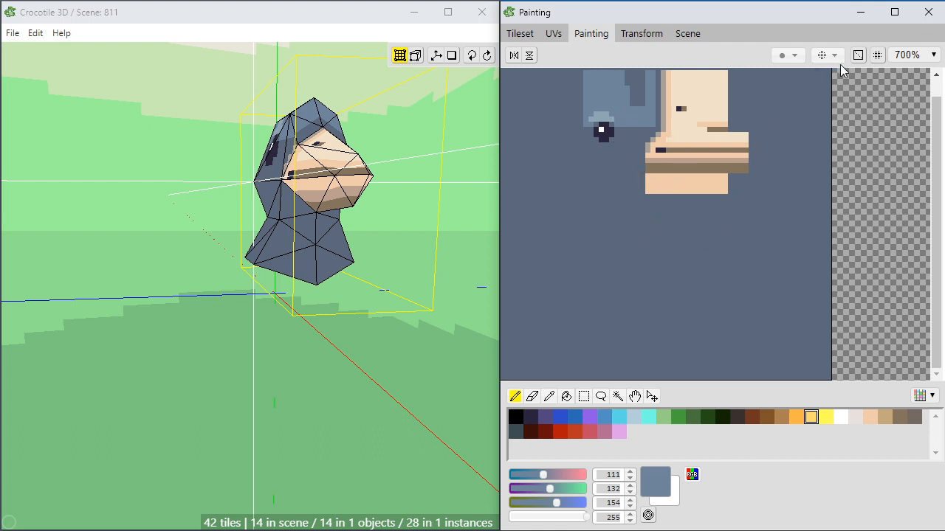
{"action": "left_click", "coordinate": [877, 55]}
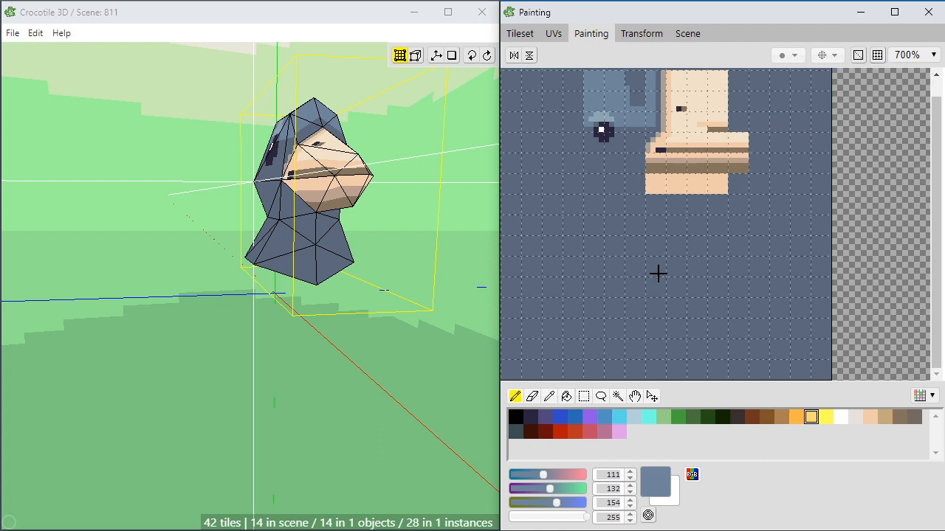
{"action": "left_click", "coordinate": [744, 251]}
{"action": "mouse_move", "coordinate": [739, 276]}
{"action": "left_mouse_down"}
{"action": "mouse_move", "coordinate": [719, 307]}
{"action": "mouse_move", "coordinate": [723, 288]}
{"action": "mouse_move", "coordinate": [733, 315]}
{"action": "mouse_move", "coordinate": [731, 282]}
{"action": "mouse_move", "coordinate": [743, 300]}
{"action": "mouse_move", "coordinate": [713, 285]}
{"action": "mouse_move", "coordinate": [718, 310]}
{"action": "mouse_move", "coordinate": [717, 276]}
{"action": "mouse_move", "coordinate": [704, 279]}
{"action": "mouse_move", "coordinate": [700, 308]}
{"action": "mouse_move", "coordinate": [694, 276]}
{"action": "mouse_move", "coordinate": [692, 308]}
{"action": "left_mouse_up"}
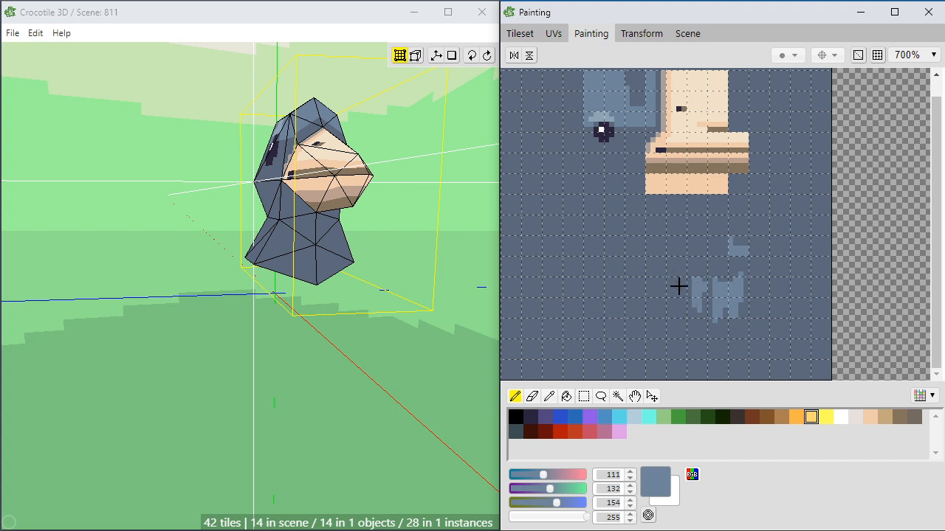
Paint three long horizontal feathers to the left of the short upright ones, making each higher one reach further left.
{"action": "mouse_move", "coordinate": [675, 290]}
{"action": "left_mouse_down"}
{"action": "mouse_move", "coordinate": [624, 290]}
{"action": "mouse_move", "coordinate": [654, 302]}
{"action": "mouse_move", "coordinate": [674, 296]}
{"action": "mouse_move", "coordinate": [617, 299]}
{"action": "mouse_move", "coordinate": [662, 304]}
{"action": "mouse_move", "coordinate": [613, 299]}
{"action": "left_mouse_up"}
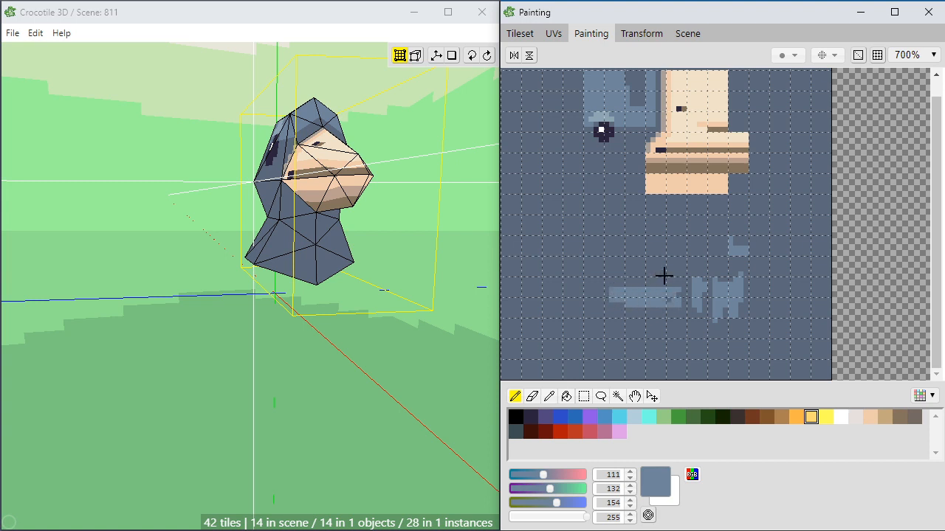
{"action": "left_click_drag", "start_coordinate": [671, 274], "coordinate": [592, 268]}
{"action": "mouse_move", "coordinate": [666, 251]}
{"action": "left_mouse_down"}
{"action": "mouse_move", "coordinate": [554, 251]}
{"action": "mouse_move", "coordinate": [626, 241]}
{"action": "mouse_move", "coordinate": [633, 249]}
{"action": "mouse_move", "coordinate": [559, 249]}
{"action": "left_mouse_up"}
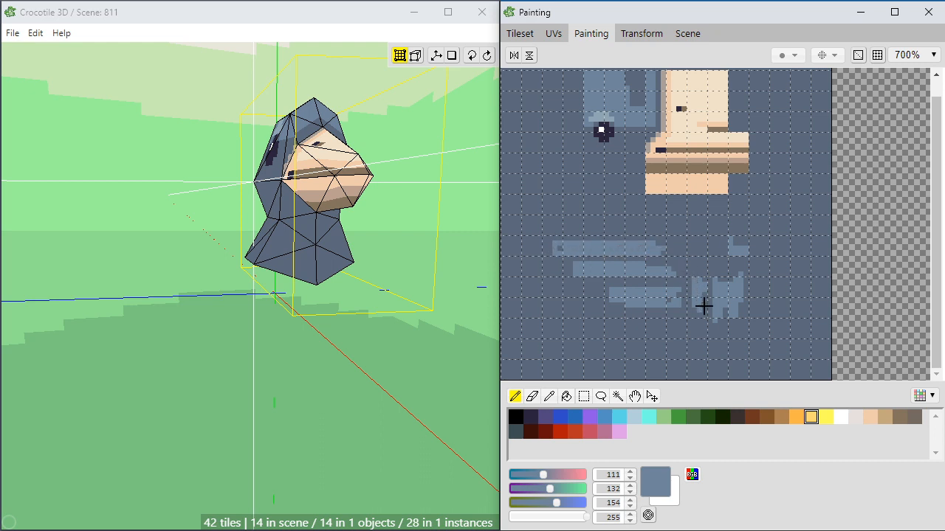
Refine the feather shapes with dark gaps and light strokes, extending the uppermost feather to the right-hand patch and lengthening the middle one.
{"action": "right_click", "coordinate": [732, 316]}
{"action": "left_click_drag", "start_coordinate": [731, 317], "coordinate": [729, 289]}
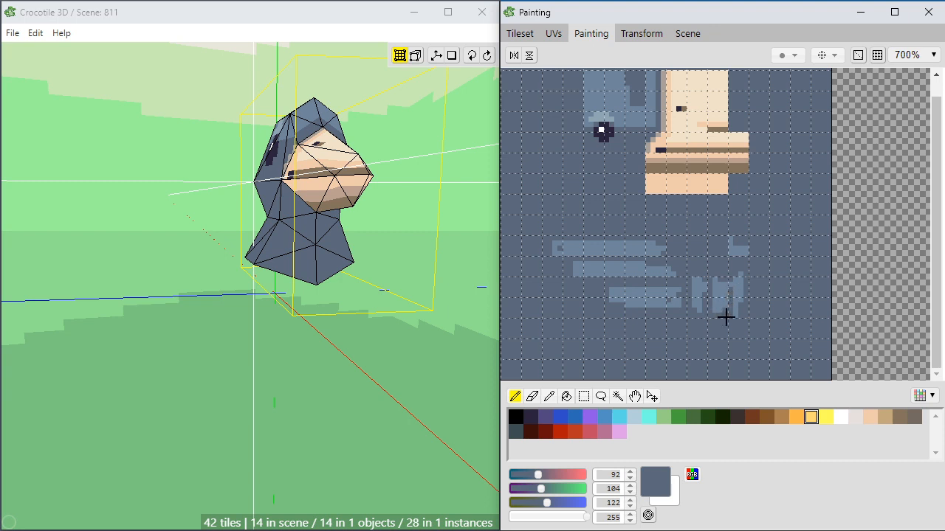
{"action": "right_click", "coordinate": [698, 295]}
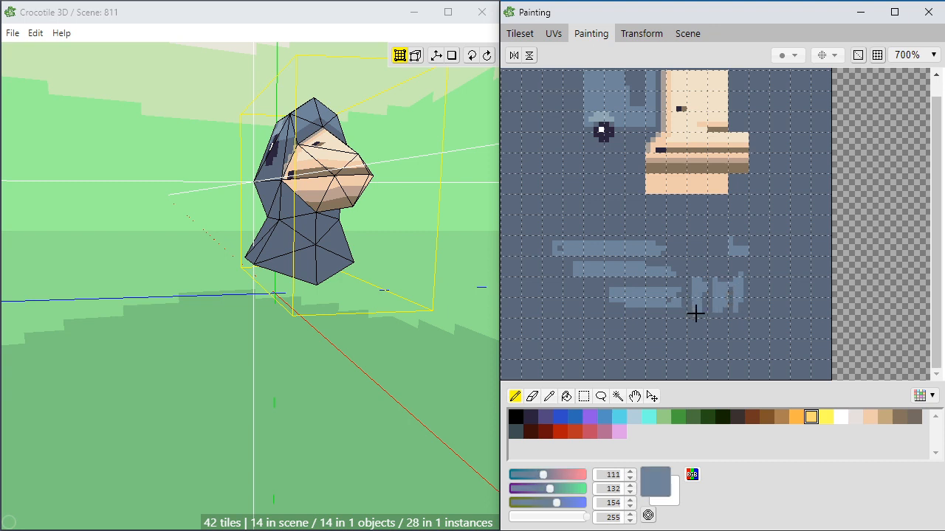
{"action": "mouse_move", "coordinate": [696, 314]}
{"action": "left_mouse_down"}
{"action": "mouse_move", "coordinate": [706, 268]}
{"action": "mouse_move", "coordinate": [660, 248]}
{"action": "mouse_move", "coordinate": [728, 245]}
{"action": "mouse_move", "coordinate": [675, 251]}
{"action": "left_mouse_up"}
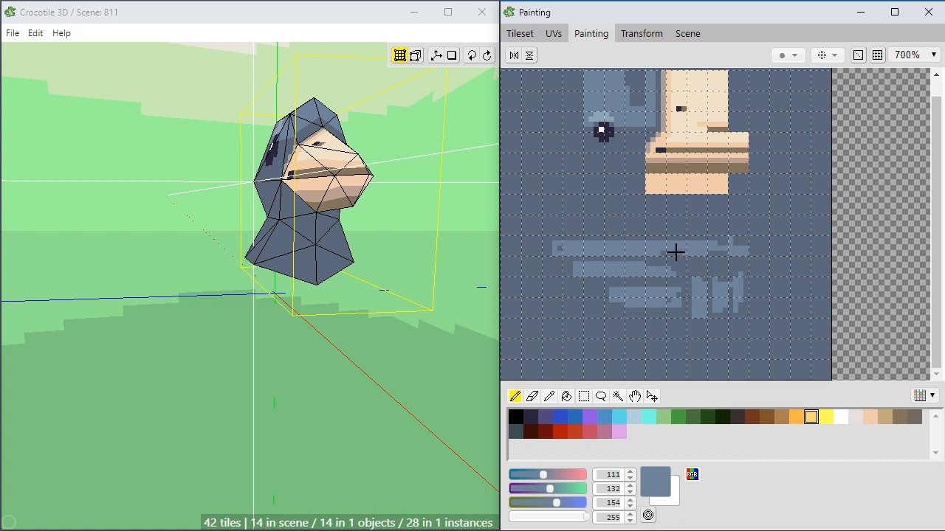
{"action": "mouse_move", "coordinate": [715, 271]}
{"action": "left_mouse_down"}
{"action": "mouse_move", "coordinate": [713, 297]}
{"action": "mouse_move", "coordinate": [729, 276]}
{"action": "mouse_move", "coordinate": [741, 281]}
{"action": "left_mouse_up"}
{"action": "left_click", "coordinate": [726, 260], "text": "alt"}
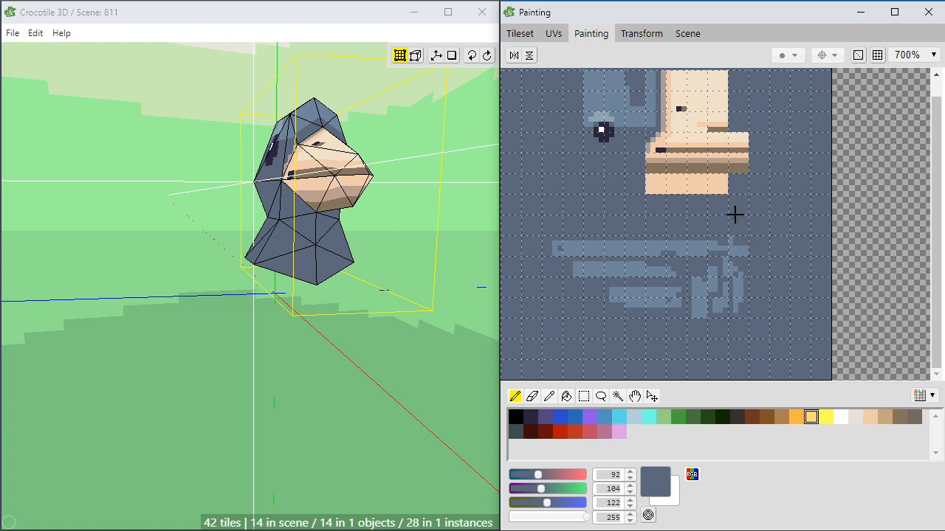
{"action": "right_click", "coordinate": [662, 271]}
{"action": "left_click_drag", "start_coordinate": [663, 270], "coordinate": [687, 266]}
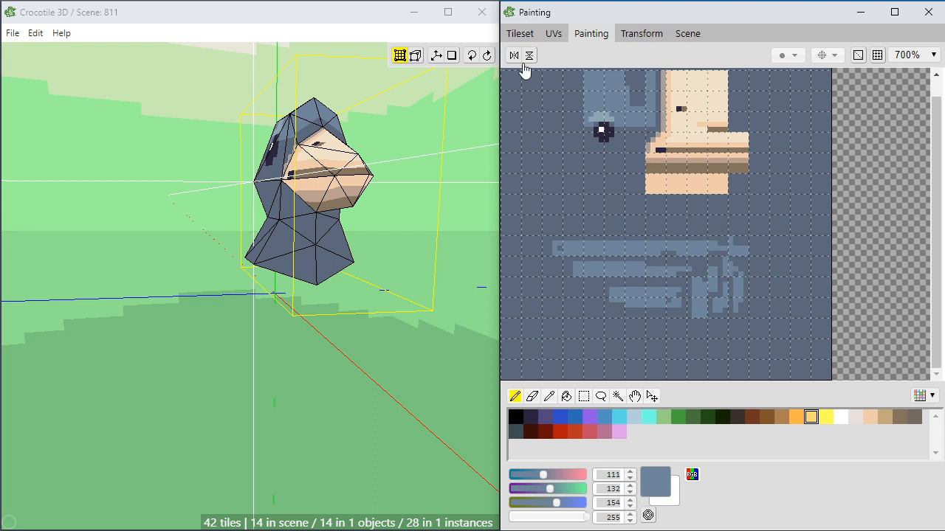
Place the 3-by-2-tile area covering the feathers' upper right part in the scene as a flat piece beside the neck.
{"action": "left_click", "coordinate": [534, 34]}
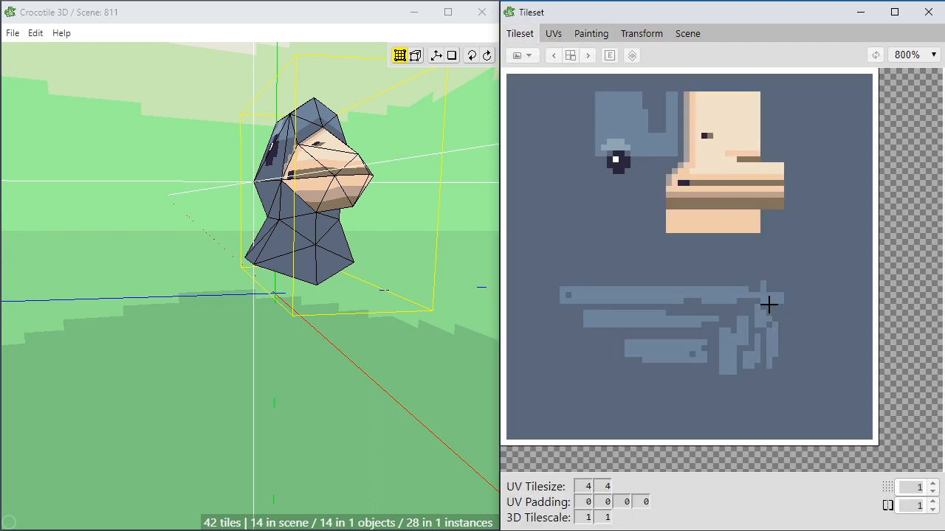
{"action": "left_click", "coordinate": [775, 298]}
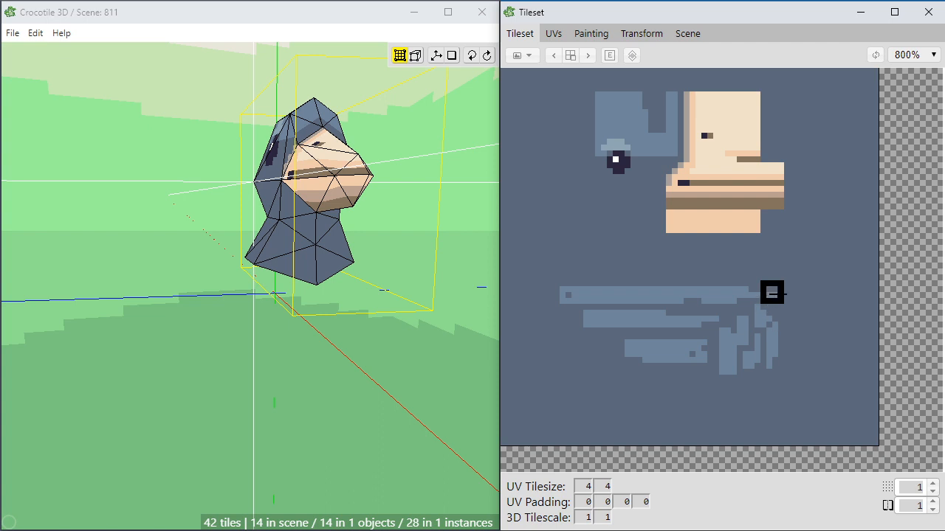
{"action": "left_click_drag", "start_coordinate": [772, 293], "coordinate": [717, 313]}
{"action": "key", "text": "Tab"}
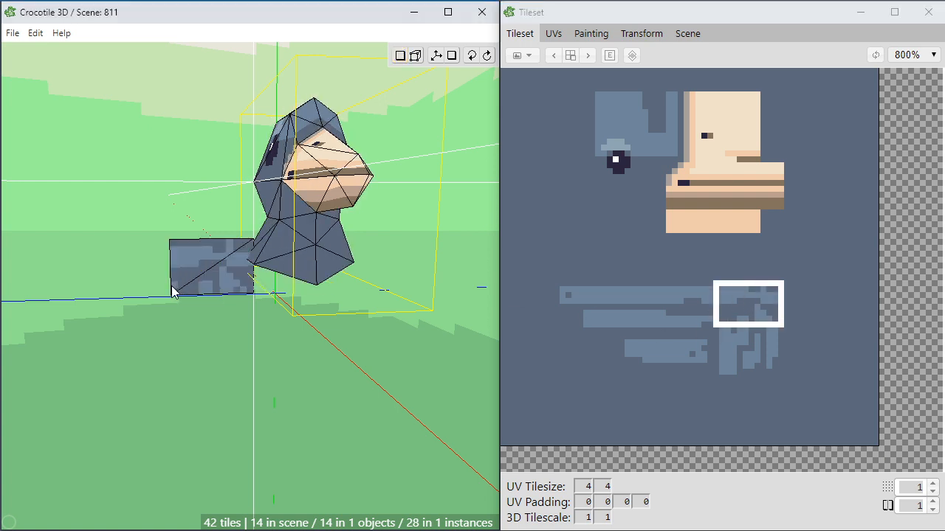
{"action": "left_click", "coordinate": [156, 282]}
{"action": "key", "text": "space"}
{"action": "left_click_drag", "start_coordinate": [127, 325], "coordinate": [158, 325]}
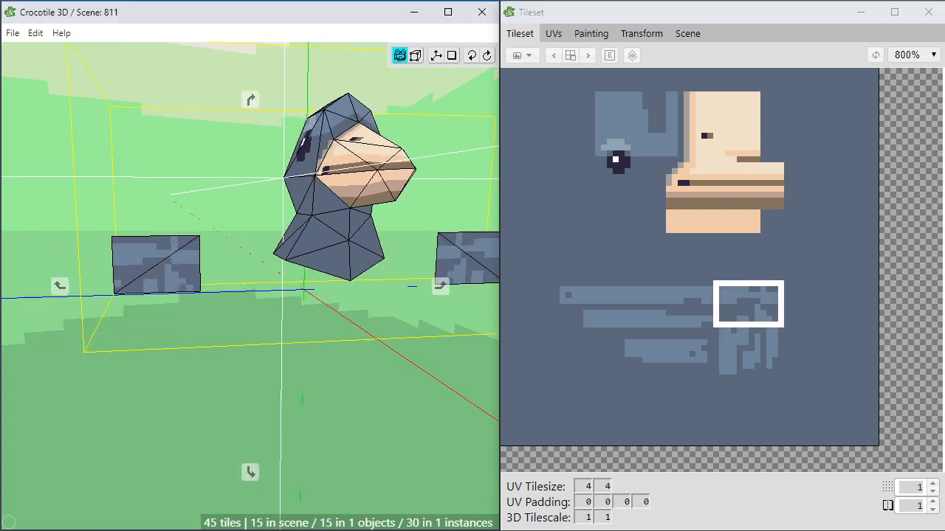
{"action": "right_click_drag", "start_coordinate": [158, 325], "coordinate": [178, 325]}
{"action": "left_click_drag", "start_coordinate": [344, 386], "coordinate": [320, 382]}
{"action": "right_click_drag", "start_coordinate": [320, 381], "coordinate": [342, 381]}
{"action": "key", "text": "space"}
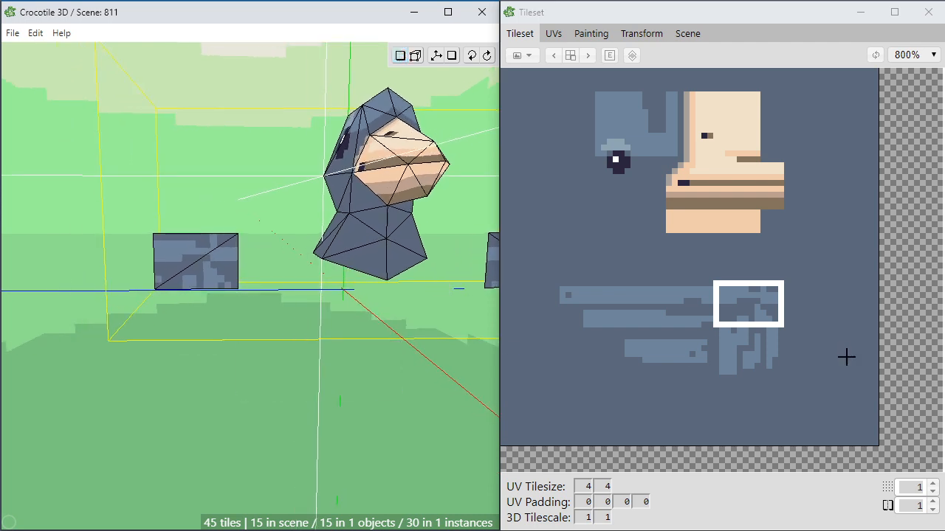
Place the three short upright feathers as 1-by-2-tile pieces side by side directly beneath the larger feather piece.
{"action": "left_click_drag", "start_coordinate": [770, 334], "coordinate": [773, 363]}
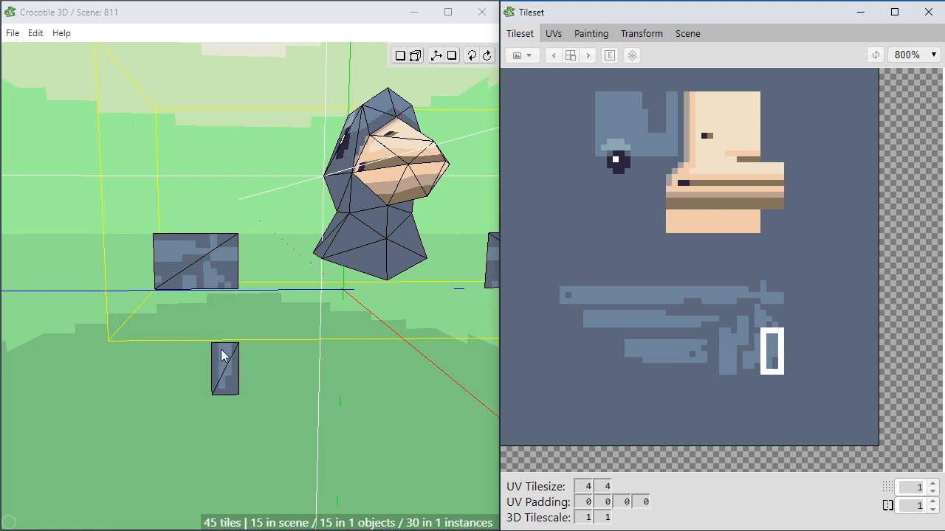
{"action": "left_click", "coordinate": [223, 335]}
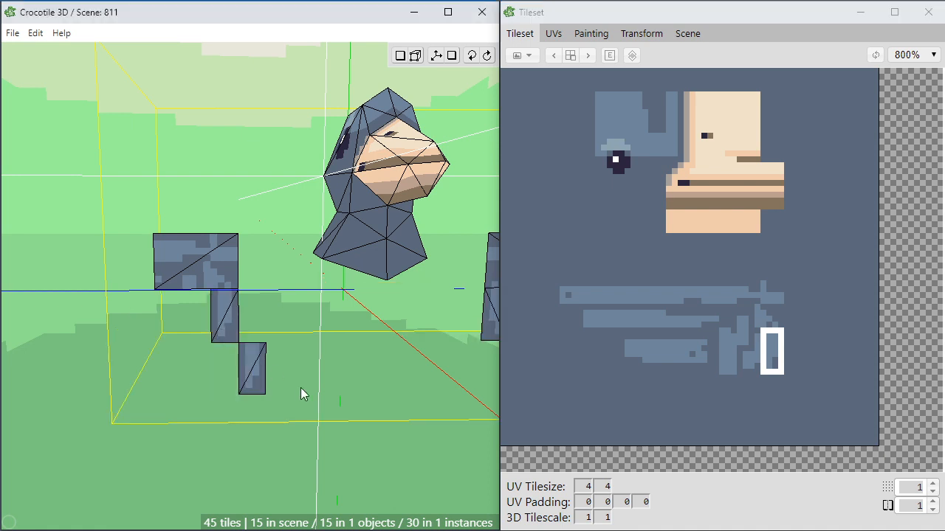
{"action": "mouse_move", "coordinate": [750, 339]}
{"action": "left_mouse_down"}
{"action": "mouse_move", "coordinate": [749, 359]}
{"action": "mouse_move", "coordinate": [729, 361]}
{"action": "left_mouse_up"}
{"action": "left_click", "coordinate": [209, 332]}
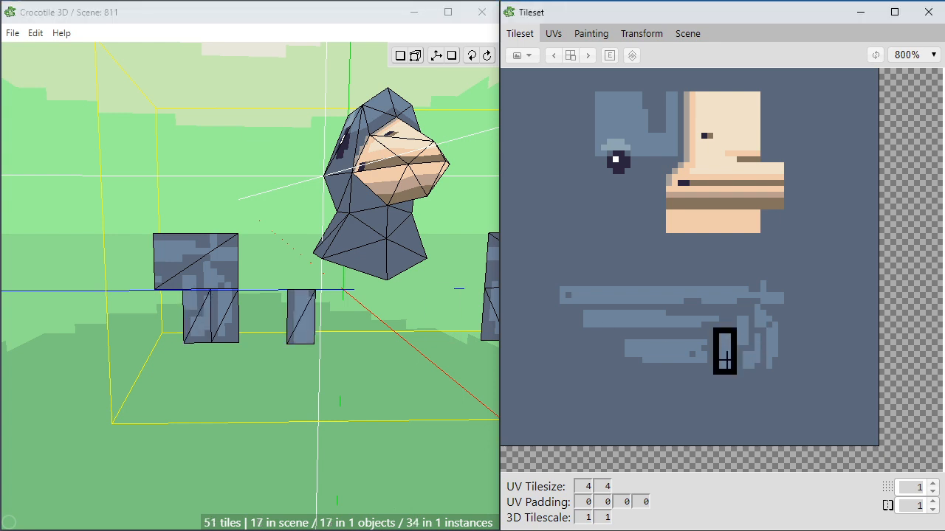
{"action": "left_click", "coordinate": [160, 325]}
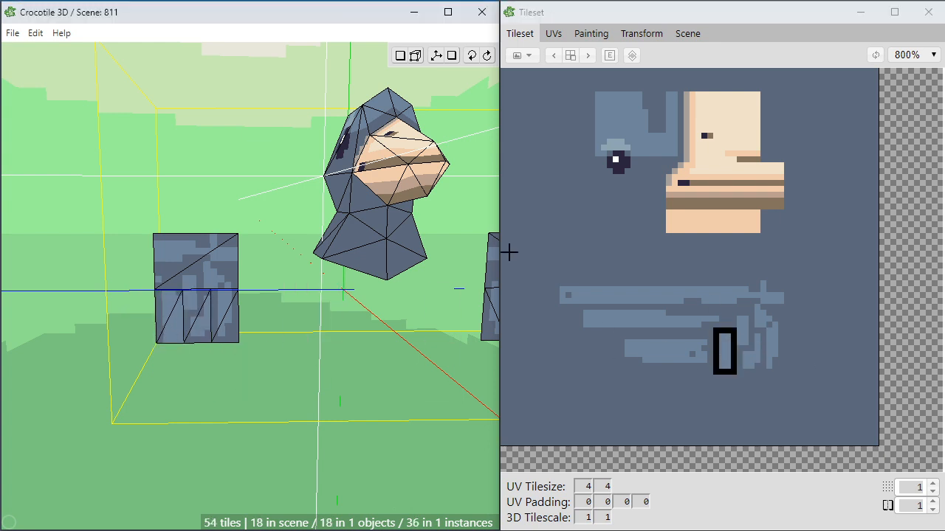
Cut the upper feather piece vertically into three columns that line up with the narrow pieces beneath it.
{"action": "key", "text": "Tab"}
{"action": "left_click", "coordinate": [206, 273]}
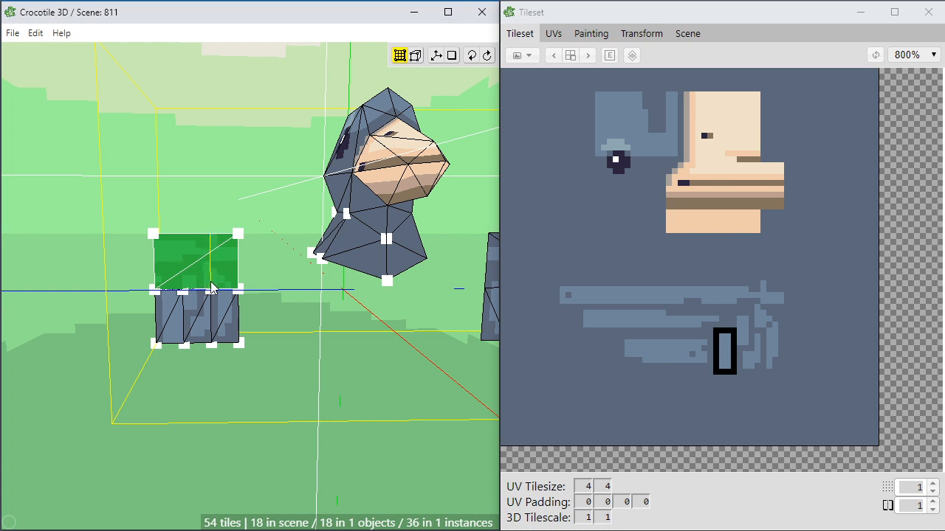
{"action": "left_click", "coordinate": [211, 284]}
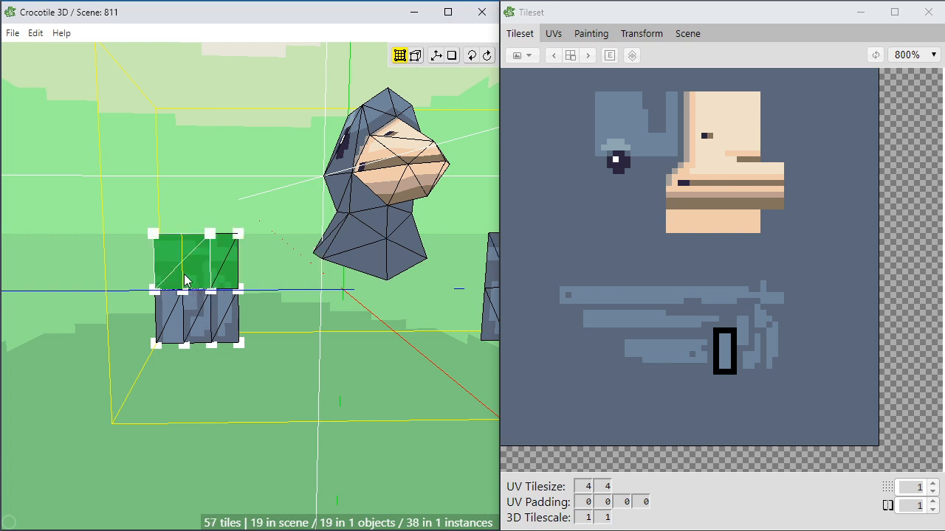
{"action": "left_click", "coordinate": [183, 281]}
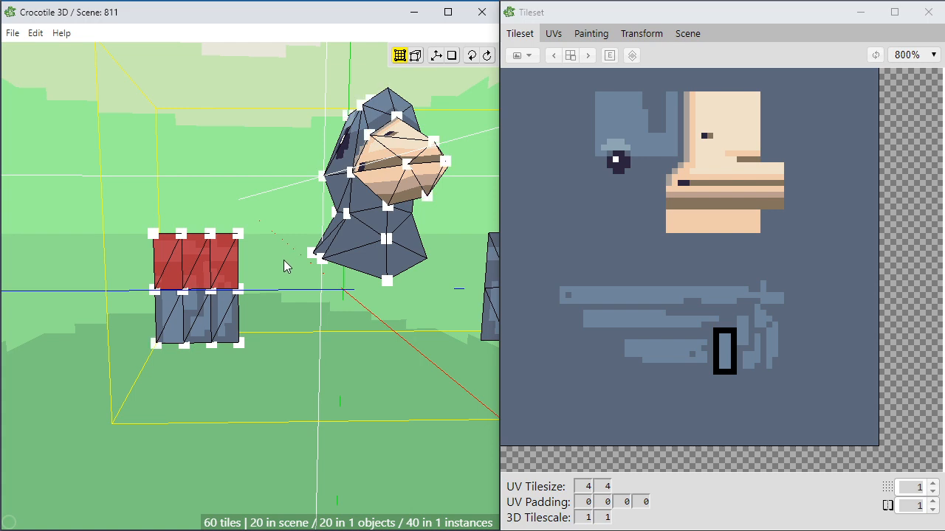
{"action": "left_click", "coordinate": [284, 259]}
{"action": "key", "text": "space"}
{"action": "left_click_drag", "start_coordinate": [262, 337], "coordinate": [241, 324]}
{"action": "key", "text": "space"}
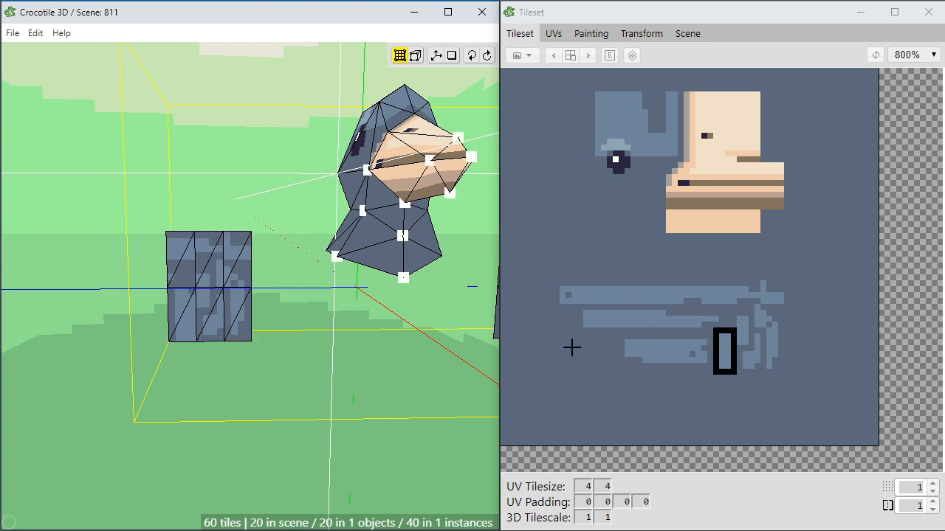
Place the lower 4-by-2-tile and middle 6-by-1-tile long feathers as flat pieces in the scene beside the upright feathers.
{"action": "mouse_move", "coordinate": [707, 336]}
{"action": "left_mouse_down"}
{"action": "mouse_move", "coordinate": [649, 348]}
{"action": "mouse_move", "coordinate": [620, 371]}
{"action": "mouse_move", "coordinate": [624, 363]}
{"action": "left_mouse_up"}
{"action": "left_click", "coordinate": [122, 317]}
{"action": "left_click", "coordinate": [56, 332]}
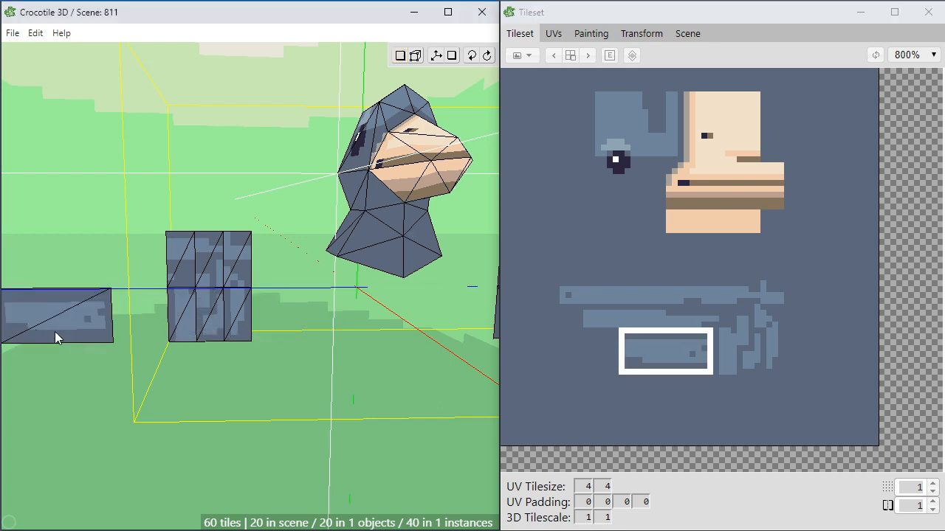
{"action": "middle_click_drag", "start_coordinate": [55, 333], "coordinate": [267, 399]}
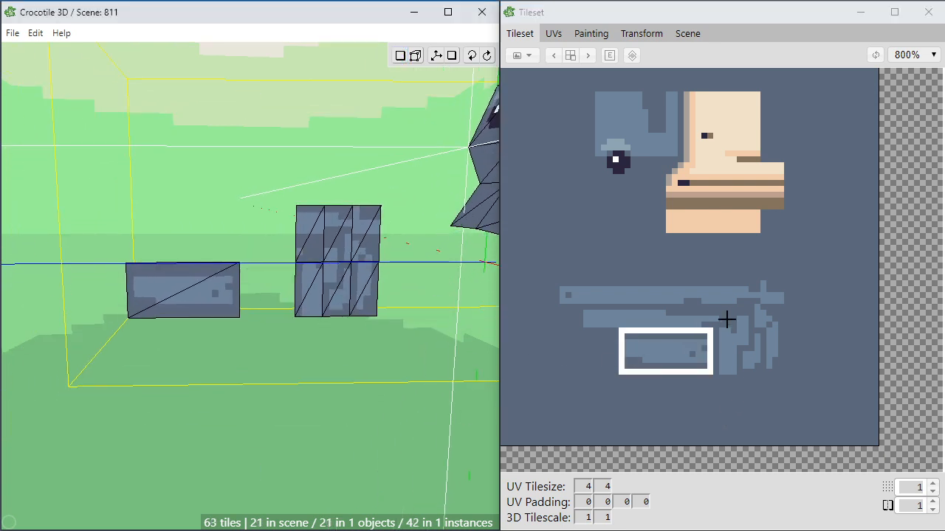
{"action": "mouse_move", "coordinate": [705, 318]}
{"action": "left_mouse_down"}
{"action": "mouse_move", "coordinate": [565, 323]}
{"action": "mouse_move", "coordinate": [577, 321]}
{"action": "left_mouse_up"}
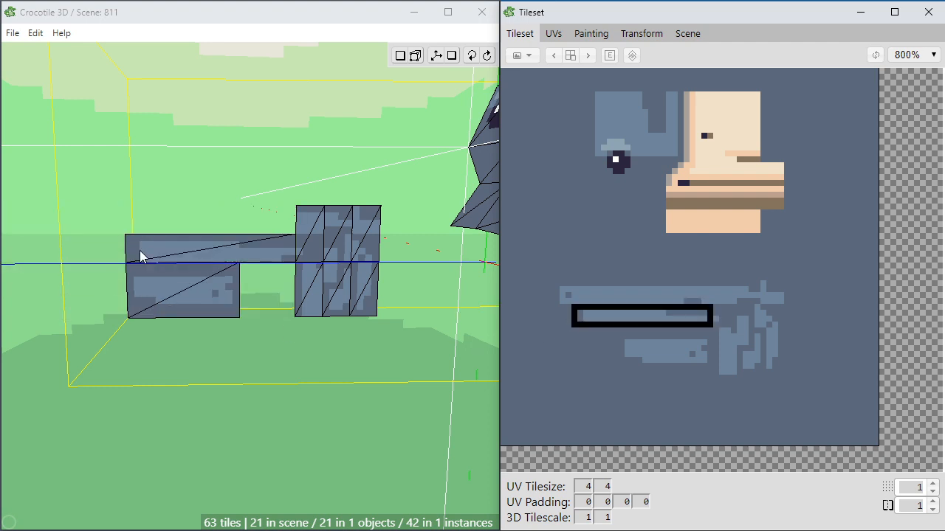
{"action": "left_click", "coordinate": [106, 262]}
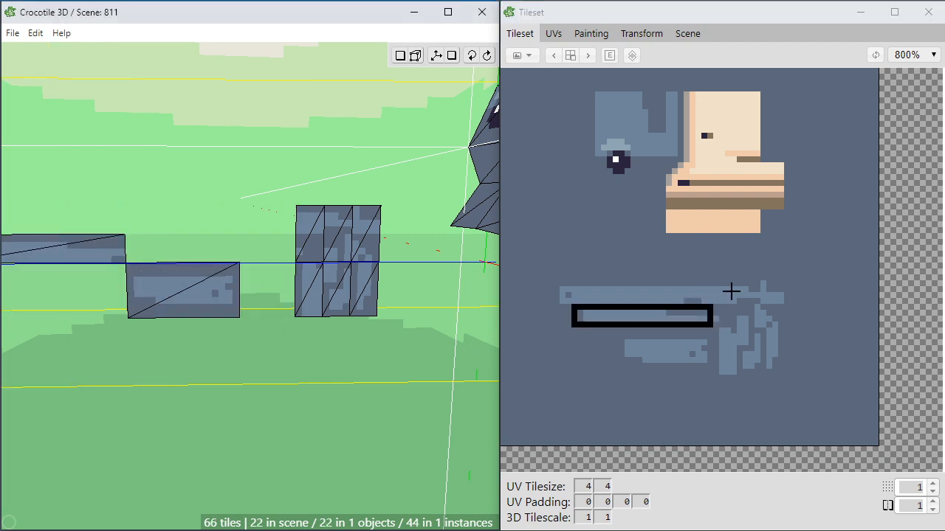
Place the uppermost long feather as a 7-by-1-tile piece above the other two long feathers.
{"action": "left_click_drag", "start_coordinate": [703, 296], "coordinate": [553, 293]}
{"action": "right_click_drag", "start_coordinate": [457, 289], "coordinate": [65, 216]}
{"action": "left_click", "coordinate": [219, 226]}
{"action": "key", "text": "Tab"}
{"action": "middle_click_drag", "start_coordinate": [369, 347], "coordinate": [286, 342]}
{"action": "right_click_drag", "start_coordinate": [285, 347], "coordinate": [362, 329]}
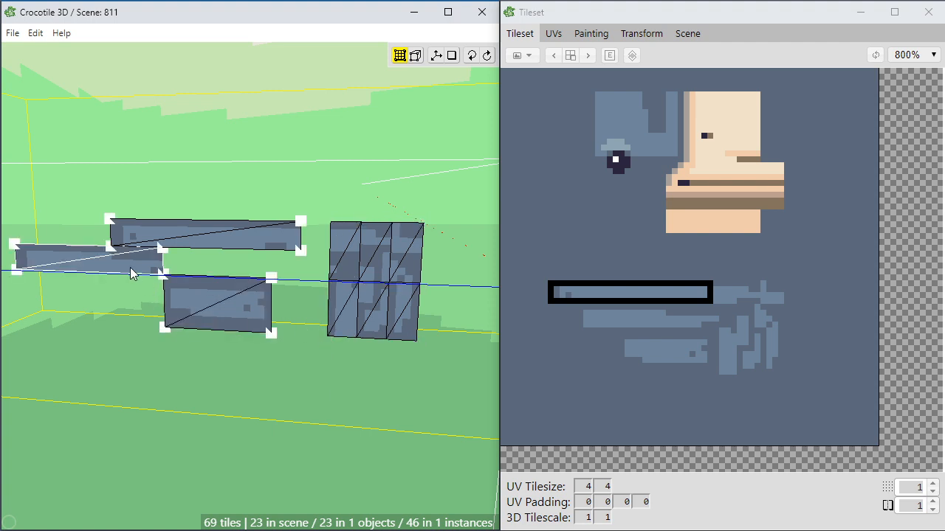
Move the middle and lower long feather pieces toward the upright block so their inner ends roughly align under the uppermost one.
{"action": "key", "text": "f"}
{"action": "key", "text": "ctrl+z"}
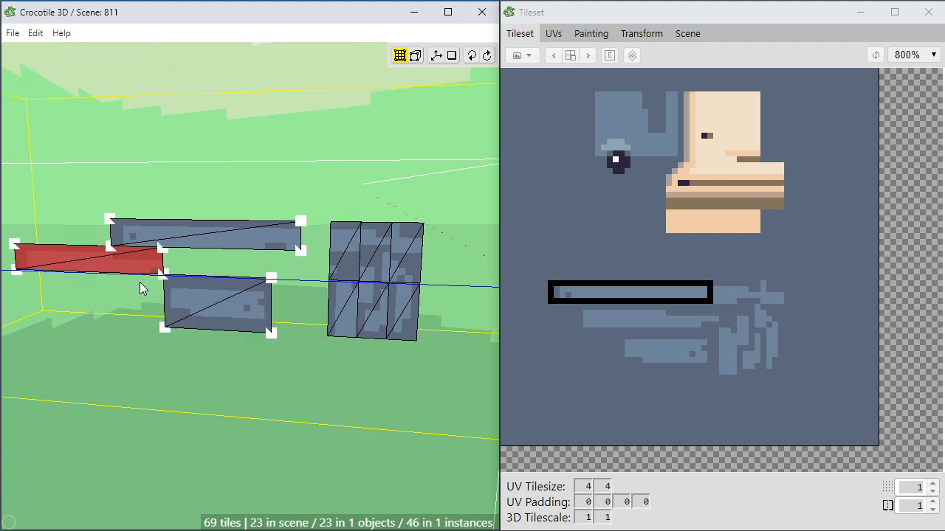
{"action": "left_click_drag", "start_coordinate": [139, 281], "coordinate": [168, 306]}
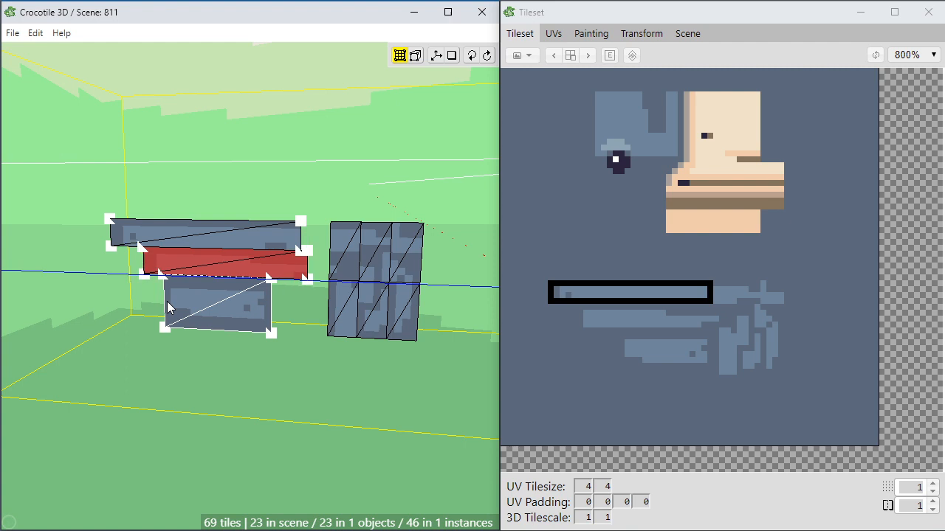
{"action": "key", "text": "Escape"}
{"action": "left_click", "coordinate": [251, 312]}
{"action": "key", "text": "shift+d"}
{"action": "key", "text": "shift+d"}
{"action": "key", "text": "shift+d"}
{"action": "key", "text": "shift+d"}
{"action": "key", "text": "shift+d"}
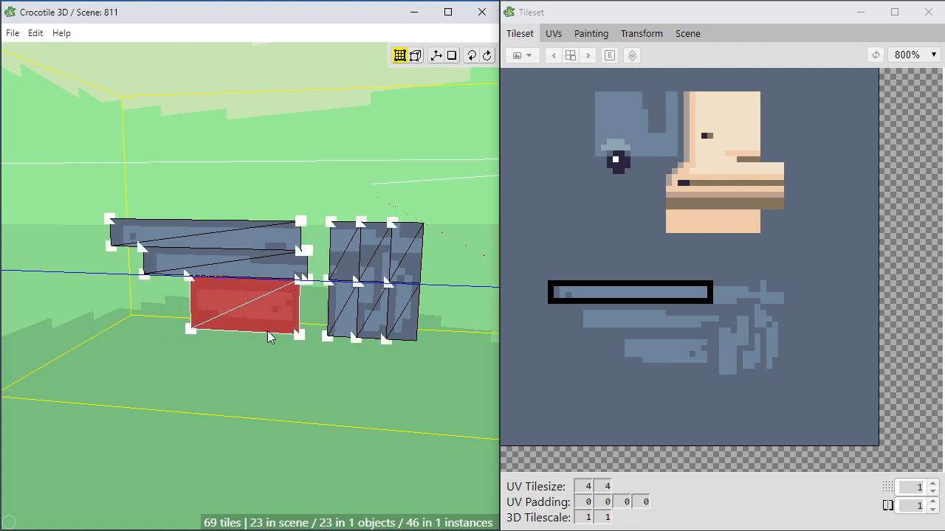
{"action": "left_click", "coordinate": [338, 398]}
Move the inner bottom corner of the lower long feather upward and slightly toward the upright feather block.
{"action": "scroll", "coordinate": [354, 376], "scroll_direction": "up", "scroll_amount": 2}
{"action": "right_click_drag", "start_coordinate": [378, 343], "coordinate": [316, 330]}
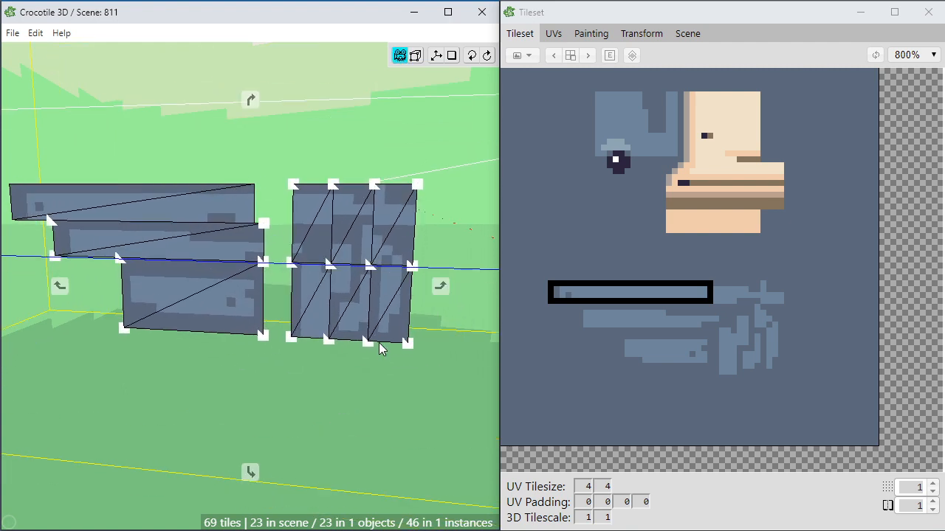
{"action": "left_click", "coordinate": [263, 337]}
{"action": "key", "text": "shift+w"}
{"action": "key", "text": "shift+w"}
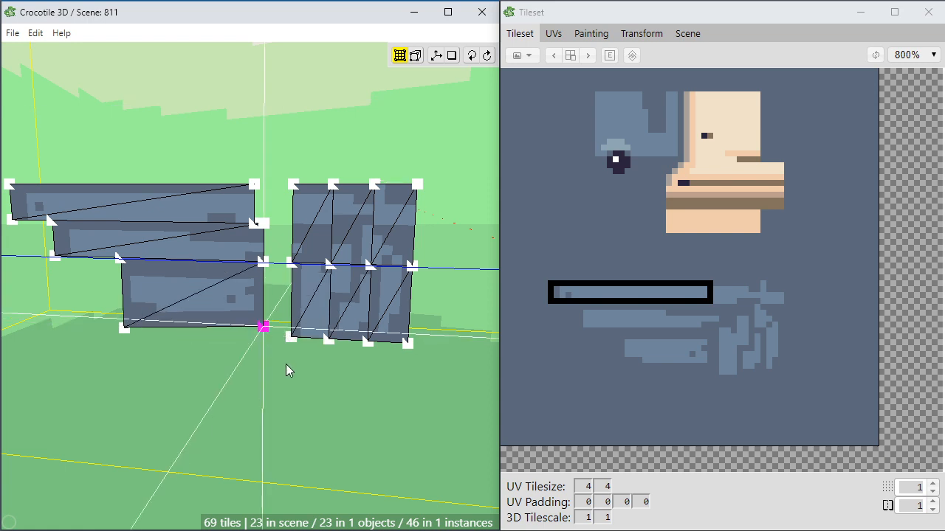
{"action": "key", "text": "shift+d"}
{"action": "left_click", "coordinate": [286, 364]}
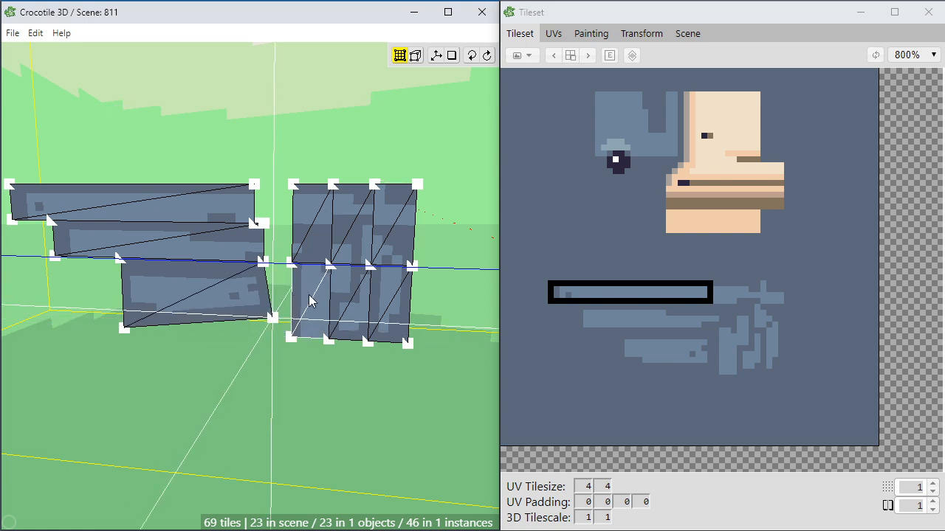
Move the lower long feather's outer top corner downward and its outer bottom corner inward toward the upright block.
{"action": "left_click", "coordinate": [125, 260]}
{"action": "key", "text": "shift+s"}
{"action": "key", "text": "shift+s"}
{"action": "key", "text": "shift+s"}
{"action": "left_click", "coordinate": [137, 325]}
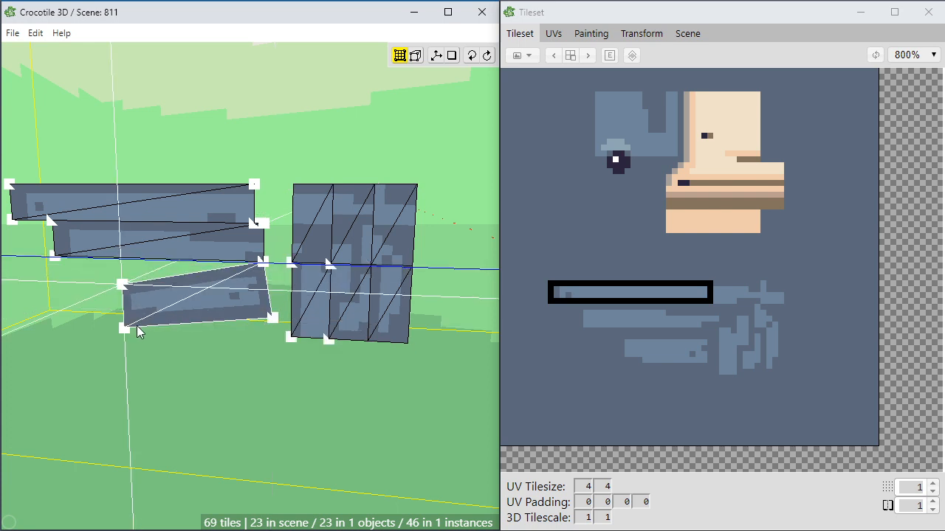
{"action": "left_click", "coordinate": [123, 328]}
{"action": "key", "text": "shift+d"}
{"action": "key", "text": "shift+d"}
{"action": "key", "text": "shift+d"}
{"action": "key", "text": "shift+d"}
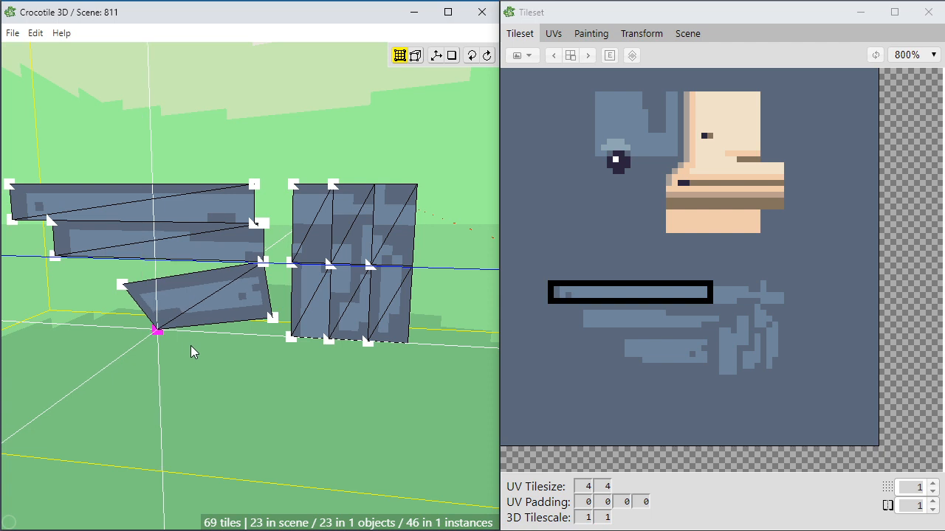
{"action": "key", "text": "shift+a"}
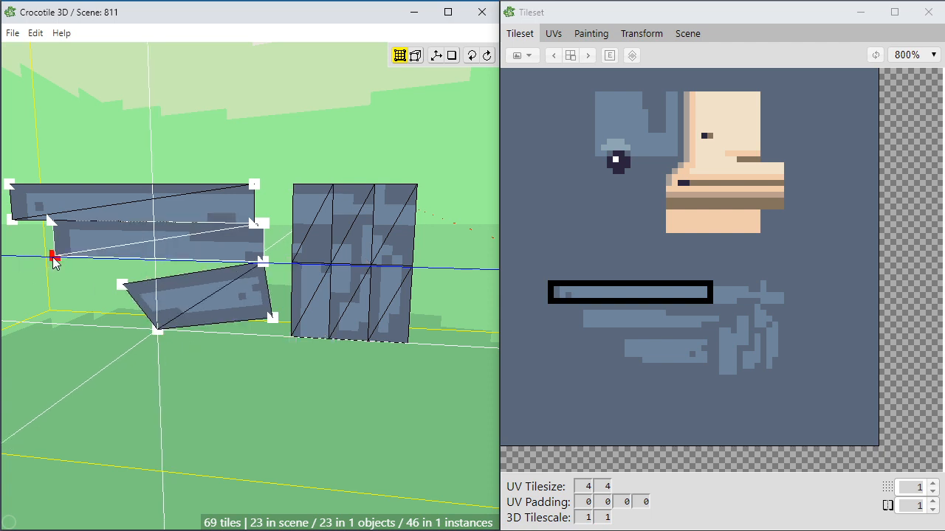
Lower the outer bottom corner of the middle long feather slightly.
{"action": "left_click", "coordinate": [53, 257]}
{"action": "key", "text": "shift+s"}
{"action": "key", "text": "shift+s"}
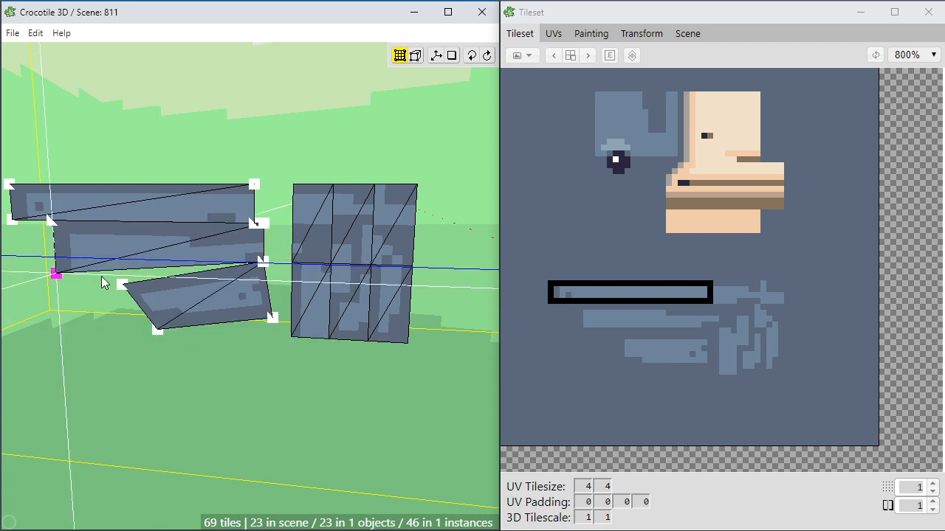
{"action": "key", "text": "shift+w"}
{"action": "key", "text": "shift+w"}
{"action": "key", "text": "shift+s"}
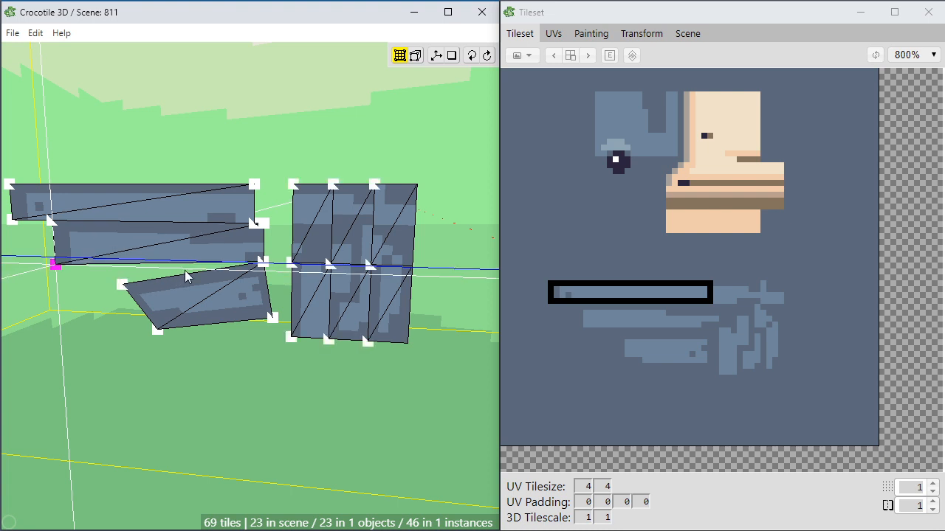
{"action": "left_click", "coordinate": [184, 270]}
Cut the middle and uppermost long feathers vertically, in line with the lower feather's outer end.
{"action": "left_click", "coordinate": [123, 245]}
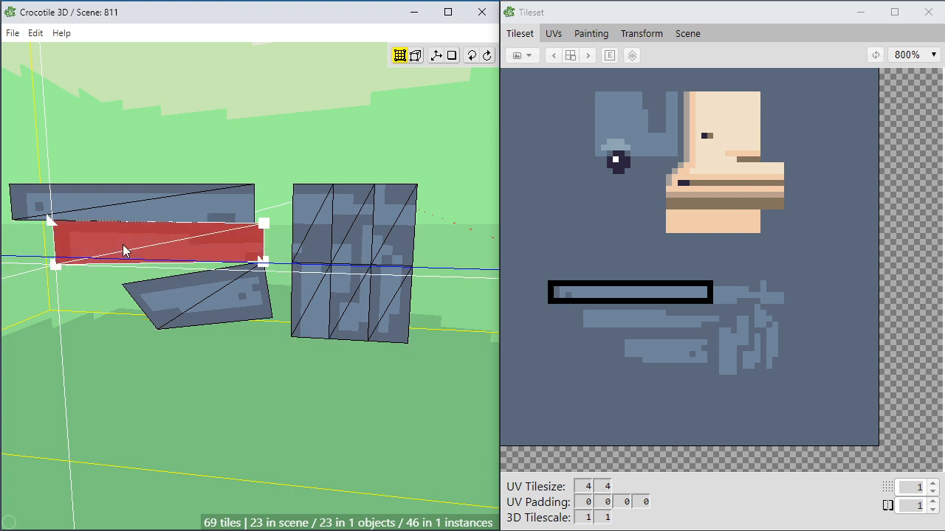
{"action": "left_click", "coordinate": [122, 245]}
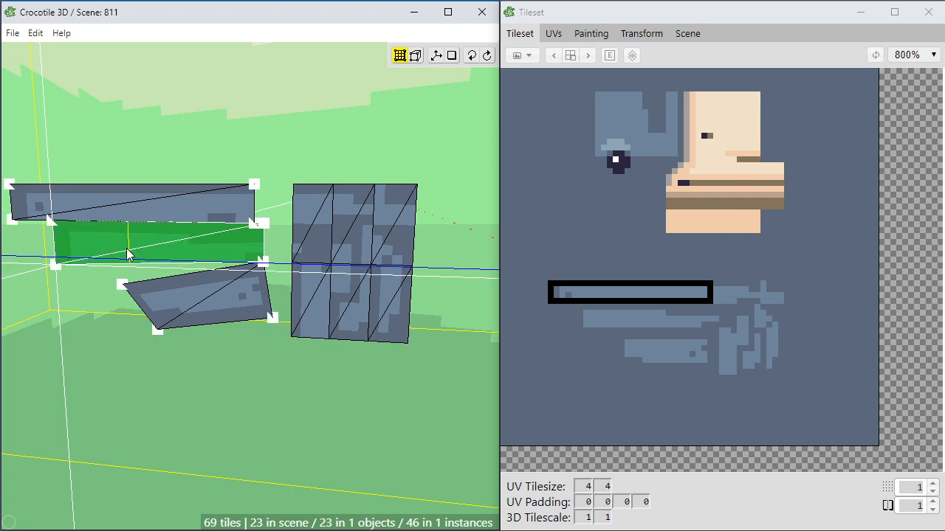
{"action": "left_click", "coordinate": [121, 248]}
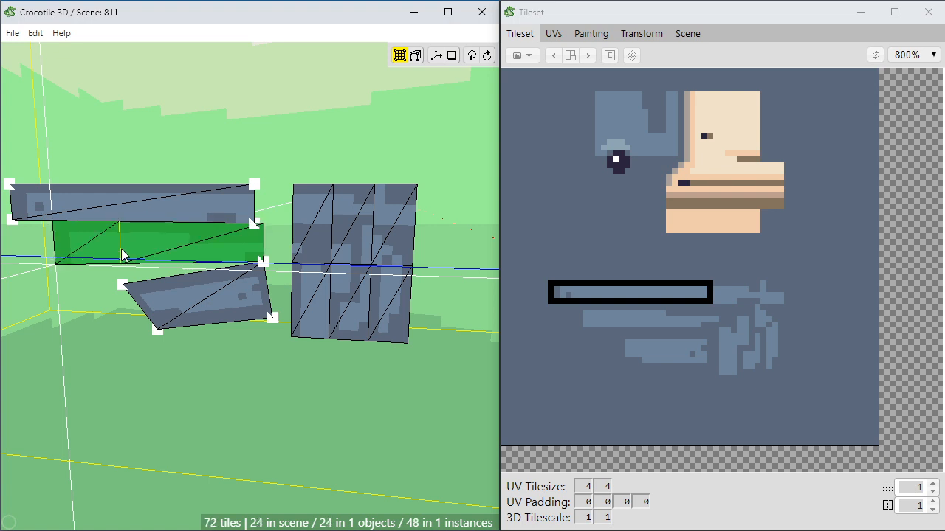
{"action": "left_click", "coordinate": [120, 206], "text": "shift"}
{"action": "key", "text": "k"}
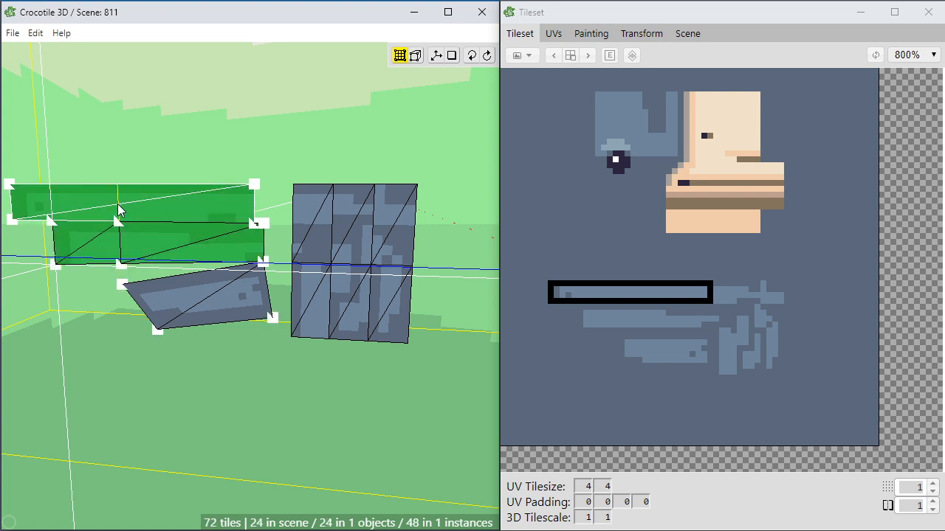
{"action": "left_click", "coordinate": [118, 205]}
Join the middle feather's new bottom vertex with the lower feather's outer top corner and shift the cut's upper seam vertex slightly outward.
{"action": "left_click_drag", "start_coordinate": [122, 273], "coordinate": [170, 316]}
{"action": "right_click_drag", "start_coordinate": [152, 324], "coordinate": [179, 348]}
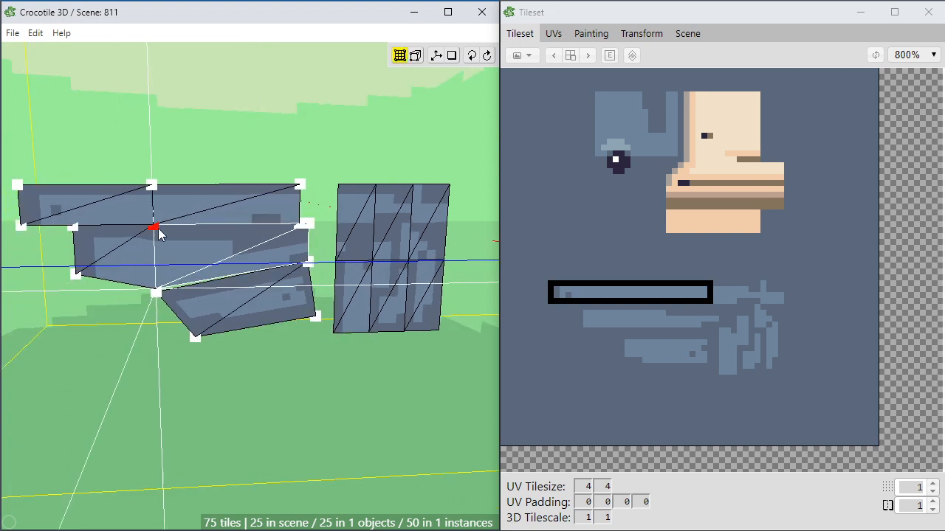
{"action": "left_click_drag", "start_coordinate": [154, 225], "coordinate": [143, 226]}
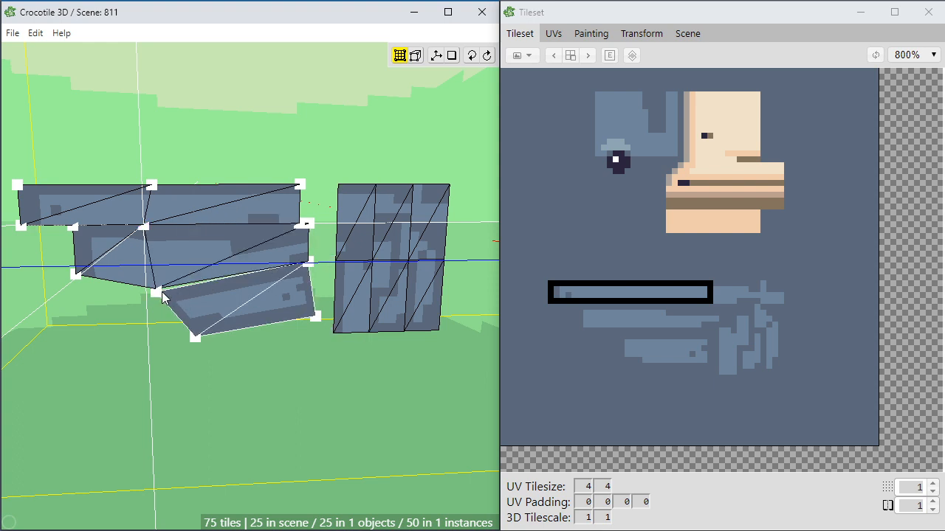
{"action": "scroll", "coordinate": [158, 316], "scroll_direction": "up", "scroll_amount": 2}
{"action": "right_click_drag", "start_coordinate": [158, 316], "coordinate": [130, 323]}
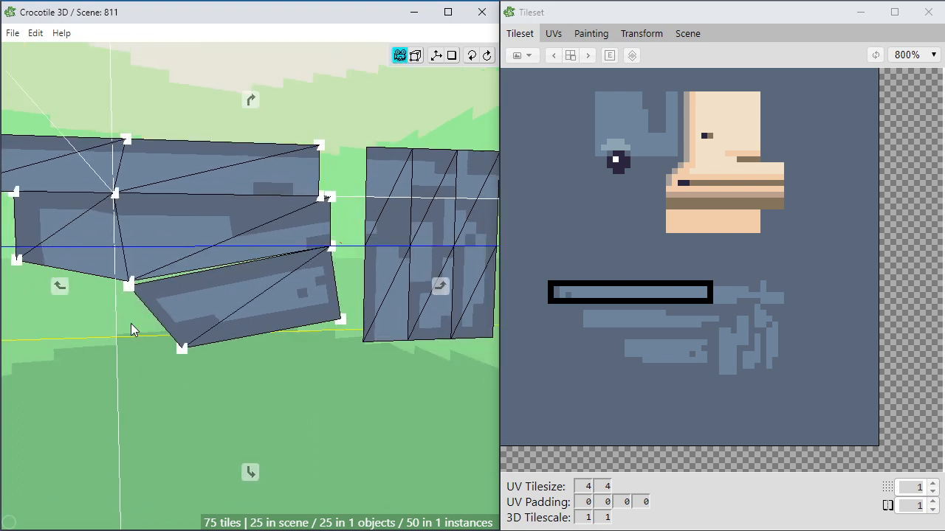
{"action": "left_click", "coordinate": [129, 288]}
{"action": "mouse_move", "coordinate": [131, 290]}
{"action": "left_mouse_down"}
{"action": "mouse_move", "coordinate": [169, 281]}
{"action": "mouse_move", "coordinate": [129, 281]}
{"action": "left_mouse_up"}
{"action": "scroll", "coordinate": [180, 339], "scroll_direction": "down", "scroll_amount": 1}
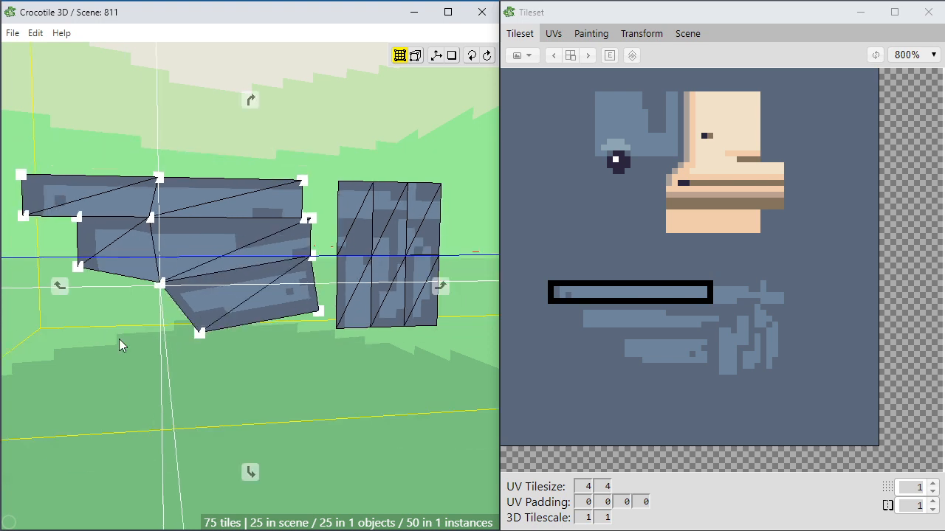
Cut the uppermost feather's outer section above the middle feather's outer end and pull the shared seam vertex slightly downward.
{"action": "right_click_drag", "start_coordinate": [119, 339], "coordinate": [88, 267]}
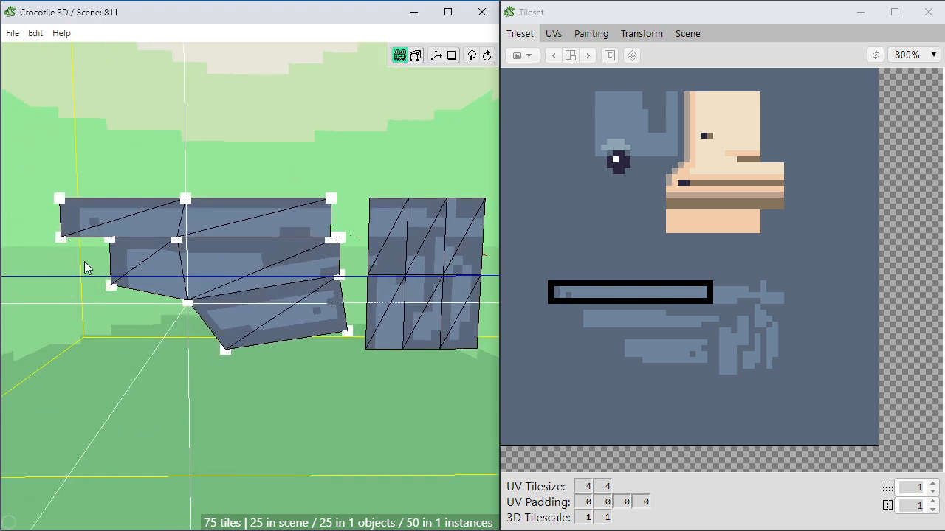
{"action": "left_click", "coordinate": [112, 230]}
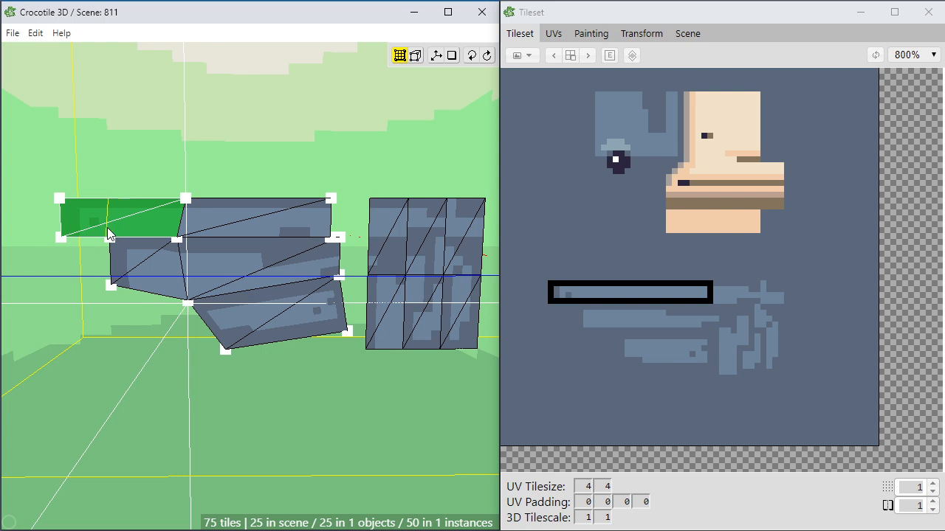
{"action": "left_click", "coordinate": [107, 235]}
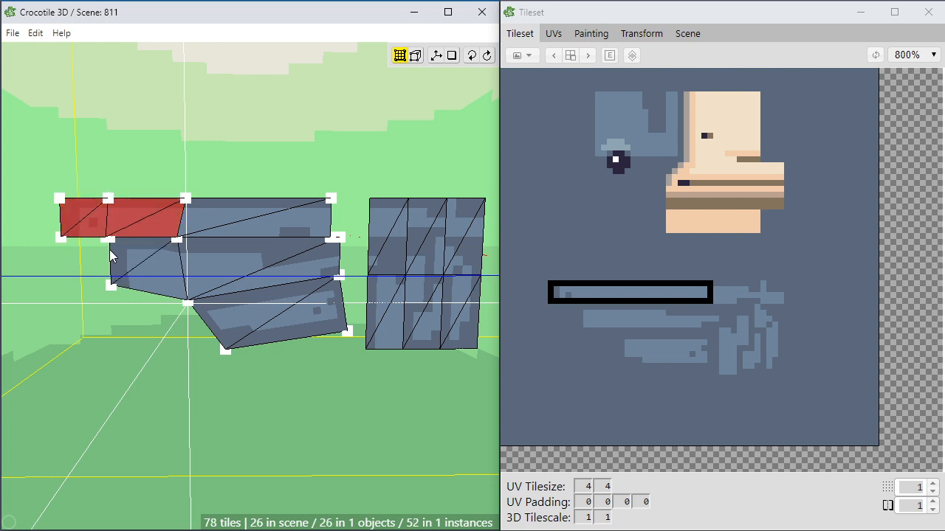
{"action": "mouse_move", "coordinate": [108, 240]}
{"action": "left_mouse_down"}
{"action": "mouse_move", "coordinate": [101, 257]}
{"action": "mouse_move", "coordinate": [105, 239]}
{"action": "mouse_move", "coordinate": [105, 249]}
{"action": "left_mouse_up"}
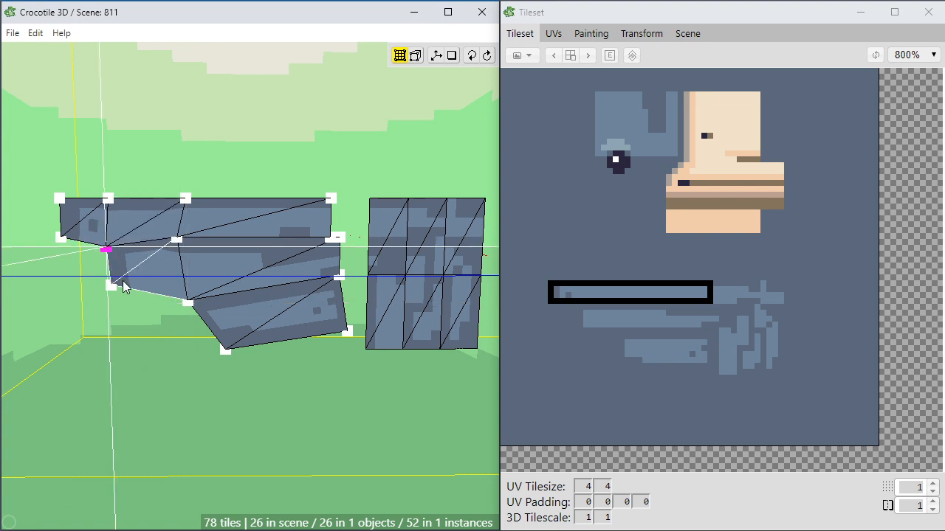
Bulge the upright block's side facing the long feathers by moving its middle vertex slightly toward them.
{"action": "middle_click_drag", "start_coordinate": [186, 359], "coordinate": [110, 297]}
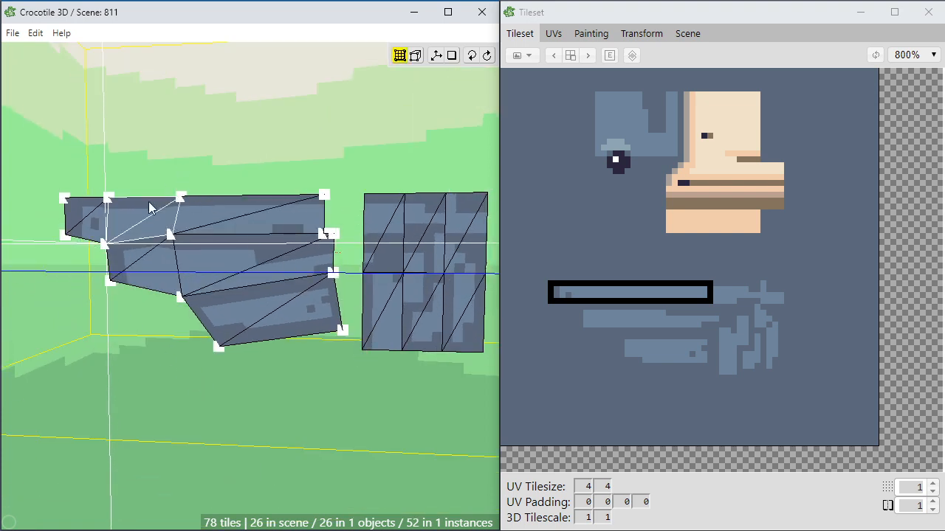
{"action": "middle_click_drag", "start_coordinate": [408, 307], "coordinate": [365, 300]}
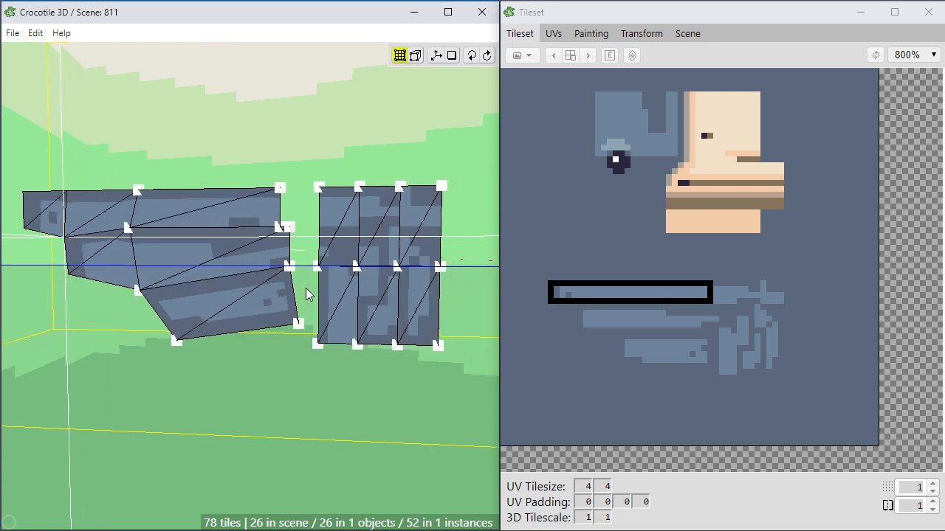
{"action": "left_click_drag", "start_coordinate": [316, 276], "coordinate": [288, 277]}
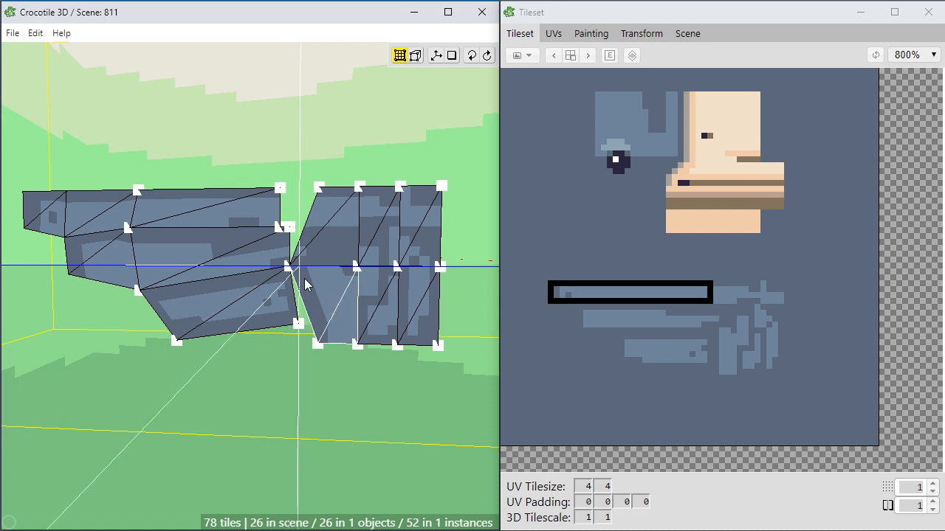
{"action": "left_click_drag", "start_coordinate": [305, 278], "coordinate": [323, 278]}
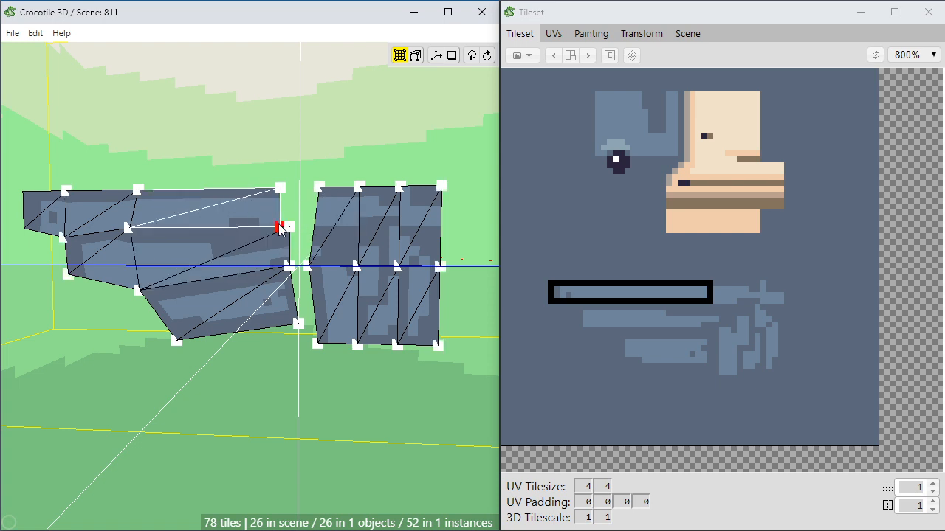
Snap the uppermost feather's inner bottom corner onto the middle feather's inner top corner and lower the central seam vertex slightly.
{"action": "left_click_drag", "start_coordinate": [281, 228], "coordinate": [290, 226]}
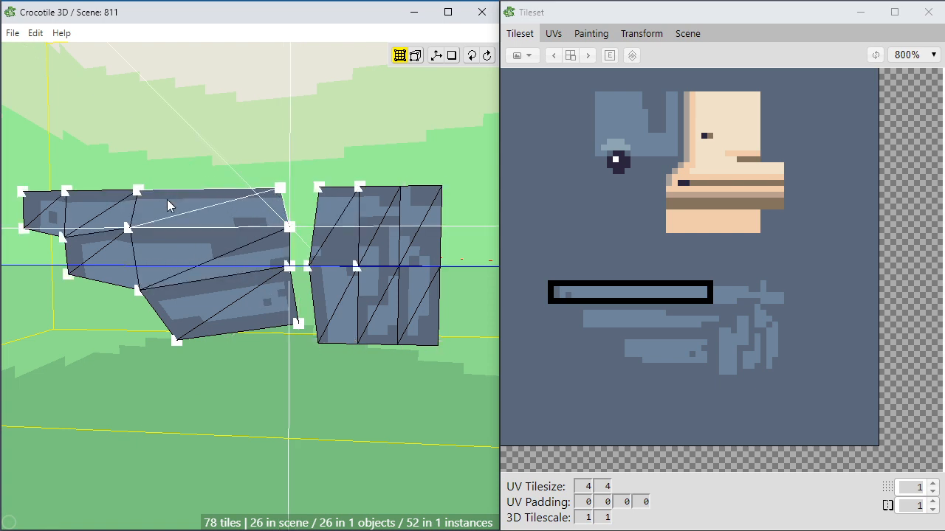
{"action": "left_click_drag", "start_coordinate": [130, 229], "coordinate": [130, 238]}
{"action": "key", "text": "space"}
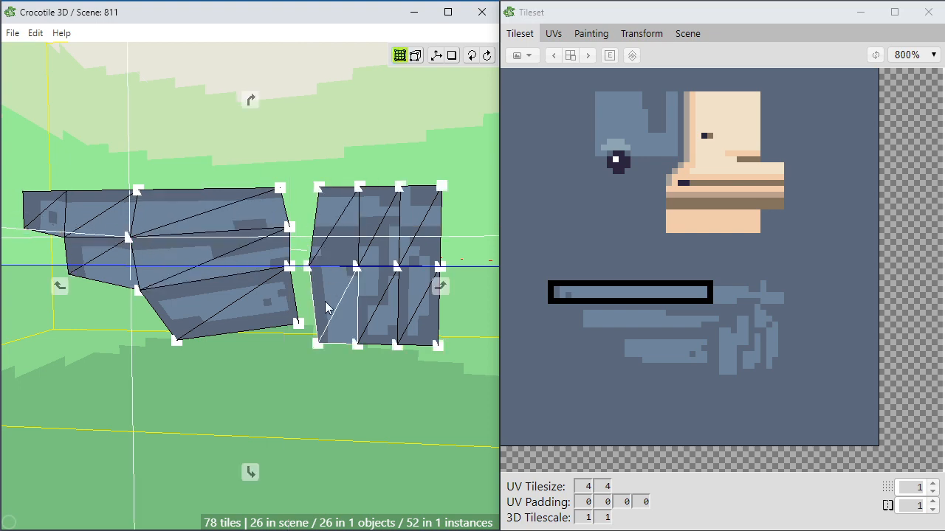
{"action": "left_click_drag", "start_coordinate": [327, 306], "coordinate": [347, 295]}
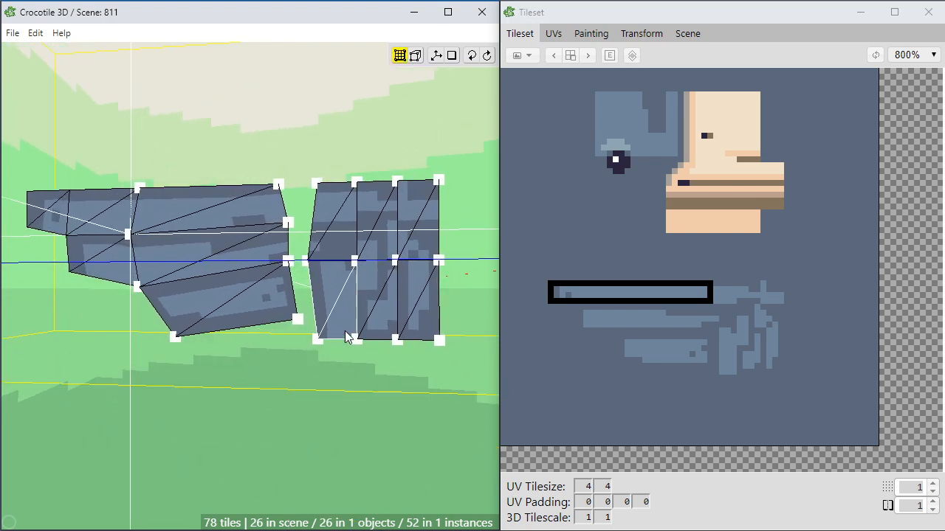
Move the whole upright feather block downward beside the long feathers.
{"action": "mouse_move", "coordinate": [299, 369]}
{"action": "left_mouse_down"}
{"action": "mouse_move", "coordinate": [335, 322]}
{"action": "mouse_move", "coordinate": [314, 366]}
{"action": "left_mouse_up"}
{"action": "left_click_drag", "start_coordinate": [460, 139], "coordinate": [314, 416]}
{"action": "key", "text": "s"}
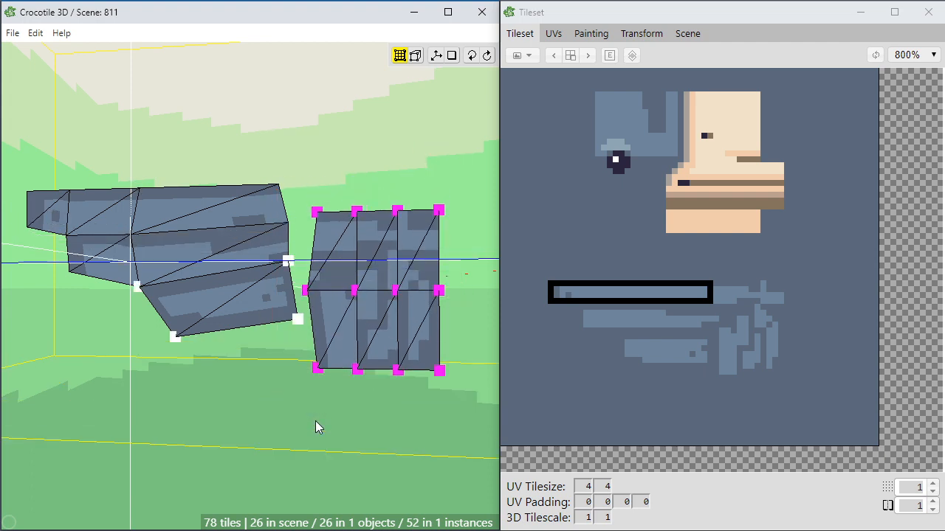
{"action": "left_click", "coordinate": [315, 421]}
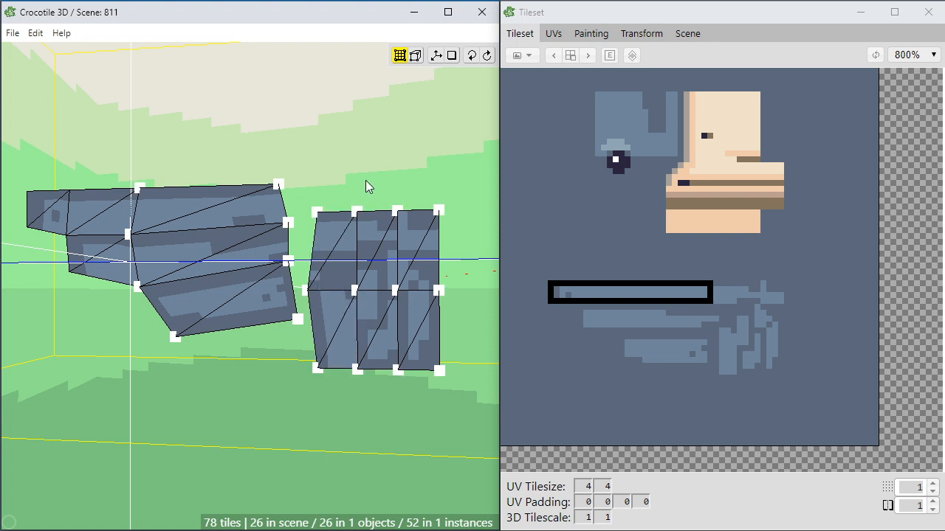
Raise the upright block's two top vertices nearest the long feathers, moving the nearest one farther up and toward them.
{"action": "left_click_drag", "start_coordinate": [365, 186], "coordinate": [312, 231]}
{"action": "key", "text": "w"}
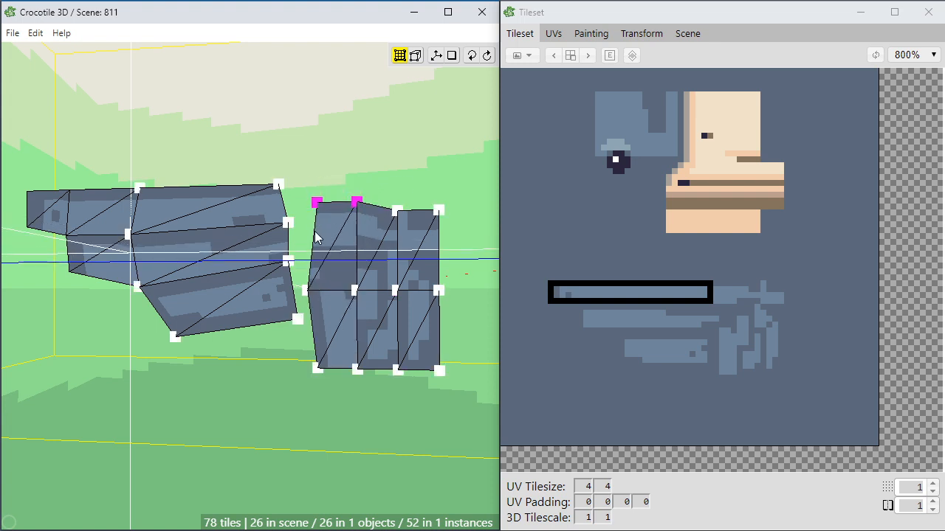
{"action": "left_click_drag", "start_coordinate": [328, 185], "coordinate": [307, 211]}
{"action": "key", "text": "a"}
{"action": "key", "text": "w"}
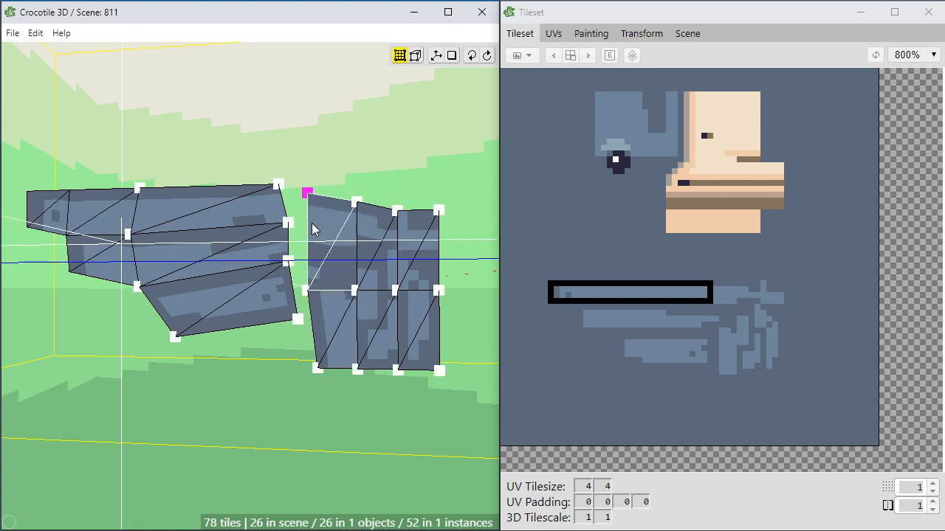
Lower the two top vertices of the upright block farthest from the long feathers.
{"action": "left_click", "coordinate": [376, 347]}
{"action": "left_click_drag", "start_coordinate": [454, 187], "coordinate": [410, 222]}
{"action": "key", "text": "s"}
{"action": "left_click", "coordinate": [406, 381]}
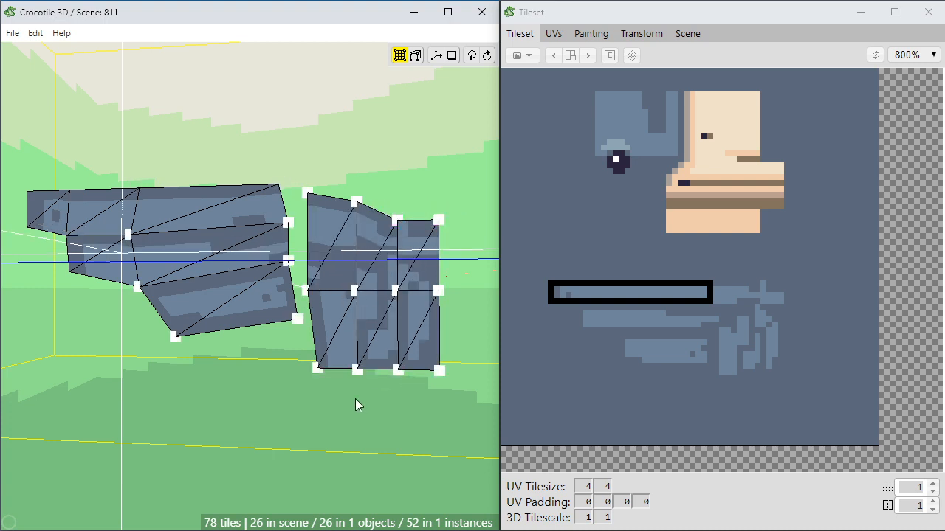
Raise the upright block's second bottom vertex slightly and its bottom corner farthest from the long feathers a bit more.
{"action": "left_click", "coordinate": [357, 368]}
{"action": "key", "text": "w"}
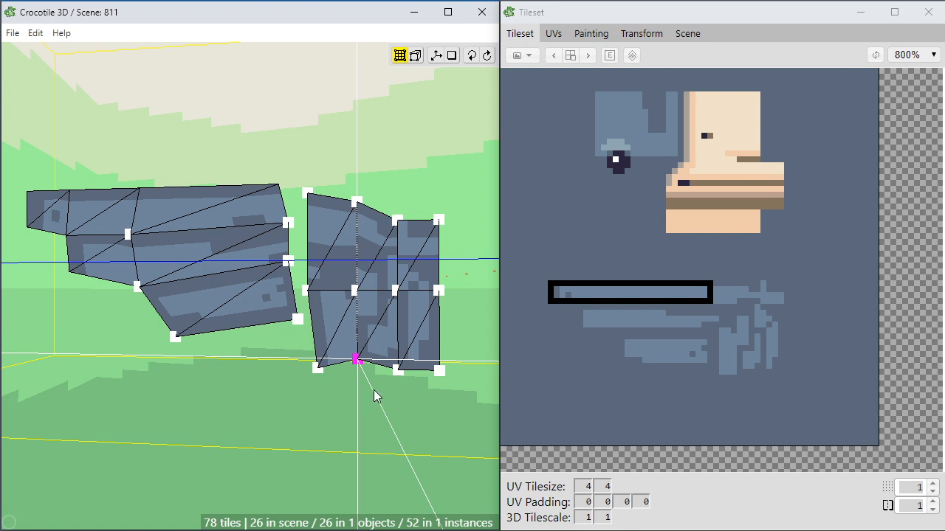
{"action": "left_click", "coordinate": [428, 365]}
{"action": "left_click", "coordinate": [436, 368]}
{"action": "left_click", "coordinate": [436, 373]}
{"action": "key", "text": "w"}
{"action": "left_click", "coordinate": [395, 406]}
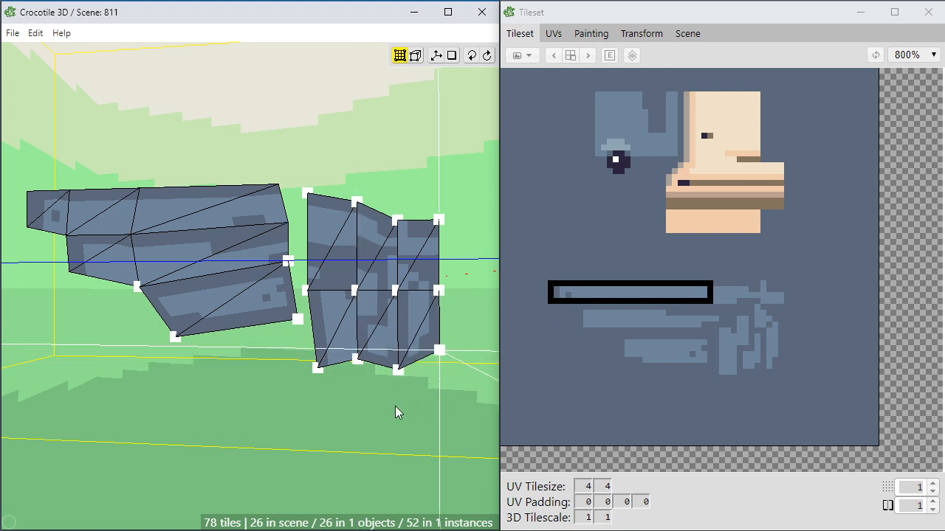
Cut the upright block's lower tile nearest the long feathers horizontally at about mid-height.
{"action": "left_click", "coordinate": [316, 368]}
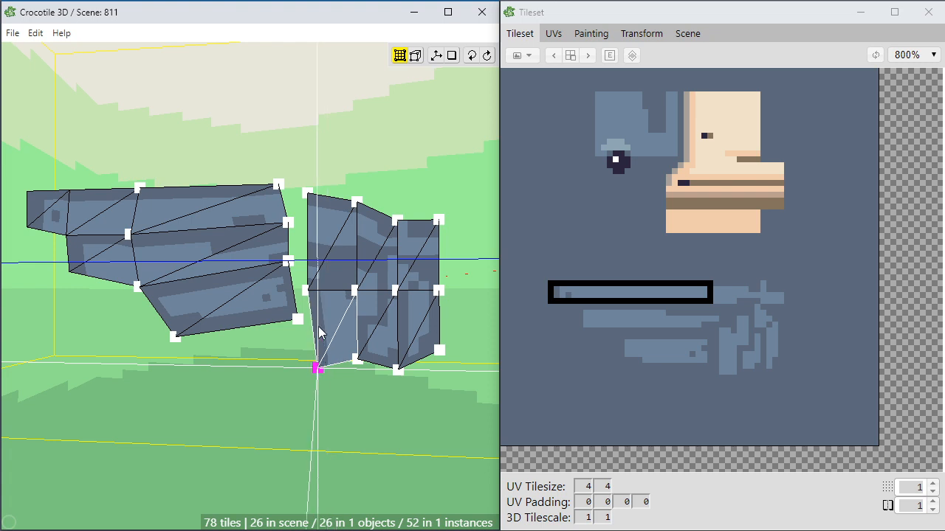
{"action": "key", "text": "x"}
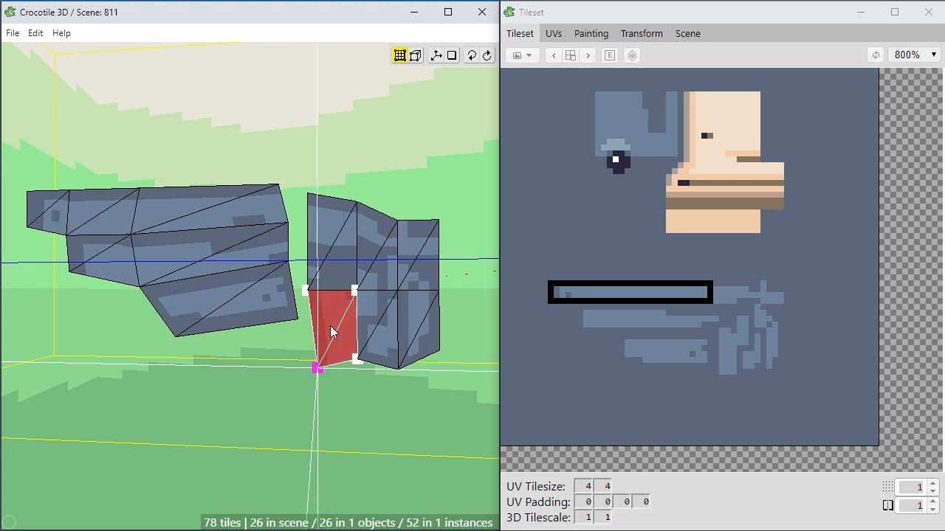
{"action": "scroll", "coordinate": [331, 327], "scroll_direction": "up", "scroll_amount": 1}
{"action": "key", "text": "c"}
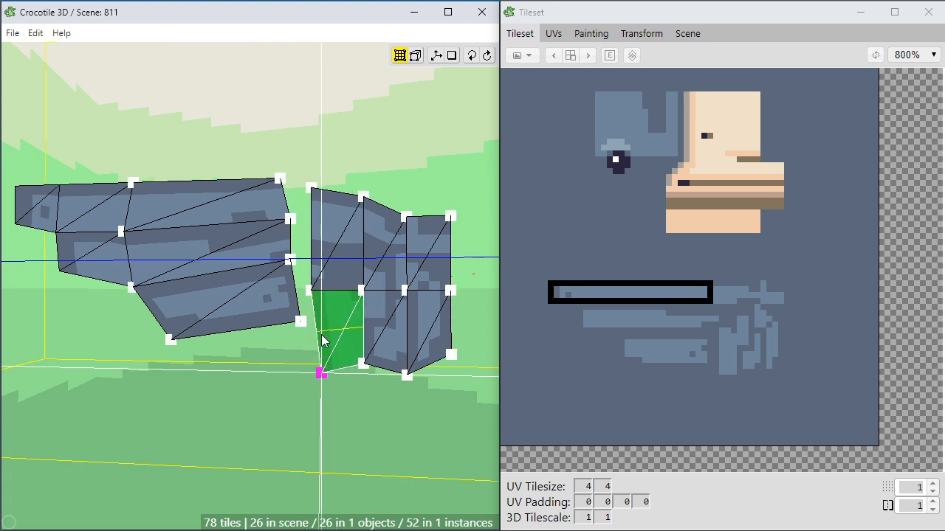
{"action": "left_click", "coordinate": [323, 341]}
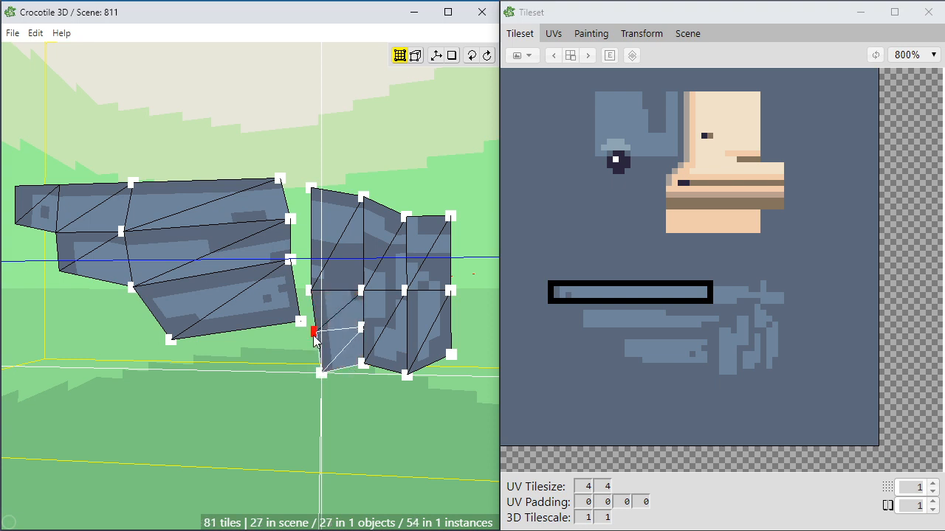
Move the lower cut's outer vertex on the upright block down and farther toward the long feathers.
{"action": "left_click", "coordinate": [314, 335]}
{"action": "key", "text": "a"}
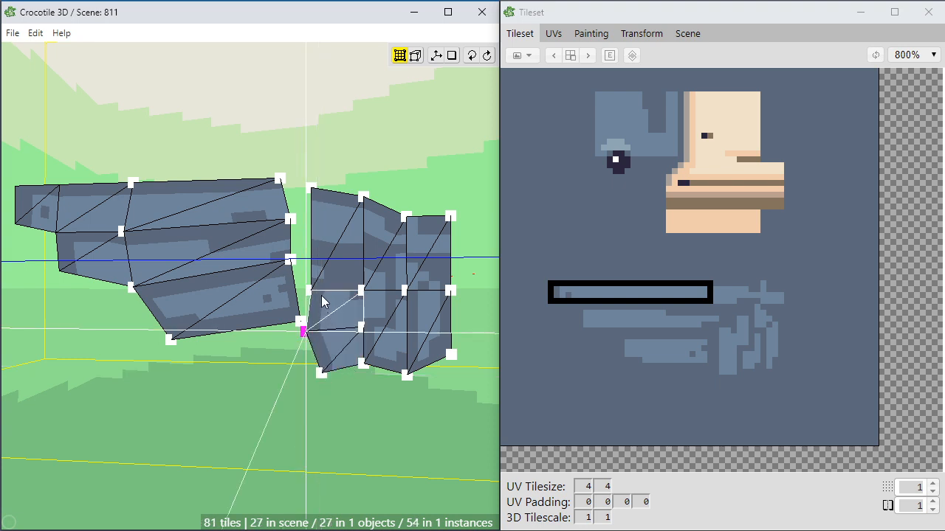
{"action": "key", "text": "s"}
{"action": "key", "text": "s"}
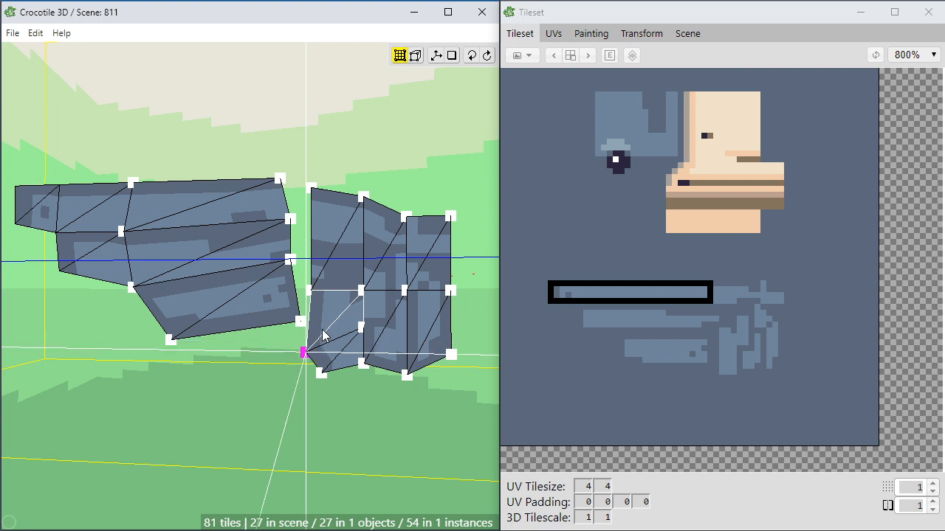
{"action": "key", "text": "a"}
Lower the upright block's middle edge vertex and join it to the bottom end corner of the lowest long feather.
{"action": "left_click", "coordinate": [310, 290]}
{"action": "key", "text": "s"}
{"action": "key", "text": "s"}
{"action": "key", "text": "s"}
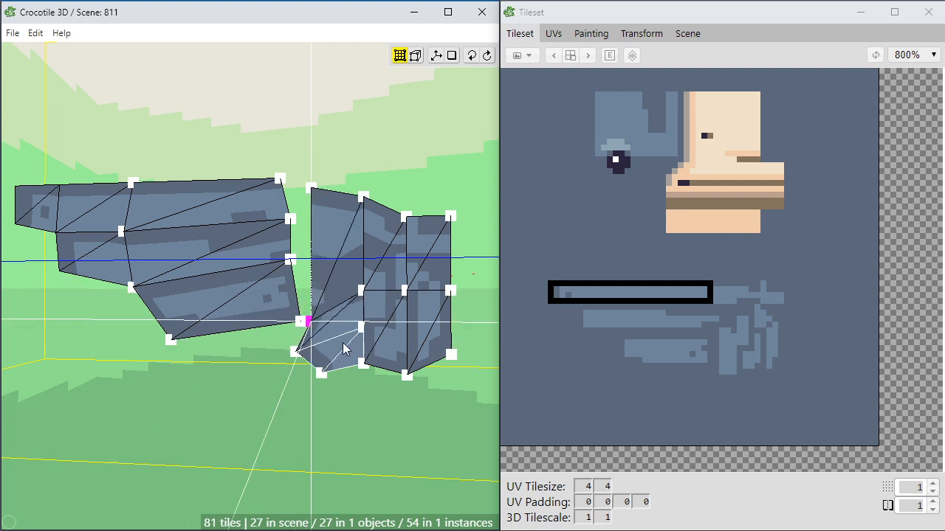
{"action": "key", "text": "a"}
{"action": "left_click", "coordinate": [342, 349]}
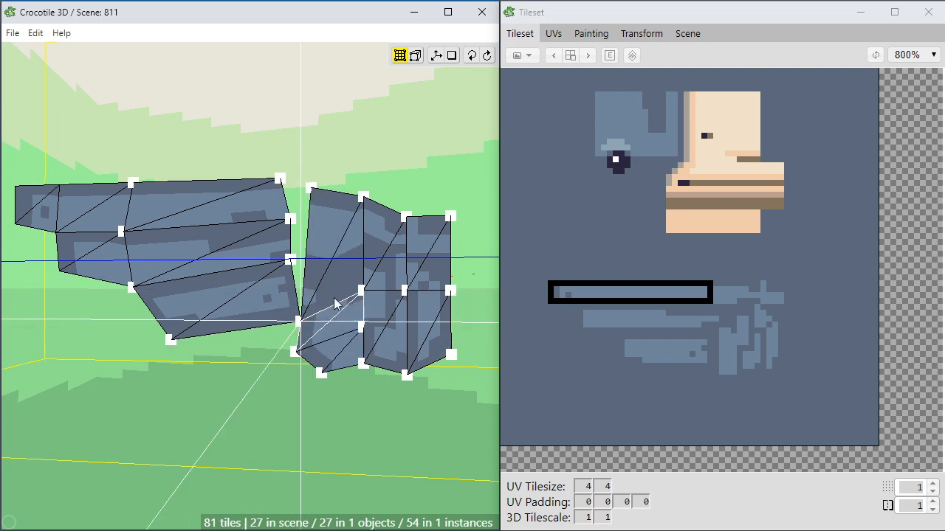
Cut the upright block's upper tile nearest the long feathers horizontally at about mid-height.
{"action": "left_click", "coordinate": [324, 255]}
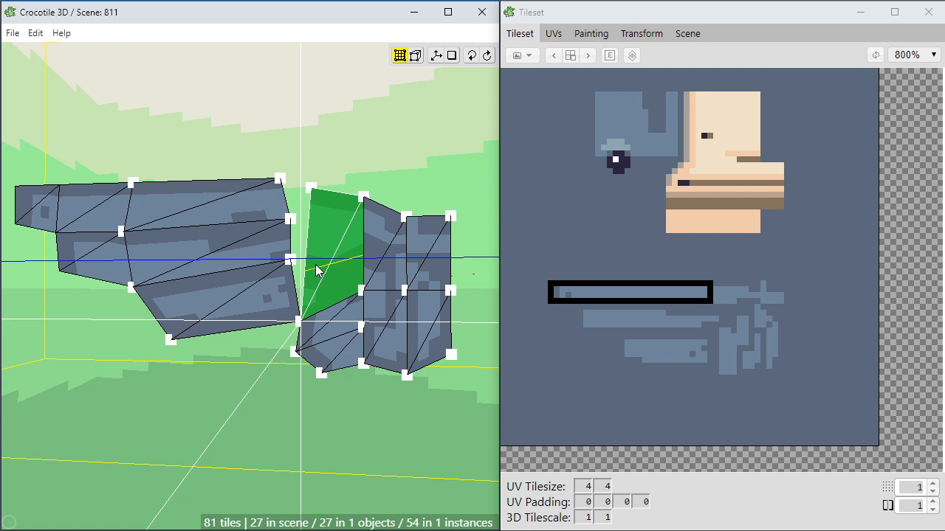
{"action": "left_click", "coordinate": [315, 272]}
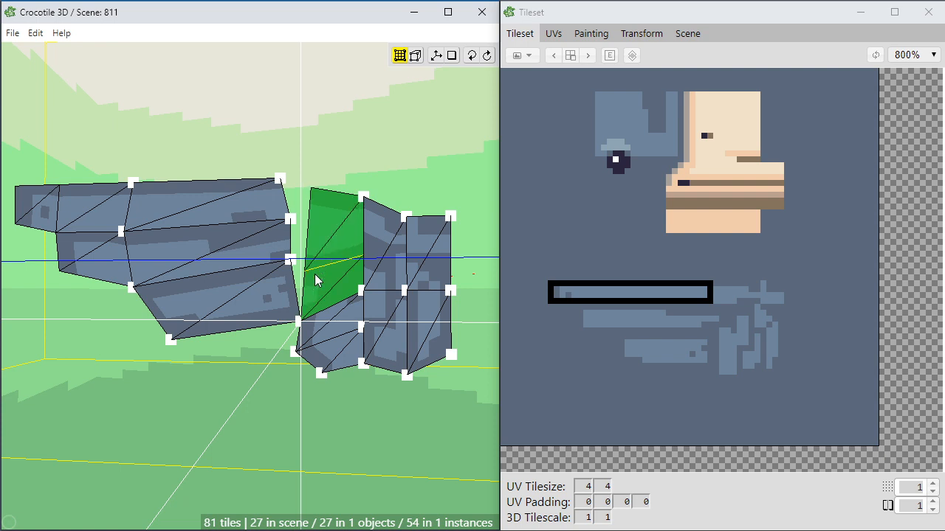
{"action": "key", "text": "Escape"}
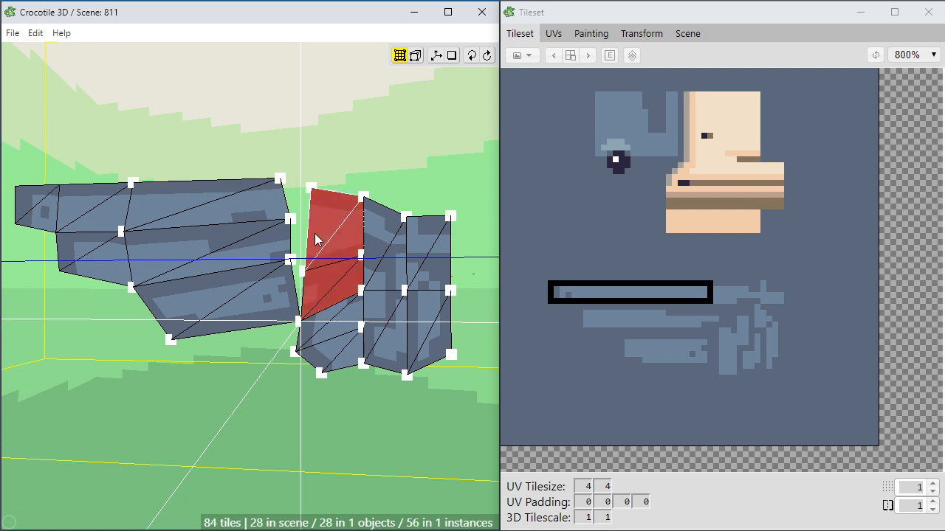
Move the new cut's outer vertex onto the long feathers' end vertex between the middle and lowest feathers.
{"action": "left_click", "coordinate": [304, 276]}
{"action": "left_click_drag", "start_coordinate": [304, 275], "coordinate": [294, 262]}
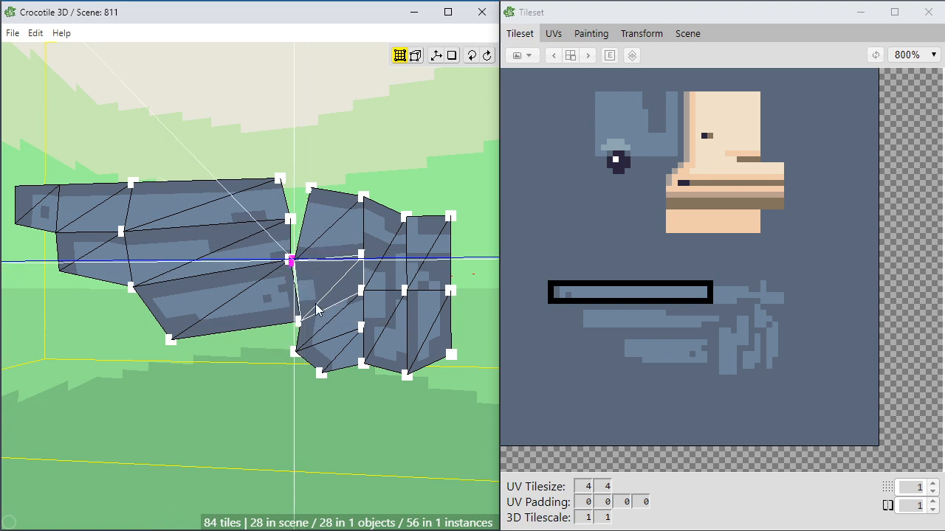
{"action": "key", "text": "d"}
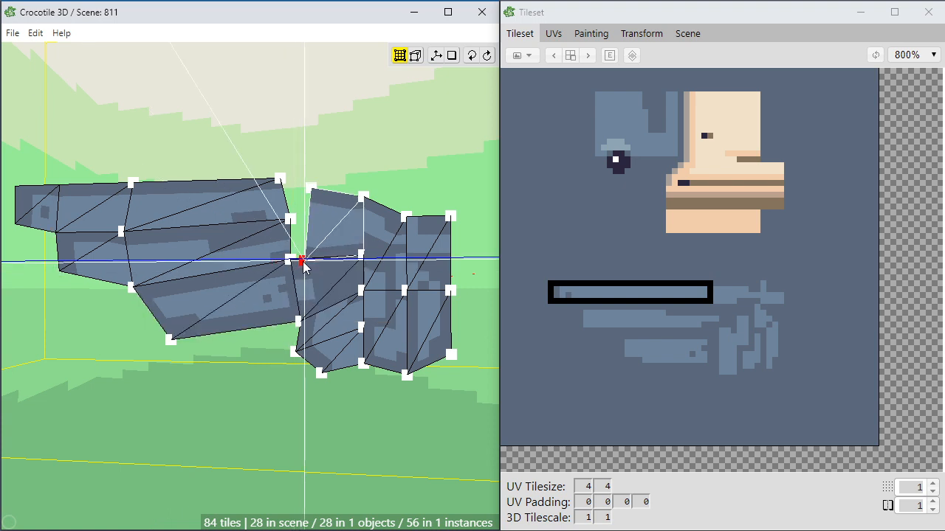
{"action": "mouse_move", "coordinate": [301, 261]}
{"action": "left_mouse_down"}
{"action": "mouse_move", "coordinate": [299, 239]}
{"action": "mouse_move", "coordinate": [289, 260]}
{"action": "left_mouse_up"}
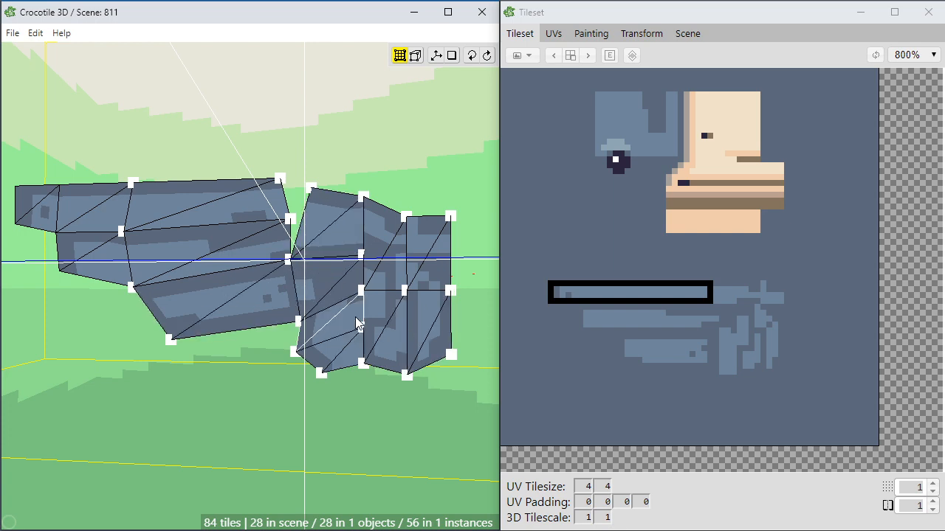
Cut the upright block's topmost tile beside the long feathers horizontally at about mid-height.
{"action": "scroll", "coordinate": [384, 343], "scroll_direction": "up", "scroll_amount": 1}
{"action": "key", "text": "space"}
{"action": "left_click_drag", "start_coordinate": [385, 347], "coordinate": [307, 345]}
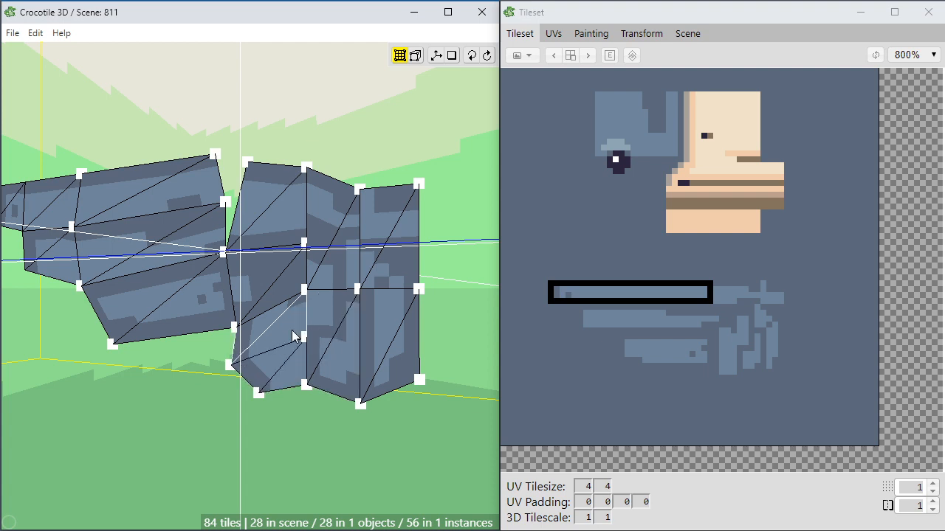
{"action": "left_click_drag", "start_coordinate": [284, 315], "coordinate": [325, 319]}
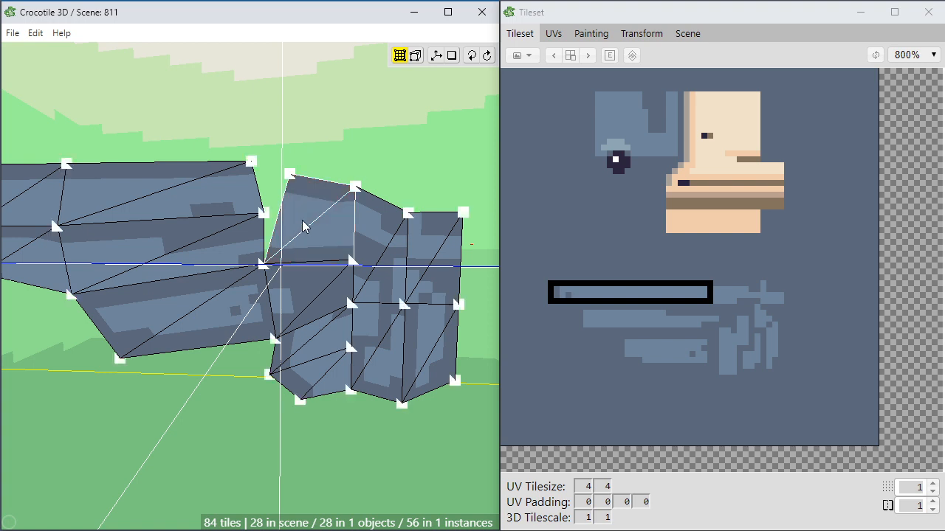
{"action": "left_click", "coordinate": [297, 224]}
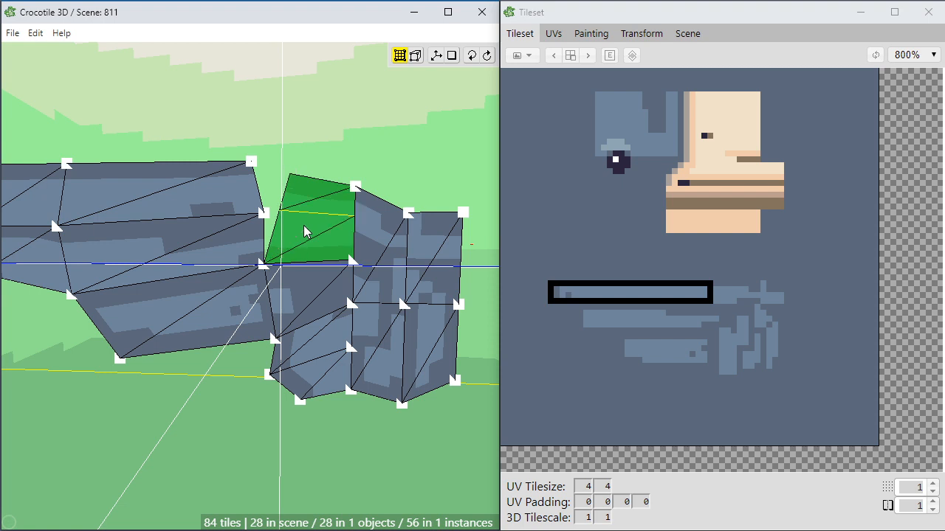
{"action": "left_click", "coordinate": [305, 229]}
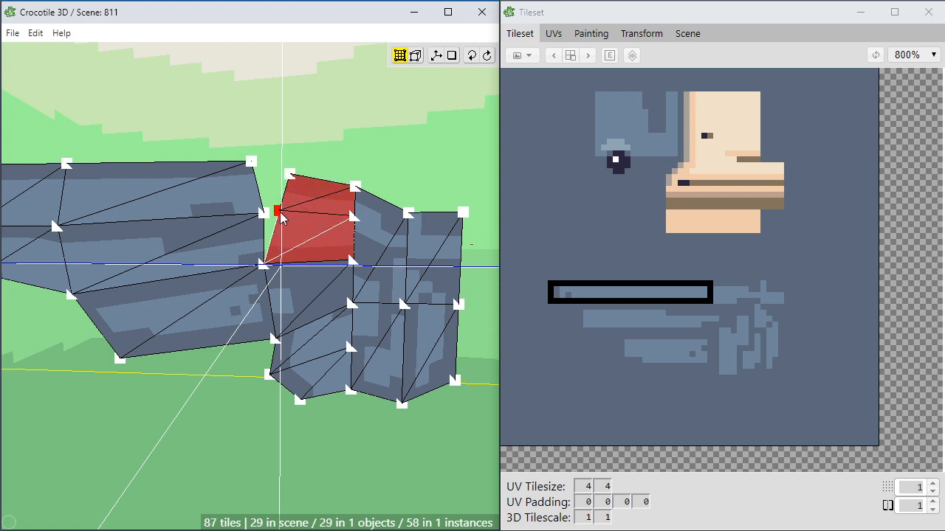
Join the topmost cut's outer vertex to the end vertex between the two upper long feathers, and bring the two facing top corners together.
{"action": "left_click_drag", "start_coordinate": [279, 214], "coordinate": [293, 244]}
{"action": "key", "text": "space"}
{"action": "right_click_drag", "start_coordinate": [276, 239], "coordinate": [257, 235]}
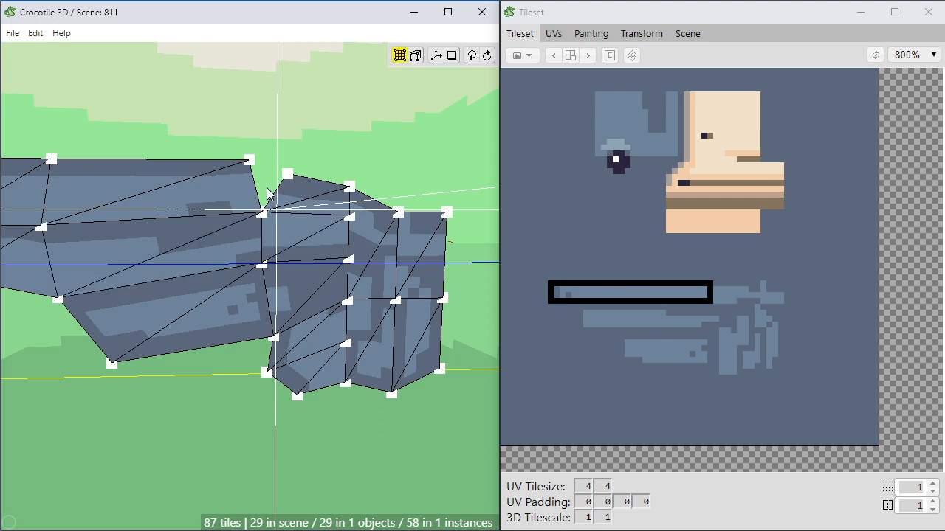
{"action": "mouse_move", "coordinate": [287, 175]}
{"action": "left_mouse_down"}
{"action": "mouse_move", "coordinate": [284, 165]}
{"action": "mouse_move", "coordinate": [253, 175]}
{"action": "mouse_move", "coordinate": [289, 191]}
{"action": "left_mouse_up"}
{"action": "key", "text": "space"}
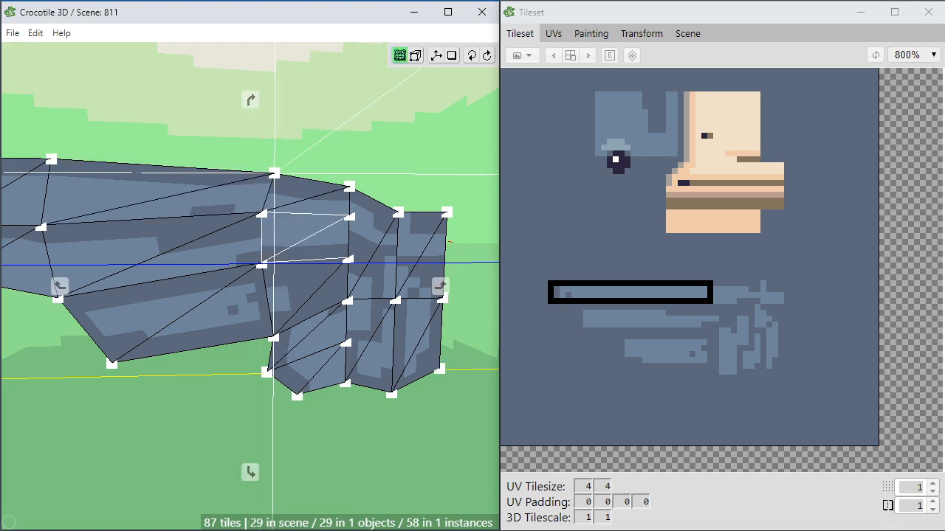
Examine the joined wing's seam and the upright block's tile layout from several angles and distances.
{"action": "left_click_drag", "start_coordinate": [291, 236], "coordinate": [313, 250]}
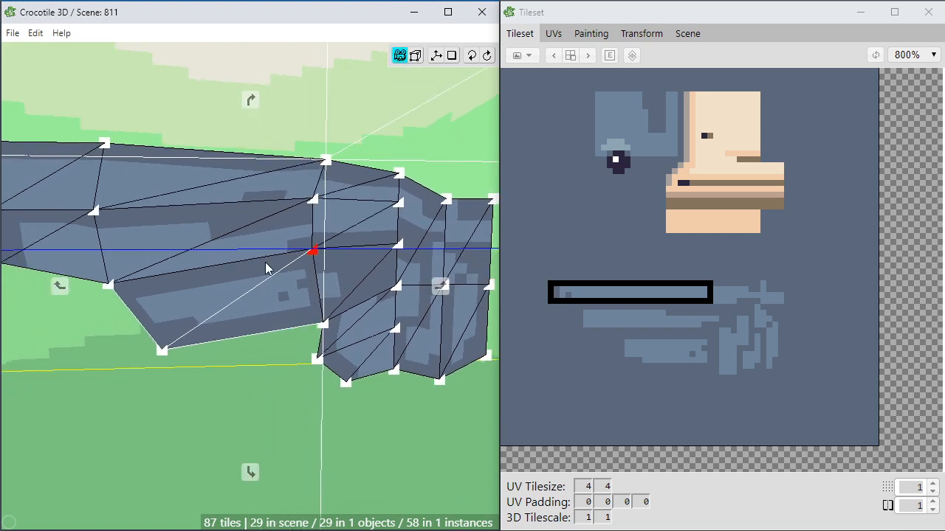
{"action": "left_click_drag", "start_coordinate": [266, 269], "coordinate": [281, 261]}
{"action": "key", "text": "space"}
{"action": "key", "text": "space"}
{"action": "key", "text": "space"}
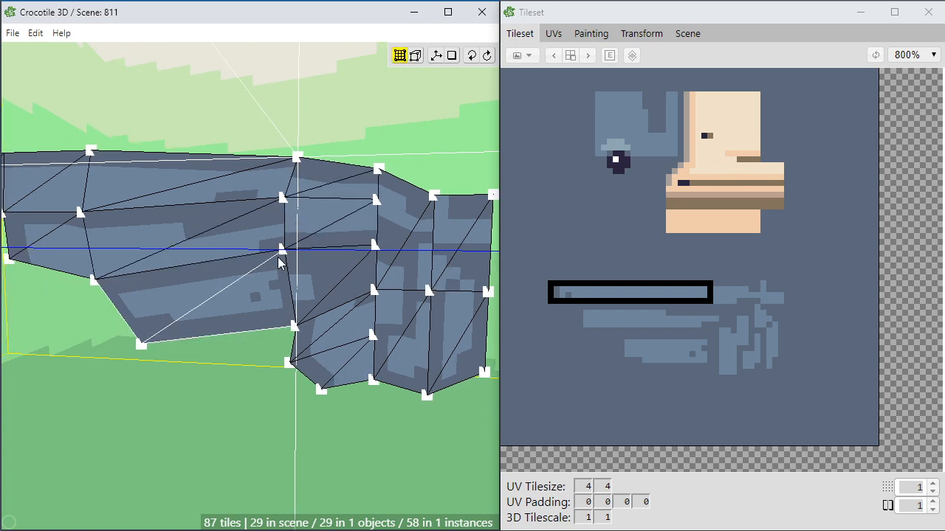
{"action": "key", "text": "space"}
{"action": "left_click_drag", "start_coordinate": [263, 215], "coordinate": [270, 232]}
{"action": "scroll", "coordinate": [268, 233], "scroll_direction": "down", "scroll_amount": 2}
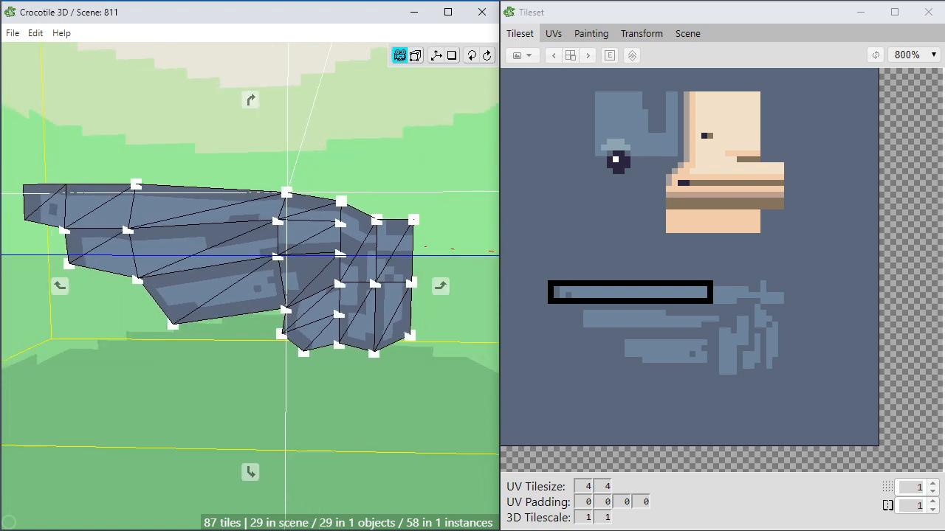
{"action": "scroll", "coordinate": [274, 348], "scroll_direction": "up", "scroll_amount": 2}
{"action": "key", "text": "space"}
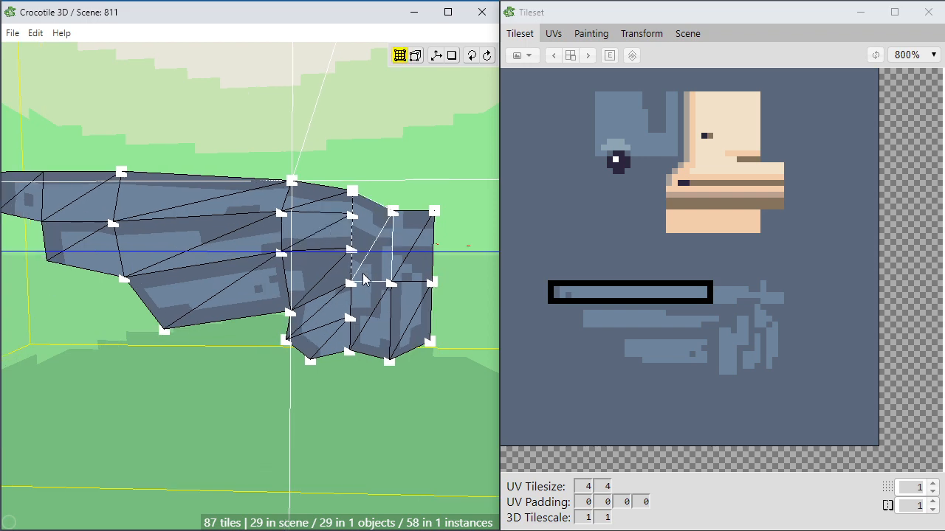
{"action": "key", "text": "space"}
{"action": "scroll", "coordinate": [364, 296], "scroll_direction": "up", "scroll_amount": 1}
{"action": "right_click_drag", "start_coordinate": [365, 306], "coordinate": [310, 311]}
{"action": "scroll", "coordinate": [364, 305], "scroll_direction": "up", "scroll_amount": 1}
{"action": "left_click_drag", "start_coordinate": [365, 306], "coordinate": [318, 302]}
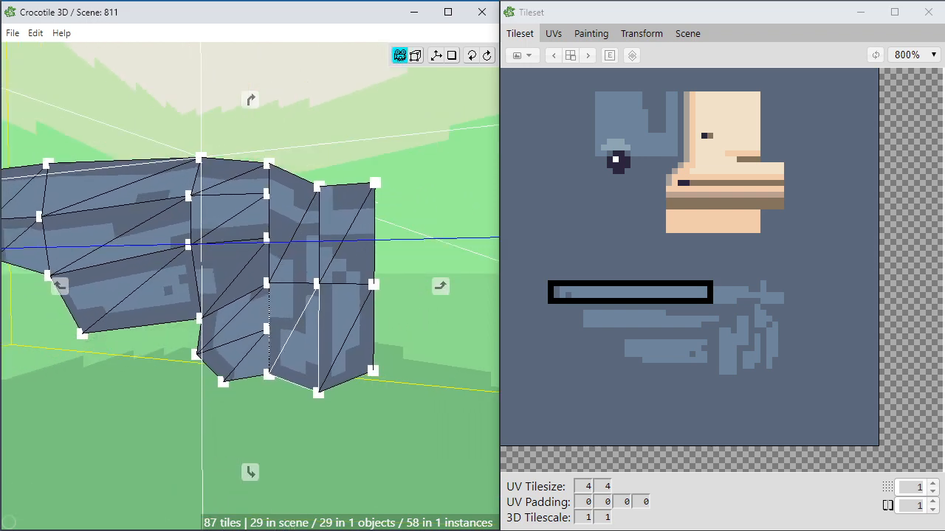
{"action": "right_click_drag", "start_coordinate": [318, 302], "coordinate": [364, 305]}
{"action": "key", "text": "space"}
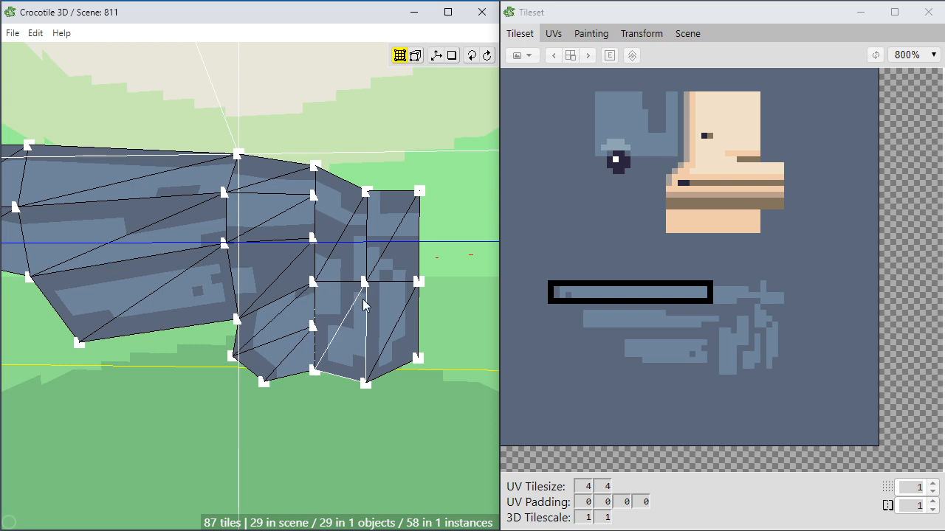
{"action": "key", "text": "space"}
{"action": "right_click_drag", "start_coordinate": [335, 251], "coordinate": [354, 317]}
{"action": "scroll", "coordinate": [284, 258], "scroll_direction": "up", "scroll_amount": 2}
{"action": "key", "text": "space"}
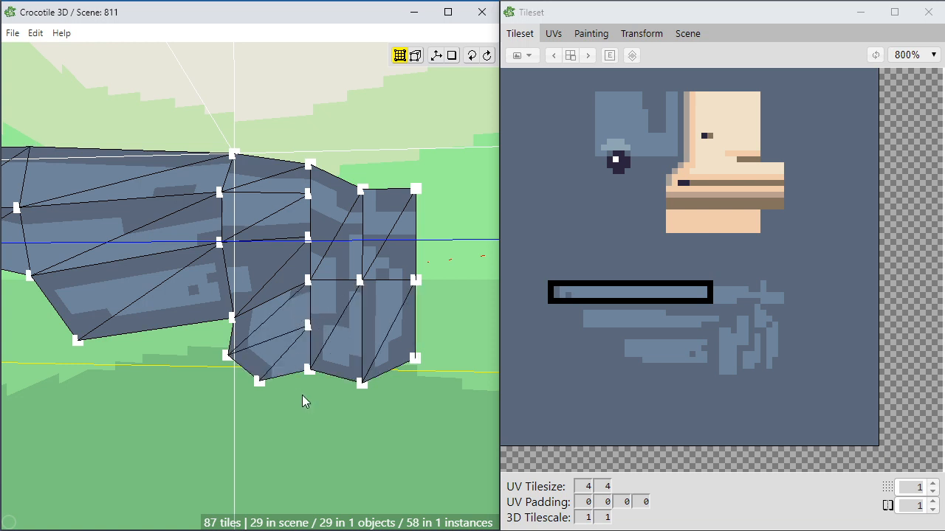
Cut the upright block's middle upper tile horizontally at two heights, continuing the cuts of the adjoining column.
{"action": "left_click", "coordinate": [281, 268]}
{"action": "left_click", "coordinate": [293, 205], "text": "shift"}
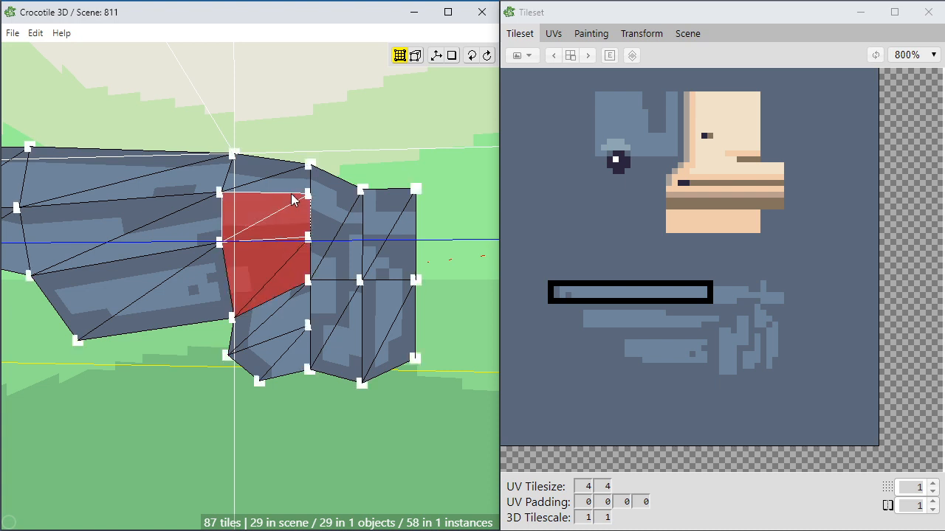
{"action": "left_click", "coordinate": [292, 182], "text": "shift"}
{"action": "left_click", "coordinate": [285, 218], "text": "shift"}
{"action": "left_click", "coordinate": [281, 260], "text": "shift"}
{"action": "left_click", "coordinate": [277, 314], "text": "shift"}
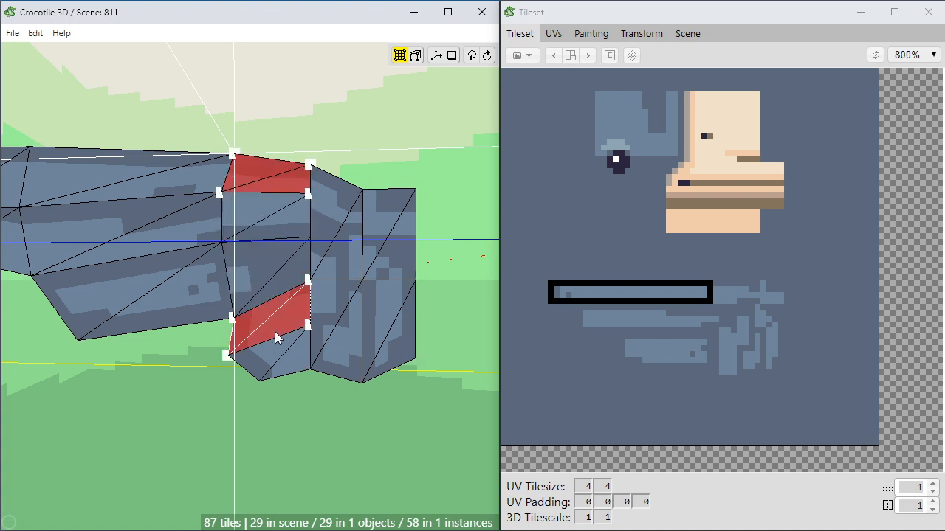
{"action": "left_click", "coordinate": [282, 368], "text": "shift"}
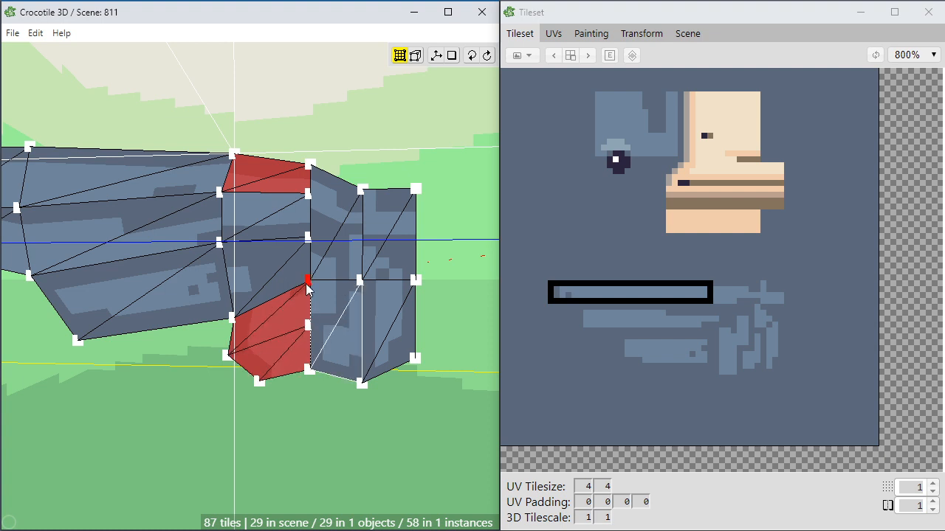
{"action": "left_click", "coordinate": [344, 242], "text": "shift"}
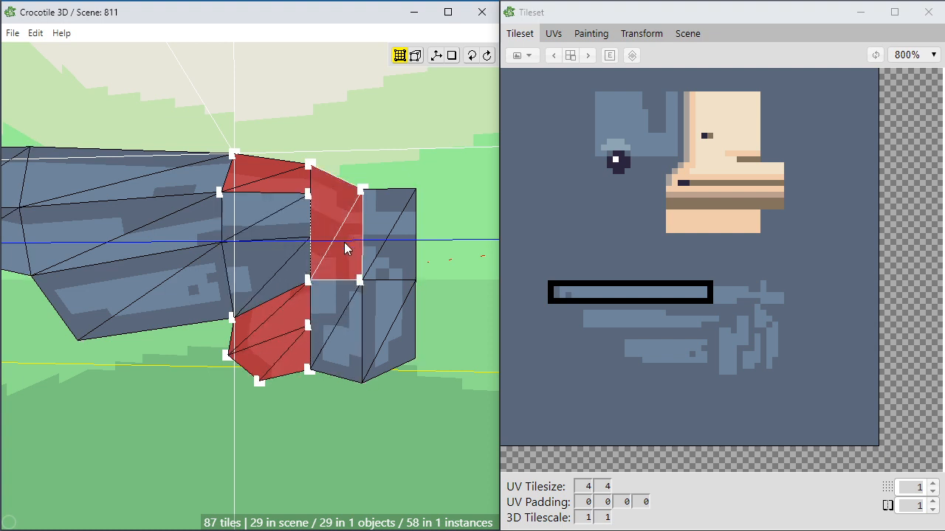
{"action": "left_click", "coordinate": [377, 244], "text": "shift"}
{"action": "key", "text": "c"}
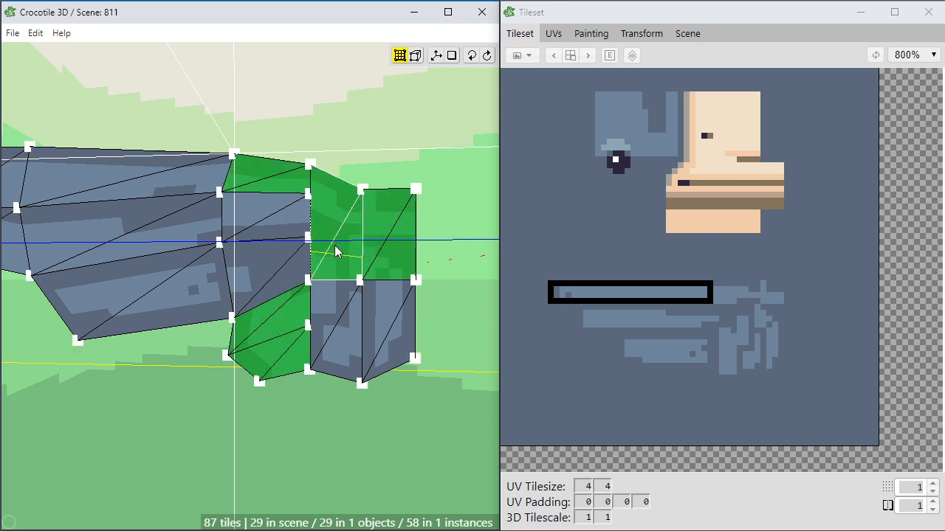
{"action": "left_click", "coordinate": [333, 247]}
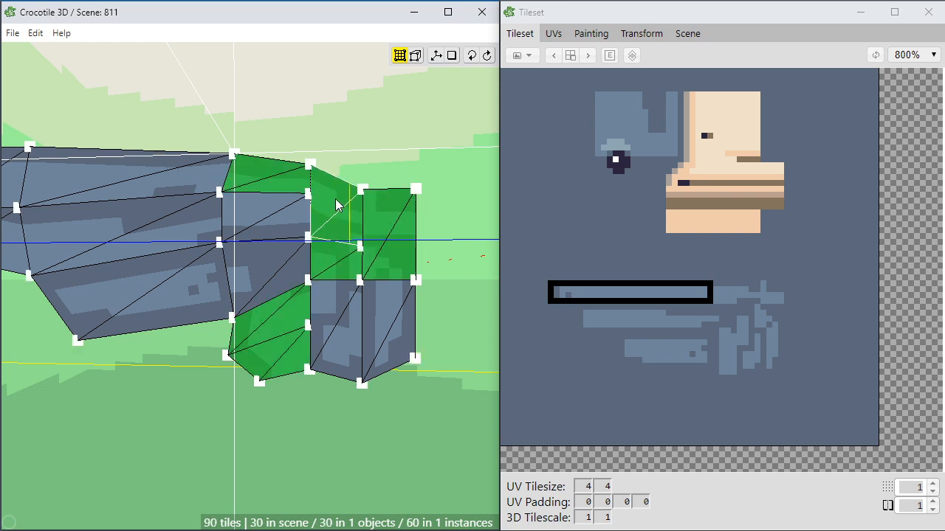
{"action": "left_click", "coordinate": [313, 198]}
{"action": "left_click", "coordinate": [321, 208]}
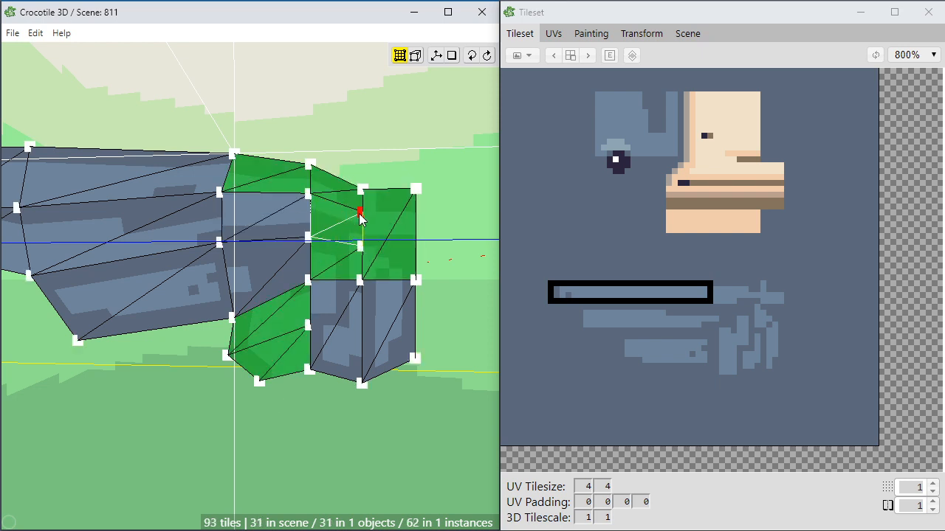
Cut the upper tile of the column farthest from the long feathers at the same two heights and deselect the tiles.
{"action": "left_click", "coordinate": [369, 214]}
{"action": "left_click", "coordinate": [373, 251]}
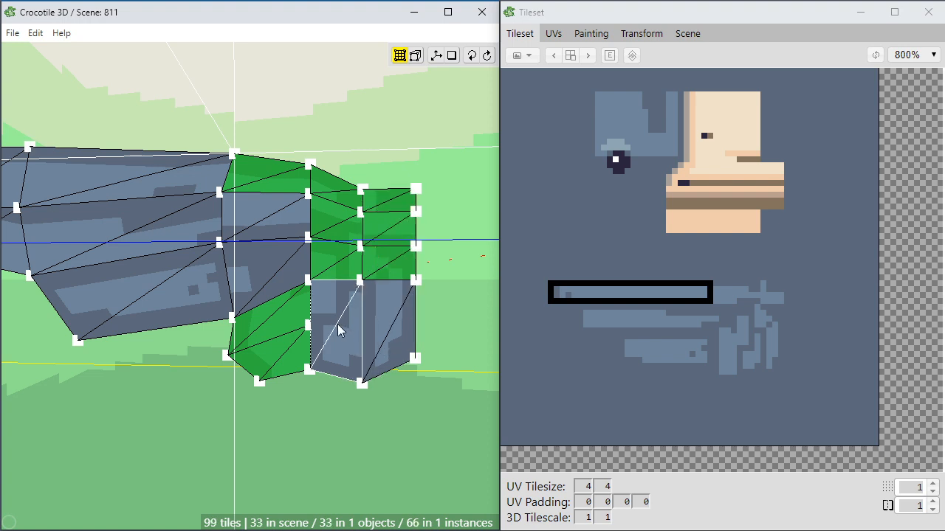
{"action": "key", "text": "n"}
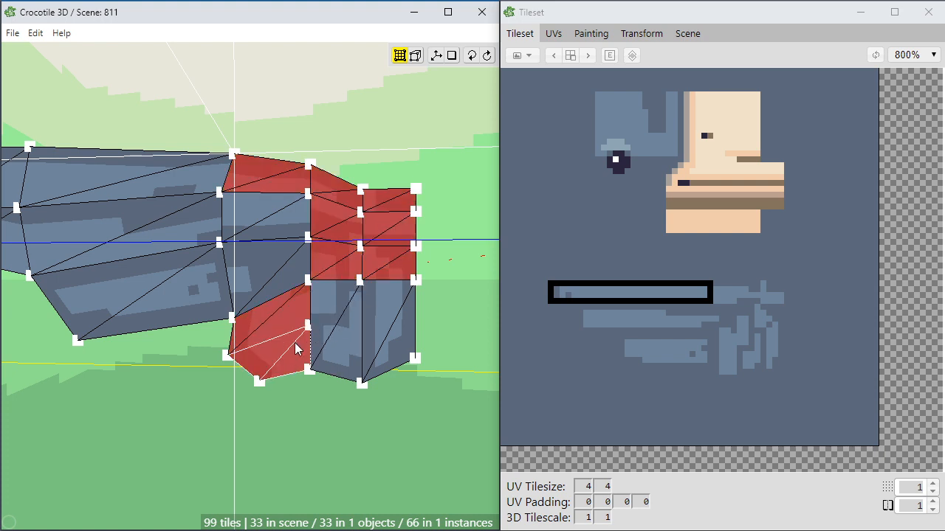
{"action": "key", "text": "Escape"}
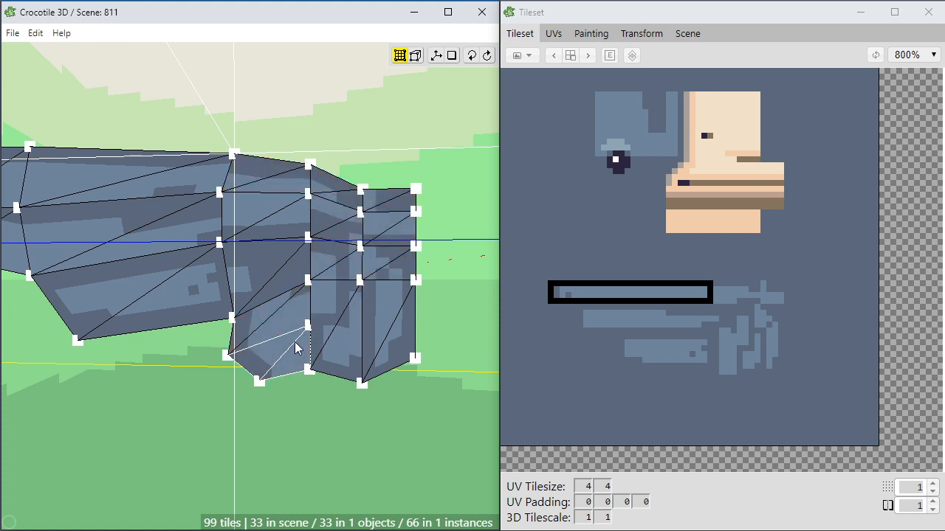
Collapse the lower cut's inner vertex onto the vertex directly above it and select the lowest tile beside the long feathers.
{"action": "left_click_drag", "start_coordinate": [307, 329], "coordinate": [308, 280]}
{"action": "left_click_drag", "start_coordinate": [309, 332], "coordinate": [308, 280]}
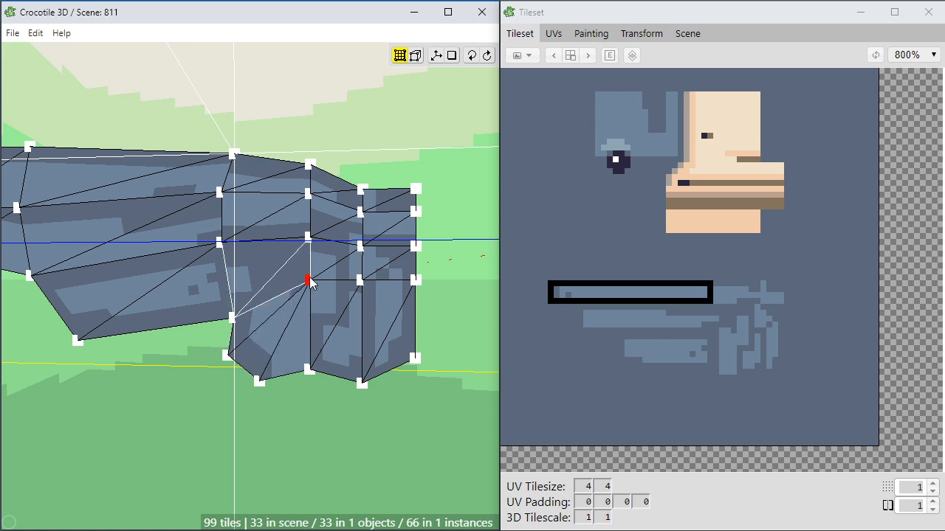
{"action": "left_click", "coordinate": [281, 338]}
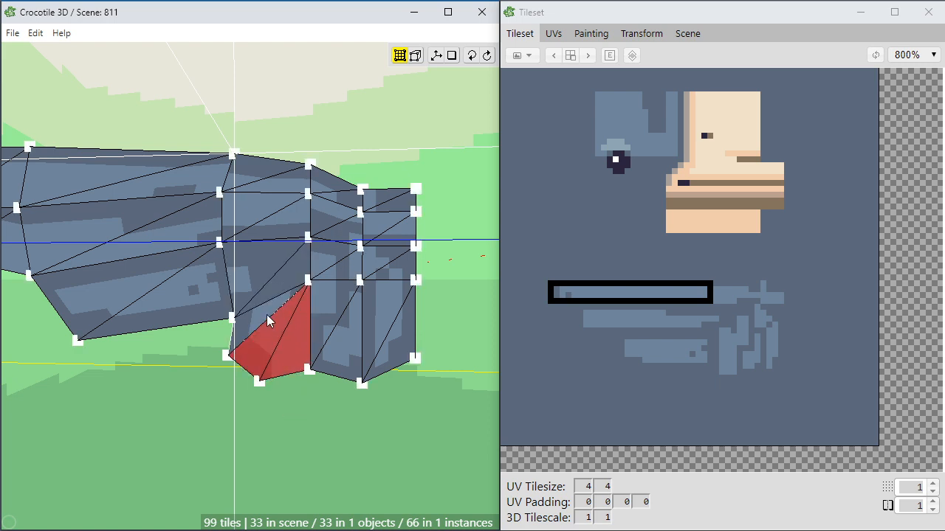
Select all the lower tiles of the column beside the long feathers and bring up their UV layout.
{"action": "left_click", "coordinate": [267, 315], "text": "shift"}
{"action": "left_click", "coordinate": [275, 289], "text": "shift"}
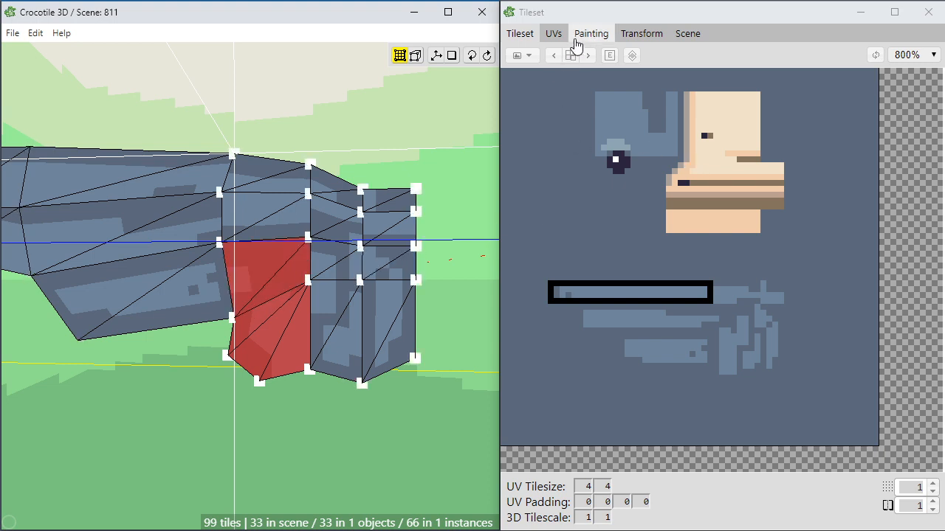
{"action": "left_click", "coordinate": [554, 33]}
{"action": "scroll", "coordinate": [722, 339], "scroll_direction": "up", "scroll_amount": 2}
{"action": "scroll", "coordinate": [722, 339], "scroll_direction": "down", "scroll_amount": 3}
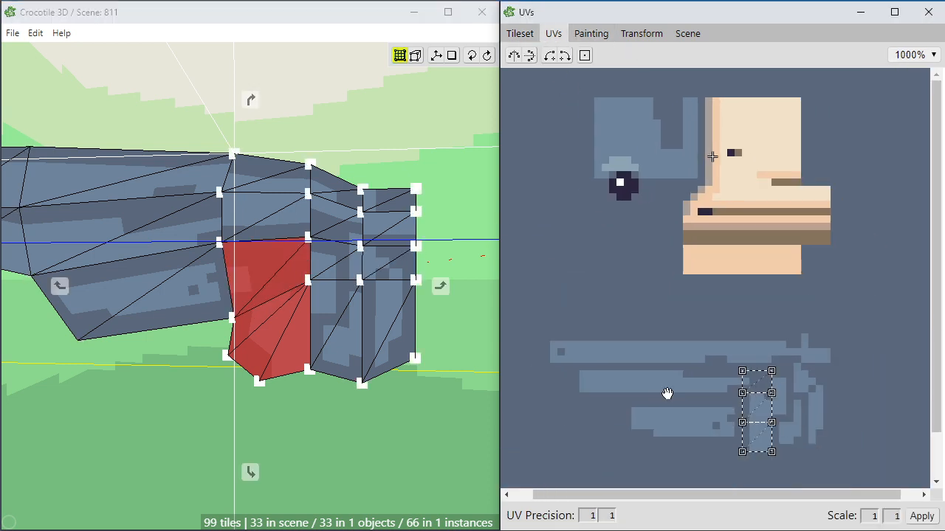
{"action": "middle_click_drag", "start_coordinate": [666, 392], "coordinate": [682, 321]}
{"action": "scroll", "coordinate": [685, 333], "scroll_direction": "up", "scroll_amount": 3}
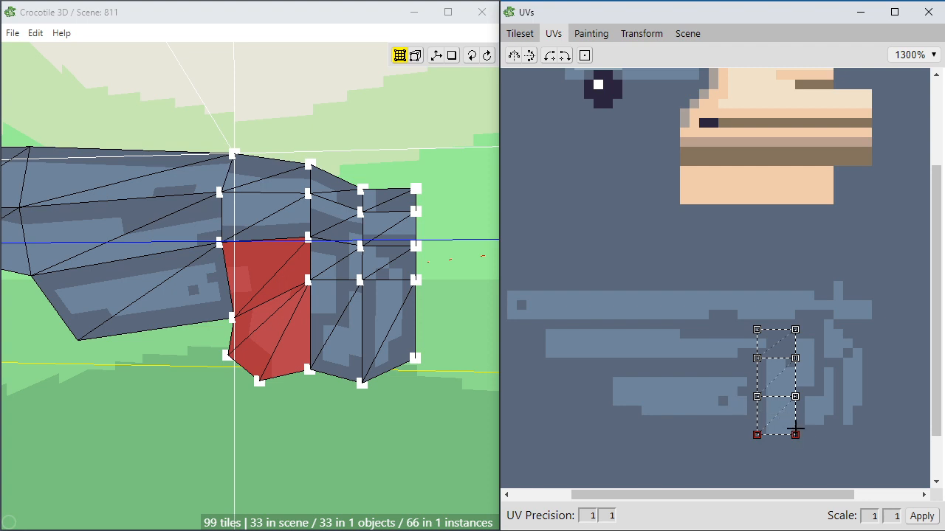
Collapse the column's lower inner UV point onto the one above, taper its bottom outer corner, and undo the extra shift of the lower points.
{"action": "left_click", "coordinate": [274, 303], "text": "ctrl"}
{"action": "left_click", "coordinate": [273, 303], "text": "shift"}
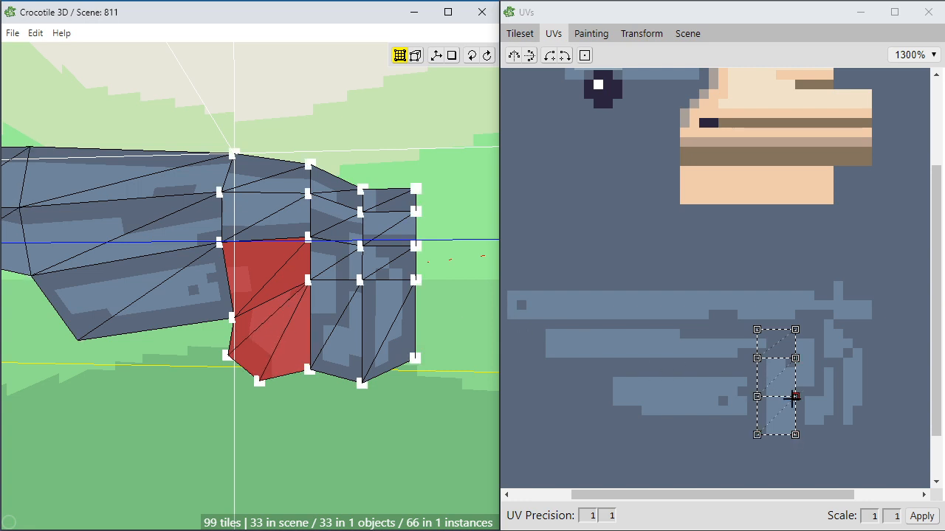
{"action": "left_click", "coordinate": [792, 369]}
{"action": "left_click_drag", "start_coordinate": [791, 368], "coordinate": [792, 360]}
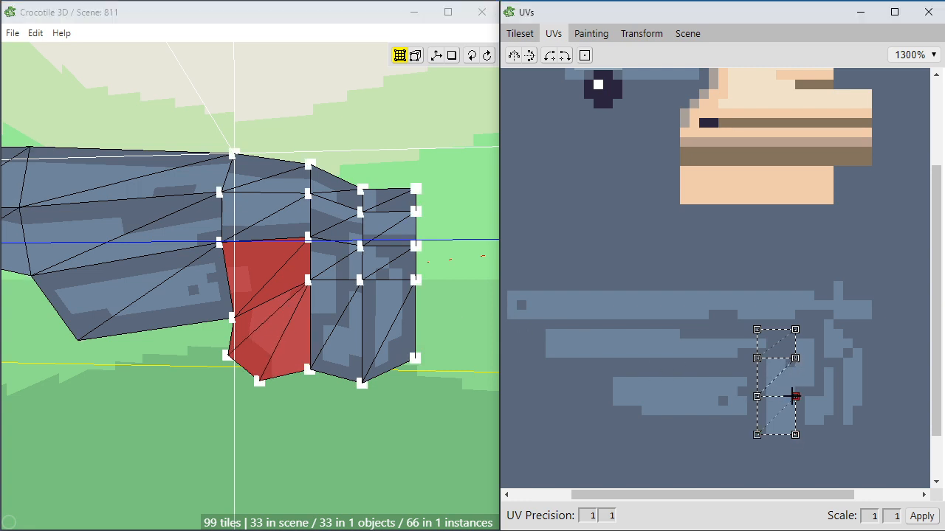
{"action": "left_click_drag", "start_coordinate": [791, 397], "coordinate": [792, 358]}
{"action": "left_click_drag", "start_coordinate": [757, 436], "coordinate": [757, 401]}
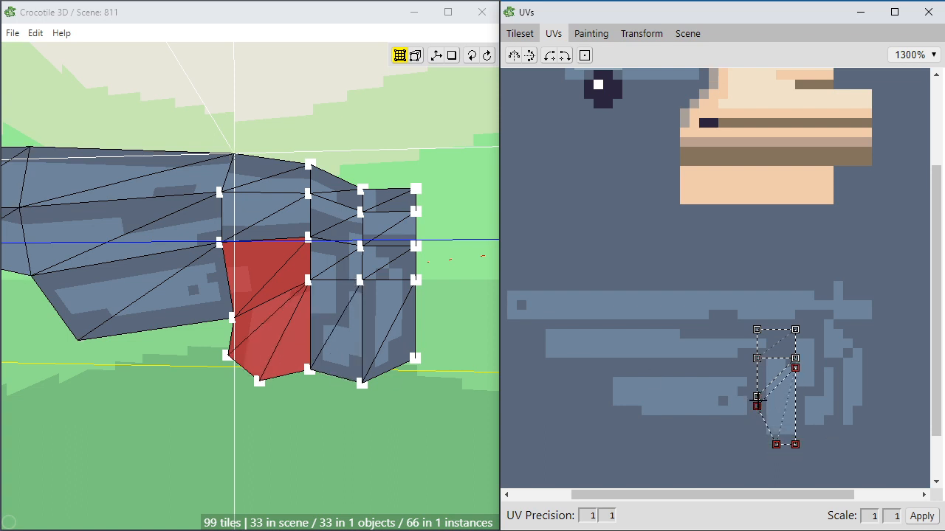
{"action": "key", "text": "ctrl+z"}
Toggle the UV point-editing mode, then lower the column's three outer-edge UV points and its middle inner point to follow the mesh.
{"action": "left_click", "coordinate": [585, 56]}
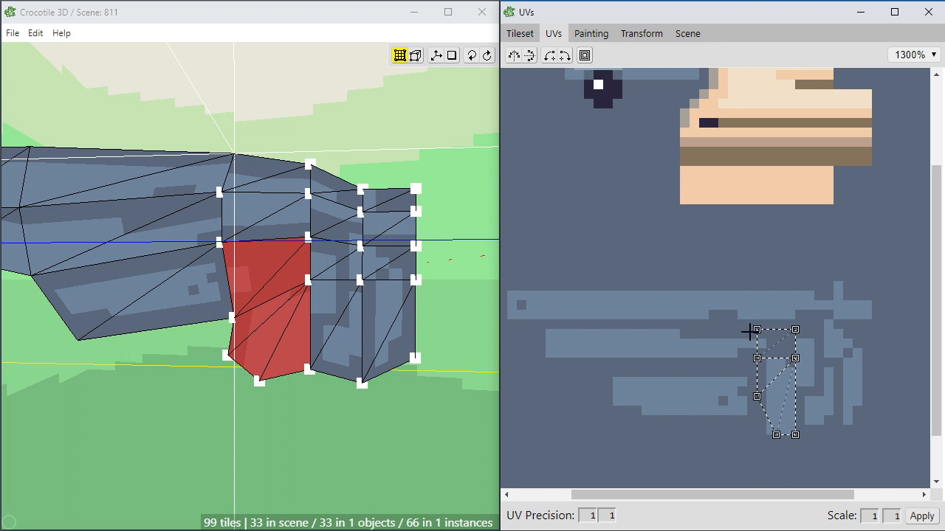
{"action": "left_click_drag", "start_coordinate": [757, 396], "coordinate": [757, 414]}
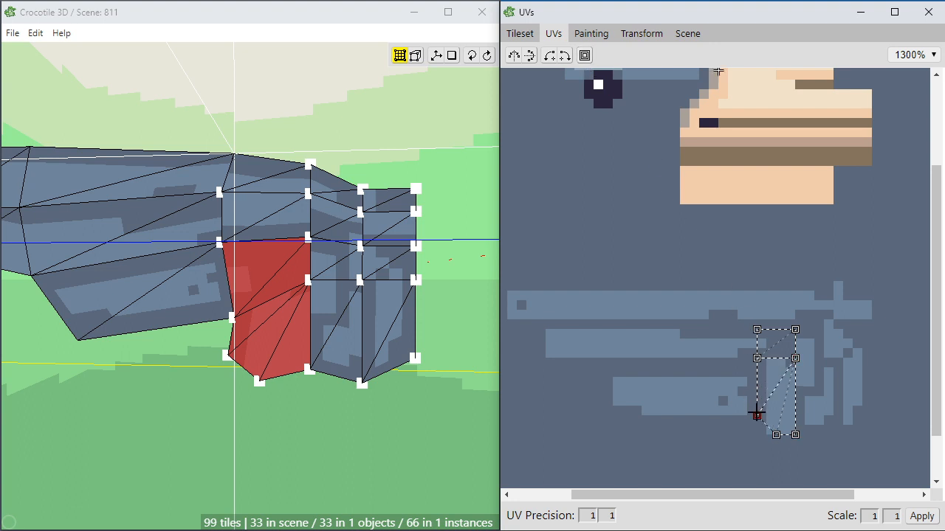
{"action": "left_click_drag", "start_coordinate": [756, 358], "coordinate": [757, 392]}
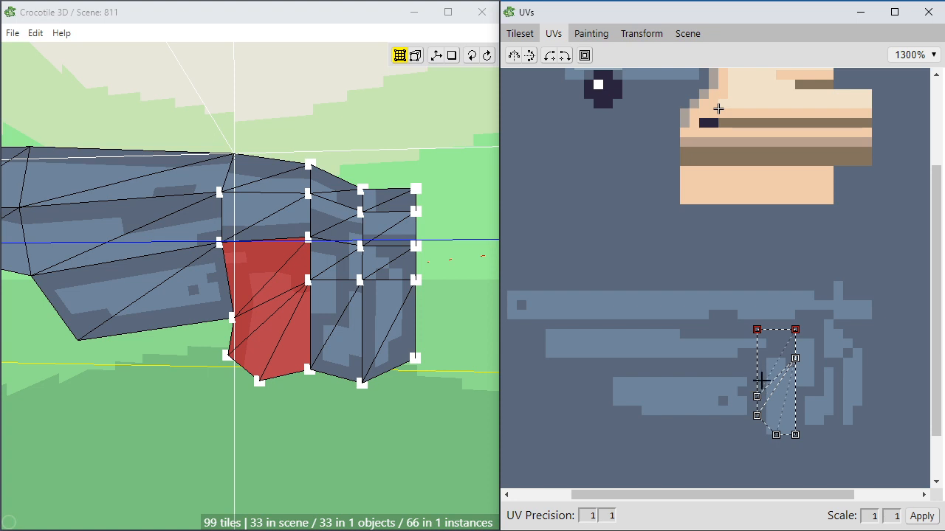
{"action": "left_click", "coordinate": [752, 365]}
{"action": "left_click_drag", "start_coordinate": [757, 329], "coordinate": [758, 356]}
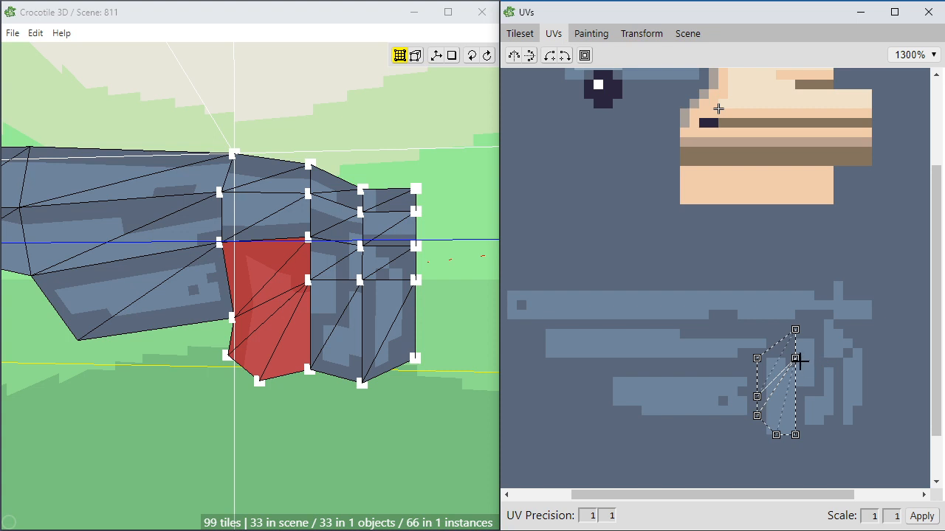
{"action": "left_click_drag", "start_coordinate": [795, 359], "coordinate": [800, 370]}
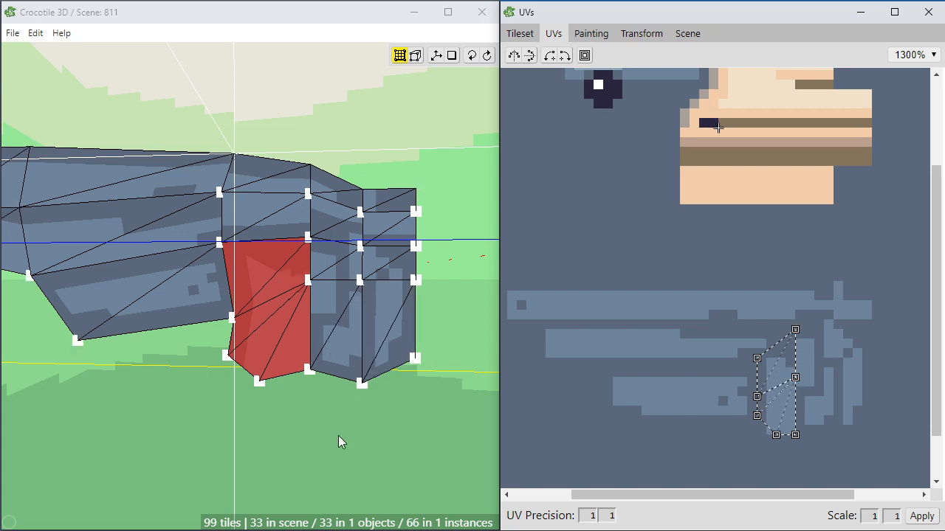
Add the lower tiles of the other two columns to the selection and lower their shared inner UV point to meet the adjusted column.
{"action": "left_click", "coordinate": [334, 330], "text": "shift"}
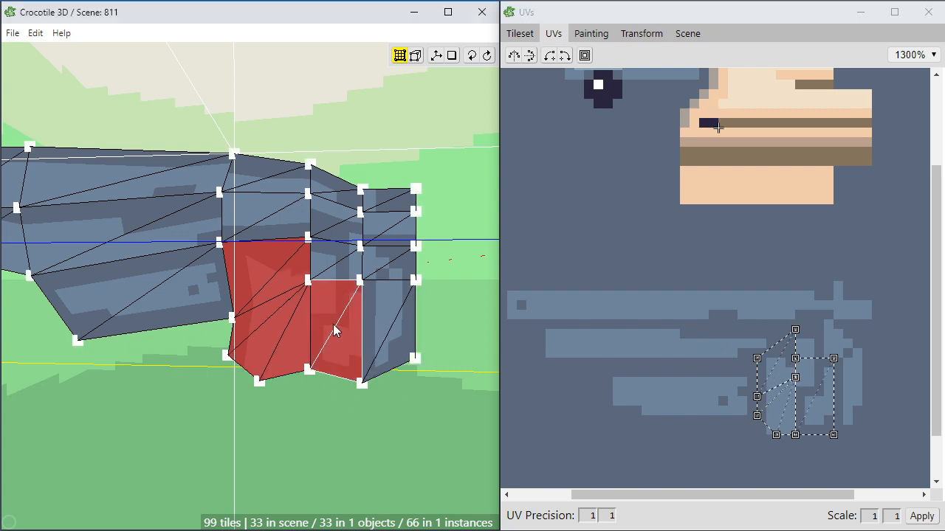
{"action": "left_click", "coordinate": [386, 291], "text": "shift"}
{"action": "left_click", "coordinate": [380, 266], "text": "shift"}
{"action": "left_click", "coordinate": [346, 263], "text": "shift"}
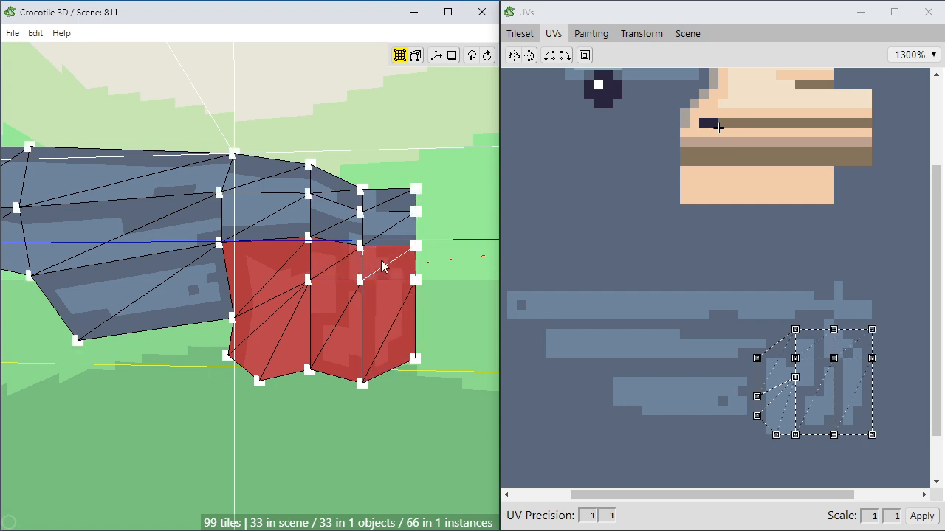
{"action": "left_click_drag", "start_coordinate": [795, 359], "coordinate": [796, 377]}
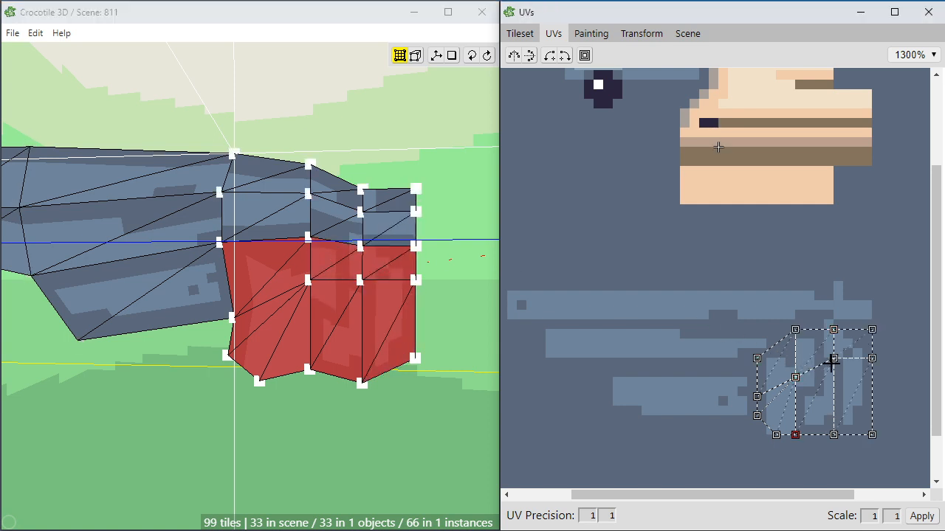
Add the upper tiles of all three columns to the selection and join their lower outer UV point to the column below.
{"action": "left_click", "coordinate": [340, 228], "text": "shift"}
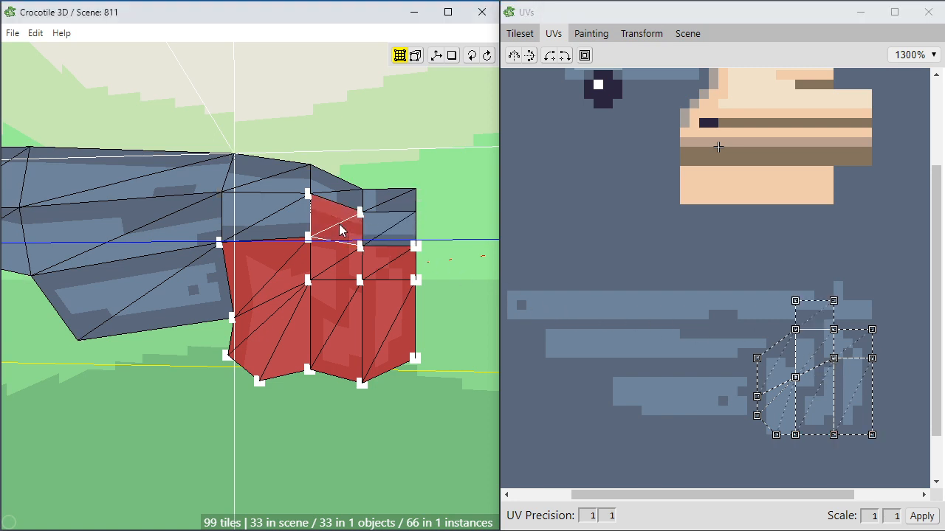
{"action": "left_click", "coordinate": [371, 229], "text": "shift"}
{"action": "left_click", "coordinate": [373, 199], "text": "shift"}
{"action": "left_click", "coordinate": [350, 195], "text": "shift"}
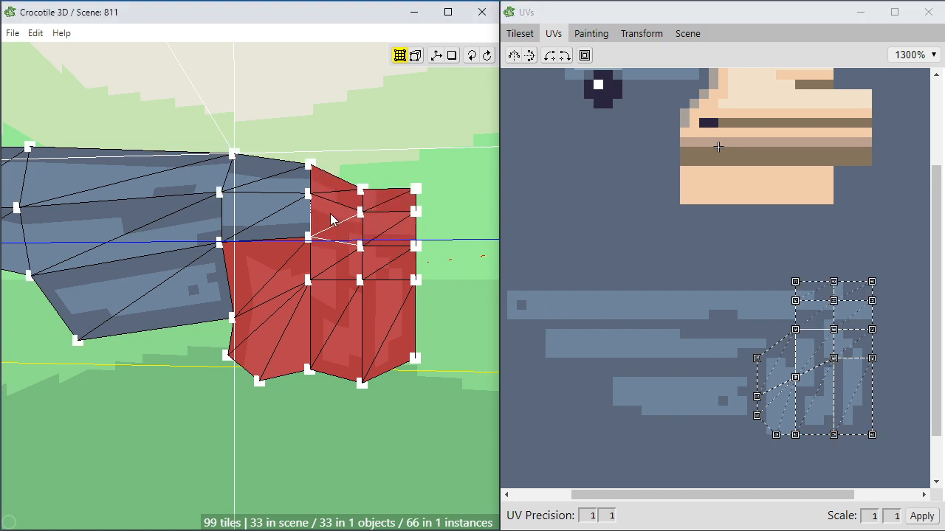
{"action": "left_click", "coordinate": [296, 209], "text": "shift"}
{"action": "left_click", "coordinate": [291, 184], "text": "shift"}
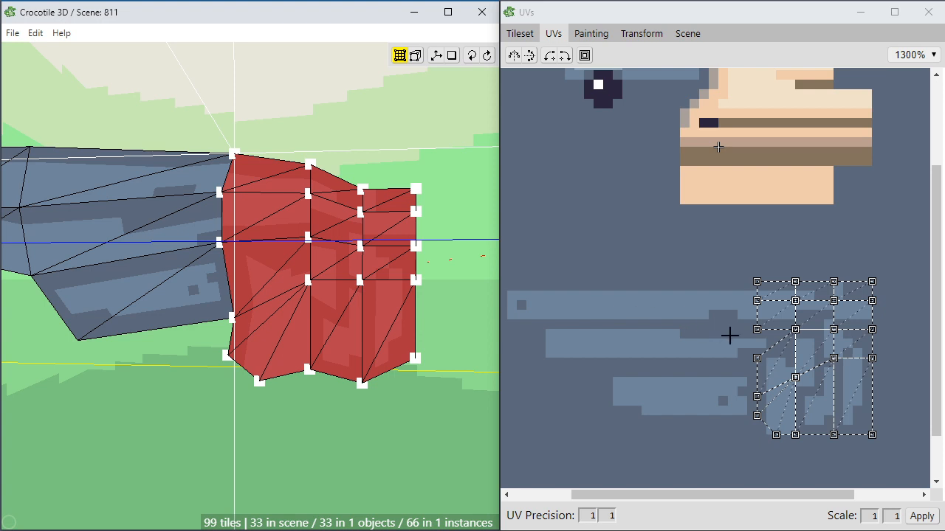
{"action": "left_click_drag", "start_coordinate": [757, 332], "coordinate": [754, 359]}
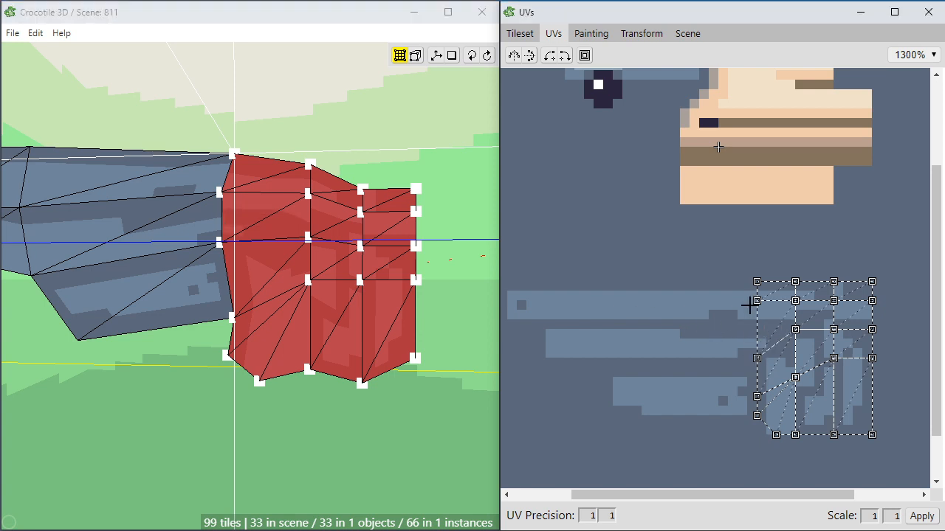
Lower the UV points along the upper cut, then adjust the two inner points beneath it so the seams slope evenly.
{"action": "left_click_drag", "start_coordinate": [753, 301], "coordinate": [795, 310]}
{"action": "left_click", "coordinate": [804, 247]}
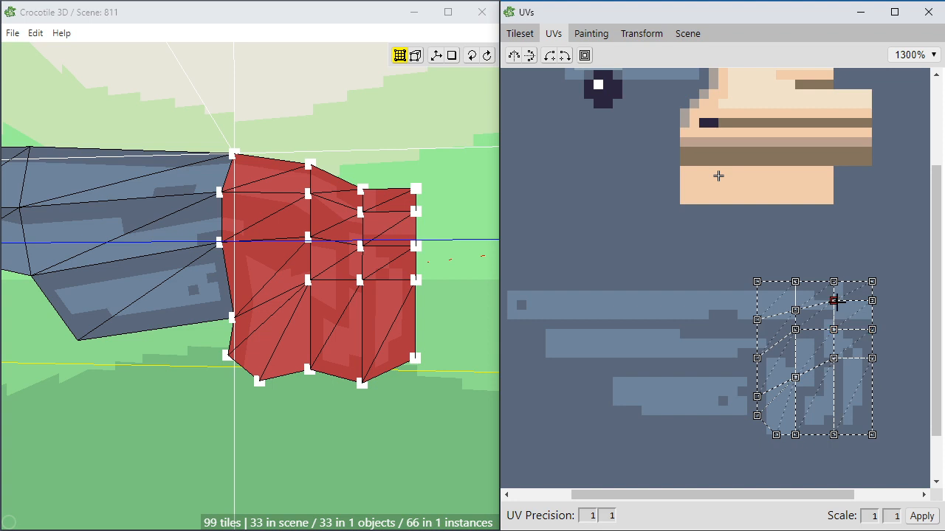
{"action": "left_click_drag", "start_coordinate": [833, 300], "coordinate": [871, 310]}
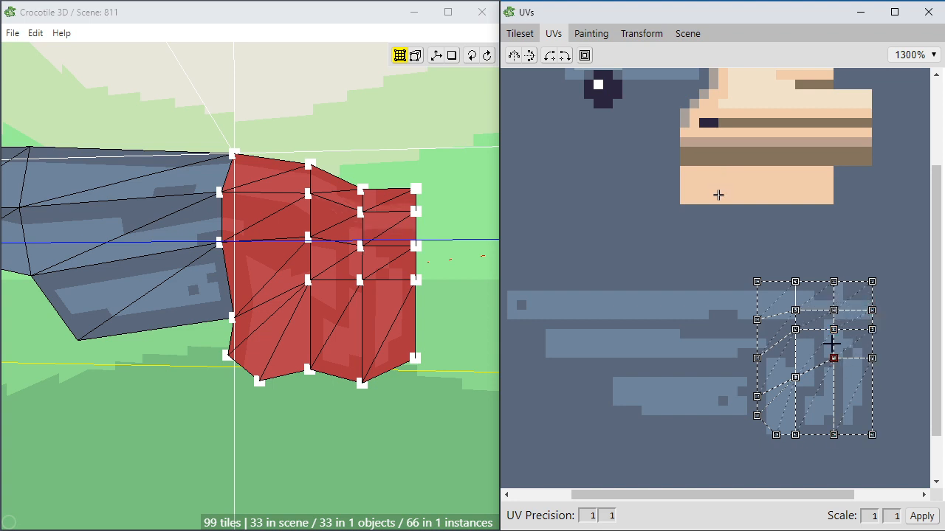
{"action": "left_click_drag", "start_coordinate": [795, 329], "coordinate": [795, 339]}
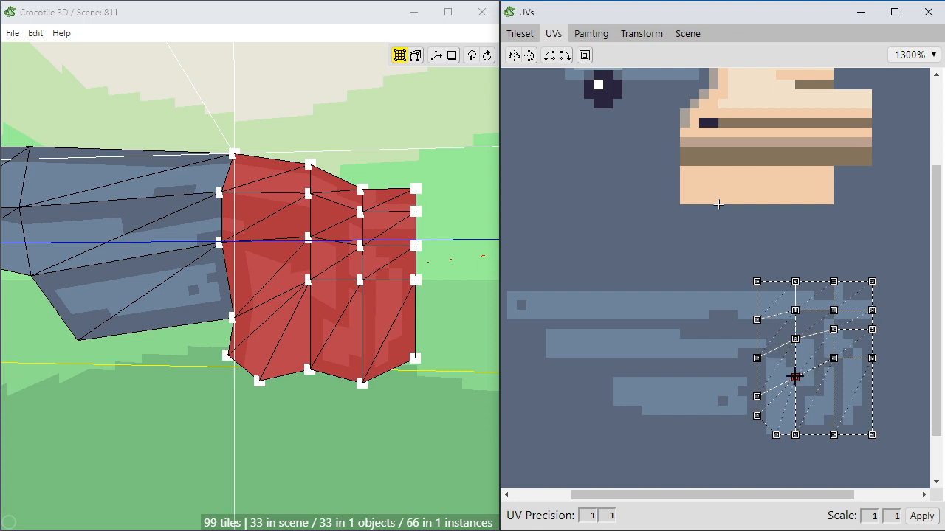
{"action": "left_click_drag", "start_coordinate": [794, 377], "coordinate": [795, 367]}
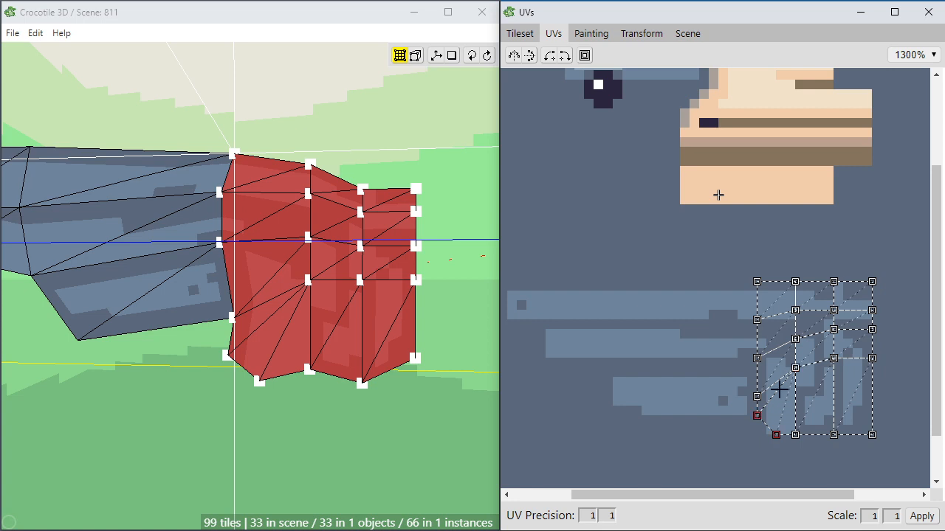
Add the adjoining long feather tiles to the selection and raise the lowest feather's inner bottom UV point to the shared seam point.
{"action": "left_click", "coordinate": [203, 298], "text": "shift"}
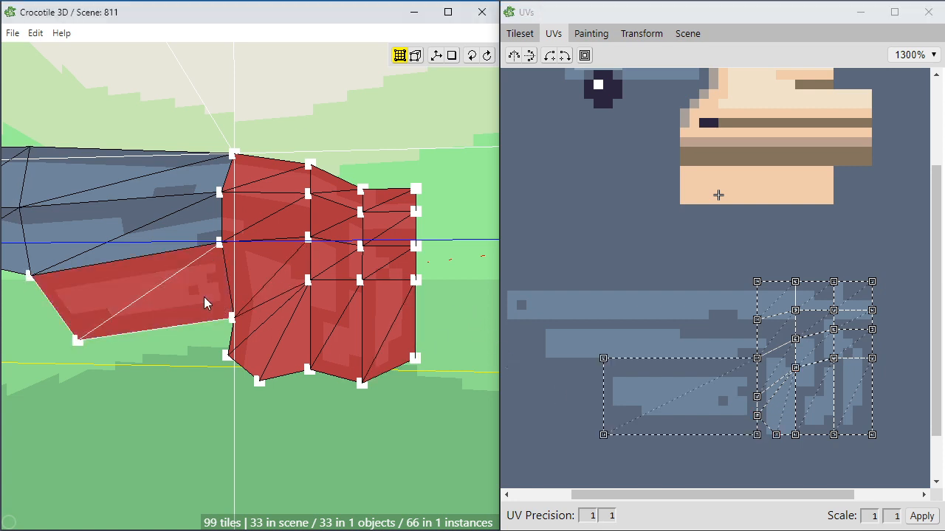
{"action": "left_click", "coordinate": [178, 186], "text": "shift"}
{"action": "left_click", "coordinate": [177, 190], "text": "shift"}
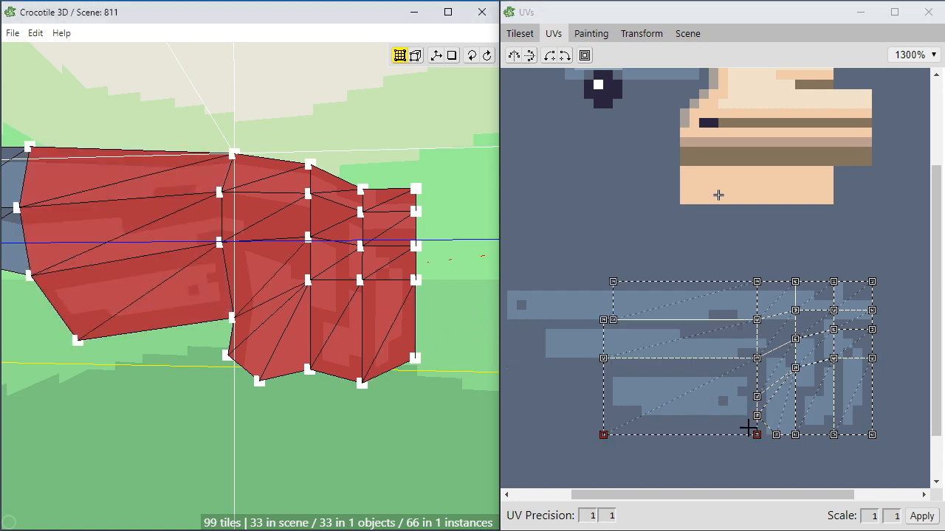
{"action": "left_click_drag", "start_coordinate": [757, 435], "coordinate": [756, 397]}
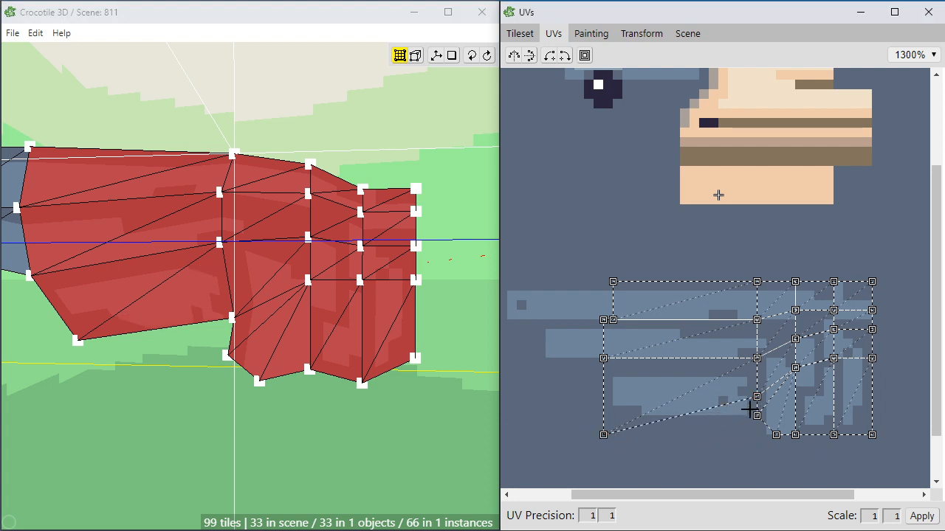
Add the remaining outer feather tiles to the selection and align the top feather's UV cuts with the feather tiles below.
{"action": "key", "text": "space"}
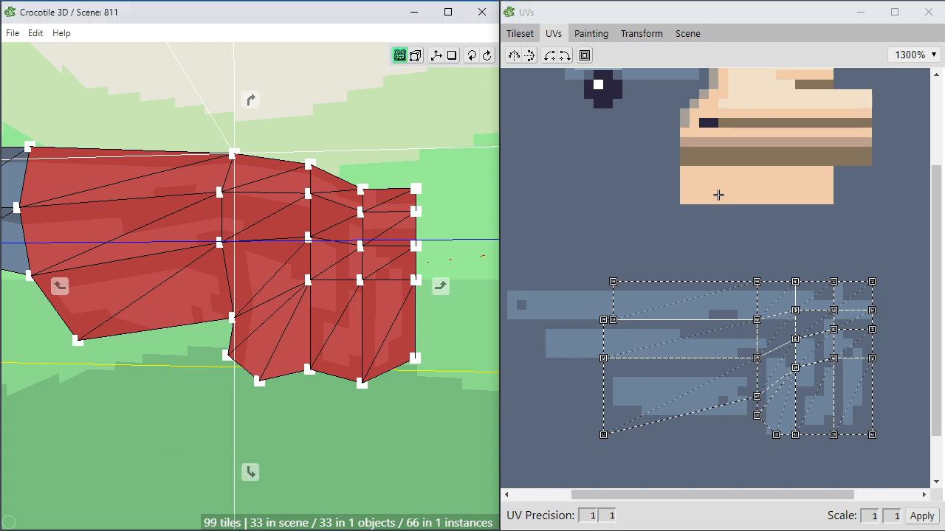
{"action": "left_click_drag", "start_coordinate": [147, 419], "coordinate": [173, 421]}
{"action": "right_click_drag", "start_coordinate": [138, 403], "coordinate": [247, 413]}
{"action": "key", "text": "space"}
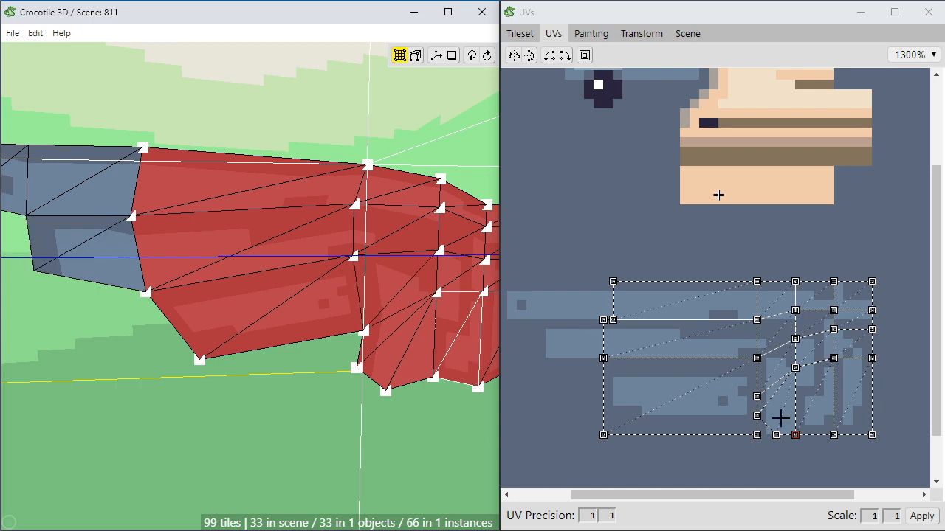
{"action": "left_click", "coordinate": [71, 224], "text": "shift"}
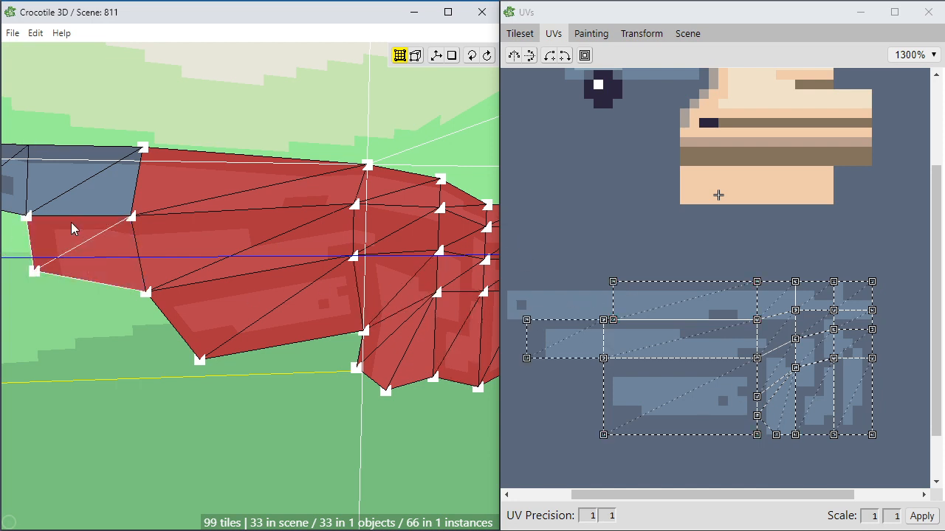
{"action": "left_click", "coordinate": [70, 210], "text": "shift"}
{"action": "right_click_drag", "start_coordinate": [70, 210], "coordinate": [145, 209]}
{"action": "left_click", "coordinate": [65, 191], "text": "shift"}
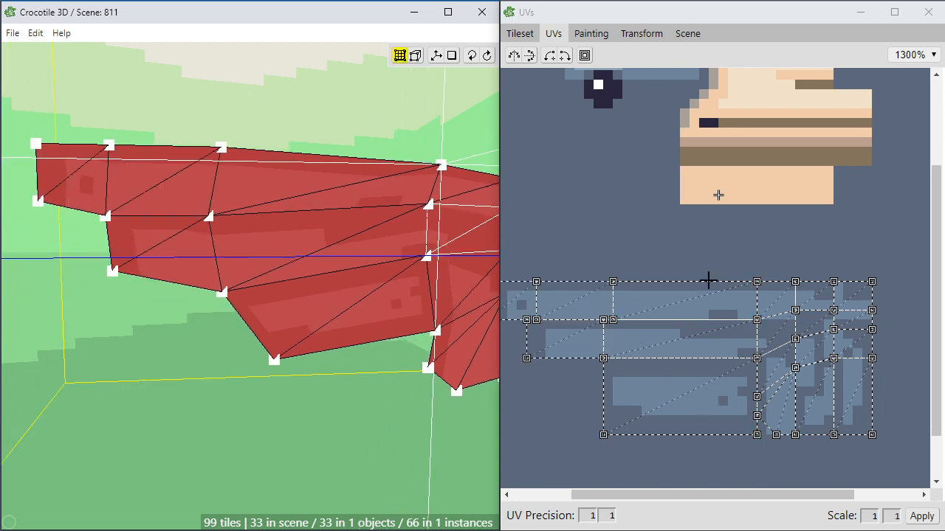
{"action": "left_click_drag", "start_coordinate": [557, 414], "coordinate": [612, 405]}
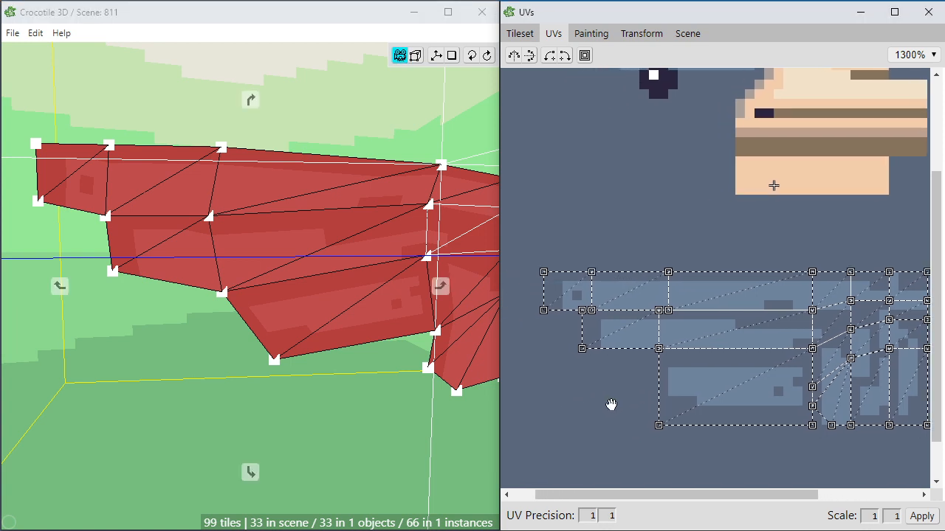
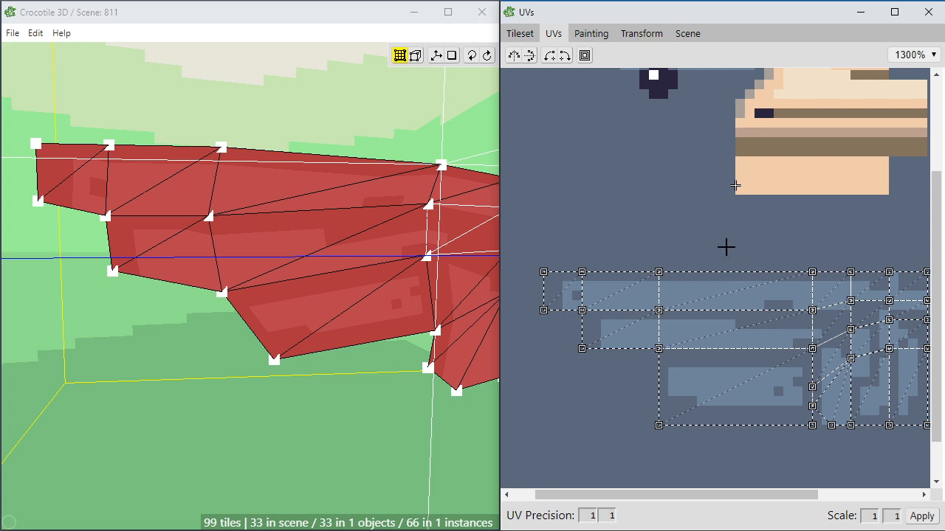
Return to the tileset and examine the whole wing alongside the bird's head.
{"action": "scroll", "coordinate": [633, 233], "scroll_direction": "down", "scroll_amount": 2}
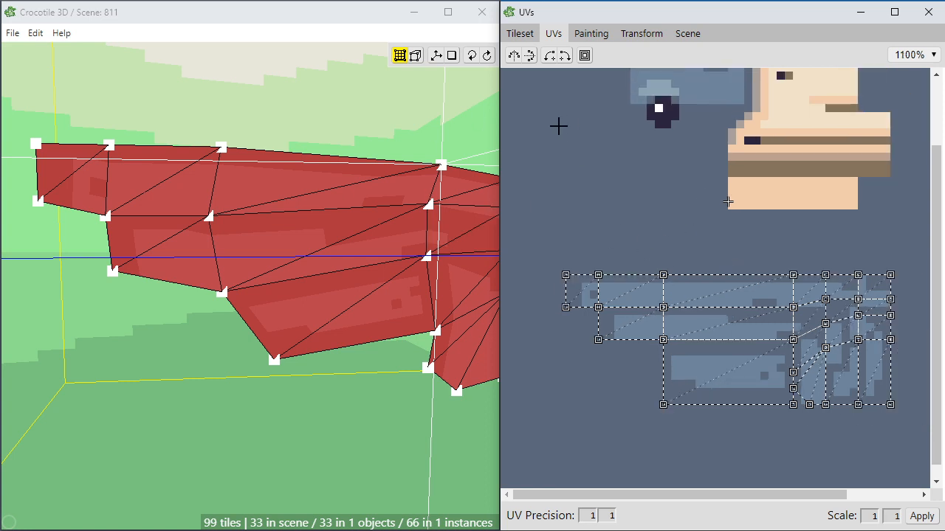
{"action": "left_click", "coordinate": [521, 34]}
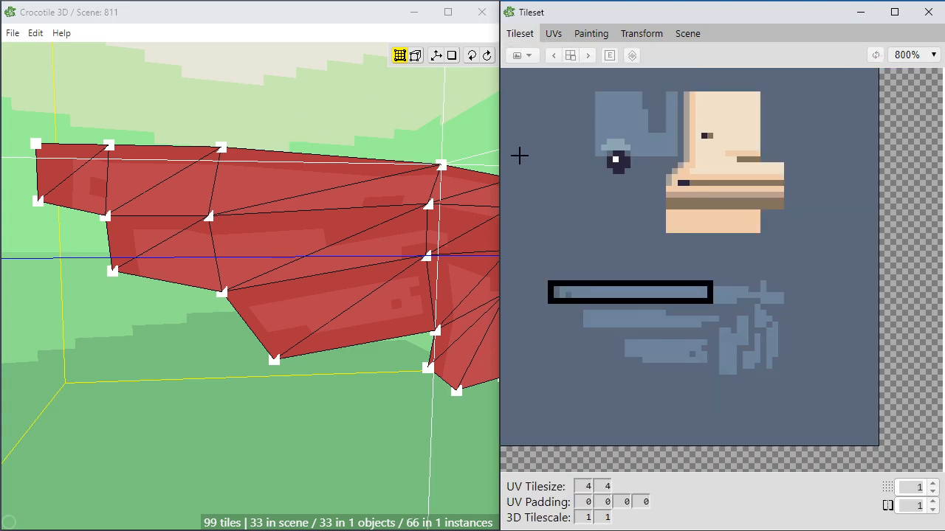
{"action": "right_click_drag", "start_coordinate": [405, 167], "coordinate": [367, 318]}
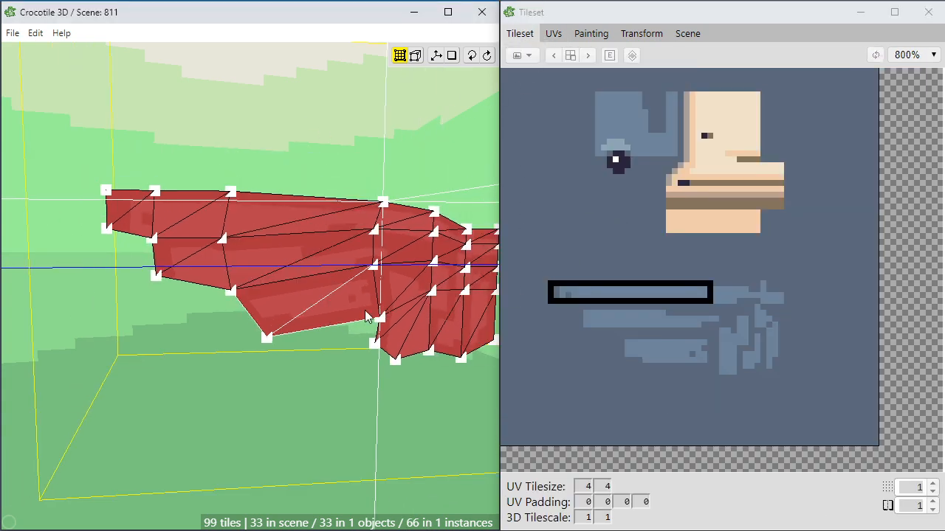
{"action": "key", "text": "space"}
{"action": "right_click_drag", "start_coordinate": [423, 358], "coordinate": [256, 357]}
{"action": "scroll", "coordinate": [423, 358], "scroll_direction": "down", "scroll_amount": 4}
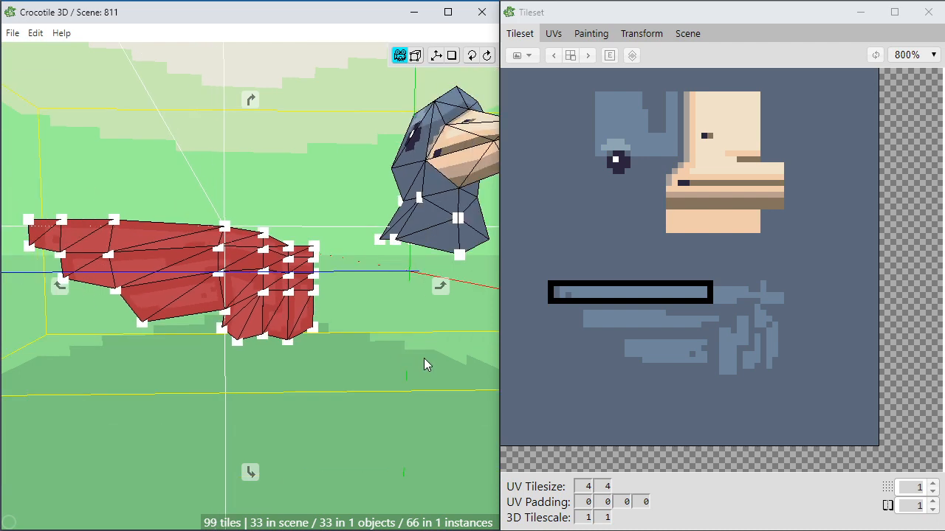
Select the four middle vertices at the wing's inner end and push them forward to round the shoulder.
{"action": "right_click_drag", "start_coordinate": [324, 381], "coordinate": [290, 382]}
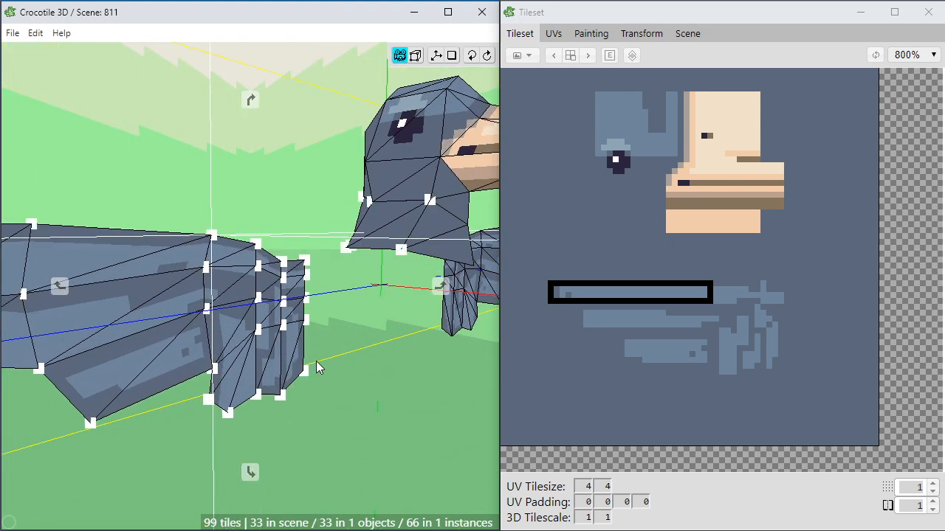
{"action": "key", "text": "space"}
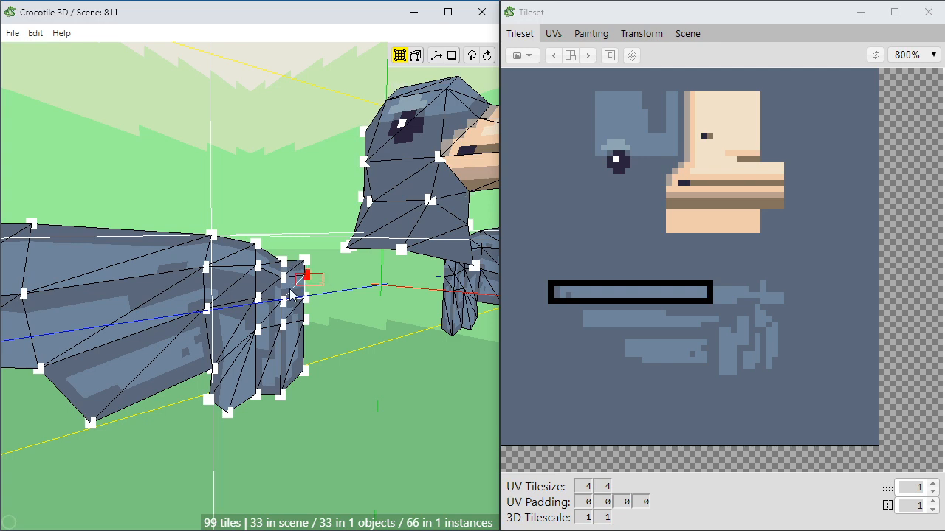
{"action": "left_click_drag", "start_coordinate": [274, 306], "coordinate": [275, 306]}
{"action": "scroll", "coordinate": [275, 306], "scroll_direction": "up", "scroll_amount": 1}
{"action": "key", "text": "space"}
{"action": "key", "text": "d"}
{"action": "key", "text": "d"}
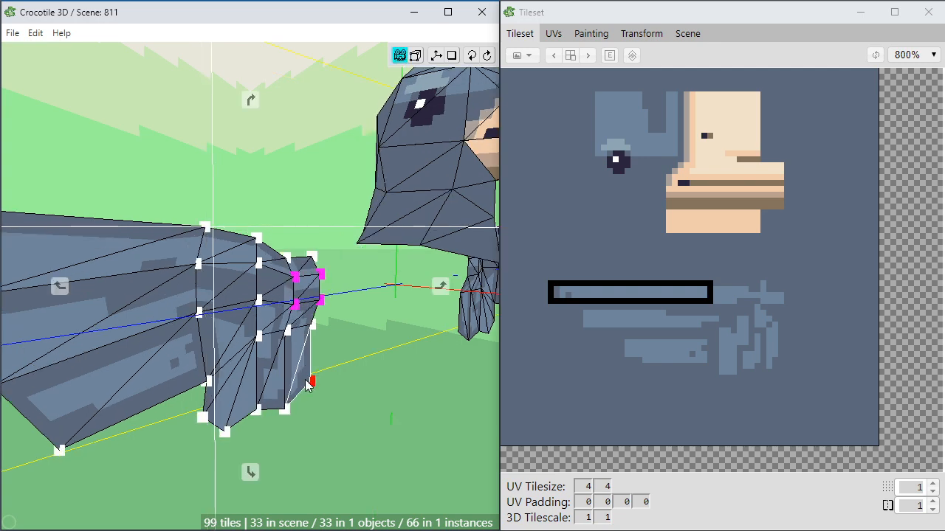
{"action": "right_click_drag", "start_coordinate": [333, 414], "coordinate": [385, 439]}
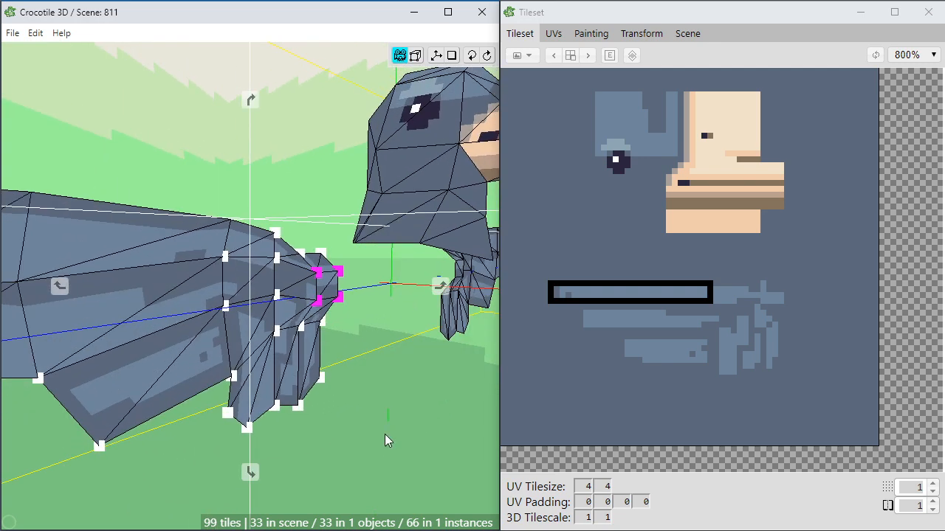
{"action": "key", "text": "f"}
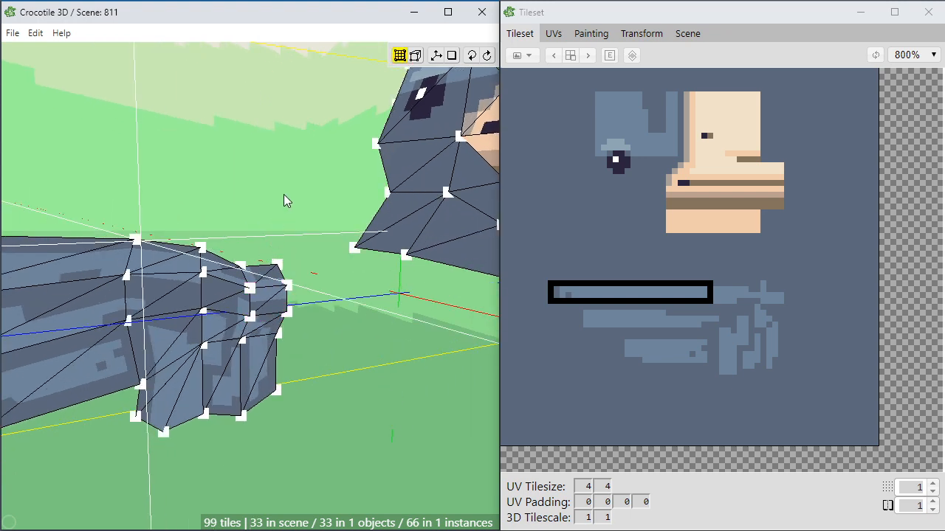
Shift the middle vertices of the wing's neighbouring columns forward so the rounding continues toward the long feathers.
{"action": "key", "text": "space"}
{"action": "right_click_drag", "start_coordinate": [284, 194], "coordinate": [383, 237]}
{"action": "key", "text": "space"}
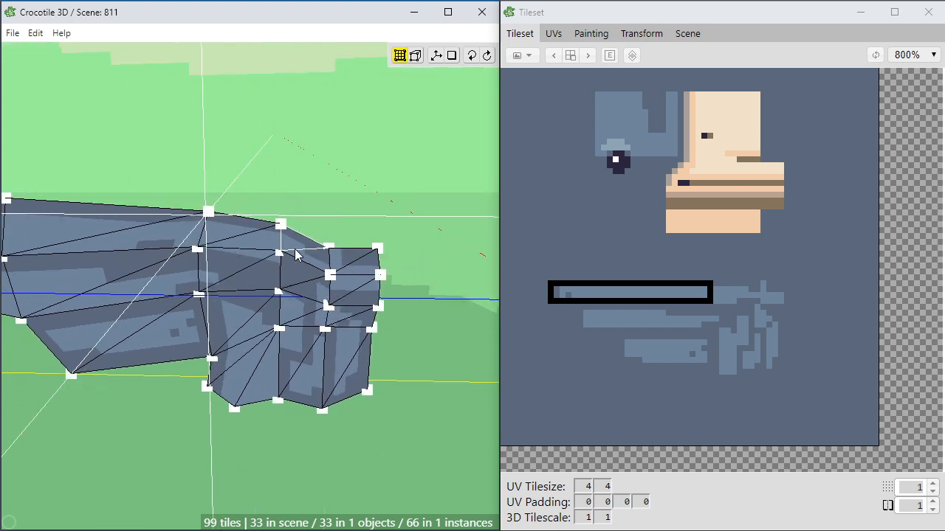
{"action": "left_click_drag", "start_coordinate": [207, 288], "coordinate": [243, 313]}
{"action": "key", "text": "space"}
{"action": "right_click_drag", "start_coordinate": [243, 318], "coordinate": [279, 286]}
{"action": "key", "text": "space"}
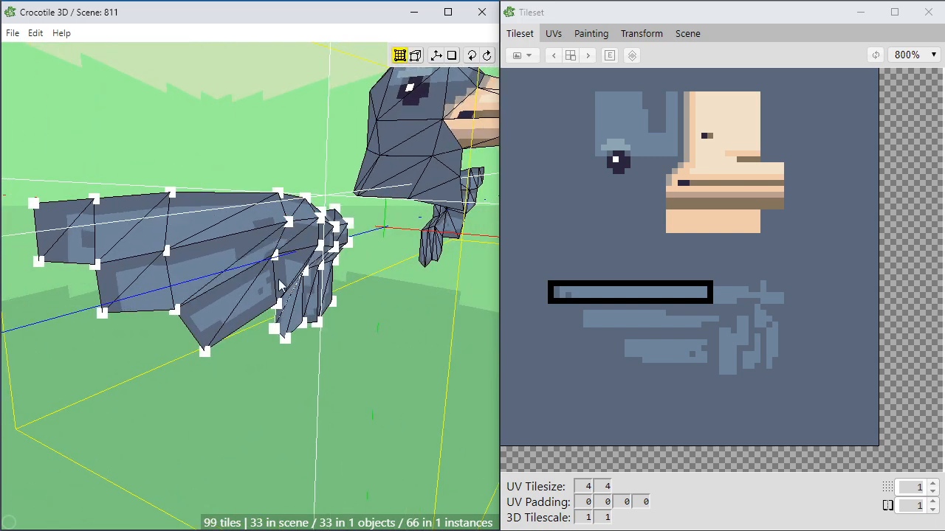
Examine the feather tiles on the reshaped wing and compare both mirrored wings with the head from the front.
{"action": "left_click", "coordinate": [130, 251]}
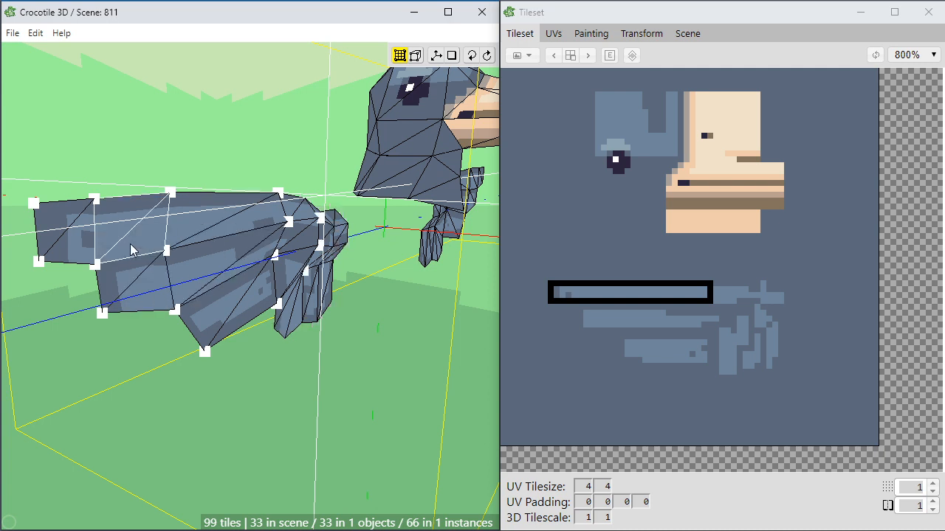
{"action": "key", "text": "l"}
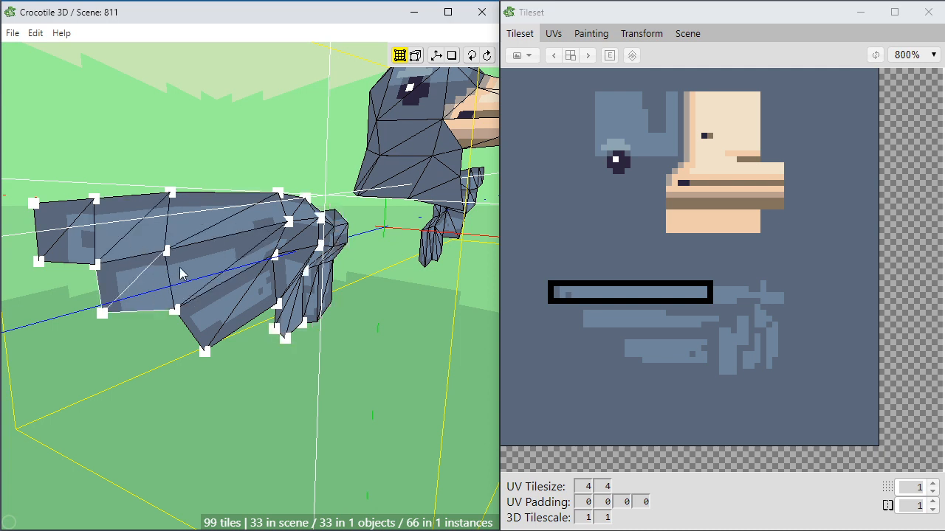
{"action": "key", "text": "l"}
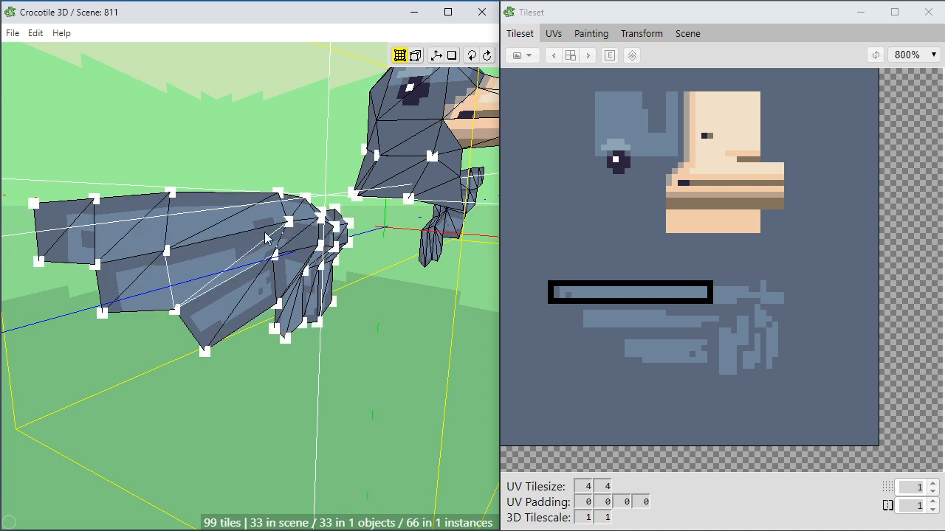
{"action": "scroll", "coordinate": [263, 291], "scroll_direction": "up", "scroll_amount": 2}
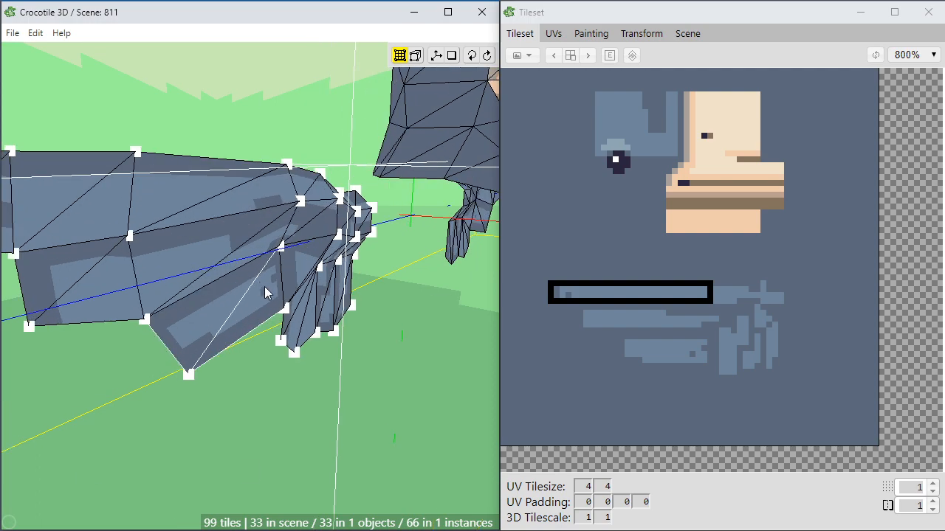
{"action": "middle_click_drag", "start_coordinate": [263, 291], "coordinate": [350, 350]}
{"action": "scroll", "coordinate": [345, 318], "scroll_direction": "down", "scroll_amount": 3}
{"action": "middle_click_drag", "start_coordinate": [396, 323], "coordinate": [371, 320]}
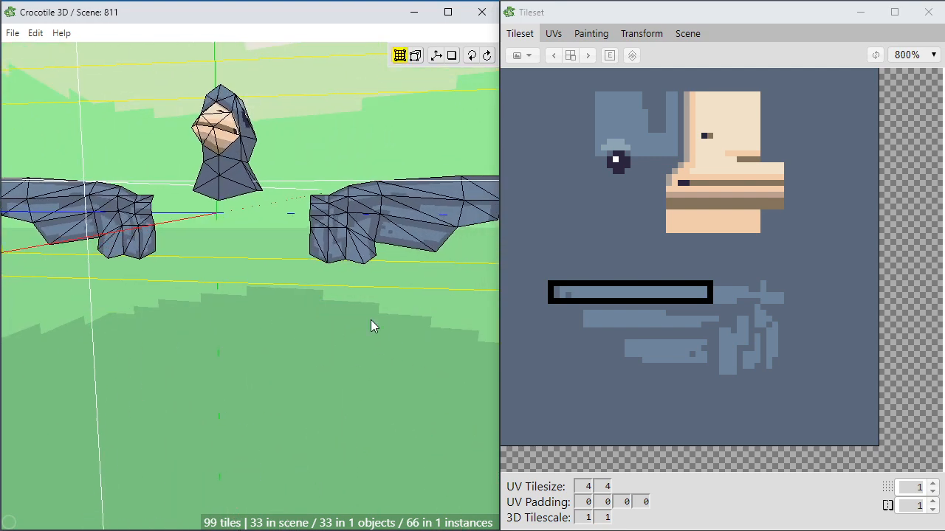
{"action": "middle_click_drag", "start_coordinate": [364, 386], "coordinate": [274, 390]}
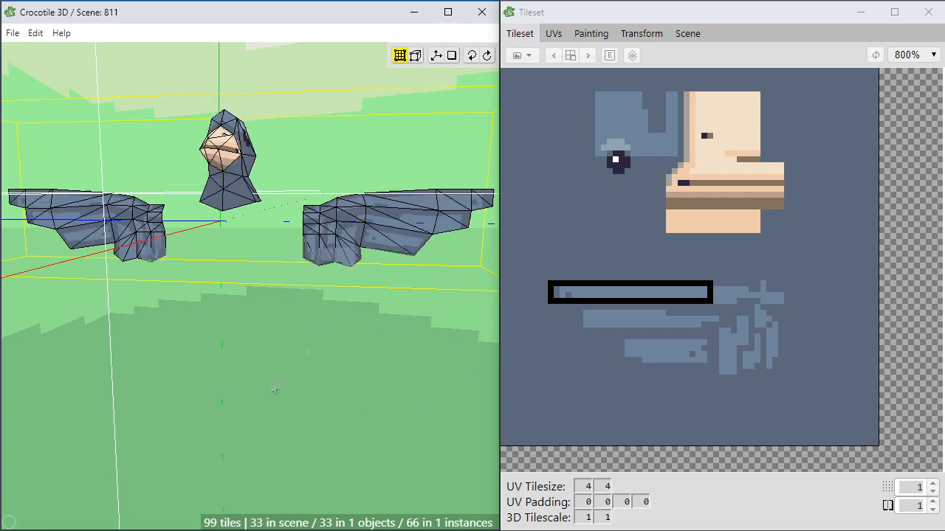
{"action": "middle_click_drag", "start_coordinate": [259, 268], "coordinate": [263, 268]}
{"action": "left_click_drag", "start_coordinate": [263, 268], "coordinate": [151, 222]}
{"action": "middle_click_drag", "start_coordinate": [151, 221], "coordinate": [209, 293]}
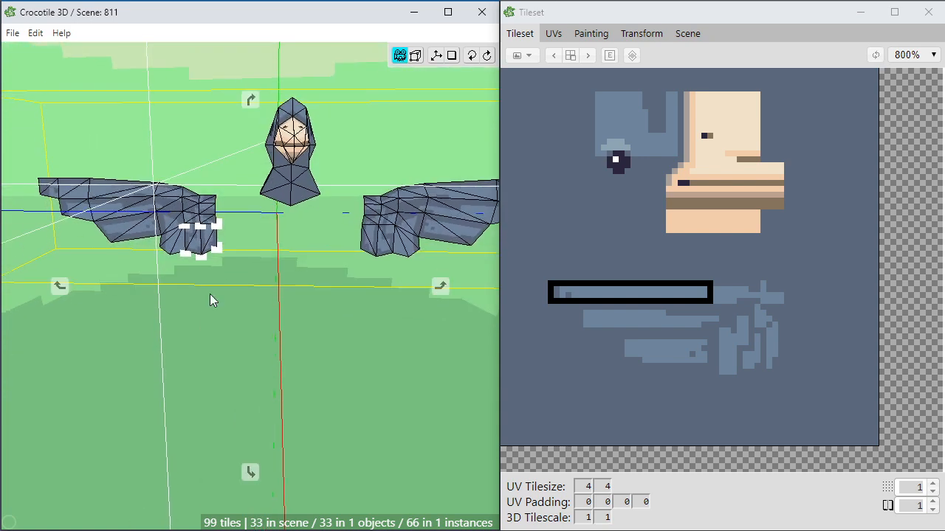
Examine the bird's wings and head from the front and the side.
{"action": "middle_click_drag", "start_coordinate": [217, 287], "coordinate": [312, 382]}
{"action": "scroll", "coordinate": [282, 359], "scroll_direction": "up", "scroll_amount": 3}
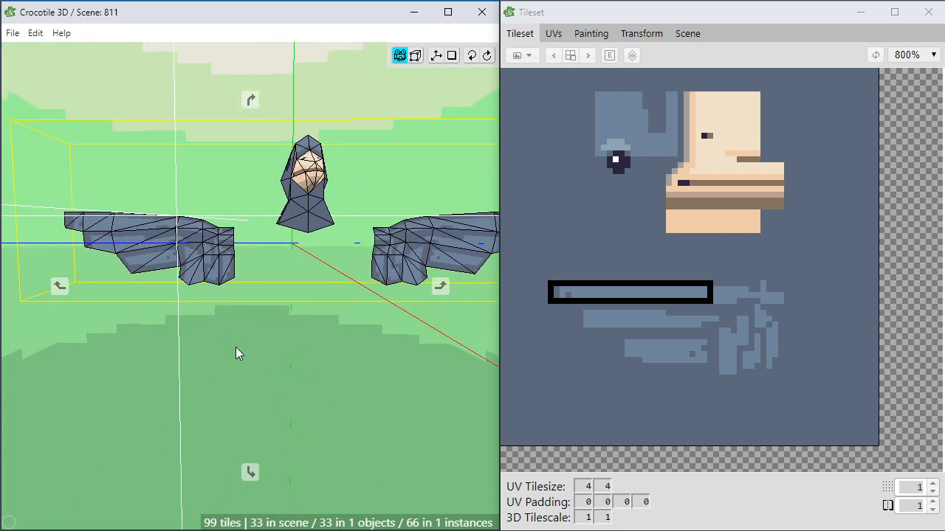
{"action": "middle_click_drag", "start_coordinate": [236, 347], "coordinate": [271, 341]}
{"action": "key", "text": "Tab"}
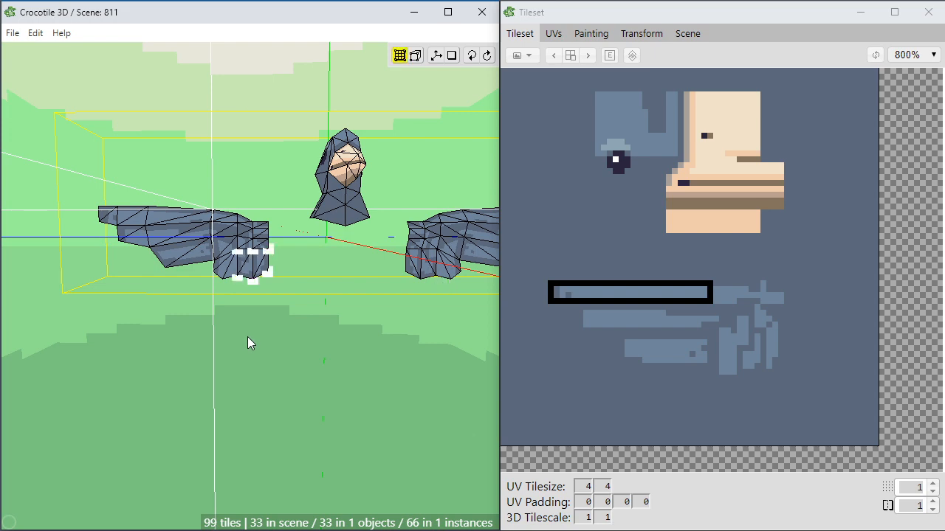
{"action": "key", "text": "ctrl+z"}
{"action": "middle_click_drag", "start_coordinate": [211, 342], "coordinate": [262, 347]}
{"action": "mouse_move", "coordinate": [213, 344]}
{"action": "right_mouse_down"}
{"action": "mouse_move", "coordinate": [200, 344]}
{"action": "mouse_move", "coordinate": [213, 344]}
{"action": "right_mouse_up"}
{"action": "scroll", "coordinate": [301, 341], "scroll_direction": "up", "scroll_amount": 3}
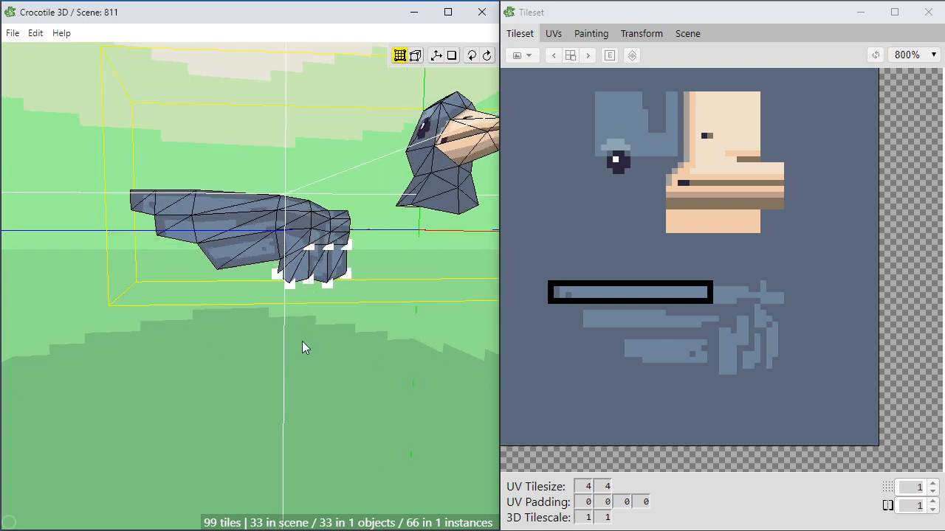
{"action": "scroll", "coordinate": [313, 368], "scroll_direction": "down", "scroll_amount": 2}
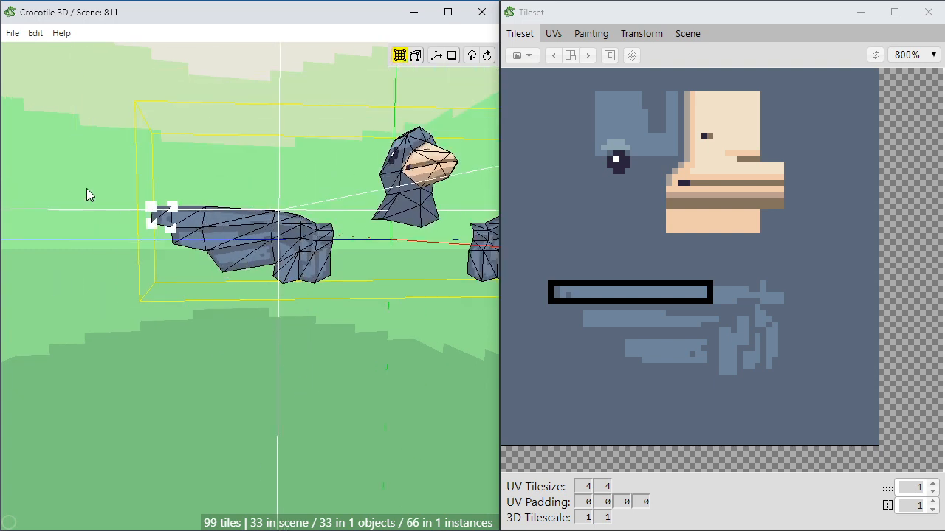
Move the vertices at the outer tip of the wing farther outward and slightly up to lengthen the wing.
{"action": "left_click_drag", "start_coordinate": [84, 189], "coordinate": [189, 279]}
{"action": "key", "text": "Left"}
{"action": "key", "text": "Left"}
{"action": "key", "text": "Left"}
{"action": "key", "text": "Left"}
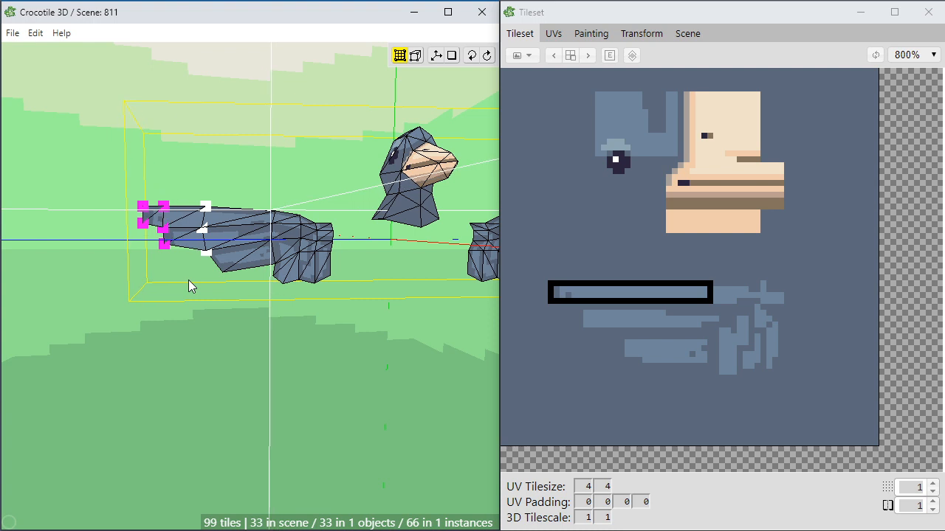
{"action": "key", "text": "Left"}
{"action": "key", "text": "Left"}
{"action": "key", "text": "Left"}
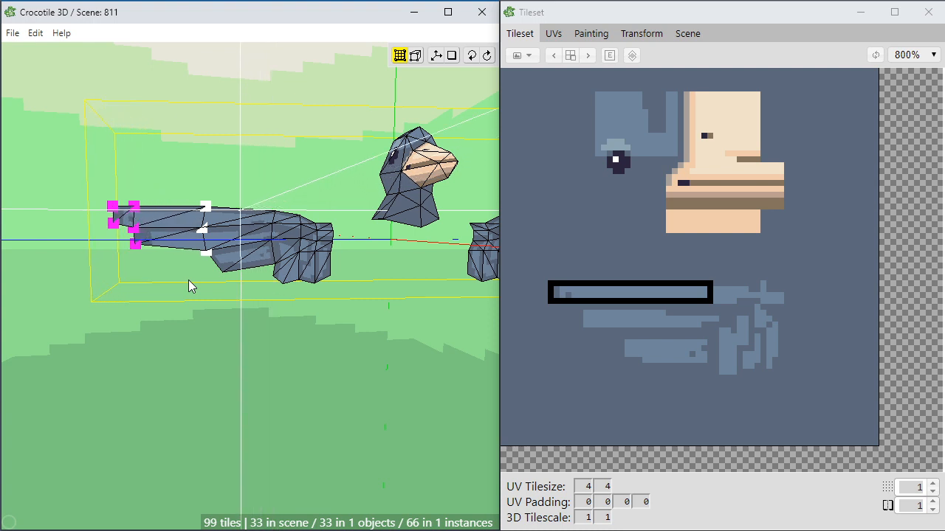
{"action": "left_click", "coordinate": [188, 279]}
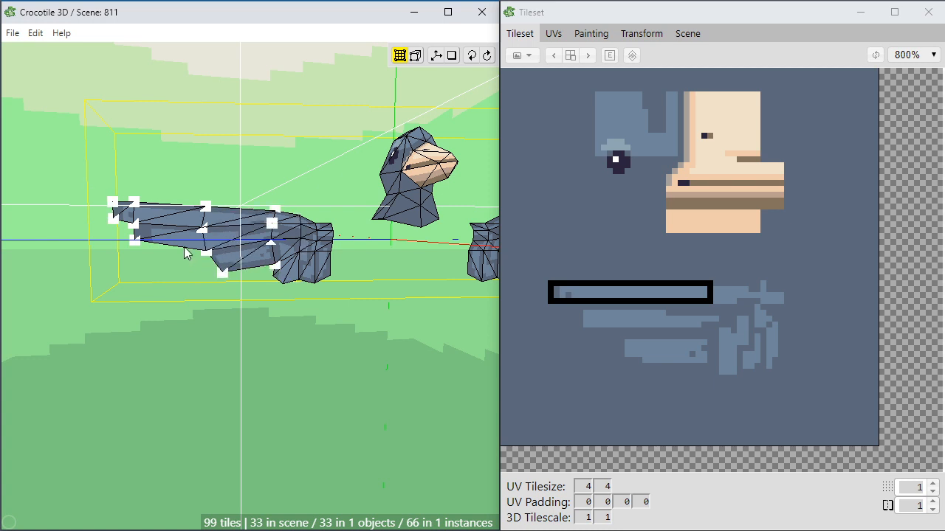
Shift the vertex column halfway along the wing slightly outward.
{"action": "left_click_drag", "start_coordinate": [183, 172], "coordinate": [236, 293]}
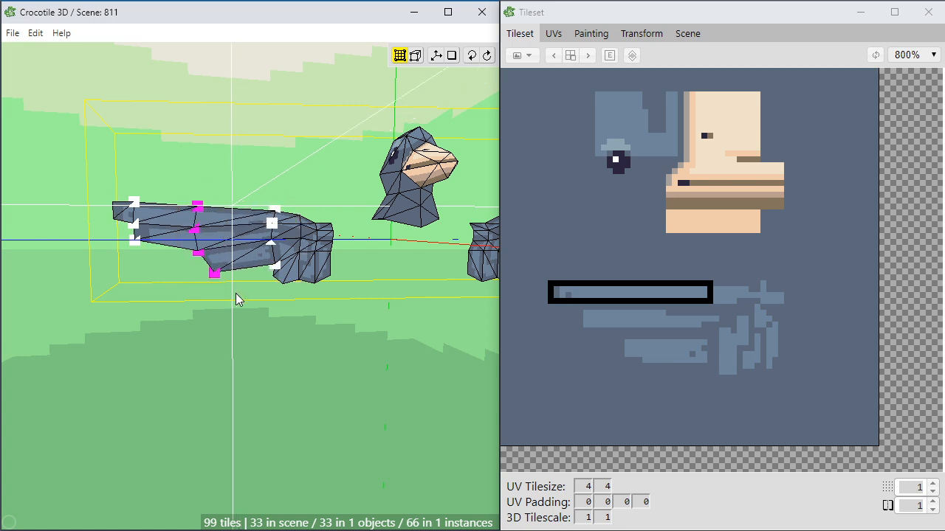
{"action": "key", "text": "a"}
{"action": "key", "text": "d"}
{"action": "left_click", "coordinate": [235, 293]}
Shift the vertex column beside the wing's inner feather section slightly outward.
{"action": "left_click_drag", "start_coordinate": [254, 177], "coordinate": [282, 290]}
{"action": "key", "text": "a"}
{"action": "key", "text": "a"}
{"action": "key", "text": "a"}
{"action": "key", "text": "d"}
{"action": "left_click", "coordinate": [282, 290]}
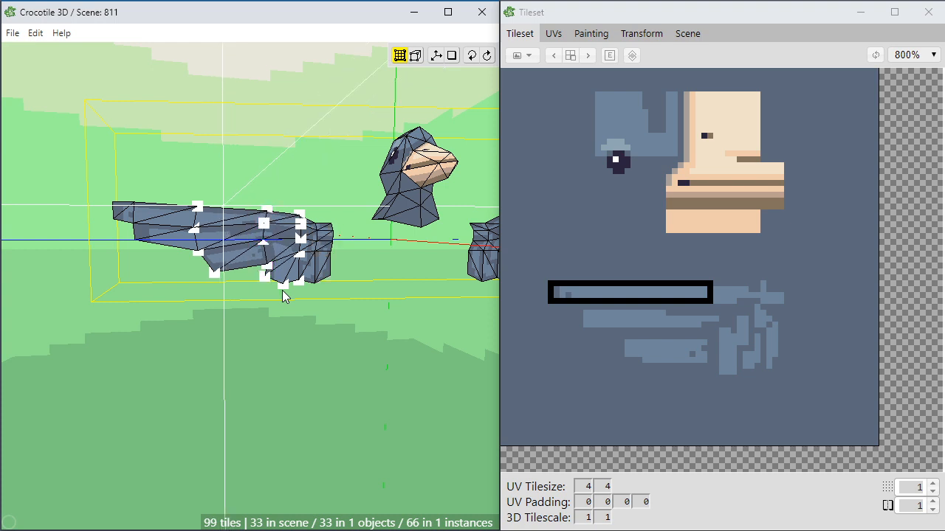
Select the bottom-edge vertices and the row above on the wing's inner section and move both rows down.
{"action": "left_click_drag", "start_coordinate": [294, 308], "coordinate": [377, 273]}
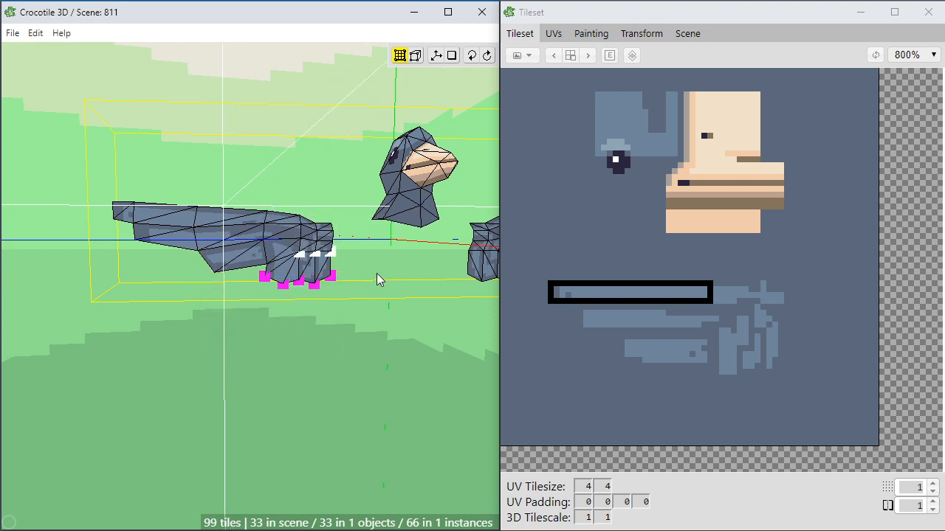
{"action": "key", "text": "s"}
{"action": "key", "text": "w"}
{"action": "key", "text": "w"}
{"action": "key", "text": "w"}
{"action": "scroll", "coordinate": [352, 328], "scroll_direction": "up", "scroll_amount": 4}
{"action": "left_click", "coordinate": [282, 264], "text": "ctrl"}
{"action": "left_click_drag", "start_coordinate": [252, 298], "coordinate": [301, 251], "text": "shift"}
{"action": "key", "text": "s"}
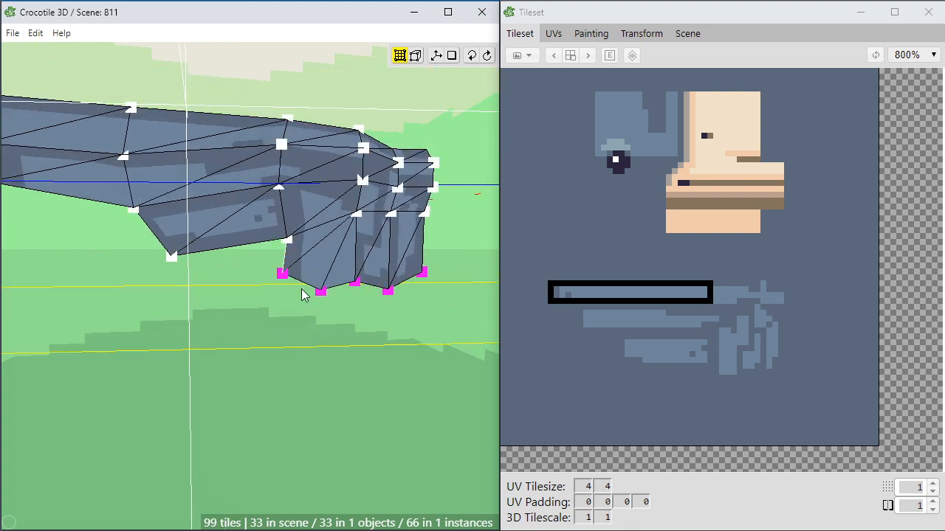
{"action": "key", "text": "s"}
{"action": "key", "text": "w"}
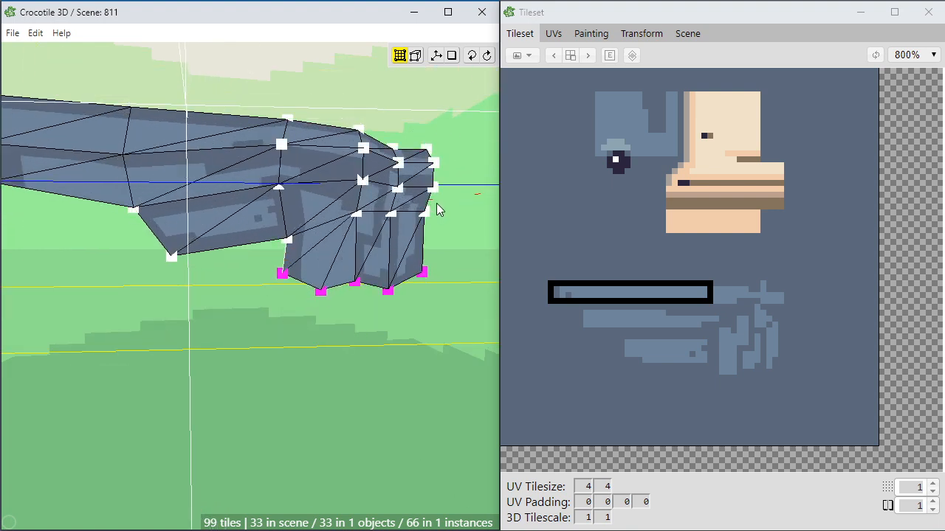
{"action": "left_click_drag", "start_coordinate": [450, 198], "coordinate": [265, 269]}
{"action": "key", "text": "s"}
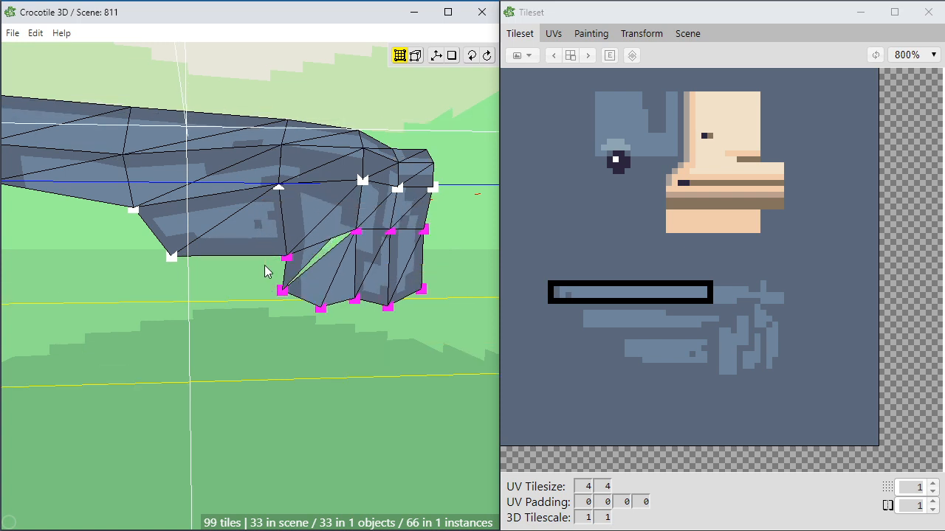
{"action": "left_click", "coordinate": [260, 274]}
Move the lower trailing-edge vertices of the wing's middle section down to match the inner section.
{"action": "left_click_drag", "start_coordinate": [77, 305], "coordinate": [280, 185]}
{"action": "key", "text": "s"}
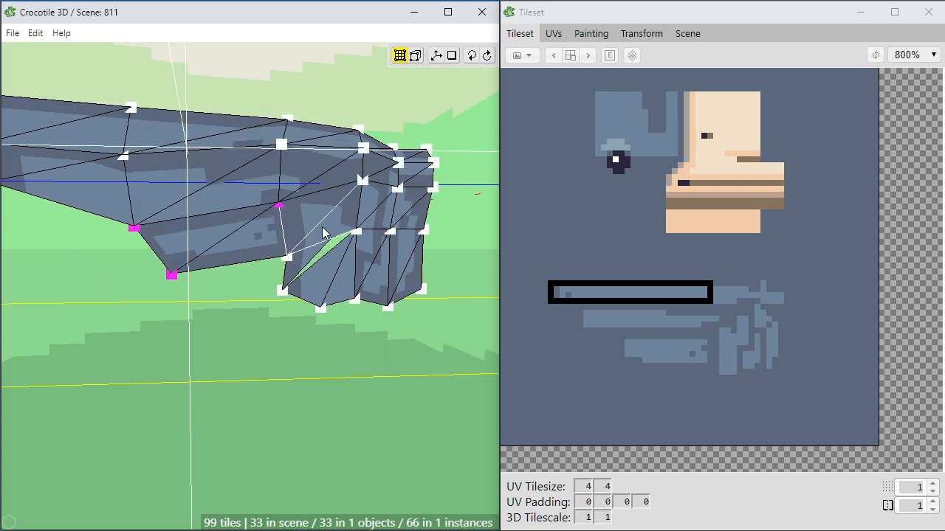
{"action": "left_click", "coordinate": [231, 322]}
Close the triangular gap in the wing's lower inner section by lowering the mismatched tile and raising its two outer vertices.
{"action": "scroll", "coordinate": [230, 322], "scroll_direction": "down", "scroll_amount": 2}
{"action": "left_click", "coordinate": [256, 403]}
{"action": "key", "text": "space"}
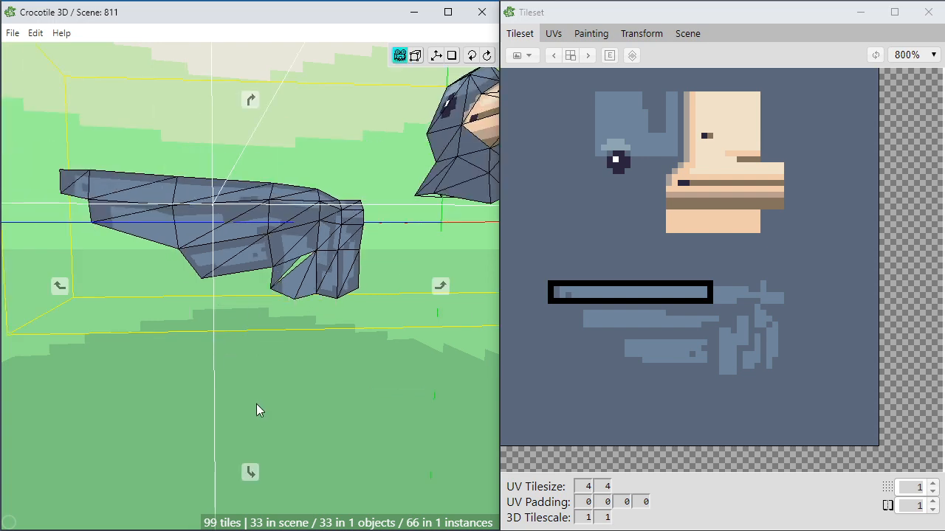
{"action": "scroll", "coordinate": [256, 404], "scroll_direction": "down", "scroll_amount": 2}
{"action": "left_click_drag", "start_coordinate": [256, 404], "coordinate": [199, 403]}
{"action": "scroll", "coordinate": [262, 388], "scroll_direction": "up", "scroll_amount": 6}
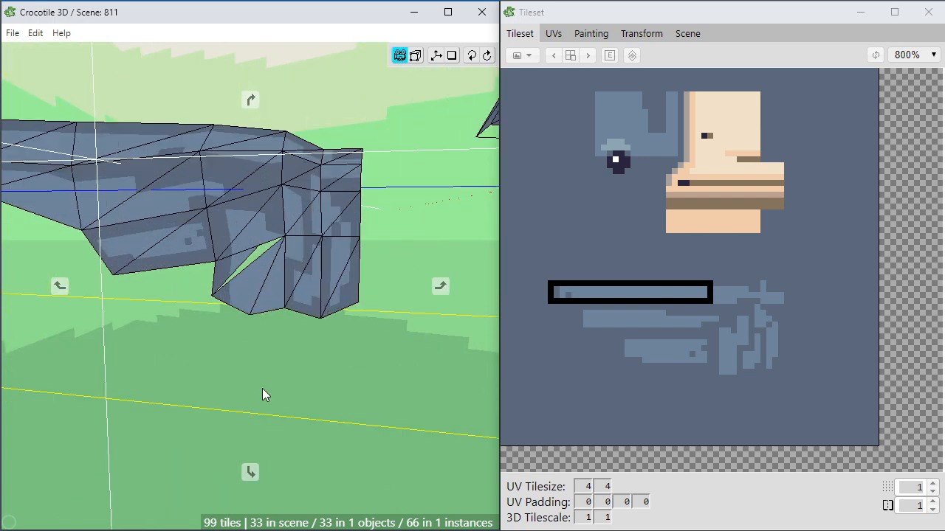
{"action": "key", "text": "space"}
{"action": "left_click", "coordinate": [230, 246]}
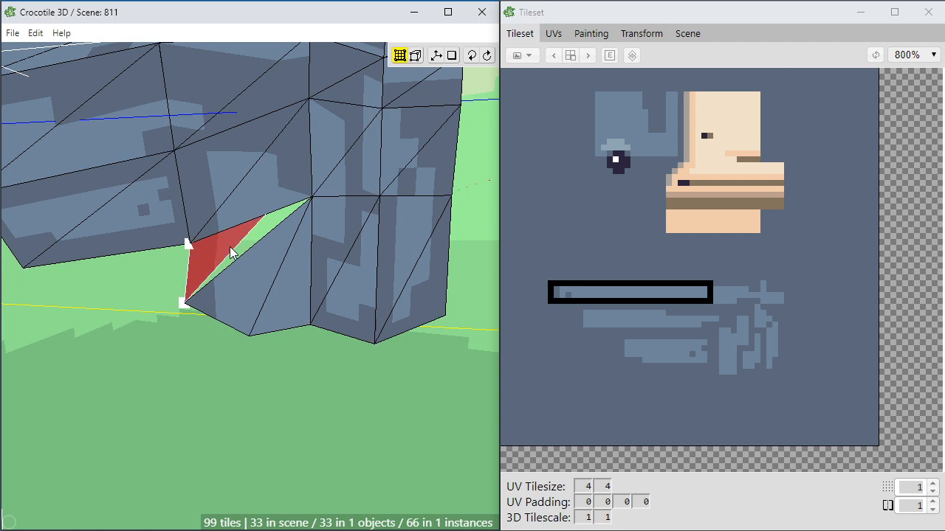
{"action": "key", "text": "s"}
{"action": "key", "text": "s"}
{"action": "left_click", "coordinate": [236, 247]}
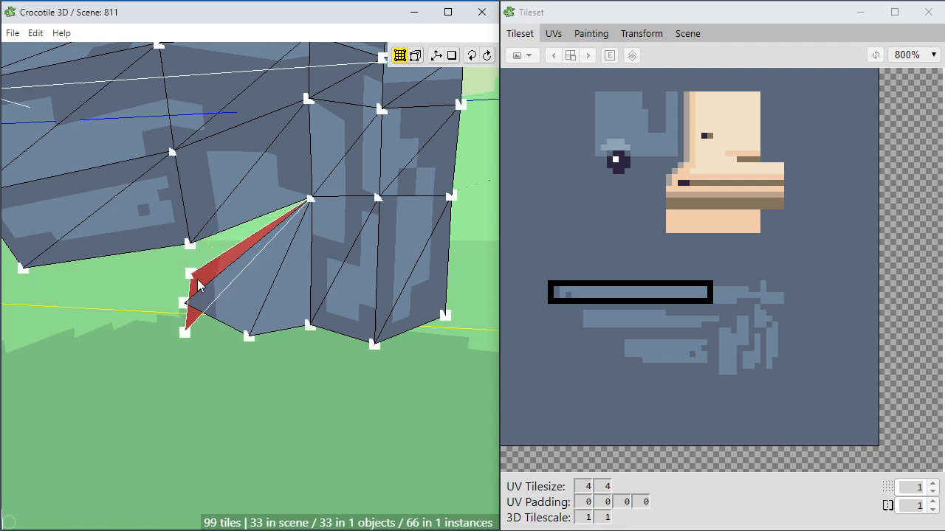
{"action": "left_click", "coordinate": [190, 274]}
{"action": "left_click", "coordinate": [188, 330], "text": "shift"}
{"action": "key", "text": "w"}
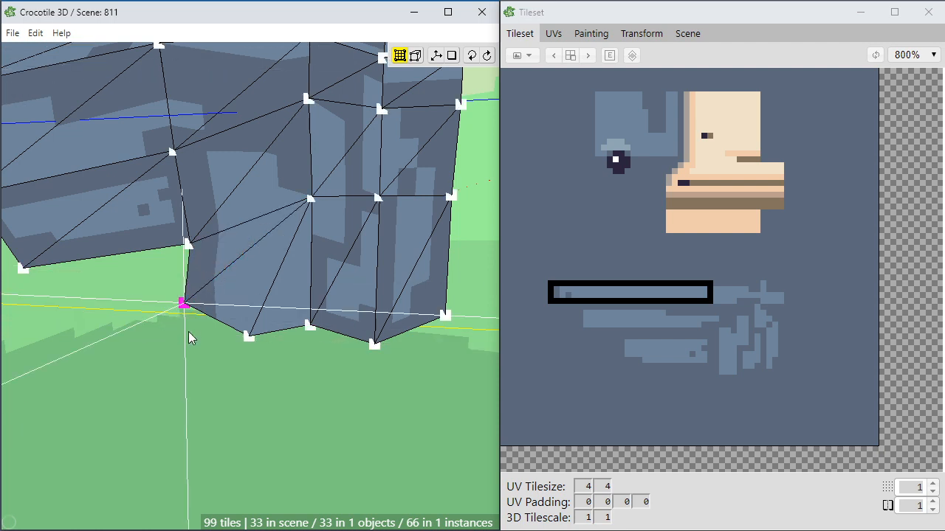
{"action": "left_click", "coordinate": [188, 332]}
Examine the reshaped wing together with the head from several angles.
{"action": "key", "text": "space"}
{"action": "scroll", "coordinate": [230, 377], "scroll_direction": "down", "scroll_amount": 6}
{"action": "left_click_drag", "start_coordinate": [230, 377], "coordinate": [238, 333]}
{"action": "scroll", "coordinate": [235, 378], "scroll_direction": "up", "scroll_amount": 3}
{"action": "right_click_drag", "start_coordinate": [280, 310], "coordinate": [150, 223]}
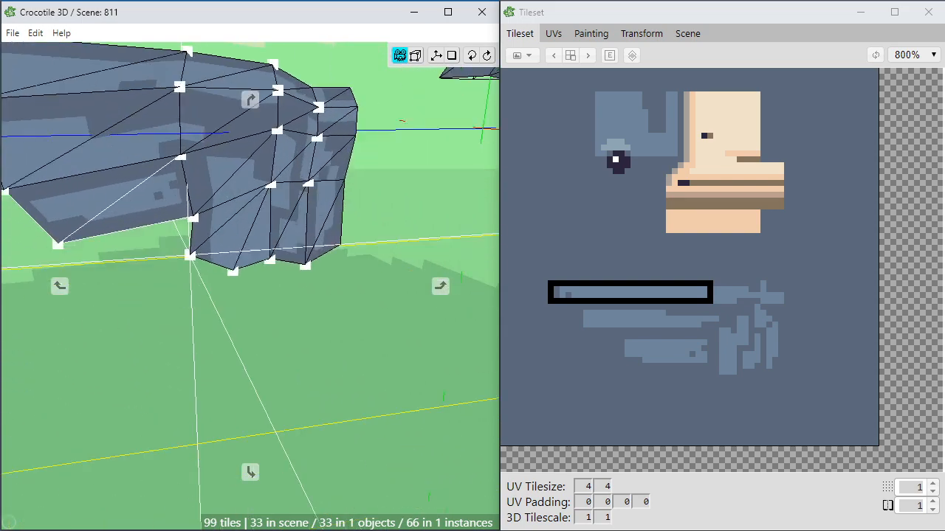
{"action": "scroll", "coordinate": [279, 309], "scroll_direction": "down", "scroll_amount": 5}
{"action": "left_click_drag", "start_coordinate": [286, 307], "coordinate": [238, 283]}
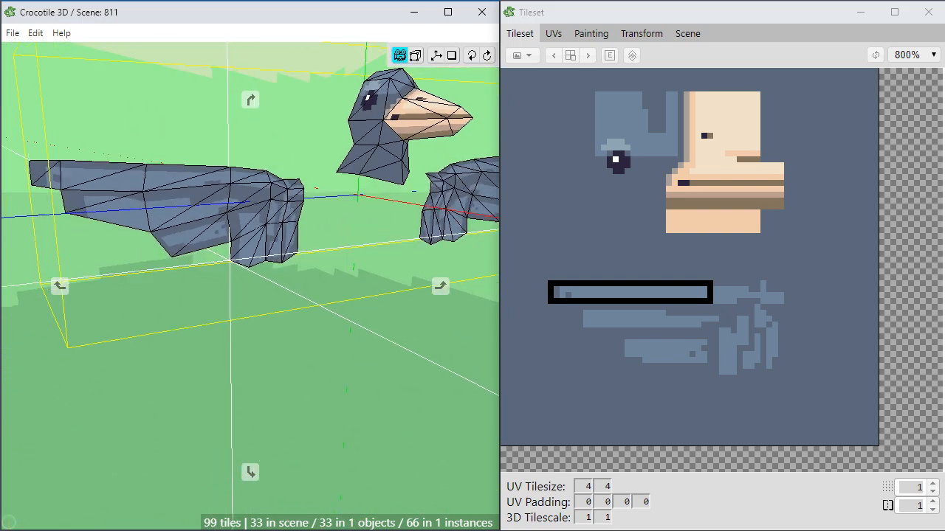
{"action": "left_click_drag", "start_coordinate": [339, 285], "coordinate": [336, 297]}
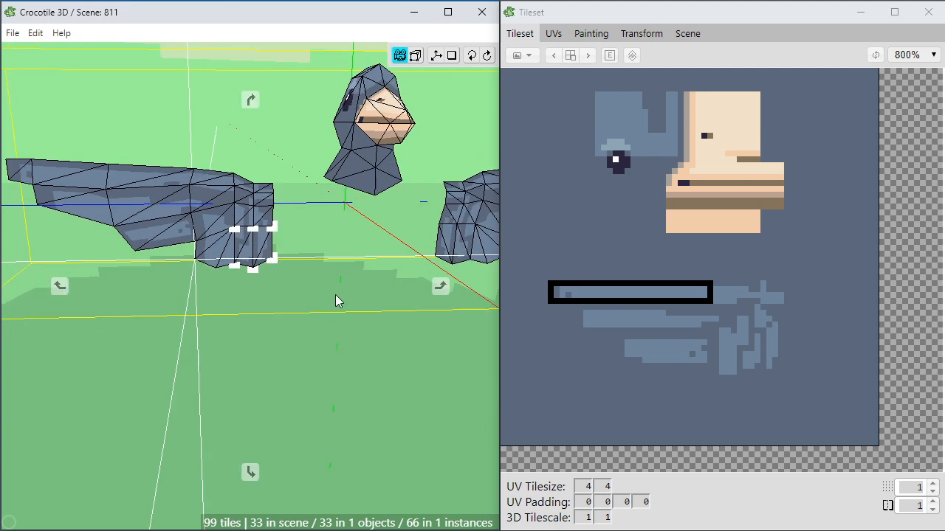
{"action": "left_click_drag", "start_coordinate": [293, 132], "coordinate": [4, 332]}
{"action": "key", "text": "d"}
{"action": "key", "text": "d"}
{"action": "key", "text": "d"}
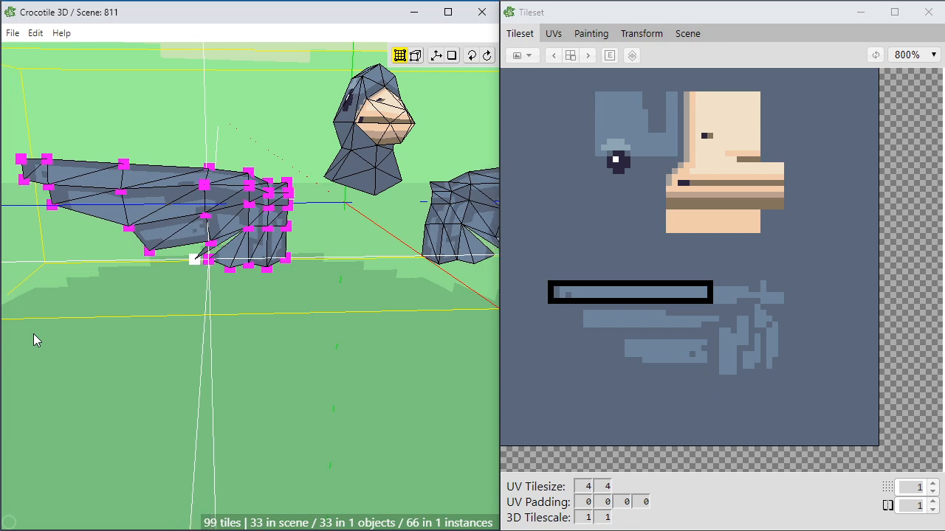
{"action": "key", "text": "a"}
{"action": "key", "text": "a"}
{"action": "key", "text": "a"}
{"action": "left_click", "coordinate": [33, 334]}
Select all vertices of the wing and move the whole wing inward toward the body's centre.
{"action": "key", "text": "space"}
{"action": "right_click_drag", "start_coordinate": [122, 310], "coordinate": [143, 317]}
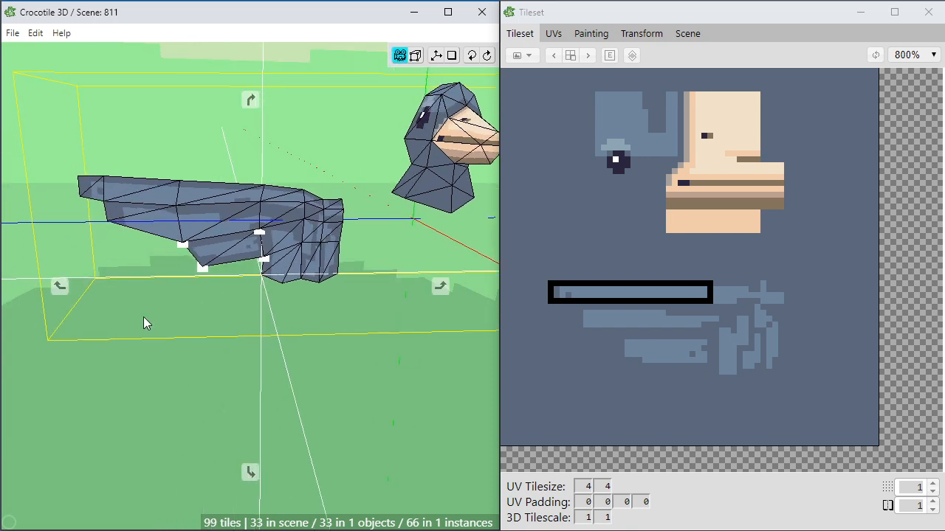
{"action": "left_click_drag", "start_coordinate": [54, 143], "coordinate": [327, 399]}
{"action": "key", "text": "d"}
{"action": "key", "text": "d"}
{"action": "key", "text": "d"}
{"action": "key", "text": "d"}
{"action": "key", "text": "d"}
Fine-tune the selected wing's distance from the body and lower the wing slightly.
{"action": "key", "text": "space"}
{"action": "scroll", "coordinate": [369, 354], "scroll_direction": "down", "scroll_amount": 3}
{"action": "key", "text": "space"}
{"action": "key", "text": "a"}
{"action": "key", "text": "a"}
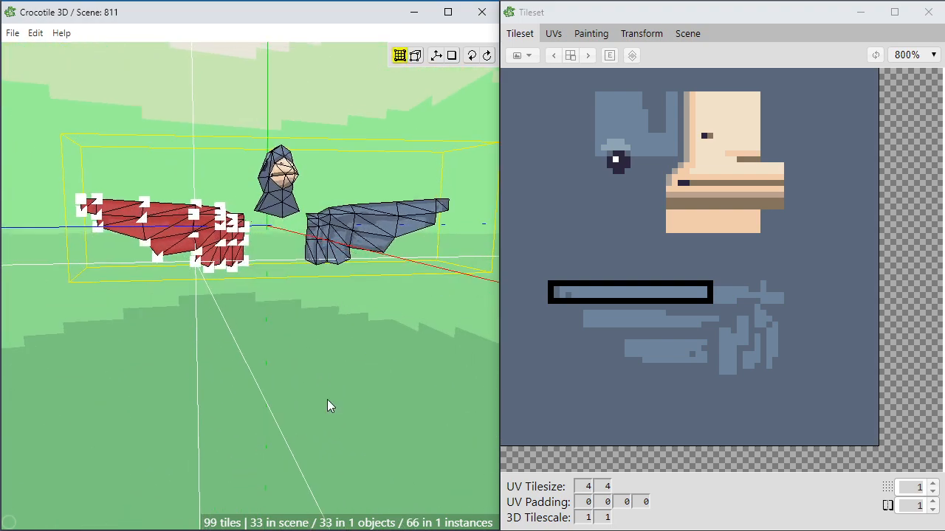
{"action": "key", "text": "d"}
{"action": "key", "text": "d"}
{"action": "key", "text": "d"}
{"action": "key", "text": "a"}
{"action": "key", "text": "a"}
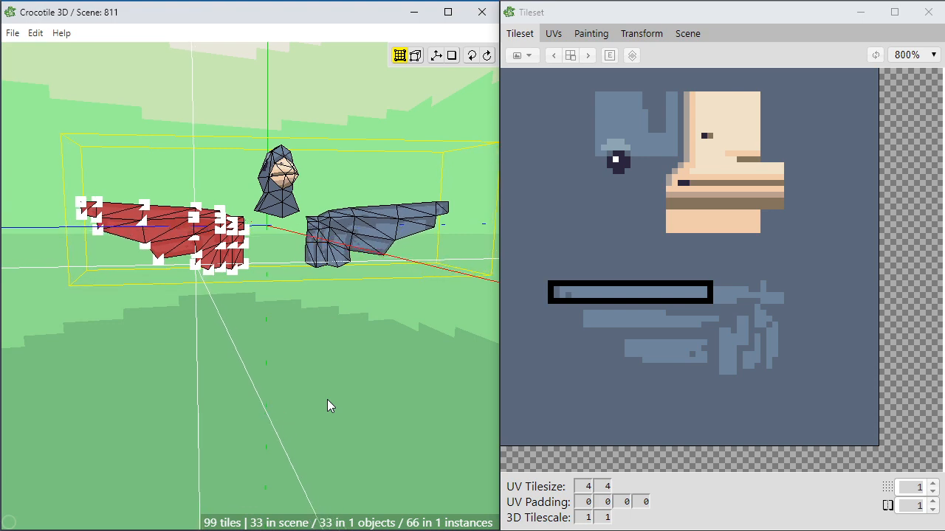
{"action": "left_click", "coordinate": [327, 399]}
Inspect the inner end of the repositioned wing in relation to the neck from several angles.
{"action": "key", "text": "space"}
{"action": "scroll", "coordinate": [305, 382], "scroll_direction": "up", "scroll_amount": 3}
{"action": "mouse_move", "coordinate": [302, 378]}
{"action": "left_mouse_down"}
{"action": "mouse_move", "coordinate": [343, 380]}
{"action": "mouse_move", "coordinate": [299, 376]}
{"action": "left_mouse_up"}
{"action": "scroll", "coordinate": [299, 374], "scroll_direction": "up", "scroll_amount": 3}
{"action": "left_click_drag", "start_coordinate": [304, 321], "coordinate": [334, 354]}
{"action": "key", "text": "v"}
{"action": "left_click_drag", "start_coordinate": [298, 260], "coordinate": [315, 244]}
{"action": "key", "text": "space"}
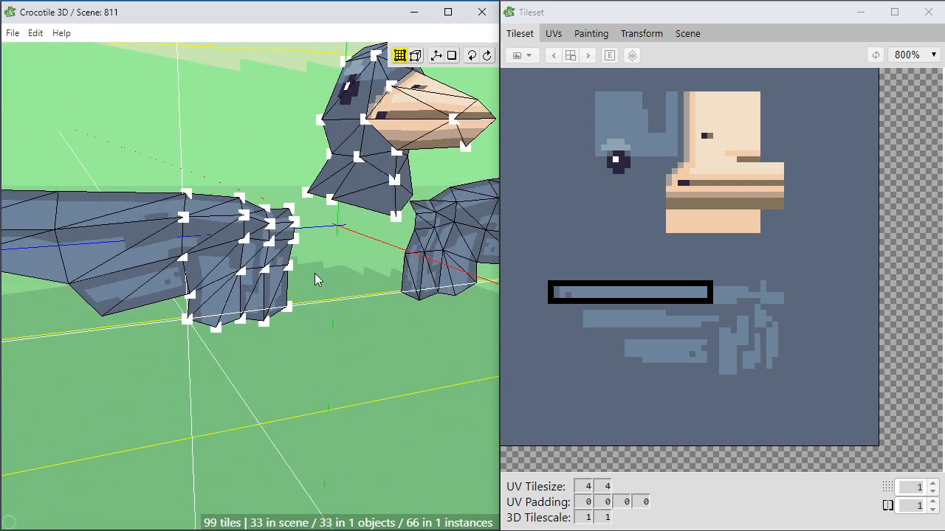
{"action": "left_click_drag", "start_coordinate": [303, 276], "coordinate": [399, 266]}
{"action": "scroll", "coordinate": [398, 266], "scroll_direction": "down", "scroll_amount": 3}
{"action": "mouse_move", "coordinate": [387, 355]}
{"action": "middle_mouse_down"}
{"action": "mouse_move", "coordinate": [321, 355]}
{"action": "mouse_move", "coordinate": [387, 354]}
{"action": "mouse_move", "coordinate": [321, 351]}
{"action": "mouse_move", "coordinate": [377, 351]}
{"action": "middle_mouse_up"}
{"action": "scroll", "coordinate": [387, 355], "scroll_direction": "up", "scroll_amount": 2}
{"action": "scroll", "coordinate": [388, 349], "scroll_direction": "up", "scroll_amount": 1}
{"action": "scroll", "coordinate": [377, 351], "scroll_direction": "up", "scroll_amount": 1}
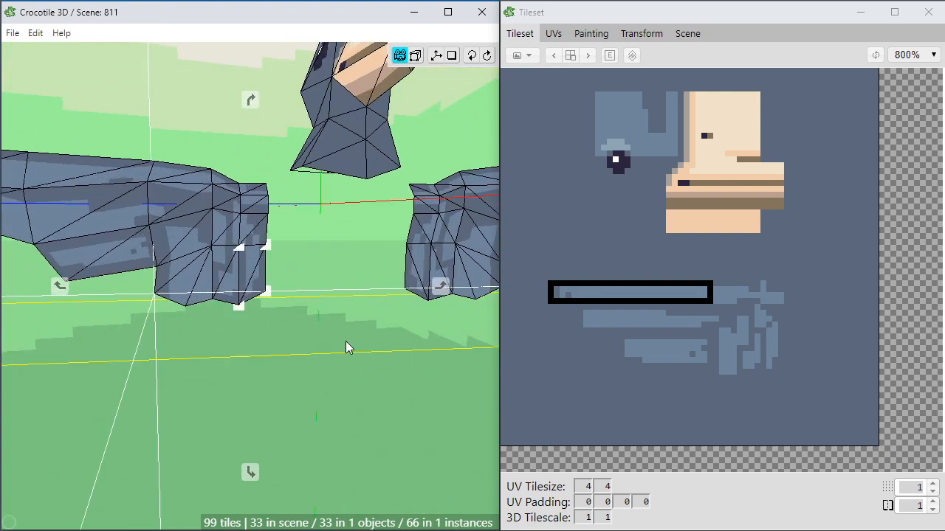
Examine the space between the two wings and the open base of the neck.
{"action": "right_click_drag", "start_coordinate": [346, 341], "coordinate": [367, 352]}
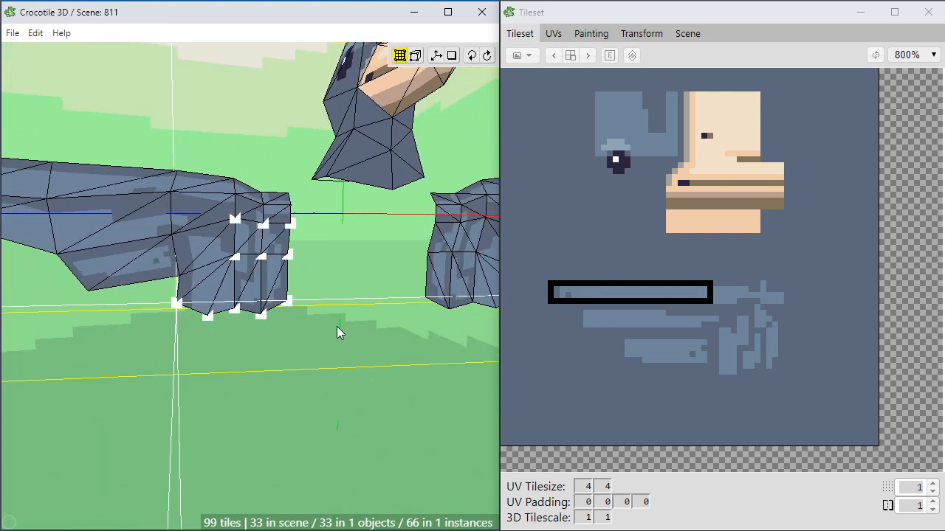
{"action": "key", "text": "ctrl+z"}
{"action": "scroll", "coordinate": [315, 363], "scroll_direction": "down", "scroll_amount": 5}
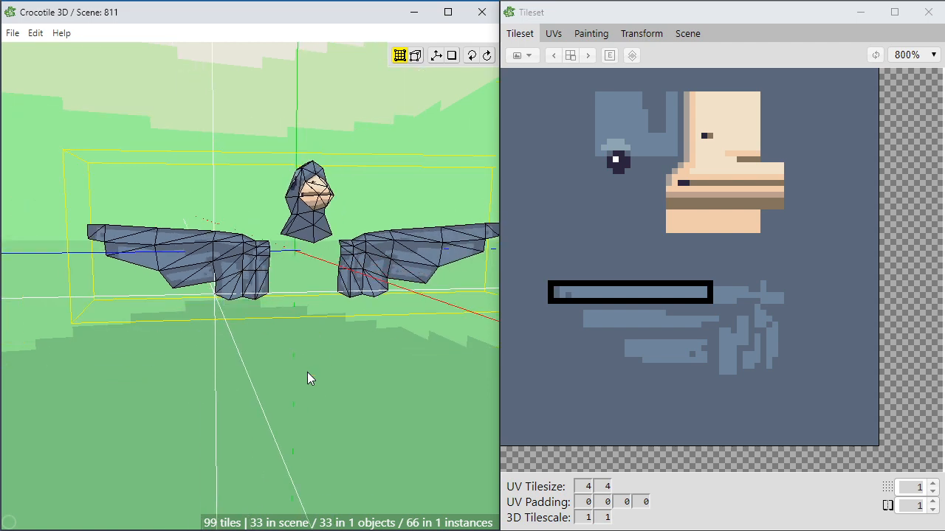
{"action": "scroll", "coordinate": [307, 371], "scroll_direction": "up", "scroll_amount": 3}
{"action": "key", "text": "space"}
{"action": "right_click_drag", "start_coordinate": [315, 355], "coordinate": [335, 368]}
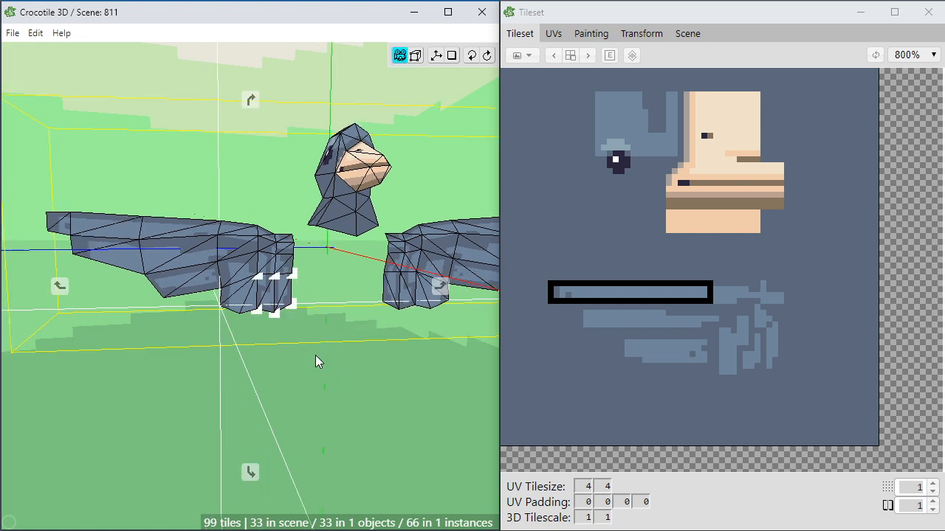
{"action": "scroll", "coordinate": [315, 355], "scroll_direction": "up", "scroll_amount": 1}
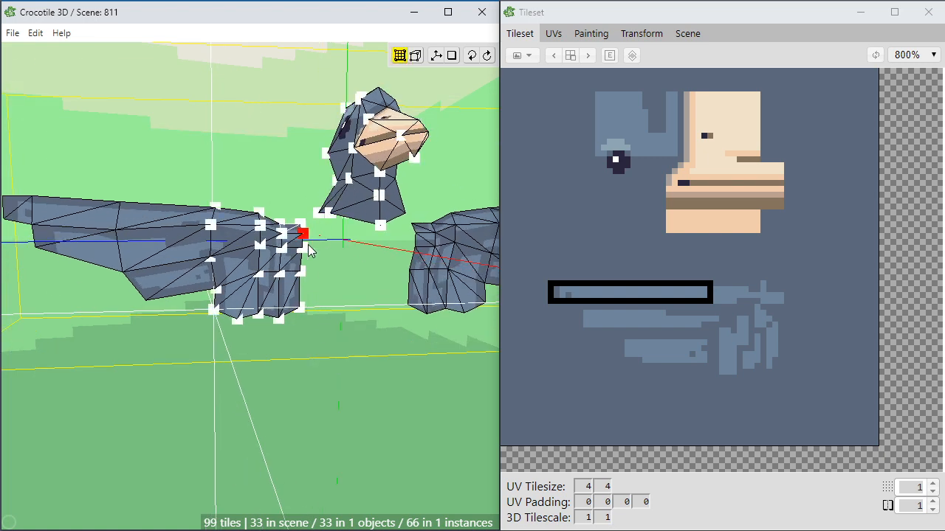
{"action": "key", "text": "space"}
{"action": "right_click_drag", "start_coordinate": [192, 377], "coordinate": [228, 386]}
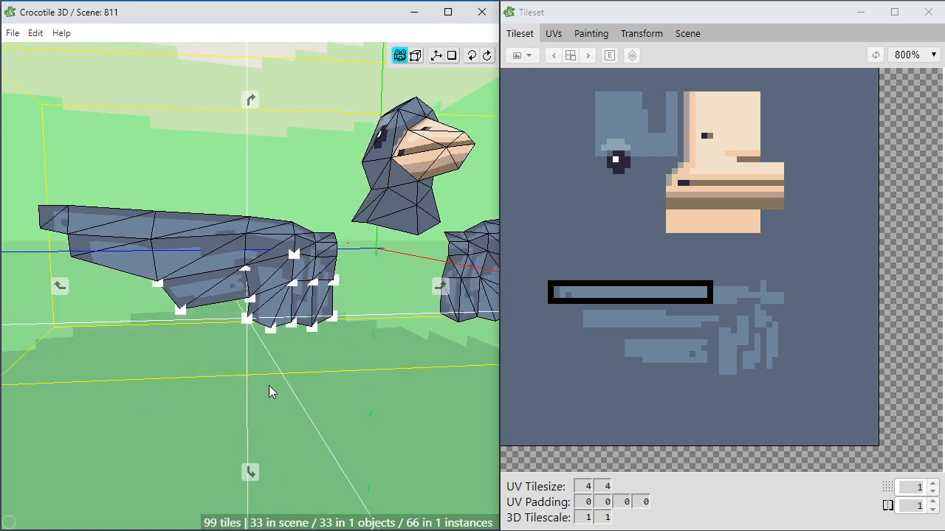
{"action": "left_click_drag", "start_coordinate": [269, 385], "coordinate": [278, 415]}
{"action": "scroll", "coordinate": [278, 415], "scroll_direction": "up", "scroll_amount": 2}
{"action": "scroll", "coordinate": [272, 372], "scroll_direction": "up", "scroll_amount": 2}
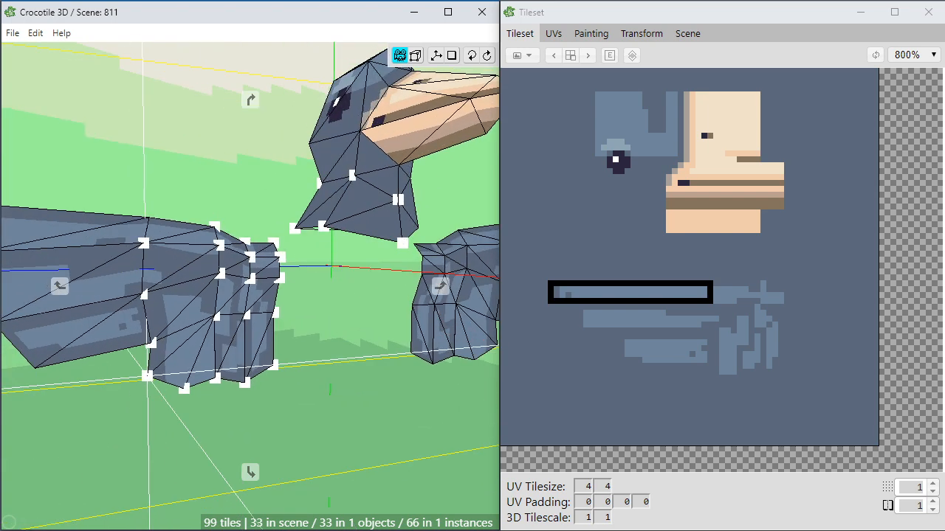
{"action": "left_click_drag", "start_coordinate": [312, 270], "coordinate": [333, 277]}
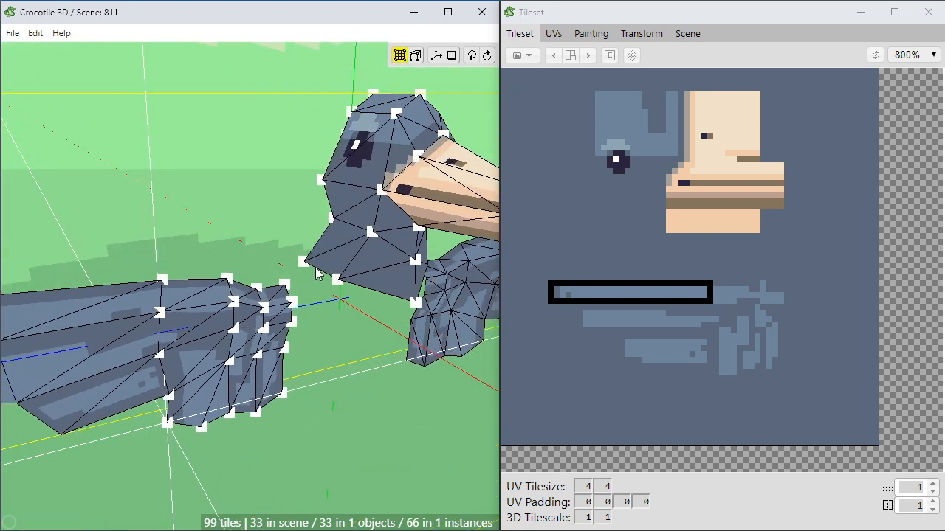
Duplicate the face at the neck's lower rear edge and move the copy downward, below the neck.
{"action": "left_click", "coordinate": [336, 260]}
{"action": "scroll", "coordinate": [306, 354], "scroll_direction": "up", "scroll_amount": 2}
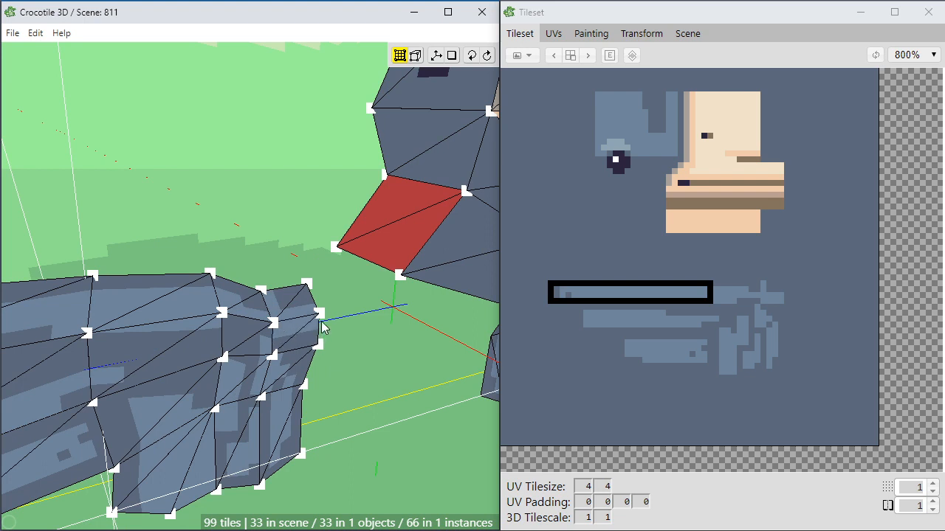
{"action": "key", "text": "ctrl+d"}
{"action": "key", "text": "f"}
{"action": "key", "text": "f"}
{"action": "key", "text": "f"}
{"action": "key", "text": "f"}
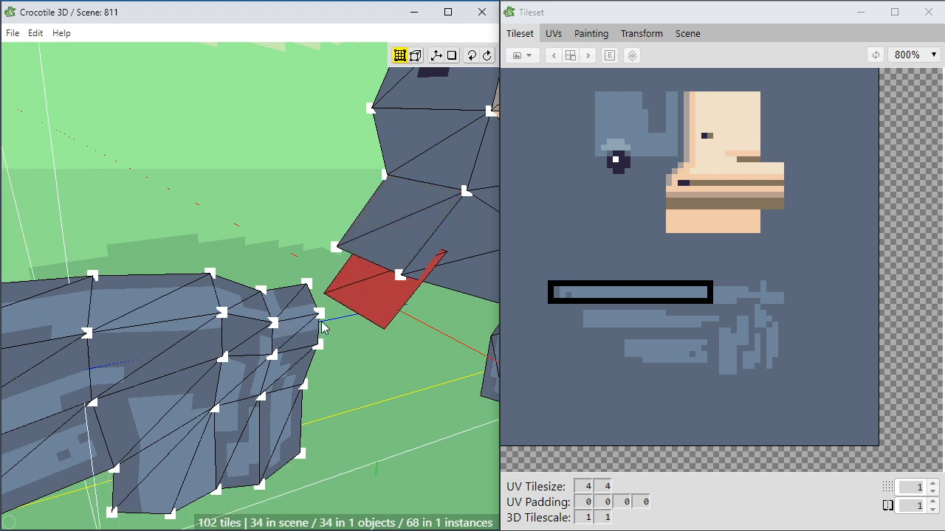
Move the duplicated face sideways toward the wing and adjust its height so it spans between wing and neck.
{"action": "key", "text": "a"}
{"action": "key", "text": "a"}
{"action": "key", "text": "a"}
{"action": "key", "text": "a"}
{"action": "key", "text": "f"}
{"action": "key", "text": "f"}
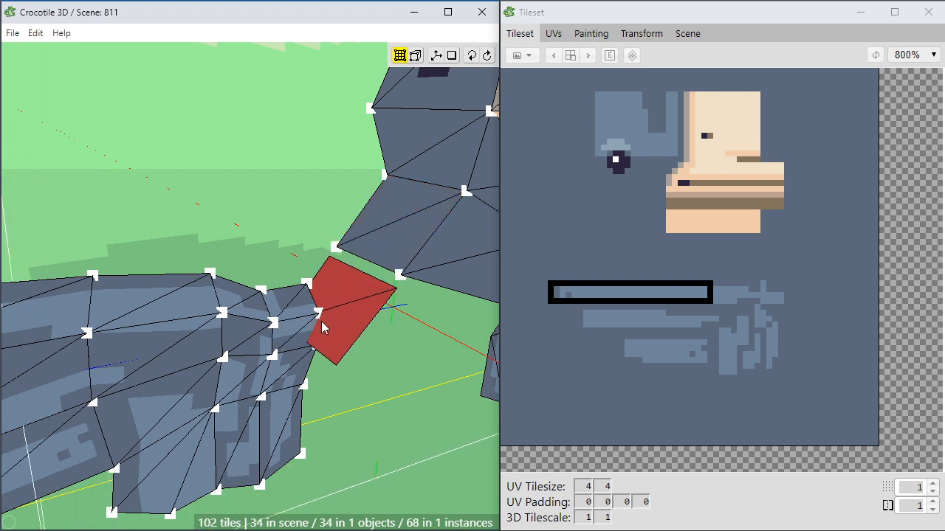
{"action": "key", "text": "d"}
{"action": "key", "text": "r"}
{"action": "key", "text": "f"}
{"action": "key", "text": "r"}
{"action": "key", "text": "r"}
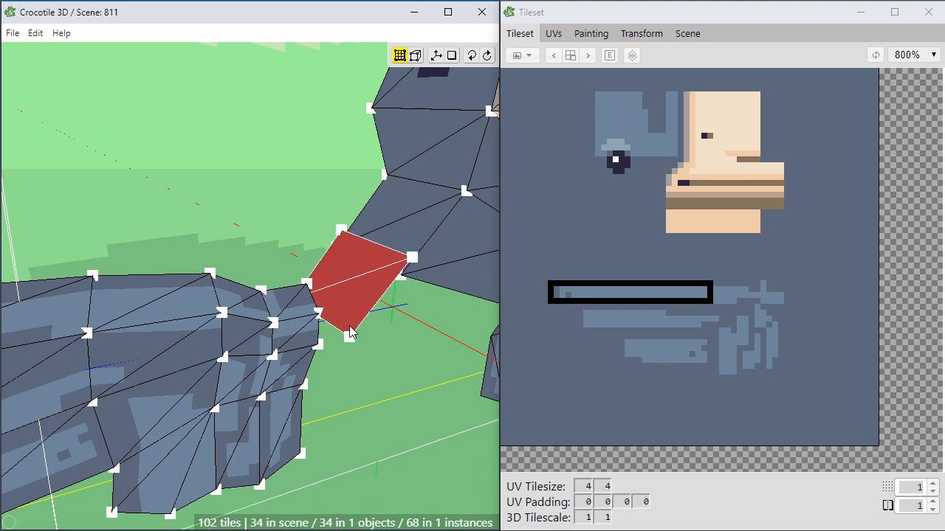
{"action": "key", "text": "space"}
{"action": "scroll", "coordinate": [355, 342], "scroll_direction": "up", "scroll_amount": 3}
{"action": "right_click_drag", "start_coordinate": [356, 343], "coordinate": [294, 324]}
{"action": "right_click_drag", "start_coordinate": [417, 318], "coordinate": [354, 350]}
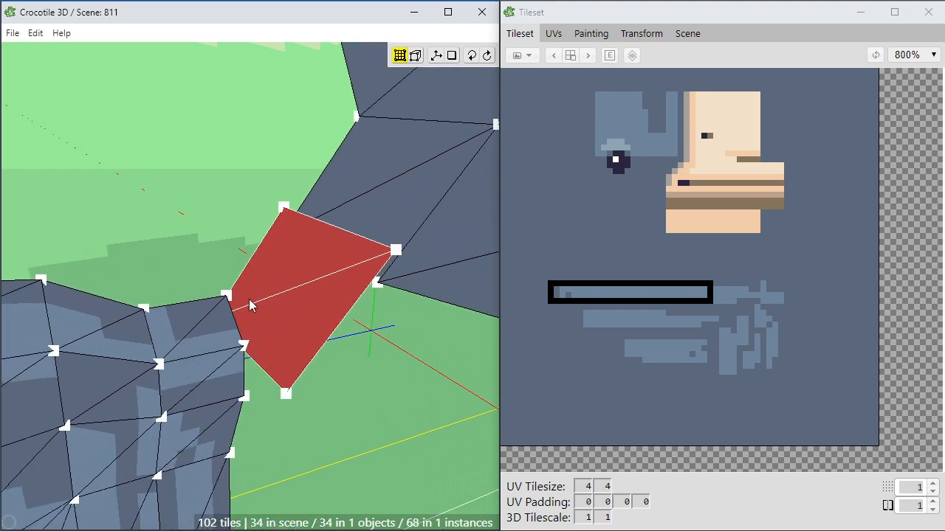
{"action": "key", "text": "r"}
{"action": "key", "text": "r"}
Reshape the duplicated face into a narrow bridge by moving its corners onto the wing's inner end and the neck base.
{"action": "left_click", "coordinate": [252, 297]}
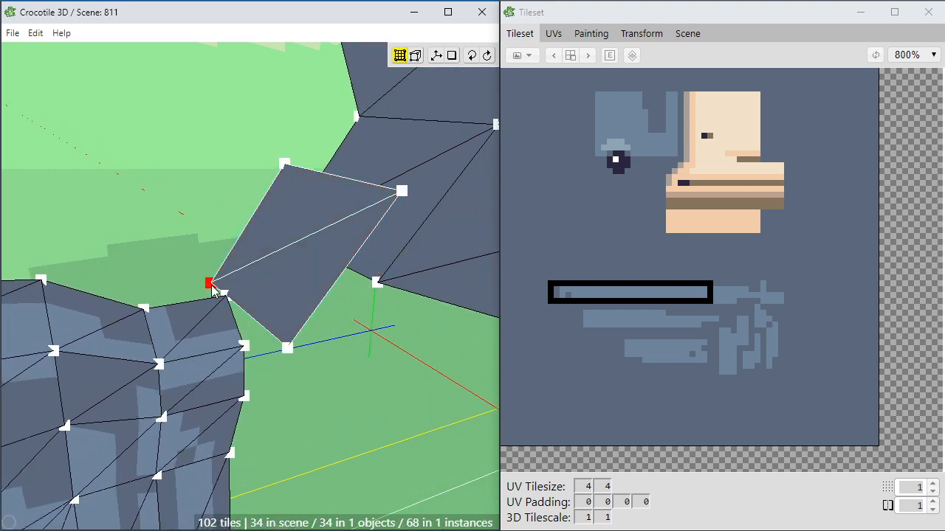
{"action": "left_click_drag", "start_coordinate": [211, 285], "coordinate": [226, 295]}
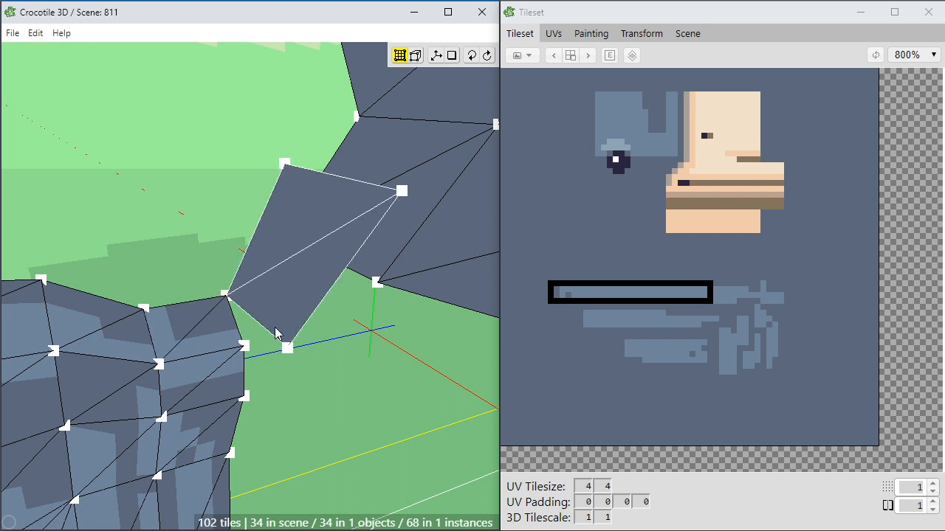
{"action": "left_click_drag", "start_coordinate": [288, 347], "coordinate": [248, 339]}
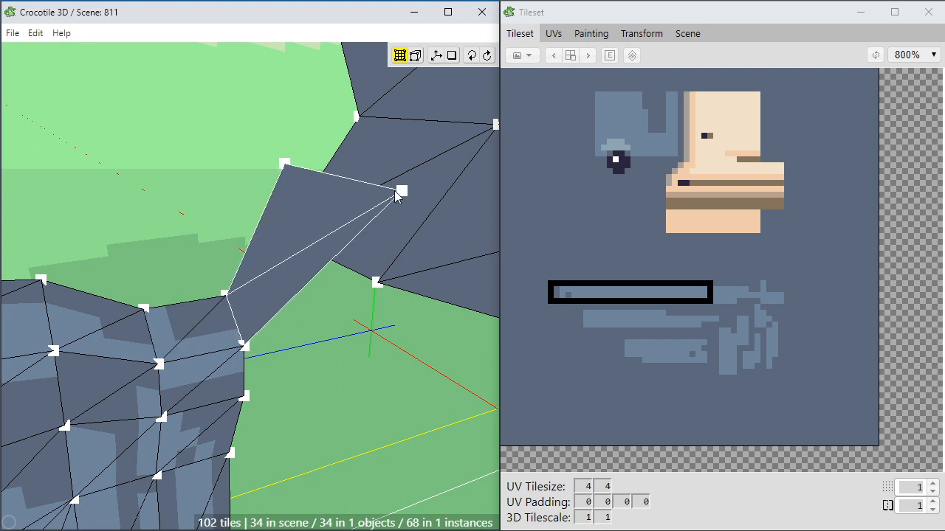
{"action": "left_click_drag", "start_coordinate": [398, 191], "coordinate": [374, 284]}
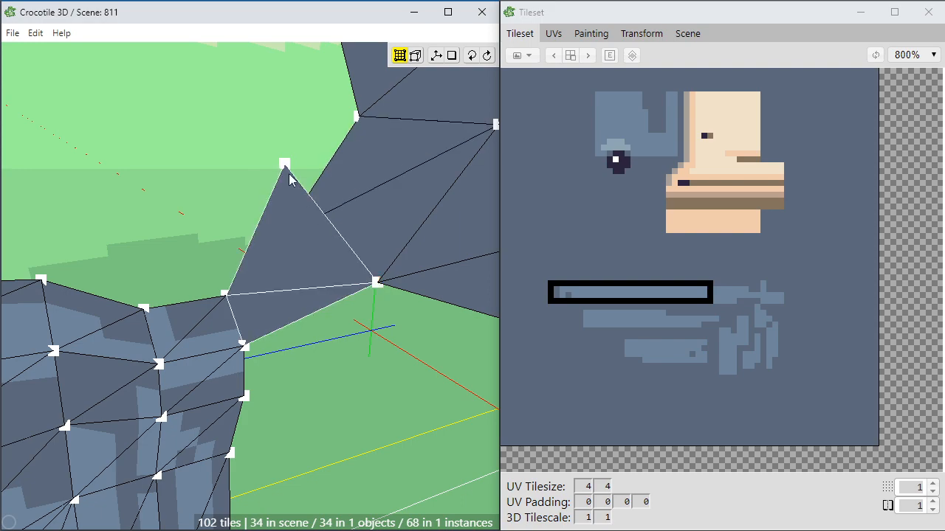
{"action": "left_click_drag", "start_coordinate": [286, 164], "coordinate": [281, 285]}
{"action": "right_click_drag", "start_coordinate": [281, 286], "coordinate": [273, 364]}
{"action": "scroll", "coordinate": [284, 362], "scroll_direction": "down", "scroll_amount": 4}
{"action": "left_click", "coordinate": [294, 359]}
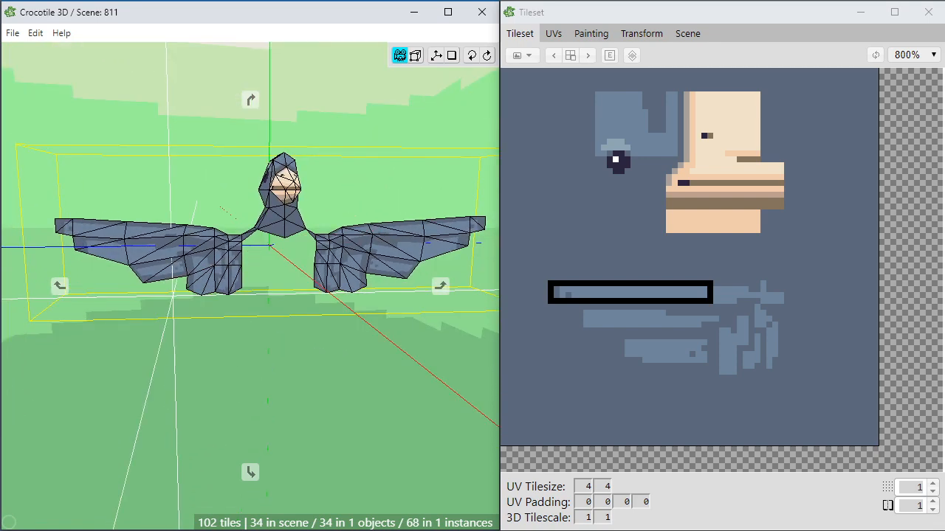
Select the vertices of the outer part of the wing and raise them above the inner section.
{"action": "left_click_drag", "start_coordinate": [247, 357], "coordinate": [118, 242]}
{"action": "right_click_drag", "start_coordinate": [118, 243], "coordinate": [145, 251]}
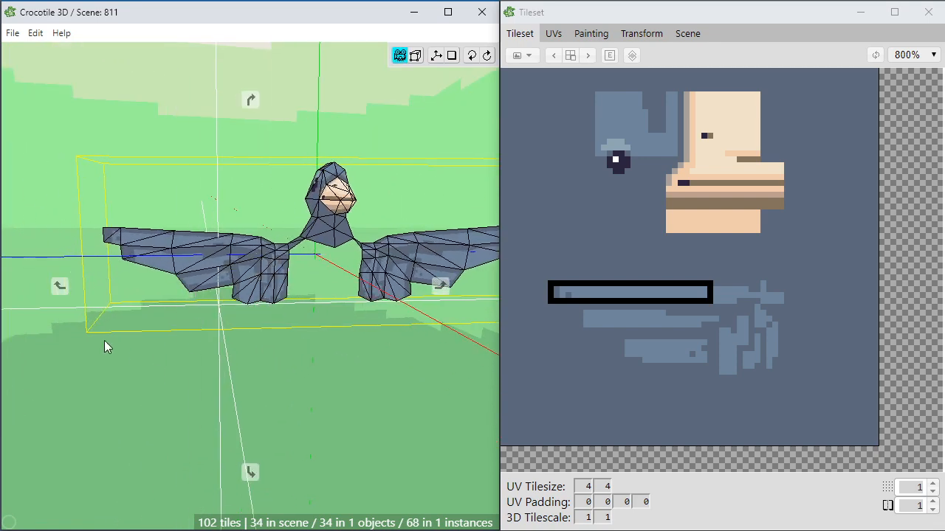
{"action": "left_click_drag", "start_coordinate": [73, 191], "coordinate": [241, 298]}
{"action": "key", "text": "w"}
{"action": "key", "text": "w"}
{"action": "key", "text": "w"}
{"action": "key", "text": "w"}
{"action": "key", "text": "w"}
{"action": "key", "text": "w"}
{"action": "key", "text": "w"}
{"action": "key", "text": "w"}
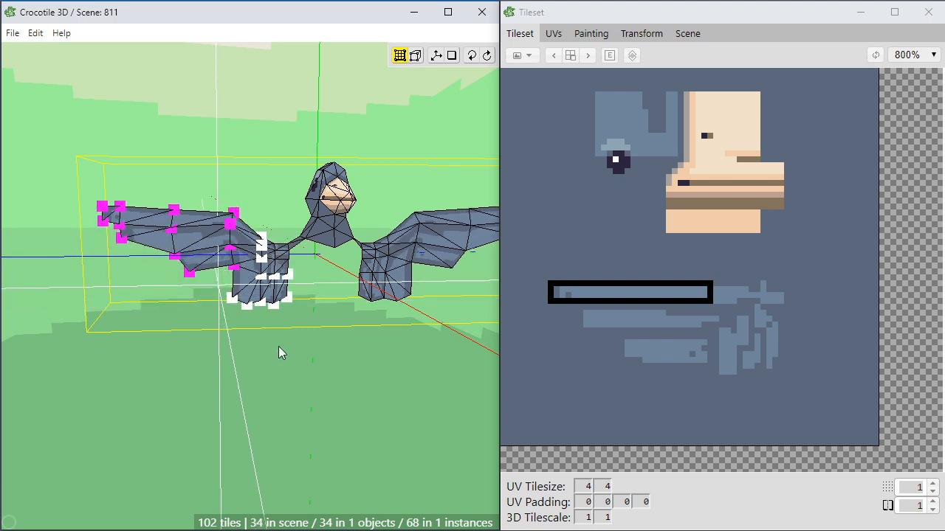
Move the raised outer wing vertices farther away from the body, widening the wingspan.
{"action": "key", "text": "a"}
{"action": "key", "text": "a"}
{"action": "key", "text": "a"}
{"action": "key", "text": "a"}
{"action": "key", "text": "a"}
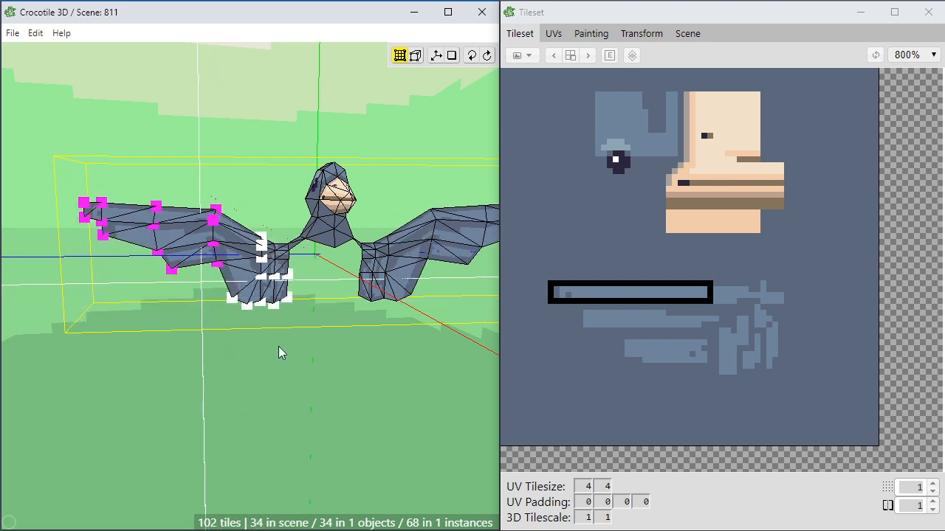
{"action": "left_click", "coordinate": [393, 380]}
{"action": "key", "text": "space"}
{"action": "left_click_drag", "start_coordinate": [392, 380], "coordinate": [377, 369]}
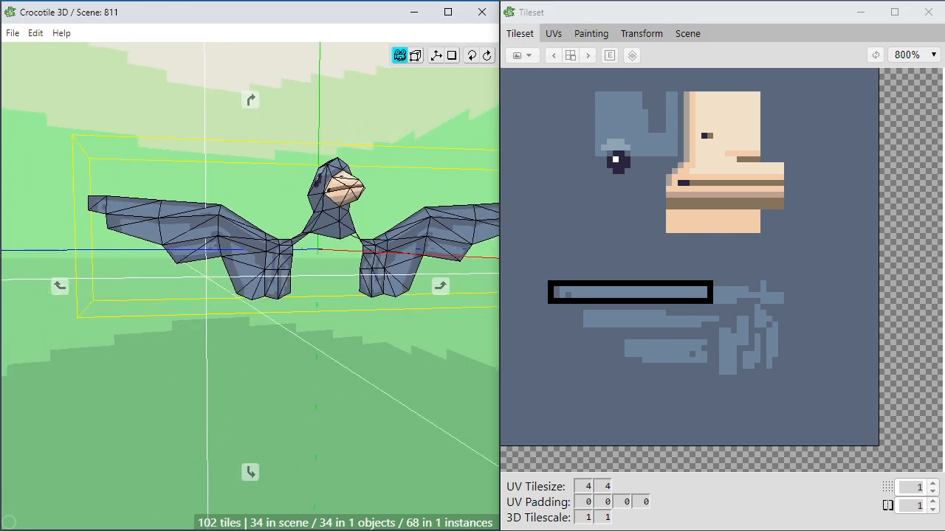
Select the two lower vertex rows of the wing's inner section and shift them slightly away from the body.
{"action": "scroll", "coordinate": [347, 403], "scroll_direction": "up", "scroll_amount": 3}
{"action": "right_click_drag", "start_coordinate": [328, 398], "coordinate": [358, 391]}
{"action": "scroll", "coordinate": [321, 394], "scroll_direction": "down", "scroll_amount": 3}
{"action": "right_click_drag", "start_coordinate": [310, 413], "coordinate": [307, 345]}
{"action": "scroll", "coordinate": [299, 424], "scroll_direction": "up", "scroll_amount": 2}
{"action": "scroll", "coordinate": [299, 418], "scroll_direction": "up", "scroll_amount": 2}
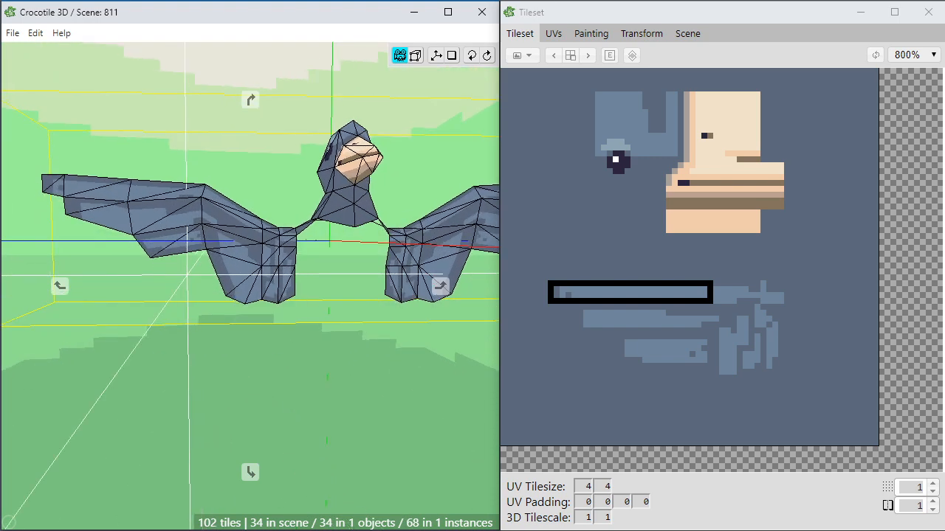
{"action": "scroll", "coordinate": [307, 344], "scroll_direction": "up", "scroll_amount": 2}
{"action": "key", "text": "Tab"}
{"action": "left_click_drag", "start_coordinate": [356, 258], "coordinate": [199, 341]}
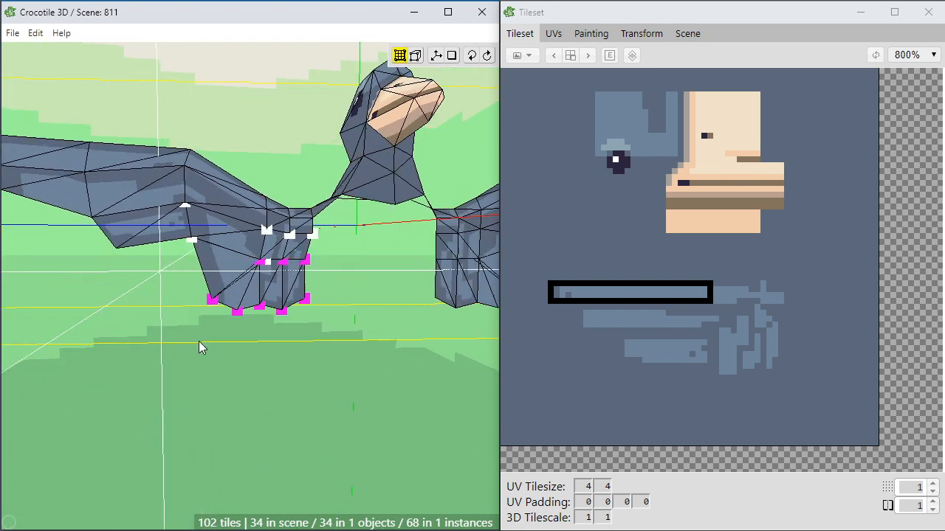
{"action": "key", "text": "d"}
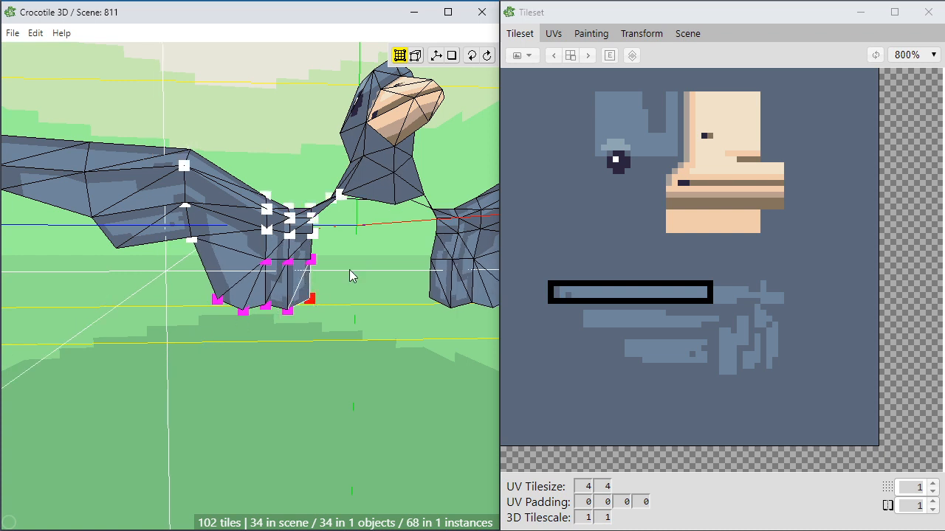
{"action": "left_click_drag", "start_coordinate": [340, 243], "coordinate": [206, 334]}
{"action": "key", "text": "a"}
{"action": "key", "text": "a"}
{"action": "key", "text": "a"}
{"action": "key", "text": "d"}
{"action": "key", "text": "d"}
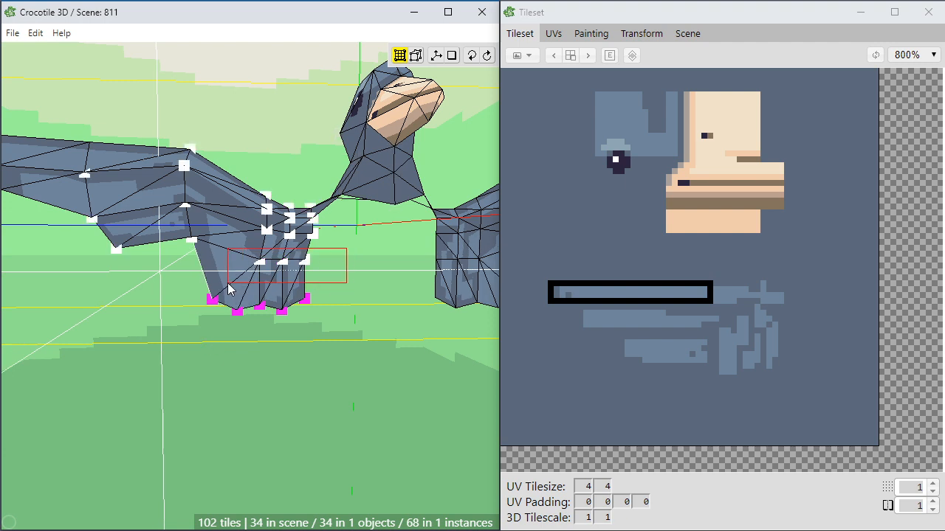
Move only the bottom row of the inner wing section's vertices farther outward and slightly down.
{"action": "key", "text": "a"}
{"action": "key", "text": "a"}
{"action": "key", "text": "s"}
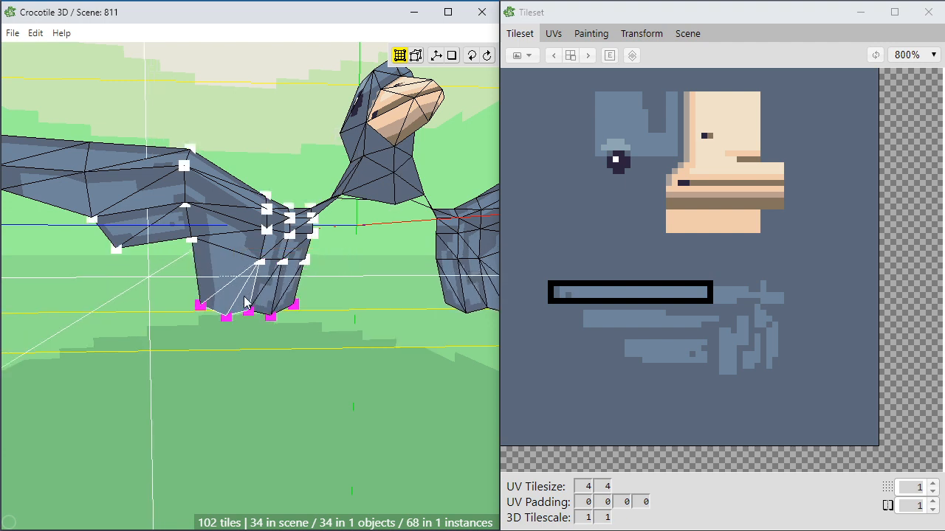
{"action": "left_click", "coordinate": [179, 292]}
Select the lowest corner vertex on the outer wing's trailing edge and fine-tune its position.
{"action": "key", "text": "space"}
{"action": "mouse_move", "coordinate": [145, 354]}
{"action": "left_mouse_down"}
{"action": "mouse_move", "coordinate": [238, 322]}
{"action": "mouse_move", "coordinate": [158, 360]}
{"action": "left_mouse_up"}
{"action": "left_click", "coordinate": [134, 241]}
{"action": "key", "text": "s"}
{"action": "key", "text": "s"}
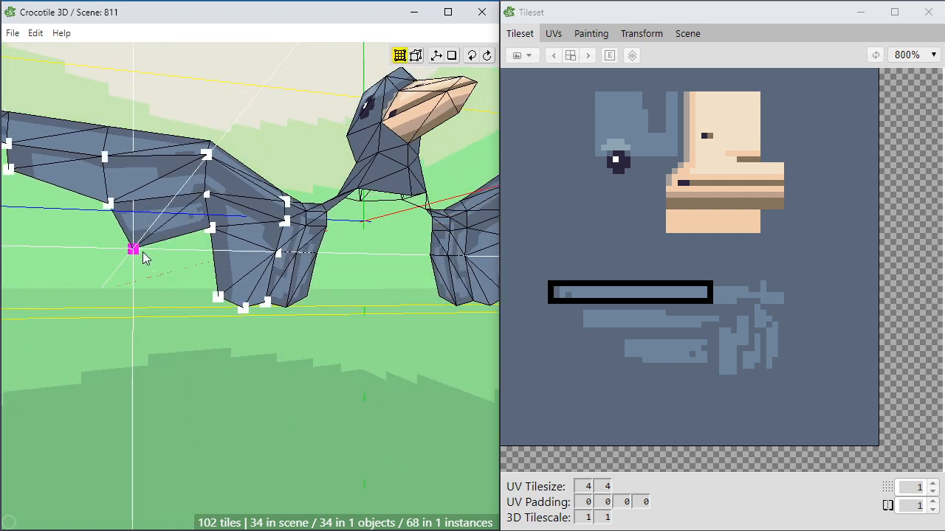
{"action": "key", "text": "d"}
{"action": "key", "text": "d"}
{"action": "key", "text": "a"}
{"action": "key", "text": "a"}
{"action": "key", "text": "w"}
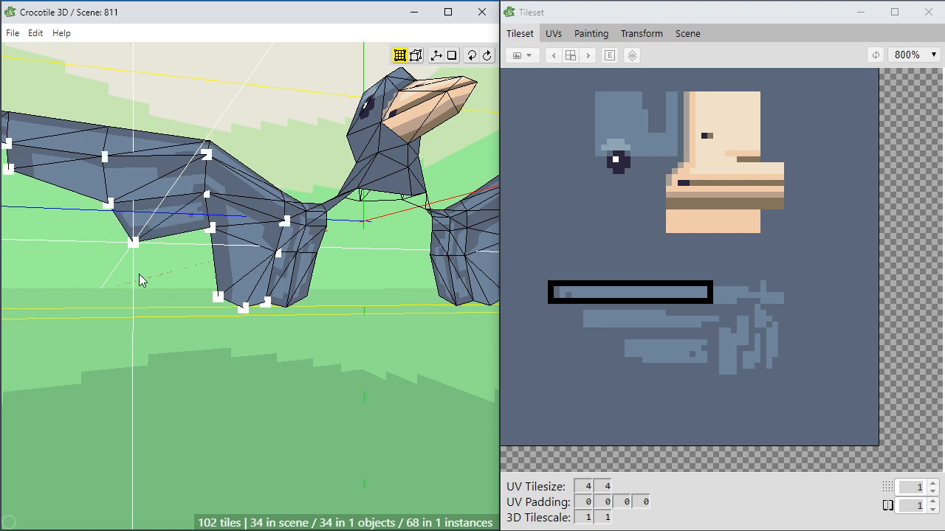
{"action": "key", "text": "space"}
{"action": "scroll", "coordinate": [161, 281], "scroll_direction": "up", "scroll_amount": 3}
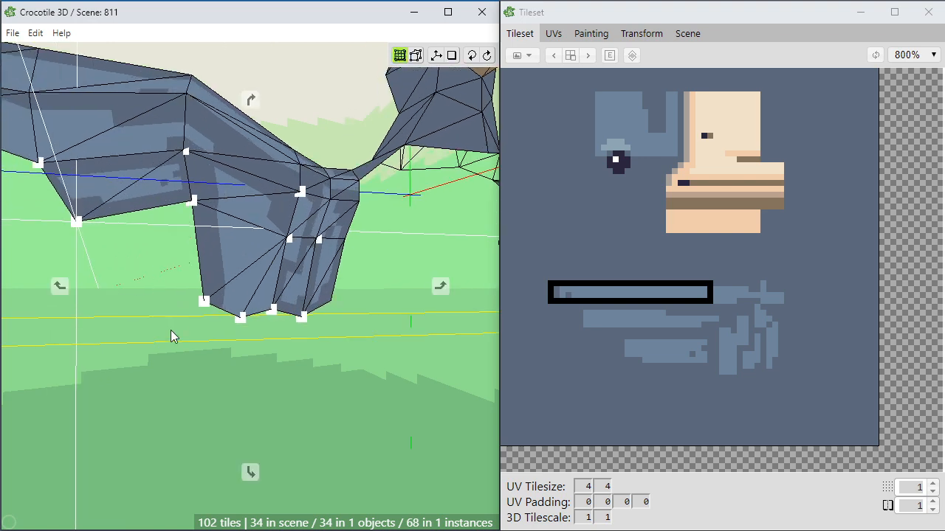
{"action": "left_click_drag", "start_coordinate": [171, 330], "coordinate": [150, 294]}
{"action": "key", "text": "space"}
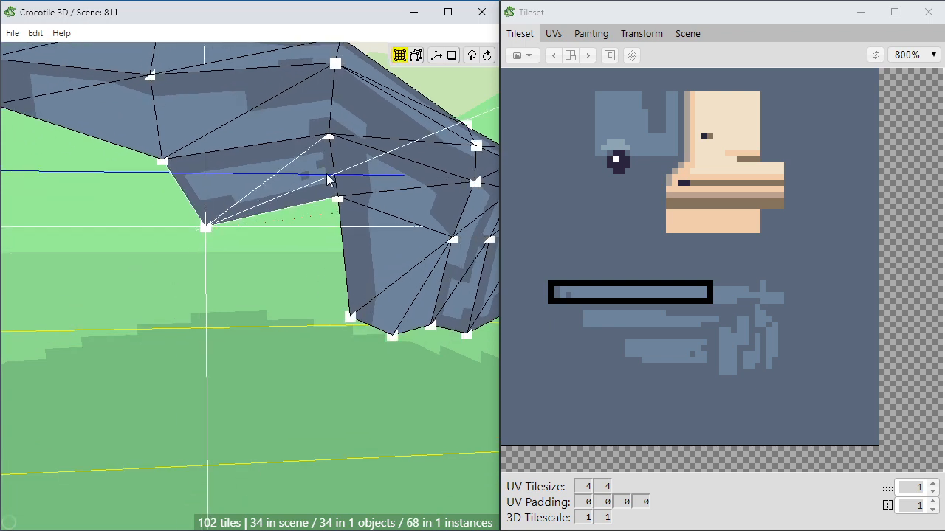
{"action": "mouse_move", "coordinate": [308, 189]}
{"action": "left_mouse_down"}
{"action": "mouse_move", "coordinate": [354, 181]}
{"action": "mouse_move", "coordinate": [369, 266]}
{"action": "mouse_move", "coordinate": [428, 323]}
{"action": "left_mouse_up"}
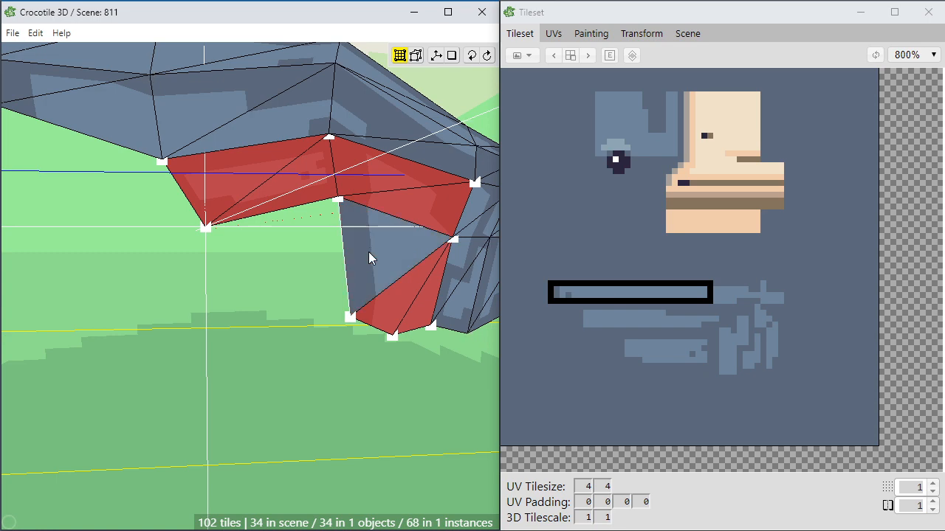
{"action": "key", "text": "space"}
{"action": "left_click_drag", "start_coordinate": [373, 245], "coordinate": [361, 267]}
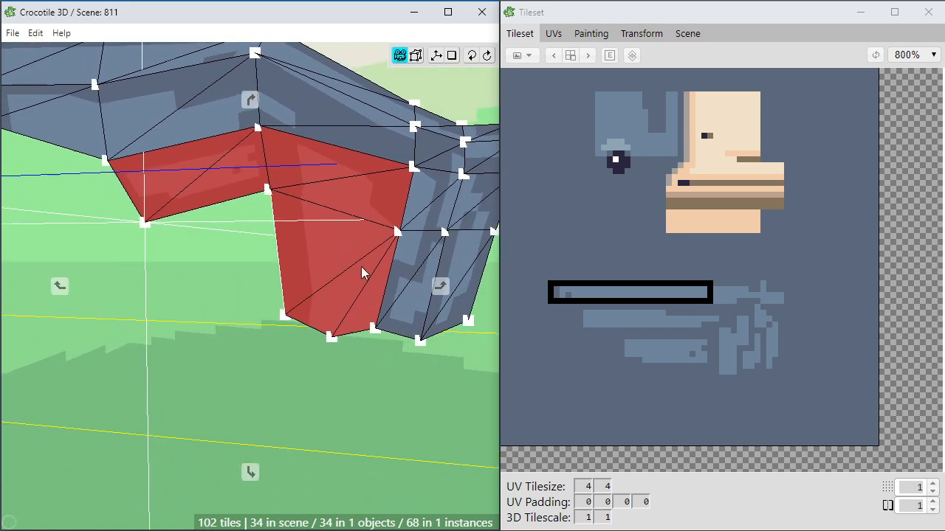
{"action": "left_click", "coordinate": [291, 238], "text": "ctrl"}
{"action": "key", "text": "ctrl+z"}
{"action": "left_click", "coordinate": [353, 312], "text": "ctrl"}
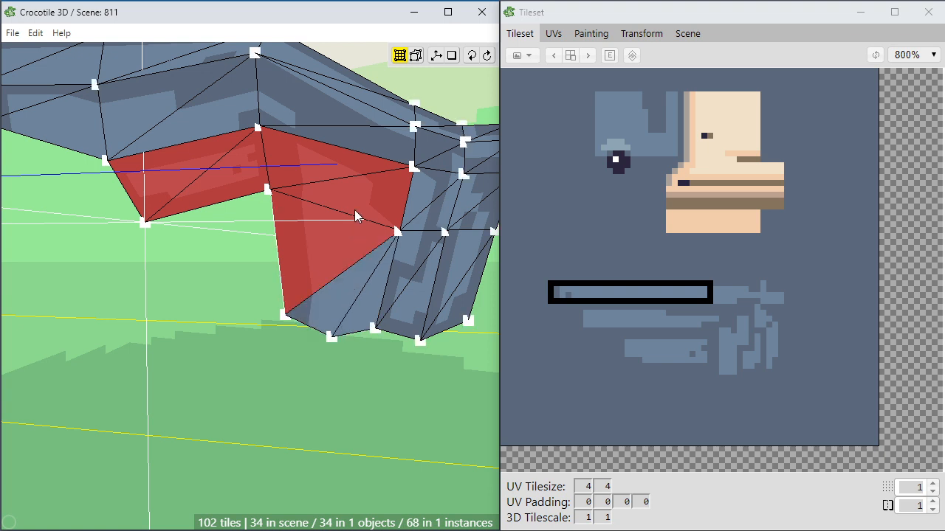
{"action": "left_click", "coordinate": [354, 210], "text": "ctrl"}
{"action": "left_click", "coordinate": [202, 181], "text": "ctrl"}
{"action": "left_click", "coordinate": [280, 234], "text": "ctrl"}
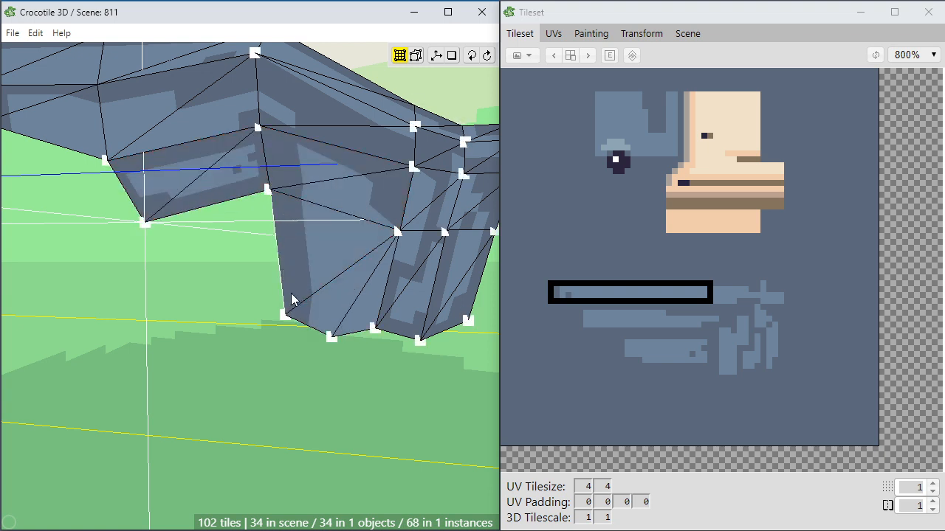
Select the triangular face beside the notch in the wing's lower edge and offset it slightly from its neighbours.
{"action": "left_click", "coordinate": [293, 274]}
{"action": "key", "text": "a"}
{"action": "key", "text": "a"}
{"action": "key", "text": "d"}
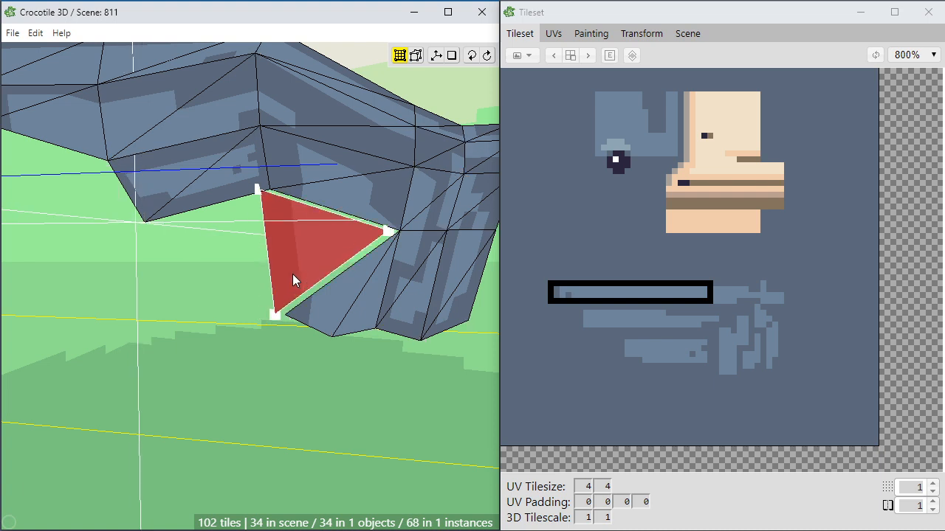
{"action": "key", "text": "v"}
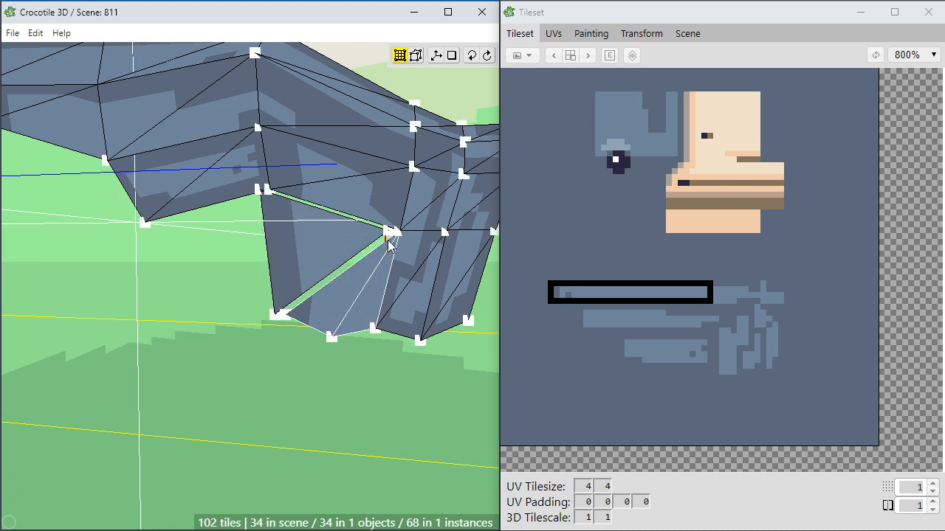
Snap the offset face's inner corners onto the neighbouring wing vertices and pull its lower outer corner outward to form a quad.
{"action": "left_click_drag", "start_coordinate": [389, 246], "coordinate": [286, 316]}
{"action": "left_click_drag", "start_coordinate": [332, 220], "coordinate": [397, 234]}
{"action": "mouse_move", "coordinate": [259, 191]}
{"action": "left_mouse_down"}
{"action": "mouse_move", "coordinate": [274, 200]}
{"action": "mouse_move", "coordinate": [267, 190]}
{"action": "left_mouse_up"}
{"action": "left_click_drag", "start_coordinate": [274, 313], "coordinate": [230, 302]}
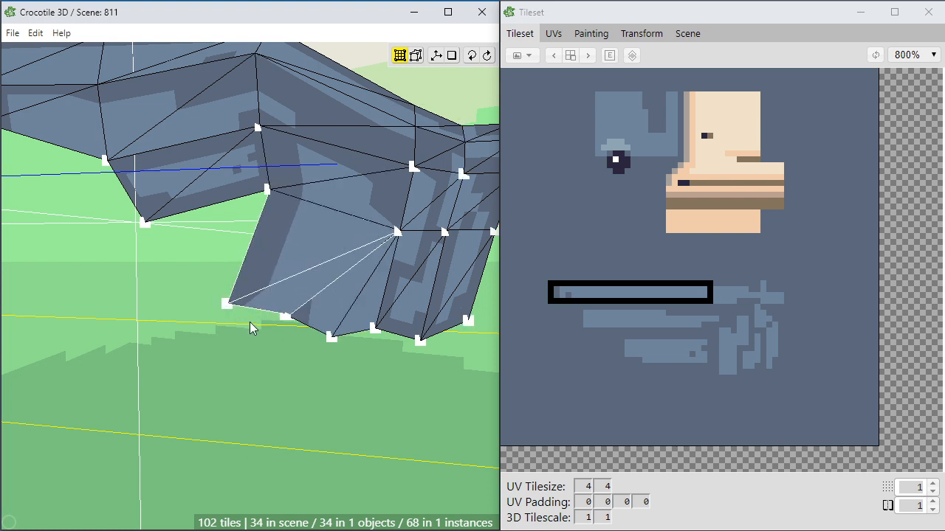
{"action": "right_click_drag", "start_coordinate": [250, 322], "coordinate": [274, 317]}
Display the UVs of the wing's lower faces and raise the outer face's bottom corner UV to meet the adjoining face's corner.
{"action": "left_click", "coordinate": [295, 239]}
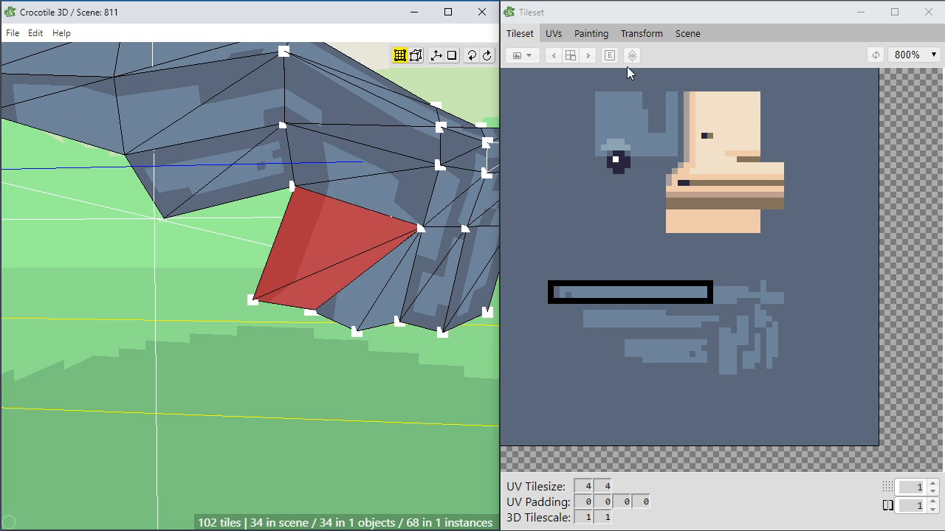
{"action": "left_click", "coordinate": [552, 33]}
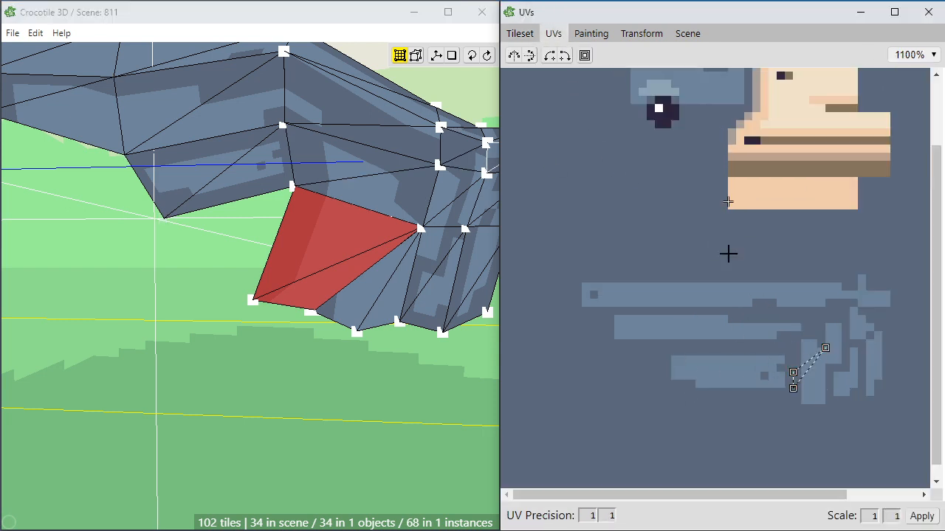
{"action": "left_click", "coordinate": [260, 164], "text": "shift"}
{"action": "left_click", "coordinate": [341, 164], "text": "shift"}
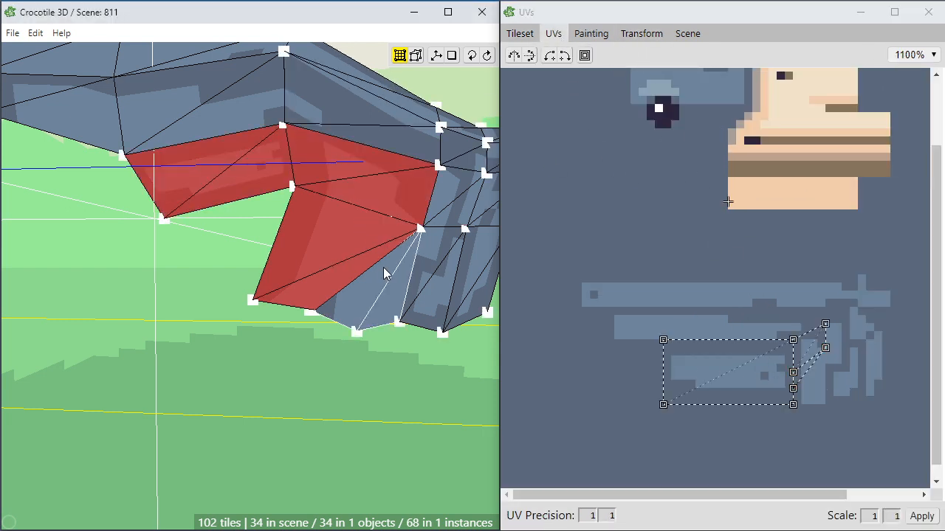
{"action": "left_click", "coordinate": [384, 268], "text": "shift"}
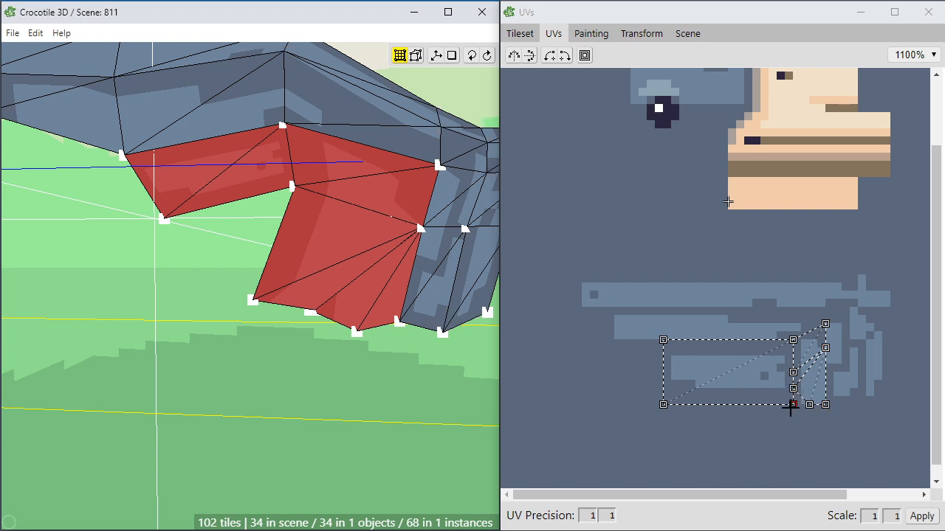
{"action": "left_click_drag", "start_coordinate": [790, 405], "coordinate": [792, 369]}
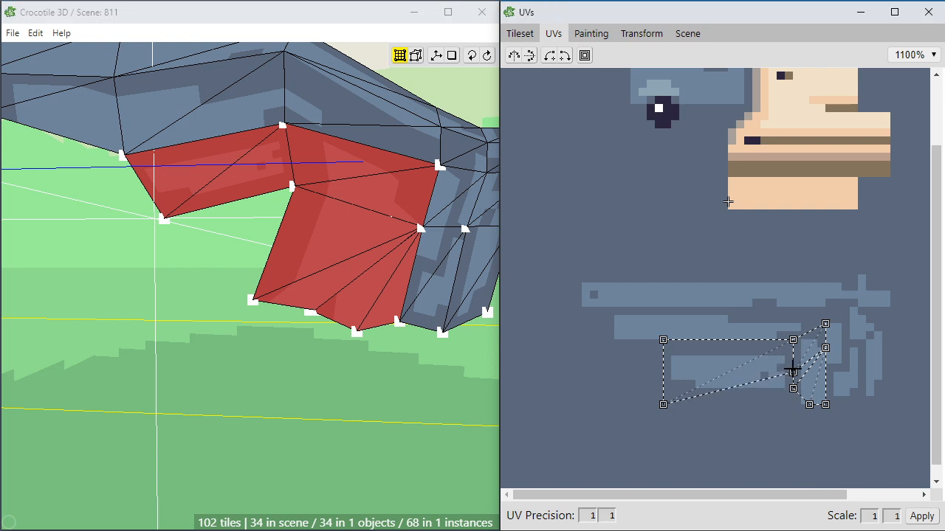
Lower the outer face's bottom corner UV slightly and deselect the two fan triangles nearest the wing's inner edge.
{"action": "left_click_drag", "start_coordinate": [728, 201], "coordinate": [728, 210]}
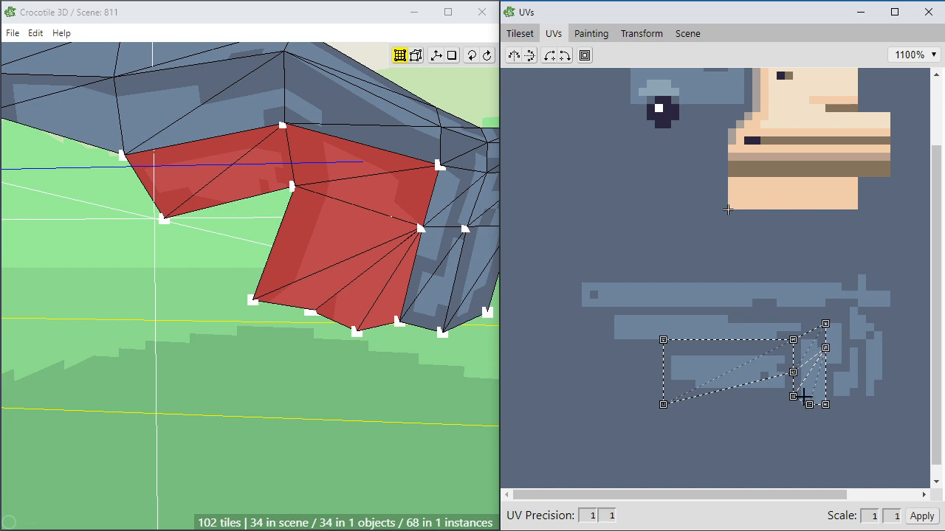
{"action": "left_click", "coordinate": [381, 301], "text": "shift"}
{"action": "left_click", "coordinate": [380, 298], "text": "shift"}
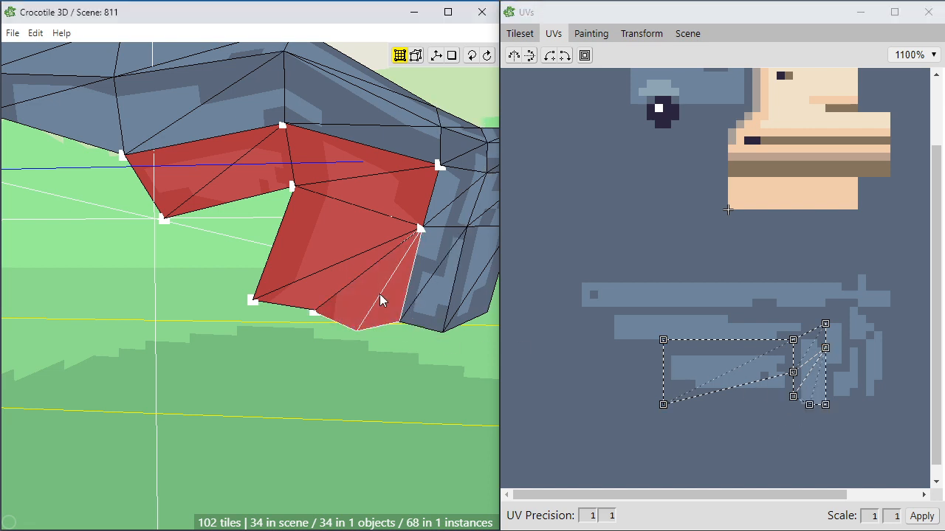
{"action": "left_click", "coordinate": [380, 295], "text": "shift"}
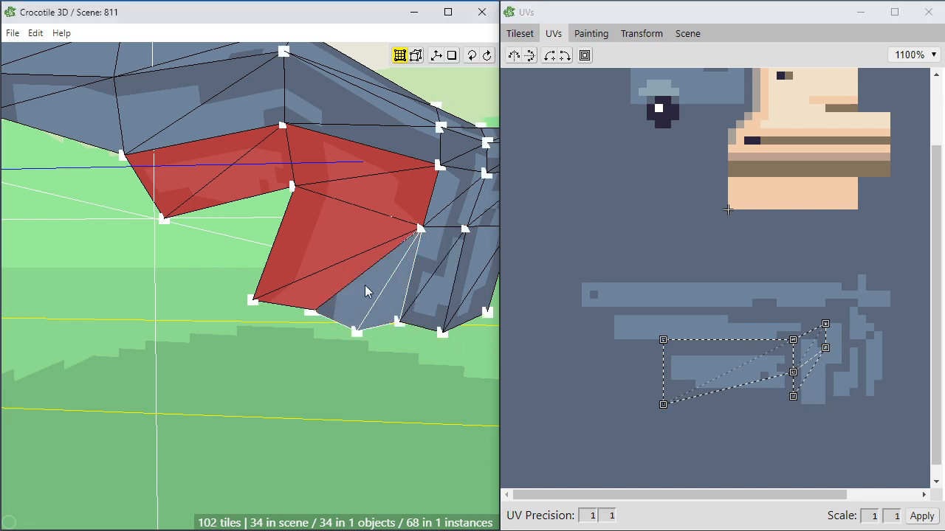
{"action": "left_click", "coordinate": [356, 276], "text": "shift"}
{"action": "left_click", "coordinate": [357, 276], "text": "shift"}
Rearrange the unlinked UV corners of the lower fan faces along the wing's bottom edge, and raise the wing's lower outer corner UV.
{"action": "left_click", "coordinate": [584, 56]}
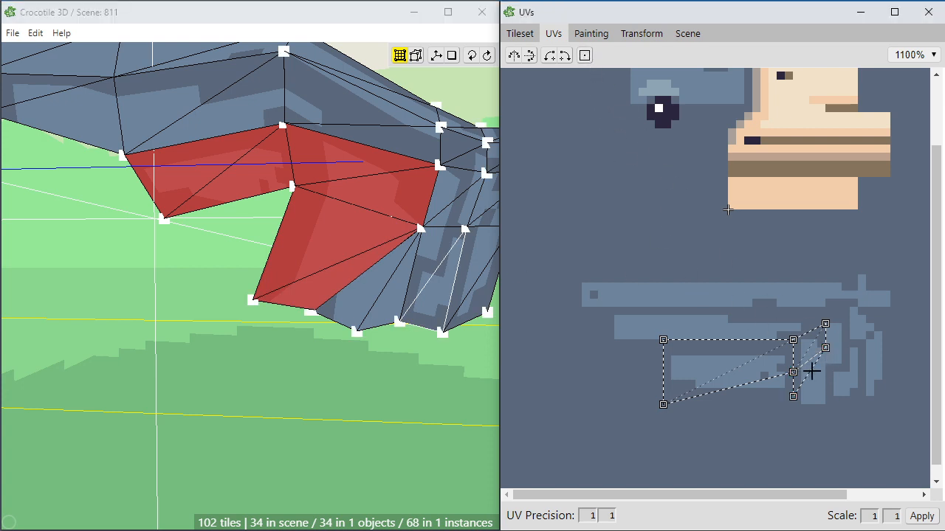
{"action": "left_click_drag", "start_coordinate": [728, 210], "coordinate": [728, 242]}
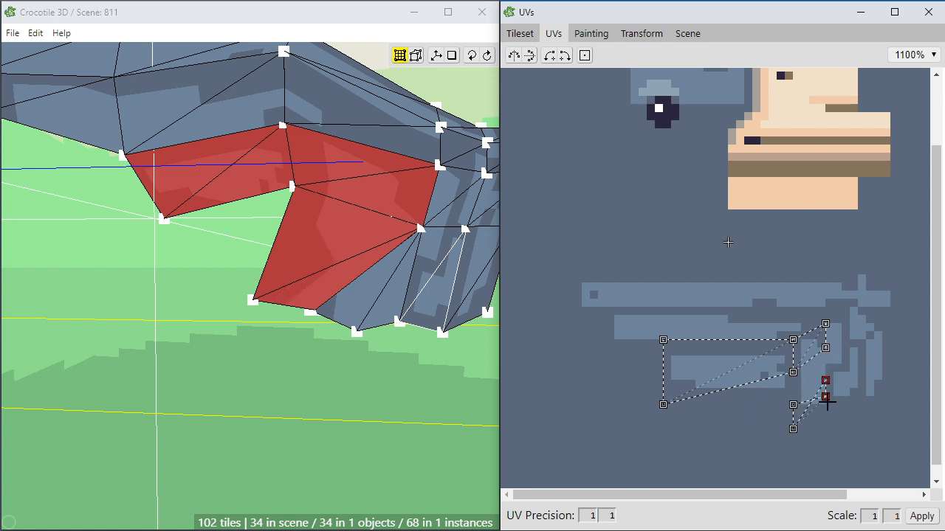
{"action": "left_click_drag", "start_coordinate": [827, 405], "coordinate": [809, 383]}
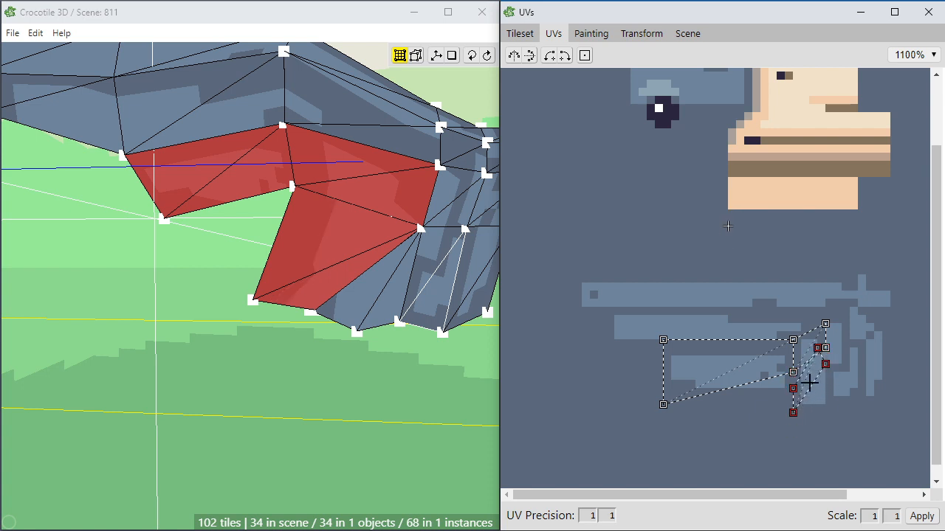
{"action": "left_click_drag", "start_coordinate": [817, 348], "coordinate": [826, 349]}
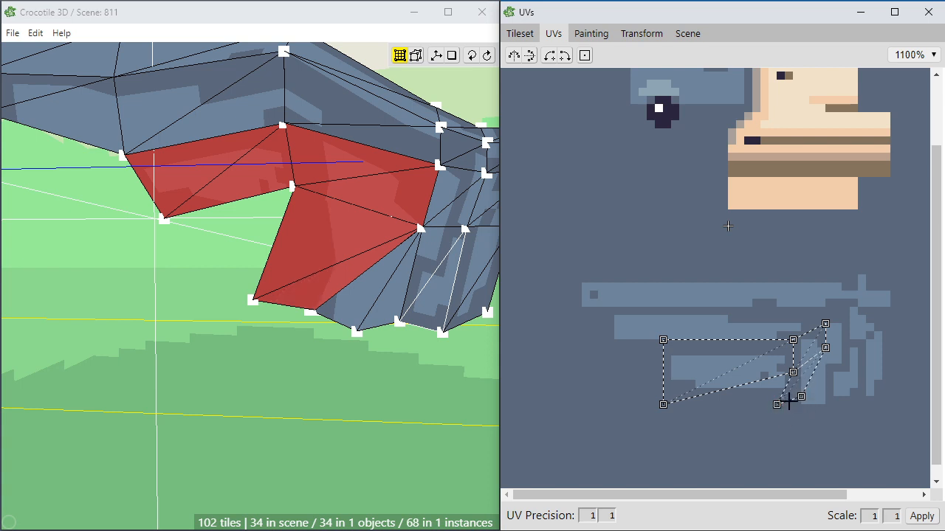
{"action": "mouse_move", "coordinate": [801, 406]}
{"action": "left_mouse_down"}
{"action": "mouse_move", "coordinate": [793, 397]}
{"action": "mouse_move", "coordinate": [809, 414]}
{"action": "left_mouse_up"}
{"action": "left_click", "coordinate": [369, 284], "text": "shift"}
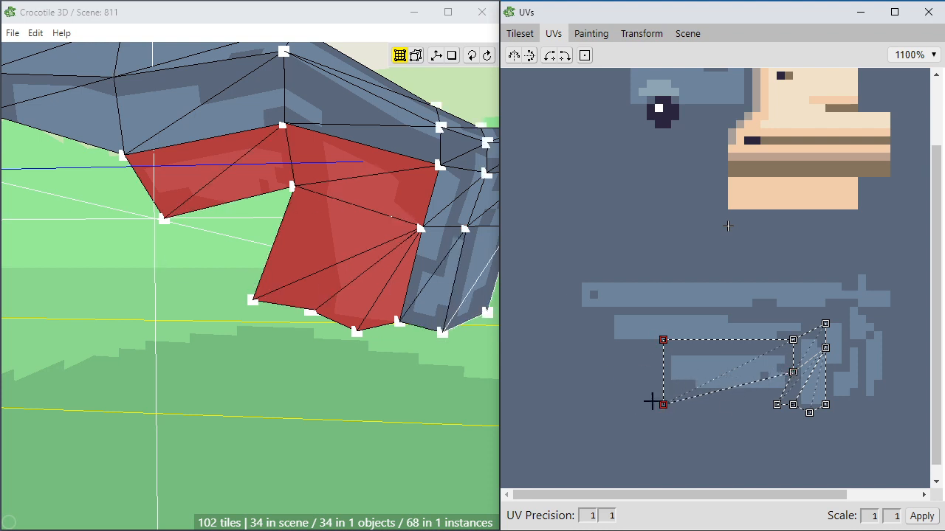
{"action": "left_click_drag", "start_coordinate": [663, 406], "coordinate": [674, 368]}
Place a new tile just below the notch in the wing's lower edge, aligned with the wing's lower outer vertex.
{"action": "left_click", "coordinate": [523, 34]}
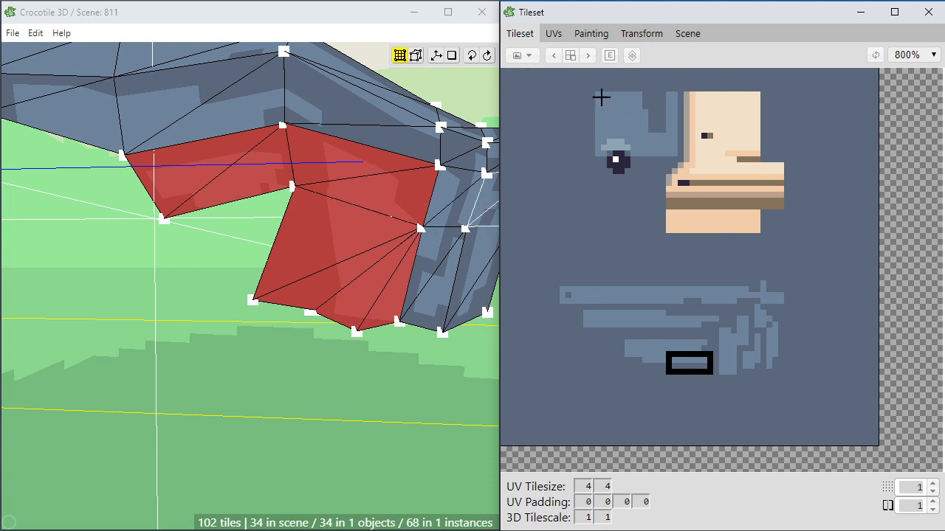
{"action": "left_click", "coordinate": [175, 310]}
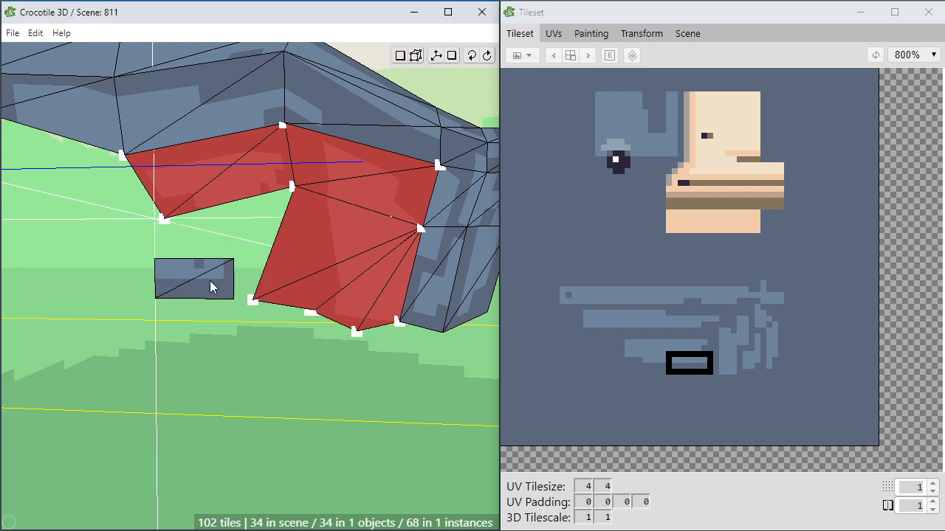
{"action": "left_click", "coordinate": [165, 221]}
{"action": "key", "text": "Tab"}
{"action": "left_click", "coordinate": [179, 287]}
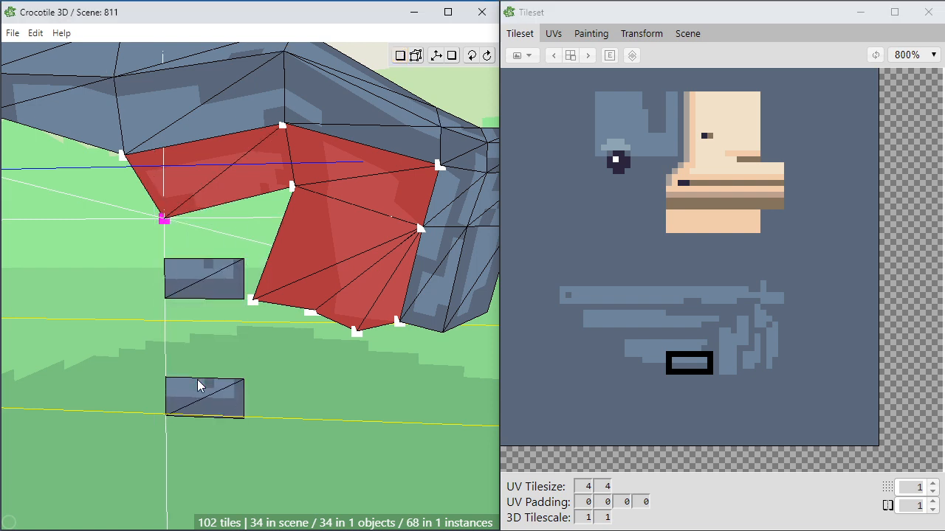
{"action": "key", "text": "Tab"}
{"action": "left_click", "coordinate": [209, 231]}
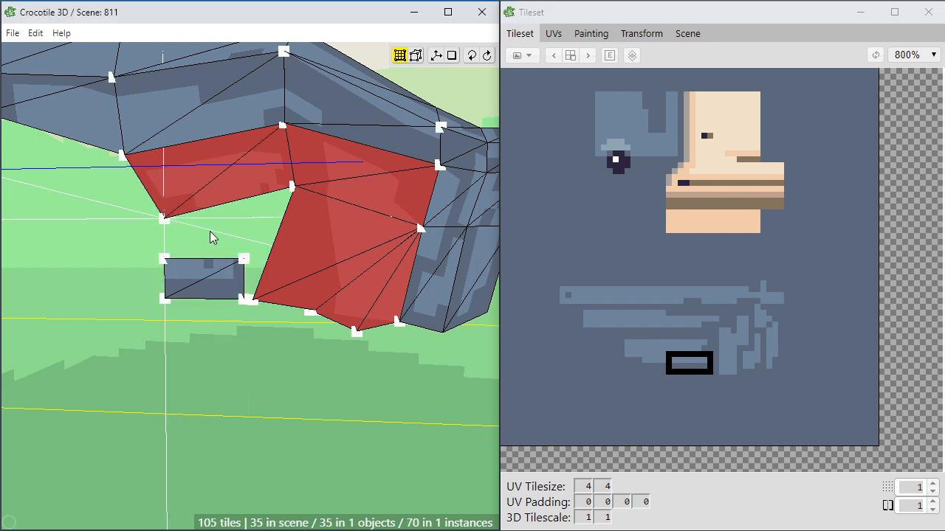
Snap three of the new tile's corners onto the vertices around the notch and pull the remaining corner inward to fill the gap.
{"action": "left_click", "coordinate": [244, 260]}
{"action": "left_click_drag", "start_coordinate": [243, 259], "coordinate": [292, 187]}
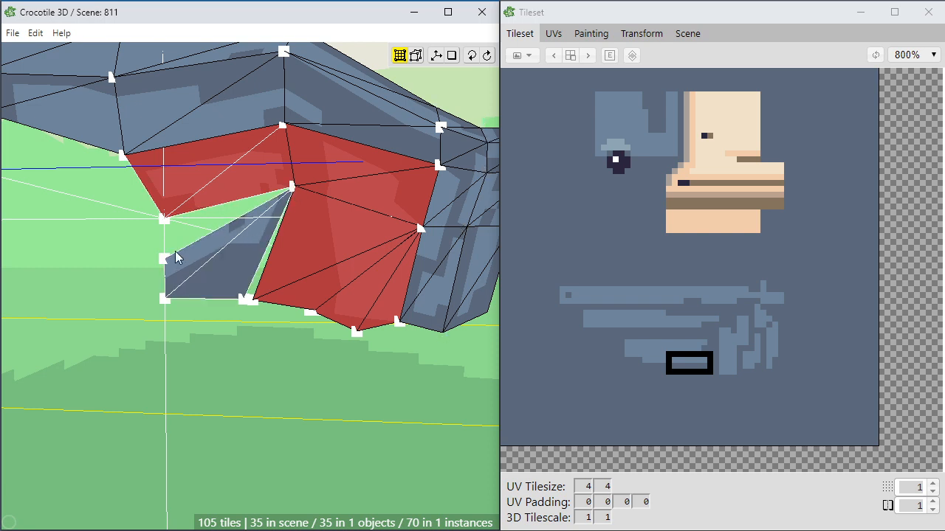
{"action": "left_click_drag", "start_coordinate": [162, 260], "coordinate": [163, 218]}
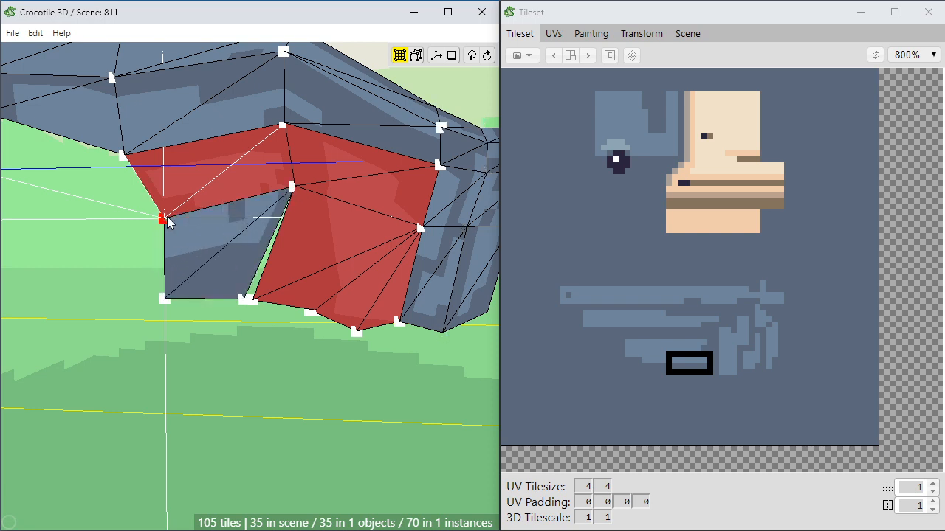
{"action": "left_click_drag", "start_coordinate": [244, 299], "coordinate": [251, 300]}
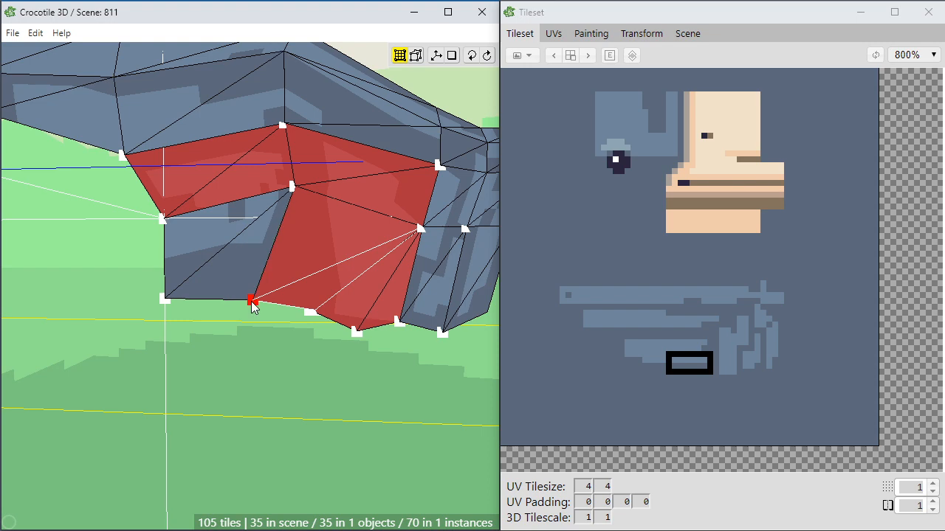
{"action": "left_click_drag", "start_coordinate": [163, 299], "coordinate": [232, 244]}
Fit the new notch face's UV corners to the adjoining faces' UVs along the wing's lower edge.
{"action": "middle_click_drag", "start_coordinate": [232, 244], "coordinate": [207, 332]}
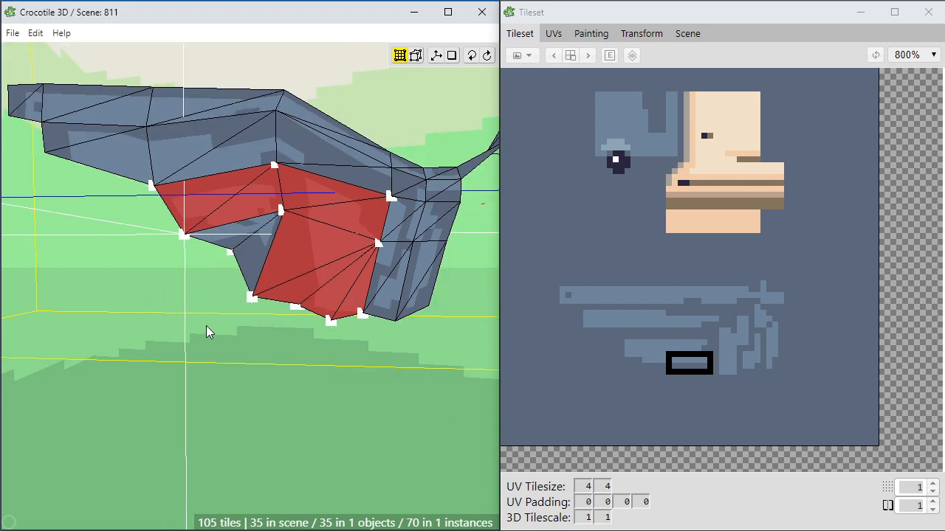
{"action": "key", "text": "space"}
{"action": "left_click_drag", "start_coordinate": [207, 327], "coordinate": [233, 312]}
{"action": "scroll", "coordinate": [221, 321], "scroll_direction": "up", "scroll_amount": 2}
{"action": "key", "text": "space"}
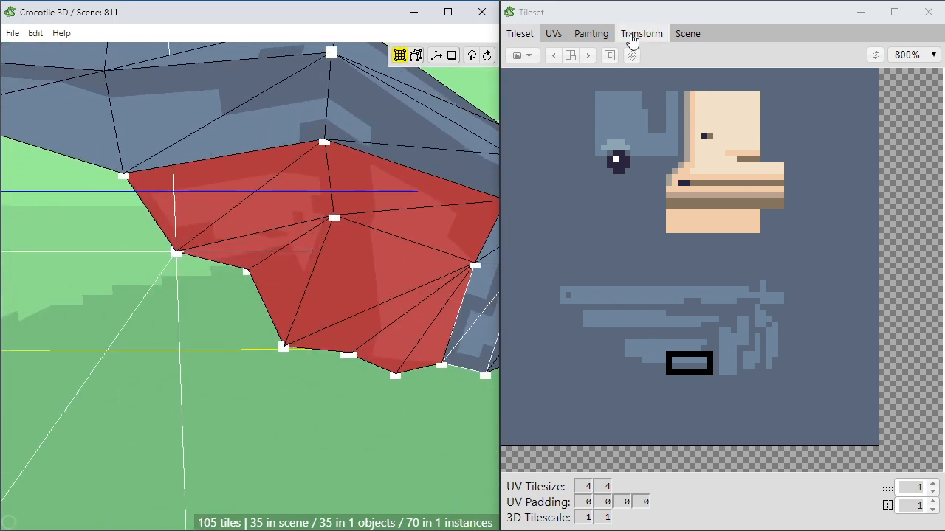
{"action": "left_click", "coordinate": [553, 33]}
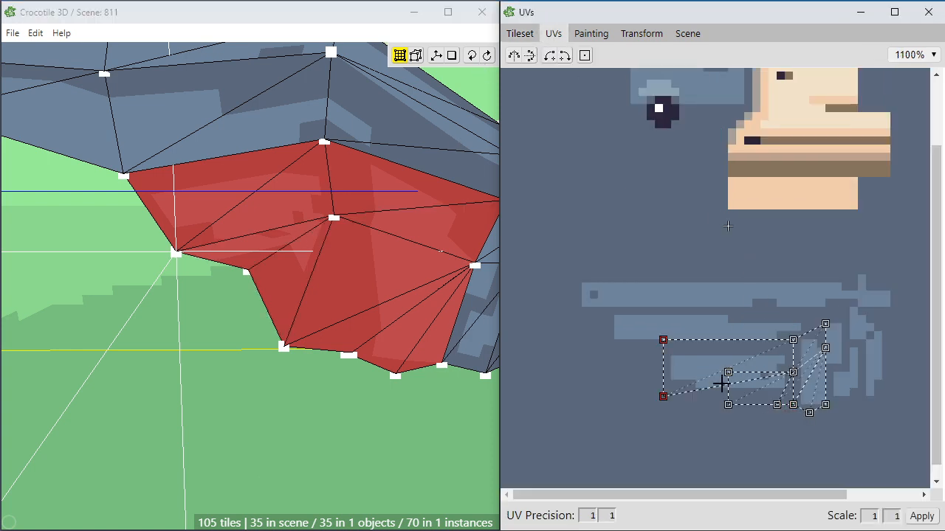
{"action": "left_click_drag", "start_coordinate": [728, 373], "coordinate": [662, 396]}
{"action": "left_click_drag", "start_coordinate": [728, 404], "coordinate": [742, 396]}
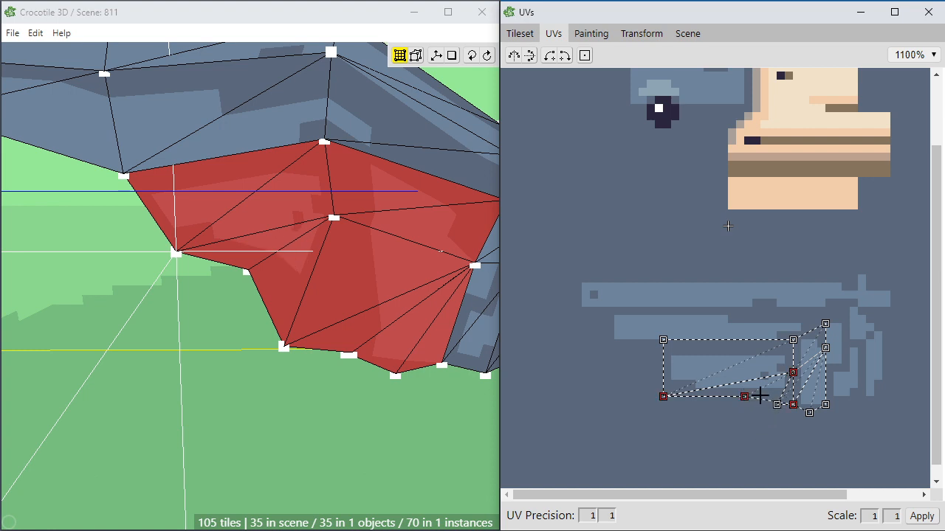
{"action": "left_click", "coordinate": [759, 389]}
{"action": "mouse_move", "coordinate": [766, 389]}
{"action": "left_mouse_down"}
{"action": "mouse_move", "coordinate": [769, 411]}
{"action": "mouse_move", "coordinate": [775, 405]}
{"action": "left_mouse_up"}
{"action": "left_click", "coordinate": [747, 414]}
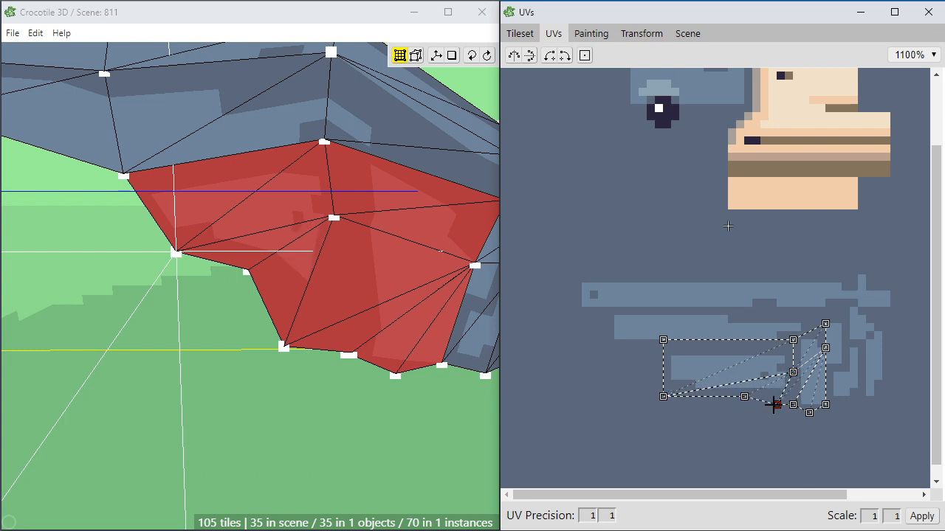
Link overlapping UVs, add the two wing faces above to the selection, and shift the middle column's inner UV points outward.
{"action": "left_click", "coordinate": [293, 414]}
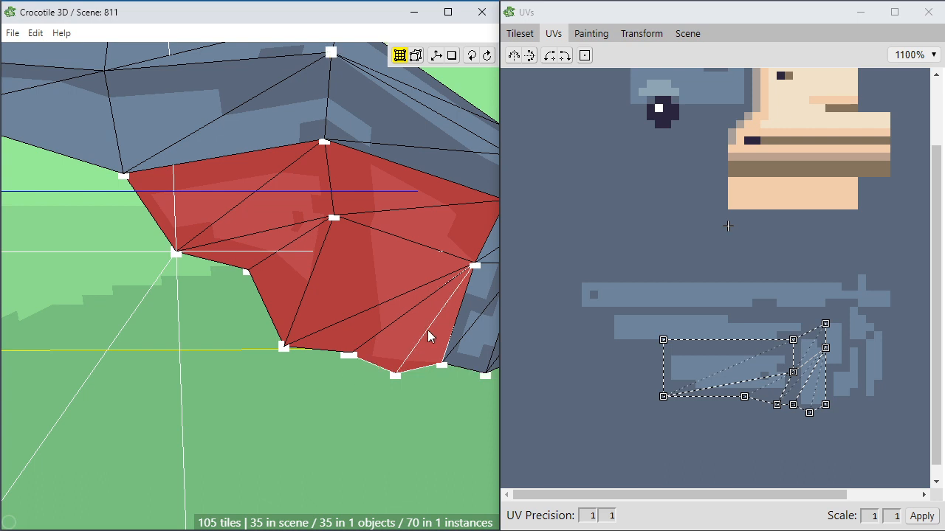
{"action": "left_click", "coordinate": [791, 366]}
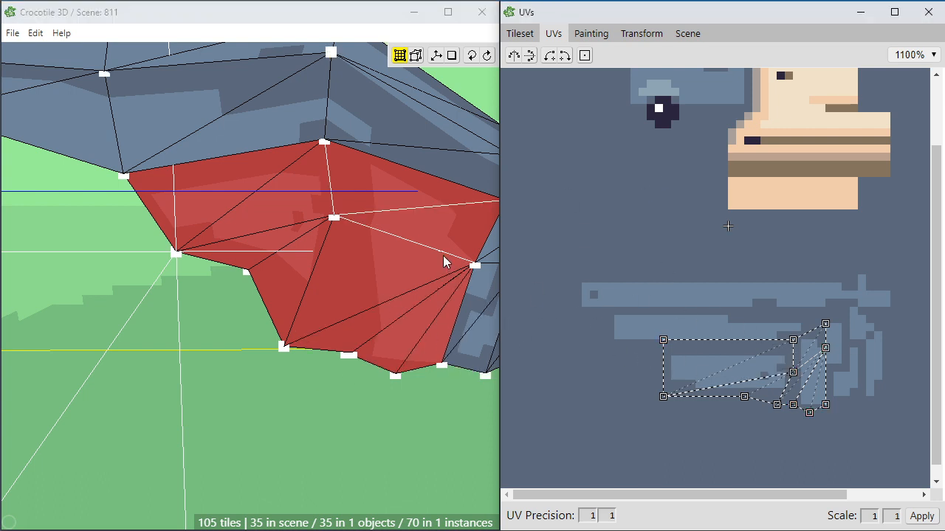
{"action": "left_click", "coordinate": [584, 55]}
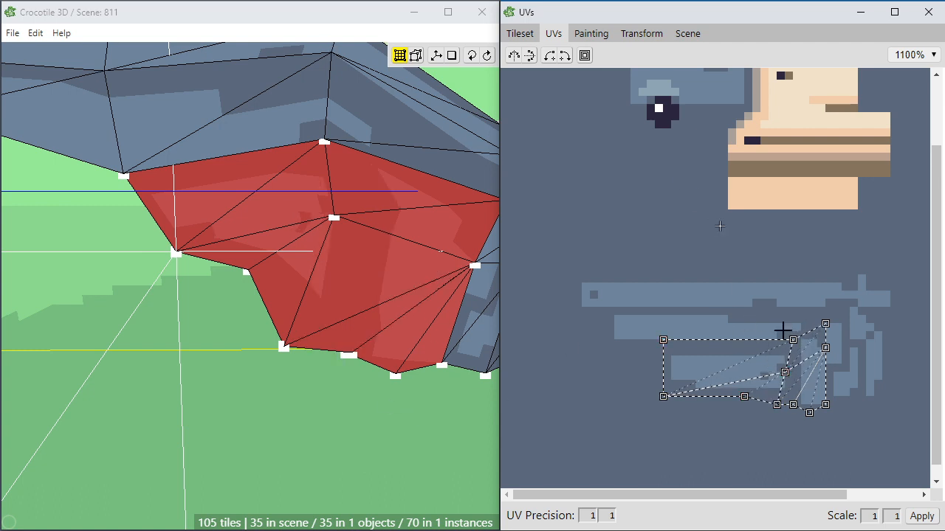
{"action": "left_click", "coordinate": [287, 114], "text": "shift"}
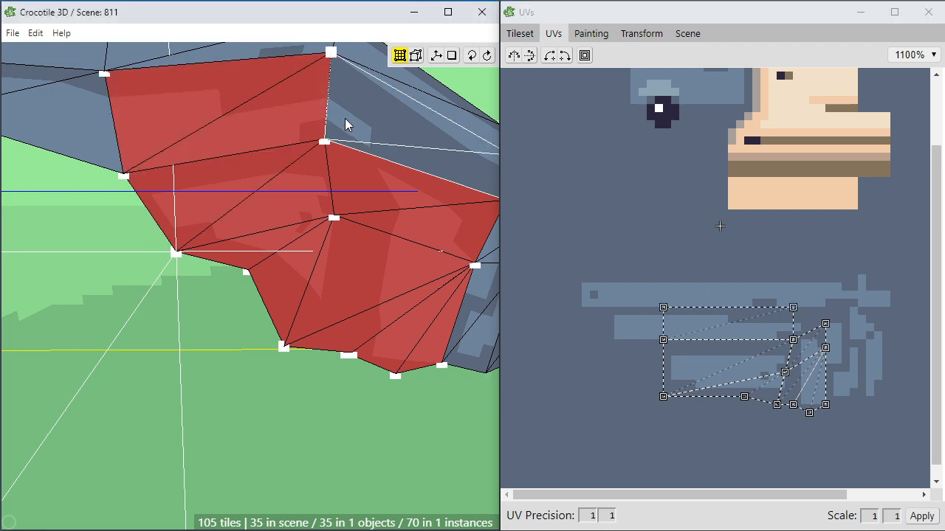
{"action": "left_click", "coordinate": [345, 118], "text": "shift"}
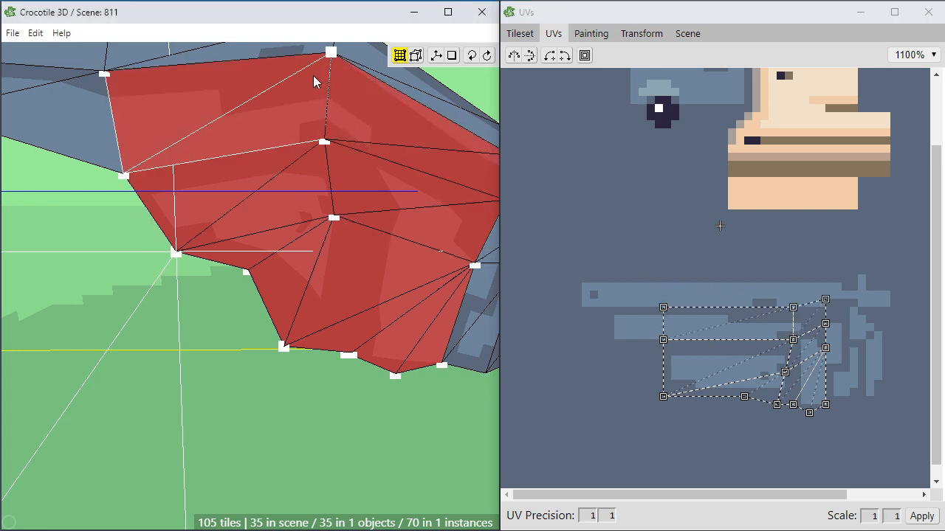
{"action": "left_click_drag", "start_coordinate": [793, 340], "coordinate": [774, 369]}
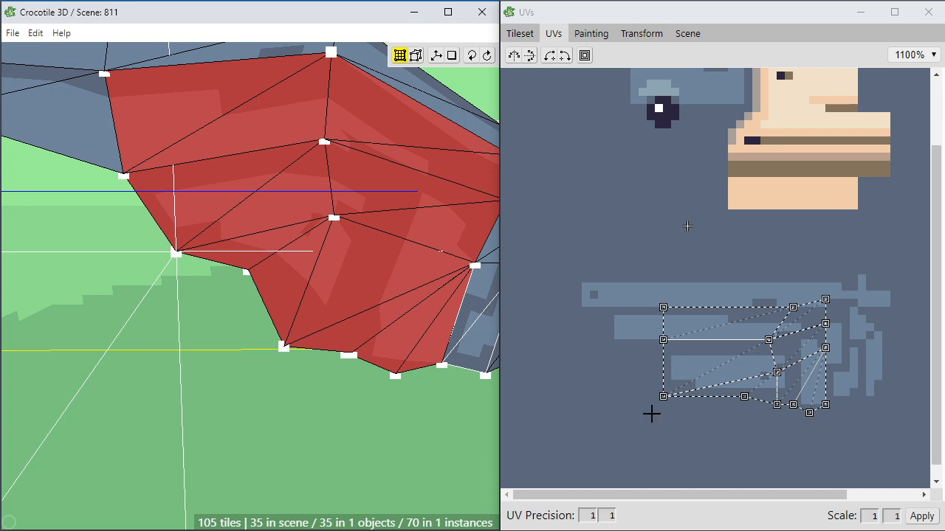
Examine the bird's reshaped wings and their texture from the front and both sides.
{"action": "left_click", "coordinate": [519, 33]}
{"action": "left_click", "coordinate": [246, 363]}
{"action": "scroll", "coordinate": [251, 332], "scroll_direction": "down", "scroll_amount": 8}
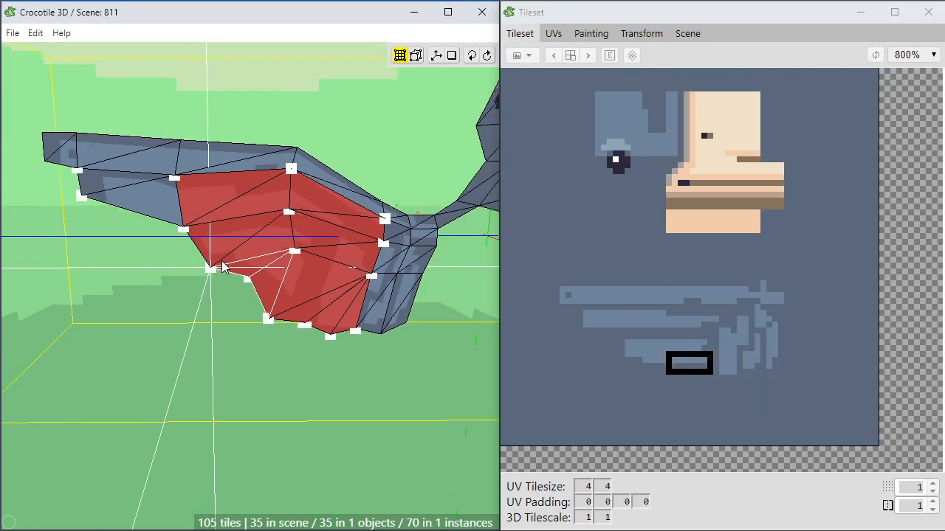
{"action": "key", "text": "space"}
{"action": "left_click_drag", "start_coordinate": [253, 295], "coordinate": [394, 361]}
{"action": "mouse_move", "coordinate": [225, 360]}
{"action": "left_mouse_down"}
{"action": "mouse_move", "coordinate": [276, 354]}
{"action": "mouse_move", "coordinate": [317, 369]}
{"action": "mouse_move", "coordinate": [225, 360]}
{"action": "left_mouse_up"}
{"action": "key", "text": "space"}
{"action": "scroll", "coordinate": [224, 360], "scroll_direction": "up", "scroll_amount": 1}
{"action": "scroll", "coordinate": [224, 360], "scroll_direction": "up", "scroll_amount": 1}
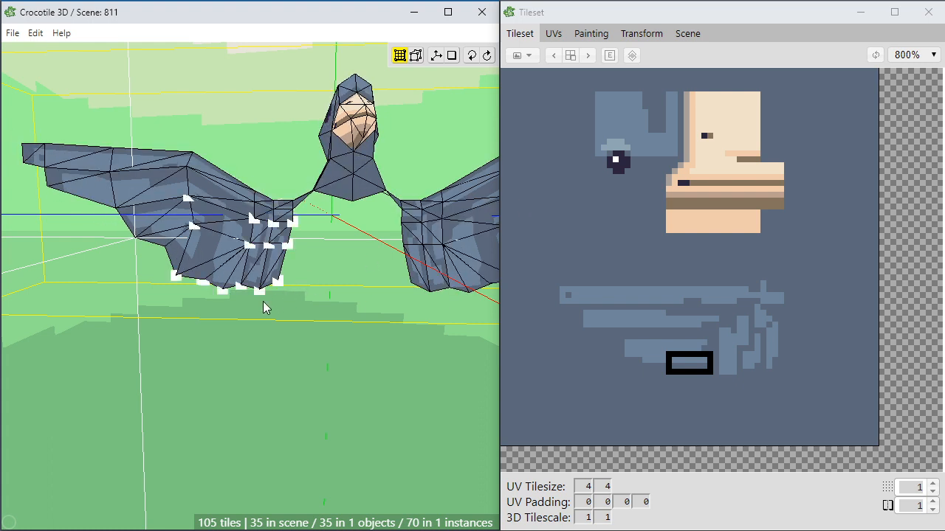
{"action": "middle_click_drag", "start_coordinate": [264, 305], "coordinate": [458, 325]}
{"action": "scroll", "coordinate": [310, 346], "scroll_direction": "up", "scroll_amount": 2}
{"action": "middle_click_drag", "start_coordinate": [310, 318], "coordinate": [223, 333]}
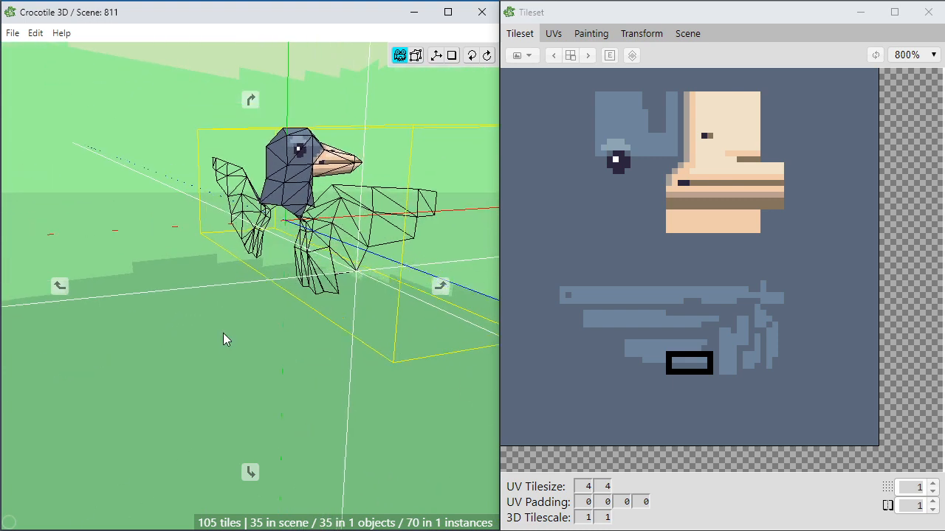
{"action": "scroll", "coordinate": [222, 333], "scroll_direction": "up", "scroll_amount": 2}
{"action": "middle_click_drag", "start_coordinate": [361, 269], "coordinate": [328, 277]}
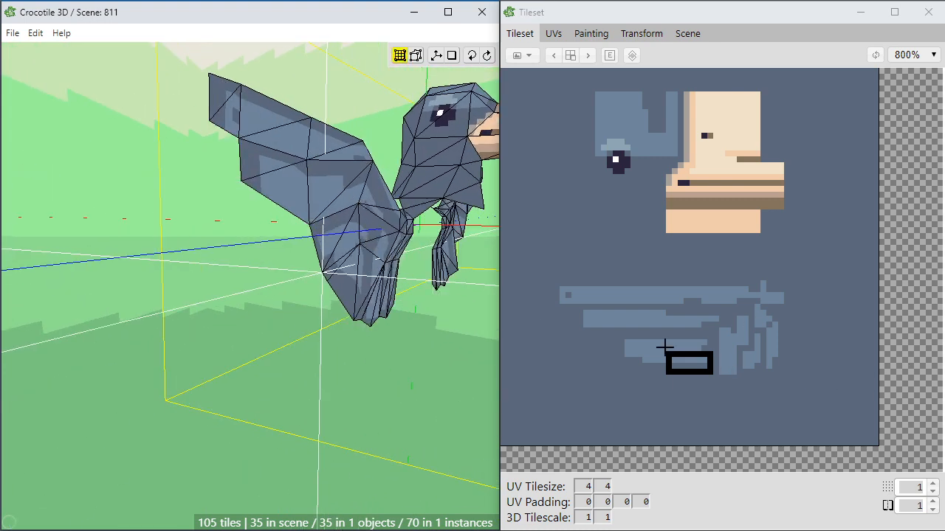
Select the bird's connected head and wing faces and move the whole wing's UV layout up to just below the beak artwork.
{"action": "left_click", "coordinate": [631, 281]}
{"action": "left_click", "coordinate": [656, 261]}
{"action": "left_click", "coordinate": [656, 293]}
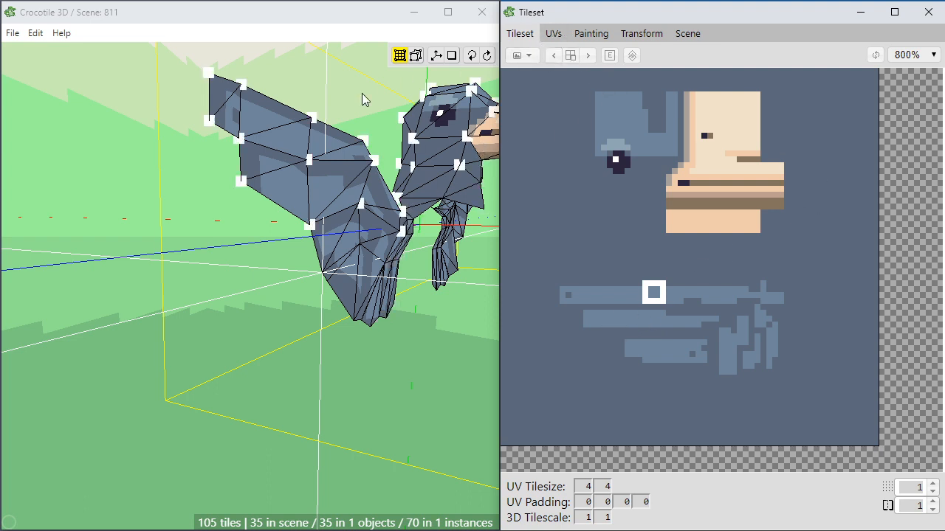
{"action": "double_click", "coordinate": [281, 167]}
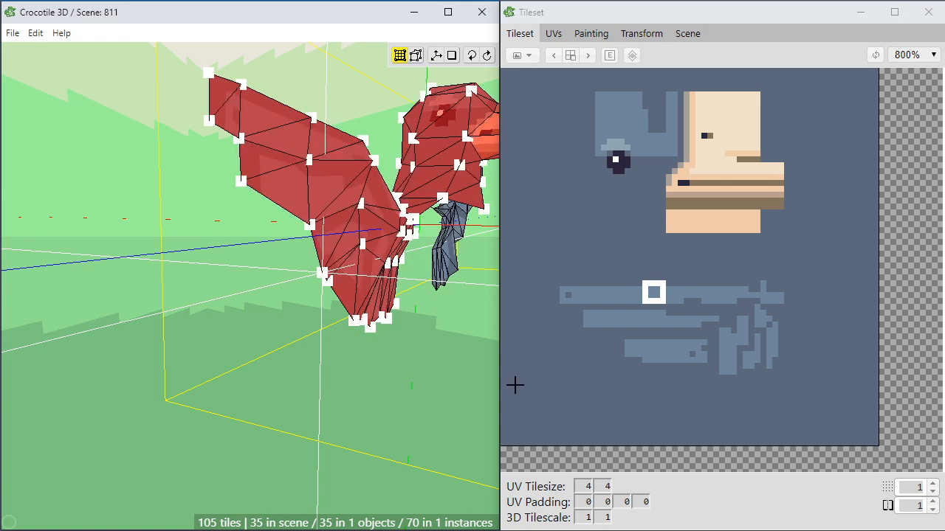
{"action": "left_click", "coordinate": [555, 35]}
{"action": "scroll", "coordinate": [681, 226], "scroll_direction": "down", "scroll_amount": 2}
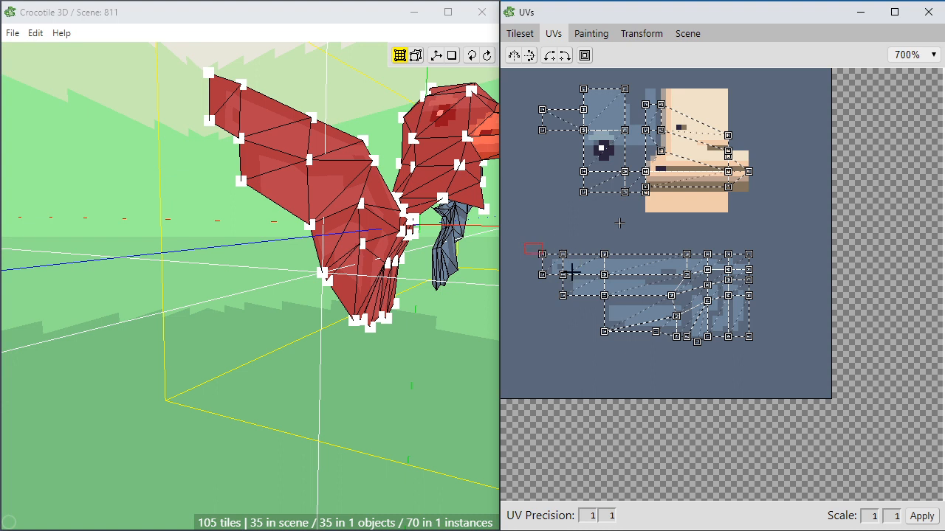
{"action": "left_click_drag", "start_coordinate": [572, 273], "coordinate": [781, 369]}
{"action": "left_click_drag", "start_coordinate": [628, 313], "coordinate": [630, 274]}
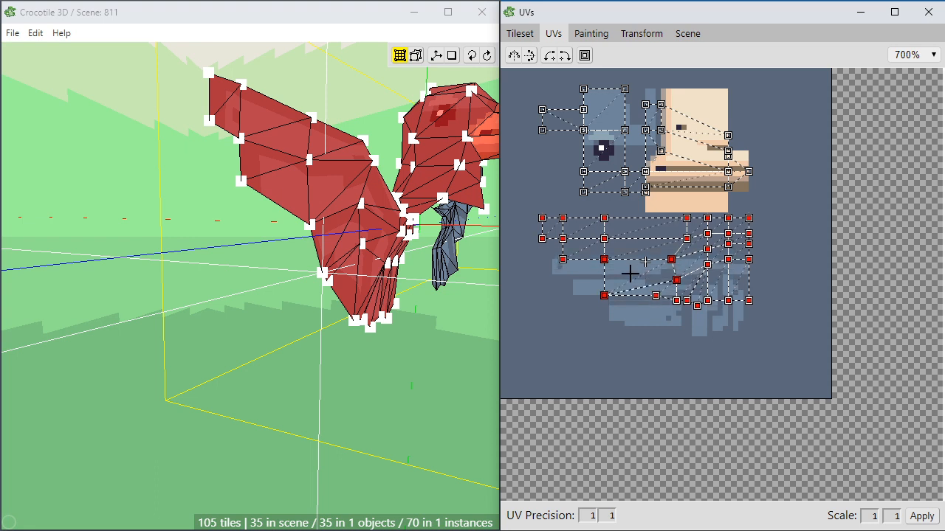
{"action": "left_click_drag", "start_coordinate": [629, 273], "coordinate": [629, 271]}
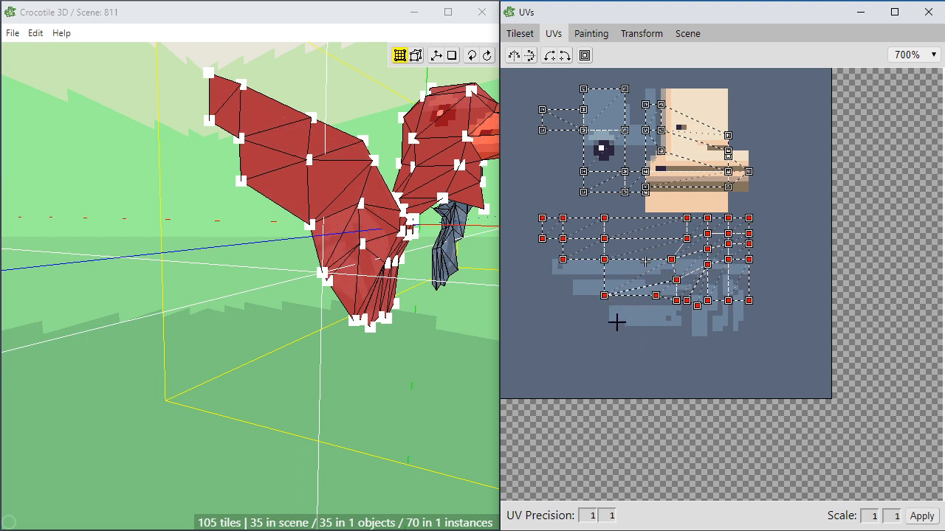
Hide the painting grid, then select the light-blue wing artwork and move it up onto the wing's UV layout.
{"action": "left_click", "coordinate": [590, 34]}
{"action": "left_click", "coordinate": [522, 34]}
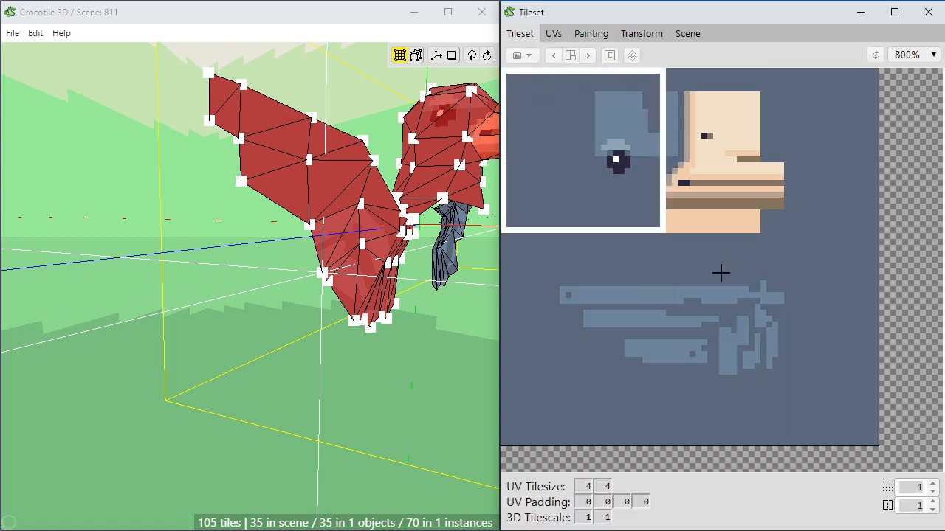
{"action": "left_click_drag", "start_coordinate": [721, 273], "coordinate": [868, 434]}
{"action": "left_click", "coordinate": [599, 37]}
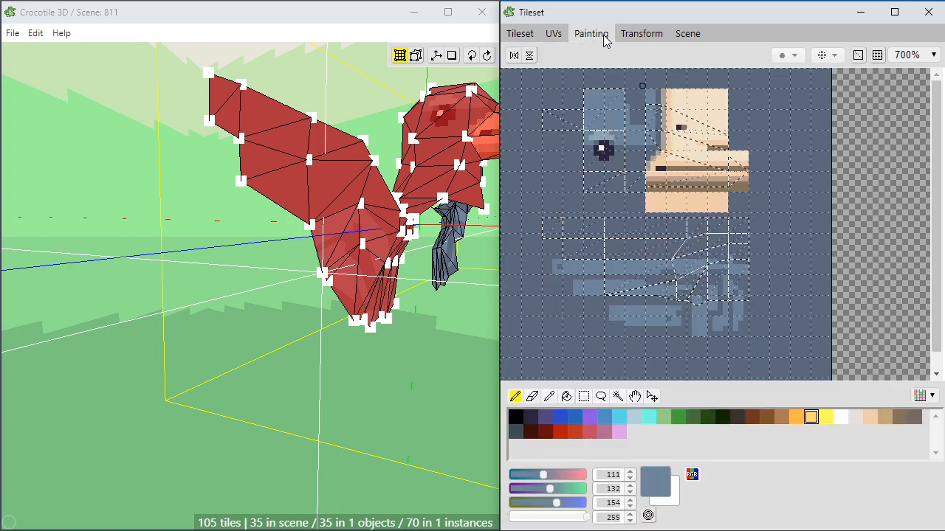
{"action": "left_click", "coordinate": [875, 57]}
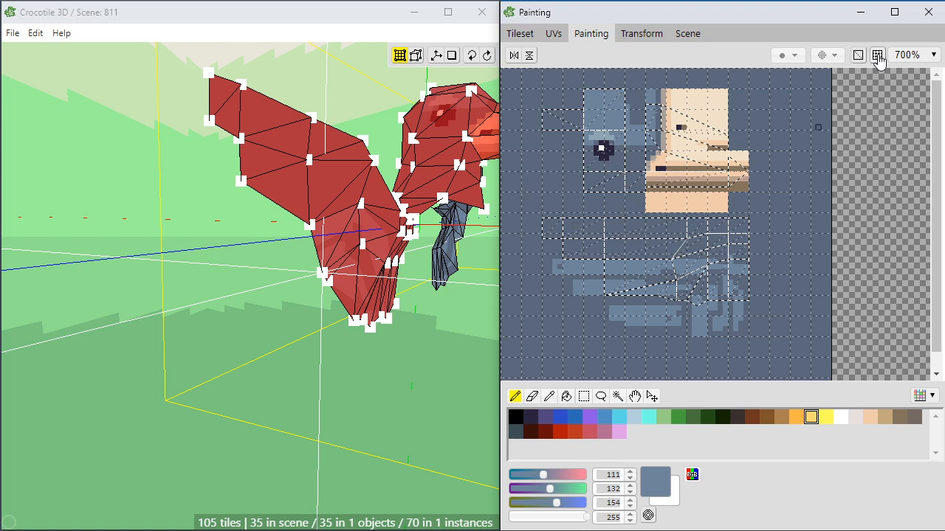
{"action": "scroll", "coordinate": [598, 282], "scroll_direction": "up", "scroll_amount": 1}
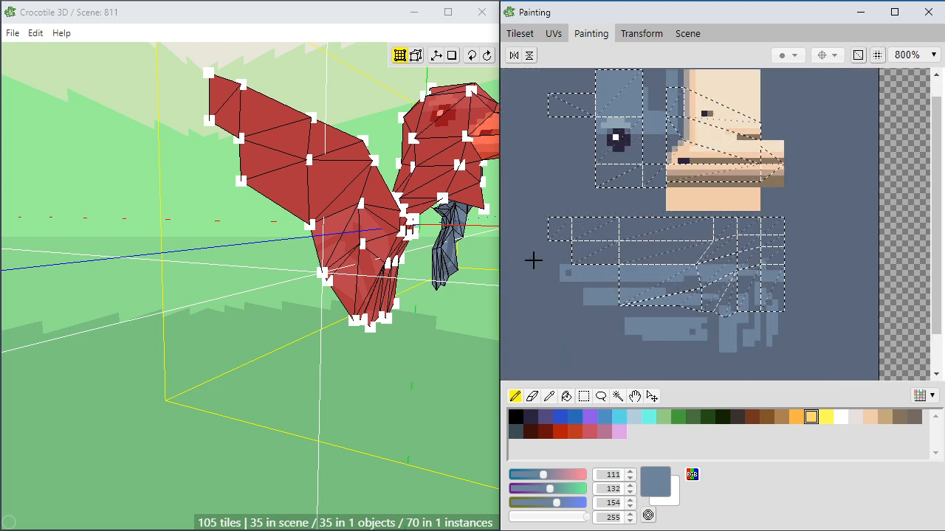
{"action": "left_click", "coordinate": [583, 396]}
{"action": "left_click_drag", "start_coordinate": [544, 251], "coordinate": [794, 357]}
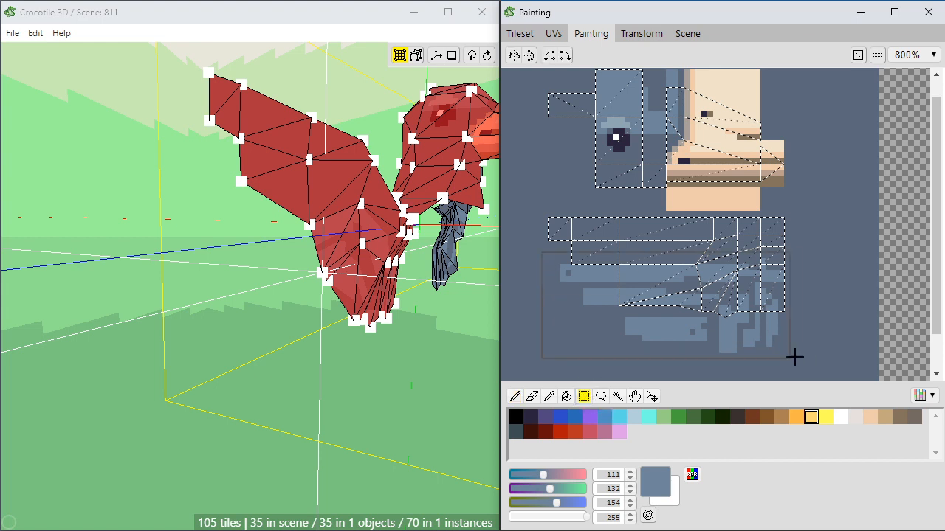
{"action": "mouse_move", "coordinate": [634, 330]}
{"action": "left_mouse_down"}
{"action": "mouse_move", "coordinate": [656, 331]}
{"action": "mouse_move", "coordinate": [637, 287]}
{"action": "mouse_move", "coordinate": [624, 285]}
{"action": "mouse_move", "coordinate": [627, 302]}
{"action": "mouse_move", "coordinate": [627, 281]}
{"action": "left_mouse_up"}
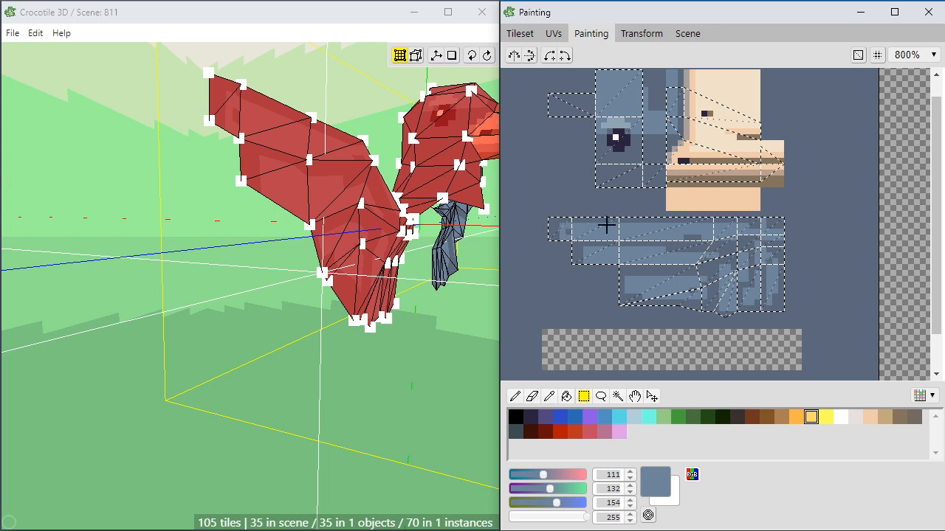
Fill the transparent gap left by the moved artwork with the surrounding slate-blue colour (92, 104, 122).
{"action": "key", "text": "g"}
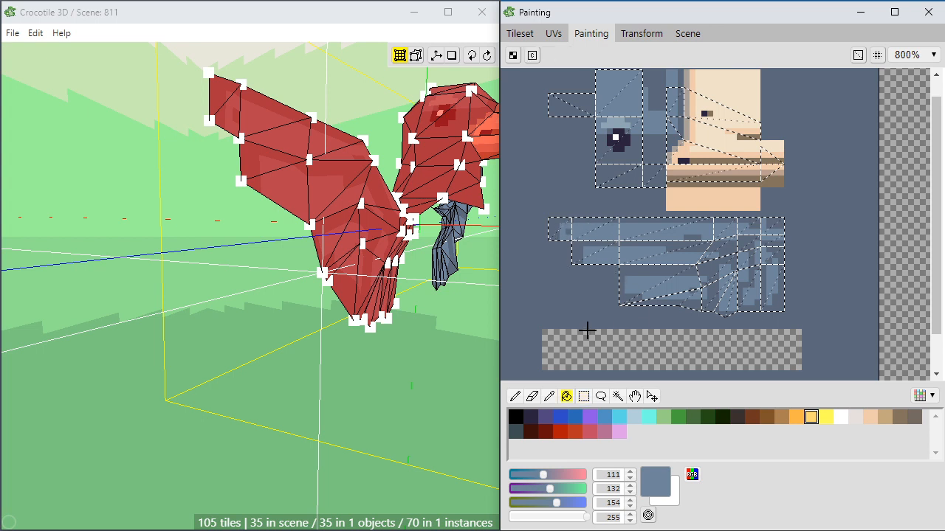
{"action": "left_click", "coordinate": [591, 317], "text": "alt"}
{"action": "left_click", "coordinate": [580, 338]}
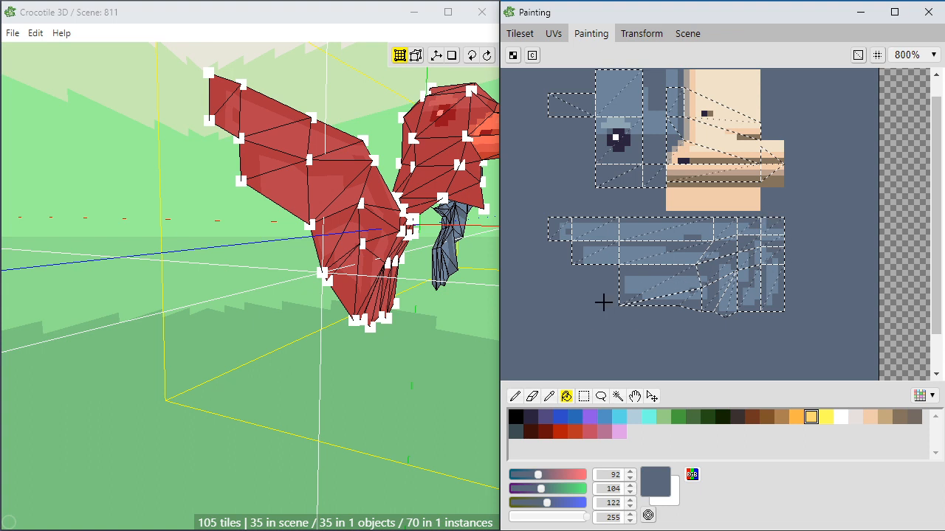
Clear the face selection and examine how the moved artwork lines up on the wing's faces.
{"action": "scroll", "coordinate": [617, 218], "scroll_direction": "down", "scroll_amount": 1}
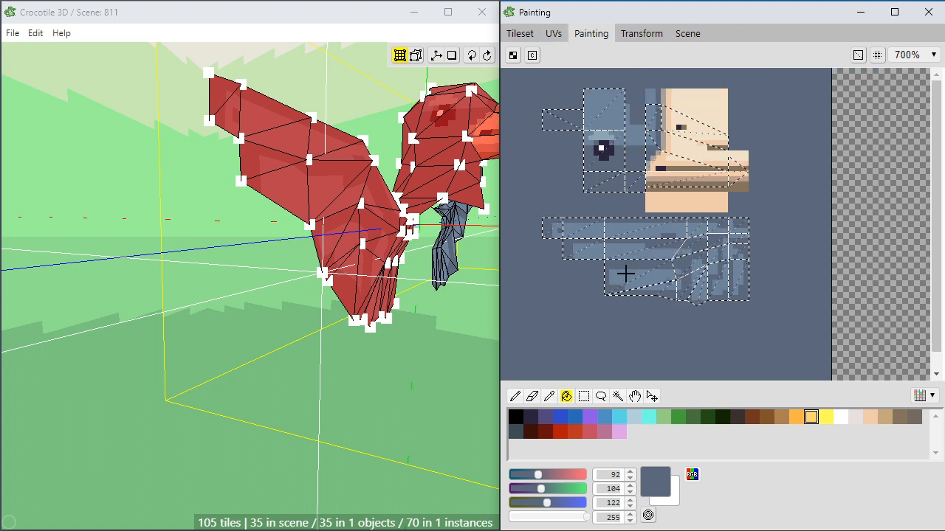
{"action": "key", "text": "space"}
{"action": "left_click_drag", "start_coordinate": [626, 272], "coordinate": [630, 246]}
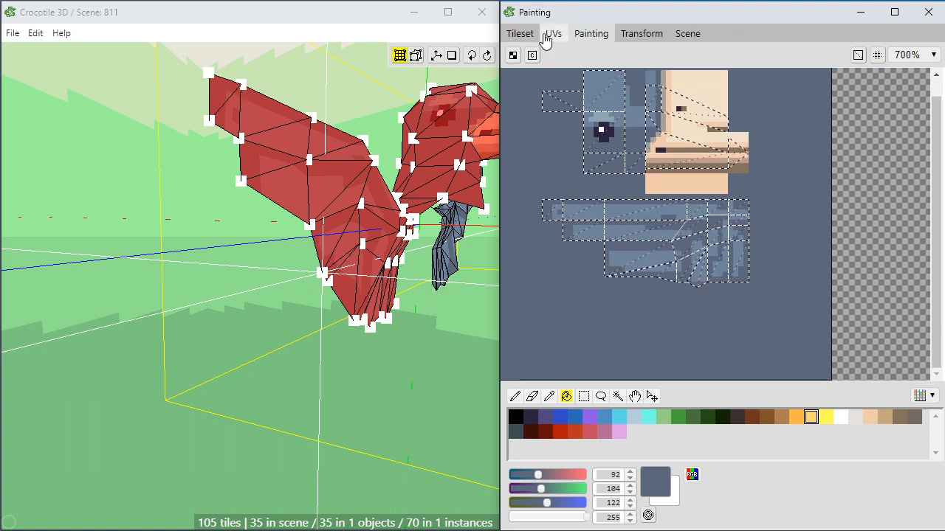
{"action": "left_click", "coordinate": [553, 33]}
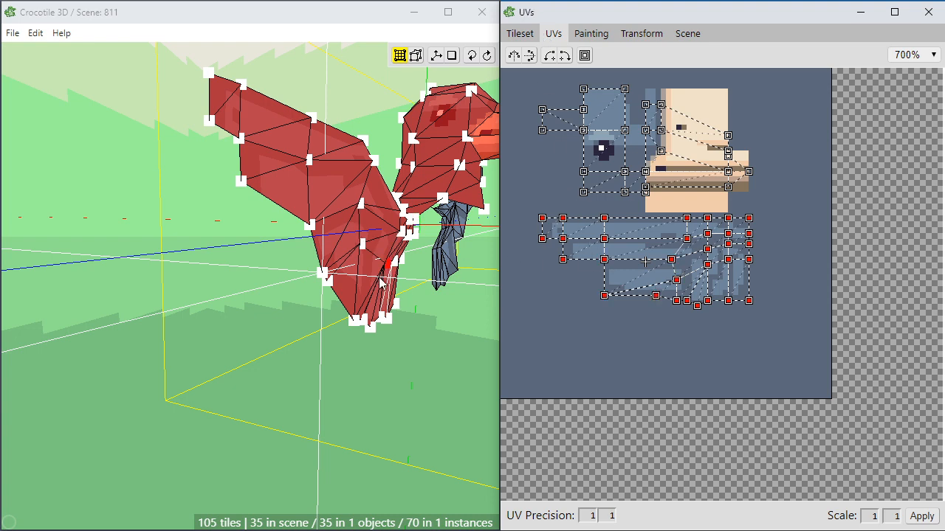
{"action": "left_click", "coordinate": [431, 365]}
{"action": "key", "text": "space"}
{"action": "left_click_drag", "start_coordinate": [431, 366], "coordinate": [404, 380]}
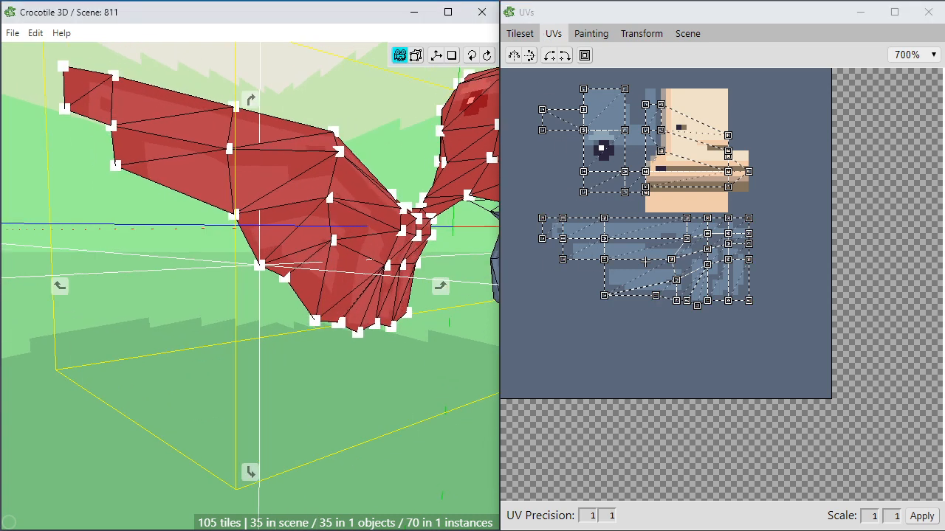
{"action": "key", "text": "ctrl+z"}
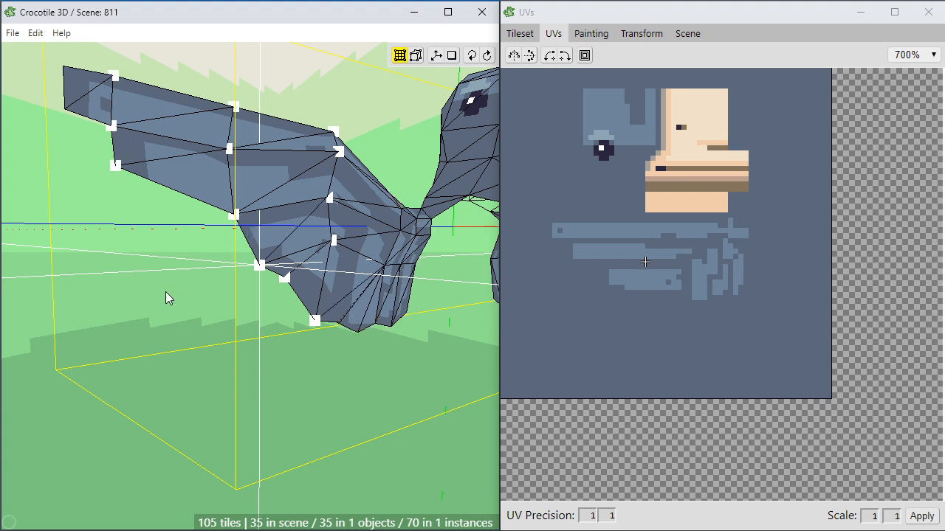
{"action": "key", "text": "space"}
{"action": "left_click_drag", "start_coordinate": [324, 295], "coordinate": [192, 308]}
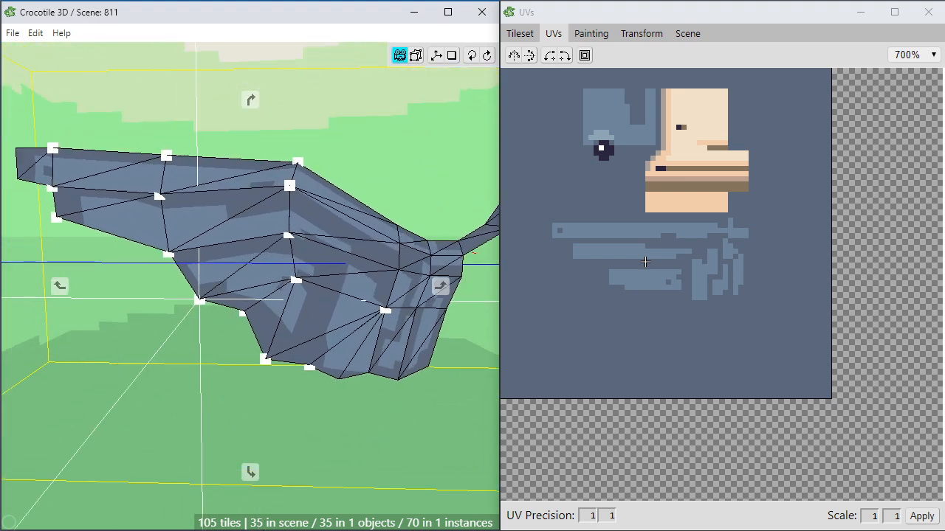
{"action": "scroll", "coordinate": [150, 304], "scroll_direction": "down", "scroll_amount": 4}
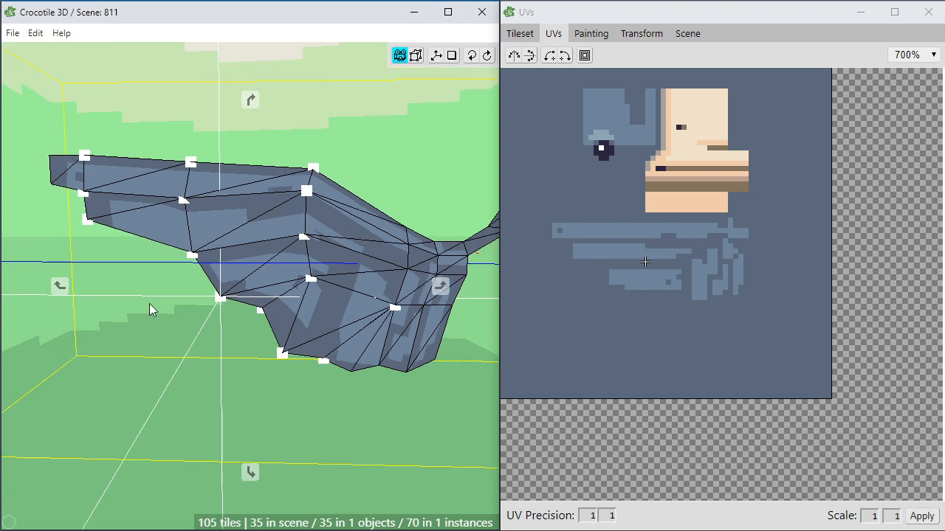
{"action": "left_click_drag", "start_coordinate": [244, 243], "coordinate": [436, 391]}
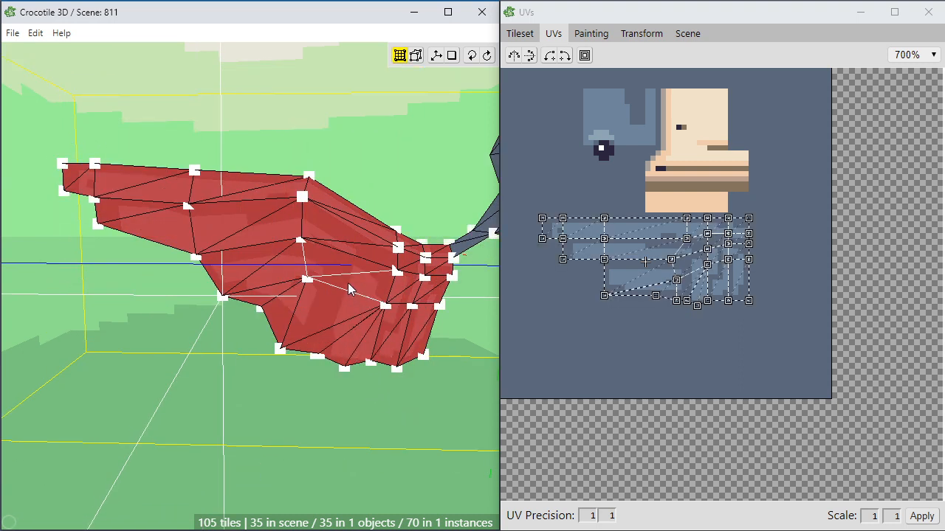
{"action": "key", "text": "space"}
{"action": "left_click_drag", "start_coordinate": [344, 315], "coordinate": [399, 340]}
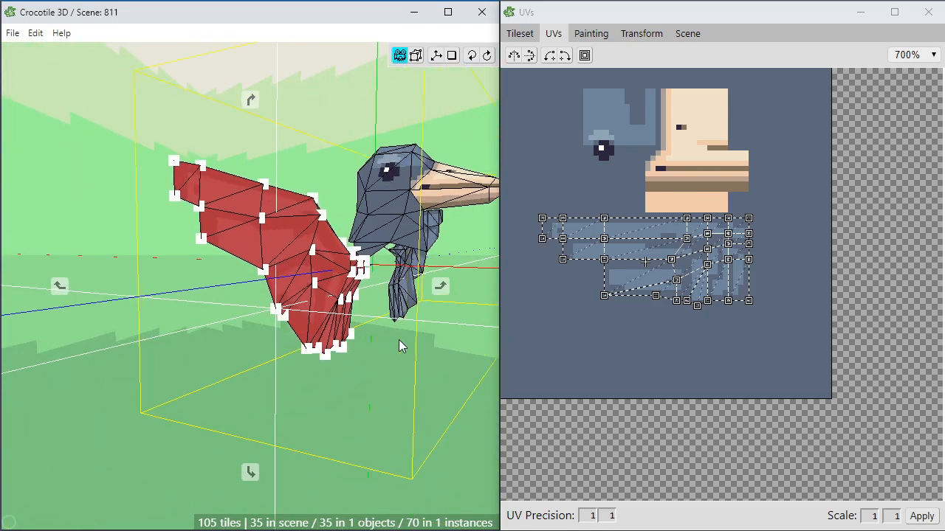
{"action": "scroll", "coordinate": [398, 339], "scroll_direction": "up", "scroll_amount": 3}
{"action": "left_click_drag", "start_coordinate": [280, 406], "coordinate": [295, 407]}
{"action": "left_click", "coordinate": [307, 398]}
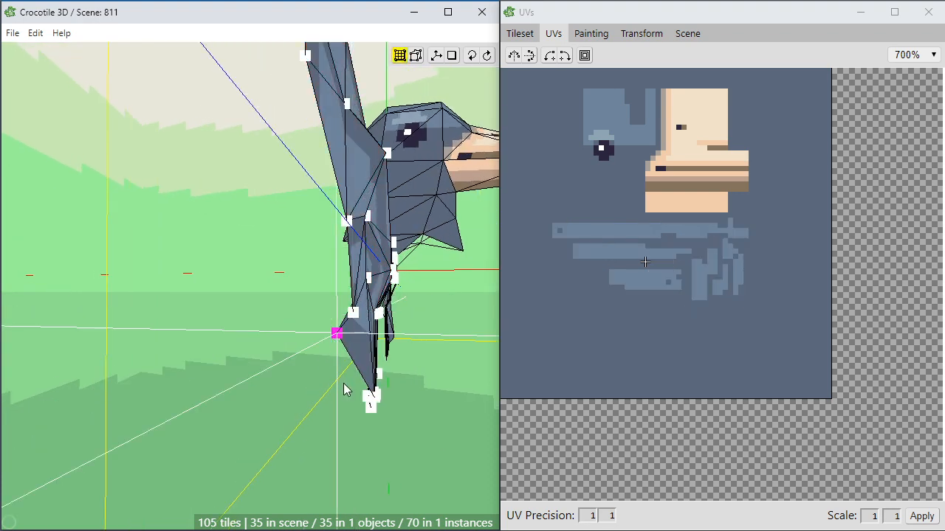
Select all faces of the outer wing, from its tip to where it joins the body.
{"action": "key", "text": "space"}
{"action": "scroll", "coordinate": [350, 395], "scroll_direction": "up", "scroll_amount": 5}
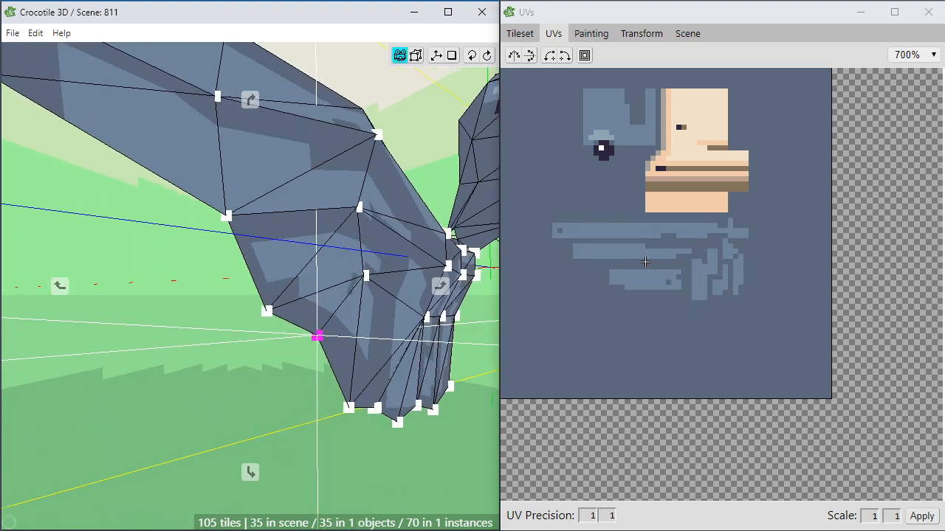
{"action": "scroll", "coordinate": [349, 395], "scroll_direction": "down", "scroll_amount": 5}
{"action": "left_click_drag", "start_coordinate": [349, 394], "coordinate": [186, 359]}
{"action": "scroll", "coordinate": [350, 392], "scroll_direction": "down", "scroll_amount": 3}
{"action": "key", "text": "space"}
{"action": "left_click_drag", "start_coordinate": [470, 162], "coordinate": [103, 419]}
{"action": "right_click_drag", "start_coordinate": [103, 419], "coordinate": [120, 274]}
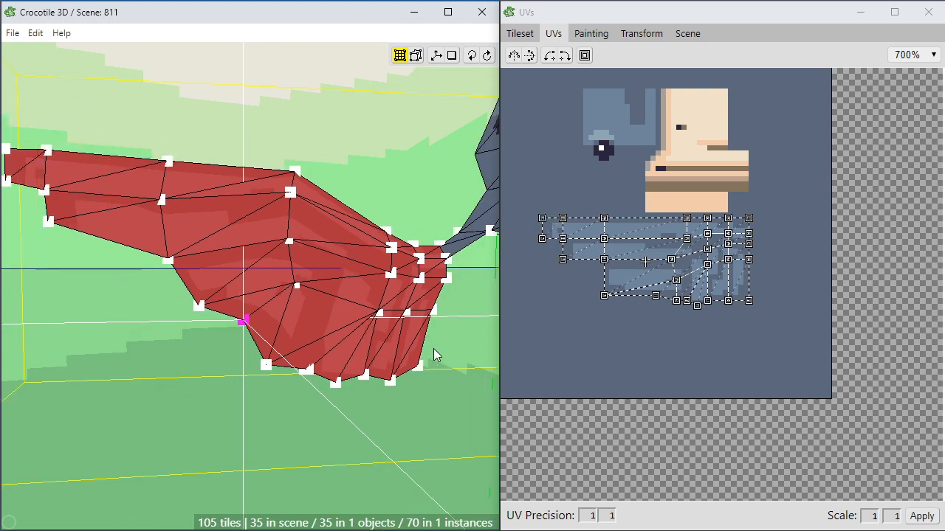
Duplicate the selected wing faces in place.
{"action": "key", "text": "space"}
{"action": "mouse_move", "coordinate": [181, 358]}
{"action": "left_mouse_down"}
{"action": "mouse_move", "coordinate": [236, 346]}
{"action": "mouse_move", "coordinate": [181, 359]}
{"action": "left_mouse_up"}
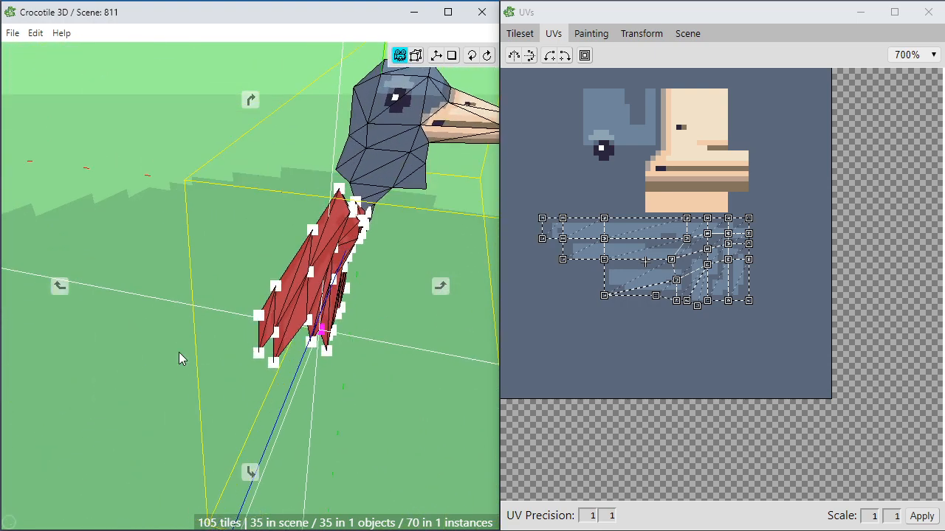
{"action": "key", "text": "space"}
{"action": "right_click", "coordinate": [312, 229]}
{"action": "key", "text": "space"}
{"action": "left_click_drag", "start_coordinate": [312, 230], "coordinate": [344, 382]}
{"action": "scroll", "coordinate": [344, 376], "scroll_direction": "up", "scroll_amount": 3}
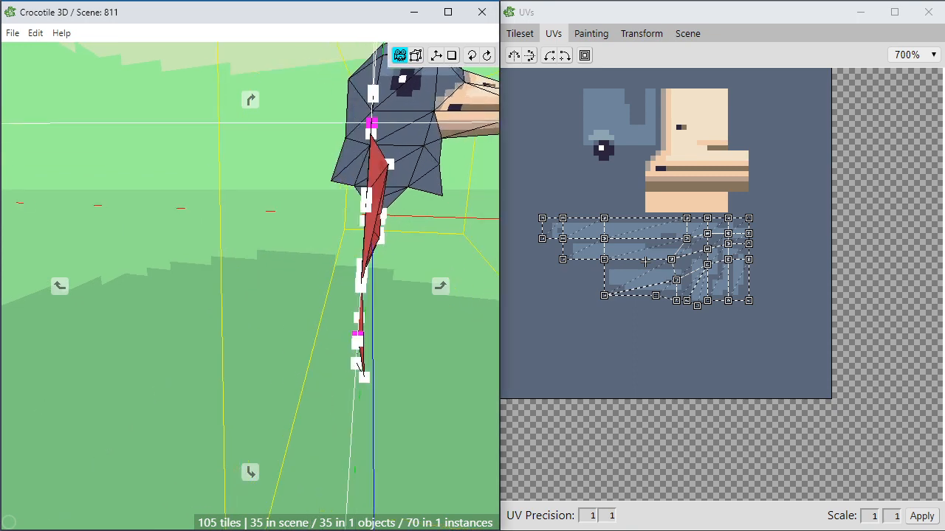
{"action": "left_click_drag", "start_coordinate": [413, 375], "coordinate": [341, 379]}
{"action": "key", "text": "space"}
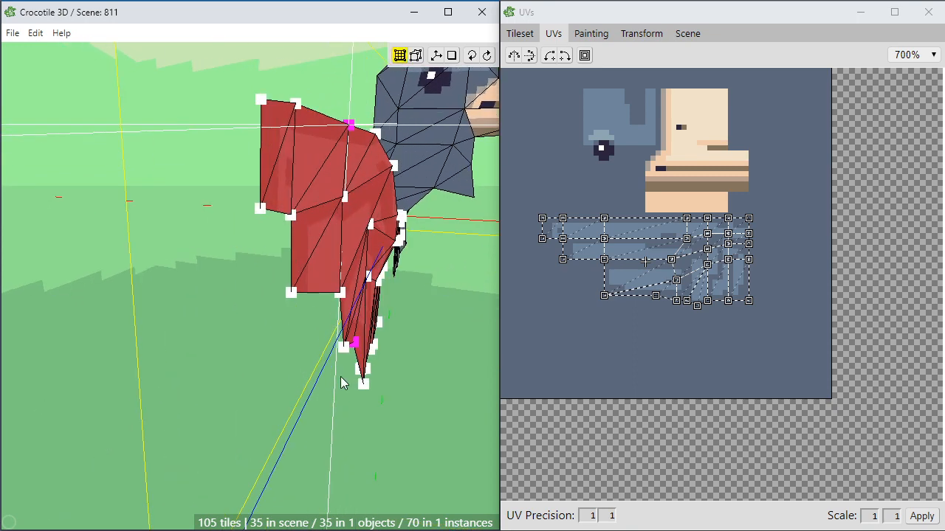
{"action": "key", "text": "ctrl+z"}
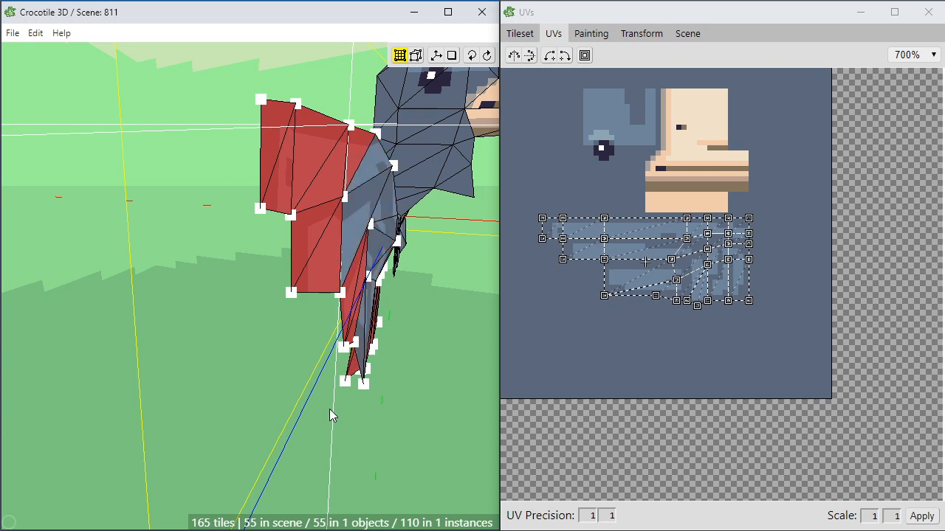
Flip the duplicated wing faces so they face the wing's inner side.
{"action": "key", "text": "space"}
{"action": "left_click_drag", "start_coordinate": [331, 413], "coordinate": [384, 399]}
{"action": "key", "text": "space"}
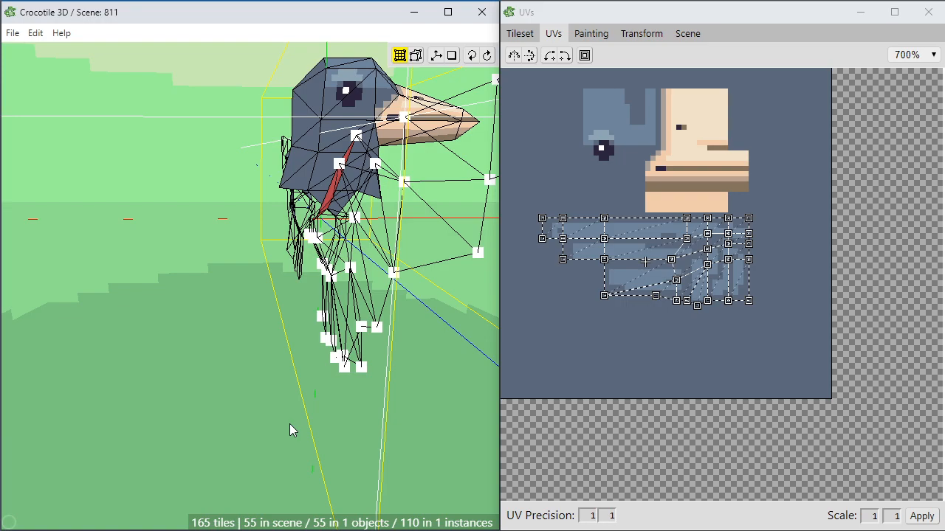
{"action": "key", "text": "ctrl+z"}
Examine the inner side of the wing from several angles with its duplicated faces selected.
{"action": "key", "text": "space"}
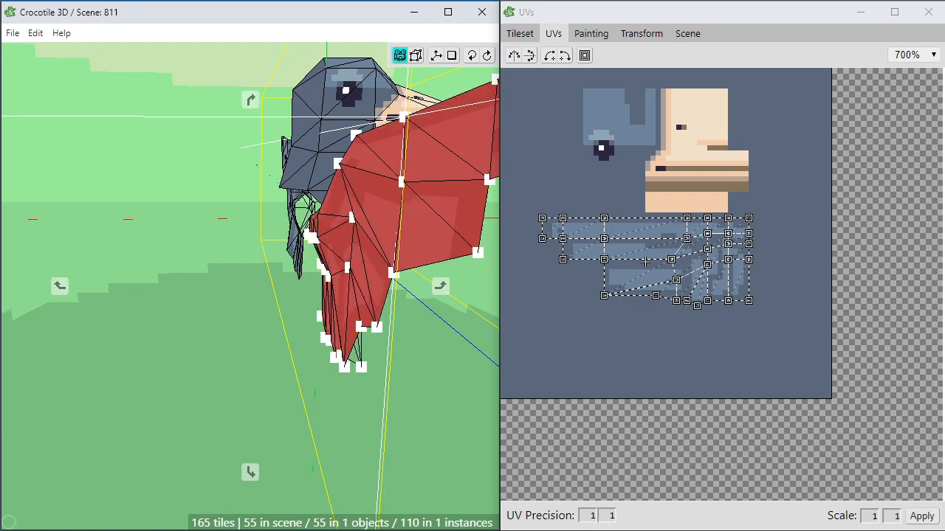
{"action": "left_click_drag", "start_coordinate": [303, 428], "coordinate": [310, 410]}
{"action": "key", "text": "space"}
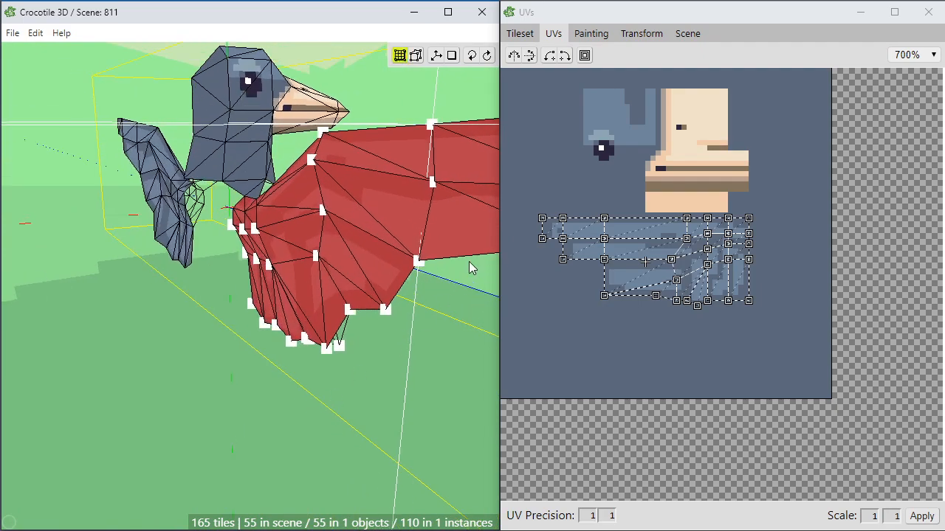
{"action": "key", "text": "space"}
{"action": "left_click_drag", "start_coordinate": [469, 261], "coordinate": [417, 265]}
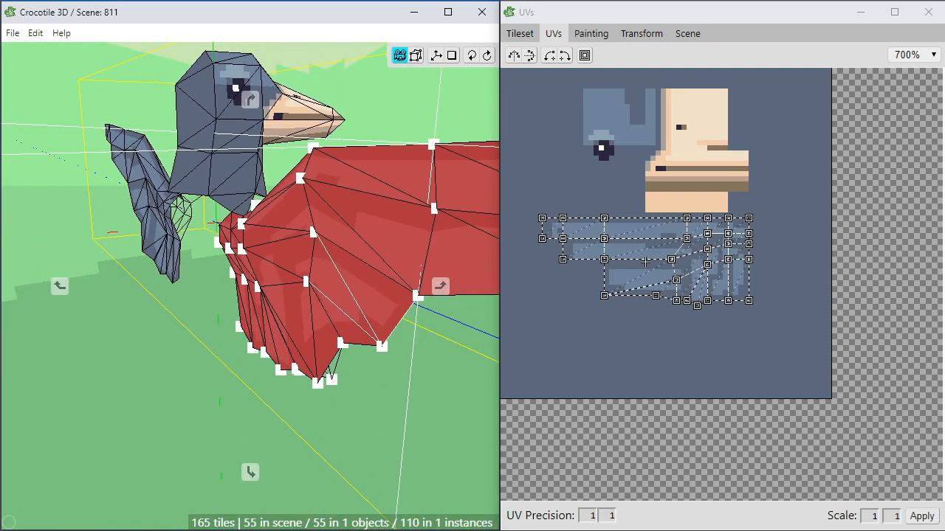
{"action": "key", "text": "space"}
{"action": "key", "text": "space"}
{"action": "left_click_drag", "start_coordinate": [375, 297], "coordinate": [659, 302]}
{"action": "key", "text": "space"}
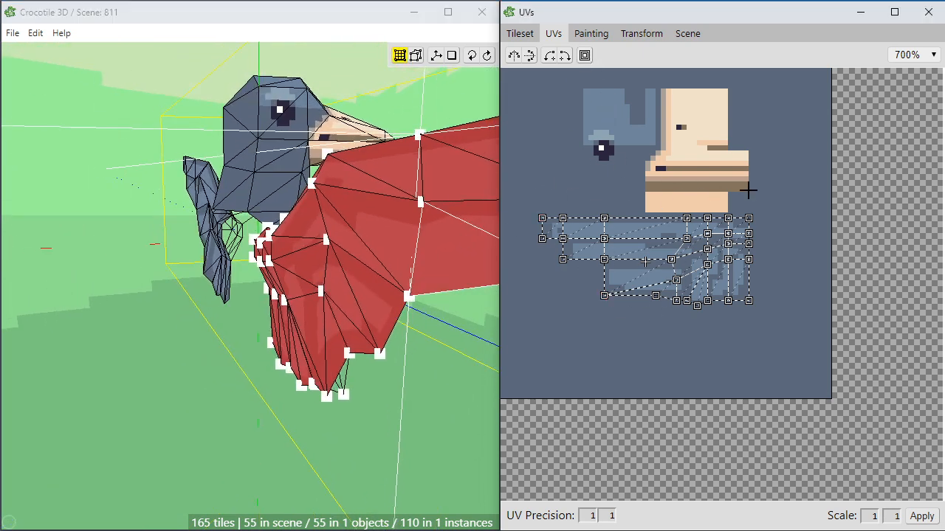
Select all UV points of the duplicated wing faces and move them down from the original wing's UV position.
{"action": "left_click_drag", "start_coordinate": [697, 250], "coordinate": [521, 338]}
{"action": "left_click_drag", "start_coordinate": [637, 229], "coordinate": [632, 265]}
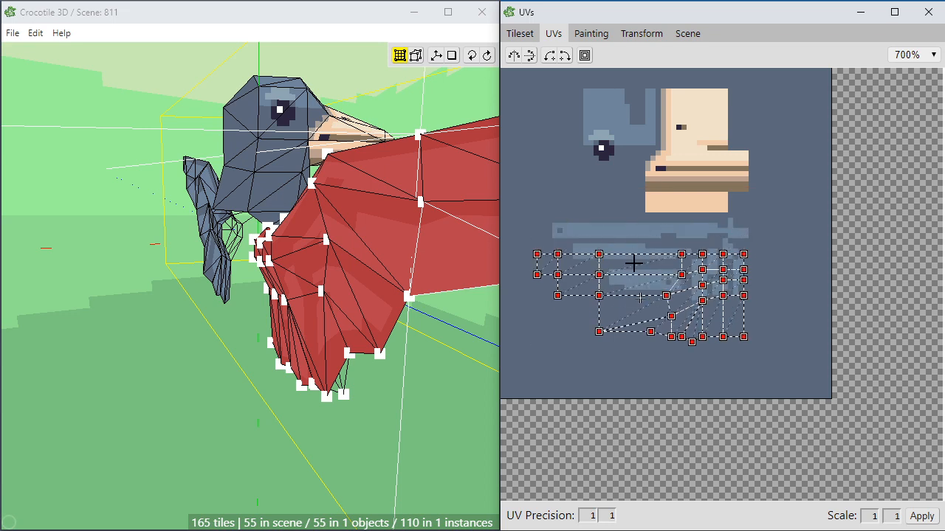
{"action": "key", "text": "space"}
{"action": "left_click_drag", "start_coordinate": [412, 385], "coordinate": [41, 384]}
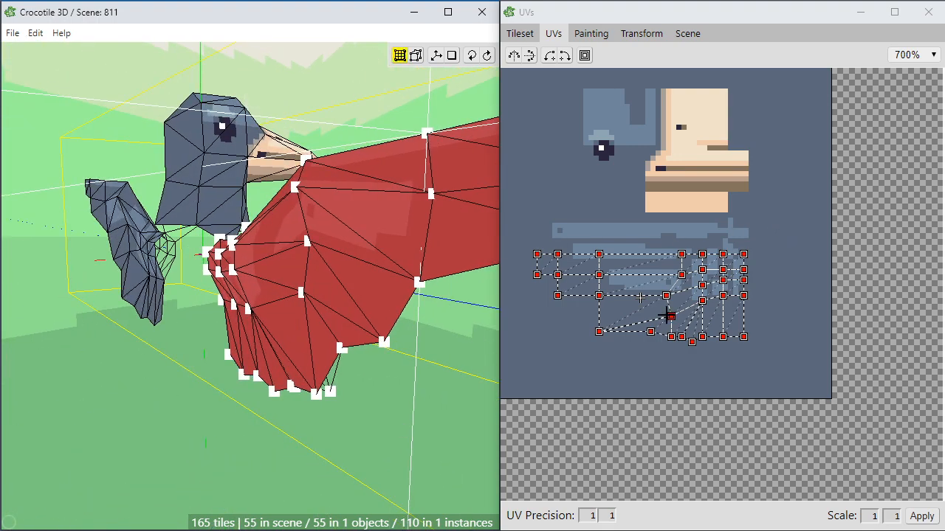
Mirror the duplicated wing's UV layout horizontally, place it in the empty area under the wing artwork, and mirror it back.
{"action": "left_click", "coordinate": [514, 57]}
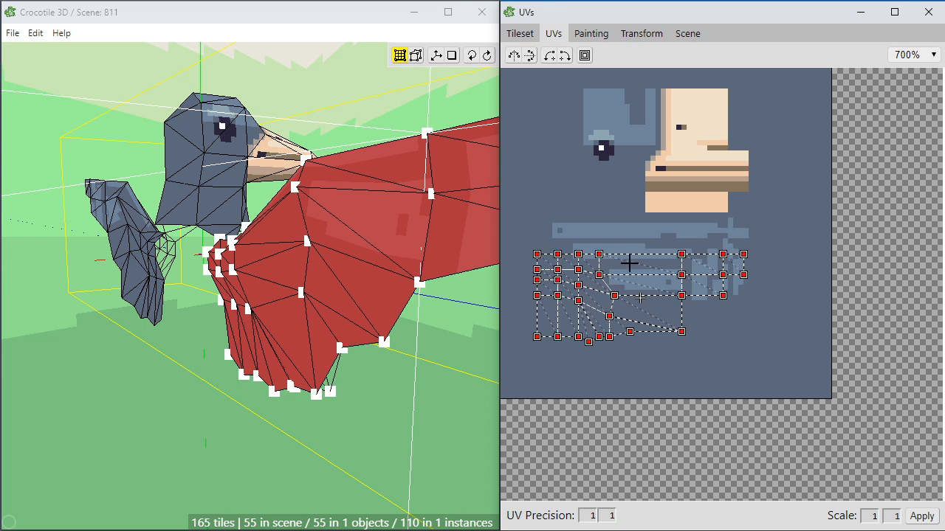
{"action": "left_click_drag", "start_coordinate": [629, 263], "coordinate": [643, 321]}
{"action": "left_click", "coordinate": [514, 57]}
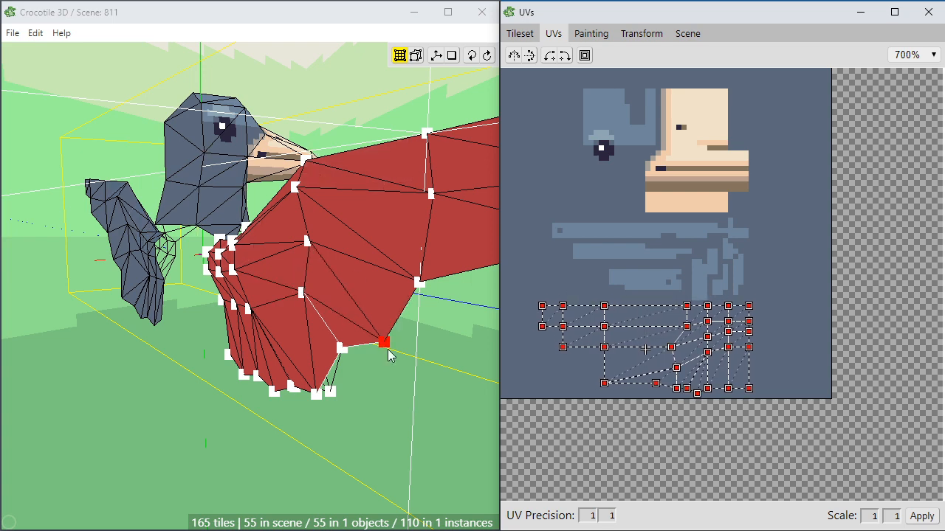
Add the wing's original outer faces to the selection so the UV layouts of both wing sides are shown together.
{"action": "key", "text": "space"}
{"action": "left_click_drag", "start_coordinate": [371, 386], "coordinate": [378, 373]}
{"action": "left_click", "coordinate": [165, 118]}
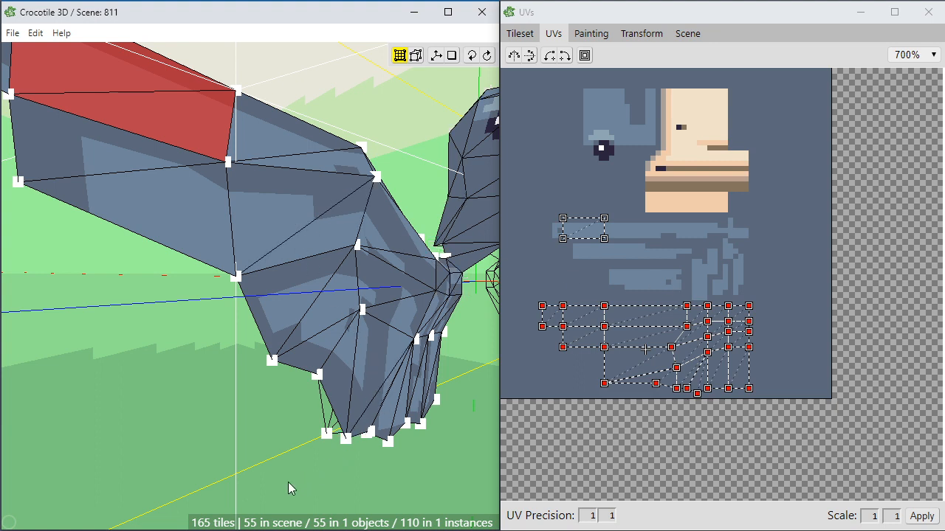
{"action": "left_click_drag", "start_coordinate": [288, 482], "coordinate": [444, 380]}
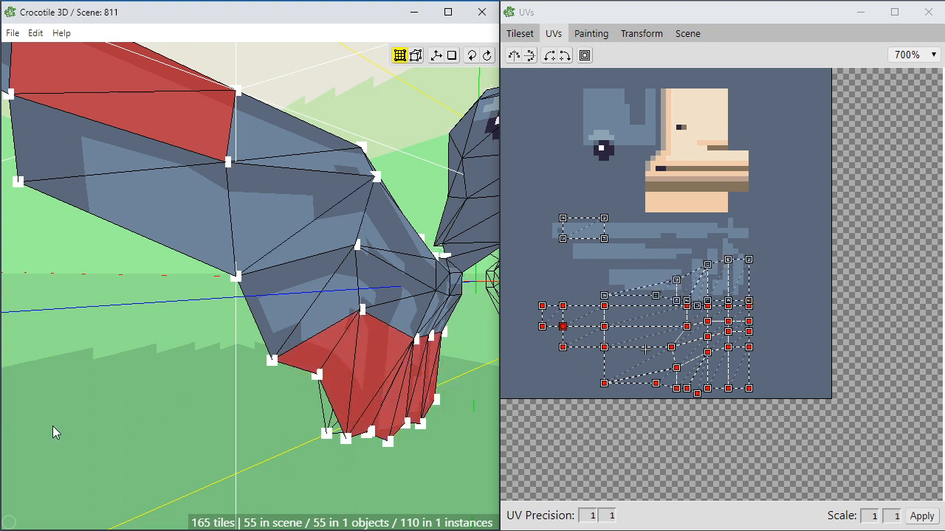
{"action": "left_click_drag", "start_coordinate": [53, 426], "coordinate": [444, 278]}
{"action": "left_click_drag", "start_coordinate": [413, 100], "coordinate": [151, 270], "text": "shift"}
{"action": "key", "text": "space"}
{"action": "right_click_drag", "start_coordinate": [151, 269], "coordinate": [198, 257]}
{"action": "right_click_drag", "start_coordinate": [124, 219], "coordinate": [150, 212]}
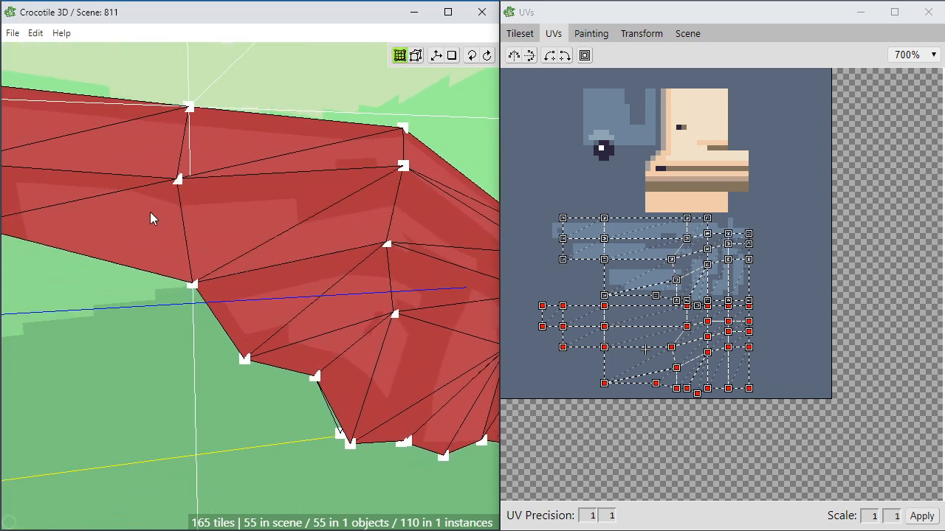
{"action": "scroll", "coordinate": [258, 165], "scroll_direction": "down", "scroll_amount": 2}
{"action": "left_click_drag", "start_coordinate": [469, 164], "coordinate": [419, 306], "text": "shift"}
{"action": "left_click_drag", "start_coordinate": [210, 96], "coordinate": [38, 214], "text": "shift"}
{"action": "scroll", "coordinate": [633, 261], "scroll_direction": "up", "scroll_amount": 4}
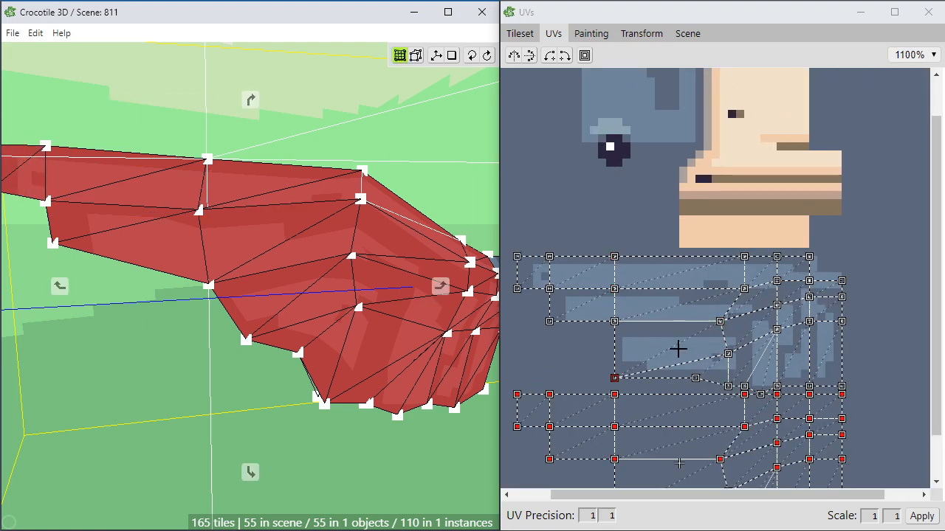
Lower the inner wing's UV layout by one pixel, and move both wing UV layouts up by three pixels.
{"action": "right_click_drag", "start_coordinate": [657, 394], "coordinate": [683, 316]}
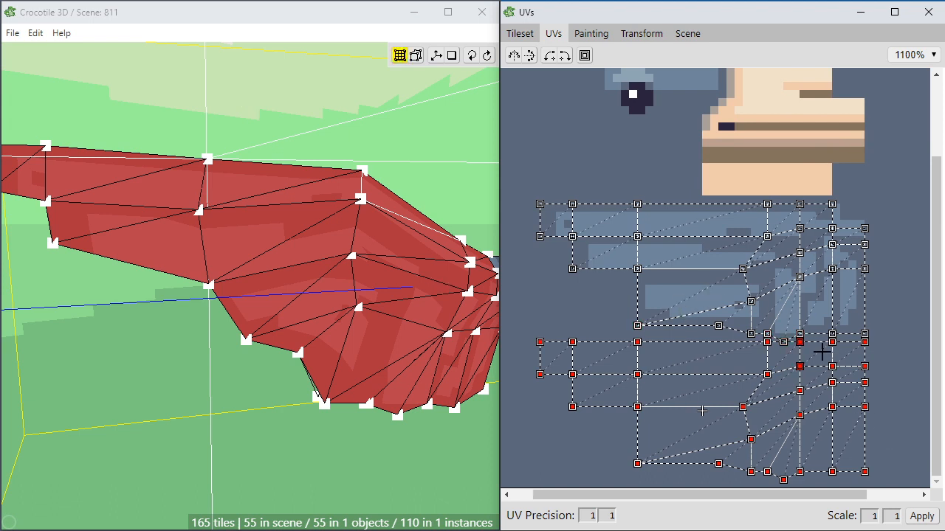
{"action": "left_click_drag", "start_coordinate": [773, 358], "coordinate": [744, 338]}
{"action": "left_click_drag", "start_coordinate": [716, 371], "coordinate": [716, 379]}
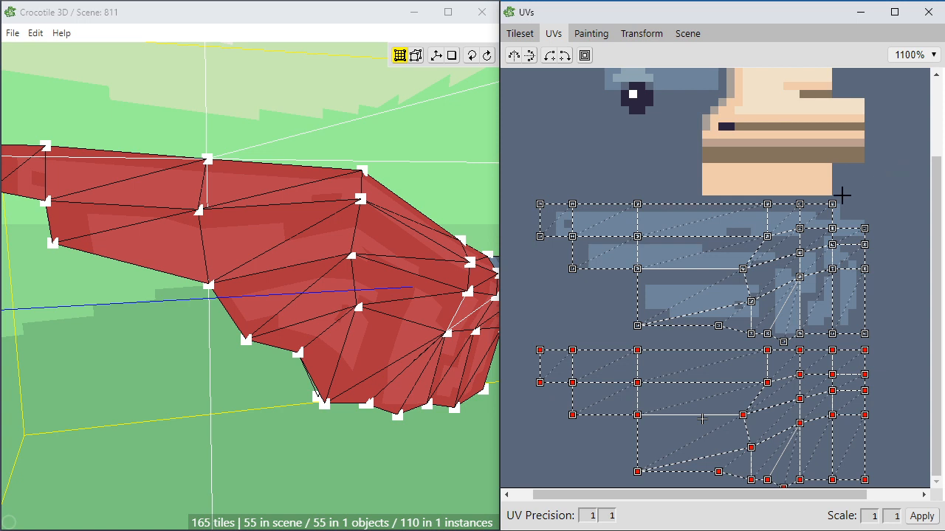
{"action": "scroll", "coordinate": [402, 206], "scroll_direction": "down", "scroll_amount": 1}
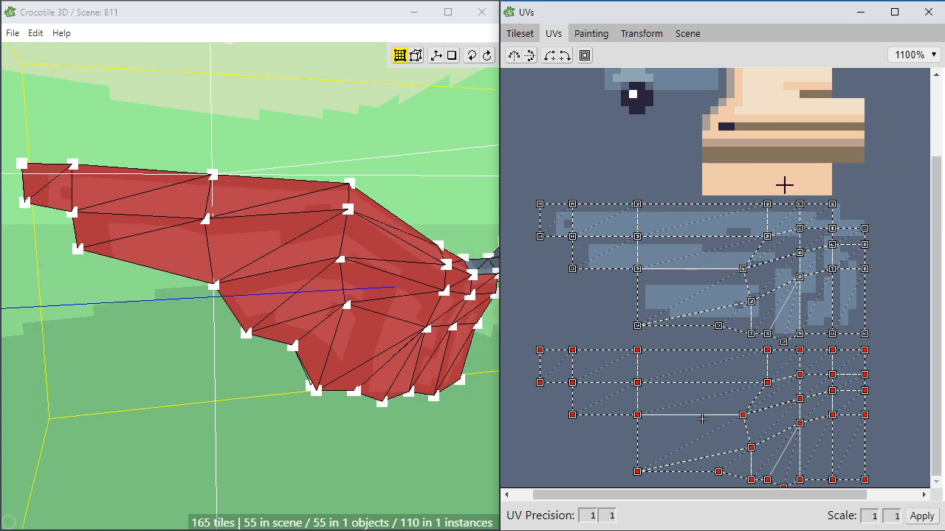
{"action": "left_click_drag", "start_coordinate": [898, 186], "coordinate": [527, 481]}
{"action": "left_click_drag", "start_coordinate": [667, 405], "coordinate": [668, 378]}
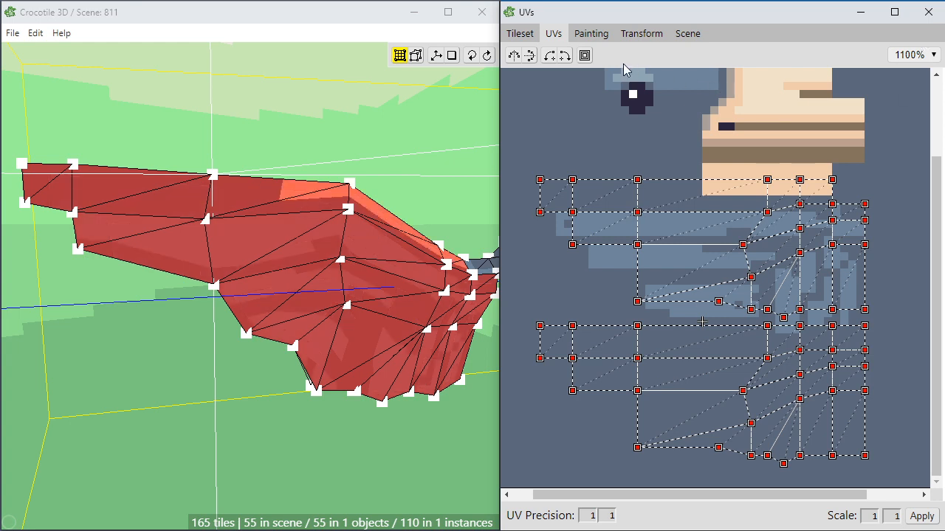
Undo the stray fill on the wing texture, then select the wing artwork and move it up three pixels onto its UV layout.
{"action": "left_click", "coordinate": [599, 40]}
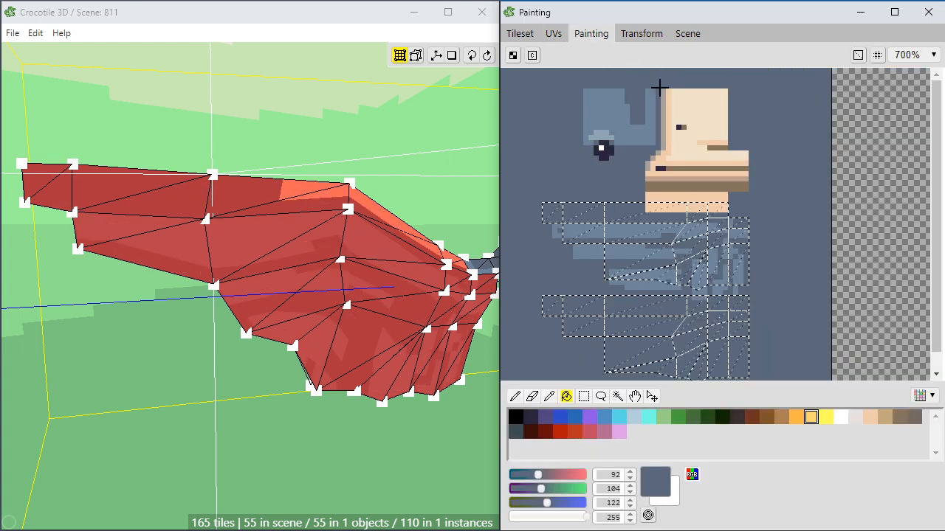
{"action": "left_click", "coordinate": [876, 57]}
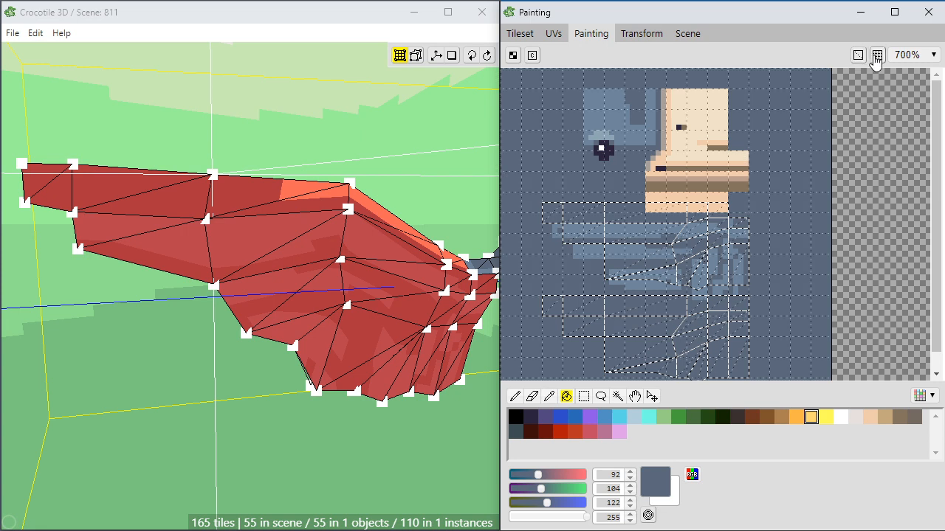
{"action": "left_click", "coordinate": [876, 58]}
{"action": "scroll", "coordinate": [635, 329], "scroll_direction": "up", "scroll_amount": 2}
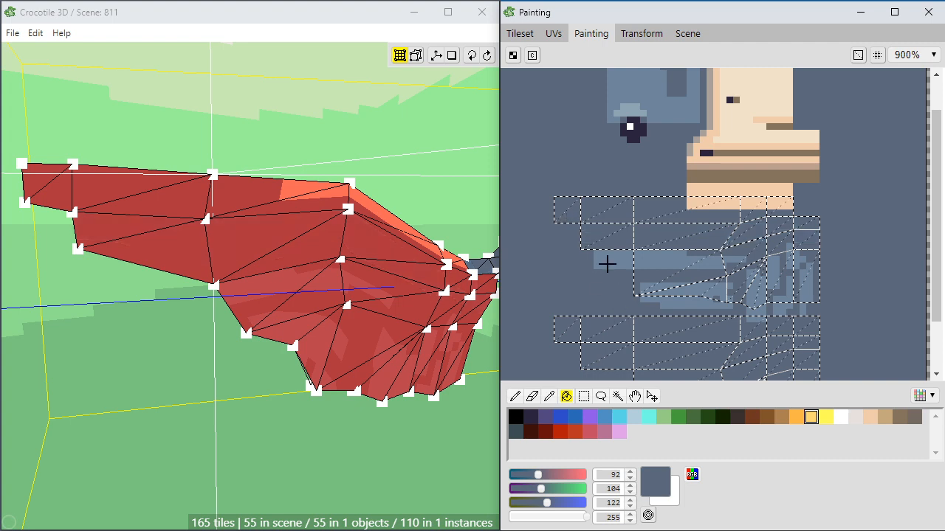
{"action": "key", "text": "ctrl+z"}
{"action": "key", "text": "m"}
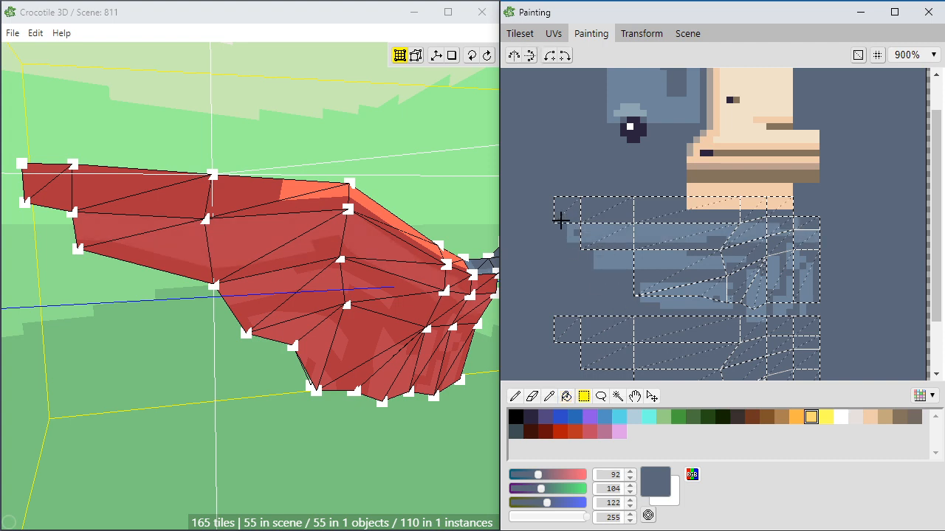
{"action": "mouse_move", "coordinate": [554, 215]}
{"action": "left_mouse_down"}
{"action": "mouse_move", "coordinate": [729, 264]}
{"action": "mouse_move", "coordinate": [830, 329]}
{"action": "left_mouse_up"}
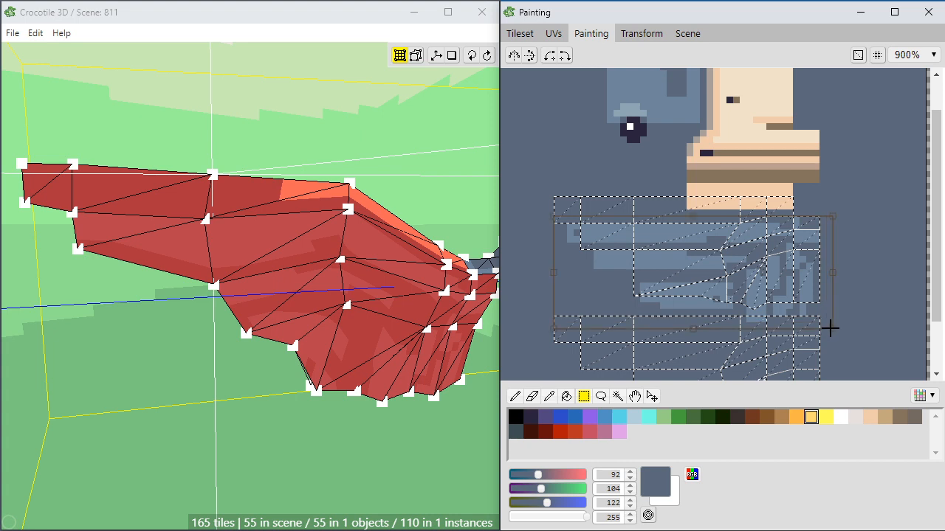
{"action": "left_click_drag", "start_coordinate": [774, 293], "coordinate": [760, 264]}
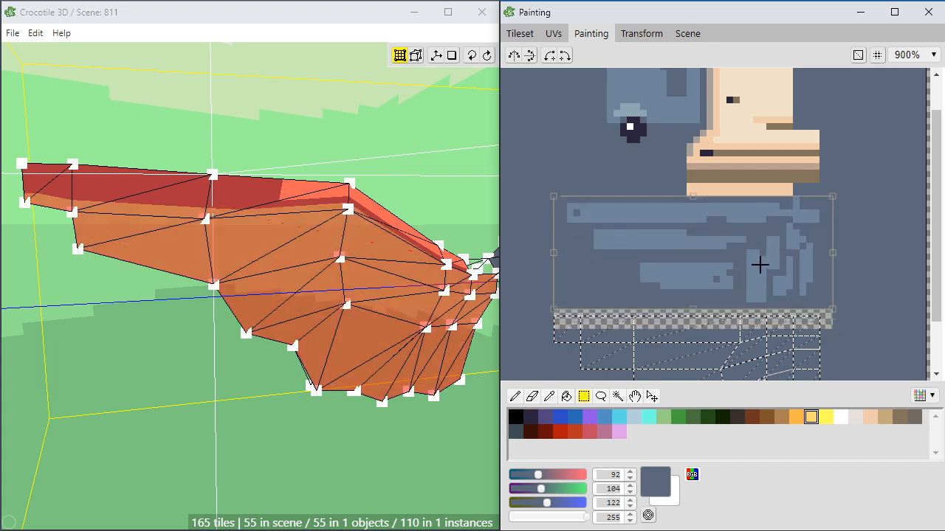
{"action": "left_click", "coordinate": [854, 258]}
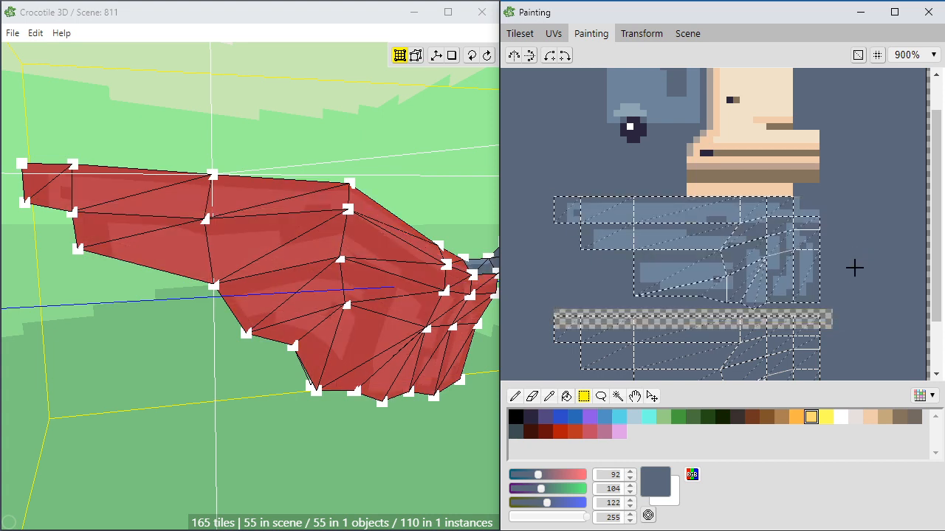
Fill the transparent gap under the wing artwork and the leftover beige strip under the beak with the slate-blue background colour.
{"action": "key", "text": "g"}
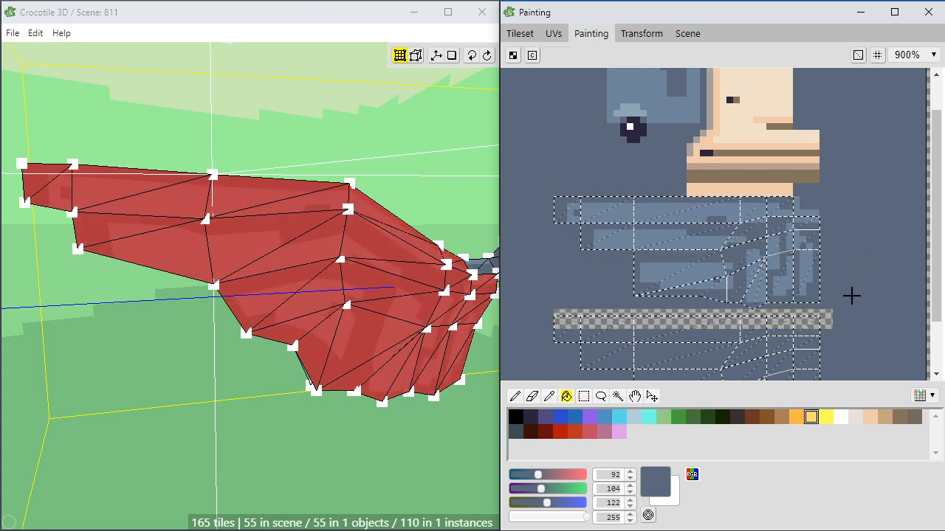
{"action": "left_click", "coordinate": [613, 327]}
{"action": "left_click", "coordinate": [699, 190]}
{"action": "scroll", "coordinate": [394, 203], "scroll_direction": "down", "scroll_amount": 2}
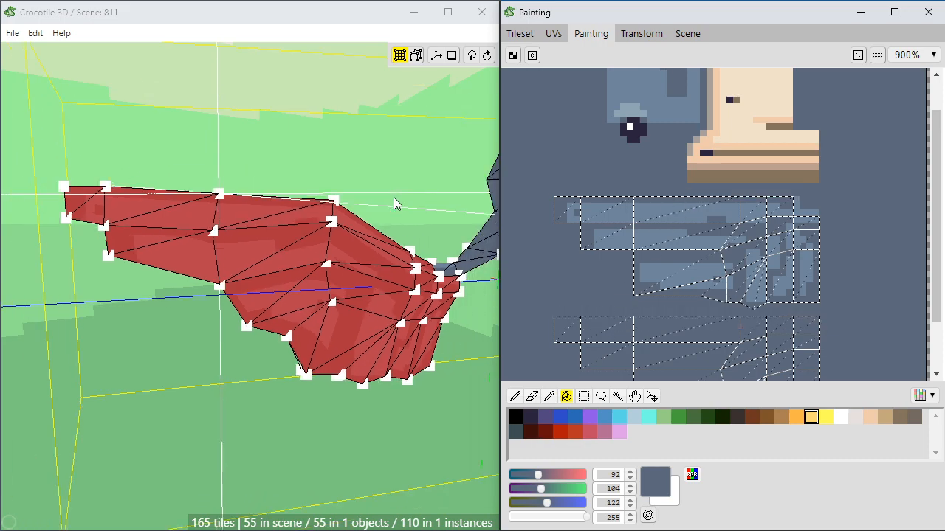
Examine the textured bird from several angles, especially the open area between the wing's root and the neck.
{"action": "middle_click_drag", "start_coordinate": [394, 202], "coordinate": [422, 247]}
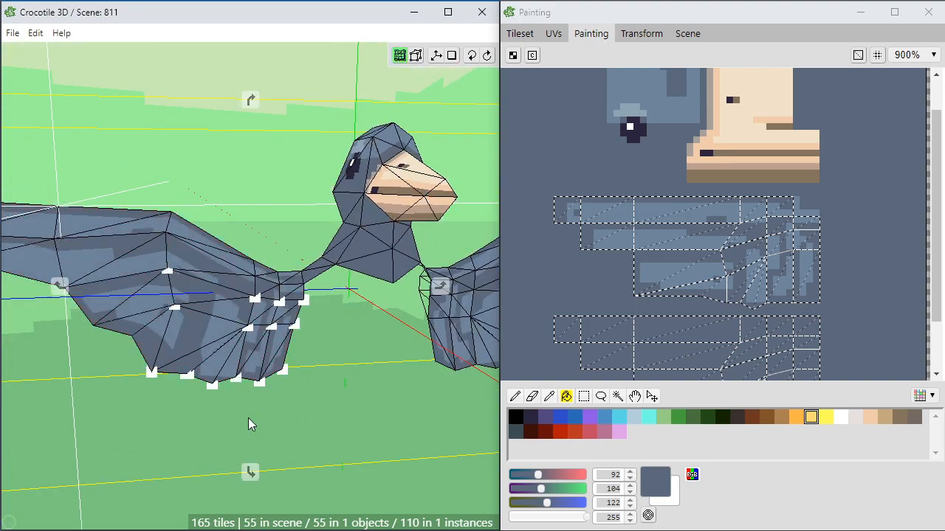
{"action": "mouse_move", "coordinate": [248, 421]}
{"action": "middle_mouse_down"}
{"action": "mouse_move", "coordinate": [413, 421]}
{"action": "mouse_move", "coordinate": [243, 421]}
{"action": "middle_mouse_up"}
{"action": "middle_click_drag", "start_coordinate": [244, 288], "coordinate": [310, 344]}
{"action": "scroll", "coordinate": [313, 325], "scroll_direction": "down", "scroll_amount": 2}
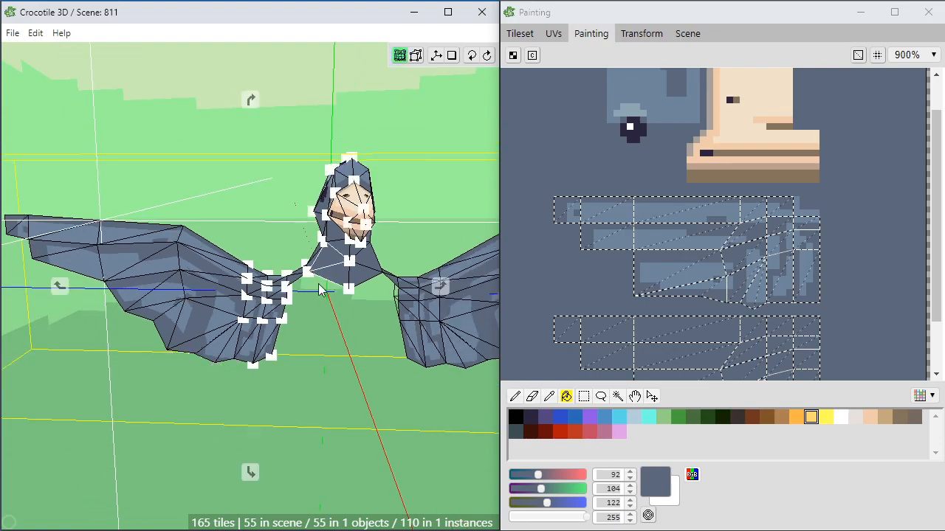
{"action": "right_click_drag", "start_coordinate": [320, 289], "coordinate": [320, 205]}
{"action": "right_click_drag", "start_coordinate": [326, 294], "coordinate": [310, 328]}
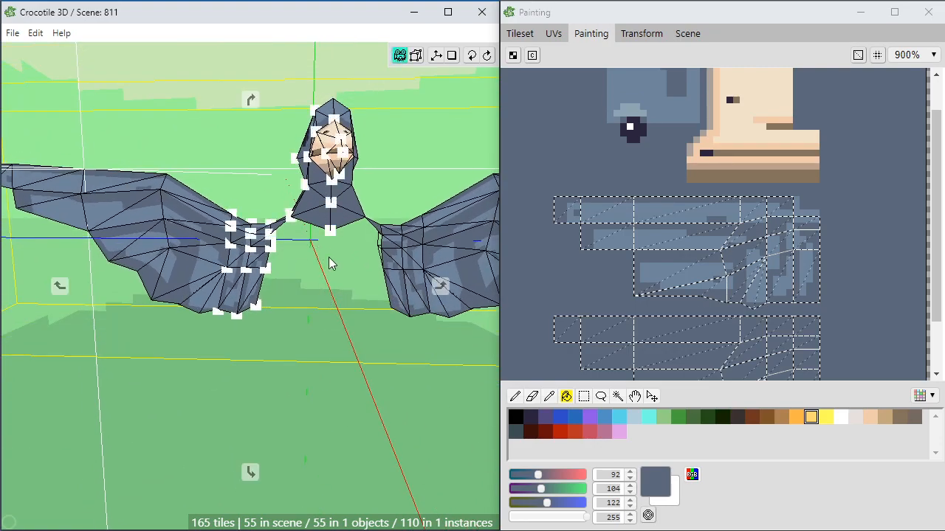
{"action": "mouse_move", "coordinate": [329, 260]}
{"action": "middle_mouse_down"}
{"action": "mouse_move", "coordinate": [221, 260]}
{"action": "mouse_move", "coordinate": [325, 260]}
{"action": "middle_mouse_up"}
{"action": "middle_click_drag", "start_coordinate": [229, 275], "coordinate": [317, 294]}
{"action": "scroll", "coordinate": [425, 251], "scroll_direction": "up", "scroll_amount": 3}
{"action": "middle_click_drag", "start_coordinate": [424, 251], "coordinate": [395, 263]}
{"action": "scroll", "coordinate": [395, 263], "scroll_direction": "down", "scroll_amount": 2}
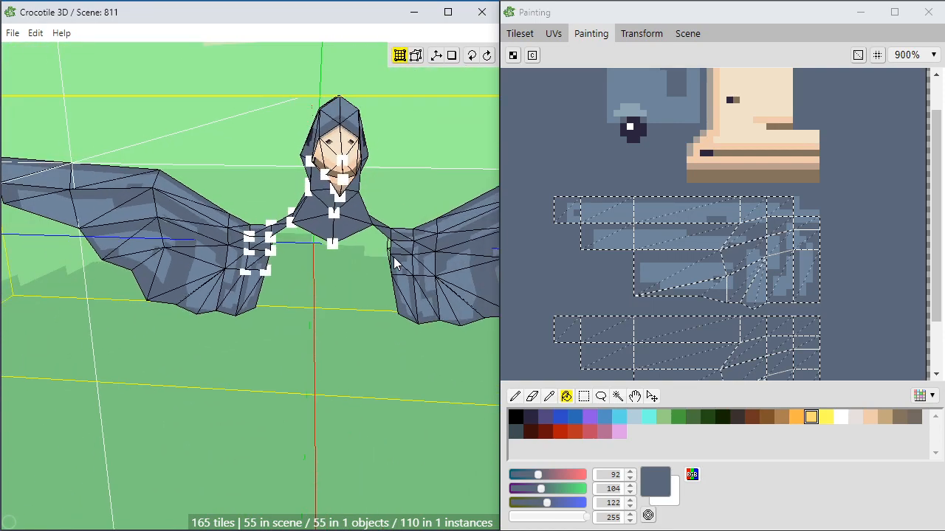
{"action": "mouse_move", "coordinate": [936, 299]}
{"action": "left_mouse_down"}
{"action": "mouse_move", "coordinate": [934, 344]}
{"action": "mouse_move", "coordinate": [929, 304]}
{"action": "left_mouse_up"}
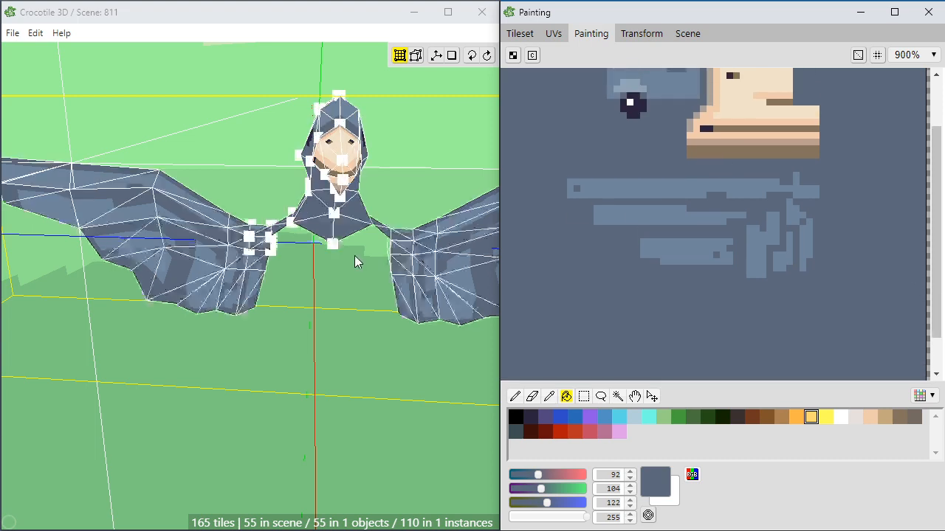
{"action": "key", "text": "space"}
{"action": "left_click_drag", "start_coordinate": [303, 255], "coordinate": [348, 262]}
{"action": "scroll", "coordinate": [319, 316], "scroll_direction": "up", "scroll_amount": 3}
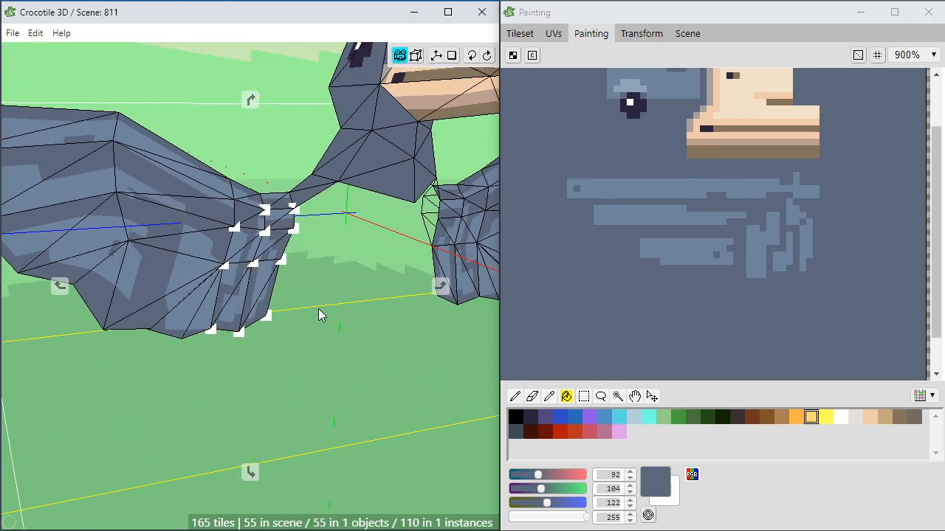
{"action": "key", "text": "d"}
{"action": "key", "text": "d"}
{"action": "scroll", "coordinate": [317, 313], "scroll_direction": "up", "scroll_amount": 2}
{"action": "key", "text": "space"}
{"action": "key", "text": "plus"}
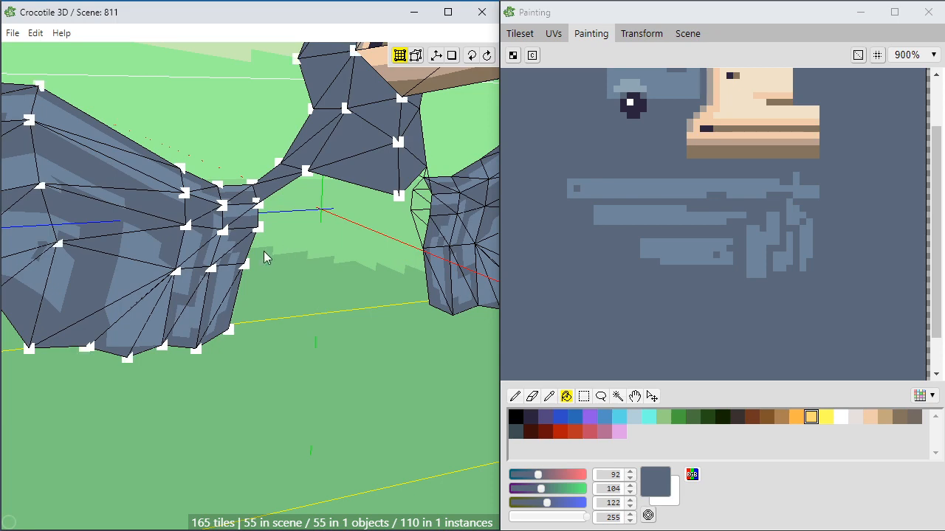
{"action": "key", "text": "plus"}
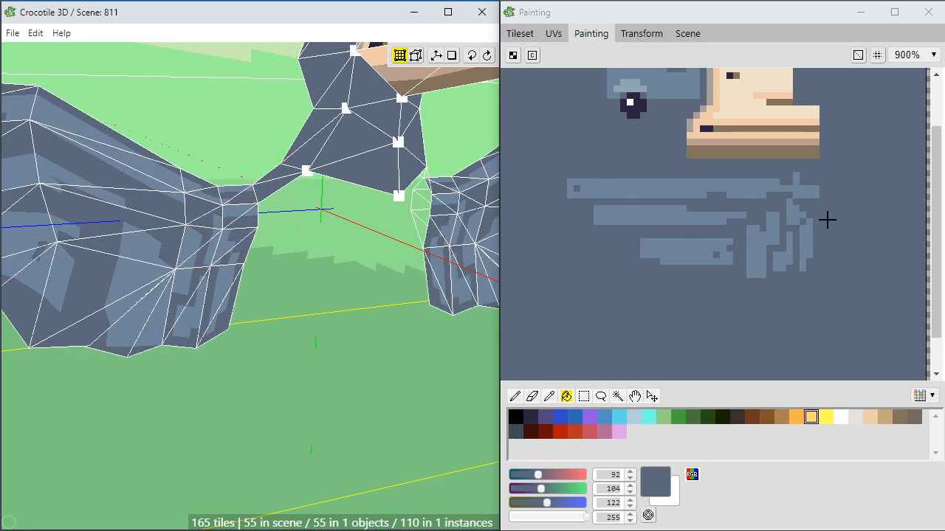
{"action": "key", "text": "space"}
{"action": "mouse_move", "coordinate": [320, 278]}
{"action": "left_mouse_down"}
{"action": "mouse_move", "coordinate": [359, 302]}
{"action": "mouse_move", "coordinate": [321, 278]}
{"action": "left_mouse_up"}
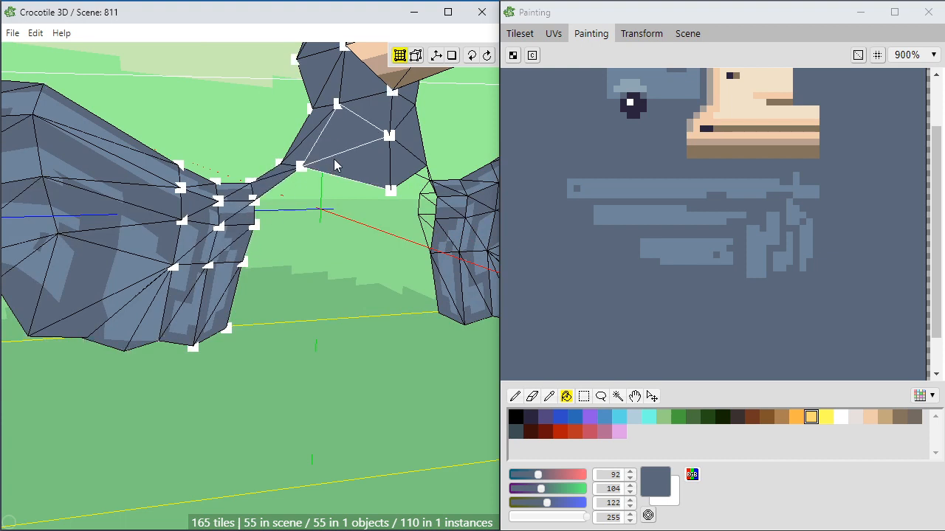
Duplicate the three stacked faces at the wing's root and shift the copies toward the body.
{"action": "left_click", "coordinate": [236, 214]}
{"action": "left_click", "coordinate": [231, 246], "text": "shift"}
{"action": "left_click", "coordinate": [231, 297], "text": "shift"}
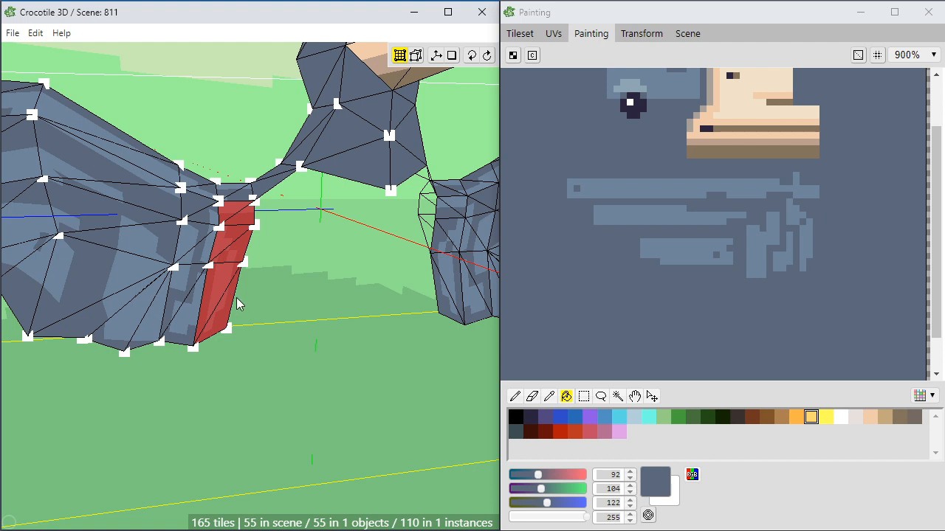
{"action": "key", "text": "d"}
{"action": "key", "text": "d"}
{"action": "key", "text": "d"}
{"action": "key", "text": "d"}
{"action": "key", "text": "d"}
{"action": "key", "text": "a"}
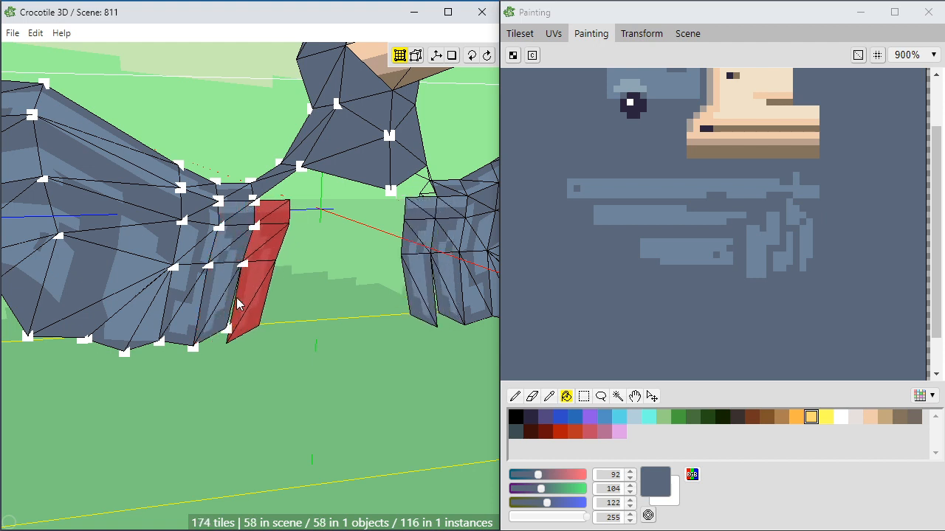
Attach the duplicated faces' upper outer corner to the neck's base and pull the two outer vertices below it toward the body.
{"action": "left_click", "coordinate": [298, 209]}
{"action": "left_click_drag", "start_coordinate": [304, 193], "coordinate": [295, 217]}
{"action": "left_click_drag", "start_coordinate": [280, 236], "coordinate": [302, 171]}
{"action": "left_click", "coordinate": [288, 232]}
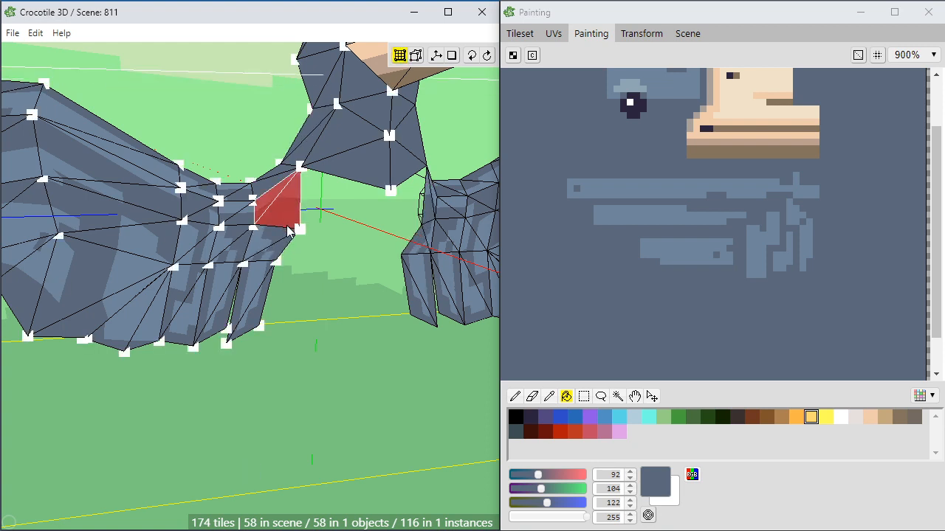
{"action": "key", "text": "space"}
{"action": "left_click_drag", "start_coordinate": [275, 262], "coordinate": [299, 291]}
{"action": "scroll", "coordinate": [287, 265], "scroll_direction": "up", "scroll_amount": 2}
{"action": "left_click", "coordinate": [293, 263]}
{"action": "left_click_drag", "start_coordinate": [287, 257], "coordinate": [294, 289]}
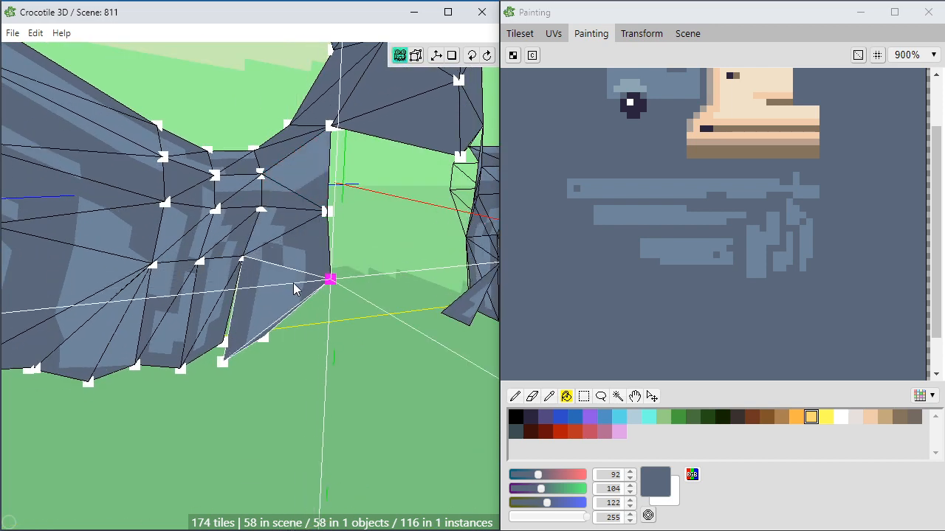
Join the duplicated faces' lower wing-side corner to the wing and reposition the bottom outer vertices to form the body's lower side.
{"action": "left_click_drag", "start_coordinate": [225, 373], "coordinate": [318, 361]}
{"action": "left_click", "coordinate": [264, 340]}
{"action": "left_click_drag", "start_coordinate": [350, 222], "coordinate": [371, 337]}
{"action": "scroll", "coordinate": [320, 371], "scroll_direction": "down", "scroll_amount": 2}
{"action": "mouse_move", "coordinate": [321, 372]}
{"action": "left_mouse_down"}
{"action": "mouse_move", "coordinate": [295, 369]}
{"action": "mouse_move", "coordinate": [332, 366]}
{"action": "left_mouse_up"}
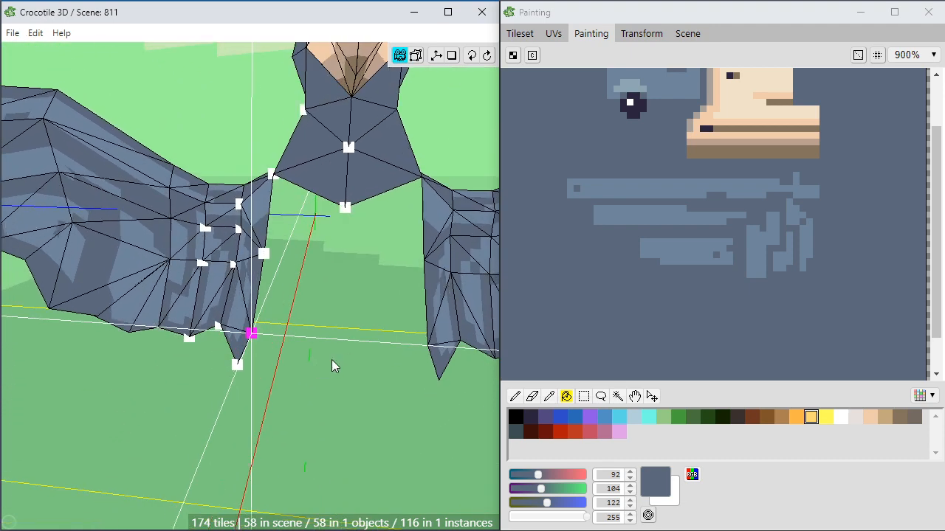
{"action": "left_click_drag", "start_coordinate": [236, 364], "coordinate": [290, 374]}
{"action": "key", "text": "space"}
{"action": "scroll", "coordinate": [288, 377], "scroll_direction": "down", "scroll_amount": 2}
{"action": "scroll", "coordinate": [289, 377], "scroll_direction": "down", "scroll_amount": 1}
{"action": "scroll", "coordinate": [290, 373], "scroll_direction": "up", "scroll_amount": 2}
{"action": "key", "text": "space"}
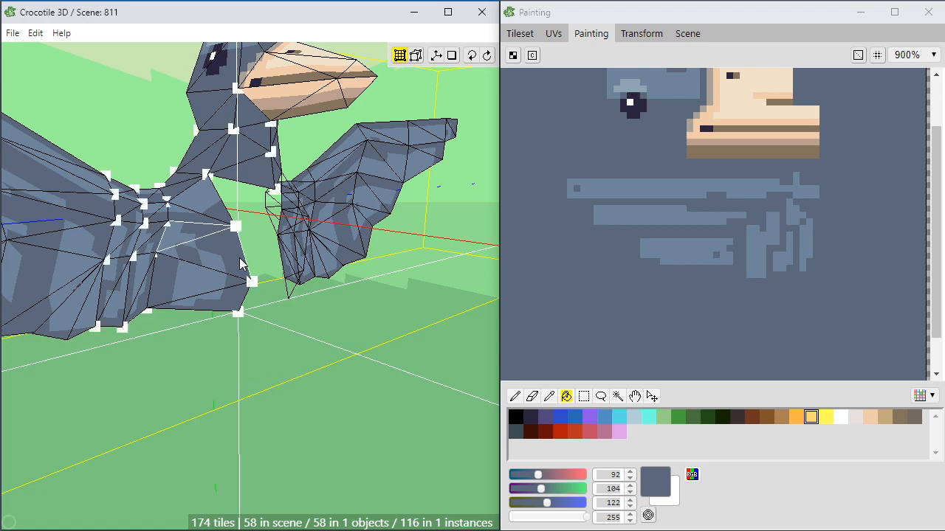
Adjust the vertices along the outer edge of the new body faces to shape the body's underside.
{"action": "key", "text": "space"}
{"action": "left_click_drag", "start_coordinate": [288, 332], "coordinate": [266, 333]}
{"action": "key", "text": "space"}
{"action": "key", "text": "space"}
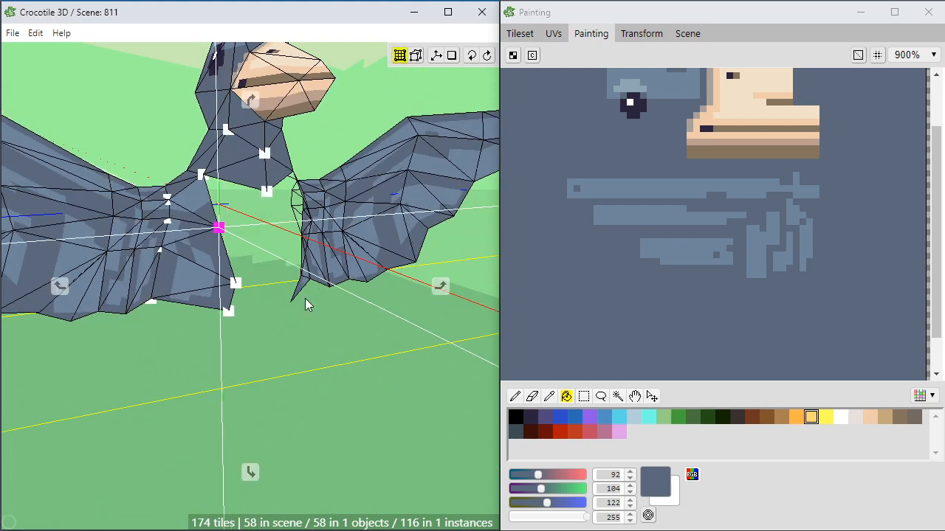
{"action": "left_click_drag", "start_coordinate": [308, 303], "coordinate": [220, 199]}
{"action": "key", "text": "space"}
{"action": "left_click", "coordinate": [231, 269]}
{"action": "key", "text": "space"}
Select the new faces between the wing and the body and show their UV layout for editing.
{"action": "left_click", "coordinate": [219, 199]}
{"action": "left_click", "coordinate": [219, 327], "text": "shift"}
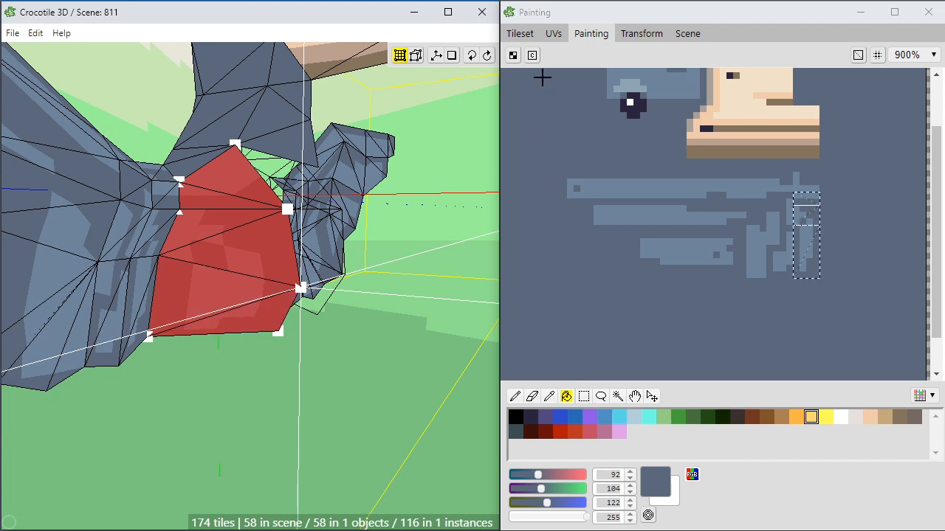
{"action": "left_click", "coordinate": [563, 40]}
{"action": "key", "text": "space"}
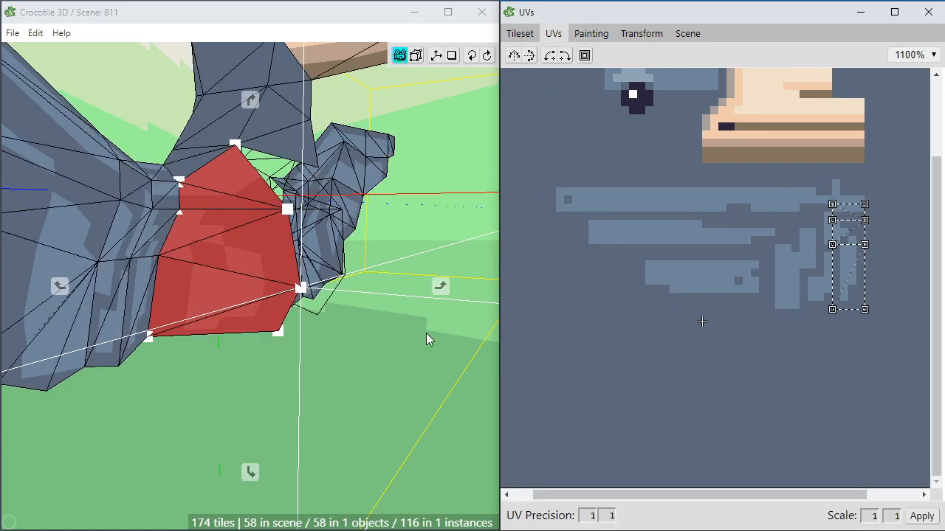
Move the new body faces' UVs onto the blank texture area directly beside the wing-root UVs.
{"action": "left_click_drag", "start_coordinate": [428, 340], "coordinate": [378, 321]}
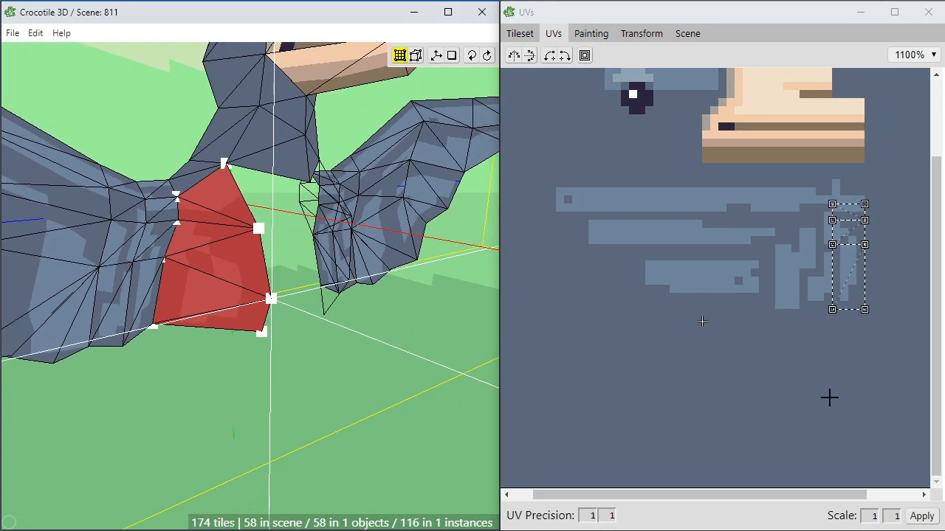
{"action": "left_click_drag", "start_coordinate": [838, 498], "coordinate": [888, 498]}
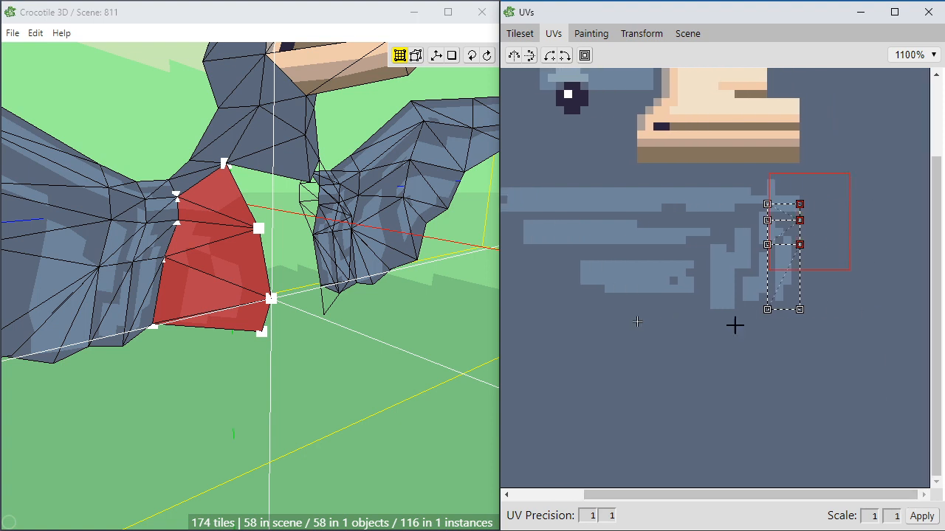
{"action": "left_click_drag", "start_coordinate": [774, 295], "coordinate": [814, 276]}
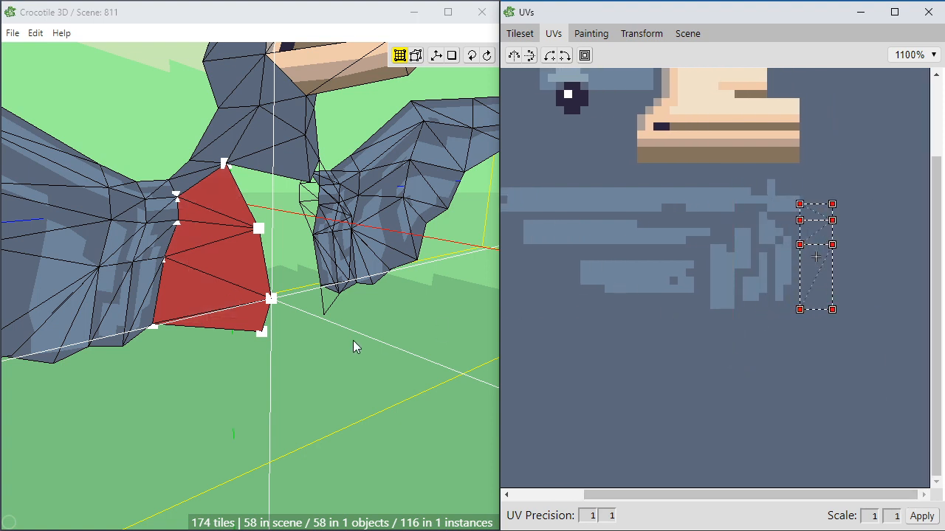
Add the adjoining wing-root faces and the neck-base face to the selection, and place the neck-base face's UVs directly above the body UVs.
{"action": "left_click", "coordinate": [152, 234], "text": "shift"}
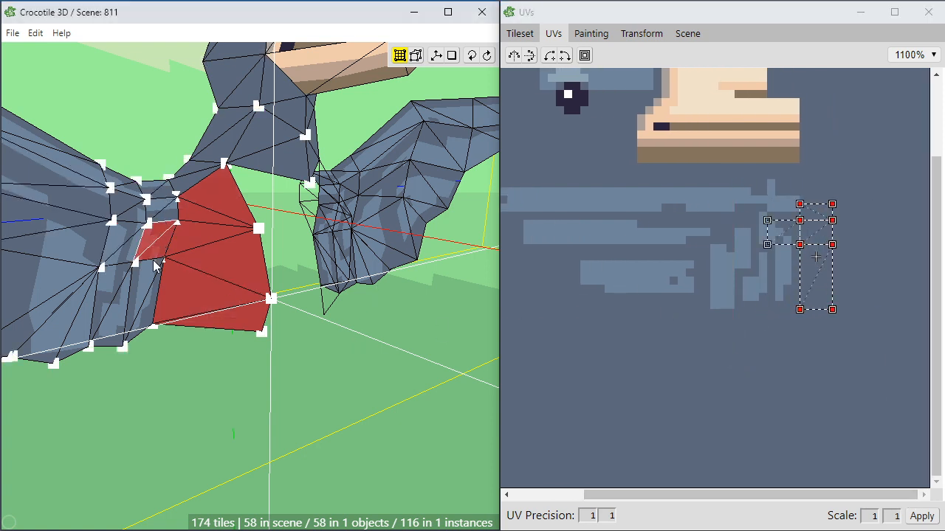
{"action": "left_click", "coordinate": [151, 271], "text": "shift"}
{"action": "left_click", "coordinate": [166, 210], "text": "shift"}
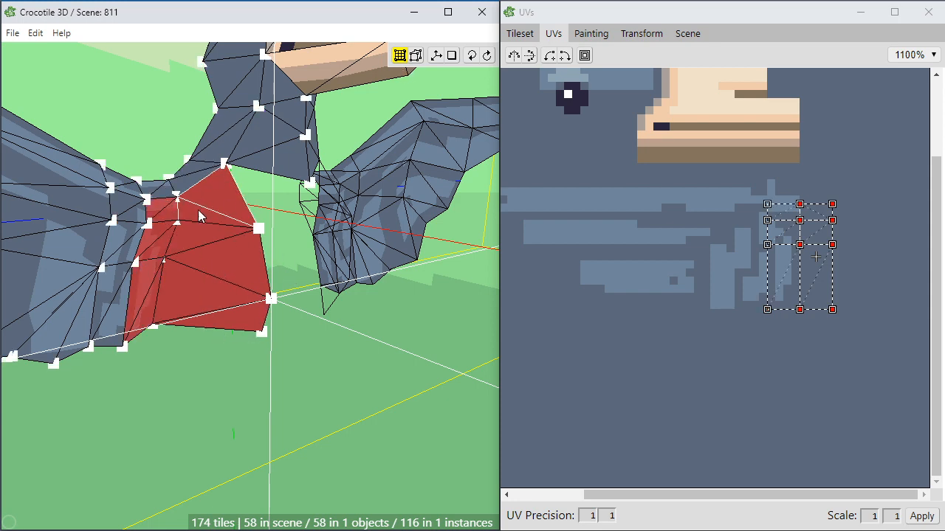
{"action": "left_click", "coordinate": [196, 186], "text": "shift"}
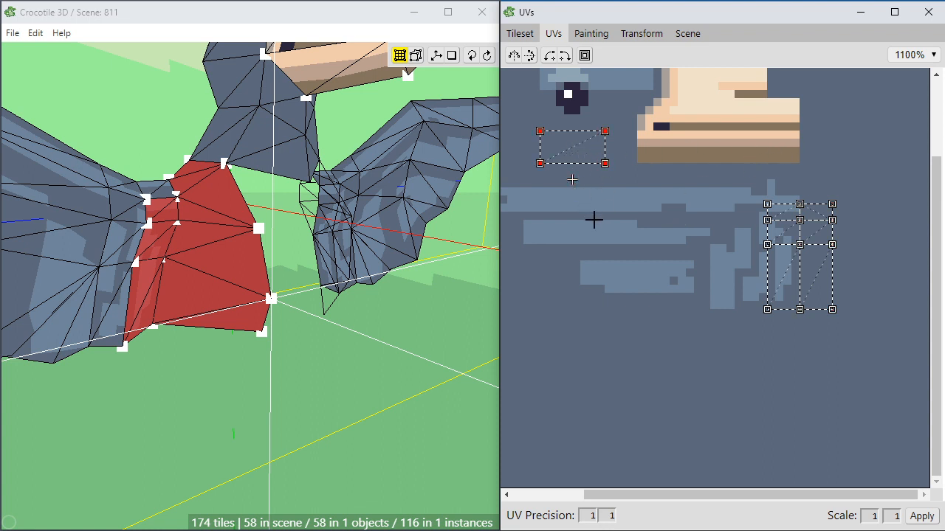
{"action": "left_click_drag", "start_coordinate": [583, 161], "coordinate": [840, 194]}
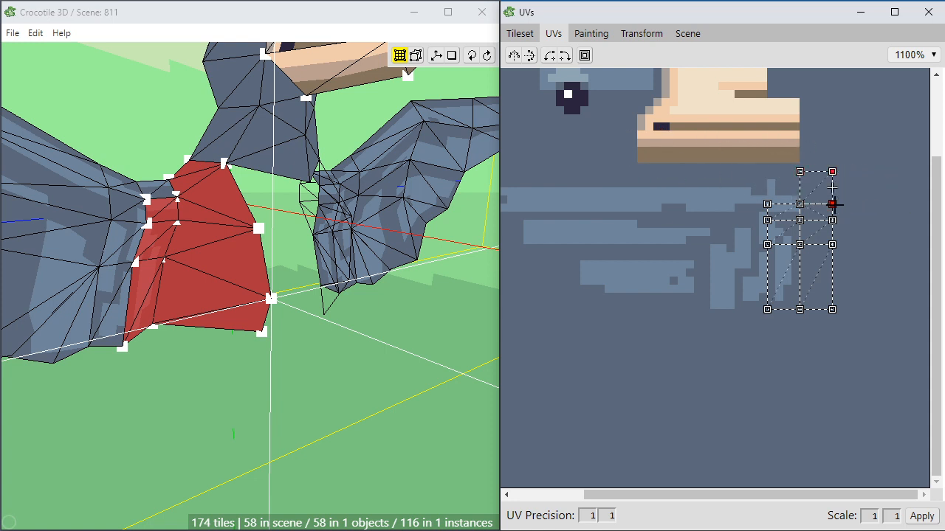
{"action": "left_click", "coordinate": [195, 185]}
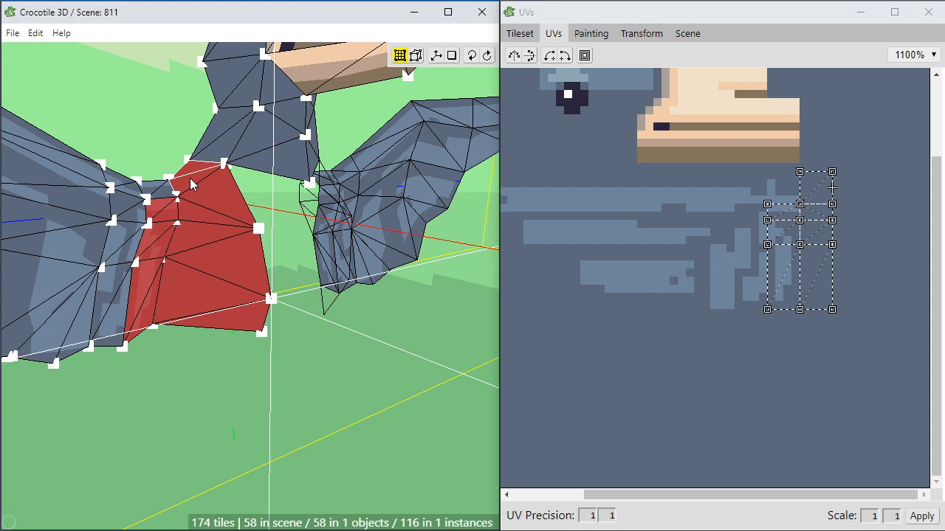
Open the texture for painting and sample the lighter blue-grey of the wing stripes (111, 132, 154).
{"action": "scroll", "coordinate": [237, 249], "scroll_direction": "up", "scroll_amount": 2}
{"action": "key", "text": "space"}
{"action": "right_click_drag", "start_coordinate": [238, 249], "coordinate": [322, 378]}
{"action": "scroll", "coordinate": [215, 212], "scroll_direction": "up", "scroll_amount": 2}
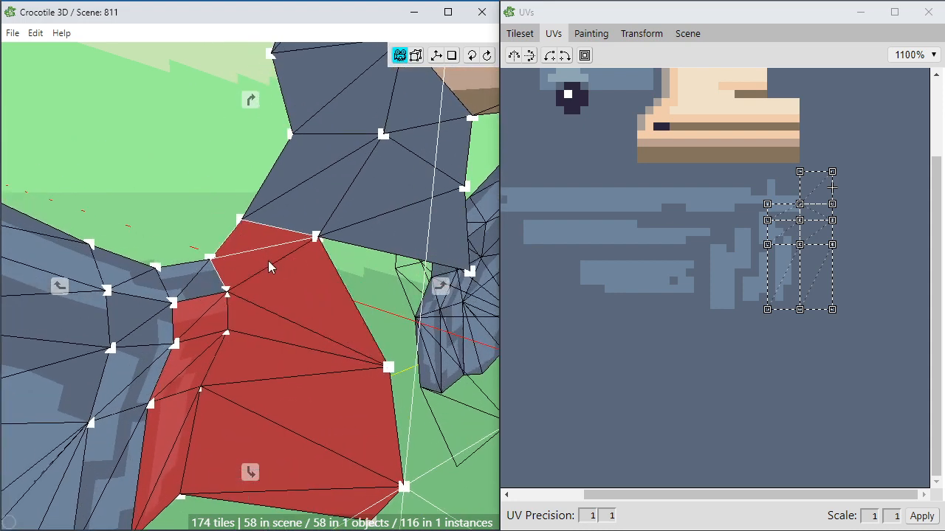
{"action": "key", "text": "space"}
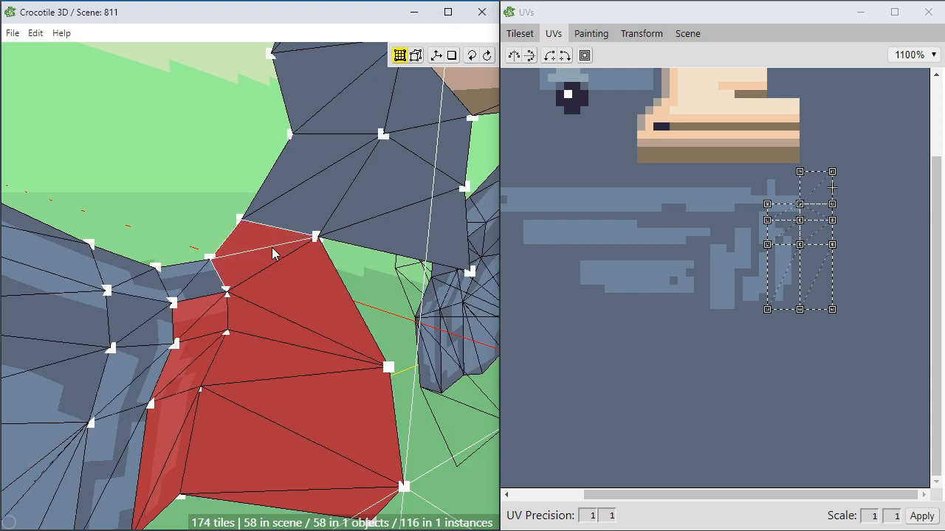
{"action": "left_click", "coordinate": [520, 34]}
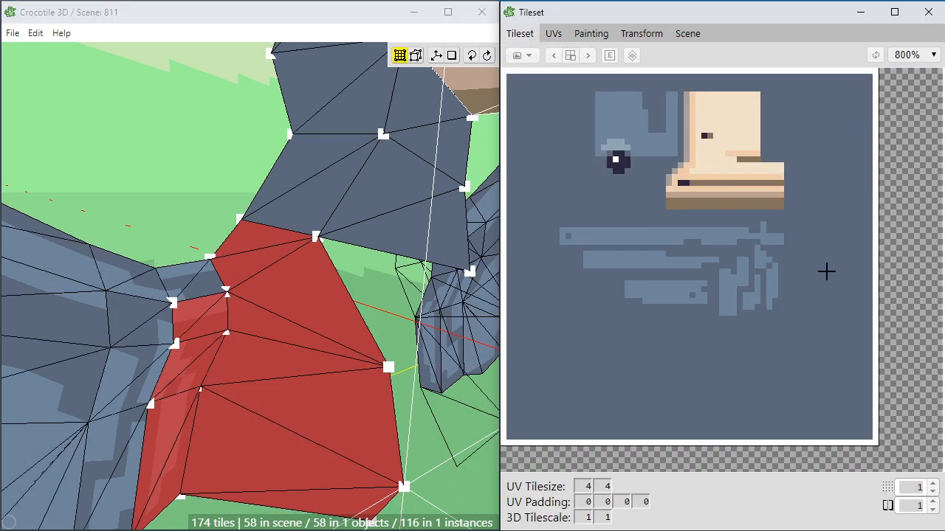
{"action": "scroll", "coordinate": [810, 267], "scroll_direction": "up", "scroll_amount": 1}
{"action": "middle_click_drag", "start_coordinate": [855, 268], "coordinate": [761, 249]}
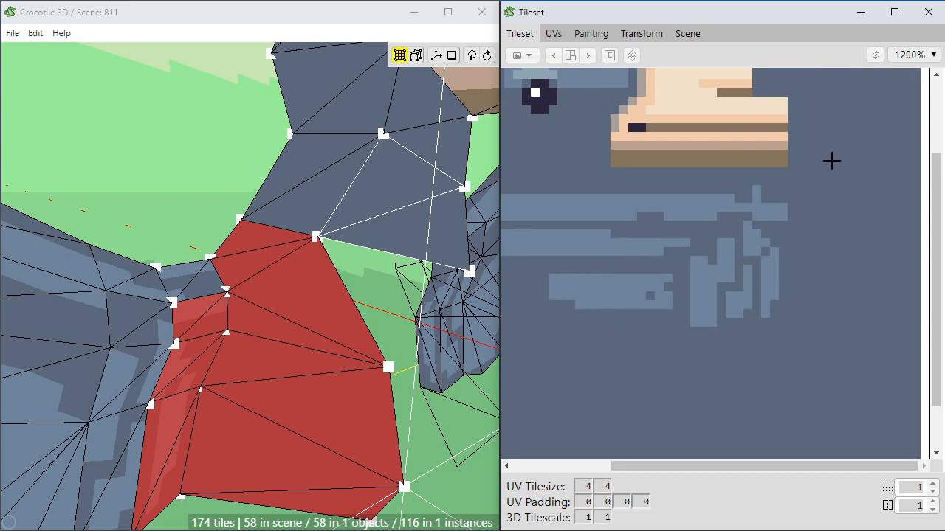
{"action": "left_click", "coordinate": [592, 33]}
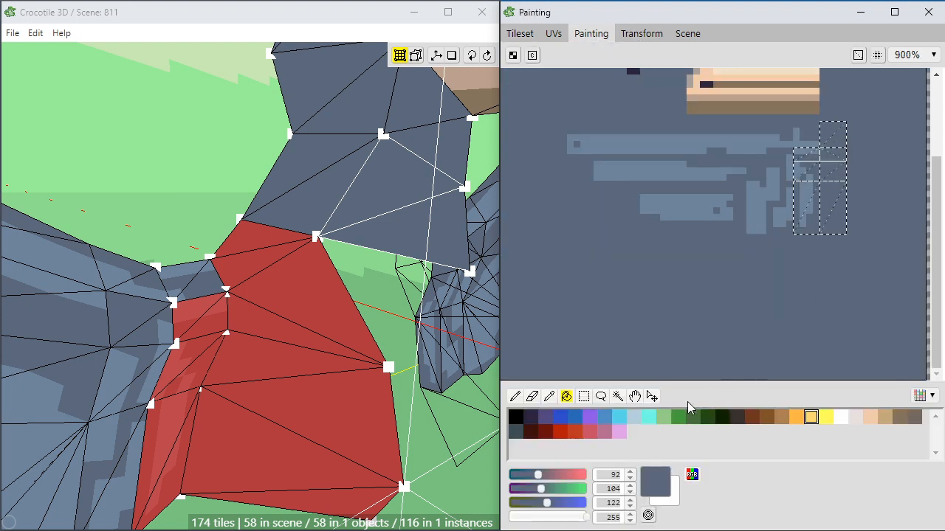
{"action": "right_click", "coordinate": [799, 172]}
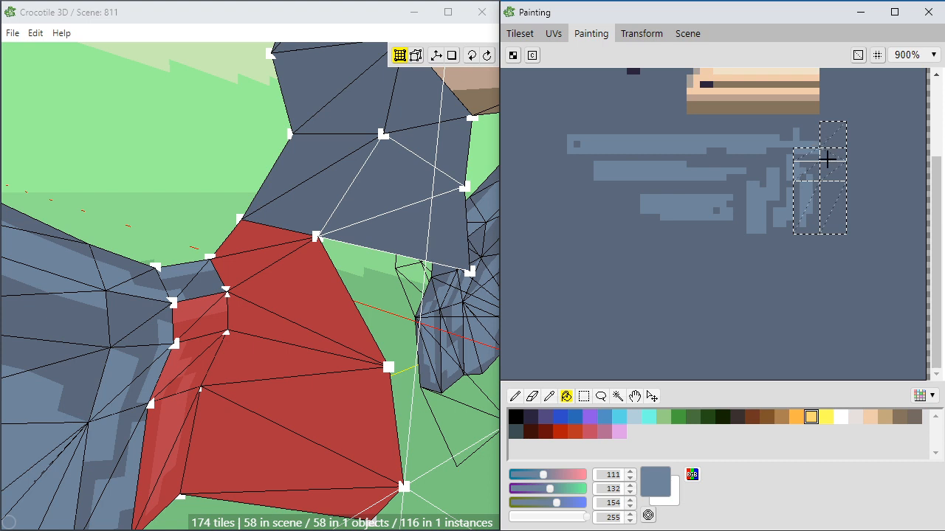
{"action": "left_click", "coordinate": [824, 152]}
{"action": "key", "text": "ctrl+z"}
{"action": "left_click", "coordinate": [829, 179]}
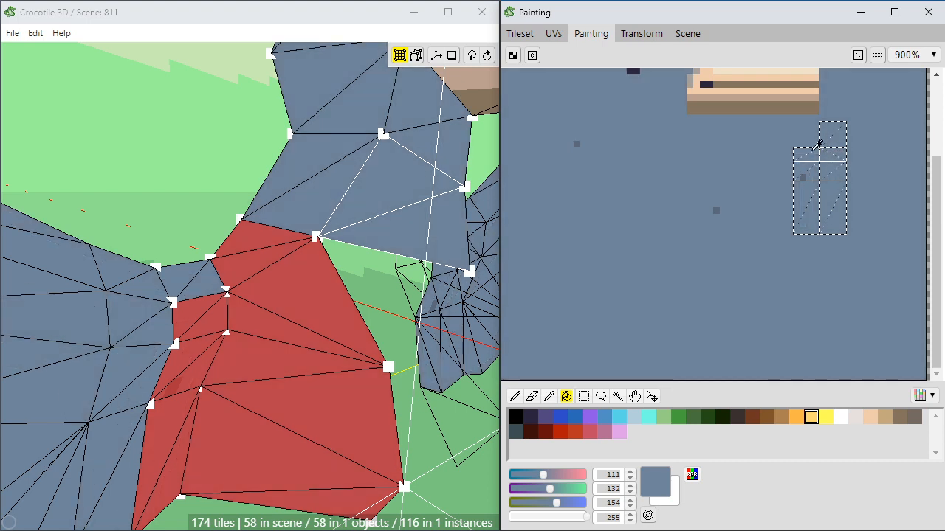
{"action": "key", "text": "ctrl+z"}
Pencil a lighter vertical stripe onto the body faces' texture area and check it on the model.
{"action": "key", "text": "b"}
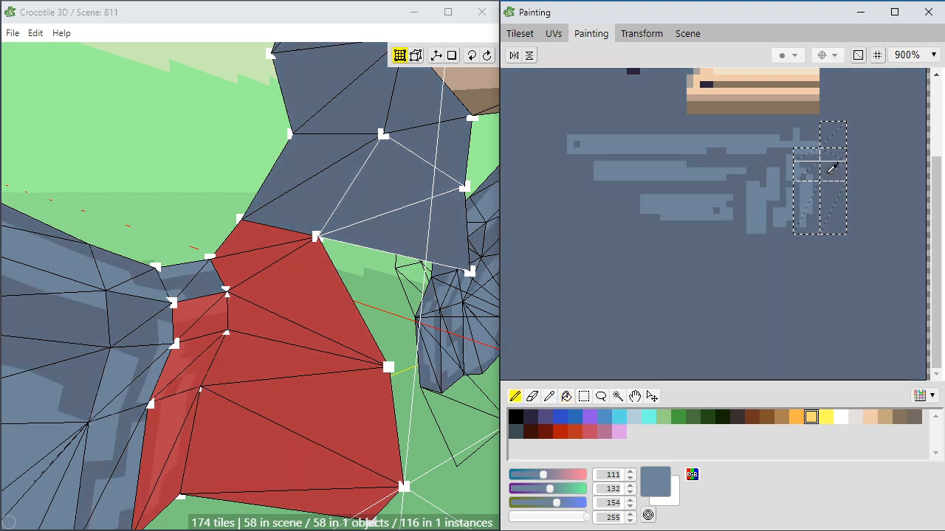
{"action": "mouse_move", "coordinate": [828, 144]}
{"action": "left_mouse_down"}
{"action": "mouse_move", "coordinate": [831, 186]}
{"action": "mouse_move", "coordinate": [833, 144]}
{"action": "left_mouse_up"}
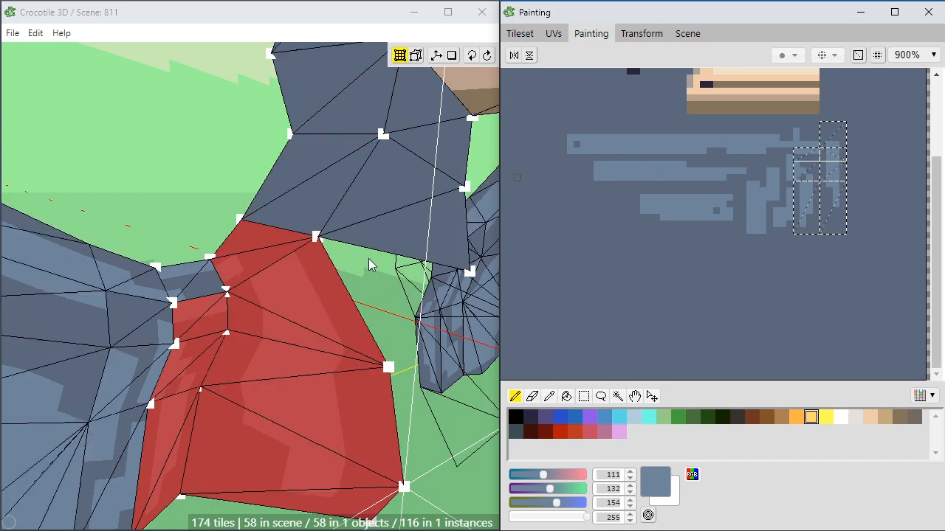
{"action": "key", "text": "space"}
{"action": "left_click_drag", "start_coordinate": [335, 320], "coordinate": [290, 321]}
{"action": "right_click_drag", "start_coordinate": [335, 321], "coordinate": [350, 251]}
{"action": "left_click_drag", "start_coordinate": [335, 320], "coordinate": [364, 313]}
{"action": "key", "text": "space"}
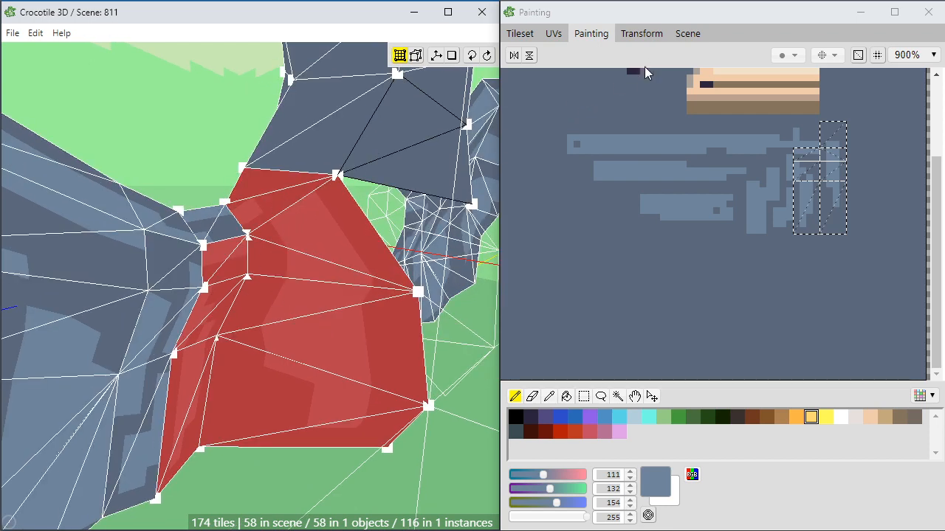
Rotate the neck-base face's UVs clockwise, then deselect the faces and check the painted stripe on the body.
{"action": "left_click", "coordinate": [553, 34]}
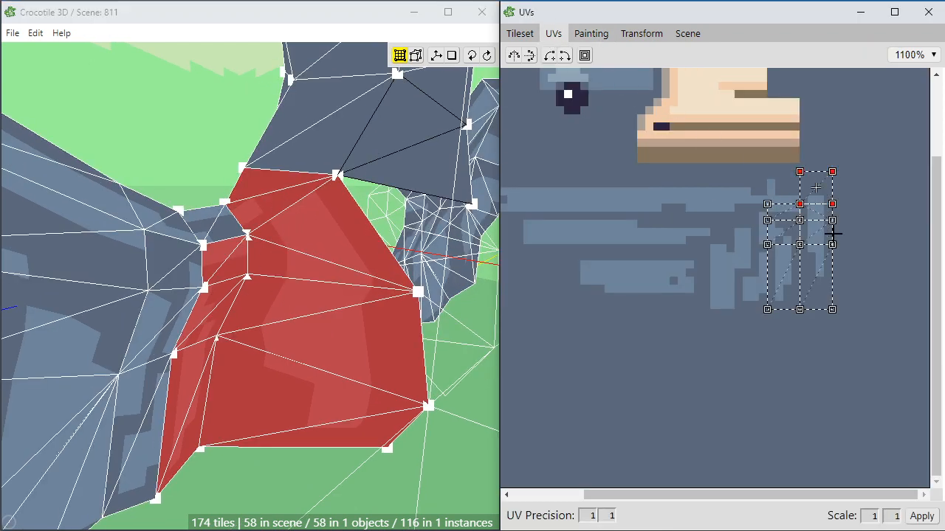
{"action": "left_click", "coordinate": [564, 60]}
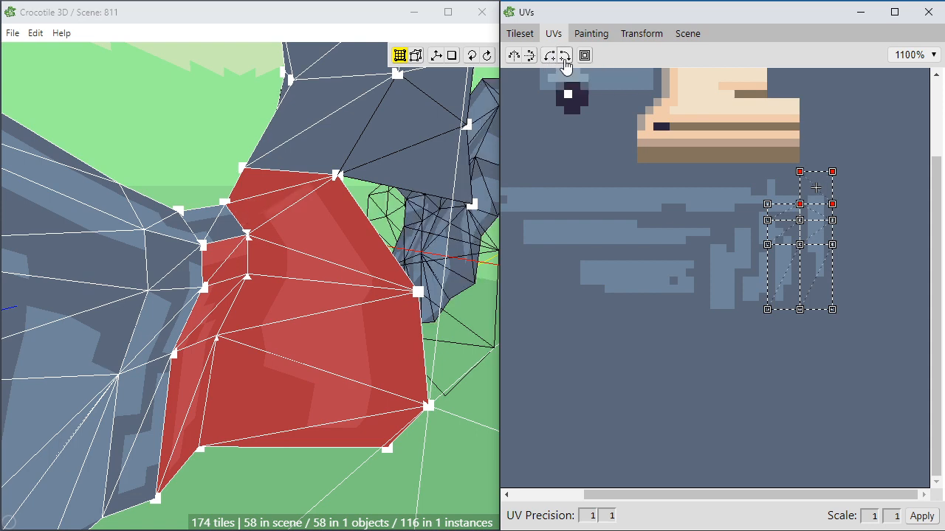
{"action": "middle_click_drag", "start_coordinate": [276, 213], "coordinate": [316, 190]}
{"action": "key", "text": "Escape"}
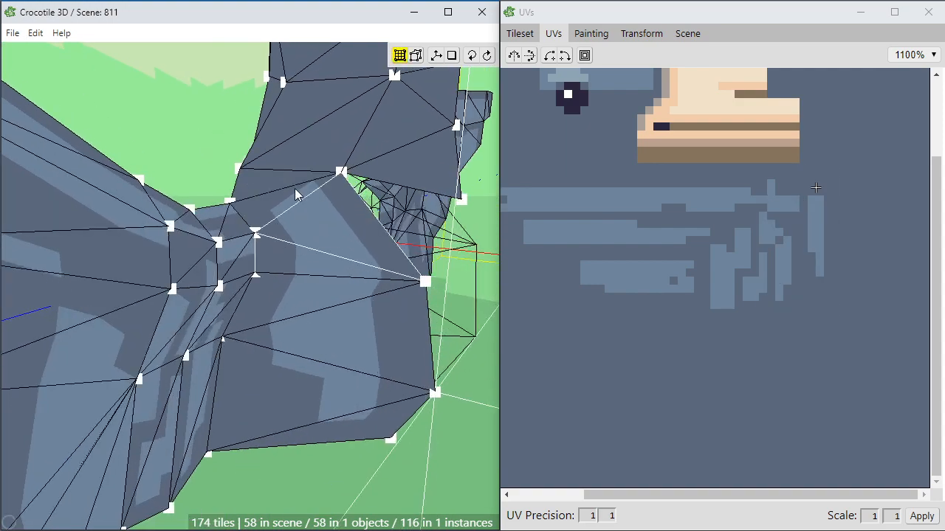
{"action": "middle_click_drag", "start_coordinate": [339, 249], "coordinate": [310, 271]}
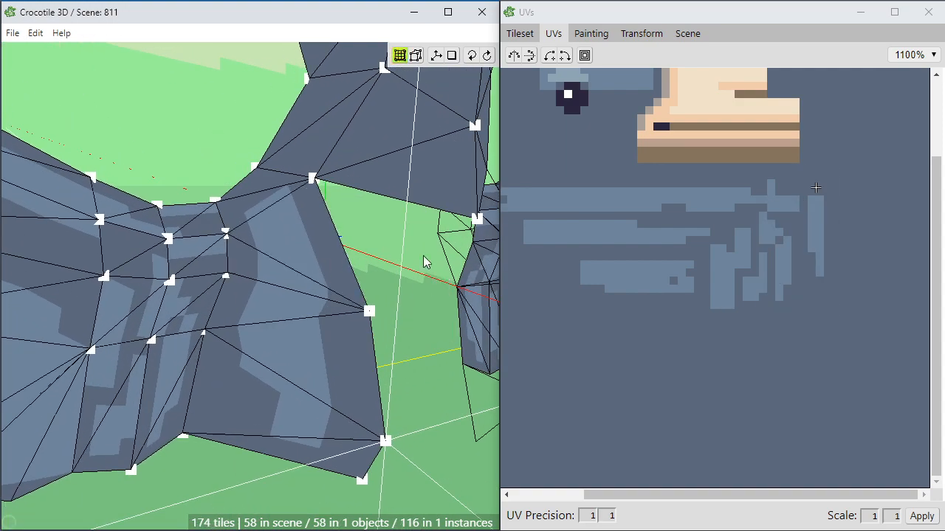
{"action": "middle_click_drag", "start_coordinate": [401, 371], "coordinate": [350, 420]}
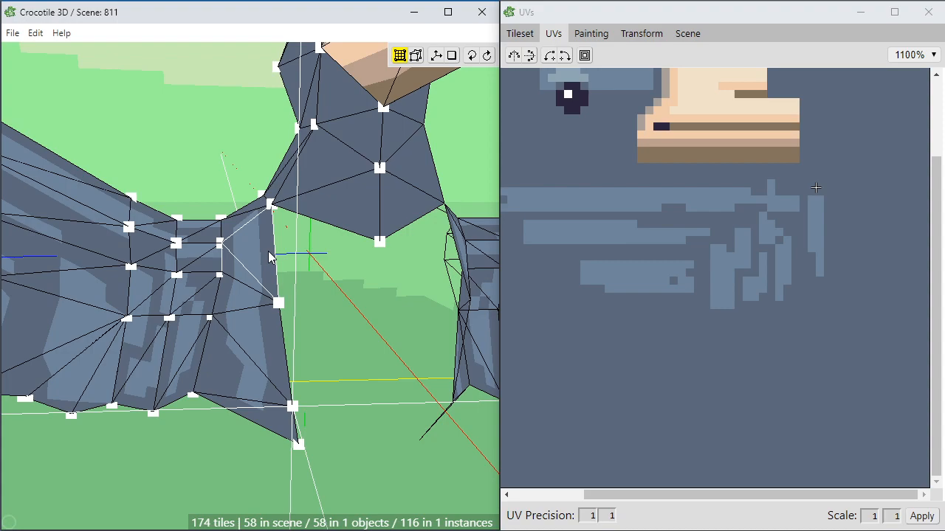
{"action": "middle_click_drag", "start_coordinate": [270, 257], "coordinate": [264, 317]}
{"action": "scroll", "coordinate": [257, 379], "scroll_direction": "up", "scroll_amount": 2}
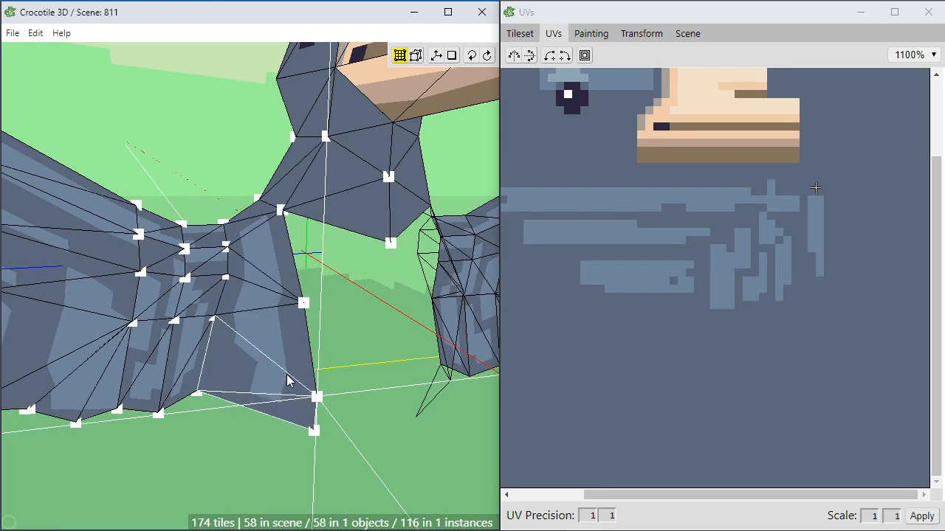
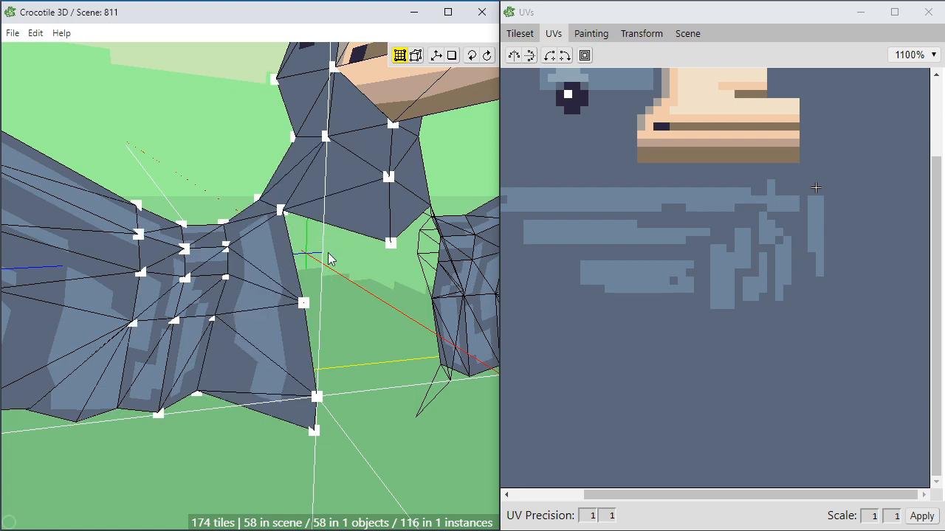
Duplicate the three striped body faces beside the wing root and shift the copy toward the body's center.
{"action": "left_click", "coordinate": [268, 306]}
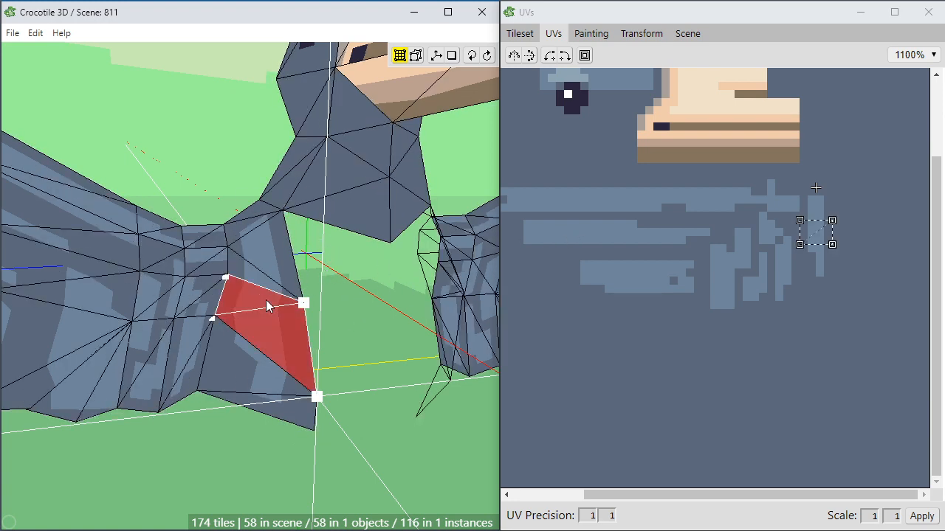
{"action": "left_click", "coordinate": [267, 269], "text": "shift"}
{"action": "left_click", "coordinate": [276, 369], "text": "ctrl"}
{"action": "scroll", "coordinate": [364, 344], "scroll_direction": "down", "scroll_amount": 3}
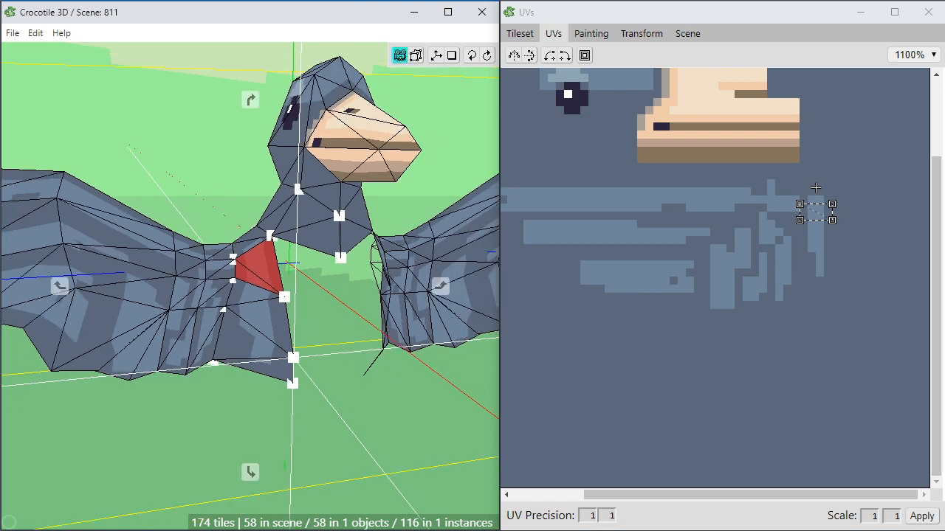
{"action": "middle_click_drag", "start_coordinate": [270, 315], "coordinate": [257, 319]}
{"action": "left_click", "coordinate": [257, 320], "text": "shift"}
{"action": "left_click", "coordinate": [248, 369], "text": "shift"}
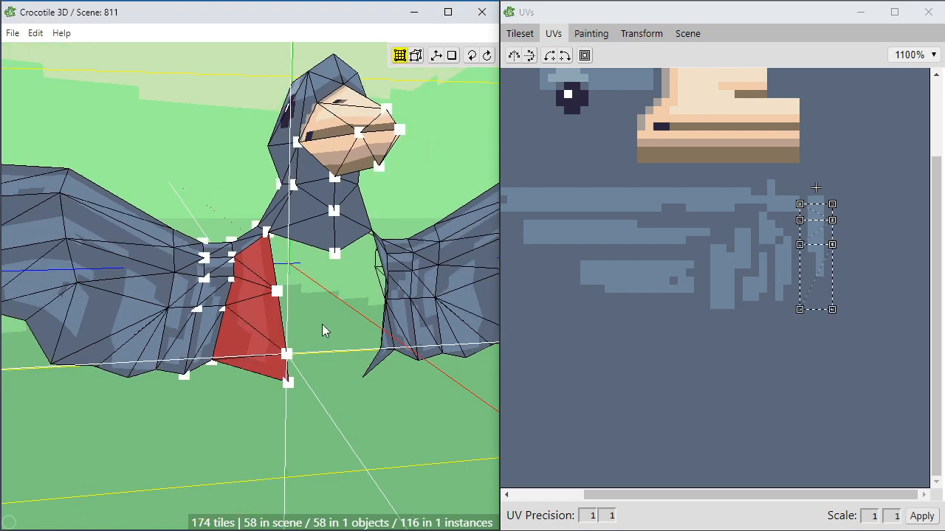
{"action": "key", "text": "ctrl+d"}
{"action": "key", "text": "d"}
{"action": "key", "text": "d"}
{"action": "key", "text": "d"}
{"action": "key", "text": "d"}
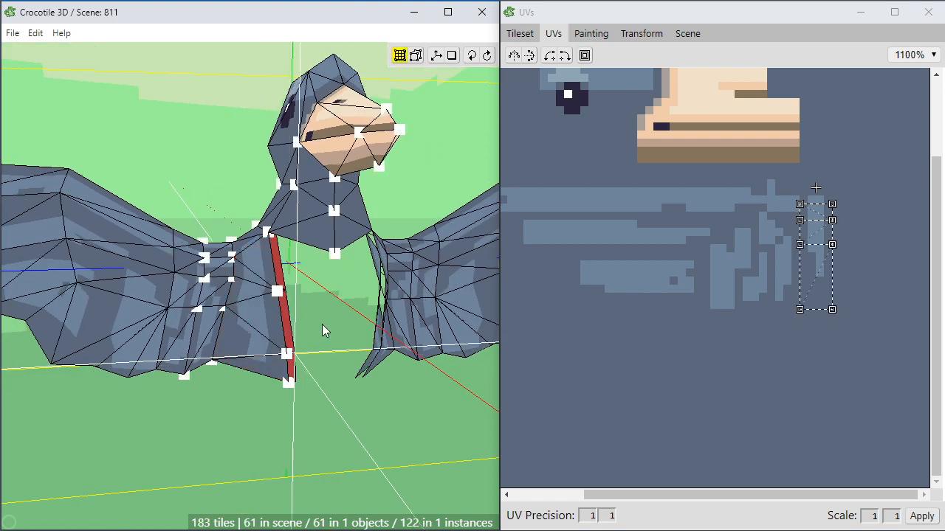
Move the duplicated faces forward and down into the gap below the neck, and deselect them.
{"action": "key", "text": "s"}
{"action": "key", "text": "s"}
{"action": "key", "text": "s"}
{"action": "key", "text": "s"}
{"action": "key", "text": "s"}
{"action": "key", "text": "s"}
{"action": "key", "text": "s"}
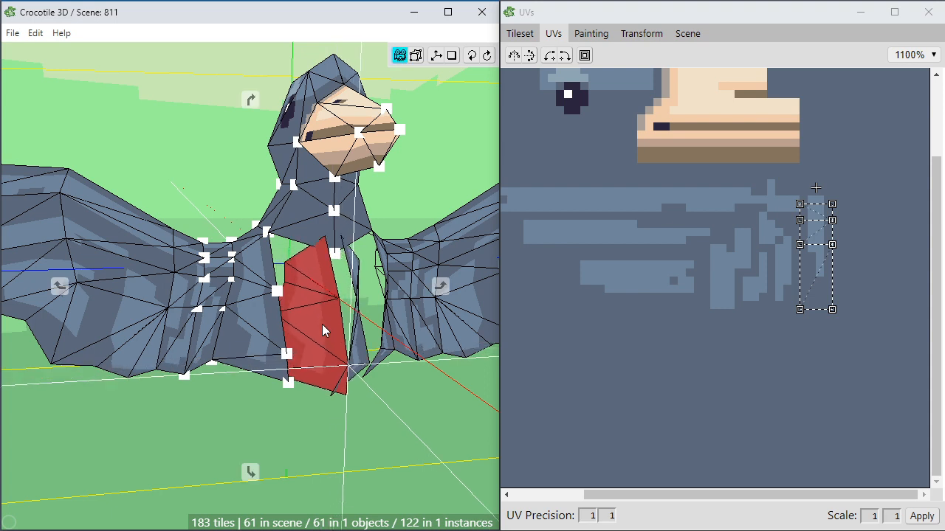
{"action": "key", "text": "s"}
{"action": "key", "text": "s"}
{"action": "key", "text": "s"}
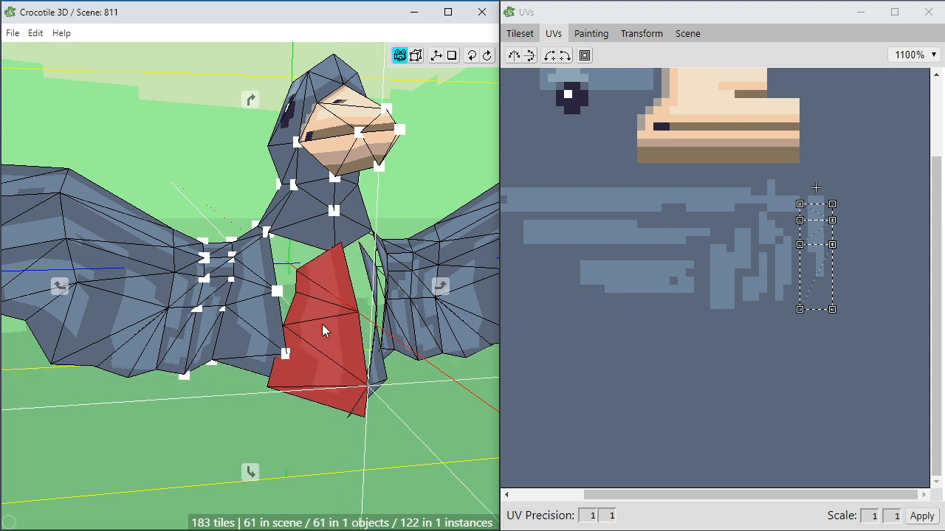
{"action": "key", "text": "Escape"}
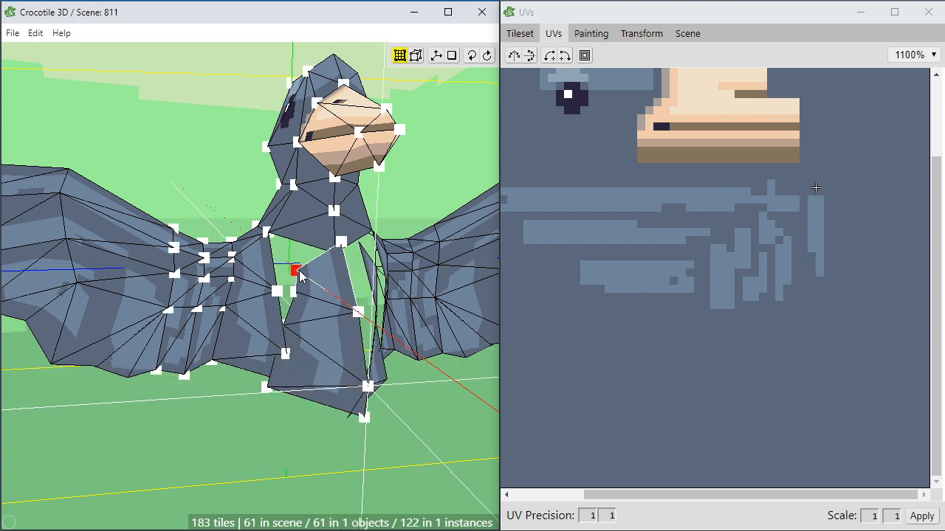
Attach the duplicated faces' upper inner corner to the lowest point of the neck's front.
{"action": "left_click", "coordinate": [299, 271]}
{"action": "scroll", "coordinate": [354, 321], "scroll_direction": "up", "scroll_amount": 5}
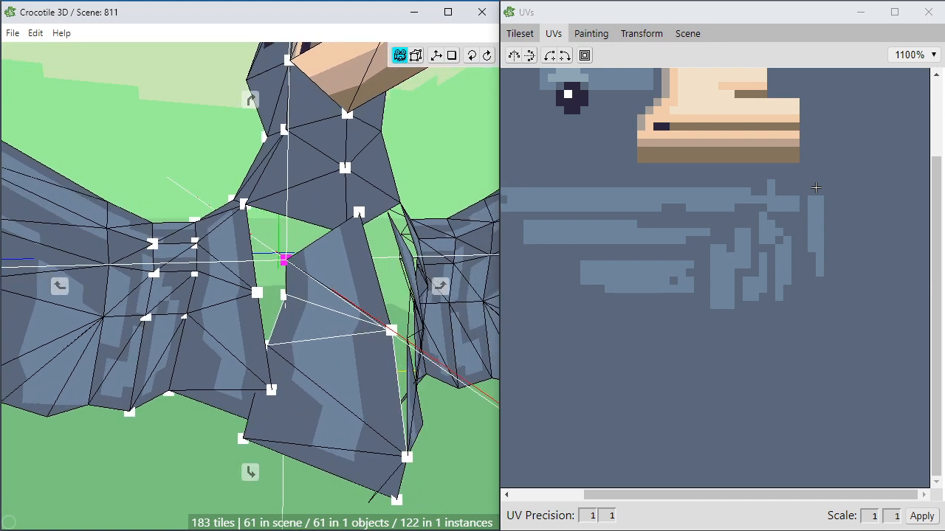
{"action": "left_click_drag", "start_coordinate": [352, 203], "coordinate": [375, 308]}
{"action": "key", "text": "space"}
{"action": "key", "text": "d"}
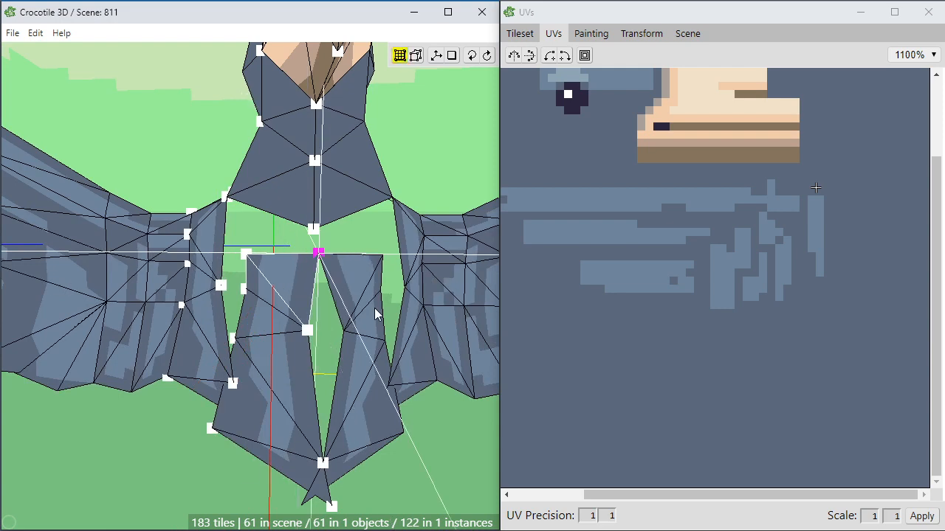
{"action": "key", "text": "w"}
{"action": "key", "text": "space"}
{"action": "key", "text": "space"}
{"action": "key", "text": "w"}
{"action": "key", "text": "space"}
{"action": "key", "text": "w"}
{"action": "key", "text": "a"}
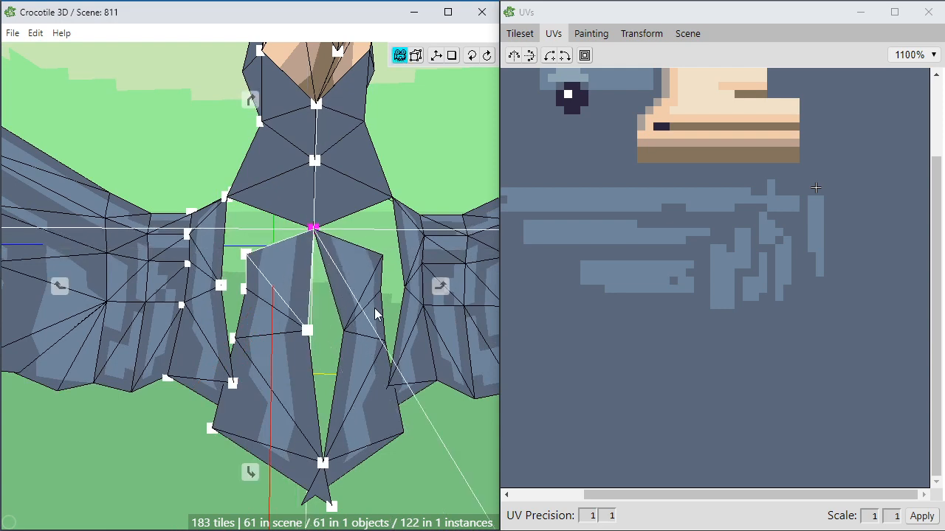
Move the inner middle vertex of the duplicated faces to the body's centerline to close the gap below the neck.
{"action": "key", "text": "space"}
{"action": "key", "text": "space"}
{"action": "left_click", "coordinate": [309, 333]}
{"action": "key", "text": "d"}
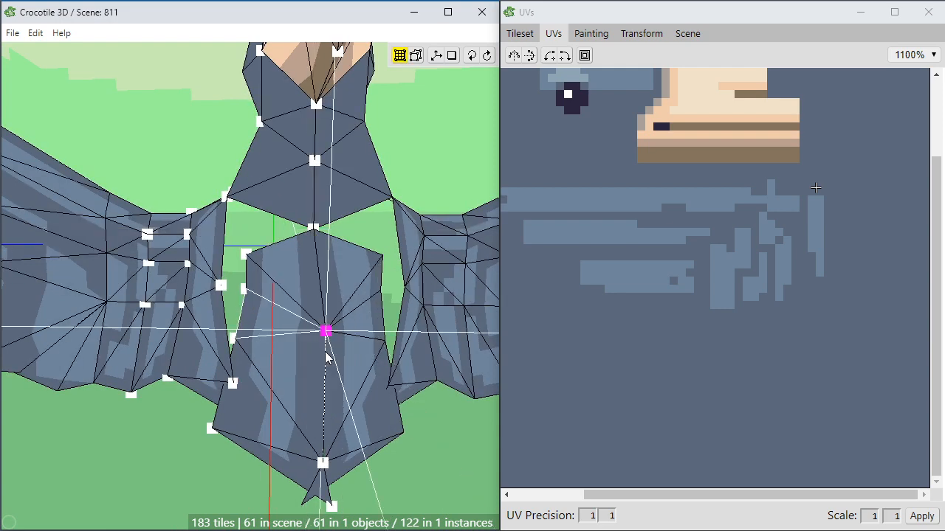
Push the middle and lower center vertices of the duplicated faces forward to bulge out the chest.
{"action": "key", "text": "space"}
{"action": "key", "text": "w"}
{"action": "mouse_move", "coordinate": [281, 378]}
{"action": "left_mouse_down"}
{"action": "mouse_move", "coordinate": [369, 378]}
{"action": "mouse_move", "coordinate": [285, 374]}
{"action": "left_mouse_up"}
{"action": "key", "text": "space"}
{"action": "key", "text": "w"}
{"action": "key", "text": "w"}
{"action": "key", "text": "w"}
{"action": "key", "text": "w"}
{"action": "key", "text": "w"}
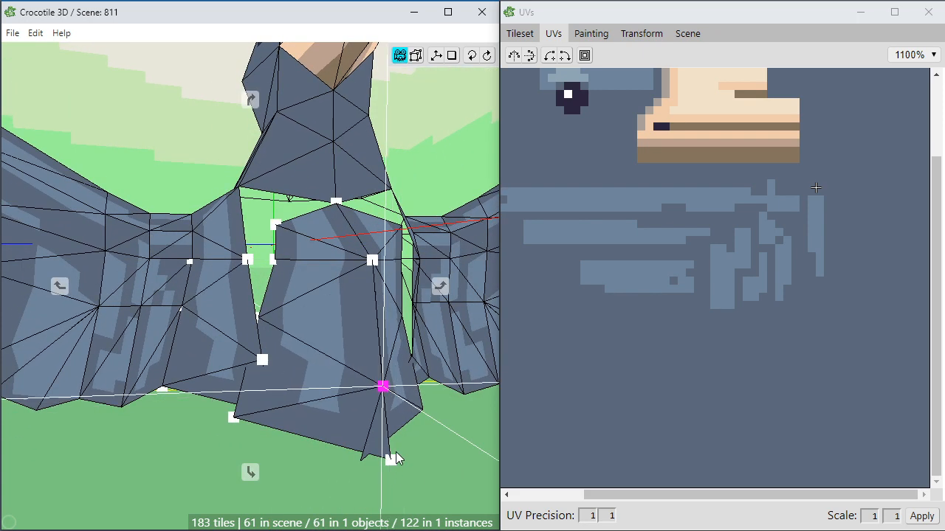
Bring the chest's lowest inner vertex onto the centerline and pull it back under the body.
{"action": "left_click", "coordinate": [386, 458]}
{"action": "key", "text": "a"}
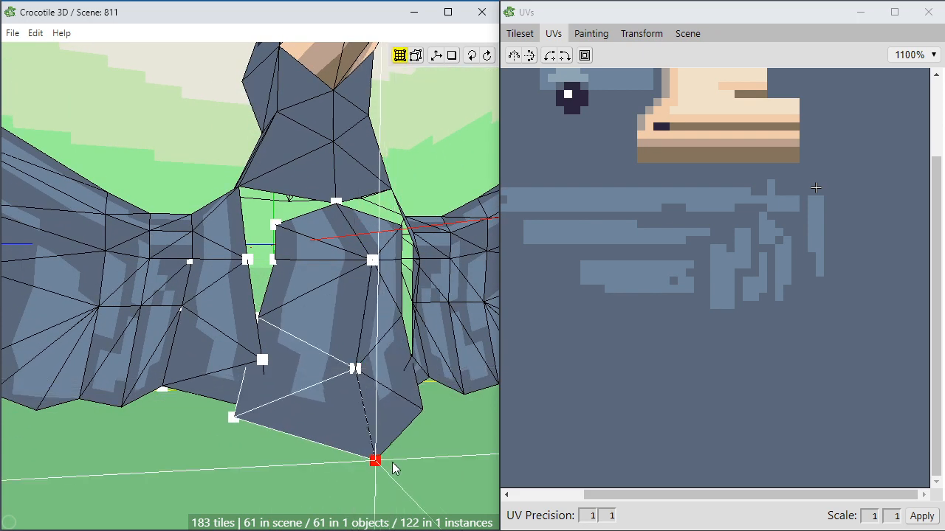
{"action": "key", "text": "w"}
{"action": "key", "text": "w"}
{"action": "key", "text": "w"}
{"action": "key", "text": "w"}
{"action": "key", "text": "w"}
{"action": "key", "text": "w"}
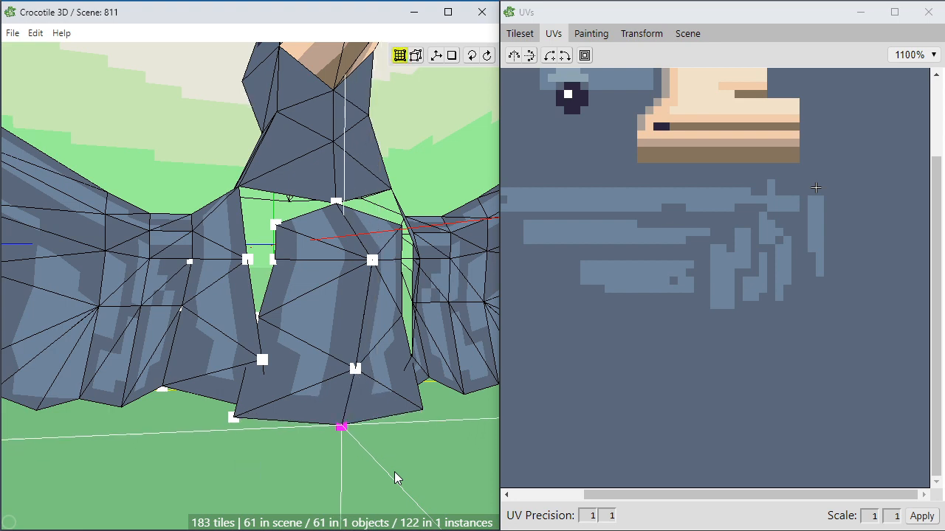
Refine the chest's front profile from the side by shifting its center vertices back.
{"action": "left_click_drag", "start_coordinate": [332, 459], "coordinate": [384, 470]}
{"action": "right_click_drag", "start_coordinate": [383, 470], "coordinate": [417, 302]}
{"action": "left_click", "coordinate": [474, 262]}
{"action": "key", "text": "a"}
{"action": "key", "text": "a"}
{"action": "key", "text": "a"}
{"action": "key", "text": "a"}
{"action": "key", "text": "a"}
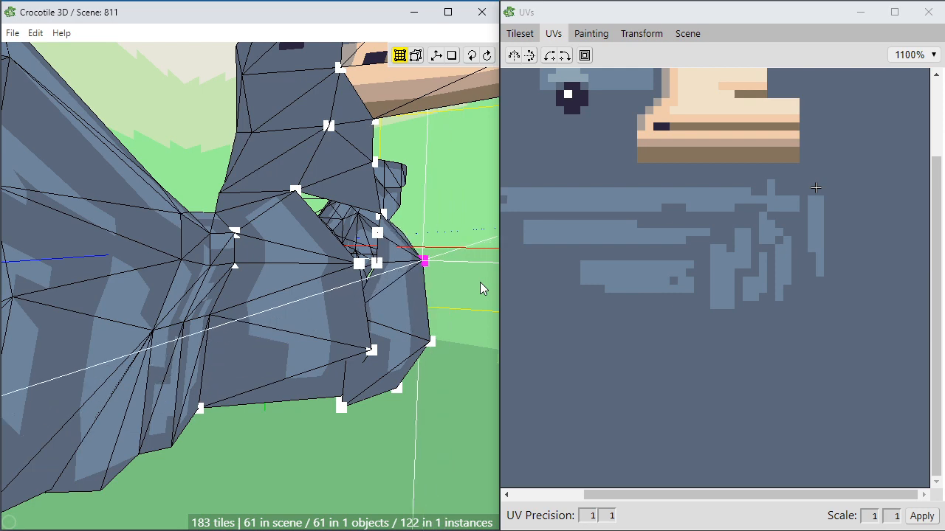
{"action": "key", "text": "d"}
{"action": "left_click", "coordinate": [426, 369]}
{"action": "right_click_drag", "start_coordinate": [427, 371], "coordinate": [303, 309]}
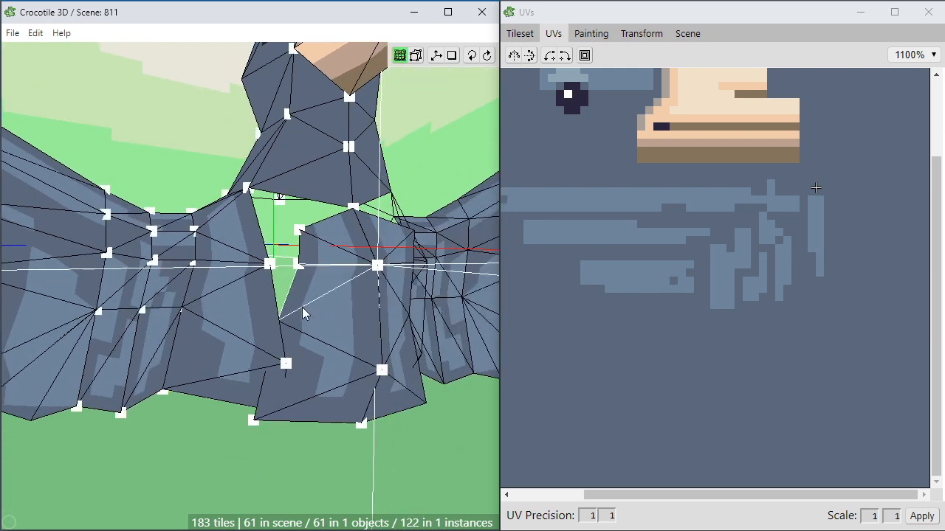
Attach the chest's two upper outer vertices to the inner edge of the wing-side faces and the neck-base corner.
{"action": "left_click", "coordinate": [296, 263]}
{"action": "right_click_drag", "start_coordinate": [298, 270], "coordinate": [299, 348]}
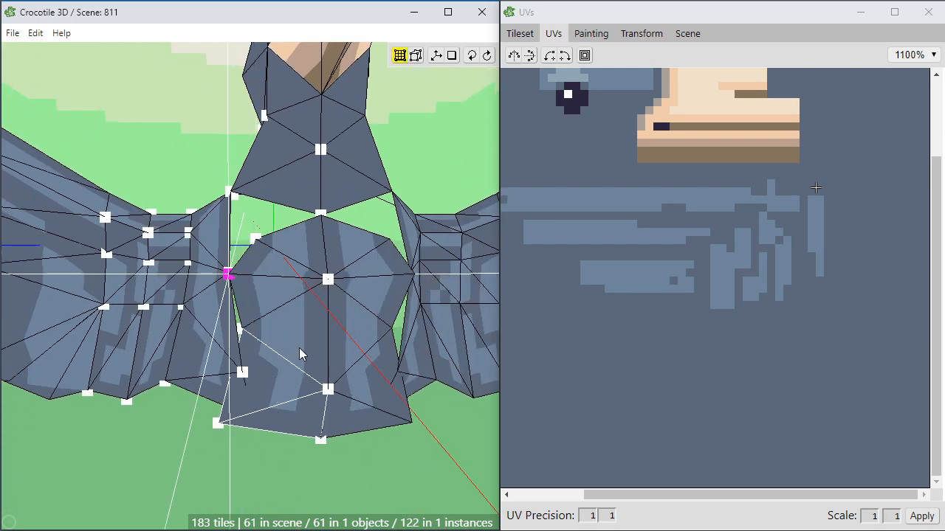
{"action": "left_click", "coordinate": [298, 348]}
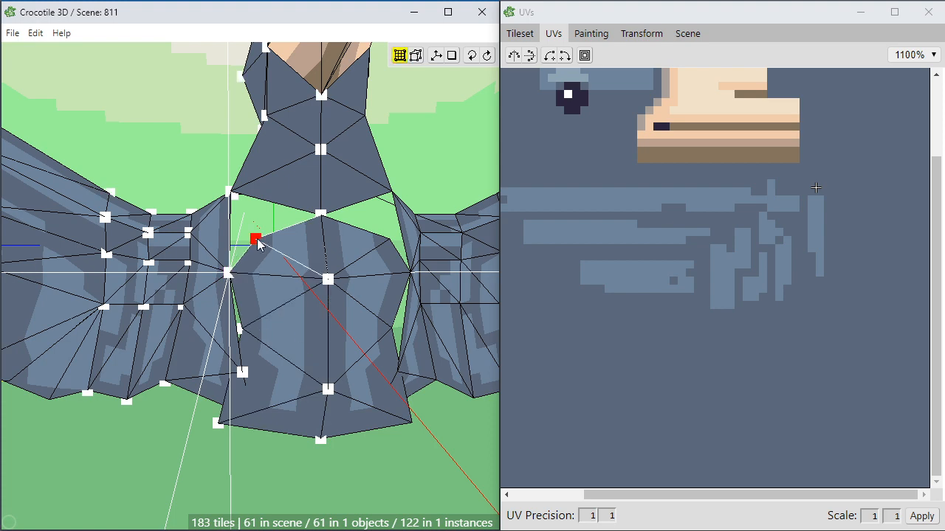
{"action": "left_click", "coordinate": [229, 193]}
Attach the chest's two lower outer vertices to the matching corners of the wing-side faces.
{"action": "right_click_drag", "start_coordinate": [229, 193], "coordinate": [246, 281]}
{"action": "left_click_drag", "start_coordinate": [214, 272], "coordinate": [208, 308]}
{"action": "key", "text": "space"}
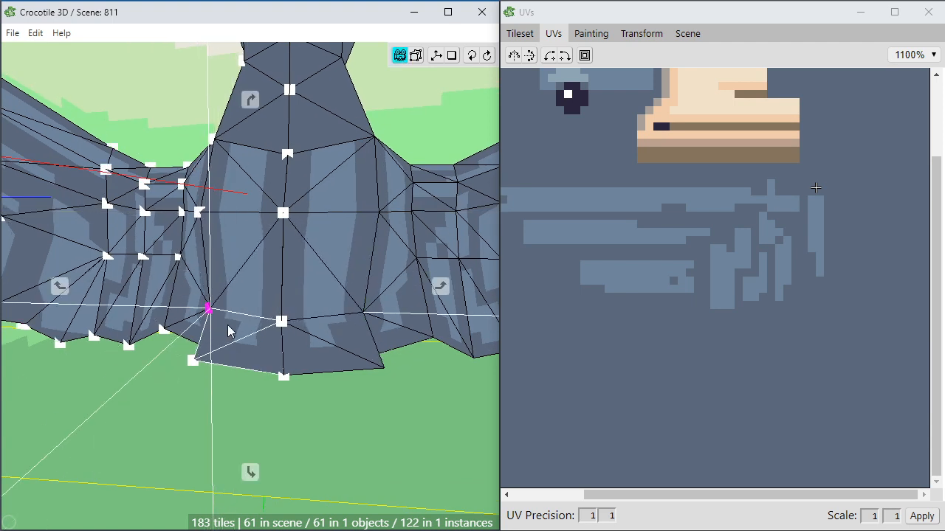
{"action": "right_click_drag", "start_coordinate": [231, 419], "coordinate": [257, 400]}
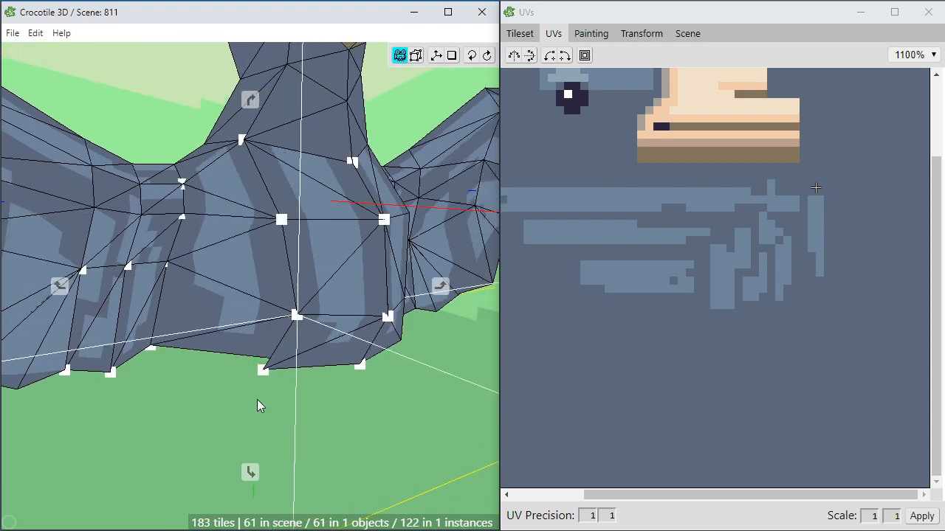
{"action": "left_click_drag", "start_coordinate": [265, 373], "coordinate": [293, 431]}
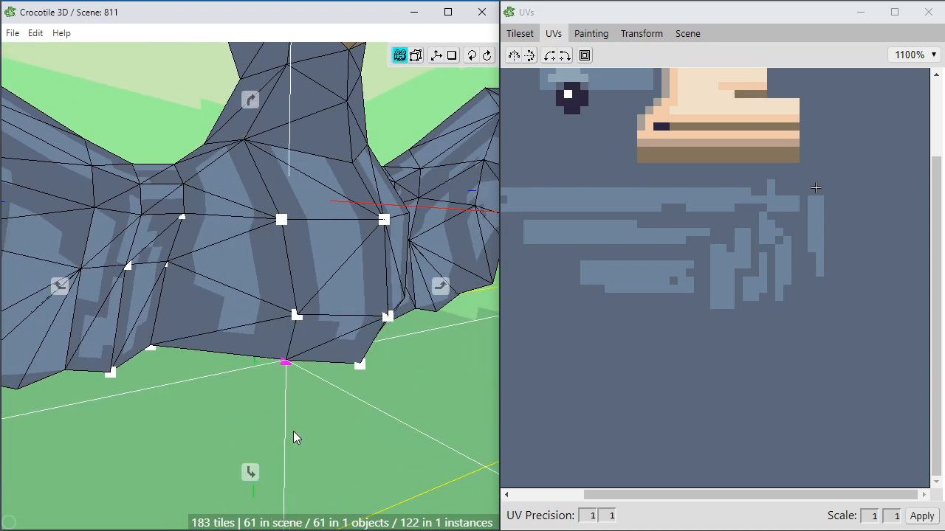
Select the chest faces, shift their UVs onto the plain blue area beside the painted stripe, and deselect them.
{"action": "right_click_drag", "start_coordinate": [314, 437], "coordinate": [162, 409]}
{"action": "right_click_drag", "start_coordinate": [341, 295], "coordinate": [360, 329]}
{"action": "key", "text": "Tab"}
{"action": "left_click_drag", "start_coordinate": [283, 383], "coordinate": [322, 250]}
{"action": "left_click_drag", "start_coordinate": [864, 169], "coordinate": [772, 367]}
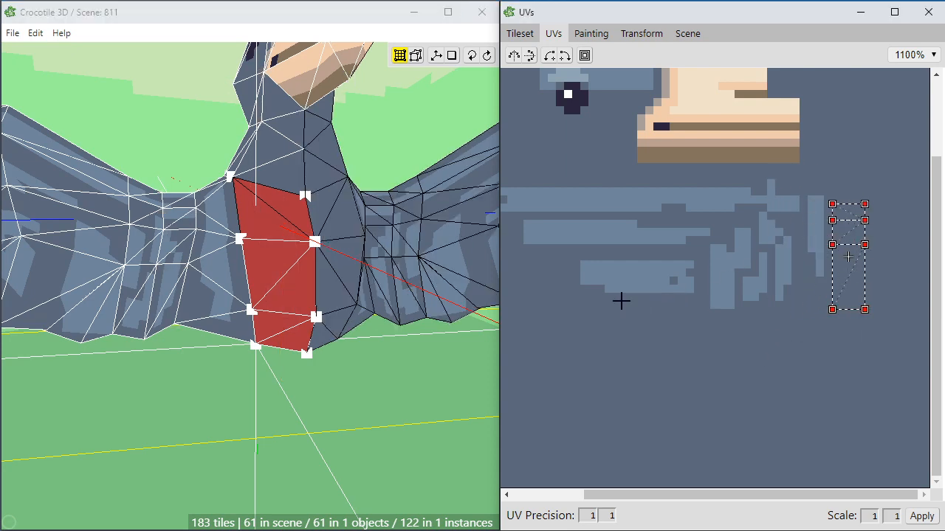
{"action": "left_click_drag", "start_coordinate": [209, 380], "coordinate": [228, 384]}
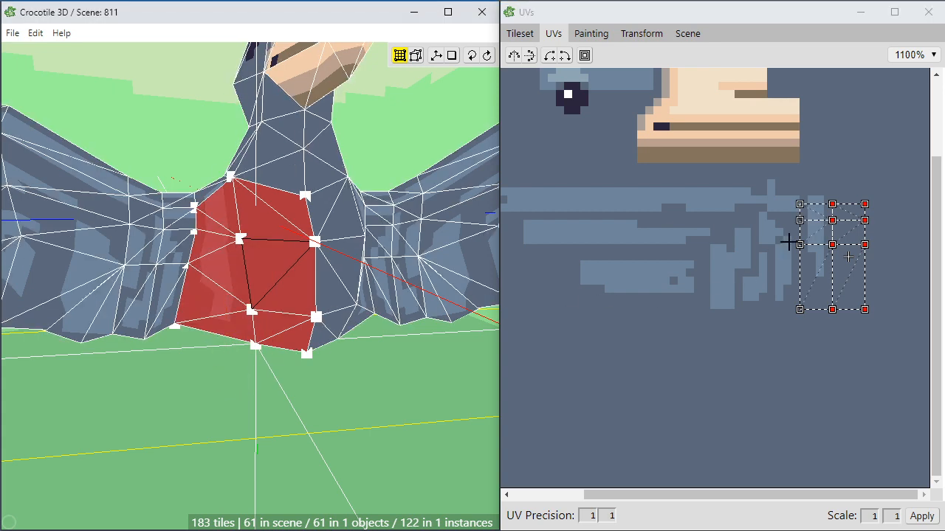
{"action": "left_click", "coordinate": [295, 361]}
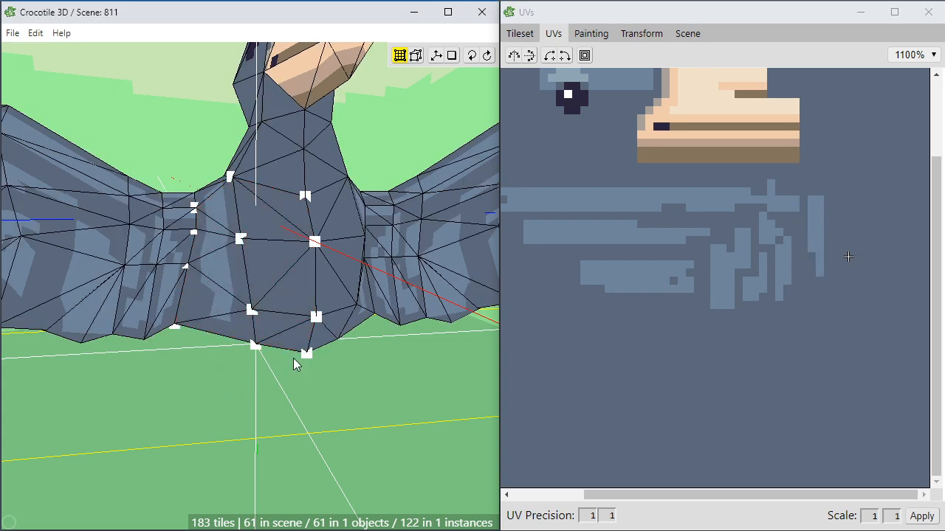
Select the lower two rows of chest vertices, move them down, and deselect them.
{"action": "middle_click_drag", "start_coordinate": [295, 361], "coordinate": [170, 373]}
{"action": "scroll", "coordinate": [227, 339], "scroll_direction": "down", "scroll_amount": 5}
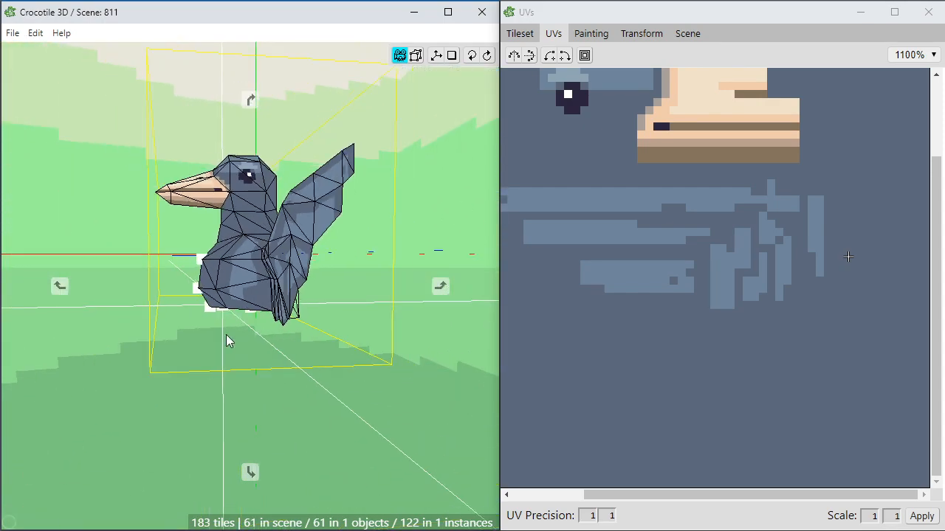
{"action": "middle_click_drag", "start_coordinate": [227, 339], "coordinate": [225, 369]}
{"action": "scroll", "coordinate": [273, 382], "scroll_direction": "up", "scroll_amount": 4}
{"action": "scroll", "coordinate": [262, 385], "scroll_direction": "up", "scroll_amount": 2}
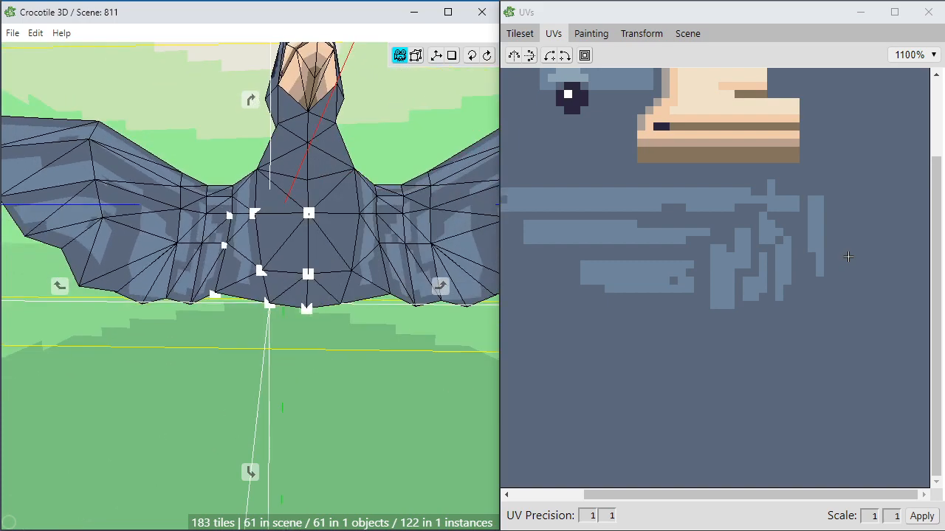
{"action": "left_click_drag", "start_coordinate": [236, 369], "coordinate": [313, 278]}
{"action": "key", "text": "s"}
{"action": "key", "text": "s"}
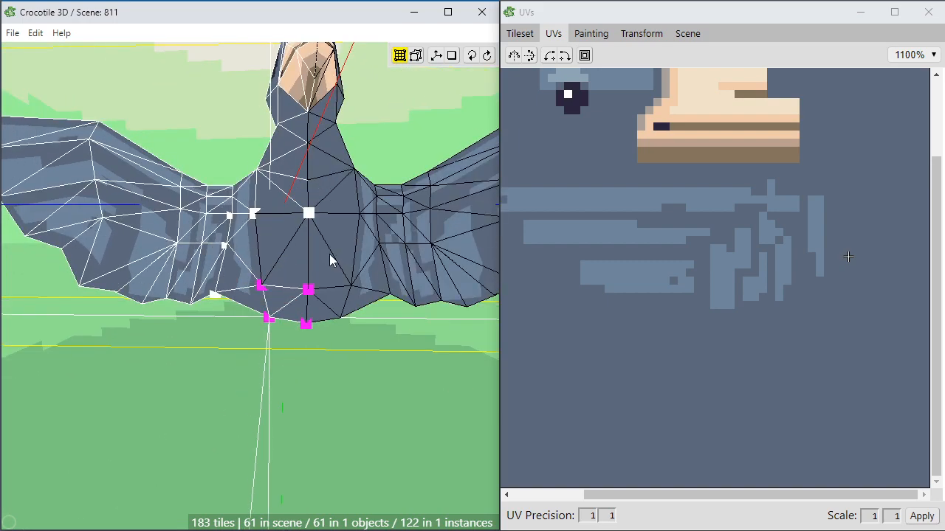
{"action": "left_click", "coordinate": [255, 409]}
Lower the chest's bottom row of vertices further to lengthen the belly, and deselect them.
{"action": "middle_click_drag", "start_coordinate": [256, 408], "coordinate": [262, 383]}
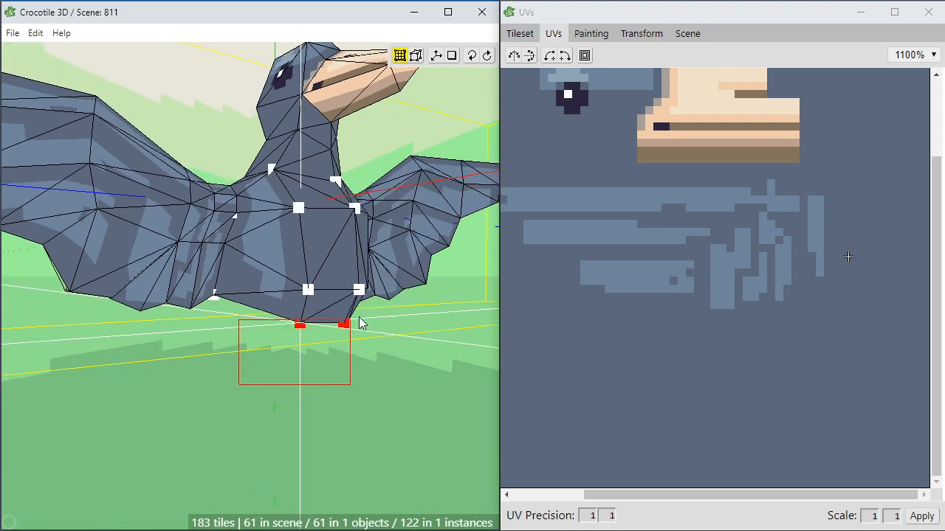
{"action": "left_click_drag", "start_coordinate": [361, 323], "coordinate": [326, 454]}
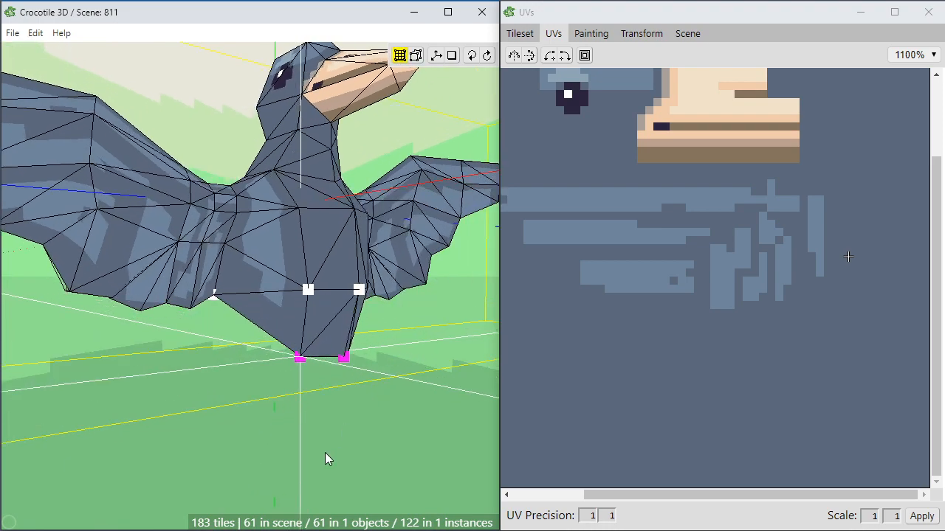
{"action": "middle_click_drag", "start_coordinate": [325, 454], "coordinate": [319, 463]}
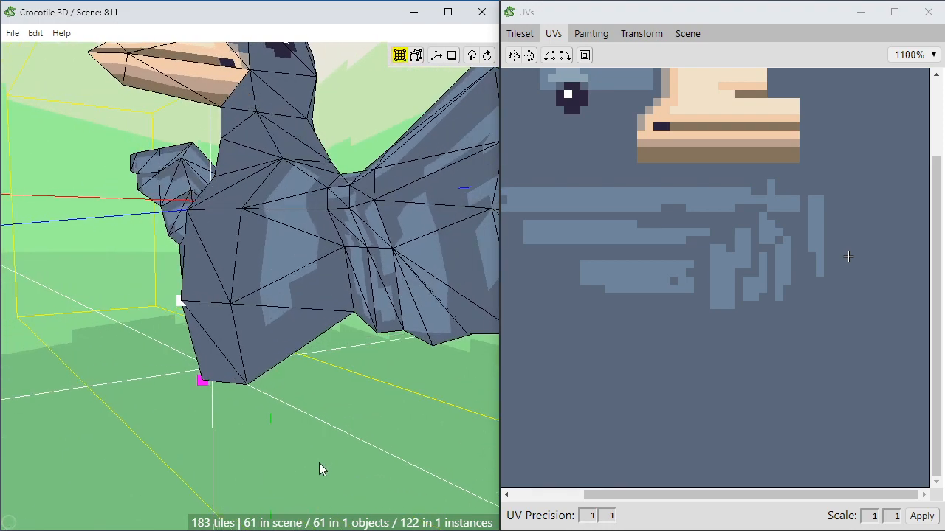
{"action": "left_click", "coordinate": [318, 465]}
{"action": "key", "text": "space"}
Move the lower two rows of chest vertices back to slope the belly toward the tail, and deselect them.
{"action": "left_click_drag", "start_coordinate": [306, 472], "coordinate": [192, 452]}
{"action": "scroll", "coordinate": [195, 447], "scroll_direction": "up", "scroll_amount": 5}
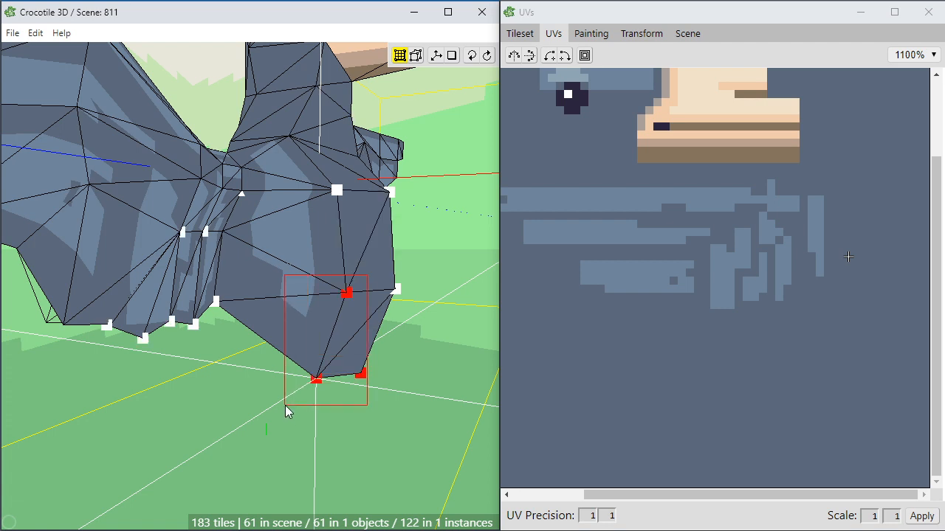
{"action": "left_click_drag", "start_coordinate": [285, 405], "coordinate": [296, 408]}
{"action": "left_click_drag", "start_coordinate": [361, 283], "coordinate": [276, 400]}
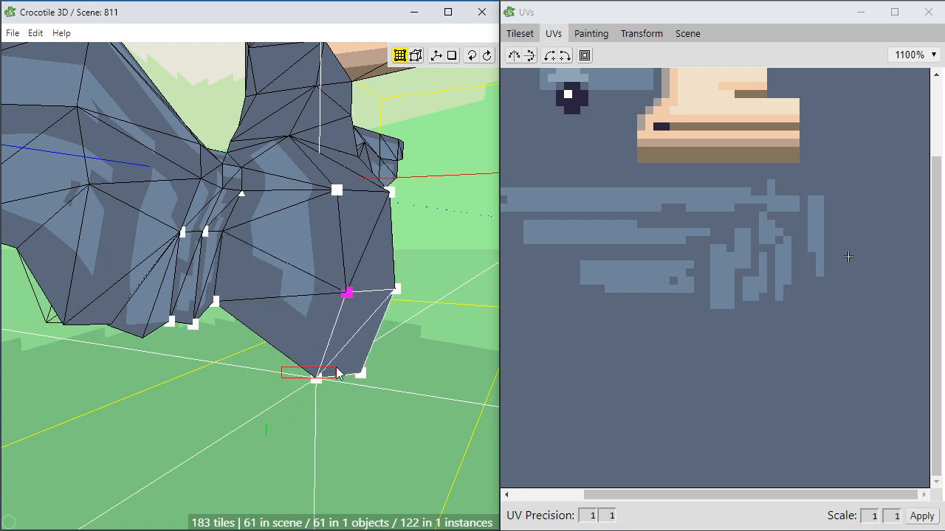
{"action": "key", "text": "a"}
{"action": "key", "text": "a"}
{"action": "key", "text": "a"}
{"action": "left_click_drag", "start_coordinate": [332, 400], "coordinate": [490, 314], "text": "shift"}
{"action": "left_click", "coordinate": [329, 410]}
{"action": "key", "text": "space"}
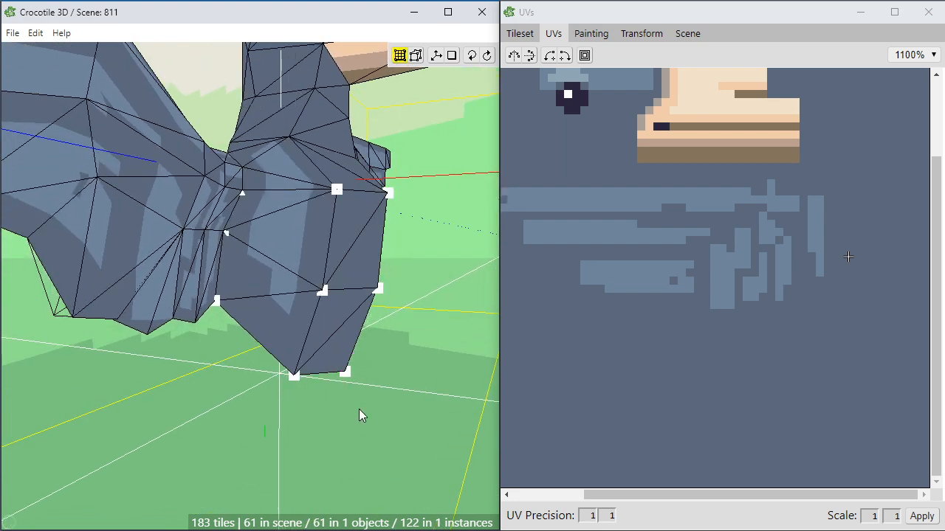
Inspect the reshaped chest and belly from the side, back and front of the bird.
{"action": "key", "text": "space"}
{"action": "left_click_drag", "start_coordinate": [358, 409], "coordinate": [336, 418]}
{"action": "scroll", "coordinate": [335, 418], "scroll_direction": "down", "scroll_amount": 3}
{"action": "left_click_drag", "start_coordinate": [231, 401], "coordinate": [384, 332]}
{"action": "mouse_move", "coordinate": [251, 413]}
{"action": "left_mouse_down"}
{"action": "mouse_move", "coordinate": [347, 443]}
{"action": "mouse_move", "coordinate": [250, 429]}
{"action": "left_mouse_up"}
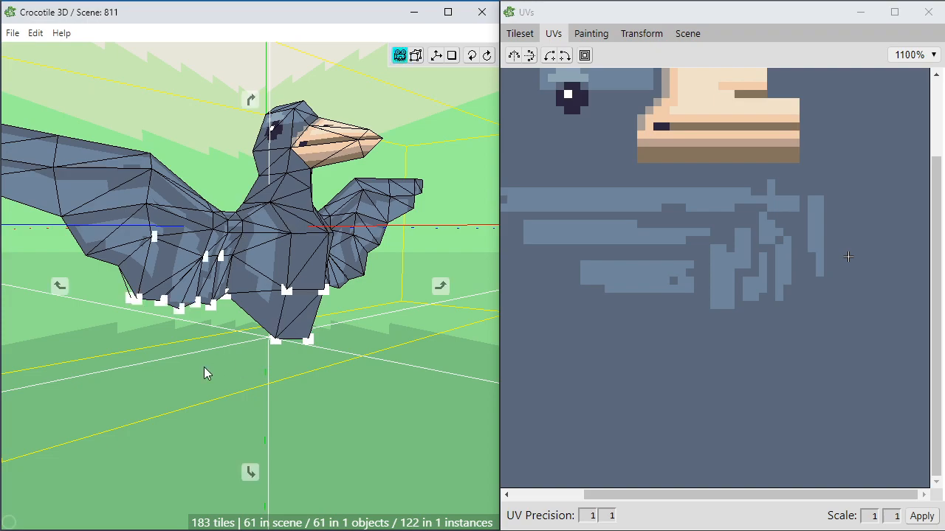
{"action": "left_click_drag", "start_coordinate": [206, 373], "coordinate": [67, 373]}
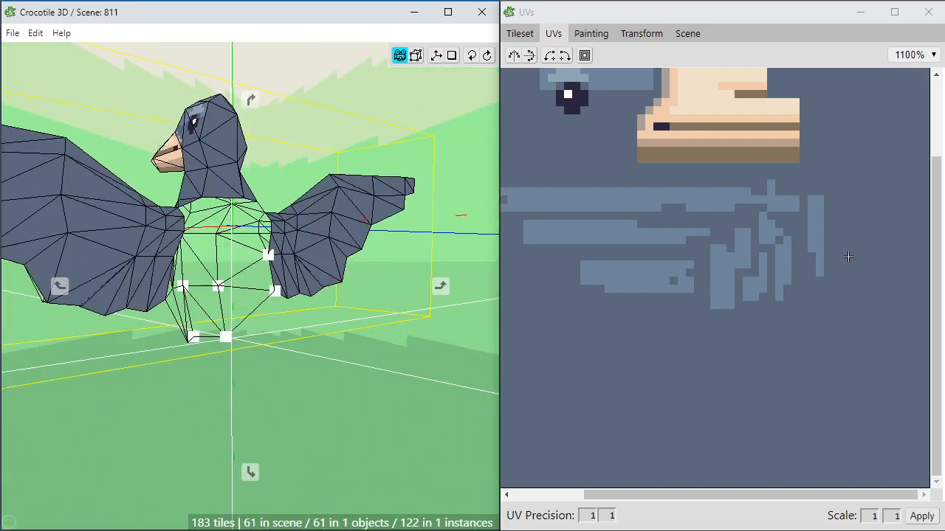
{"action": "left_click_drag", "start_coordinate": [251, 373], "coordinate": [332, 373]}
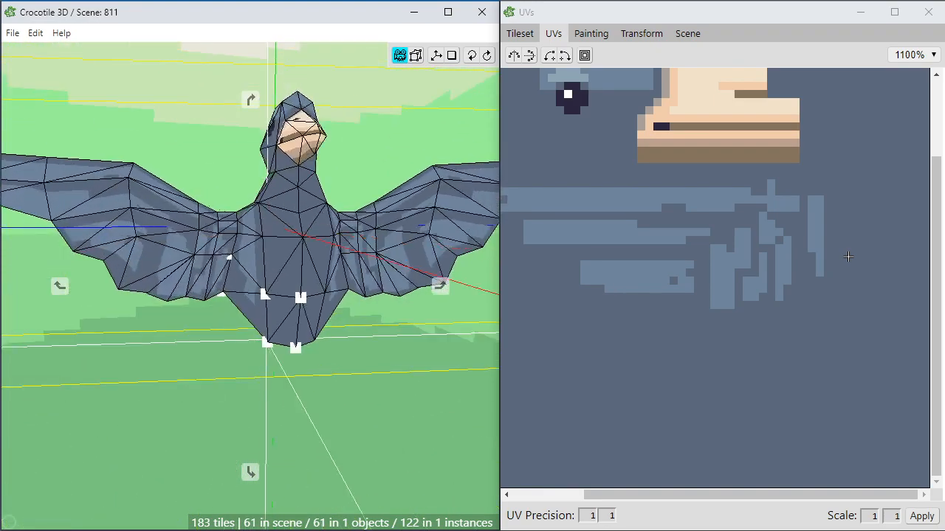
Flip the diagonal edge of the lower side face between the wing and belly, and save the scene.
{"action": "right_click_drag", "start_coordinate": [251, 373], "coordinate": [249, 302]}
{"action": "scroll", "coordinate": [275, 386], "scroll_direction": "up", "scroll_amount": 3}
{"action": "left_click", "coordinate": [249, 300]}
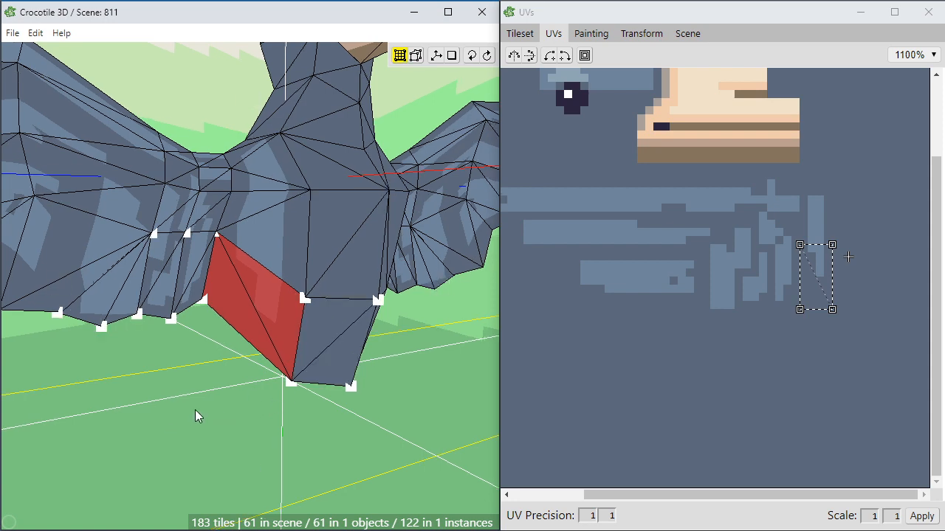
{"action": "key", "text": "f"}
{"action": "left_click", "coordinate": [255, 308]}
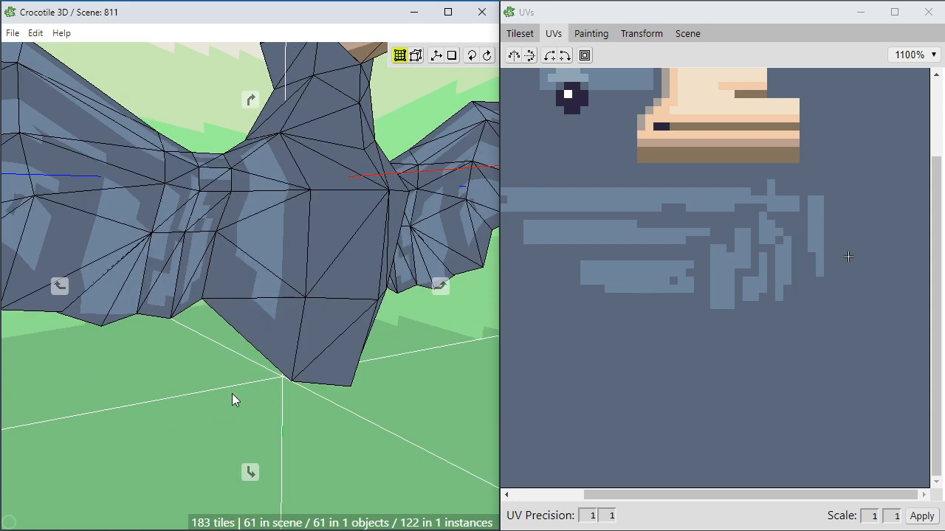
{"action": "key", "text": "ctrl+s"}
{"action": "right_click_drag", "start_coordinate": [231, 394], "coordinate": [67, 402]}
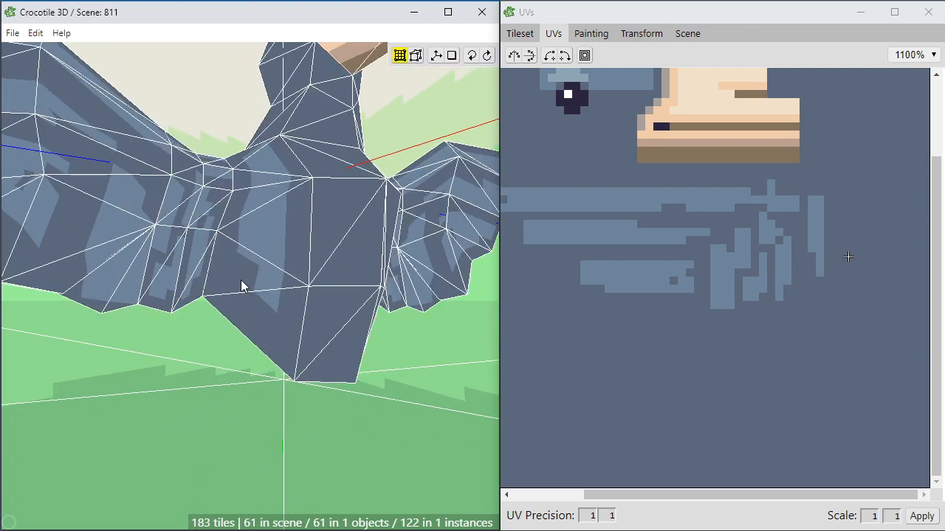
{"action": "right_click_drag", "start_coordinate": [233, 303], "coordinate": [214, 299]}
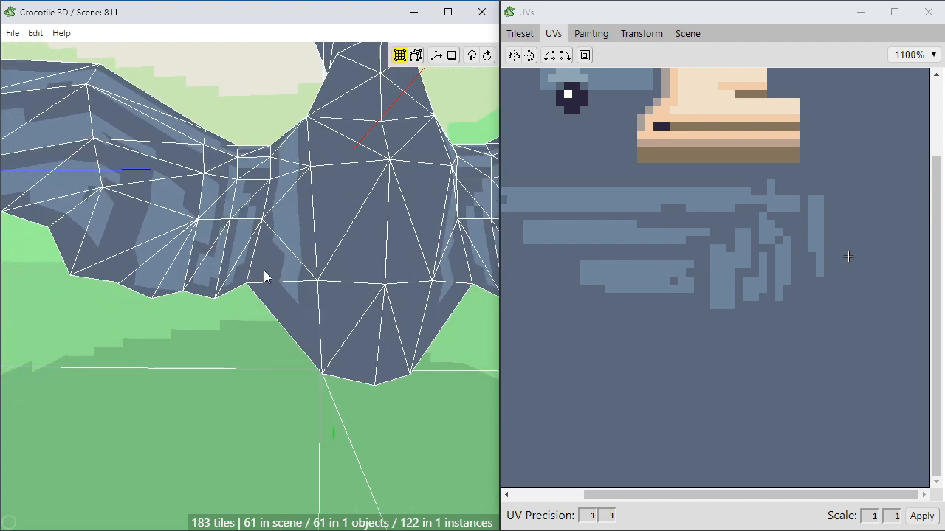
{"action": "left_click", "coordinate": [282, 309]}
{"action": "left_click", "coordinate": [286, 291]}
{"action": "right_click_drag", "start_coordinate": [302, 270], "coordinate": [276, 272]}
{"action": "double_click", "coordinate": [285, 276]}
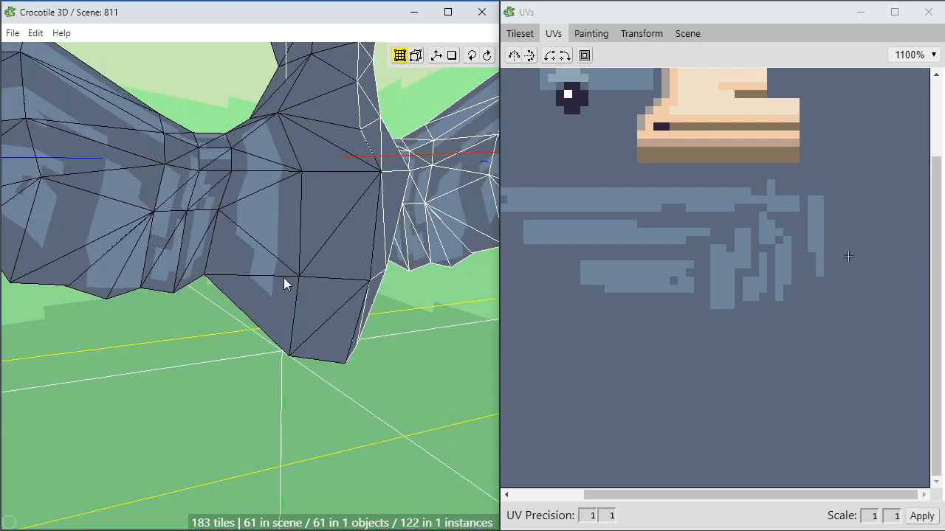
Move the lower side face's outer vertex away from the wing's trailing edge and in toward the belly.
{"action": "left_click", "coordinate": [251, 288]}
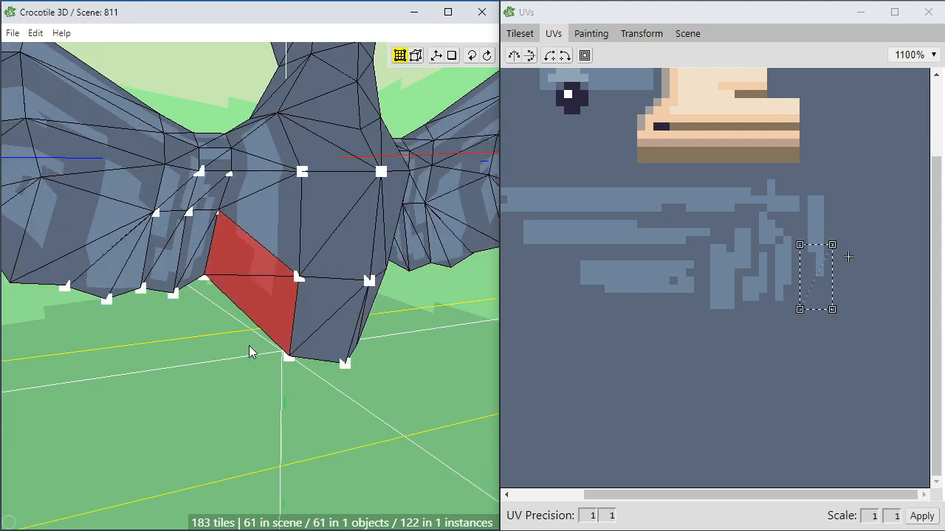
{"action": "left_click", "coordinate": [228, 287]}
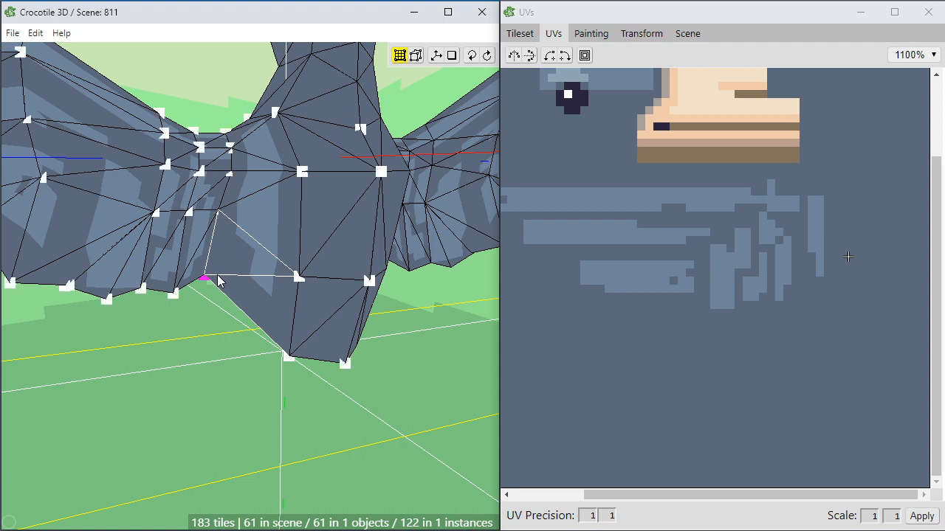
{"action": "key", "text": "d"}
{"action": "key", "text": "d"}
{"action": "key", "text": "d"}
{"action": "key", "text": "d"}
{"action": "key", "text": "d"}
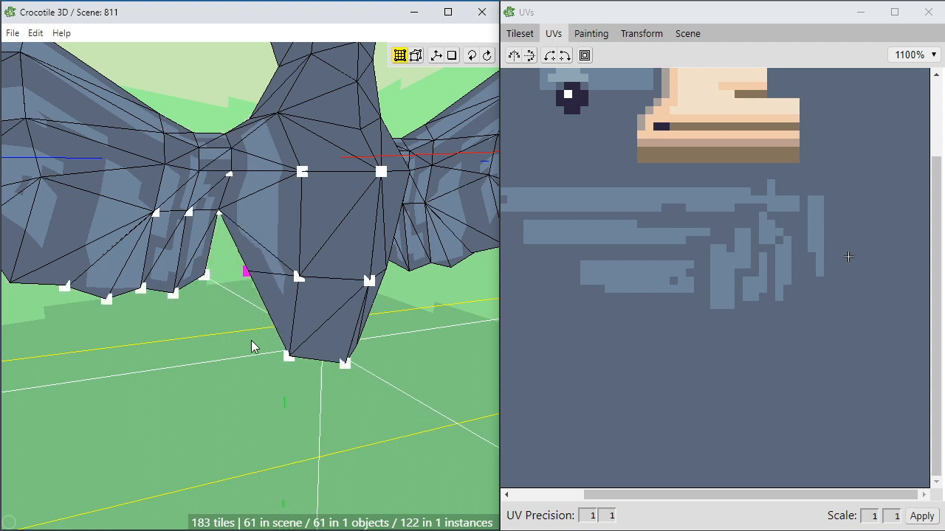
{"action": "key", "text": "a"}
{"action": "key", "text": "a"}
{"action": "key", "text": "d"}
{"action": "key", "text": "a"}
{"action": "key", "text": "space"}
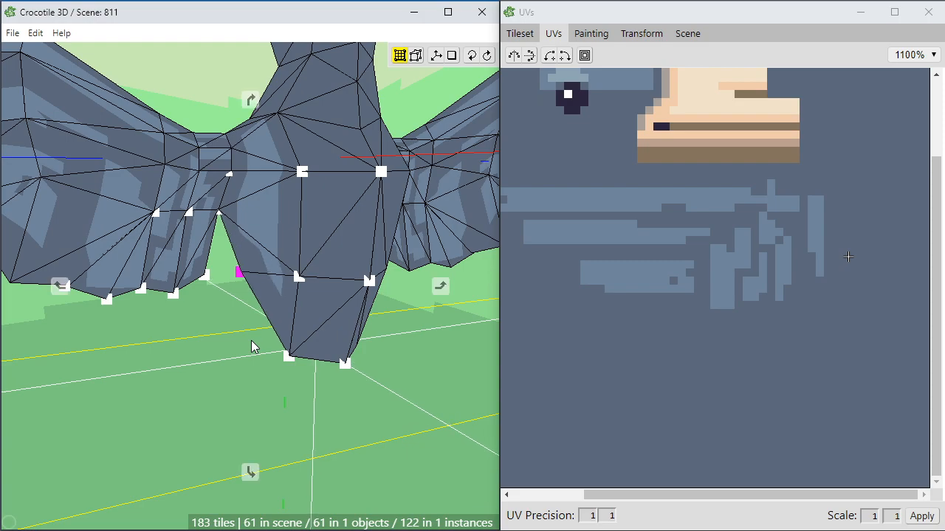
Duplicate the chest and belly faces on one half of the bird and flip the copies outward to form the back.
{"action": "left_click_drag", "start_coordinate": [252, 347], "coordinate": [314, 344]}
{"action": "middle_click_drag", "start_coordinate": [313, 343], "coordinate": [158, 369]}
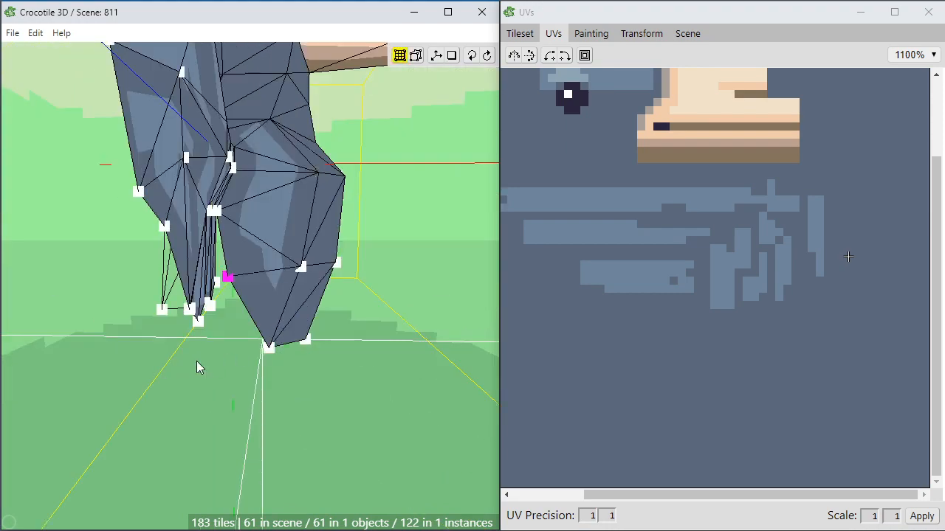
{"action": "scroll", "coordinate": [288, 355], "scroll_direction": "up", "scroll_amount": 4}
{"action": "middle_click_drag", "start_coordinate": [269, 288], "coordinate": [248, 248]}
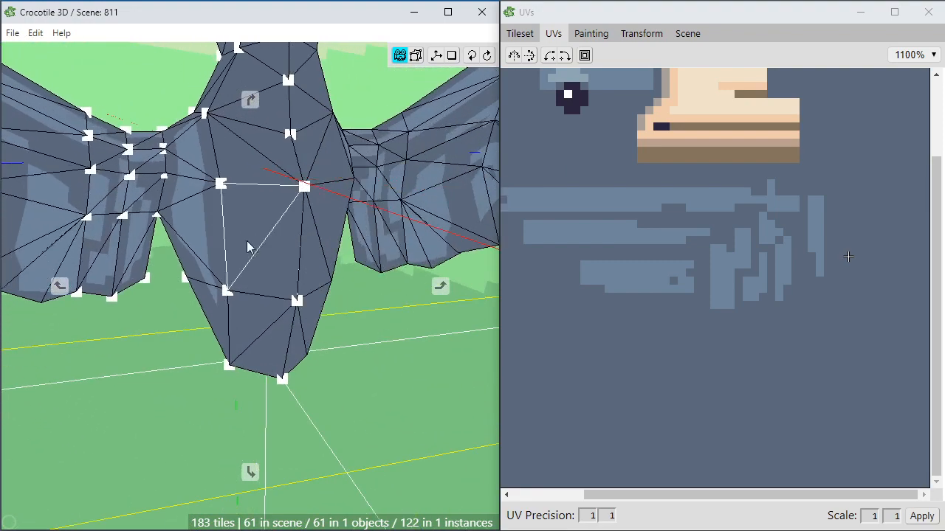
{"action": "left_click", "coordinate": [246, 173]}
{"action": "left_click", "coordinate": [191, 160], "text": "shift"}
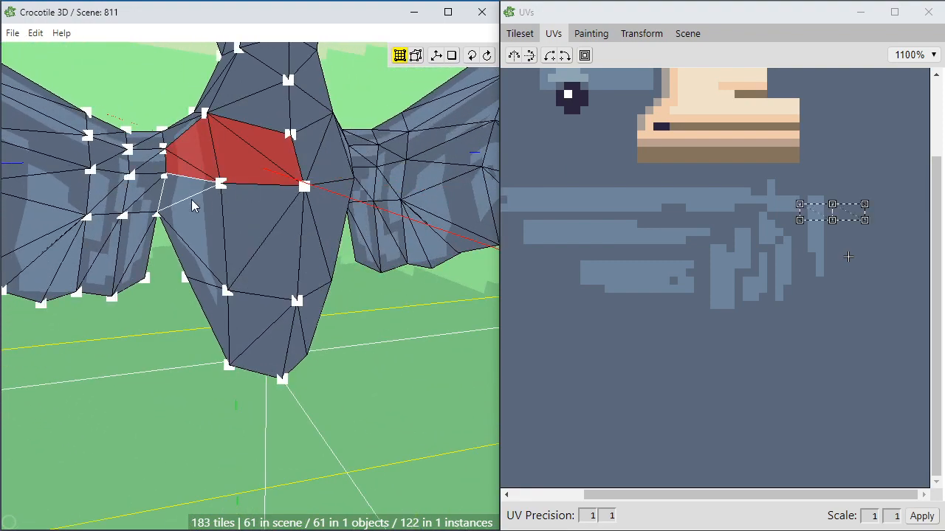
{"action": "left_click", "coordinate": [205, 284], "text": "shift"}
{"action": "left_click", "coordinate": [274, 258], "text": "shift"}
{"action": "left_click", "coordinate": [262, 305], "text": "shift"}
{"action": "middle_click_drag", "start_coordinate": [287, 281], "coordinate": [262, 245]}
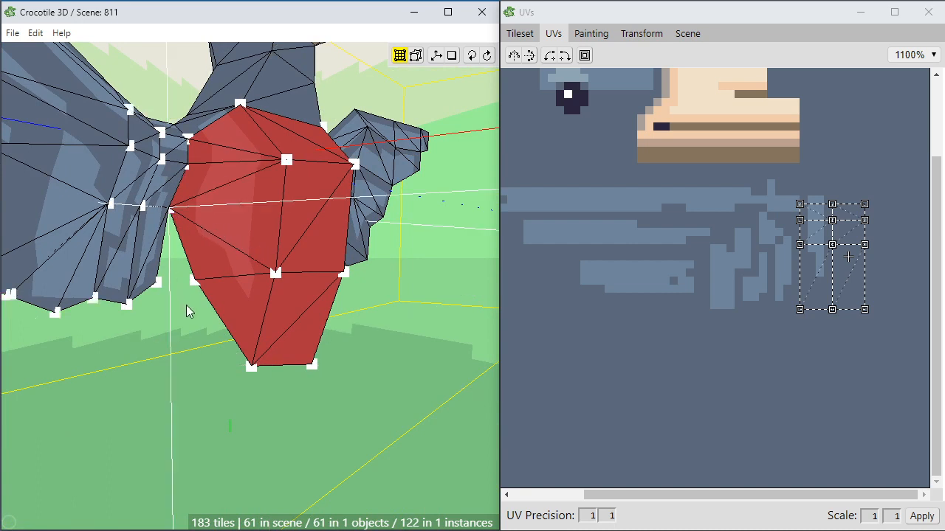
{"action": "key", "text": "ctrl+v"}
{"action": "key", "text": "f"}
{"action": "middle_click_drag", "start_coordinate": [186, 305], "coordinate": [400, 309]}
Move the copied faces' UVs down to the plain texture area, lined up with the wing's back-face UVs, and clear the selection.
{"action": "left_click_drag", "start_coordinate": [896, 184], "coordinate": [839, 247]}
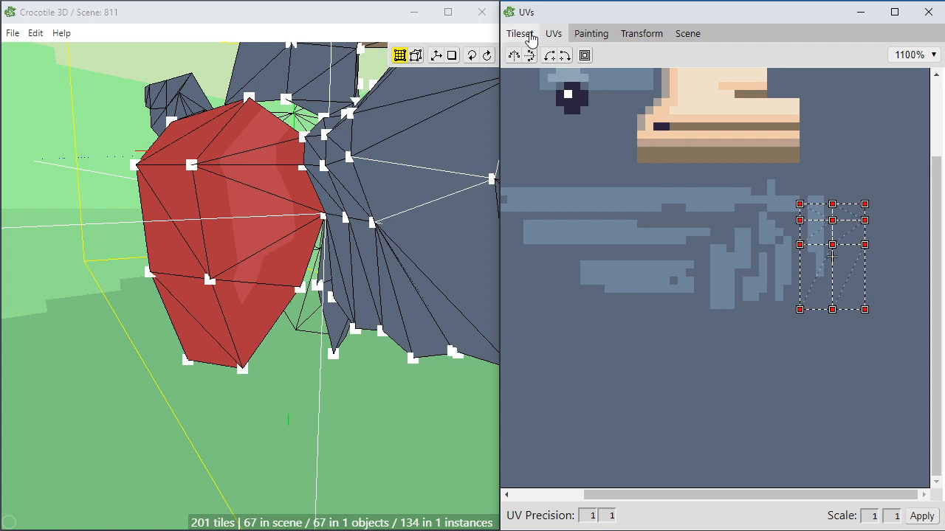
{"action": "left_click_drag", "start_coordinate": [296, 192], "coordinate": [355, 154]}
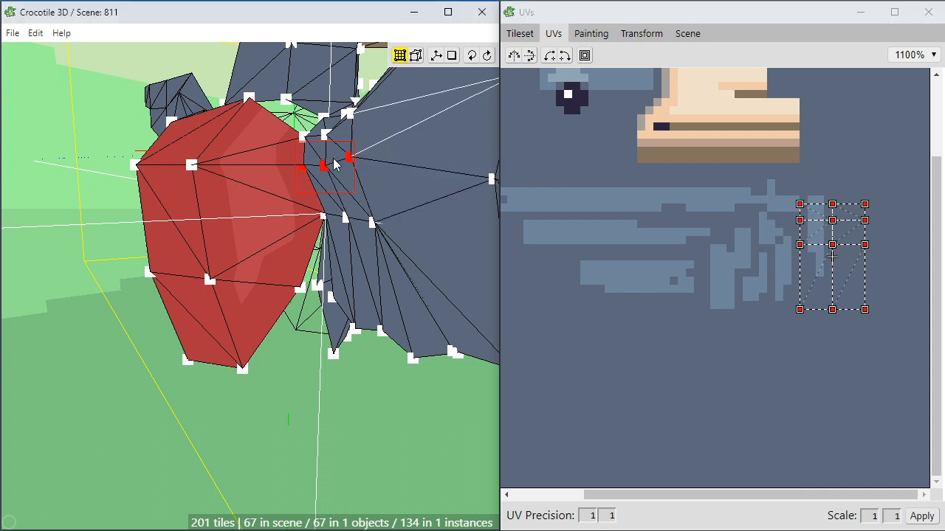
{"action": "left_click", "coordinate": [358, 143], "text": "shift"}
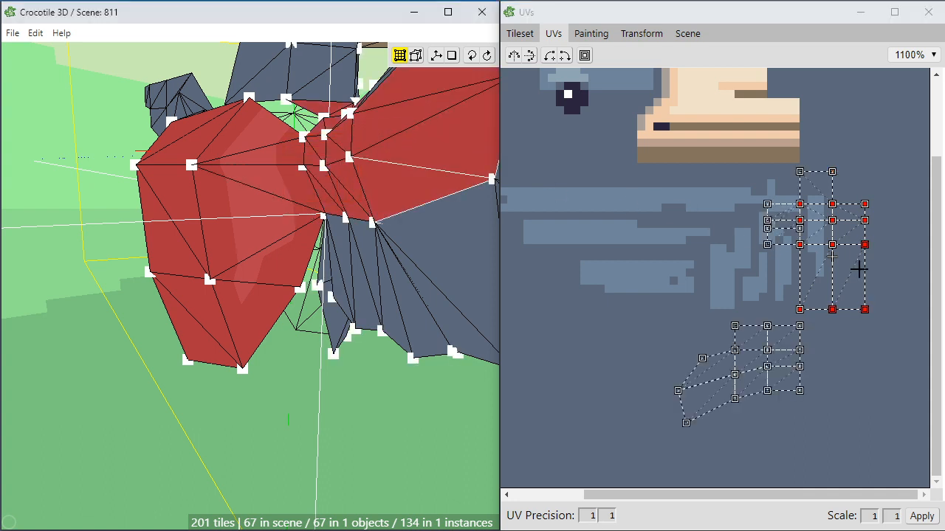
{"action": "left_click_drag", "start_coordinate": [845, 280], "coordinate": [845, 381]}
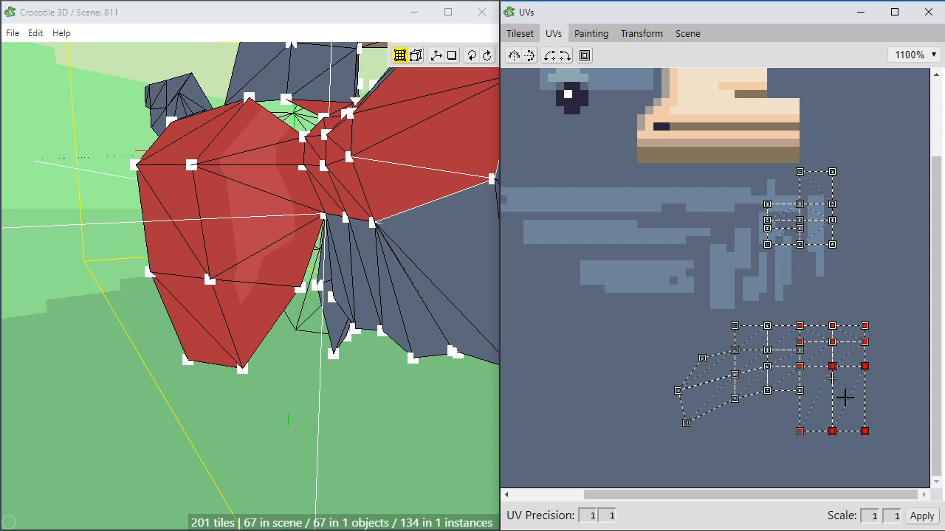
{"action": "left_click_drag", "start_coordinate": [845, 416], "coordinate": [845, 423]}
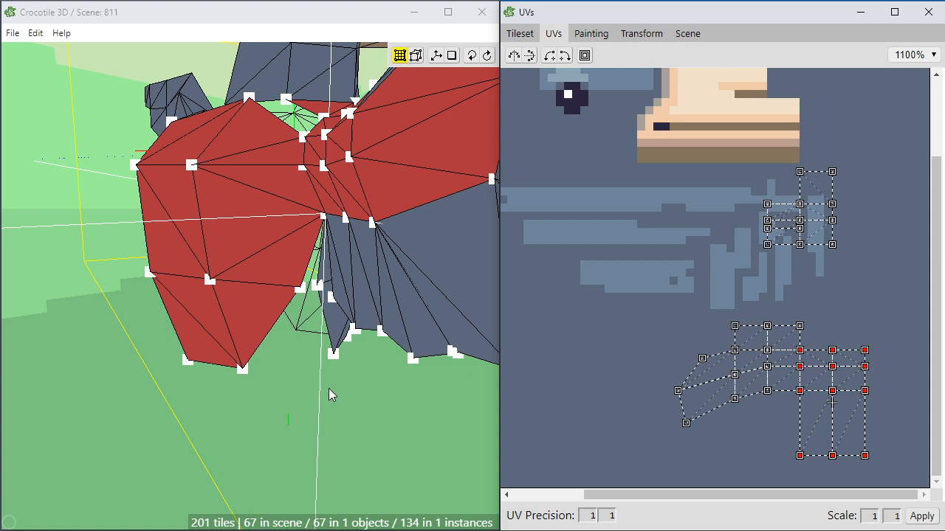
{"action": "left_click", "coordinate": [327, 248]}
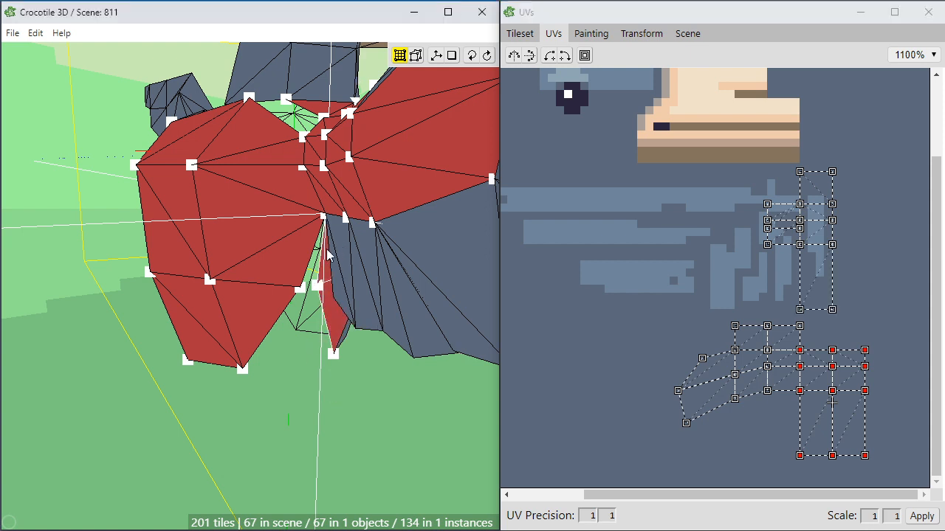
{"action": "left_click", "coordinate": [345, 255], "text": "shift"}
{"action": "key", "text": "space"}
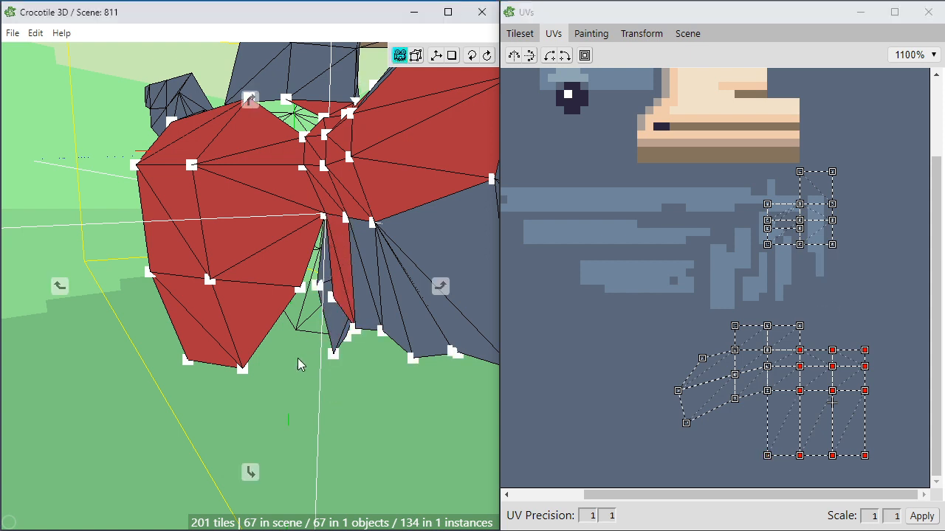
{"action": "left_click_drag", "start_coordinate": [298, 359], "coordinate": [207, 354]}
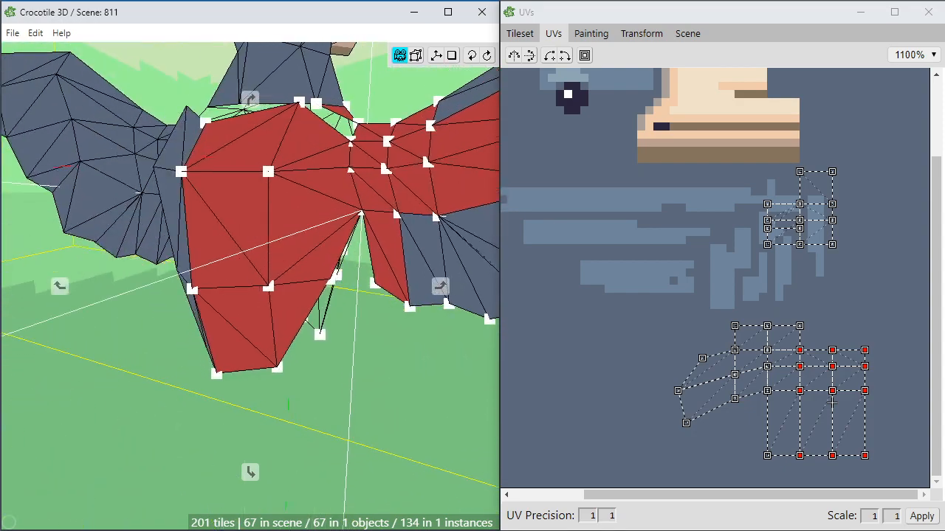
{"action": "key", "text": "space"}
{"action": "key", "text": "Escape"}
Move the upper vertices of the new back faces forward in toward the body.
{"action": "right_click_drag", "start_coordinate": [293, 136], "coordinate": [294, 227]}
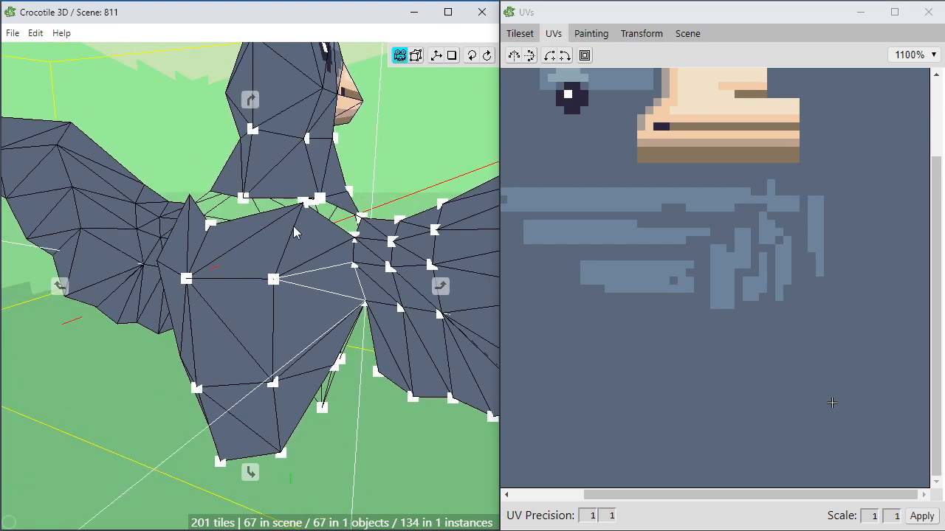
{"action": "scroll", "coordinate": [303, 210], "scroll_direction": "up", "scroll_amount": 5}
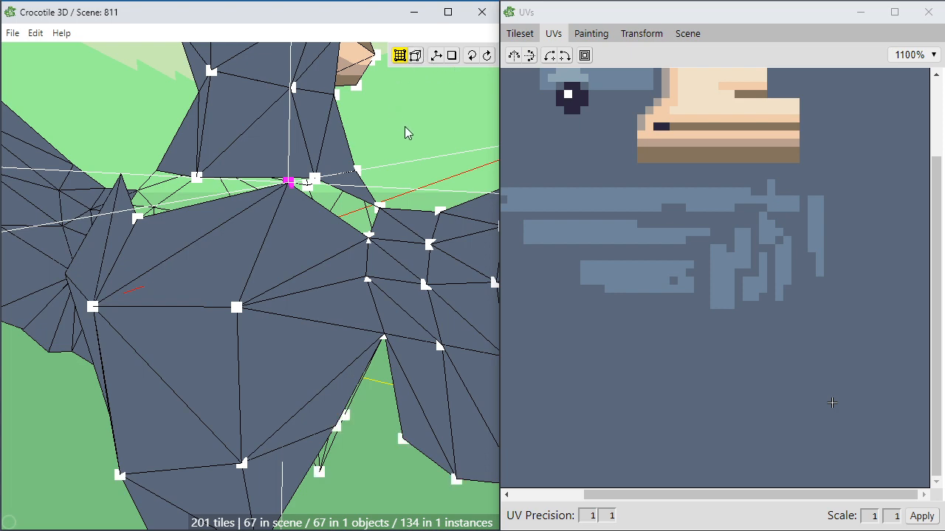
{"action": "right_click_drag", "start_coordinate": [411, 219], "coordinate": [368, 295]}
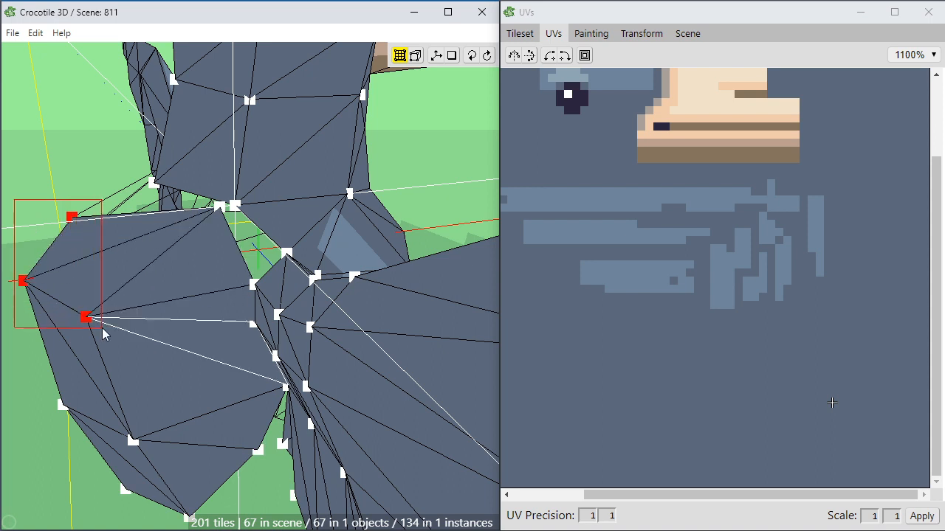
{"action": "left_click_drag", "start_coordinate": [102, 327], "coordinate": [102, 328]}
{"action": "key", "text": "d"}
{"action": "key", "text": "d"}
{"action": "key", "text": "d"}
{"action": "key", "text": "d"}
{"action": "key", "text": "d"}
{"action": "key", "text": "d"}
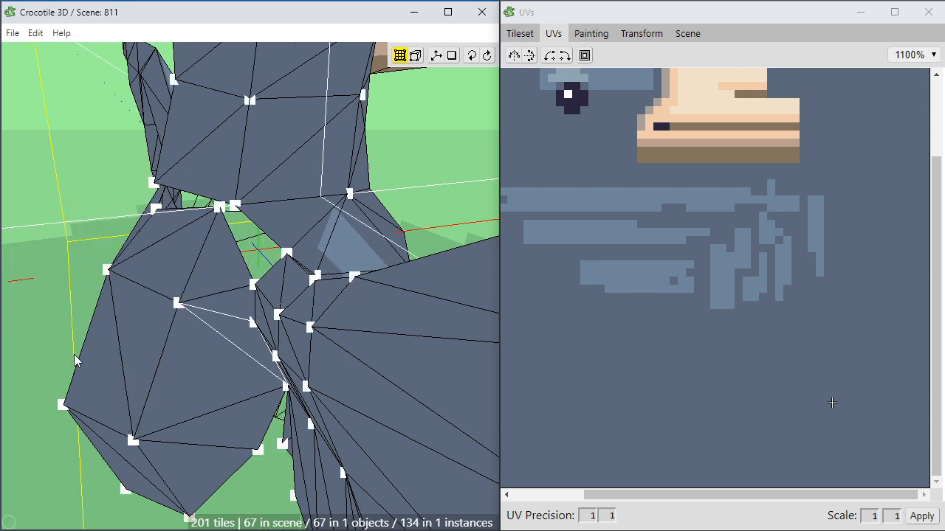
Move the two vertices of the back's lower middle row forward toward the body, and deselect them.
{"action": "left_click_drag", "start_coordinate": [191, 458], "coordinate": [191, 459]}
{"action": "key", "text": "d"}
{"action": "key", "text": "d"}
{"action": "key", "text": "d"}
{"action": "key", "text": "d"}
{"action": "key", "text": "d"}
{"action": "key", "text": "d"}
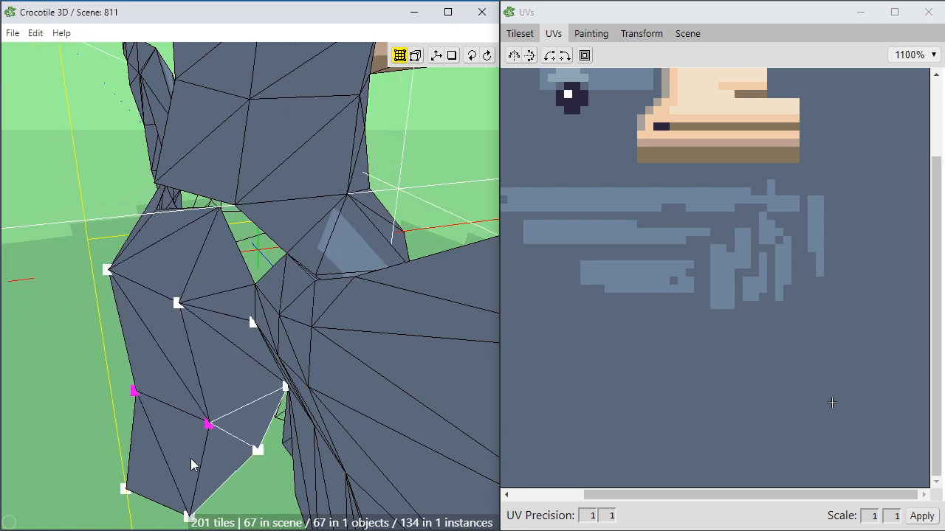
{"action": "key", "text": "d"}
{"action": "left_click", "coordinate": [188, 466]}
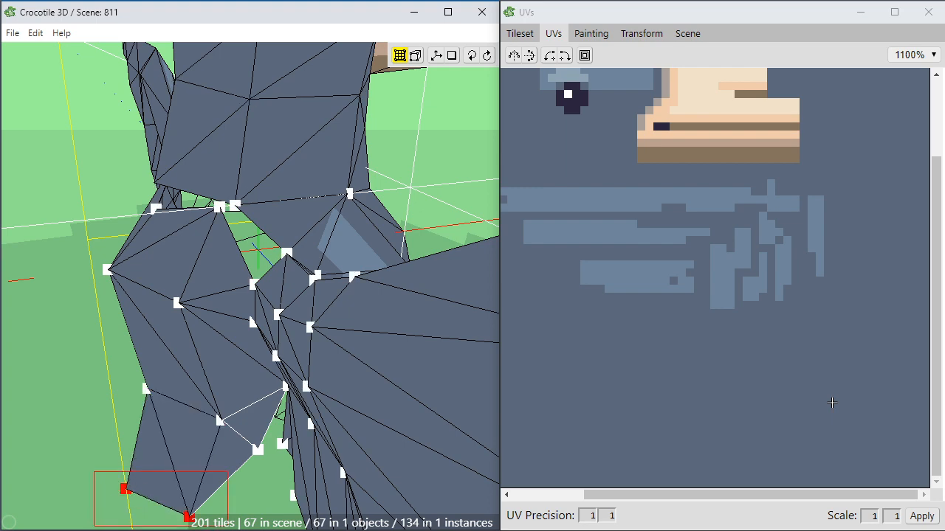
Move the two bottom vertices of the back forward toward the belly's lower edge.
{"action": "key", "text": "d"}
{"action": "key", "text": "d"}
{"action": "key", "text": "d"}
{"action": "key", "text": "d"}
{"action": "left_click_drag", "start_coordinate": [227, 526], "coordinate": [229, 480]}
{"action": "key", "text": "space"}
{"action": "key", "text": "d"}
{"action": "key", "text": "d"}
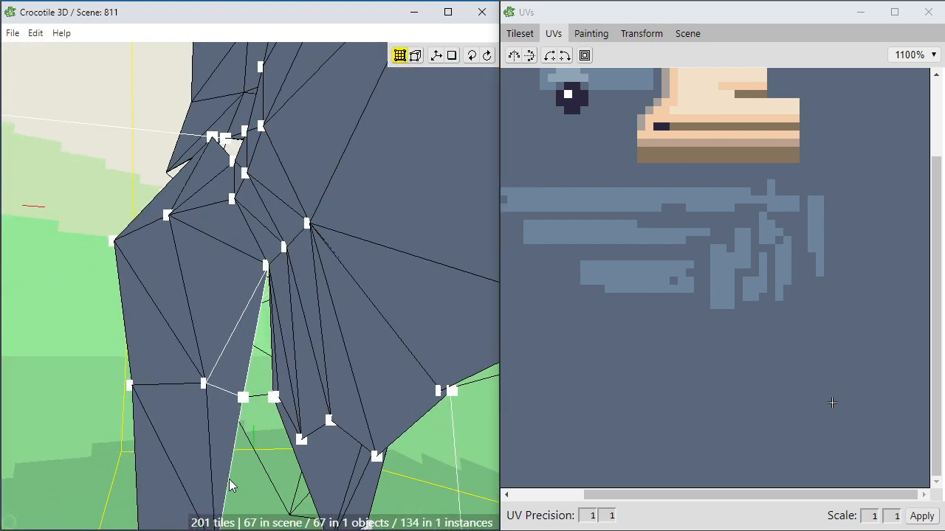
Move the back's top vertices up and onto the vertices at the base of the neck.
{"action": "key", "text": "space"}
{"action": "left_click_drag", "start_coordinate": [196, 345], "coordinate": [177, 314]}
{"action": "left_click_drag", "start_coordinate": [375, 185], "coordinate": [151, 242]}
{"action": "key", "text": "w"}
{"action": "key", "text": "w"}
{"action": "left_click", "coordinate": [276, 242]}
{"action": "key", "text": "space"}
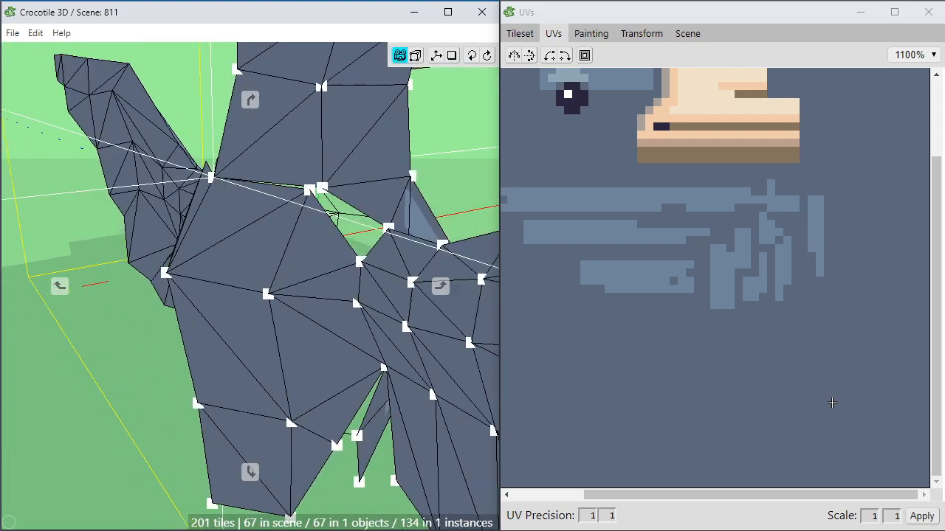
{"action": "key", "text": "space"}
{"action": "mouse_move", "coordinate": [258, 253]}
{"action": "left_mouse_down"}
{"action": "mouse_move", "coordinate": [303, 260]}
{"action": "mouse_move", "coordinate": [294, 249]}
{"action": "mouse_move", "coordinate": [258, 253]}
{"action": "mouse_move", "coordinate": [277, 262]}
{"action": "mouse_move", "coordinate": [265, 207]}
{"action": "mouse_move", "coordinate": [263, 245]}
{"action": "left_mouse_up"}
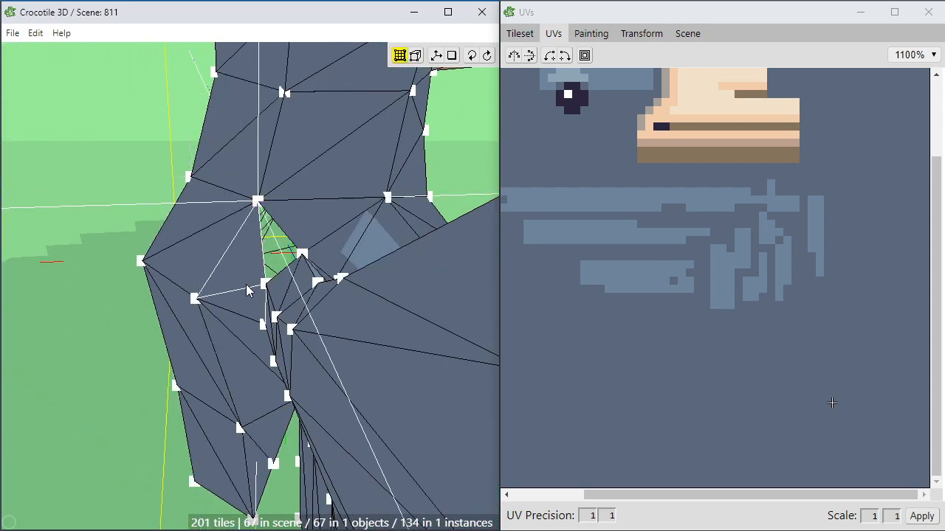
Move the two vertices of the row below the neck farther forward to flatten the back, and deselect them.
{"action": "key", "text": "space"}
{"action": "left_click_drag", "start_coordinate": [248, 290], "coordinate": [199, 302]}
{"action": "left_click_drag", "start_coordinate": [179, 261], "coordinate": [237, 272]}
{"action": "key", "text": "d"}
{"action": "key", "text": "d"}
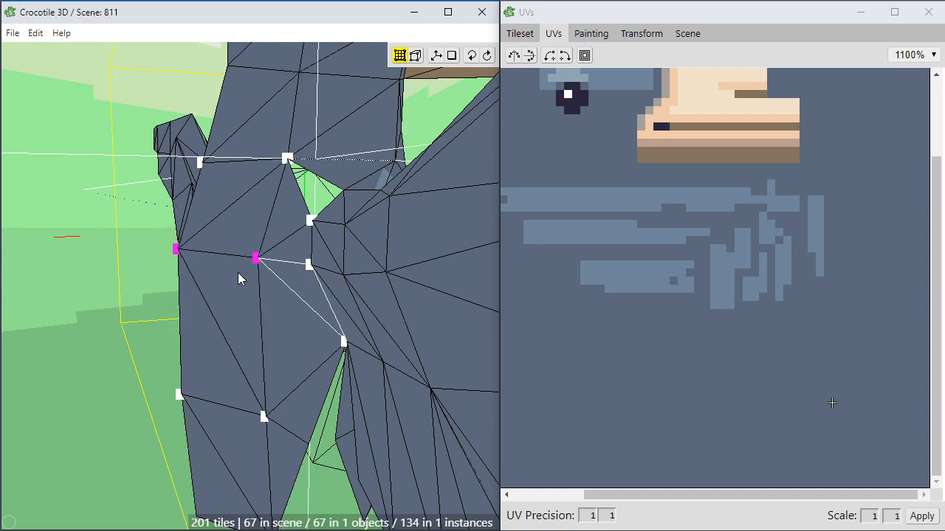
{"action": "left_click", "coordinate": [230, 276]}
{"action": "scroll", "coordinate": [250, 274], "scroll_direction": "down", "scroll_amount": 5}
Move the belly's lower side face outer vertex onto the wing's inner trailing-edge corner, and check the joint from back and front.
{"action": "key", "text": "space"}
{"action": "left_click_drag", "start_coordinate": [250, 275], "coordinate": [317, 275]}
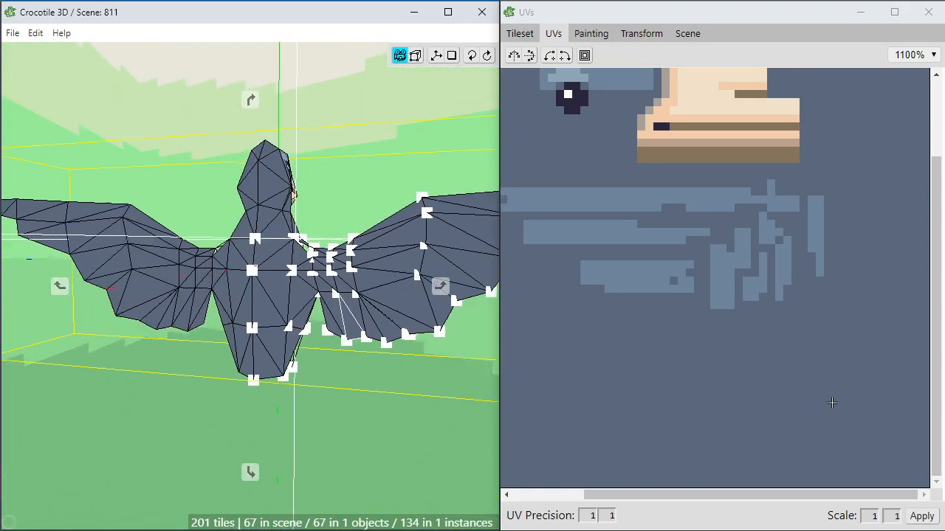
{"action": "right_click_drag", "start_coordinate": [318, 274], "coordinate": [247, 274]}
{"action": "scroll", "coordinate": [318, 383], "scroll_direction": "up", "scroll_amount": 5}
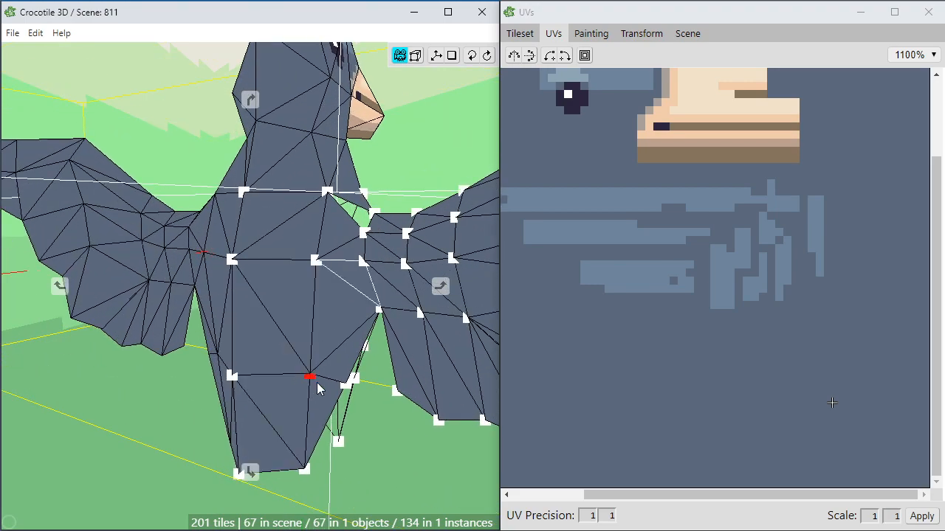
{"action": "right_click_drag", "start_coordinate": [318, 383], "coordinate": [224, 400]}
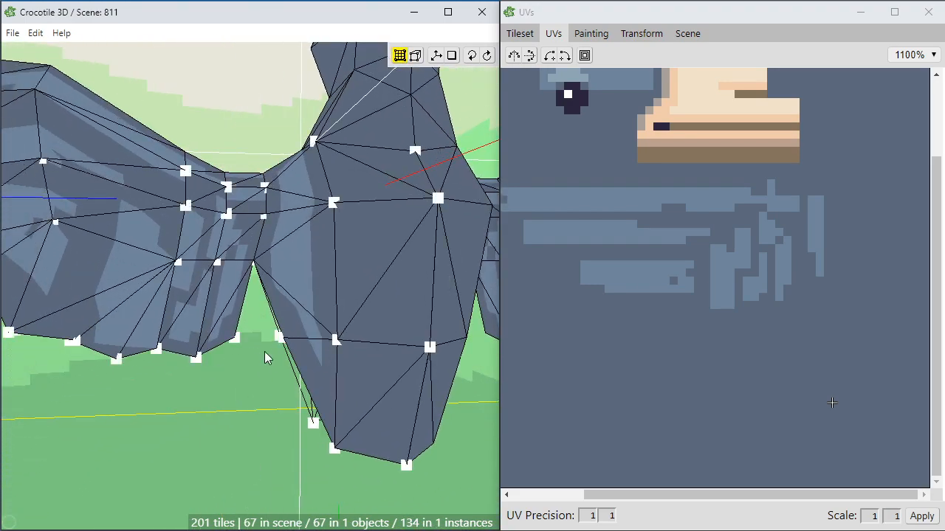
{"action": "left_click", "coordinate": [292, 329]}
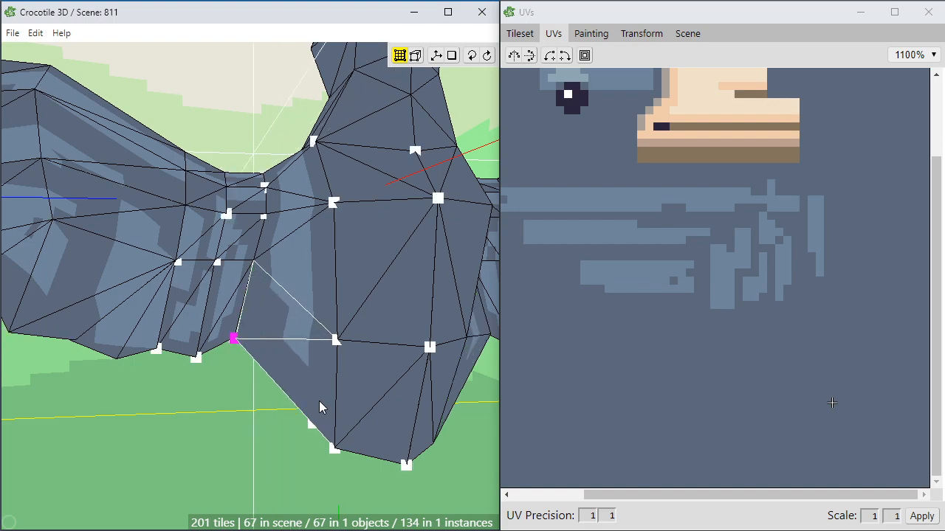
{"action": "scroll", "coordinate": [319, 400], "scroll_direction": "down", "scroll_amount": 5}
{"action": "right_click_drag", "start_coordinate": [273, 427], "coordinate": [428, 427]}
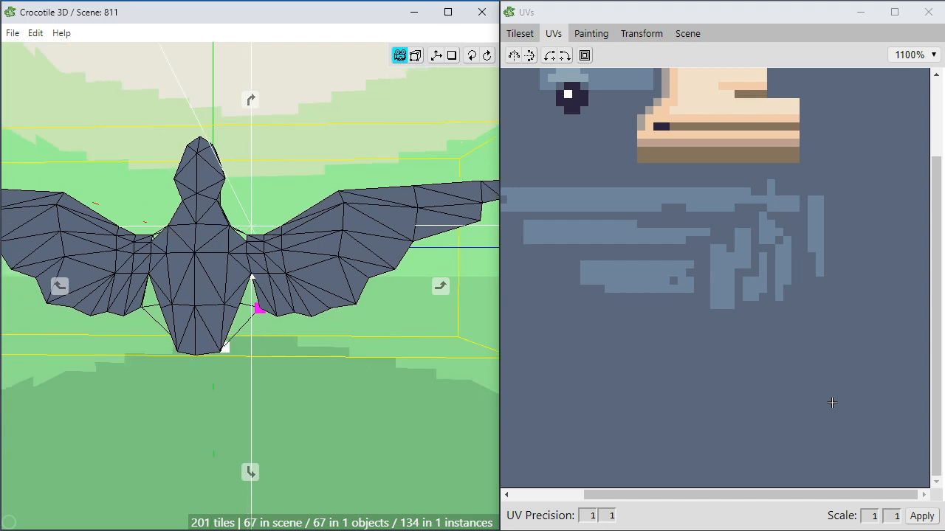
{"action": "right_click_drag", "start_coordinate": [295, 427], "coordinate": [219, 424]}
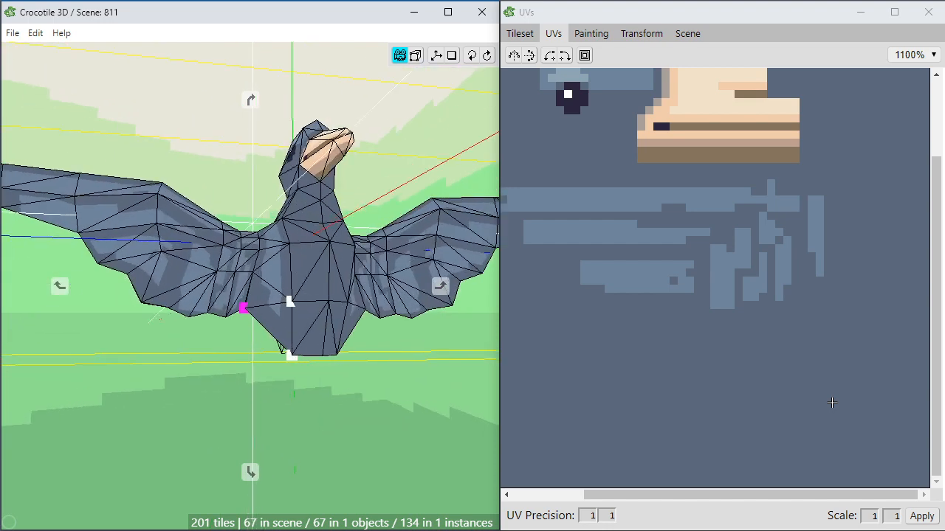
{"action": "scroll", "coordinate": [219, 425], "scroll_direction": "up", "scroll_amount": 2}
{"action": "scroll", "coordinate": [219, 423], "scroll_direction": "up", "scroll_amount": 1}
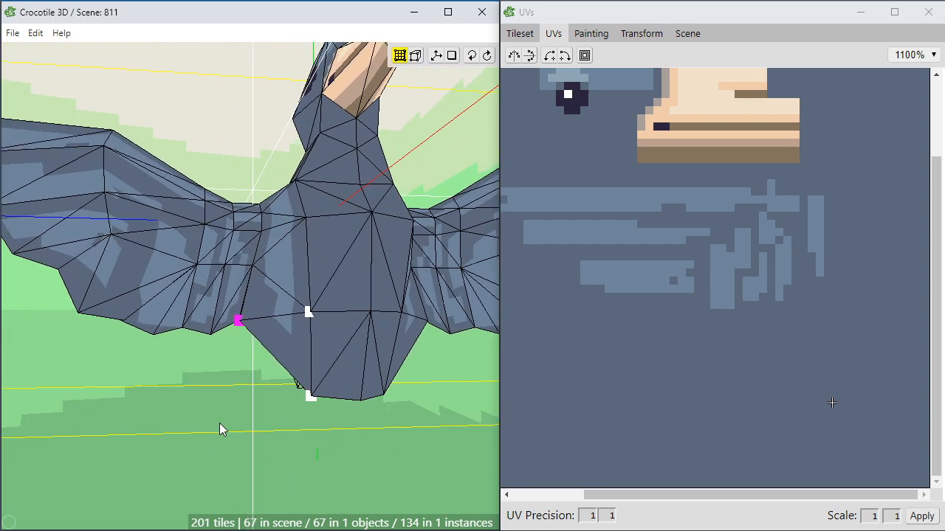
{"action": "scroll", "coordinate": [235, 402], "scroll_direction": "up", "scroll_amount": 1}
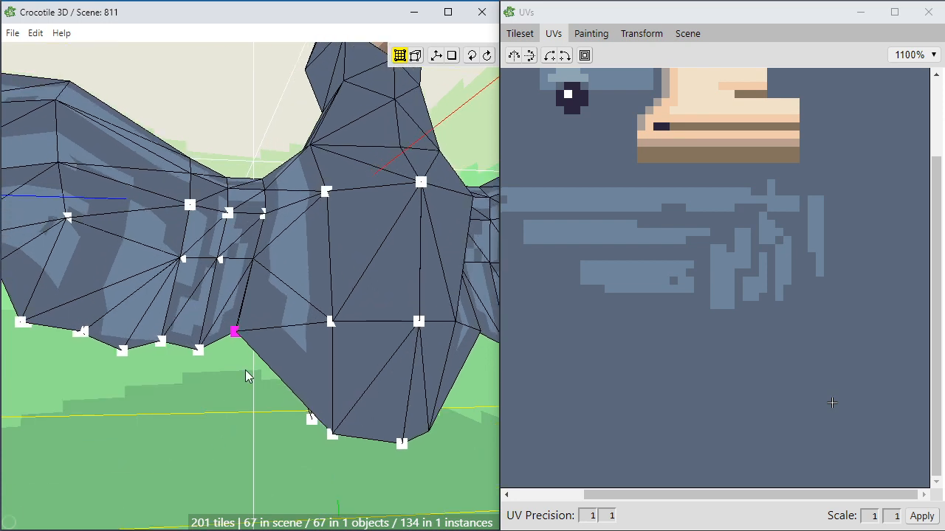
Fine-tune the outer vertex's position at the wing's trailing-edge corner and flip the lower side face beside the belly.
{"action": "key", "text": "space"}
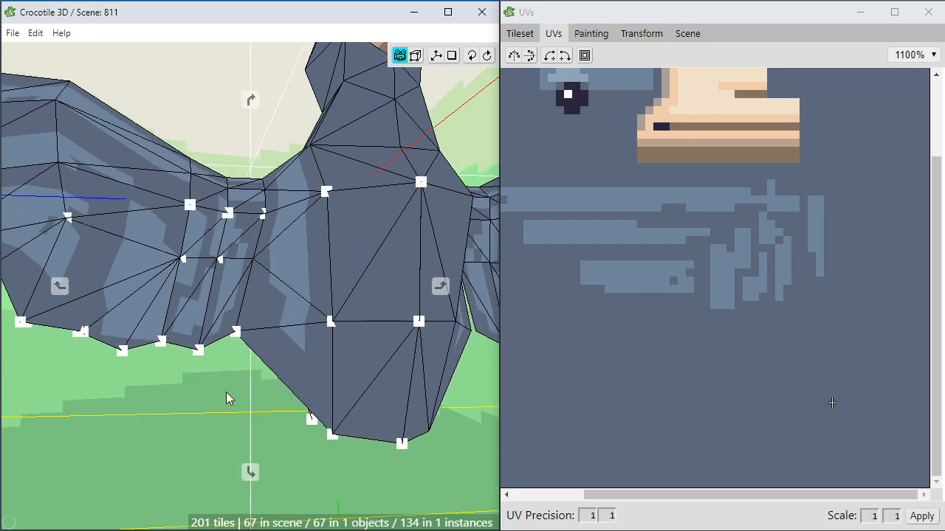
{"action": "left_click_drag", "start_coordinate": [225, 392], "coordinate": [203, 392]}
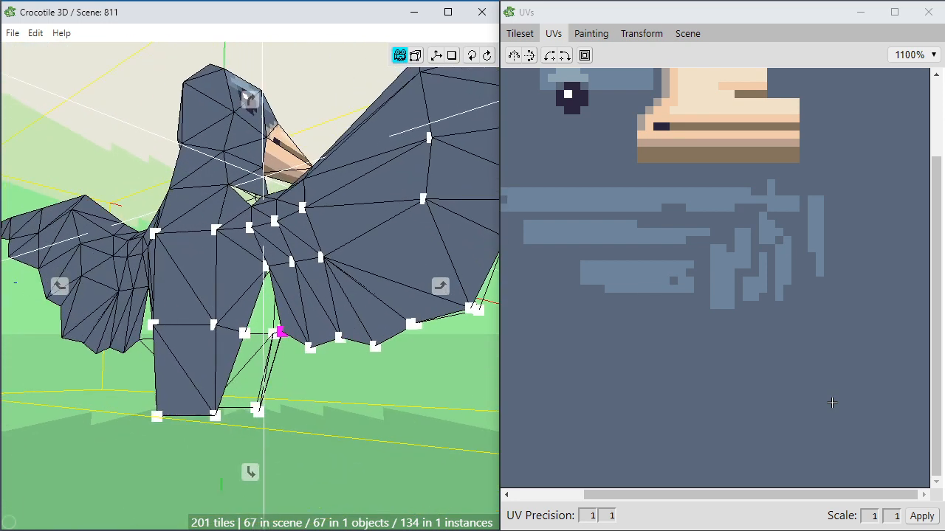
{"action": "left_click_drag", "start_coordinate": [258, 319], "coordinate": [279, 357]}
{"action": "key", "text": "space"}
{"action": "key", "text": "space"}
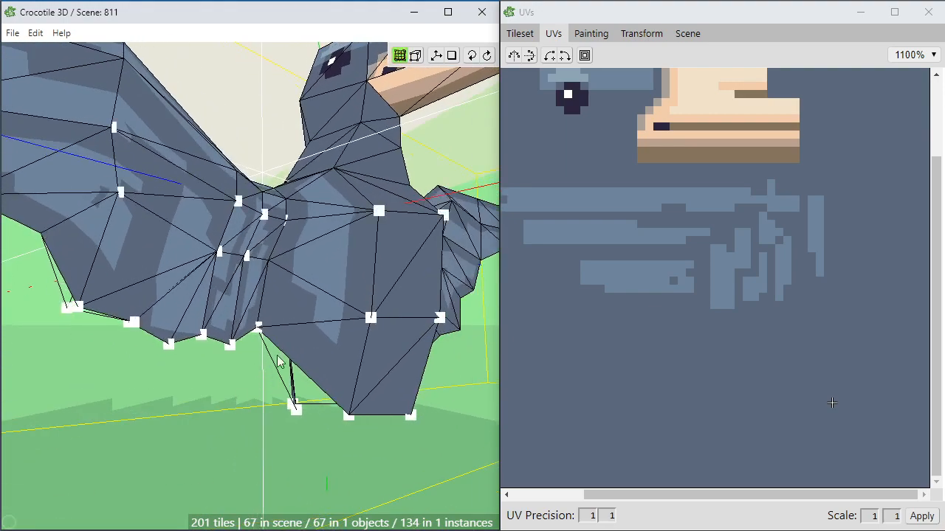
{"action": "left_click", "coordinate": [307, 318]}
{"action": "key", "text": "f"}
Examine the belly, back and side faces from above and from the side of the bird.
{"action": "key", "text": "space"}
{"action": "left_click_drag", "start_coordinate": [320, 402], "coordinate": [239, 445]}
{"action": "key", "text": "space"}
{"action": "left_click", "coordinate": [220, 426]}
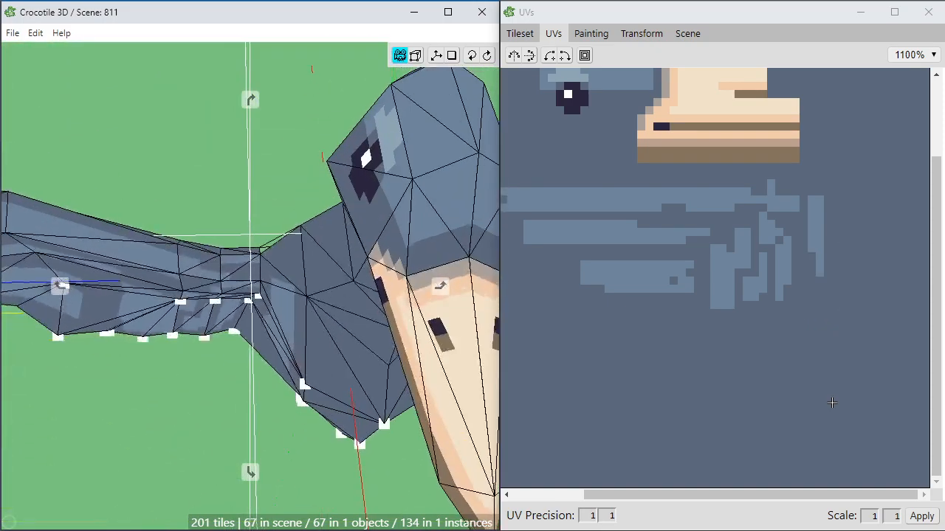
{"action": "left_click_drag", "start_coordinate": [355, 419], "coordinate": [391, 446]}
{"action": "left_click_drag", "start_coordinate": [418, 418], "coordinate": [428, 446]}
{"action": "key", "text": "space"}
{"action": "left_click_drag", "start_coordinate": [280, 414], "coordinate": [223, 369]}
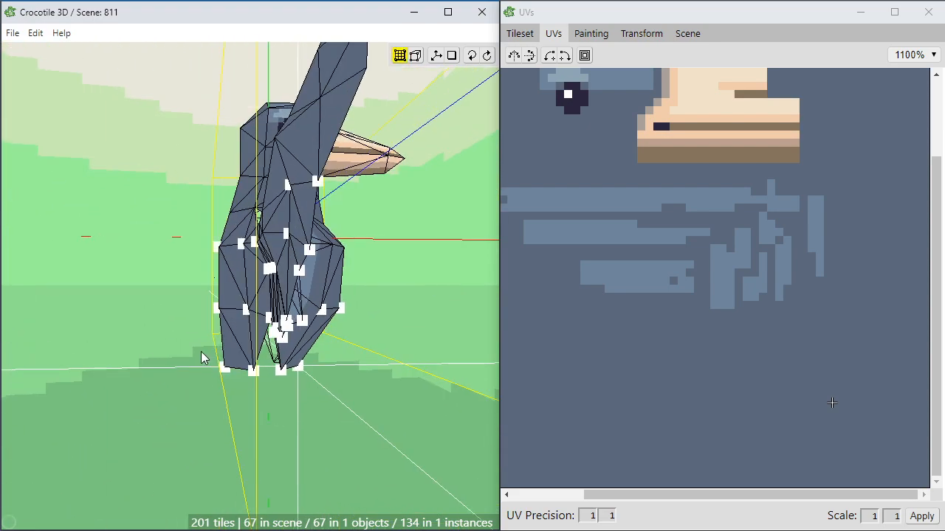
Examine the open gap between the belly, the lower side face and the wing from the back, front and side.
{"action": "key", "text": "a"}
{"action": "key", "text": "a"}
{"action": "key", "text": "a"}
{"action": "left_click_drag", "start_coordinate": [268, 397], "coordinate": [332, 402]}
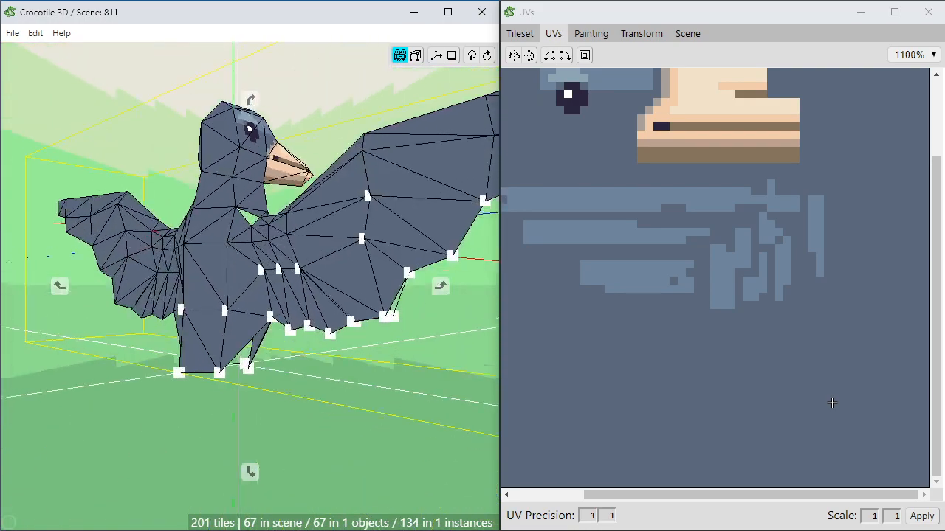
{"action": "scroll", "coordinate": [293, 406], "scroll_direction": "up", "scroll_amount": 5}
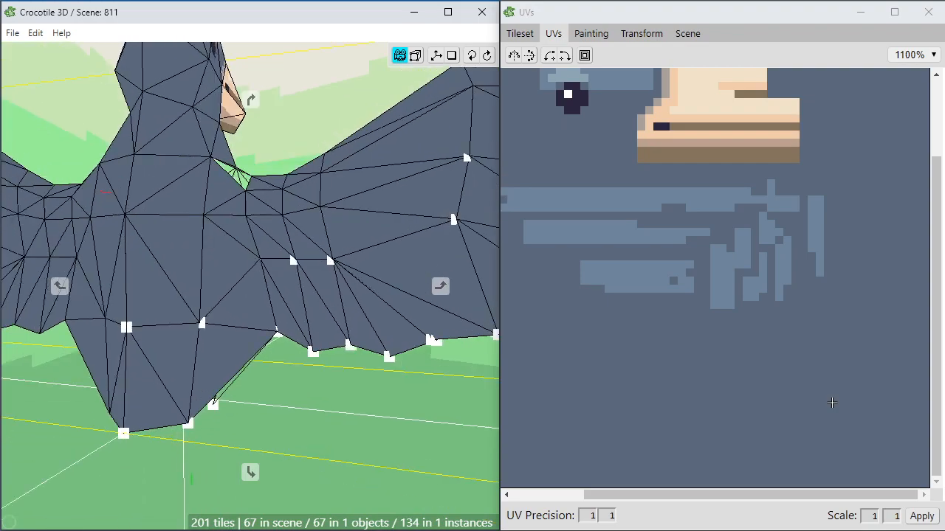
{"action": "scroll", "coordinate": [292, 406], "scroll_direction": "down", "scroll_amount": 5}
{"action": "left_click_drag", "start_coordinate": [292, 407], "coordinate": [148, 415]}
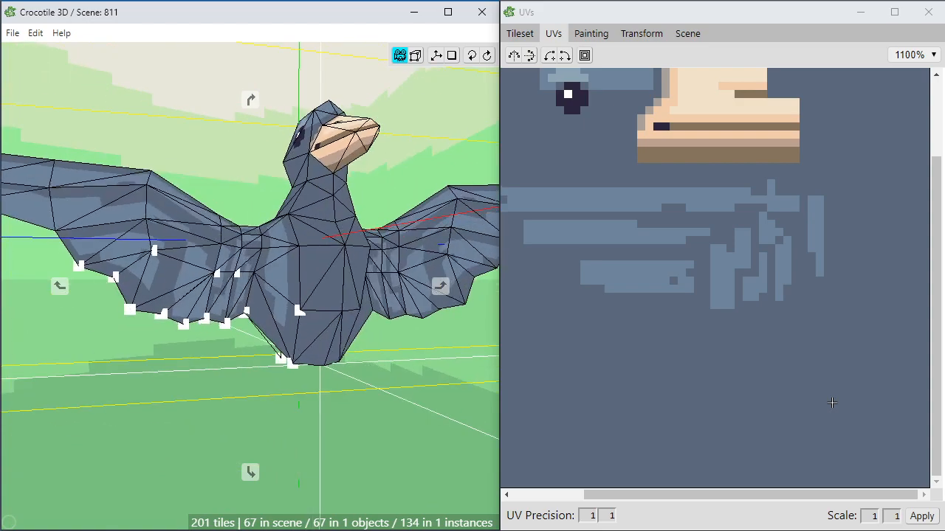
{"action": "right_click_drag", "start_coordinate": [347, 358], "coordinate": [310, 356]}
{"action": "scroll", "coordinate": [310, 357], "scroll_direction": "up", "scroll_amount": 3}
{"action": "middle_click_drag", "start_coordinate": [438, 491], "coordinate": [385, 429]}
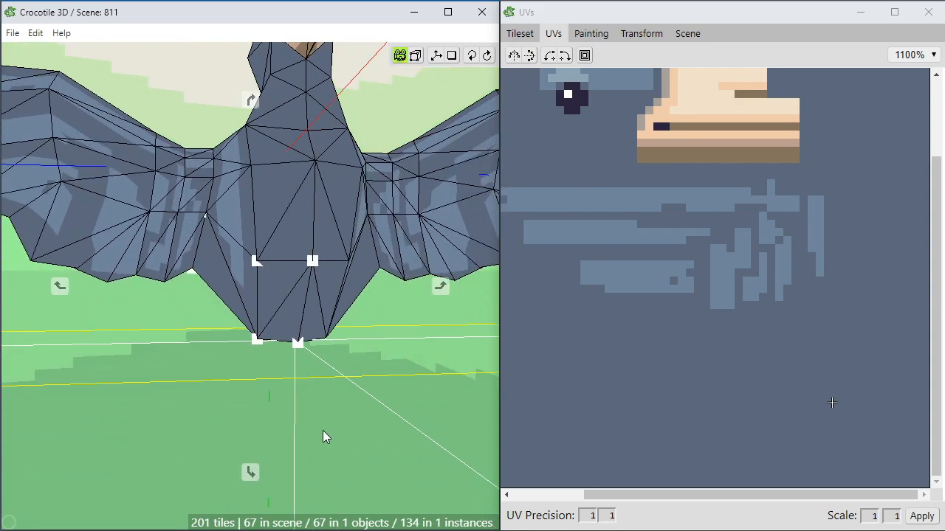
{"action": "mouse_move", "coordinate": [315, 350]}
{"action": "right_mouse_down"}
{"action": "mouse_move", "coordinate": [402, 350]}
{"action": "mouse_move", "coordinate": [313, 348]}
{"action": "right_mouse_up"}
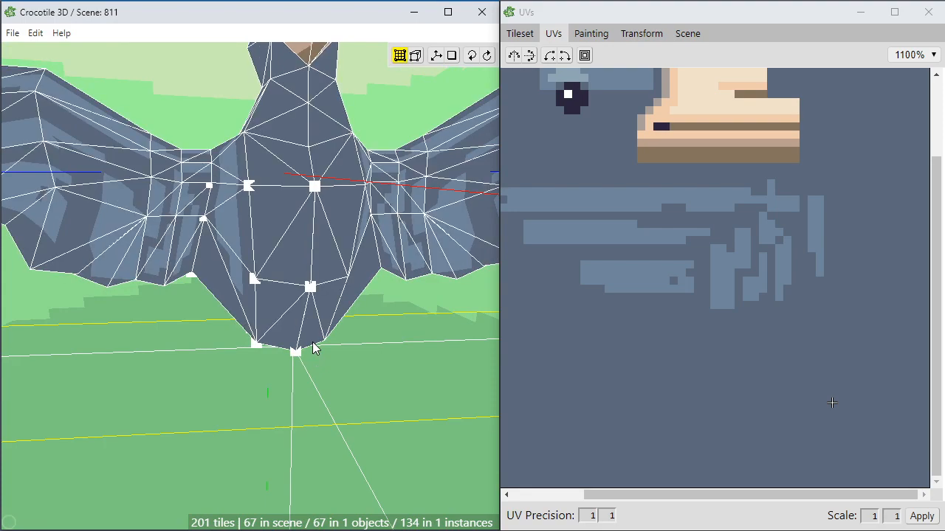
{"action": "right_click_drag", "start_coordinate": [278, 382], "coordinate": [199, 369]}
{"action": "left_click_drag", "start_coordinate": [174, 356], "coordinate": [310, 357]}
{"action": "scroll", "coordinate": [182, 358], "scroll_direction": "down", "scroll_amount": 2}
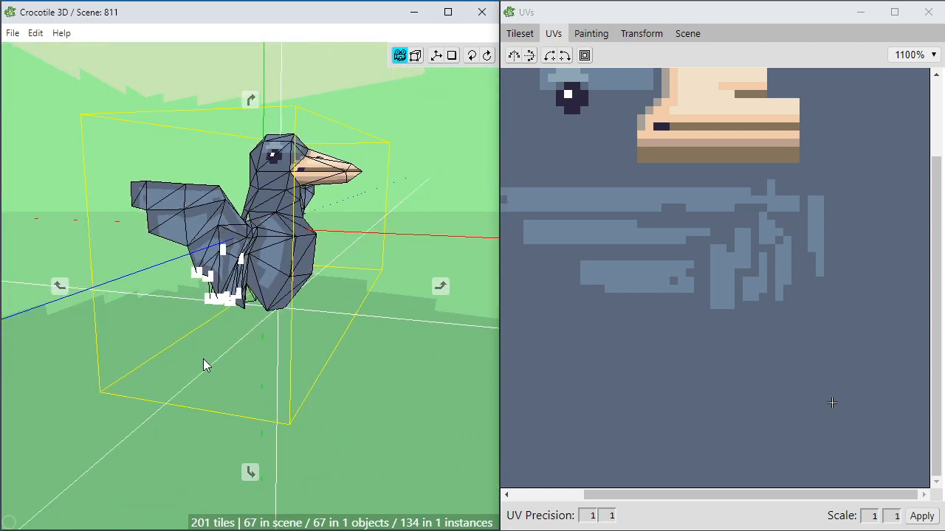
{"action": "scroll", "coordinate": [204, 359], "scroll_direction": "up", "scroll_amount": 4}
{"action": "left_click_drag", "start_coordinate": [204, 358], "coordinate": [232, 376]}
{"action": "key", "text": "space"}
{"action": "key", "text": "space"}
{"action": "left_click_drag", "start_coordinate": [220, 313], "coordinate": [157, 317]}
{"action": "scroll", "coordinate": [208, 321], "scroll_direction": "up", "scroll_amount": 2}
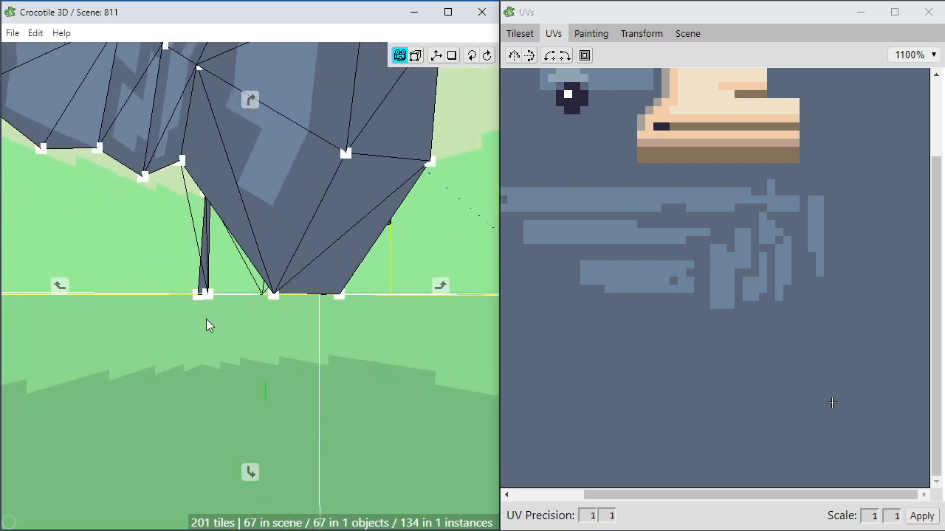
Duplicate the lower side face beside the belly and move the copy outward and down below the original.
{"action": "left_click", "coordinate": [267, 225]}
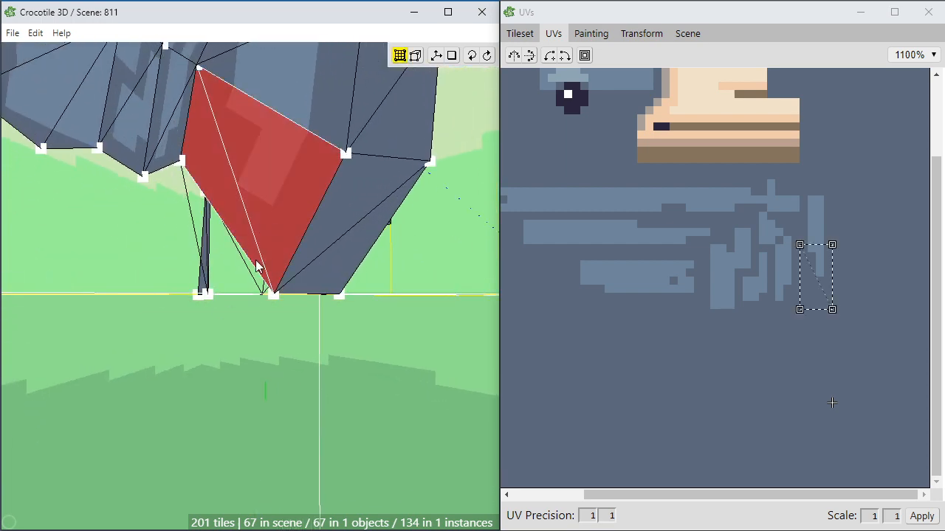
{"action": "key", "text": "ctrl+d"}
{"action": "key", "text": "s"}
{"action": "key", "text": "s"}
{"action": "key", "text": "s"}
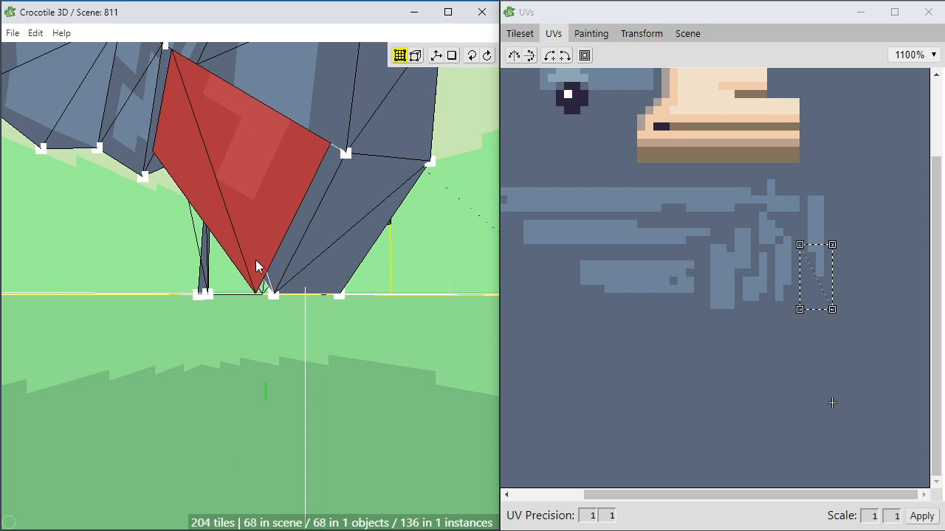
{"action": "key", "text": "s"}
{"action": "key", "text": "s"}
{"action": "key", "text": "s"}
{"action": "key", "text": "s"}
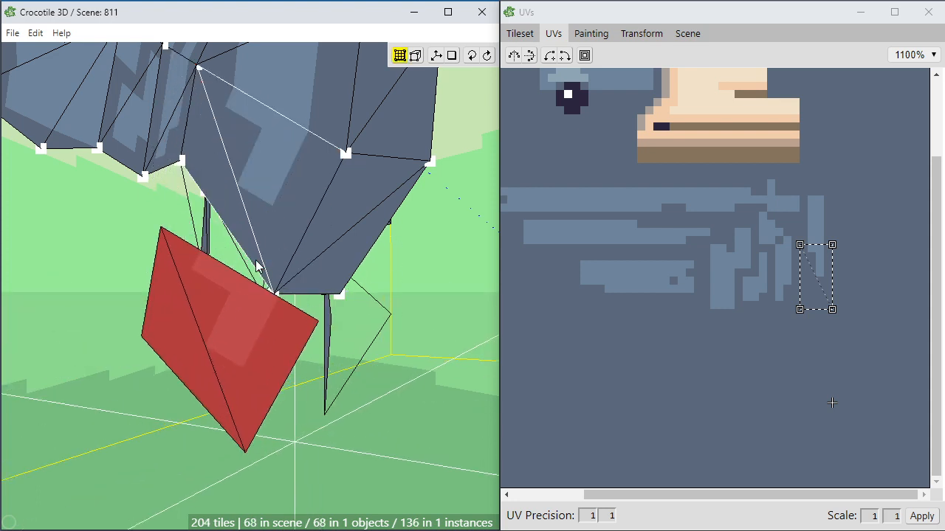
Move the copy's two upper vertices onto the belly's lower corner and the wing's inner trailing-edge corner.
{"action": "key", "text": "Escape"}
{"action": "left_click_drag", "start_coordinate": [318, 322], "coordinate": [274, 294]}
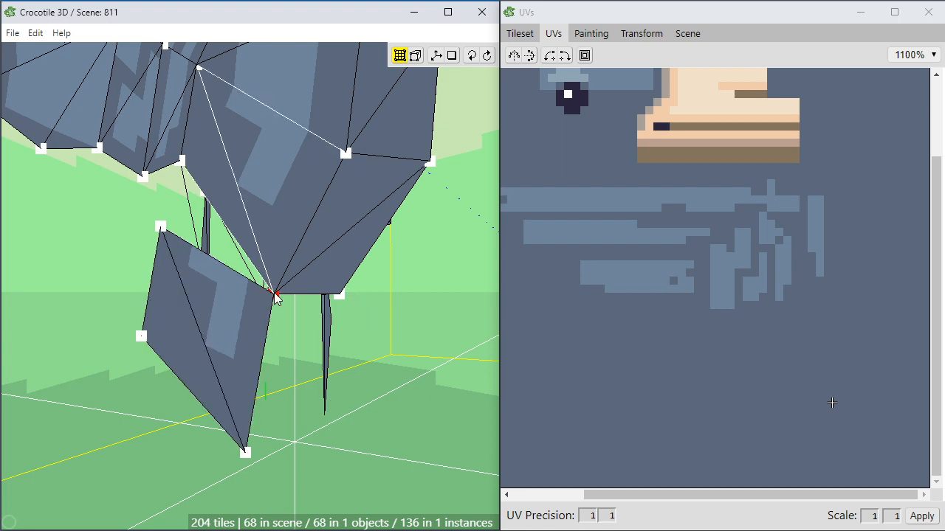
{"action": "left_click_drag", "start_coordinate": [159, 231], "coordinate": [185, 169]}
{"action": "middle_click_drag", "start_coordinate": [172, 377], "coordinate": [181, 358]}
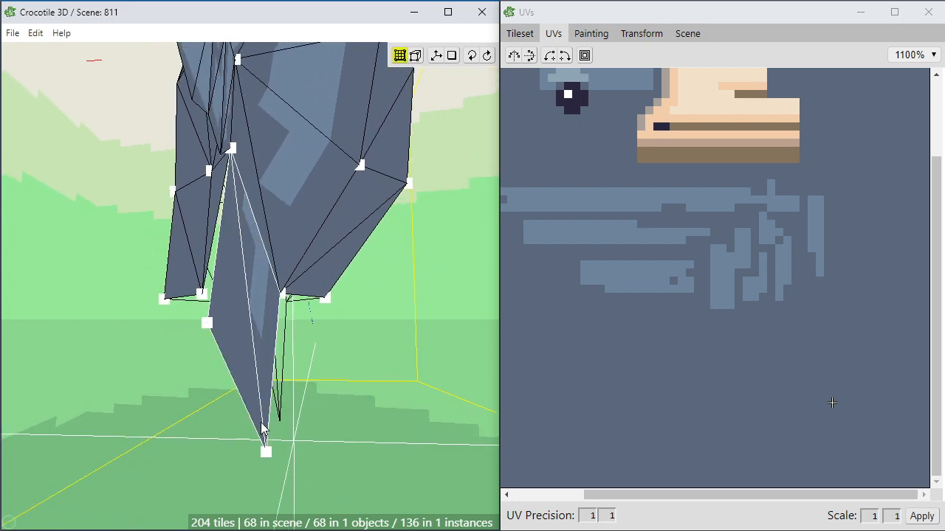
Raise the copied face's lowest vertex and shift it to just below the belly's lower corner.
{"action": "key", "text": "e"}
{"action": "key", "text": "e"}
{"action": "key", "text": "d"}
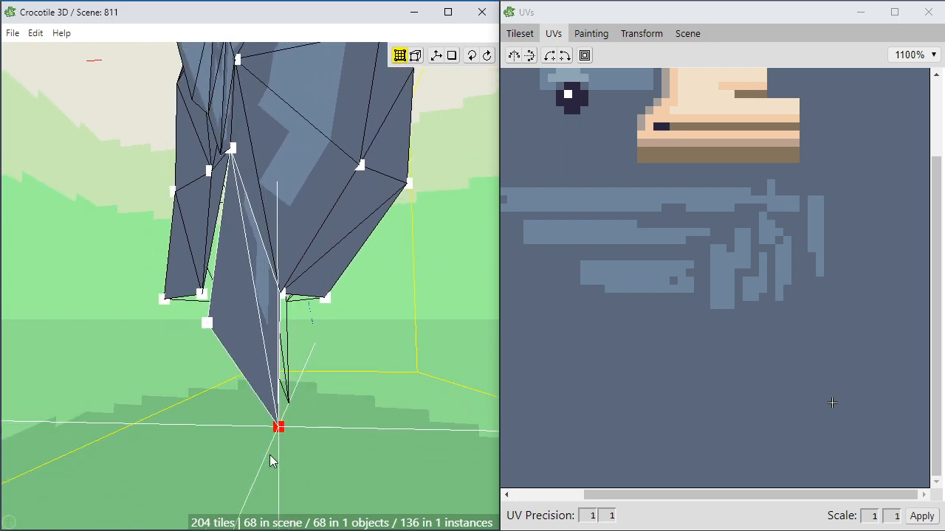
{"action": "key", "text": "d"}
{"action": "key", "text": "d"}
{"action": "key", "text": "e"}
{"action": "key", "text": "e"}
{"action": "key", "text": "e"}
{"action": "key", "text": "e"}
{"action": "key", "text": "e"}
{"action": "key", "text": "e"}
{"action": "key", "text": "e"}
{"action": "key", "text": "a"}
{"action": "key", "text": "a"}
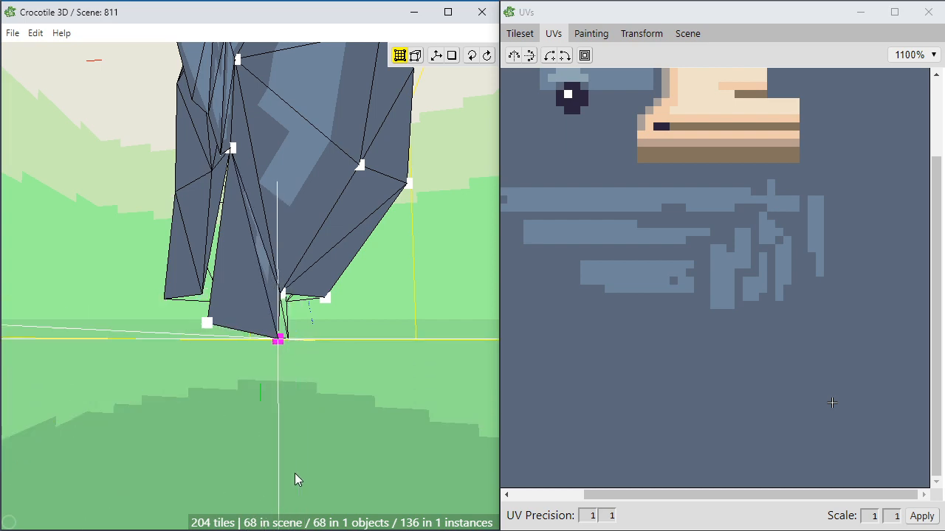
{"action": "middle_click_drag", "start_coordinate": [260, 478], "coordinate": [207, 483]}
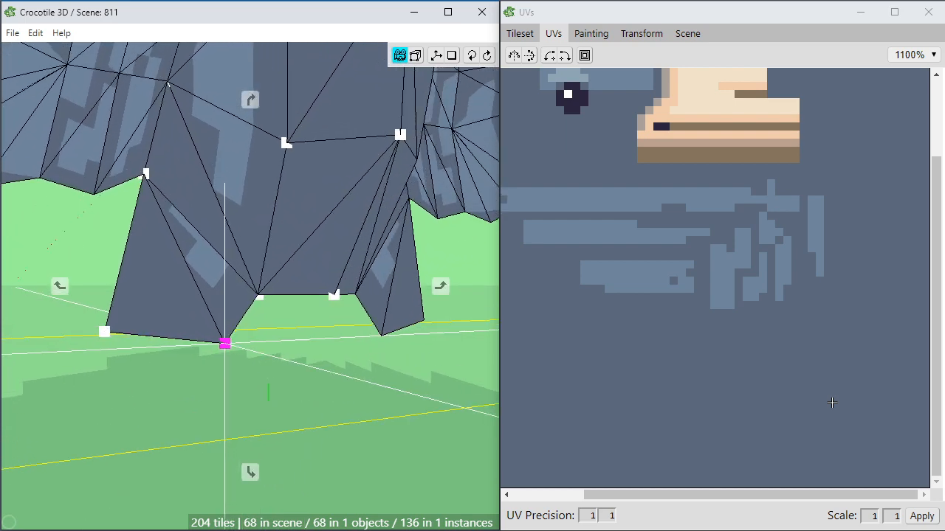
Try shifting the whole copied face sideways away from the belly, and undo the move.
{"action": "left_click", "coordinate": [183, 298]}
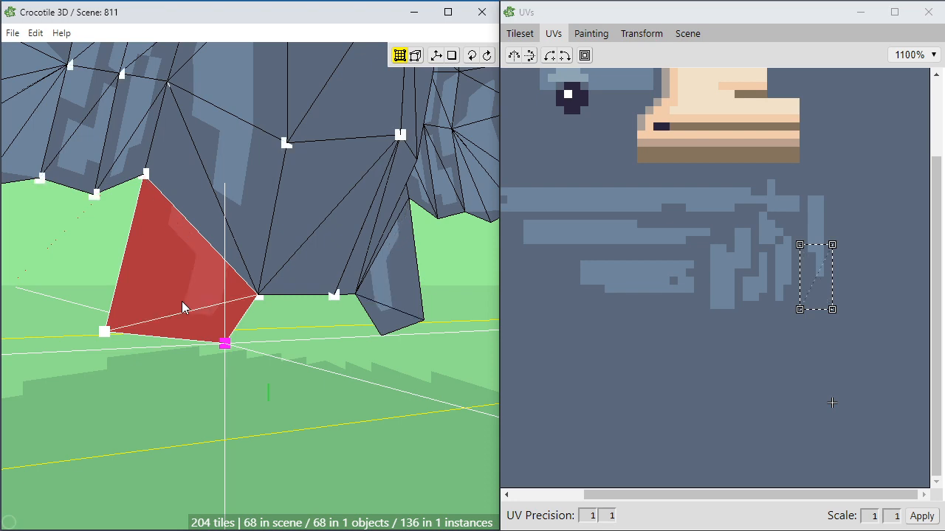
{"action": "middle_click_drag", "start_coordinate": [169, 315], "coordinate": [187, 353]}
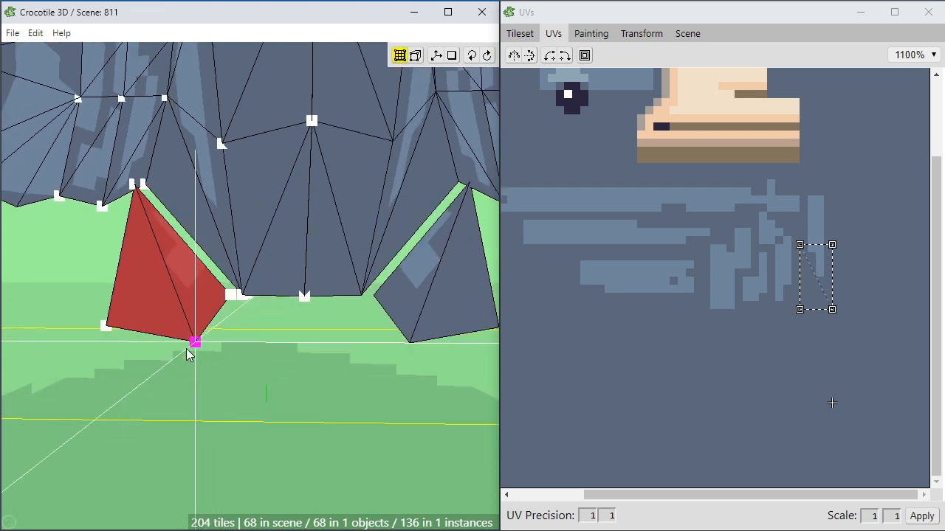
{"action": "key", "text": "ctrl+z"}
{"action": "key", "text": "ctrl+z"}
{"action": "key", "text": "ctrl+y"}
{"action": "key", "text": "ctrl+y"}
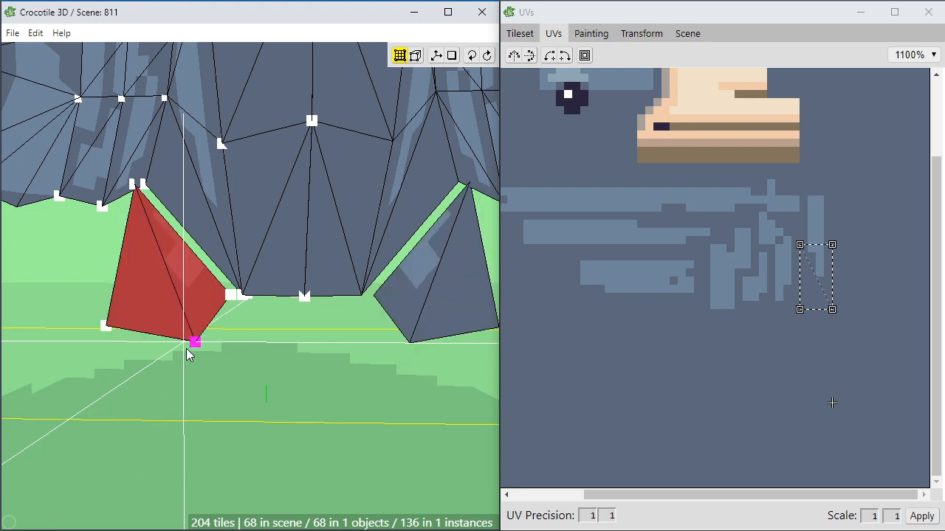
{"action": "key", "text": "ctrl+z"}
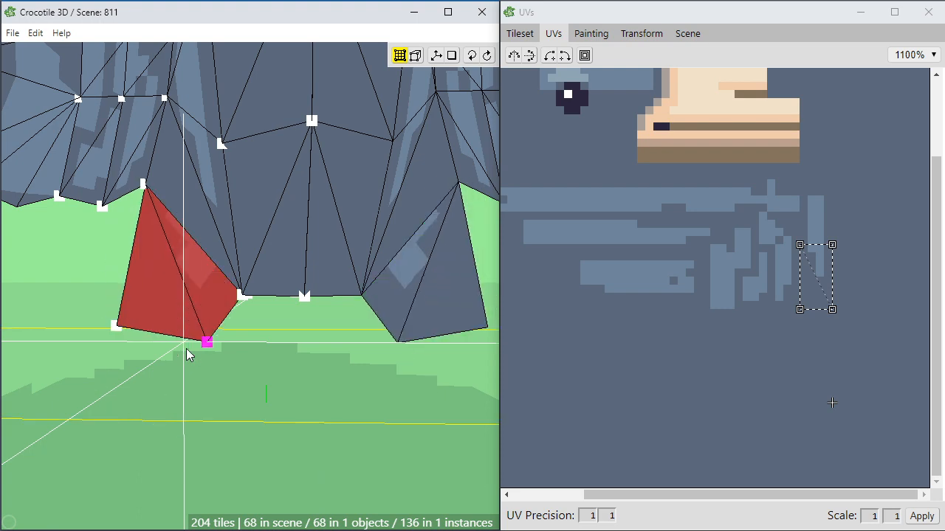
Move the copied face's outer lower vertex inward, close to its other lower vertex, to narrow the flap.
{"action": "left_click", "coordinate": [190, 293]}
{"action": "key", "text": "a"}
{"action": "key", "text": "a"}
{"action": "key", "text": "a"}
{"action": "key", "text": "space"}
{"action": "left_click_drag", "start_coordinate": [177, 389], "coordinate": [209, 365]}
{"action": "left_click", "coordinate": [122, 349]}
{"action": "key", "text": "d"}
{"action": "key", "text": "d"}
{"action": "key", "text": "d"}
{"action": "key", "text": "space"}
{"action": "scroll", "coordinate": [209, 365], "scroll_direction": "down", "scroll_amount": 3}
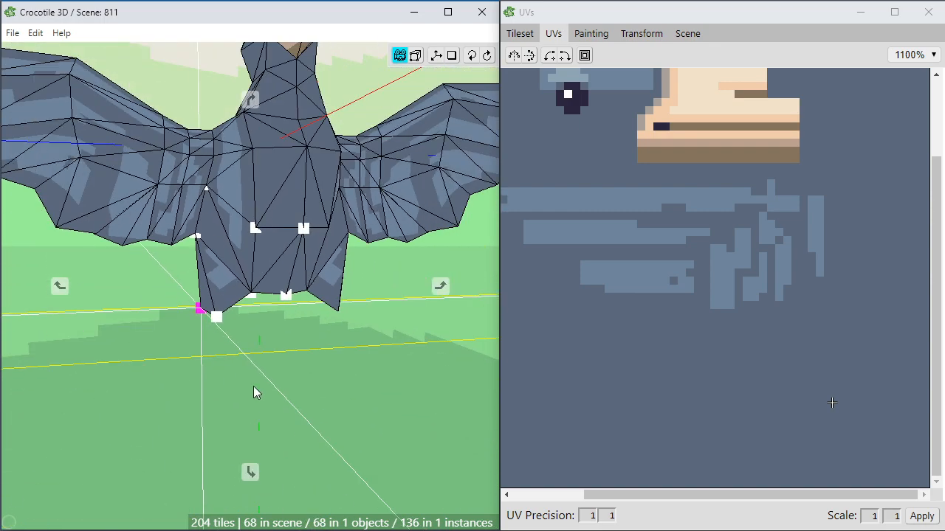
Lower the shared vertex joining the wing's trailing edge, side face and flap, and move it inward toward the belly.
{"action": "left_click_drag", "start_coordinate": [253, 386], "coordinate": [312, 418]}
{"action": "scroll", "coordinate": [313, 418], "scroll_direction": "up", "scroll_amount": 4}
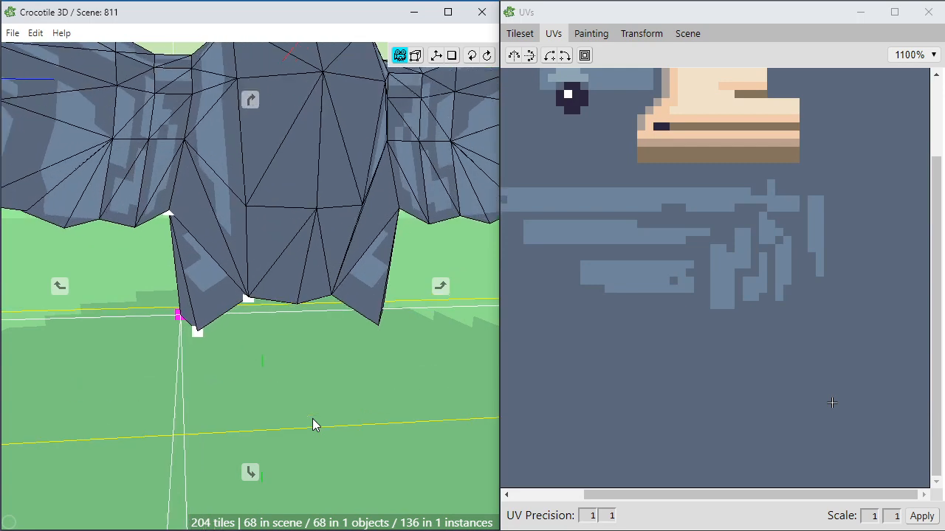
{"action": "key", "text": "space"}
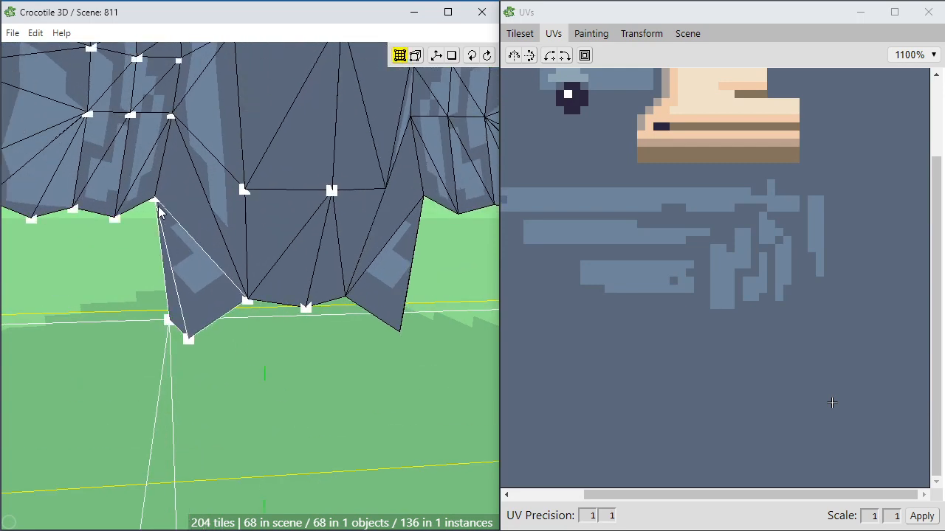
{"action": "key", "text": "s"}
{"action": "key", "text": "d"}
{"action": "key", "text": "d"}
{"action": "key", "text": "d"}
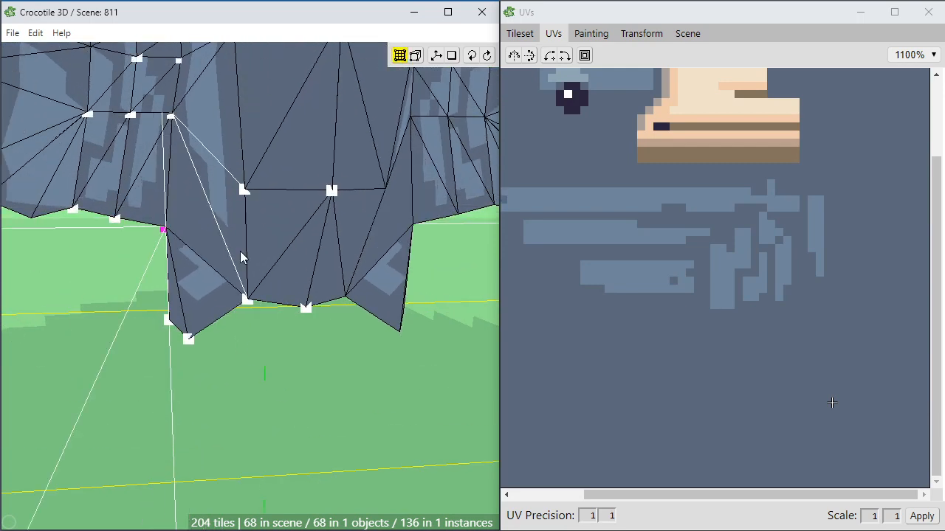
{"action": "key", "text": "s"}
{"action": "key", "text": "s"}
{"action": "key", "text": "s"}
{"action": "scroll", "coordinate": [243, 251], "scroll_direction": "down", "scroll_amount": 4}
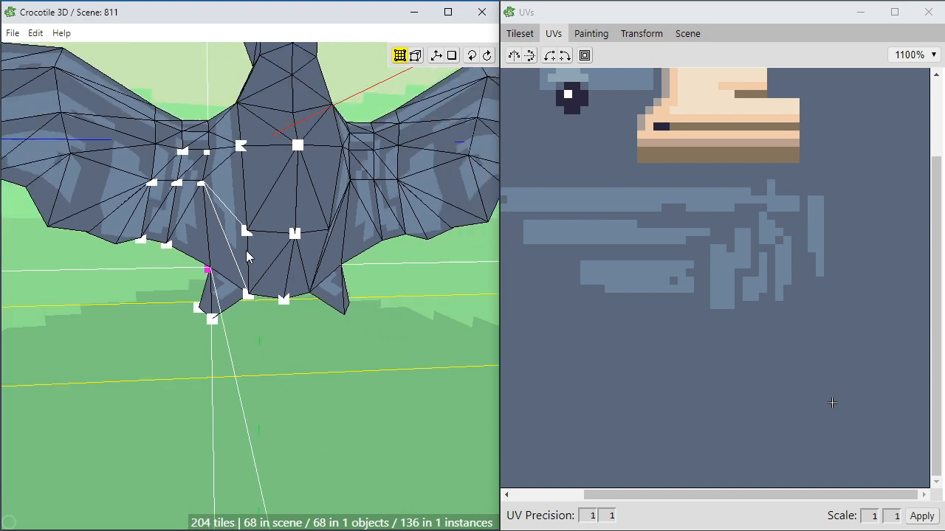
Check the flap joint from several angles and nudge the shared wing corner vertex slightly farther inward.
{"action": "key", "text": "space"}
{"action": "left_click_drag", "start_coordinate": [270, 403], "coordinate": [443, 391]}
{"action": "key", "text": "space"}
{"action": "scroll", "coordinate": [289, 403], "scroll_direction": "down", "scroll_amount": 2}
{"action": "middle_click_drag", "start_coordinate": [443, 391], "coordinate": [253, 427]}
{"action": "scroll", "coordinate": [273, 427], "scroll_direction": "up", "scroll_amount": 2}
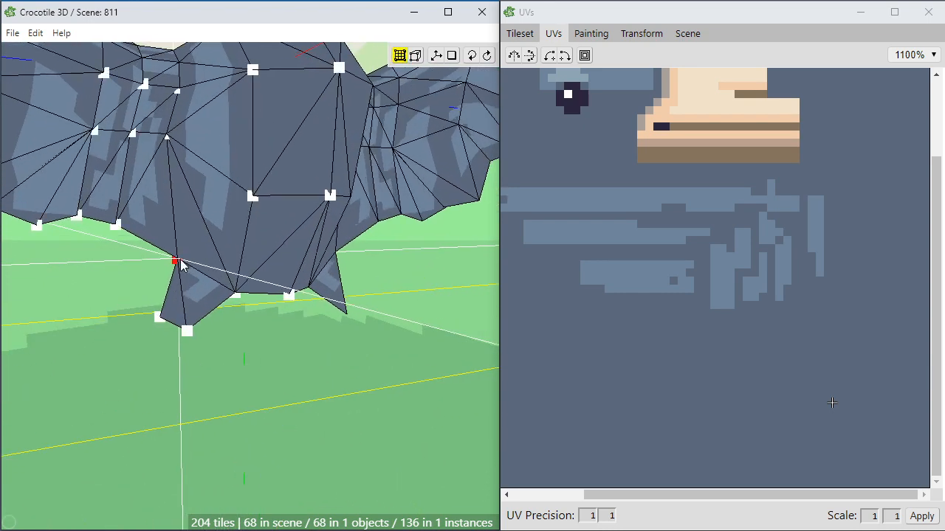
{"action": "key", "text": "d"}
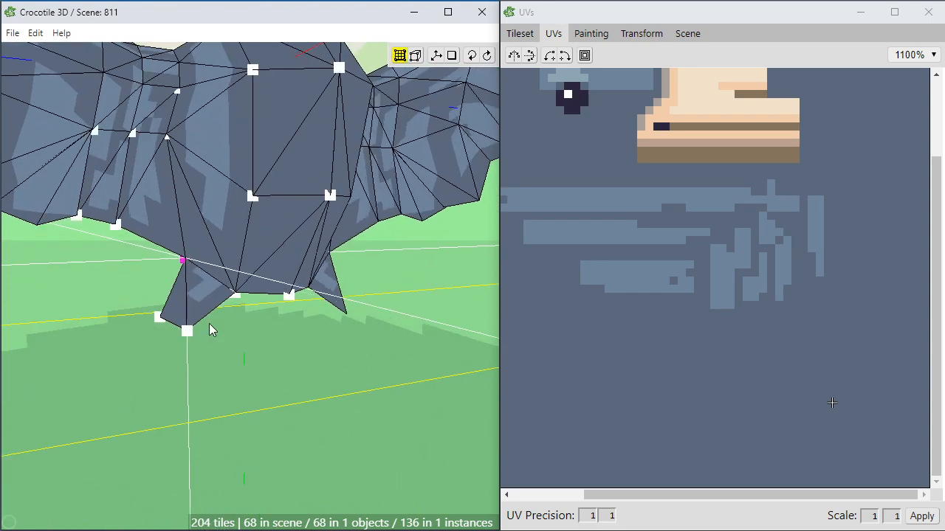
Move the flap's two lower vertices inward toward the belly and deselect them.
{"action": "left_click_drag", "start_coordinate": [123, 313], "coordinate": [208, 364]}
{"action": "key", "text": "d"}
{"action": "key", "text": "d"}
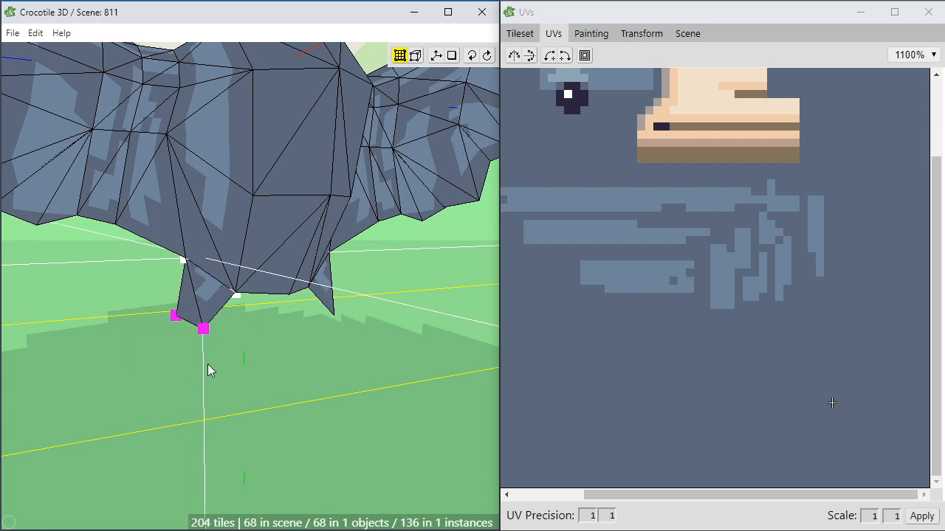
{"action": "left_click", "coordinate": [207, 364]}
Duplicate the flap face together with the belly's adjacent lower face and move the copies below the originals.
{"action": "scroll", "coordinate": [253, 339], "scroll_direction": "down", "scroll_amount": 3}
{"action": "right_click_drag", "start_coordinate": [253, 339], "coordinate": [227, 403]}
{"action": "left_click", "coordinate": [256, 330]}
{"action": "left_click", "coordinate": [211, 234]}
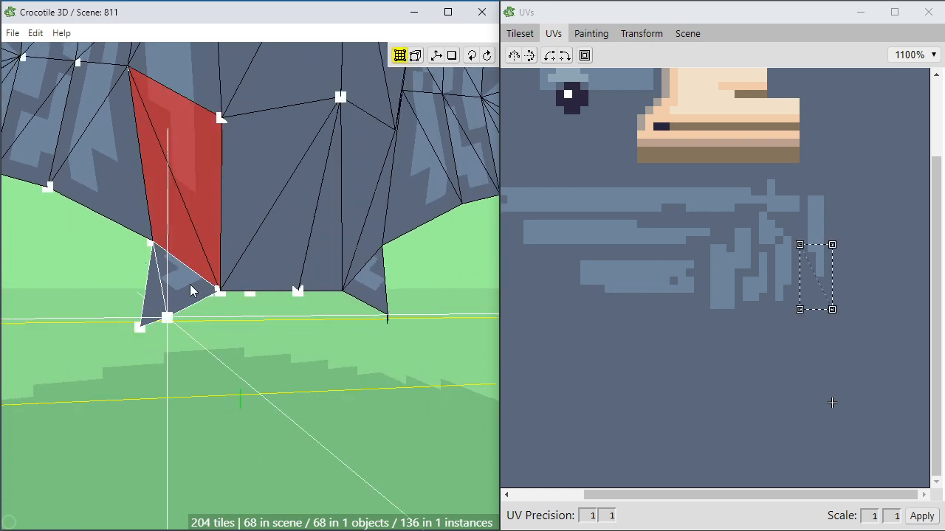
{"action": "left_click", "coordinate": [190, 290], "text": "shift"}
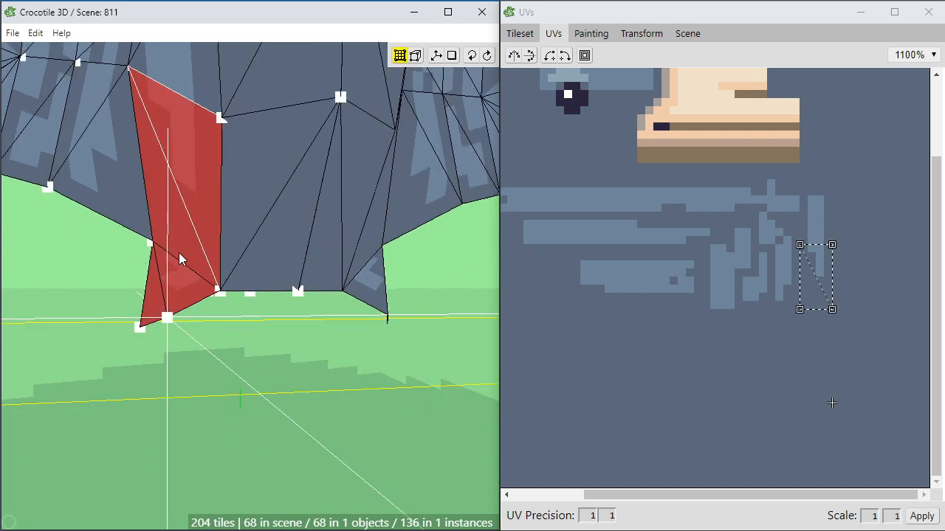
{"action": "left_click", "coordinate": [189, 298]}
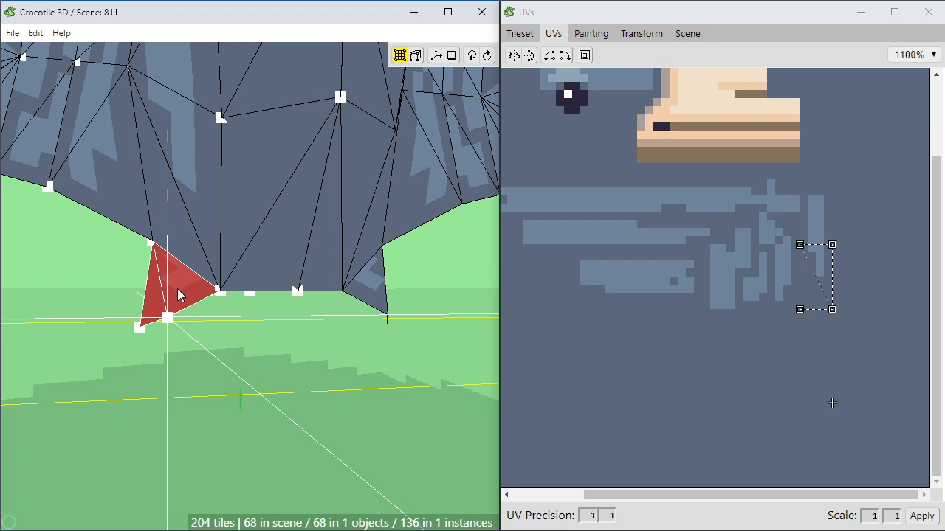
{"action": "right_click_drag", "start_coordinate": [300, 281], "coordinate": [325, 304]}
{"action": "left_click", "coordinate": [261, 241], "text": "shift"}
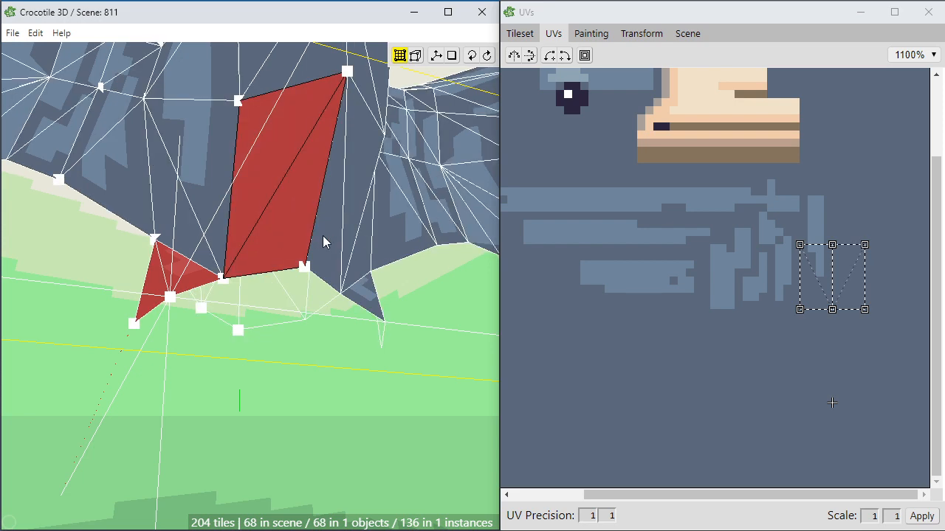
{"action": "key", "text": "ctrl+d"}
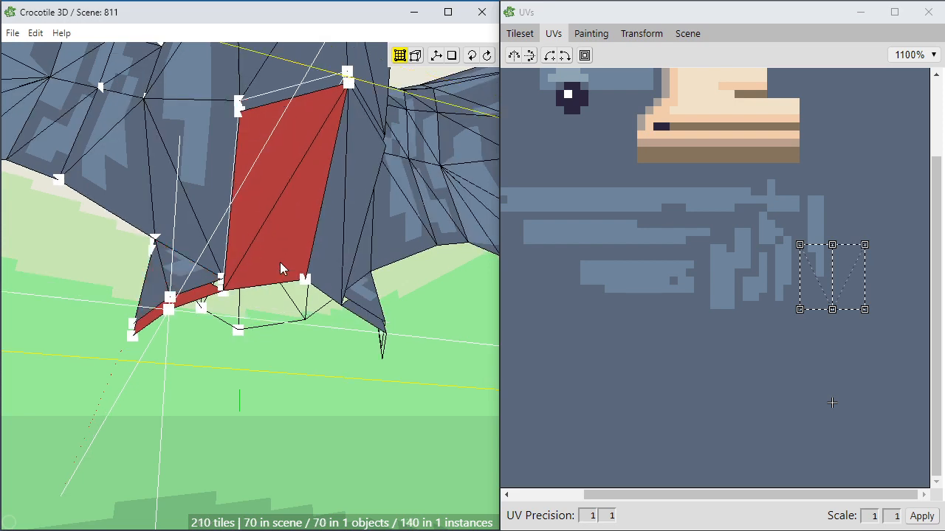
{"action": "left_click_drag", "start_coordinate": [280, 268], "coordinate": [172, 349]}
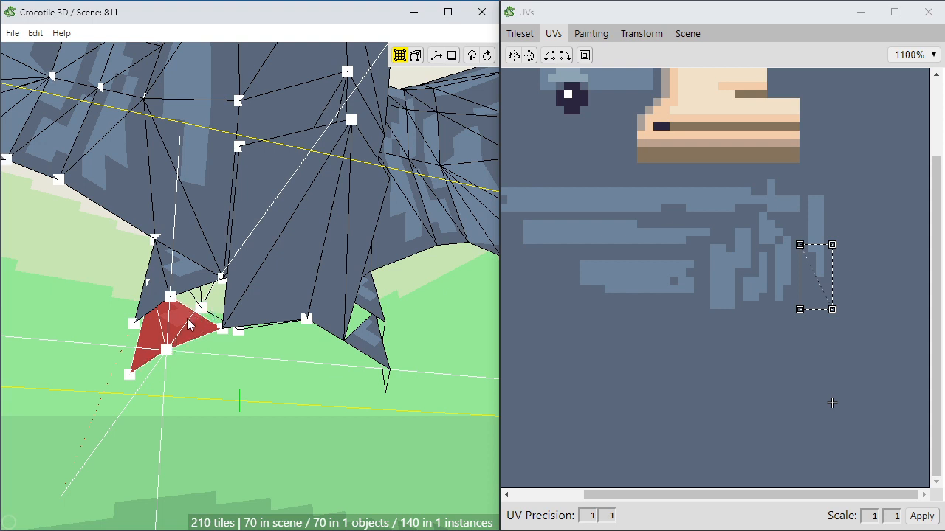
Detach the copied flap from the belly copy by shifting its upper vertices, and lower the copied flap face below the original.
{"action": "key", "text": "Escape"}
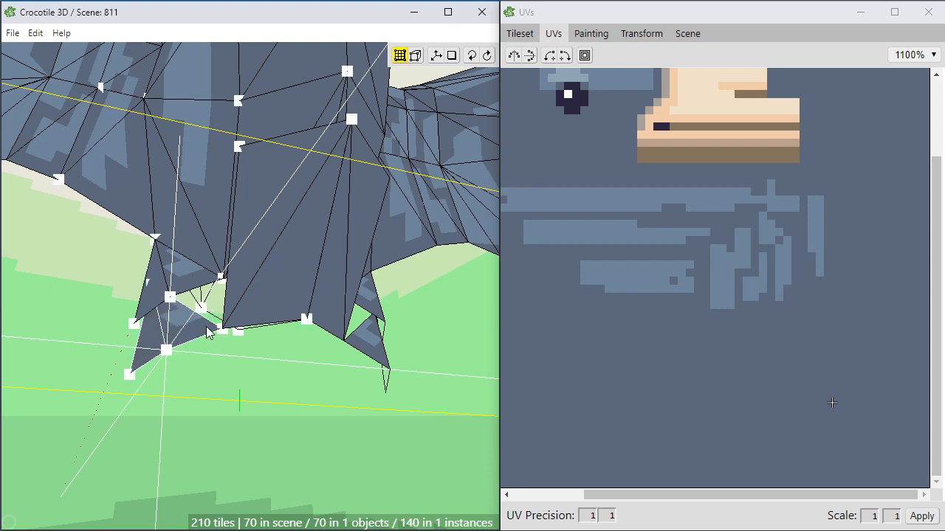
{"action": "left_click", "coordinate": [207, 333]}
{"action": "key", "text": "Up"}
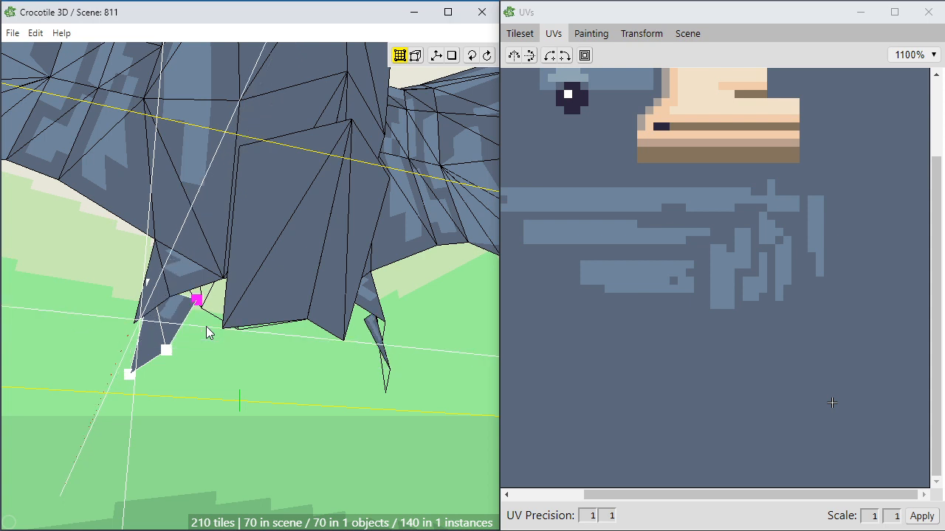
{"action": "key", "text": "Right"}
{"action": "left_click", "coordinate": [184, 347]}
{"action": "key", "text": "Down"}
{"action": "key", "text": "Down"}
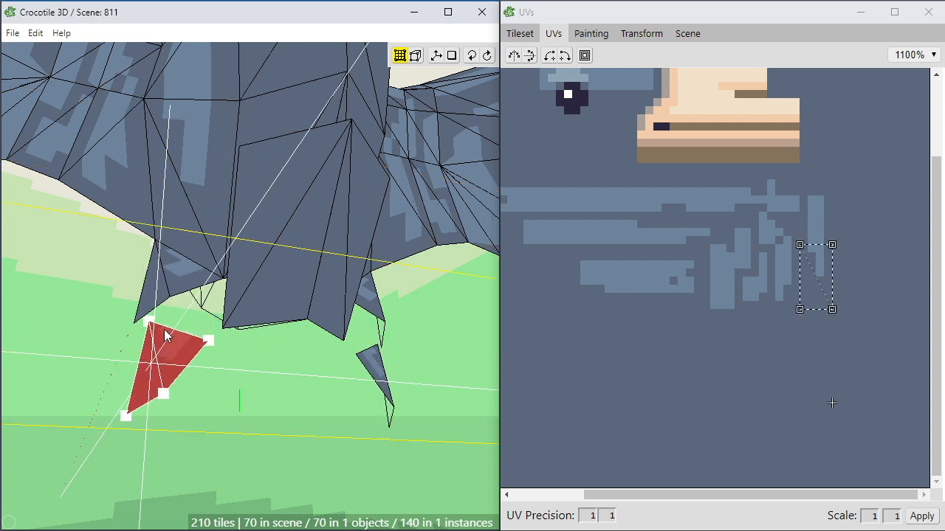
Move the copied belly face down and clear of the original so it sits below the belly's lower edge.
{"action": "key", "text": "Escape"}
{"action": "left_click", "coordinate": [280, 276]}
{"action": "key", "text": "Down"}
{"action": "key", "text": "Down"}
{"action": "key", "text": "Down"}
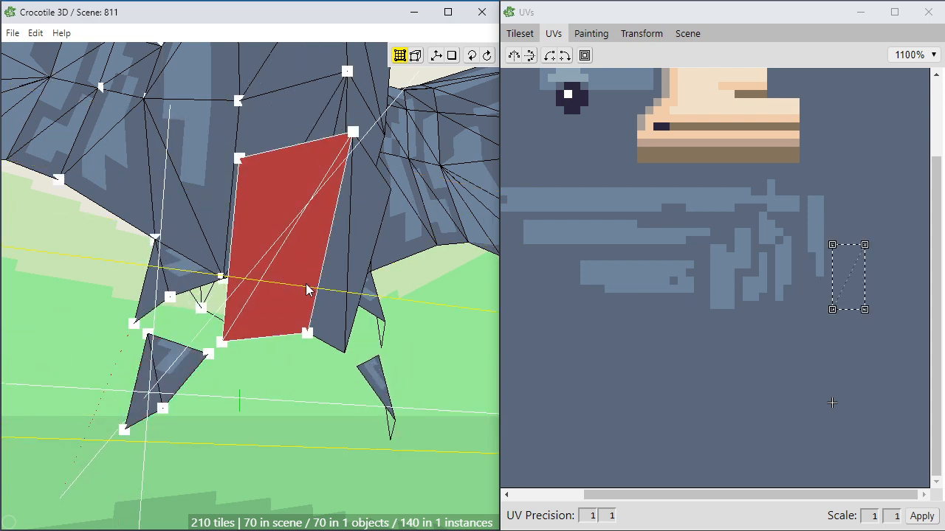
{"action": "key", "text": "Left"}
{"action": "key", "text": "Left"}
{"action": "key", "text": "Left"}
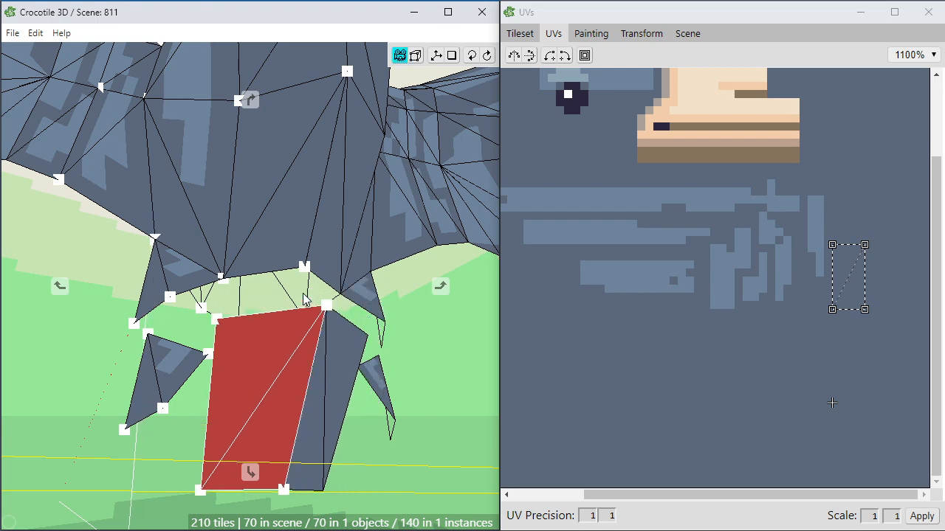
Raise the copied belly face and join its upper vertices to the belly's lower edge to form the tail.
{"action": "right_click_drag", "start_coordinate": [301, 296], "coordinate": [300, 366]}
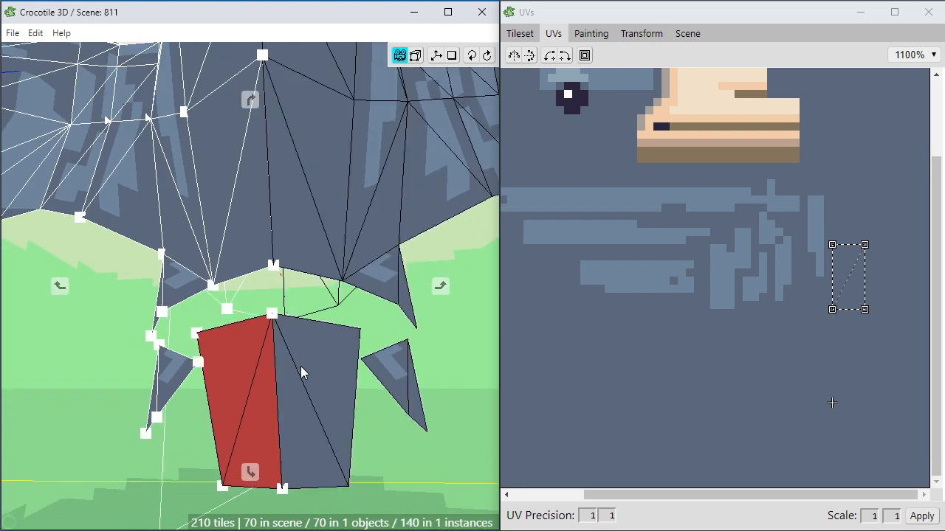
{"action": "key", "text": "space"}
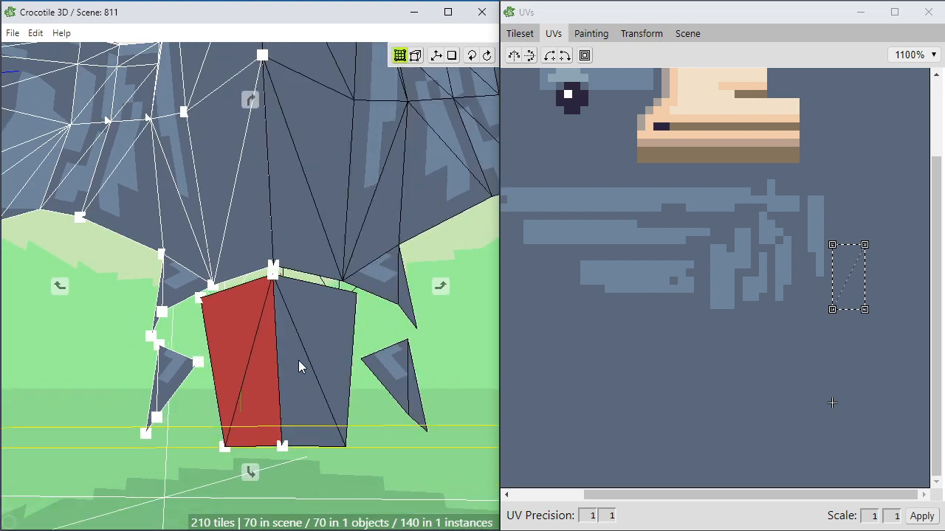
{"action": "key", "text": "e"}
{"action": "key", "text": "w"}
{"action": "right_click_drag", "start_coordinate": [298, 361], "coordinate": [287, 360]}
{"action": "scroll", "coordinate": [287, 361], "scroll_direction": "up", "scroll_amount": 1}
{"action": "left_click_drag", "start_coordinate": [288, 360], "coordinate": [261, 360]}
{"action": "left_click", "coordinate": [261, 360]}
{"action": "right_click_drag", "start_coordinate": [262, 360], "coordinate": [219, 292]}
{"action": "left_click", "coordinate": [194, 267]}
{"action": "key", "text": "space"}
{"action": "left_click_drag", "start_coordinate": [208, 299], "coordinate": [188, 280]}
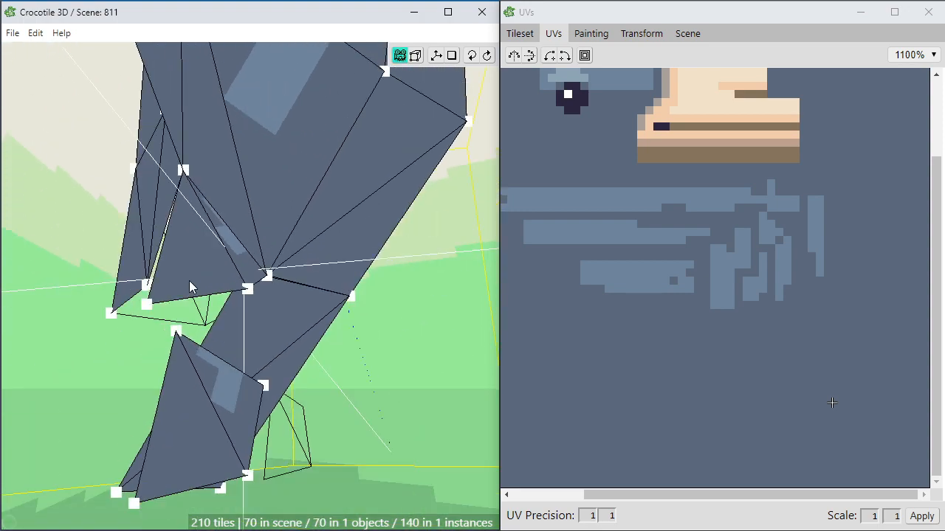
Snap the copied flap's inner upper vertex to the corner shared by the belly, tail and original flap.
{"action": "left_click", "coordinate": [264, 268]}
{"action": "key", "text": "space"}
{"action": "mouse_move", "coordinate": [239, 329]}
{"action": "left_mouse_down"}
{"action": "mouse_move", "coordinate": [221, 326]}
{"action": "mouse_move", "coordinate": [243, 330]}
{"action": "mouse_move", "coordinate": [238, 321]}
{"action": "left_mouse_up"}
{"action": "key", "text": "space"}
{"action": "left_click", "coordinate": [240, 332]}
{"action": "key", "text": "space"}
{"action": "scroll", "coordinate": [257, 370], "scroll_direction": "down", "scroll_amount": 8}
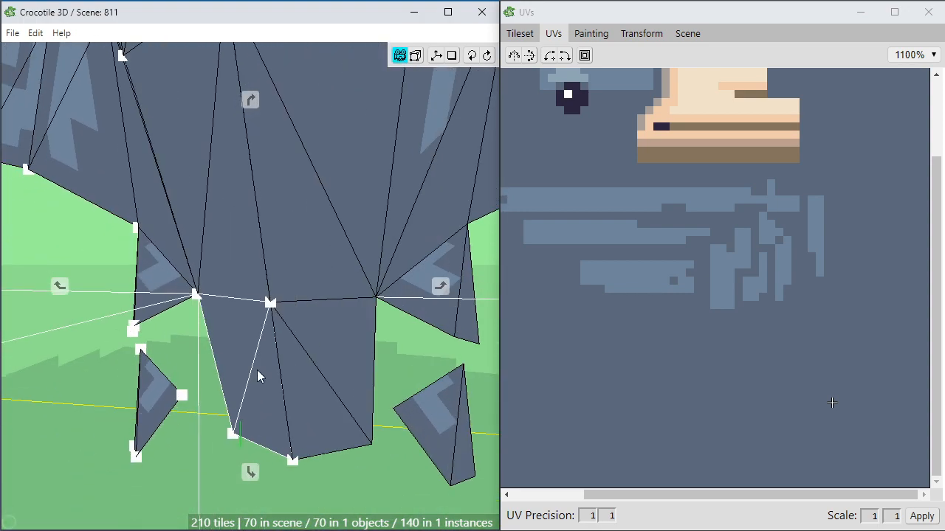
{"action": "mouse_move", "coordinate": [215, 405]}
{"action": "left_mouse_down"}
{"action": "mouse_move", "coordinate": [325, 399]}
{"action": "mouse_move", "coordinate": [214, 406]}
{"action": "mouse_move", "coordinate": [225, 392]}
{"action": "mouse_move", "coordinate": [310, 398]}
{"action": "mouse_move", "coordinate": [231, 401]}
{"action": "left_mouse_up"}
{"action": "left_click_drag", "start_coordinate": [219, 305], "coordinate": [231, 231]}
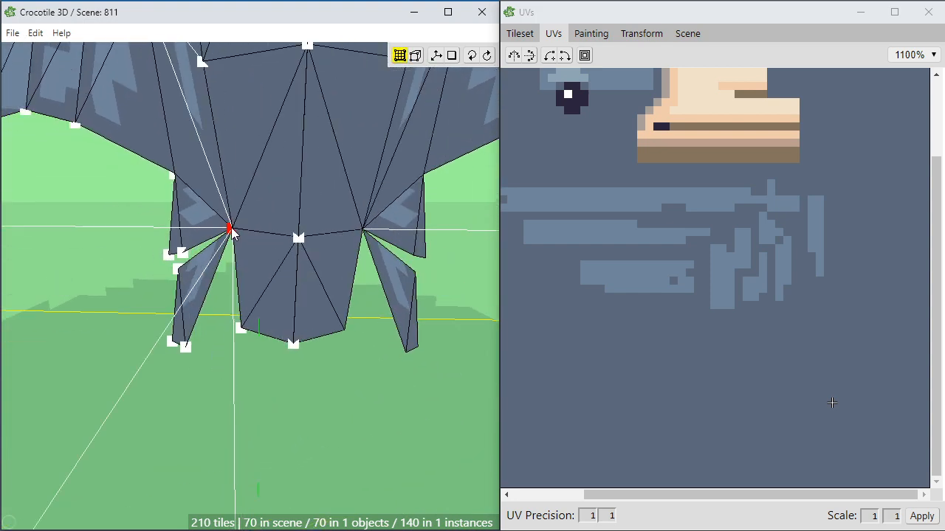
Join the copied flap's outer upper vertex to the original flap's lower inner vertex and raise its outer bottom vertex slightly.
{"action": "left_click_drag", "start_coordinate": [182, 274], "coordinate": [182, 255]}
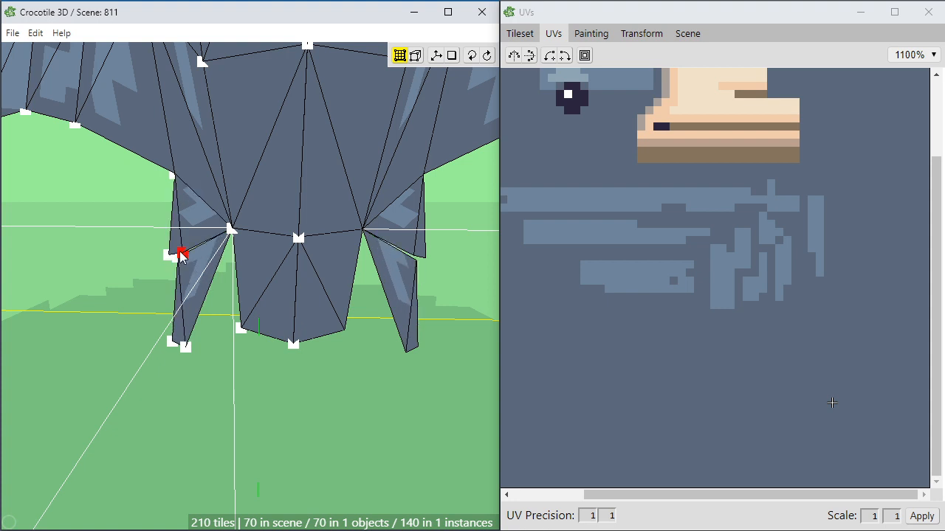
{"action": "mouse_move", "coordinate": [175, 276]}
{"action": "right_mouse_down"}
{"action": "mouse_move", "coordinate": [168, 315]}
{"action": "mouse_move", "coordinate": [172, 258]}
{"action": "right_mouse_up"}
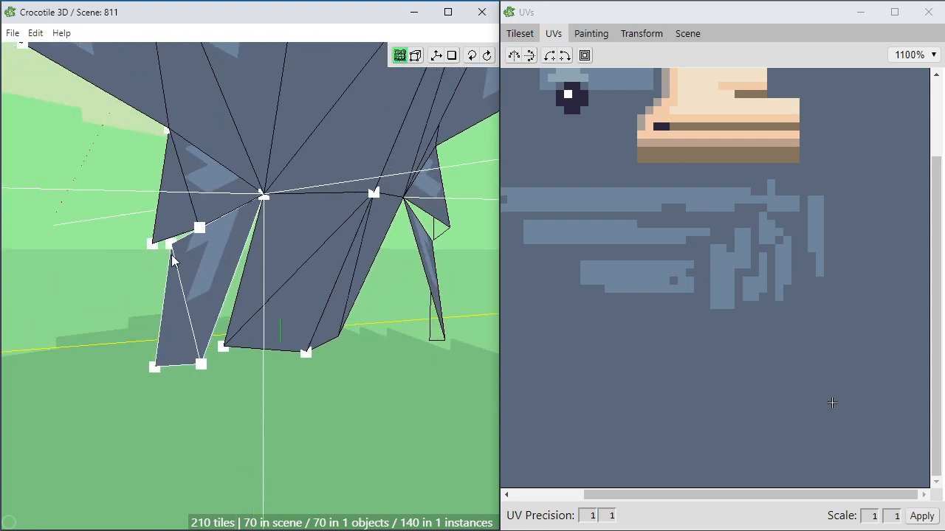
{"action": "left_click_drag", "start_coordinate": [175, 252], "coordinate": [150, 293]}
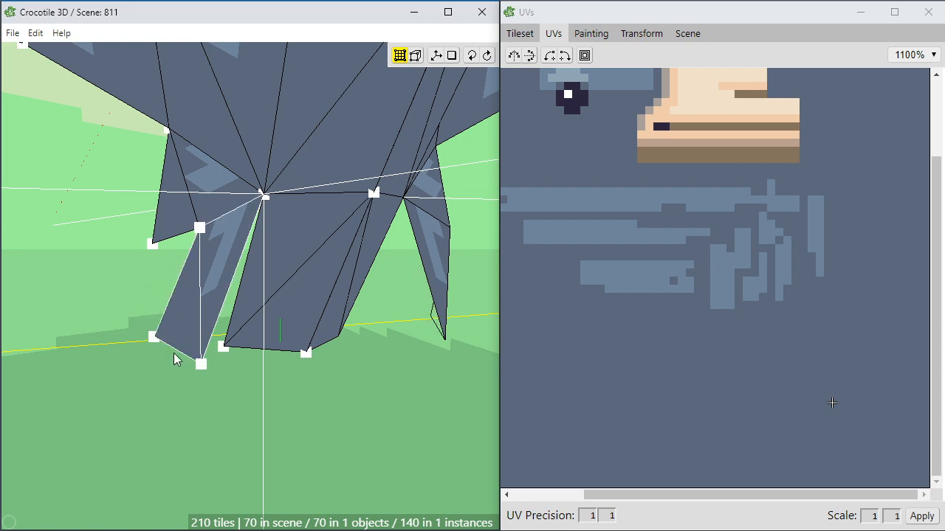
Examine the upper leg face and tail against the whole bird from several angles and distances.
{"action": "mouse_move", "coordinate": [189, 418]}
{"action": "right_mouse_down"}
{"action": "mouse_move", "coordinate": [199, 413]}
{"action": "mouse_move", "coordinate": [177, 424]}
{"action": "mouse_move", "coordinate": [194, 420]}
{"action": "right_mouse_up"}
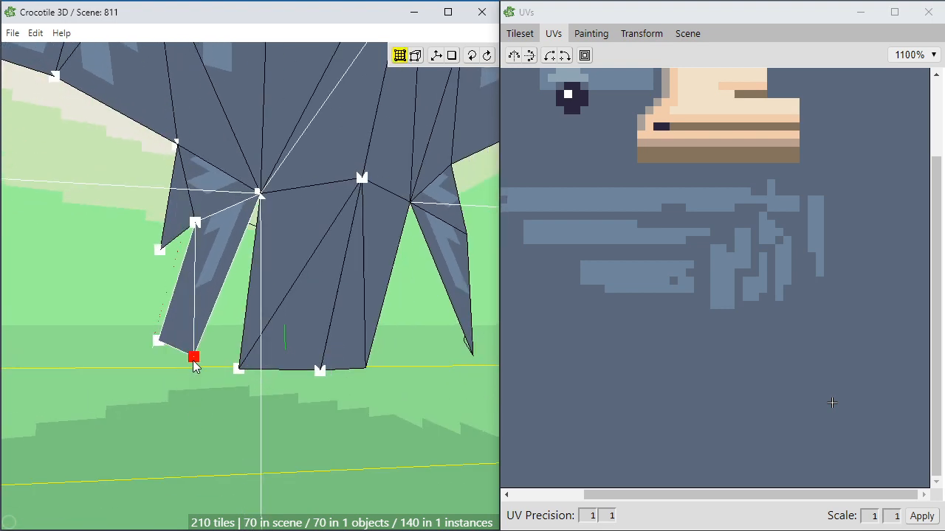
{"action": "right_click_drag", "start_coordinate": [196, 363], "coordinate": [207, 384]}
{"action": "scroll", "coordinate": [208, 384], "scroll_direction": "down", "scroll_amount": 6}
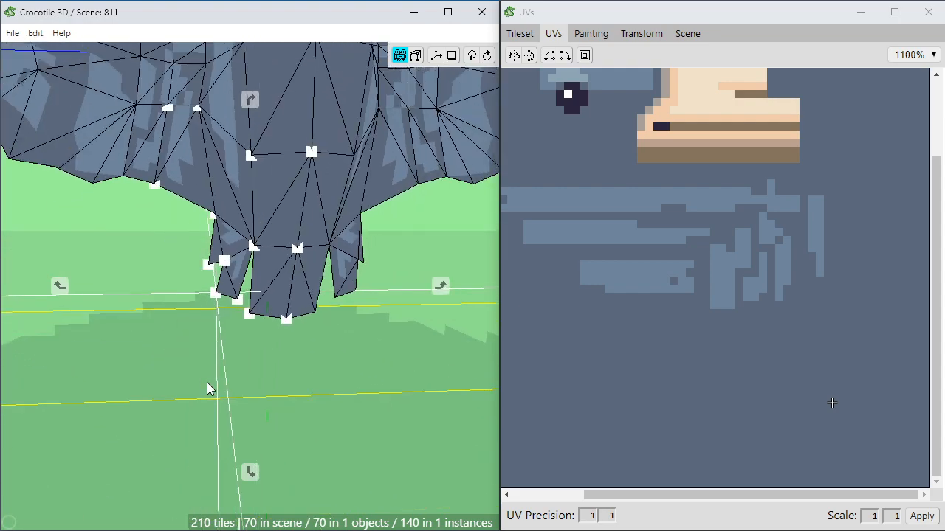
{"action": "left_click", "coordinate": [332, 441]}
{"action": "right_click_drag", "start_coordinate": [333, 441], "coordinate": [290, 462]}
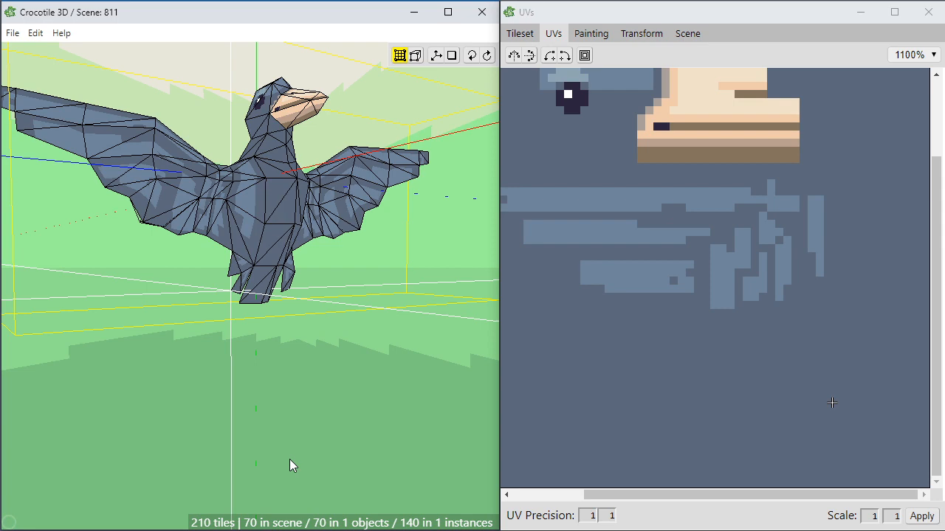
{"action": "scroll", "coordinate": [228, 468], "scroll_direction": "up", "scroll_amount": 3}
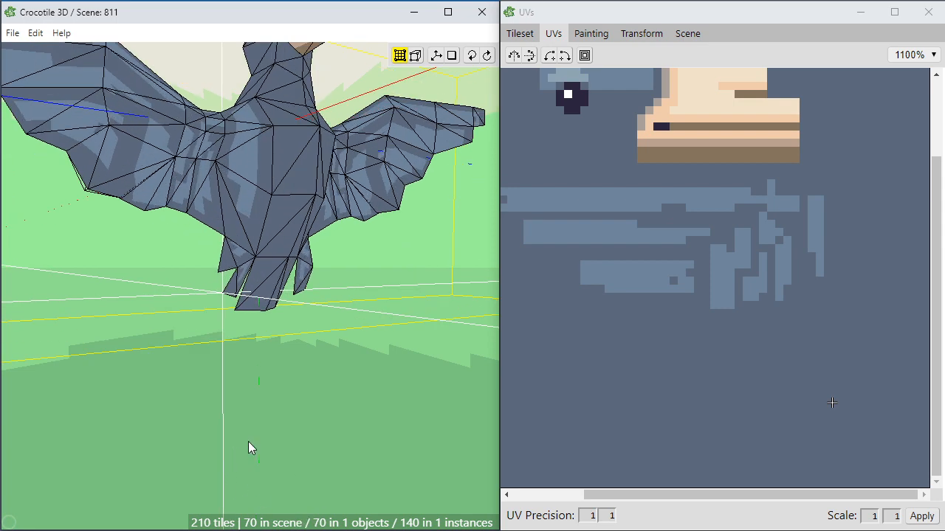
{"action": "right_click_drag", "start_coordinate": [248, 442], "coordinate": [225, 406]}
{"action": "scroll", "coordinate": [263, 391], "scroll_direction": "up", "scroll_amount": 3}
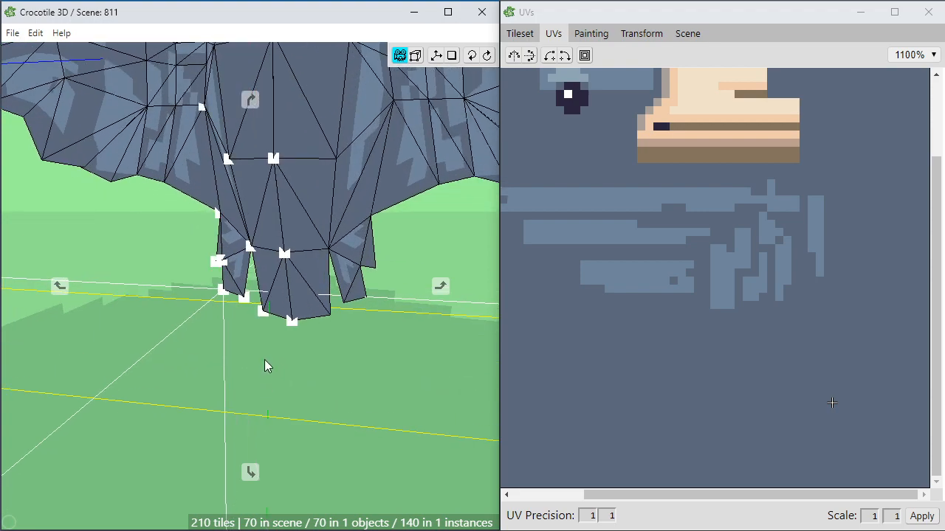
{"action": "right_click_drag", "start_coordinate": [264, 361], "coordinate": [240, 362]}
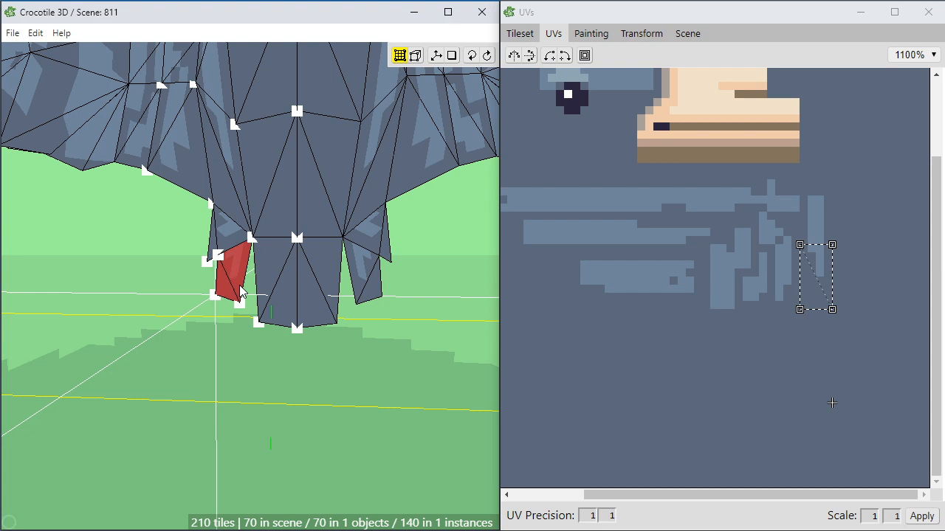
Duplicate the upper leg face and move the copy below the original.
{"action": "left_click", "coordinate": [244, 334]}
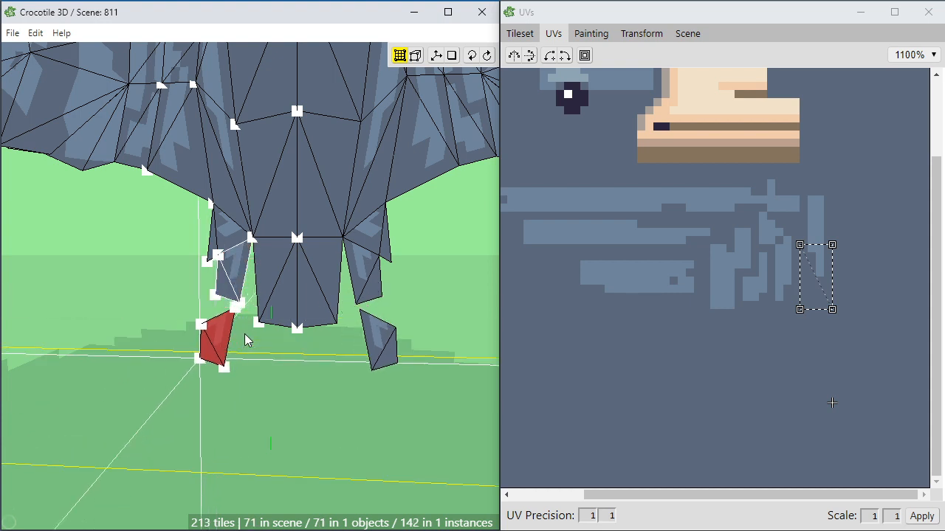
{"action": "key", "text": "w"}
{"action": "key", "text": "d"}
{"action": "key", "text": "s"}
{"action": "key", "text": "a"}
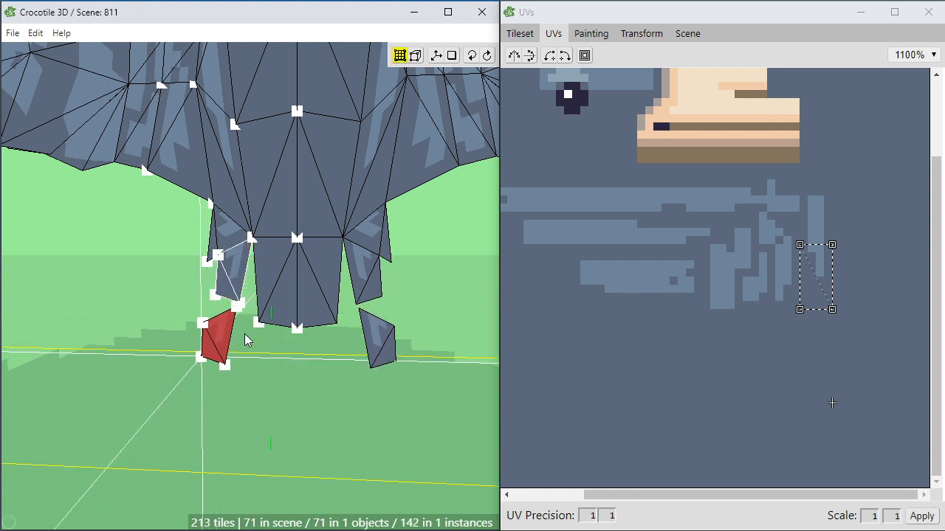
Position the copied leg face under the upper leg and join its upper vertices to the upper leg's two bottom vertices.
{"action": "key", "text": "space"}
{"action": "key", "text": "w"}
{"action": "key", "text": "d"}
{"action": "scroll", "coordinate": [244, 334], "scroll_direction": "up", "scroll_amount": 4}
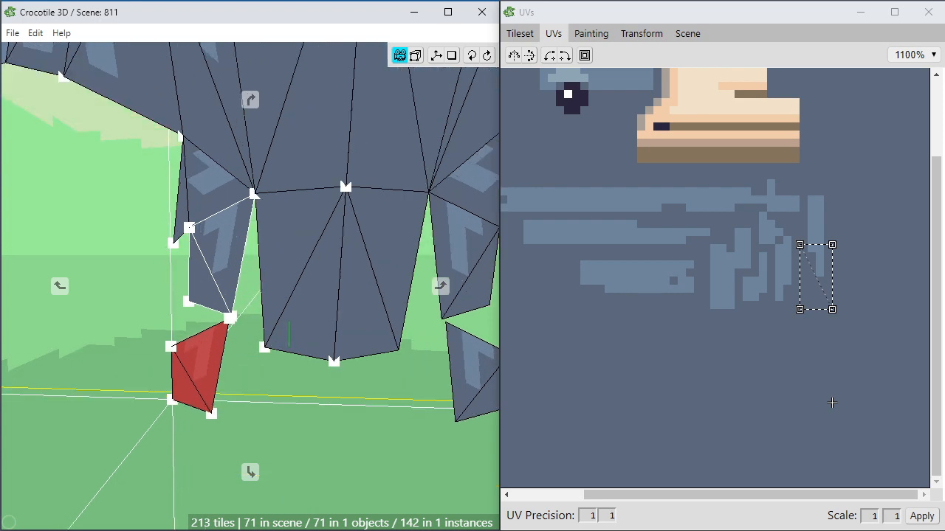
{"action": "right_click_drag", "start_coordinate": [244, 334], "coordinate": [237, 367]}
{"action": "key", "text": "w"}
{"action": "key", "text": "w"}
{"action": "key", "text": "space"}
{"action": "left_click", "coordinate": [184, 314]}
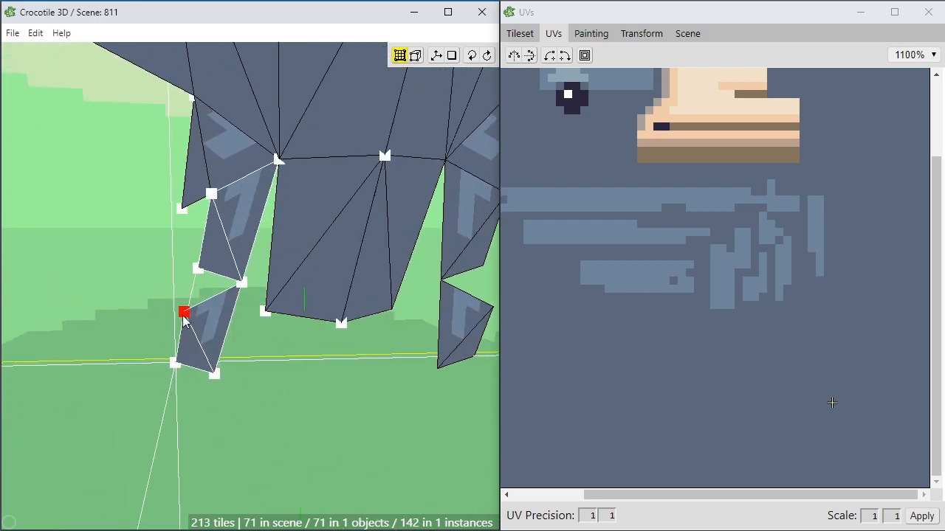
{"action": "left_click_drag", "start_coordinate": [184, 316], "coordinate": [196, 301]}
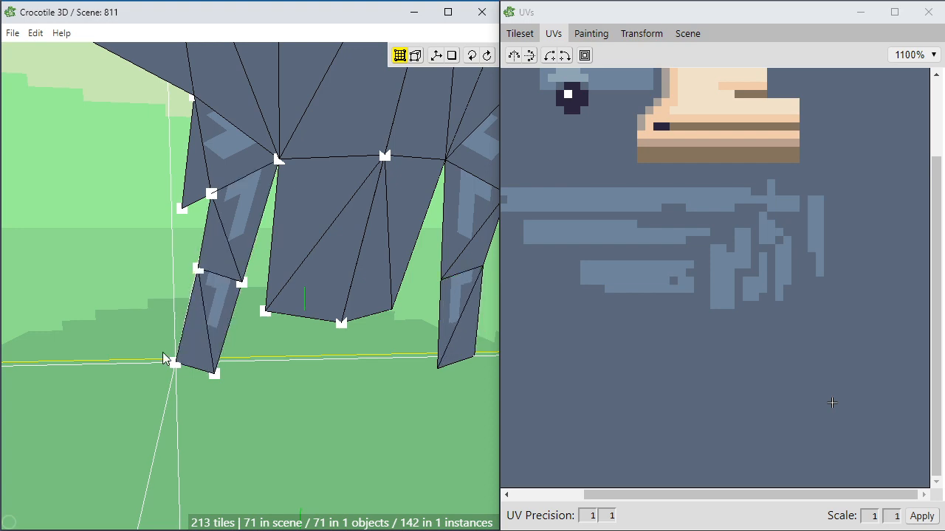
Move the lower leg's two bottom vertices toward the bird's front so the leg bends at the knee.
{"action": "right_click_drag", "start_coordinate": [74, 413], "coordinate": [176, 420]}
{"action": "key", "text": "d"}
{"action": "key", "text": "d"}
{"action": "key", "text": "d"}
{"action": "key", "text": "d"}
{"action": "key", "text": "d"}
{"action": "key", "text": "d"}
{"action": "key", "text": "d"}
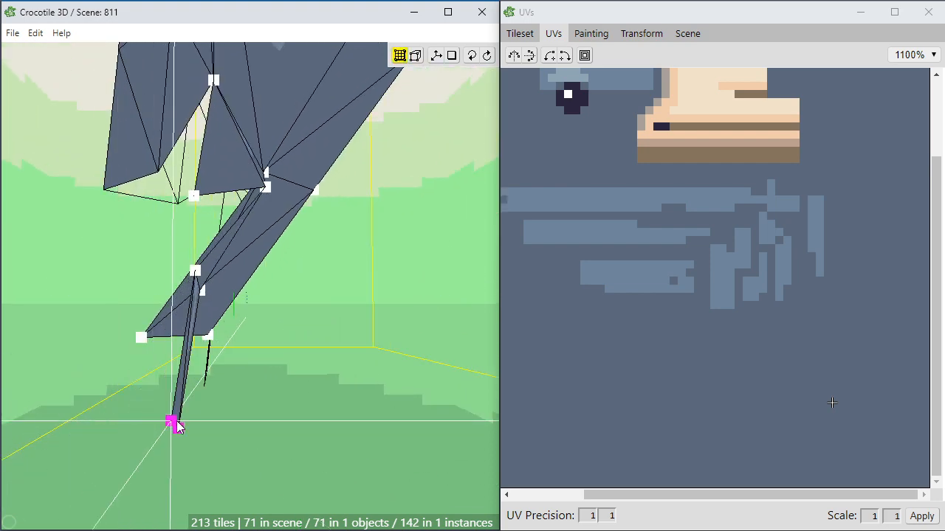
{"action": "key", "text": "w"}
{"action": "key", "text": "d"}
{"action": "key", "text": "d"}
{"action": "key", "text": "d"}
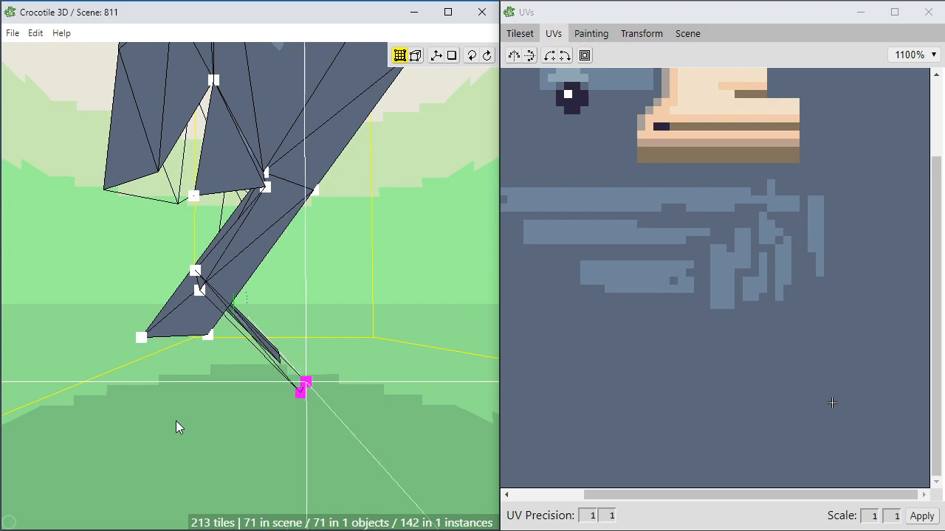
Deselect the vertices and examine the bent legs from the front, side and above.
{"action": "right_click_drag", "start_coordinate": [176, 420], "coordinate": [199, 426]}
{"action": "scroll", "coordinate": [203, 420], "scroll_direction": "down", "scroll_amount": 4}
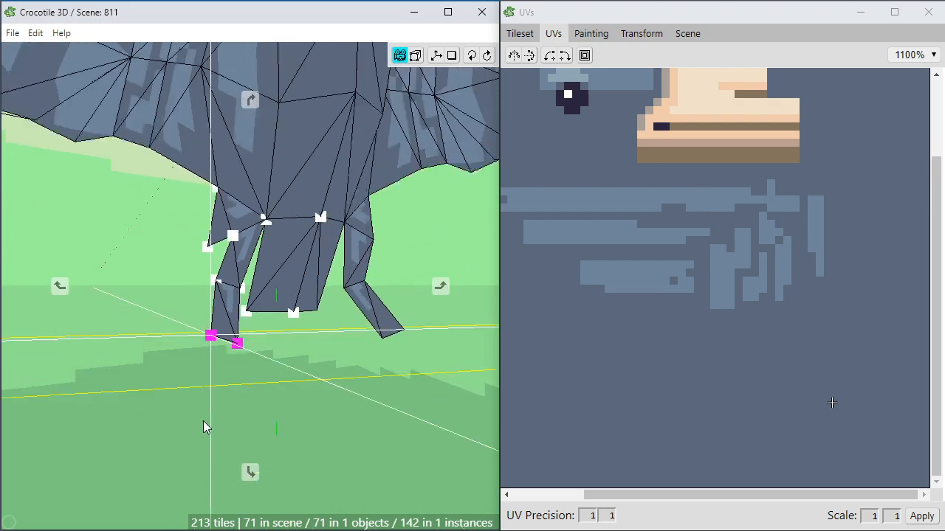
{"action": "right_click_drag", "start_coordinate": [256, 399], "coordinate": [293, 395]}
{"action": "left_click", "coordinate": [256, 399]}
{"action": "left_click", "coordinate": [295, 418]}
{"action": "scroll", "coordinate": [293, 402], "scroll_direction": "down", "scroll_amount": 4}
{"action": "scroll", "coordinate": [290, 395], "scroll_direction": "up", "scroll_amount": 4}
{"action": "scroll", "coordinate": [287, 388], "scroll_direction": "up", "scroll_amount": 3}
{"action": "middle_click_drag", "start_coordinate": [286, 384], "coordinate": [245, 403]}
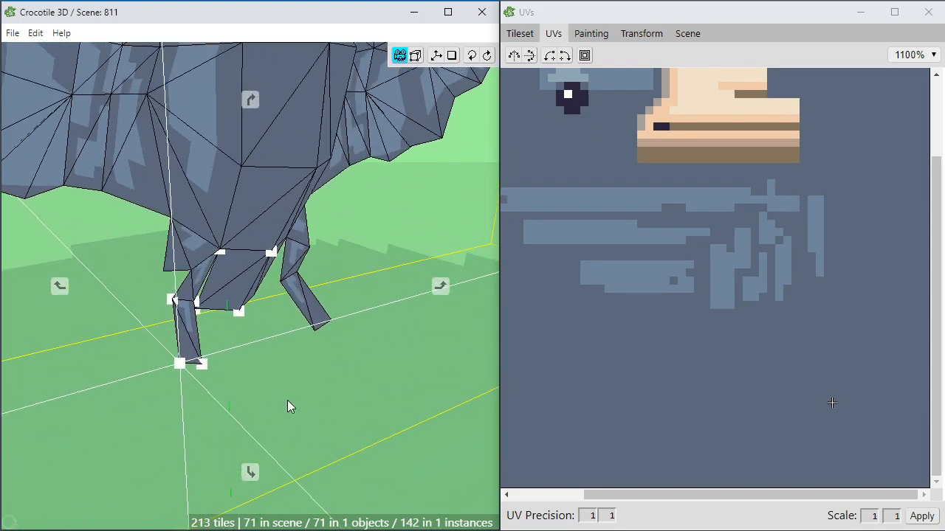
{"action": "scroll", "coordinate": [287, 387], "scroll_direction": "up", "scroll_amount": 4}
{"action": "right_click_drag", "start_coordinate": [287, 385], "coordinate": [268, 383]}
{"action": "middle_click_drag", "start_coordinate": [267, 383], "coordinate": [245, 413]}
{"action": "right_click_drag", "start_coordinate": [274, 359], "coordinate": [270, 327]}
{"action": "right_click_drag", "start_coordinate": [270, 396], "coordinate": [268, 395]}
{"action": "right_click_drag", "start_coordinate": [164, 415], "coordinate": [155, 426]}
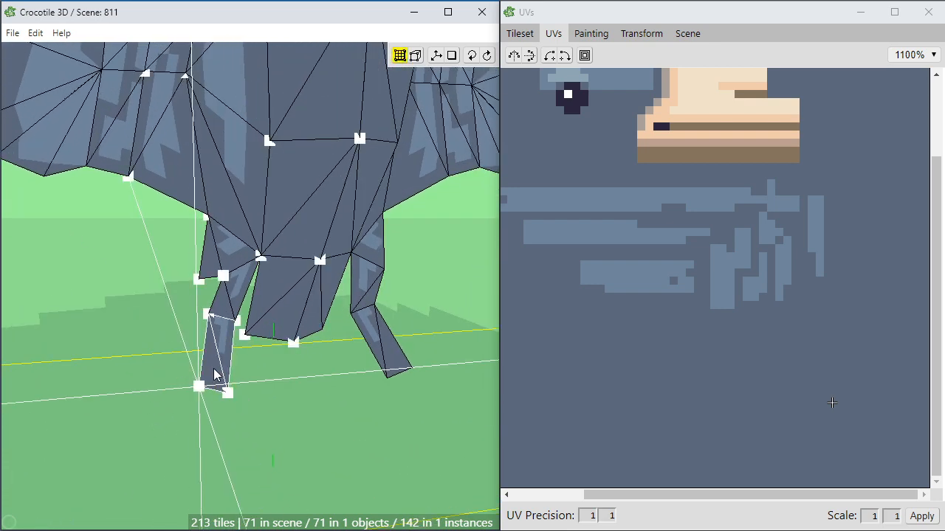
Duplicate the lower leg face and move the copy straight down below the original.
{"action": "key", "text": "s"}
{"action": "key", "text": "s"}
{"action": "key", "text": "s"}
{"action": "key", "text": "s"}
{"action": "key", "text": "s"}
{"action": "key", "text": "s"}
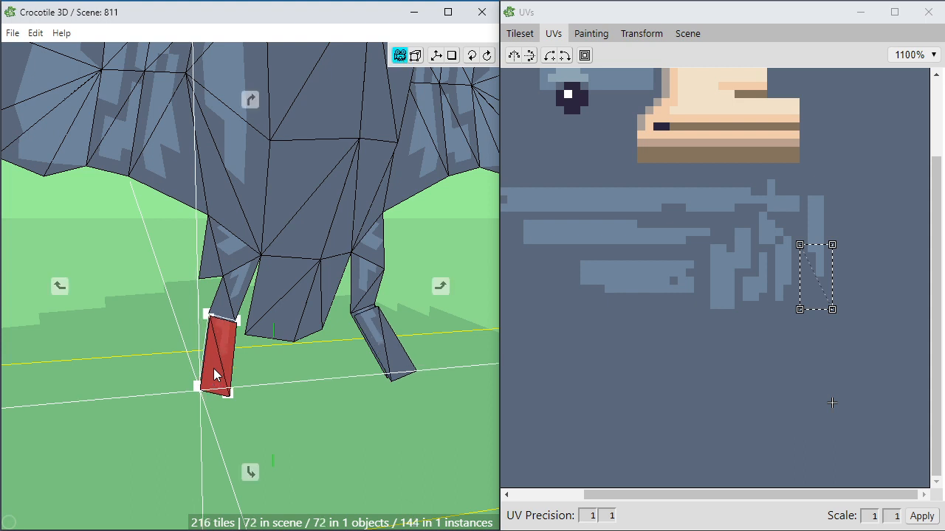
{"action": "key", "text": "s"}
{"action": "key", "text": "s"}
{"action": "key", "text": "s"}
{"action": "key", "text": "s"}
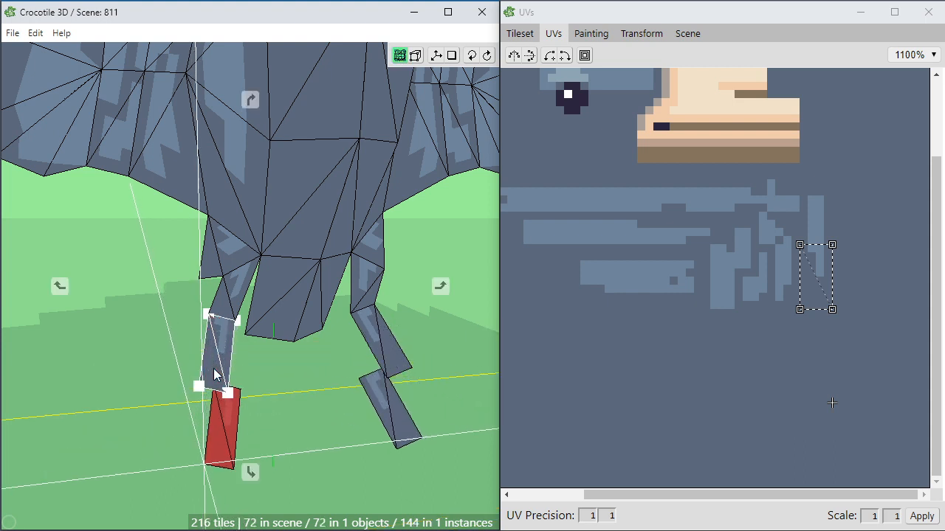
Join the copied leg segment's upper vertices to the bottom edge of the segment above it.
{"action": "right_click_drag", "start_coordinate": [294, 378], "coordinate": [214, 421]}
{"action": "key", "text": "a"}
{"action": "key", "text": "w"}
{"action": "left_click", "coordinate": [272, 381]}
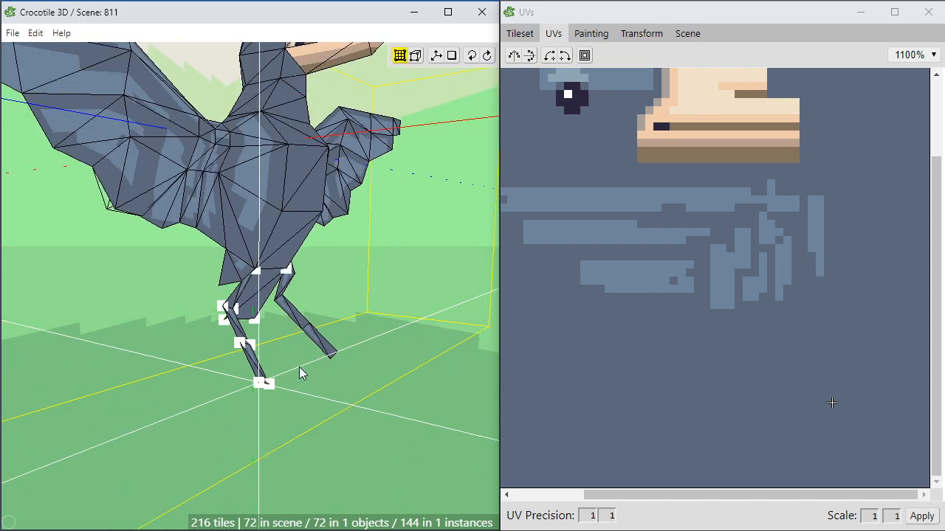
Move the lowest leg segment's two bottom vertices slightly backward, deselect them and check the leg from the front.
{"action": "key", "text": "s"}
{"action": "key", "text": "a"}
{"action": "key", "text": "a"}
{"action": "right_click_drag", "start_coordinate": [236, 401], "coordinate": [213, 435]}
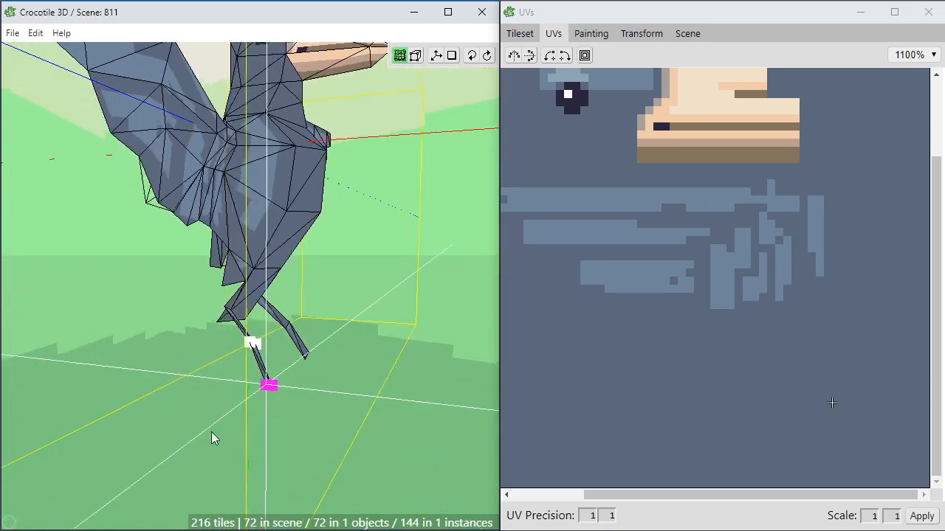
{"action": "left_click", "coordinate": [228, 424]}
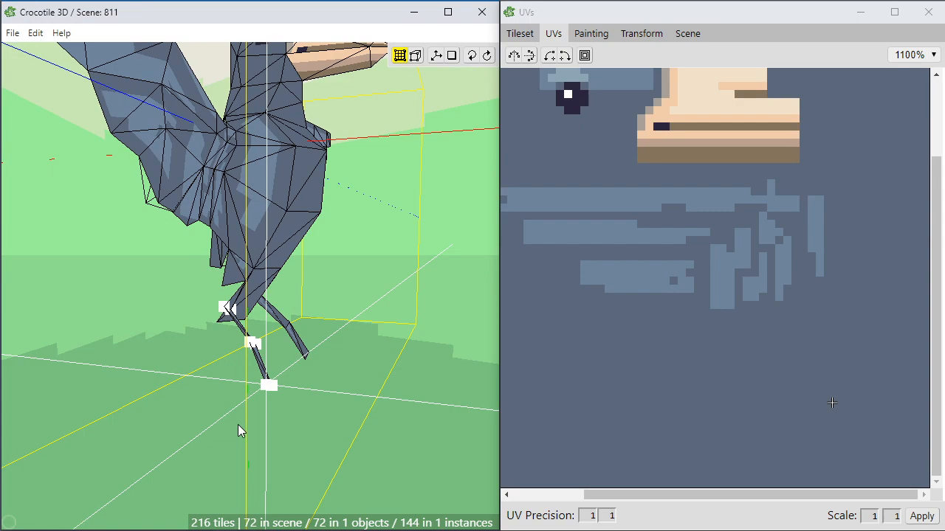
{"action": "key", "text": "space"}
{"action": "left_click_drag", "start_coordinate": [262, 418], "coordinate": [170, 418]}
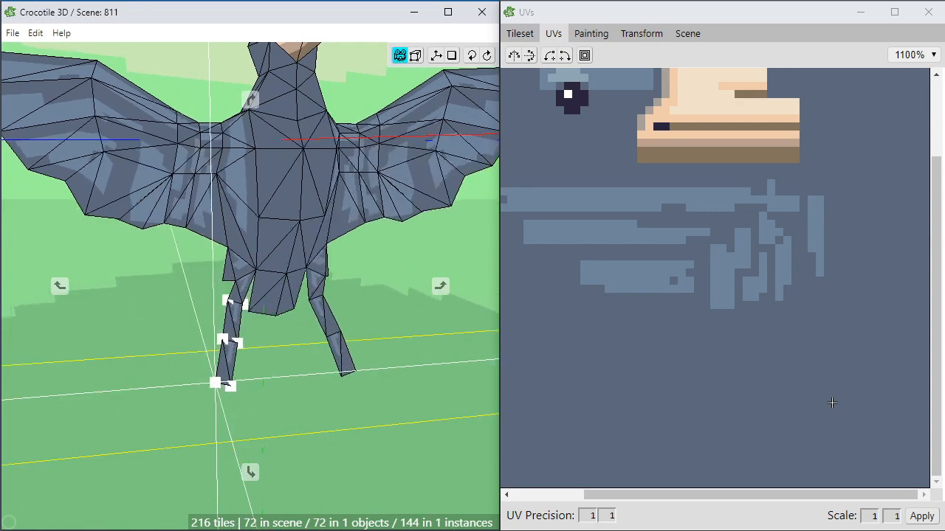
Examine the bent three-segment leg up close from the front and side.
{"action": "scroll", "coordinate": [263, 417], "scroll_direction": "down", "scroll_amount": 5}
{"action": "left_click", "coordinate": [279, 426]}
{"action": "scroll", "coordinate": [279, 425], "scroll_direction": "up", "scroll_amount": 6}
{"action": "key", "text": "ctrl+z"}
{"action": "right_click_drag", "start_coordinate": [279, 426], "coordinate": [347, 426]}
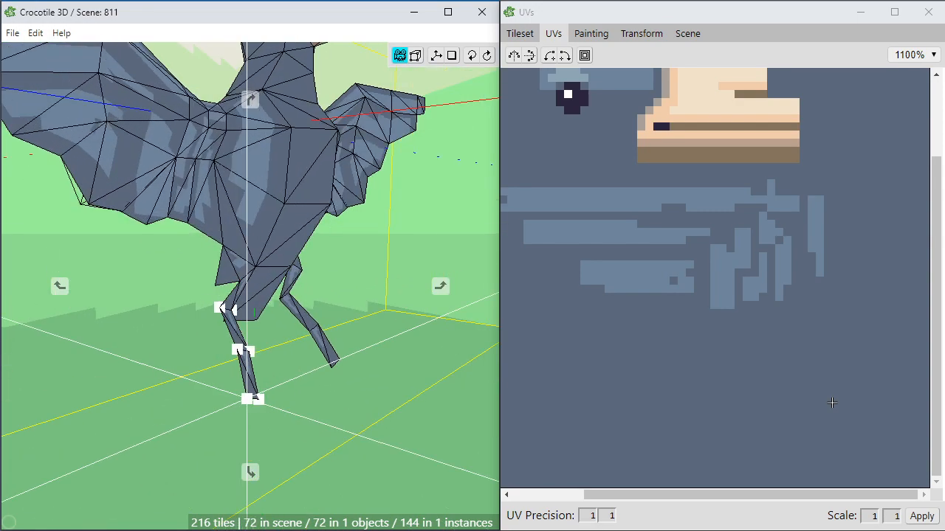
{"action": "scroll", "coordinate": [277, 429], "scroll_direction": "up", "scroll_amount": 8}
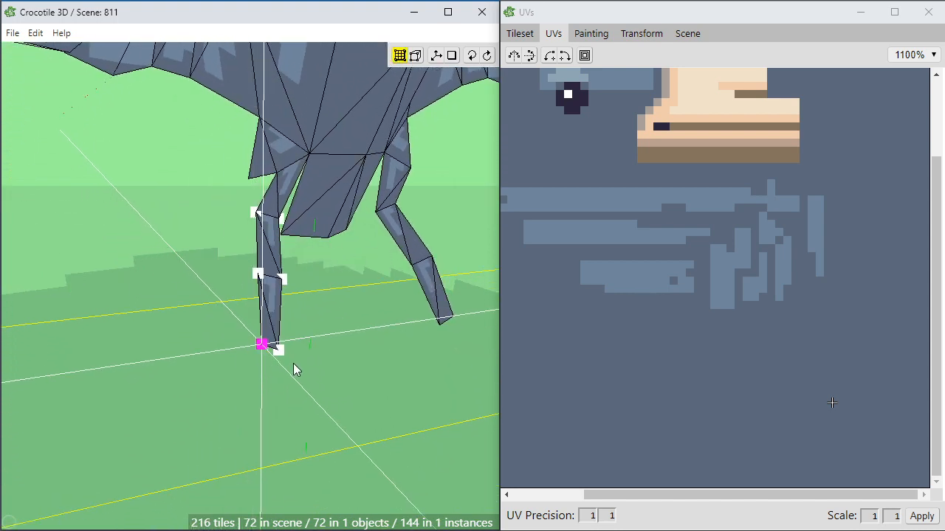
{"action": "key", "text": "space"}
{"action": "left_click_drag", "start_coordinate": [293, 363], "coordinate": [221, 363]}
{"action": "left_click_drag", "start_coordinate": [310, 384], "coordinate": [369, 385]}
{"action": "scroll", "coordinate": [369, 385], "scroll_direction": "up", "scroll_amount": 3}
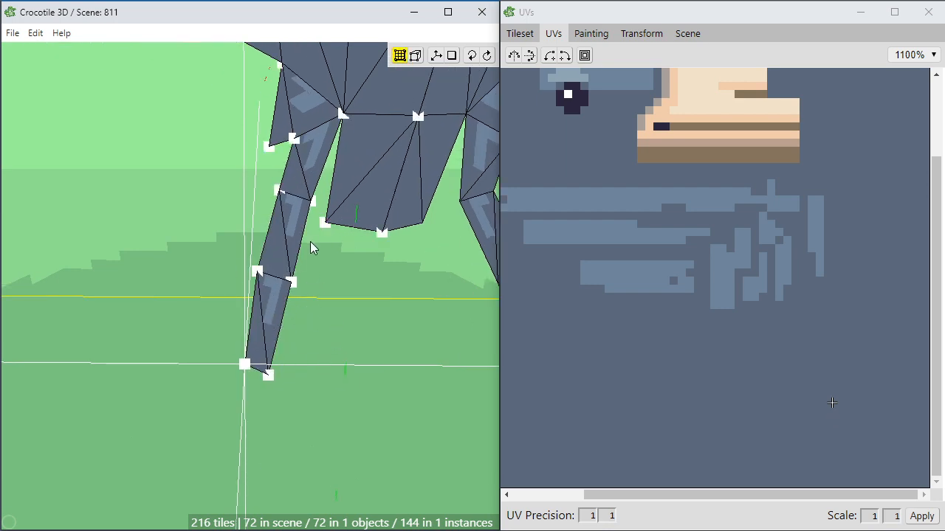
{"action": "key", "text": "space"}
{"action": "left_click_drag", "start_coordinate": [311, 242], "coordinate": [214, 219]}
{"action": "scroll", "coordinate": [294, 252], "scroll_direction": "up", "scroll_amount": 2}
{"action": "key", "text": "space"}
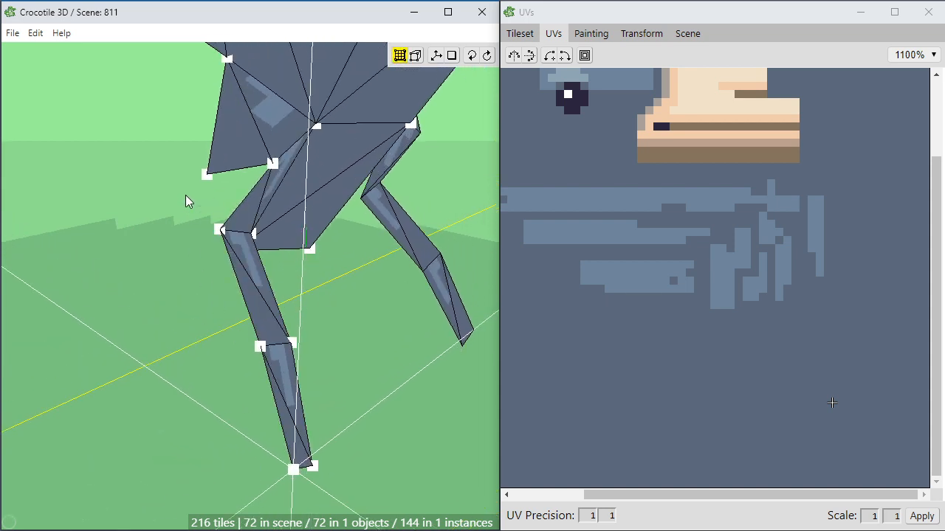
Duplicate the leg's three stacked faces, move the copy sideways to the outer side of the original leg, and deselect it.
{"action": "key", "text": "space"}
{"action": "right_click_drag", "start_coordinate": [185, 195], "coordinate": [208, 242]}
{"action": "left_click_drag", "start_coordinate": [208, 241], "coordinate": [207, 207]}
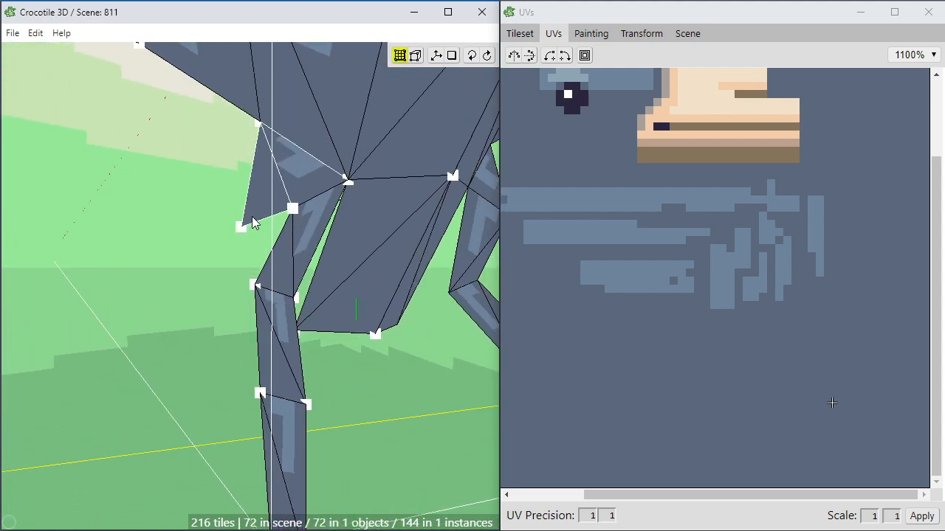
{"action": "mouse_move", "coordinate": [292, 255]}
{"action": "left_mouse_down"}
{"action": "mouse_move", "coordinate": [270, 270]}
{"action": "mouse_move", "coordinate": [273, 437]}
{"action": "left_mouse_up"}
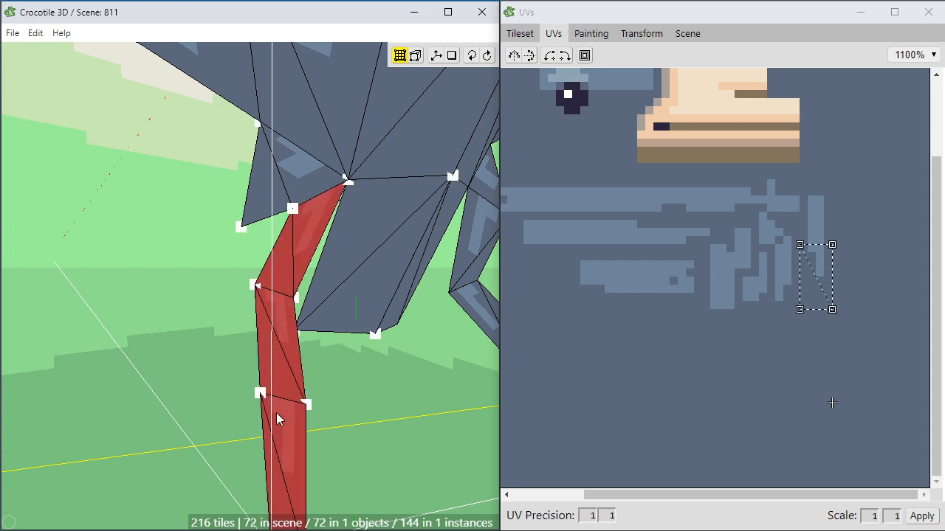
{"action": "key", "text": "ctrl+d"}
{"action": "key", "text": "a"}
{"action": "key", "text": "a"}
{"action": "key", "text": "a"}
{"action": "key", "text": "a"}
{"action": "key", "text": "Escape"}
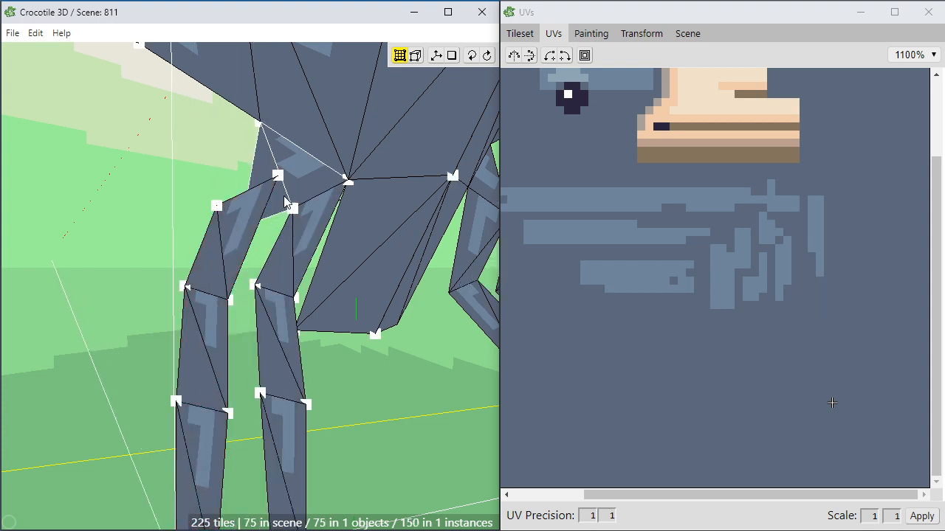
Join the copied strip's inner vertices to the original leg's outer edge at the hip, knee and lower joint.
{"action": "left_click_drag", "start_coordinate": [277, 179], "coordinate": [293, 214]}
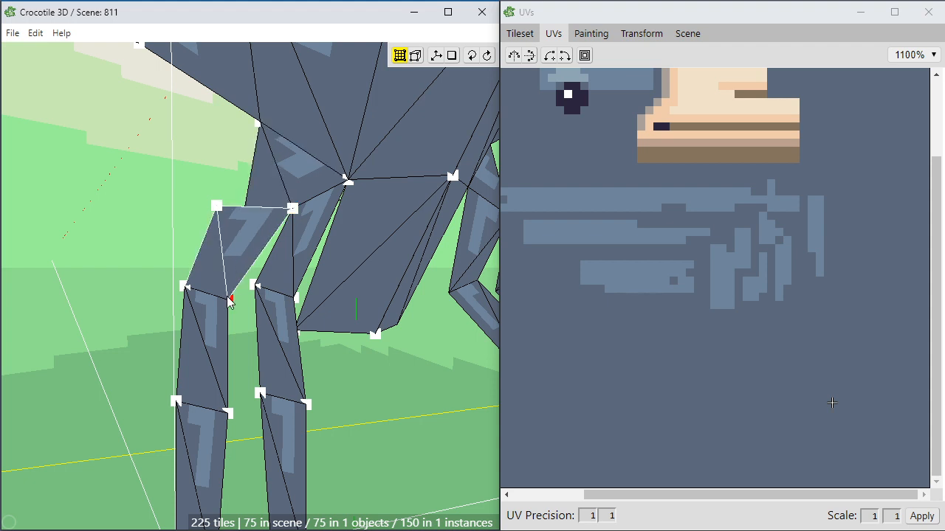
{"action": "left_click_drag", "start_coordinate": [229, 299], "coordinate": [253, 287]}
{"action": "left_click_drag", "start_coordinate": [229, 419], "coordinate": [260, 392]}
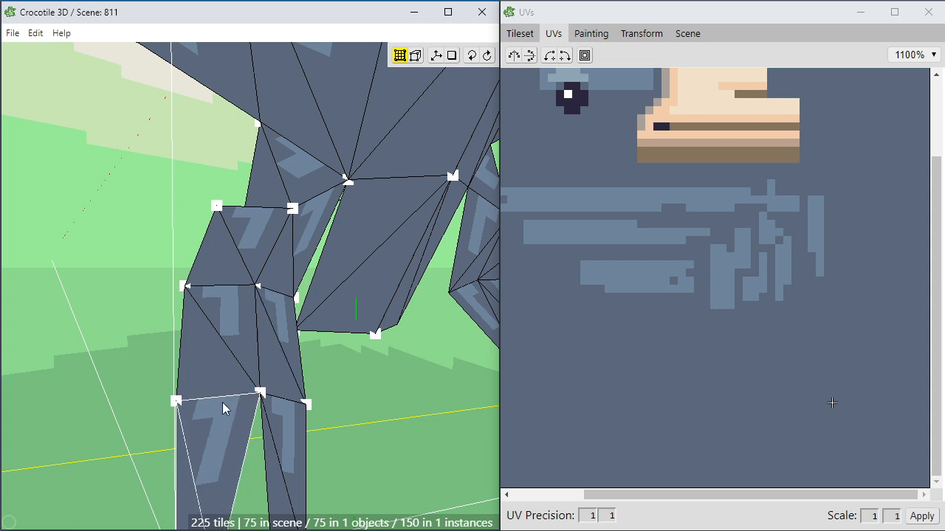
Move the outer vertex of the leg's lower joint inward to narrow the shin.
{"action": "key", "text": "d"}
{"action": "key", "text": "d"}
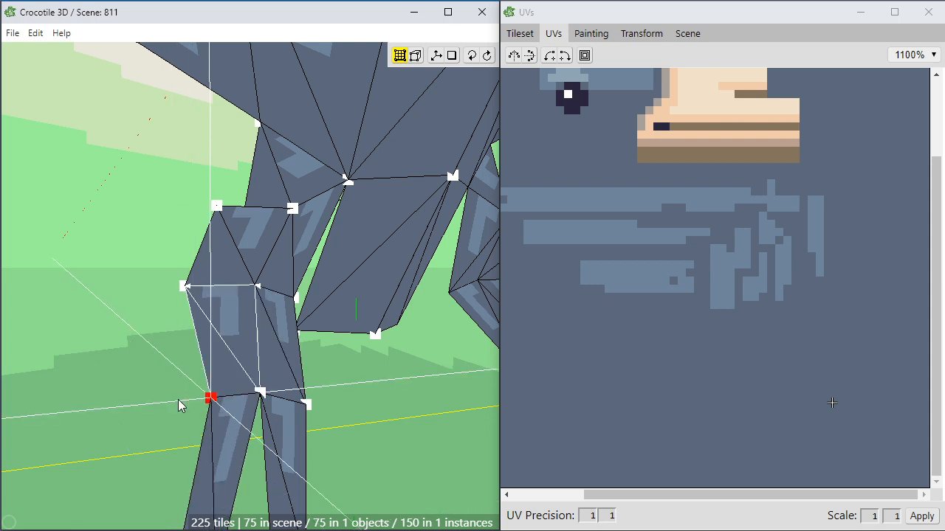
{"action": "key", "text": "w"}
{"action": "key", "text": "w"}
{"action": "key", "text": "d"}
{"action": "key", "text": "d"}
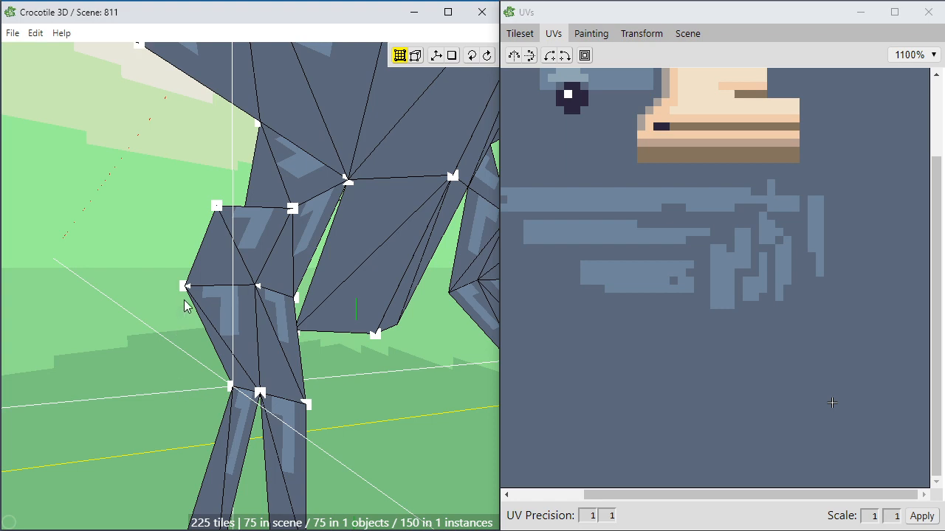
Move the knee's outer vertex inward and away from the leg's side so the knee becomes narrower.
{"action": "left_click", "coordinate": [185, 286]}
{"action": "key", "text": "d"}
{"action": "key", "text": "d"}
{"action": "key", "text": "d"}
{"action": "right_click_drag", "start_coordinate": [176, 310], "coordinate": [325, 310]}
{"action": "key", "text": "w"}
{"action": "key", "text": "w"}
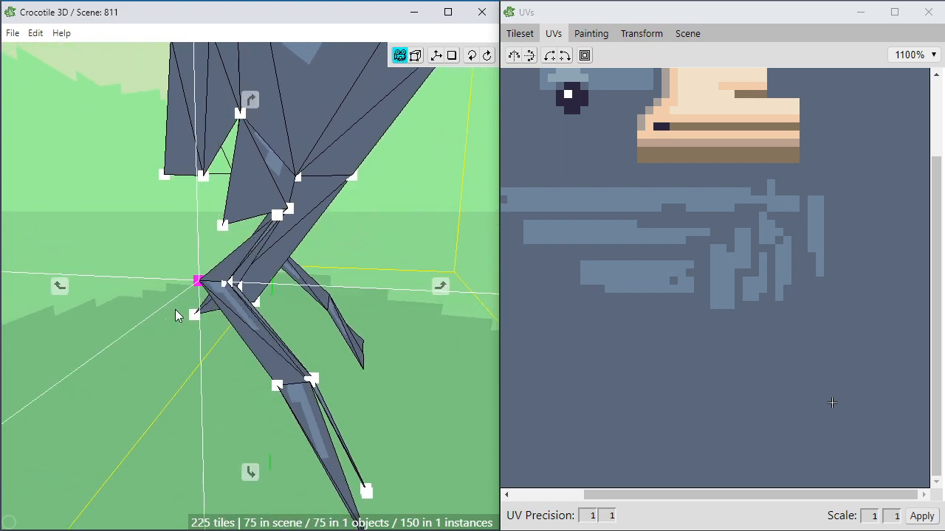
{"action": "right_click_drag", "start_coordinate": [176, 310], "coordinate": [52, 320]}
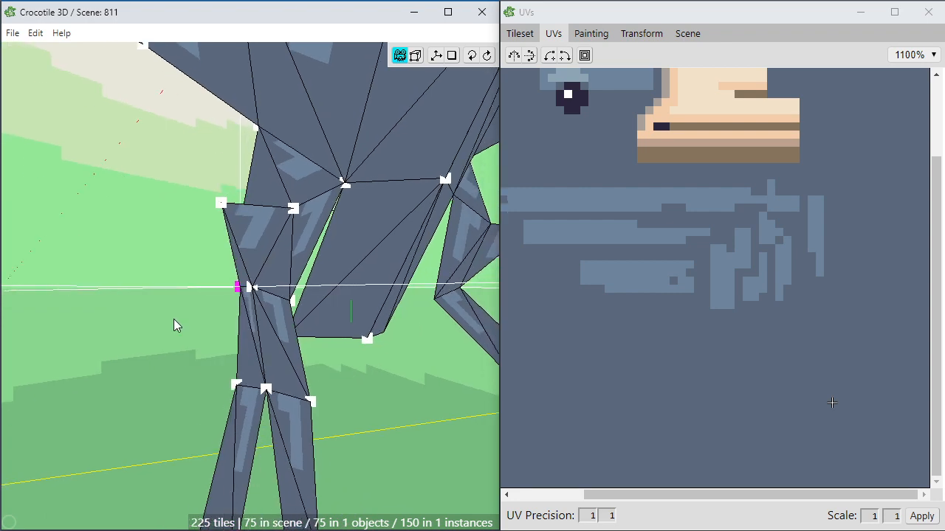
Shift the outer vertex of the leg's lower joint further inward, in line with the narrowed knee.
{"action": "left_click", "coordinate": [233, 383]}
{"action": "key", "text": "a"}
{"action": "key", "text": "d"}
{"action": "key", "text": "d"}
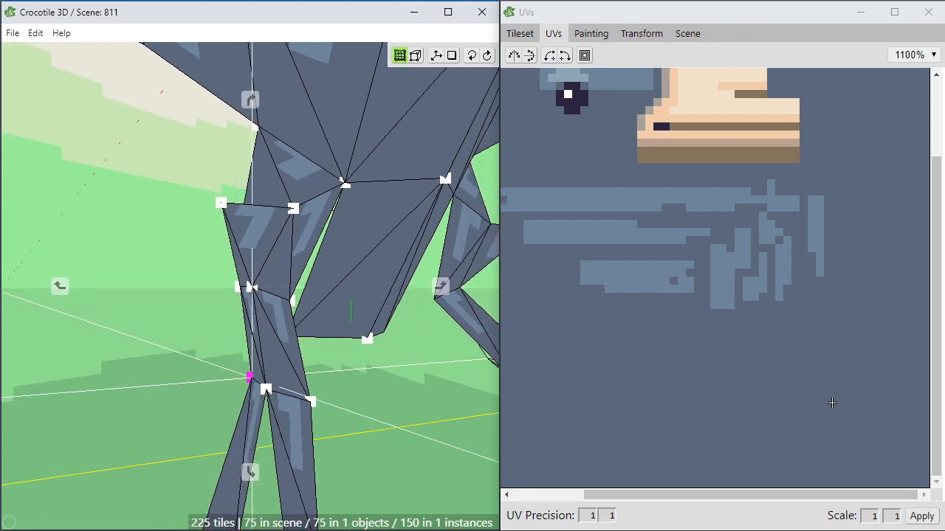
{"action": "right_click_drag", "start_coordinate": [221, 392], "coordinate": [369, 380]}
{"action": "left_click", "coordinate": [218, 393]}
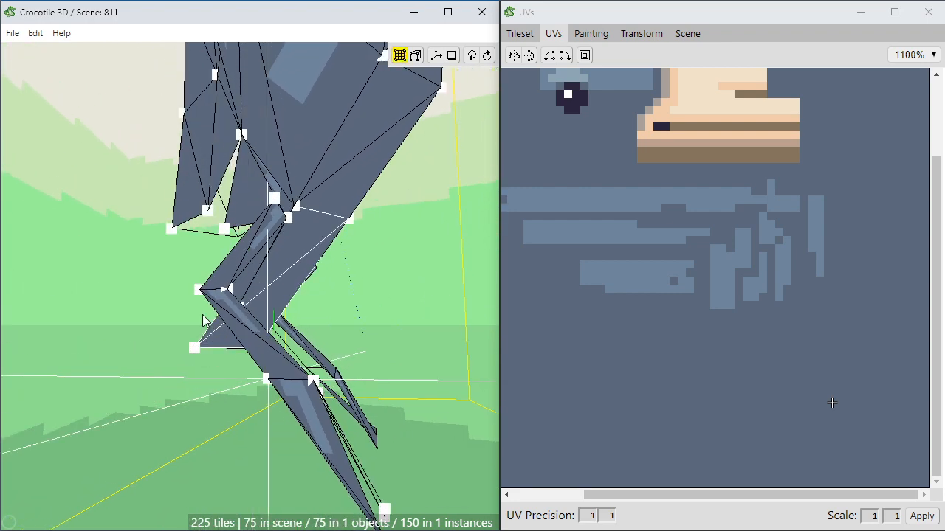
Adjust the knee's rear vertex and move the thigh's outer vertex down and inward.
{"action": "right_click_drag", "start_coordinate": [205, 319], "coordinate": [255, 230]}
{"action": "left_click", "coordinate": [191, 287]}
{"action": "key", "text": "s"}
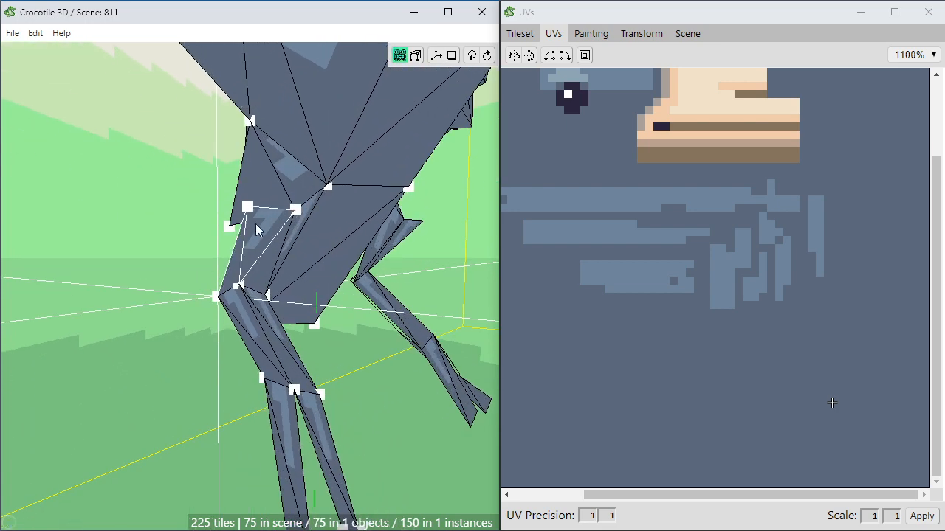
{"action": "left_click_drag", "start_coordinate": [249, 214], "coordinate": [229, 226]}
{"action": "right_click_drag", "start_coordinate": [228, 226], "coordinate": [238, 370]}
Move the outer lower corner of the outer toe outward to spread the foot away from the inner toe.
{"action": "left_click", "coordinate": [261, 478]}
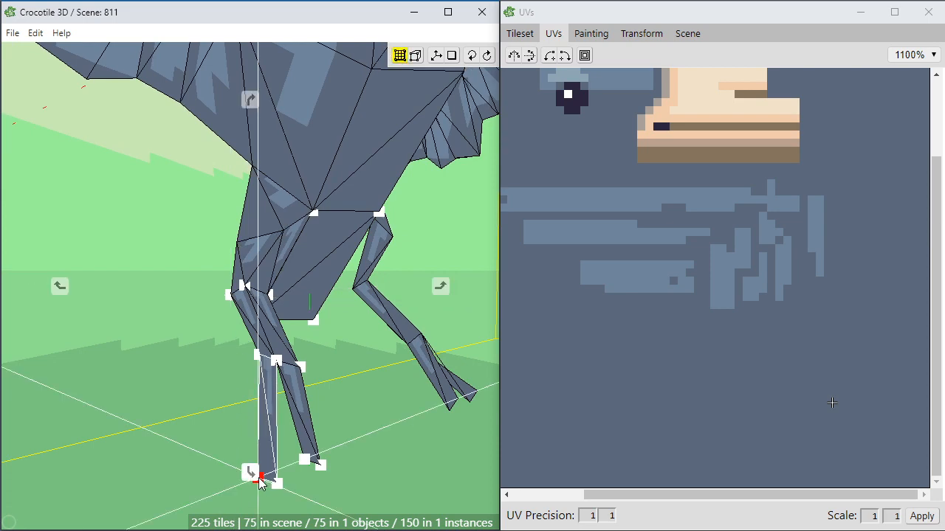
{"action": "right_click_drag", "start_coordinate": [262, 478], "coordinate": [369, 432]}
{"action": "key", "text": "w"}
{"action": "key", "text": "w"}
{"action": "key", "text": "w"}
{"action": "key", "text": "w"}
{"action": "key", "text": "w"}
{"action": "right_click_drag", "start_coordinate": [310, 383], "coordinate": [351, 379]}
{"action": "key", "text": "d"}
{"action": "key", "text": "d"}
{"action": "key", "text": "d"}
{"action": "key", "text": "a"}
{"action": "key", "text": "a"}
{"action": "key", "text": "a"}
{"action": "key", "text": "w"}
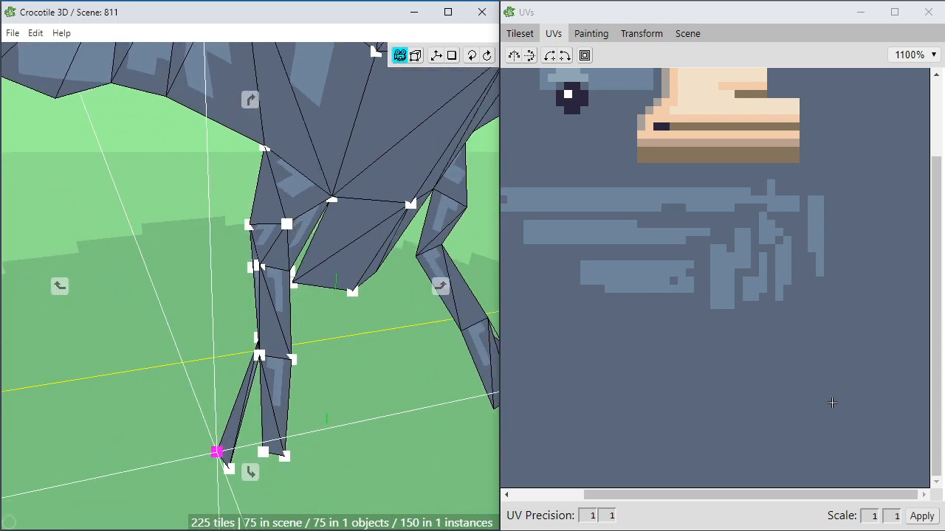
Move the inner lower corner of the outer toe inward and back to widen the toe's end.
{"action": "middle_click_drag", "start_coordinate": [350, 380], "coordinate": [343, 323]}
{"action": "scroll", "coordinate": [351, 379], "scroll_direction": "up", "scroll_amount": 3}
{"action": "middle_click_drag", "start_coordinate": [351, 379], "coordinate": [352, 366]}
{"action": "left_click", "coordinate": [351, 379]}
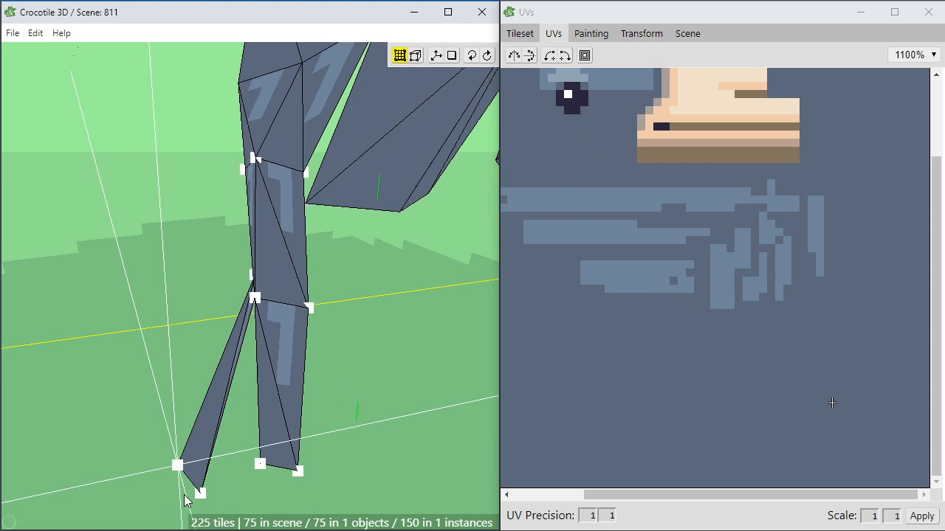
{"action": "left_click", "coordinate": [203, 496]}
{"action": "key", "text": "w"}
{"action": "key", "text": "d"}
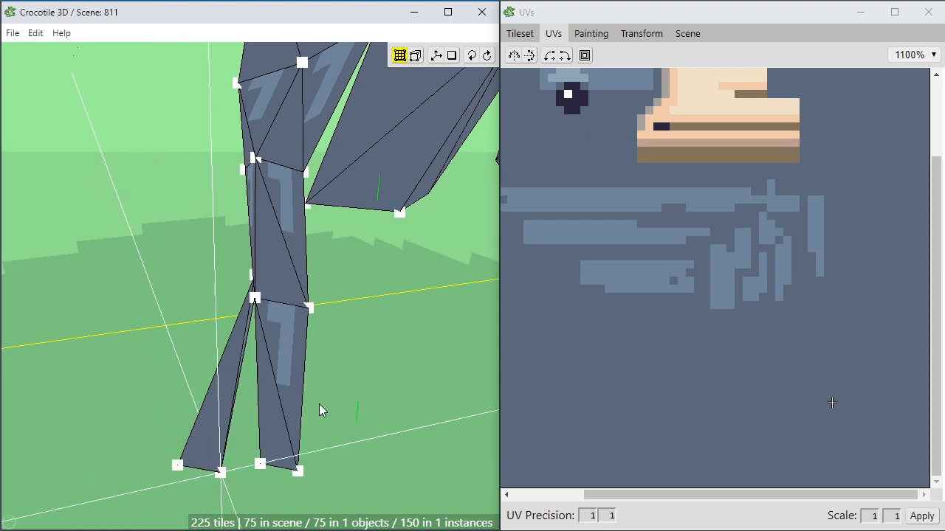
Push the outer lower corner of the outer toe back so the toe's end is angled.
{"action": "key", "text": "space"}
{"action": "left_click_drag", "start_coordinate": [319, 404], "coordinate": [302, 443]}
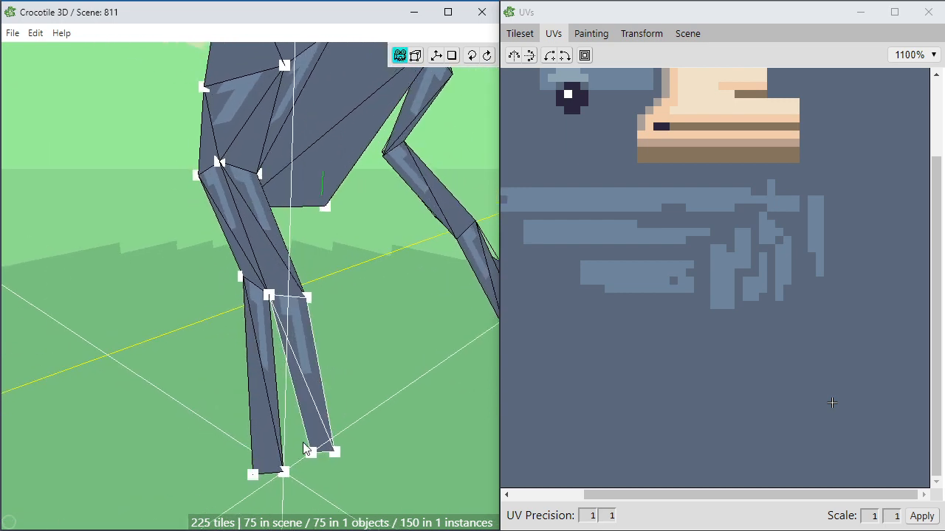
{"action": "left_click", "coordinate": [250, 472]}
{"action": "key", "text": "space"}
{"action": "left_click_drag", "start_coordinate": [250, 471], "coordinate": [229, 456]}
{"action": "key", "text": "a"}
{"action": "key", "text": "w"}
{"action": "key", "text": "space"}
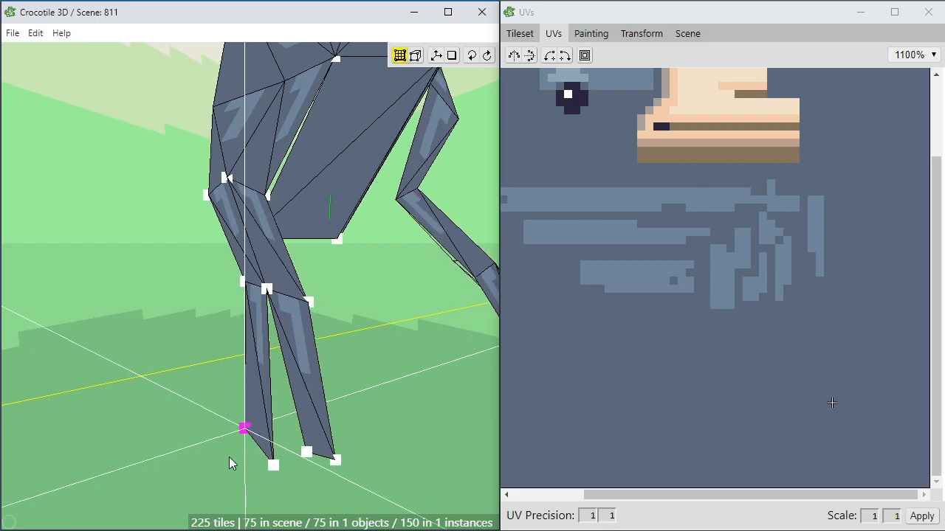
Examine the reshaped legs from behind and from the side, including the outer toe's tile and its lower corners.
{"action": "left_click", "coordinate": [247, 456]}
{"action": "scroll", "coordinate": [250, 458], "scroll_direction": "down", "scroll_amount": 3}
{"action": "key", "text": "space"}
{"action": "left_click_drag", "start_coordinate": [295, 446], "coordinate": [266, 405]}
{"action": "key", "text": "space"}
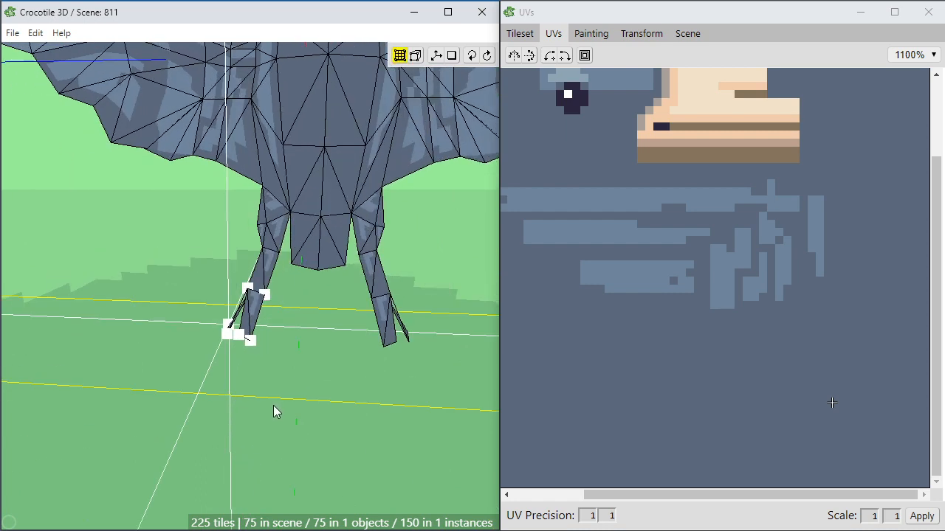
{"action": "left_click", "coordinate": [286, 497]}
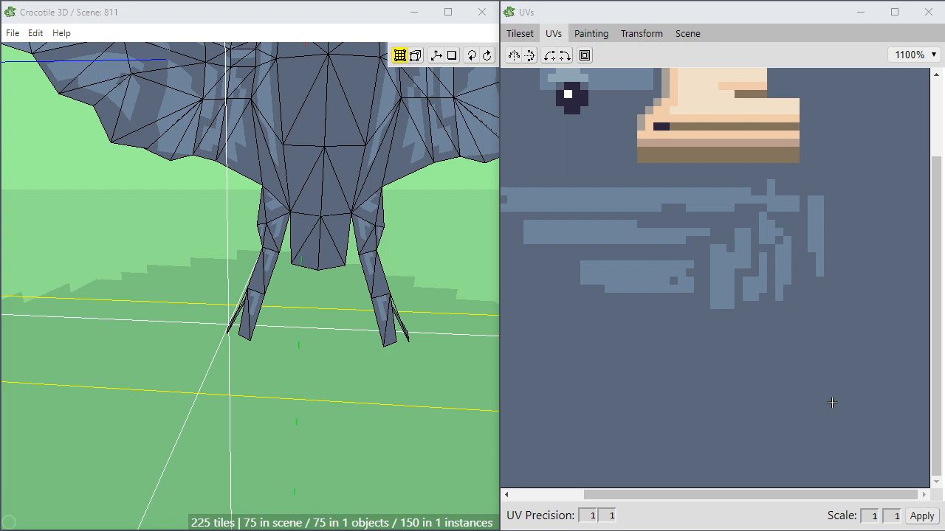
{"action": "key", "text": "space"}
{"action": "left_click_drag", "start_coordinate": [170, 386], "coordinate": [269, 408]}
{"action": "key", "text": "space"}
{"action": "scroll", "coordinate": [169, 433], "scroll_direction": "up", "scroll_amount": 3}
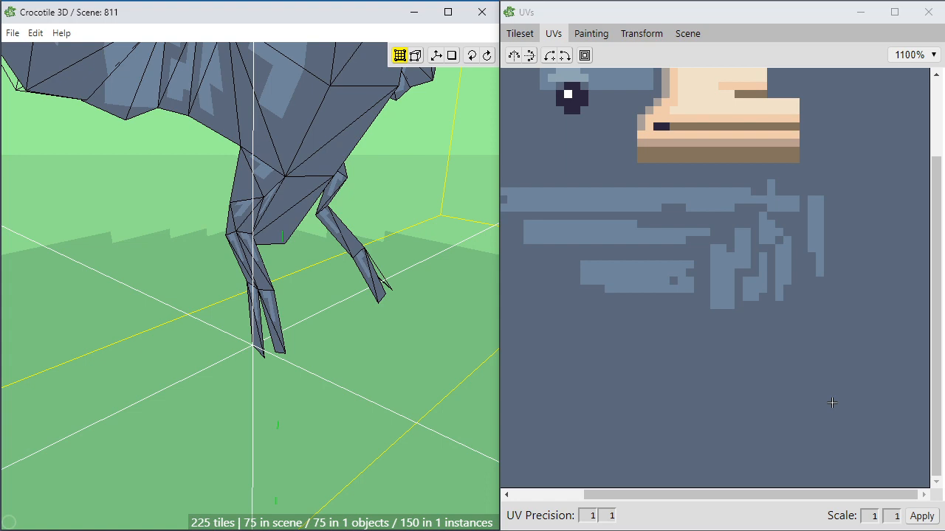
{"action": "scroll", "coordinate": [257, 450], "scroll_direction": "up", "scroll_amount": 2}
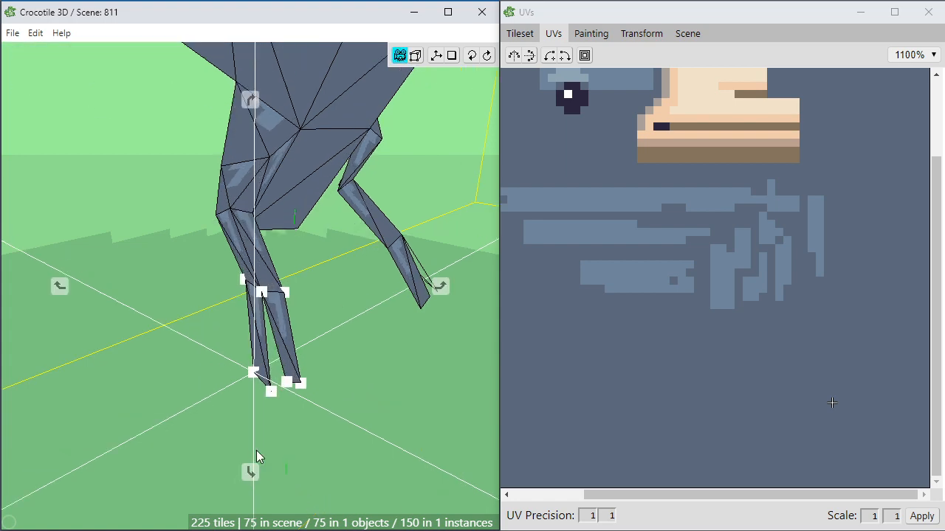
{"action": "key", "text": "plus"}
{"action": "right_click_drag", "start_coordinate": [203, 443], "coordinate": [178, 434]}
{"action": "scroll", "coordinate": [198, 445], "scroll_direction": "up", "scroll_amount": 1}
{"action": "key", "text": "plus"}
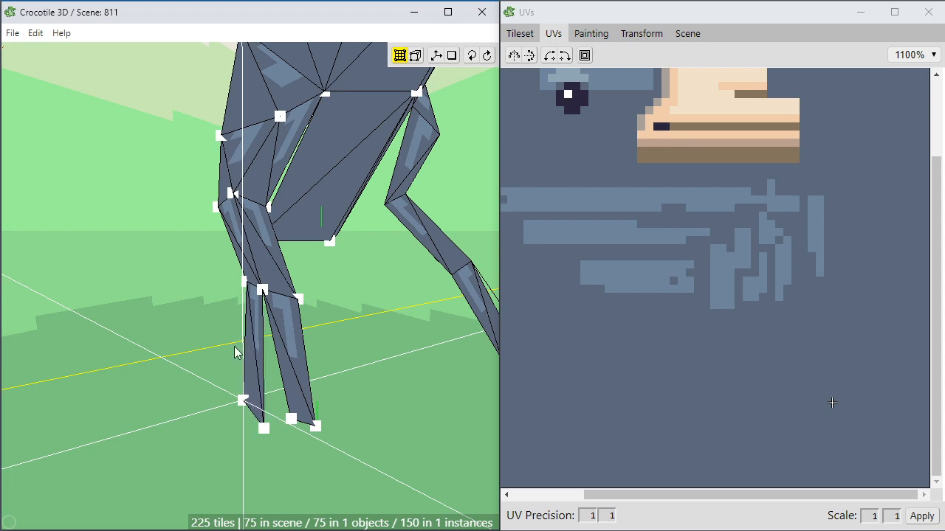
{"action": "mouse_move", "coordinate": [246, 389]}
{"action": "right_mouse_down"}
{"action": "mouse_move", "coordinate": [205, 389]}
{"action": "mouse_move", "coordinate": [246, 389]}
{"action": "right_mouse_up"}
{"action": "left_click", "coordinate": [268, 316]}
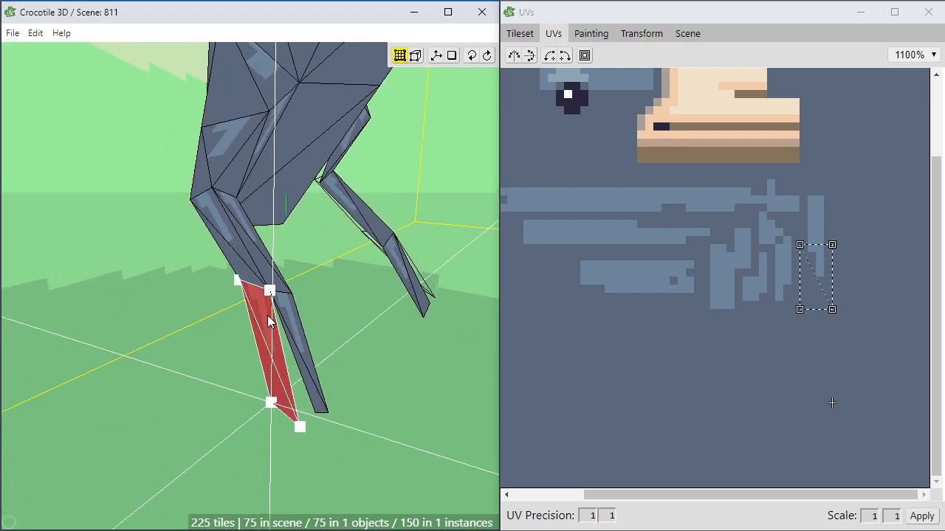
{"action": "right_click_drag", "start_coordinate": [268, 322], "coordinate": [213, 322]}
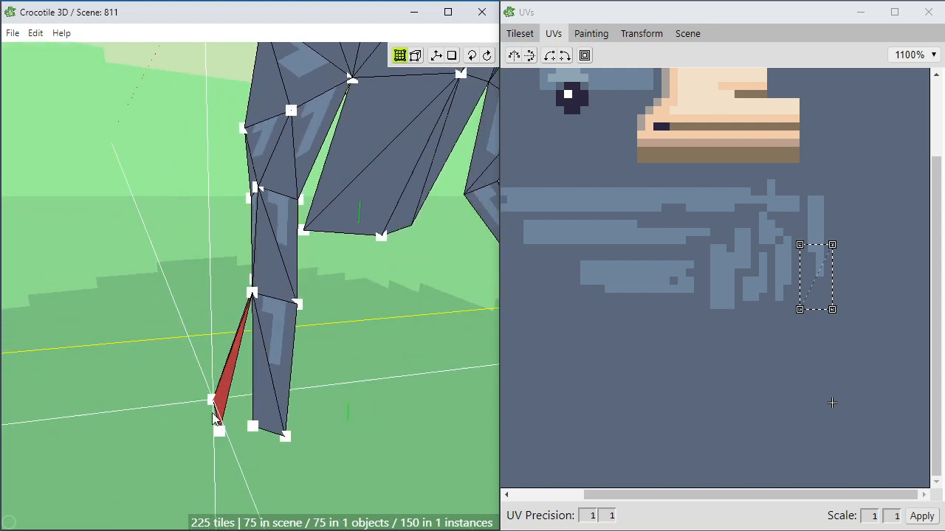
{"action": "left_click", "coordinate": [221, 432]}
{"action": "right_click_drag", "start_coordinate": [223, 441], "coordinate": [246, 446]}
{"action": "right_click_drag", "start_coordinate": [128, 374], "coordinate": [106, 373]}
{"action": "scroll", "coordinate": [220, 280], "scroll_direction": "down", "scroll_amount": 2}
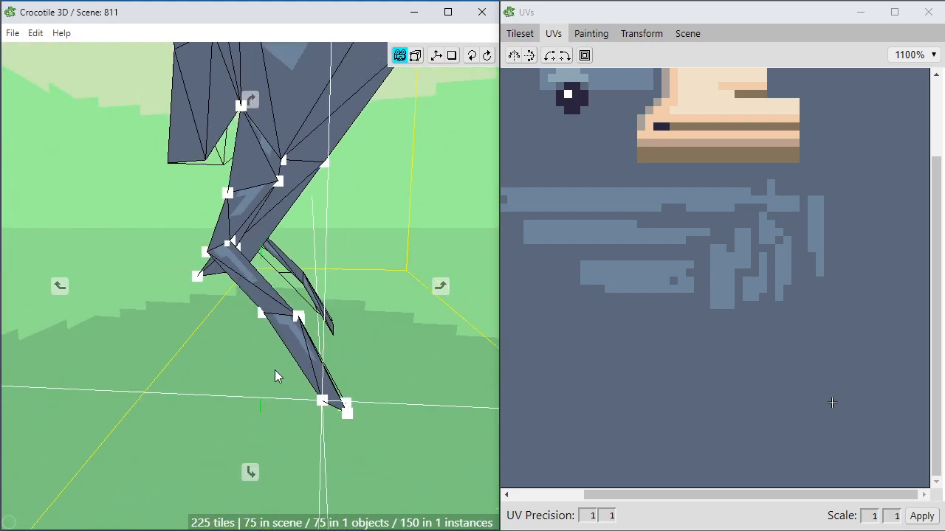
Reposition the lower vertex of the tile hanging beneath the body between the legs.
{"action": "right_click_drag", "start_coordinate": [275, 376], "coordinate": [246, 382]}
{"action": "right_click_drag", "start_coordinate": [377, 343], "coordinate": [330, 366]}
{"action": "left_click", "coordinate": [348, 303]}
{"action": "key", "text": "s"}
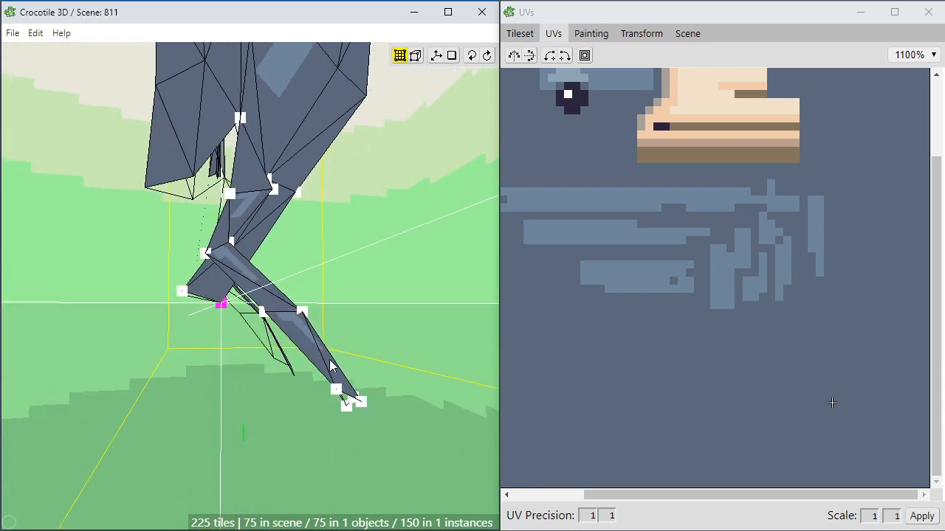
{"action": "key", "text": "a"}
{"action": "key", "text": "a"}
{"action": "right_click_drag", "start_coordinate": [273, 371], "coordinate": [125, 259]}
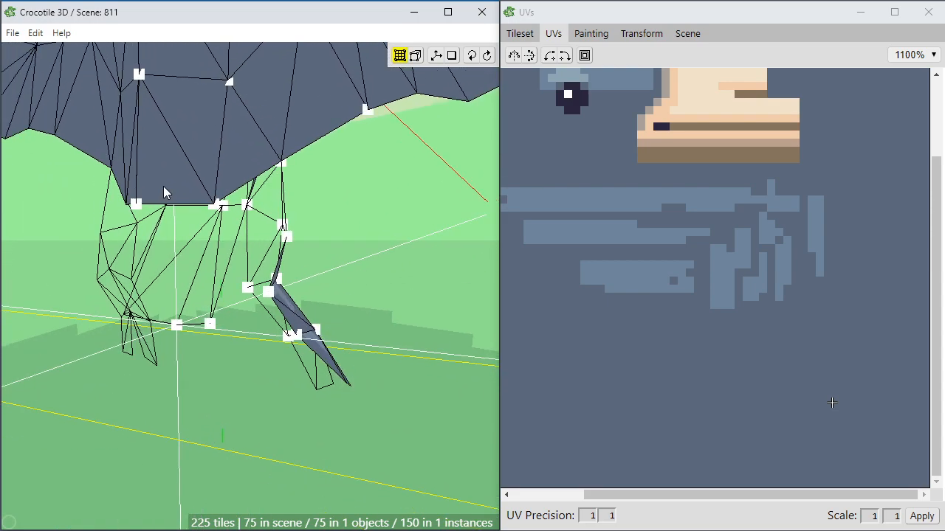
Duplicate the lowest tile in the middle of the bird's back and move the copy down below the body.
{"action": "right_click_drag", "start_coordinate": [198, 164], "coordinate": [217, 217]}
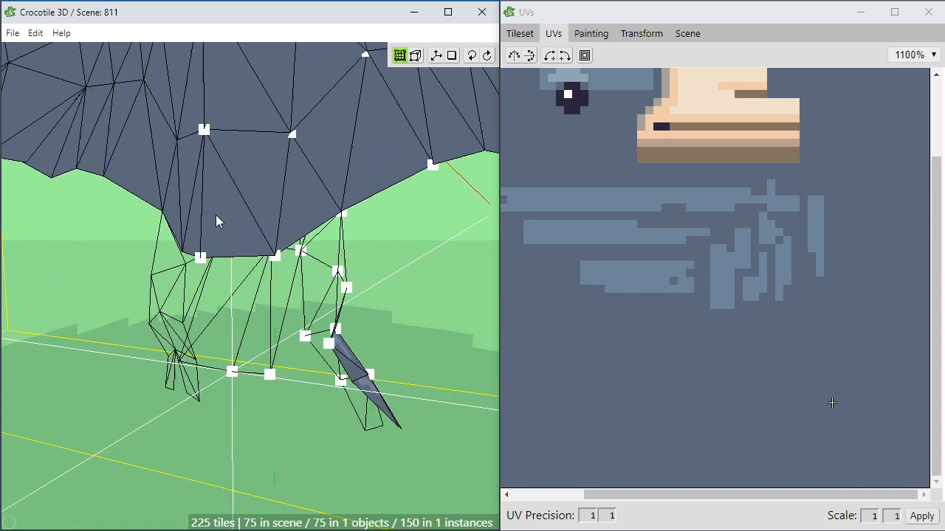
{"action": "left_click", "coordinate": [233, 235]}
{"action": "key", "text": "ctrl+d"}
{"action": "key", "text": "f"}
{"action": "key", "text": "f"}
{"action": "key", "text": "f"}
{"action": "key", "text": "f"}
{"action": "key", "text": "f"}
{"action": "key", "text": "f"}
{"action": "key", "text": "f"}
{"action": "key", "text": "f"}
{"action": "key", "text": "f"}
{"action": "key", "text": "f"}
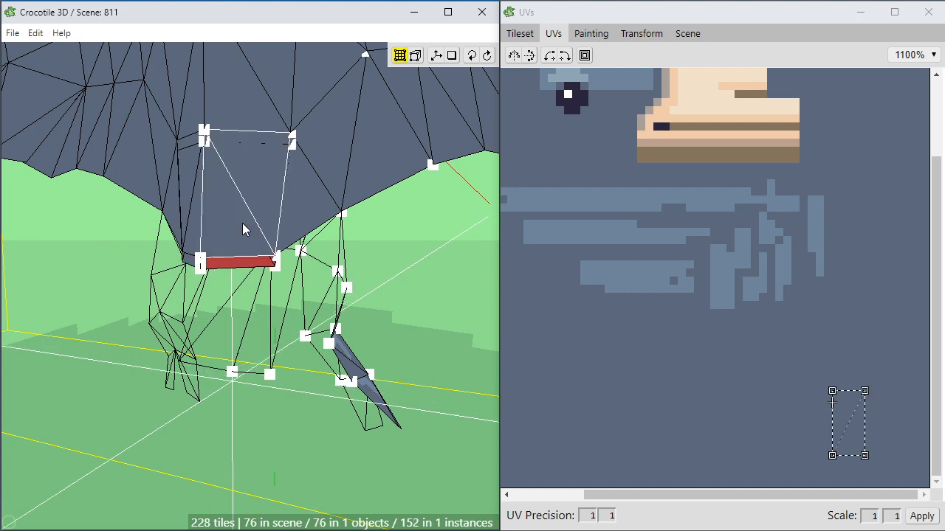
{"action": "key", "text": "s"}
{"action": "key", "text": "space"}
{"action": "key", "text": "s"}
{"action": "key", "text": "s"}
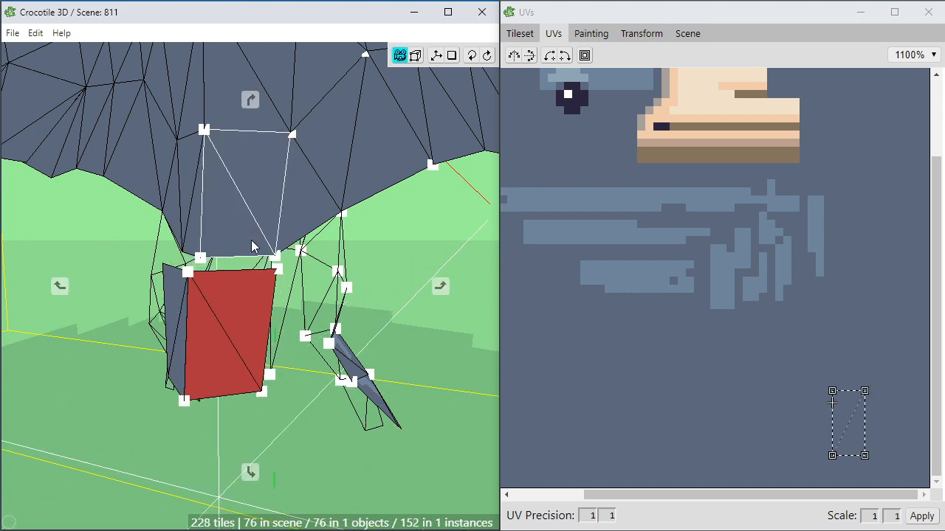
Join the duplicated tile's two upper corners to the bottom corners of the back tile above it.
{"action": "left_click_drag", "start_coordinate": [251, 240], "coordinate": [250, 354]}
{"action": "scroll", "coordinate": [176, 382], "scroll_direction": "up", "scroll_amount": 2}
{"action": "left_click_drag", "start_coordinate": [250, 310], "coordinate": [262, 307]}
{"action": "key", "text": "space"}
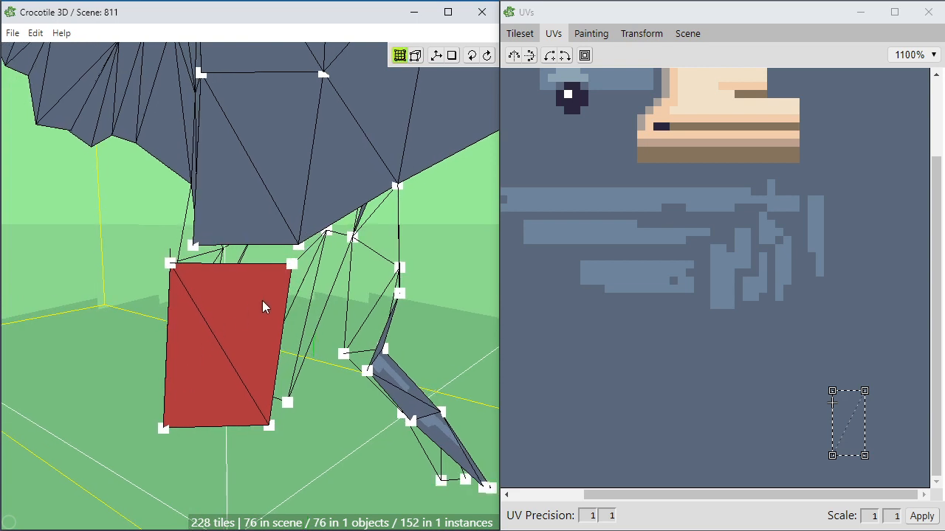
{"action": "mouse_move", "coordinate": [290, 271]}
{"action": "left_mouse_down"}
{"action": "mouse_move", "coordinate": [299, 240]}
{"action": "mouse_move", "coordinate": [296, 253]}
{"action": "left_mouse_up"}
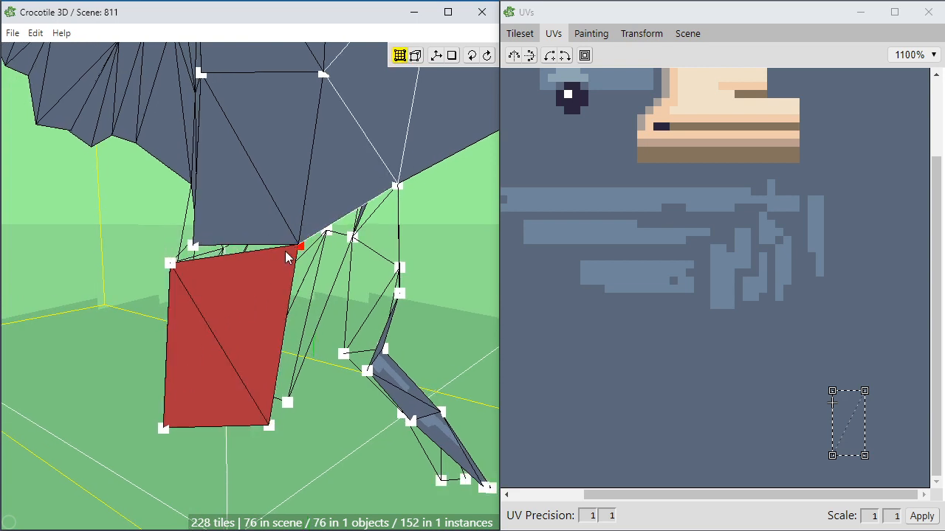
{"action": "left_click_drag", "start_coordinate": [171, 269], "coordinate": [193, 246]}
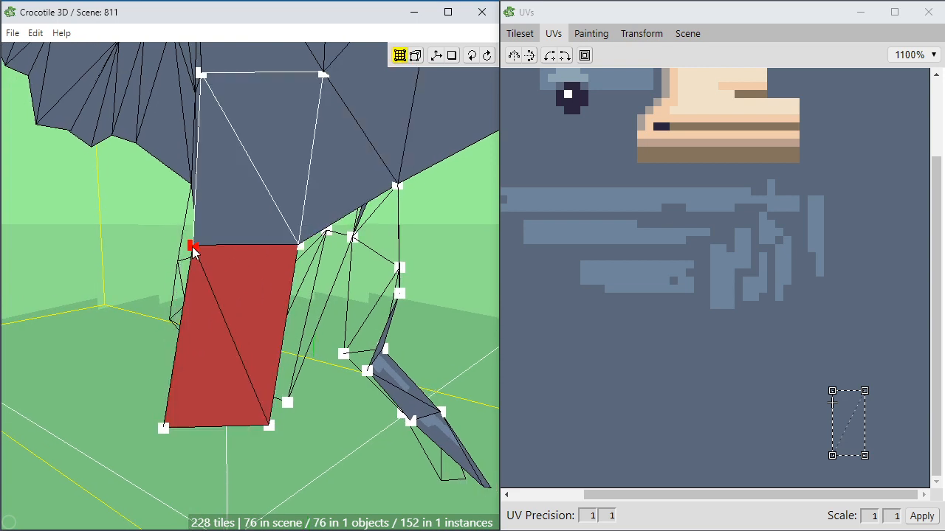
Reposition the lower centre corner of the new tail tile to shape the tail's end.
{"action": "left_click", "coordinate": [235, 326]}
{"action": "key", "text": "space"}
{"action": "left_click_drag", "start_coordinate": [229, 375], "coordinate": [215, 414]}
{"action": "key", "text": "space"}
{"action": "left_click", "coordinate": [199, 383]}
{"action": "key", "text": "space"}
{"action": "key", "text": "d"}
{"action": "key", "text": "d"}
{"action": "key", "text": "w"}
{"action": "key", "text": "w"}
{"action": "key", "text": "w"}
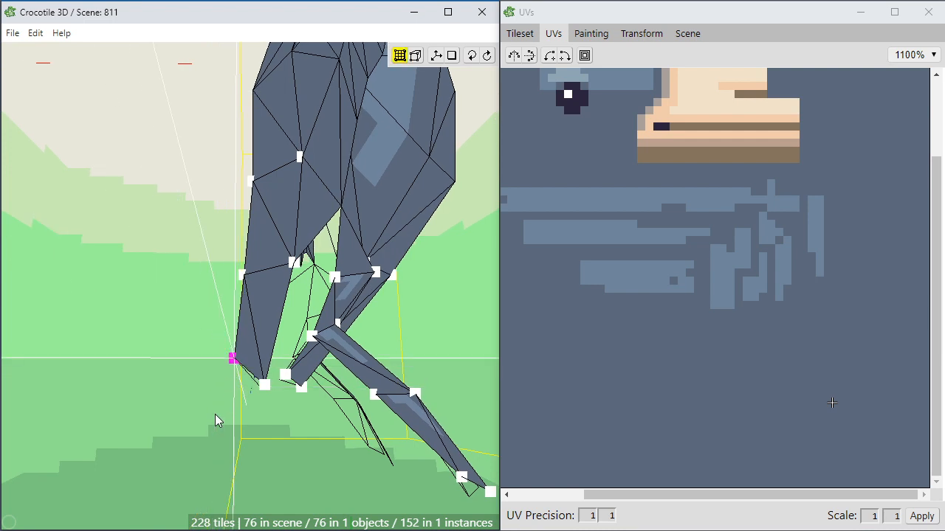
{"action": "key", "text": "d"}
{"action": "key", "text": "a"}
Nudge the upper centre vertex of the new tail tile and check the tail's profile from the side.
{"action": "left_click", "coordinate": [258, 311]}
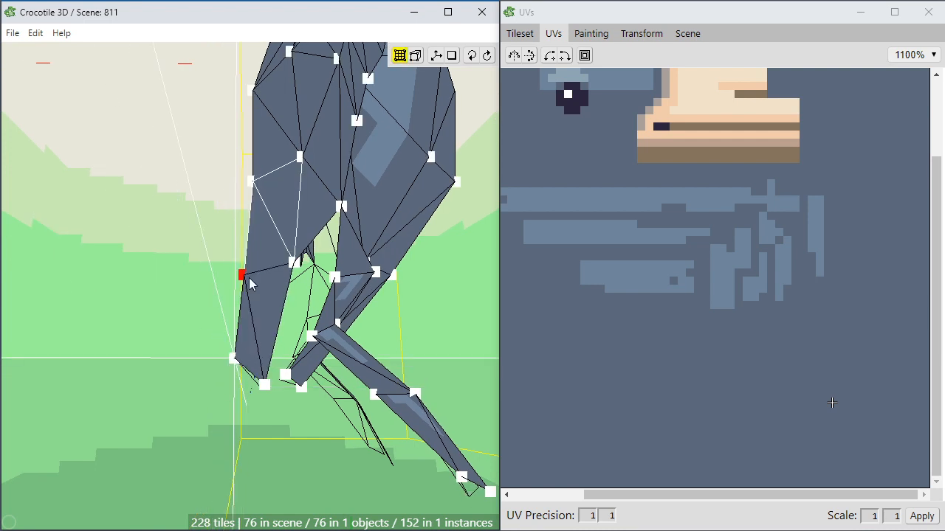
{"action": "left_click", "coordinate": [247, 278]}
{"action": "key", "text": "d"}
{"action": "key", "text": "space"}
{"action": "scroll", "coordinate": [263, 305], "scroll_direction": "down", "scroll_amount": 5}
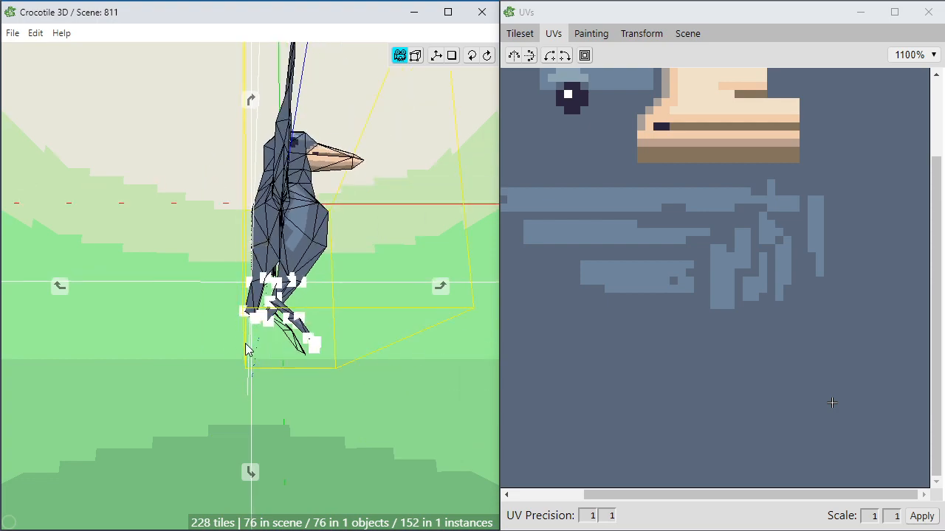
{"action": "left_click_drag", "start_coordinate": [246, 344], "coordinate": [369, 373]}
{"action": "middle_click_drag", "start_coordinate": [369, 372], "coordinate": [307, 391]}
{"action": "scroll", "coordinate": [307, 391], "scroll_direction": "up", "scroll_amount": 4}
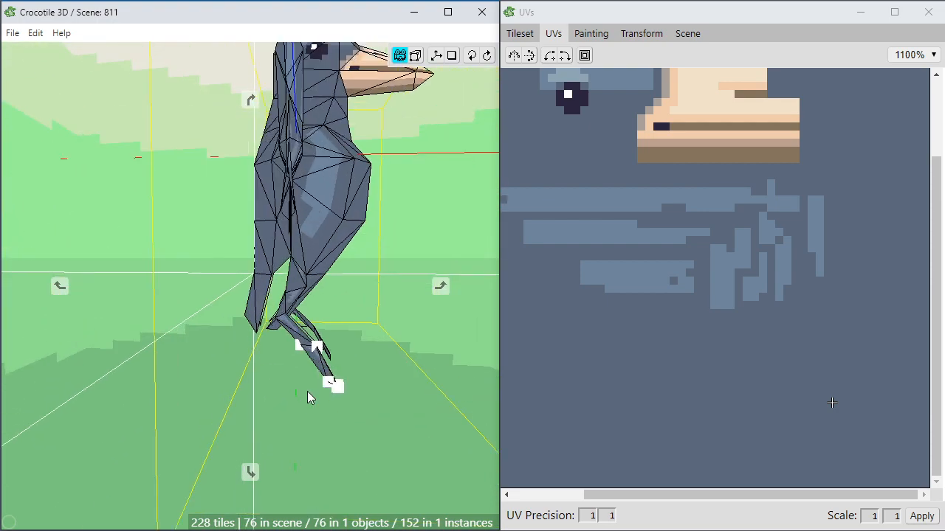
{"action": "key", "text": "space"}
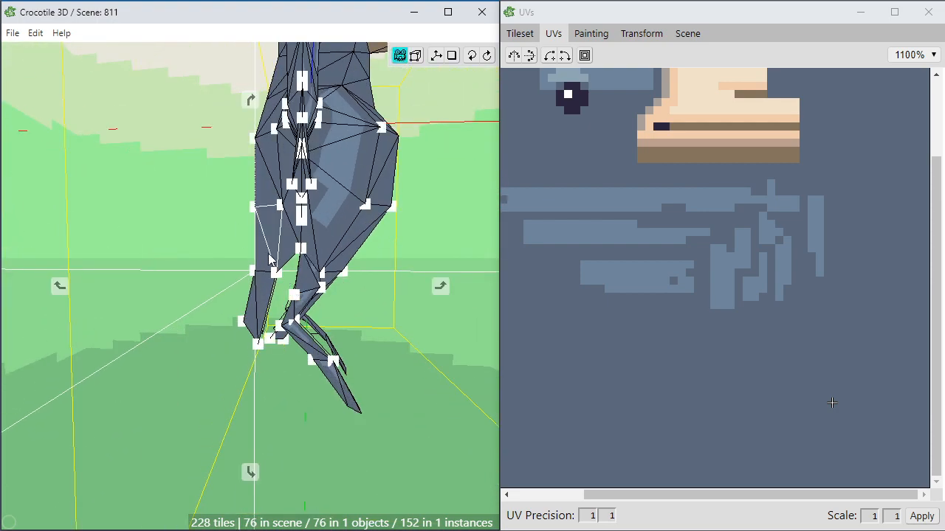
{"action": "middle_click_drag", "start_coordinate": [268, 258], "coordinate": [246, 391]}
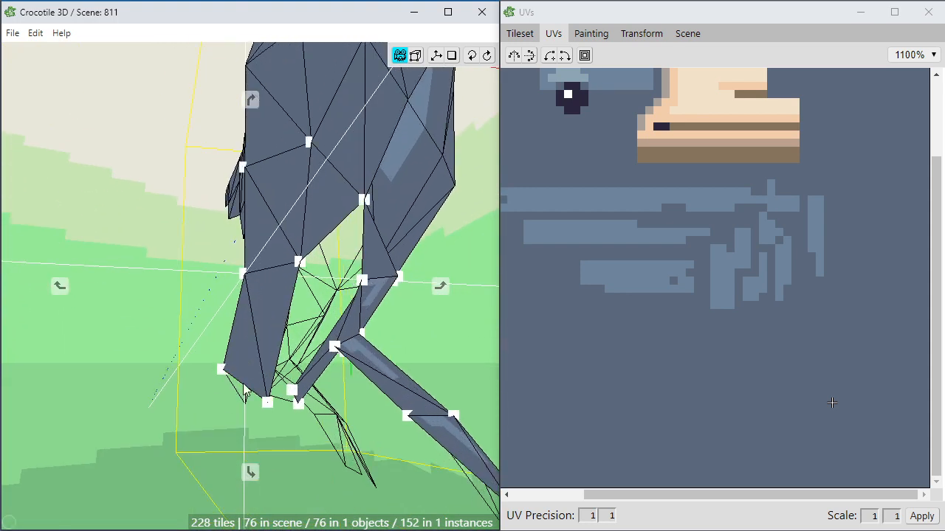
Join the loose lower corner of the underside tile to the lower outer corner of the tail tile.
{"action": "left_click_drag", "start_coordinate": [293, 395], "coordinate": [271, 409]}
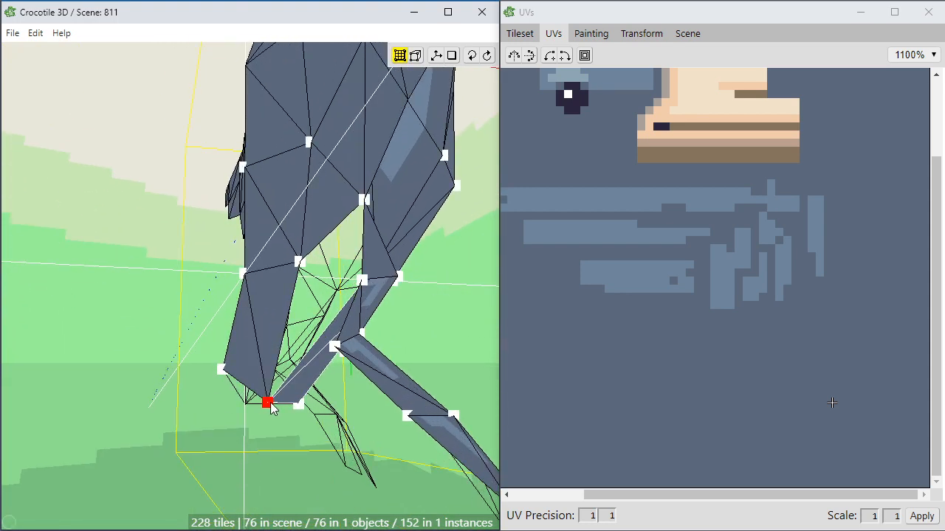
{"action": "middle_click_drag", "start_coordinate": [248, 470], "coordinate": [267, 381]}
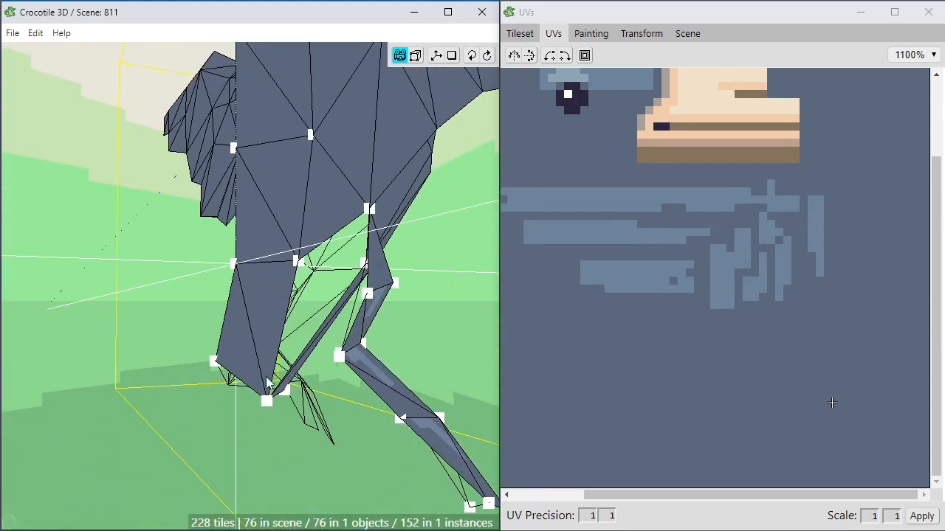
Duplicate the tail tile and move the copy outward beside it and clear of the back, toward the leg.
{"action": "left_click", "coordinate": [270, 311]}
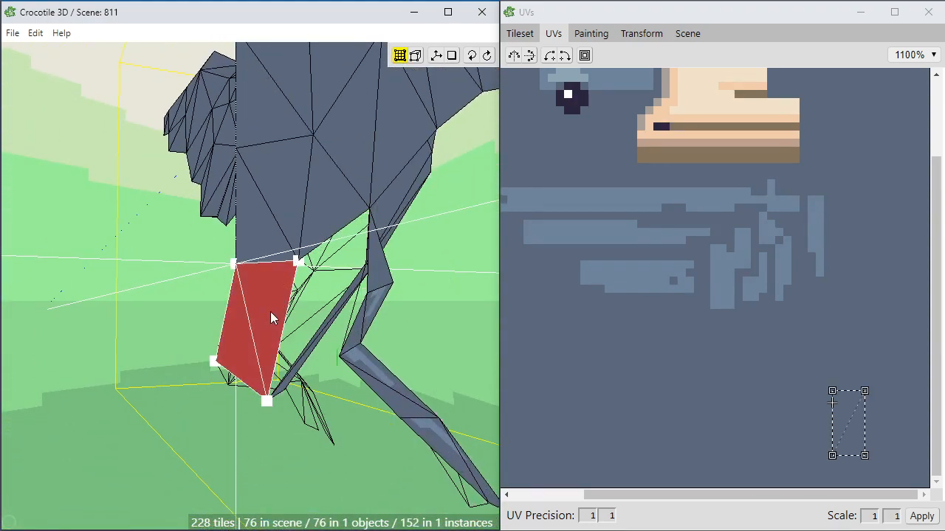
{"action": "key", "text": "ctrl+d"}
{"action": "key", "text": "d"}
{"action": "key", "text": "d"}
{"action": "key", "text": "d"}
{"action": "key", "text": "space"}
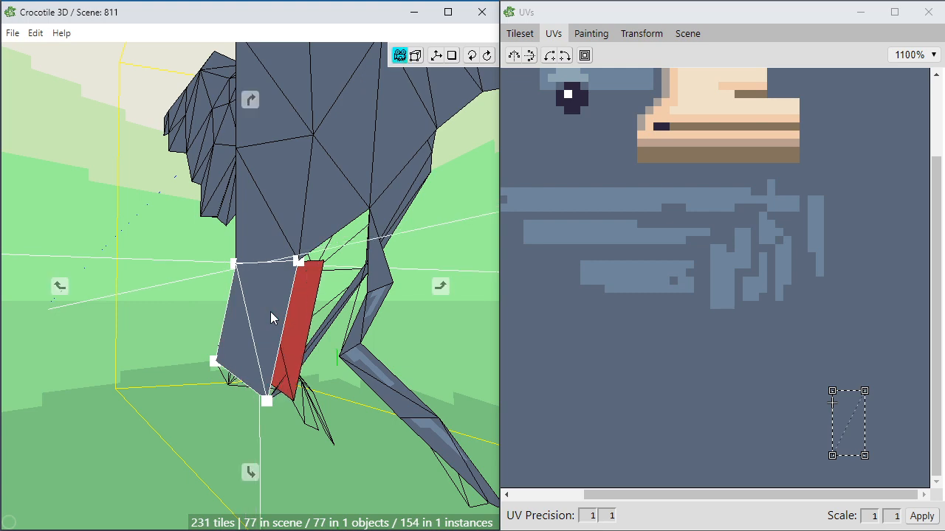
{"action": "key", "text": "s"}
{"action": "key", "text": "s"}
{"action": "left_click_drag", "start_coordinate": [338, 263], "coordinate": [361, 265]}
{"action": "right_click_drag", "start_coordinate": [302, 326], "coordinate": [302, 325]}
{"action": "scroll", "coordinate": [302, 318], "scroll_direction": "up", "scroll_amount": 3}
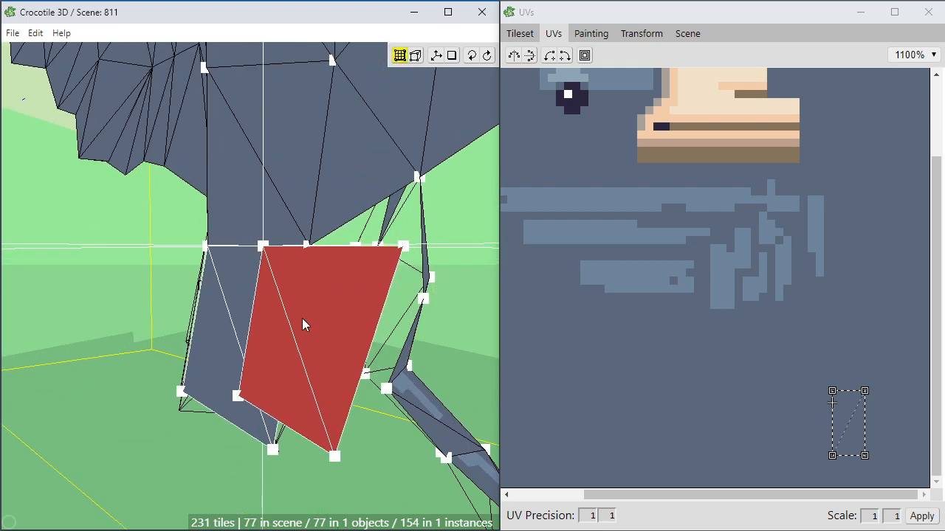
Join the copied tile's upper corners to the two bottom corners of the back mesh between tail and hip.
{"action": "middle_click_drag", "start_coordinate": [396, 262], "coordinate": [362, 257]}
{"action": "left_click_drag", "start_coordinate": [371, 251], "coordinate": [312, 308]}
{"action": "left_click", "coordinate": [330, 346]}
{"action": "mouse_move", "coordinate": [331, 345]}
{"action": "right_mouse_down"}
{"action": "mouse_move", "coordinate": [207, 344]}
{"action": "mouse_move", "coordinate": [369, 346]}
{"action": "mouse_move", "coordinate": [319, 350]}
{"action": "right_mouse_up"}
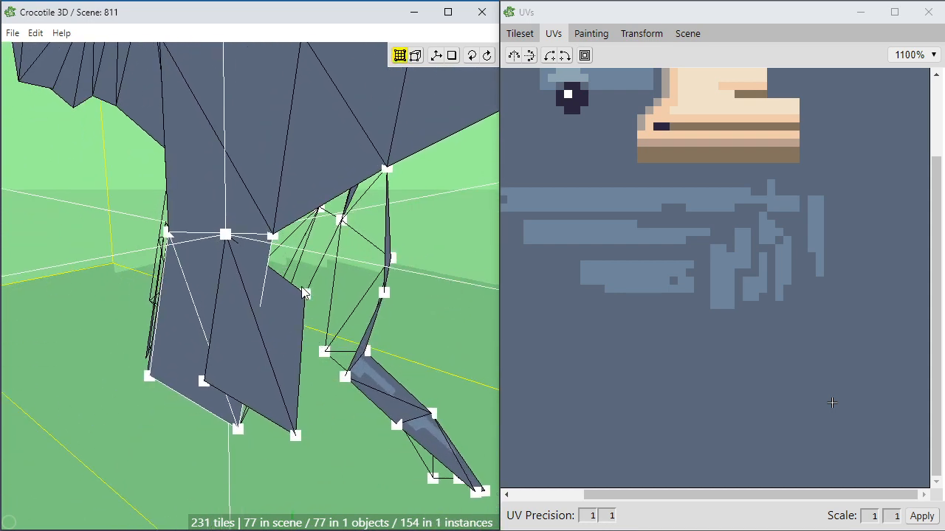
{"action": "left_click_drag", "start_coordinate": [306, 298], "coordinate": [386, 171]}
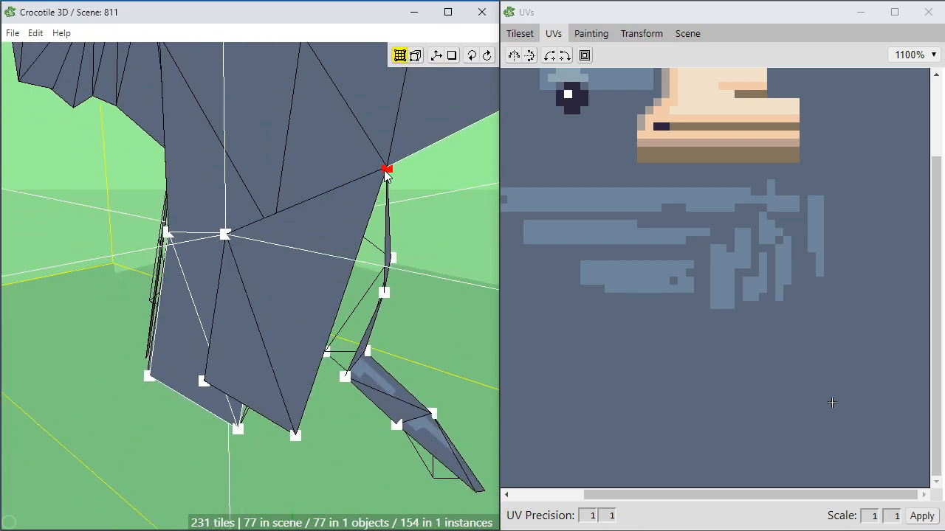
{"action": "left_click_drag", "start_coordinate": [225, 237], "coordinate": [273, 239]}
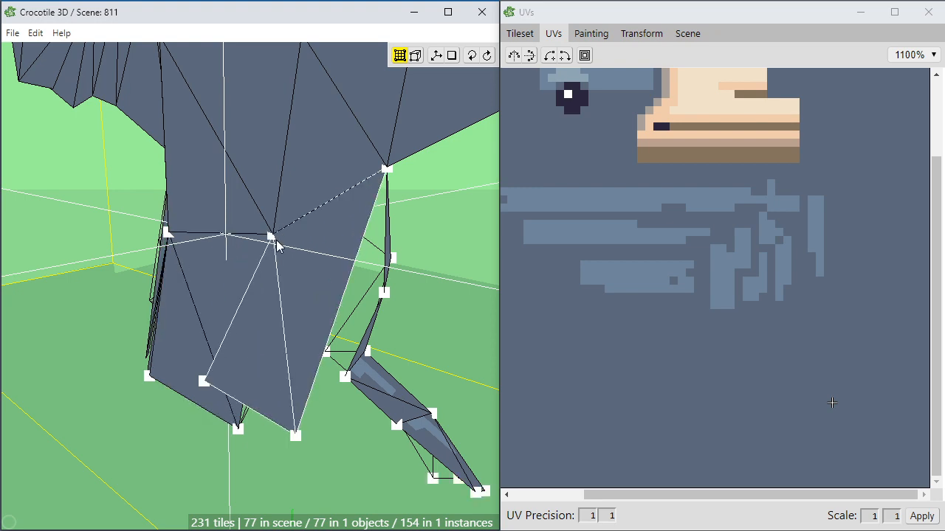
Join the copied tile's outer lower corner to the back of the leg and shorten its inner lower corner into a hip flap.
{"action": "right_click_drag", "start_coordinate": [279, 301], "coordinate": [255, 295]}
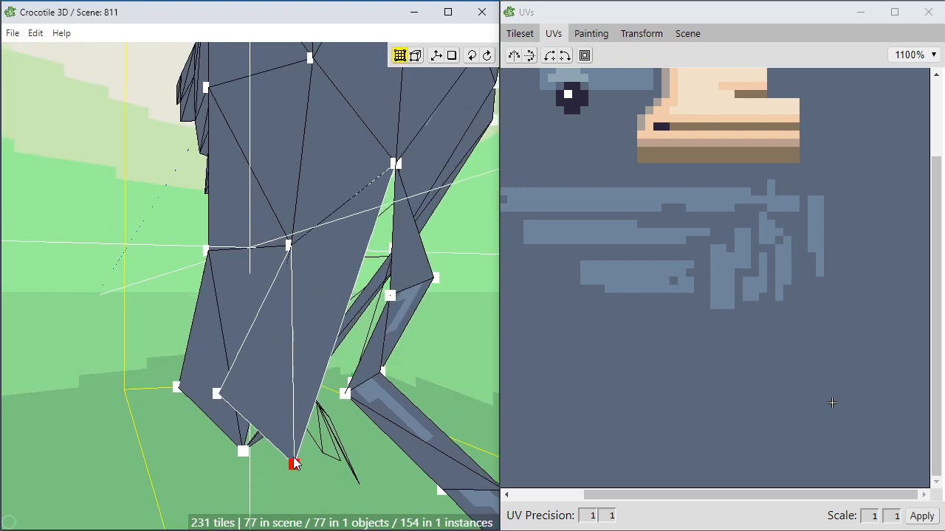
{"action": "left_click_drag", "start_coordinate": [294, 463], "coordinate": [367, 315]}
{"action": "left_click_drag", "start_coordinate": [177, 369], "coordinate": [226, 380]}
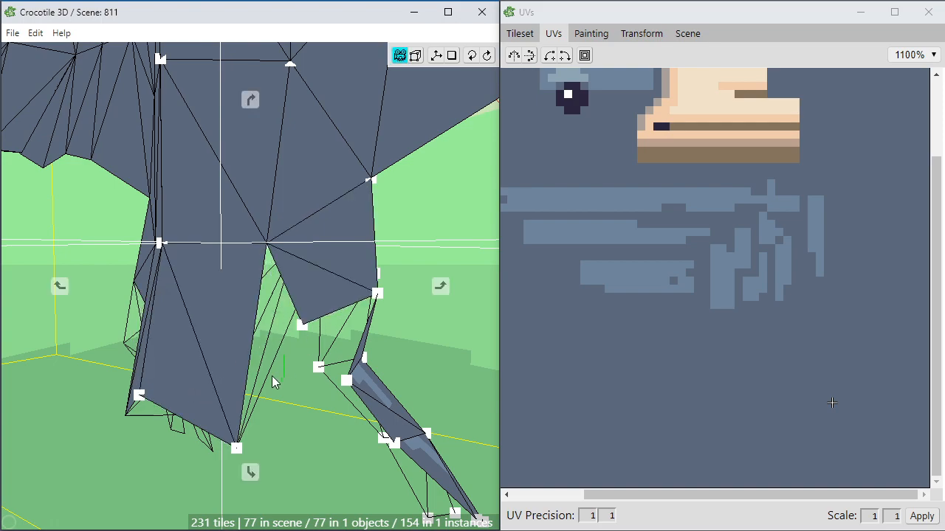
Save the scene file and check the new hip tile and the tail from behind.
{"action": "middle_click_drag", "start_coordinate": [271, 376], "coordinate": [358, 317]}
{"action": "scroll", "coordinate": [280, 395], "scroll_direction": "down", "scroll_amount": 2}
{"action": "scroll", "coordinate": [297, 355], "scroll_direction": "up", "scroll_amount": 2}
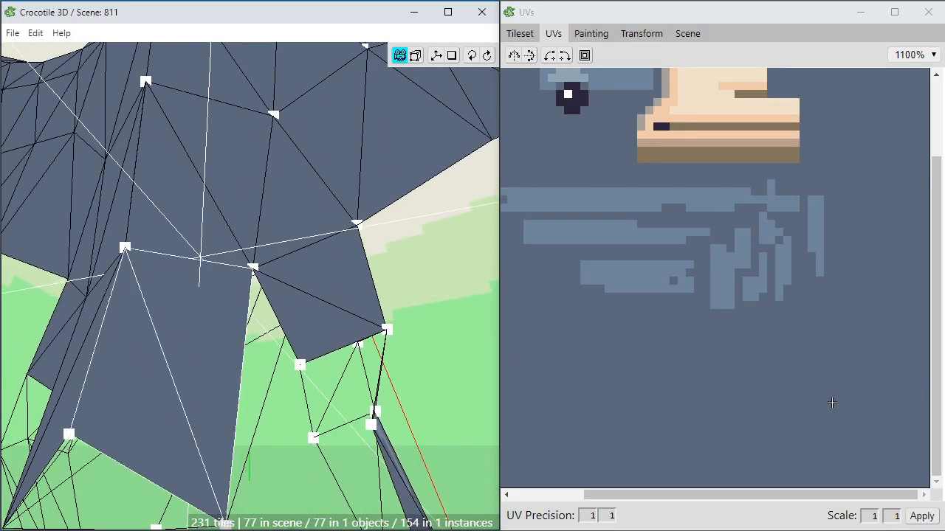
{"action": "left_click", "coordinate": [832, 402]}
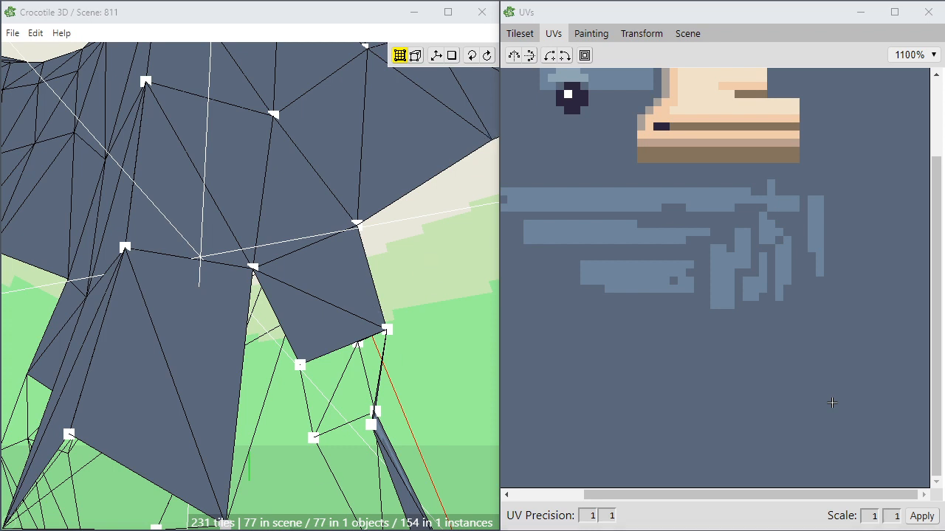
{"action": "left_click", "coordinate": [432, 315]}
{"action": "middle_click_drag", "start_coordinate": [326, 363], "coordinate": [251, 306]}
{"action": "middle_click_drag", "start_coordinate": [264, 229], "coordinate": [245, 388]}
{"action": "scroll", "coordinate": [299, 328], "scroll_direction": "up", "scroll_amount": 8}
{"action": "key", "text": "Tab"}
{"action": "left_click", "coordinate": [243, 341]}
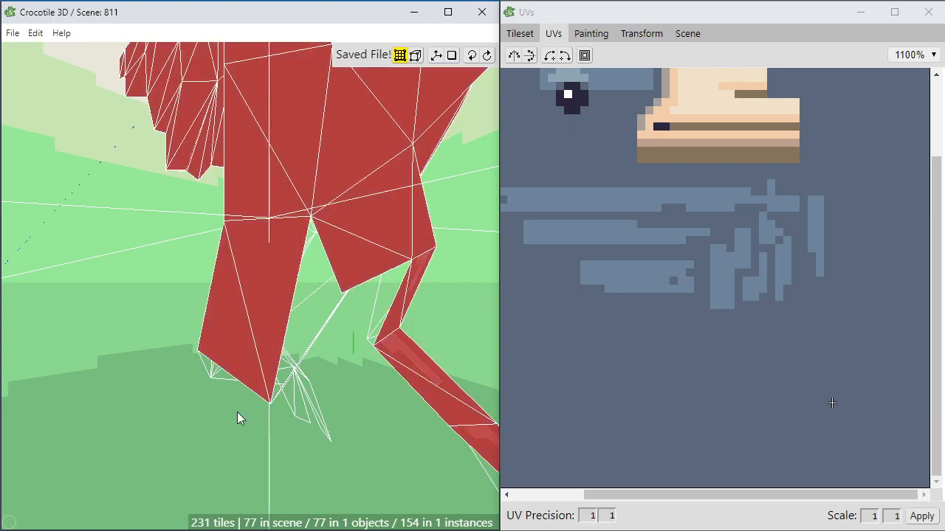
{"action": "key", "text": "Tab"}
Examine the gap between the upper leg, the hip tile and the underside from the back and the front.
{"action": "middle_click_drag", "start_coordinate": [305, 442], "coordinate": [325, 303]}
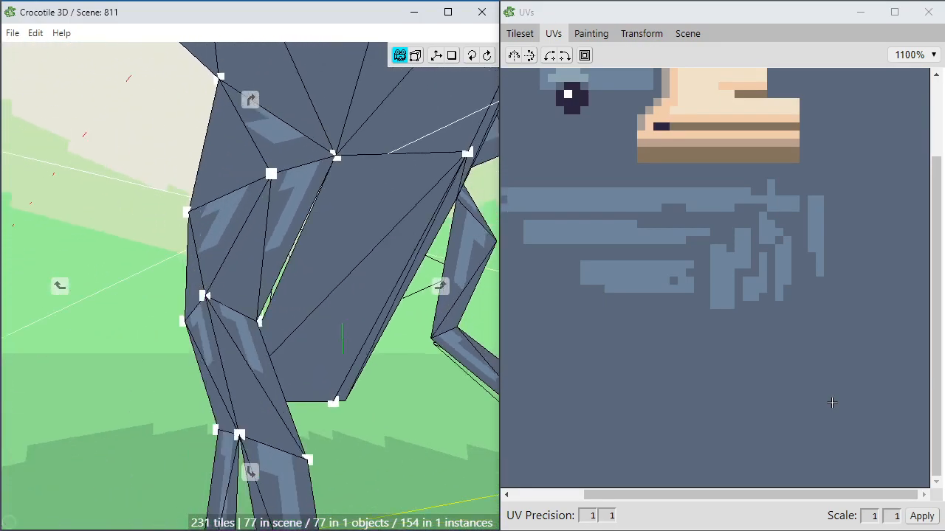
{"action": "middle_click_drag", "start_coordinate": [221, 295], "coordinate": [391, 288]}
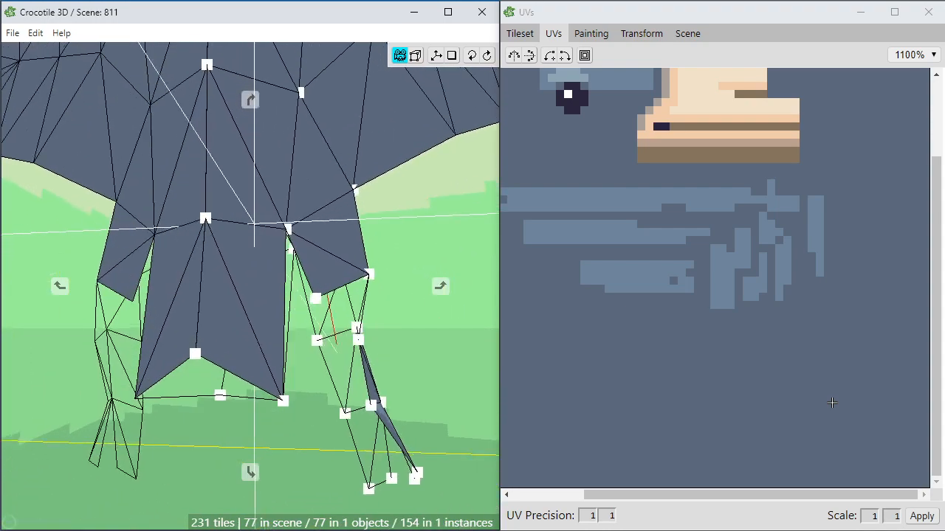
{"action": "middle_click_drag", "start_coordinate": [391, 398], "coordinate": [338, 375]}
{"action": "scroll", "coordinate": [304, 402], "scroll_direction": "up", "scroll_amount": 2}
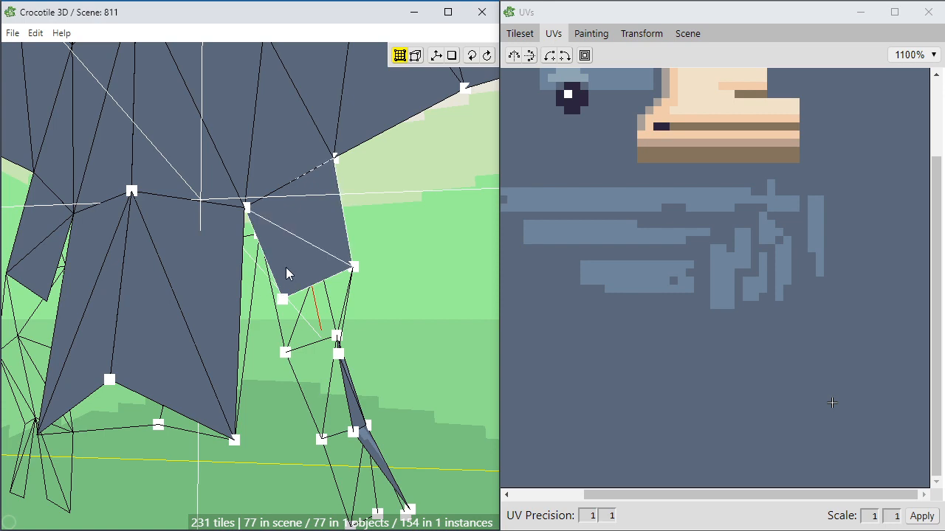
{"action": "left_click", "coordinate": [282, 299]}
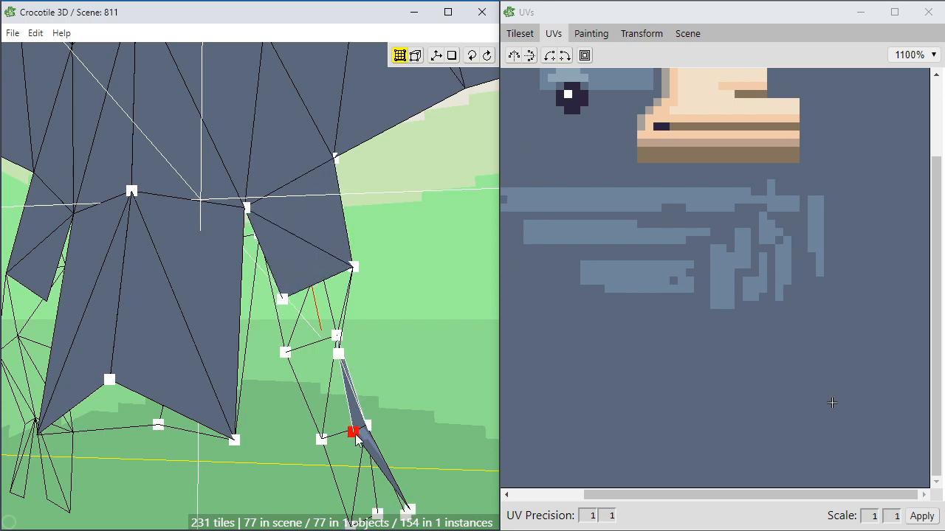
{"action": "middle_click_drag", "start_coordinate": [333, 325], "coordinate": [304, 322]}
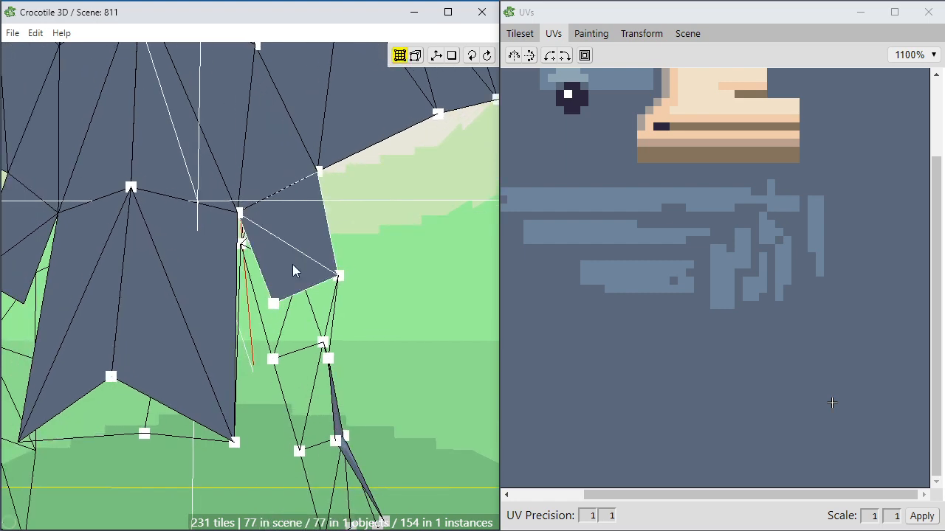
{"action": "key", "text": "space"}
{"action": "left_click_drag", "start_coordinate": [292, 264], "coordinate": [169, 331]}
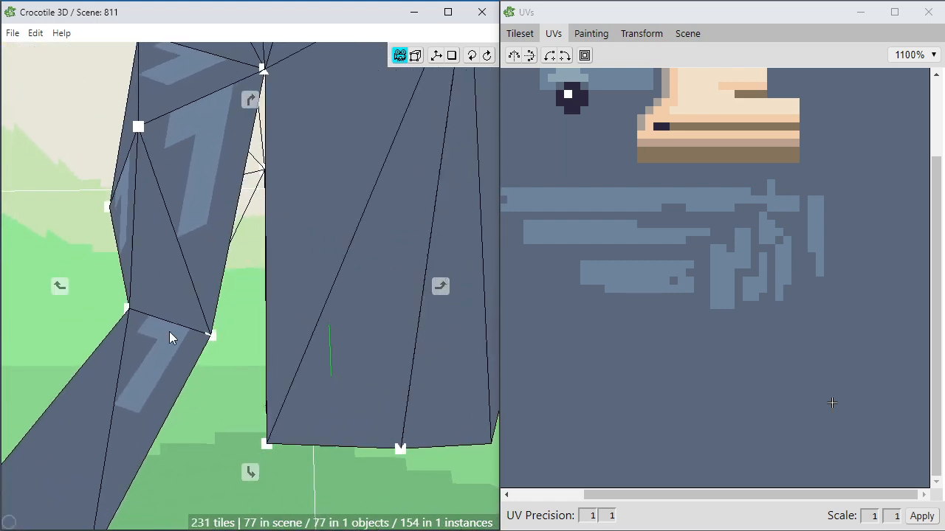
Duplicate the inner thigh tile and join the copy's corners to the thigh's upper inner corner and the inner knee corner.
{"action": "left_click", "coordinate": [209, 242]}
{"action": "key", "text": "ctrl+d"}
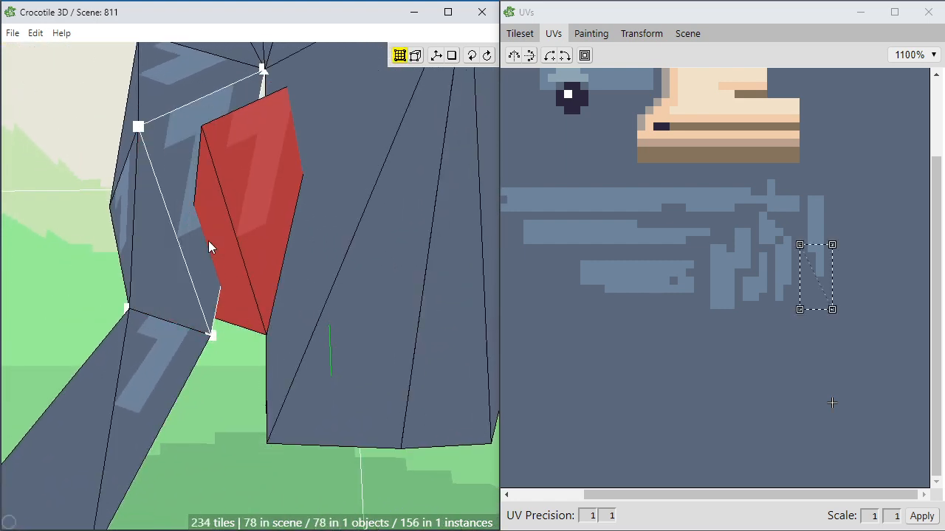
{"action": "key", "text": "d"}
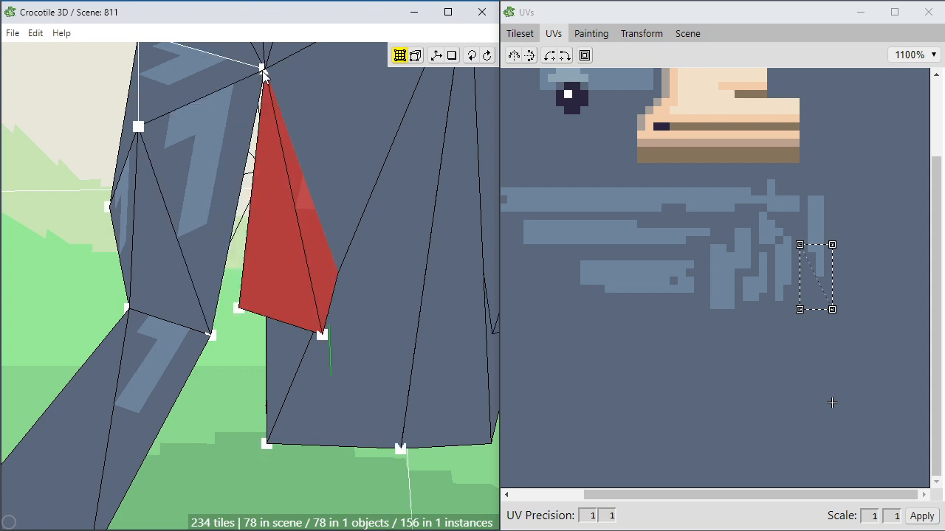
{"action": "left_click_drag", "start_coordinate": [240, 307], "coordinate": [211, 338]}
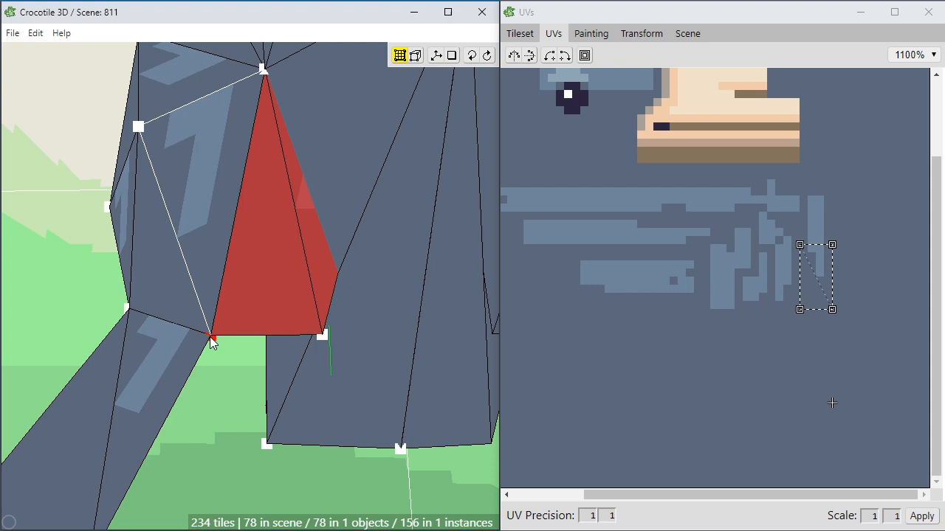
{"action": "left_click", "coordinate": [251, 334]}
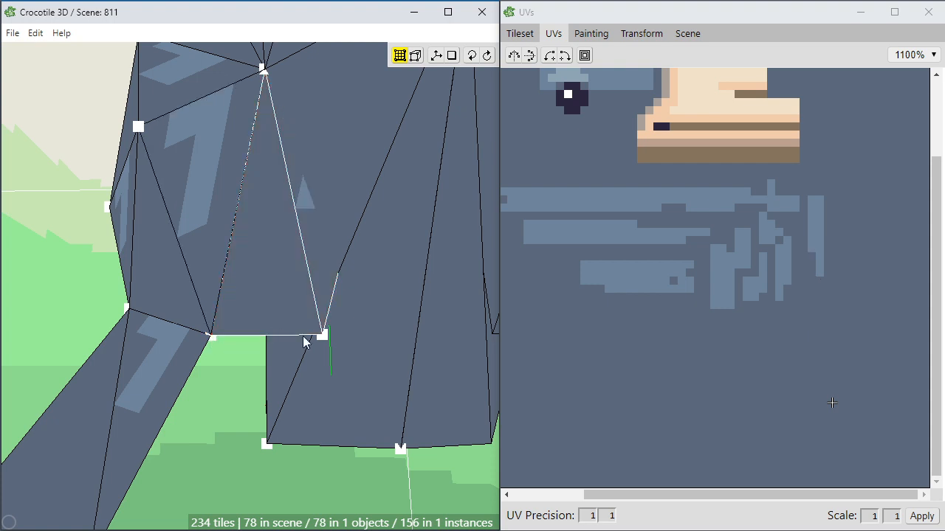
Move the copied thigh tile's free lower corner closer to the leg, beside the inner knee.
{"action": "key", "text": "a"}
{"action": "key", "text": "a"}
{"action": "key", "text": "shift+s"}
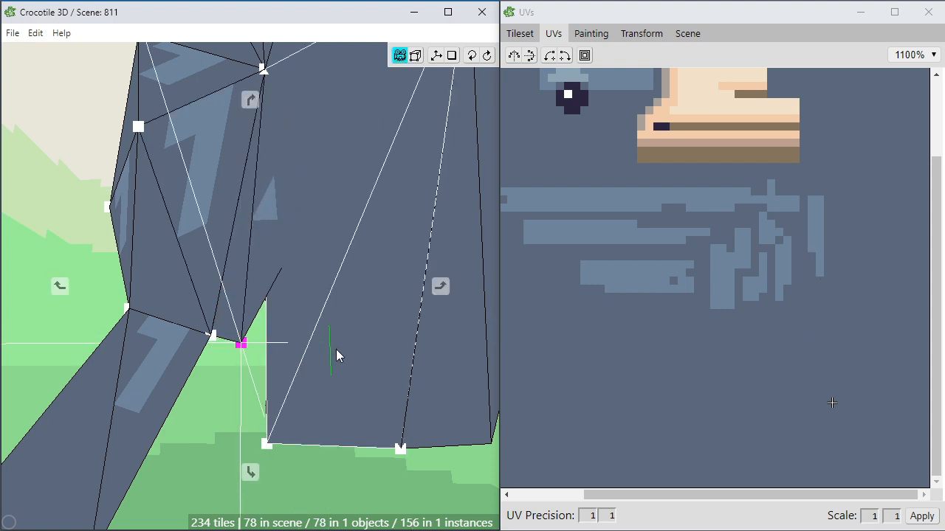
{"action": "key", "text": "shift+s"}
{"action": "key", "text": "shift+s"}
{"action": "left_click", "coordinate": [339, 350]}
{"action": "middle_click_drag", "start_coordinate": [340, 350], "coordinate": [160, 332]}
Move the copied thigh tile out to the far side of the leg and pull its hidden upper corner down.
{"action": "left_click", "coordinate": [251, 259]}
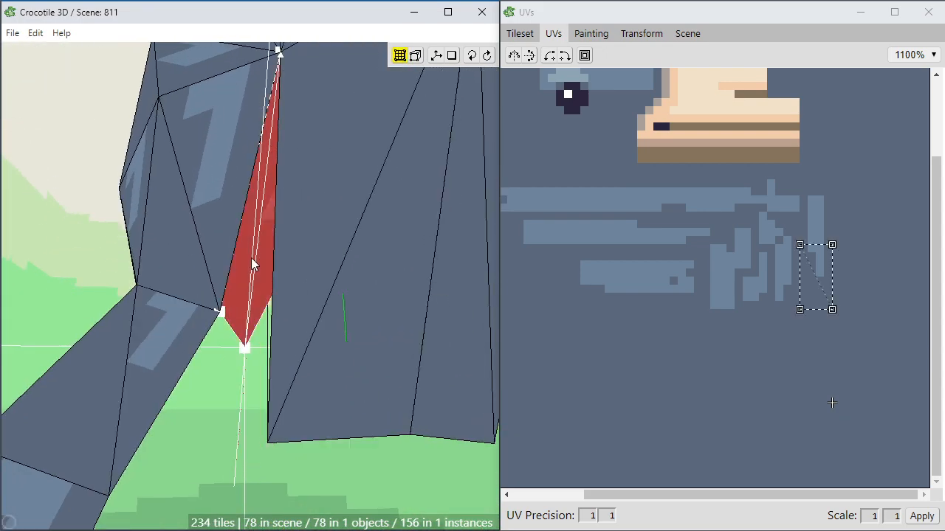
{"action": "middle_click_drag", "start_coordinate": [258, 281], "coordinate": [257, 280]}
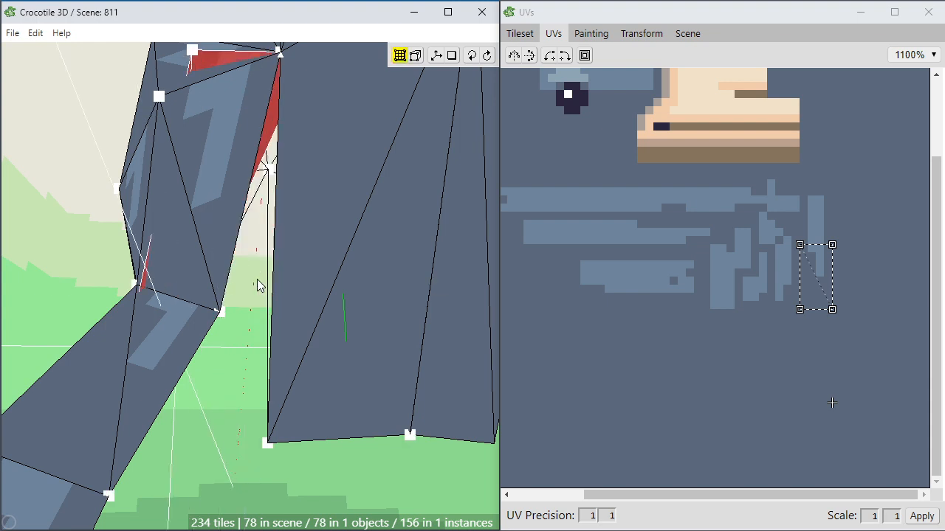
{"action": "key", "text": "a"}
{"action": "key", "text": "a"}
{"action": "key", "text": "a"}
{"action": "key", "text": "a"}
{"action": "key", "text": "a"}
{"action": "right_click_drag", "start_coordinate": [206, 169], "coordinate": [292, 280]}
{"action": "left_click", "coordinate": [166, 177]}
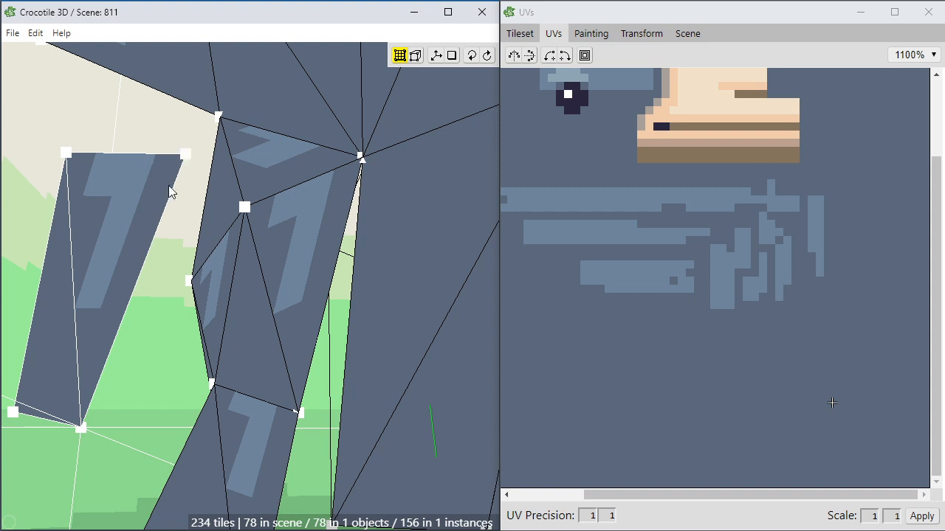
{"action": "left_click_drag", "start_coordinate": [185, 155], "coordinate": [133, 249]}
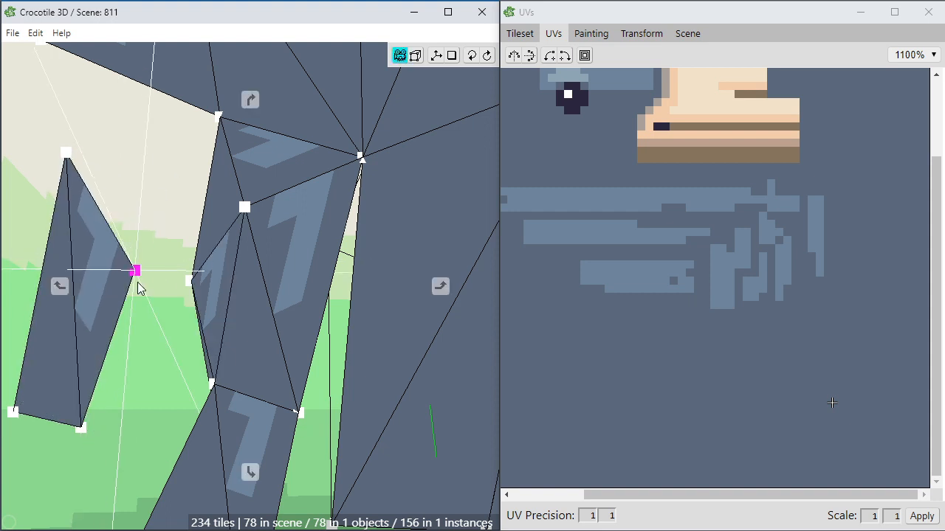
{"action": "right_click_drag", "start_coordinate": [147, 338], "coordinate": [227, 322]}
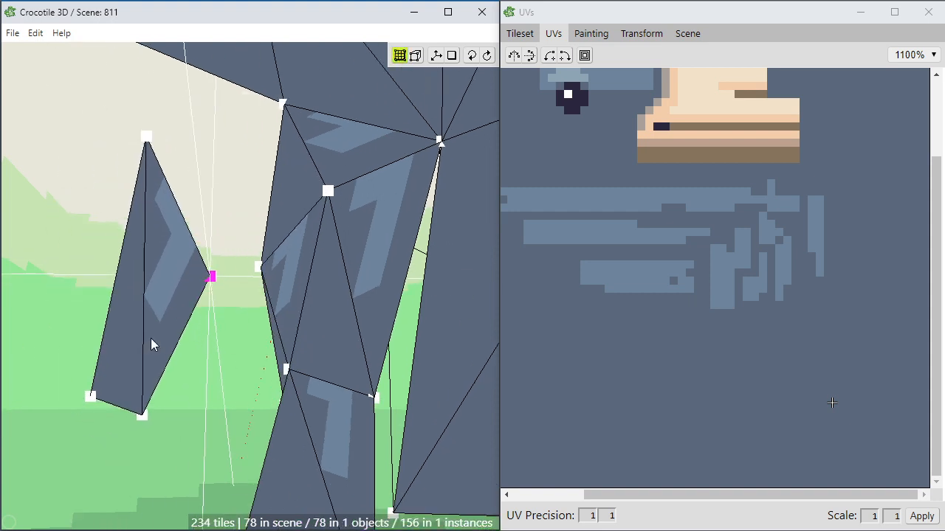
Bring the copied tile back to the leg and reattach it along the inner thigh edge.
{"action": "key", "text": "a"}
{"action": "key", "text": "a"}
{"action": "left_click_drag", "start_coordinate": [122, 327], "coordinate": [296, 362]}
{"action": "right_click_drag", "start_coordinate": [309, 368], "coordinate": [249, 434]}
{"action": "left_click", "coordinate": [347, 402]}
Raise the inner thigh tile's free lower corner to meet the lower inner corner of the hip tile.
{"action": "key", "text": "w"}
{"action": "key", "text": "w"}
{"action": "key", "text": "w"}
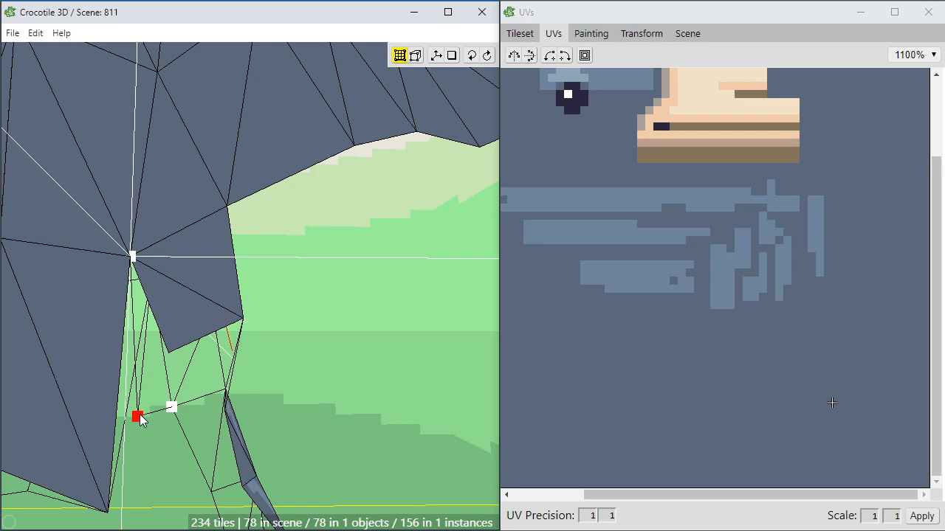
{"action": "mouse_move", "coordinate": [142, 425]}
{"action": "right_mouse_down"}
{"action": "mouse_move", "coordinate": [170, 414]}
{"action": "mouse_move", "coordinate": [130, 431]}
{"action": "right_mouse_up"}
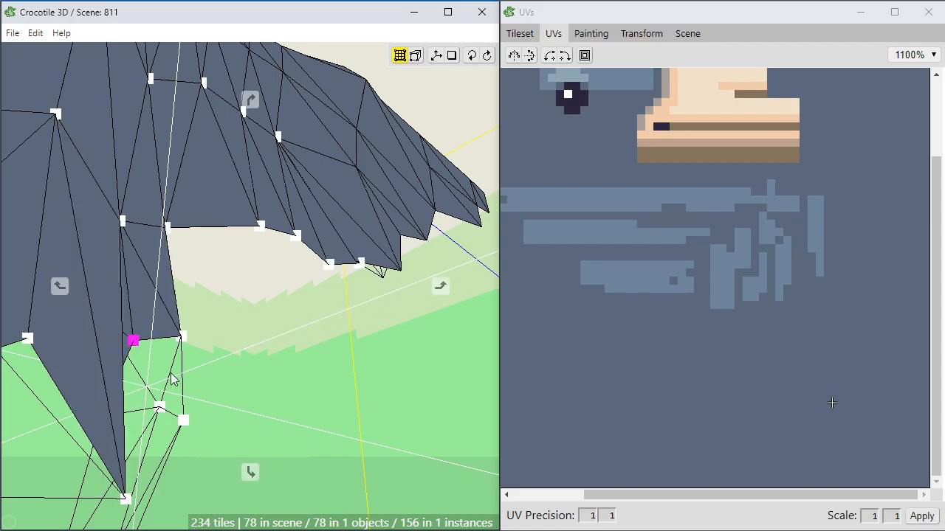
{"action": "right_click_drag", "start_coordinate": [171, 380], "coordinate": [277, 323]}
Reposition the rear knee corner to widen the back of the leg.
{"action": "left_click", "coordinate": [286, 318]}
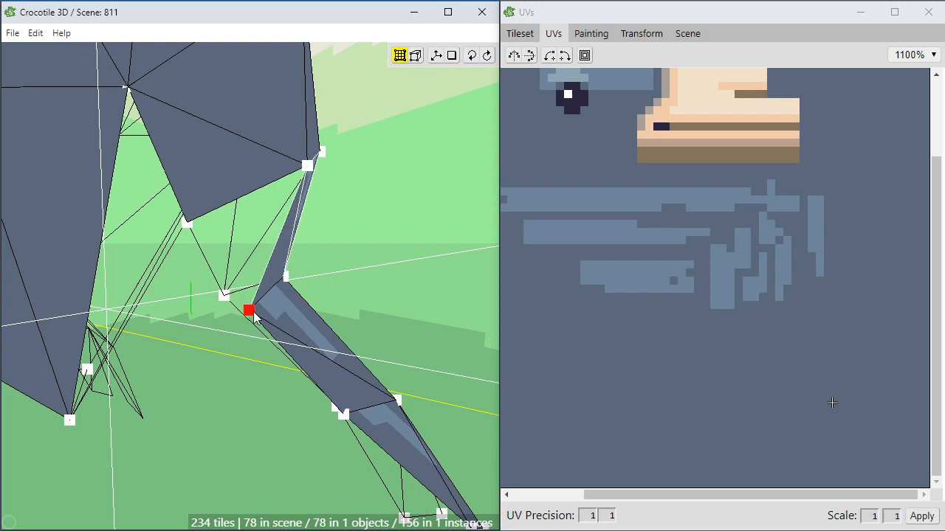
{"action": "right_click_drag", "start_coordinate": [263, 368], "coordinate": [223, 369]}
{"action": "key", "text": "d"}
{"action": "left_click", "coordinate": [258, 210]}
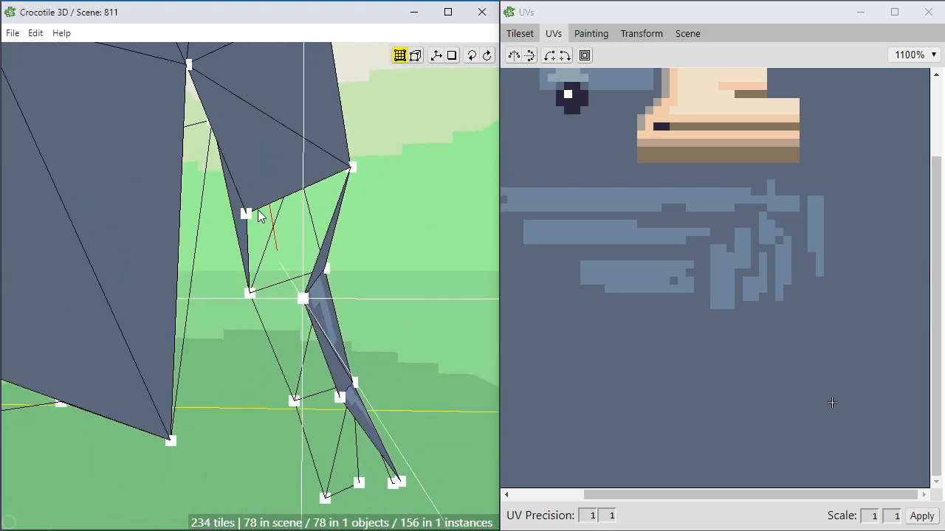
Duplicate the outer thigh tile above the knee and move the copy aside toward the tail.
{"action": "right_click_drag", "start_coordinate": [288, 267], "coordinate": [213, 245]}
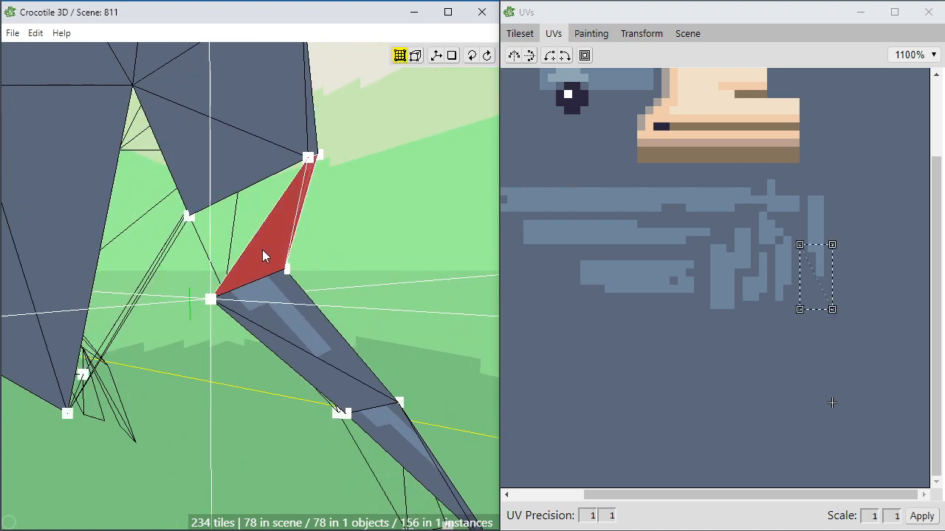
{"action": "key", "text": "ctrl+v"}
{"action": "key", "text": "a"}
{"action": "key", "text": "a"}
{"action": "key", "text": "a"}
{"action": "key", "text": "a"}
{"action": "key", "text": "space"}
{"action": "key", "text": "a"}
{"action": "key", "text": "a"}
{"action": "key", "text": "a"}
{"action": "key", "text": "a"}
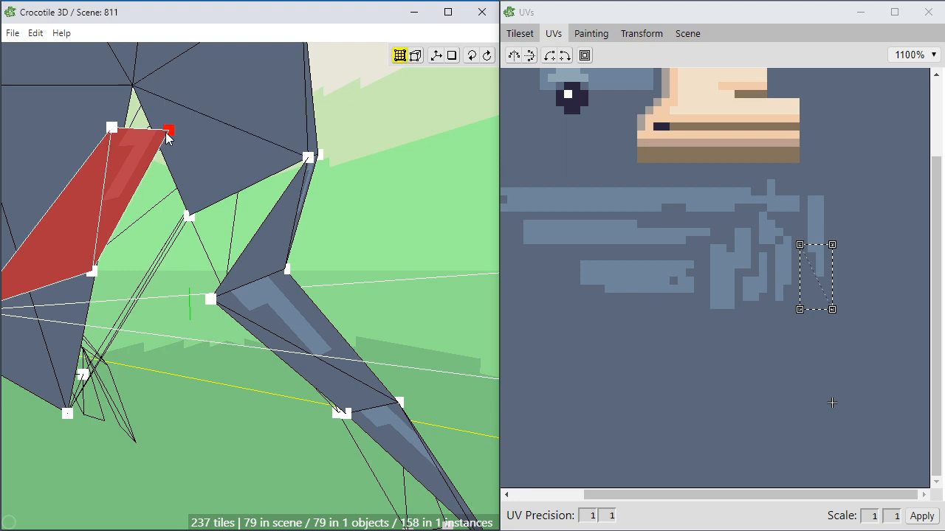
Attach the copied thigh tile's corners to the hip and knee corners to cover the rear of the upper leg.
{"action": "left_click_drag", "start_coordinate": [166, 137], "coordinate": [288, 167]}
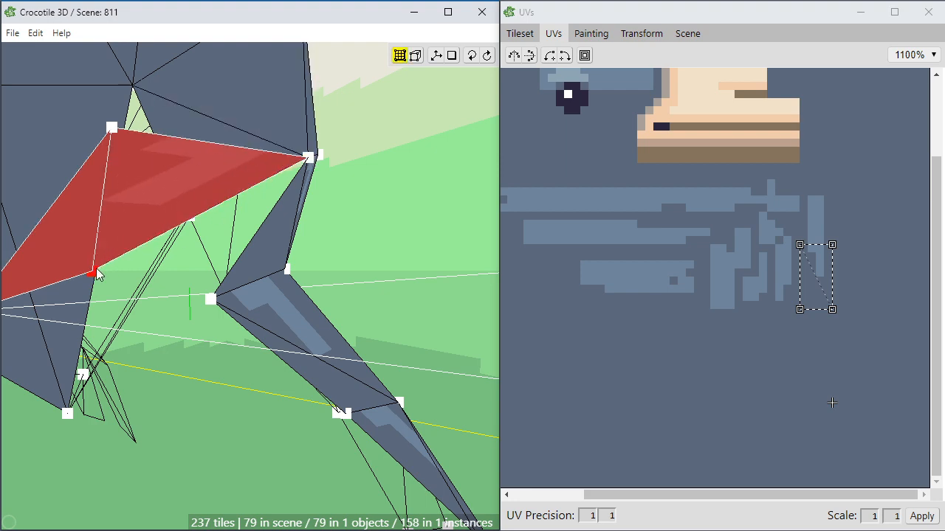
{"action": "left_click_drag", "start_coordinate": [96, 273], "coordinate": [209, 297]}
{"action": "right_click_drag", "start_coordinate": [204, 308], "coordinate": [208, 227]}
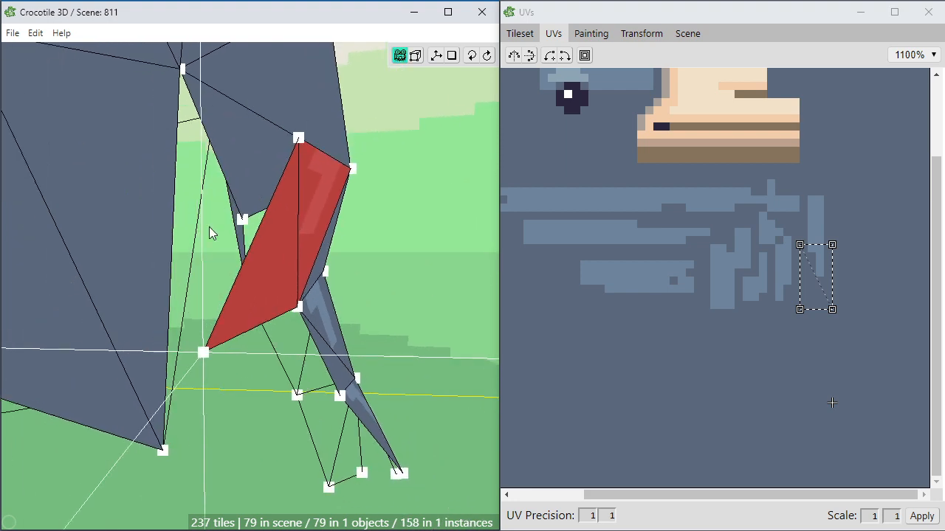
{"action": "left_click_drag", "start_coordinate": [298, 141], "coordinate": [254, 199]}
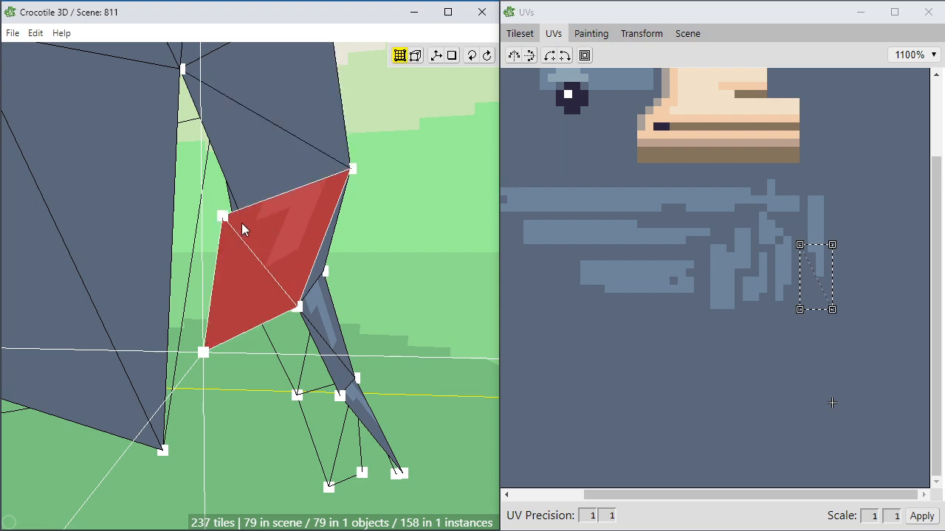
{"action": "right_click_drag", "start_coordinate": [214, 250], "coordinate": [262, 248]}
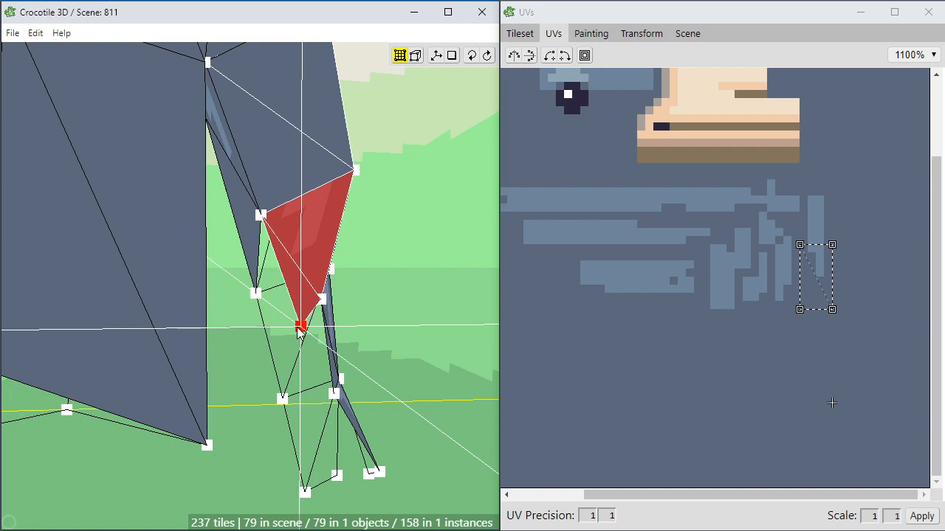
{"action": "right_click_drag", "start_coordinate": [267, 323], "coordinate": [322, 337]}
{"action": "left_click", "coordinate": [272, 323]}
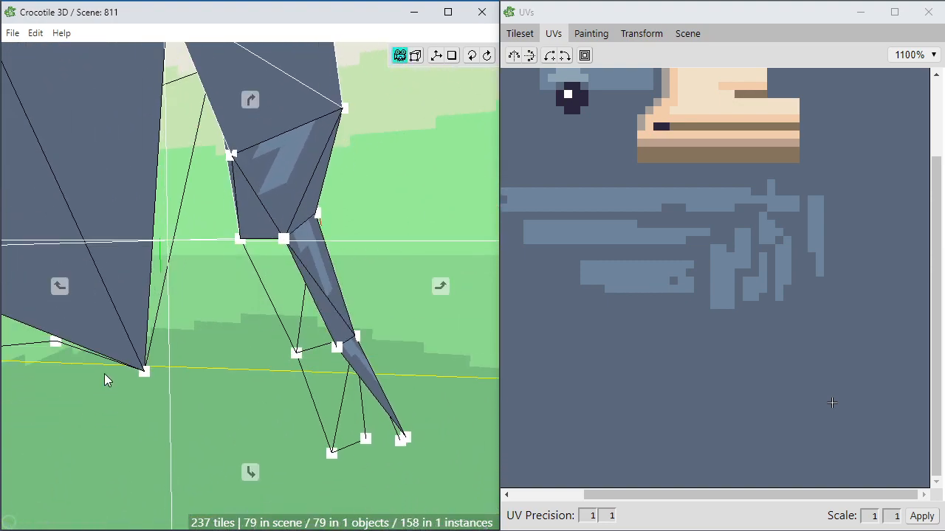
Duplicate the tile just below the knee and move the copy aside toward the tail.
{"action": "right_click_drag", "start_coordinate": [104, 374], "coordinate": [140, 371]}
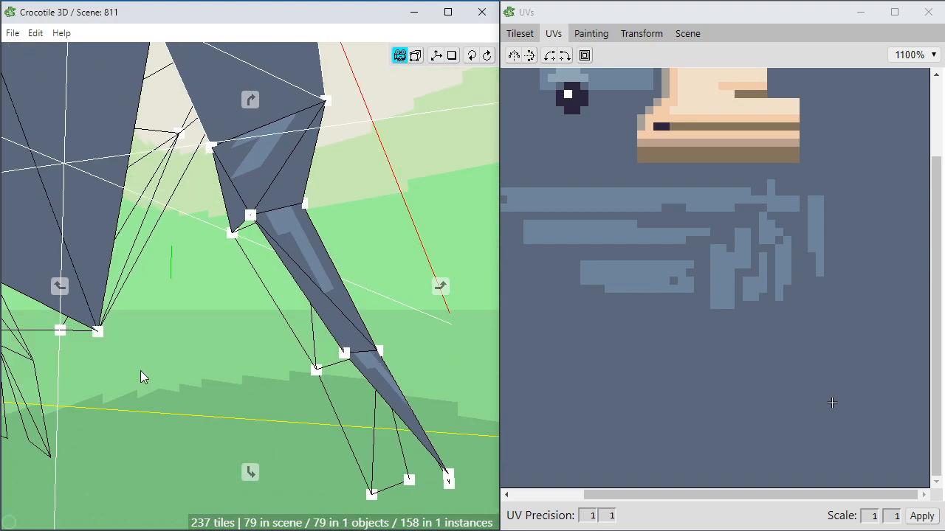
{"action": "left_click", "coordinate": [313, 279]}
{"action": "key", "text": "ctrl+d"}
{"action": "key", "text": "c"}
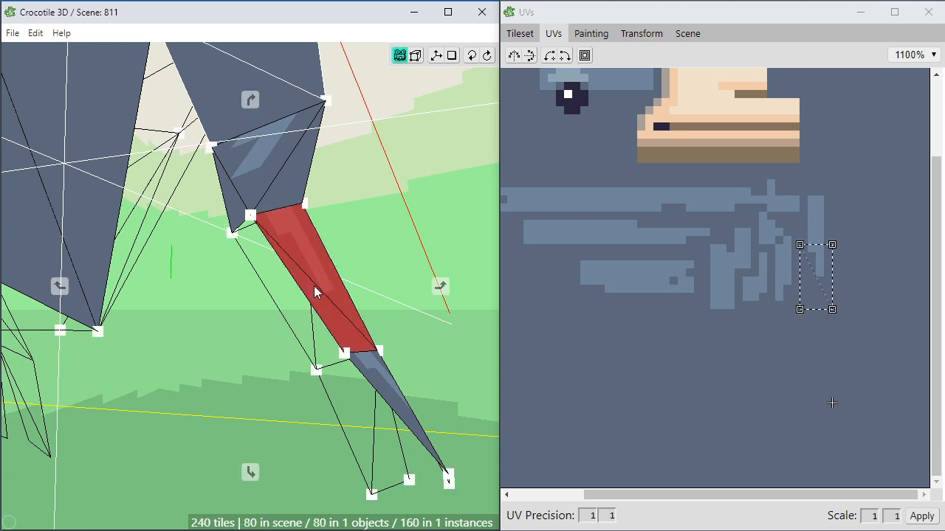
{"action": "key", "text": "e"}
{"action": "key", "text": "e"}
{"action": "key", "text": "c"}
{"action": "key", "text": "q"}
{"action": "key", "text": "a"}
{"action": "key", "text": "q"}
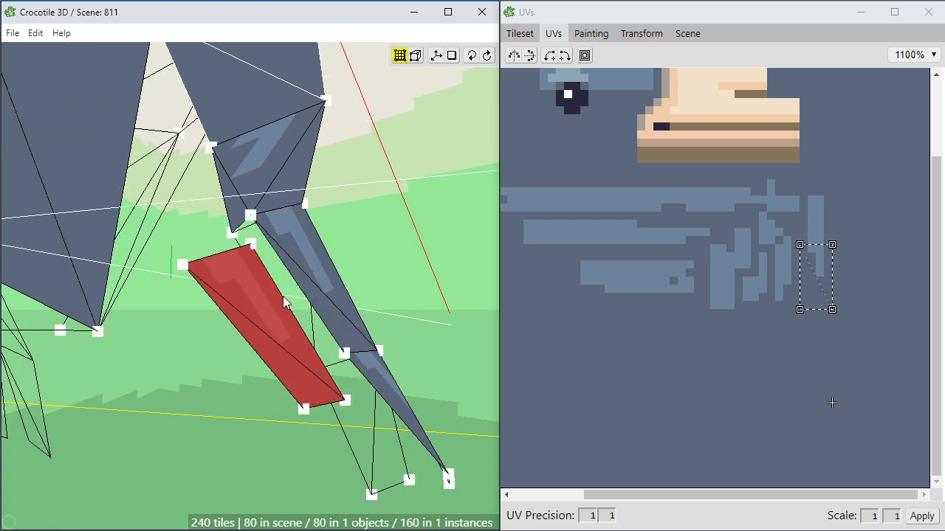
{"action": "key", "text": "a"}
Attach one long edge of the lower leg copy to the knee and ankle corners of the original tile.
{"action": "left_click_drag", "start_coordinate": [224, 249], "coordinate": [244, 220]}
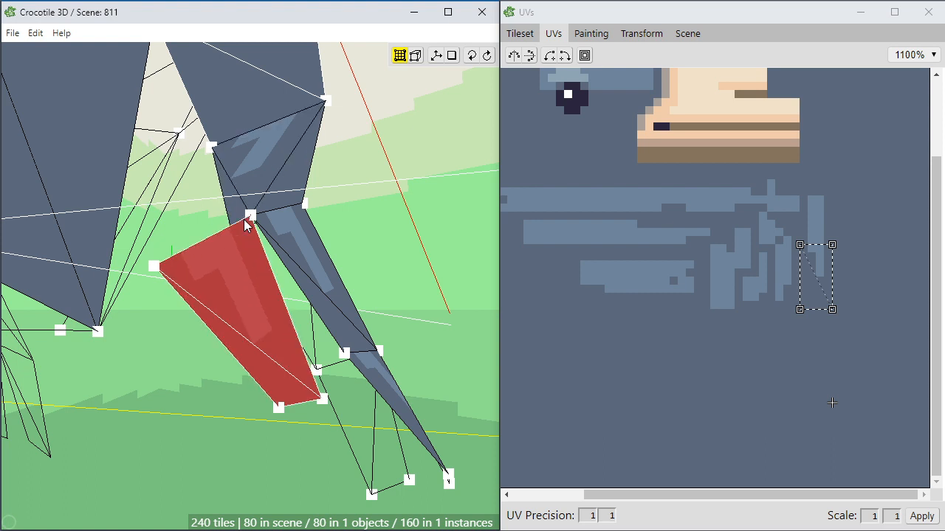
{"action": "left_click_drag", "start_coordinate": [321, 397], "coordinate": [345, 361]}
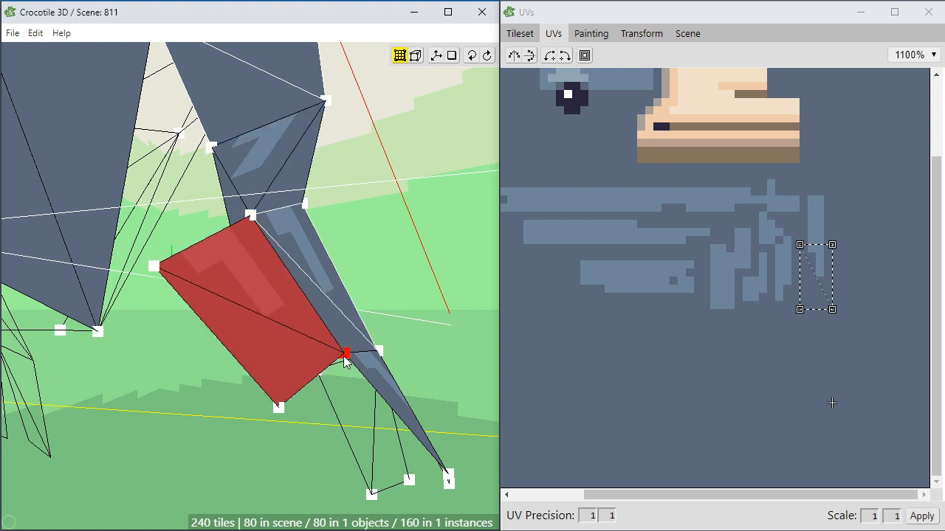
{"action": "left_click_drag", "start_coordinate": [279, 409], "coordinate": [316, 371]}
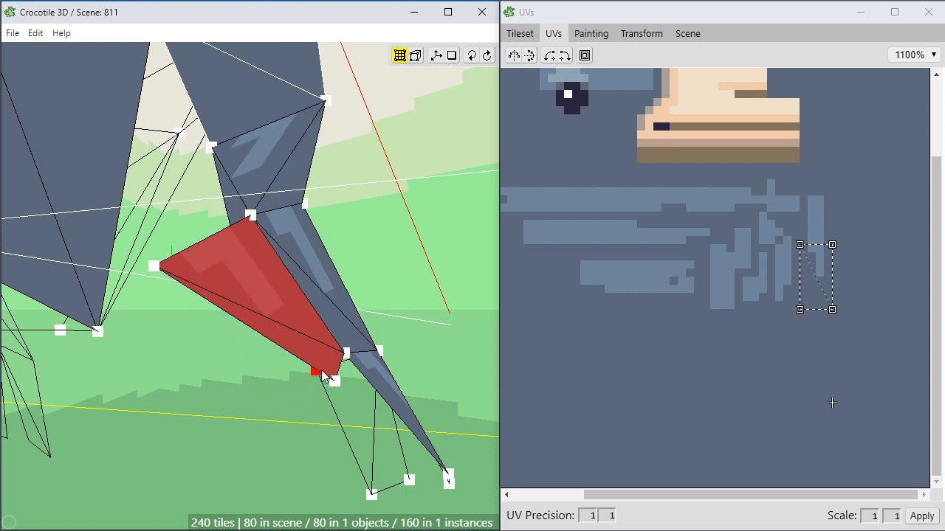
{"action": "right_click_drag", "start_coordinate": [321, 370], "coordinate": [337, 370]}
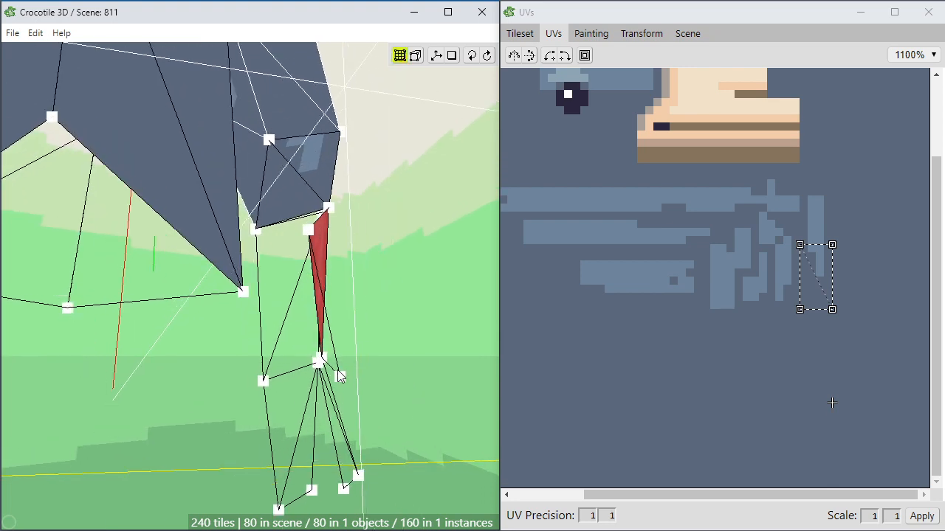
{"action": "left_click", "coordinate": [337, 370]}
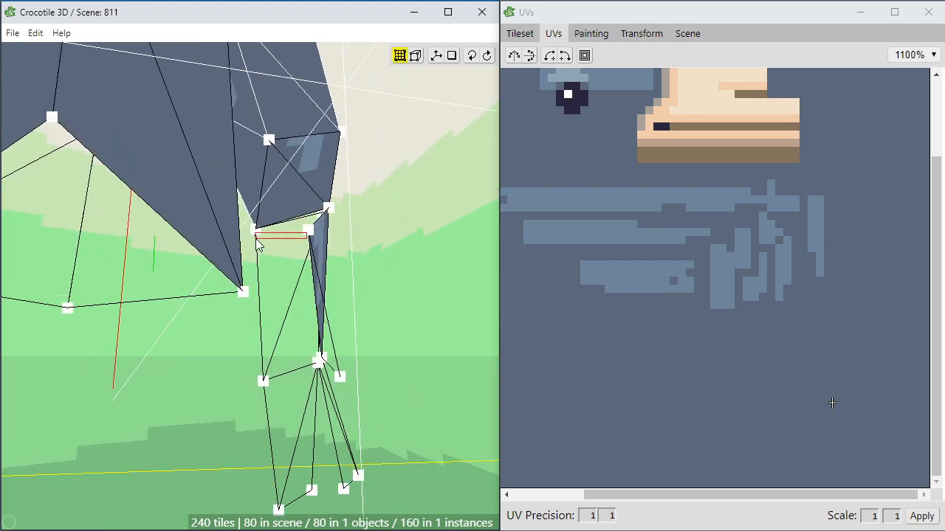
Fit the copy's two free corners to the inner knee and inner ankle corners to close the back of the leg.
{"action": "right_click_drag", "start_coordinate": [303, 243], "coordinate": [297, 249]}
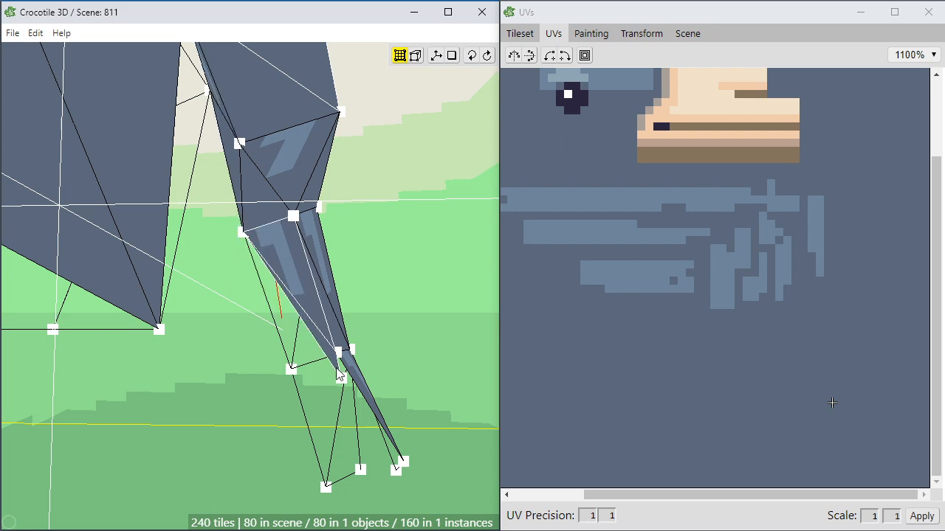
{"action": "left_click_drag", "start_coordinate": [336, 368], "coordinate": [344, 380]}
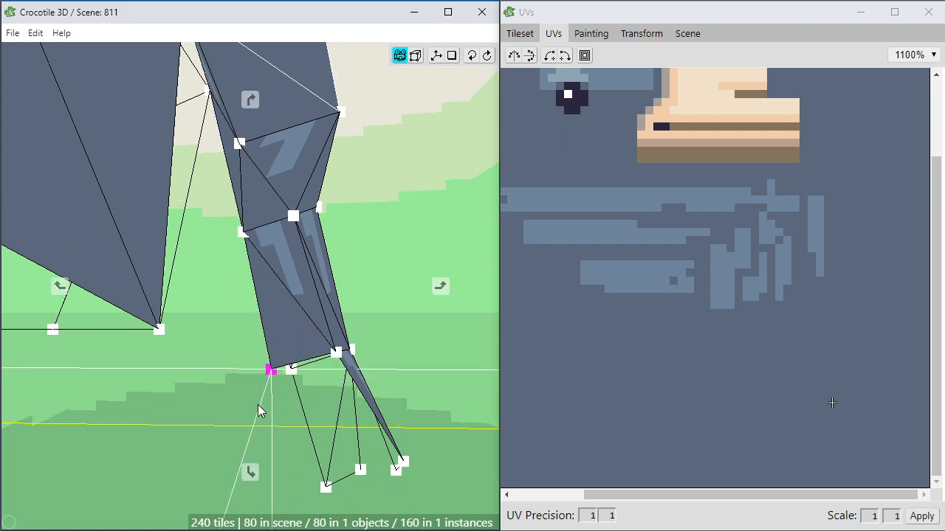
{"action": "right_click_drag", "start_coordinate": [257, 404], "coordinate": [391, 405]}
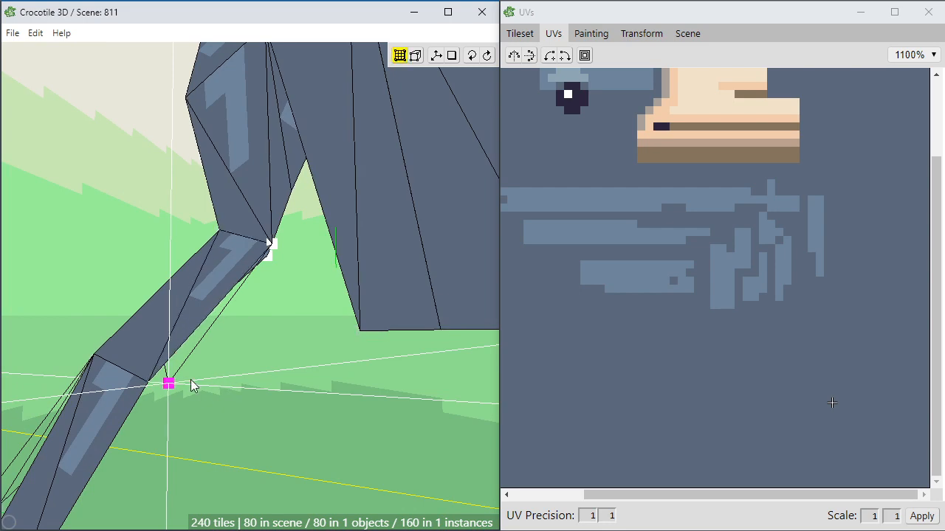
{"action": "left_click_drag", "start_coordinate": [191, 380], "coordinate": [191, 386]}
{"action": "middle_click_drag", "start_coordinate": [191, 385], "coordinate": [175, 425]}
{"action": "scroll", "coordinate": [236, 405], "scroll_direction": "down", "scroll_amount": 2}
{"action": "middle_click_drag", "start_coordinate": [236, 405], "coordinate": [238, 325]}
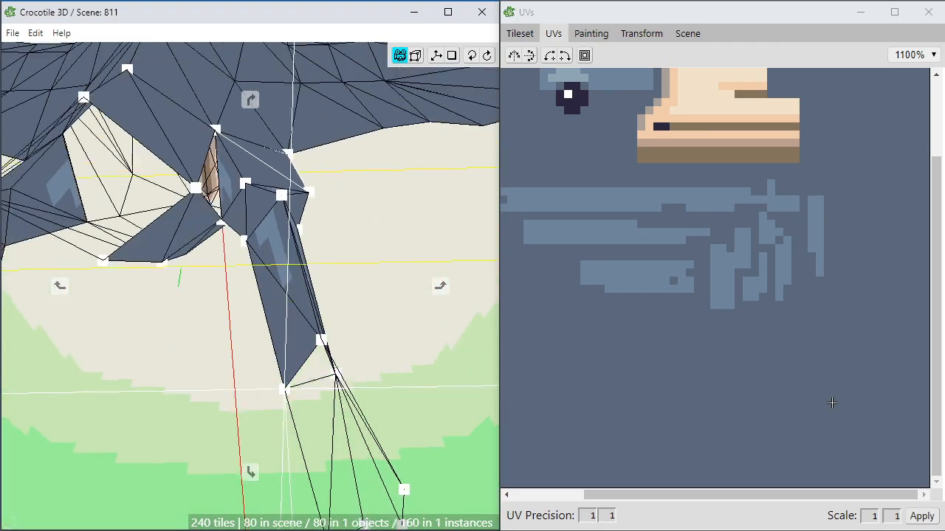
Reposition the lower corners of the tail tile behind the hip to narrow its end.
{"action": "middle_click_drag", "start_coordinate": [250, 286], "coordinate": [206, 310]}
{"action": "scroll", "coordinate": [286, 374], "scroll_direction": "down", "scroll_amount": 3}
{"action": "middle_click_drag", "start_coordinate": [302, 381], "coordinate": [267, 436]}
{"action": "scroll", "coordinate": [288, 396], "scroll_direction": "up", "scroll_amount": 3}
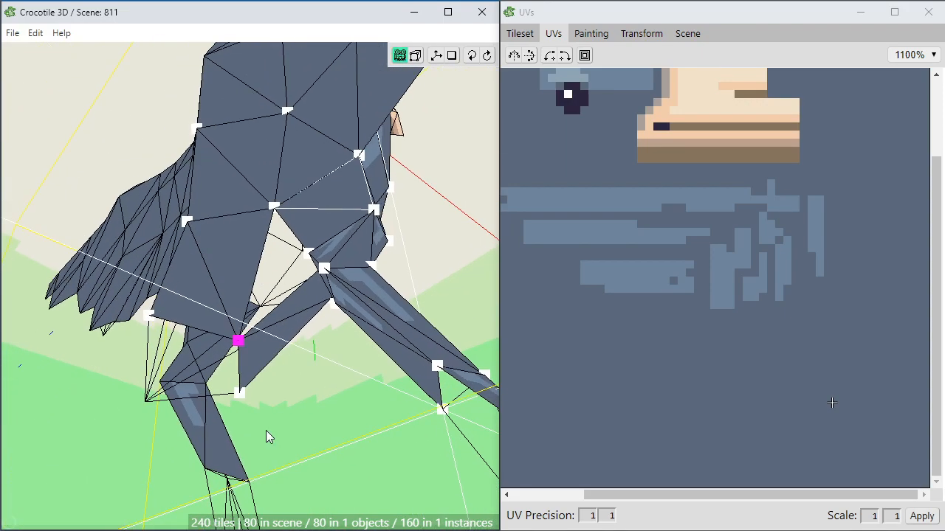
{"action": "key", "text": "a"}
{"action": "key", "text": "d"}
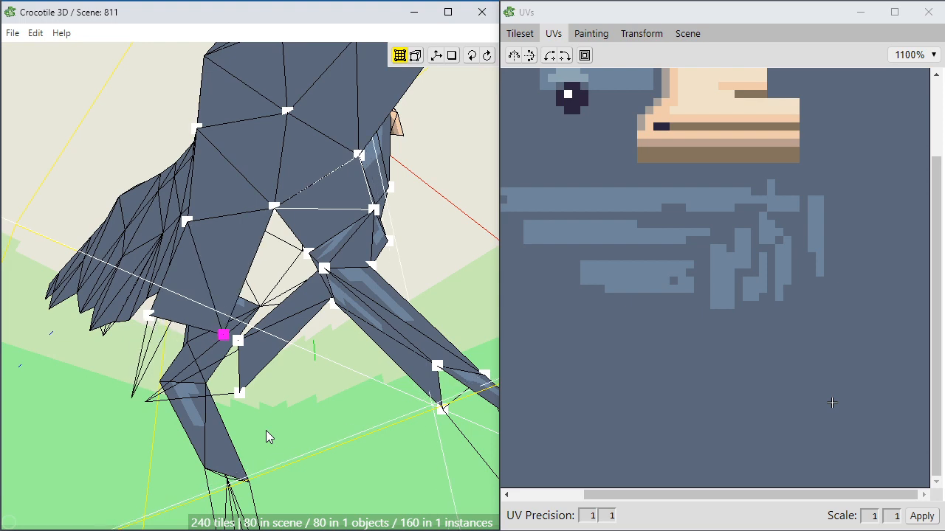
{"action": "left_click", "coordinate": [271, 430]}
{"action": "middle_click_drag", "start_coordinate": [325, 416], "coordinate": [225, 351]}
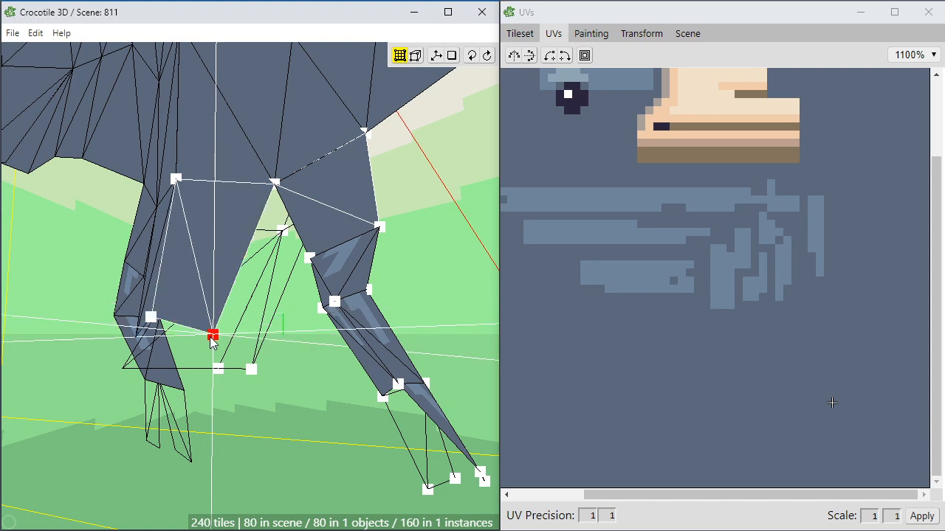
{"action": "middle_click_drag", "start_coordinate": [205, 356], "coordinate": [201, 340]}
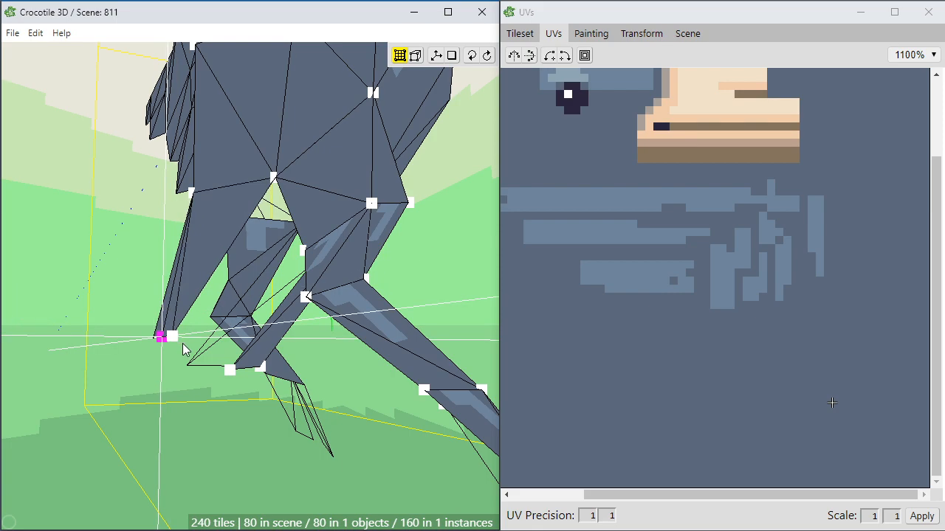
{"action": "middle_click_drag", "start_coordinate": [185, 349], "coordinate": [252, 405]}
Duplicate the narrowed tail tile and move the copy down and forward into the gap beside the thigh.
{"action": "scroll", "coordinate": [349, 385], "scroll_direction": "up", "scroll_amount": 6}
{"action": "left_click", "coordinate": [213, 265]}
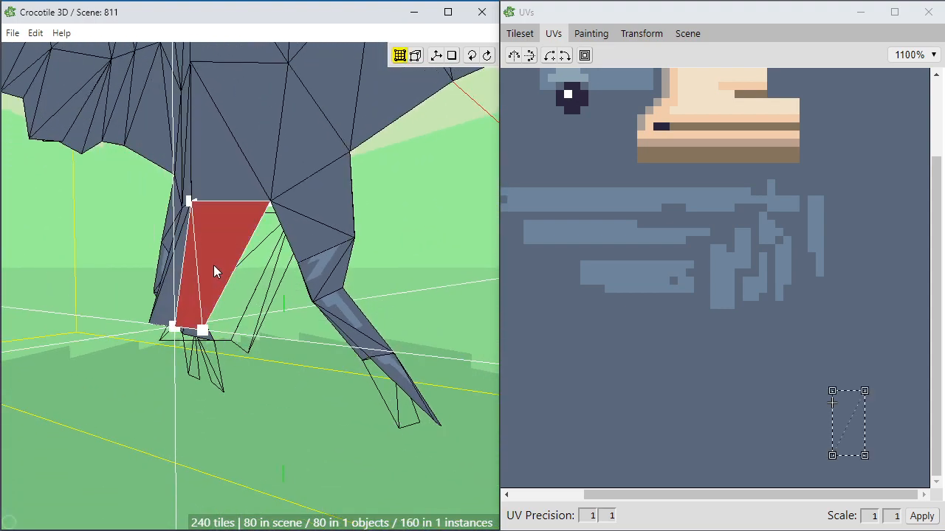
{"action": "key", "text": "d"}
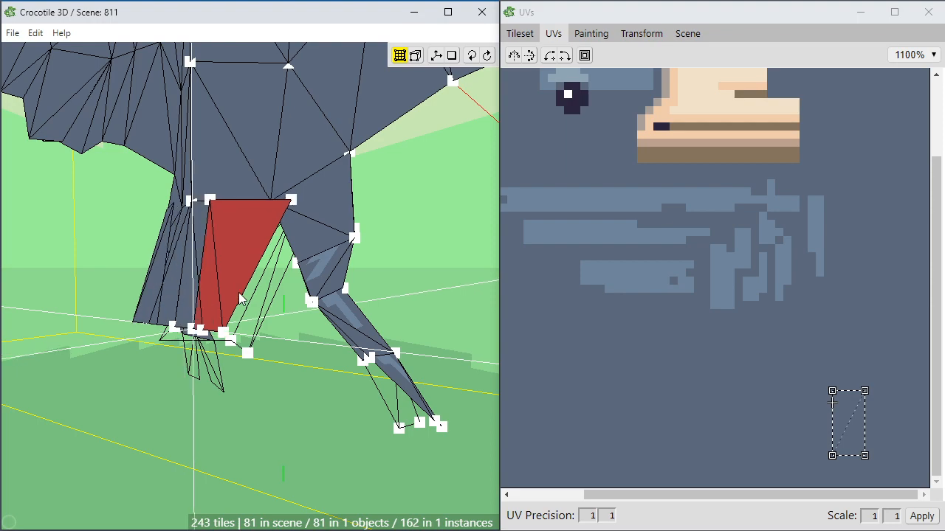
{"action": "key", "text": "s"}
{"action": "key", "text": "s"}
{"action": "middle_click_drag", "start_coordinate": [251, 365], "coordinate": [254, 378]}
{"action": "scroll", "coordinate": [254, 372], "scroll_direction": "up", "scroll_amount": 2}
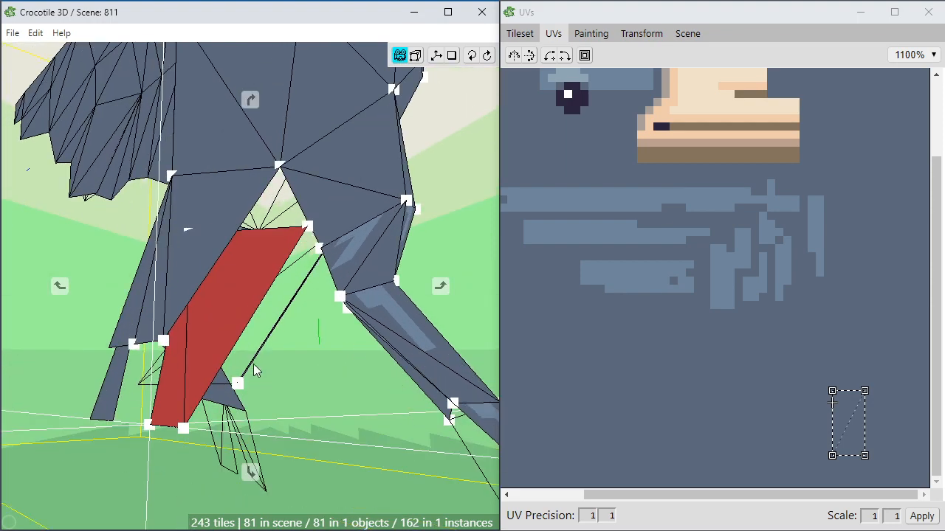
{"action": "middle_click_drag", "start_coordinate": [272, 344], "coordinate": [294, 346]}
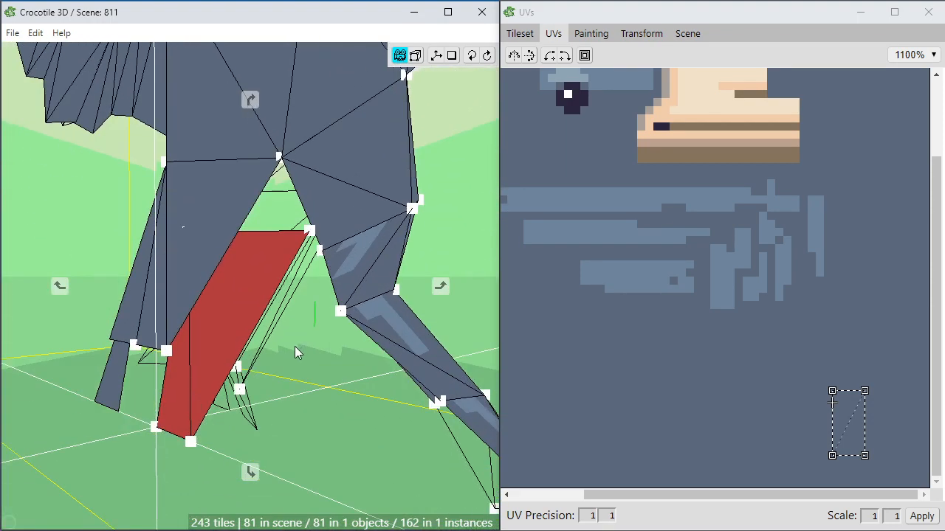
{"action": "key", "text": "d"}
Attach the tail tile copy's upper corners to the lower hip point and the inner thigh corner.
{"action": "left_click", "coordinate": [211, 230]}
{"action": "left_click_drag", "start_coordinate": [211, 230], "coordinate": [283, 183]}
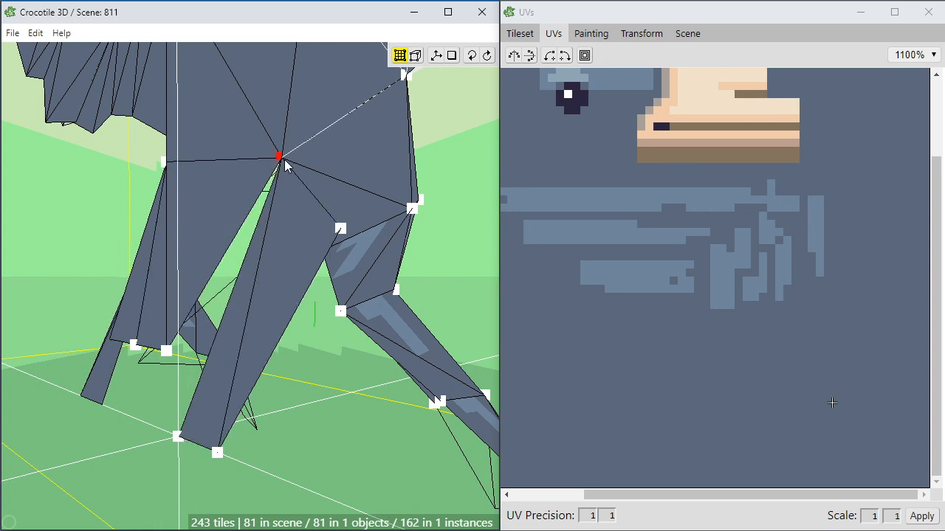
{"action": "left_click", "coordinate": [330, 229]}
{"action": "left_click", "coordinate": [339, 229], "text": "shift"}
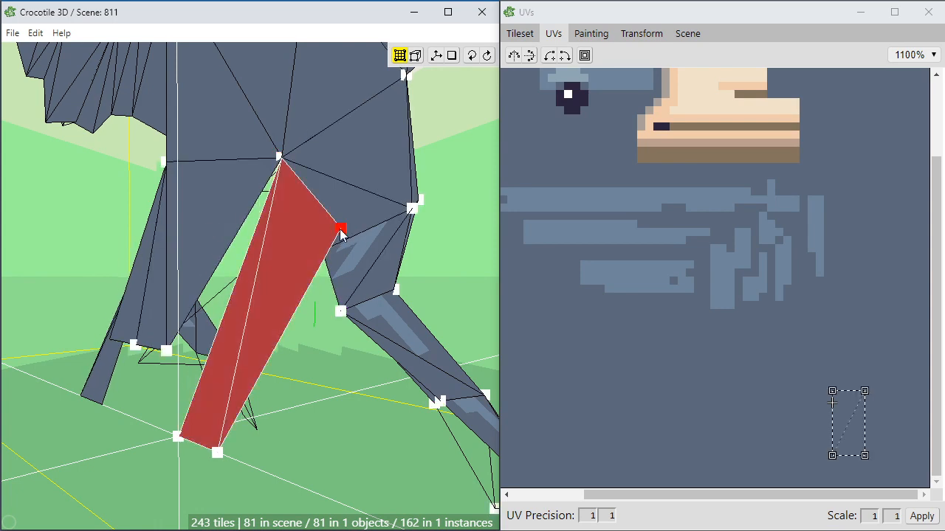
{"action": "right_click", "coordinate": [346, 222]}
{"action": "left_click", "coordinate": [340, 229]}
{"action": "key", "text": "f"}
{"action": "middle_click_drag", "start_coordinate": [340, 230], "coordinate": [249, 358]}
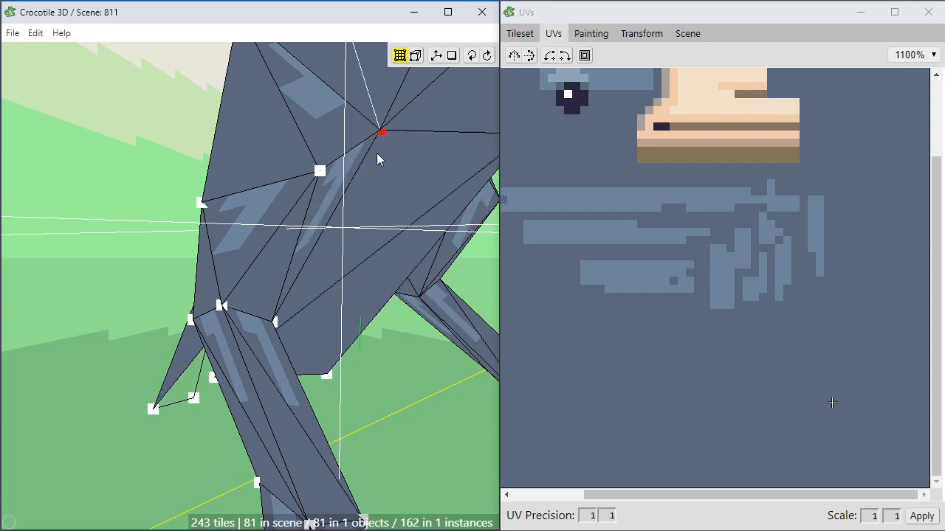
Join the copy's rear lower corner to the tail tile's lower corner to close the gap behind the leg.
{"action": "middle_click_drag", "start_coordinate": [376, 153], "coordinate": [186, 416]}
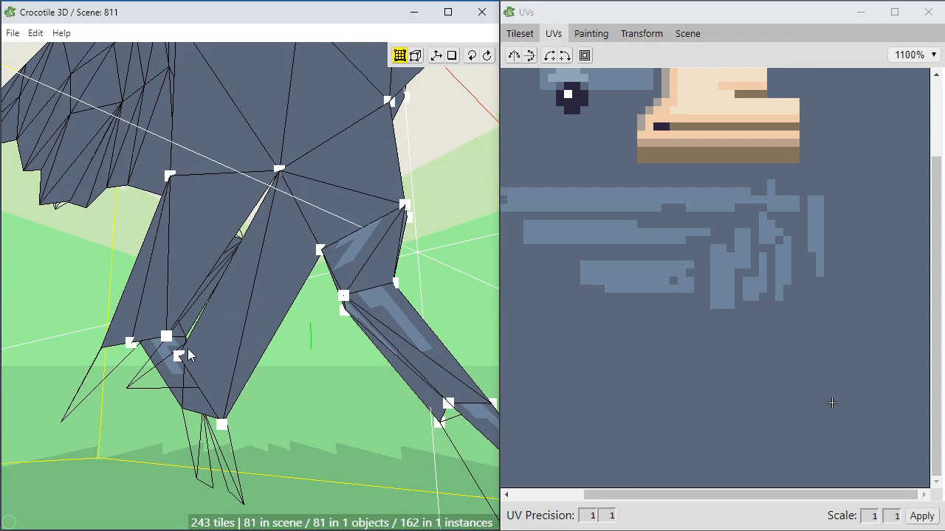
{"action": "left_click_drag", "start_coordinate": [211, 343], "coordinate": [169, 341]}
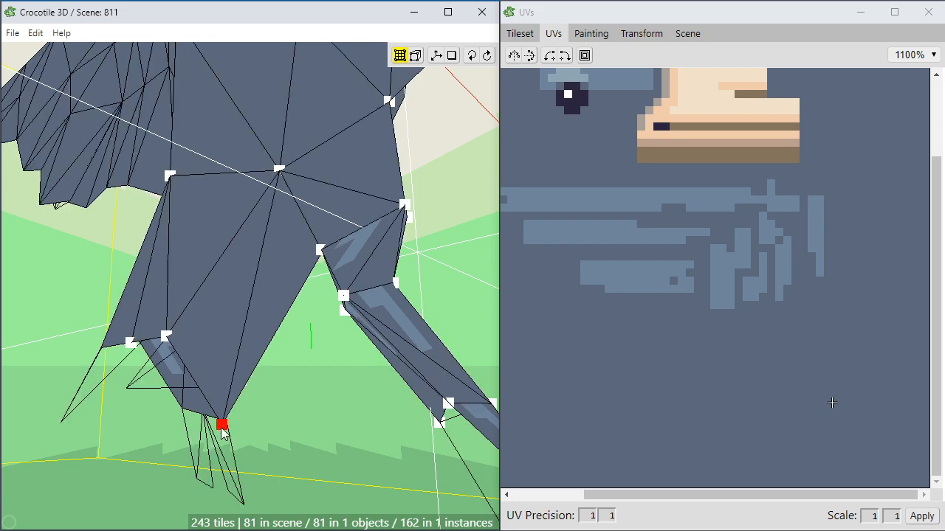
{"action": "middle_click_drag", "start_coordinate": [234, 437], "coordinate": [234, 450]}
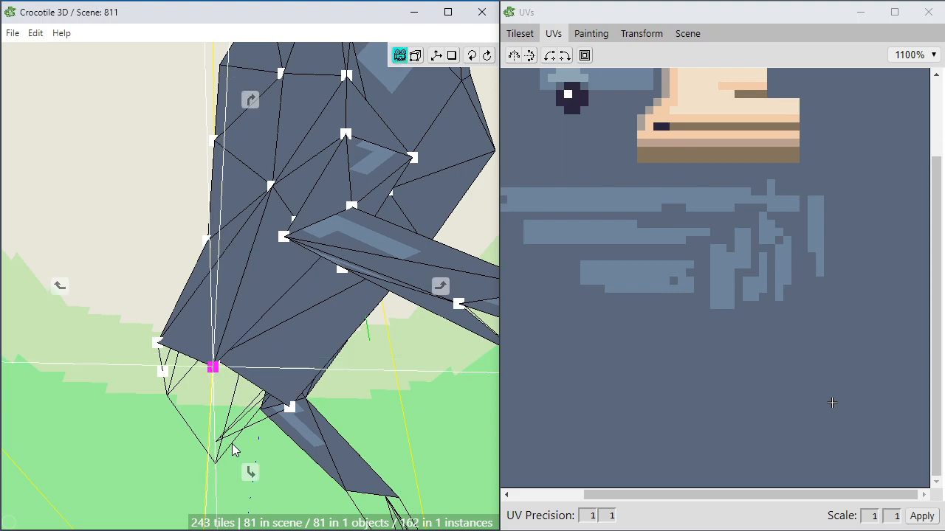
Examine the bird's legs and underside from the front and side for remaining gaps.
{"action": "middle_click_drag", "start_coordinate": [240, 462], "coordinate": [288, 383]}
{"action": "scroll", "coordinate": [173, 409], "scroll_direction": "down", "scroll_amount": 4}
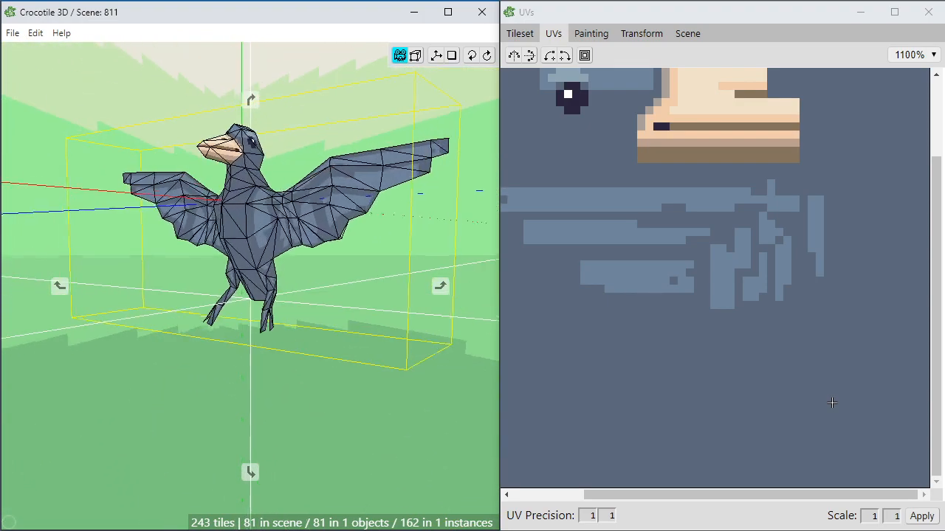
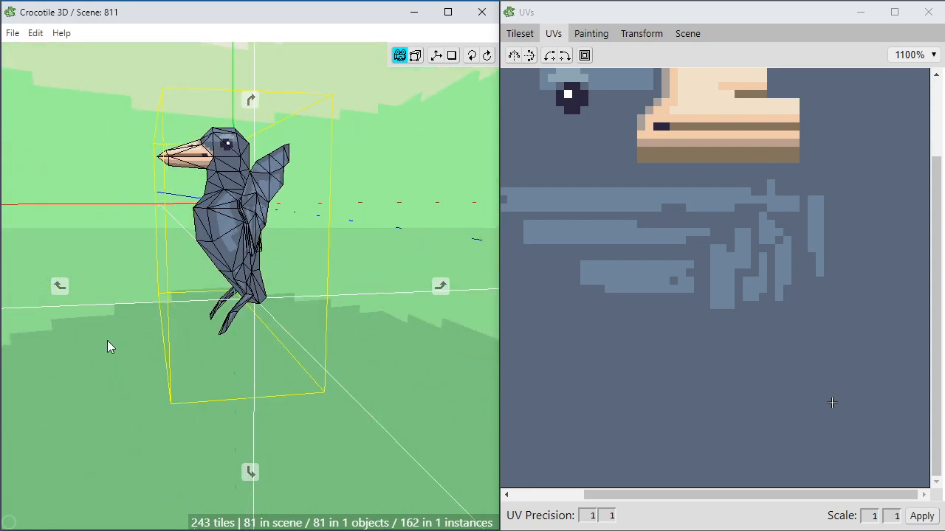
{"action": "scroll", "coordinate": [254, 329], "scroll_direction": "up", "scroll_amount": 3}
{"action": "mouse_move", "coordinate": [229, 482]}
{"action": "right_mouse_down"}
{"action": "mouse_move", "coordinate": [126, 483]}
{"action": "mouse_move", "coordinate": [227, 489]}
{"action": "mouse_move", "coordinate": [229, 479]}
{"action": "right_mouse_up"}
{"action": "scroll", "coordinate": [223, 464], "scroll_direction": "up", "scroll_amount": 3}
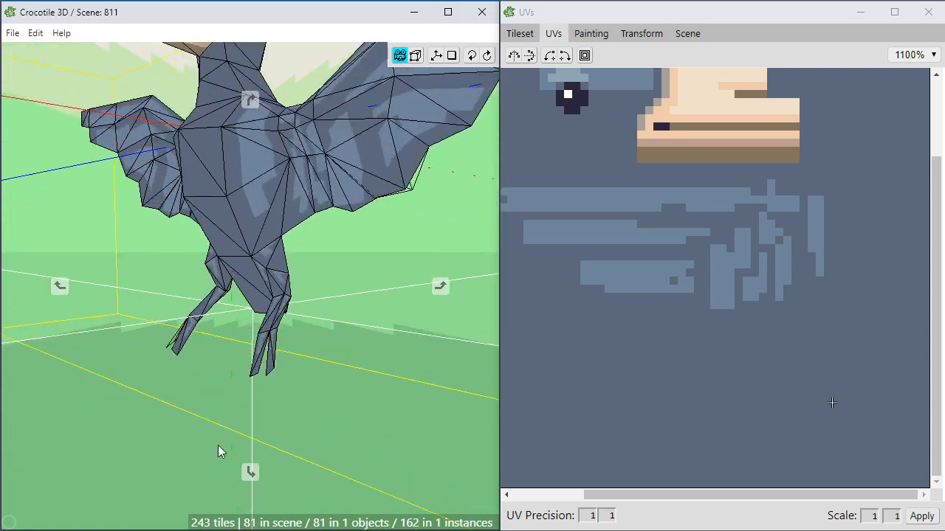
{"action": "right_click_drag", "start_coordinate": [218, 447], "coordinate": [181, 380]}
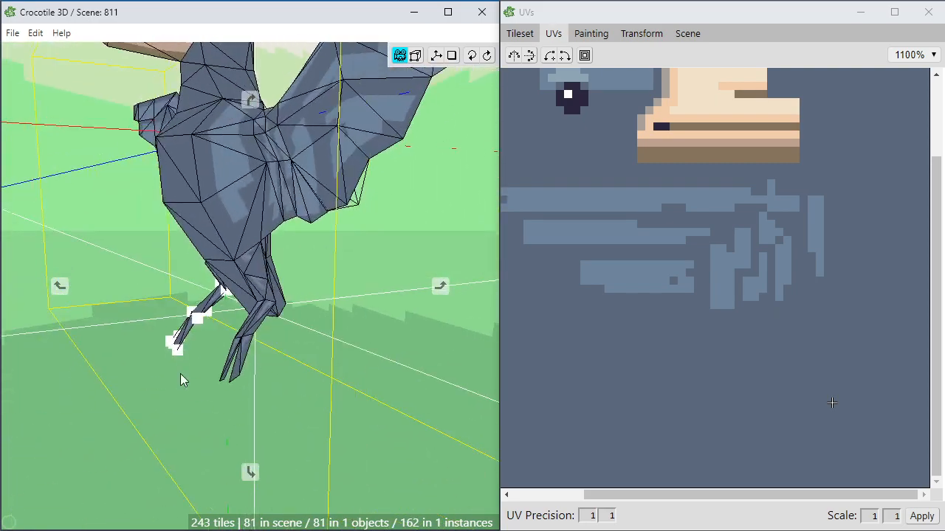
Duplicate the three lower tail tiles and move the copies down below the originals.
{"action": "scroll", "coordinate": [225, 287], "scroll_direction": "up", "scroll_amount": 2}
{"action": "right_click_drag", "start_coordinate": [225, 286], "coordinate": [274, 318]}
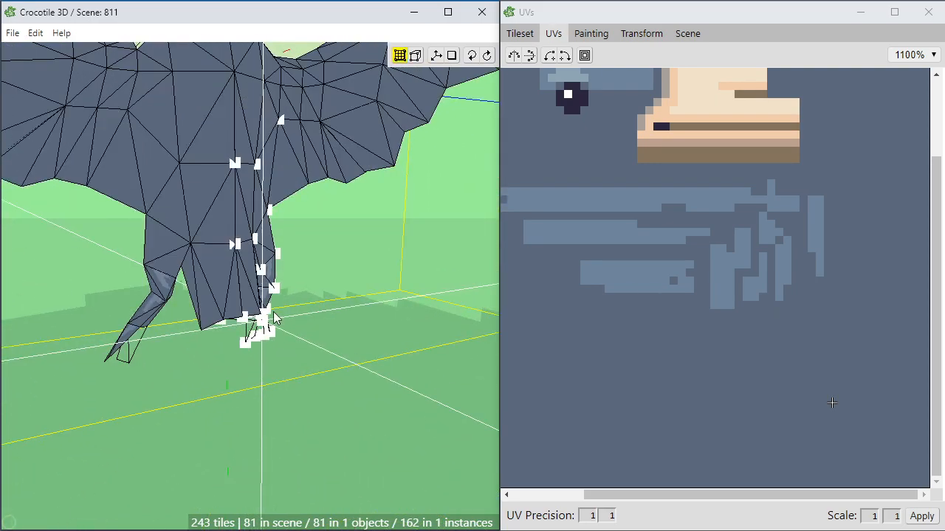
{"action": "right_click_drag", "start_coordinate": [202, 492], "coordinate": [292, 392]}
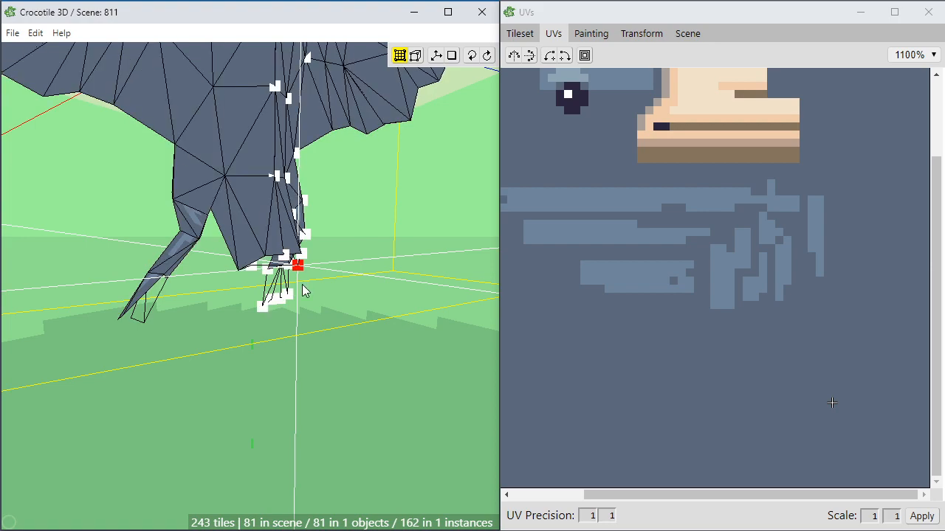
{"action": "right_click_drag", "start_coordinate": [303, 290], "coordinate": [100, 325]}
{"action": "scroll", "coordinate": [312, 366], "scroll_direction": "up", "scroll_amount": 2}
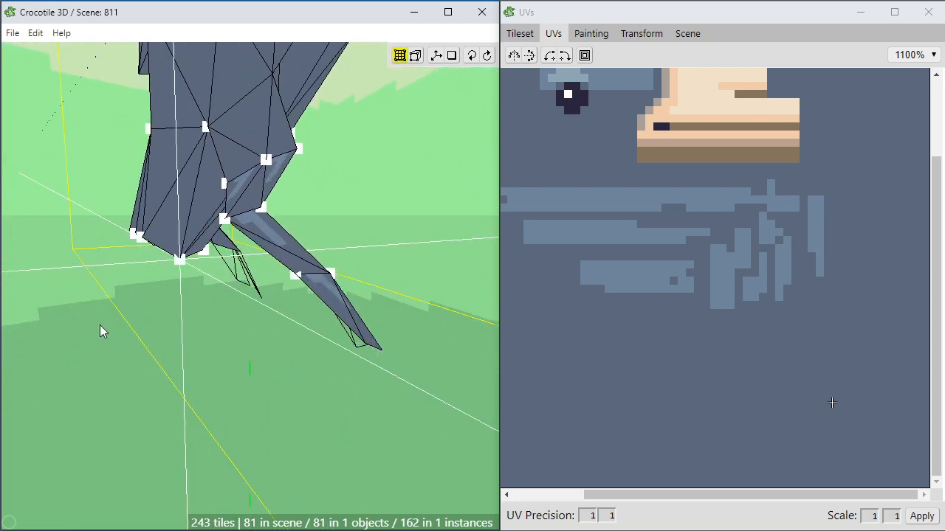
{"action": "left_click_drag", "start_coordinate": [94, 318], "coordinate": [212, 236]}
{"action": "right_click_drag", "start_coordinate": [443, 299], "coordinate": [199, 314]}
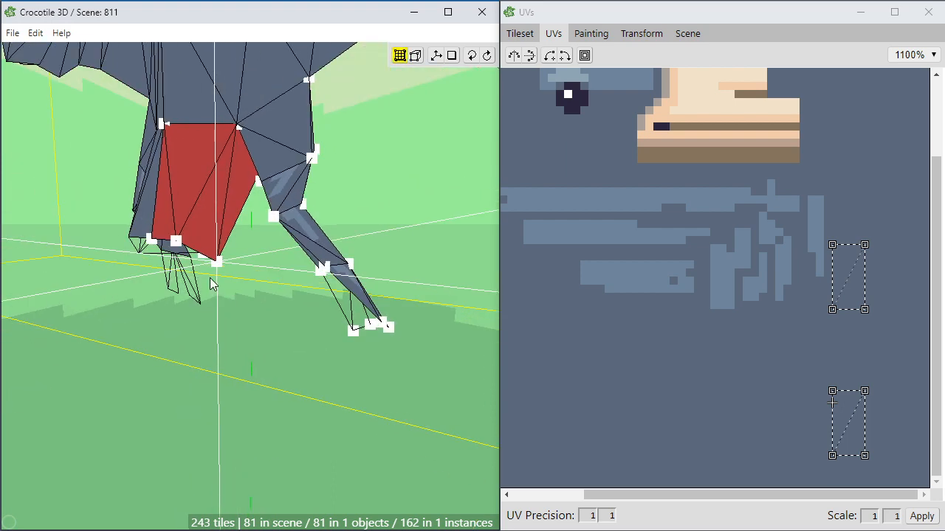
{"action": "key", "text": "ctrl+v"}
{"action": "key", "text": "f"}
{"action": "key", "text": "f"}
{"action": "key", "text": "f"}
{"action": "key", "text": "f"}
{"action": "key", "text": "f"}
{"action": "key", "text": "f"}
{"action": "key", "text": "f"}
{"action": "key", "text": "f"}
{"action": "key", "text": "f"}
{"action": "key", "text": "f"}
{"action": "key", "text": "f"}
{"action": "key", "text": "f"}
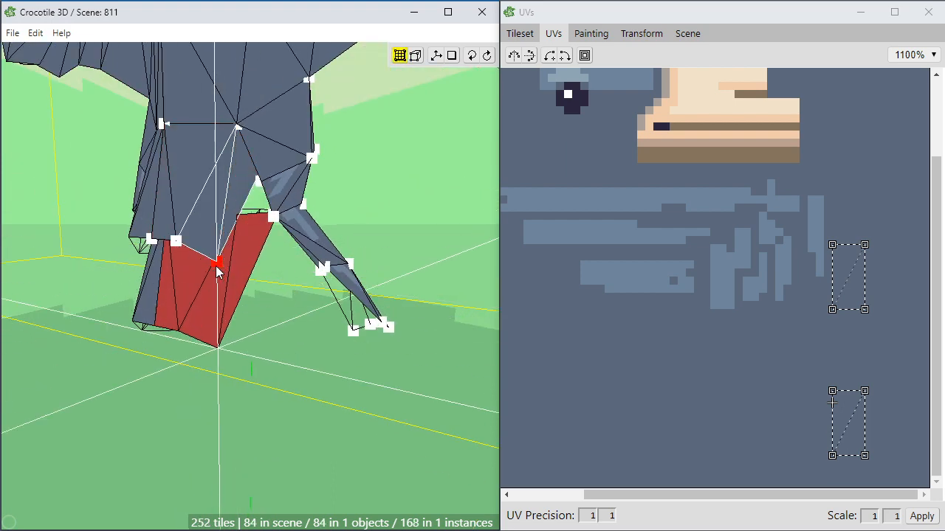
Shift the copied tail tiles backward and up so their front corner meets the tail's lower edge.
{"action": "key", "text": "a"}
{"action": "key", "text": "a"}
{"action": "key", "text": "a"}
{"action": "key", "text": "a"}
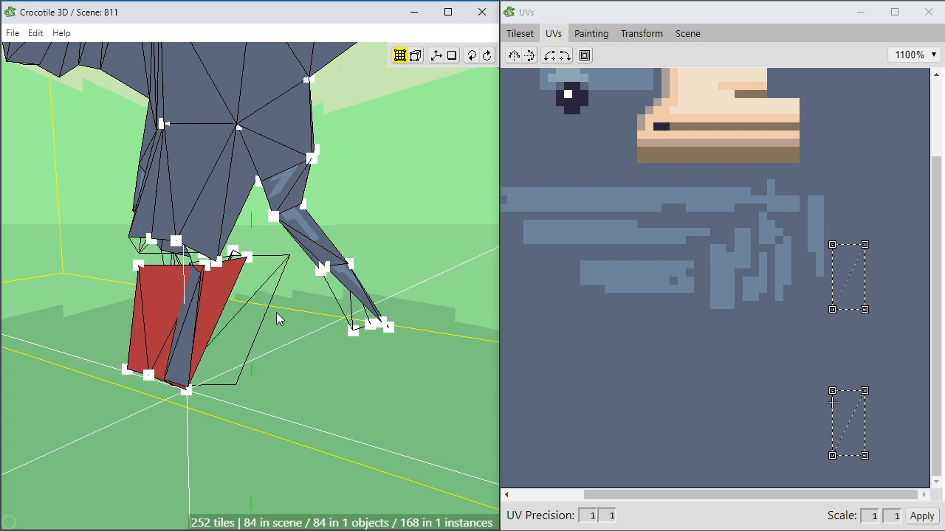
{"action": "key", "text": "d"}
{"action": "key", "text": "d"}
{"action": "key", "text": "d"}
{"action": "key", "text": "d"}
{"action": "key", "text": "d"}
{"action": "key", "text": "a"}
{"action": "middle_click_drag", "start_coordinate": [276, 312], "coordinate": [277, 329]}
{"action": "key", "text": "a"}
{"action": "key", "text": "a"}
{"action": "key", "text": "a"}
{"action": "key", "text": "a"}
{"action": "key", "text": "a"}
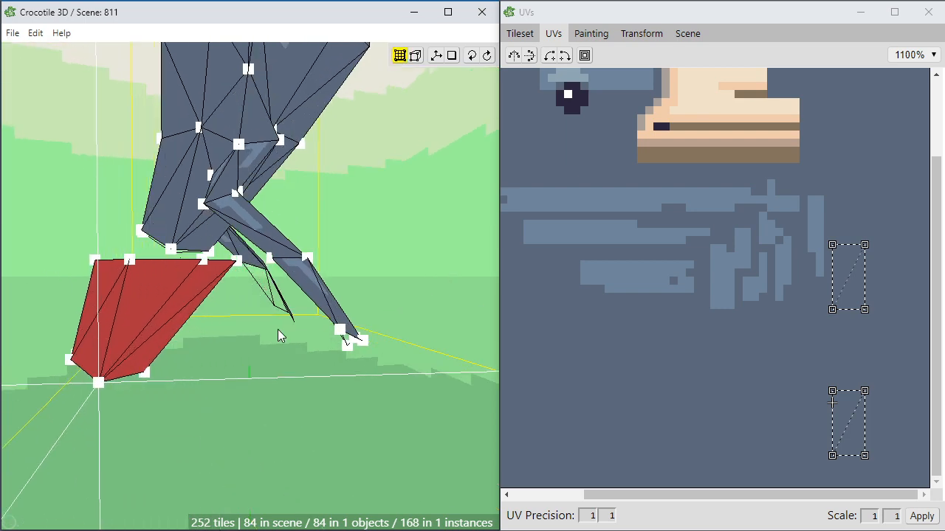
{"action": "key", "text": "a"}
{"action": "key", "text": "a"}
{"action": "key", "text": "a"}
{"action": "key", "text": "w"}
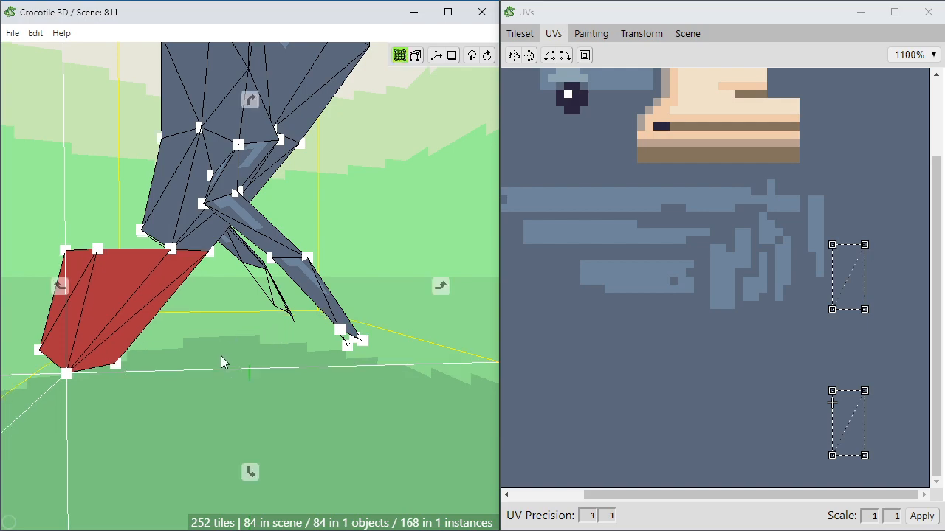
Attach the copies' remaining upper corners to the matching corners along the tail's lower edge.
{"action": "middle_click_drag", "start_coordinate": [221, 356], "coordinate": [220, 380]}
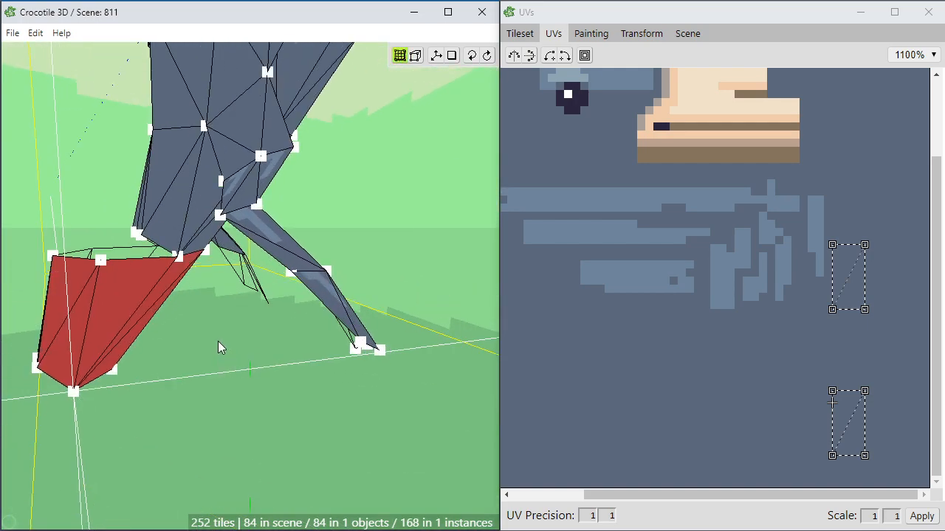
{"action": "left_click", "coordinate": [218, 341]}
{"action": "middle_click_drag", "start_coordinate": [217, 341], "coordinate": [358, 378]}
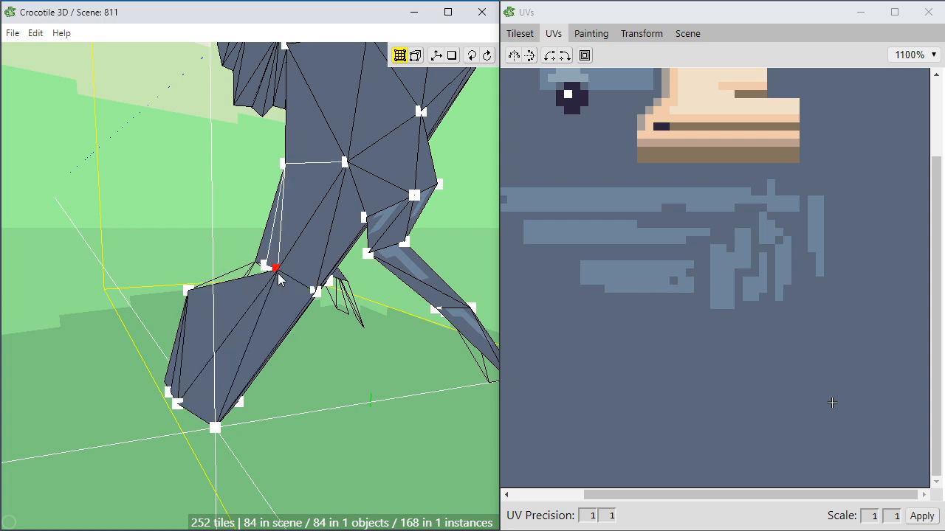
{"action": "left_click", "coordinate": [188, 290]}
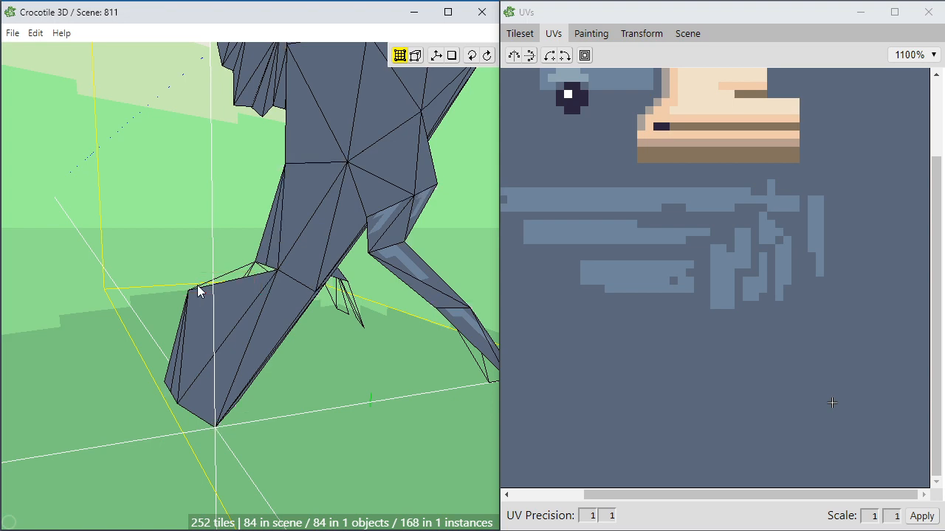
{"action": "scroll", "coordinate": [209, 288], "scroll_direction": "up", "scroll_amount": 5}
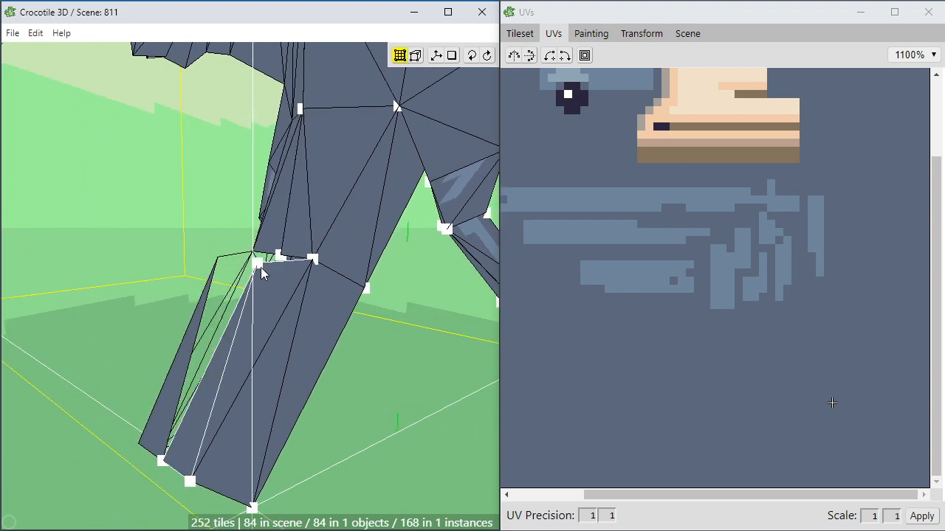
{"action": "key", "text": "ctrl+z"}
{"action": "scroll", "coordinate": [323, 361], "scroll_direction": "down", "scroll_amount": 1}
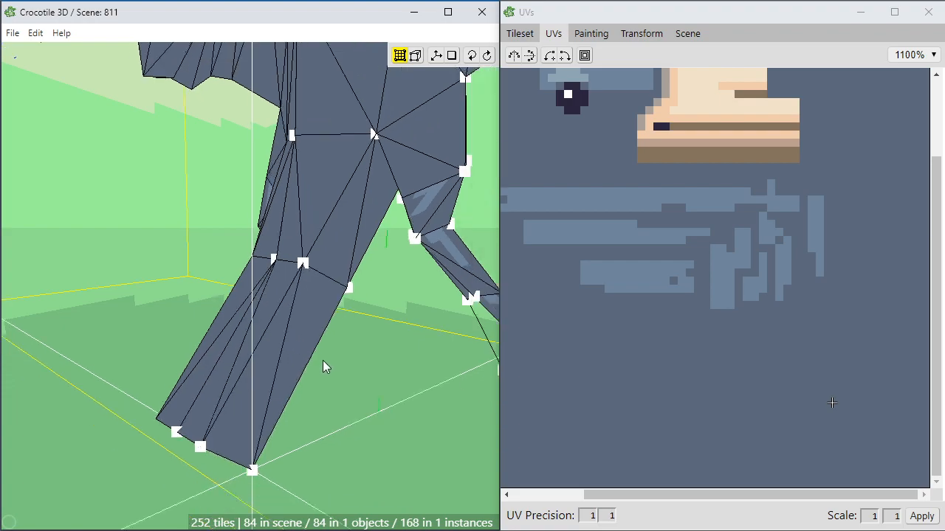
Move the extension's inner rear end corners forward and down, level with its lower outer corner.
{"action": "key", "text": "space"}
{"action": "left_click_drag", "start_coordinate": [323, 360], "coordinate": [399, 347]}
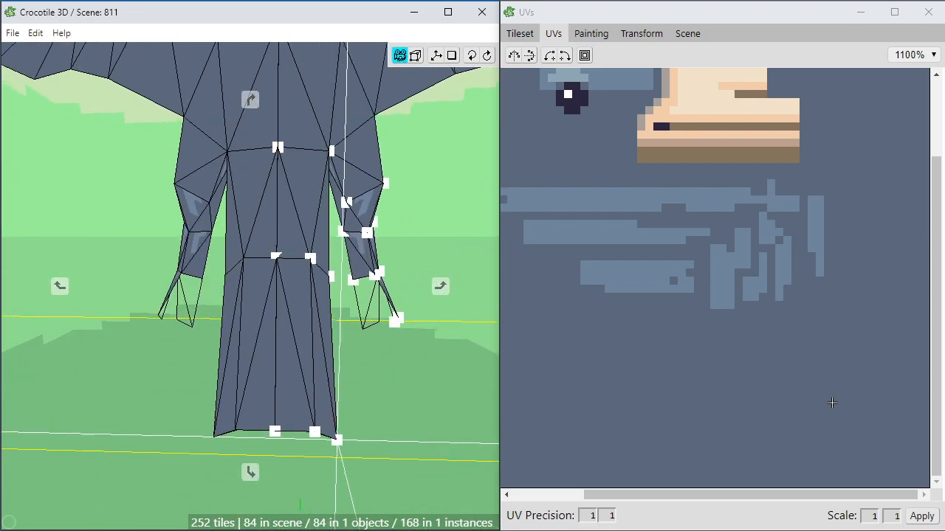
{"action": "scroll", "coordinate": [250, 286], "scroll_direction": "down", "scroll_amount": 3}
{"action": "left_click_drag", "start_coordinate": [302, 354], "coordinate": [287, 414]}
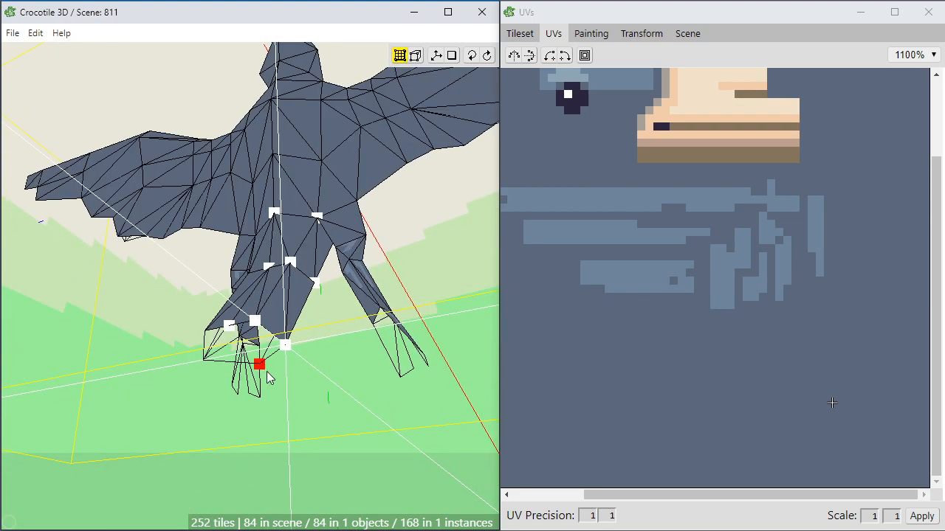
{"action": "key", "text": "space"}
{"action": "left_click_drag", "start_coordinate": [266, 372], "coordinate": [154, 336]}
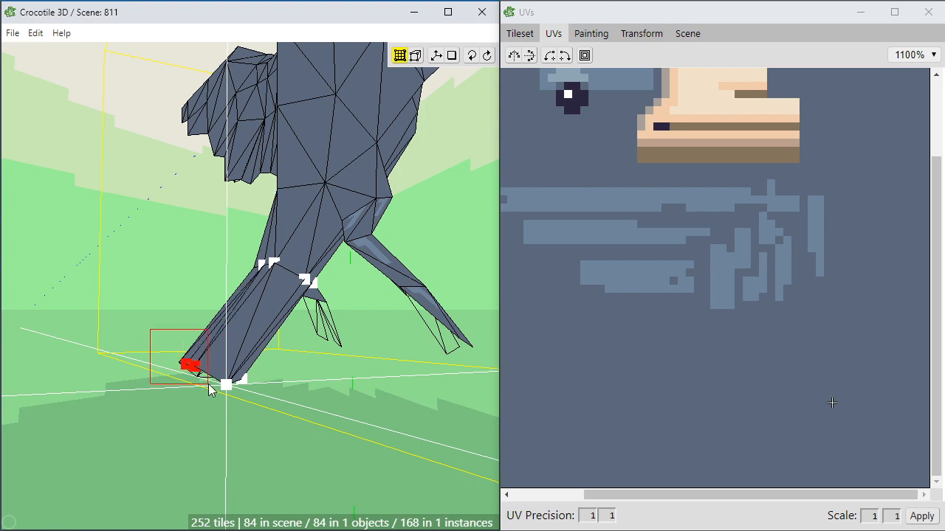
{"action": "key", "text": "d"}
{"action": "key", "text": "d"}
{"action": "key", "text": "q"}
{"action": "key", "text": "q"}
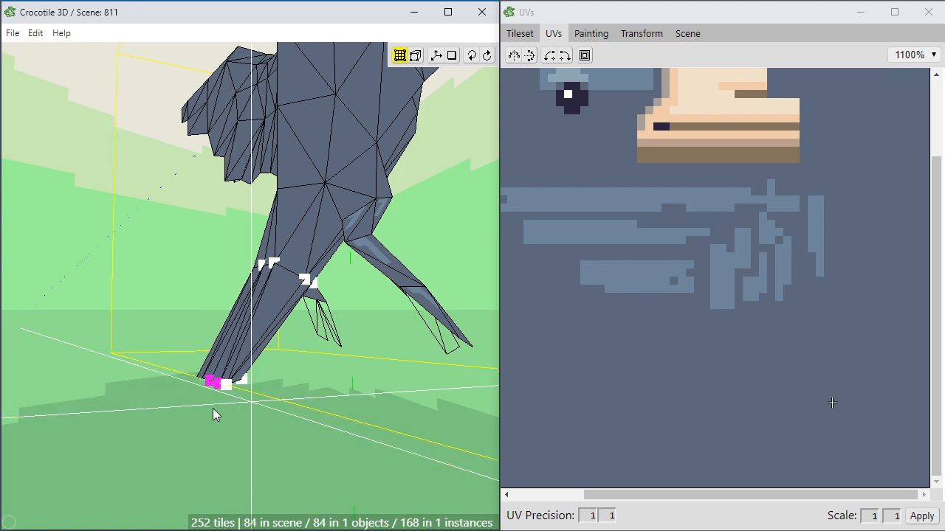
Adjust the outer corner of the tail's end so the end edge runs straight and level.
{"action": "left_click", "coordinate": [221, 383]}
{"action": "key", "text": "space"}
{"action": "left_click_drag", "start_coordinate": [222, 384], "coordinate": [190, 421]}
{"action": "key", "text": "space"}
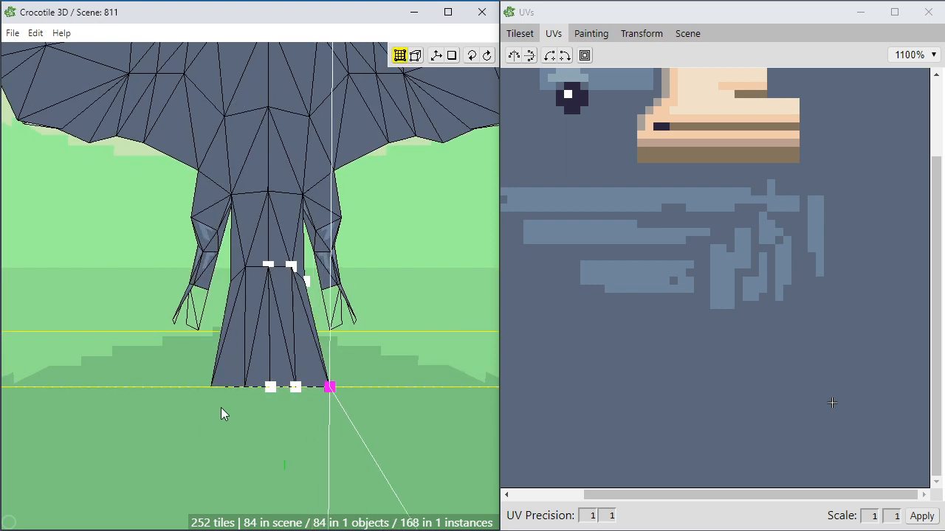
{"action": "key", "text": "space"}
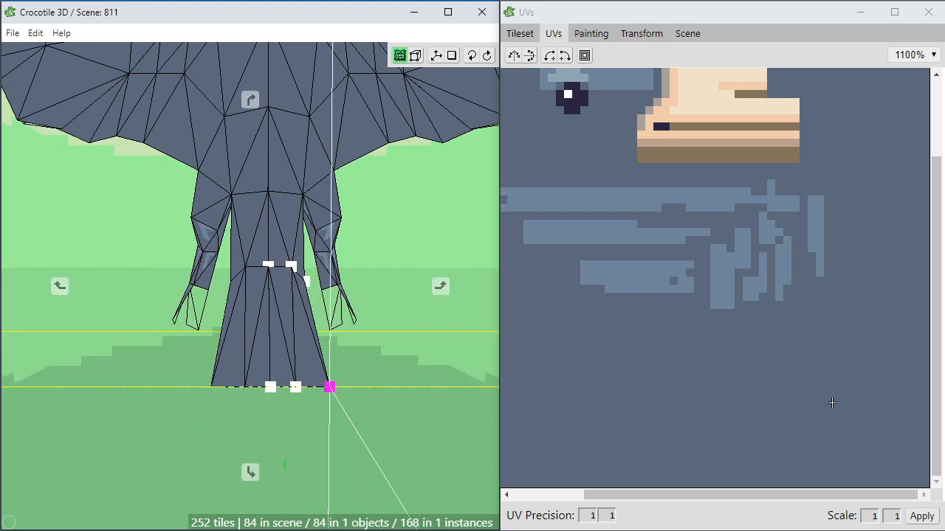
{"action": "left_click_drag", "start_coordinate": [399, 391], "coordinate": [333, 384]}
{"action": "key", "text": "space"}
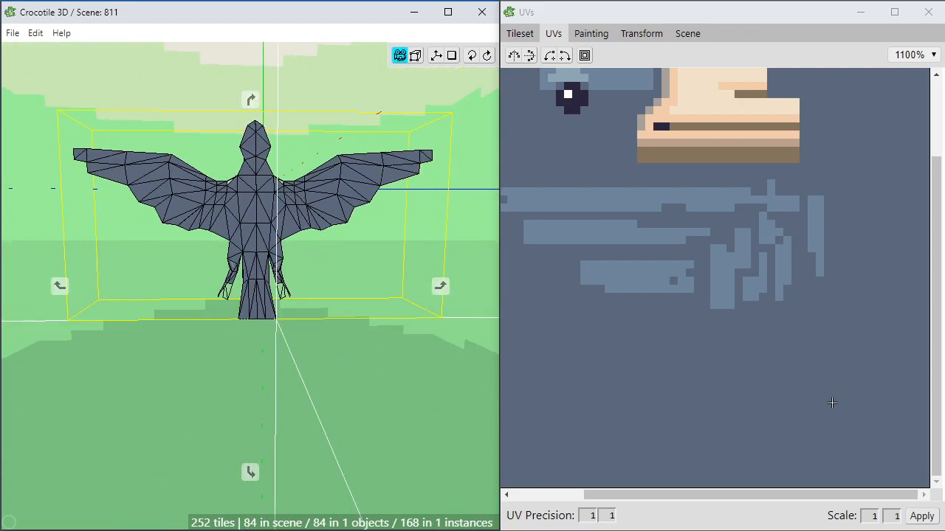
{"action": "right_click_drag", "start_coordinate": [458, 388], "coordinate": [480, 391]}
{"action": "scroll", "coordinate": [400, 394], "scroll_direction": "up", "scroll_amount": 3}
{"action": "scroll", "coordinate": [389, 392], "scroll_direction": "up", "scroll_amount": 3}
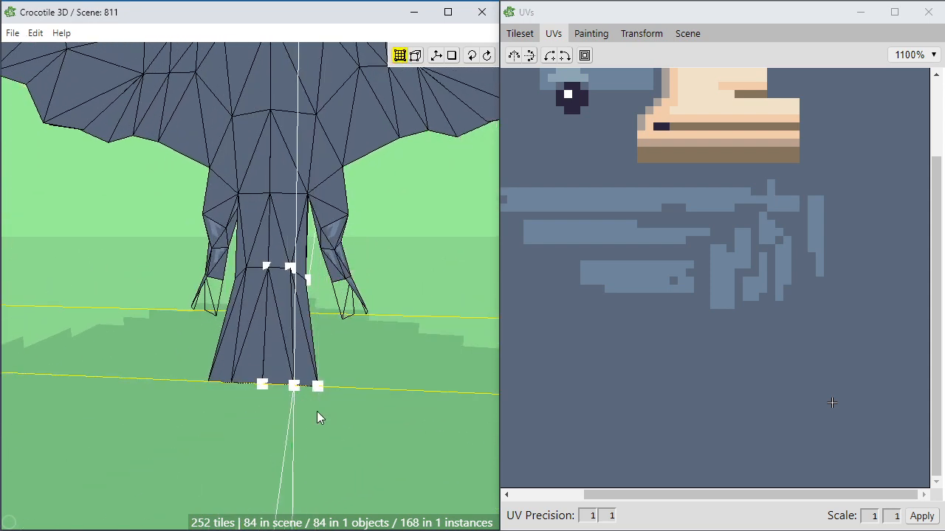
Duplicate the three tail extension tiles and move the copies down and back beyond the tail's end.
{"action": "left_click_drag", "start_coordinate": [143, 415], "coordinate": [328, 370]}
{"action": "middle_click_drag", "start_coordinate": [359, 429], "coordinate": [235, 436]}
{"action": "left_click_drag", "start_coordinate": [142, 401], "coordinate": [163, 393]}
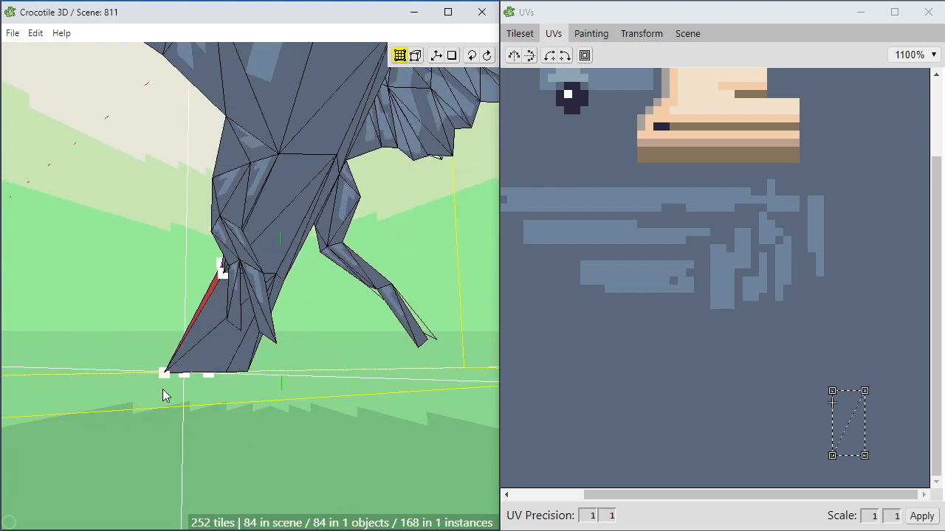
{"action": "middle_click_drag", "start_coordinate": [162, 393], "coordinate": [140, 408]}
{"action": "left_click_drag", "start_coordinate": [140, 408], "coordinate": [211, 363]}
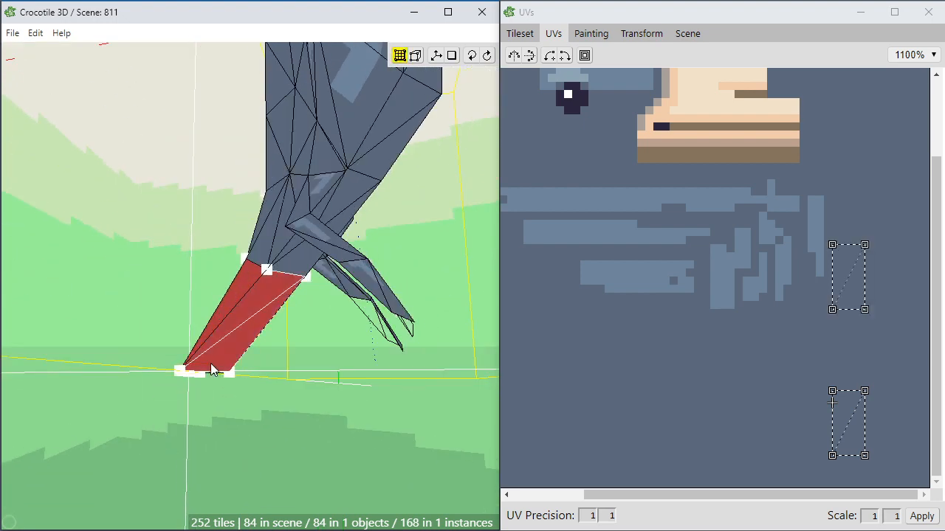
{"action": "key", "text": "ctrl+d"}
{"action": "key", "text": "s"}
{"action": "key", "text": "s"}
{"action": "key", "text": "s"}
{"action": "key", "text": "s"}
{"action": "key", "text": "s"}
{"action": "key", "text": "s"}
{"action": "key", "text": "s"}
{"action": "key", "text": "s"}
{"action": "key", "text": "s"}
{"action": "key", "text": "s"}
{"action": "key", "text": "a"}
{"action": "key", "text": "a"}
{"action": "key", "text": "a"}
{"action": "key", "text": "a"}
{"action": "key", "text": "a"}
{"action": "key", "text": "a"}
{"action": "key", "text": "a"}
{"action": "key", "text": "a"}
{"action": "key", "text": "s"}
{"action": "key", "text": "s"}
{"action": "key", "text": "s"}
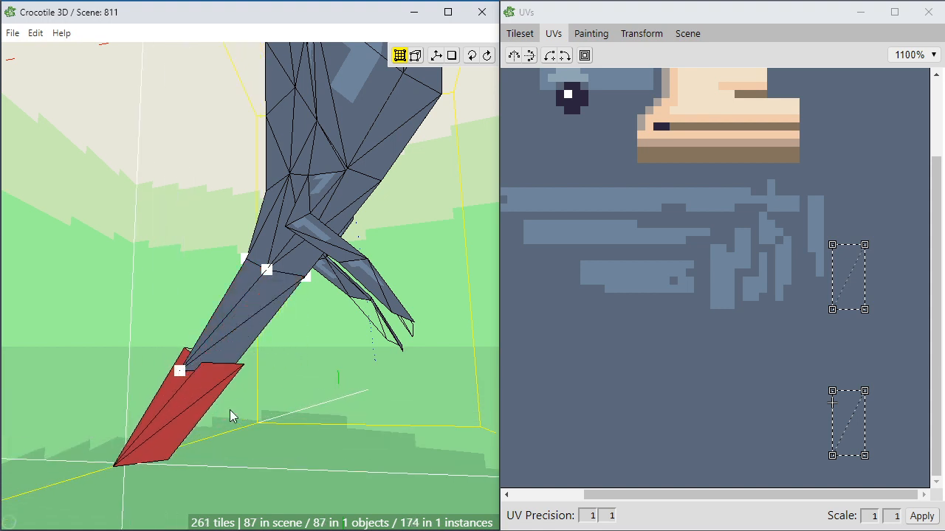
Nudge the new tail segment back and up so its outer upper corner meets the previous segment's end.
{"action": "key", "text": "a"}
{"action": "key", "text": "s"}
{"action": "key", "text": "a"}
{"action": "key", "text": "a"}
{"action": "key", "text": "w"}
{"action": "key", "text": "w"}
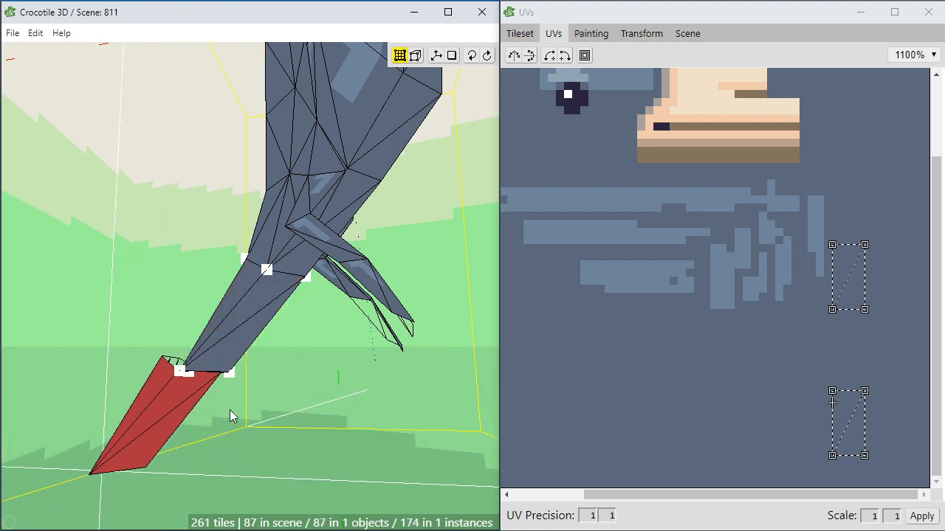
{"action": "key", "text": "d"}
Try to shift the new segment's inner upper corner toward the previous segment's end.
{"action": "key", "text": "space"}
{"action": "scroll", "coordinate": [237, 403], "scroll_direction": "up", "scroll_amount": 3}
{"action": "mouse_move", "coordinate": [237, 403]}
{"action": "left_mouse_down"}
{"action": "mouse_move", "coordinate": [280, 296]}
{"action": "mouse_move", "coordinate": [332, 332]}
{"action": "mouse_move", "coordinate": [234, 411]}
{"action": "left_mouse_up"}
{"action": "key", "text": "space"}
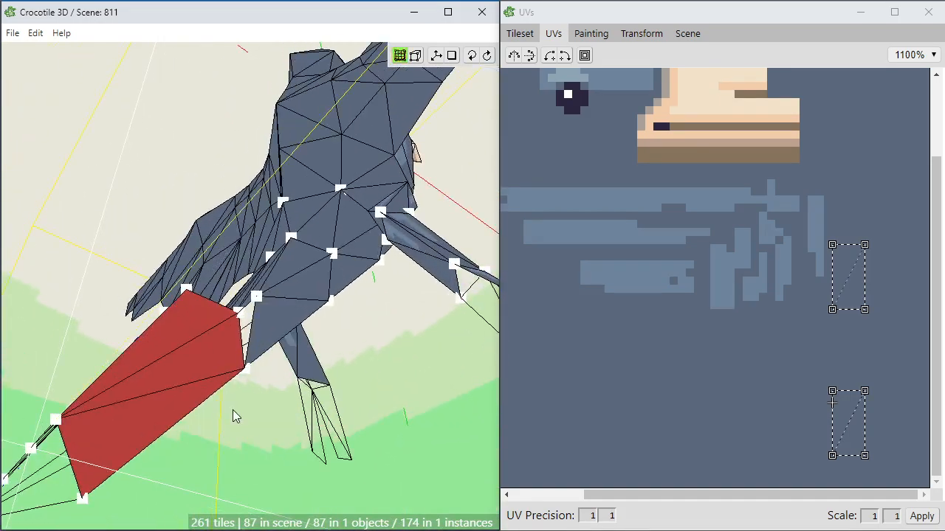
{"action": "key", "text": "Escape"}
{"action": "left_click", "coordinate": [239, 313]}
{"action": "key", "text": "s"}
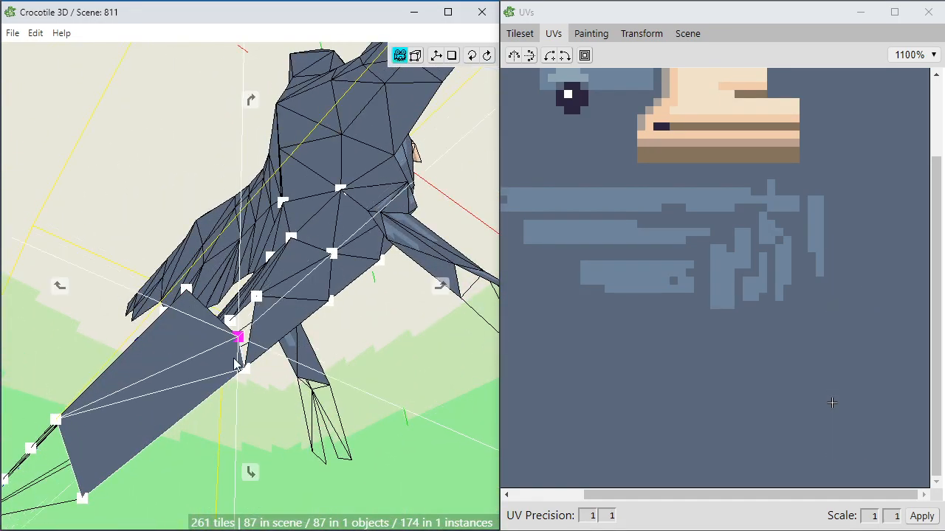
{"action": "key", "text": "w"}
{"action": "key", "text": "d"}
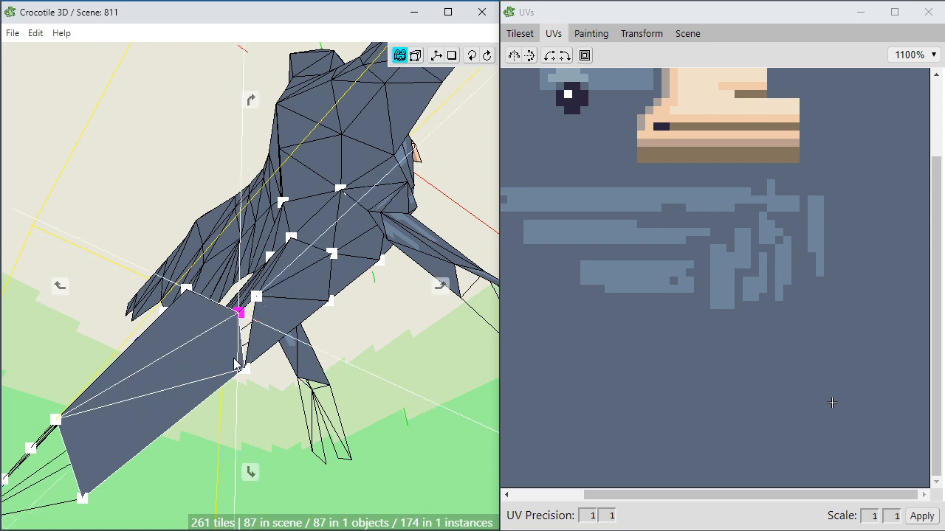
Lower the new segment's two inner upper corners onto the previous segment's end edge to close the seam.
{"action": "left_click_drag", "start_coordinate": [261, 384], "coordinate": [207, 432]}
{"action": "key", "text": "w"}
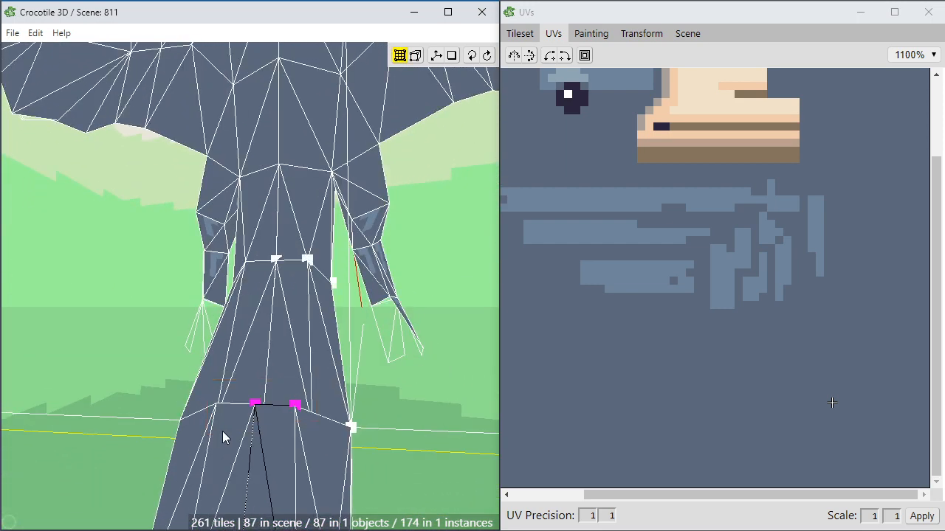
{"action": "key", "text": "s"}
{"action": "key", "text": "s"}
{"action": "key", "text": "w"}
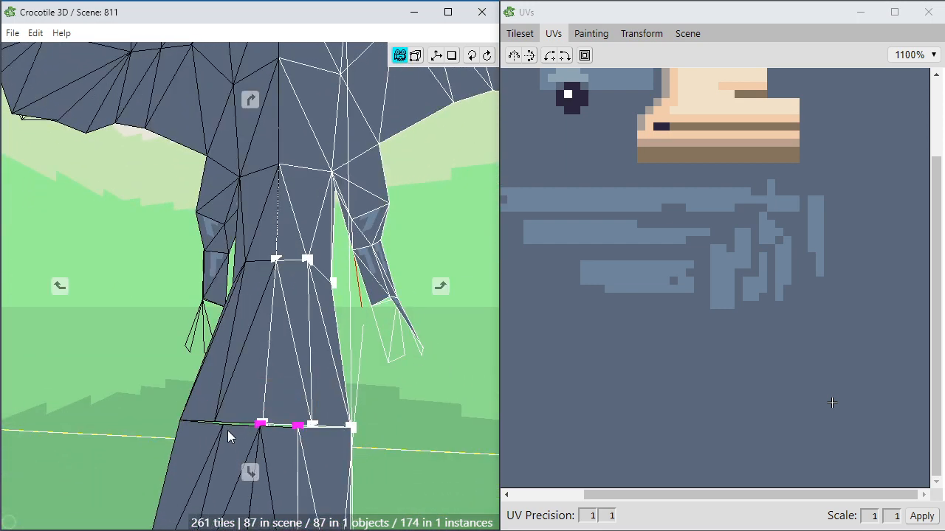
{"action": "key", "text": "w"}
{"action": "key", "text": "Tab"}
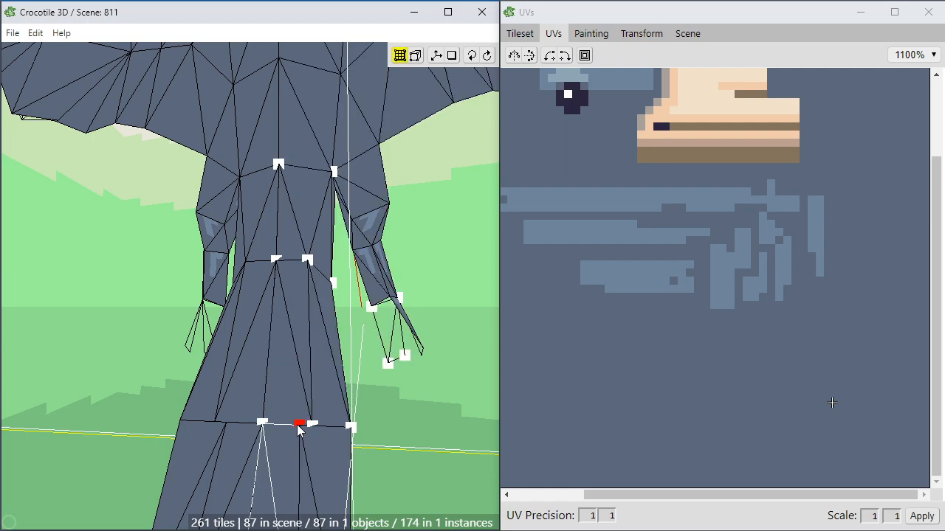
Try to raise the middle and outer corners of the tail's end, then undo the move.
{"action": "right_click_drag", "start_coordinate": [310, 443], "coordinate": [372, 379]}
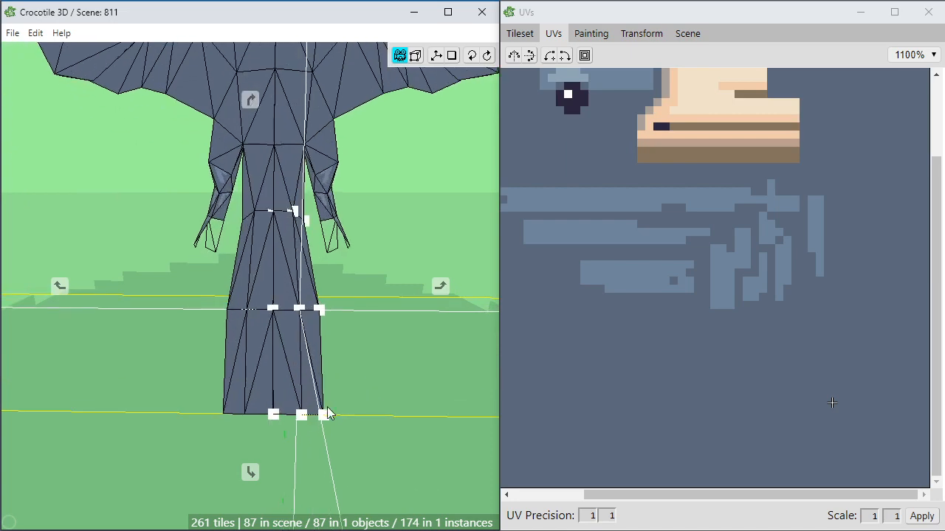
{"action": "left_click_drag", "start_coordinate": [345, 403], "coordinate": [295, 439]}
{"action": "key", "text": "Up"}
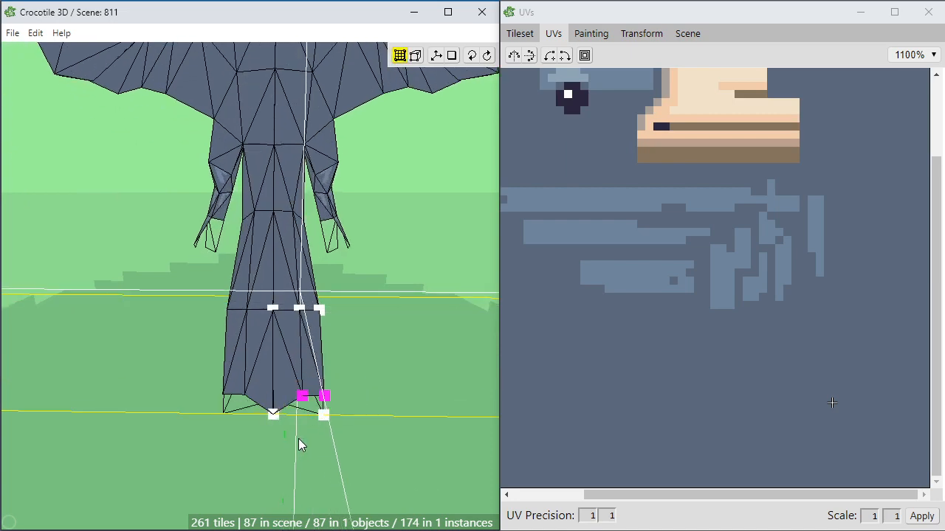
{"action": "key", "text": "ctrl+z"}
Raise the outer corners of the tail's end so the tip tapers toward the middle.
{"action": "right_click_drag", "start_coordinate": [317, 435], "coordinate": [266, 421]}
{"action": "right_click_drag", "start_coordinate": [193, 418], "coordinate": [129, 381]}
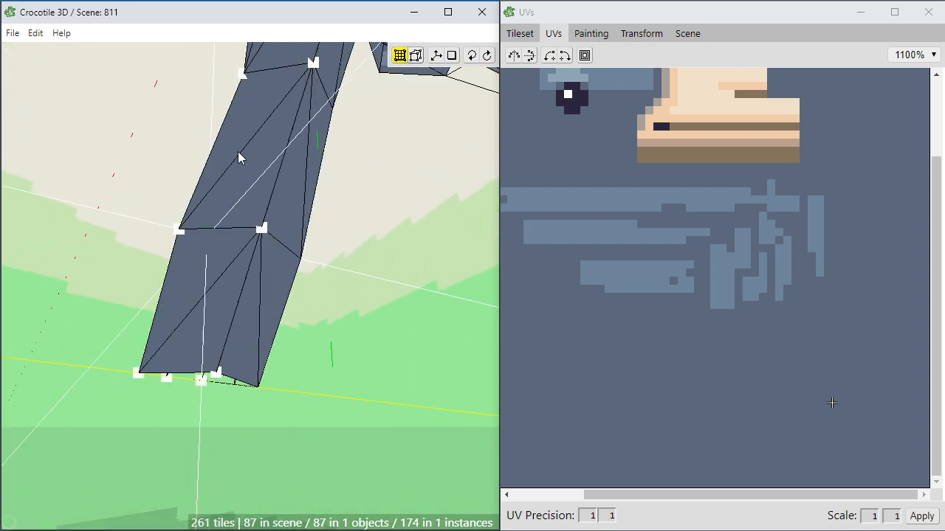
{"action": "key", "text": "r"}
{"action": "key", "text": "r"}
{"action": "key", "text": "r"}
{"action": "key", "text": "r"}
{"action": "key", "text": "r"}
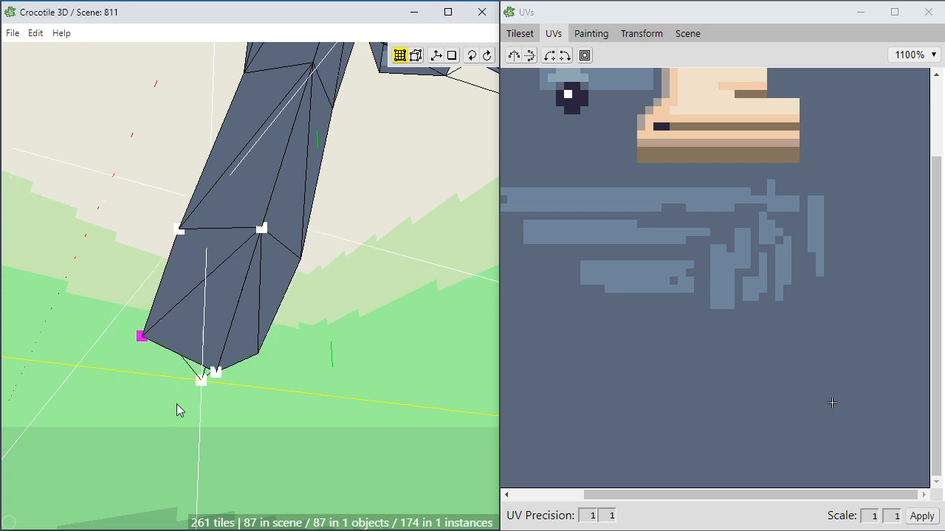
Reposition the selected corner at the tail's end and lower it toward the tip.
{"action": "key", "text": "d"}
{"action": "key", "text": "d"}
{"action": "right_click_drag", "start_coordinate": [153, 391], "coordinate": [251, 394]}
{"action": "key", "text": "r"}
{"action": "key", "text": "r"}
{"action": "key", "text": "r"}
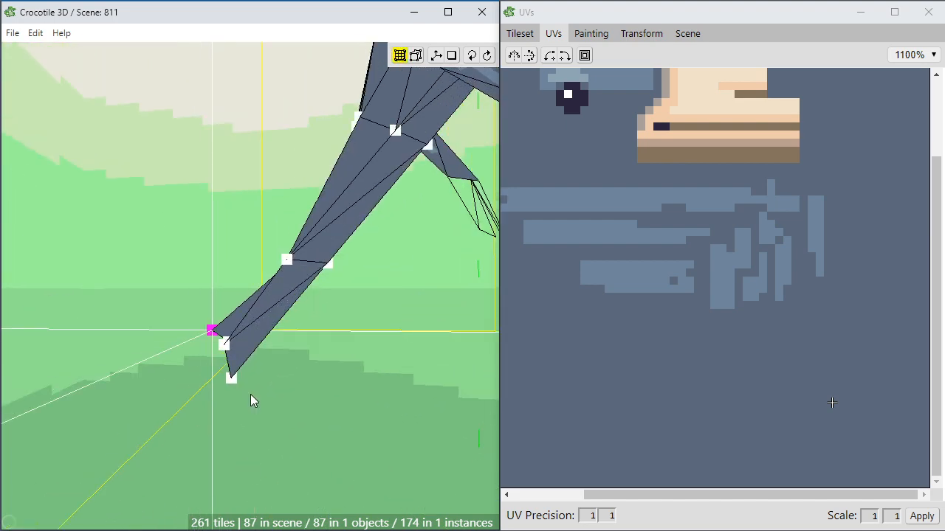
{"action": "key", "text": "f"}
{"action": "key", "text": "f"}
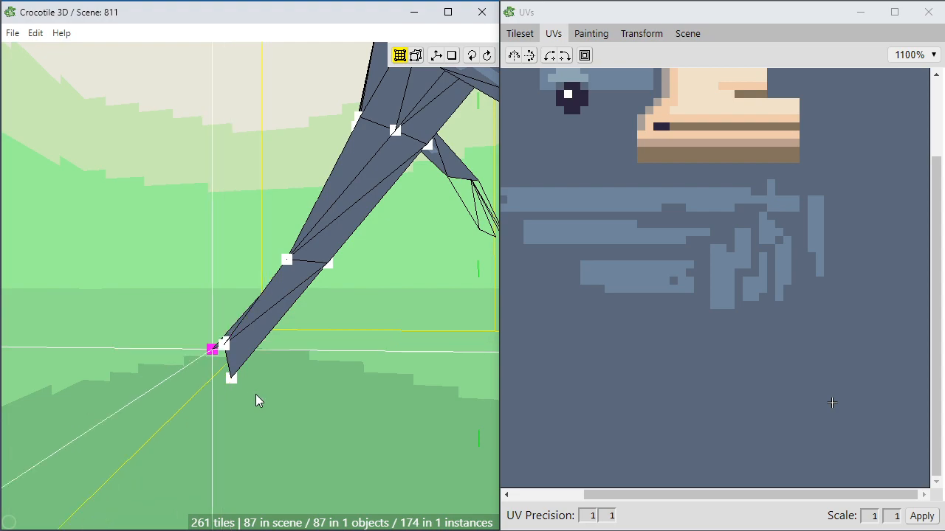
{"action": "right_click_drag", "start_coordinate": [255, 400], "coordinate": [298, 308]}
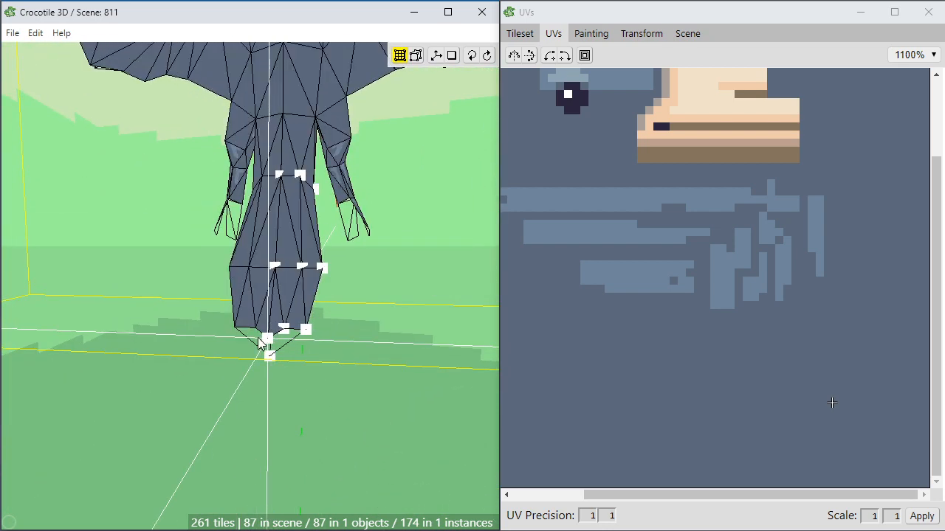
Lower the intermediate corner at the tail's end, between the centre and outer corners, to even out the end edge.
{"action": "right_click_drag", "start_coordinate": [226, 376], "coordinate": [323, 354]}
{"action": "middle_click_drag", "start_coordinate": [323, 354], "coordinate": [354, 385]}
{"action": "right_click_drag", "start_coordinate": [354, 385], "coordinate": [320, 294]}
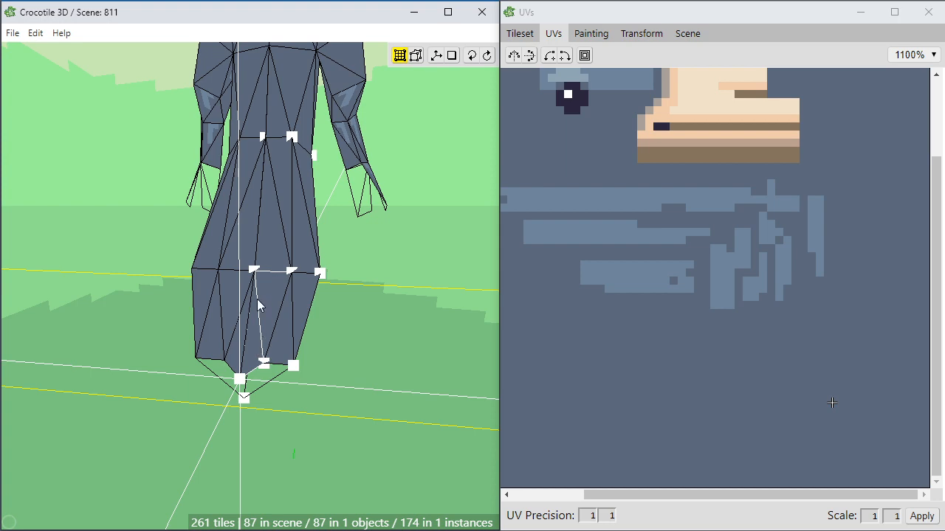
{"action": "left_click", "coordinate": [262, 365]}
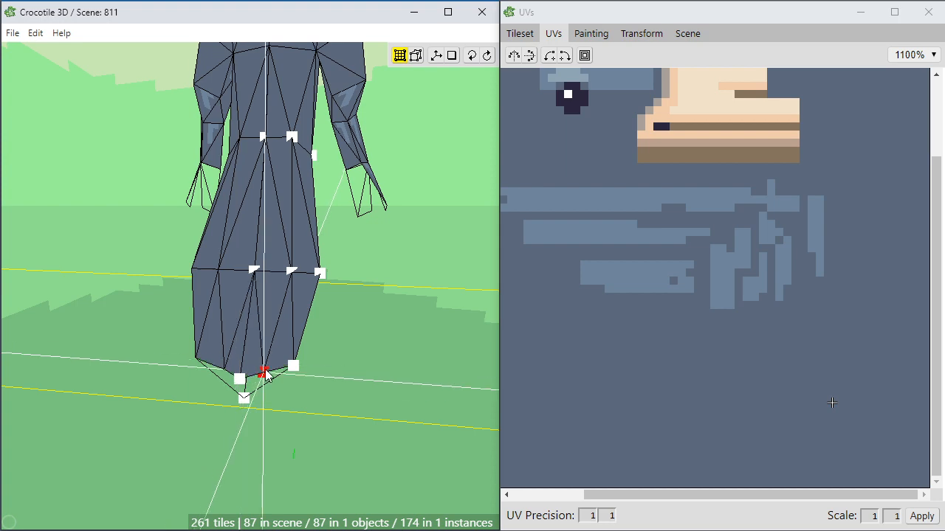
{"action": "right_click_drag", "start_coordinate": [280, 390], "coordinate": [289, 414]}
{"action": "key", "text": "s"}
{"action": "key", "text": "space"}
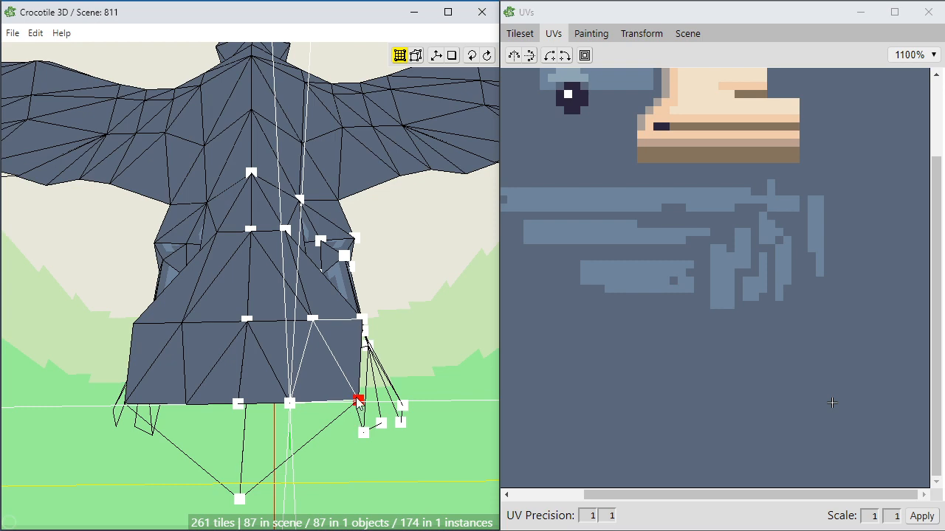
{"action": "right_click_drag", "start_coordinate": [309, 428], "coordinate": [273, 421]}
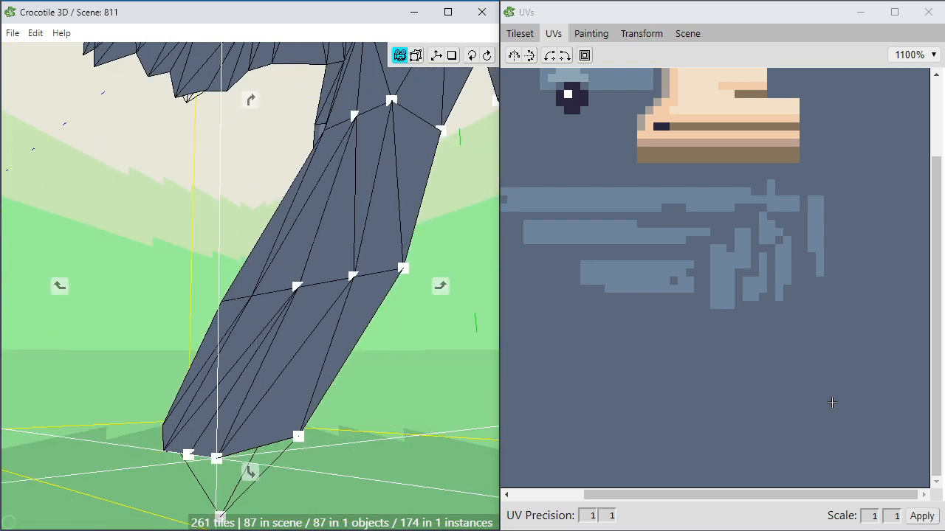
{"action": "right_click_drag", "start_coordinate": [343, 339], "coordinate": [295, 341]}
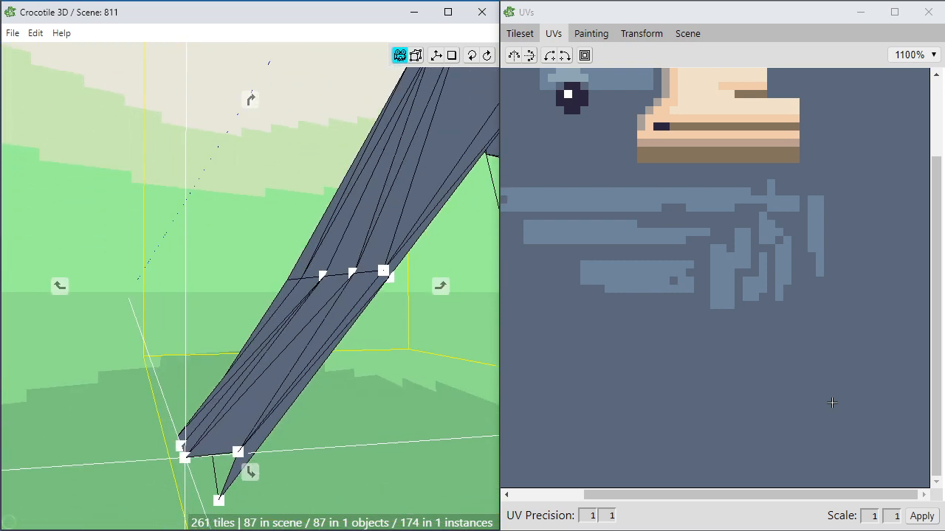
Move the upper centre corner of the last tail seam outward to round out the tail's back.
{"action": "left_click", "coordinate": [352, 272]}
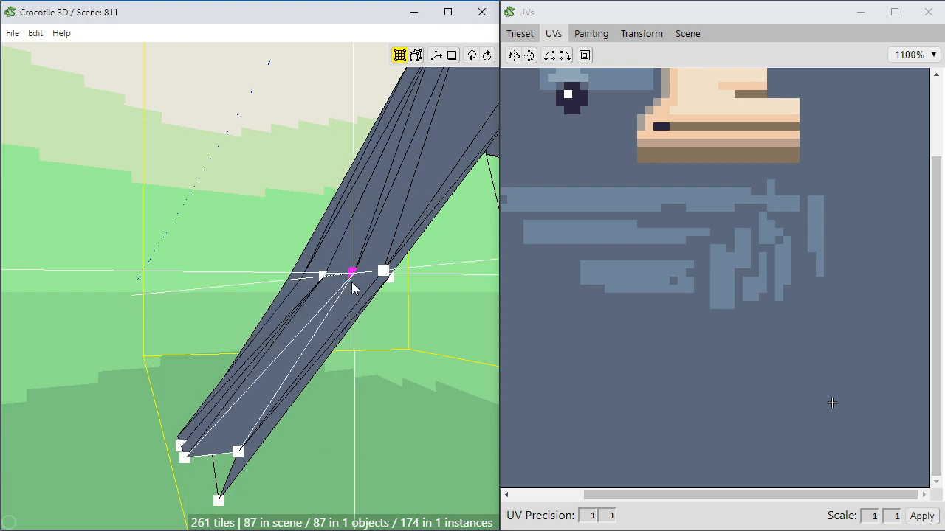
{"action": "key", "text": "a"}
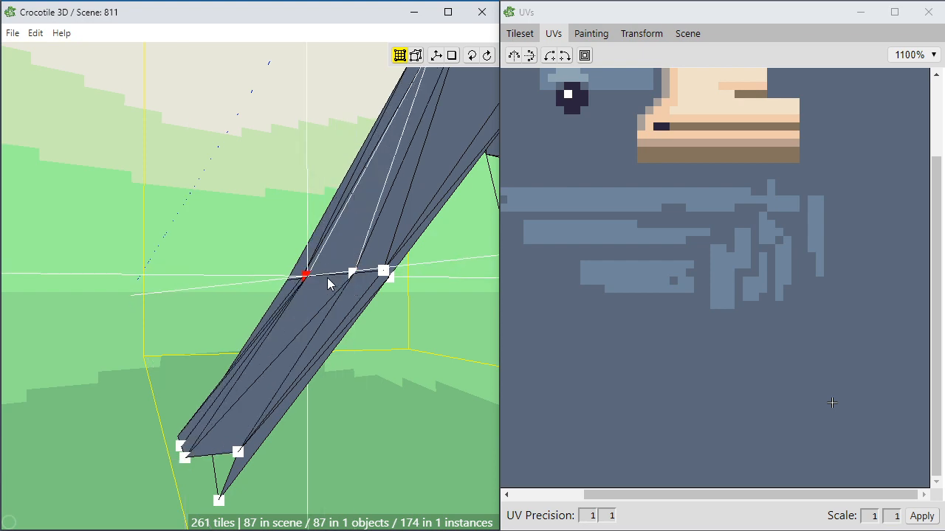
{"action": "right_click_drag", "start_coordinate": [352, 272], "coordinate": [323, 276]}
{"action": "scroll", "coordinate": [317, 276], "scroll_direction": "down", "scroll_amount": 7}
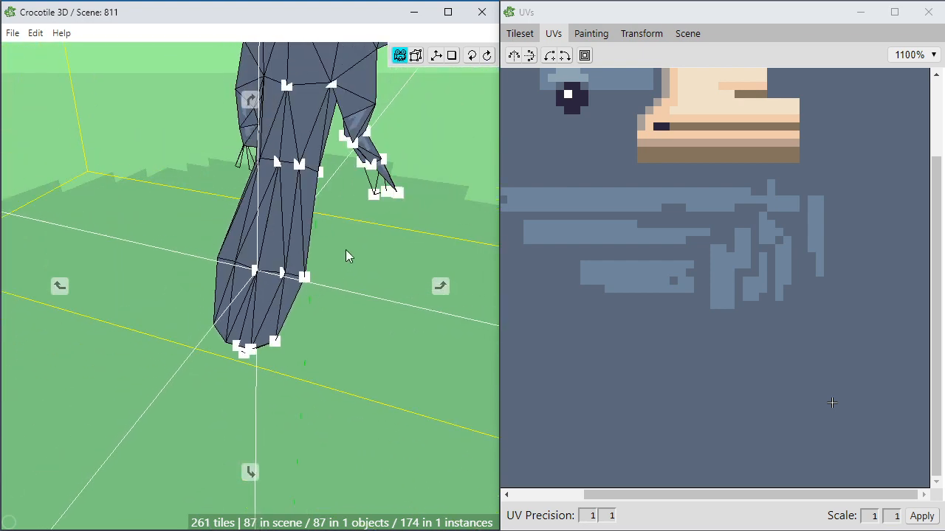
{"action": "scroll", "coordinate": [340, 255], "scroll_direction": "down", "scroll_amount": 4}
{"action": "right_click_drag", "start_coordinate": [304, 348], "coordinate": [417, 299]}
{"action": "scroll", "coordinate": [327, 314], "scroll_direction": "down", "scroll_amount": 2}
{"action": "scroll", "coordinate": [339, 373], "scroll_direction": "up", "scroll_amount": 6}
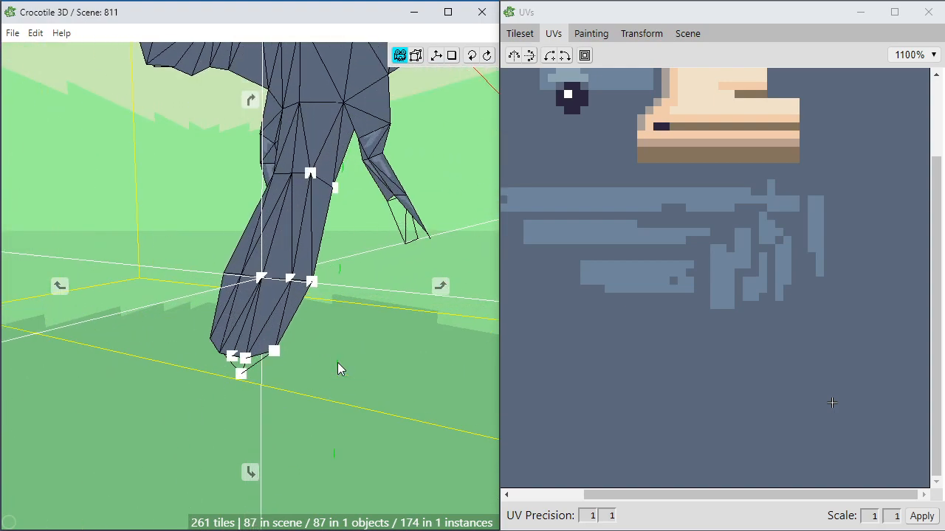
Flare the tail's end by moving its outer corners outward, and raise and spread the intermediate corners into notches.
{"action": "left_click_drag", "start_coordinate": [338, 362], "coordinate": [260, 361]}
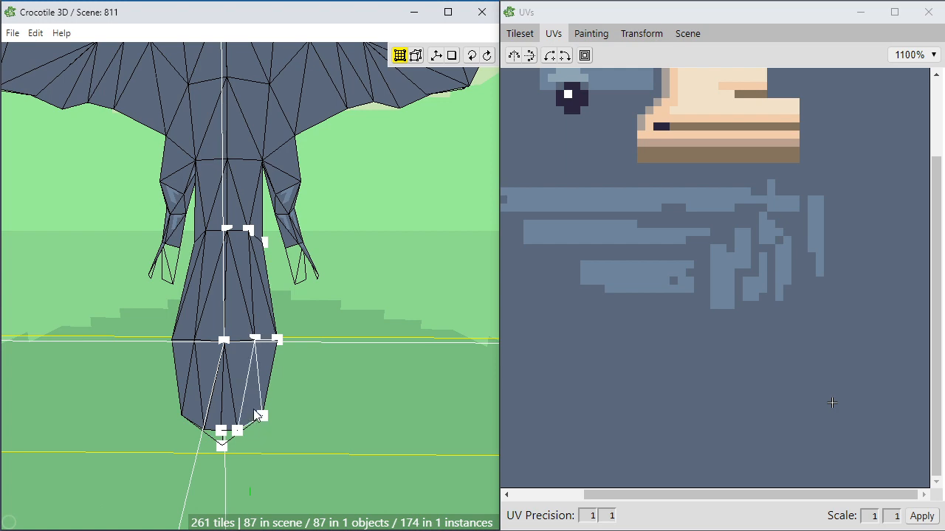
{"action": "scroll", "coordinate": [251, 422], "scroll_direction": "up", "scroll_amount": 2}
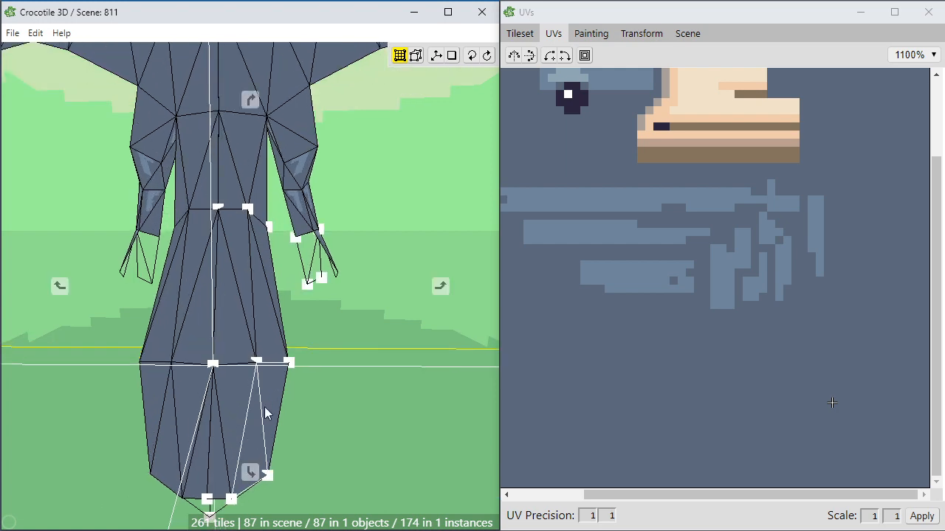
{"action": "right_click_drag", "start_coordinate": [266, 414], "coordinate": [298, 308]}
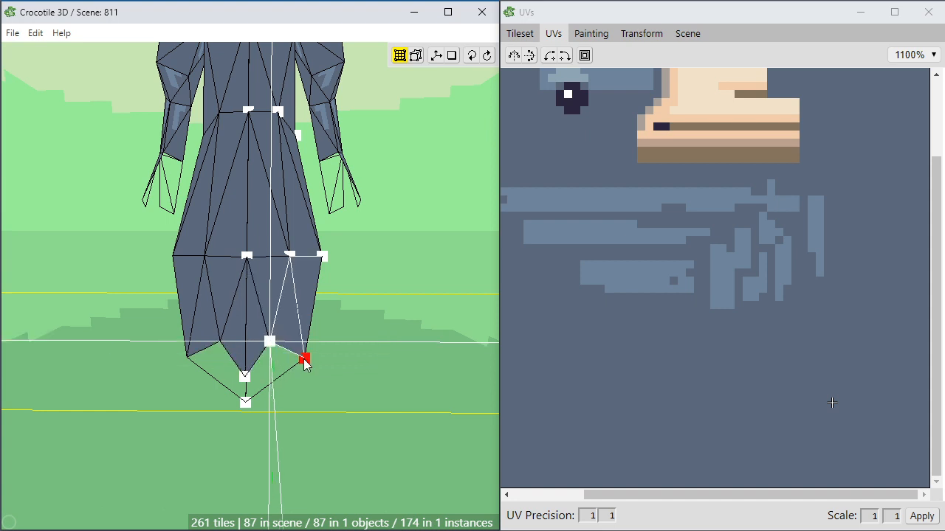
{"action": "left_click_drag", "start_coordinate": [307, 364], "coordinate": [315, 381]}
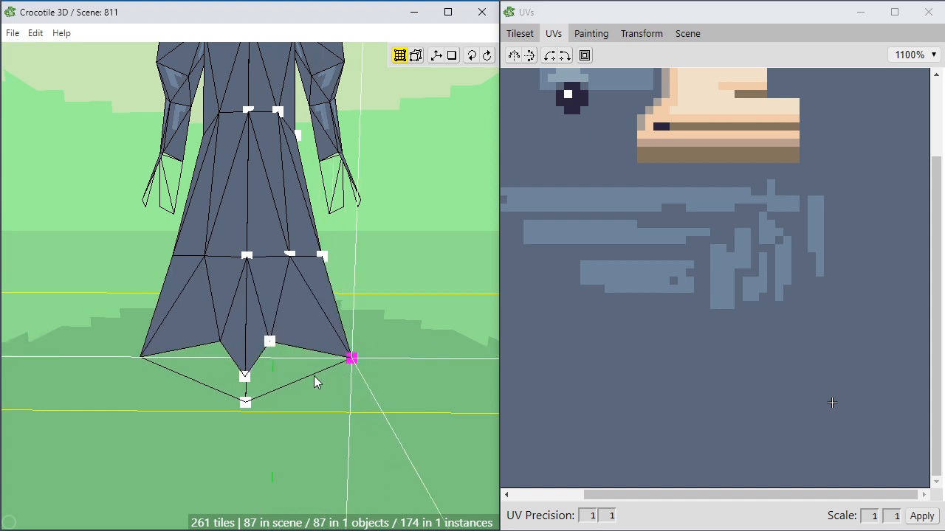
{"action": "left_click", "coordinate": [313, 376]}
{"action": "left_click_drag", "start_coordinate": [267, 347], "coordinate": [266, 344]}
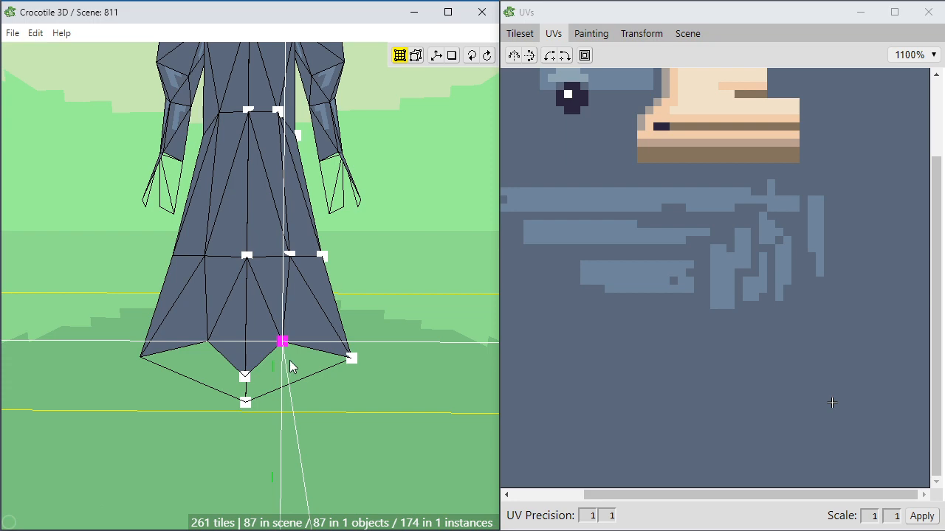
Shift the notch corner at the tail's end toward the underside in a side view.
{"action": "key", "text": "space"}
{"action": "left_click_drag", "start_coordinate": [294, 430], "coordinate": [279, 412]}
{"action": "scroll", "coordinate": [285, 430], "scroll_direction": "down", "scroll_amount": 4}
{"action": "scroll", "coordinate": [286, 420], "scroll_direction": "up", "scroll_amount": 4}
{"action": "key", "text": "space"}
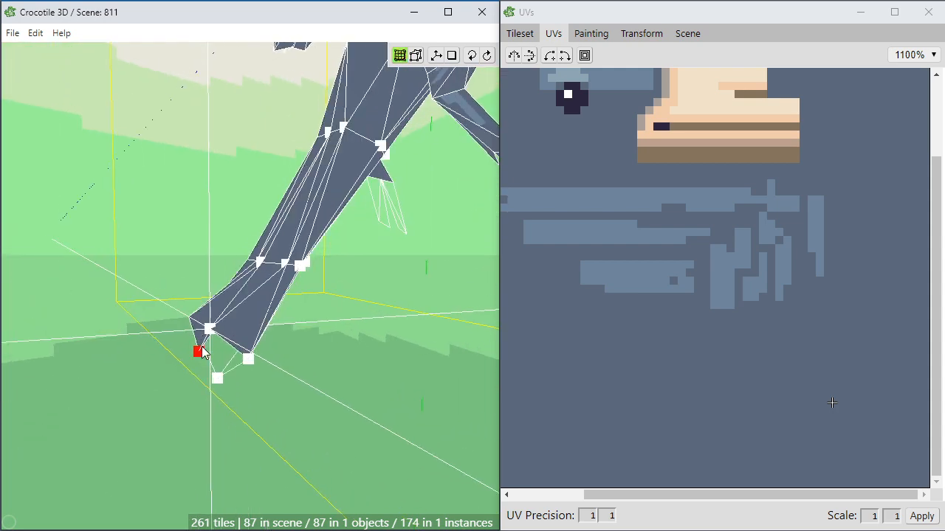
{"action": "left_click_drag", "start_coordinate": [208, 331], "coordinate": [246, 331]}
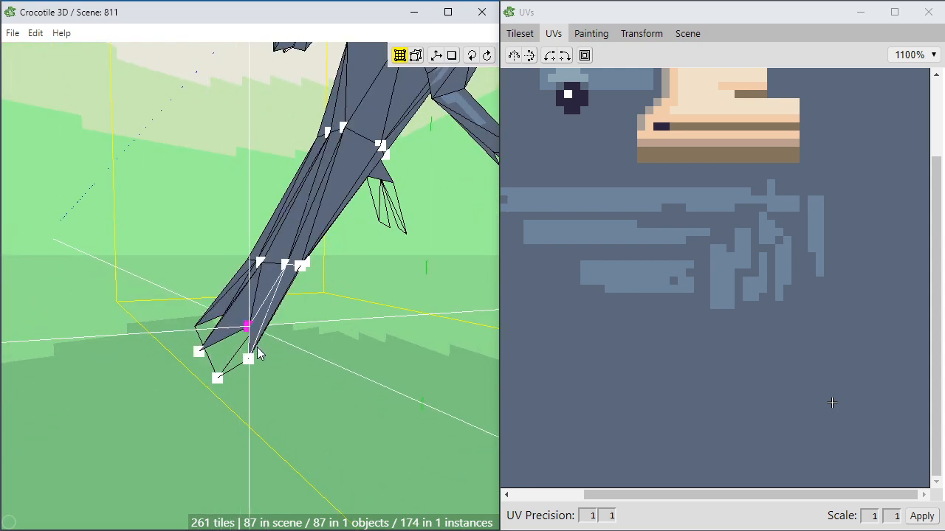
Flip the diagonals of the last two tiles on the tail's underside, and deselect them.
{"action": "key", "text": "space"}
{"action": "left_click_drag", "start_coordinate": [209, 381], "coordinate": [219, 352]}
{"action": "scroll", "coordinate": [215, 373], "scroll_direction": "down", "scroll_amount": 5}
{"action": "scroll", "coordinate": [219, 352], "scroll_direction": "up", "scroll_amount": 5}
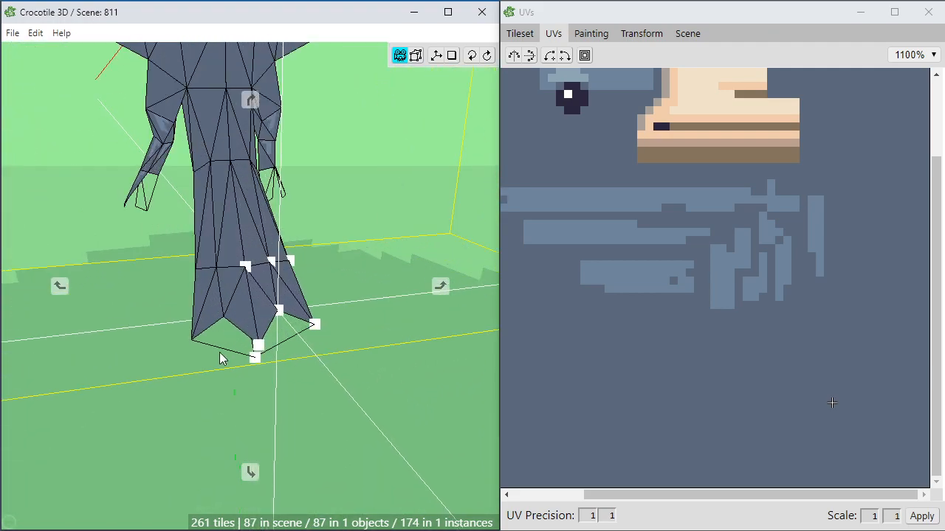
{"action": "left_click_drag", "start_coordinate": [253, 397], "coordinate": [166, 346]}
{"action": "right_click_drag", "start_coordinate": [250, 244], "coordinate": [265, 412]}
{"action": "left_click_drag", "start_coordinate": [250, 286], "coordinate": [245, 311]}
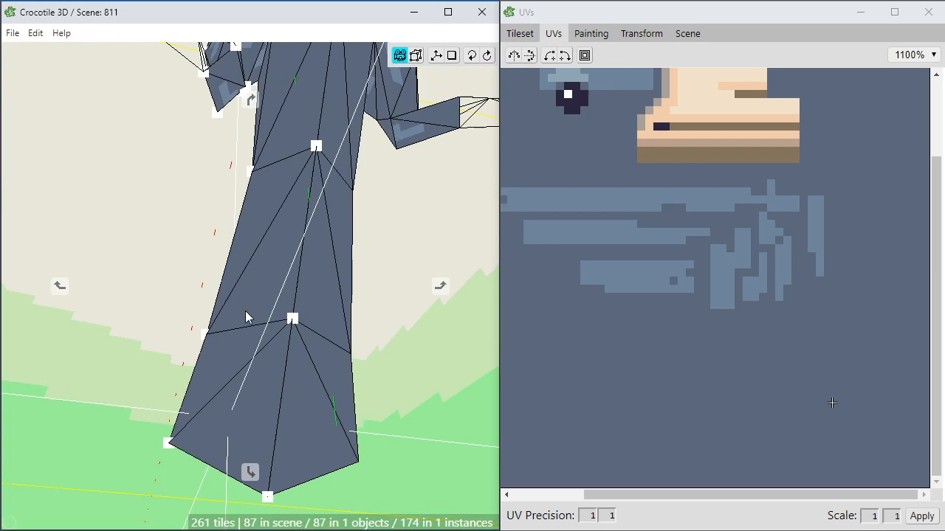
{"action": "left_click", "coordinate": [295, 250]}
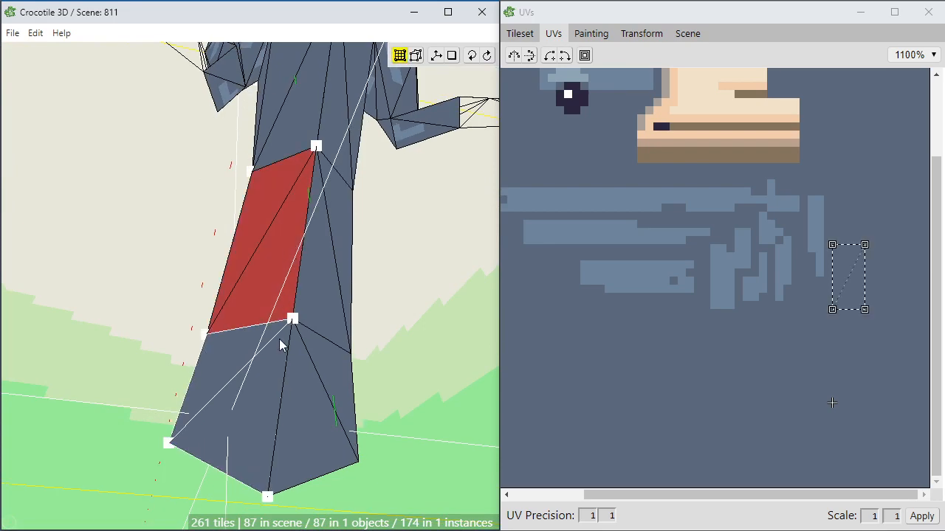
{"action": "left_click", "coordinate": [256, 361], "text": "shift"}
{"action": "key", "text": "f"}
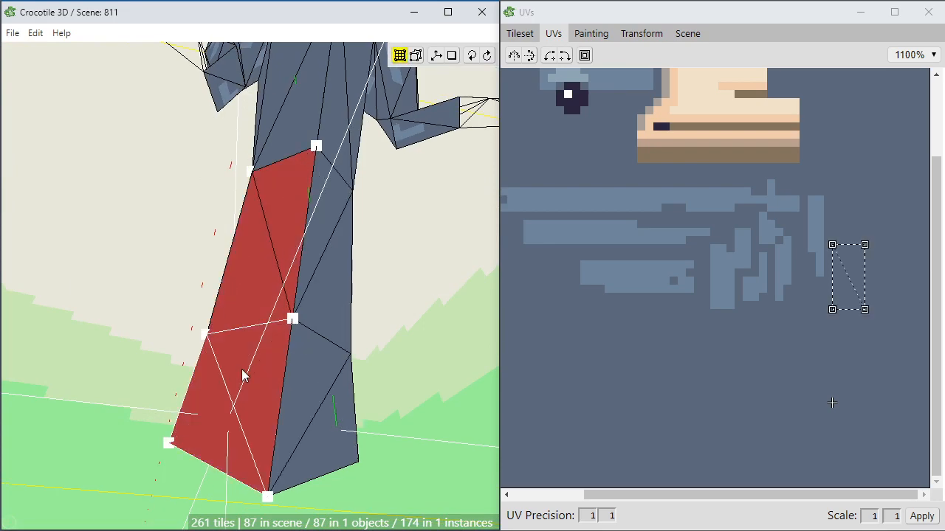
{"action": "mouse_move", "coordinate": [243, 375]}
{"action": "left_mouse_down"}
{"action": "mouse_move", "coordinate": [318, 375]}
{"action": "mouse_move", "coordinate": [255, 383]}
{"action": "left_mouse_up"}
{"action": "right_click_drag", "start_coordinate": [254, 384], "coordinate": [267, 363]}
{"action": "left_click", "coordinate": [276, 359]}
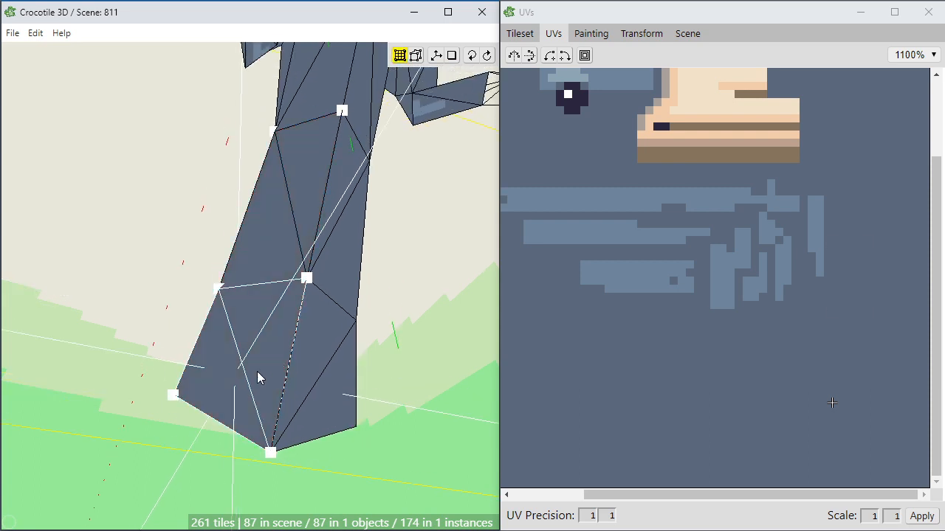
Move the last underside tile's inner end corner outward and up until it meets the notch corner of the upper surface.
{"action": "left_click", "coordinate": [262, 374]}
{"action": "left_click", "coordinate": [267, 382]}
{"action": "left_click", "coordinate": [270, 448]}
{"action": "key", "text": "a"}
{"action": "key", "text": "a"}
{"action": "key", "text": "a"}
{"action": "key", "text": "a"}
{"action": "key", "text": "a"}
{"action": "key", "text": "a"}
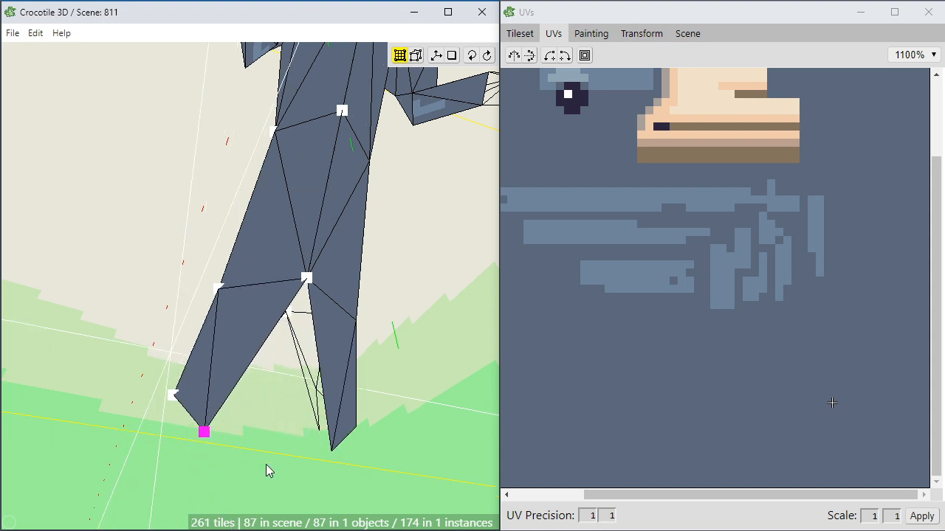
{"action": "key", "text": "w"}
{"action": "key", "text": "w"}
{"action": "key", "text": "w"}
{"action": "key", "text": "w"}
{"action": "key", "text": "w"}
{"action": "key", "text": "d"}
{"action": "key", "text": "d"}
{"action": "key", "text": "d"}
{"action": "key", "text": "w"}
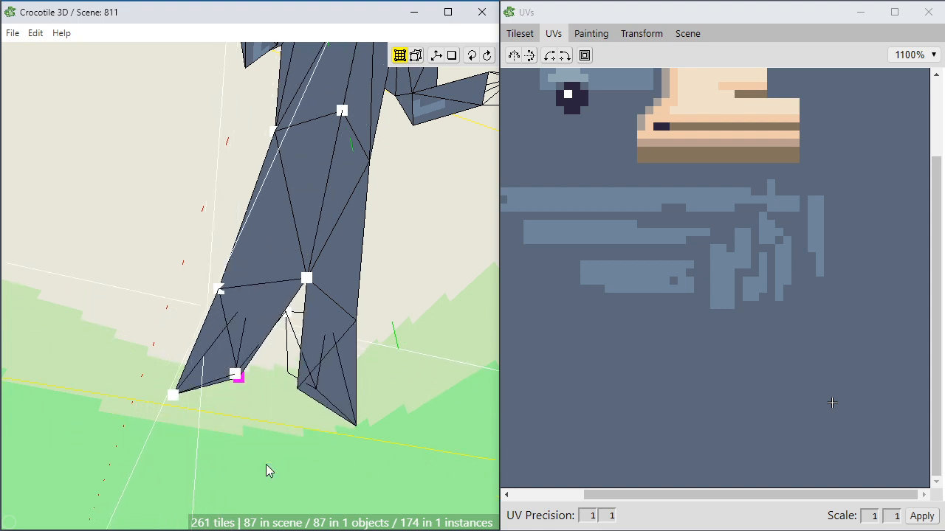
{"action": "key", "text": "w"}
{"action": "key", "text": "space"}
{"action": "mouse_move", "coordinate": [265, 465]}
{"action": "left_mouse_down"}
{"action": "mouse_move", "coordinate": [244, 450]}
{"action": "mouse_move", "coordinate": [253, 450]}
{"action": "left_mouse_up"}
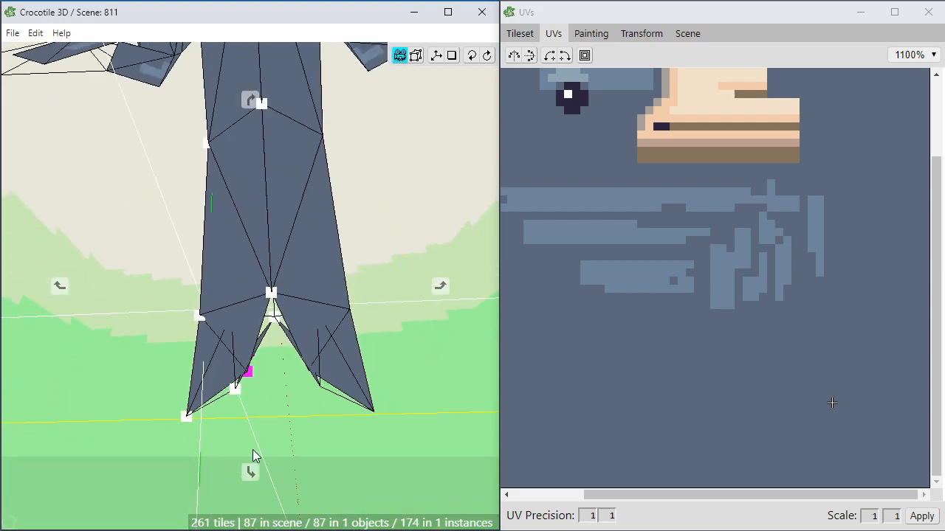
{"action": "key", "text": "s"}
{"action": "key", "text": "a"}
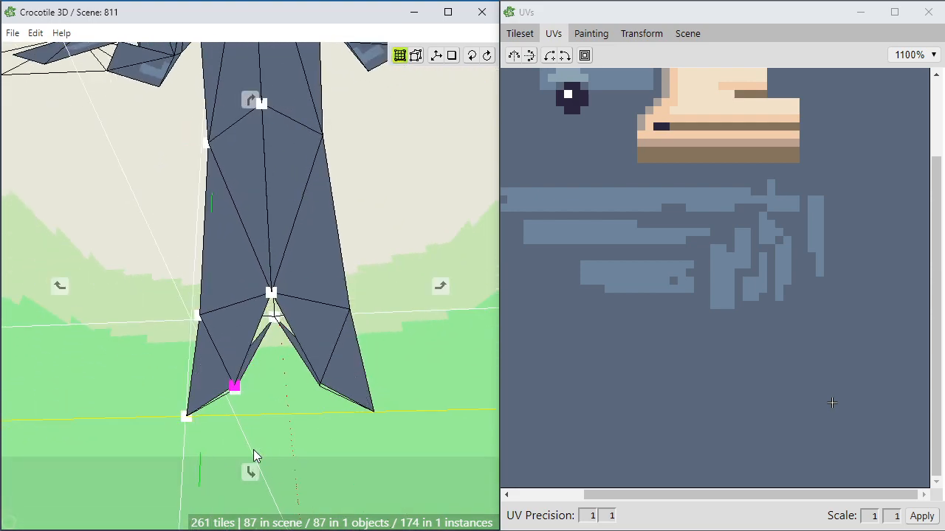
Extend the centre corner of the tail's end outward and down to form a middle point between the outer tips.
{"action": "mouse_move", "coordinate": [255, 435]}
{"action": "left_mouse_down"}
{"action": "mouse_move", "coordinate": [185, 450]}
{"action": "mouse_move", "coordinate": [288, 443]}
{"action": "mouse_move", "coordinate": [251, 421]}
{"action": "left_mouse_up"}
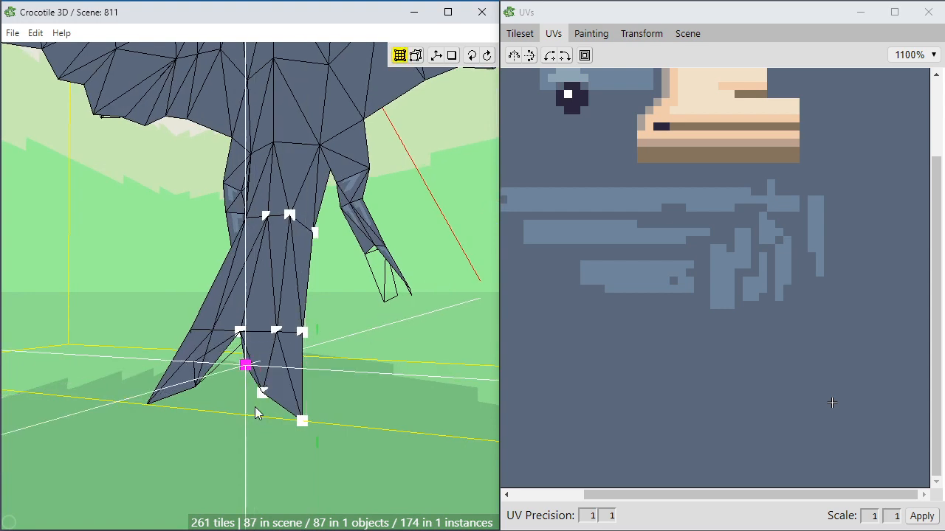
{"action": "key", "text": "a"}
{"action": "key", "text": "a"}
{"action": "key", "text": "a"}
{"action": "key", "text": "s"}
{"action": "key", "text": "s"}
{"action": "key", "text": "s"}
{"action": "key", "text": "s"}
{"action": "key", "text": "s"}
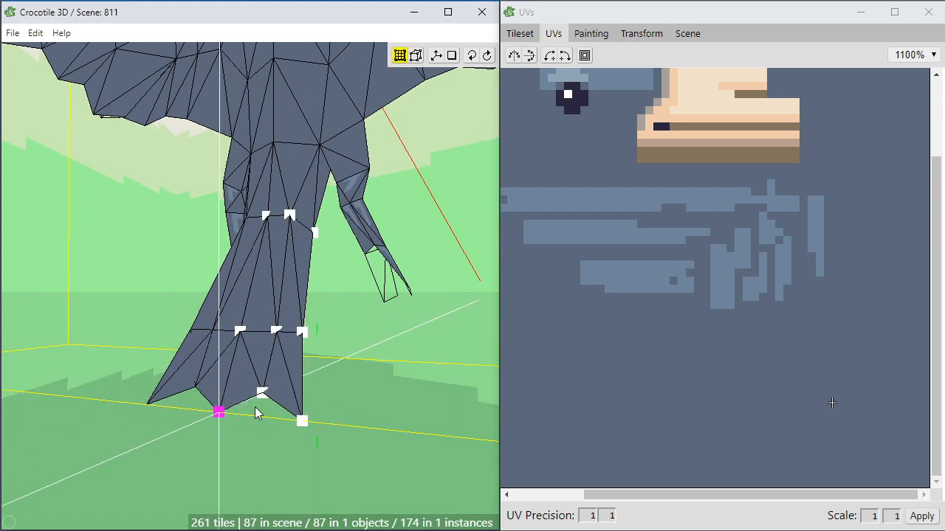
Duplicate the last tile on one side of the tail's underside next to the open gap at the tail's end.
{"action": "left_click", "coordinate": [255, 415]}
{"action": "left_click_drag", "start_coordinate": [248, 439], "coordinate": [295, 403]}
{"action": "key", "text": "o"}
{"action": "scroll", "coordinate": [243, 429], "scroll_direction": "down", "scroll_amount": 3}
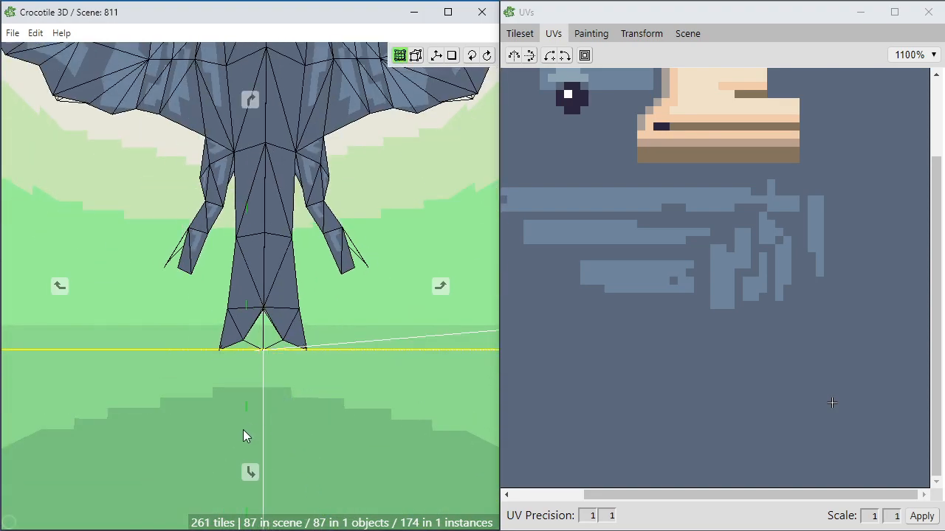
{"action": "middle_click_drag", "start_coordinate": [243, 429], "coordinate": [240, 353]}
{"action": "scroll", "coordinate": [247, 414], "scroll_direction": "up", "scroll_amount": 3}
{"action": "key", "text": "space"}
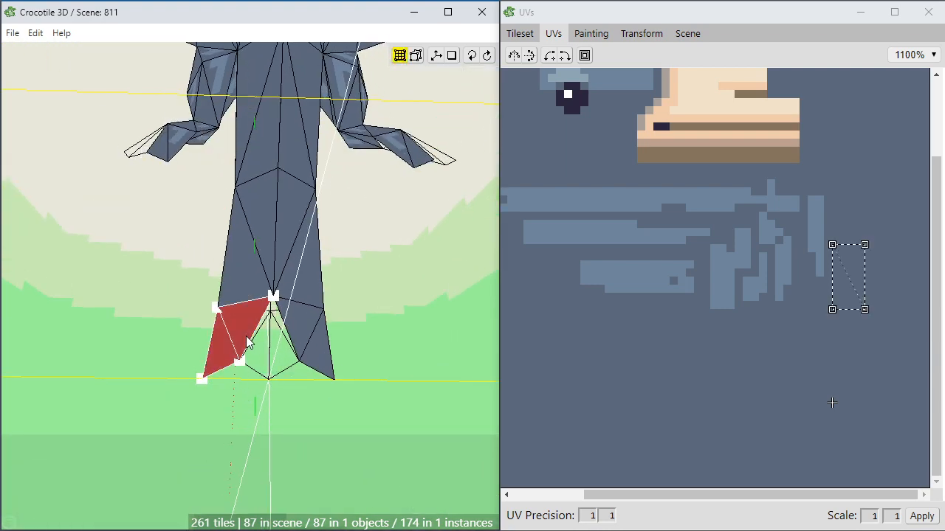
{"action": "key", "text": "d"}
{"action": "key", "text": "d"}
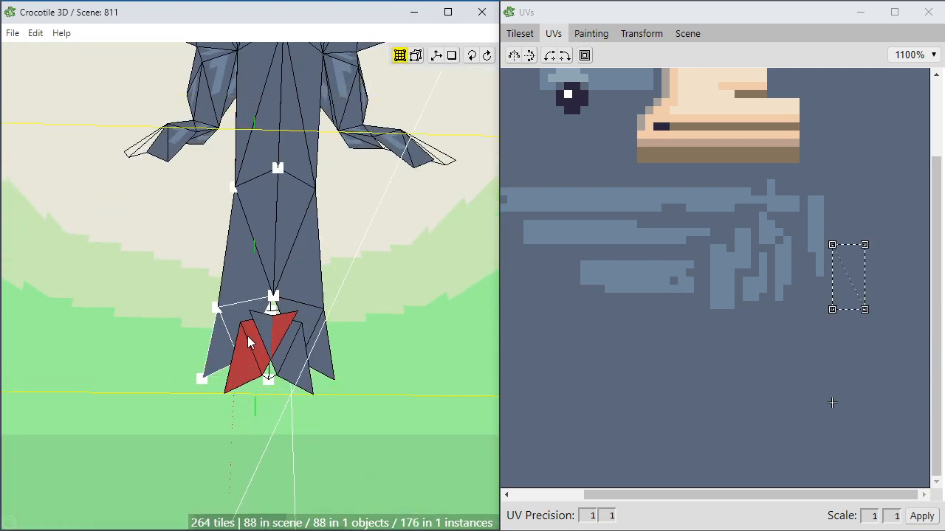
Fit the copied tile's corners to the underside's centre corner and the side notch, covering the gap toward the middle point.
{"action": "key", "text": "s"}
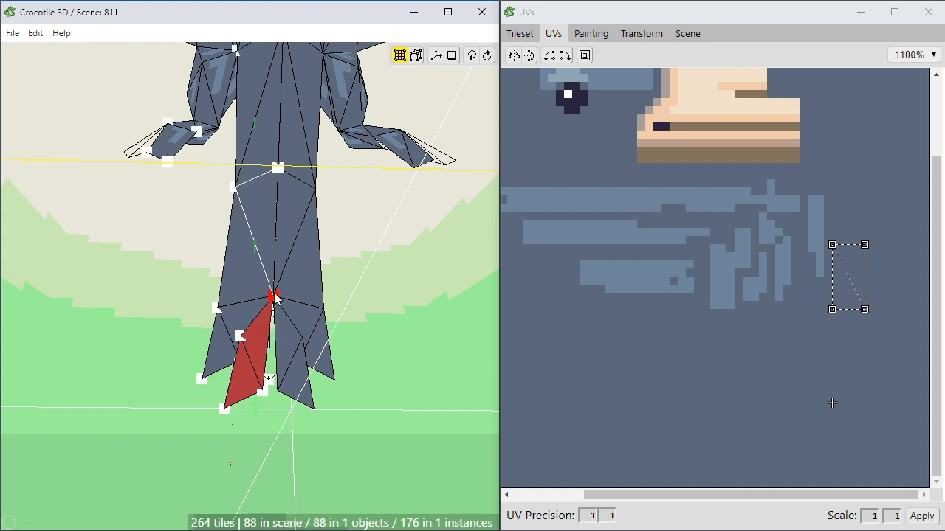
{"action": "left_click_drag", "start_coordinate": [249, 338], "coordinate": [248, 371]}
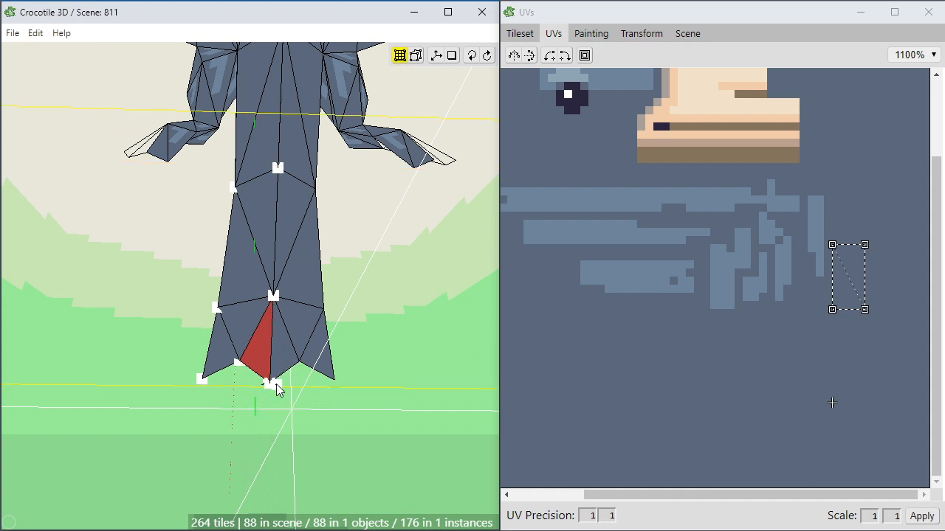
{"action": "key", "text": "space"}
Adjust the copied tile's lower inner corner near the tail's middle point from an angled view of the underside.
{"action": "left_click_drag", "start_coordinate": [275, 392], "coordinate": [177, 380]}
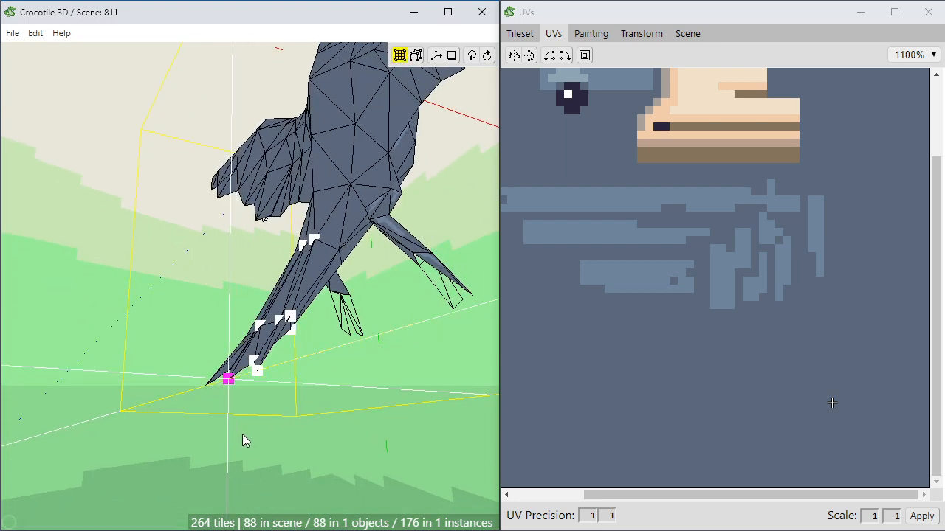
{"action": "key", "text": "space"}
{"action": "left_click_drag", "start_coordinate": [242, 434], "coordinate": [194, 409]}
{"action": "scroll", "coordinate": [243, 425], "scroll_direction": "up", "scroll_amount": 3}
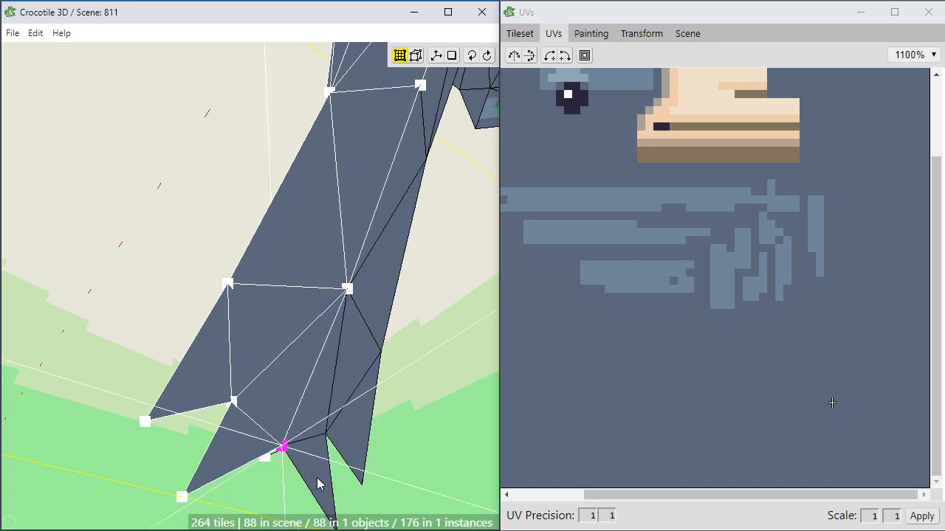
{"action": "left_click_drag", "start_coordinate": [317, 478], "coordinate": [317, 477]}
{"action": "key", "text": "d"}
{"action": "key", "text": "d"}
{"action": "key", "text": "w"}
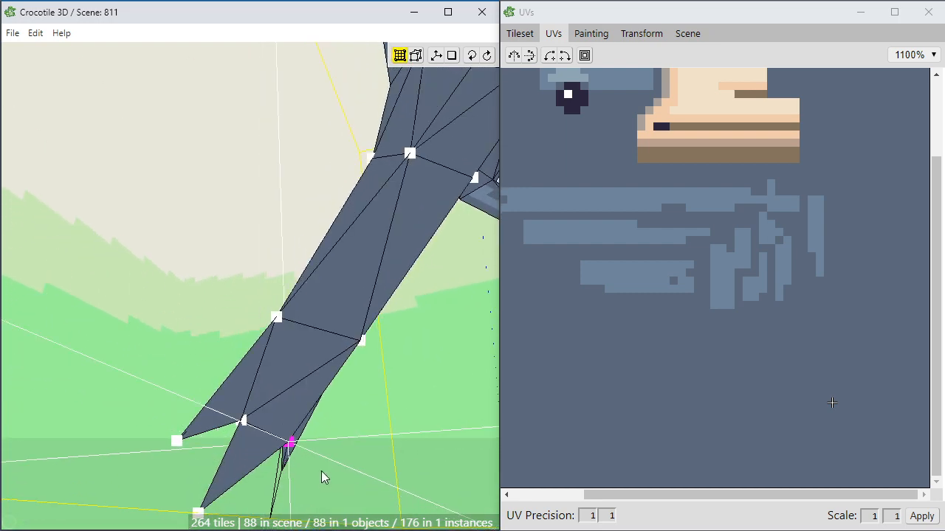
{"action": "left_click", "coordinate": [321, 472]}
Move the copied tile's protruding outer corner onto the middle point of the tail's upper surface.
{"action": "key", "text": "space"}
{"action": "left_click_drag", "start_coordinate": [225, 481], "coordinate": [251, 458]}
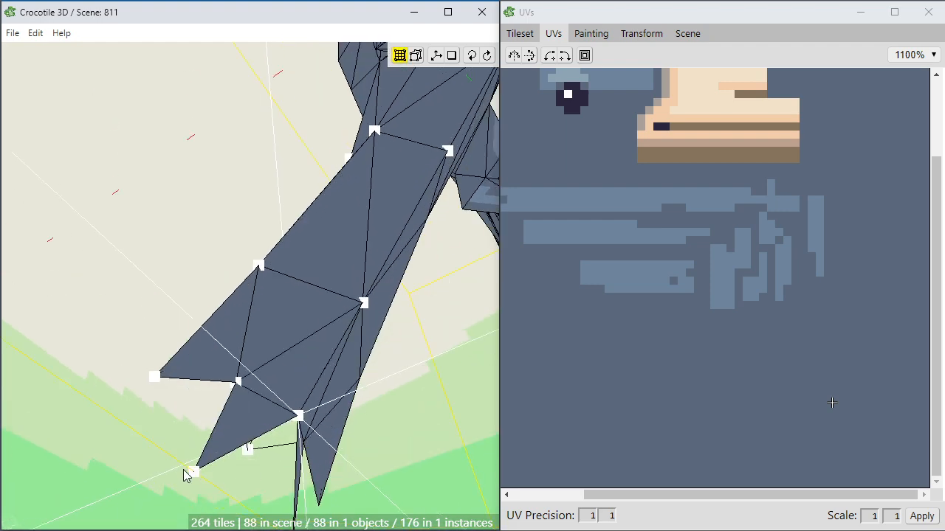
{"action": "mouse_move", "coordinate": [226, 482]}
{"action": "left_mouse_down"}
{"action": "mouse_move", "coordinate": [244, 469]}
{"action": "mouse_move", "coordinate": [226, 481]}
{"action": "mouse_move", "coordinate": [222, 465]}
{"action": "left_mouse_up"}
{"action": "key", "text": "space"}
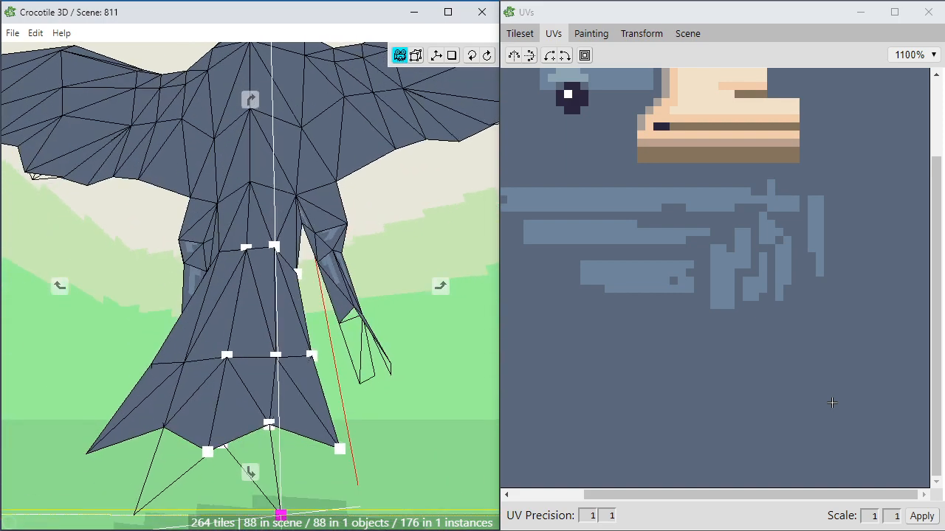
{"action": "key", "text": "space"}
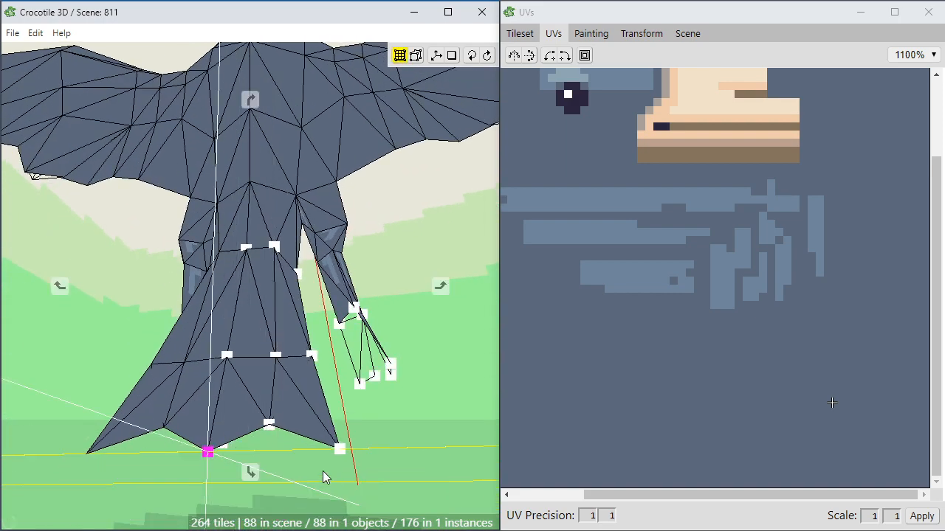
Bring the copied tile's remaining loose corner together with the tail's middle point so the end is closed.
{"action": "left_click_drag", "start_coordinate": [322, 471], "coordinate": [304, 422]}
{"action": "key", "text": "space"}
{"action": "key", "text": "space"}
{"action": "key", "text": "space"}
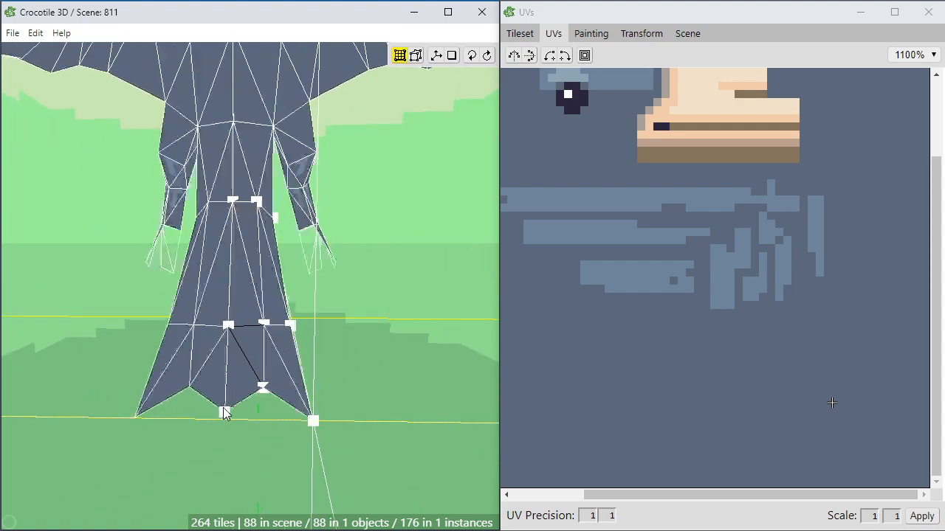
{"action": "key", "text": "space"}
{"action": "left_click_drag", "start_coordinate": [223, 422], "coordinate": [249, 427]}
{"action": "key", "text": "space"}
Examine the closed tail end and the whole bird from the front and above.
{"action": "scroll", "coordinate": [249, 427], "scroll_direction": "down", "scroll_amount": 3}
{"action": "left_click_drag", "start_coordinate": [179, 331], "coordinate": [107, 272]}
{"action": "key", "text": "space"}
{"action": "scroll", "coordinate": [193, 310], "scroll_direction": "down", "scroll_amount": 2}
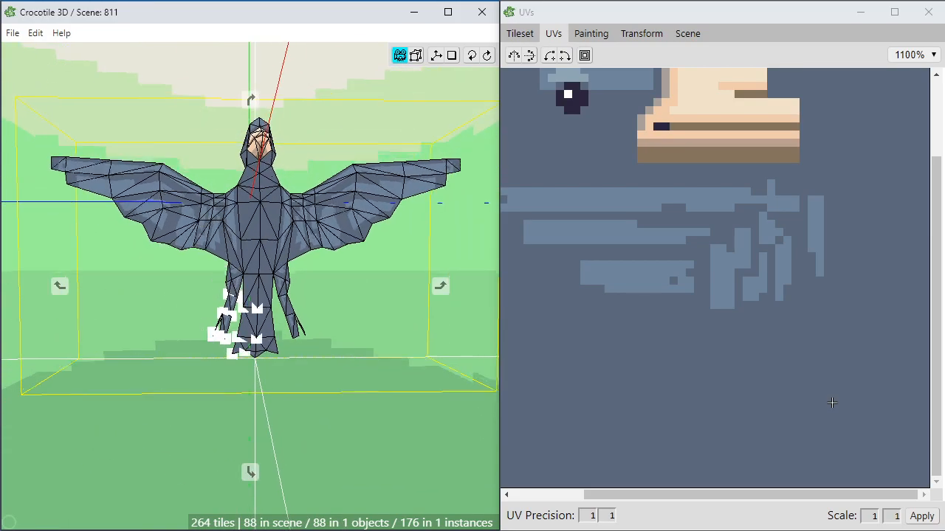
{"action": "left_click_drag", "start_coordinate": [193, 309], "coordinate": [201, 338]}
{"action": "key", "text": "space"}
{"action": "left_click_drag", "start_coordinate": [448, 406], "coordinate": [487, 361]}
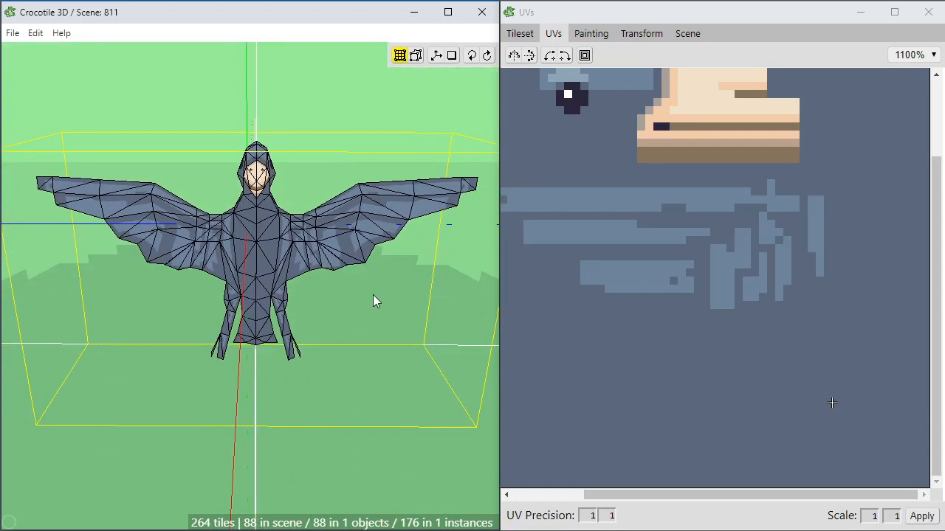
Save the scene file, leave the bird object's tile editing, and deselect the bird.
{"action": "key", "text": "ctrl+s"}
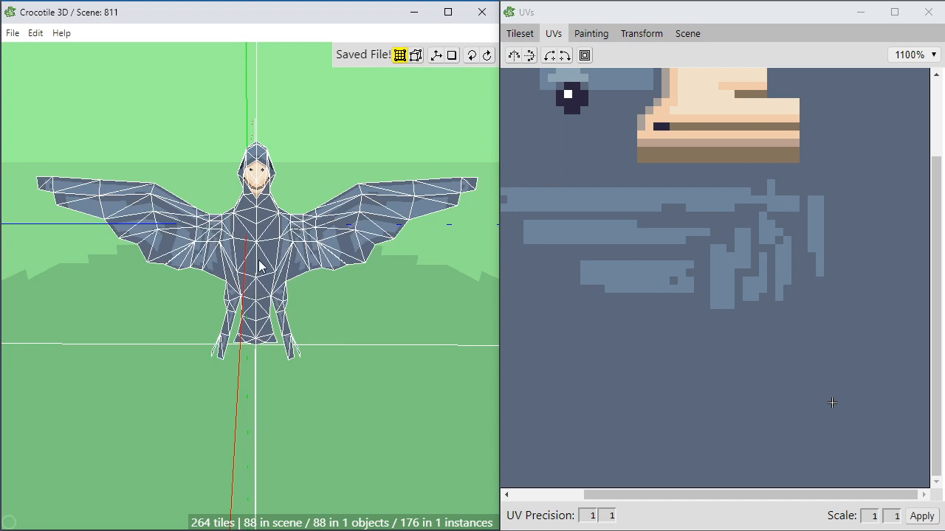
{"action": "key", "text": "ctrl+a"}
{"action": "key", "text": "Delete"}
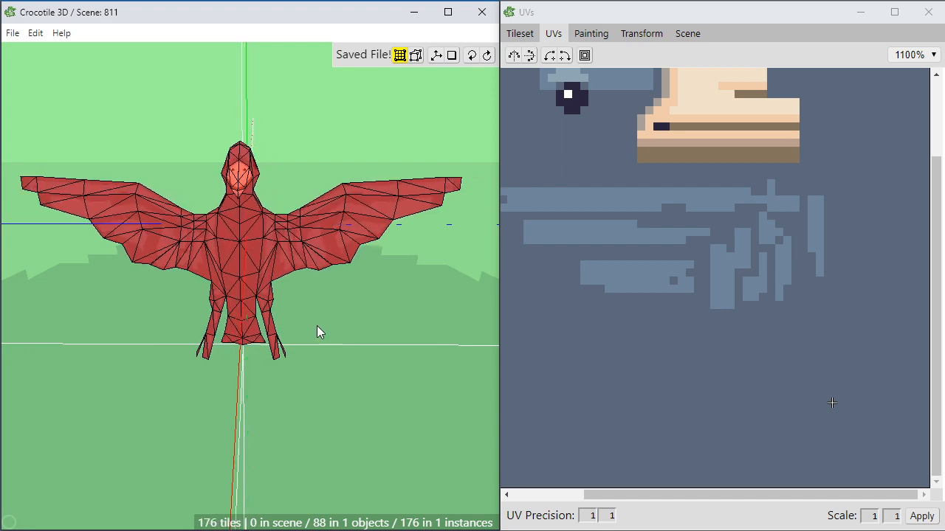
{"action": "key", "text": "space"}
{"action": "left_click_drag", "start_coordinate": [317, 332], "coordinate": [480, 343]}
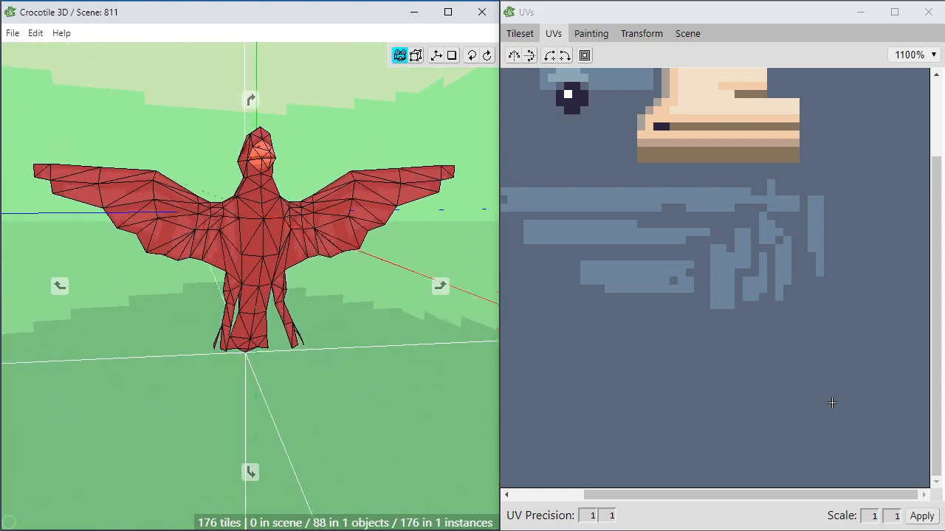
{"action": "left_click", "coordinate": [313, 343]}
{"action": "key", "text": "space"}
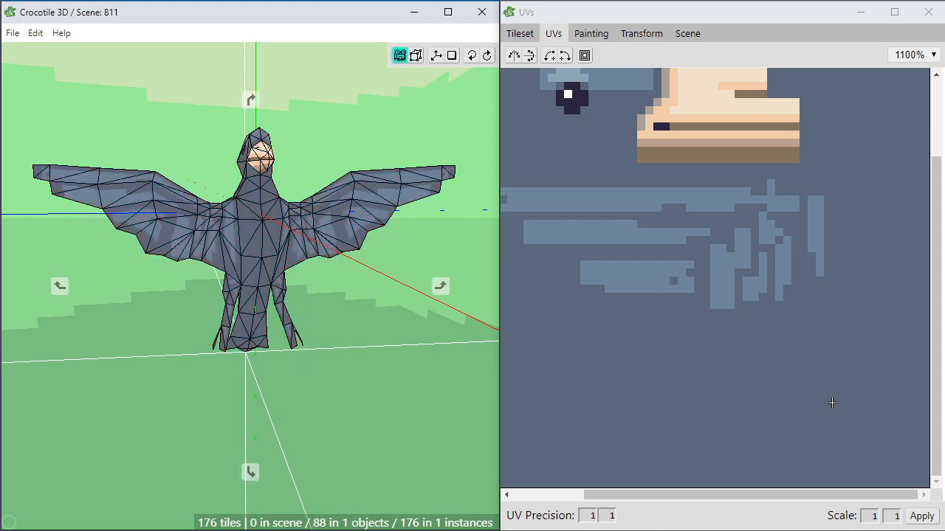
Examine the bird from the front and side, closing in on its legs and tail.
{"action": "left_click_drag", "start_coordinate": [296, 361], "coordinate": [263, 293]}
{"action": "scroll", "coordinate": [257, 261], "scroll_direction": "up", "scroll_amount": 3}
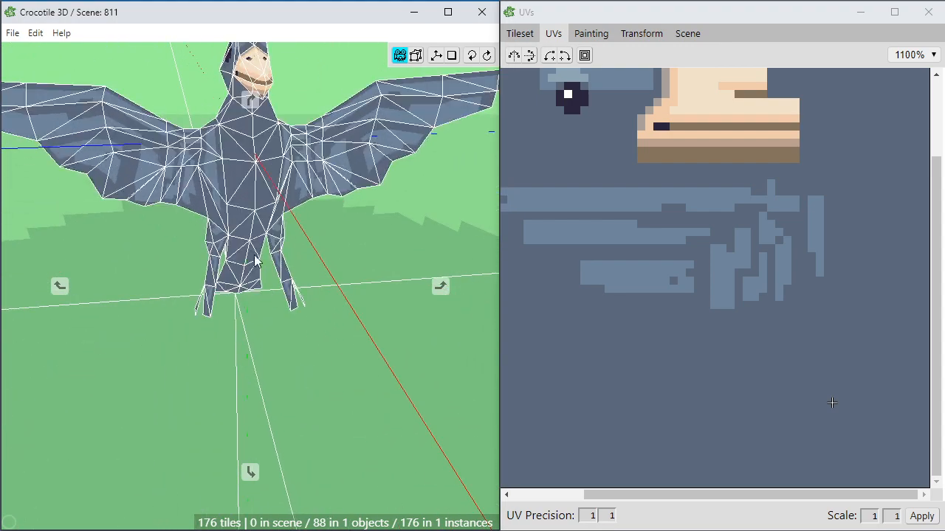
{"action": "right_click_drag", "start_coordinate": [258, 261], "coordinate": [267, 335]}
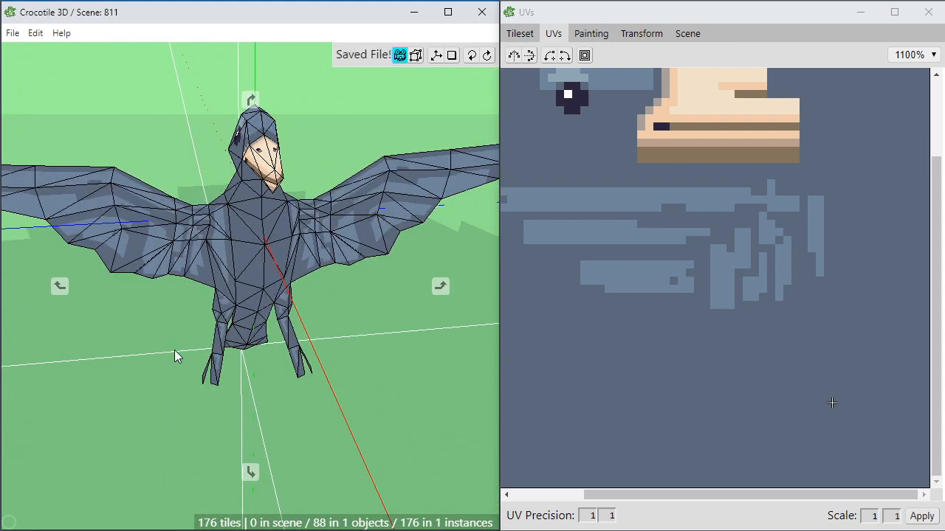
{"action": "left_click_drag", "start_coordinate": [175, 357], "coordinate": [211, 361]}
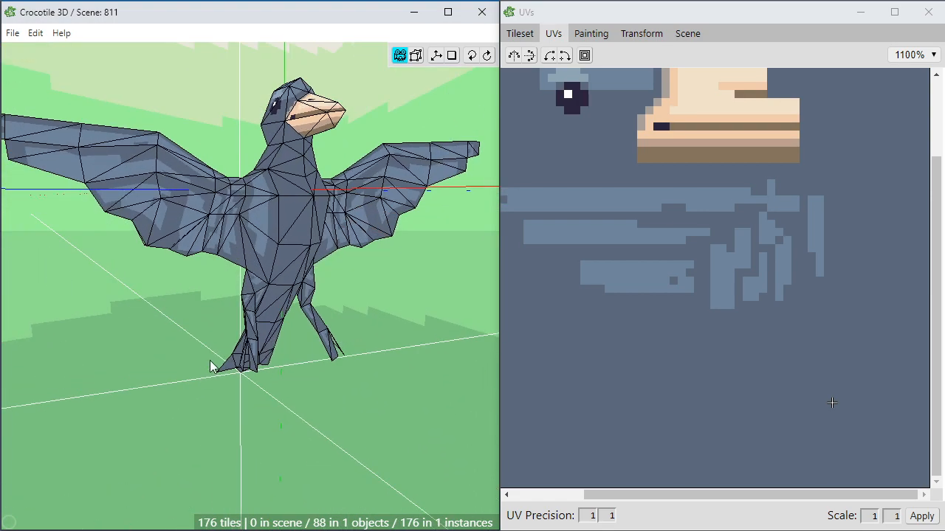
{"action": "right_click_drag", "start_coordinate": [275, 322], "coordinate": [288, 359]}
{"action": "scroll", "coordinate": [279, 434], "scroll_direction": "up", "scroll_amount": 3}
{"action": "left_click_drag", "start_coordinate": [181, 432], "coordinate": [258, 450]}
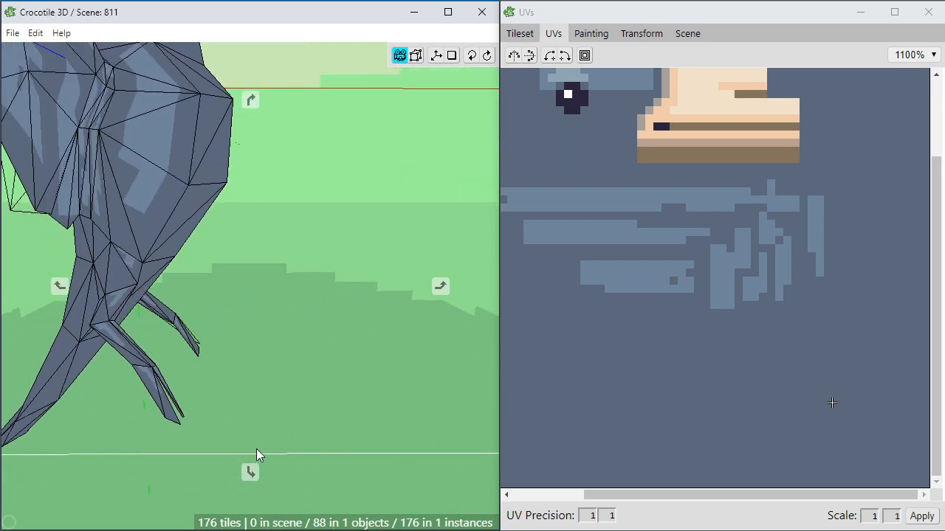
{"action": "right_click_drag", "start_coordinate": [258, 449], "coordinate": [314, 431]}
{"action": "right_click_drag", "start_coordinate": [221, 247], "coordinate": [226, 250]}
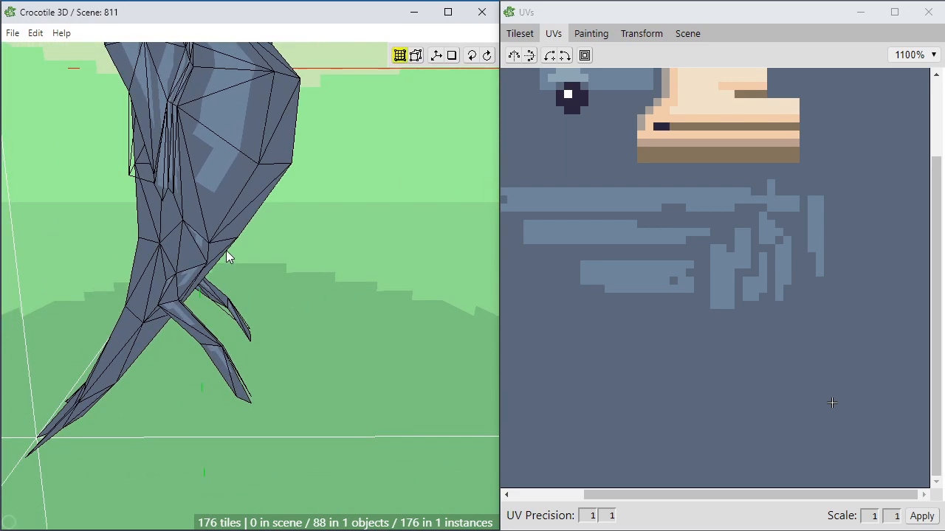
Reopen the bird object for tile editing and centre the view on the rear ankle corner of one leg.
{"action": "left_click", "coordinate": [204, 351]}
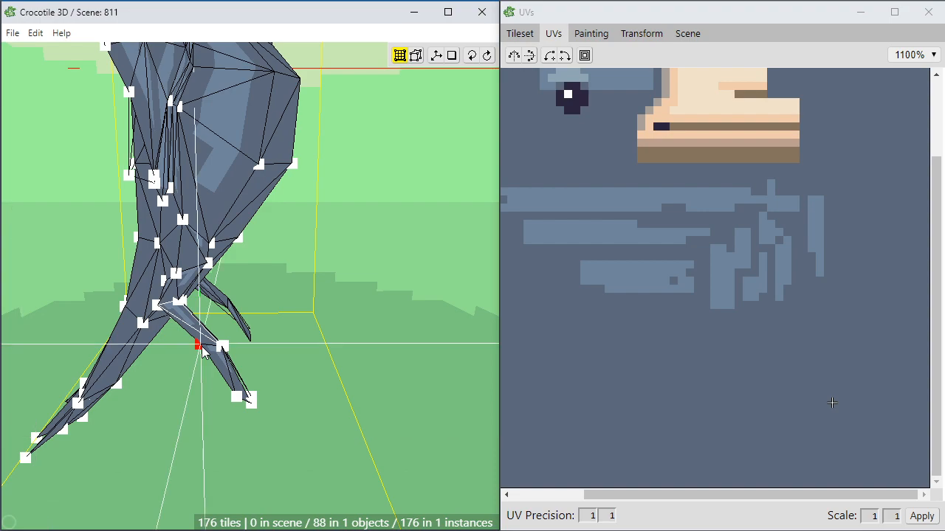
{"action": "key", "text": "c"}
{"action": "left_click_drag", "start_coordinate": [219, 371], "coordinate": [192, 380]}
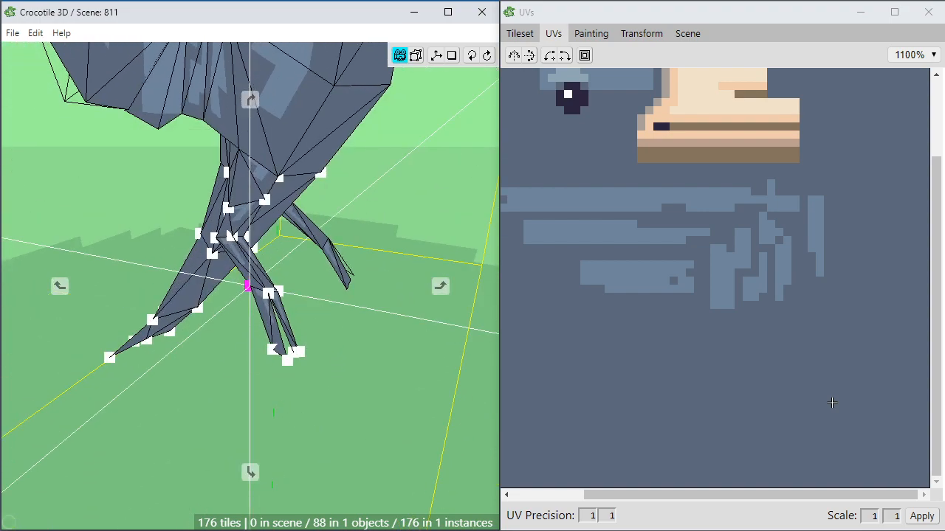
{"action": "right_click_drag", "start_coordinate": [201, 352], "coordinate": [228, 355]}
{"action": "key", "text": "space"}
{"action": "left_click_drag", "start_coordinate": [238, 346], "coordinate": [318, 310]}
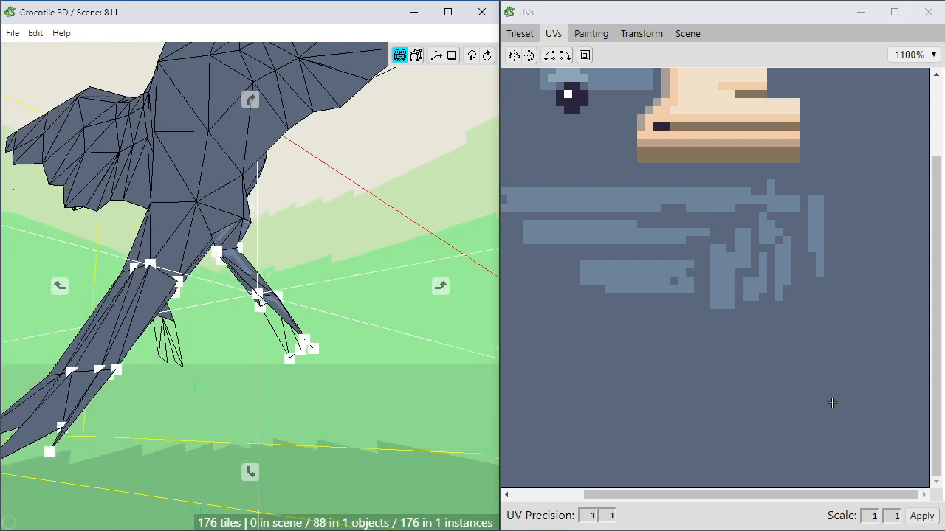
{"action": "left_click_drag", "start_coordinate": [310, 345], "coordinate": [219, 353]}
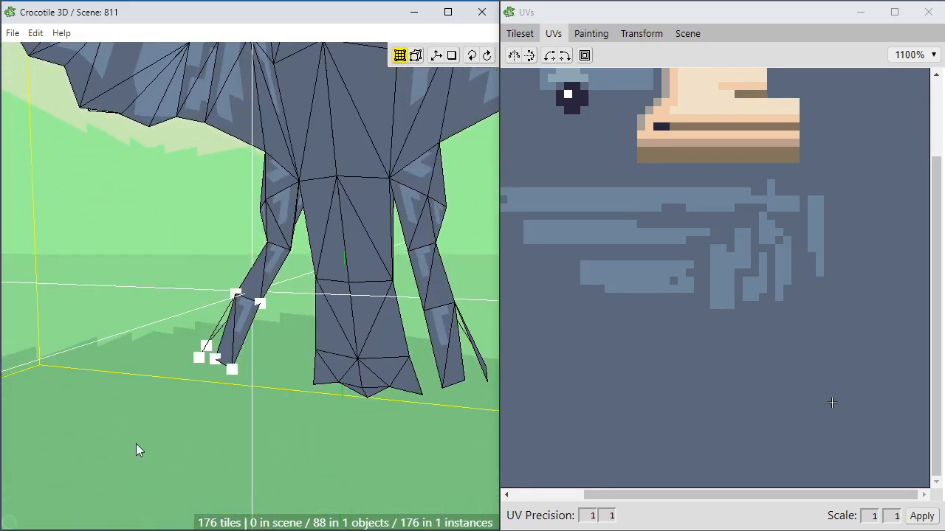
Examine the leg's ankle and toes from the front, side and underneath.
{"action": "scroll", "coordinate": [163, 475], "scroll_direction": "up", "scroll_amount": 2}
{"action": "key", "text": "space"}
{"action": "left_click_drag", "start_coordinate": [163, 474], "coordinate": [118, 472]}
{"action": "key", "text": "space"}
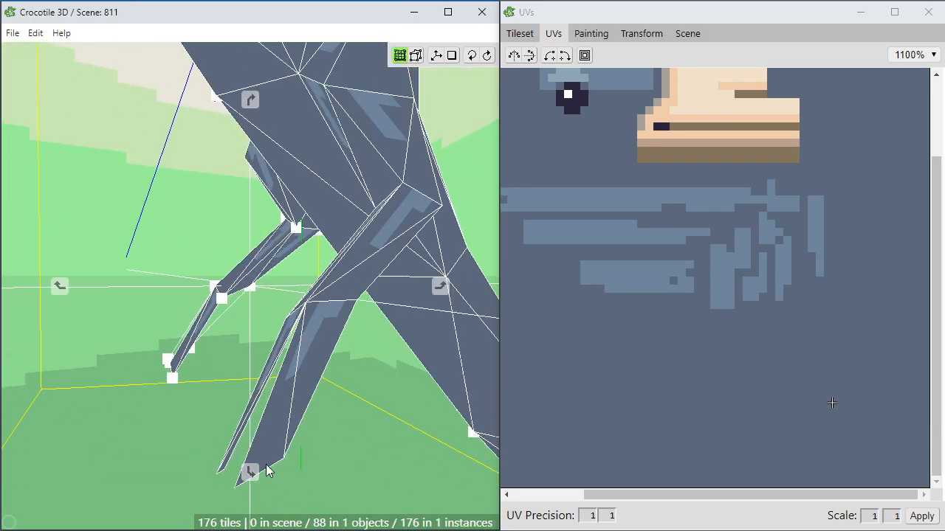
{"action": "left_click_drag", "start_coordinate": [265, 473], "coordinate": [88, 473]}
{"action": "left_click_drag", "start_coordinate": [251, 295], "coordinate": [133, 233]}
{"action": "right_click_drag", "start_coordinate": [321, 437], "coordinate": [351, 416]}
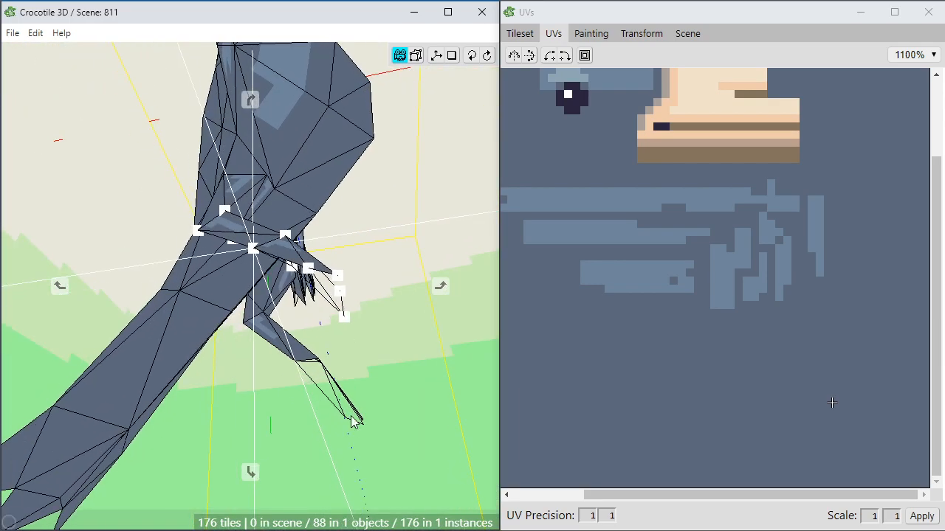
{"action": "scroll", "coordinate": [351, 416], "scroll_direction": "up", "scroll_amount": 2}
{"action": "left_click_drag", "start_coordinate": [352, 416], "coordinate": [206, 384]}
{"action": "left_click_drag", "start_coordinate": [295, 310], "coordinate": [59, 269]}
{"action": "left_click_drag", "start_coordinate": [251, 295], "coordinate": [81, 287]}
Duplicate the rear shin tile of the leg and place the copy directly below the ankle.
{"action": "middle_click_drag", "start_coordinate": [295, 288], "coordinate": [378, 395]}
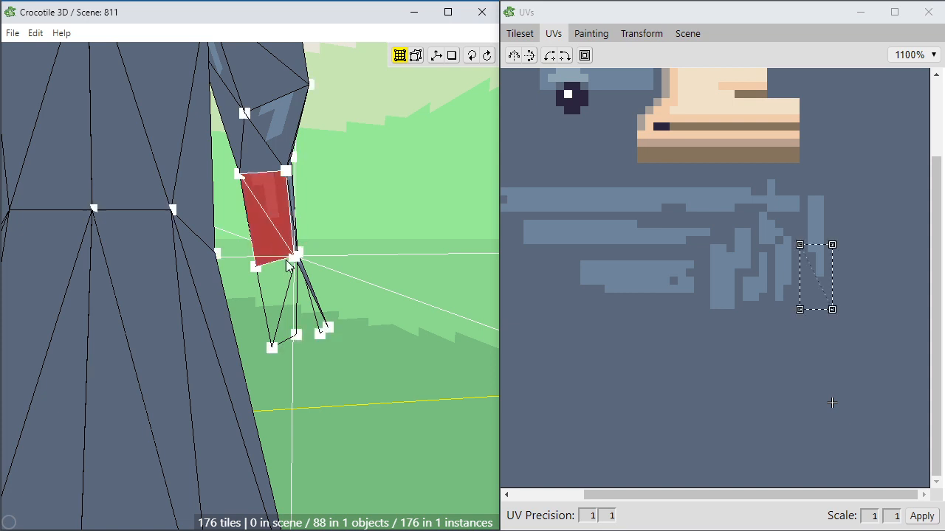
{"action": "key", "text": "shift+d"}
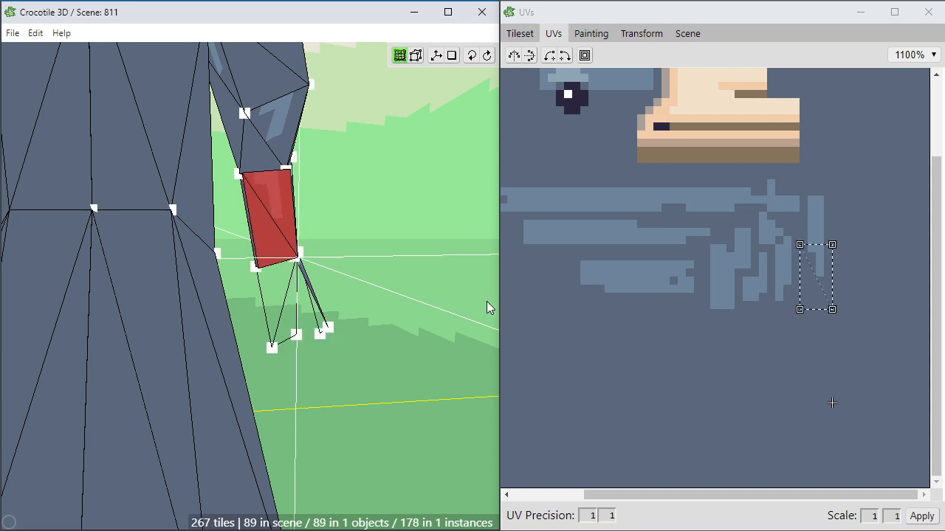
{"action": "key", "text": "s"}
{"action": "key", "text": "s"}
{"action": "key", "text": "s"}
{"action": "left_click", "coordinate": [312, 279]}
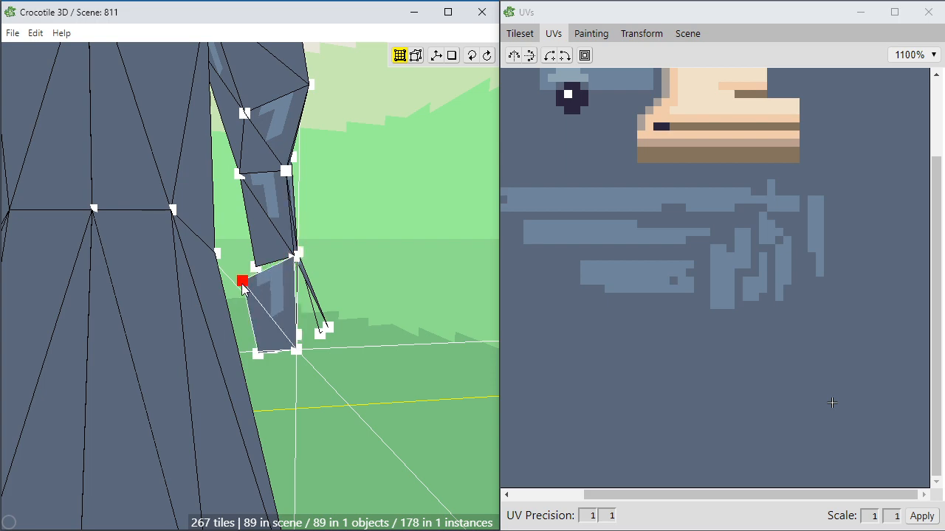
Fit the copied tile's upper corners to the ankle and narrow its lower end to form a rear toe.
{"action": "middle_click_drag", "start_coordinate": [356, 320], "coordinate": [282, 328]}
{"action": "key", "text": "d"}
{"action": "key", "text": "d"}
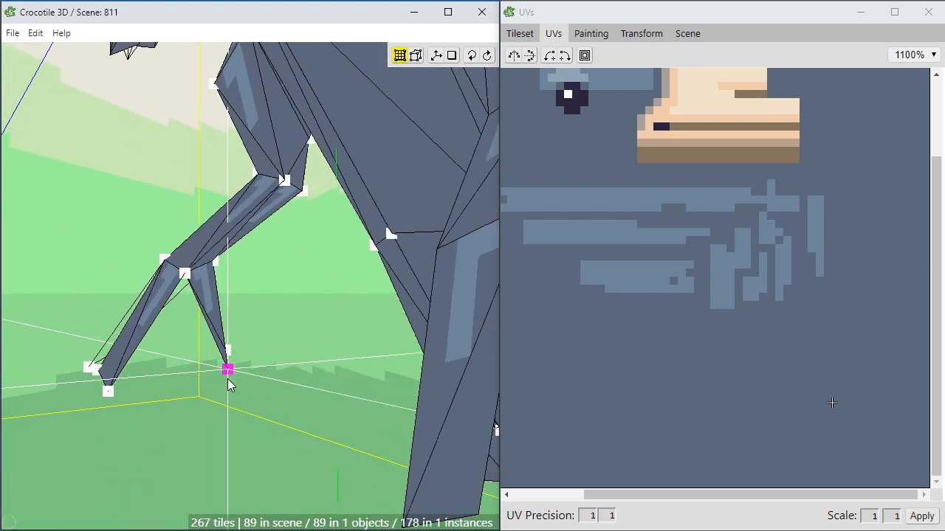
Adjust the lower tip corner of the new rear toe, comparing it with the front toes.
{"action": "key", "text": "a"}
{"action": "key", "text": "w"}
{"action": "key", "text": "w"}
{"action": "key", "text": "w"}
{"action": "key", "text": "d"}
{"action": "middle_click_drag", "start_coordinate": [227, 378], "coordinate": [229, 400]}
{"action": "key", "text": "a"}
{"action": "key", "text": "space"}
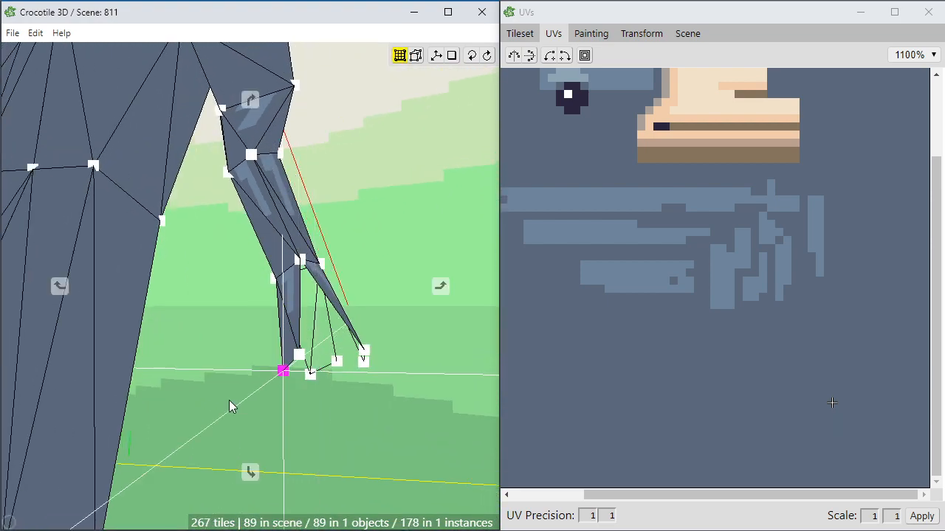
{"action": "scroll", "coordinate": [300, 413], "scroll_direction": "up", "scroll_amount": 3}
{"action": "right_click_drag", "start_coordinate": [301, 413], "coordinate": [276, 363]}
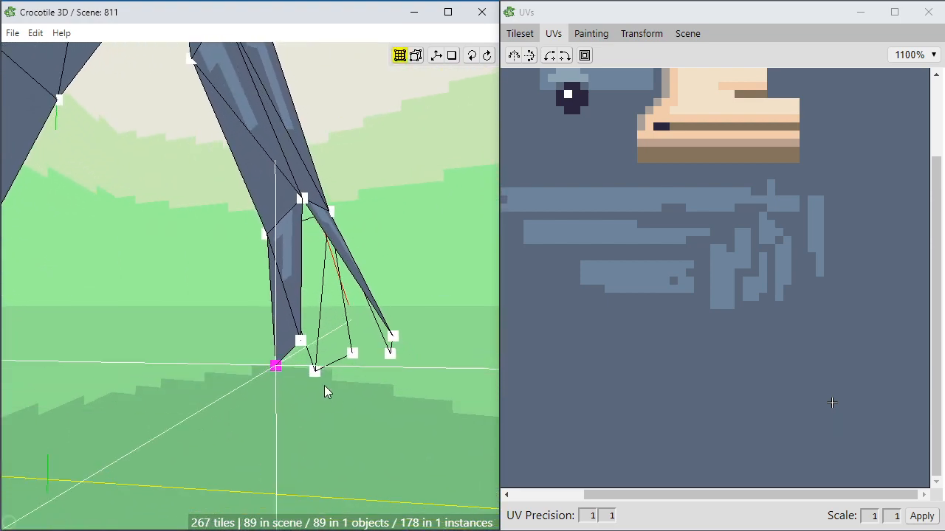
Examine the rear toe and the front toes from the front, side and rear of the leg.
{"action": "key", "text": "space"}
{"action": "mouse_move", "coordinate": [324, 386]}
{"action": "left_mouse_down"}
{"action": "mouse_move", "coordinate": [384, 385]}
{"action": "mouse_move", "coordinate": [295, 403]}
{"action": "mouse_move", "coordinate": [332, 399]}
{"action": "left_mouse_up"}
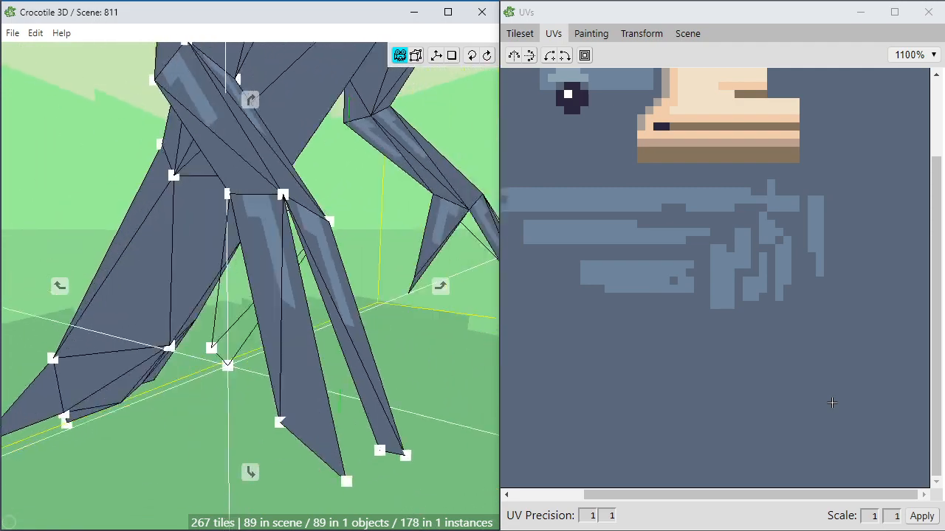
{"action": "key", "text": "a"}
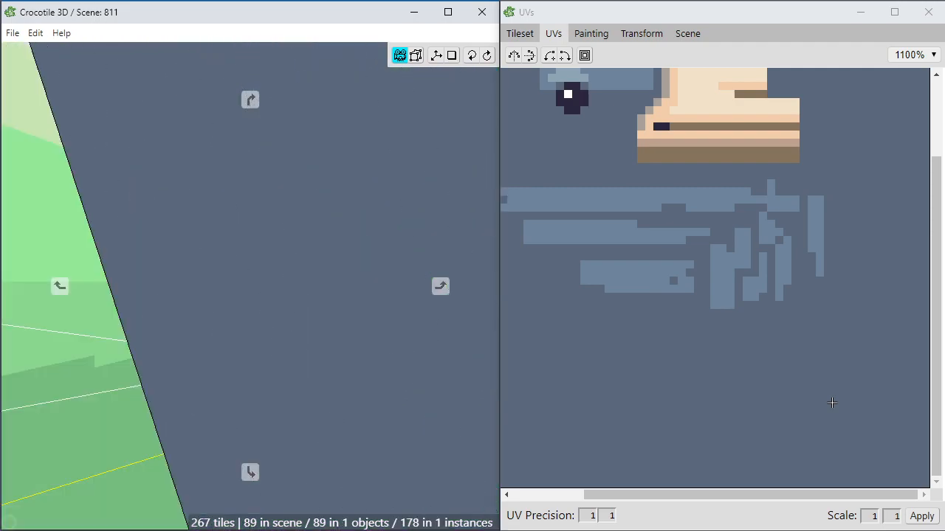
{"action": "key", "text": "a"}
{"action": "key", "text": "d"}
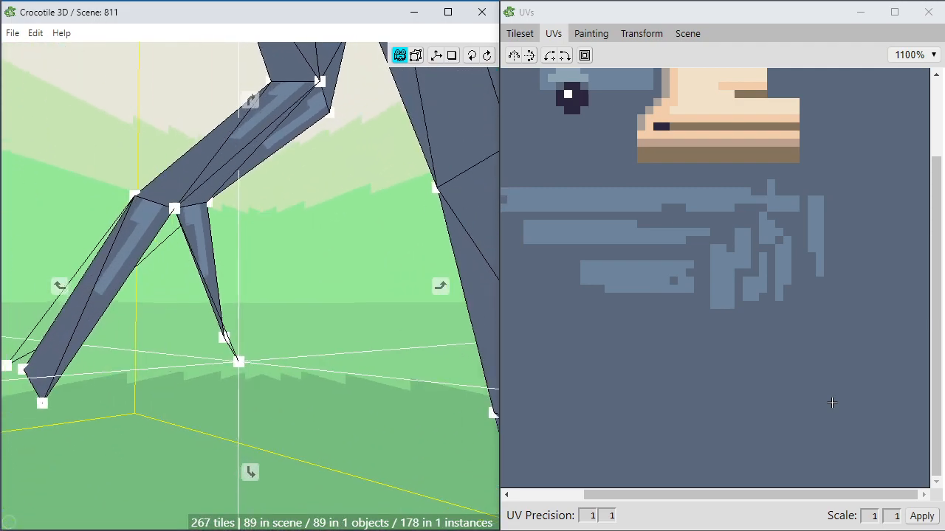
{"action": "key", "text": "a"}
{"action": "key", "text": "d"}
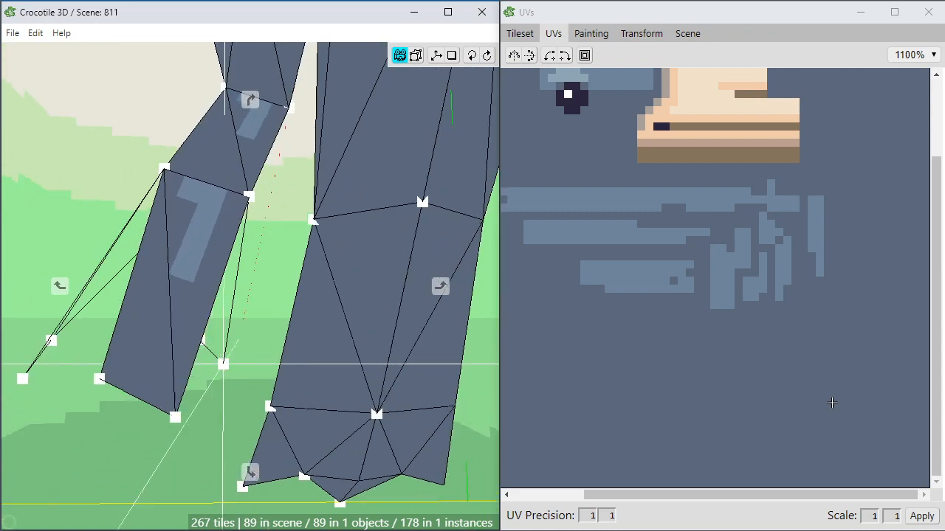
{"action": "middle_click_drag", "start_coordinate": [469, 428], "coordinate": [322, 428]}
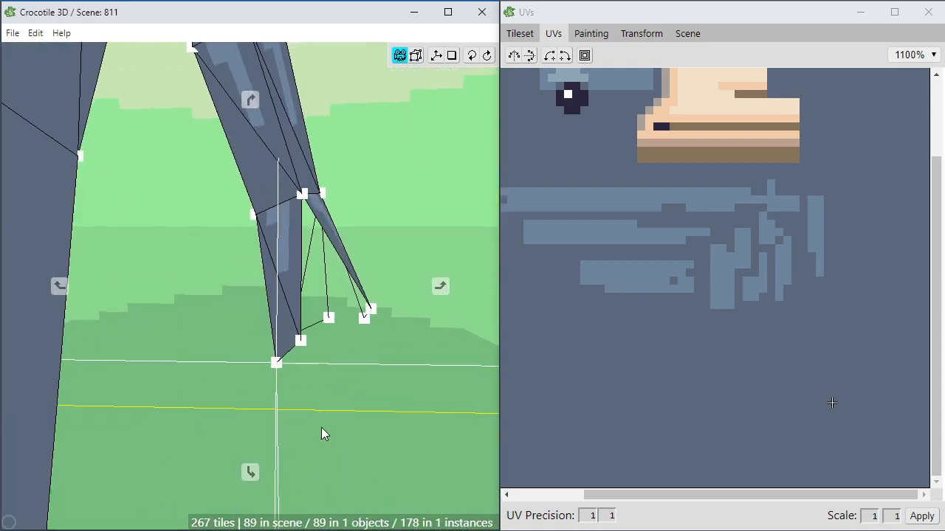
Raise the free lower corner of the rear tile below the ankle and shift it outward, shortening that side.
{"action": "key", "text": "w"}
{"action": "key", "text": "w"}
{"action": "key", "text": "w"}
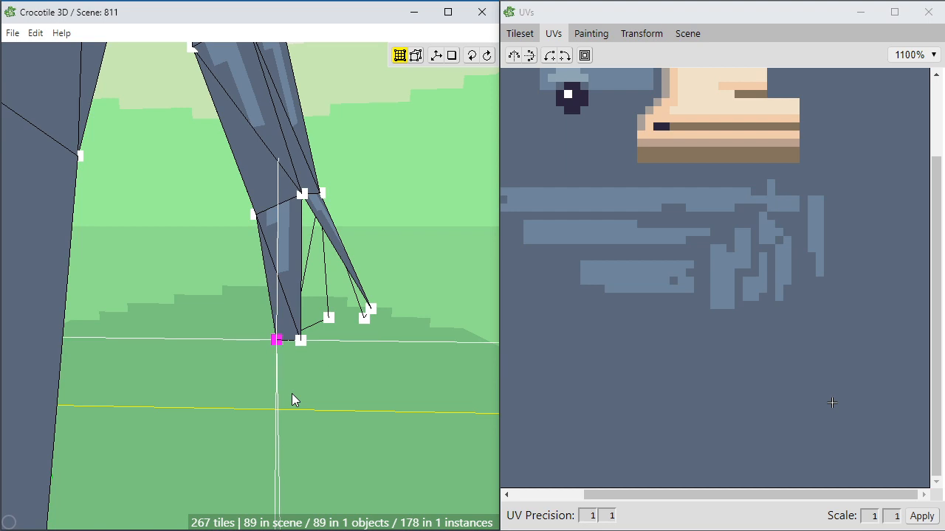
{"action": "key", "text": "space"}
{"action": "key", "text": "a"}
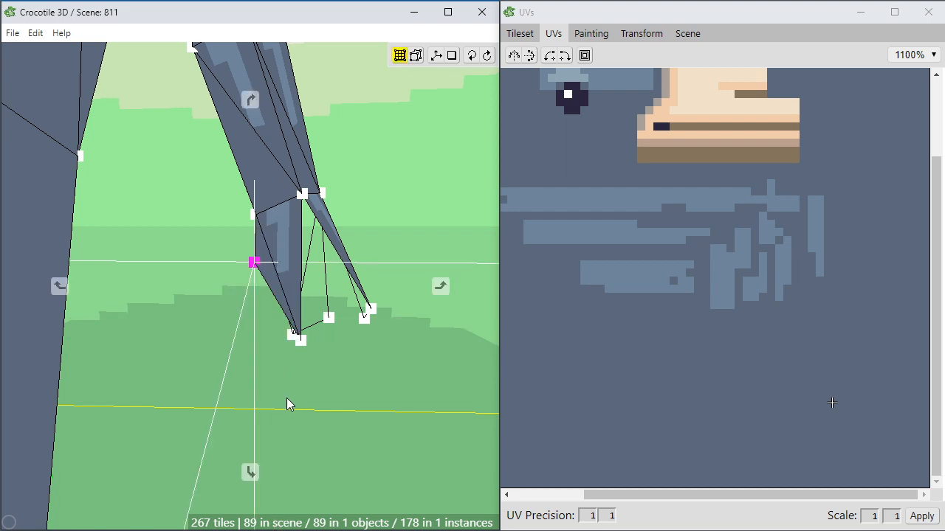
{"action": "middle_click_drag", "start_coordinate": [287, 399], "coordinate": [431, 373]}
{"action": "key", "text": "a"}
{"action": "key", "text": "s"}
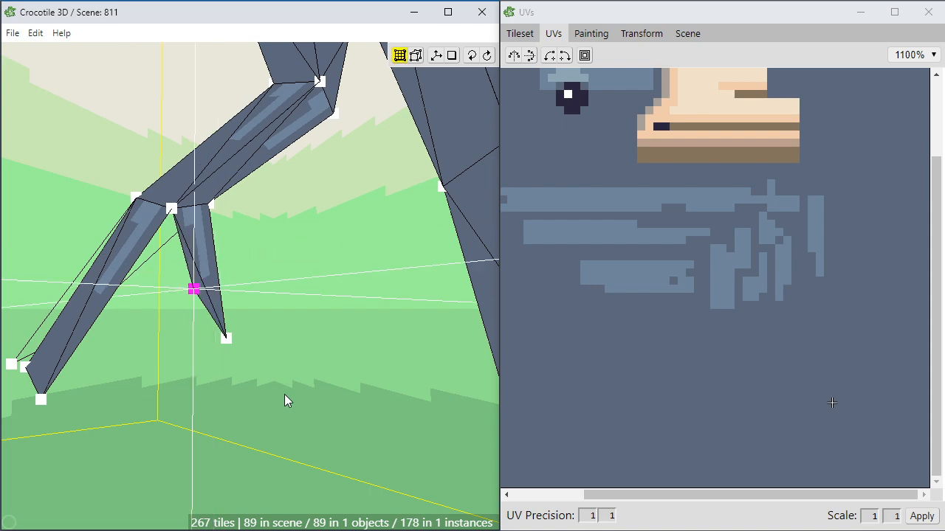
Duplicate the front toe tile and place the copy beside it, meeting the inner ankle corner.
{"action": "middle_click_drag", "start_coordinate": [284, 394], "coordinate": [244, 371]}
{"action": "middle_click_drag", "start_coordinate": [192, 352], "coordinate": [146, 293]}
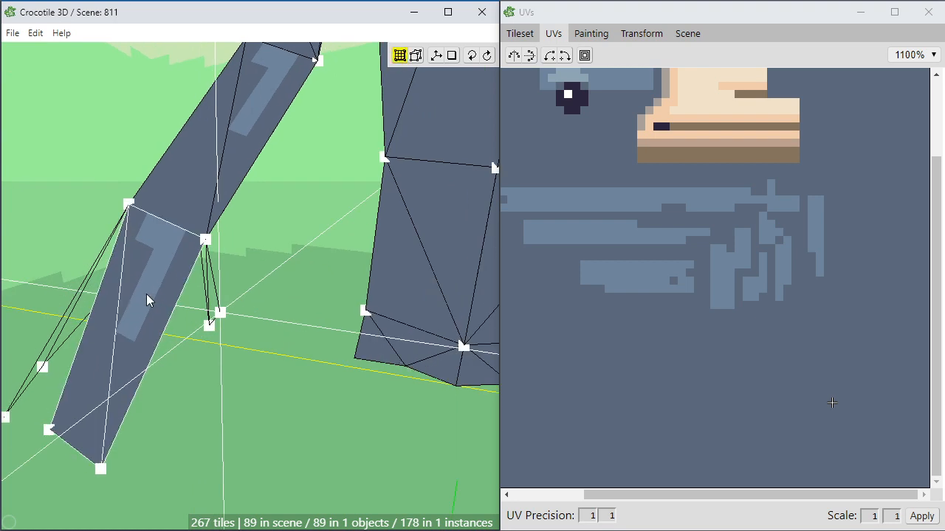
{"action": "left_click", "coordinate": [154, 321]}
{"action": "key", "text": "ctrl+d"}
{"action": "key", "text": "d"}
{"action": "key", "text": "d"}
{"action": "key", "text": "d"}
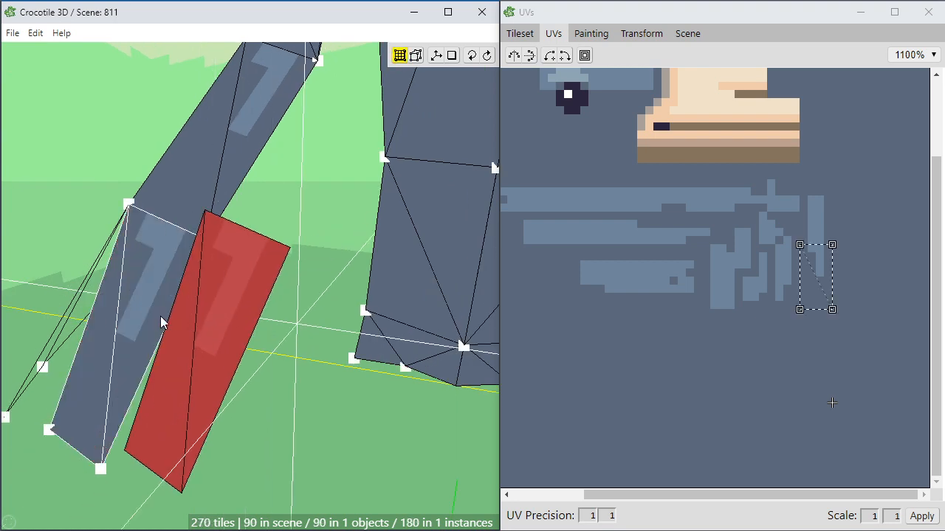
{"action": "key", "text": "s"}
Move the copied toe tile's free upper corner back to the lower corner of the rear ankle tile.
{"action": "left_click", "coordinate": [281, 300]}
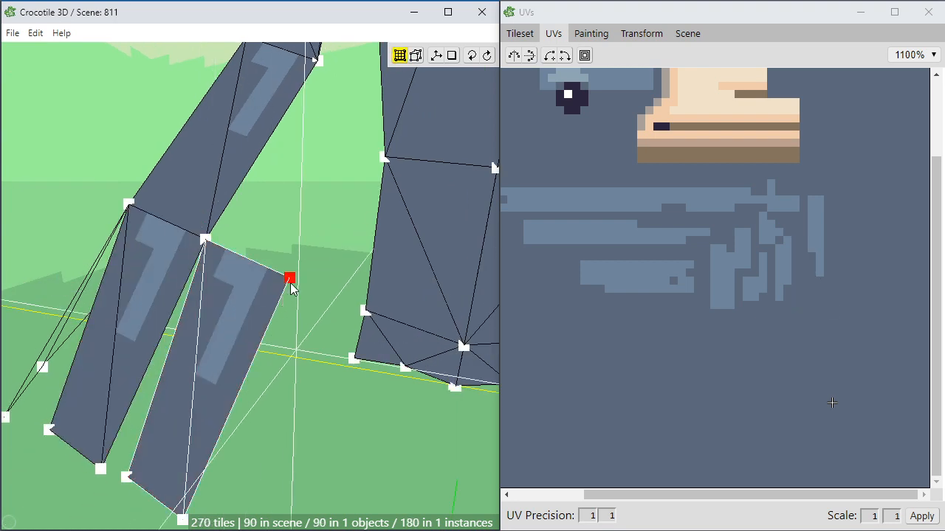
{"action": "key", "text": "a"}
{"action": "key", "text": "a"}
{"action": "key", "text": "a"}
{"action": "key", "text": "w"}
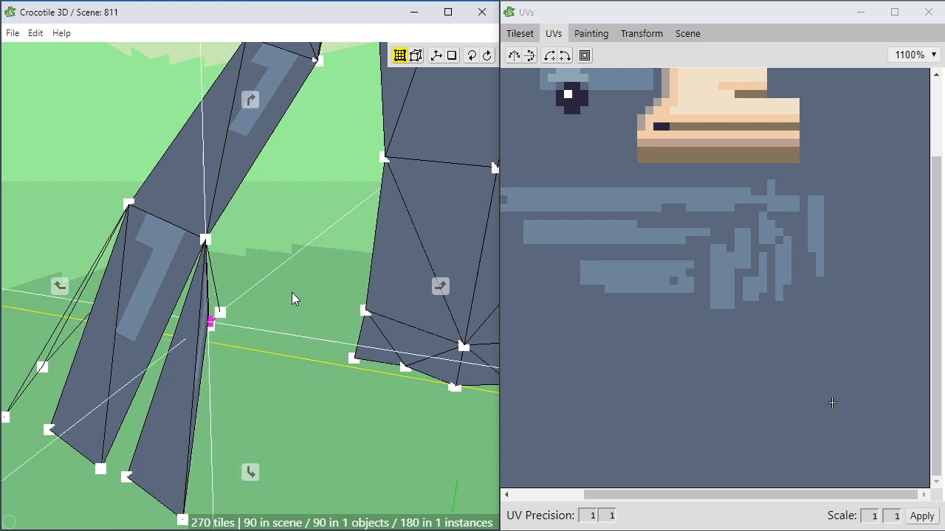
{"action": "key", "text": "shift+w"}
{"action": "key", "text": "a"}
{"action": "key", "text": "q"}
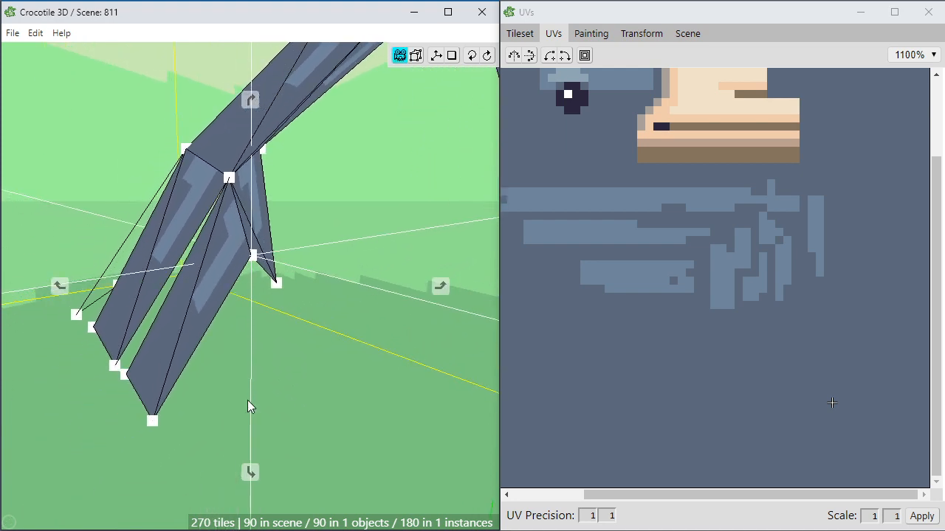
Shift the copied toe tile's two lower tip corners to line up the side toe with the front toe.
{"action": "left_click", "coordinate": [124, 375]}
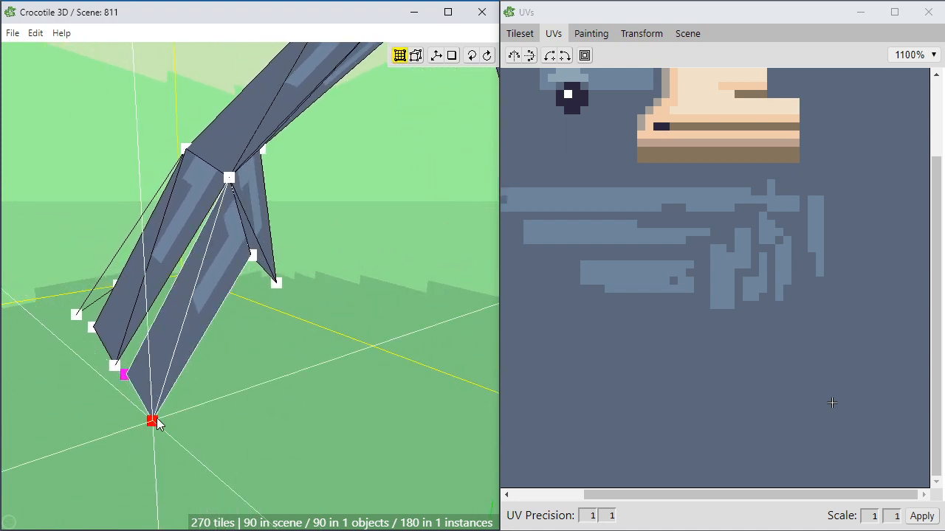
{"action": "middle_click_drag", "start_coordinate": [214, 435], "coordinate": [254, 438]}
{"action": "key", "text": "d"}
{"action": "left_click", "coordinate": [150, 405]}
{"action": "key", "text": "d"}
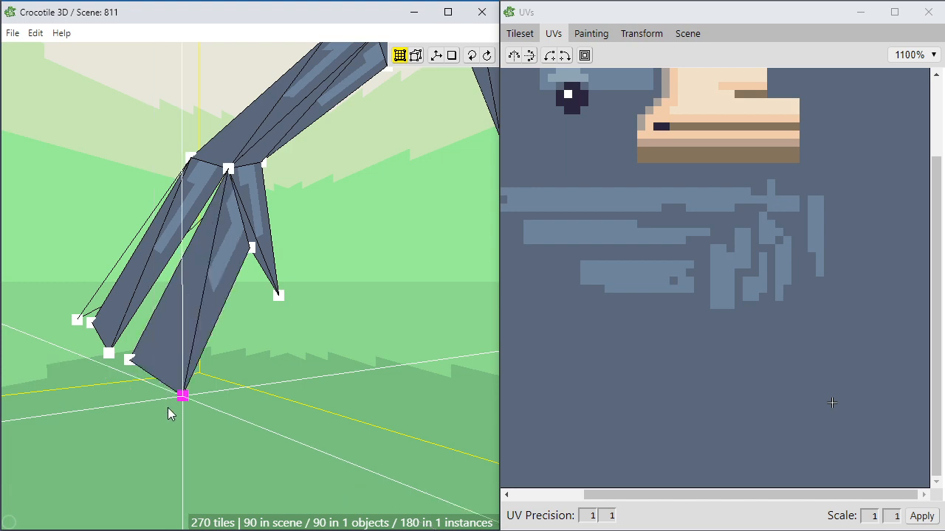
{"action": "key", "text": "space+d"}
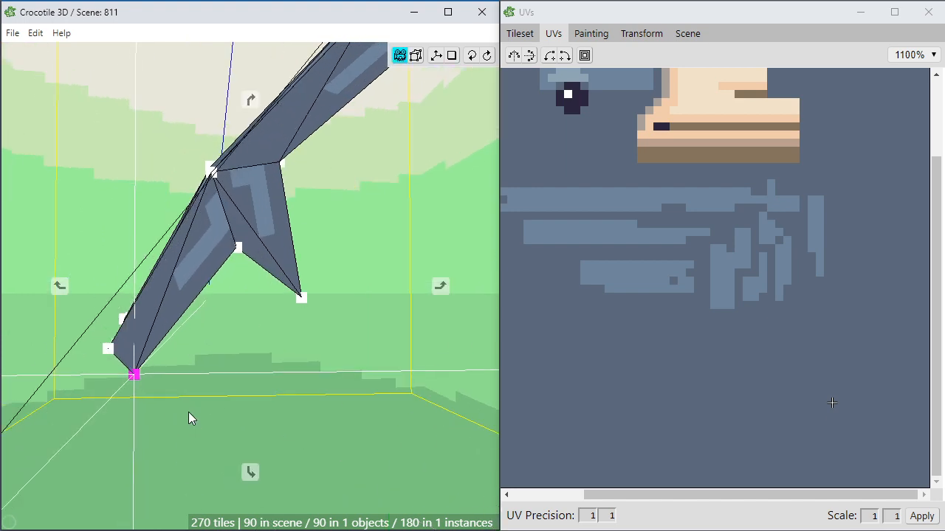
{"action": "middle_click_drag", "start_coordinate": [188, 412], "coordinate": [107, 417]}
{"action": "left_click", "coordinate": [212, 396]}
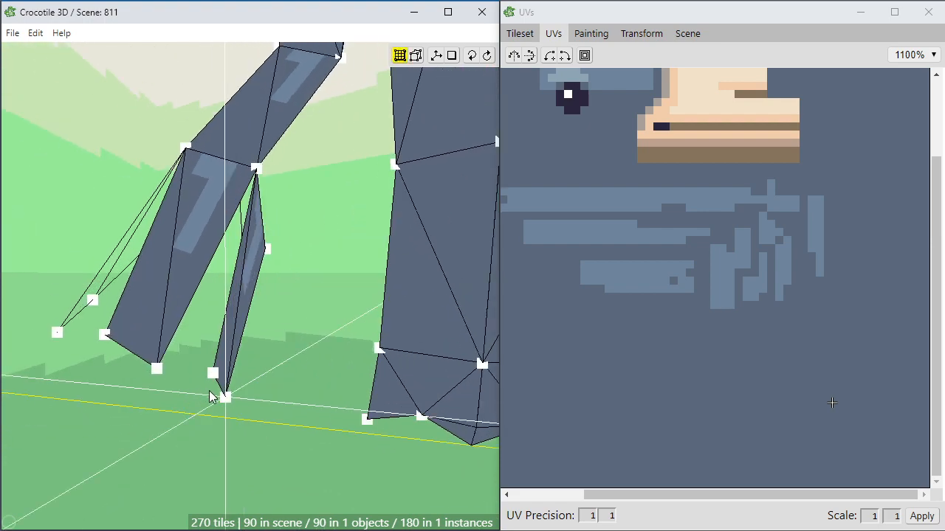
Duplicate the rear ankle tile and place the copy directly below it to start the rear toe.
{"action": "middle_click_drag", "start_coordinate": [211, 396], "coordinate": [232, 385]}
{"action": "middle_click_drag", "start_coordinate": [236, 350], "coordinate": [237, 315]}
{"action": "left_click", "coordinate": [257, 235]}
{"action": "key", "text": "ctrl+d"}
{"action": "key", "text": "f"}
{"action": "key", "text": "f"}
{"action": "key", "text": "f"}
{"action": "key", "text": "f"}
{"action": "key", "text": "f"}
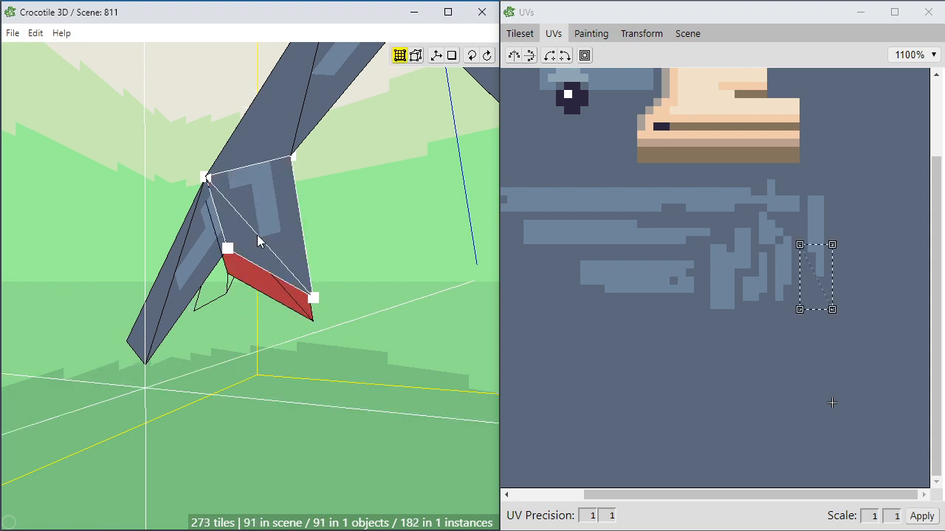
{"action": "key", "text": "f"}
{"action": "key", "text": "d"}
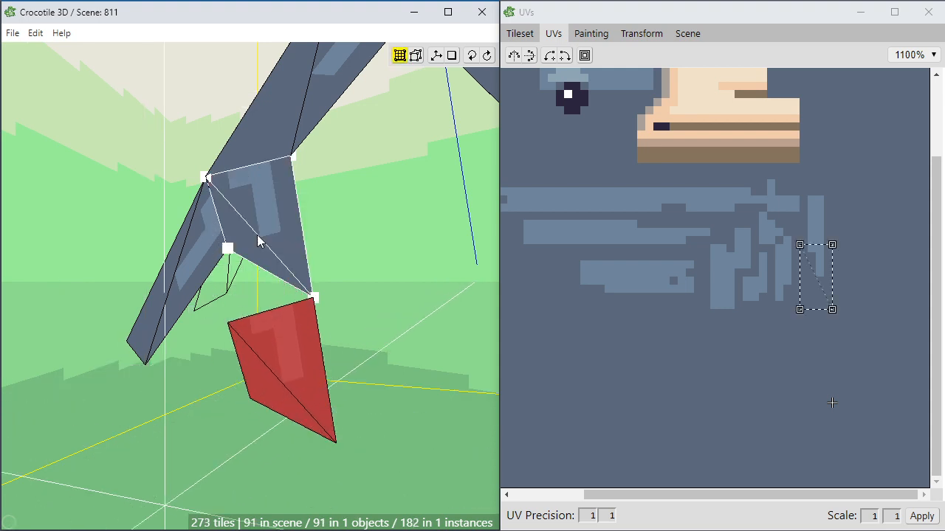
Fit the copy's upper corner to the rear ankle tile and pull its two lower corners together into a narrow tip.
{"action": "key", "text": "v"}
{"action": "left_click", "coordinate": [225, 325]}
{"action": "left_click_drag", "start_coordinate": [228, 330], "coordinate": [237, 273]}
{"action": "key", "text": "space"}
{"action": "key", "text": "space"}
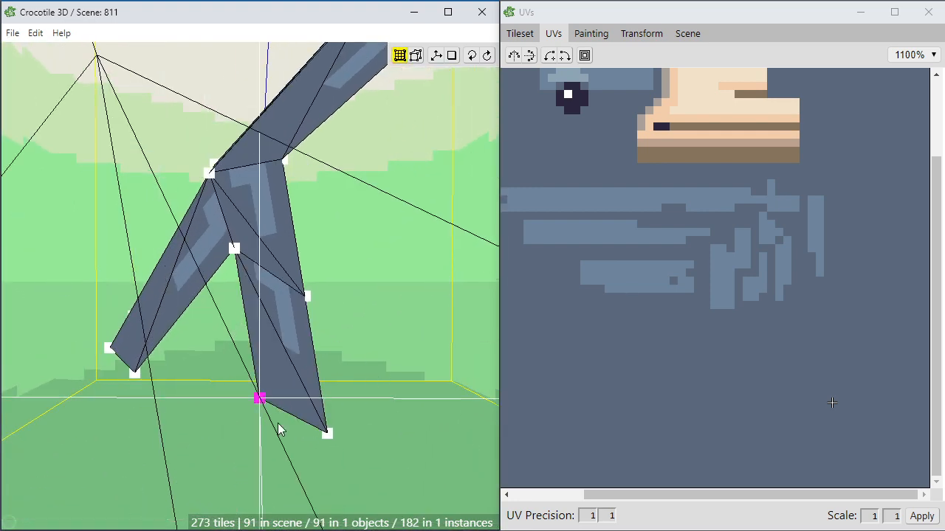
{"action": "left_click_drag", "start_coordinate": [279, 430], "coordinate": [302, 445]}
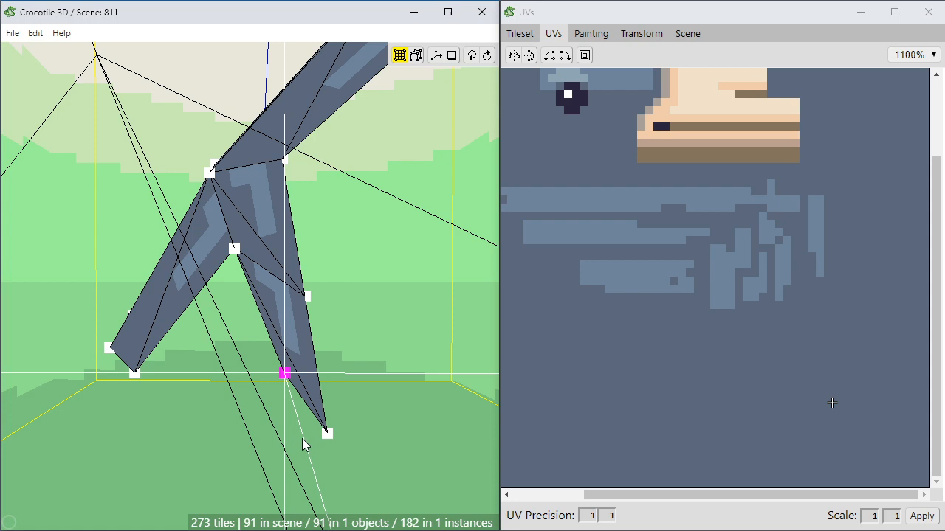
{"action": "left_click", "coordinate": [291, 358]}
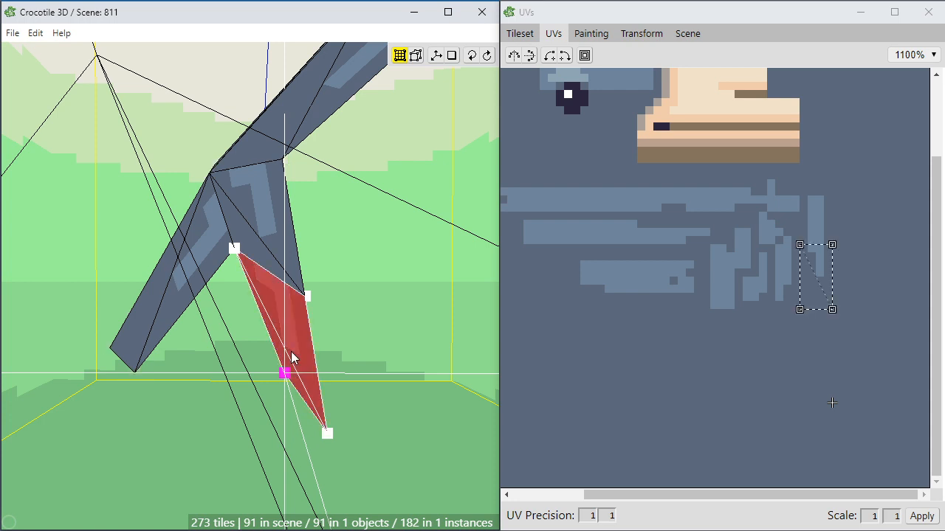
{"action": "left_click", "coordinate": [327, 434]}
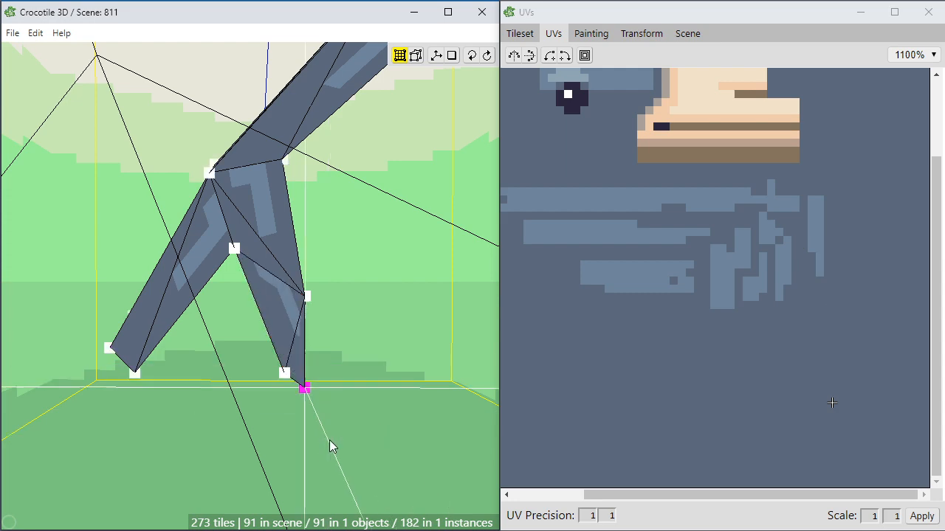
{"action": "middle_click_drag", "start_coordinate": [329, 433], "coordinate": [258, 407]}
{"action": "left_click_drag", "start_coordinate": [233, 382], "coordinate": [240, 388]}
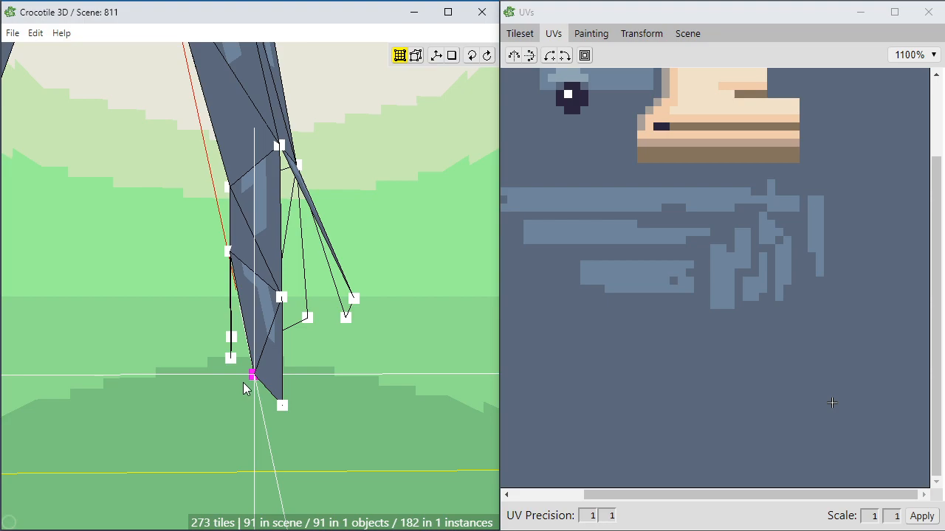
Examine the foot from a distance and then close up, comparing the rear toe with the front toes.
{"action": "middle_click_drag", "start_coordinate": [241, 402], "coordinate": [347, 384]}
{"action": "scroll", "coordinate": [255, 402], "scroll_direction": "down", "scroll_amount": 4}
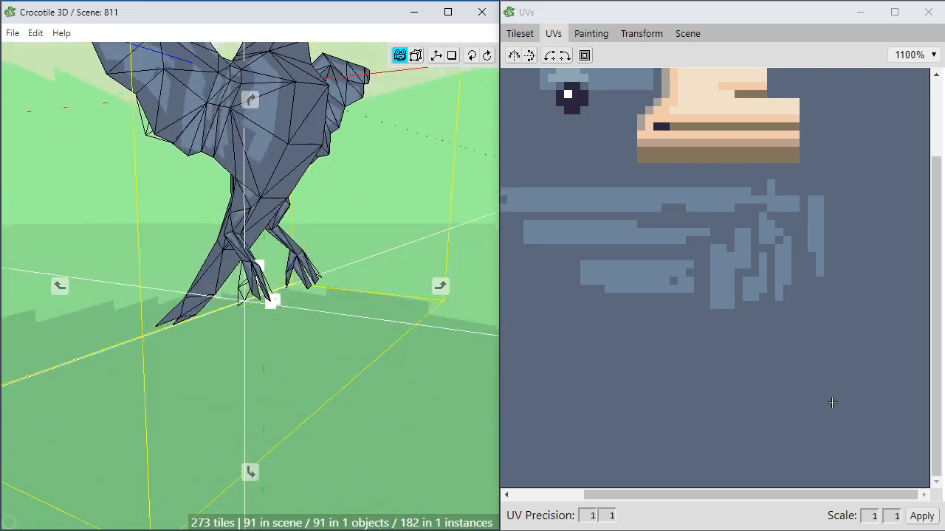
{"action": "middle_click_drag", "start_coordinate": [287, 332], "coordinate": [406, 317]}
{"action": "scroll", "coordinate": [299, 314], "scroll_direction": "up", "scroll_amount": 3}
{"action": "scroll", "coordinate": [302, 304], "scroll_direction": "up", "scroll_amount": 3}
{"action": "middle_click_drag", "start_coordinate": [295, 310], "coordinate": [318, 295]}
{"action": "middle_click_drag", "start_coordinate": [249, 295], "coordinate": [292, 330]}
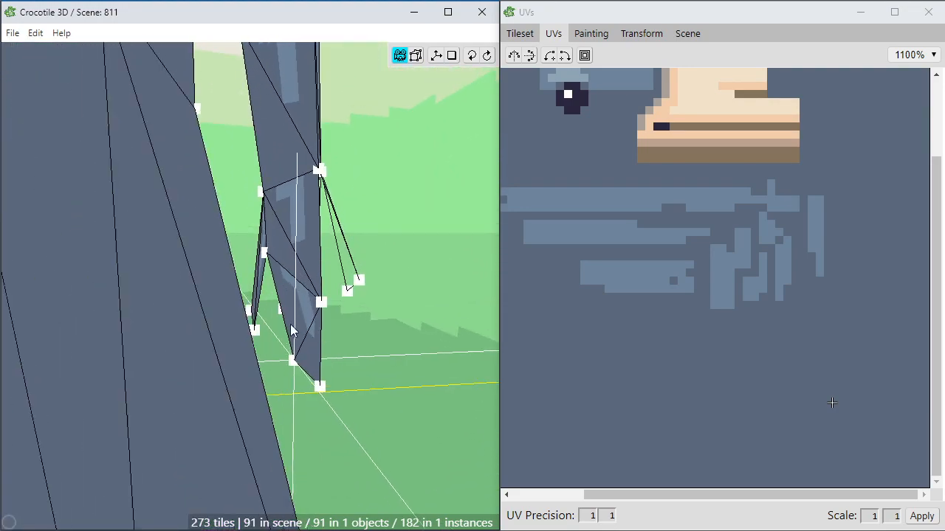
{"action": "left_click", "coordinate": [320, 302]}
{"action": "middle_click_drag", "start_coordinate": [320, 302], "coordinate": [333, 337]}
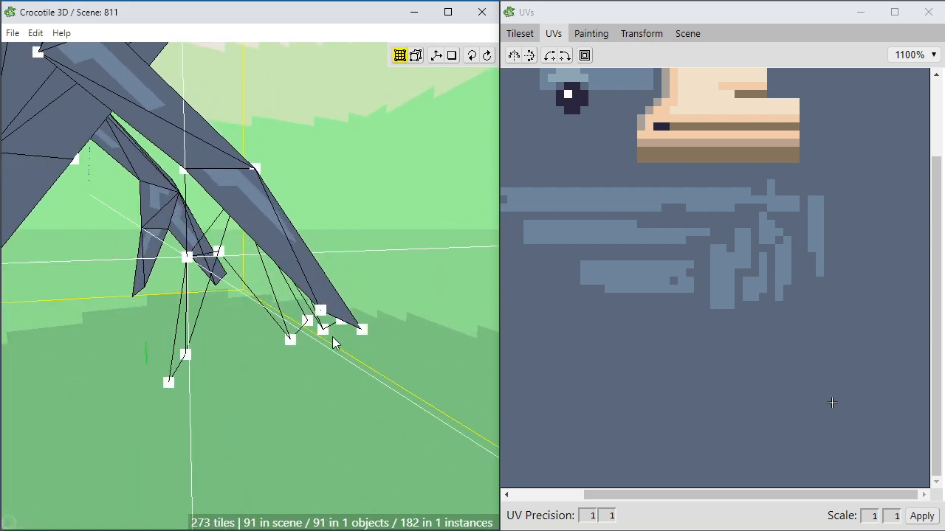
Shift both lower tip corners of the rear toe sideways to centre it under the ankle.
{"action": "left_click_drag", "start_coordinate": [171, 386], "coordinate": [155, 393]}
{"action": "key", "text": "d"}
{"action": "key", "text": "d"}
{"action": "key", "text": "d"}
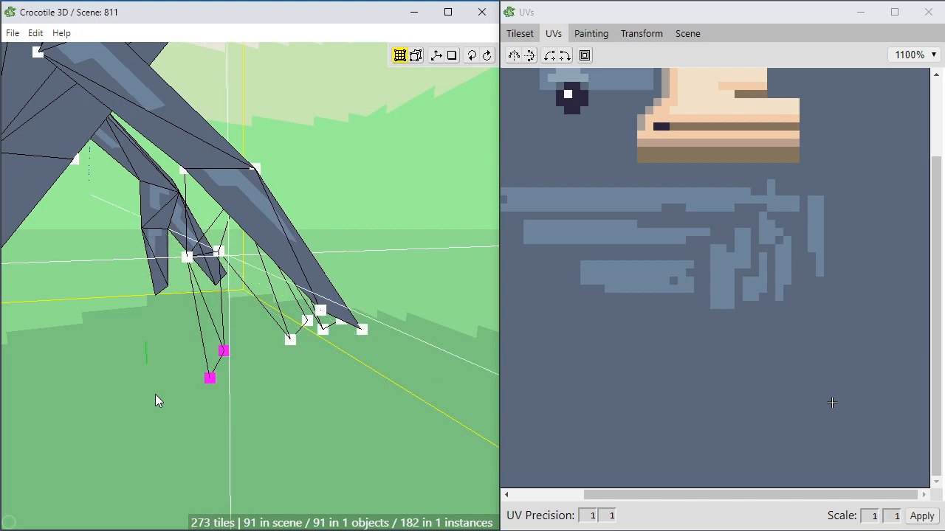
{"action": "key", "text": "a"}
{"action": "left_click", "coordinate": [223, 412]}
Raise both tip corners of the rear toe and move them backward, away from the front toes.
{"action": "middle_click_drag", "start_coordinate": [223, 411], "coordinate": [81, 399]}
{"action": "middle_click_drag", "start_coordinate": [249, 286], "coordinate": [244, 347]}
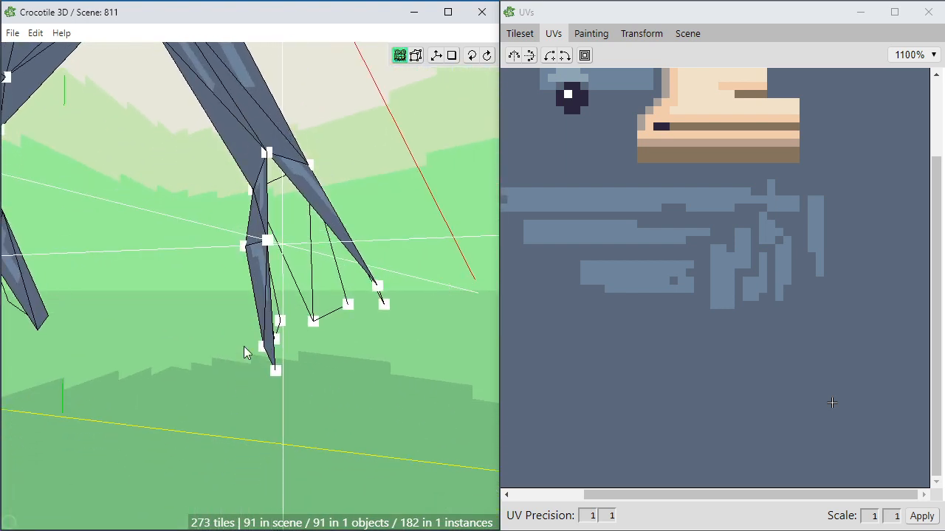
{"action": "middle_click_drag", "start_coordinate": [285, 259], "coordinate": [265, 295]}
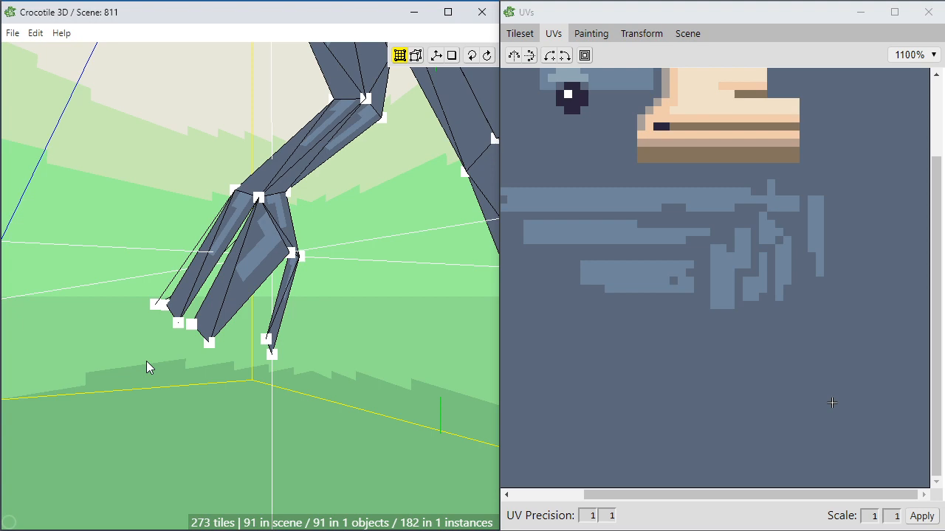
{"action": "left_click_drag", "start_coordinate": [223, 380], "coordinate": [225, 380]}
{"action": "key", "text": "d"}
{"action": "key", "text": "w"}
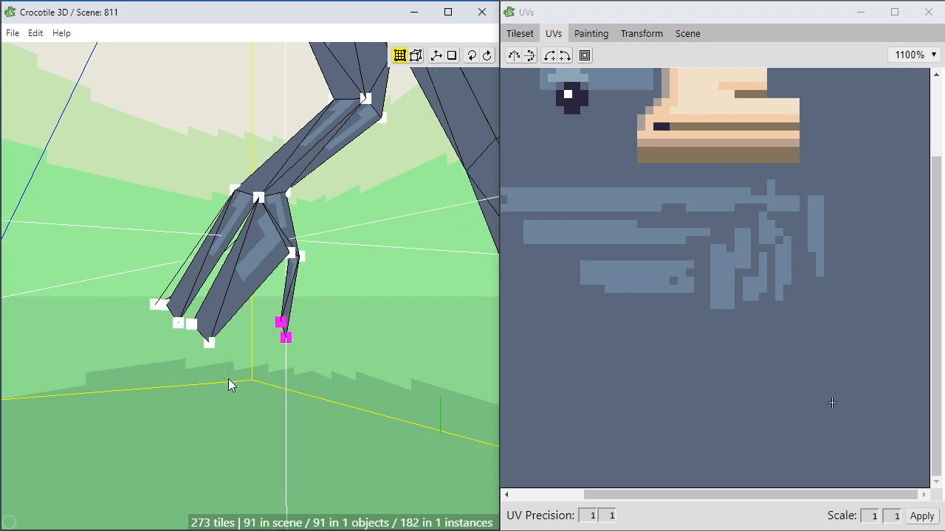
{"action": "key", "text": "d"}
Duplicate the front face of the middle front toe and move the copy forward, clear of the original.
{"action": "middle_click_drag", "start_coordinate": [289, 372], "coordinate": [310, 369]}
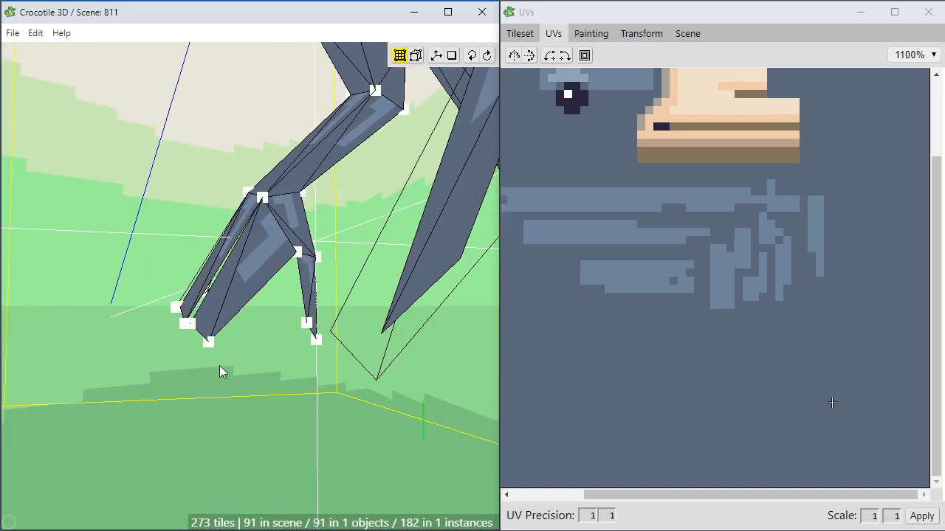
{"action": "middle_click_drag", "start_coordinate": [222, 369], "coordinate": [243, 380]}
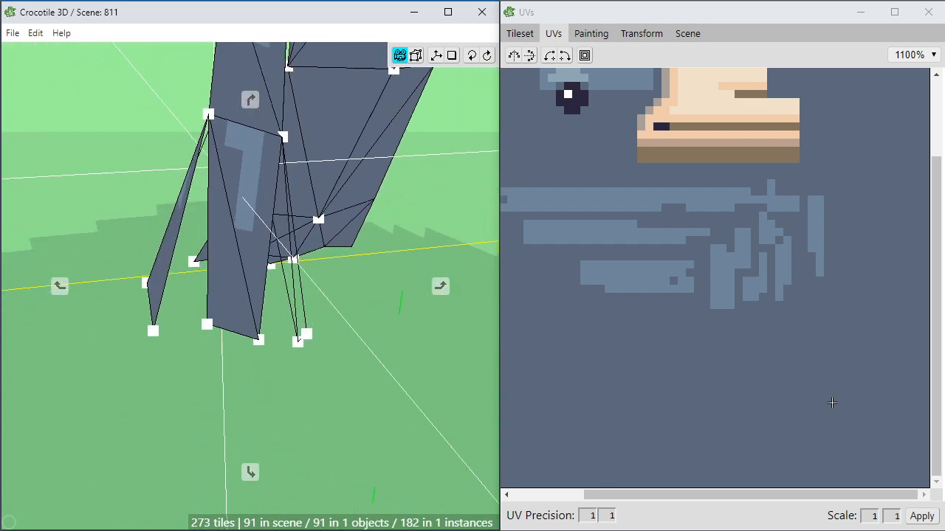
{"action": "left_click", "coordinate": [236, 292]}
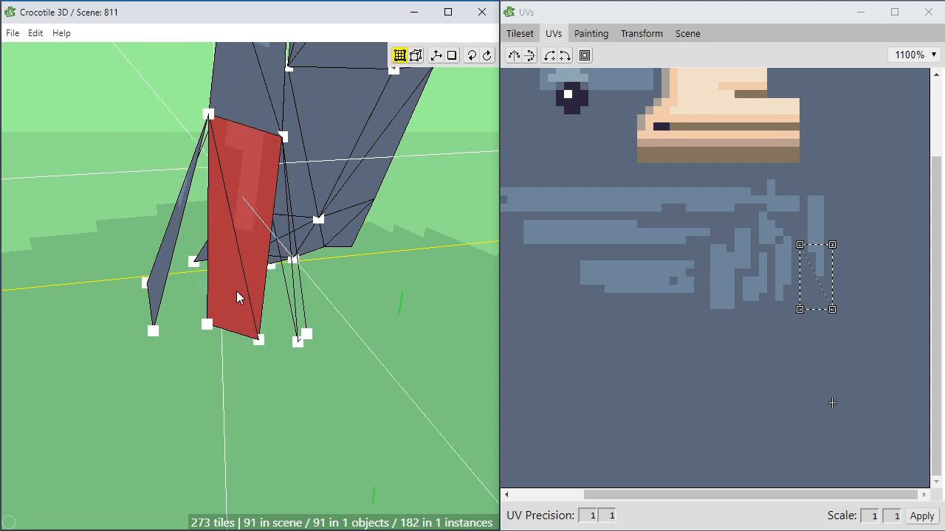
{"action": "key", "text": "shift+q"}
{"action": "key", "text": "s"}
{"action": "key", "text": "a"}
{"action": "key", "text": "a"}
{"action": "key", "text": "a"}
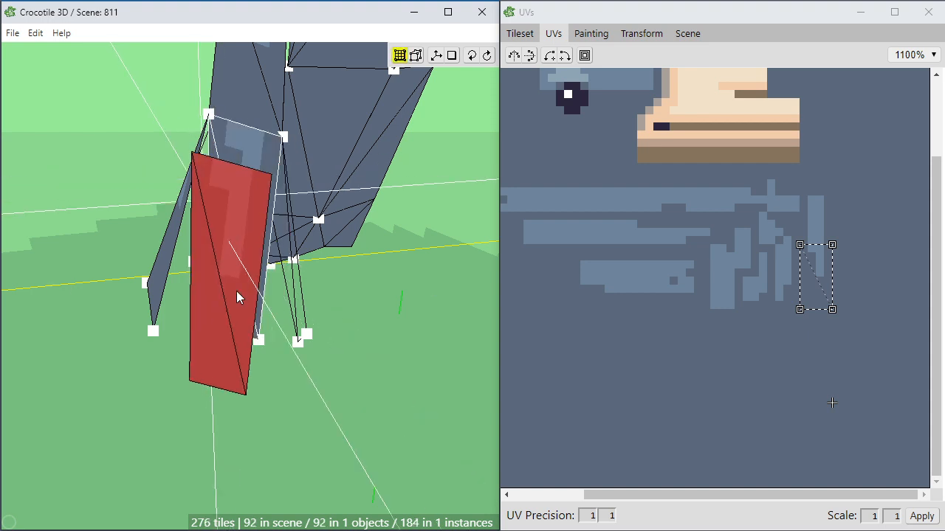
Fit the copy between the ankle corners and the tip of the front toe to form the toe's side face.
{"action": "left_click_drag", "start_coordinate": [235, 303], "coordinate": [88, 262]}
{"action": "middle_click_drag", "start_coordinate": [88, 262], "coordinate": [237, 315]}
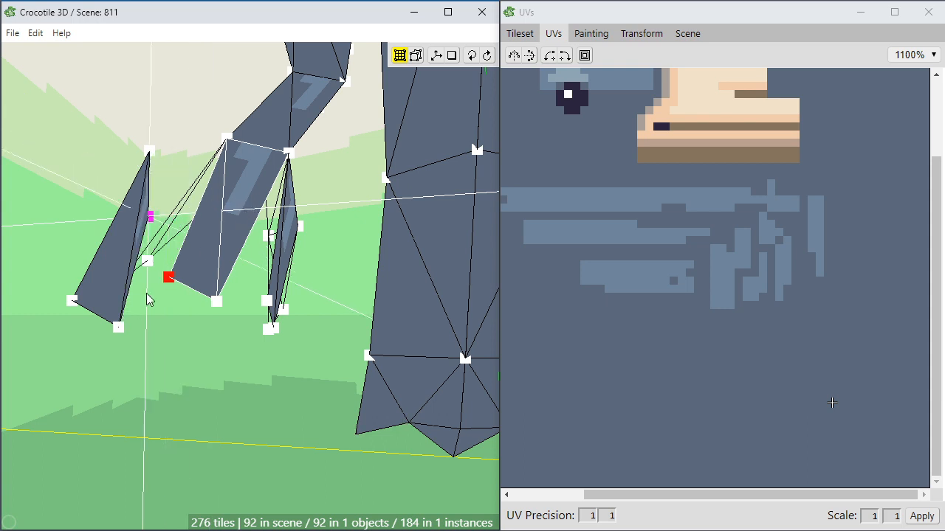
{"action": "key", "text": "a"}
{"action": "key", "text": "a"}
{"action": "left_click", "coordinate": [126, 283]}
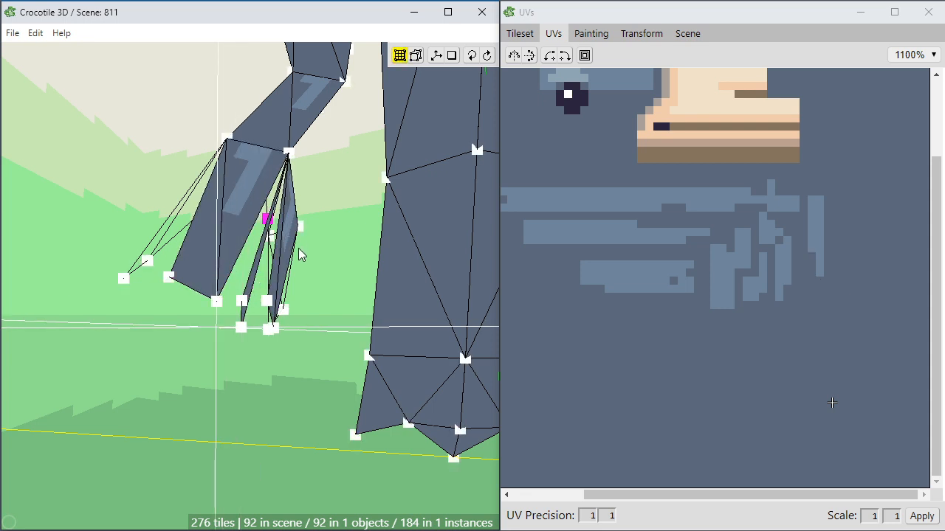
{"action": "left_click", "coordinate": [241, 327]}
{"action": "key", "text": "a"}
{"action": "mouse_move", "coordinate": [219, 362]}
{"action": "middle_mouse_down"}
{"action": "mouse_move", "coordinate": [197, 310]}
{"action": "mouse_move", "coordinate": [244, 324]}
{"action": "mouse_move", "coordinate": [219, 362]}
{"action": "mouse_move", "coordinate": [206, 347]}
{"action": "mouse_move", "coordinate": [222, 354]}
{"action": "mouse_move", "coordinate": [211, 369]}
{"action": "middle_mouse_up"}
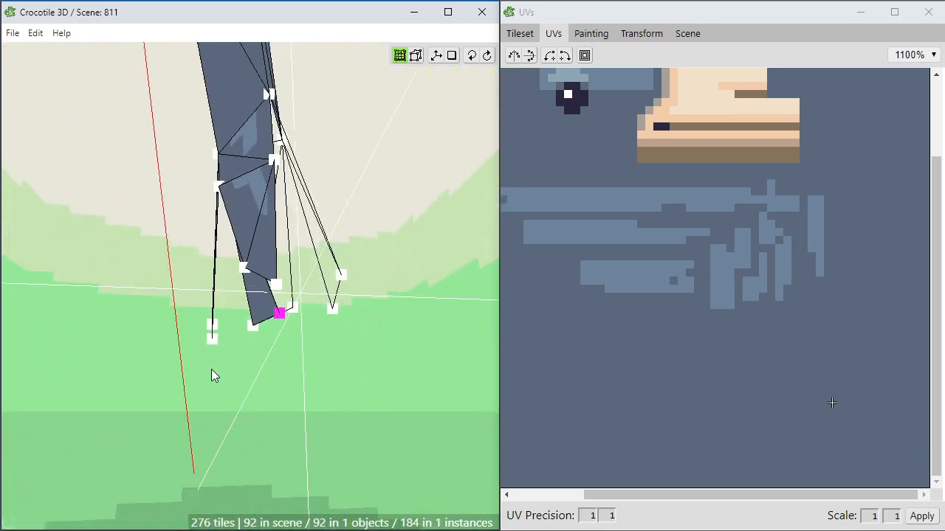
Move the two lower corners of the side toe outward, splaying it away from the middle front toe.
{"action": "middle_click_drag", "start_coordinate": [269, 384], "coordinate": [301, 312]}
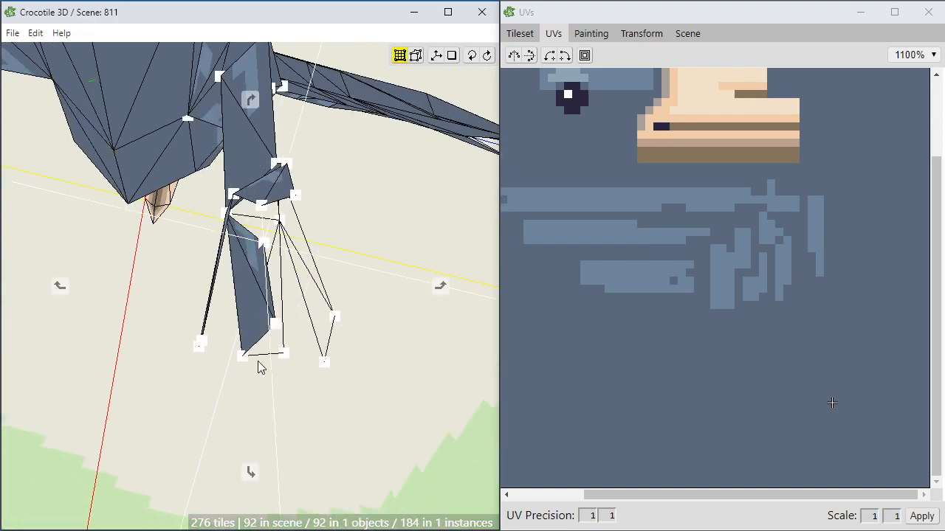
{"action": "middle_click_drag", "start_coordinate": [258, 367], "coordinate": [118, 249]}
{"action": "mouse_move", "coordinate": [281, 386]}
{"action": "middle_mouse_down"}
{"action": "mouse_move", "coordinate": [318, 393]}
{"action": "mouse_move", "coordinate": [273, 371]}
{"action": "mouse_move", "coordinate": [281, 386]}
{"action": "middle_mouse_up"}
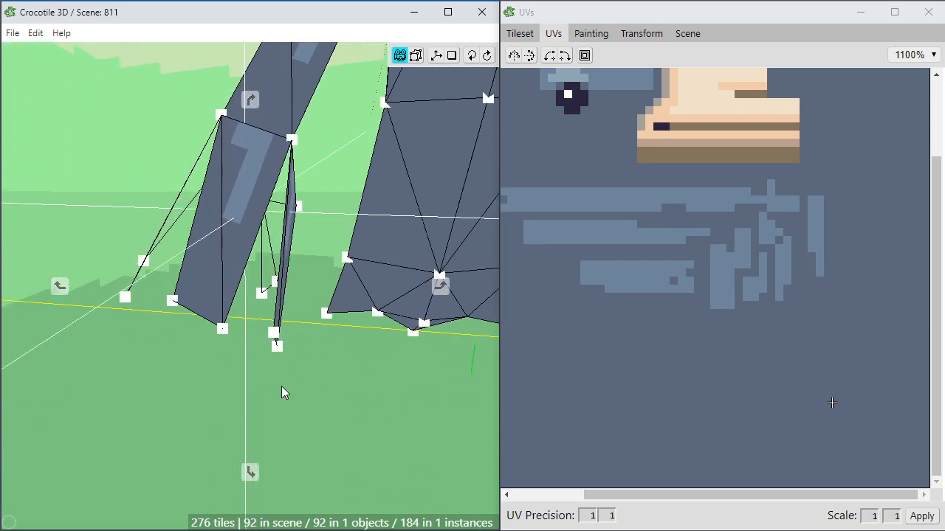
{"action": "key", "text": "d"}
{"action": "key", "text": "d"}
{"action": "left_click", "coordinate": [257, 357]}
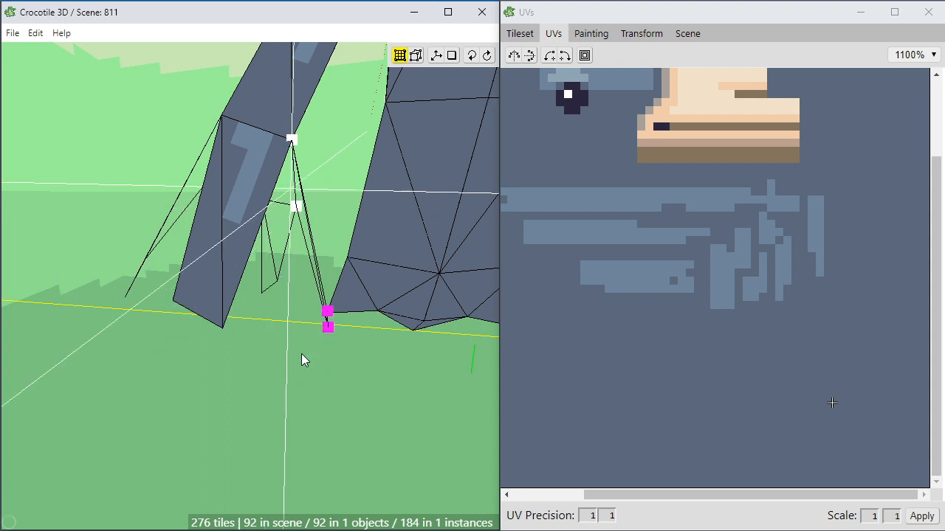
{"action": "left_click", "coordinate": [313, 366]}
{"action": "middle_click_drag", "start_coordinate": [313, 366], "coordinate": [278, 269]}
Duplicate the middle front toe's face again and move the copy sideways towards the splayed side toe.
{"action": "left_click", "coordinate": [195, 224]}
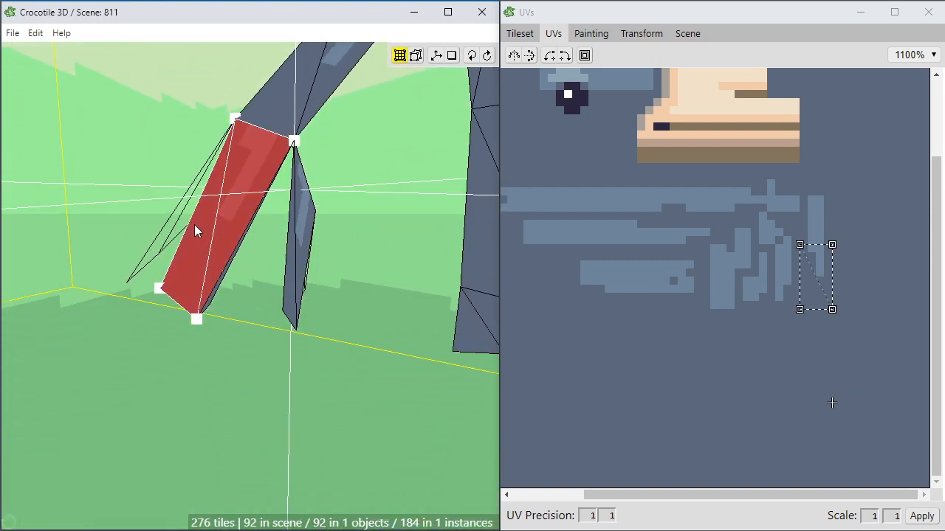
{"action": "left_click", "coordinate": [200, 229]}
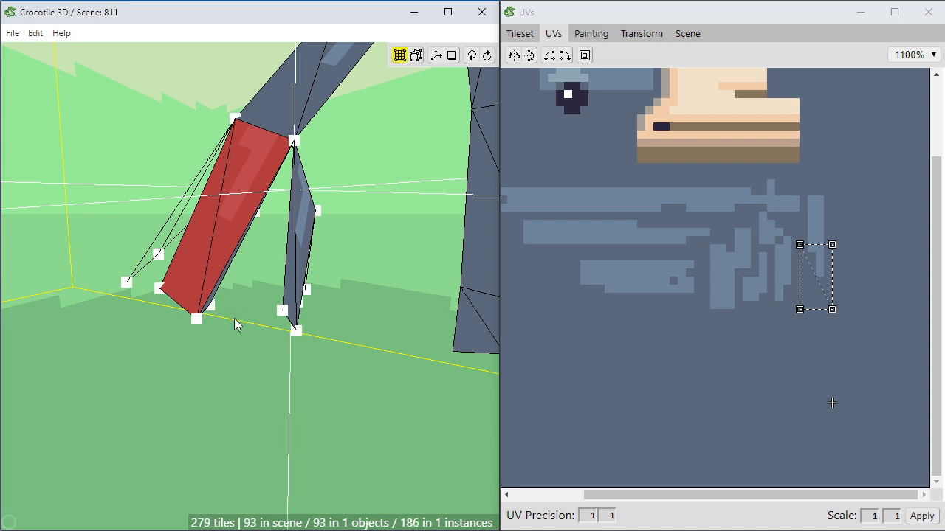
{"action": "middle_click_drag", "start_coordinate": [248, 327], "coordinate": [247, 337]}
{"action": "key", "text": "d"}
{"action": "key", "text": "d"}
{"action": "key", "text": "d"}
{"action": "key", "text": "d"}
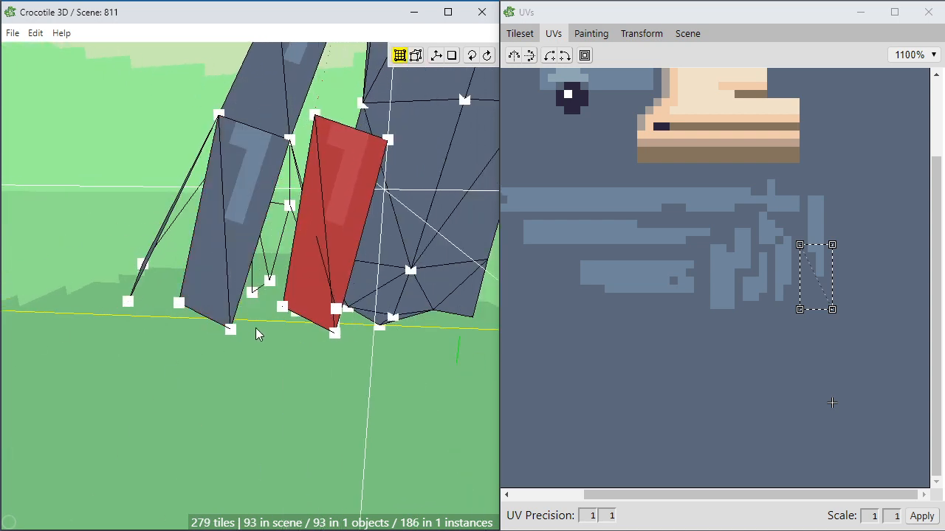
{"action": "key", "text": "d"}
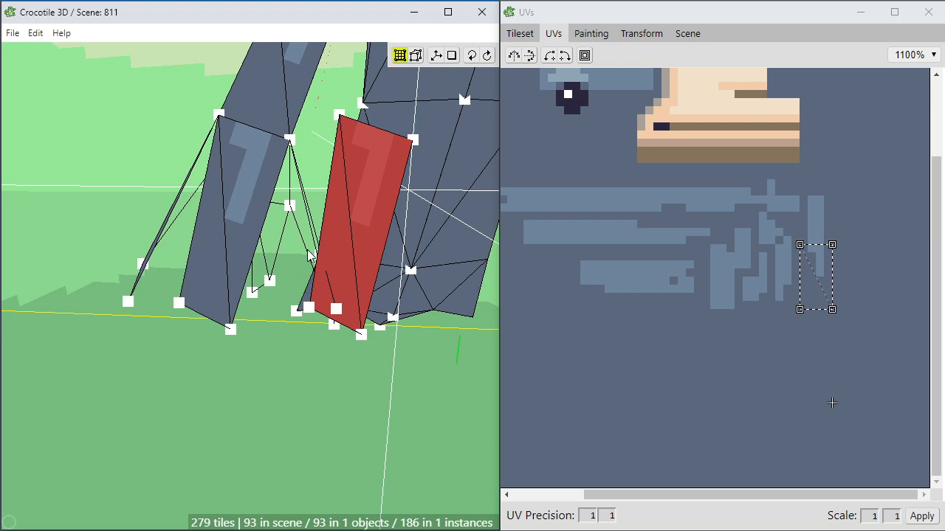
Move the copy's upper inner corner sideways and down onto the rear corner of the ankle.
{"action": "left_click", "coordinate": [314, 228]}
{"action": "left_click", "coordinate": [337, 119]}
{"action": "middle_click_drag", "start_coordinate": [338, 119], "coordinate": [321, 174]}
{"action": "key", "text": "a"}
{"action": "key", "text": "a"}
{"action": "key", "text": "a"}
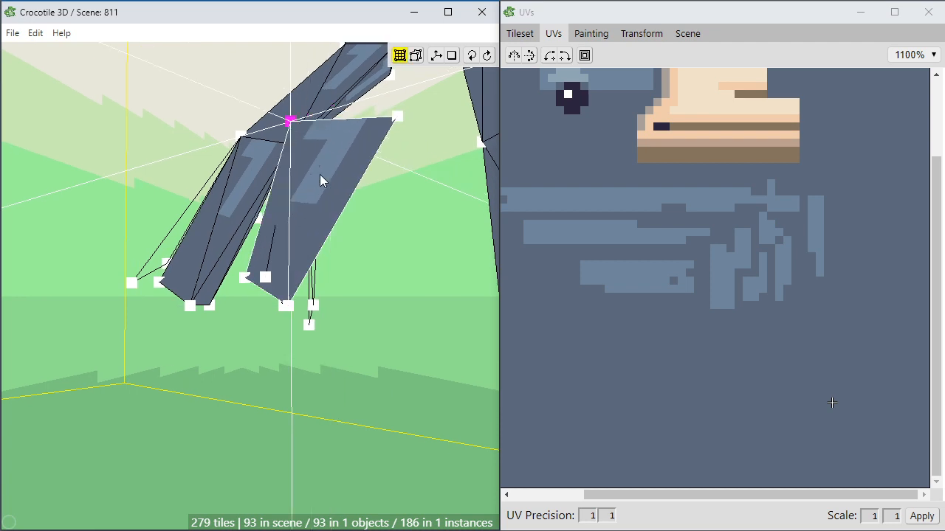
{"action": "key", "text": "f"}
{"action": "key", "text": "f"}
{"action": "key", "text": "f"}
{"action": "key", "text": "f"}
{"action": "key", "text": "a"}
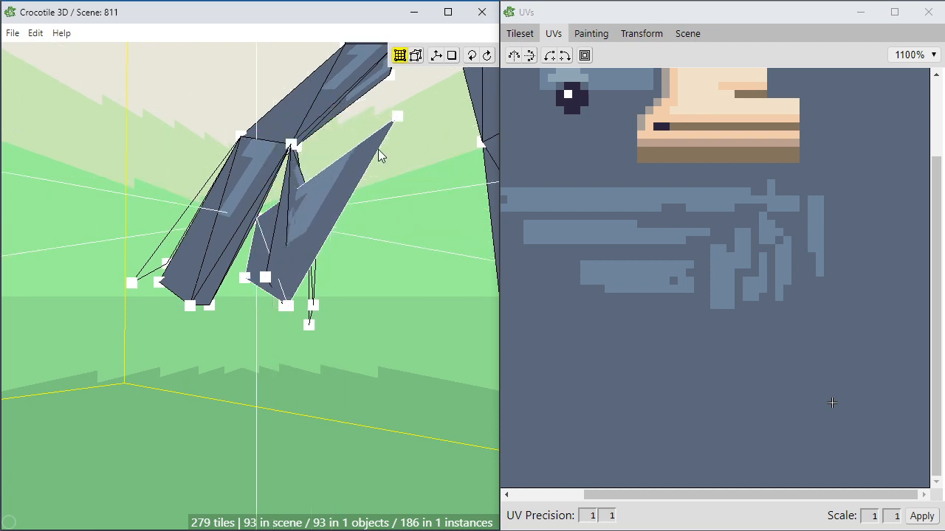
Move the copy's other upper corner onto the front ankle corner and save the file.
{"action": "left_click", "coordinate": [400, 121]}
{"action": "key", "text": "a"}
{"action": "key", "text": "a"}
{"action": "key", "text": "a"}
{"action": "key", "text": "a"}
{"action": "key", "text": "a"}
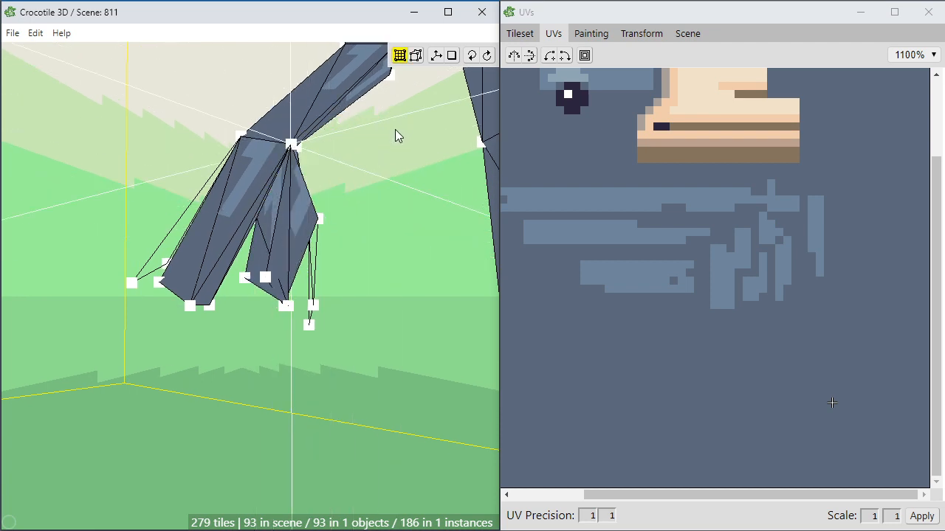
{"action": "middle_click_drag", "start_coordinate": [394, 129], "coordinate": [341, 228]}
{"action": "key", "text": "ctrl+s"}
Fit the new face's lower corners to the tip of the splayed side toe.
{"action": "middle_click_drag", "start_coordinate": [326, 271], "coordinate": [313, 289]}
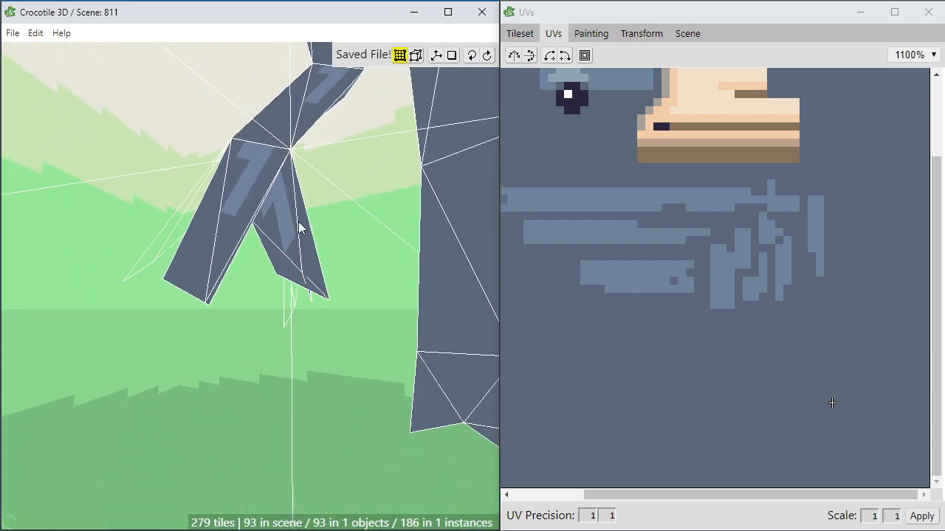
{"action": "key", "text": "Tab"}
{"action": "key", "text": "Tab"}
{"action": "right_click_drag", "start_coordinate": [325, 318], "coordinate": [284, 291]}
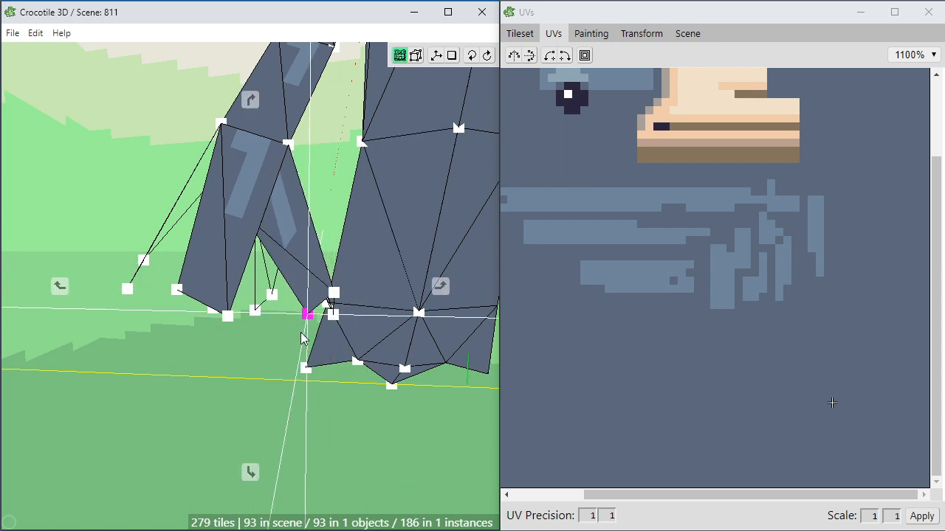
{"action": "right_click_drag", "start_coordinate": [301, 339], "coordinate": [333, 270]}
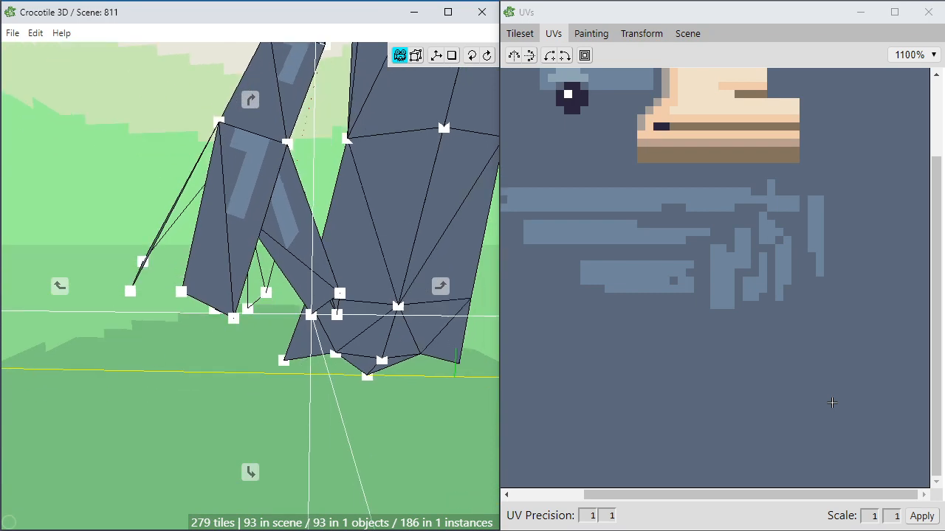
Duplicate the middle front toe's face and place the copy on its opposite side, against the ankle.
{"action": "left_click", "coordinate": [221, 246]}
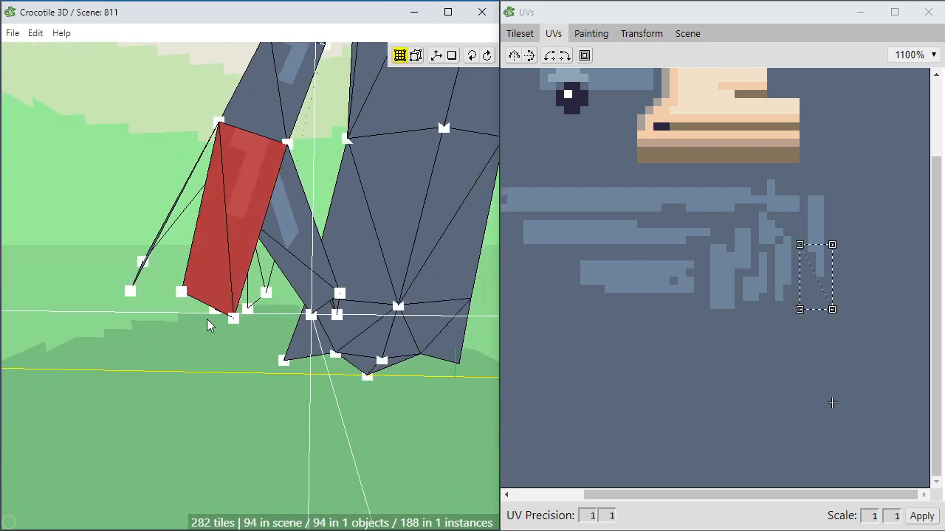
{"action": "mouse_move", "coordinate": [208, 326]}
{"action": "right_mouse_down"}
{"action": "mouse_move", "coordinate": [251, 295]}
{"action": "mouse_move", "coordinate": [196, 332]}
{"action": "right_mouse_up"}
{"action": "key", "text": "s"}
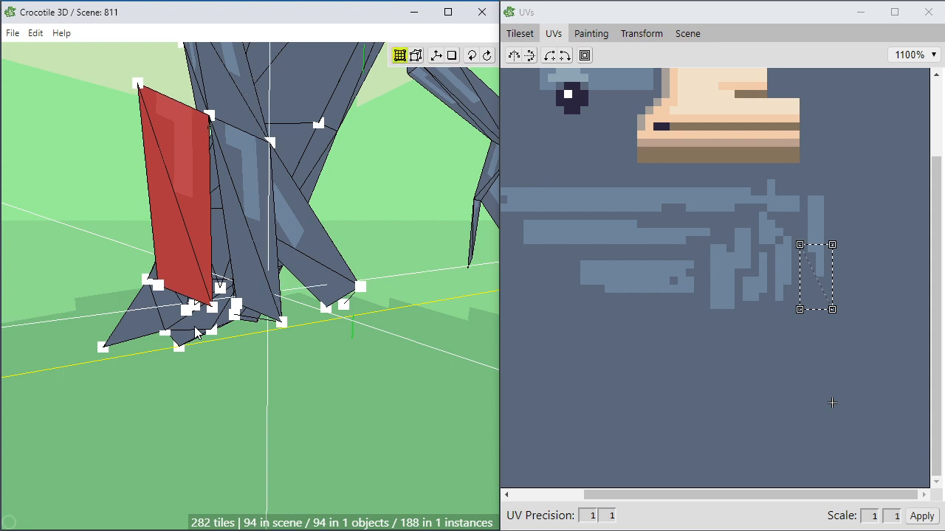
{"action": "left_click", "coordinate": [145, 170]}
{"action": "left_click", "coordinate": [140, 89]}
{"action": "left_click", "coordinate": [140, 89]}
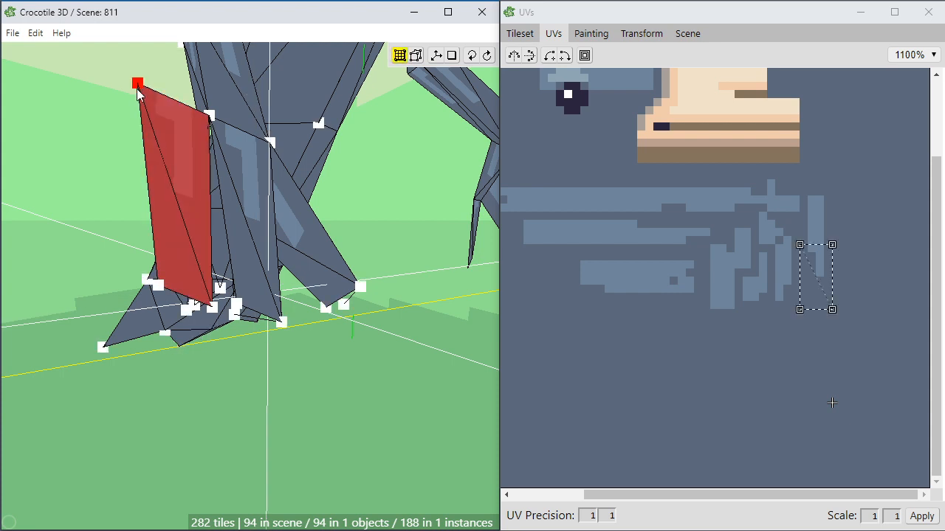
{"action": "left_click", "coordinate": [144, 93]}
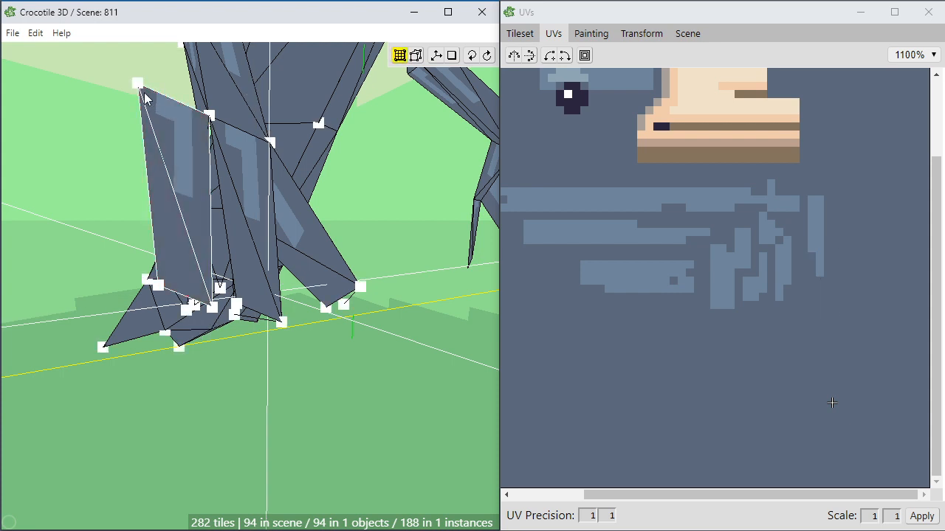
Pull the copy's two lower corners in towards the tip of the middle front toe.
{"action": "left_click", "coordinate": [212, 307]}
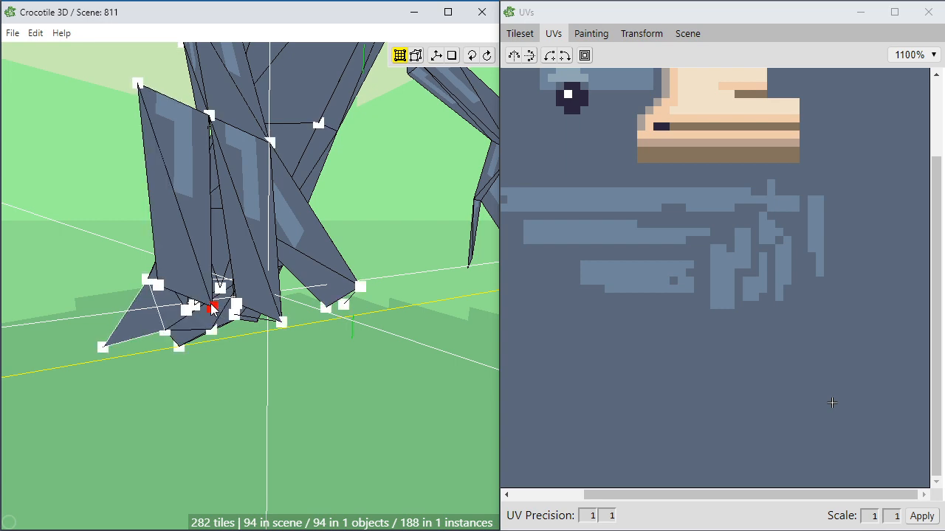
{"action": "left_click", "coordinate": [208, 341]}
{"action": "key", "text": "s"}
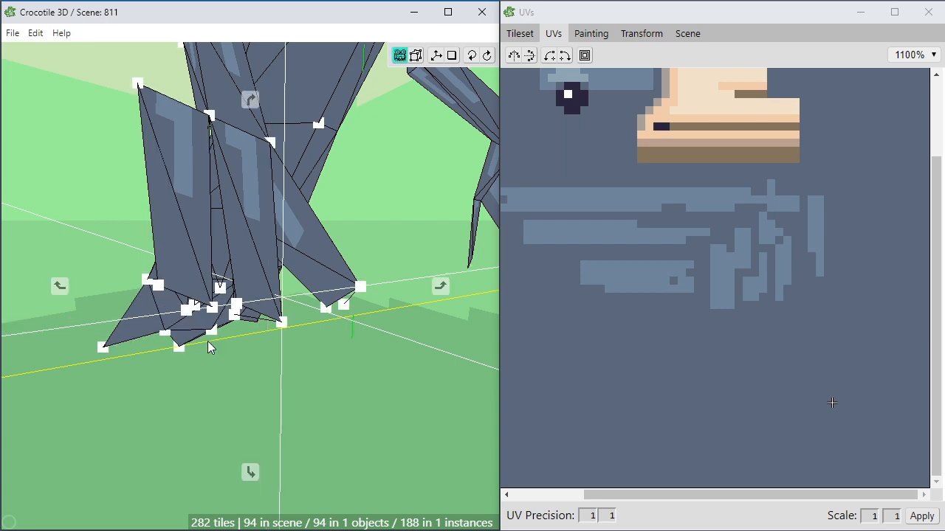
{"action": "scroll", "coordinate": [208, 344], "scroll_direction": "up", "scroll_amount": 1}
{"action": "left_click_drag", "start_coordinate": [207, 350], "coordinate": [232, 287]}
{"action": "left_click", "coordinate": [232, 287]}
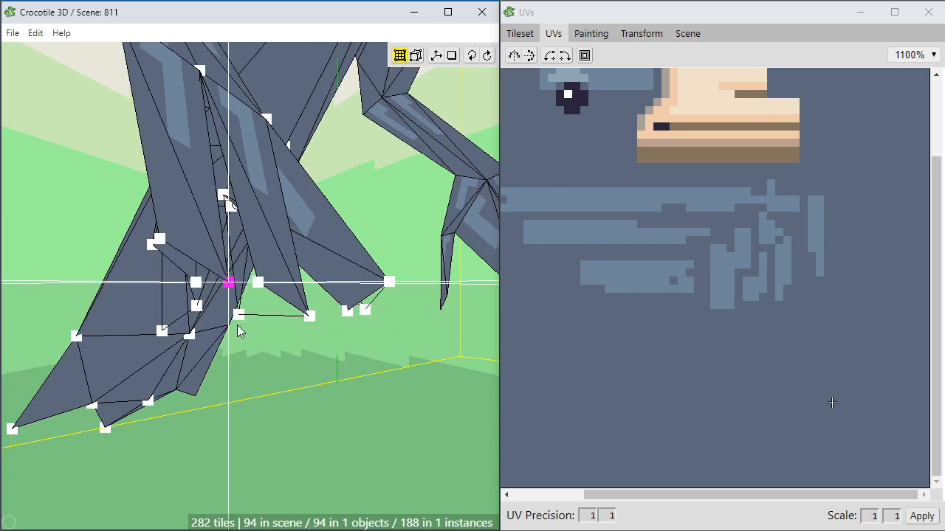
{"action": "key", "text": "s"}
{"action": "mouse_move", "coordinate": [238, 329]}
{"action": "left_mouse_down"}
{"action": "mouse_move", "coordinate": [243, 314]}
{"action": "mouse_move", "coordinate": [235, 333]}
{"action": "left_mouse_up"}
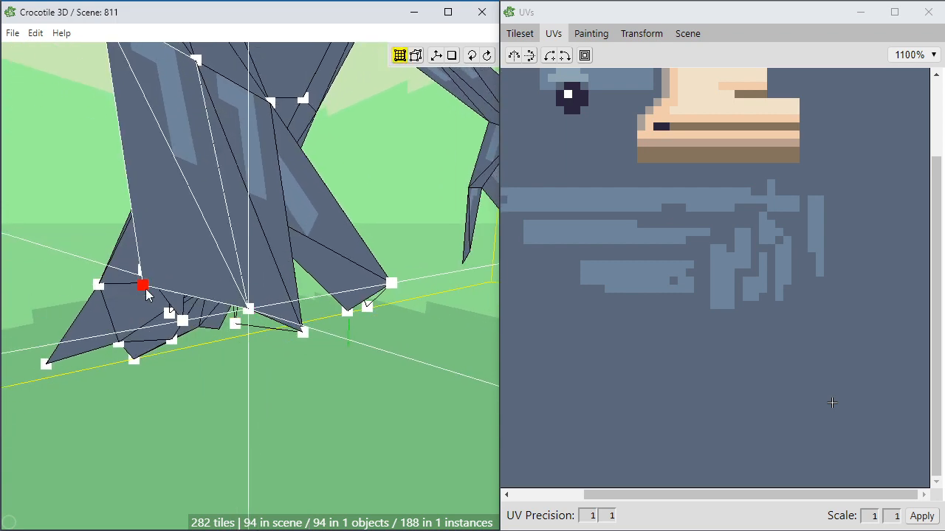
{"action": "left_click_drag", "start_coordinate": [147, 294], "coordinate": [218, 313]}
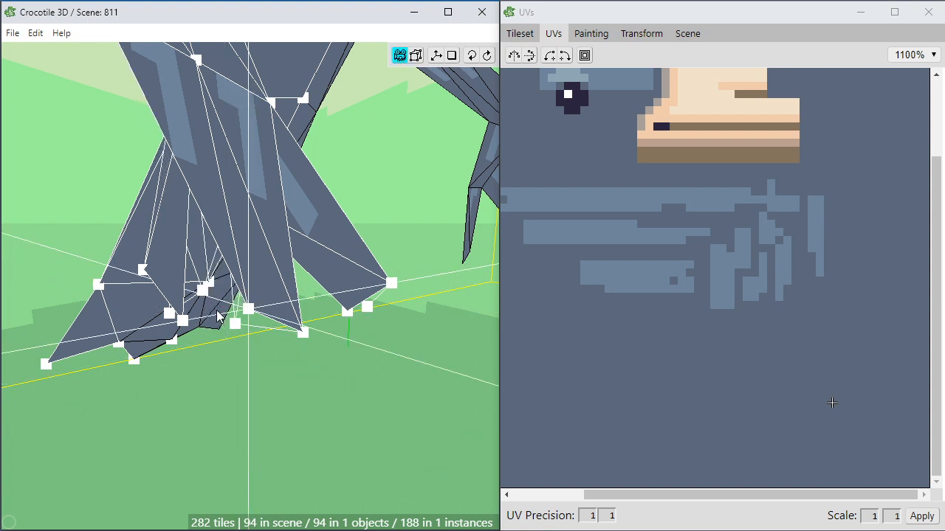
{"action": "mouse_move", "coordinate": [217, 316]}
{"action": "left_mouse_down"}
{"action": "mouse_move", "coordinate": [228, 333]}
{"action": "mouse_move", "coordinate": [255, 329]}
{"action": "mouse_move", "coordinate": [234, 325]}
{"action": "left_mouse_up"}
{"action": "right_click_drag", "start_coordinate": [234, 325], "coordinate": [250, 347]}
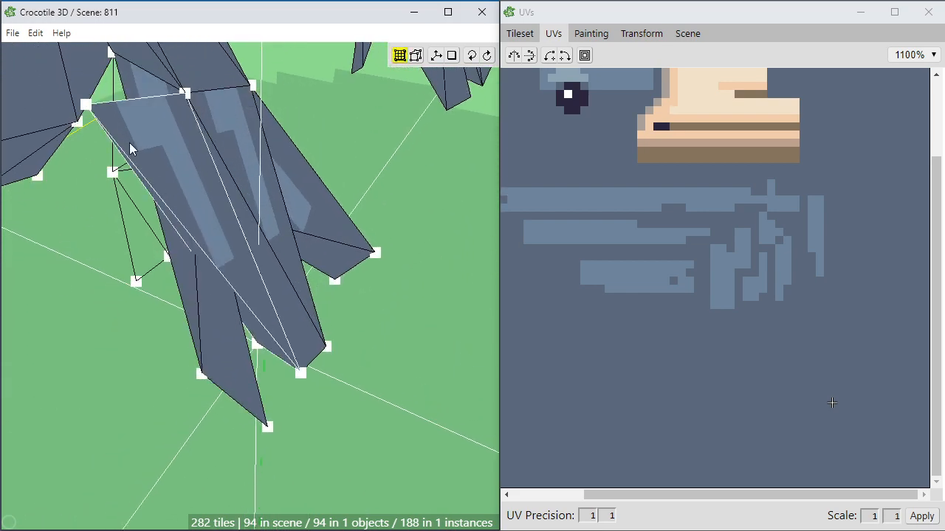
Move the copy's free upper corner onto the rear ankle corner to close that side of the toe.
{"action": "right_click_drag", "start_coordinate": [87, 111], "coordinate": [83, 293]}
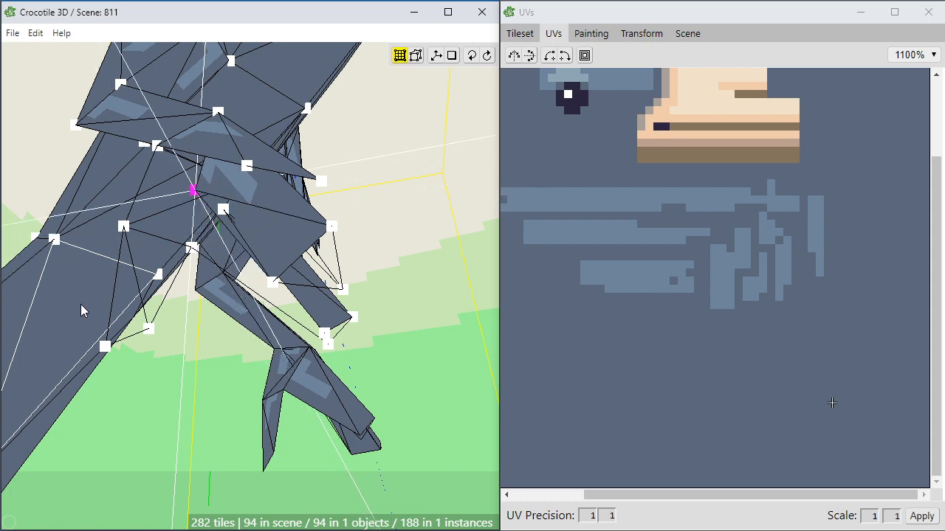
{"action": "right_click_drag", "start_coordinate": [98, 331], "coordinate": [163, 325]}
{"action": "key", "text": "s"}
{"action": "key", "text": "s"}
{"action": "key", "text": "s"}
{"action": "key", "text": "s"}
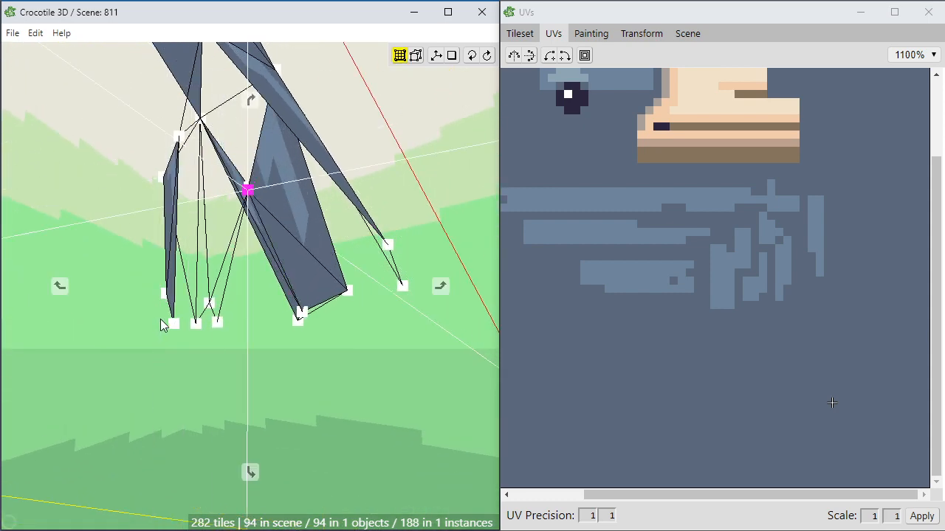
{"action": "key", "text": "d"}
{"action": "key", "text": "w"}
{"action": "key", "text": "a"}
{"action": "key", "text": "shift+s"}
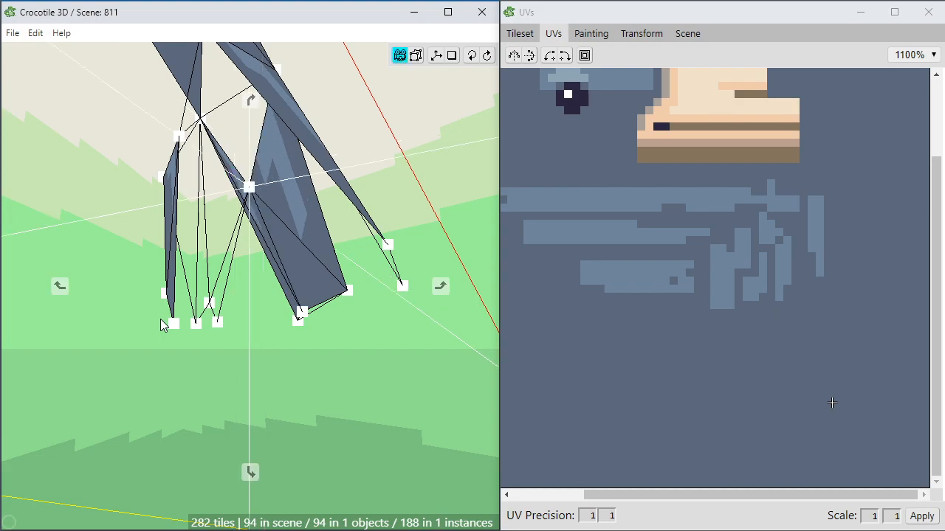
Examine the foot from several angles, checking how the toe faces meet at the ankle and tips.
{"action": "right_click_drag", "start_coordinate": [160, 319], "coordinate": [258, 329]}
{"action": "right_click_drag", "start_coordinate": [240, 241], "coordinate": [177, 251]}
{"action": "scroll", "coordinate": [245, 239], "scroll_direction": "down", "scroll_amount": 2}
{"action": "right_click_drag", "start_coordinate": [378, 301], "coordinate": [443, 314]}
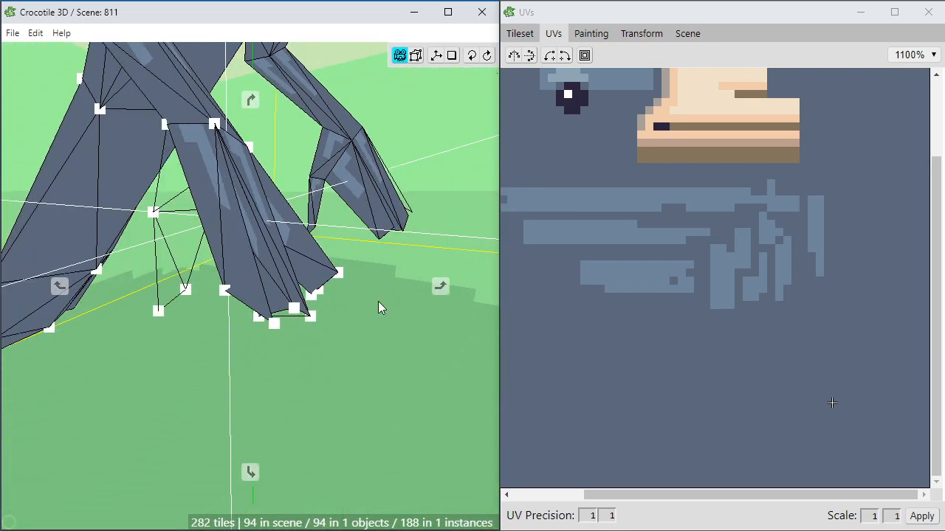
{"action": "right_click_drag", "start_coordinate": [381, 289], "coordinate": [355, 281]}
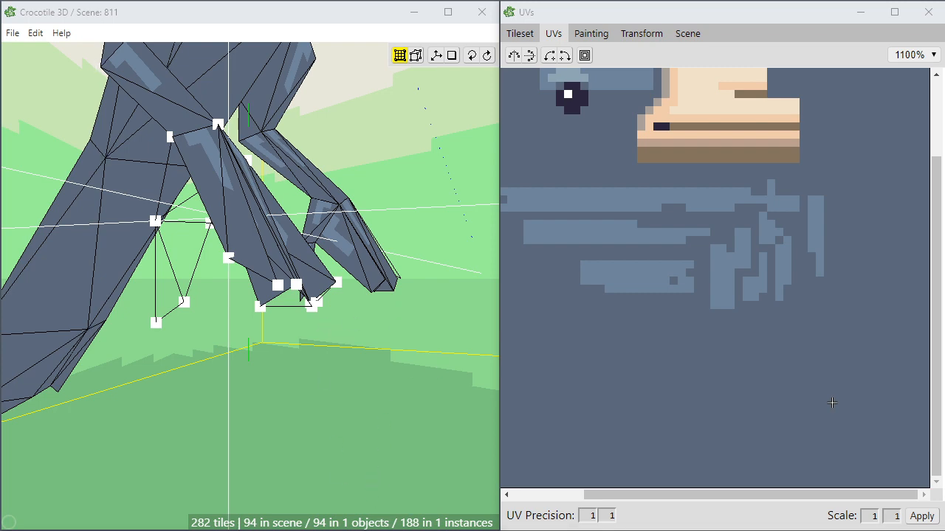
Move the outer front toe's two tip corners farther outward, away from the middle toe.
{"action": "right_click_drag", "start_coordinate": [386, 420], "coordinate": [365, 394]}
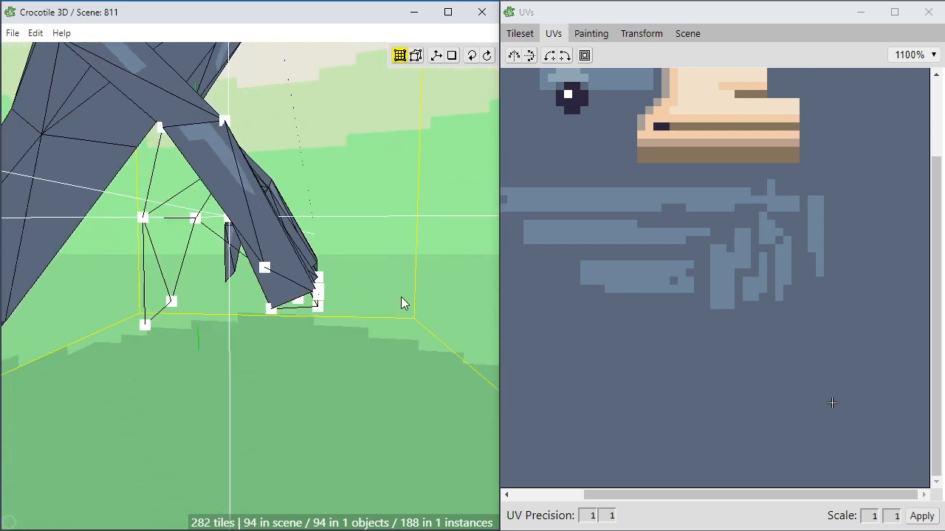
{"action": "right_click_drag", "start_coordinate": [401, 298], "coordinate": [280, 315]}
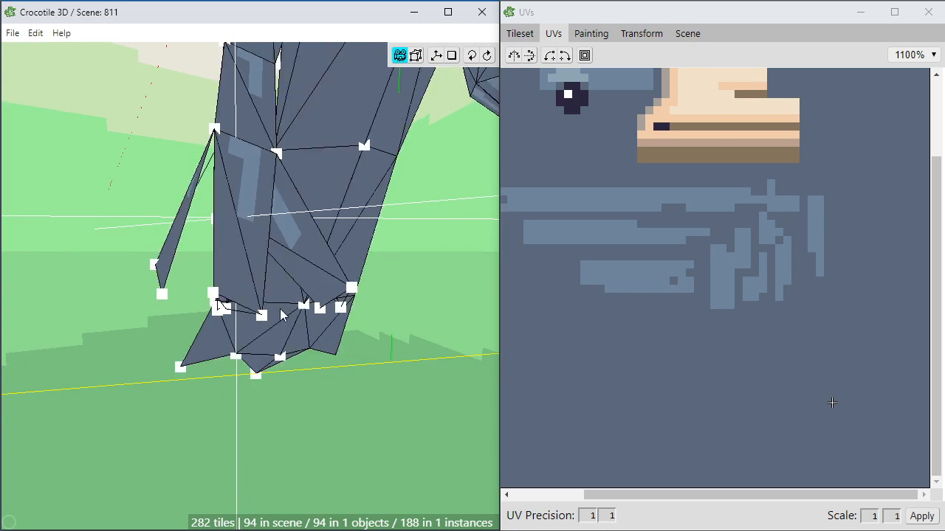
{"action": "left_click_drag", "start_coordinate": [171, 316], "coordinate": [171, 317]}
{"action": "key", "text": "a"}
{"action": "key", "text": "a"}
{"action": "key", "text": "d"}
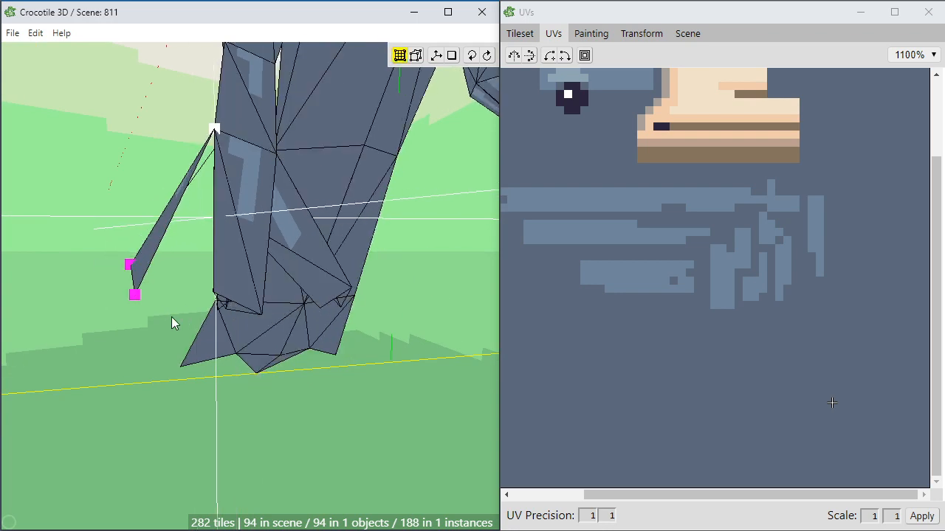
{"action": "mouse_move", "coordinate": [171, 317]}
{"action": "right_mouse_down"}
{"action": "mouse_move", "coordinate": [207, 304]}
{"action": "mouse_move", "coordinate": [111, 302]}
{"action": "mouse_move", "coordinate": [95, 332]}
{"action": "mouse_move", "coordinate": [170, 332]}
{"action": "right_mouse_up"}
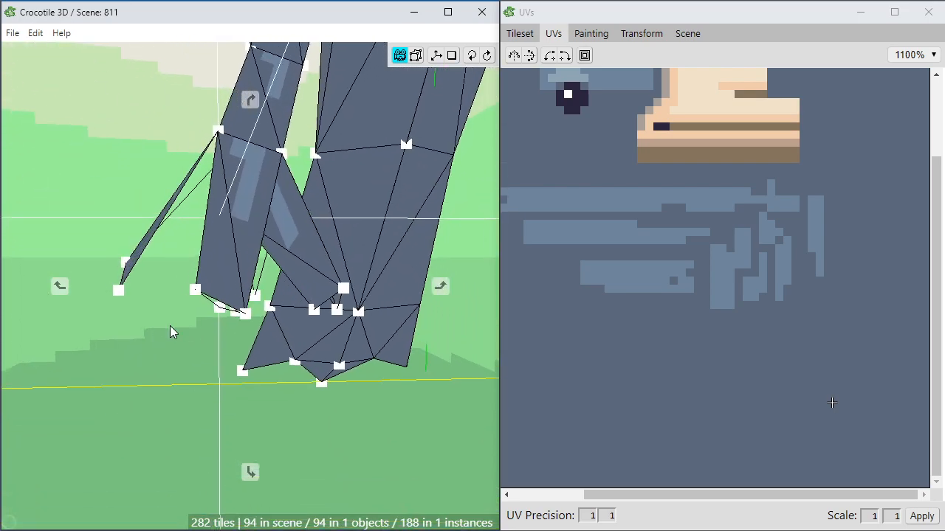
Duplicate the middle front toe's front face and shift the copy outward beside the outer toe.
{"action": "left_click", "coordinate": [311, 260]}
{"action": "right_click_drag", "start_coordinate": [311, 260], "coordinate": [212, 309]}
{"action": "left_click", "coordinate": [319, 314]}
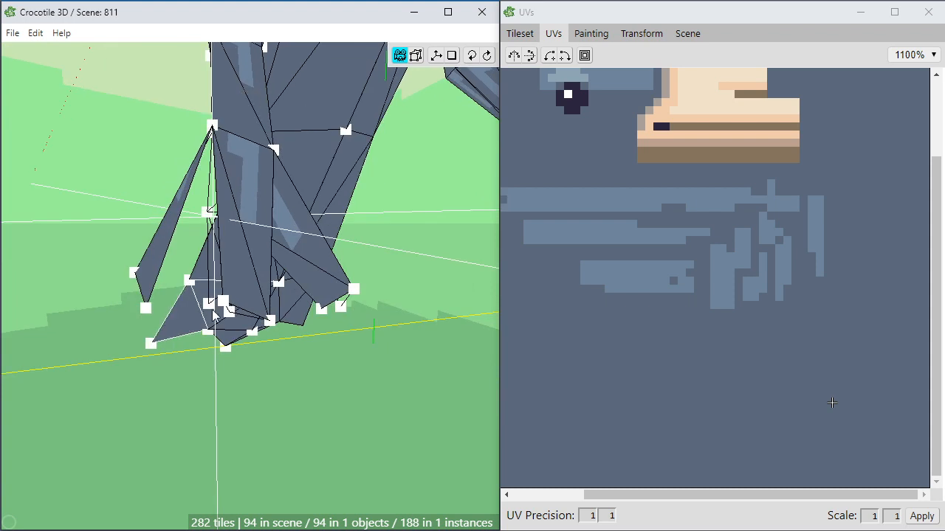
{"action": "left_click", "coordinate": [247, 245]}
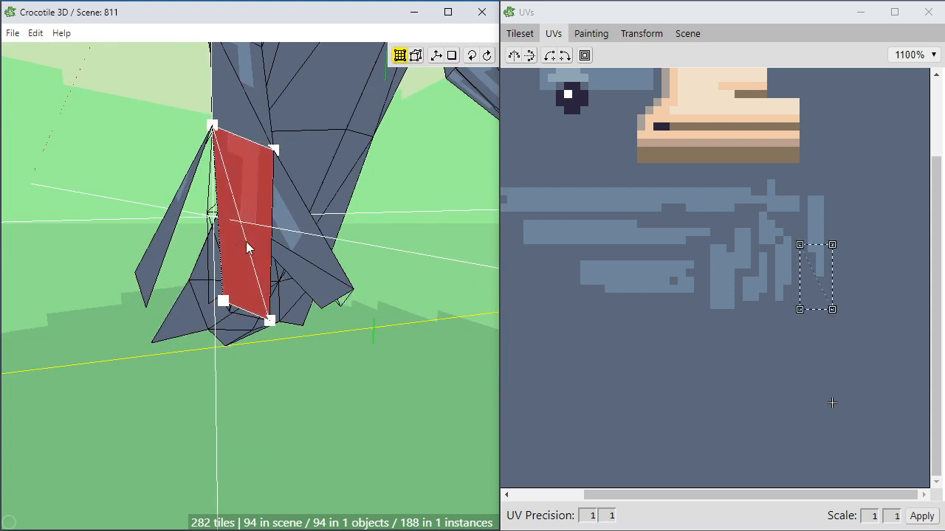
{"action": "left_click", "coordinate": [244, 242]}
{"action": "left_click", "coordinate": [247, 251]}
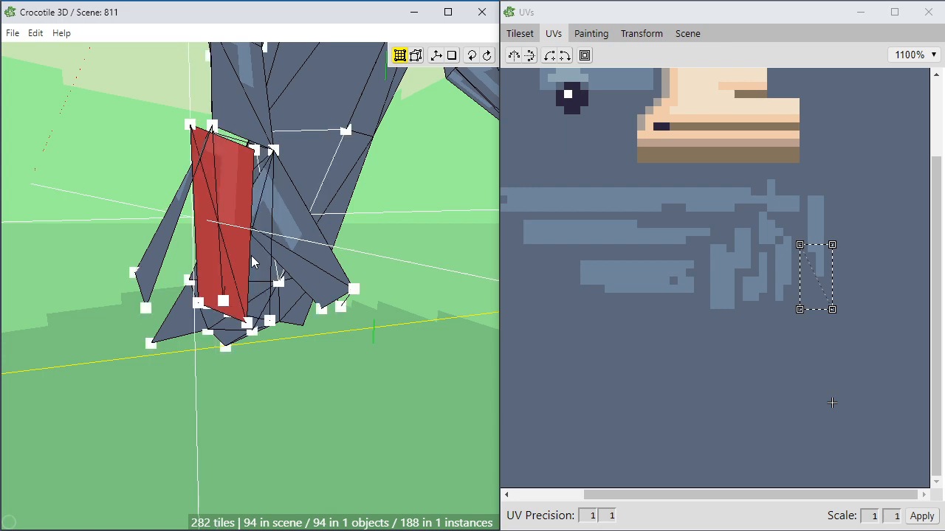
{"action": "key", "text": "ctrl+d"}
{"action": "key", "text": "a"}
{"action": "key", "text": "a"}
{"action": "key", "text": "a"}
{"action": "key", "text": "a"}
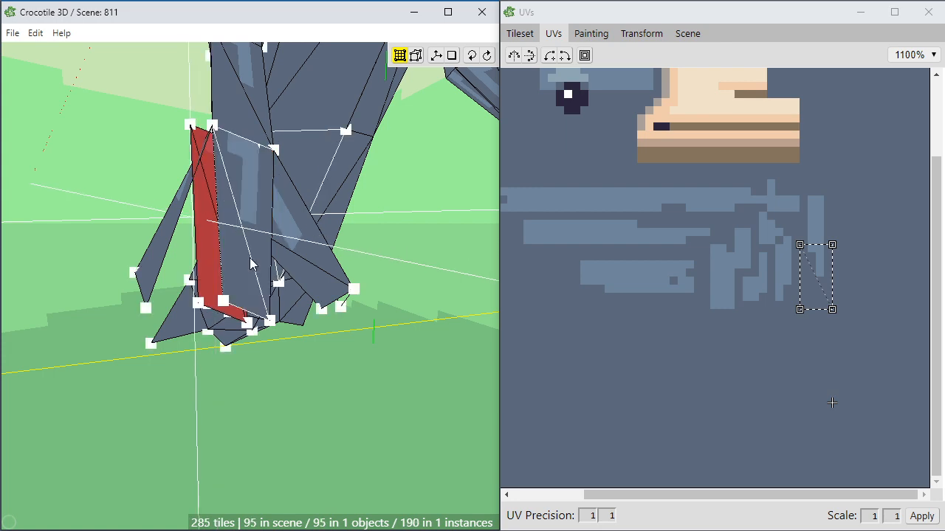
Snap the copied face's two upper corners onto the ankle corner shared with the outer toe.
{"action": "key", "text": "space"}
{"action": "mouse_move", "coordinate": [211, 295]}
{"action": "left_mouse_down"}
{"action": "mouse_move", "coordinate": [170, 266]}
{"action": "mouse_move", "coordinate": [205, 306]}
{"action": "left_mouse_up"}
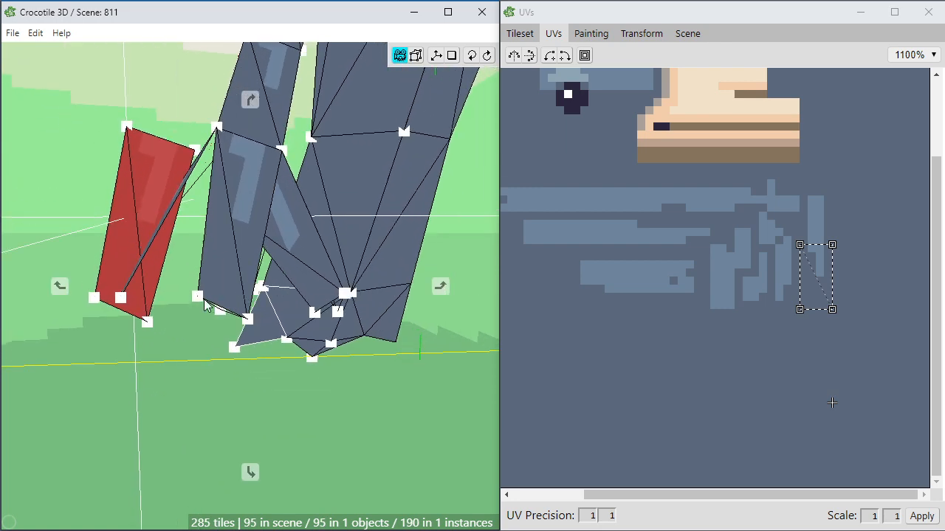
{"action": "left_click", "coordinate": [168, 157]}
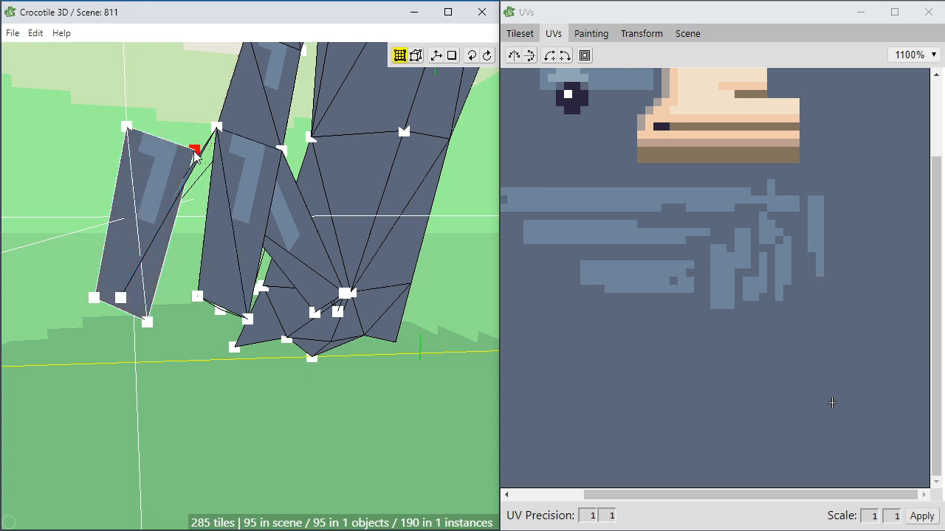
{"action": "left_click_drag", "start_coordinate": [194, 150], "coordinate": [211, 124]}
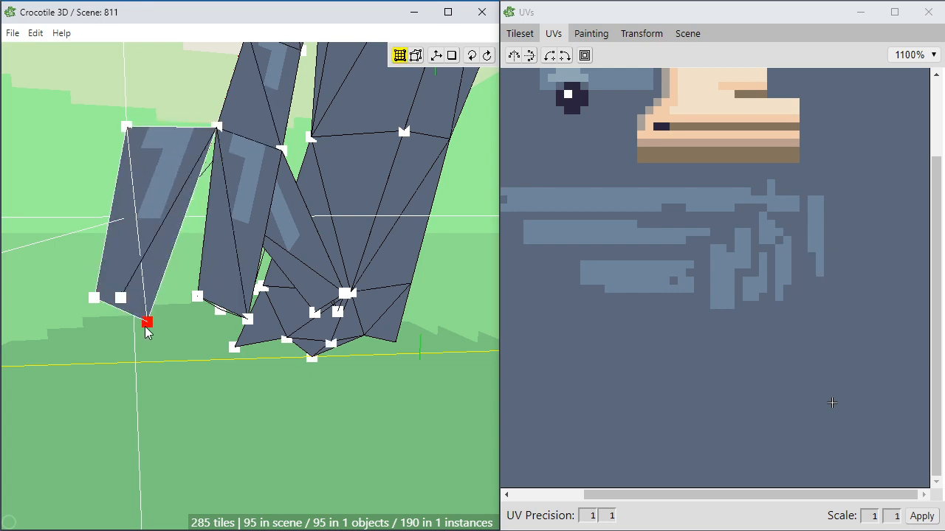
{"action": "right_click_drag", "start_coordinate": [249, 286], "coordinate": [249, 243]}
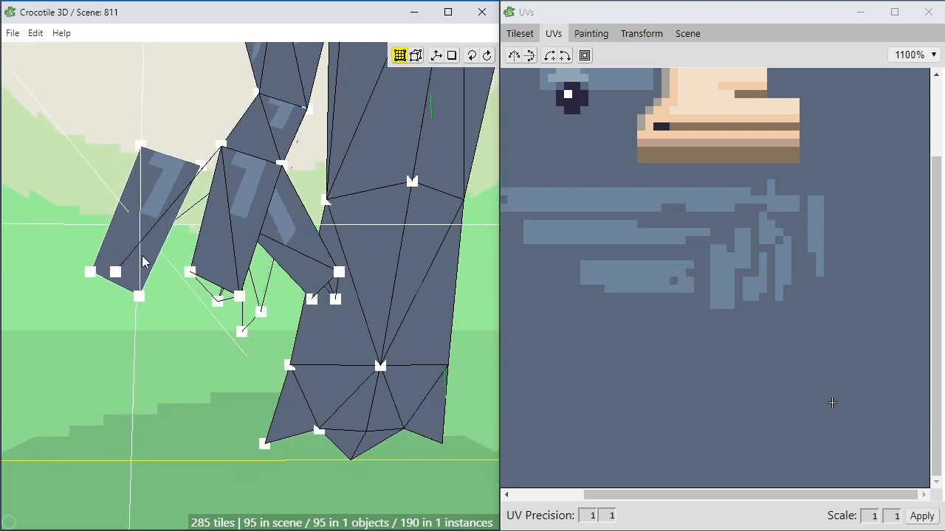
{"action": "right_click_drag", "start_coordinate": [142, 329], "coordinate": [158, 245]}
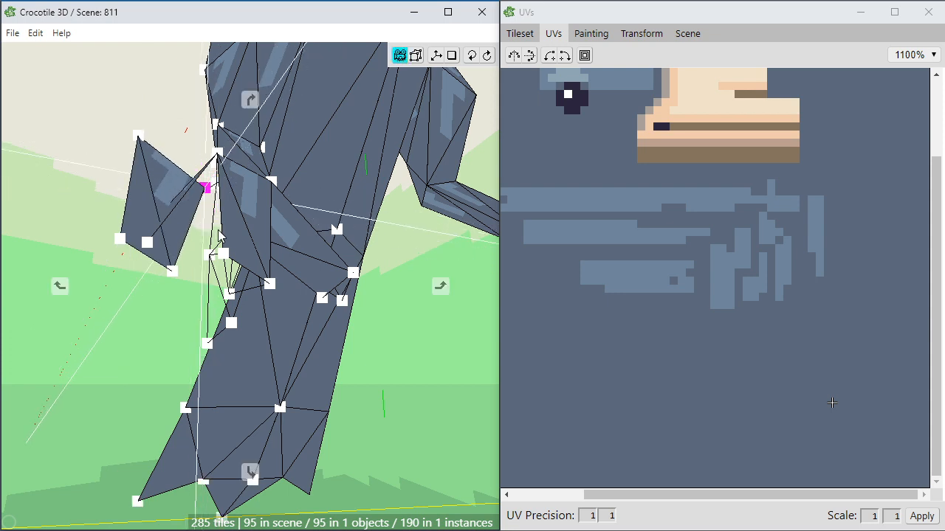
{"action": "right_click_drag", "start_coordinate": [219, 237], "coordinate": [196, 221]}
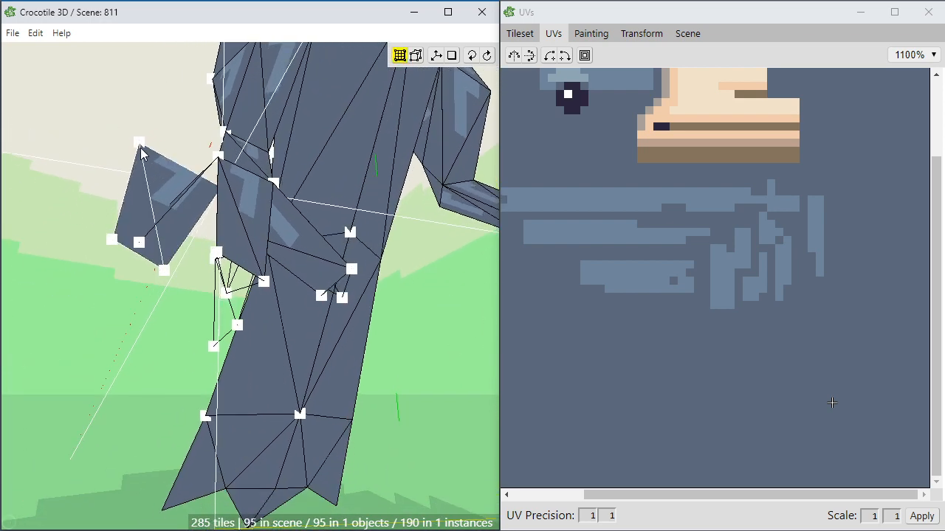
{"action": "left_click_drag", "start_coordinate": [143, 152], "coordinate": [227, 164]}
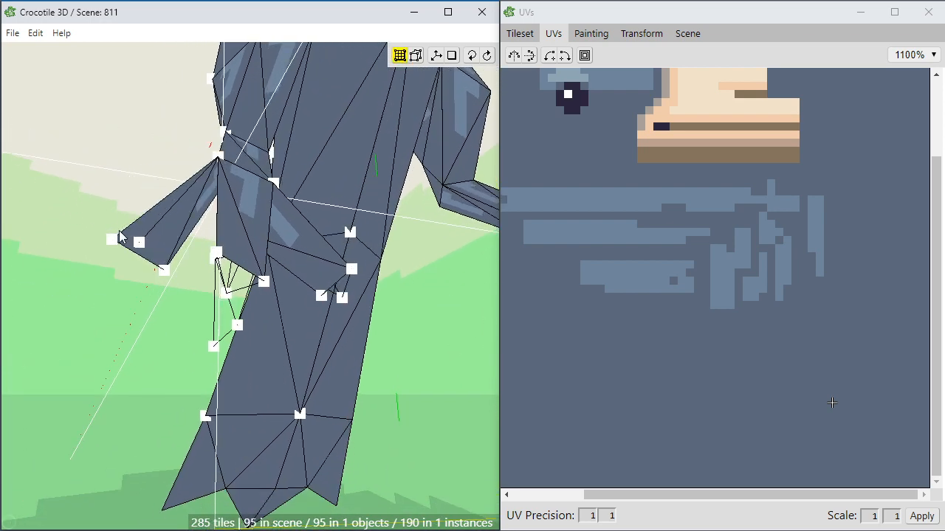
Move the copied face's outermost lower corner onto the outer toe's tip.
{"action": "left_click_drag", "start_coordinate": [112, 240], "coordinate": [158, 309]}
{"action": "key", "text": "space"}
{"action": "key", "text": "space"}
{"action": "key", "text": "d"}
{"action": "key", "text": "w"}
{"action": "key", "text": "d"}
{"action": "left_click", "coordinate": [274, 352]}
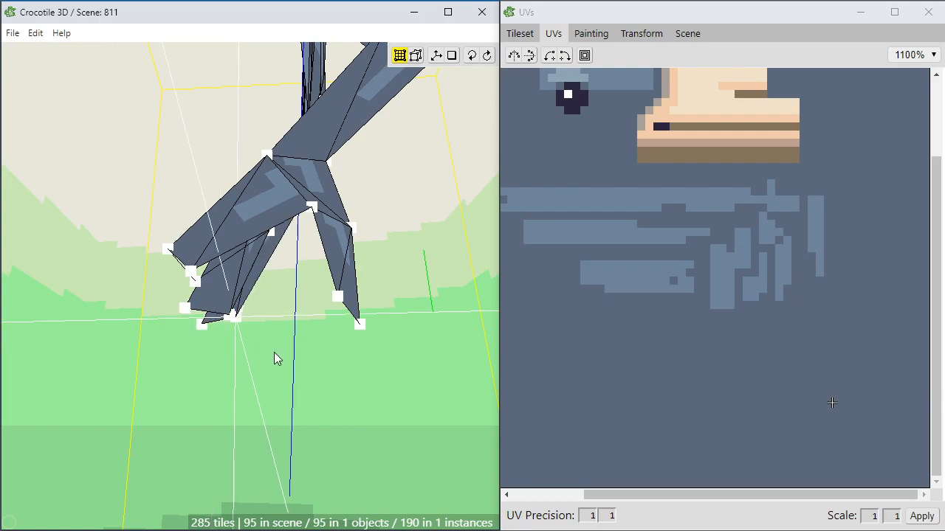
Pull one of the copied face's upper corners down from the ankle between the toes and flip the face's diagonal.
{"action": "key", "text": "space"}
{"action": "left_click_drag", "start_coordinate": [273, 352], "coordinate": [331, 339]}
{"action": "left_click_drag", "start_coordinate": [135, 354], "coordinate": [122, 338]}
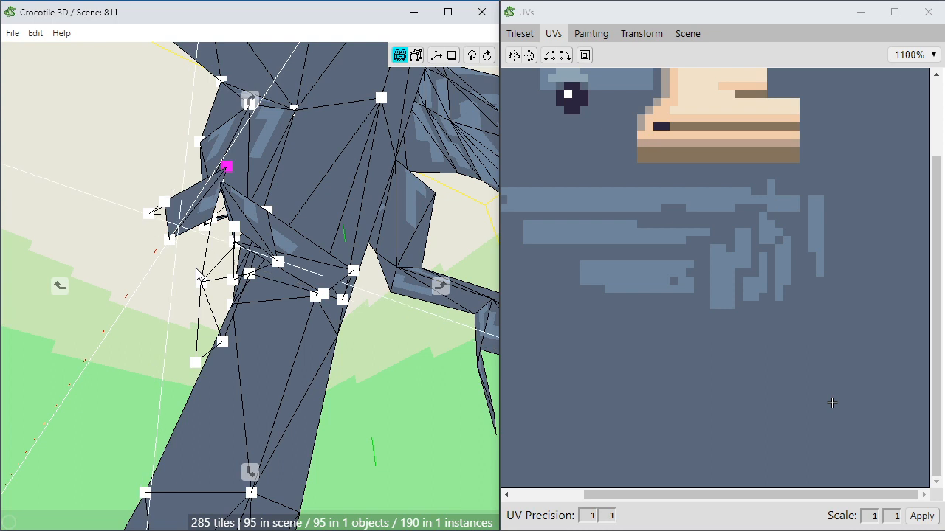
{"action": "scroll", "coordinate": [197, 269], "scroll_direction": "up", "scroll_amount": 1}
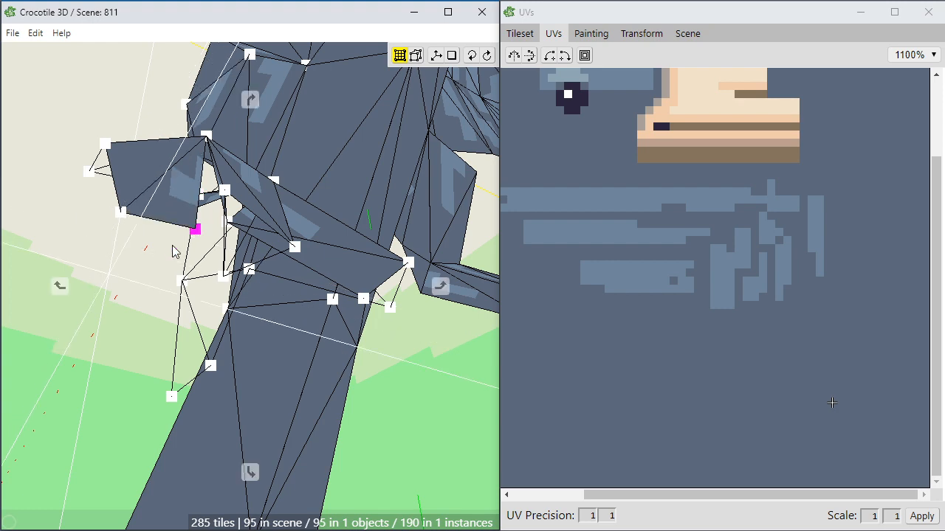
{"action": "middle_click_drag", "start_coordinate": [173, 246], "coordinate": [171, 189]}
{"action": "key", "text": "s"}
{"action": "key", "text": "q"}
{"action": "key", "text": "q"}
{"action": "key", "text": "q"}
{"action": "key", "text": "e"}
{"action": "left_click", "coordinate": [172, 191]}
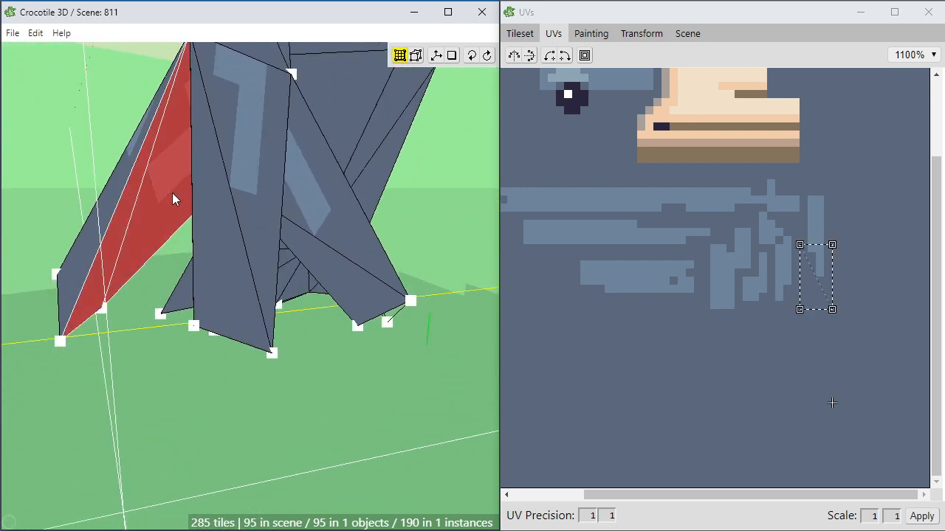
{"action": "key", "text": "f"}
{"action": "left_click", "coordinate": [171, 193]}
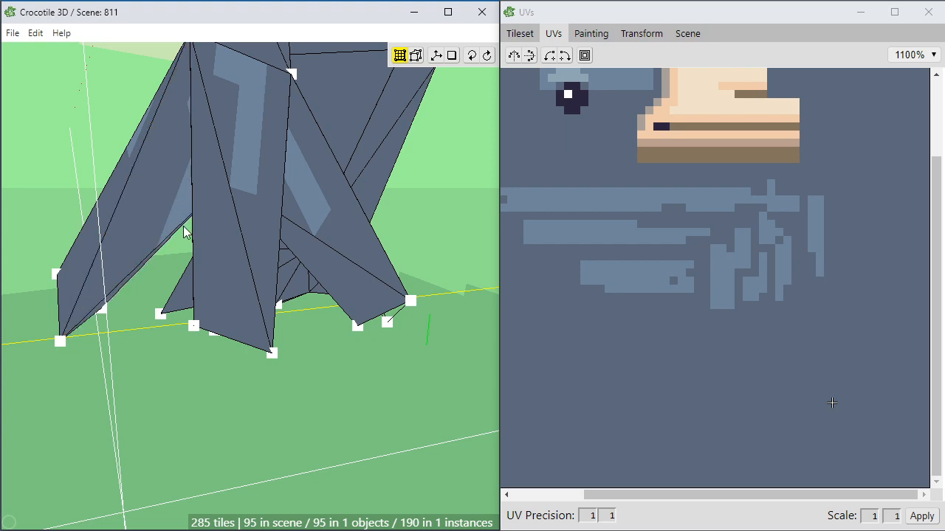
Examine the foot from the front, side and back, checking the shape and spread of the toes.
{"action": "middle_click_drag", "start_coordinate": [183, 226], "coordinate": [318, 354]}
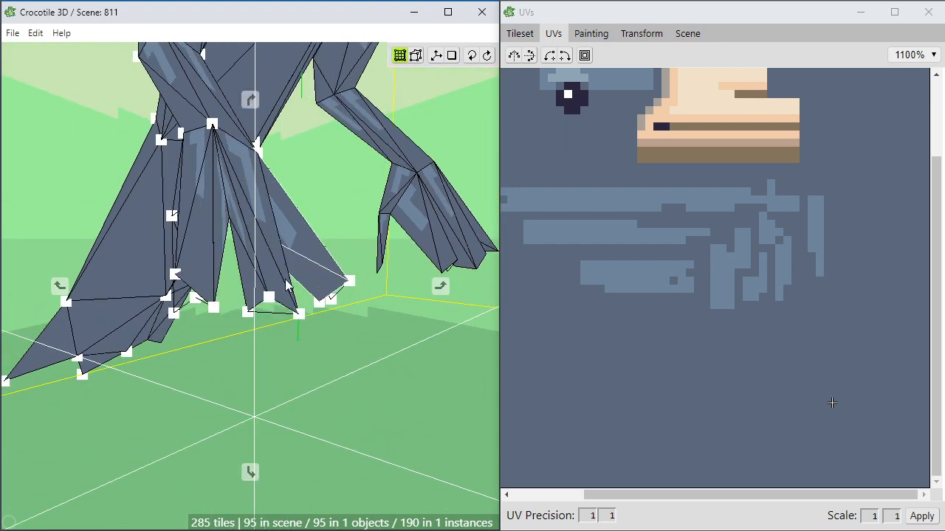
{"action": "middle_click_drag", "start_coordinate": [287, 286], "coordinate": [266, 287]}
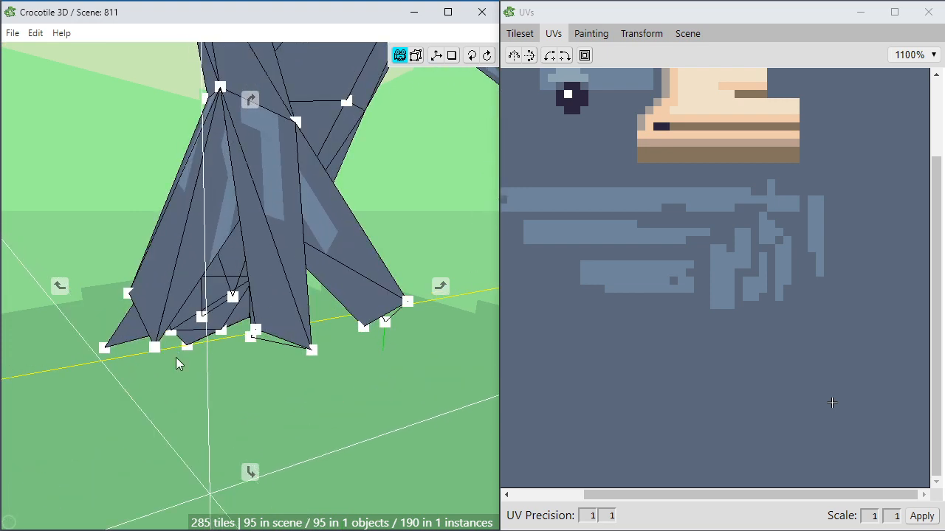
{"action": "middle_click_drag", "start_coordinate": [175, 358], "coordinate": [240, 358]}
{"action": "left_click", "coordinate": [76, 322]}
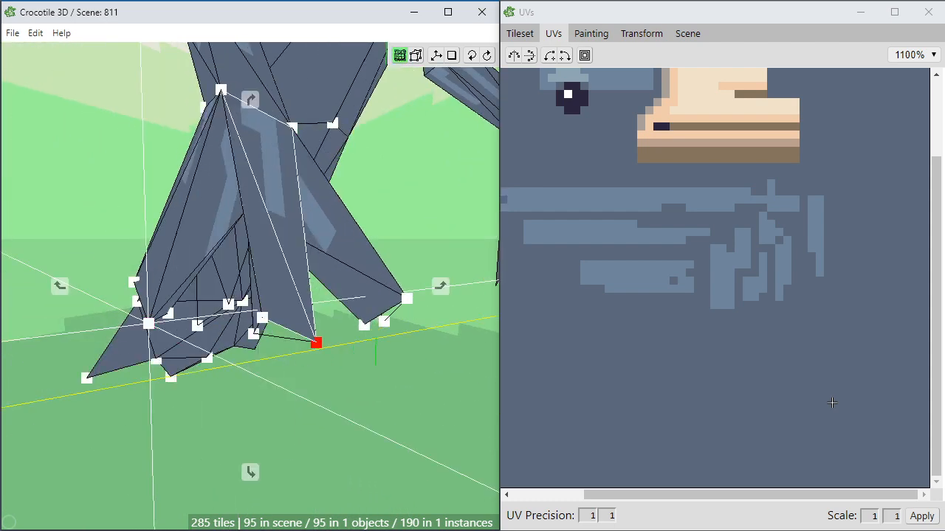
{"action": "middle_click_drag", "start_coordinate": [406, 338], "coordinate": [324, 337]}
{"action": "scroll", "coordinate": [324, 337], "scroll_direction": "down", "scroll_amount": 5}
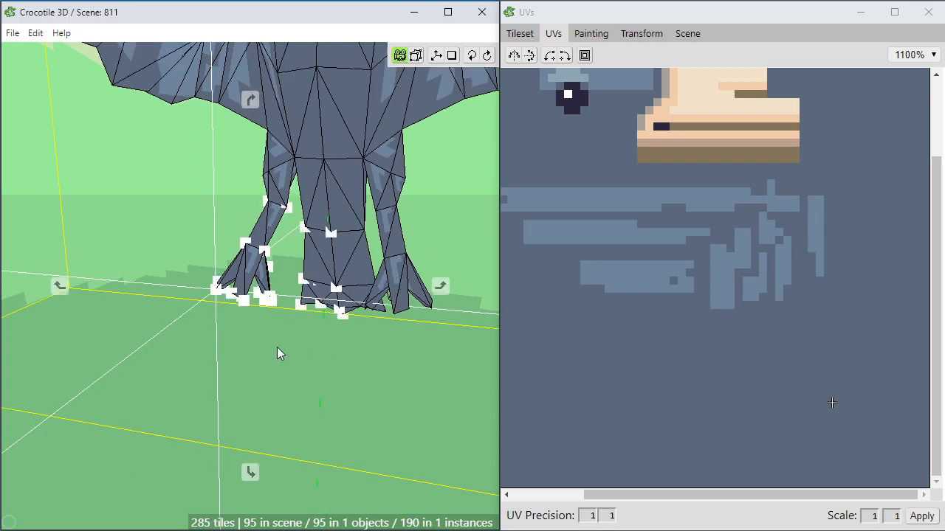
{"action": "scroll", "coordinate": [277, 348], "scroll_direction": "up", "scroll_amount": 6}
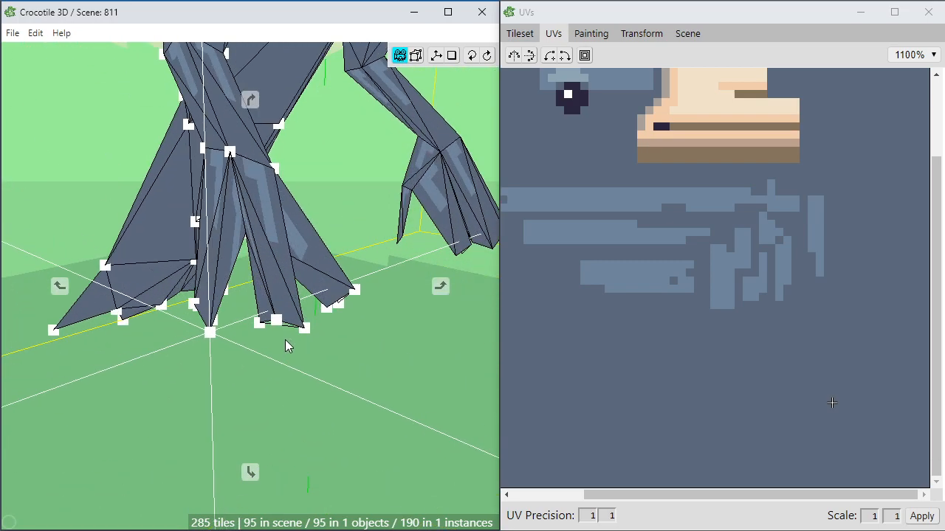
{"action": "middle_click_drag", "start_coordinate": [285, 339], "coordinate": [113, 353]}
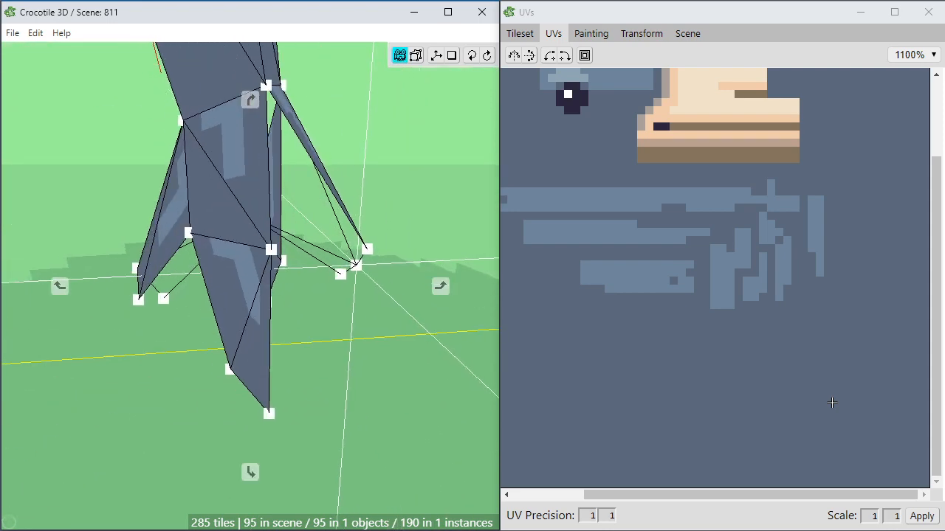
Duplicate the rear toe's upper and lower faces and shift the copies to its open side.
{"action": "left_click", "coordinate": [217, 186]}
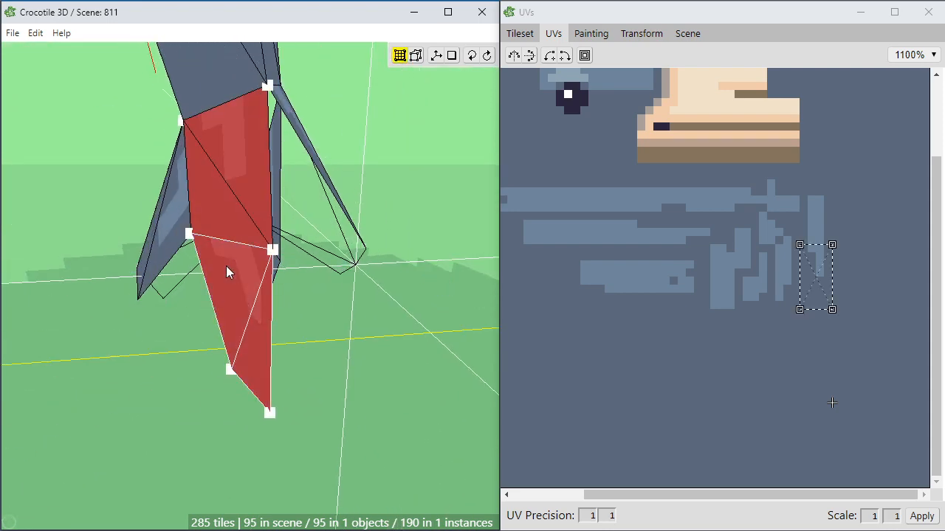
{"action": "key", "text": "ctrl+v"}
{"action": "key", "text": "d"}
{"action": "key", "text": "d"}
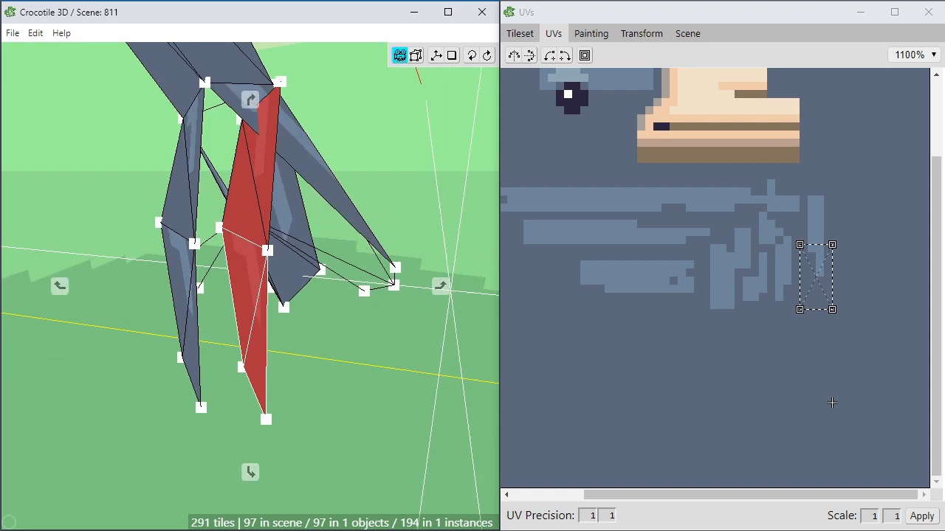
Attach the copies' near corners to the rear toe's knuckle and the ankle, and lower the free upper corner toward the front toes.
{"action": "key", "text": "Escape"}
{"action": "key", "text": "s"}
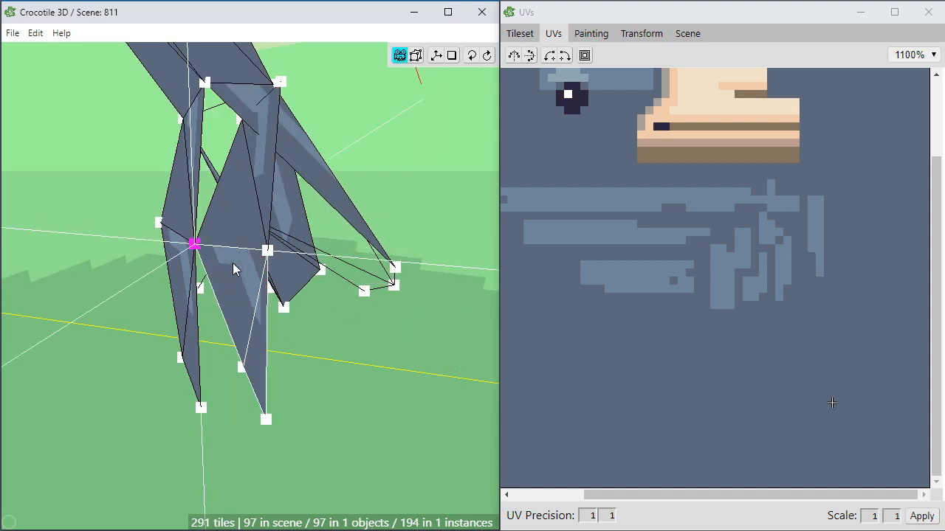
{"action": "key", "text": "Escape"}
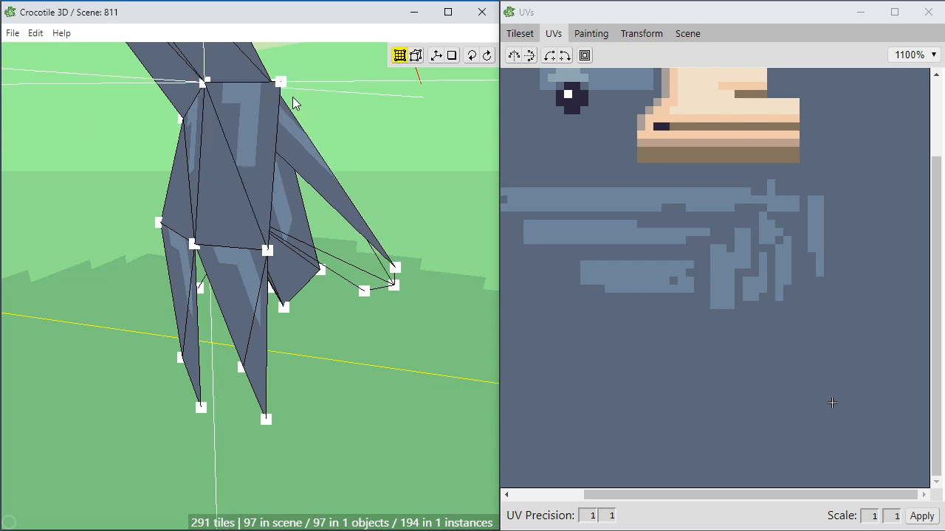
{"action": "key", "text": "s"}
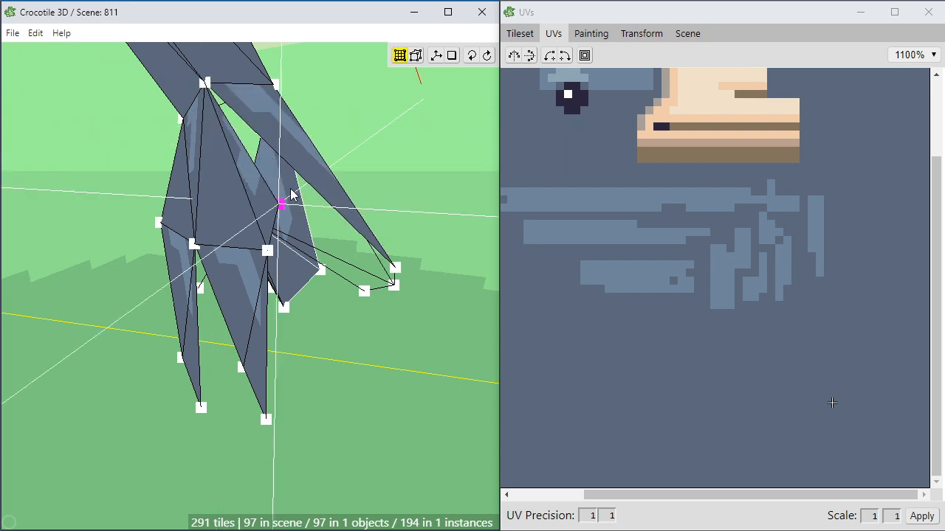
Flip the diagonal of the copied upper face beside the rear toe.
{"action": "key", "text": "space"}
{"action": "left_click_drag", "start_coordinate": [291, 194], "coordinate": [347, 111]}
{"action": "middle_click_drag", "start_coordinate": [347, 111], "coordinate": [308, 323]}
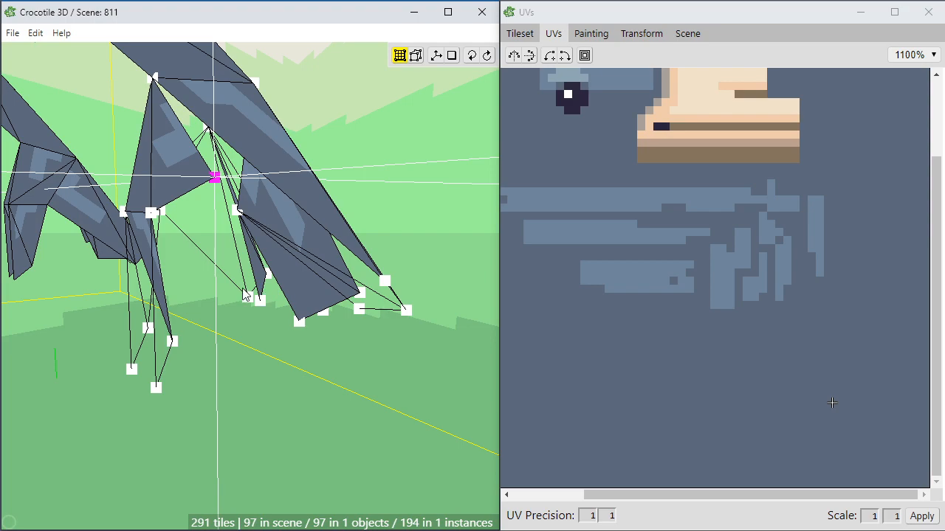
{"action": "middle_click_drag", "start_coordinate": [243, 291], "coordinate": [221, 217]}
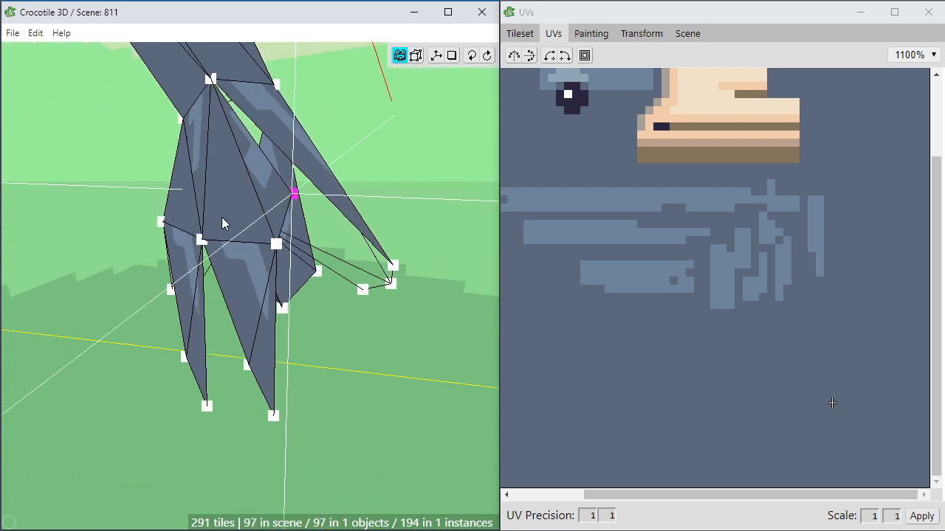
{"action": "left_click", "coordinate": [262, 213]}
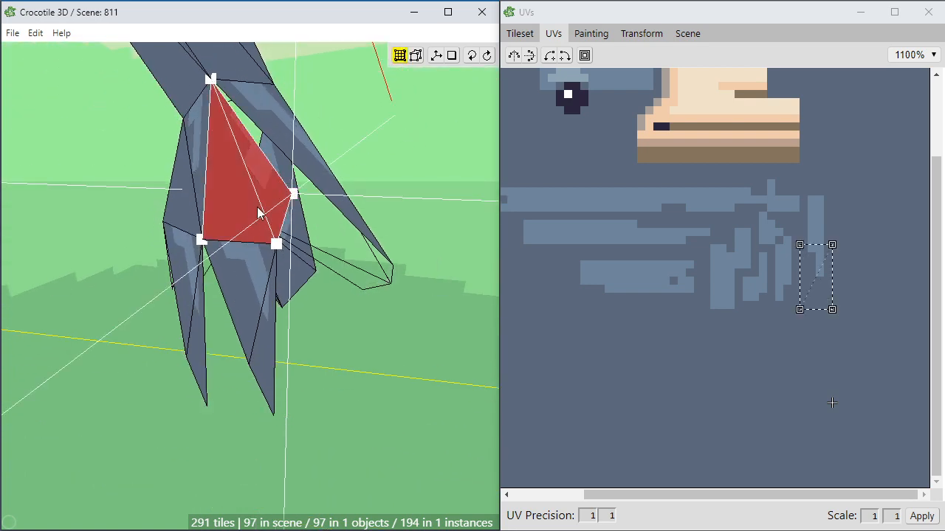
{"action": "middle_click_drag", "start_coordinate": [253, 251], "coordinate": [247, 252]}
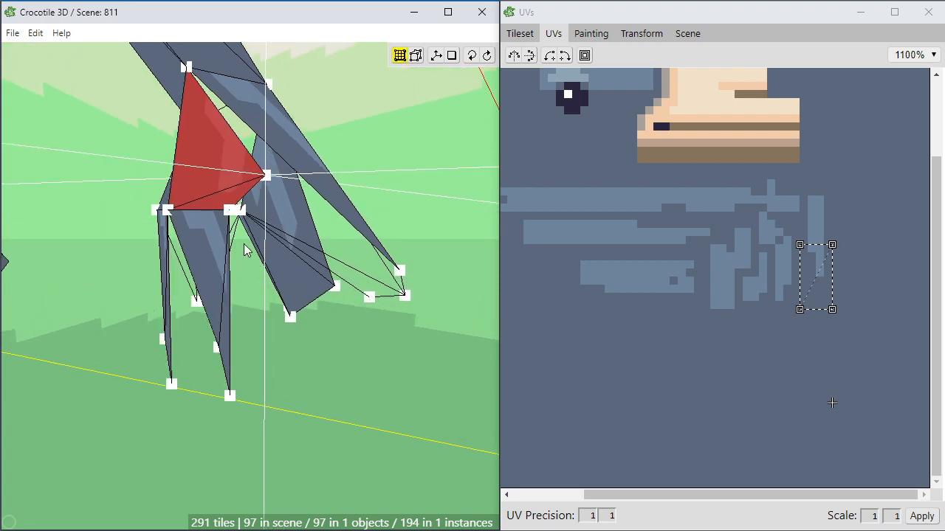
Move the shared corner of the rear toe's two copied side faces downward, and attach the lower face's bottom corner to the toe's tip.
{"action": "left_click", "coordinate": [245, 251]}
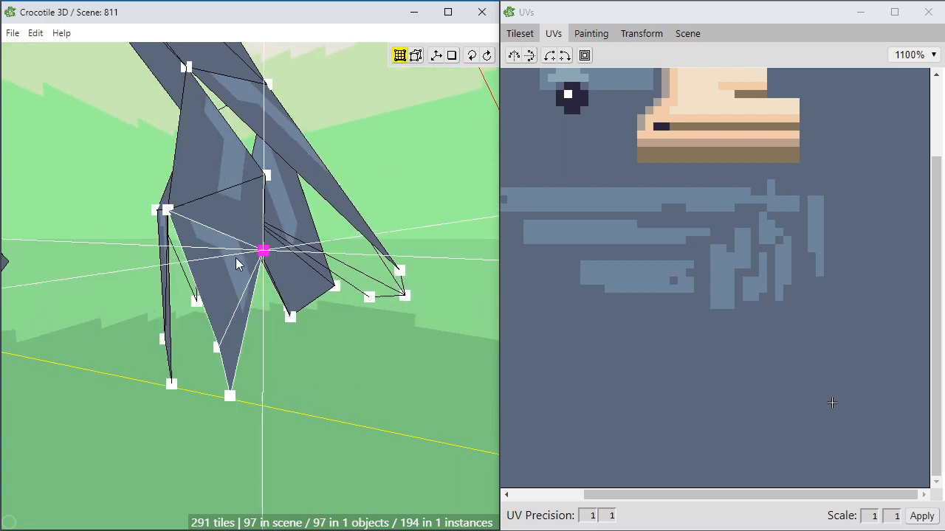
{"action": "mouse_move", "coordinate": [243, 295]}
{"action": "middle_mouse_down"}
{"action": "mouse_move", "coordinate": [268, 341]}
{"action": "mouse_move", "coordinate": [280, 325]}
{"action": "mouse_move", "coordinate": [232, 289]}
{"action": "middle_mouse_up"}
{"action": "left_click_drag", "start_coordinate": [217, 348], "coordinate": [181, 385]}
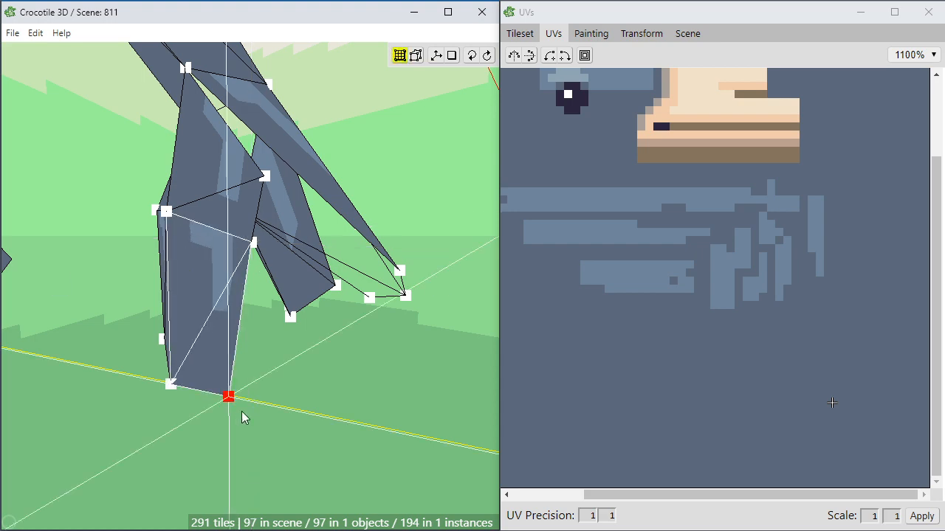
Pull the outer tip corner of the rear toe's lower side face in close to the tip to narrow the toe's end.
{"action": "middle_click_drag", "start_coordinate": [241, 411], "coordinate": [163, 385]}
{"action": "key", "text": "d"}
{"action": "key", "text": "d"}
{"action": "key", "text": "d"}
{"action": "key", "text": "d"}
{"action": "middle_click_drag", "start_coordinate": [268, 410], "coordinate": [182, 408]}
{"action": "key", "text": "d"}
{"action": "key", "text": "d"}
{"action": "key", "text": "d"}
{"action": "middle_click_drag", "start_coordinate": [308, 396], "coordinate": [289, 330]}
{"action": "left_click", "coordinate": [346, 396]}
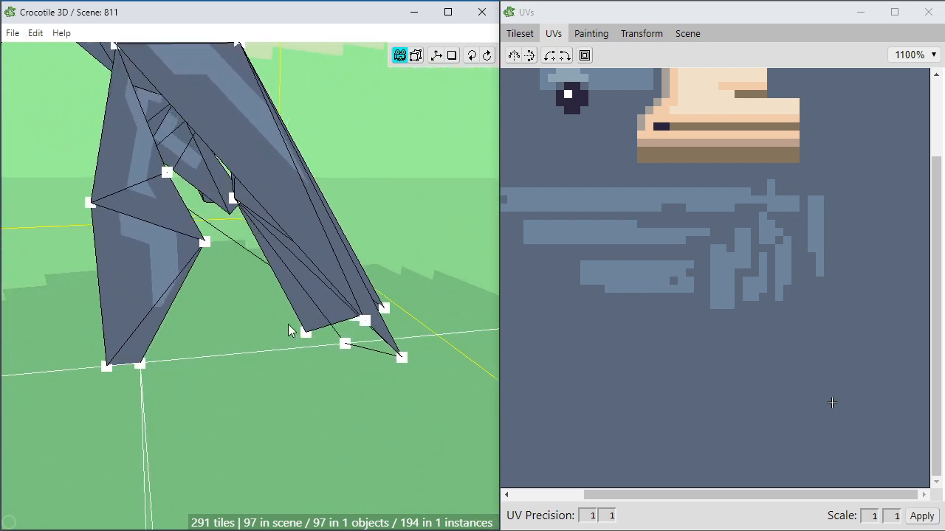
Pull the shared knuckle corner of the rear toe's side faces inward, beneath the upper face's free corner.
{"action": "left_click", "coordinate": [206, 243]}
{"action": "key", "text": "a"}
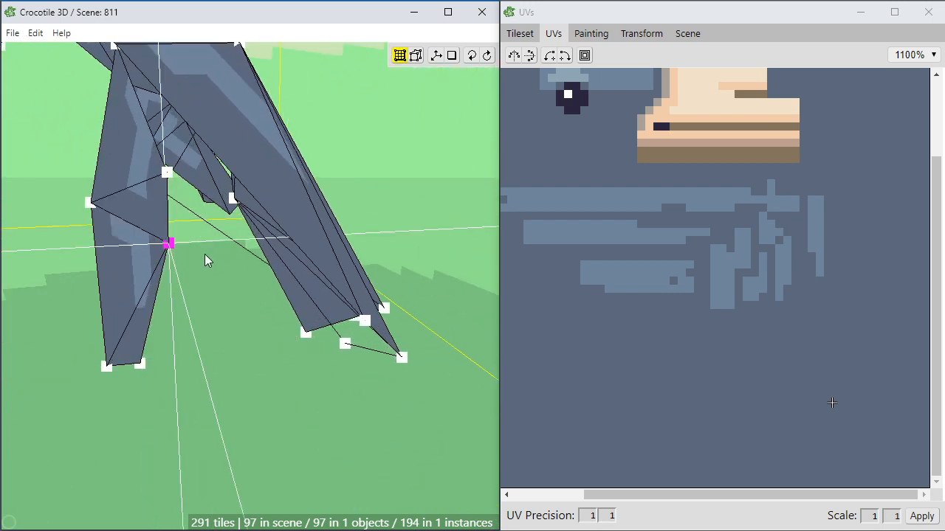
{"action": "key", "text": "a"}
{"action": "key", "text": "d"}
{"action": "left_click", "coordinate": [205, 254]}
{"action": "key", "text": "space"}
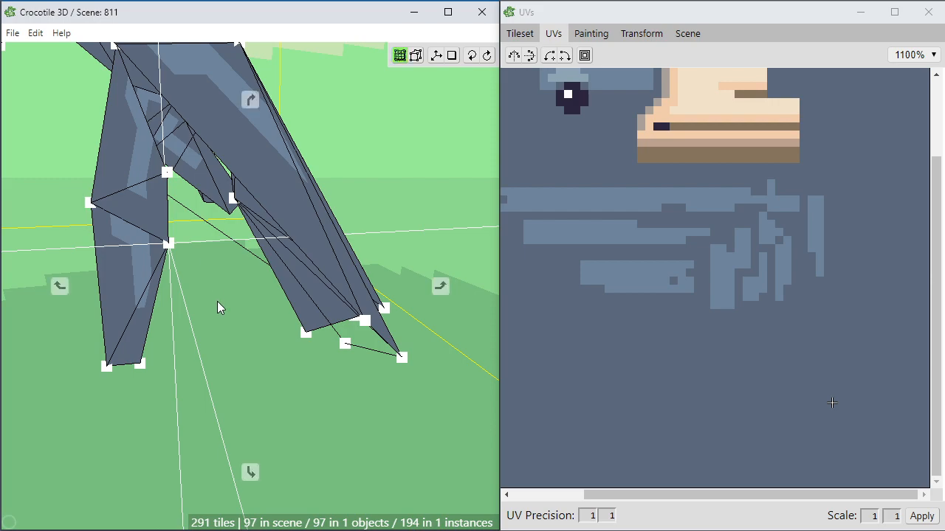
Attach the free corner of the rear toe's upper side face to the junction beneath the front toes.
{"action": "middle_click_drag", "start_coordinate": [216, 301], "coordinate": [185, 258]}
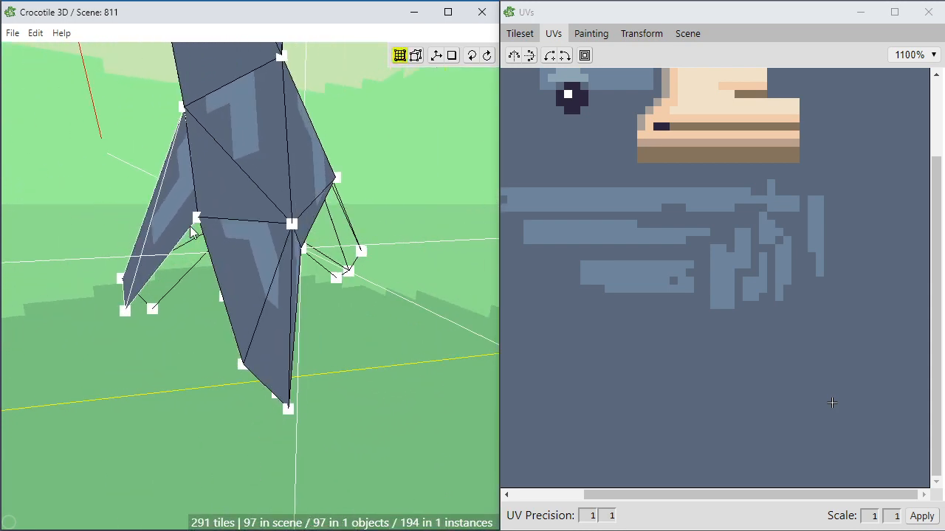
{"action": "left_click_drag", "start_coordinate": [198, 219], "coordinate": [306, 281]}
{"action": "mouse_move", "coordinate": [321, 293]}
{"action": "middle_mouse_down"}
{"action": "mouse_move", "coordinate": [270, 292]}
{"action": "mouse_move", "coordinate": [310, 255]}
{"action": "mouse_move", "coordinate": [291, 217]}
{"action": "mouse_move", "coordinate": [317, 177]}
{"action": "mouse_move", "coordinate": [280, 244]}
{"action": "mouse_move", "coordinate": [207, 273]}
{"action": "mouse_move", "coordinate": [296, 236]}
{"action": "mouse_move", "coordinate": [317, 214]}
{"action": "mouse_move", "coordinate": [214, 273]}
{"action": "mouse_move", "coordinate": [288, 228]}
{"action": "mouse_move", "coordinate": [310, 199]}
{"action": "mouse_move", "coordinate": [296, 251]}
{"action": "mouse_move", "coordinate": [318, 302]}
{"action": "mouse_move", "coordinate": [309, 299]}
{"action": "mouse_move", "coordinate": [331, 285]}
{"action": "middle_mouse_up"}
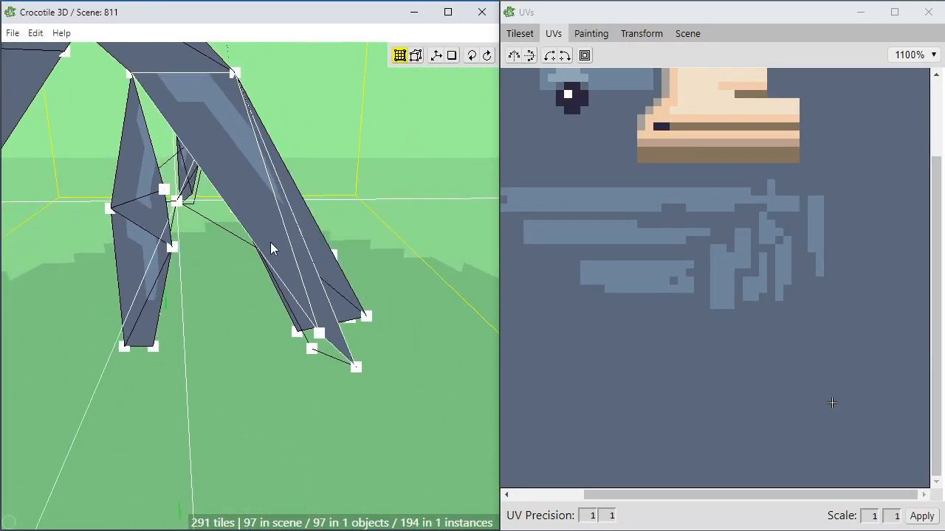
{"action": "middle_click_drag", "start_coordinate": [270, 248], "coordinate": [269, 285]}
{"action": "left_click", "coordinate": [266, 207]}
{"action": "middle_click_drag", "start_coordinate": [343, 316], "coordinate": [221, 204]}
{"action": "left_click", "coordinate": [221, 205]}
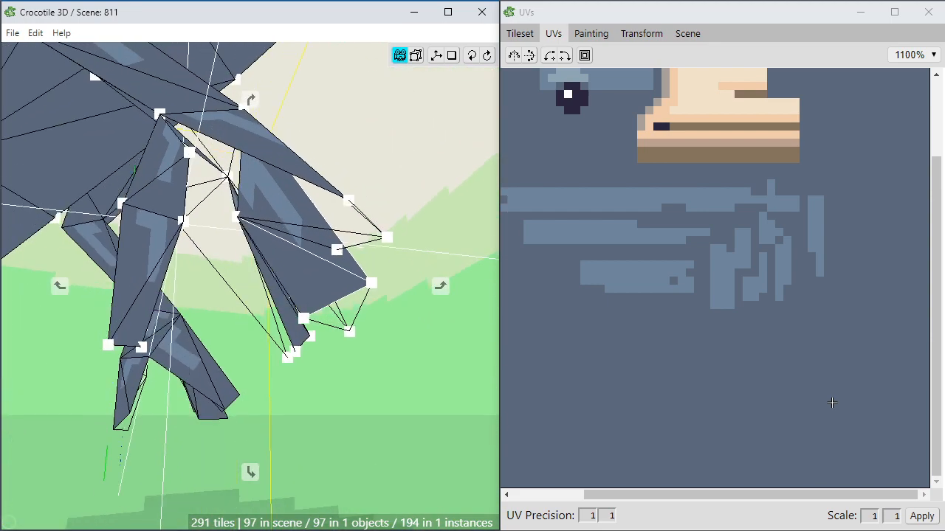
{"action": "middle_click_drag", "start_coordinate": [202, 132], "coordinate": [241, 162]}
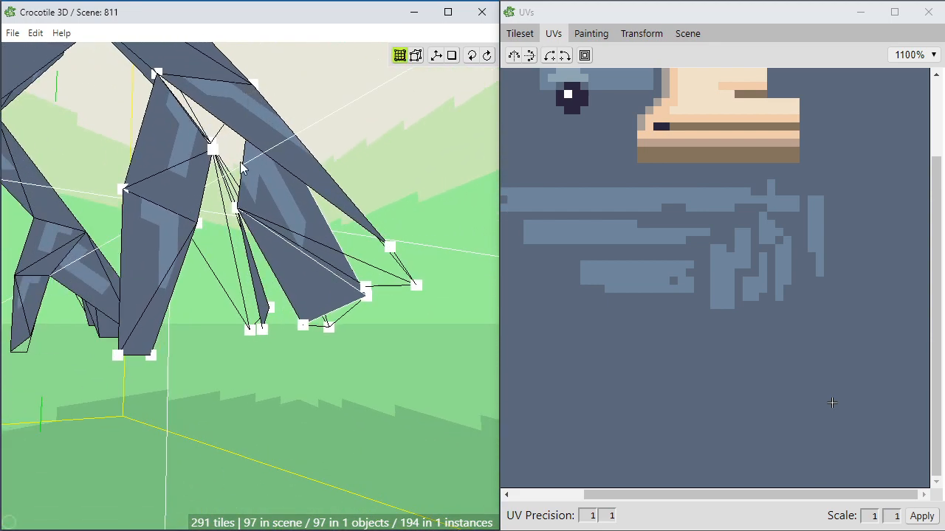
{"action": "middle_click_drag", "start_coordinate": [170, 199], "coordinate": [204, 206]}
{"action": "left_click", "coordinate": [214, 201]}
{"action": "key", "text": "f"}
{"action": "key", "text": "Escape"}
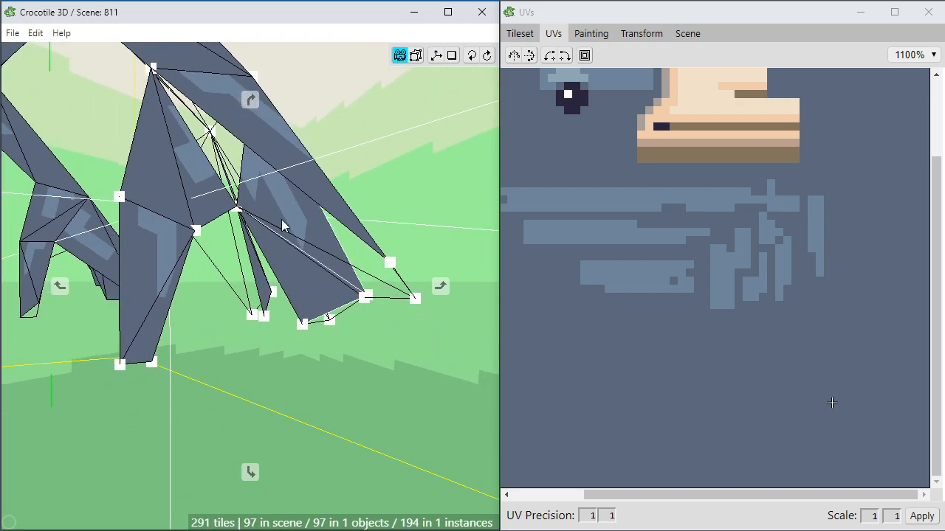
Duplicate a front toe's top face and attach the copy's upper corners to the ankle and the toe's tip along the open side.
{"action": "middle_click_drag", "start_coordinate": [211, 132], "coordinate": [248, 131]}
{"action": "left_click", "coordinate": [311, 200]}
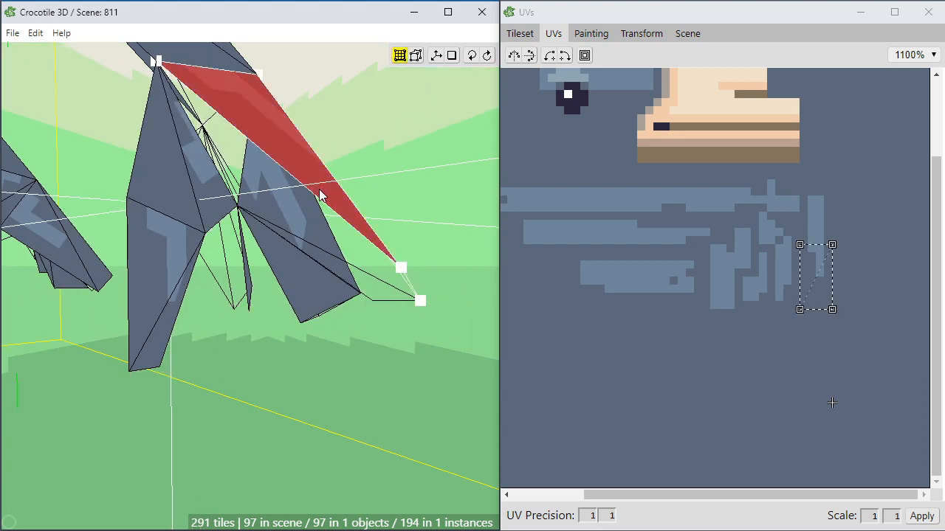
{"action": "middle_click_drag", "start_coordinate": [318, 189], "coordinate": [268, 233]}
{"action": "key", "text": "q"}
{"action": "key", "text": "q"}
{"action": "key", "text": "q"}
{"action": "key", "text": "q"}
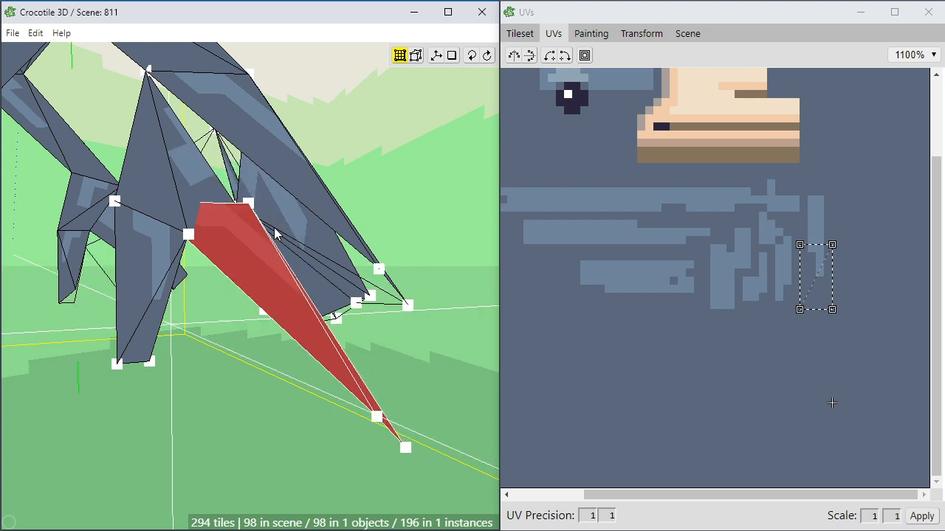
{"action": "left_click_drag", "start_coordinate": [274, 228], "coordinate": [151, 80]}
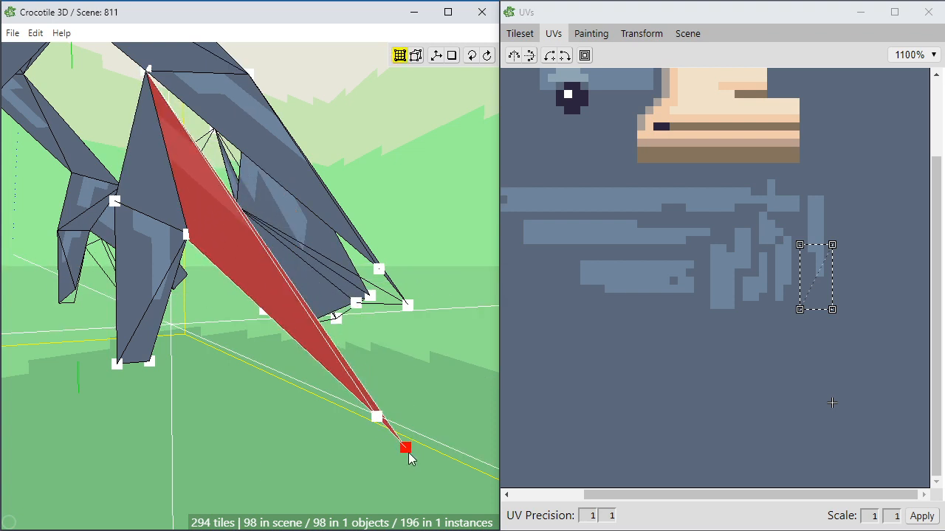
{"action": "left_click_drag", "start_coordinate": [389, 366], "coordinate": [380, 270]}
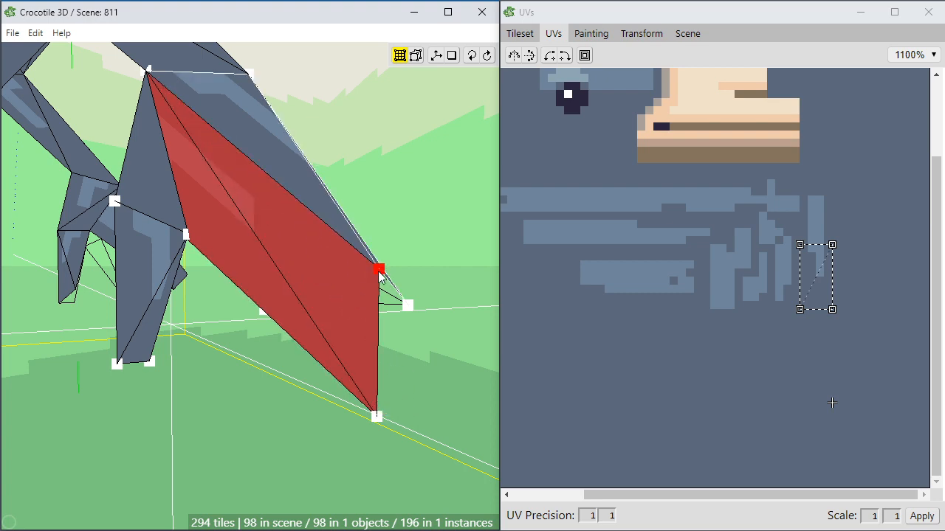
Attach the near lower corner of the copied front toe face to the junction beneath the toes.
{"action": "key", "text": "Escape"}
{"action": "key", "text": "space"}
{"action": "left_click_drag", "start_coordinate": [275, 296], "coordinate": [383, 296]}
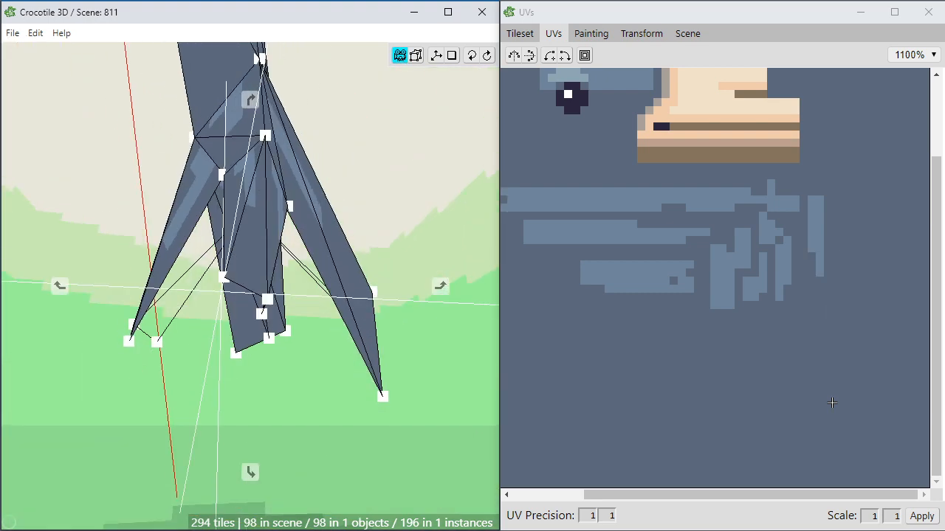
{"action": "right_click_drag", "start_coordinate": [274, 312], "coordinate": [384, 312]}
{"action": "left_click", "coordinate": [290, 273]}
{"action": "left_click_drag", "start_coordinate": [290, 273], "coordinate": [162, 166]}
{"action": "key", "text": "space"}
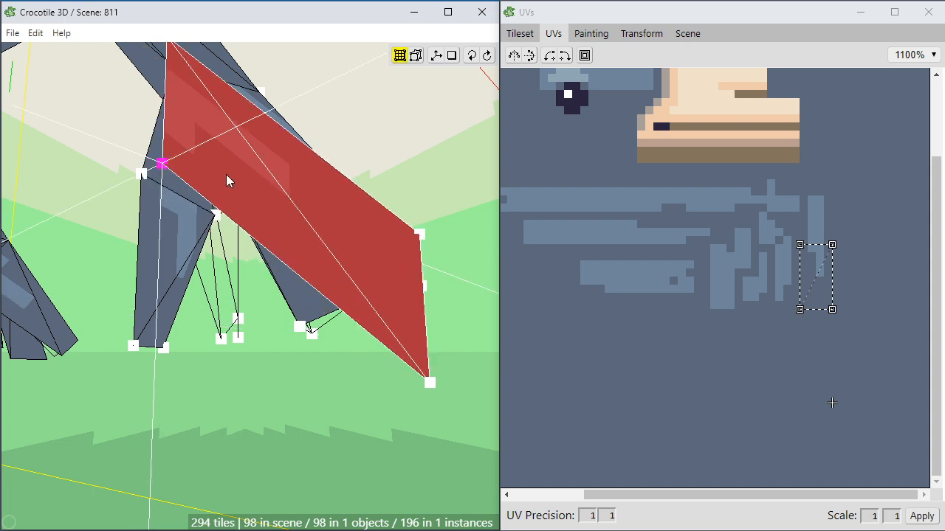
{"action": "key", "text": "d"}
{"action": "key", "text": "w"}
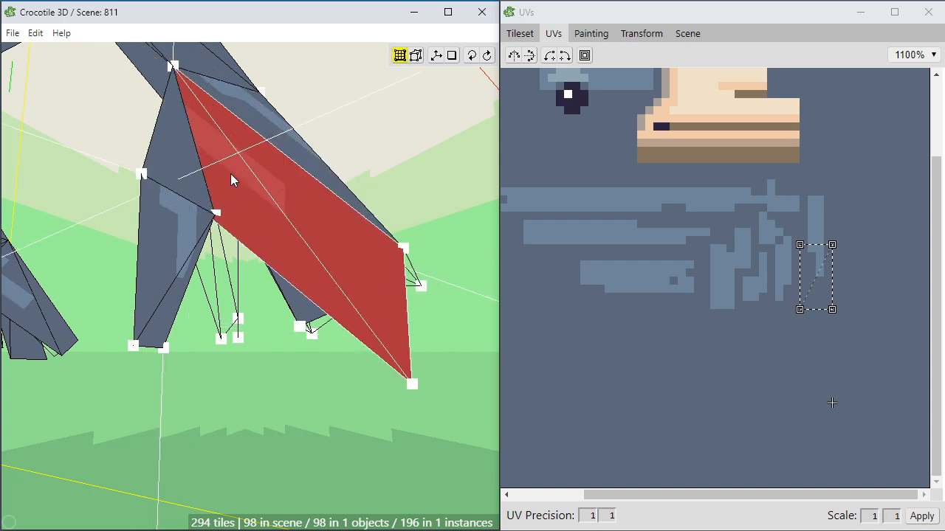
{"action": "left_click", "coordinate": [233, 188]}
{"action": "key", "text": "w"}
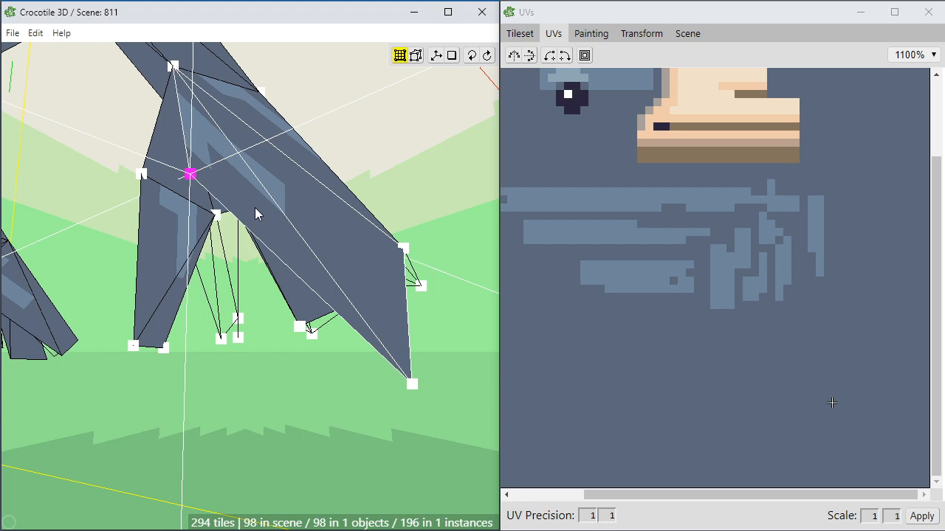
{"action": "key", "text": "d"}
{"action": "key", "text": "s"}
{"action": "key", "text": "q"}
{"action": "key", "text": "d"}
{"action": "key", "text": "space"}
Attach the remaining outer corner of the copied face to the lower edge of the front toe's tip.
{"action": "left_click_drag", "start_coordinate": [254, 213], "coordinate": [251, 256]}
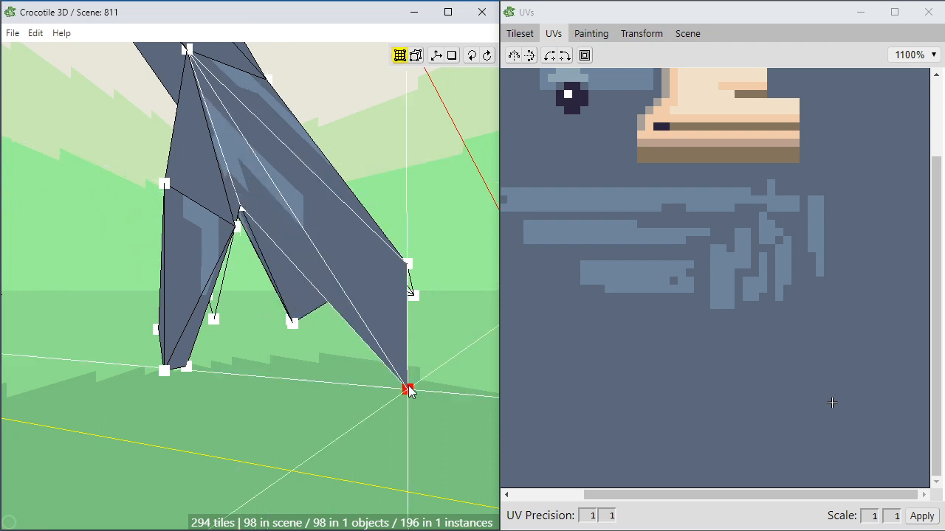
{"action": "key", "text": "a"}
{"action": "key", "text": "a"}
{"action": "key", "text": "e"}
{"action": "key", "text": "e"}
{"action": "key", "text": "e"}
{"action": "key", "text": "e"}
{"action": "key", "text": "q"}
{"action": "key", "text": "space"}
{"action": "left_click_drag", "start_coordinate": [408, 388], "coordinate": [354, 295]}
{"action": "key", "text": "space"}
{"action": "right_click_drag", "start_coordinate": [354, 295], "coordinate": [313, 353]}
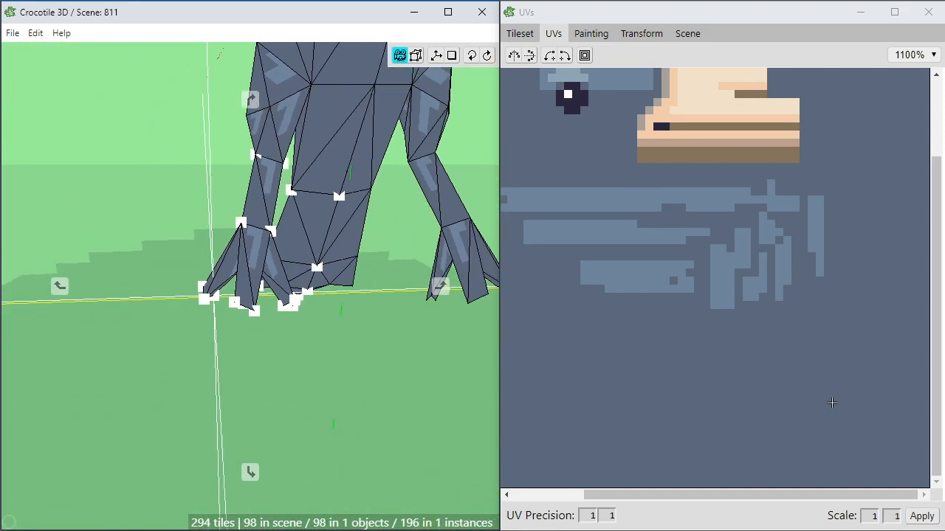
Examine the whole bird and its feet from the back, front and side, checking the toes' proportions.
{"action": "scroll", "coordinate": [346, 331], "scroll_direction": "down", "scroll_amount": 3}
{"action": "middle_click_drag", "start_coordinate": [282, 344], "coordinate": [235, 430]}
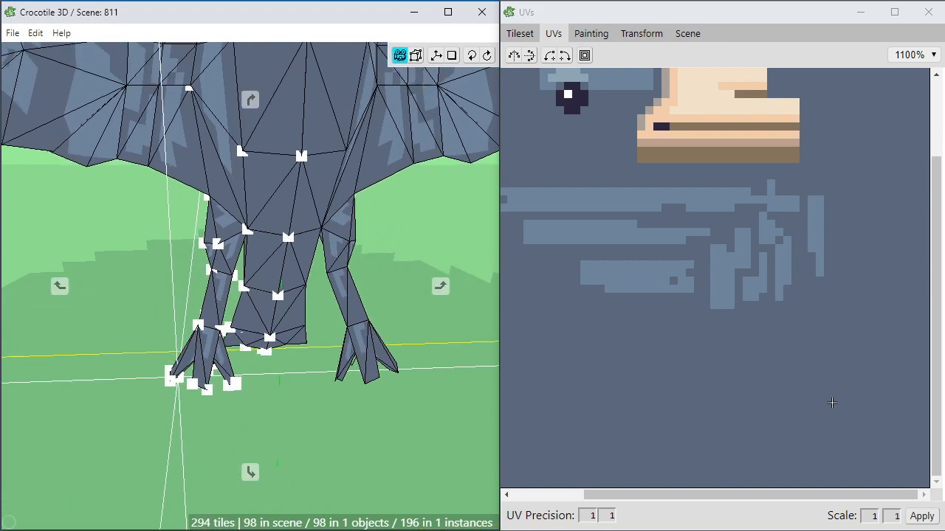
{"action": "middle_click_drag", "start_coordinate": [351, 184], "coordinate": [347, 217]}
{"action": "right_click_drag", "start_coordinate": [341, 267], "coordinate": [318, 270]}
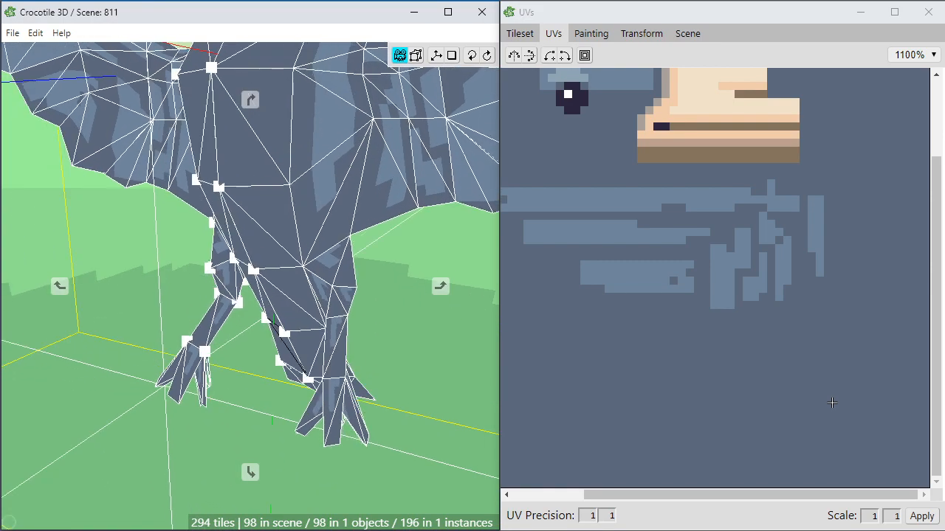
{"action": "scroll", "coordinate": [338, 300], "scroll_direction": "down", "scroll_amount": 3}
{"action": "middle_click_drag", "start_coordinate": [337, 300], "coordinate": [343, 388]}
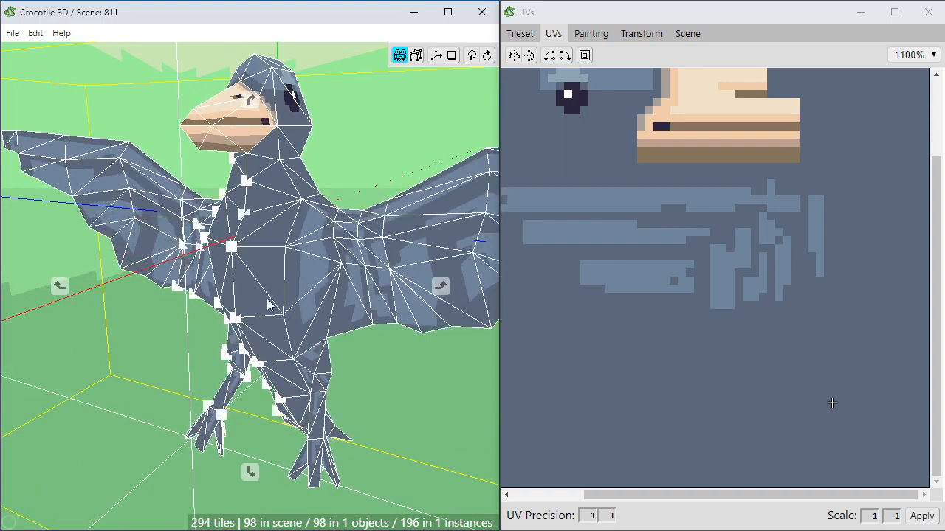
{"action": "right_click_drag", "start_coordinate": [267, 304], "coordinate": [251, 292]}
{"action": "scroll", "coordinate": [293, 369], "scroll_direction": "up", "scroll_amount": 3}
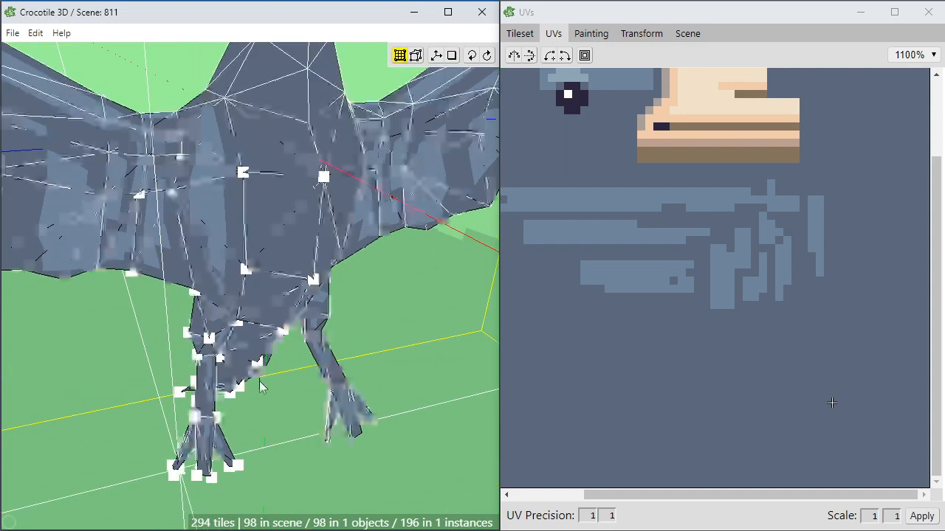
{"action": "scroll", "coordinate": [307, 459], "scroll_direction": "up", "scroll_amount": 3}
{"action": "scroll", "coordinate": [287, 508], "scroll_direction": "down", "scroll_amount": 2}
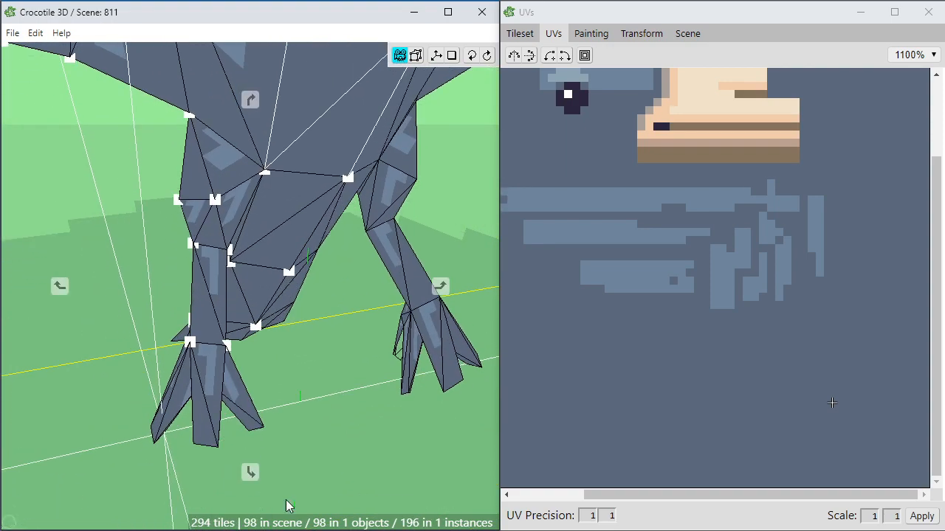
{"action": "scroll", "coordinate": [290, 448], "scroll_direction": "up", "scroll_amount": 2}
{"action": "right_click_drag", "start_coordinate": [290, 447], "coordinate": [301, 442]}
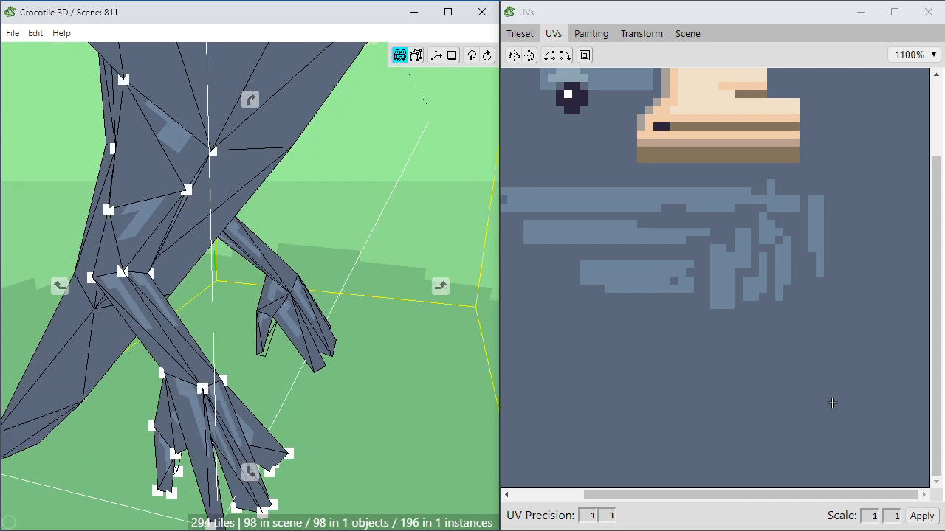
{"action": "middle_click_drag", "start_coordinate": [301, 442], "coordinate": [307, 439]}
{"action": "right_click_drag", "start_coordinate": [238, 388], "coordinate": [225, 396]}
{"action": "middle_click_drag", "start_coordinate": [264, 402], "coordinate": [266, 400]}
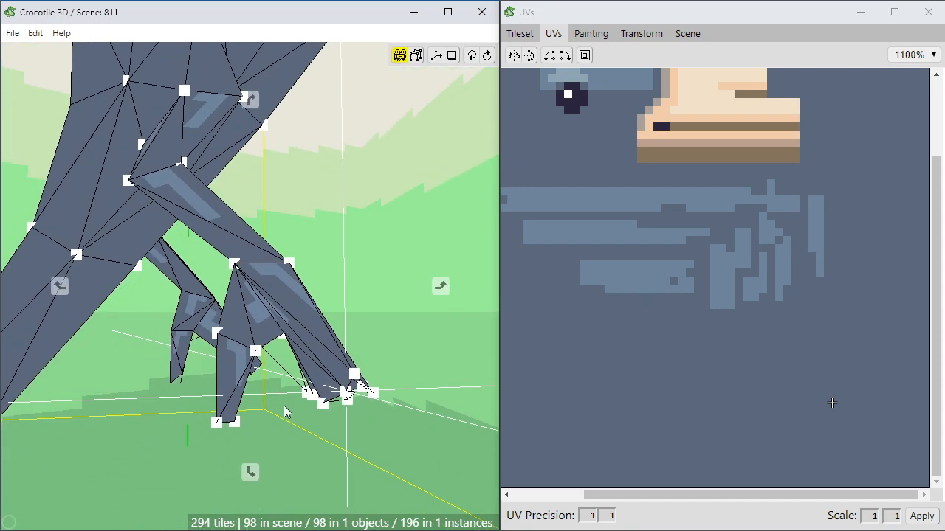
{"action": "scroll", "coordinate": [285, 413], "scroll_direction": "up", "scroll_amount": 2}
{"action": "right_click_drag", "start_coordinate": [294, 428], "coordinate": [357, 392]}
Select the tip corners of the three front toes and adjust their height slightly above the ground.
{"action": "key", "text": "space"}
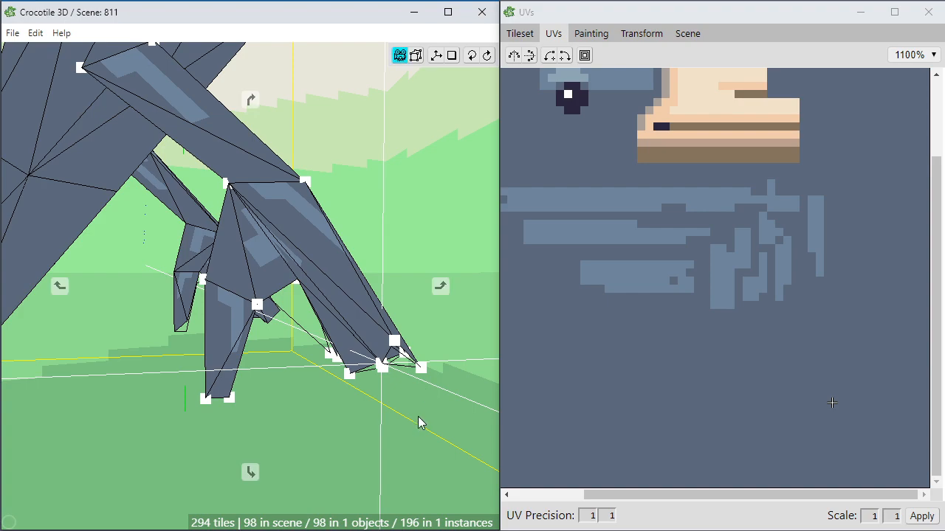
{"action": "left_click_drag", "start_coordinate": [244, 446], "coordinate": [306, 429]}
{"action": "key", "text": "space"}
{"action": "left_click_drag", "start_coordinate": [409, 320], "coordinate": [408, 321]}
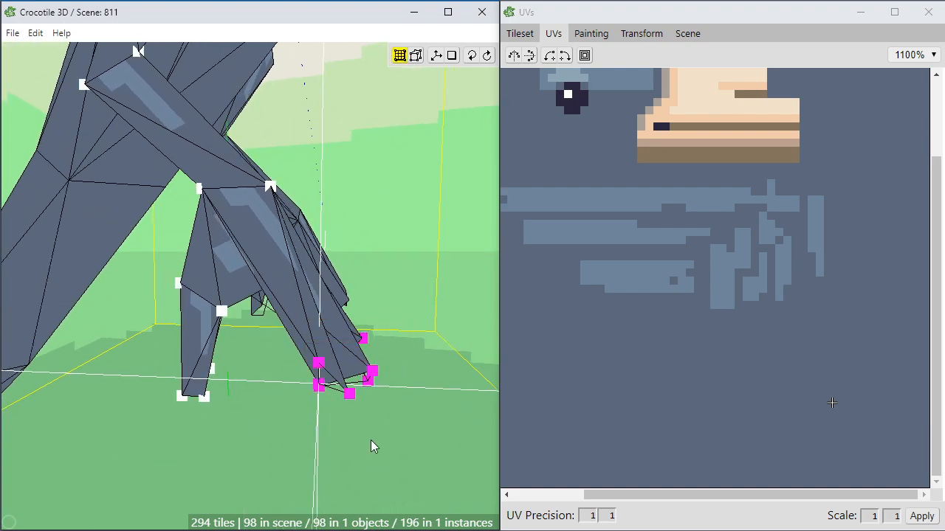
{"action": "key", "text": "space"}
{"action": "mouse_move", "coordinate": [370, 440]}
{"action": "left_mouse_down"}
{"action": "mouse_move", "coordinate": [177, 435]}
{"action": "mouse_move", "coordinate": [166, 426]}
{"action": "mouse_move", "coordinate": [364, 454]}
{"action": "left_mouse_up"}
{"action": "key", "text": "space"}
{"action": "key", "text": "ctrl+z"}
{"action": "key", "text": "ctrl+y"}
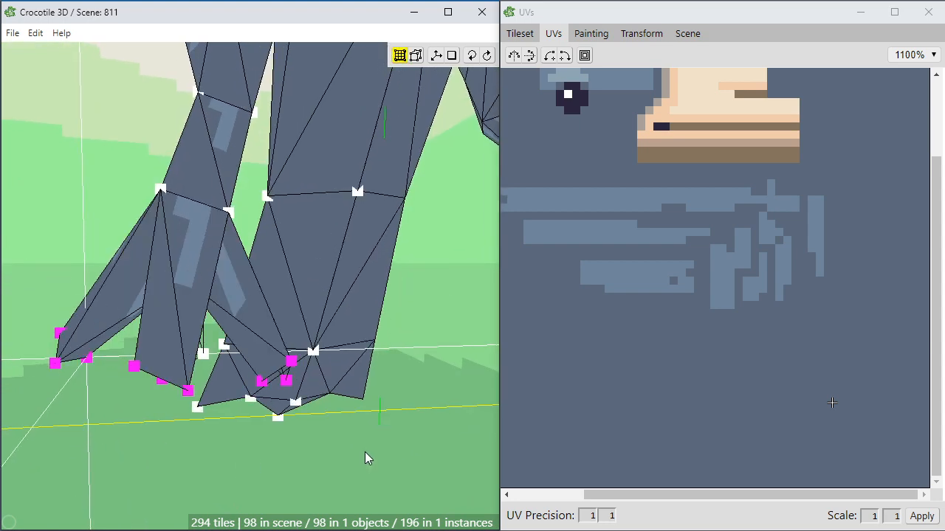
{"action": "key", "text": "r"}
{"action": "key", "text": "r"}
{"action": "key", "text": "r"}
{"action": "key", "text": "space"}
{"action": "left_click_drag", "start_coordinate": [334, 442], "coordinate": [314, 437]}
{"action": "key", "text": "space"}
{"action": "key", "text": "f"}
{"action": "key", "text": "f"}
{"action": "key", "text": "f"}
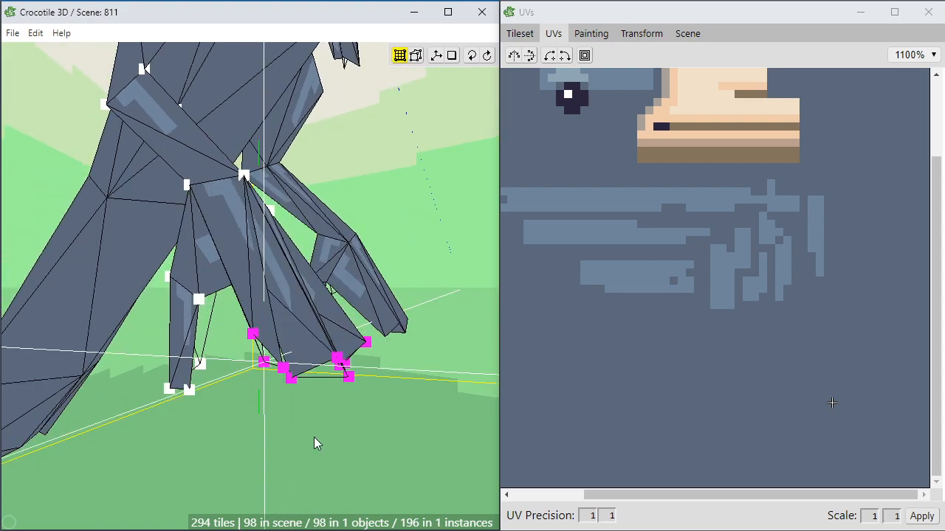
Try raising the front toes' tips to about the height of the rear toe's knuckle, and lower them again toward the ground.
{"action": "key", "text": "r"}
{"action": "key", "text": "r"}
{"action": "key", "text": "r"}
{"action": "key", "text": "r"}
{"action": "key", "text": "space"}
{"action": "left_click_drag", "start_coordinate": [313, 436], "coordinate": [162, 428]}
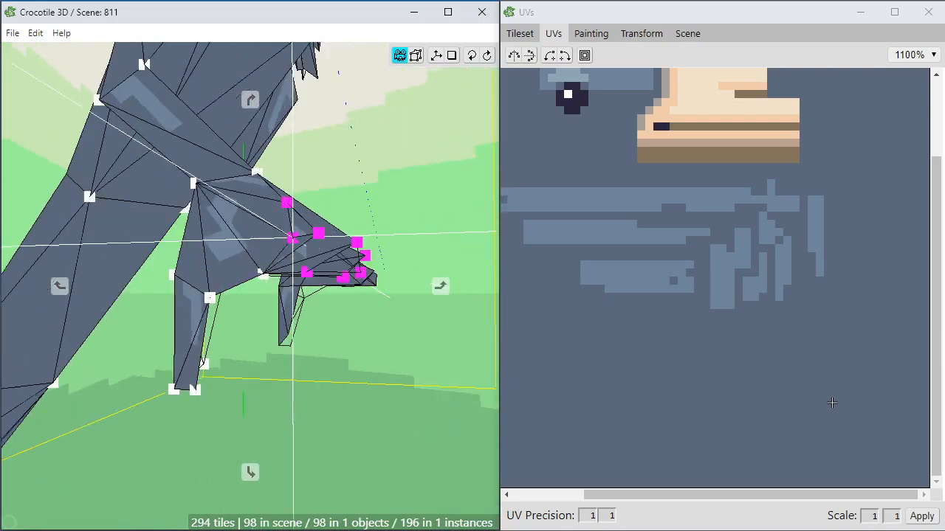
{"action": "left_click_drag", "start_coordinate": [280, 397], "coordinate": [332, 398]}
{"action": "key", "text": "f"}
{"action": "key", "text": "f"}
{"action": "key", "text": "f"}
{"action": "key", "text": "f"}
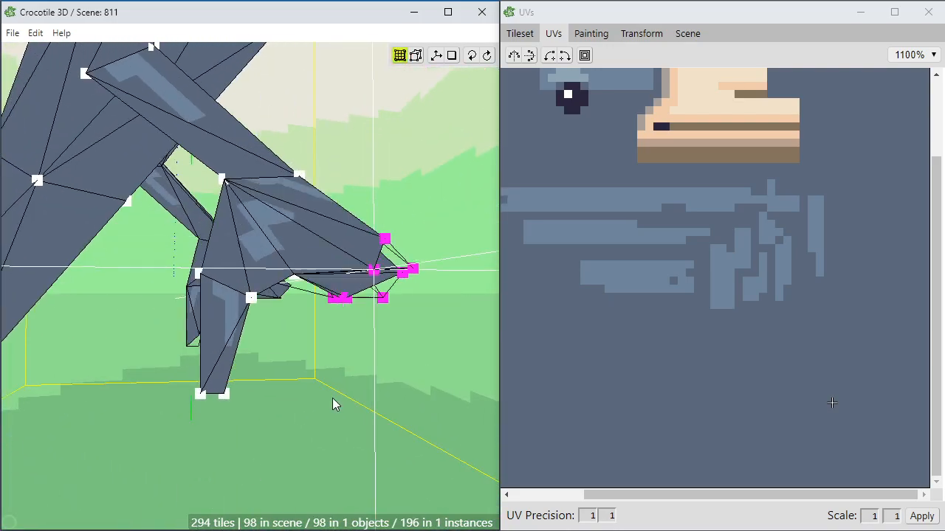
Examine the adjusted feet in proportion to the legs and the rest of the bird.
{"action": "left_click", "coordinate": [344, 390]}
{"action": "key", "text": "space"}
{"action": "left_click_drag", "start_coordinate": [457, 389], "coordinate": [341, 388]}
{"action": "scroll", "coordinate": [345, 362], "scroll_direction": "down", "scroll_amount": 4}
{"action": "scroll", "coordinate": [318, 383], "scroll_direction": "down", "scroll_amount": 4}
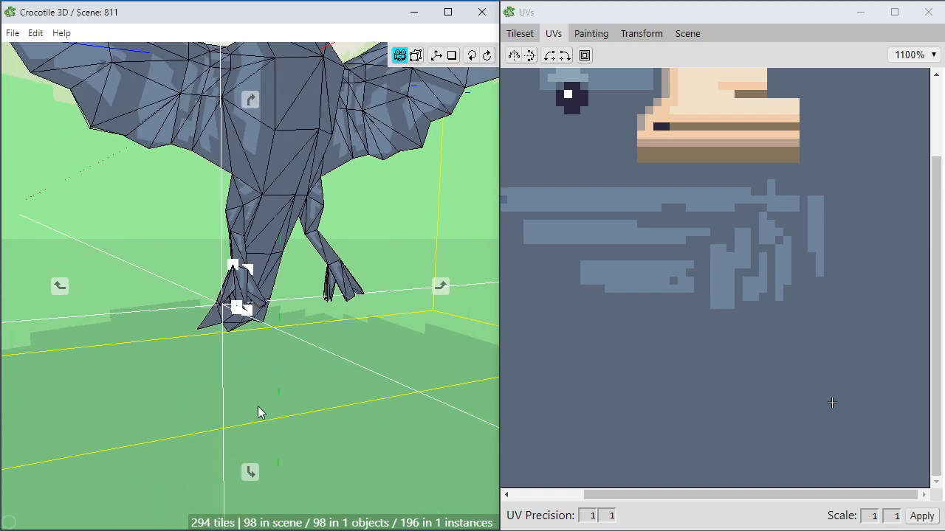
{"action": "left_click_drag", "start_coordinate": [285, 376], "coordinate": [347, 387]}
{"action": "scroll", "coordinate": [347, 388], "scroll_direction": "up", "scroll_amount": 1}
{"action": "right_click_drag", "start_coordinate": [246, 398], "coordinate": [242, 420]}
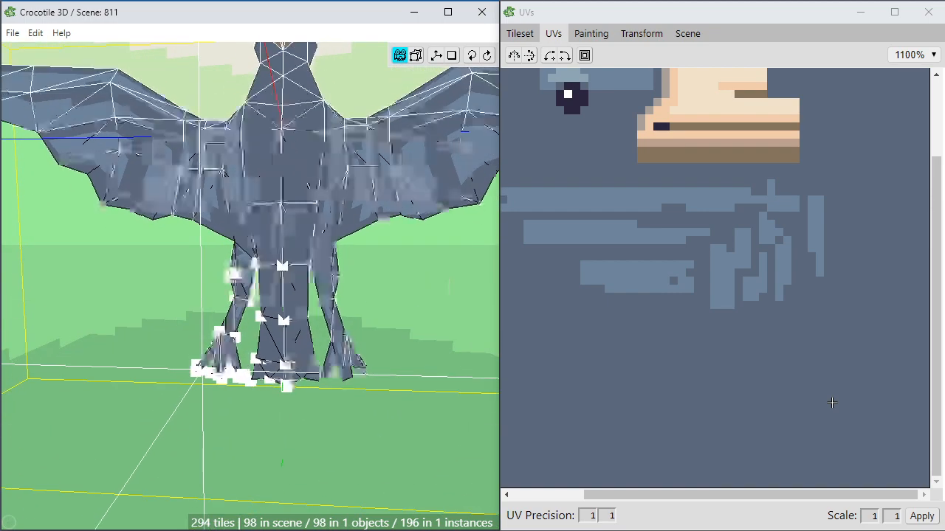
Examine the bird's legs and feet up close from the front, and the whole model from a distance.
{"action": "scroll", "coordinate": [213, 474], "scroll_direction": "up", "scroll_amount": 3}
{"action": "right_click_drag", "start_coordinate": [213, 474], "coordinate": [226, 472]}
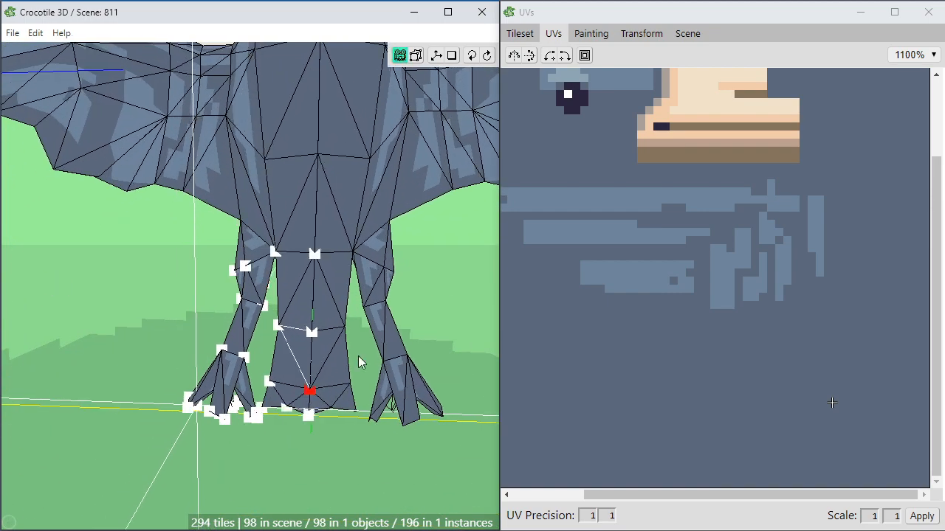
{"action": "scroll", "coordinate": [396, 252], "scroll_direction": "down", "scroll_amount": 2}
{"action": "right_click_drag", "start_coordinate": [347, 224], "coordinate": [310, 319]}
{"action": "left_click_drag", "start_coordinate": [221, 323], "coordinate": [326, 298]}
{"action": "scroll", "coordinate": [288, 223], "scroll_direction": "down", "scroll_amount": 3}
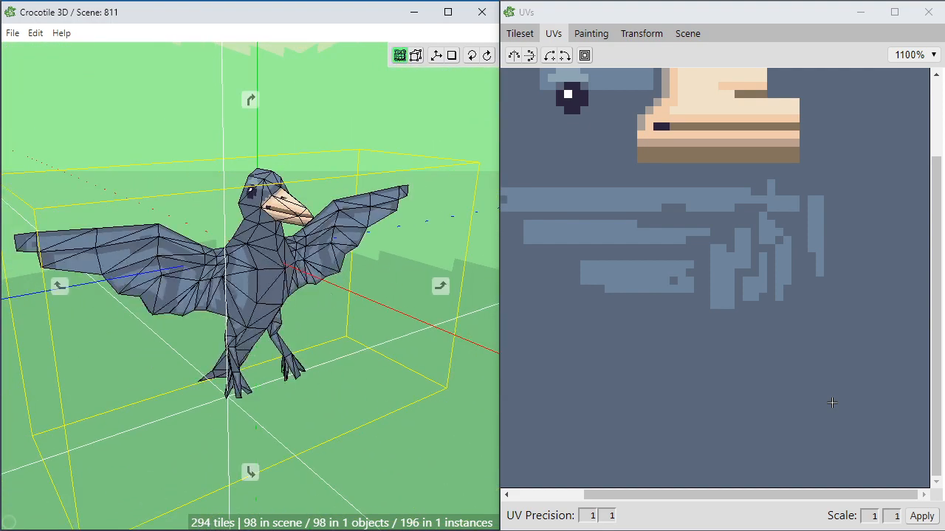
{"action": "right_click_drag", "start_coordinate": [281, 391], "coordinate": [316, 361]}
{"action": "scroll", "coordinate": [317, 361], "scroll_direction": "up", "scroll_amount": 2}
{"action": "right_click_drag", "start_coordinate": [361, 323], "coordinate": [337, 343]}
{"action": "scroll", "coordinate": [360, 320], "scroll_direction": "down", "scroll_amount": 2}
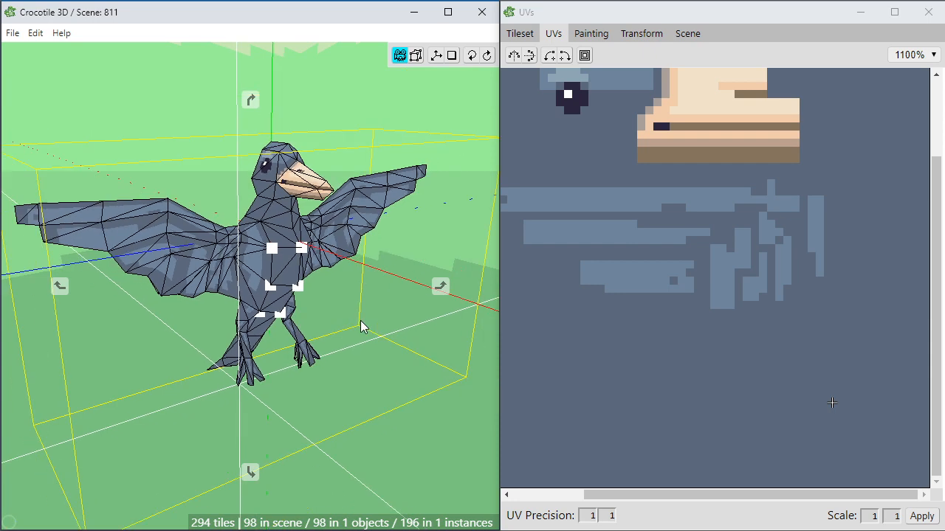
Leave editing of the bird with nothing selected and save the scene file.
{"action": "left_click", "coordinate": [422, 322]}
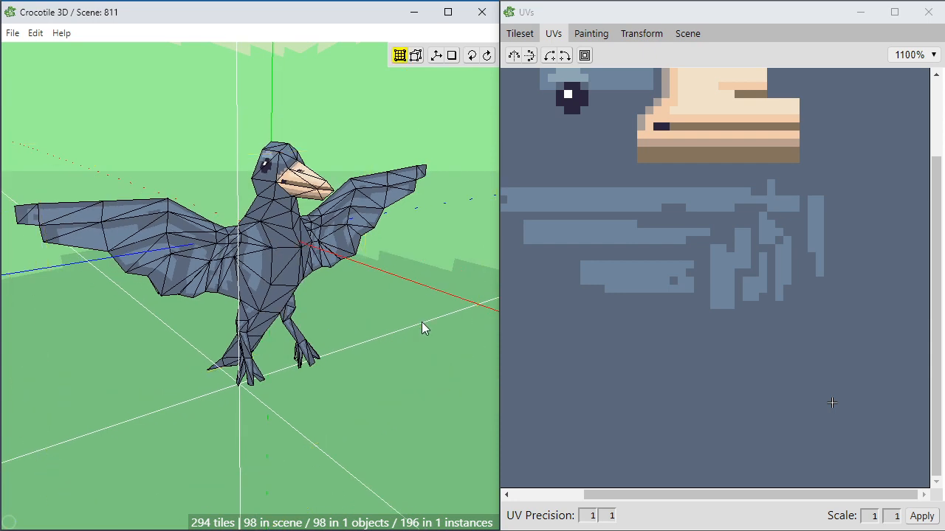
{"action": "key", "text": "ctrl+s"}
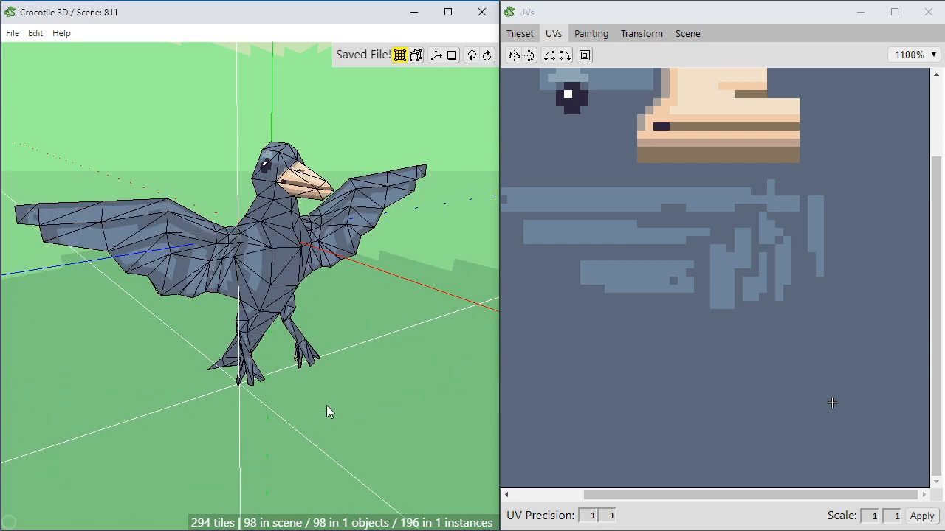
Examine the bird from the front at an angle, checking the body, wings and feet together.
{"action": "scroll", "coordinate": [321, 378], "scroll_direction": "up", "scroll_amount": 2}
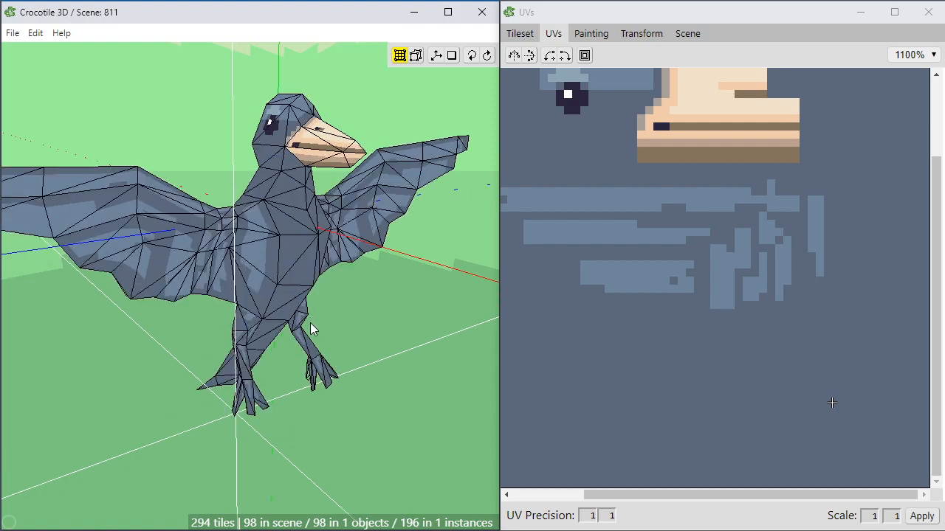
{"action": "scroll", "coordinate": [311, 323], "scroll_direction": "up", "scroll_amount": 1}
{"action": "key", "text": "space"}
{"action": "mouse_move", "coordinate": [262, 308]}
{"action": "left_mouse_down"}
{"action": "mouse_move", "coordinate": [442, 303]}
{"action": "mouse_move", "coordinate": [241, 305]}
{"action": "mouse_move", "coordinate": [268, 305]}
{"action": "left_mouse_up"}
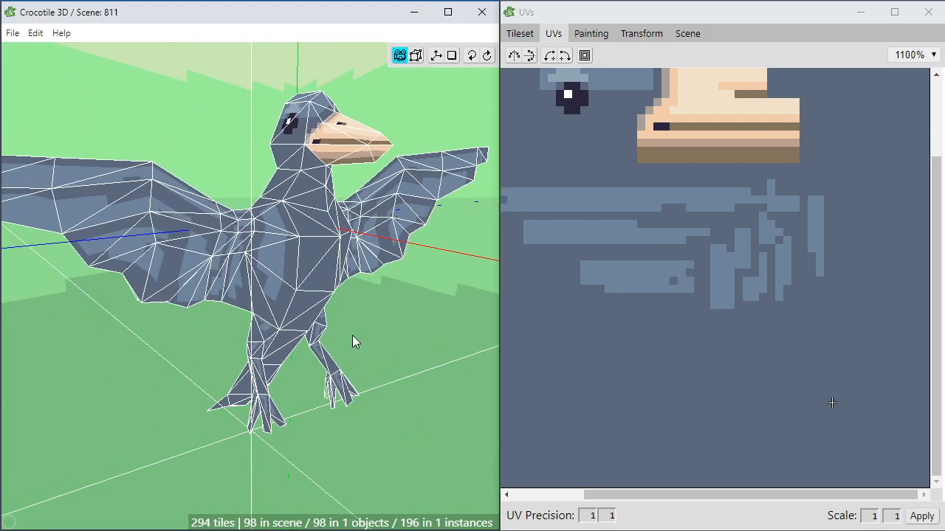
{"action": "key", "text": "space"}
{"action": "left_click_drag", "start_coordinate": [324, 348], "coordinate": [332, 416]}
{"action": "scroll", "coordinate": [285, 380], "scroll_direction": "down", "scroll_amount": 1}
{"action": "scroll", "coordinate": [331, 415], "scroll_direction": "up", "scroll_amount": 2}
{"action": "right_click_drag", "start_coordinate": [332, 415], "coordinate": [329, 363]}
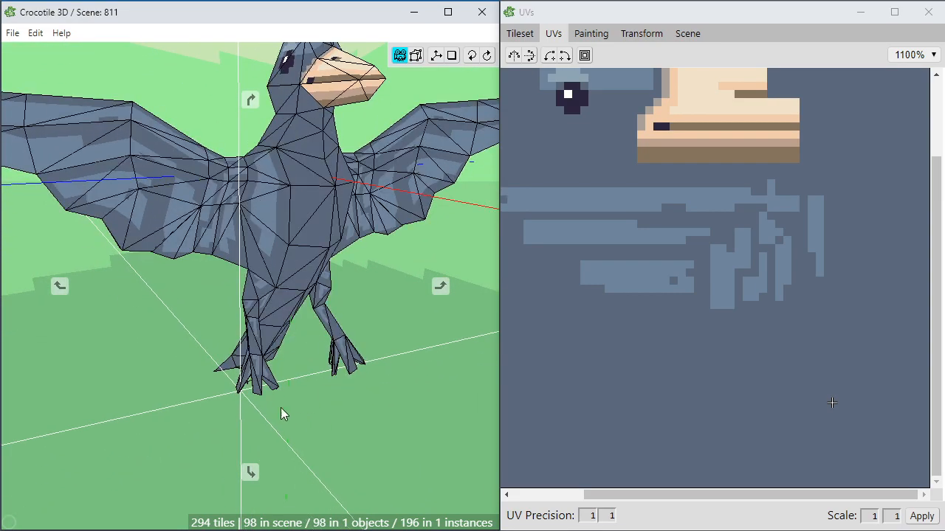
Examine the bird's underside, legs and toes from below, and its overall shape from the back, side and front.
{"action": "scroll", "coordinate": [267, 414], "scroll_direction": "up", "scroll_amount": 2}
{"action": "left_click_drag", "start_coordinate": [315, 435], "coordinate": [259, 317]}
{"action": "scroll", "coordinate": [288, 438], "scroll_direction": "up", "scroll_amount": 2}
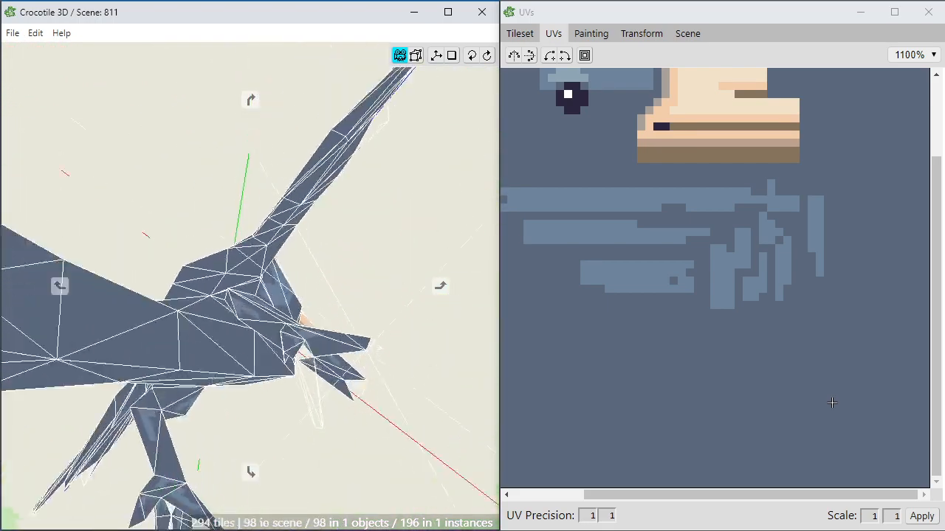
{"action": "mouse_move", "coordinate": [371, 344]}
{"action": "middle_mouse_down"}
{"action": "mouse_move", "coordinate": [344, 402]}
{"action": "mouse_move", "coordinate": [364, 349]}
{"action": "middle_mouse_up"}
{"action": "scroll", "coordinate": [364, 350], "scroll_direction": "up", "scroll_amount": 1}
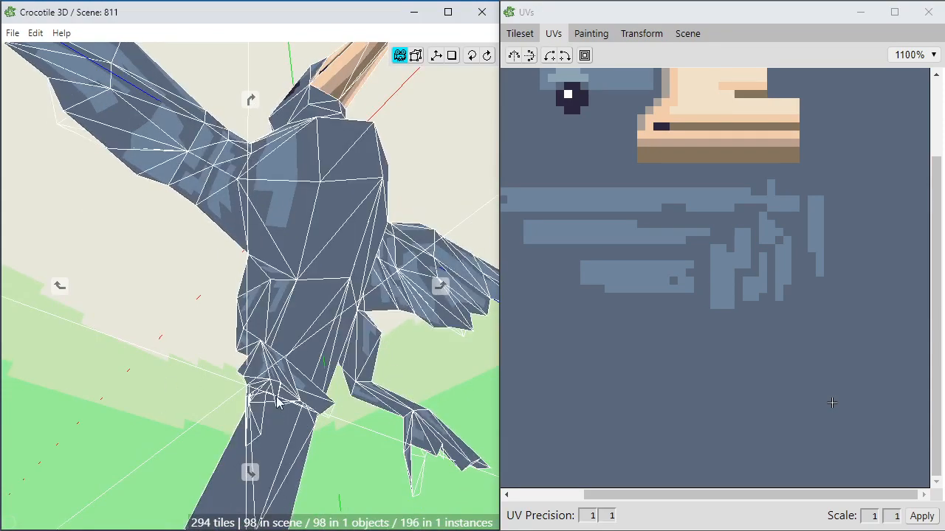
{"action": "middle_click_drag", "start_coordinate": [278, 403], "coordinate": [310, 348]}
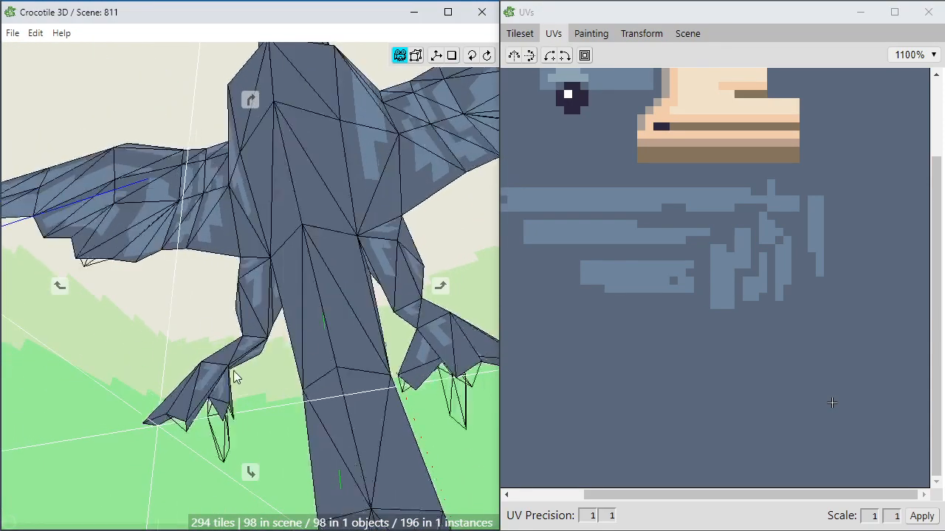
{"action": "middle_click_drag", "start_coordinate": [233, 377], "coordinate": [184, 251]}
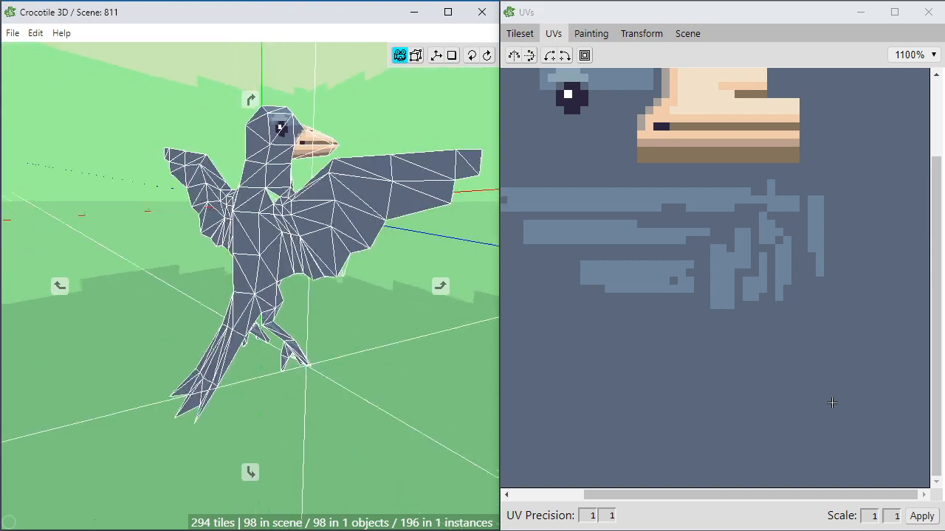
{"action": "middle_click_drag", "start_coordinate": [414, 281], "coordinate": [392, 292]}
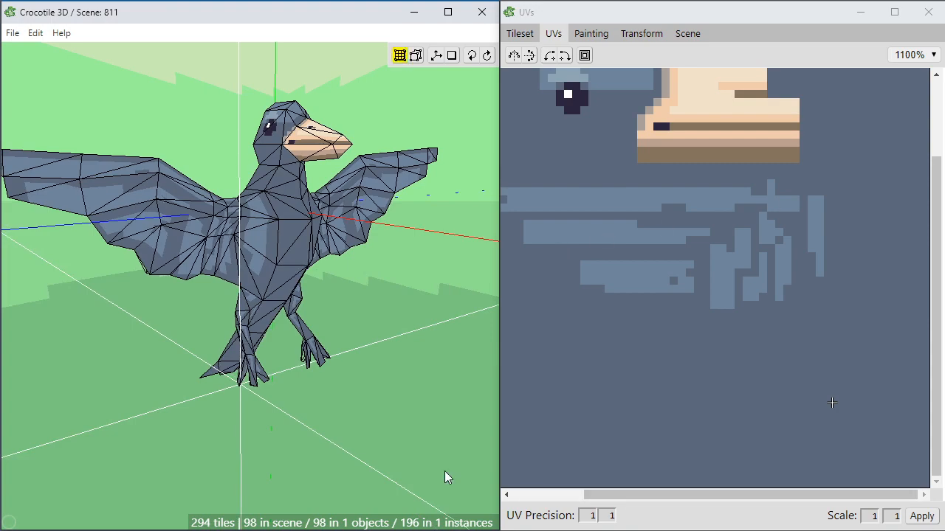
{"action": "middle_click_drag", "start_coordinate": [324, 274], "coordinate": [307, 284]}
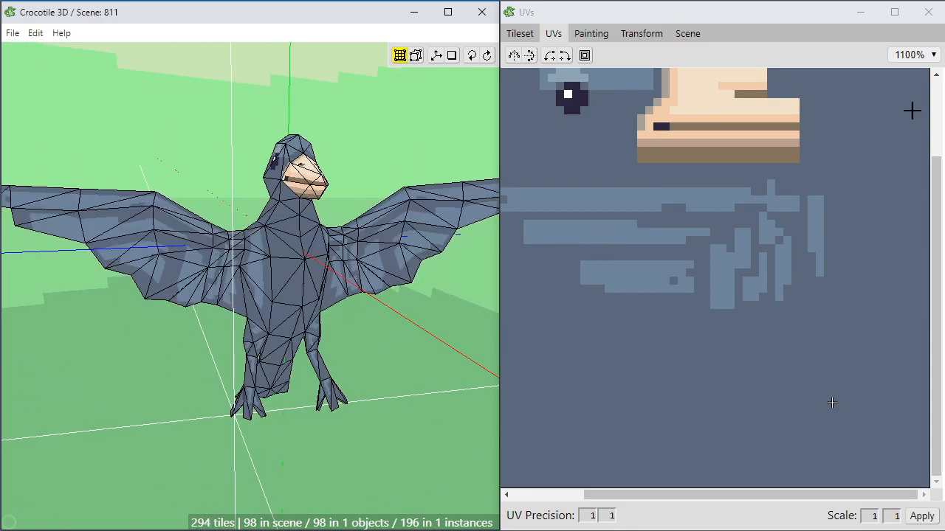